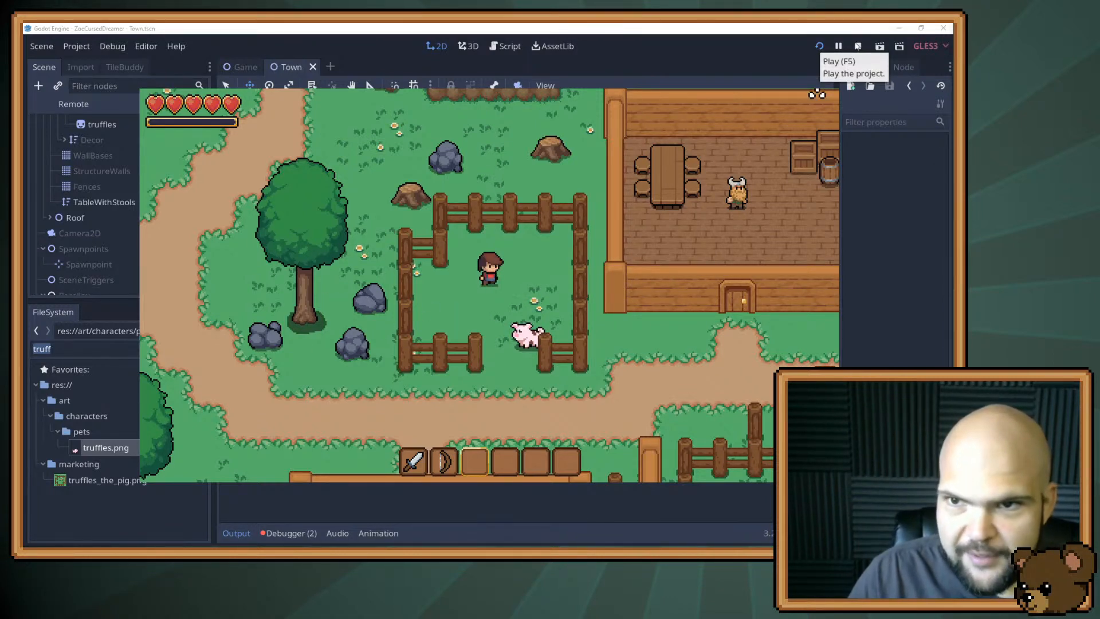
# Stop the running game and move the truffles pig sprite to the pen's upper part, at about position 1171, 648.
pyautogui.press('F8')
pyautogui.click(90, 107)
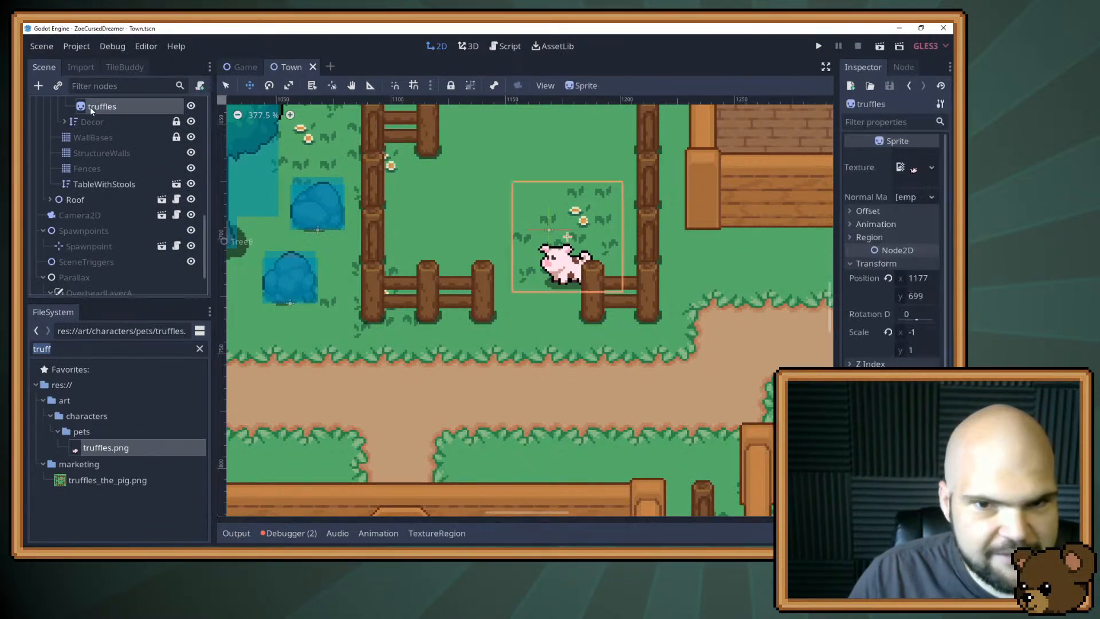
pyautogui.moveTo(558, 275); pyautogui.dragTo(544, 158)
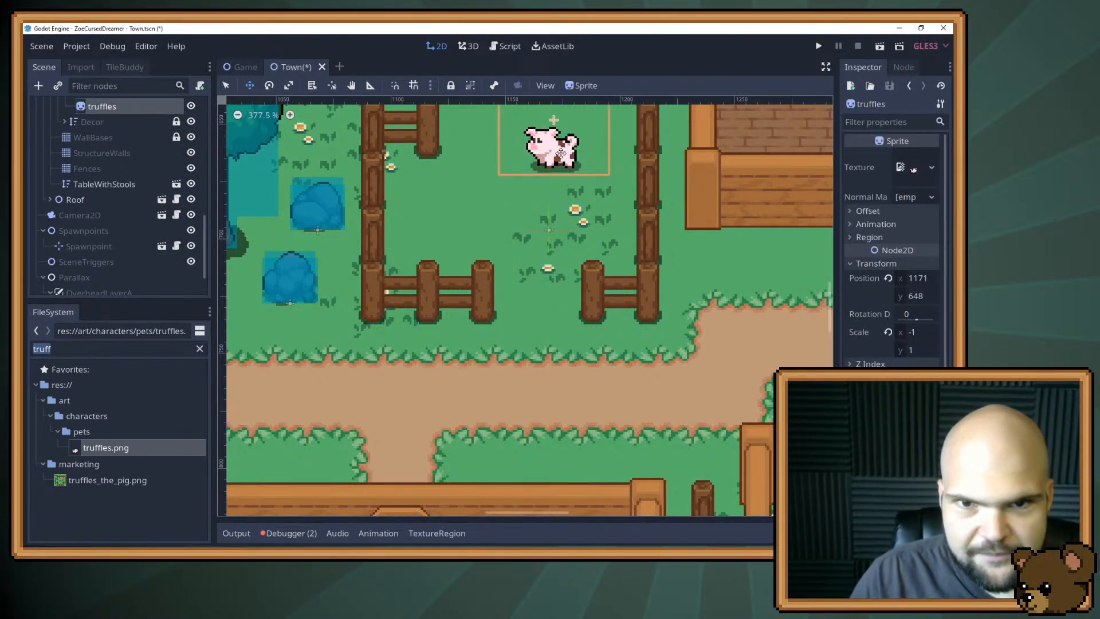
# Run the project and walk the player around the pig, then out of the pen to the path west of it.
pyautogui.click(817, 45)
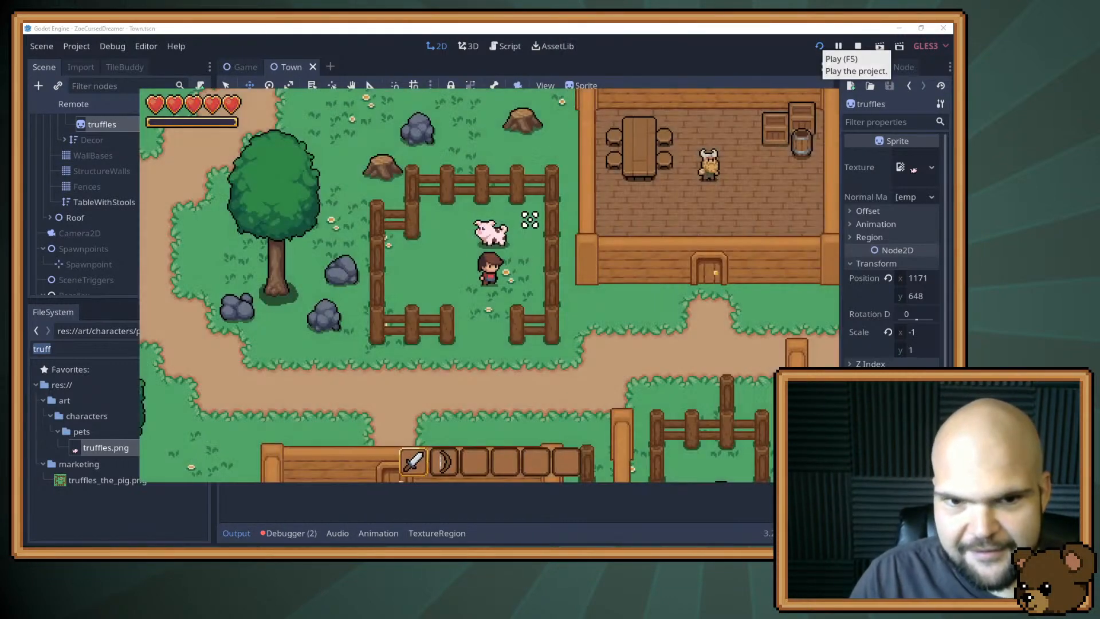
pyautogui.press('a')
pyautogui.press('w')
pyautogui.press('d')
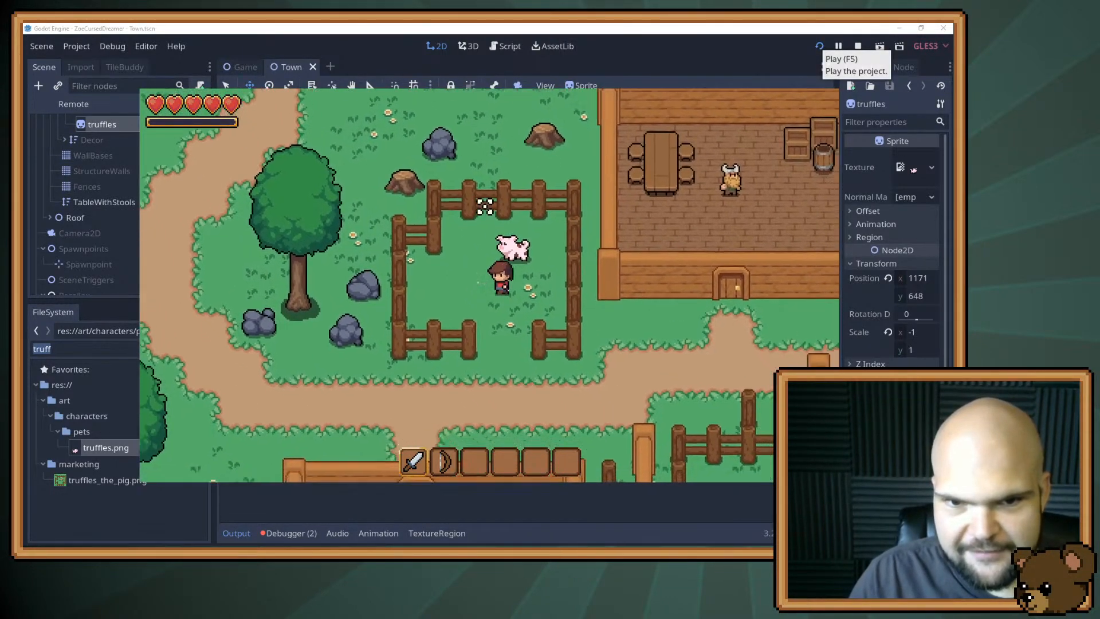
pyautogui.press('s')
pyautogui.press('a')
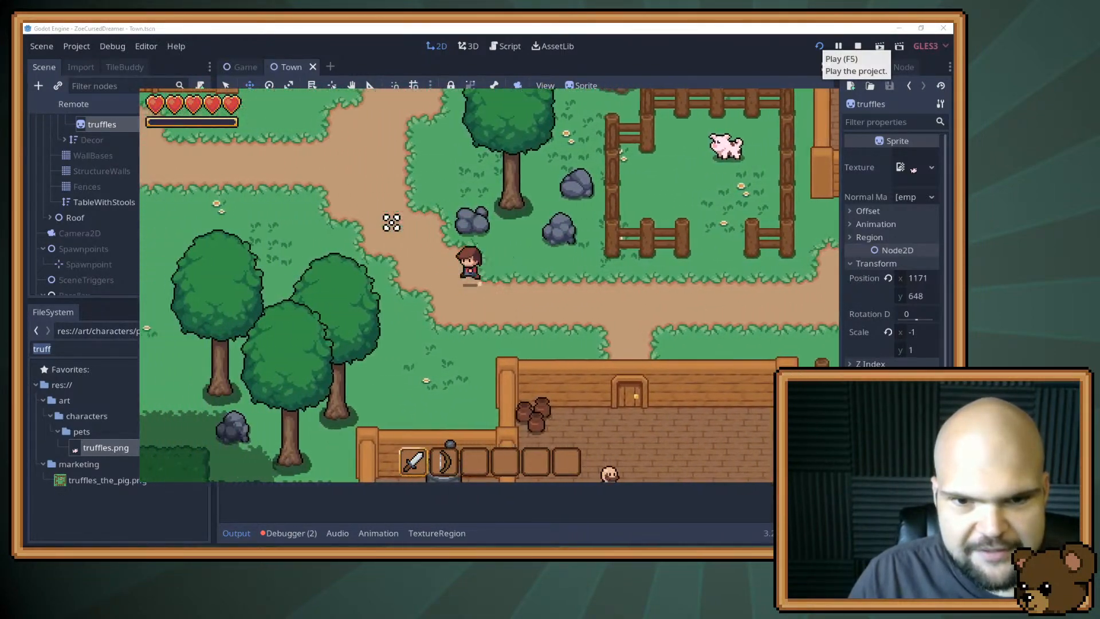
# Walk the player north past the red-roofed house and through the cliff gap to inspect the path near the northern house.
pyautogui.press('w')
pyautogui.press('w')
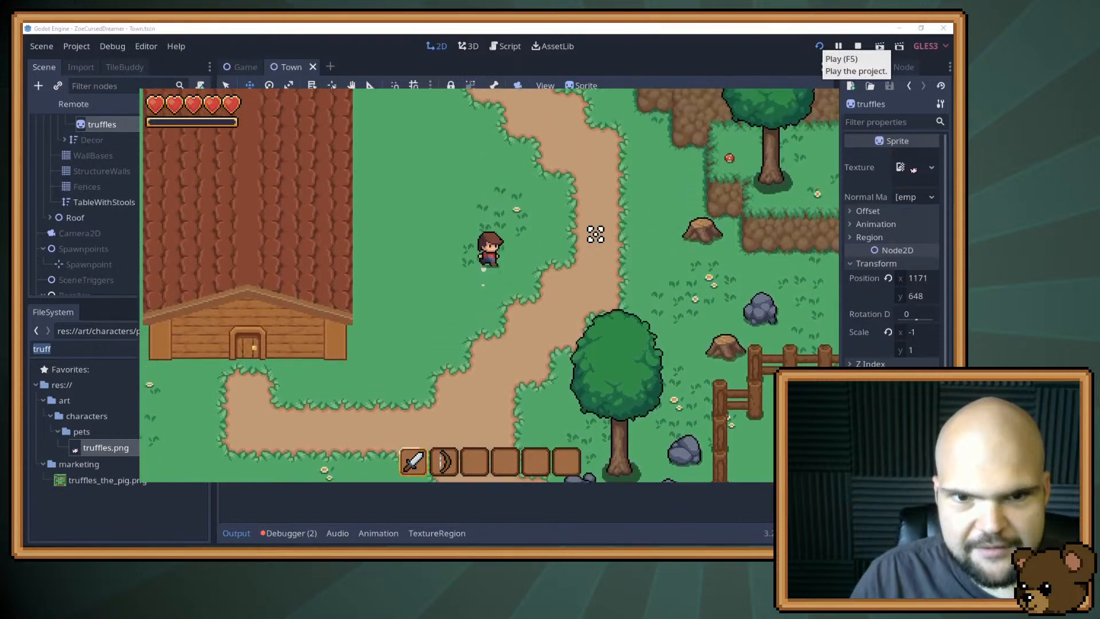
pyautogui.press('a')
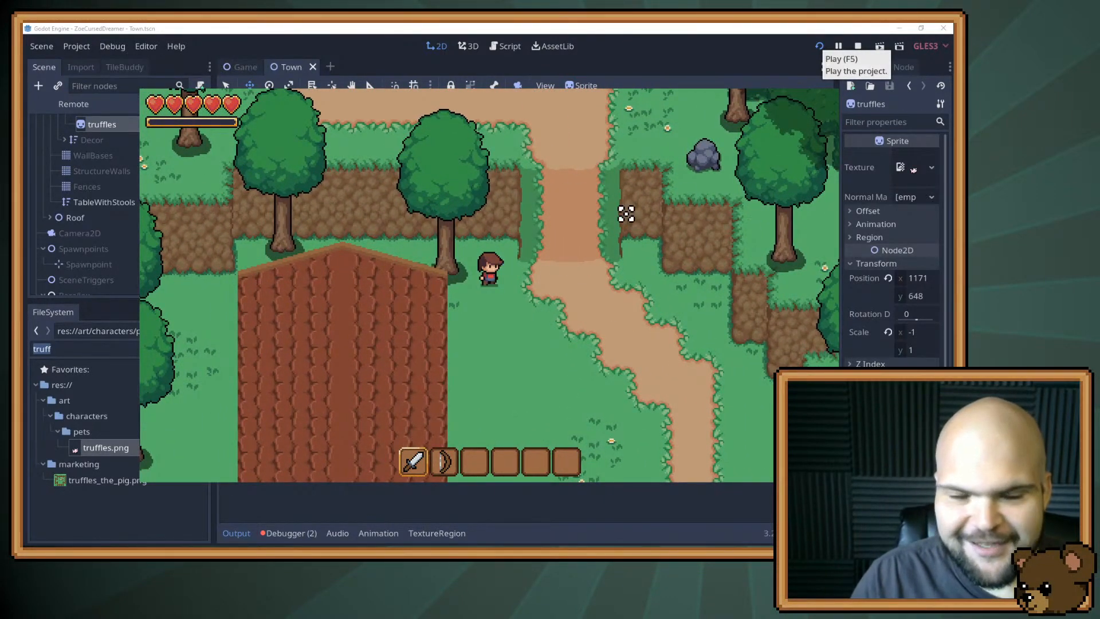
pyautogui.press('d')
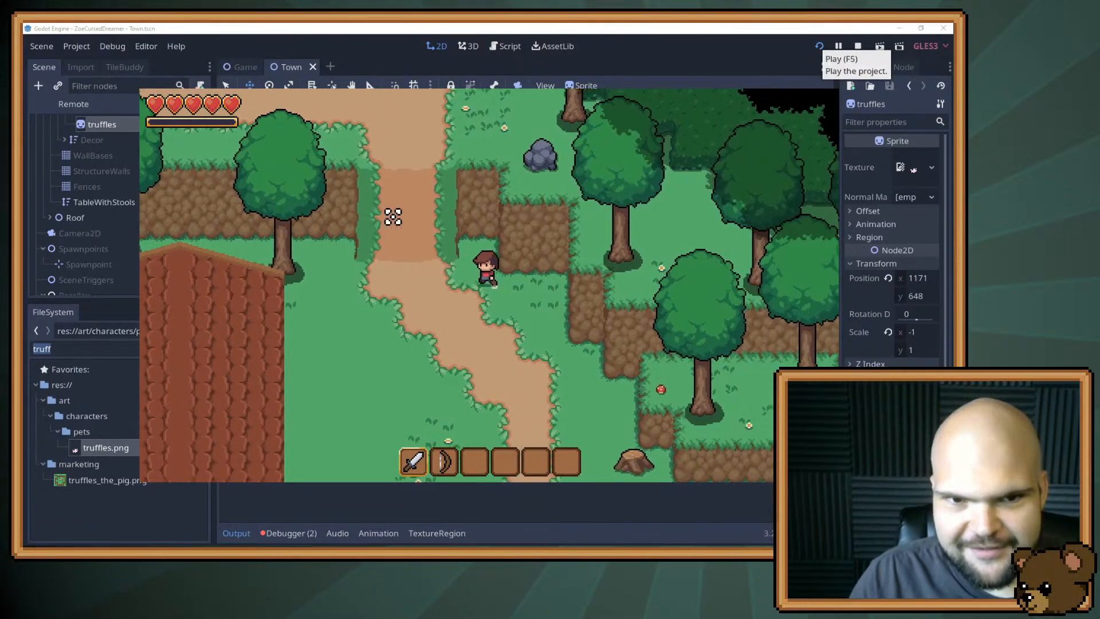
pyautogui.press('w')
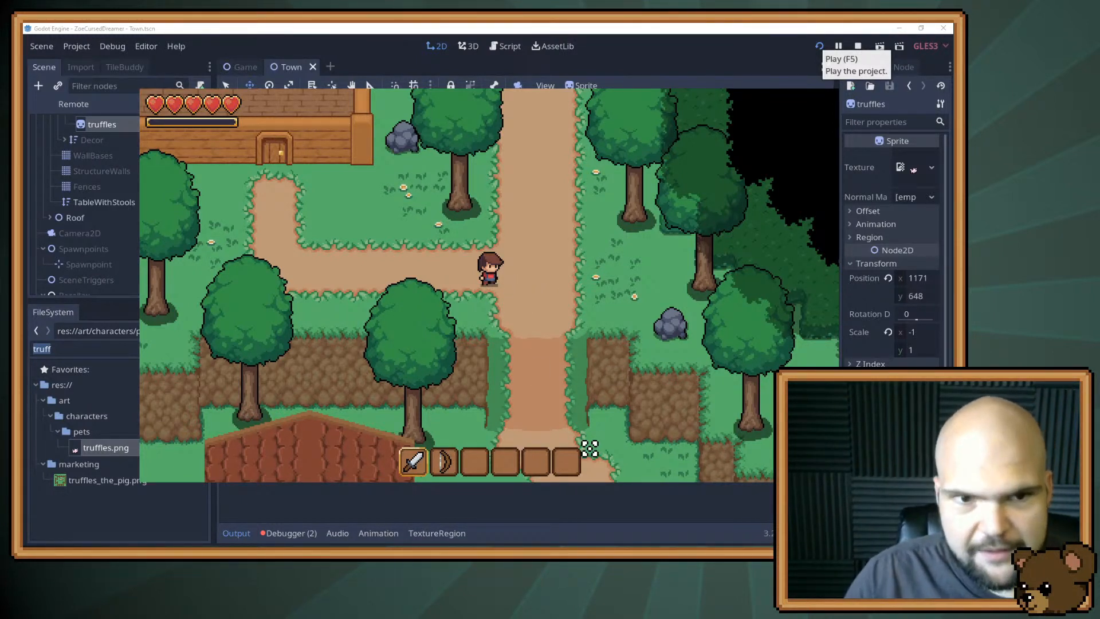
pyautogui.press('a')
pyautogui.press('w')
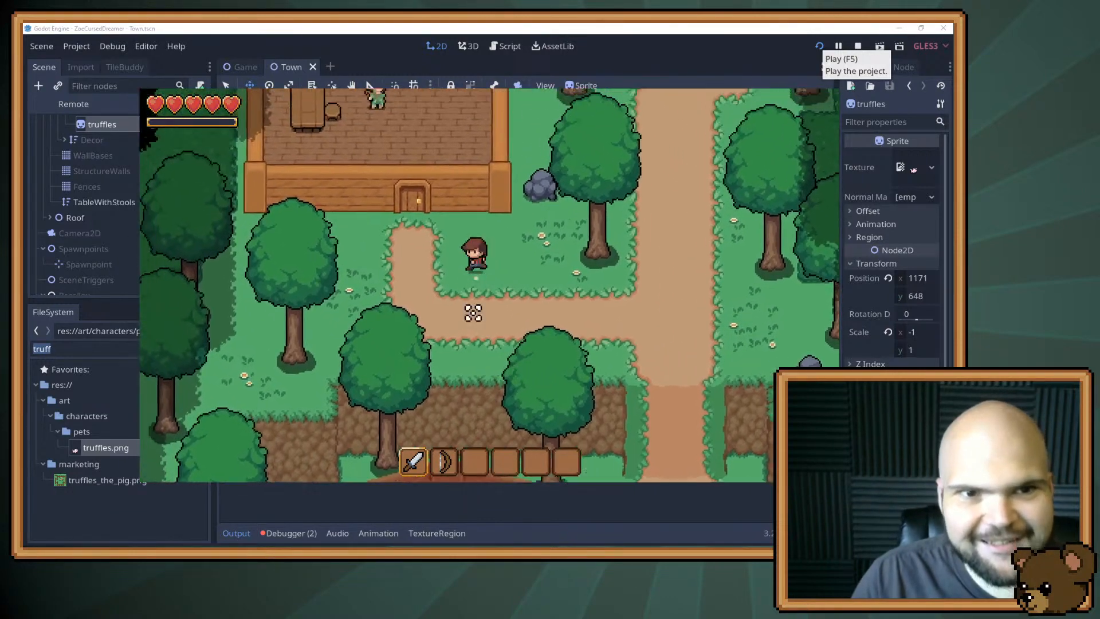
pyautogui.press('d')
pyautogui.press('s')
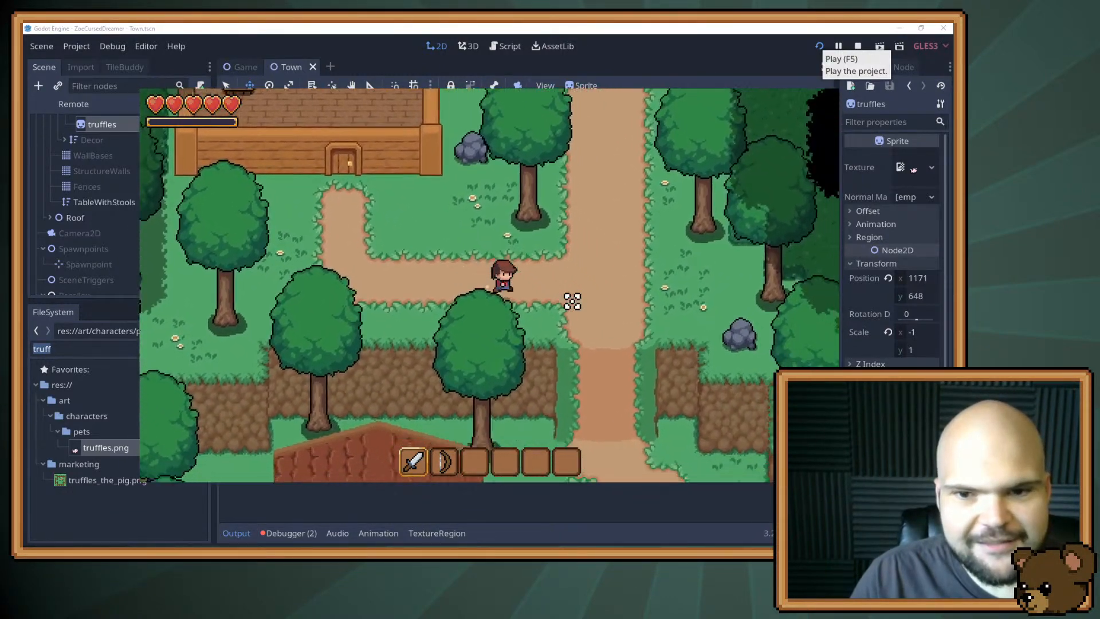
pyautogui.press('d')
pyautogui.press('s')
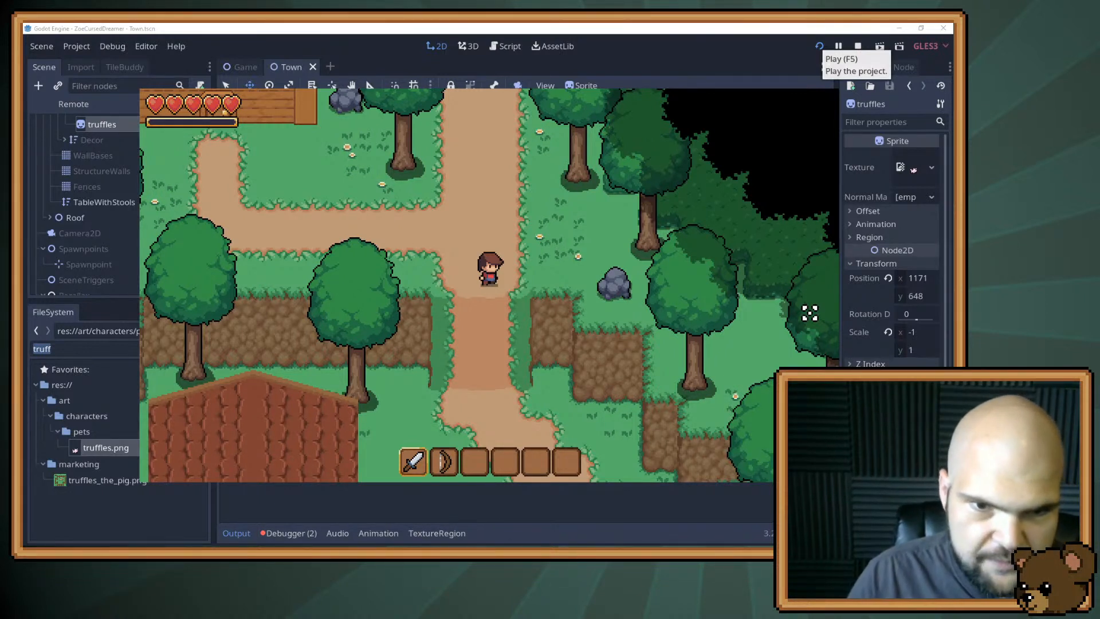
# Walk the player back south through the cliff gap, behind the large tree and down to the path below the pig pen.
pyautogui.press('Down')
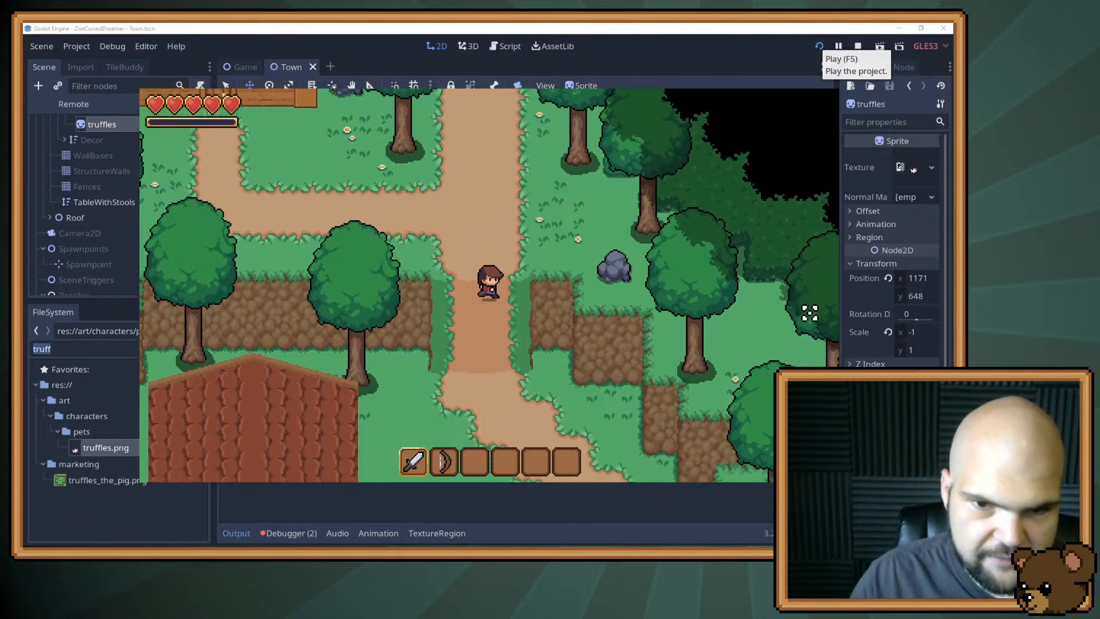
pyautogui.press('s')
pyautogui.press('d')
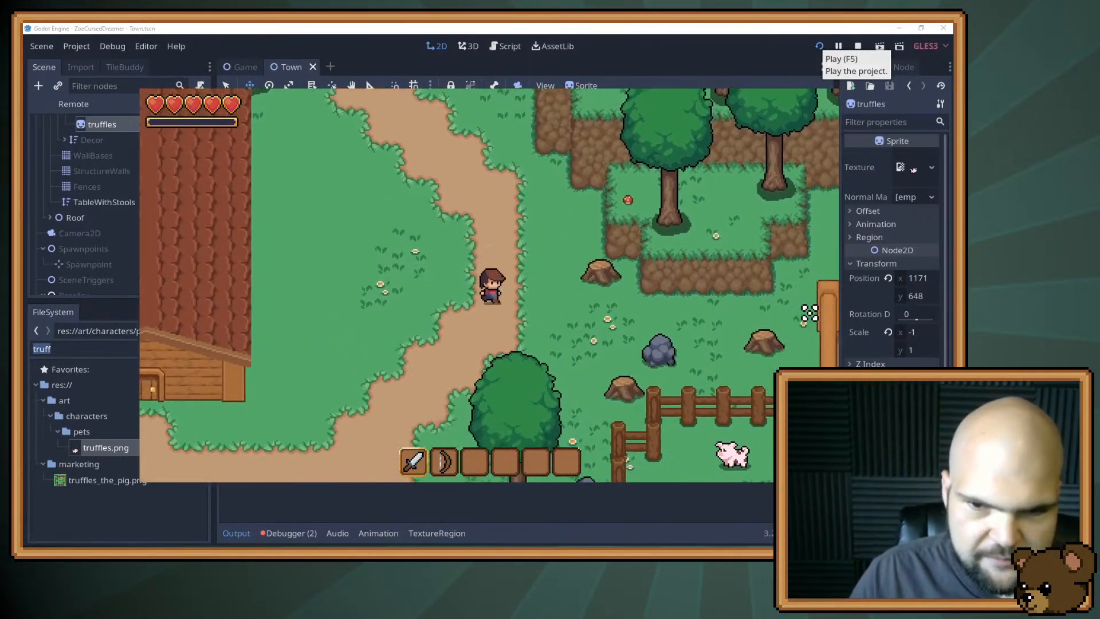
pyautogui.press('a')
pyautogui.press('s')
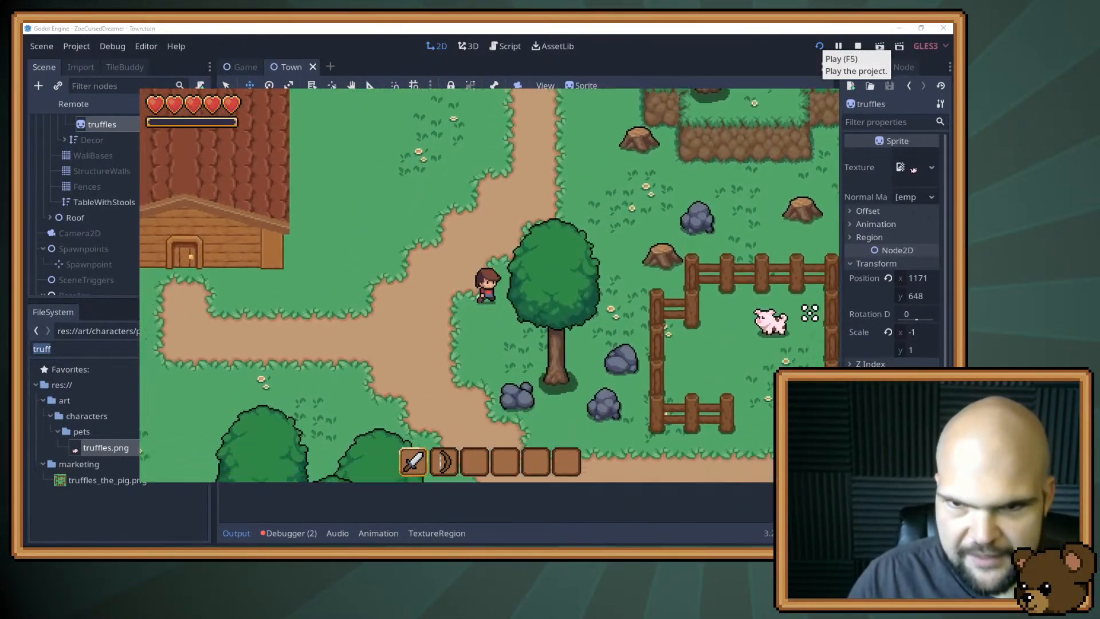
pyautogui.press('d')
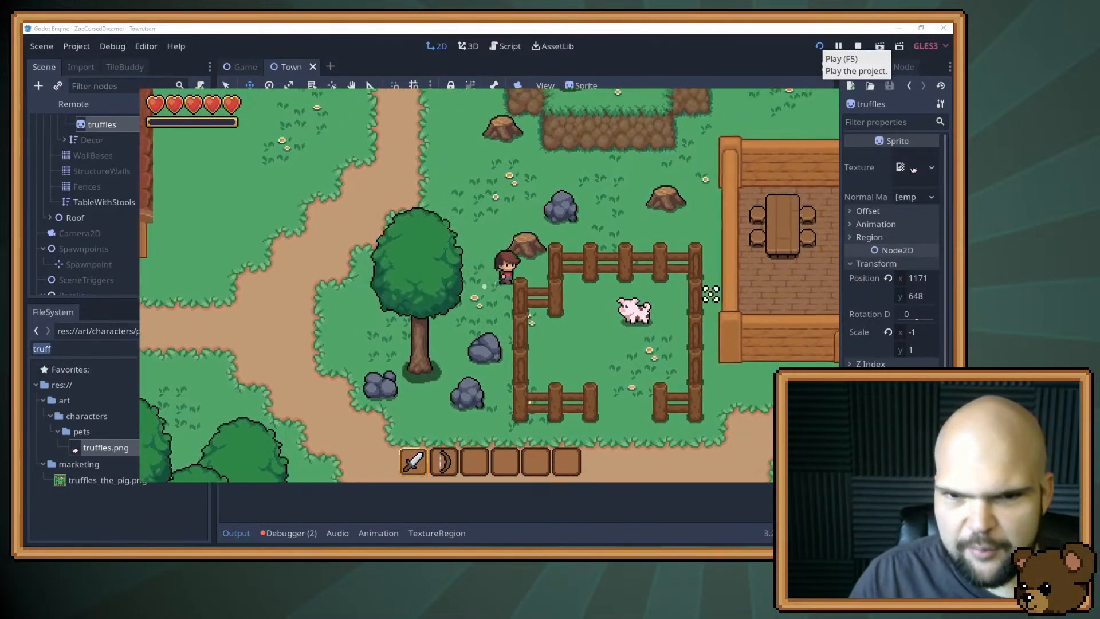
pyautogui.press('a')
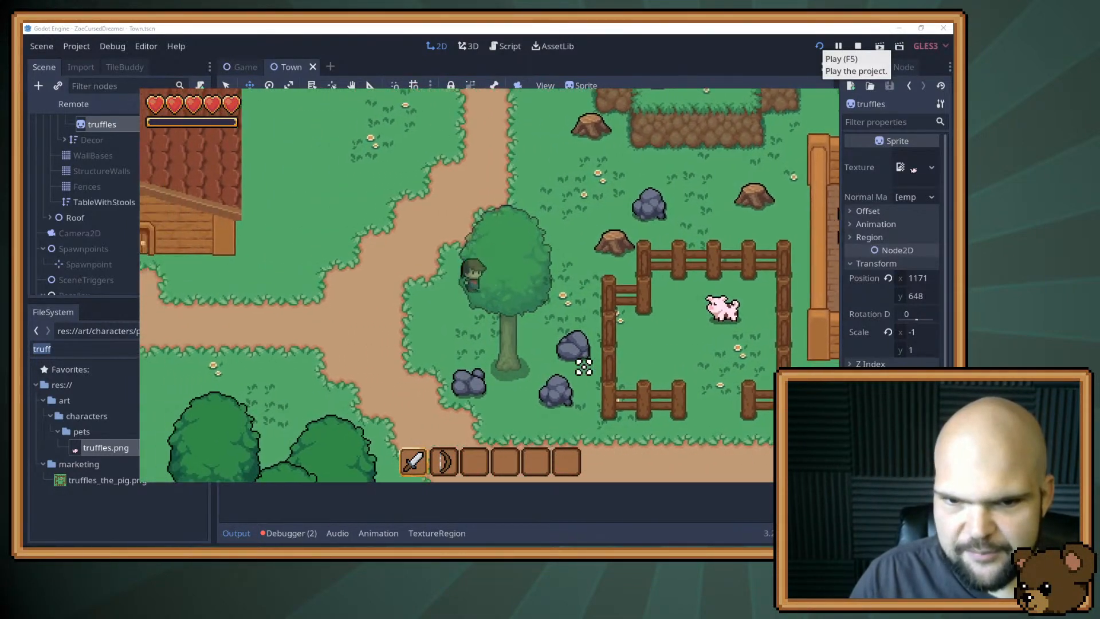
pyautogui.press('s')
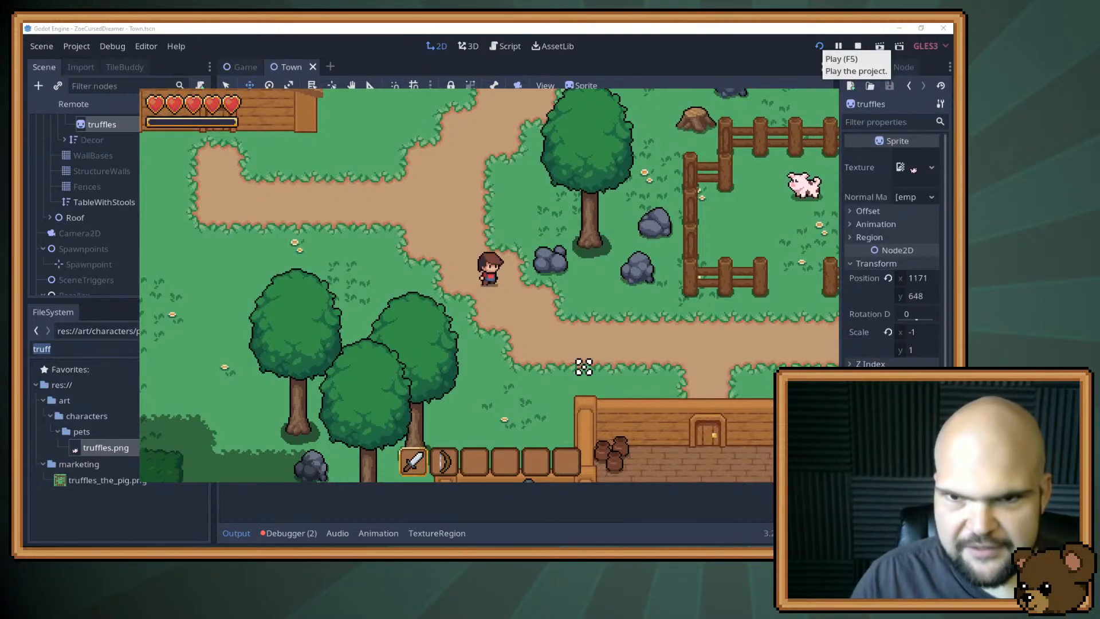
pyautogui.press('d')
pyautogui.press('s')
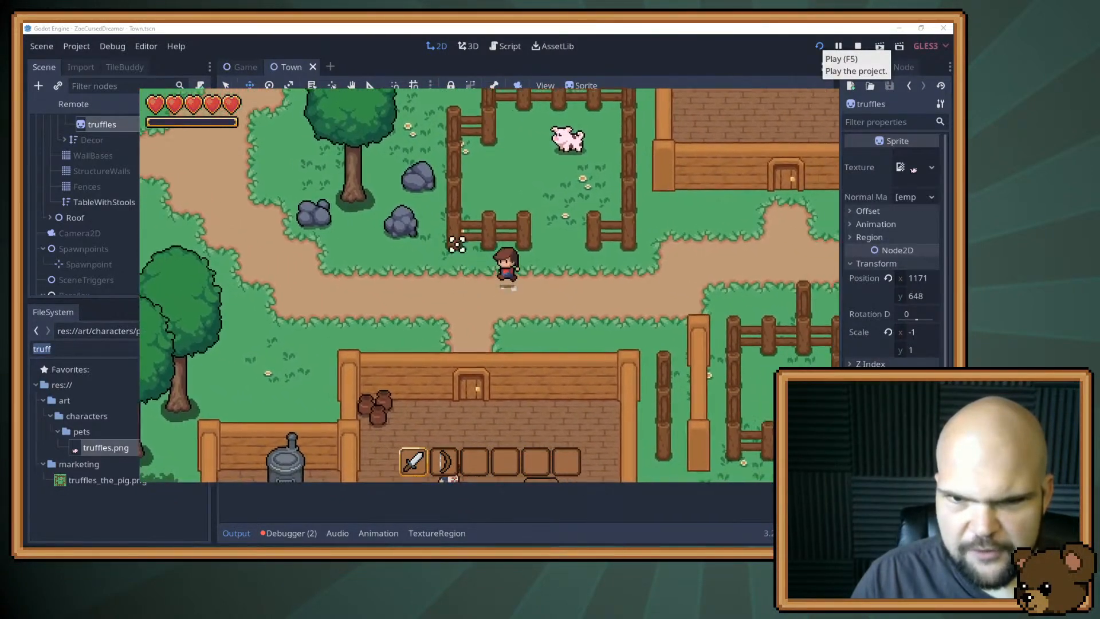
# Walk the player east along the path to the front of the house beside the pig pen.
pyautogui.press('d')
pyautogui.press('d')
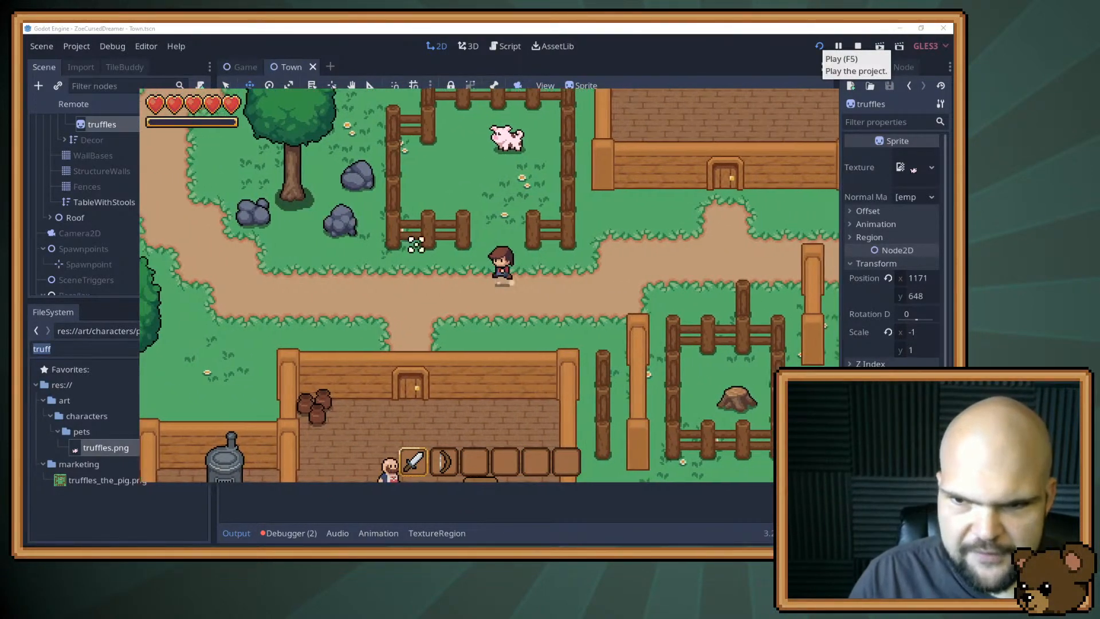
pyautogui.press('s')
pyautogui.press('d')
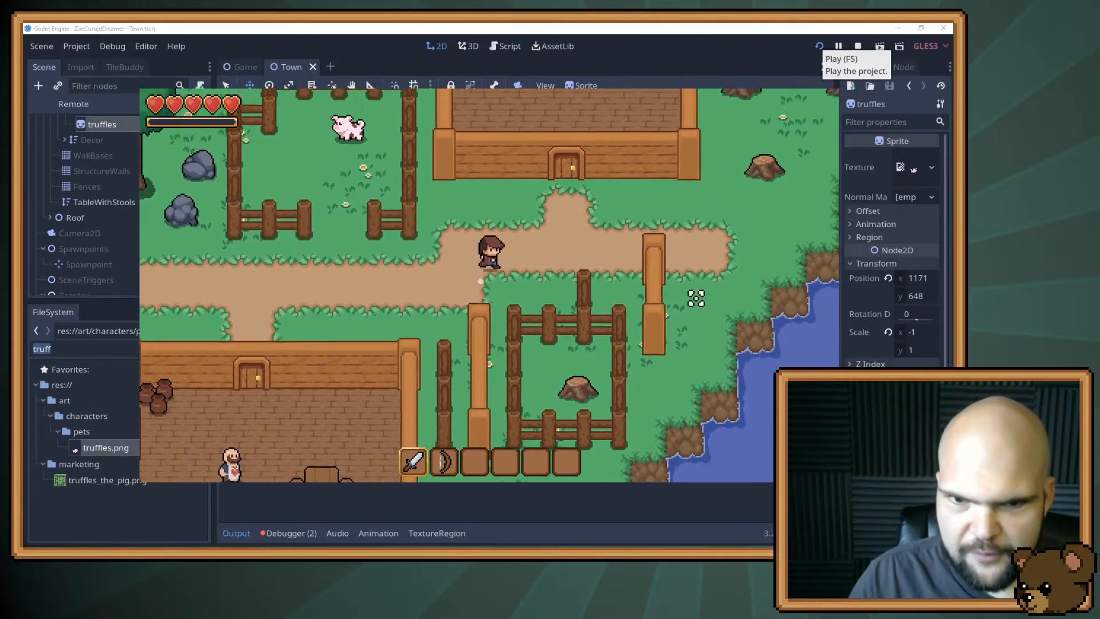
pyautogui.press('w')
pyautogui.press('a')
pyautogui.press('s')
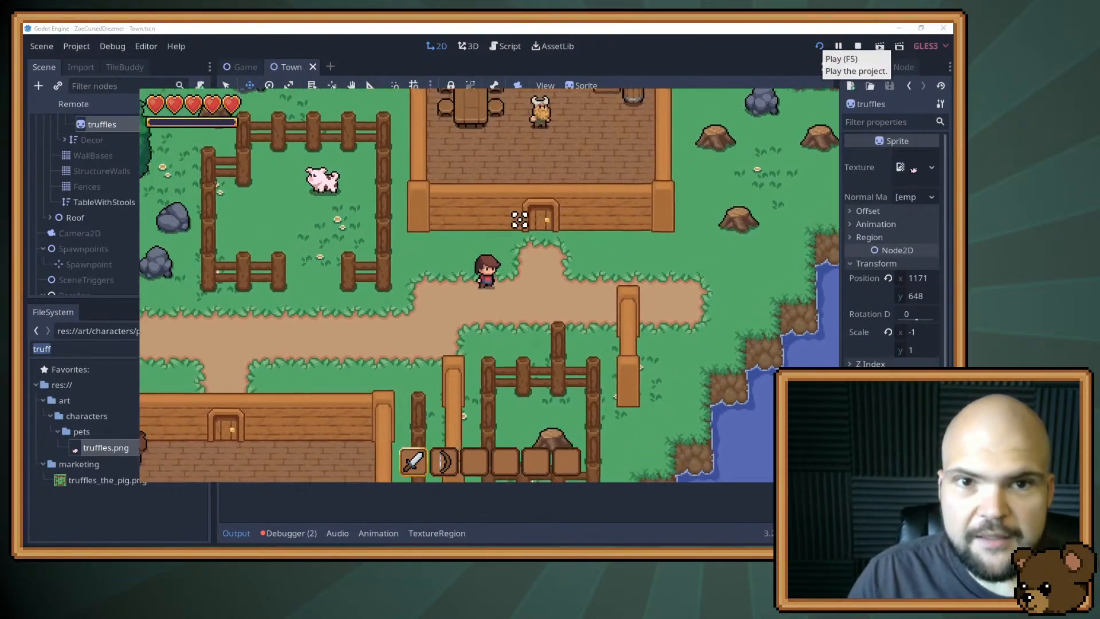
# Return the player west to the pen's lower fence and stop the running game.
pyautogui.press('s')
pyautogui.press('a')
pyautogui.press('a')
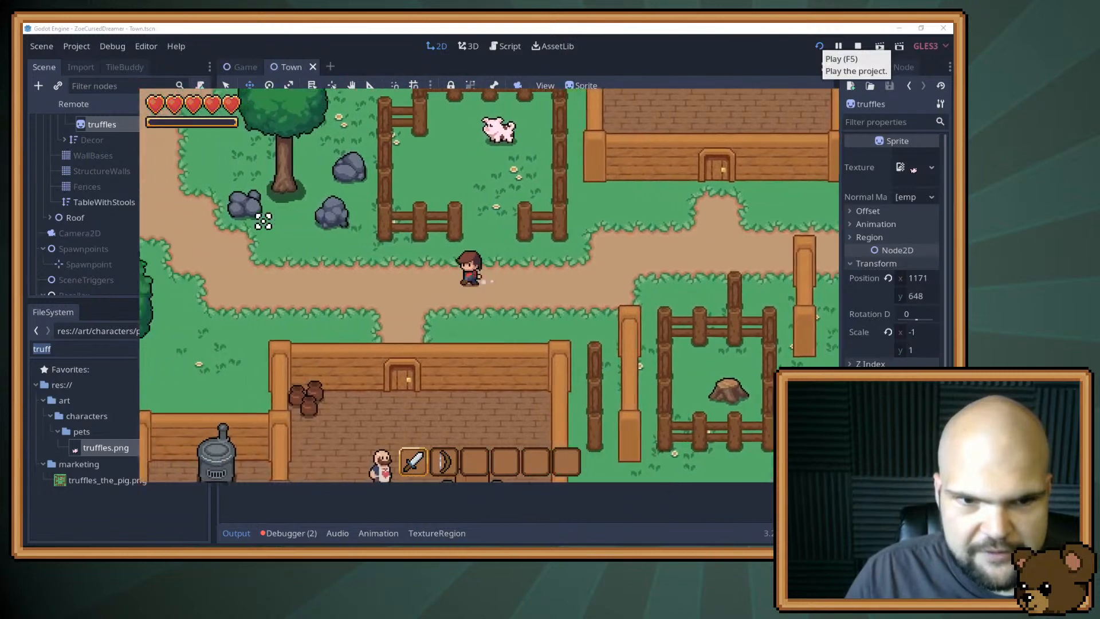
pyautogui.press('w')
pyautogui.press('w')
pyautogui.press('a')
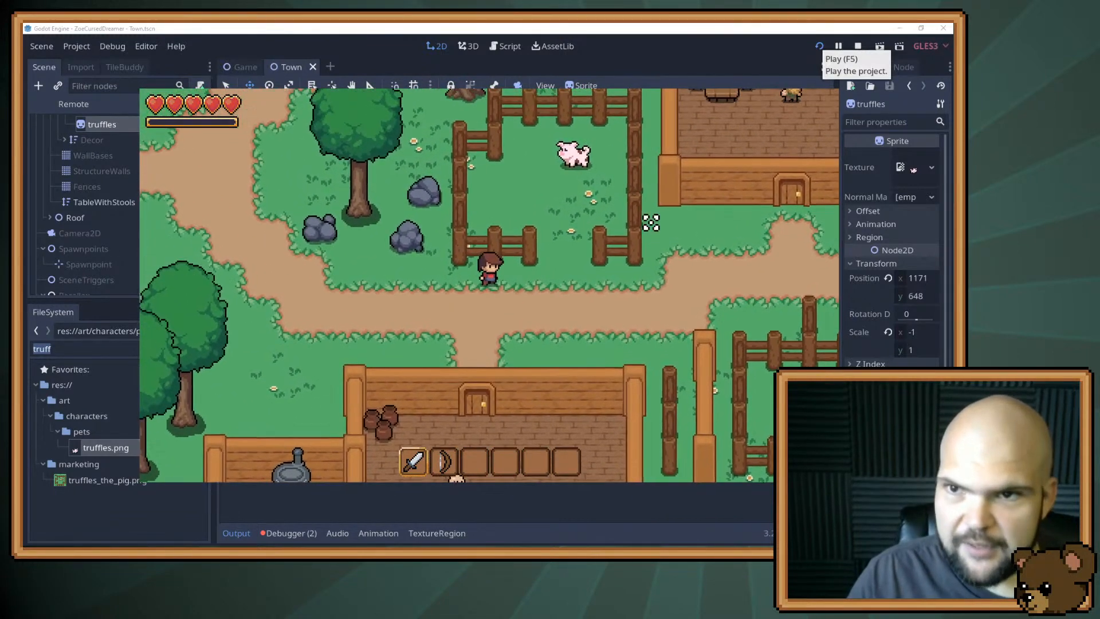
pyautogui.click(860, 47)
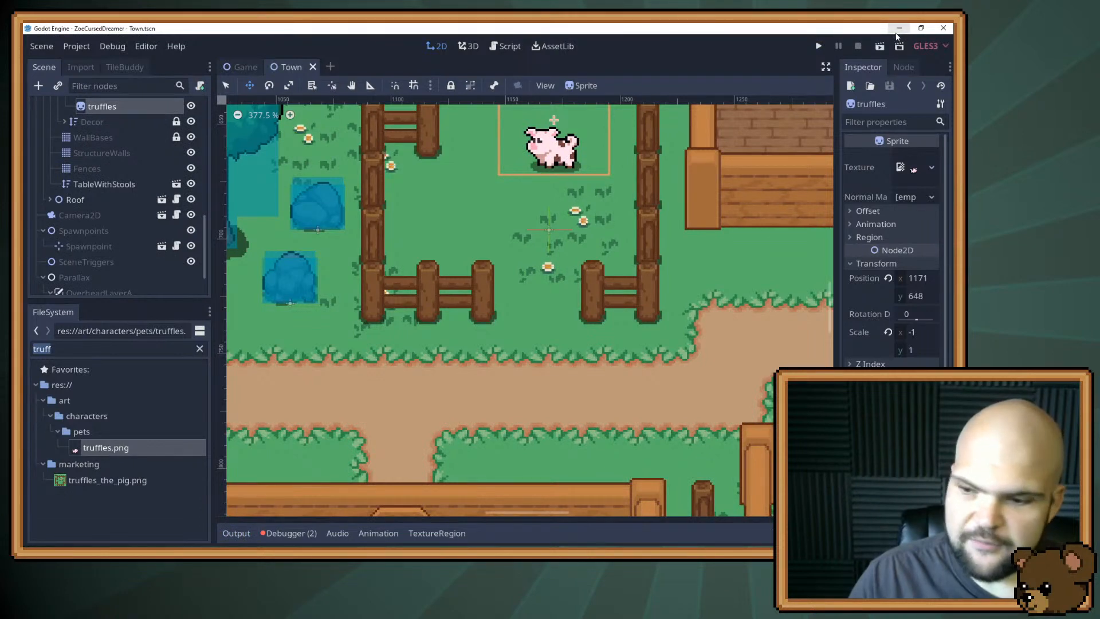
# Set the Game scene root's window state to the screen-capture option and run the project in the small window.
pyautogui.hotkey('alt', 'Tab')
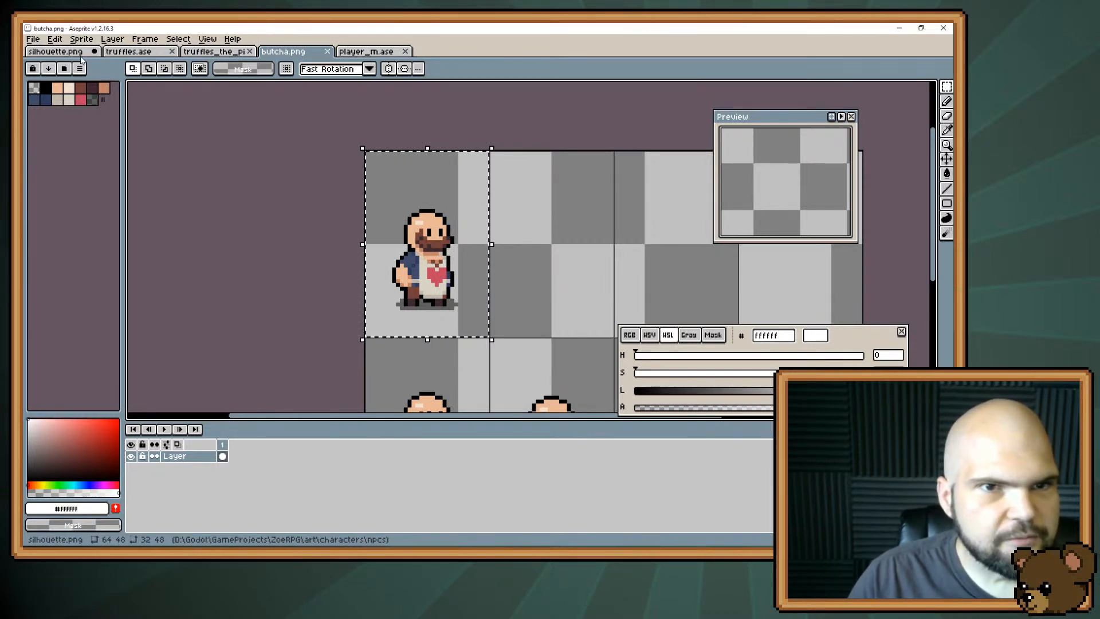
pyautogui.hotkey('alt', 'Tab')
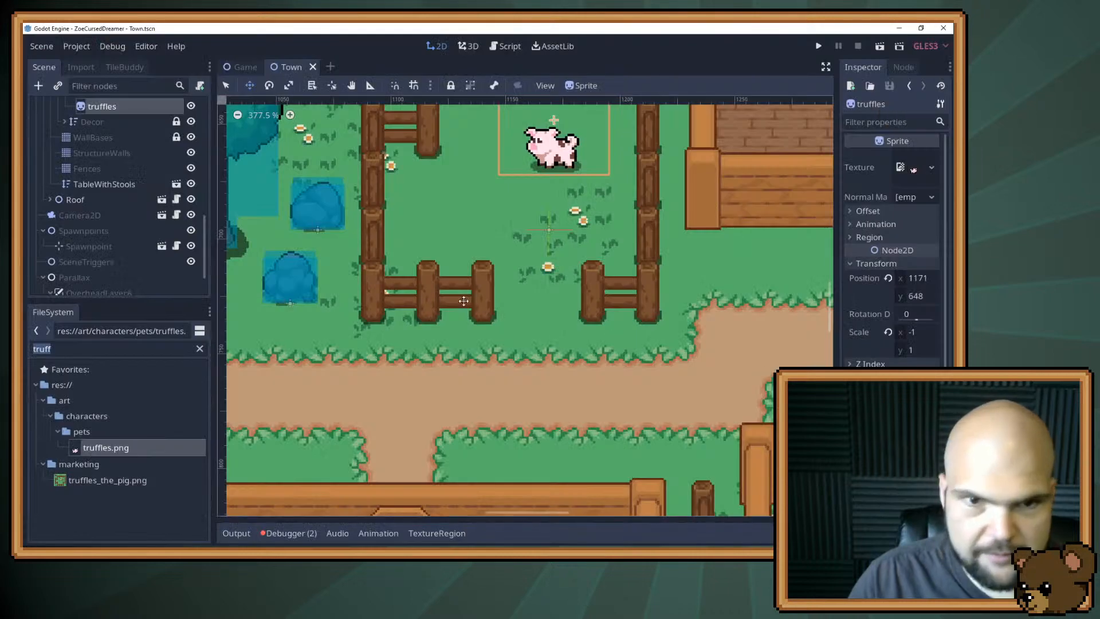
pyautogui.scroll(3, 124, 178)
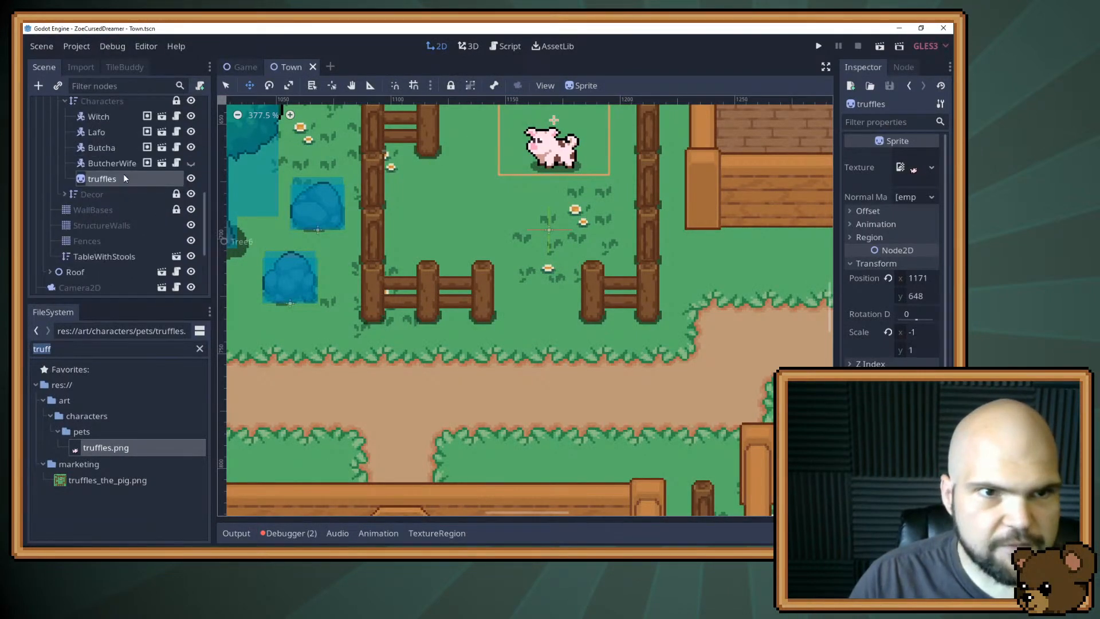
pyautogui.click(243, 66)
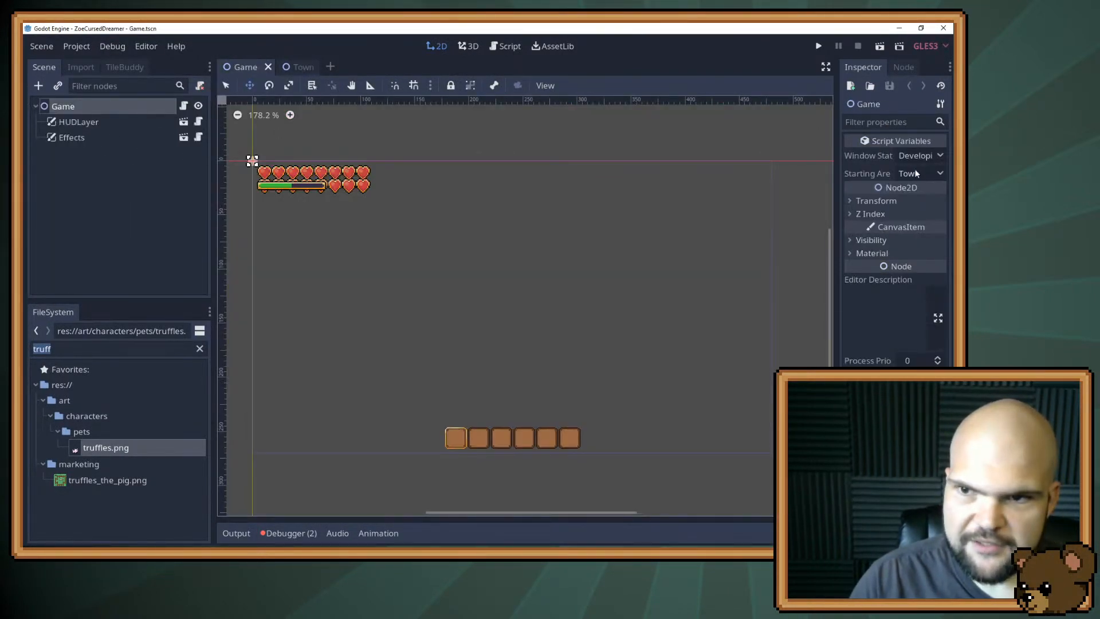
pyautogui.click(912, 153)
pyautogui.click(917, 205)
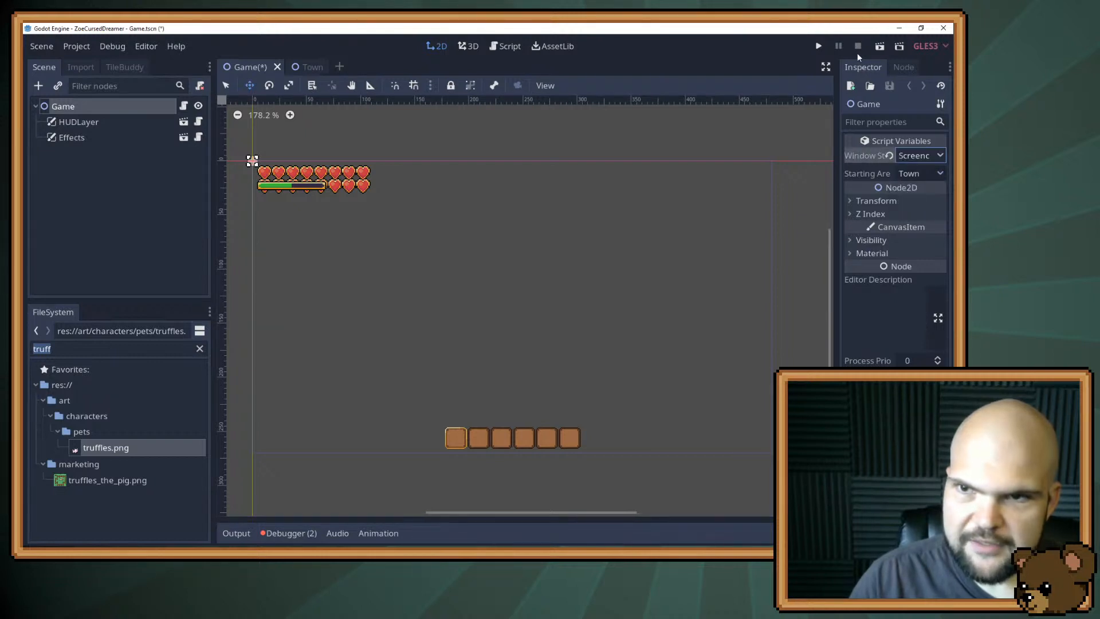
pyautogui.click(822, 45)
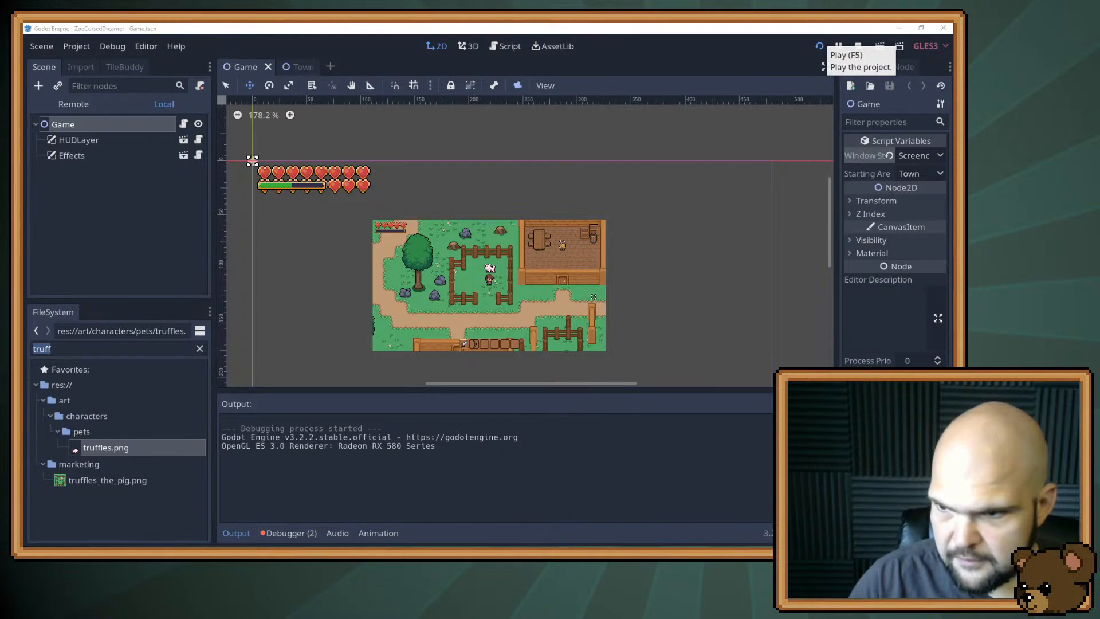
# Snip the small game window with Snipping Tool and open the capture as a new sprite from the clipboard in Aseprite.
pyautogui.click(564, 318)
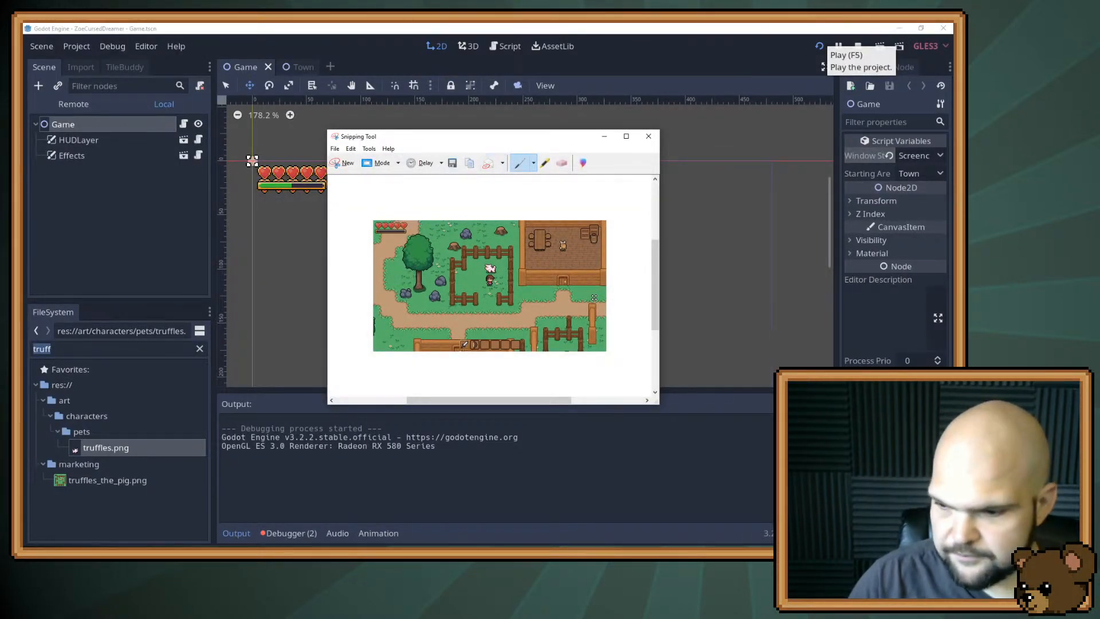
pyautogui.hotkey('alt', 'Tab')
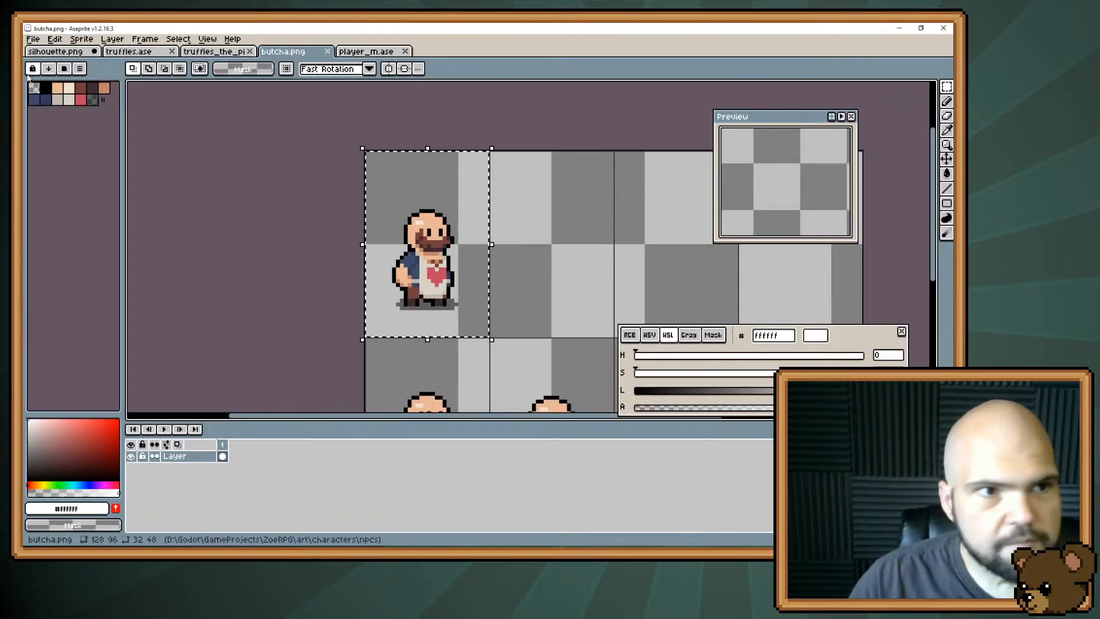
pyautogui.hotkey('ctrl', 'alt', 'shift', 'n')
pyautogui.scroll(3, 532, 237)
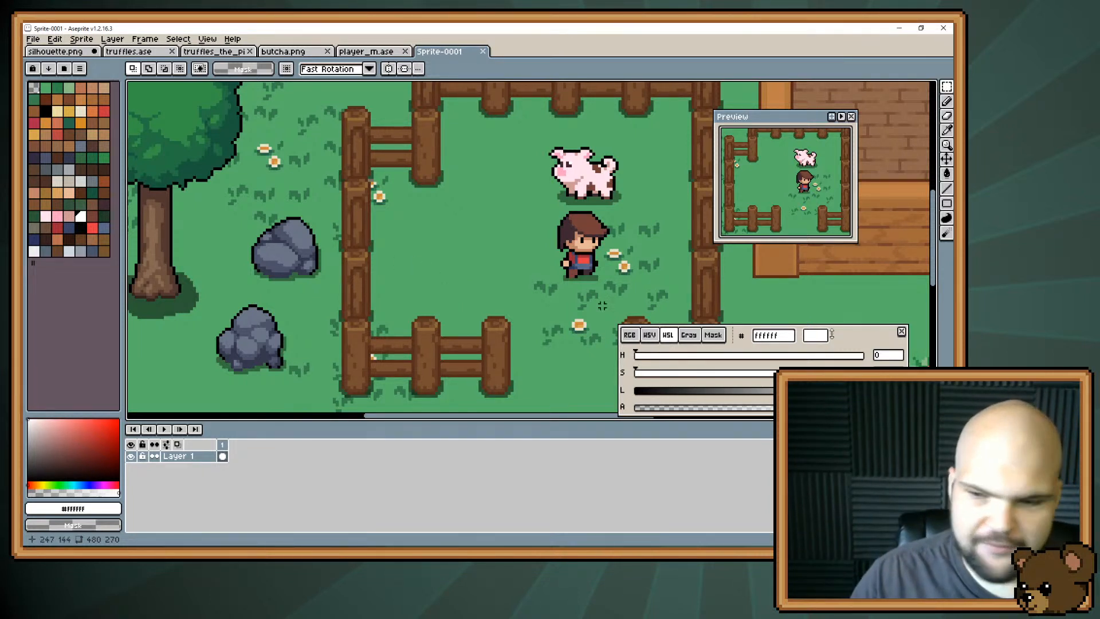
pyautogui.moveTo(604, 245); pyautogui.dragTo(477, 301)
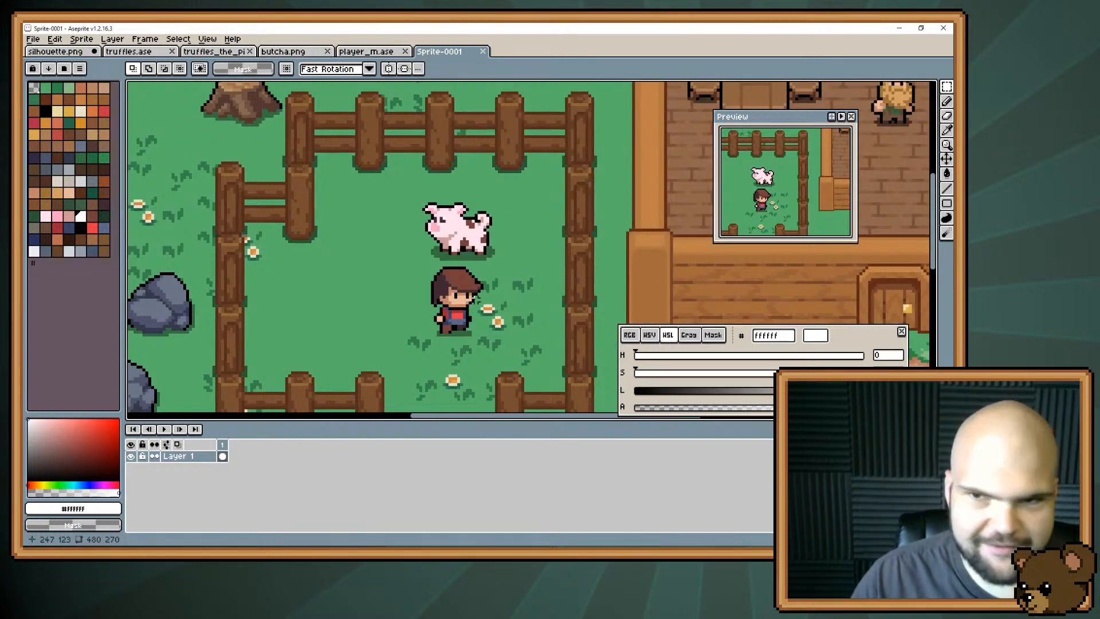
# Examine the game capture alongside the butcha.png and player_m.ase character sprites as style references, then return to the capture.
pyautogui.moveTo(892, 145); pyautogui.dragTo(637, 173)
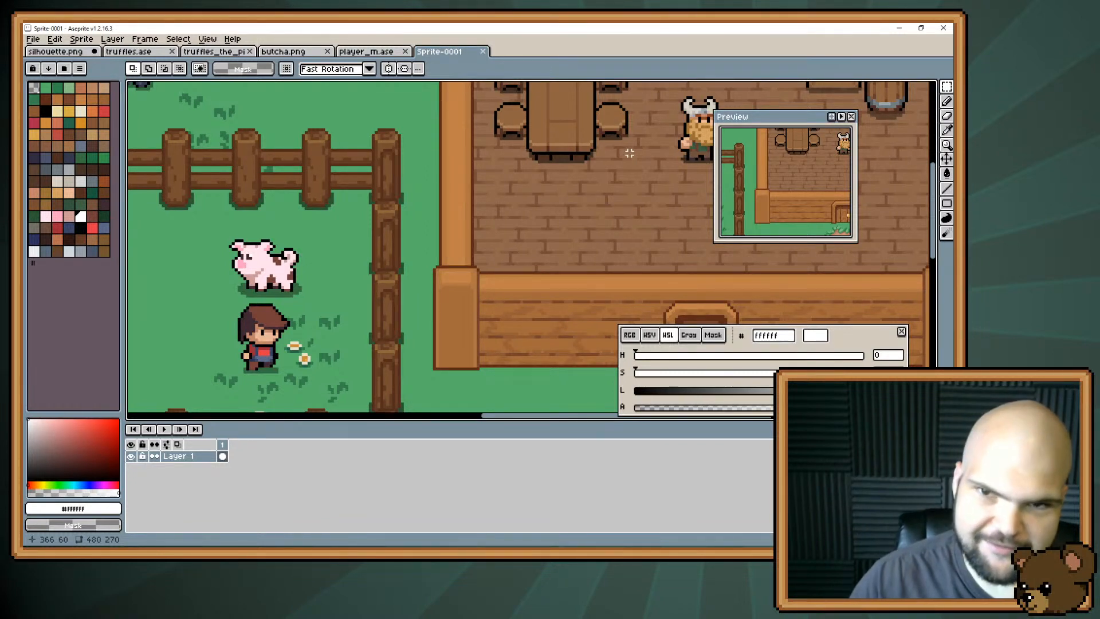
pyautogui.moveTo(664, 158); pyautogui.dragTo(624, 172)
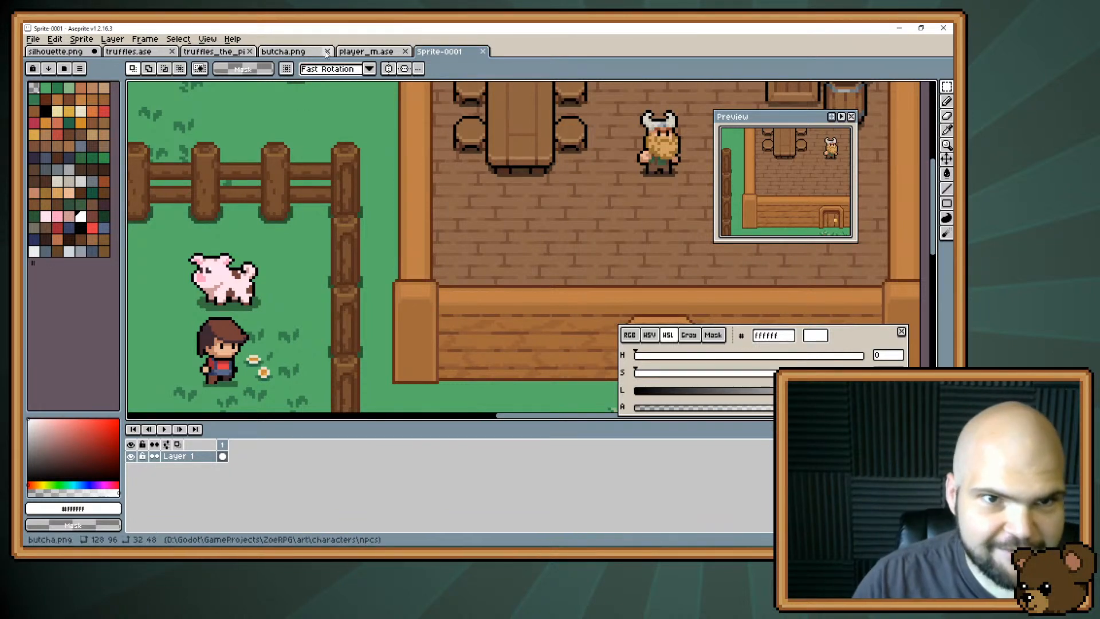
pyautogui.click(307, 51)
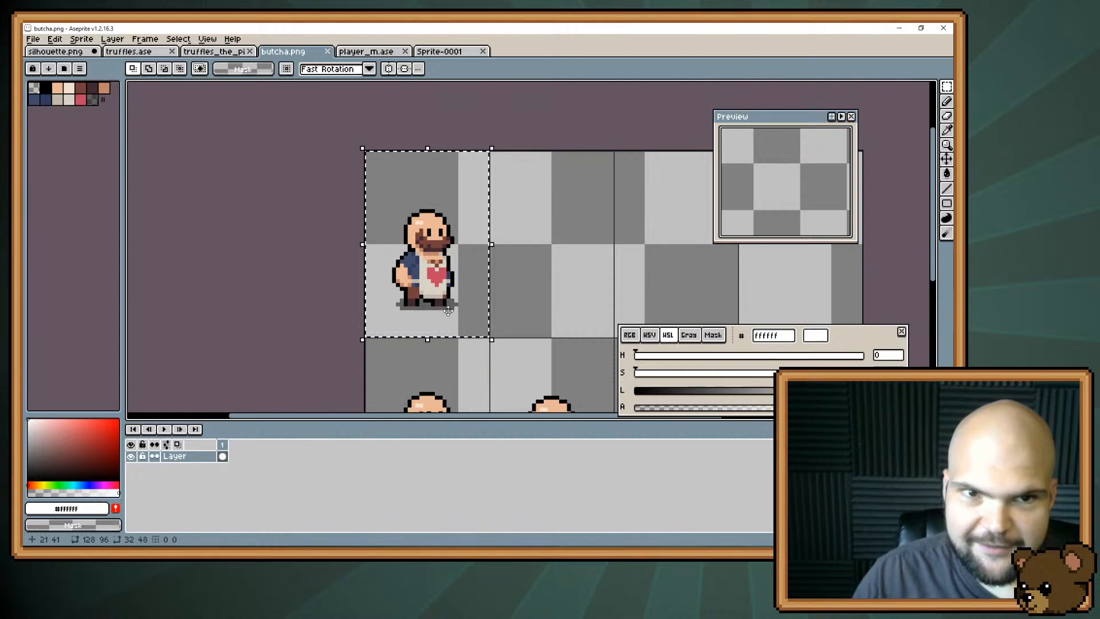
pyautogui.click(373, 52)
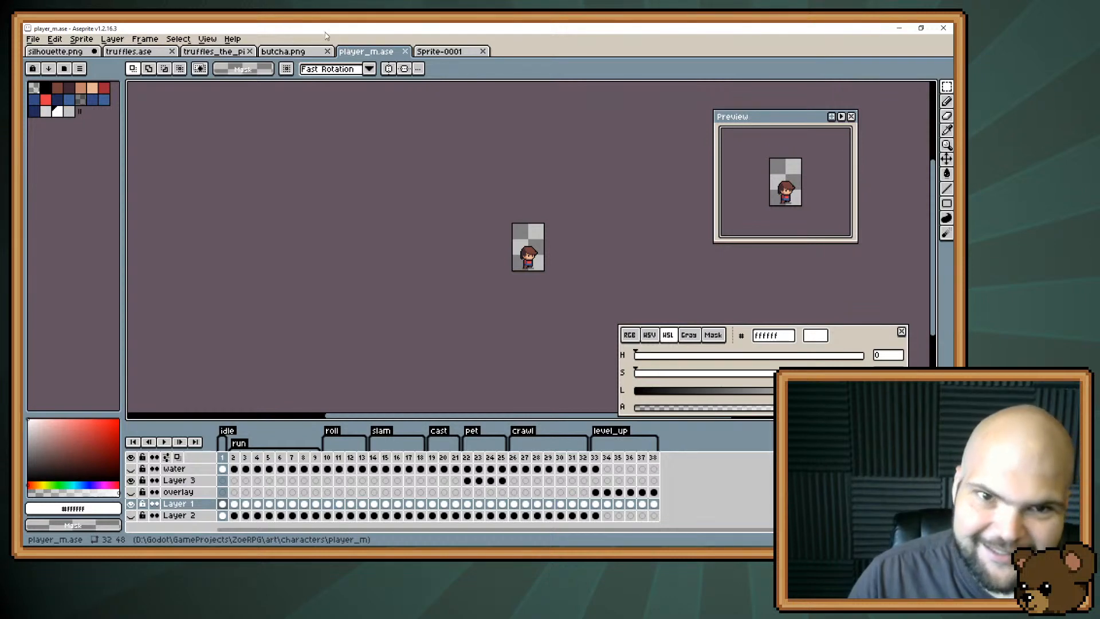
pyautogui.click(427, 52)
pyautogui.moveTo(221, 311); pyautogui.dragTo(425, 217)
pyautogui.scroll(-4, 425, 217)
pyautogui.scroll(2, 426, 217)
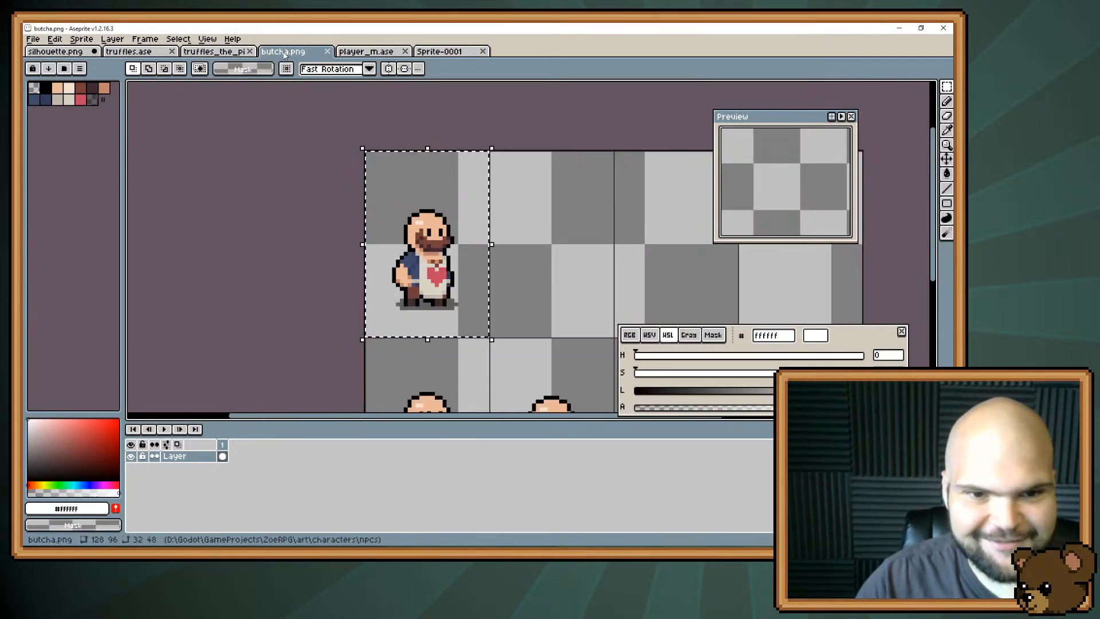
pyautogui.click(312, 55)
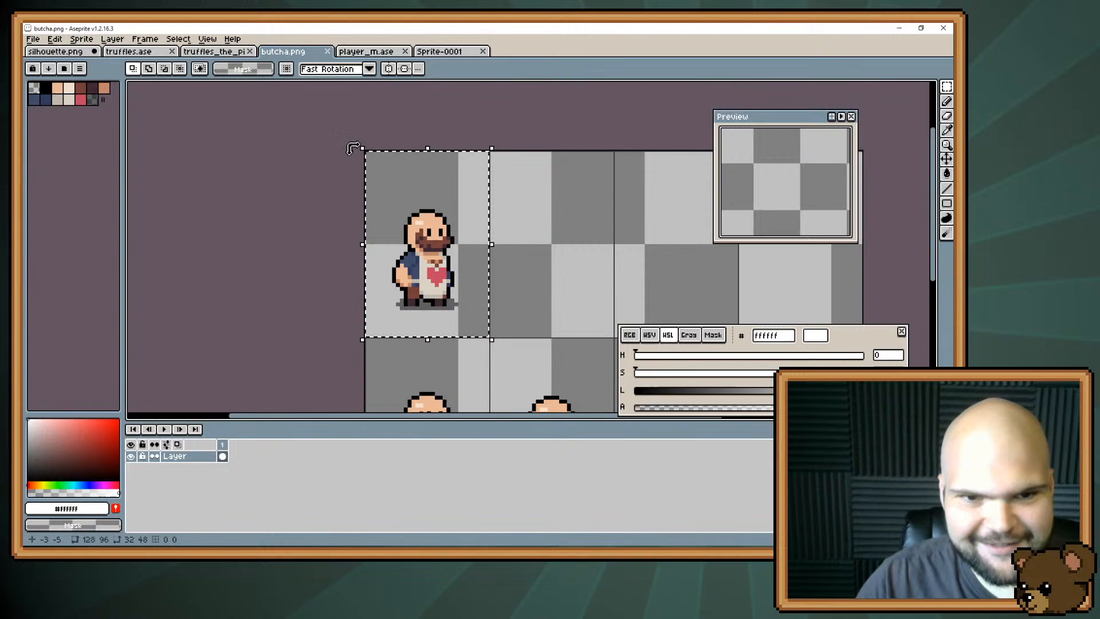
pyautogui.click(440, 53)
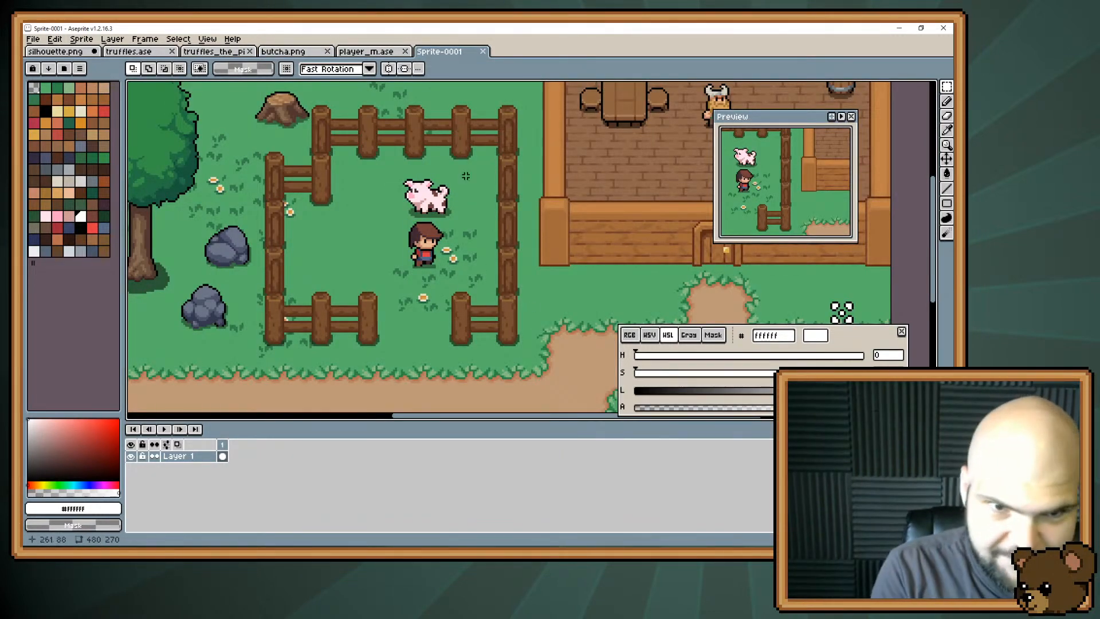
# Load the default palette for the game capture sprite.
pyautogui.moveTo(384, 256); pyautogui.dragTo(416, 222)
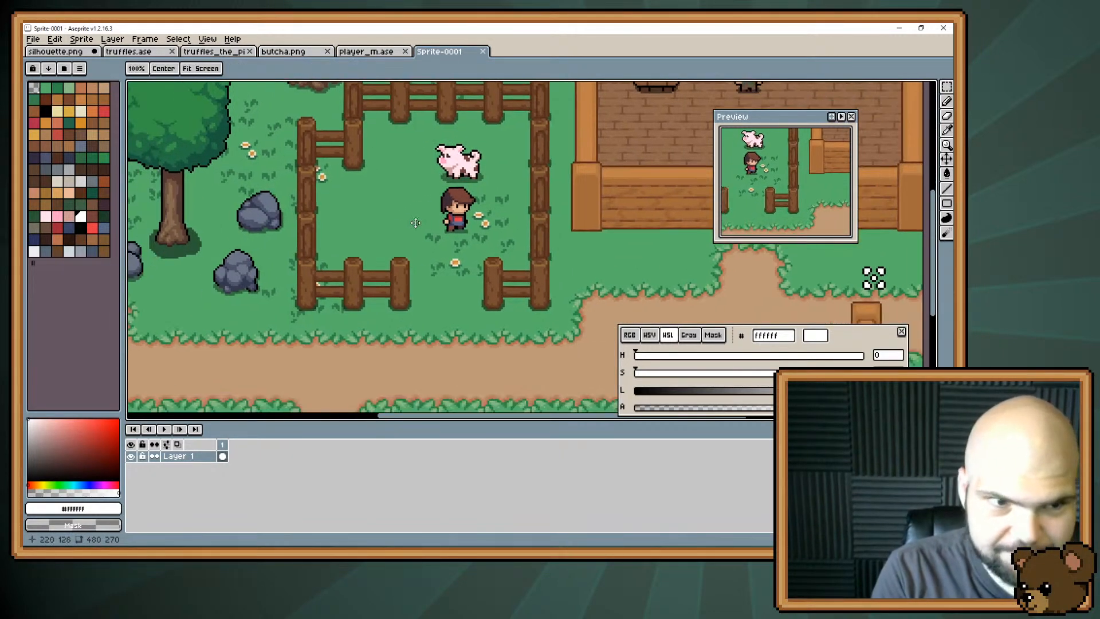
pyautogui.click(79, 69)
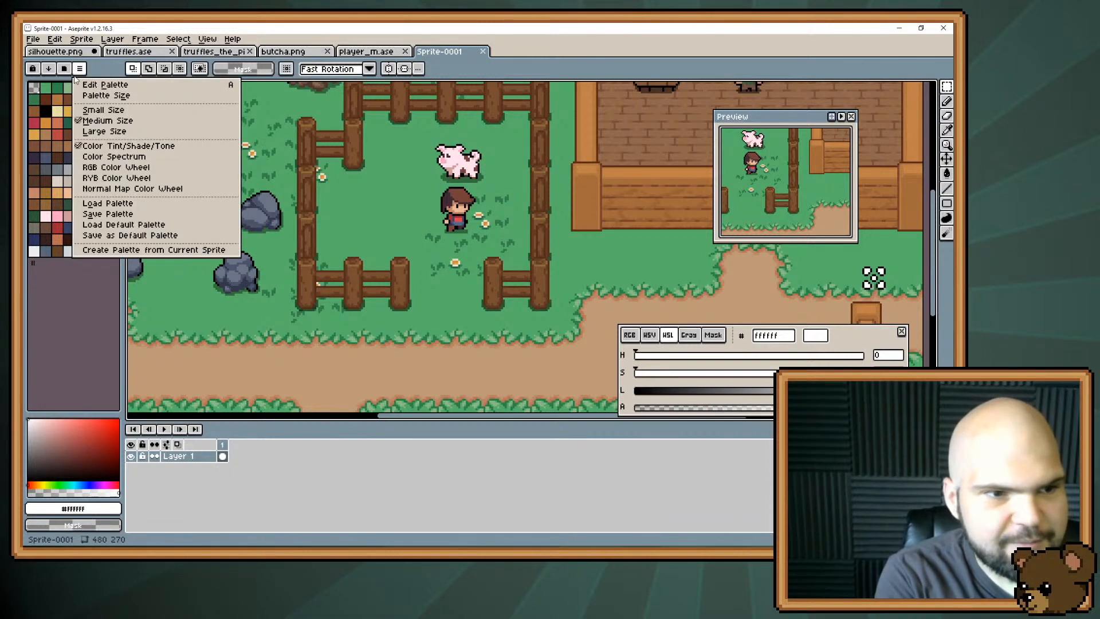
pyautogui.click(127, 224)
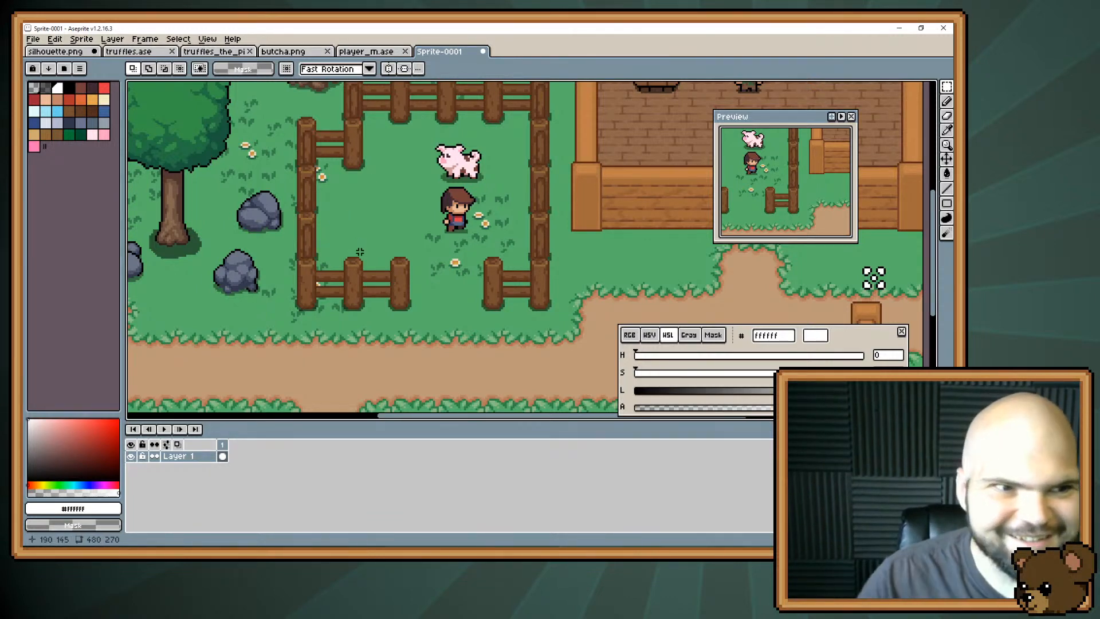
# Sample the light skin tone #e8b796 and its shadow tone #c28569 from the player character's face.
pyautogui.scroll(1, 360, 252)
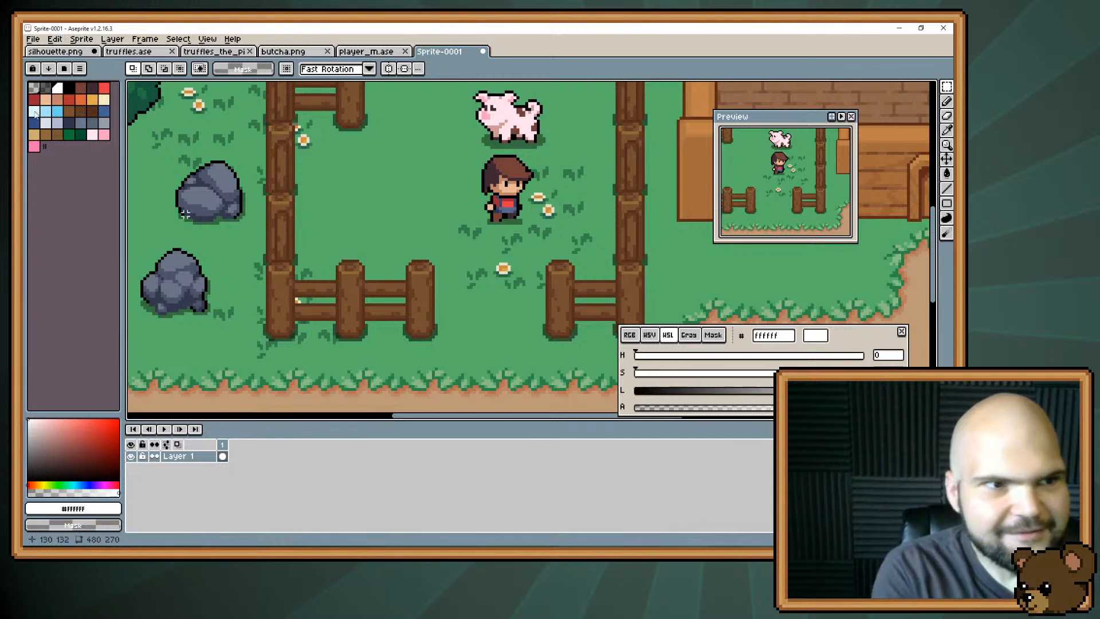
pyautogui.press('i')
pyautogui.click(515, 189)
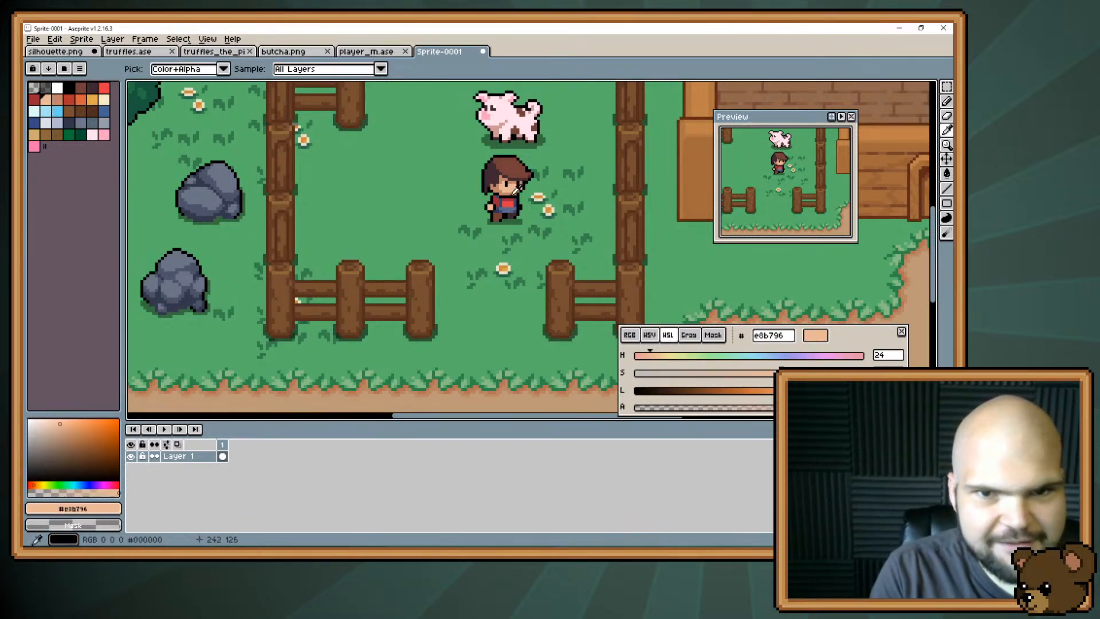
pyautogui.click(508, 194)
pyautogui.press('m')
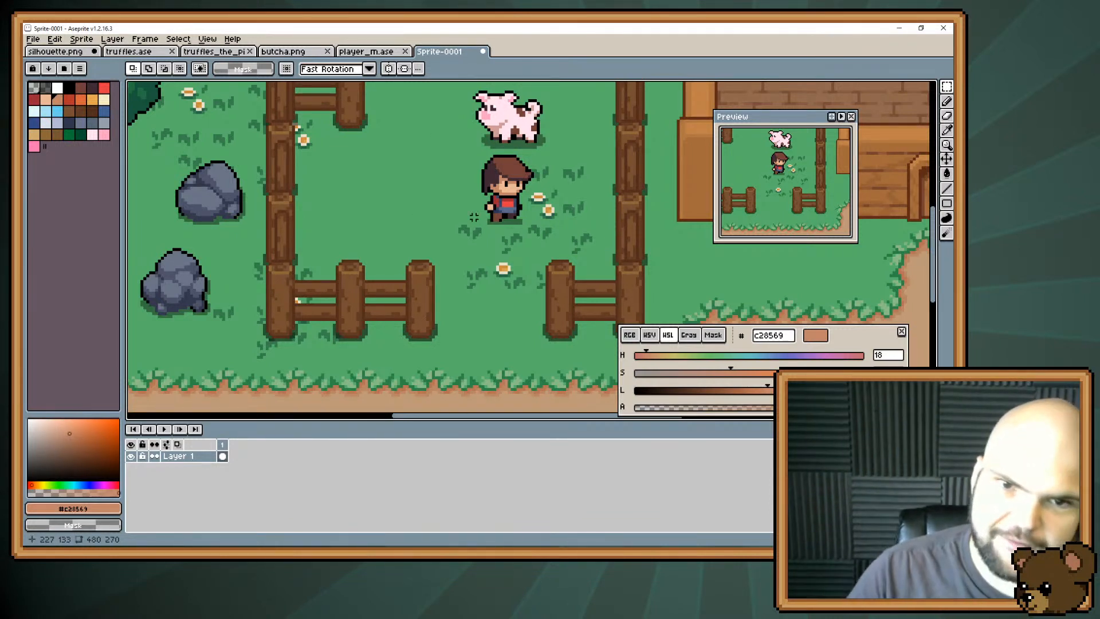
# Sample the dark hair colour #3f2832 from the player character's head.
pyautogui.scroll(2, 496, 162)
pyautogui.scroll(1, 496, 162)
pyautogui.press('i')
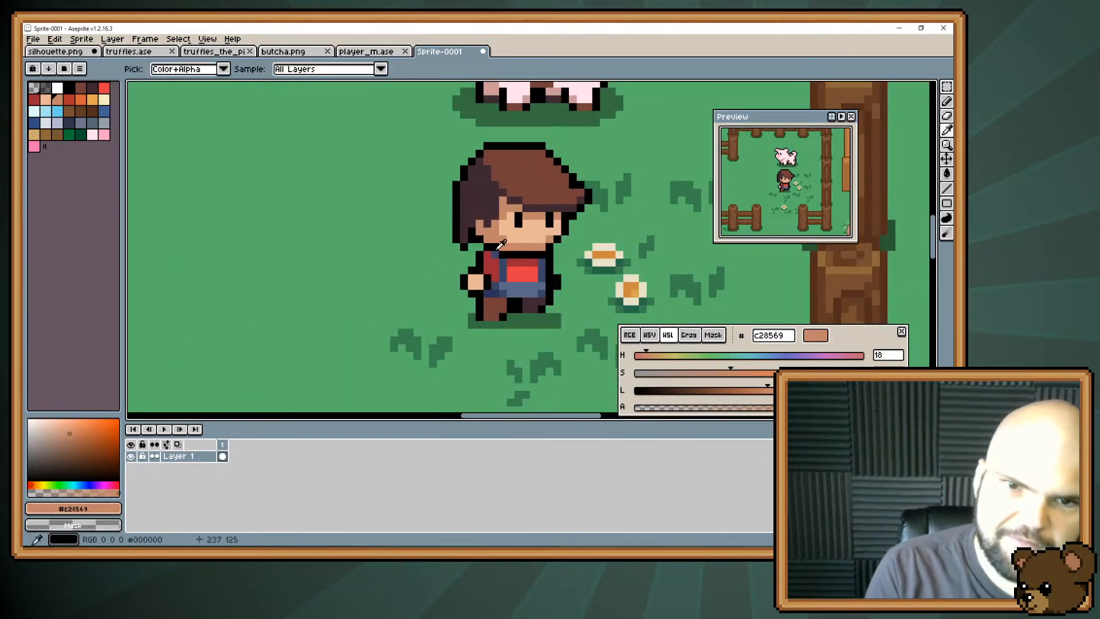
pyautogui.click(485, 193)
pyautogui.moveTo(619, 188); pyautogui.dragTo(571, 177)
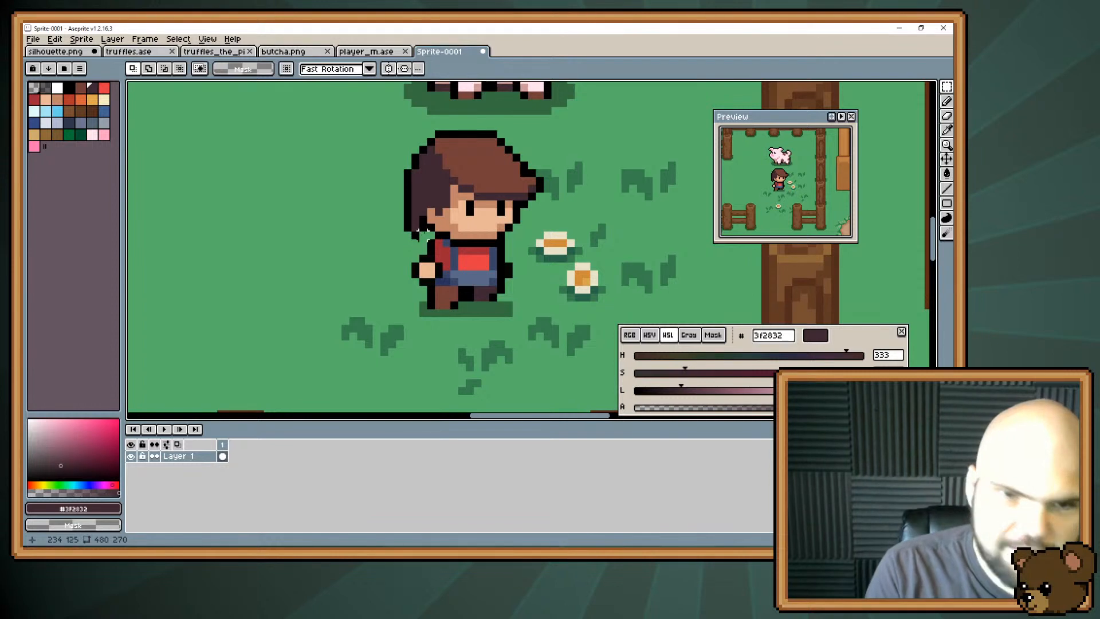
pyautogui.moveTo(376, 187); pyautogui.dragTo(592, 192)
pyautogui.press('m')
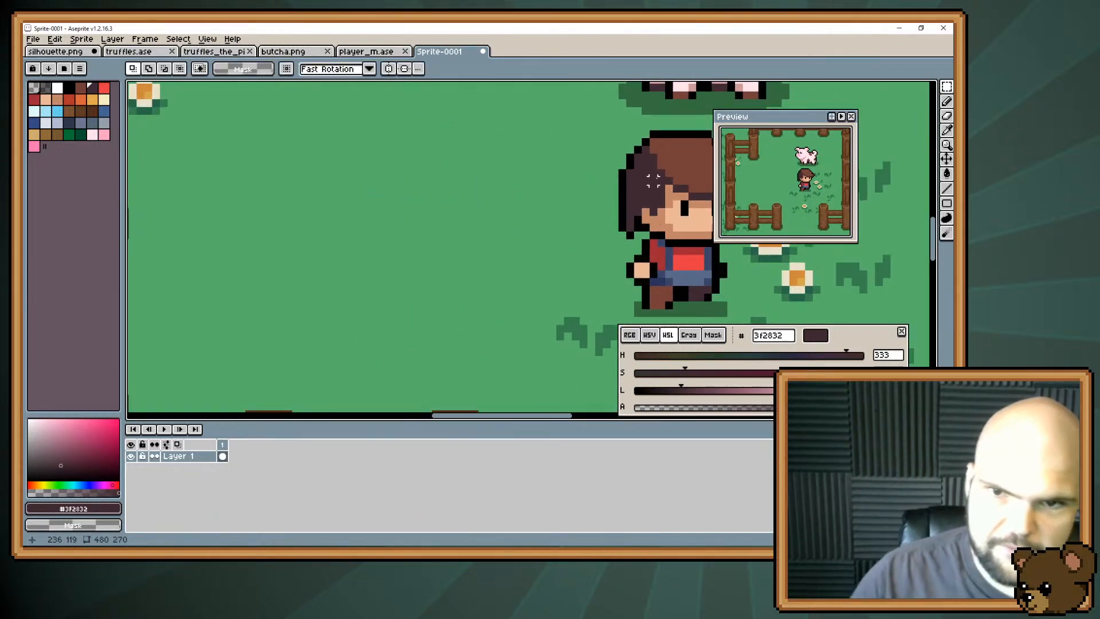
pyautogui.scroll(-1, 654, 179)
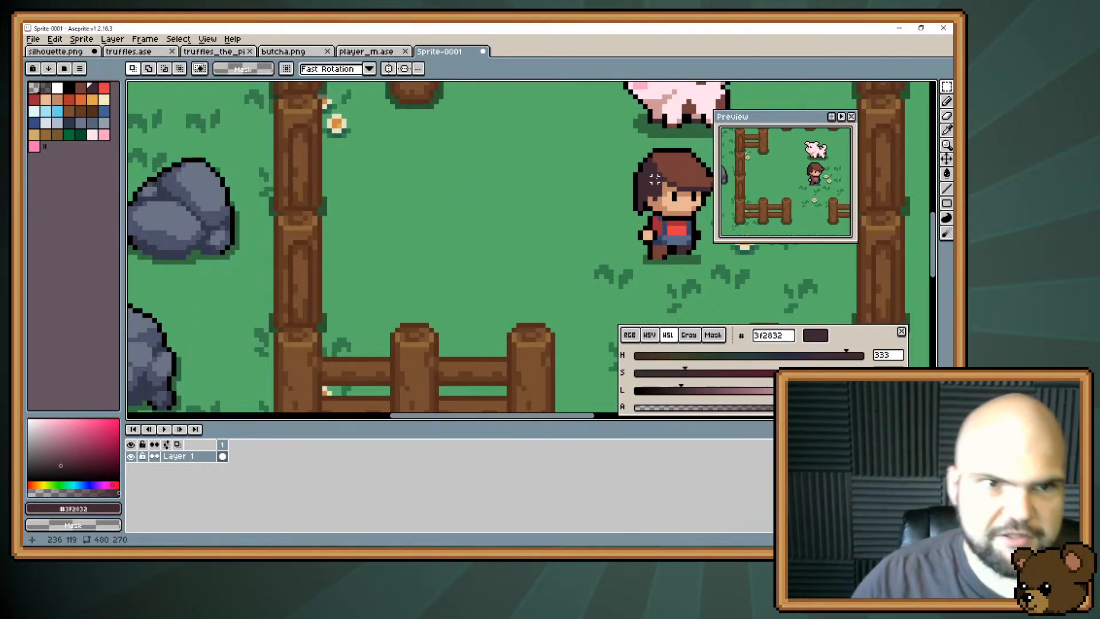
# Copy the selected butcher frame from butcha.png into the game capture and place him inside the pen, just west of the pig.
pyautogui.click(283, 51)
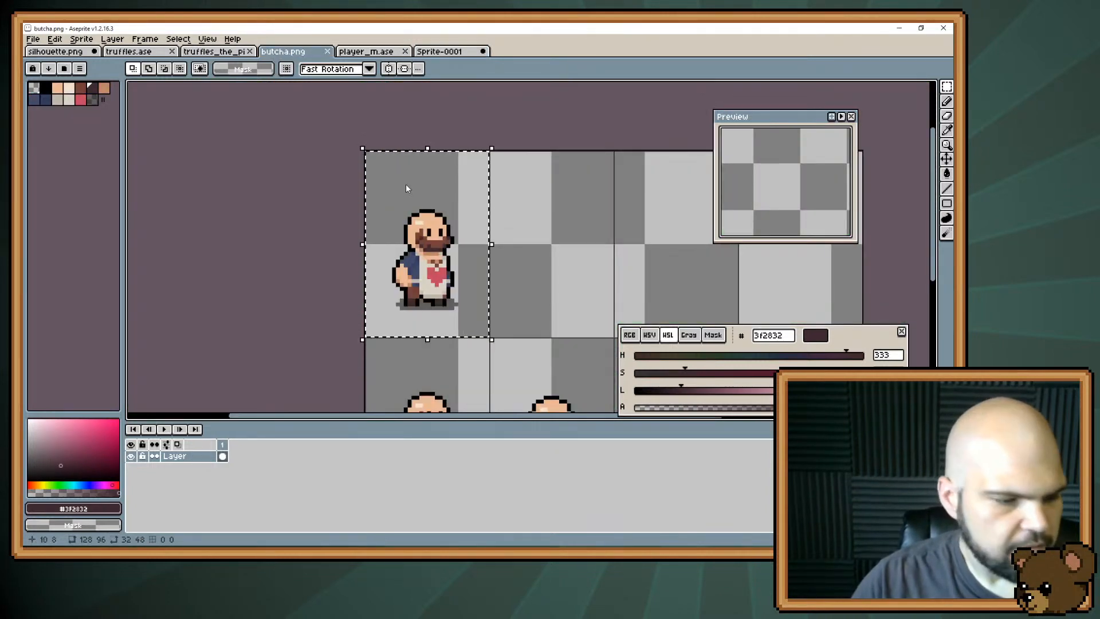
pyautogui.hotkey('ctrl', 'c')
pyautogui.click(438, 52)
pyautogui.hotkey('ctrl', 'v')
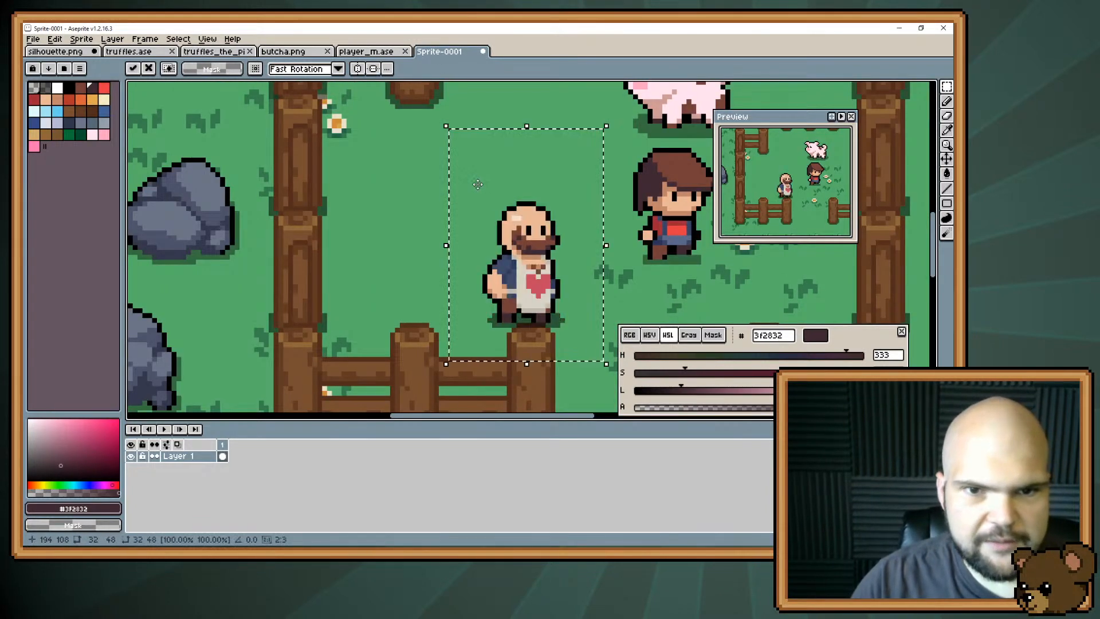
pyautogui.moveTo(530, 298); pyautogui.dragTo(528, 189)
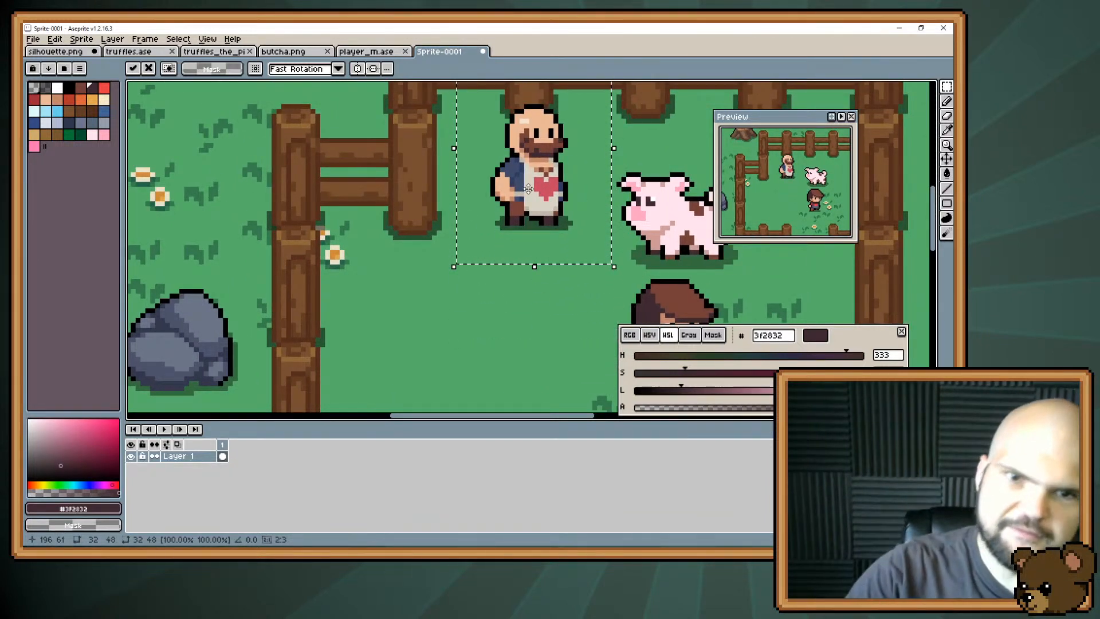
pyautogui.scroll(-1, 528, 189)
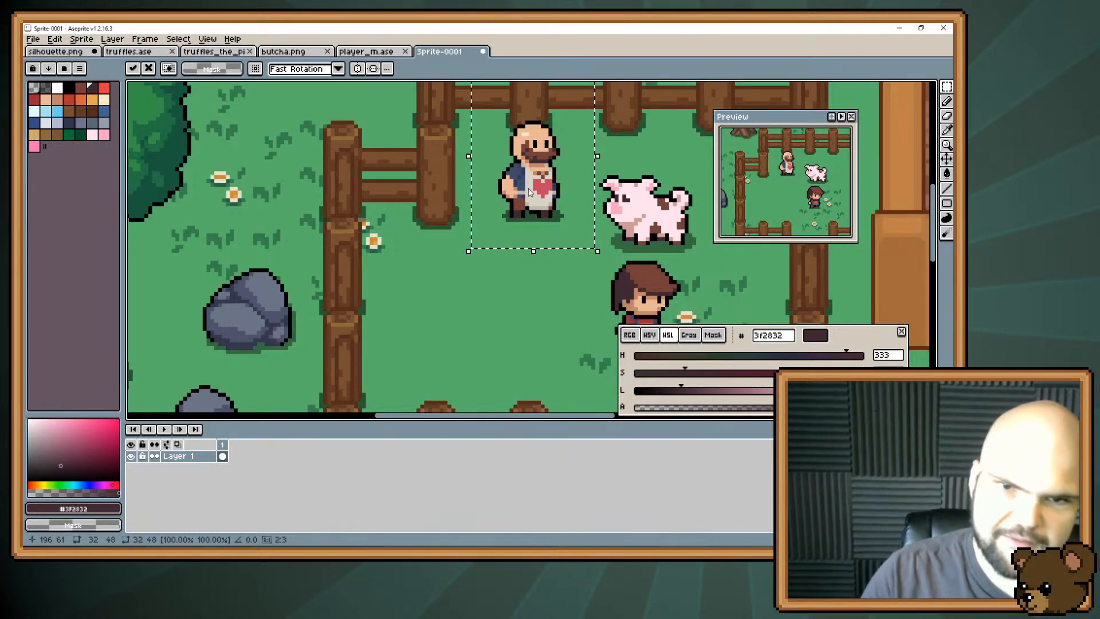
pyautogui.click(558, 274)
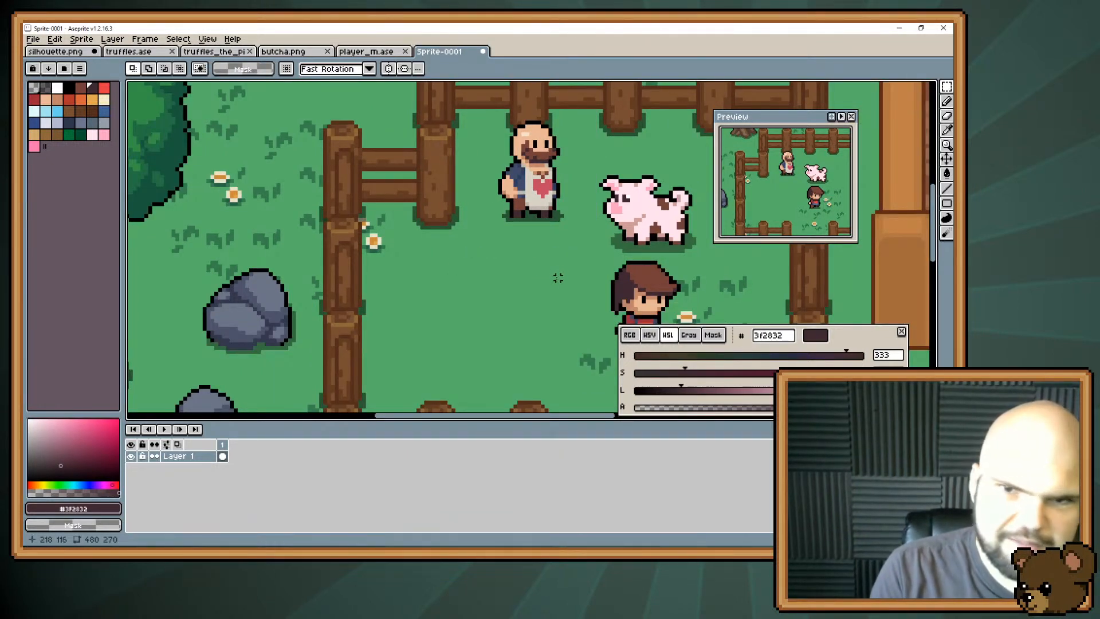
# Paint a rounded head shape in skin tone #e8b796 on the empty grass southwest of the butcher.
pyautogui.press('space')
pyautogui.moveTo(526, 268); pyautogui.dragTo(450, 249)
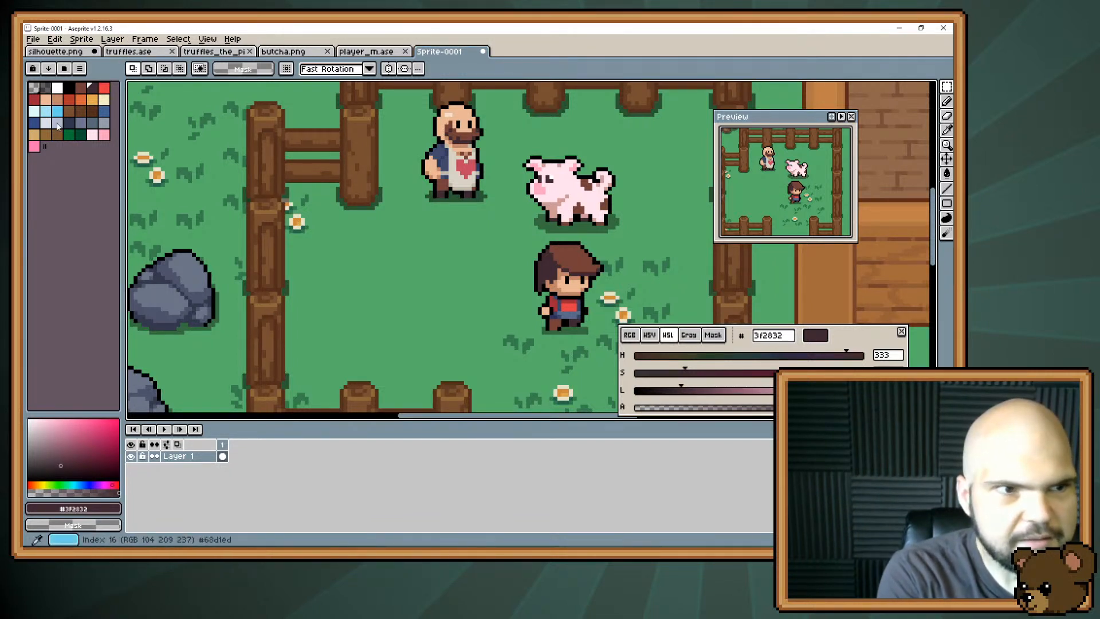
pyautogui.click(46, 100)
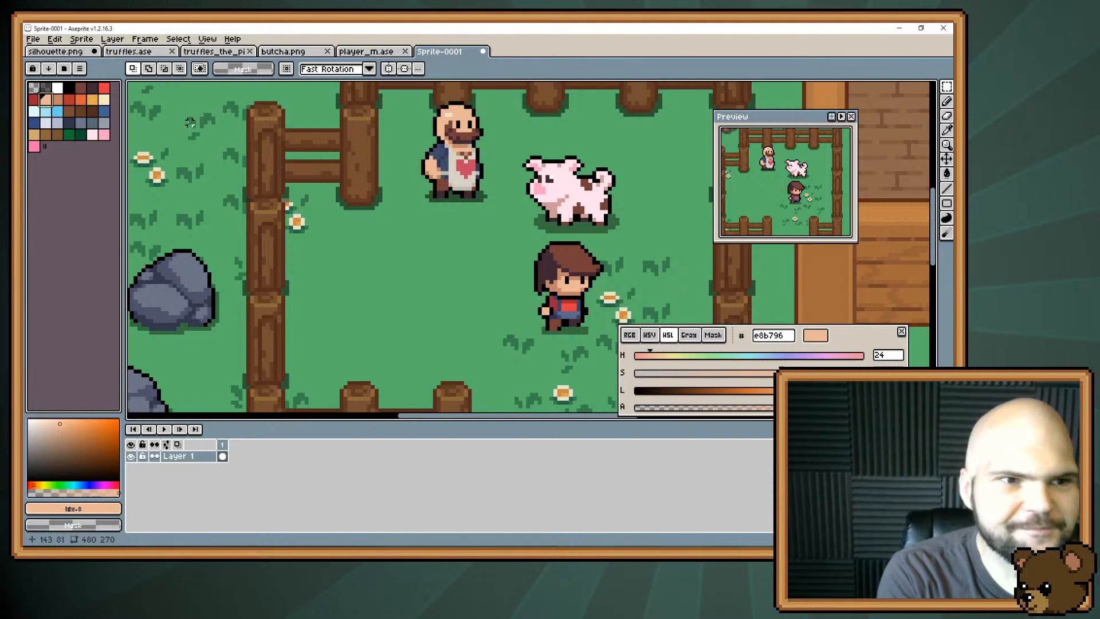
pyautogui.press('b')
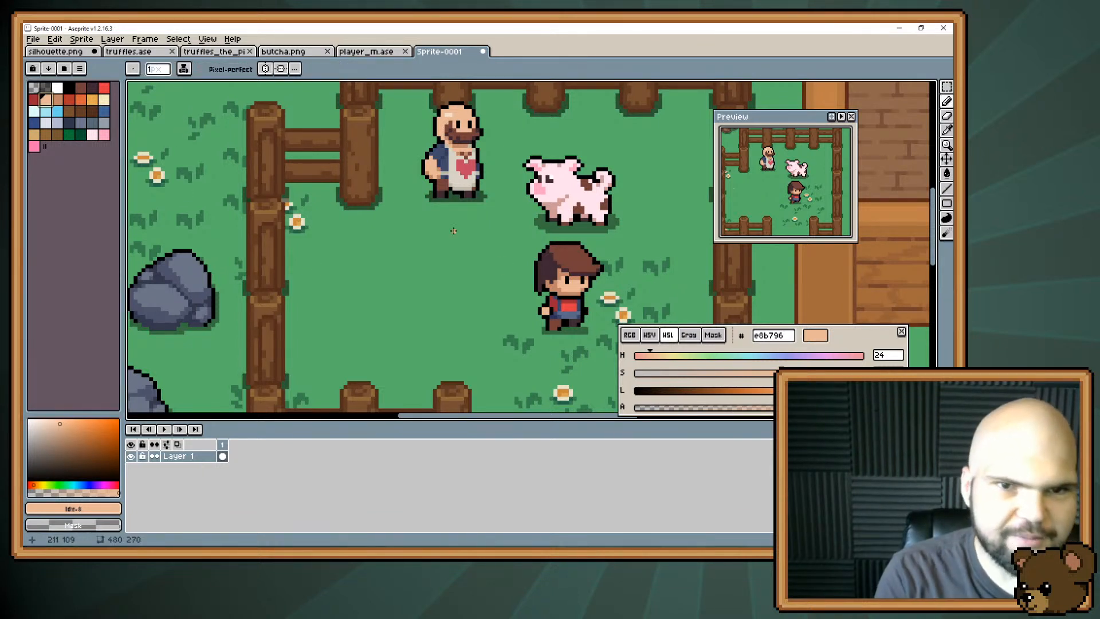
pyautogui.keyDown('alt'); pyautogui.click(463, 117); pyautogui.keyUp('alt')
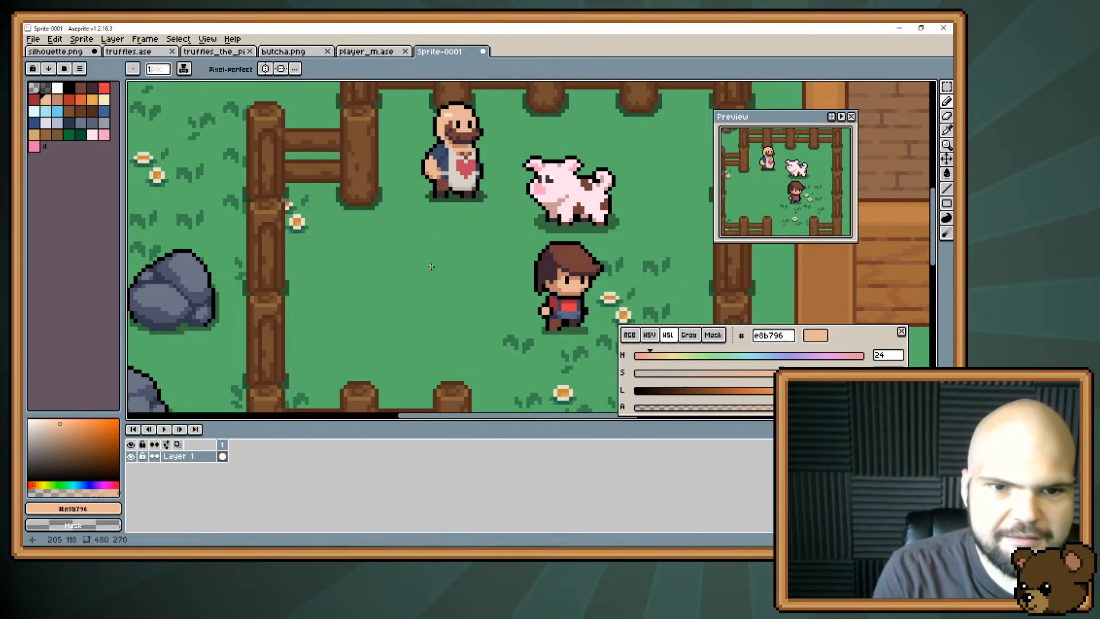
pyautogui.moveTo(390, 279)
pyautogui.mouseDown()
pyautogui.moveTo(375, 263)
pyautogui.moveTo(392, 257)
pyautogui.moveTo(382, 276)
pyautogui.mouseUp()
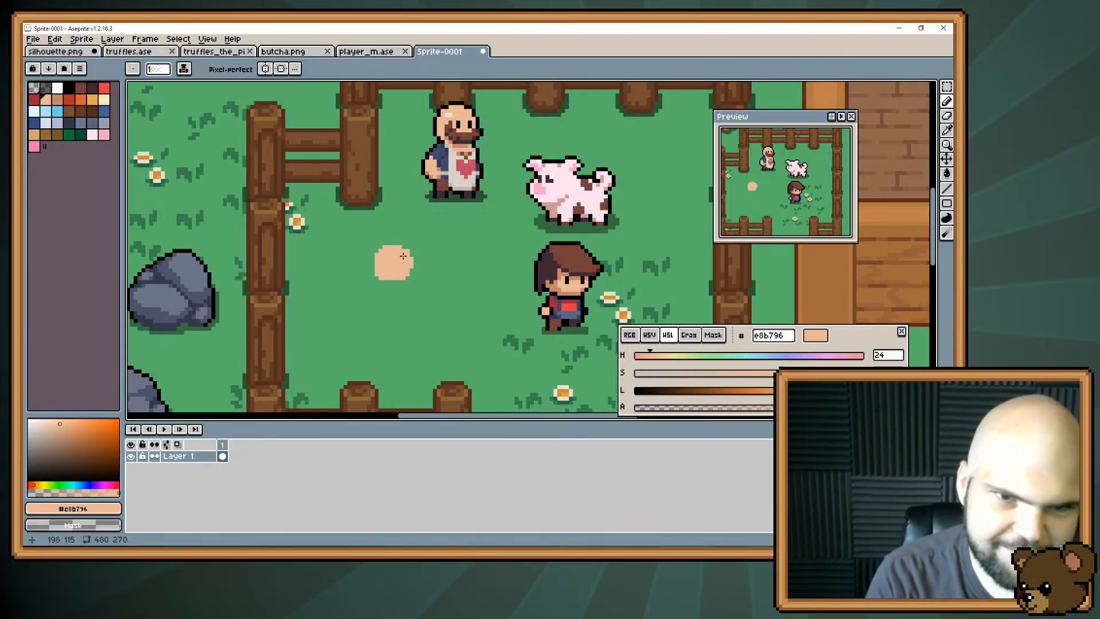
pyautogui.moveTo(404, 256)
pyautogui.mouseDown()
pyautogui.moveTo(373, 270)
pyautogui.moveTo(378, 248)
pyautogui.moveTo(407, 259)
pyautogui.moveTo(375, 245)
pyautogui.mouseUp()
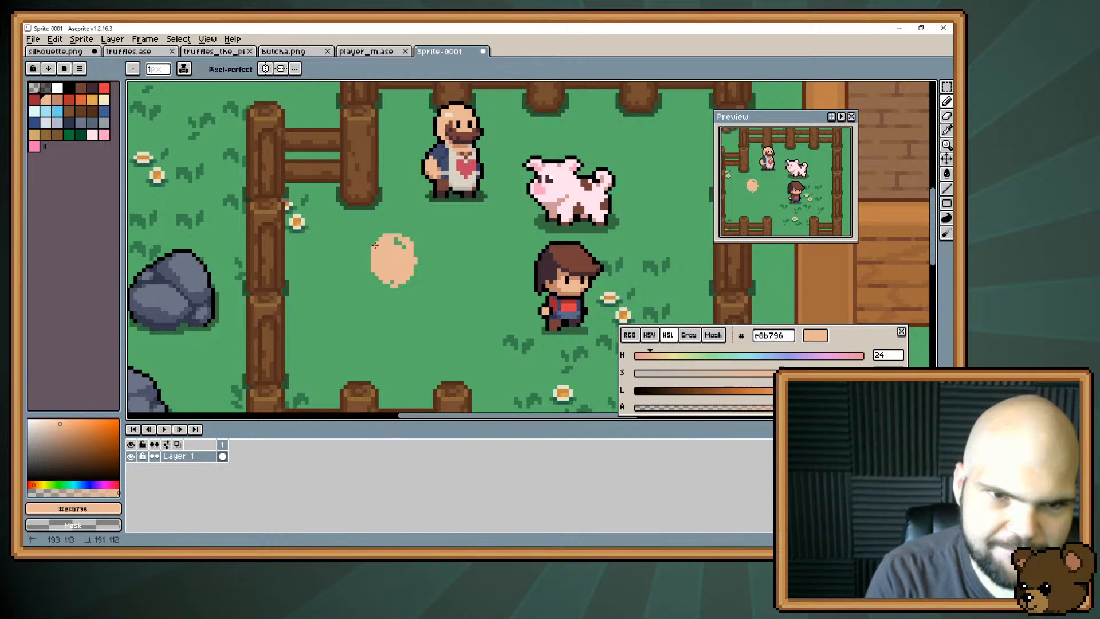
# Paint a patch of hair in orange #e3a84f over the top of the new head shape.
pyautogui.click(87, 104)
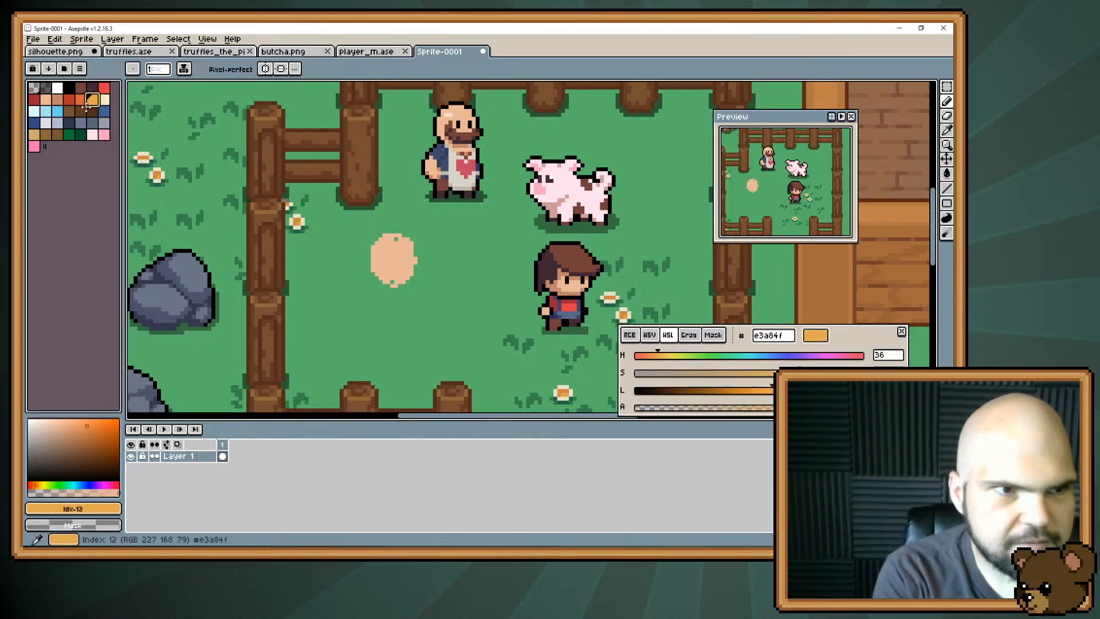
pyautogui.moveTo(379, 235)
pyautogui.mouseDown()
pyautogui.moveTo(394, 248)
pyautogui.moveTo(374, 249)
pyautogui.mouseUp()
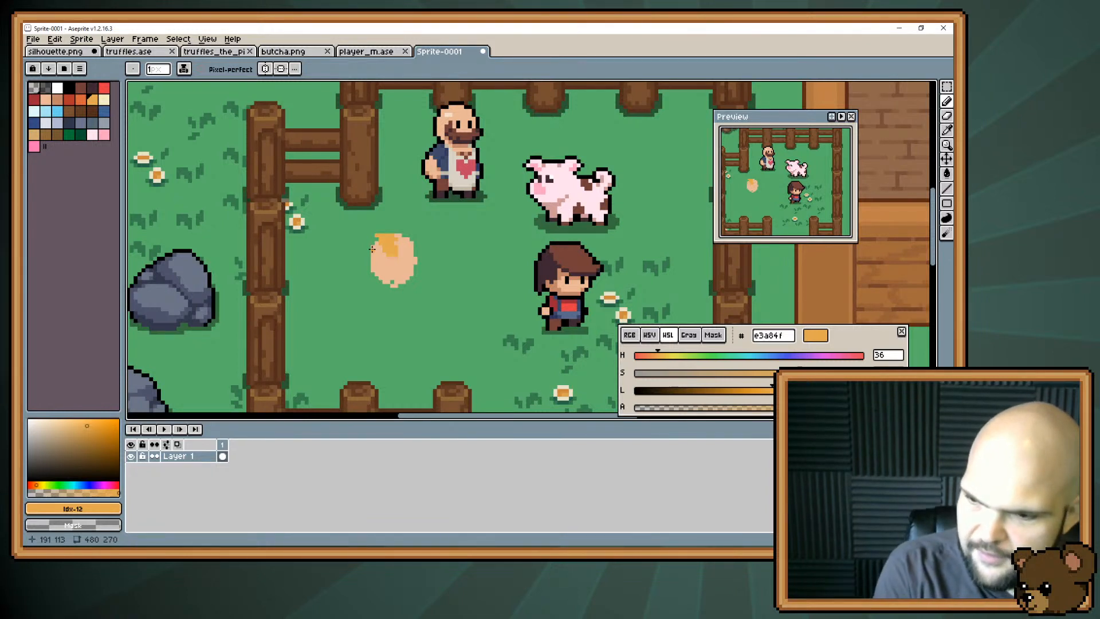
pyautogui.press('space')
pyautogui.moveTo(412, 206); pyautogui.dragTo(389, 203)
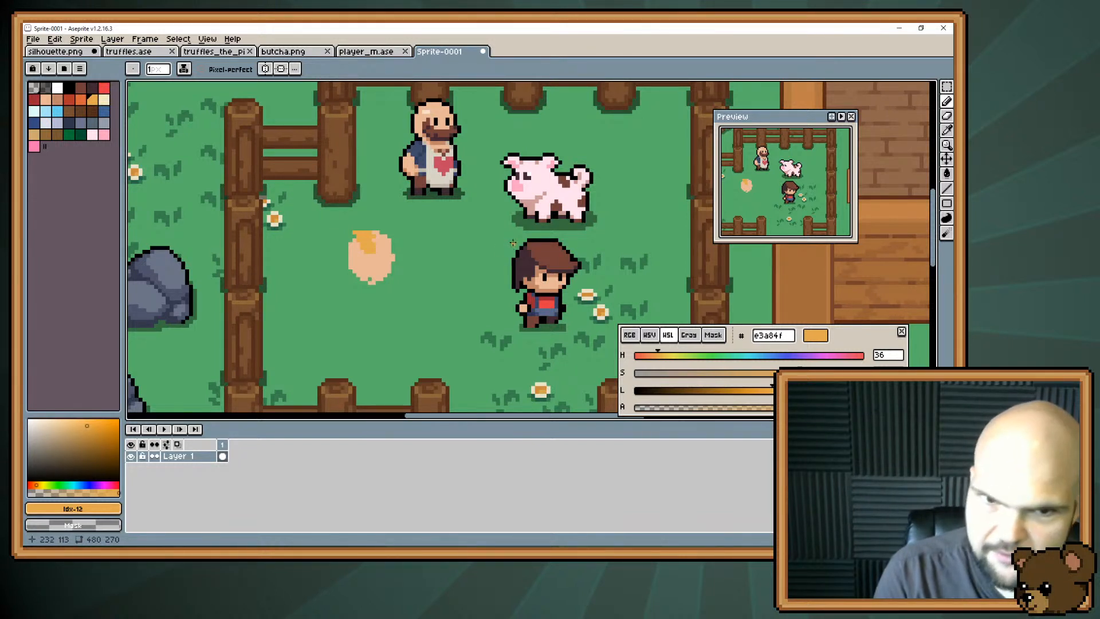
pyautogui.moveTo(377, 239)
pyautogui.mouseDown()
pyautogui.moveTo(376, 251)
pyautogui.moveTo(378, 229)
pyautogui.moveTo(355, 230)
pyautogui.mouseUp()
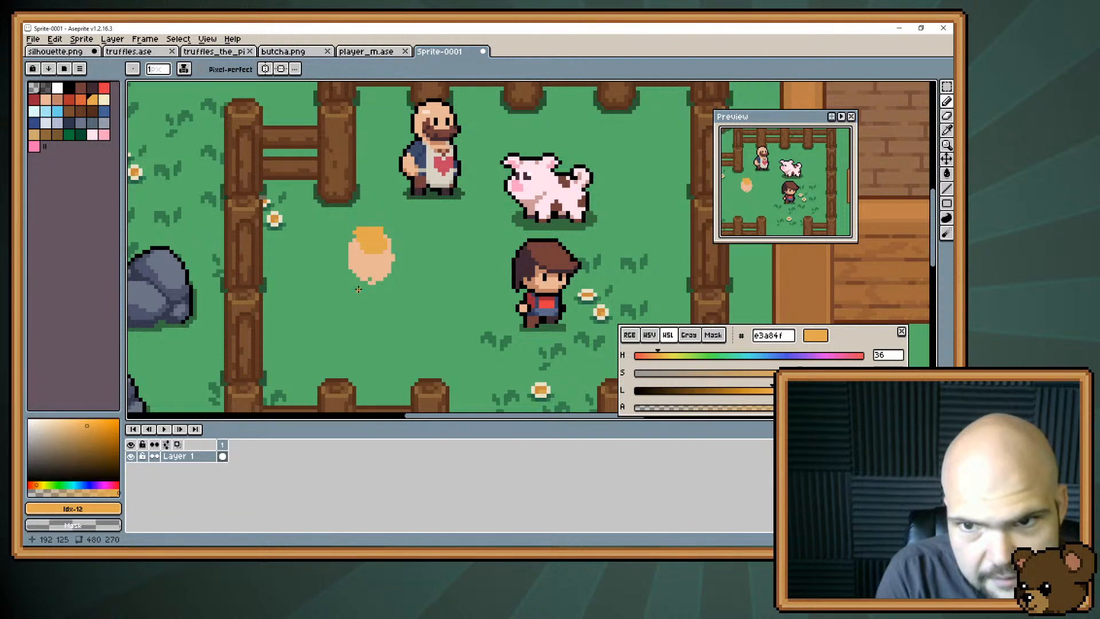
# Undo the last hair strokes on the new head and restore them.
pyautogui.press('e')
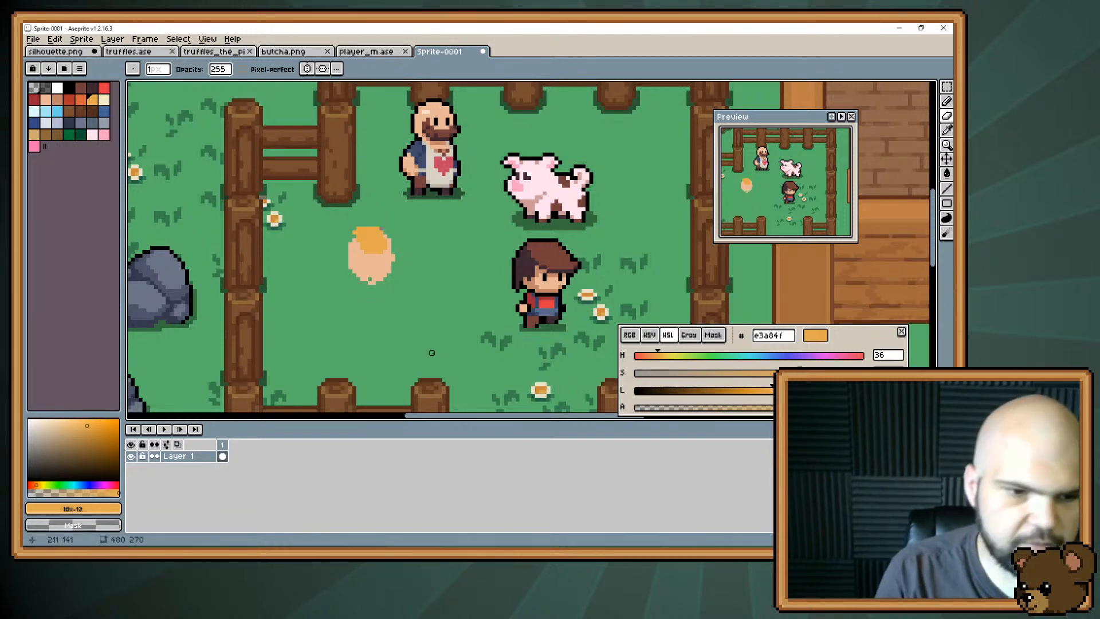
pyautogui.press('v')
pyautogui.hotkey('ctrl', 'z')
pyautogui.hotkey('ctrl', 'z')
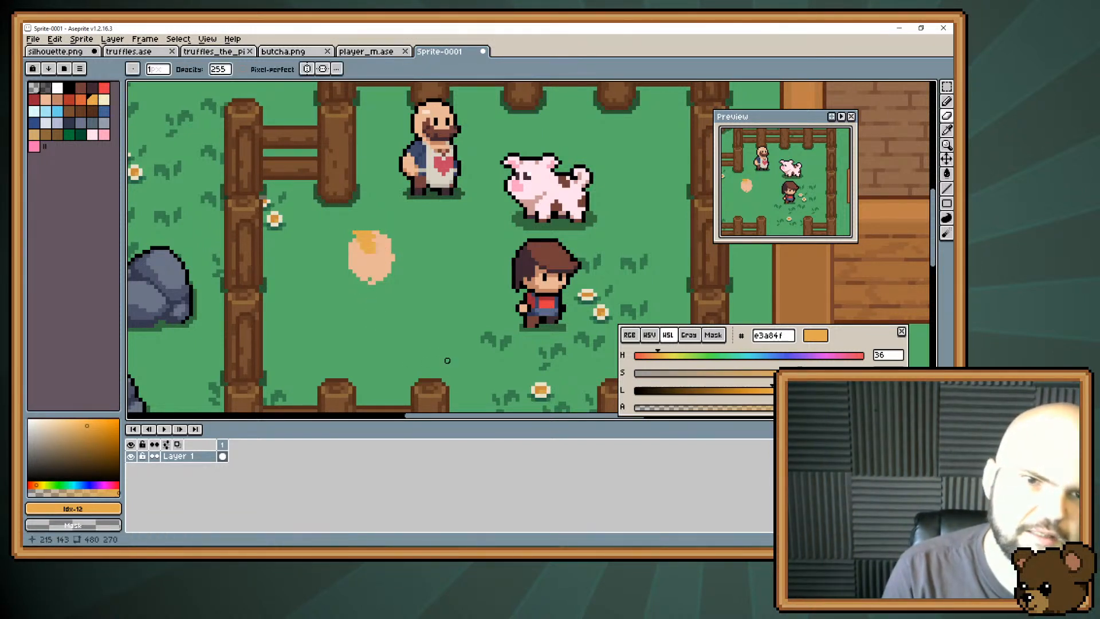
pyautogui.hotkey('ctrl', 'y')
pyautogui.hotkey('ctrl', 'y')
# Select the new head's orange hair and skin areas with the Magic Wand, with Contiguous on, and cut them out.
pyautogui.press('w')
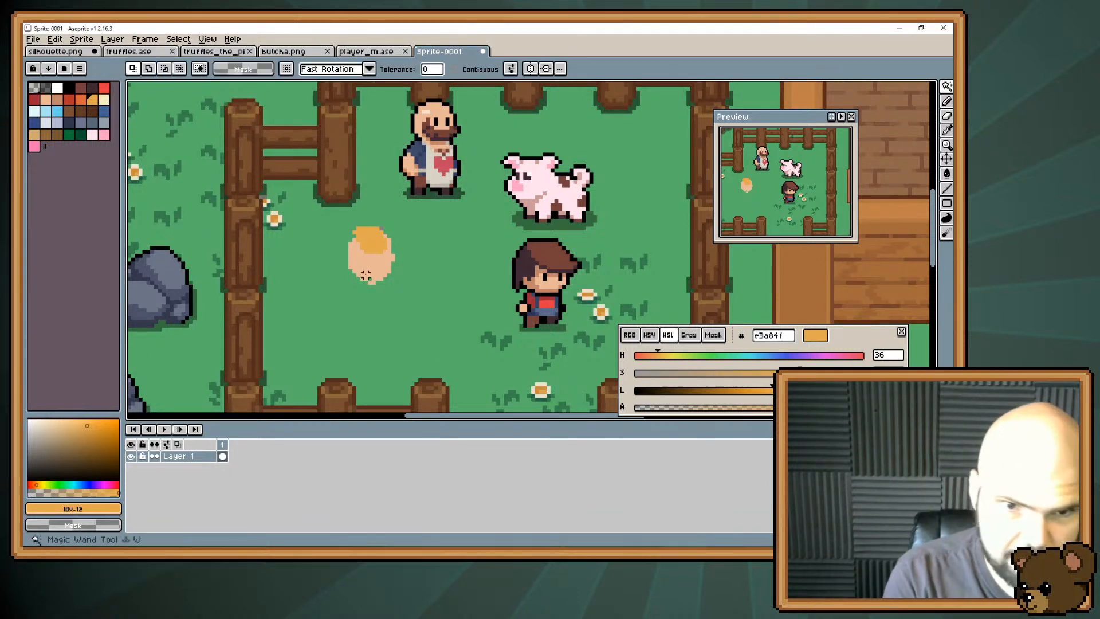
pyautogui.click(370, 252)
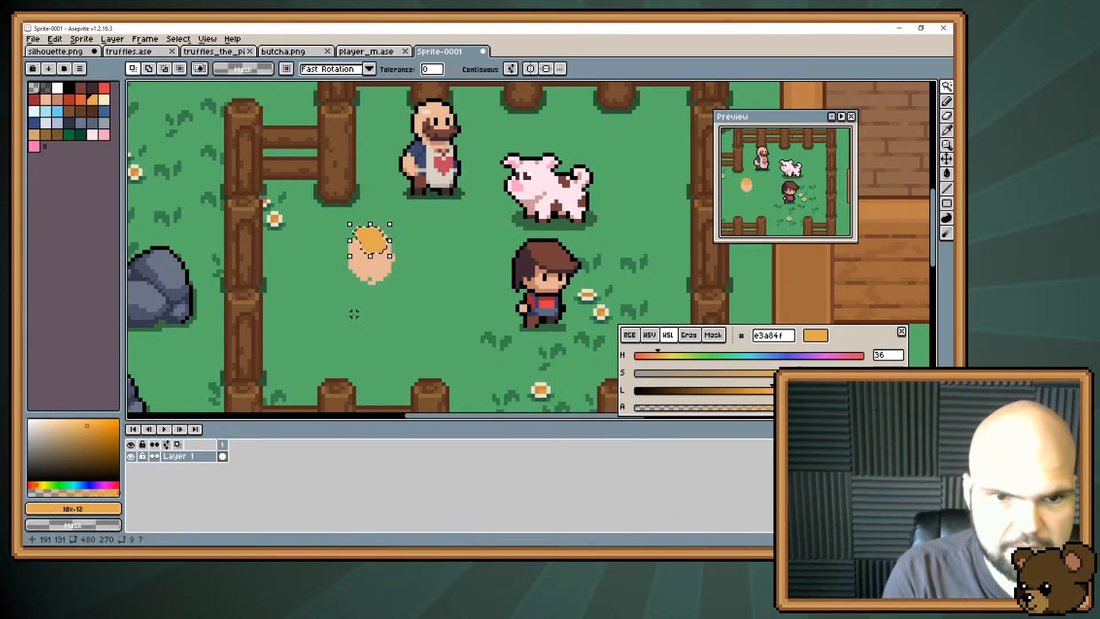
pyautogui.hotkey('ctrl', 'd')
pyautogui.click(455, 69)
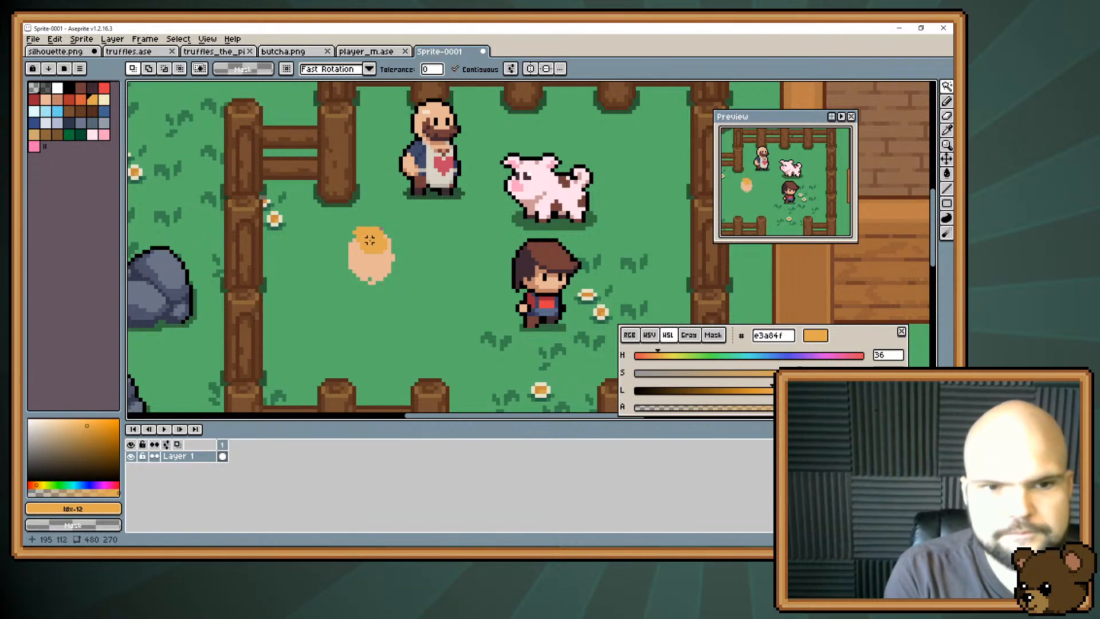
pyautogui.click(372, 238)
pyautogui.keyDown('shift'); pyautogui.click(380, 269); pyautogui.keyUp('shift')
pyautogui.press('Delete')
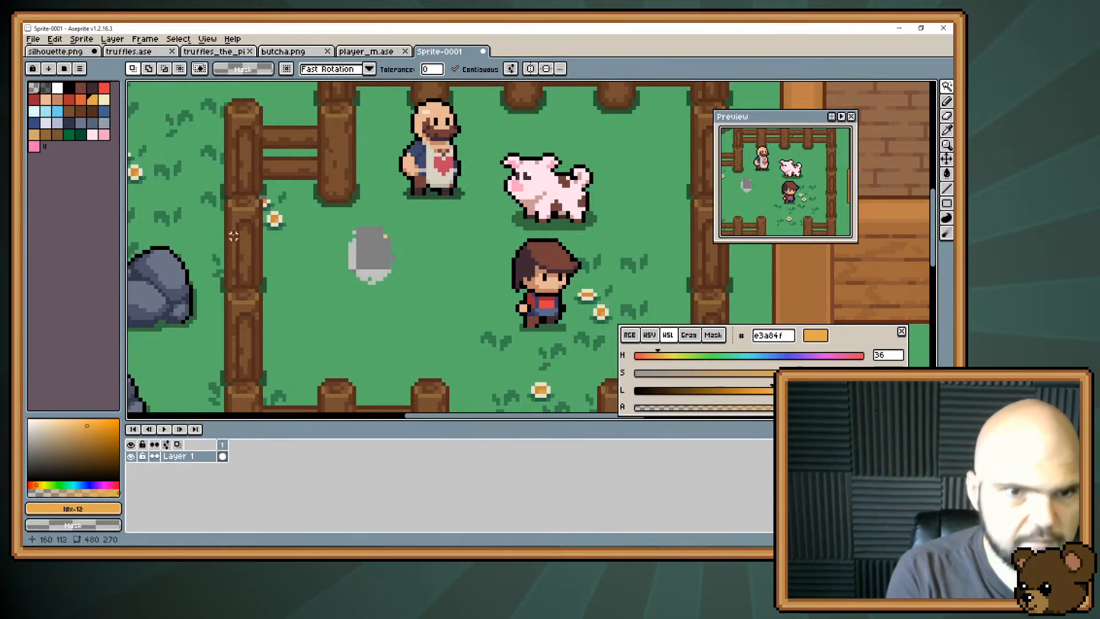
# Paste the cut head as a new layer above Layer 1 and check it by toggling Layer 1's visibility.
pyautogui.click(55, 39)
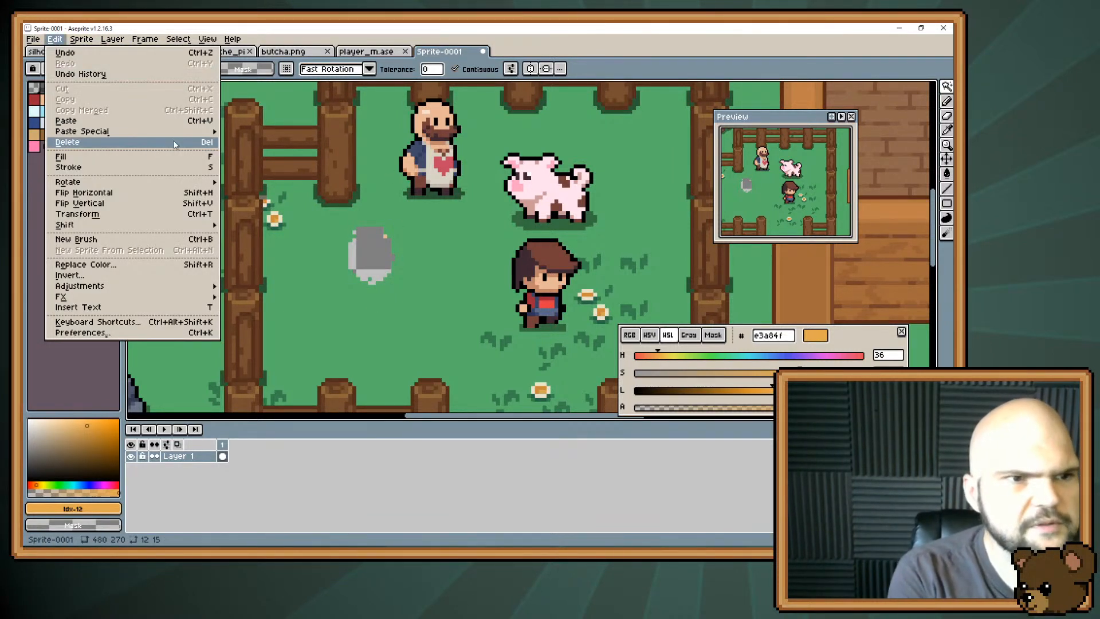
pyautogui.moveTo(195, 132)
pyautogui.click(250, 146)
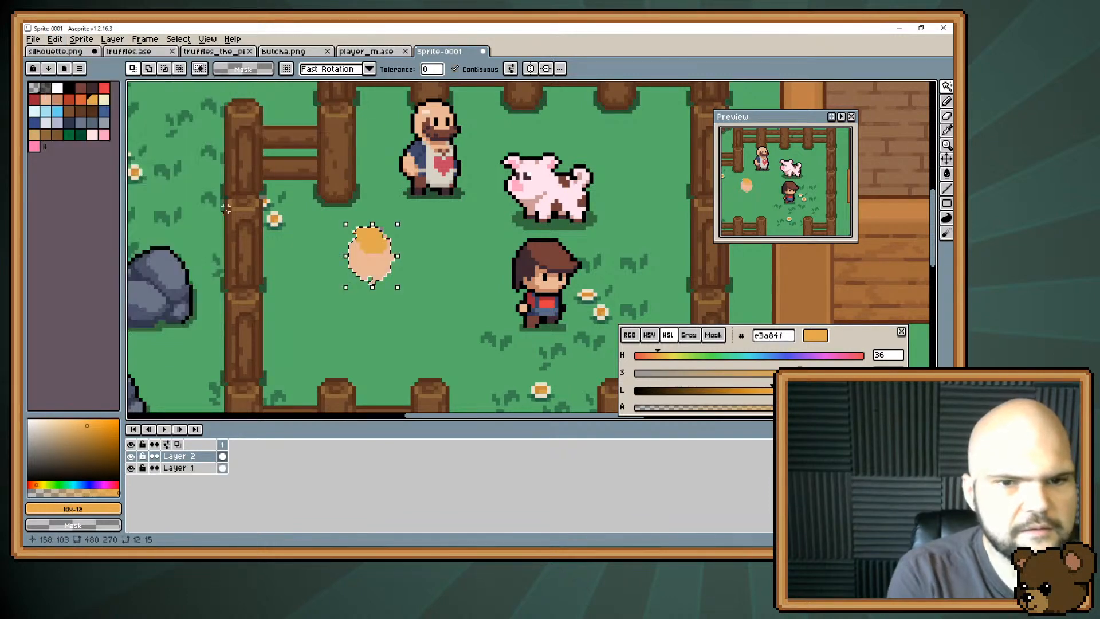
pyautogui.click(131, 468)
pyautogui.click(131, 468)
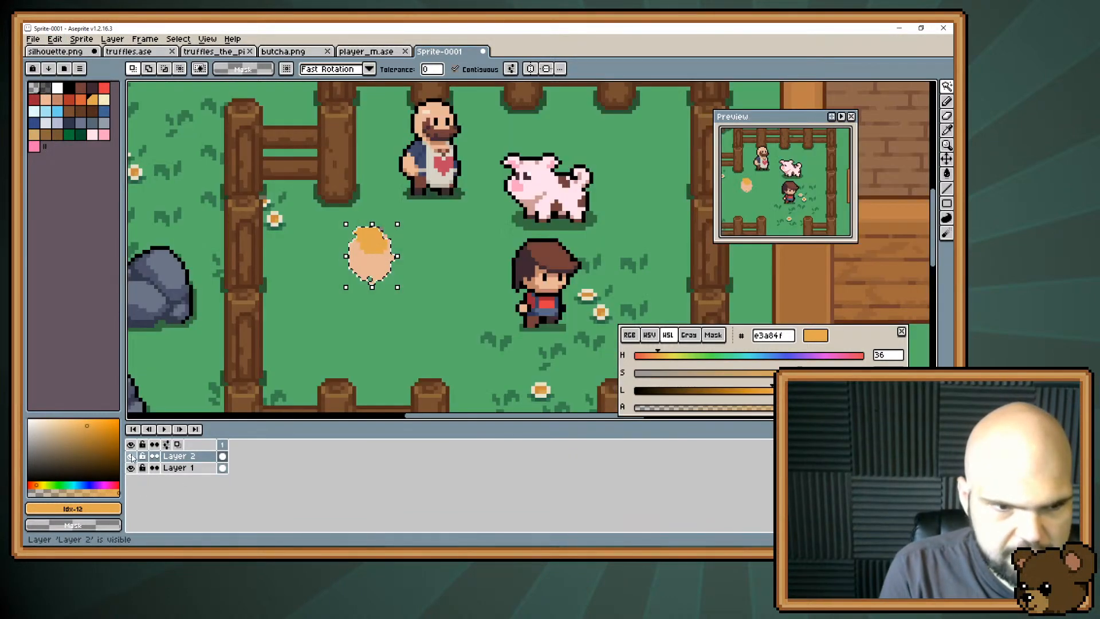
# Hide Layer 2 and fill the head-shaped hole in Layer 1 with the grass green #56b269.
pyautogui.click(131, 456)
pyautogui.hotkey('ctrl', 'd')
pyautogui.keyDown('alt'); pyautogui.click(488, 241); pyautogui.keyUp('alt')
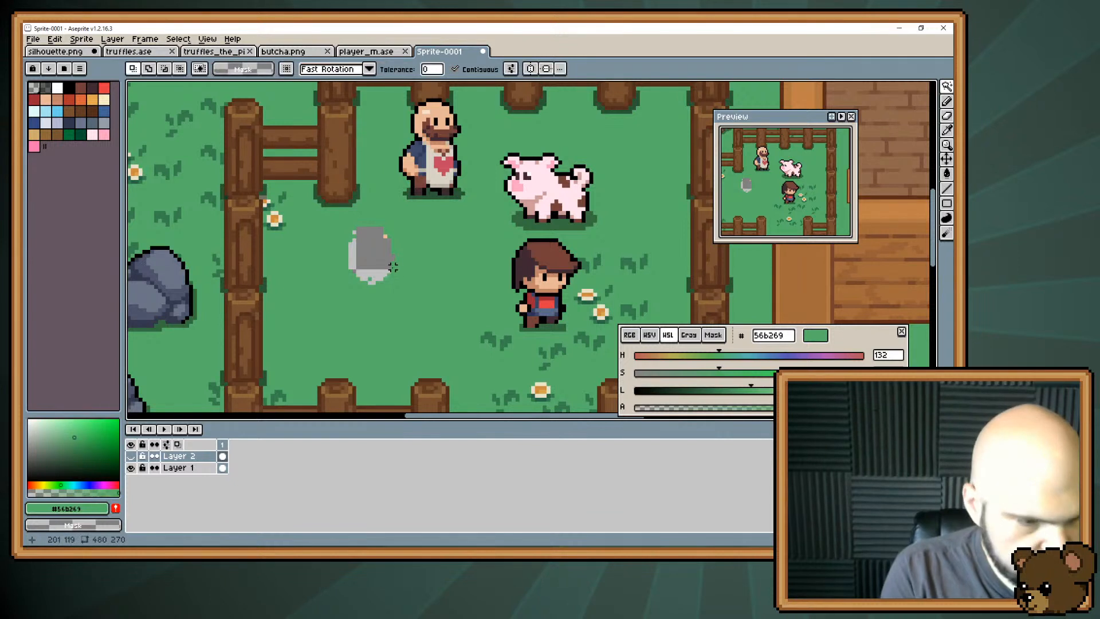
pyautogui.press('g')
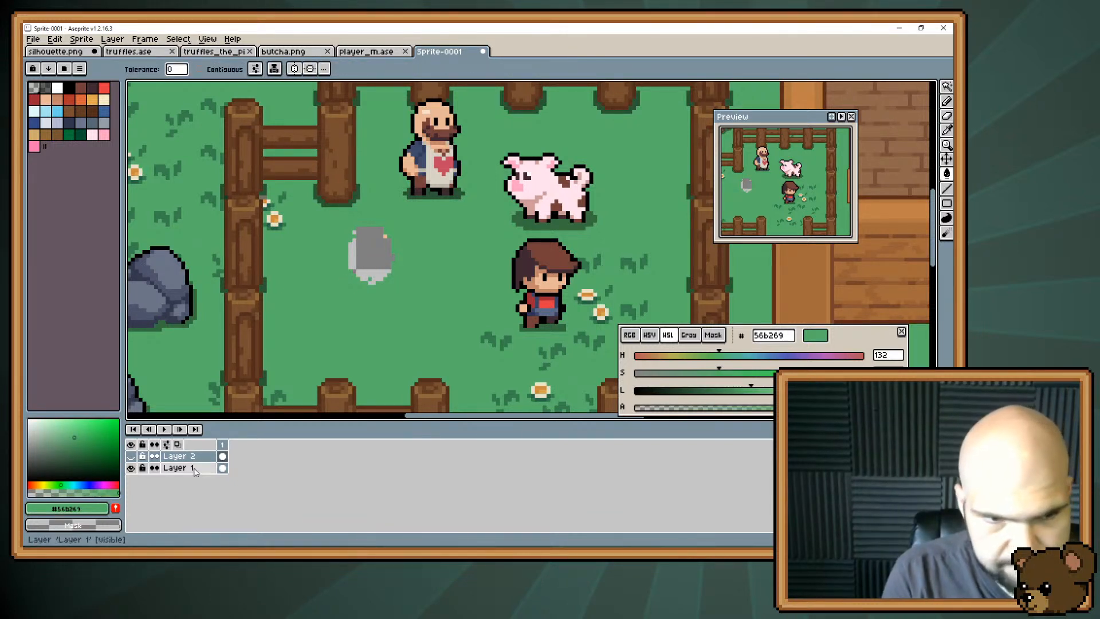
pyautogui.click(177, 468)
pyautogui.click(367, 264)
pyautogui.press('b')
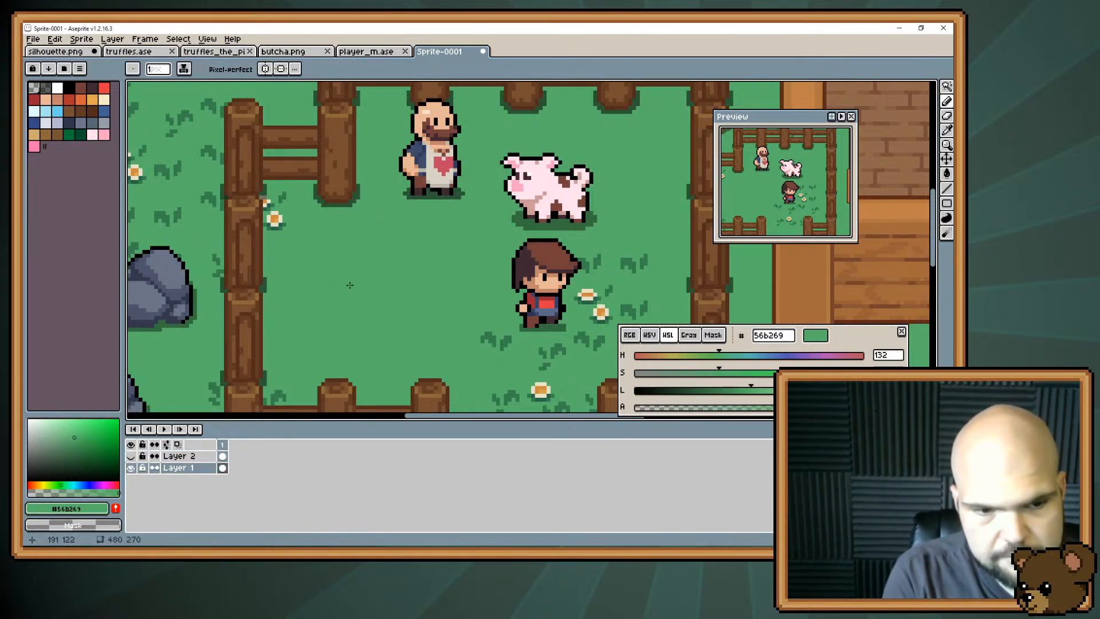
# Show Layer 2 and round out its head shape, using skin tone #e8b796 for chin and cheek and #e3a84f for the hair edge.
pyautogui.click(177, 457)
pyautogui.click(131, 456)
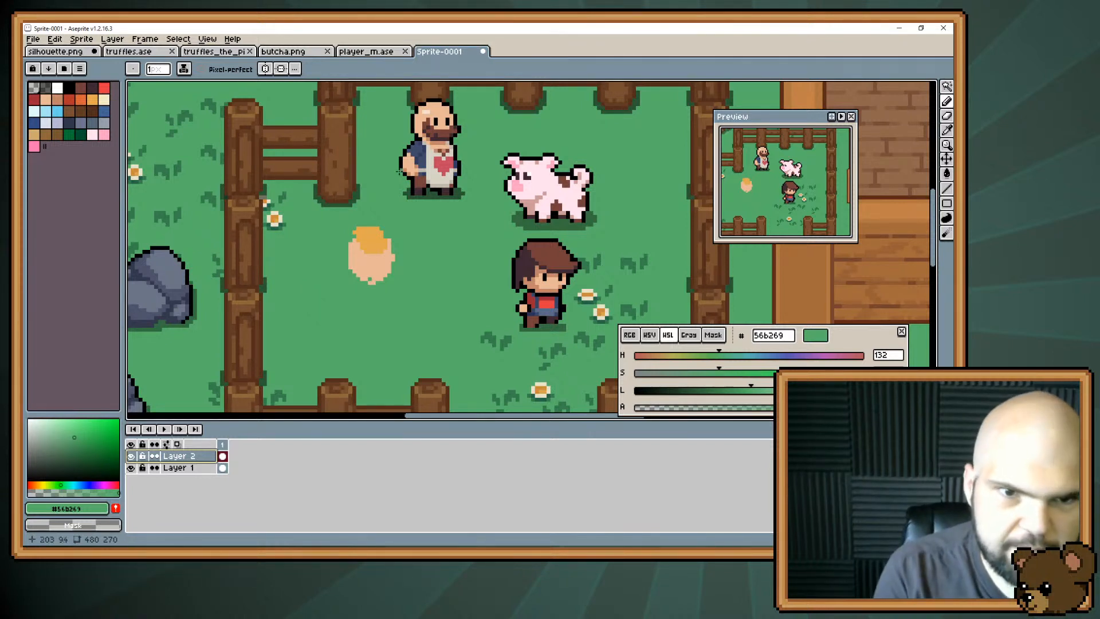
pyautogui.keyDown('alt'); pyautogui.click(378, 269); pyautogui.keyUp('alt')
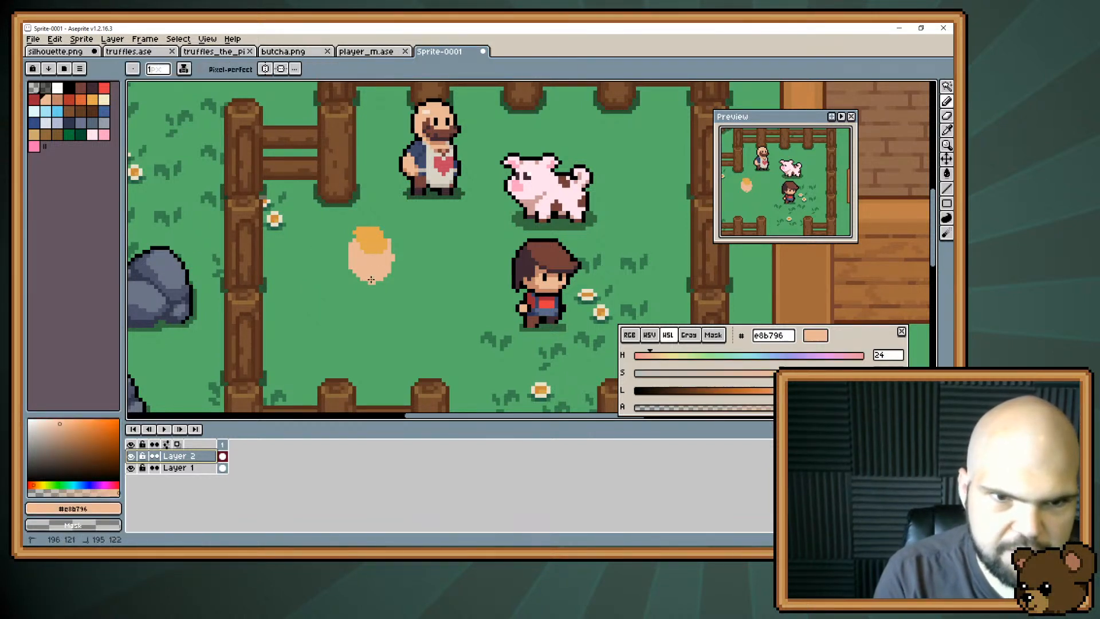
pyautogui.moveTo(360, 278); pyautogui.dragTo(387, 275)
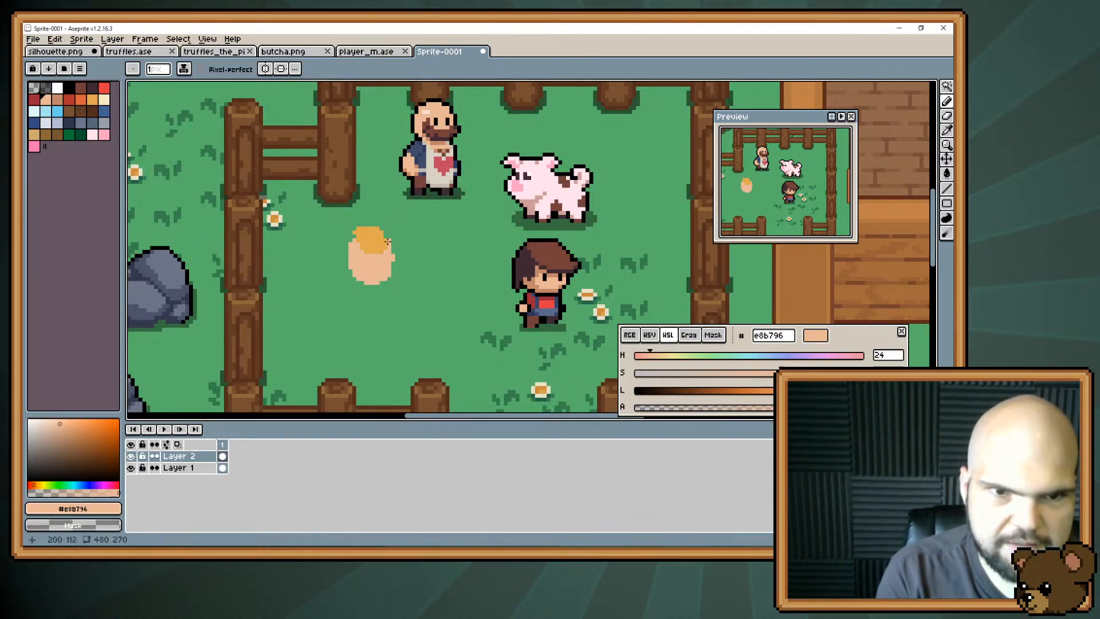
pyautogui.moveTo(393, 258); pyautogui.dragTo(393, 271)
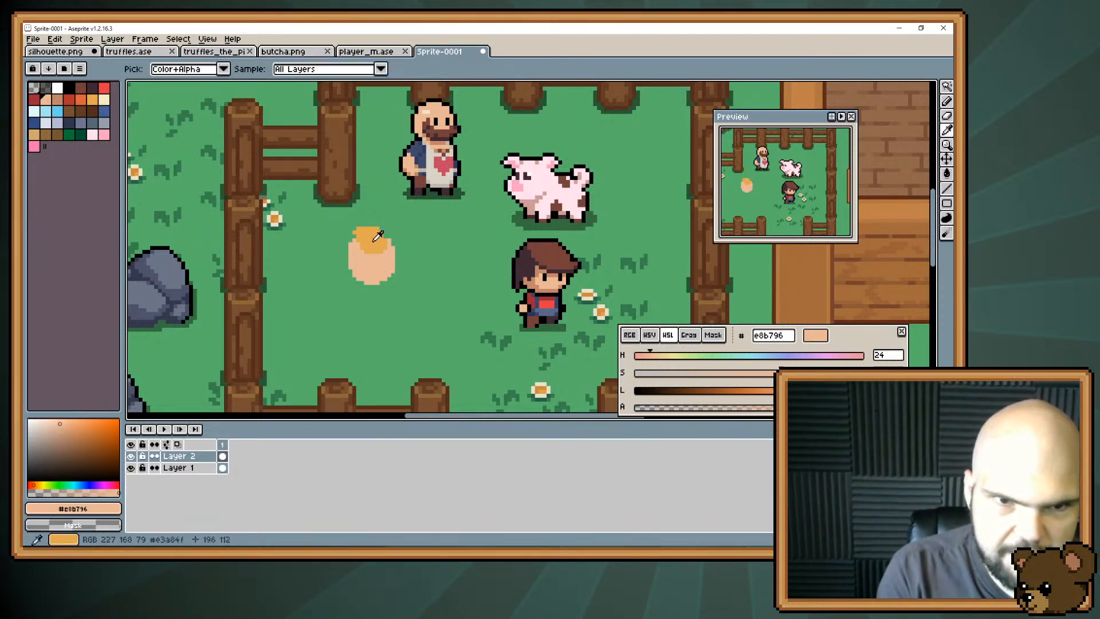
pyautogui.keyDown('alt'); pyautogui.click(385, 236); pyautogui.keyUp('alt')
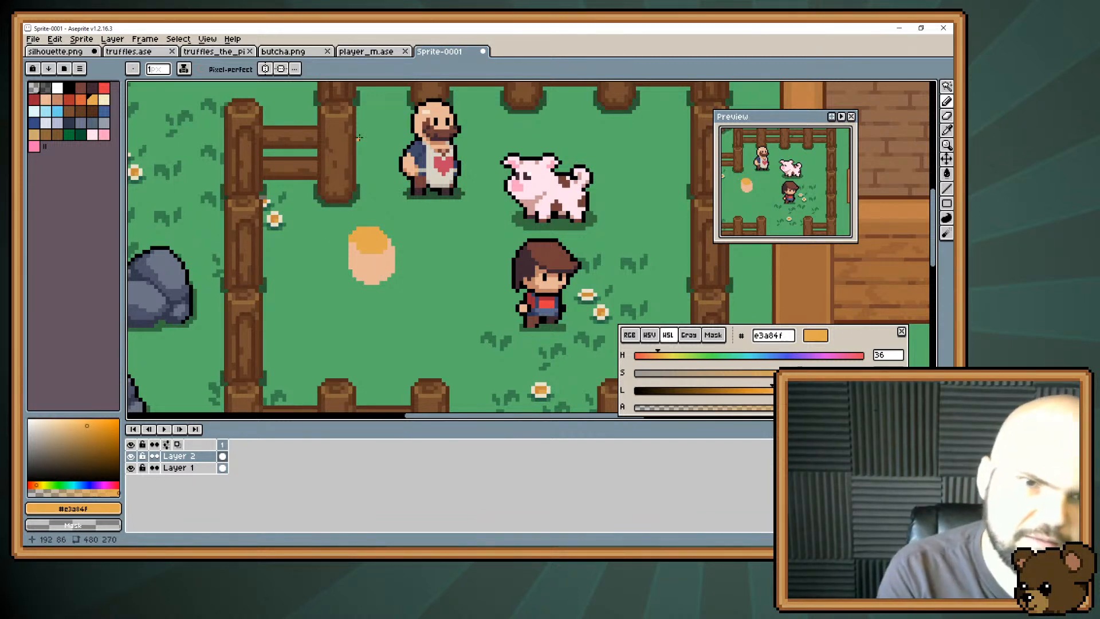
# Repaint the orange hair on Layer 2 with skin tone #e8b796 and trim the crown into a plain oval head.
pyautogui.press('space')
pyautogui.moveTo(401, 173); pyautogui.dragTo(397, 195)
pyautogui.keyDown('alt'); pyautogui.click(404, 167); pyautogui.keyUp('alt')
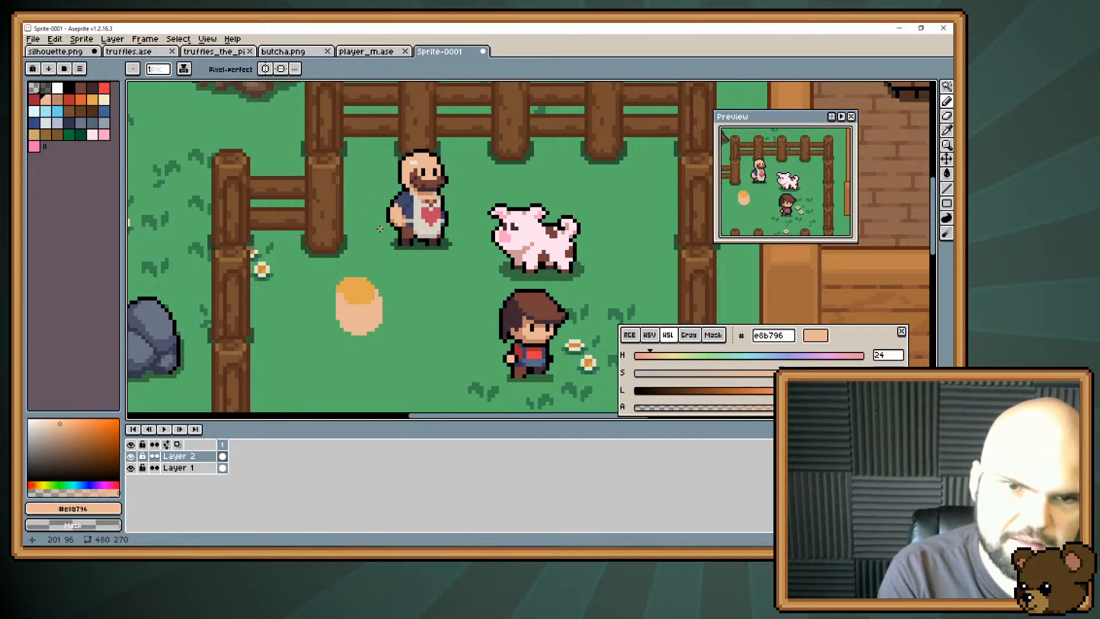
pyautogui.moveTo(378, 228); pyautogui.dragTo(397, 151)
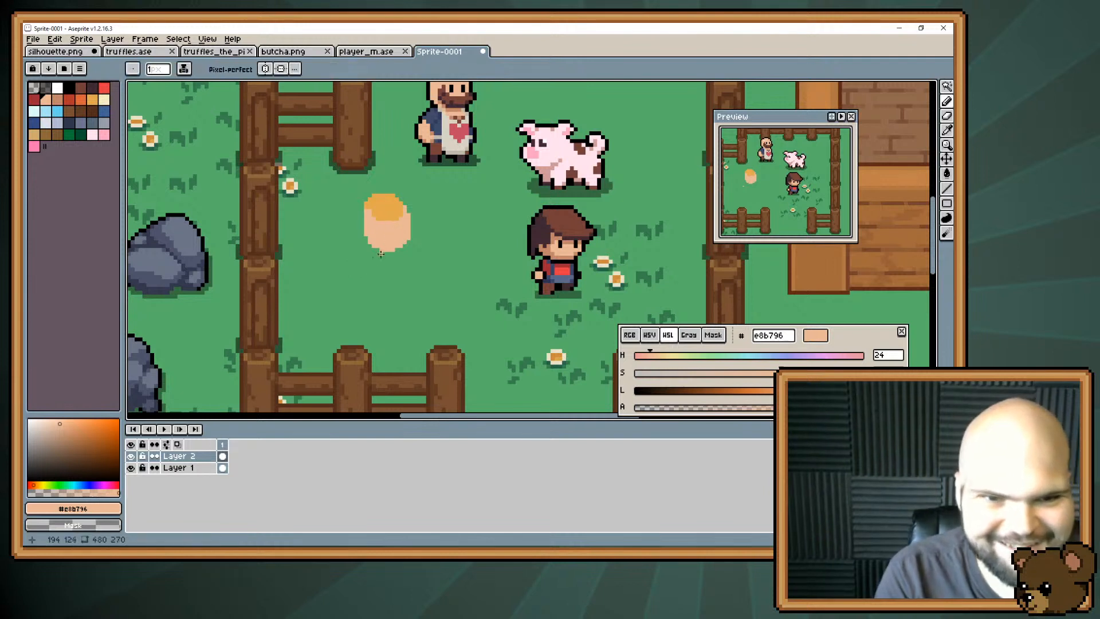
pyautogui.keyDown('alt'); pyautogui.click(395, 226); pyautogui.keyUp('alt')
pyautogui.moveTo(398, 220); pyautogui.dragTo(366, 203)
pyautogui.press('e')
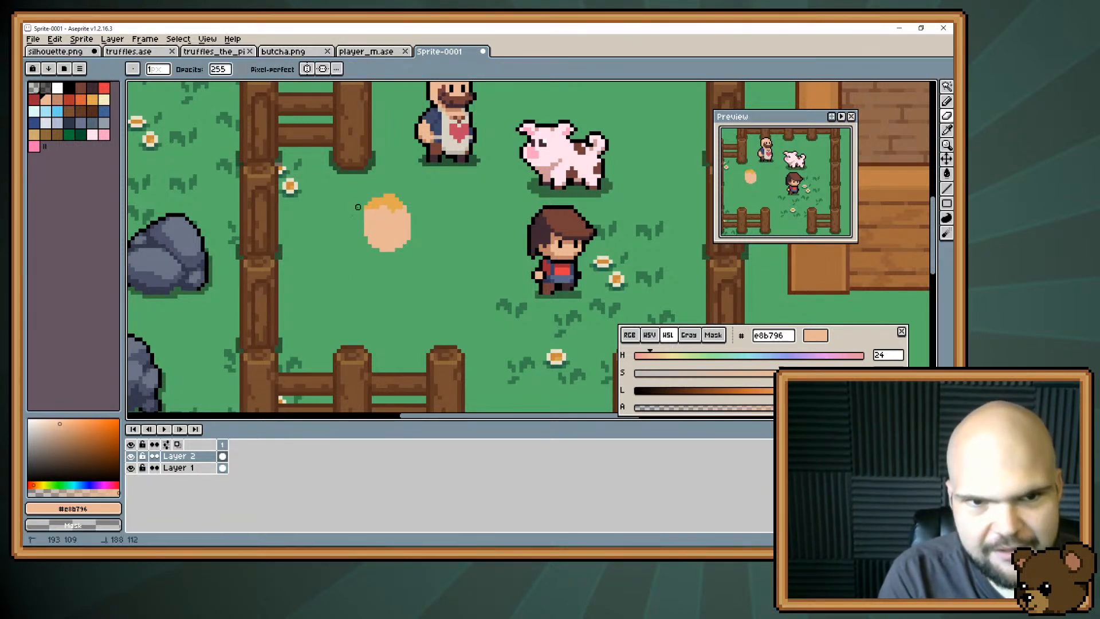
pyautogui.click(400, 196)
pyautogui.press('b')
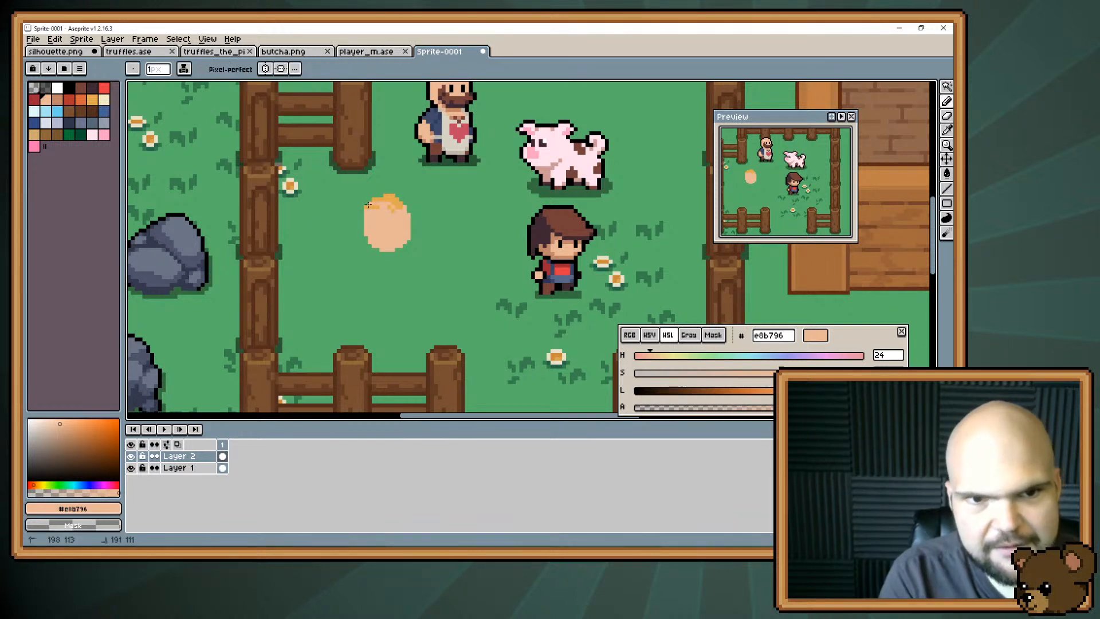
pyautogui.moveTo(384, 200); pyautogui.dragTo(394, 199)
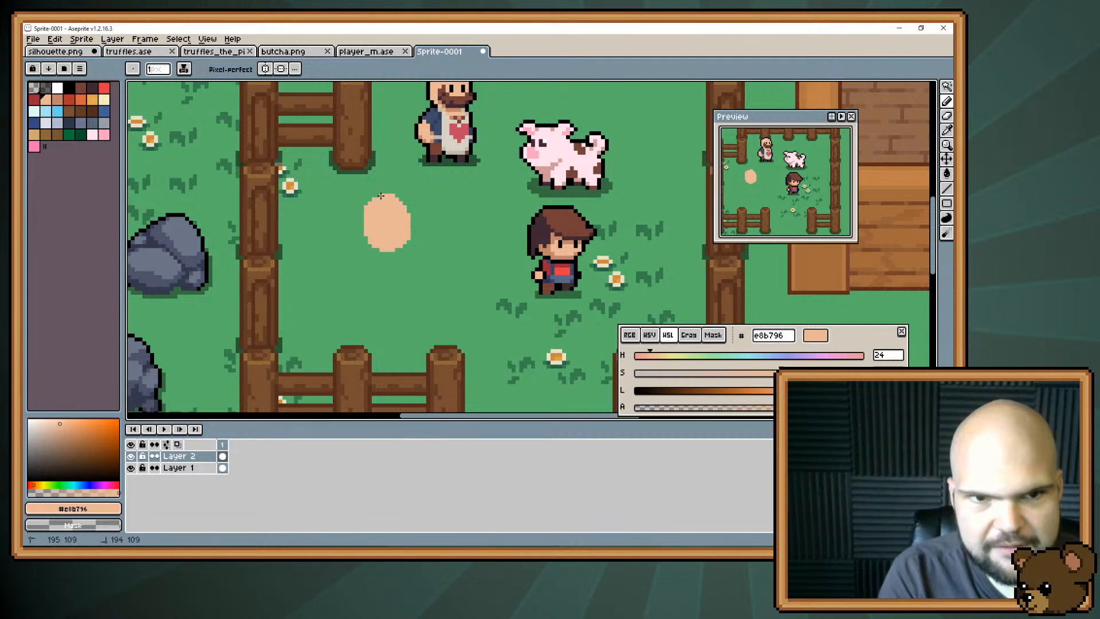
pyautogui.moveTo(387, 248); pyautogui.dragTo(367, 291)
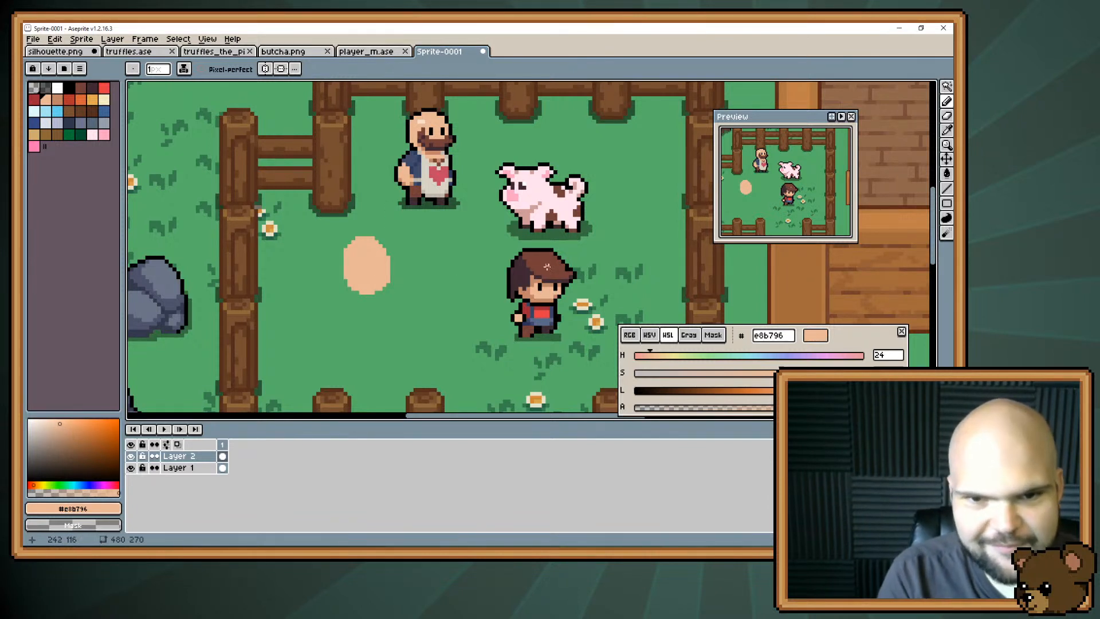
pyautogui.press('i')
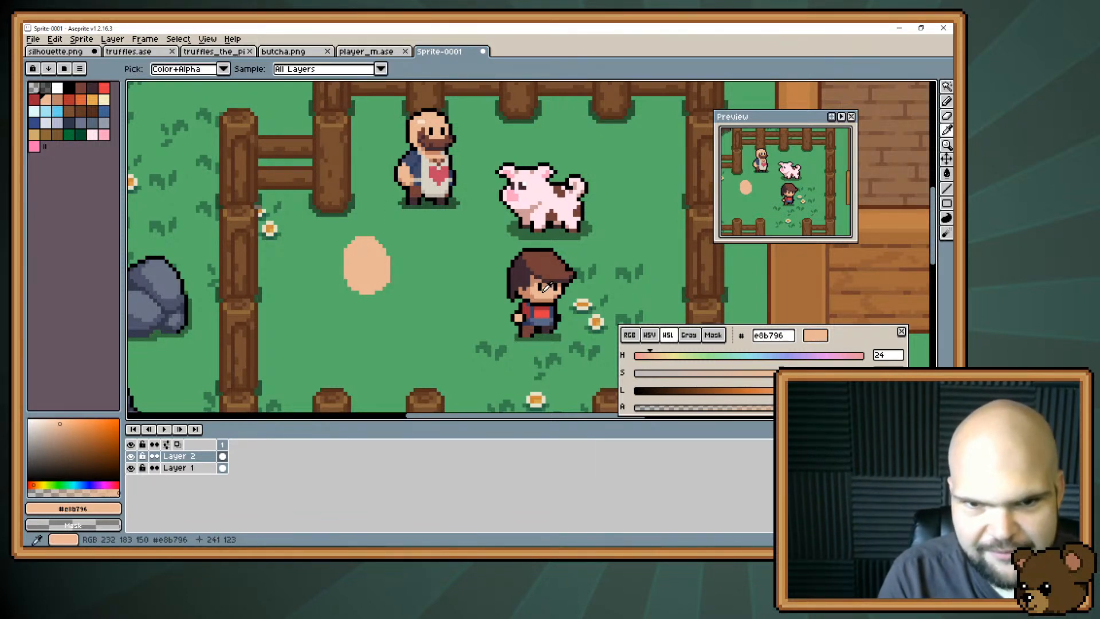
pyautogui.keyDown('alt'); pyautogui.click(449, 176); pyautogui.keyUp('alt')
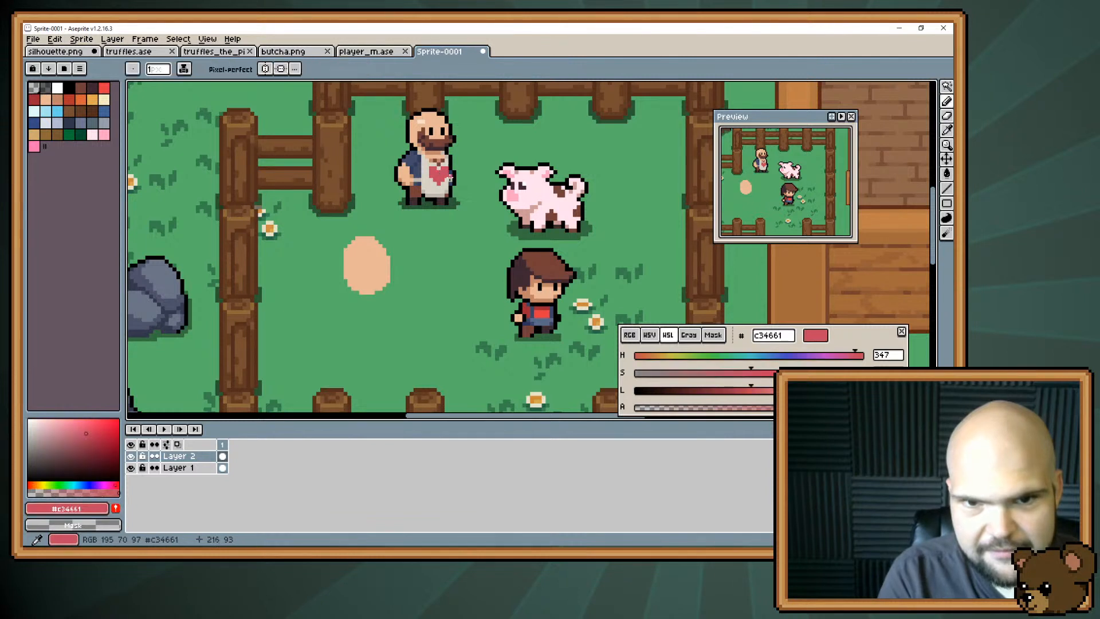
pyautogui.moveTo(545, 295); pyautogui.dragTo(549, 297)
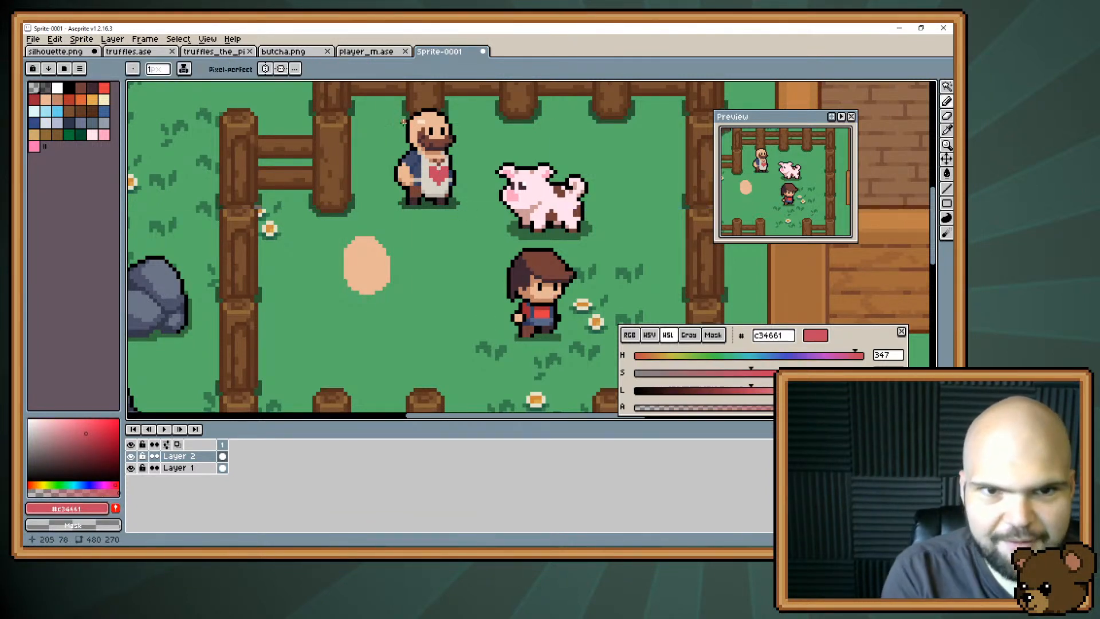
# Erase the upper edge of the head on Layer 2 and move the head slightly northeast, closer to the butcher.
pyautogui.moveTo(378, 277)
pyautogui.mouseDown()
pyautogui.moveTo(386, 237)
pyautogui.moveTo(416, 201)
pyautogui.moveTo(393, 240)
pyautogui.moveTo(366, 245)
pyautogui.moveTo(404, 234)
pyautogui.moveTo(370, 229)
pyautogui.moveTo(404, 241)
pyautogui.moveTo(373, 244)
pyautogui.moveTo(384, 242)
pyautogui.moveTo(385, 261)
pyautogui.moveTo(357, 254)
pyautogui.mouseUp()
pyautogui.press('e')
pyautogui.keyDown('alt'); pyautogui.click(374, 261); pyautogui.keyUp('alt')
pyautogui.press('v')
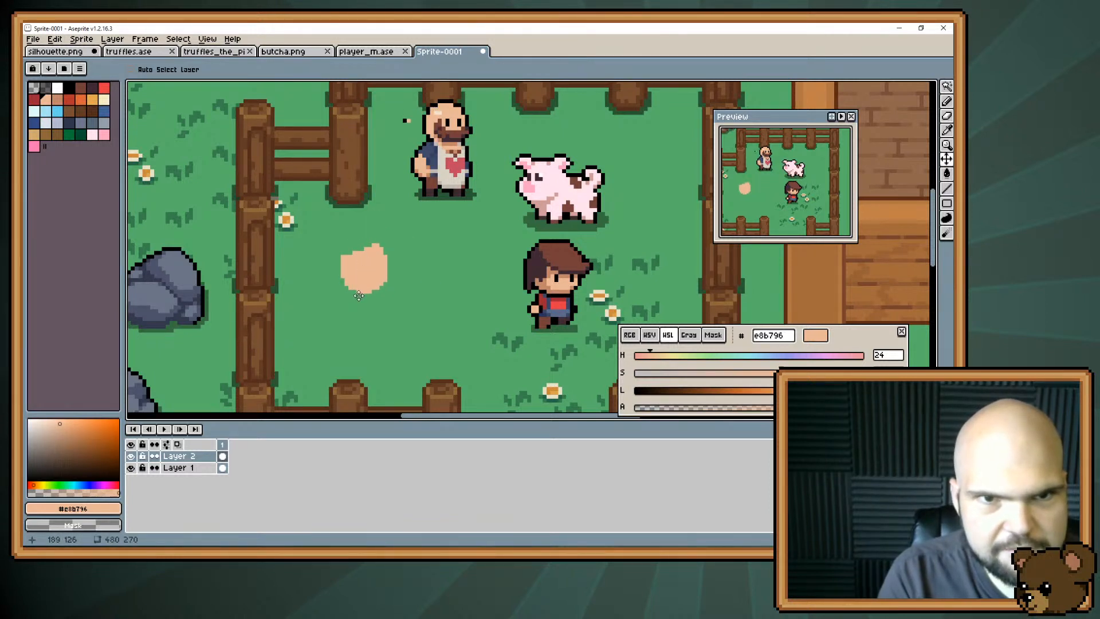
pyautogui.moveTo(359, 295); pyautogui.dragTo(385, 283)
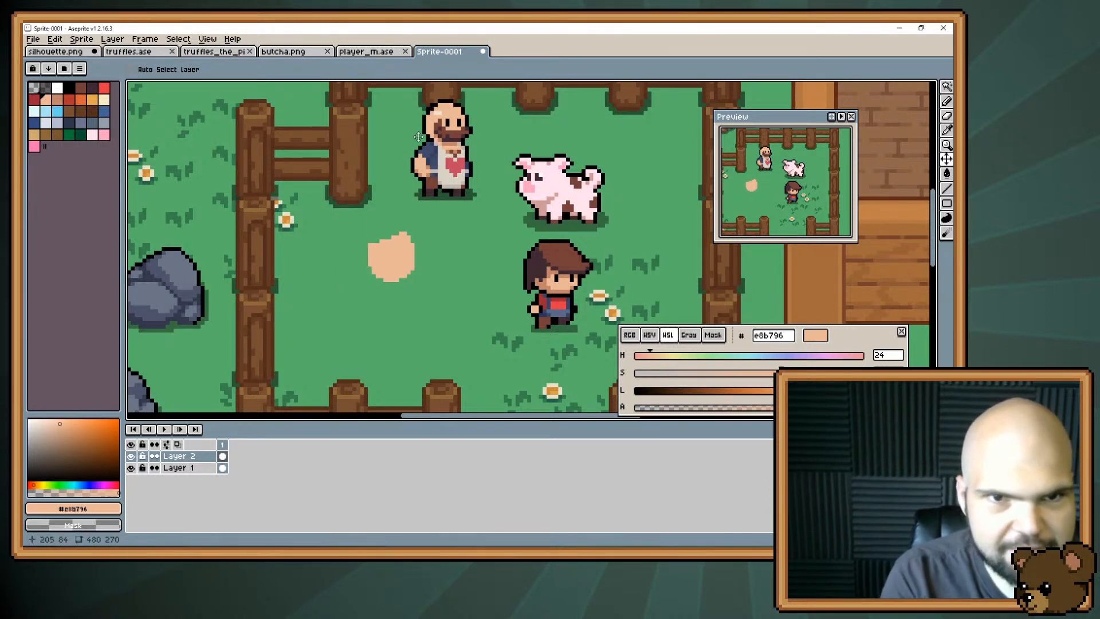
# Hide Layer 1, erase the stray black pixel above the head on Layer 2, and show Layer 1 again.
pyautogui.click(131, 467)
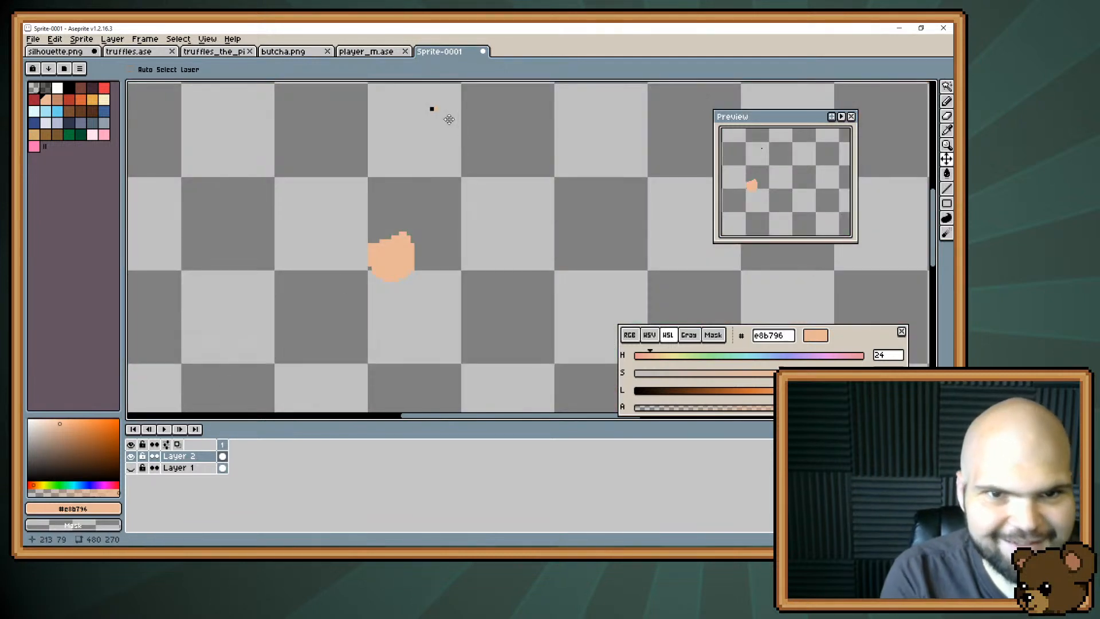
pyautogui.press('b')
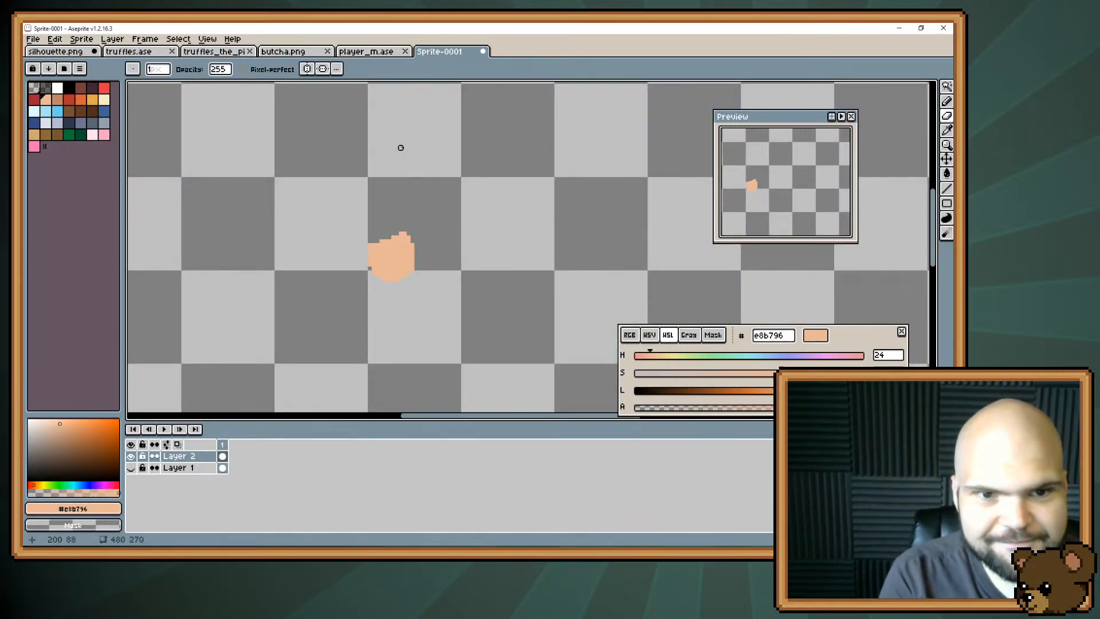
pyautogui.click(131, 467)
# Try to rebuild the top of the head in #e8b796 on Layer 1, checking it with Layer 2 hidden.
pyautogui.click(175, 468)
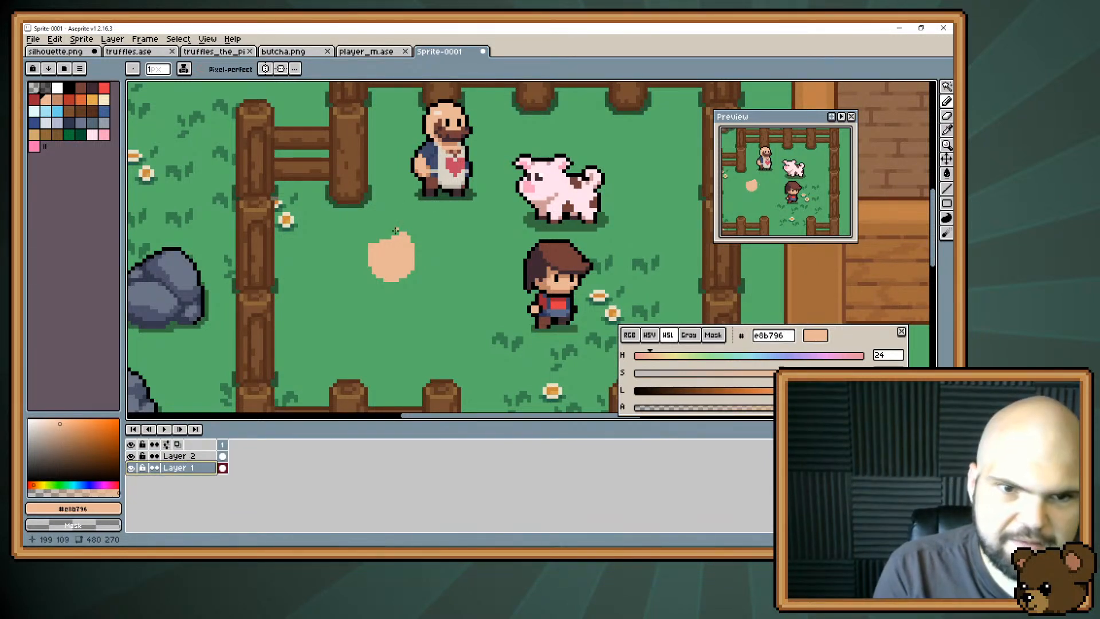
pyautogui.moveTo(378, 245)
pyautogui.mouseDown()
pyautogui.moveTo(398, 231)
pyautogui.moveTo(385, 231)
pyautogui.mouseUp()
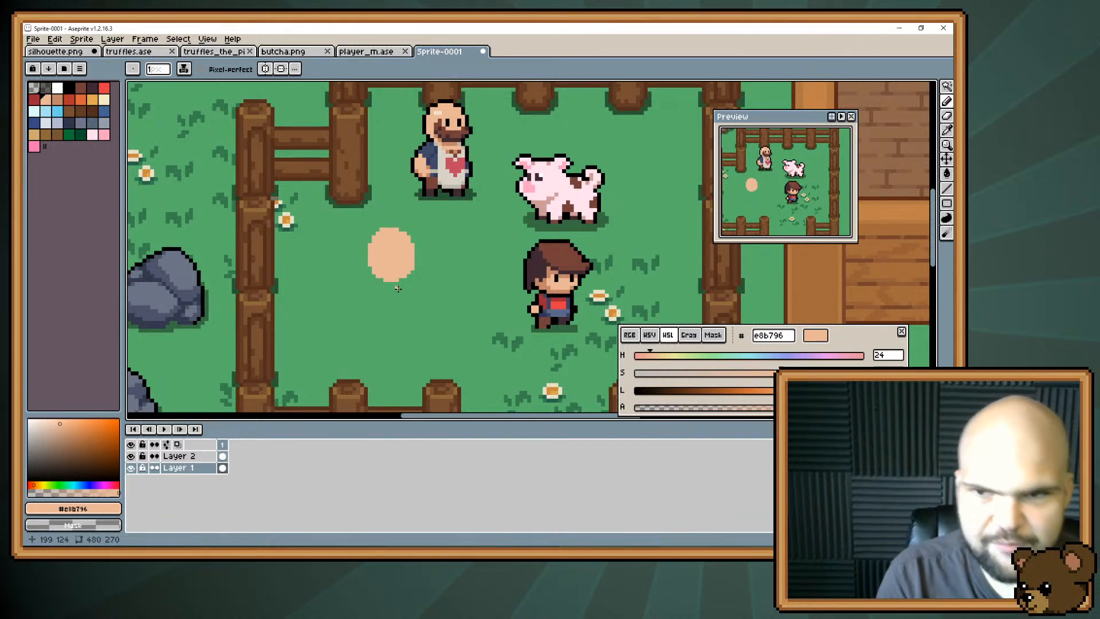
pyautogui.press('e')
pyautogui.moveTo(378, 226); pyautogui.dragTo(385, 229)
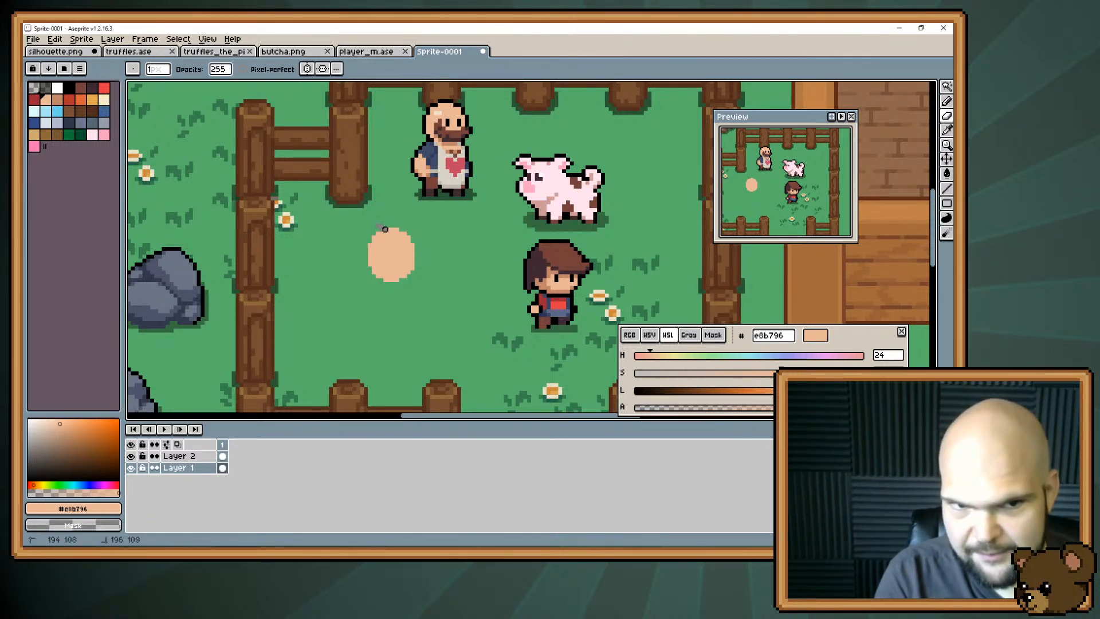
pyautogui.press('v')
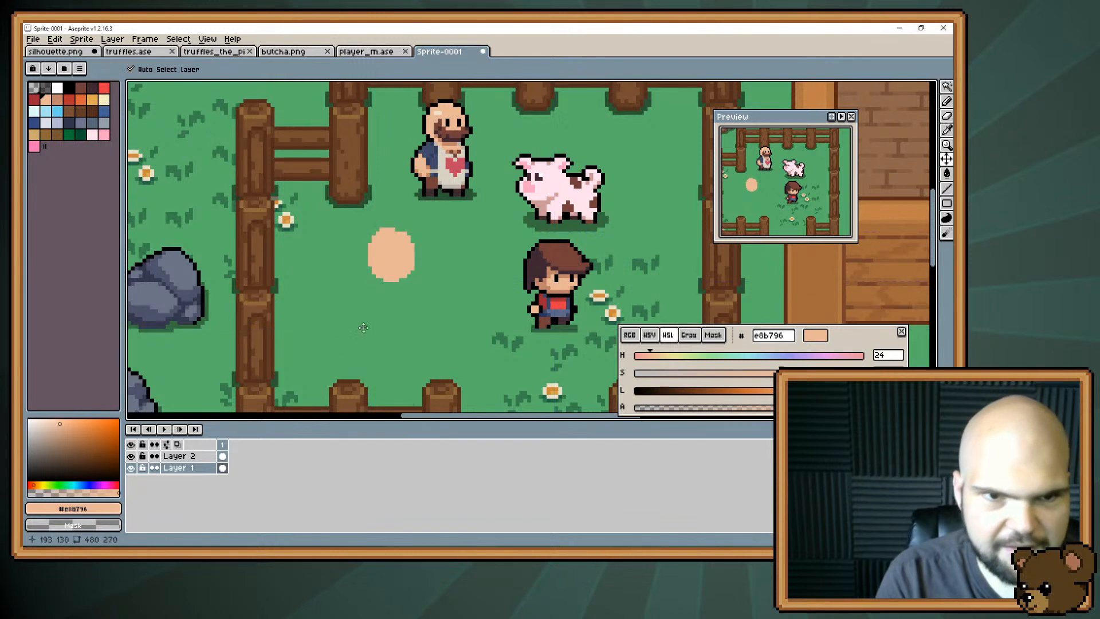
pyautogui.click(131, 456)
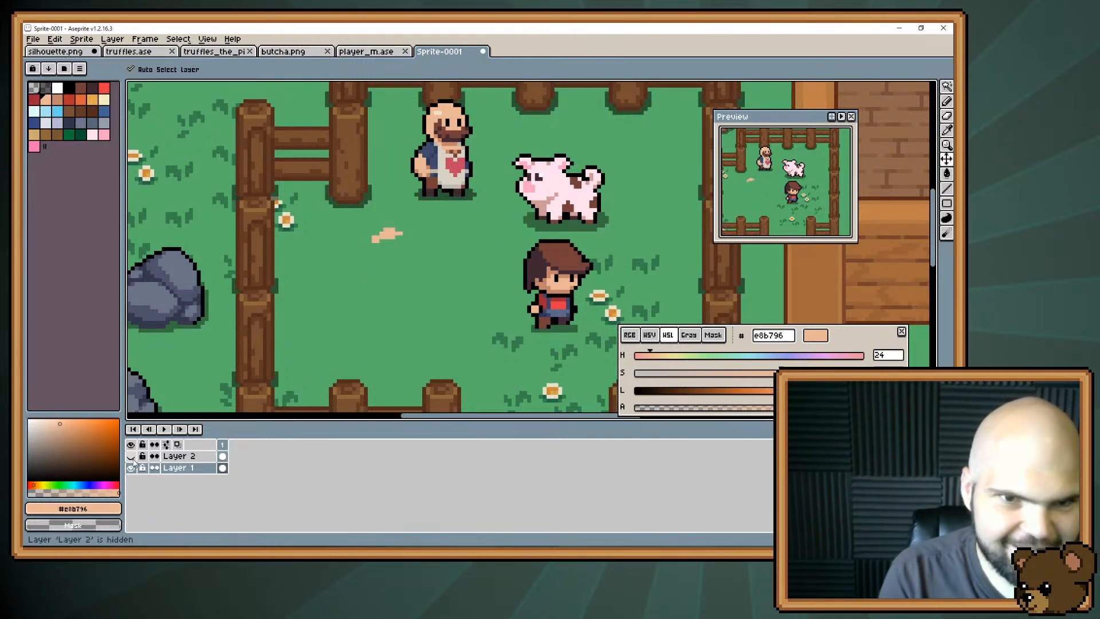
pyautogui.click(130, 456)
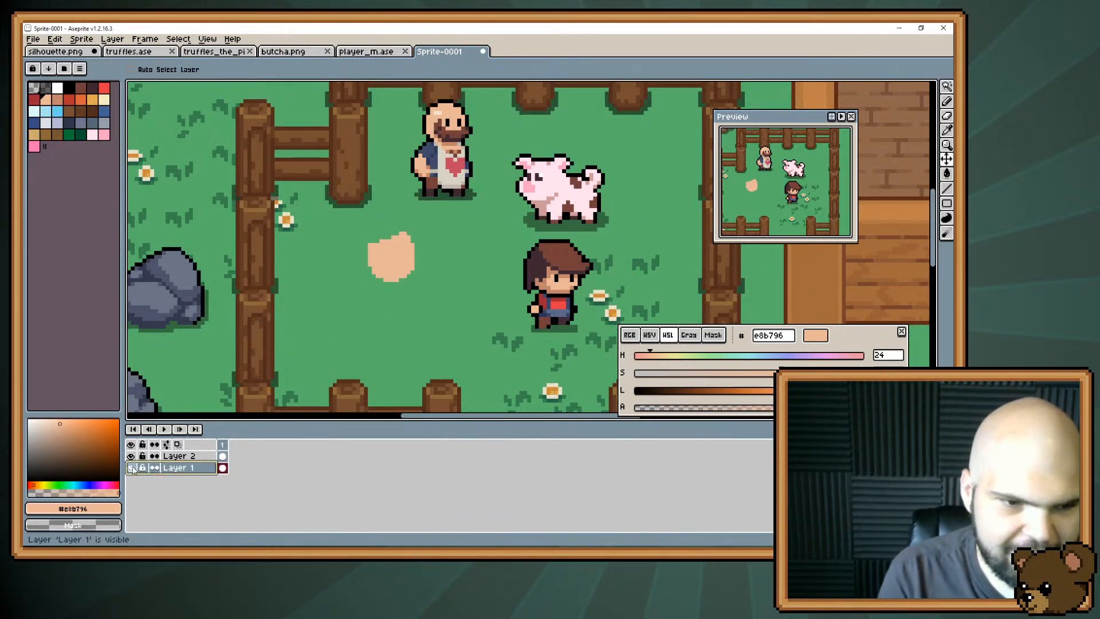
# On Layer 2, fill in the top of the head with #e8b796 and trim it into a rounded crown.
pyautogui.click(178, 456)
pyautogui.press('b')
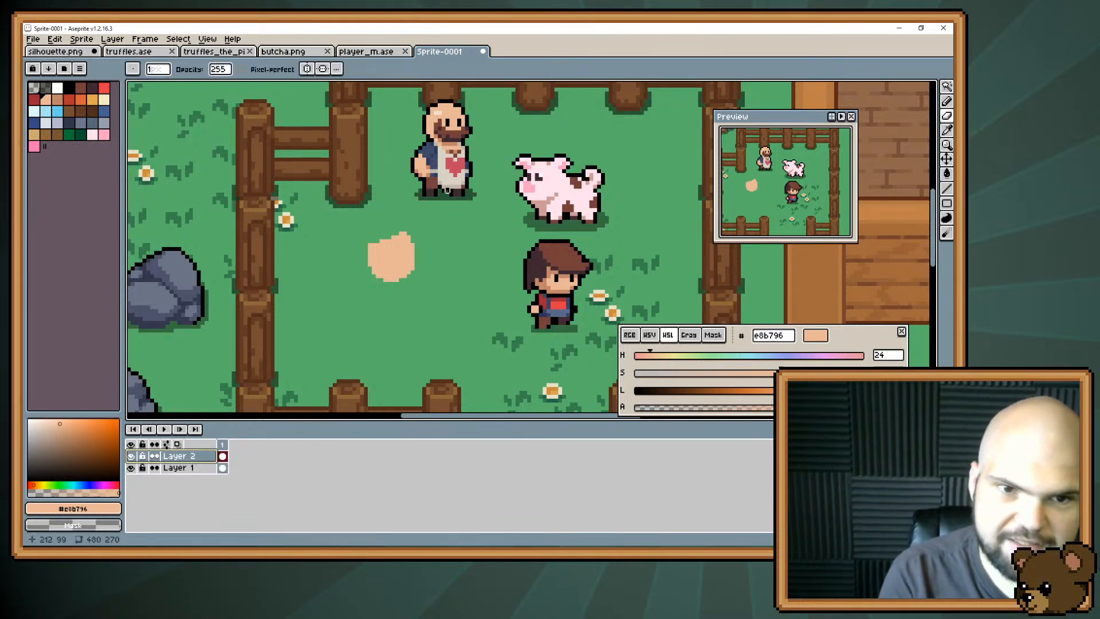
pyautogui.press('e')
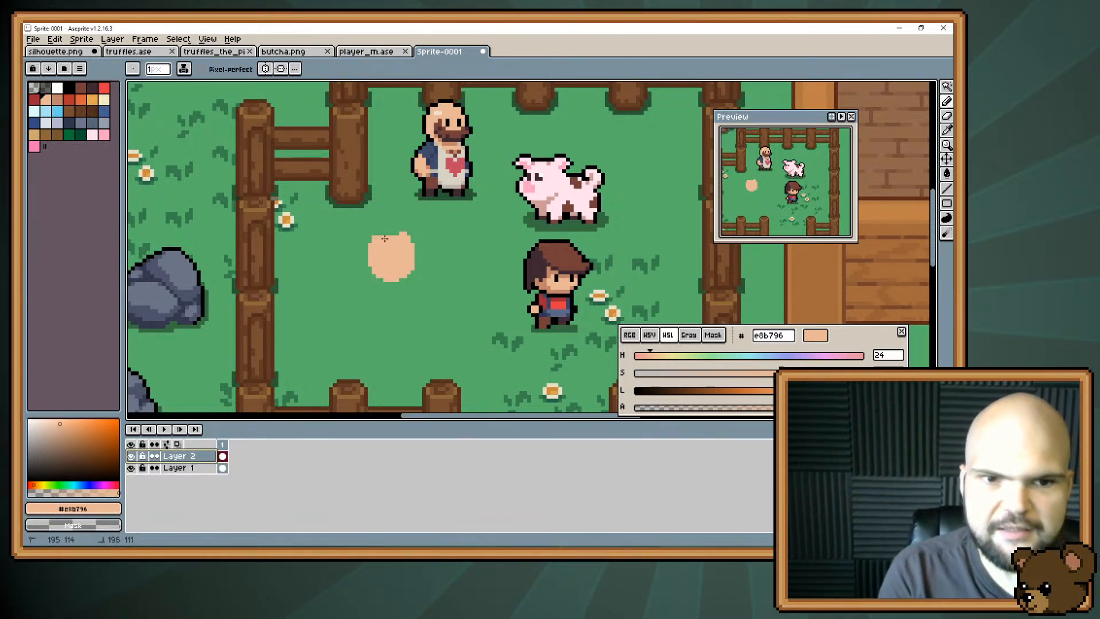
pyautogui.moveTo(396, 233); pyautogui.dragTo(381, 257)
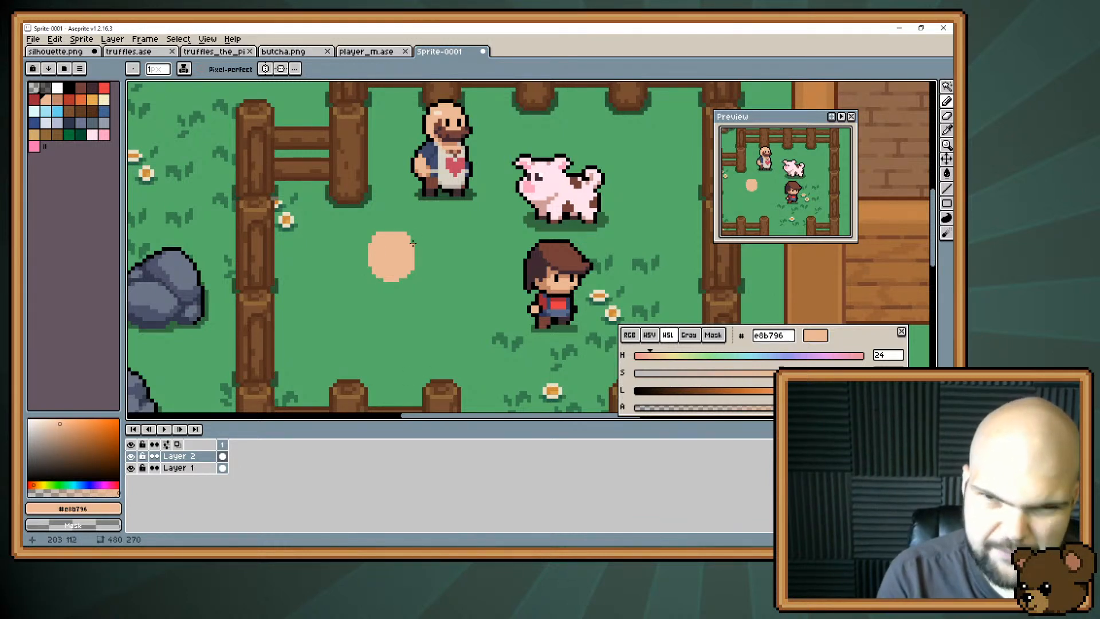
pyautogui.click(381, 230)
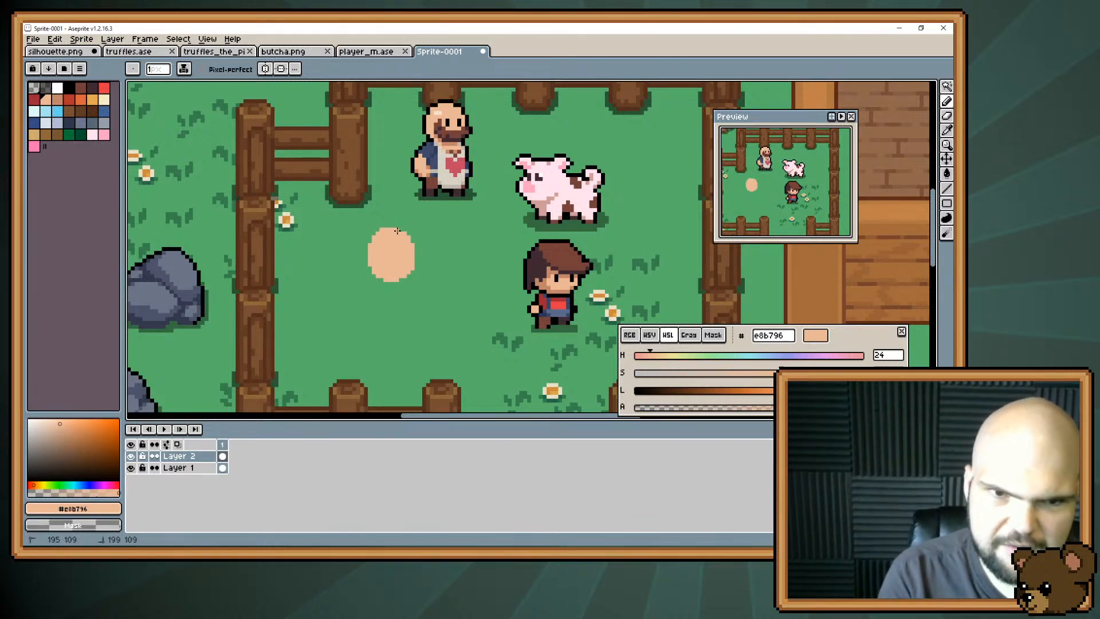
pyautogui.moveTo(397, 230)
pyautogui.mouseDown()
pyautogui.moveTo(408, 238)
pyautogui.moveTo(370, 247)
pyautogui.mouseUp()
pyautogui.press('e')
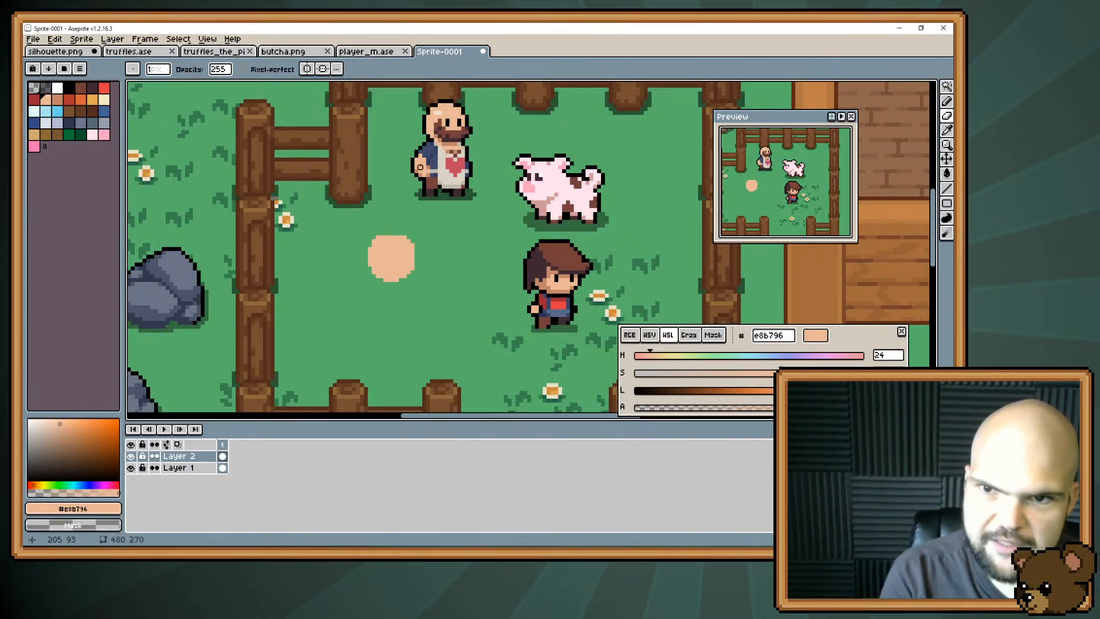
pyautogui.press('b')
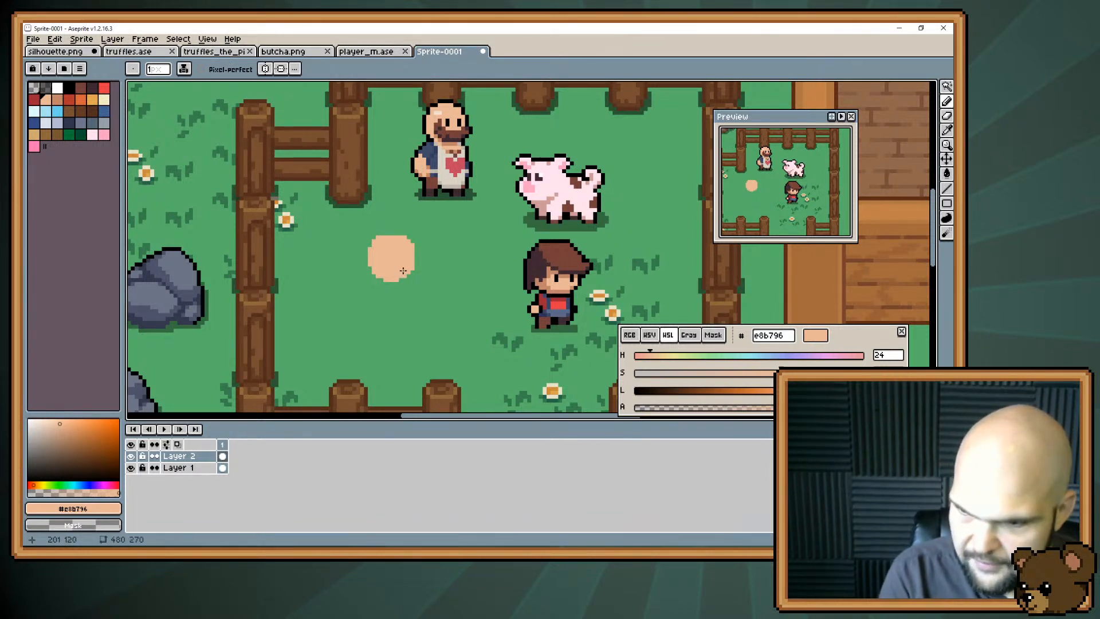
# Outline a torso directly below the head in #e8b796 and fill it solid, enlarging the brush to 3 px.
pyautogui.moveTo(403, 279)
pyautogui.mouseDown()
pyautogui.moveTo(422, 252)
pyautogui.moveTo(442, 255)
pyautogui.mouseUp()
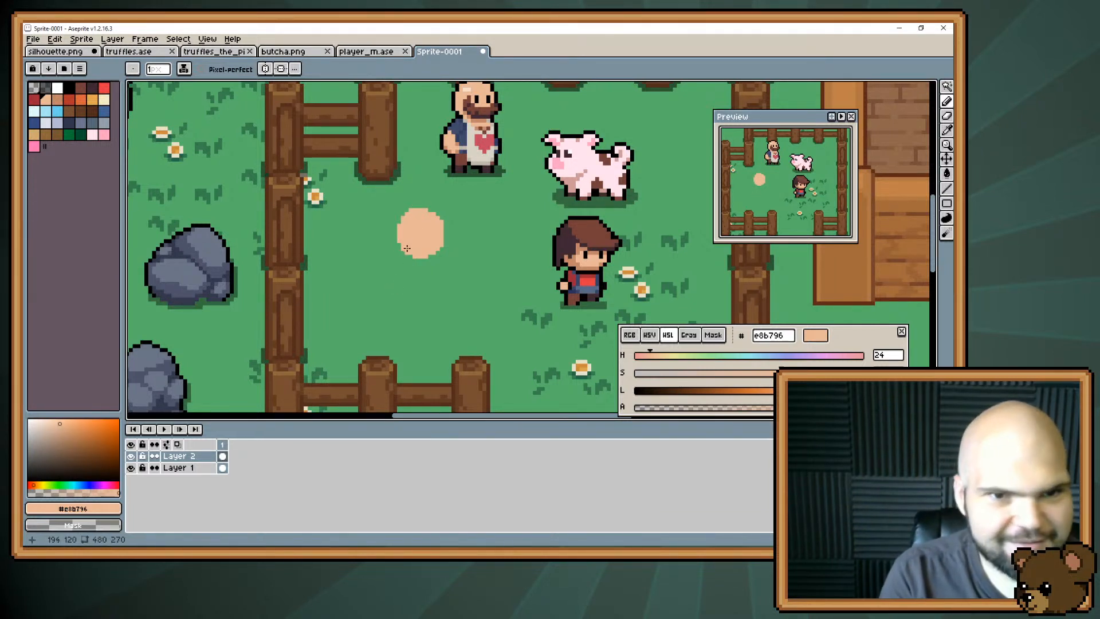
pyautogui.moveTo(417, 263)
pyautogui.mouseDown()
pyautogui.moveTo(396, 279)
pyautogui.moveTo(413, 253)
pyautogui.moveTo(415, 292)
pyautogui.moveTo(430, 302)
pyautogui.moveTo(434, 265)
pyautogui.moveTo(441, 277)
pyautogui.moveTo(437, 268)
pyautogui.moveTo(422, 313)
pyautogui.mouseUp()
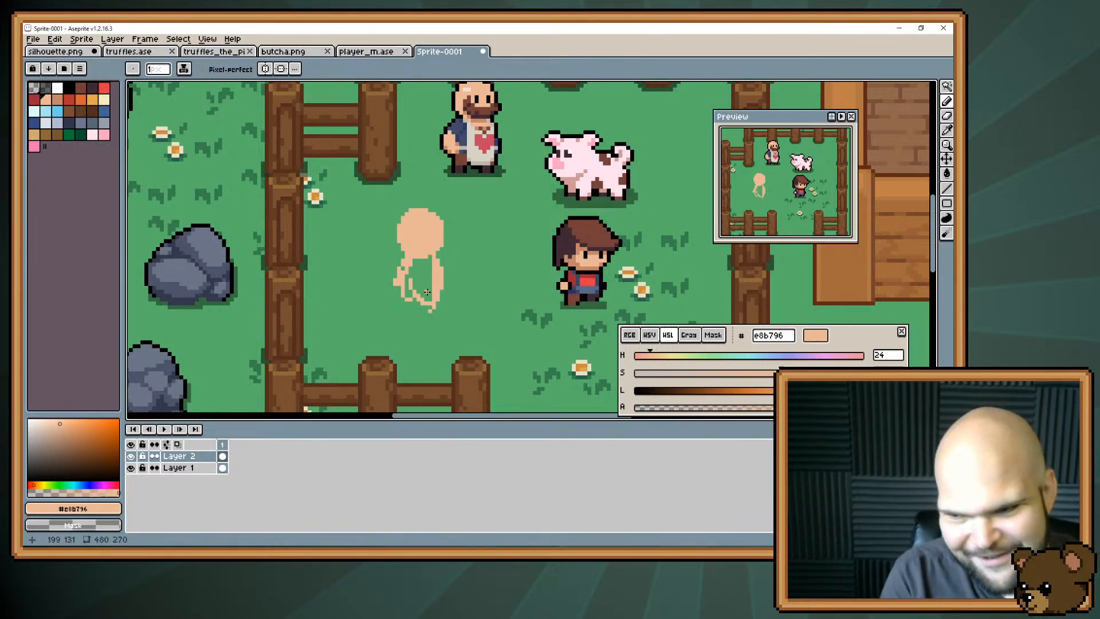
pyautogui.moveTo(420, 256); pyautogui.dragTo(409, 306)
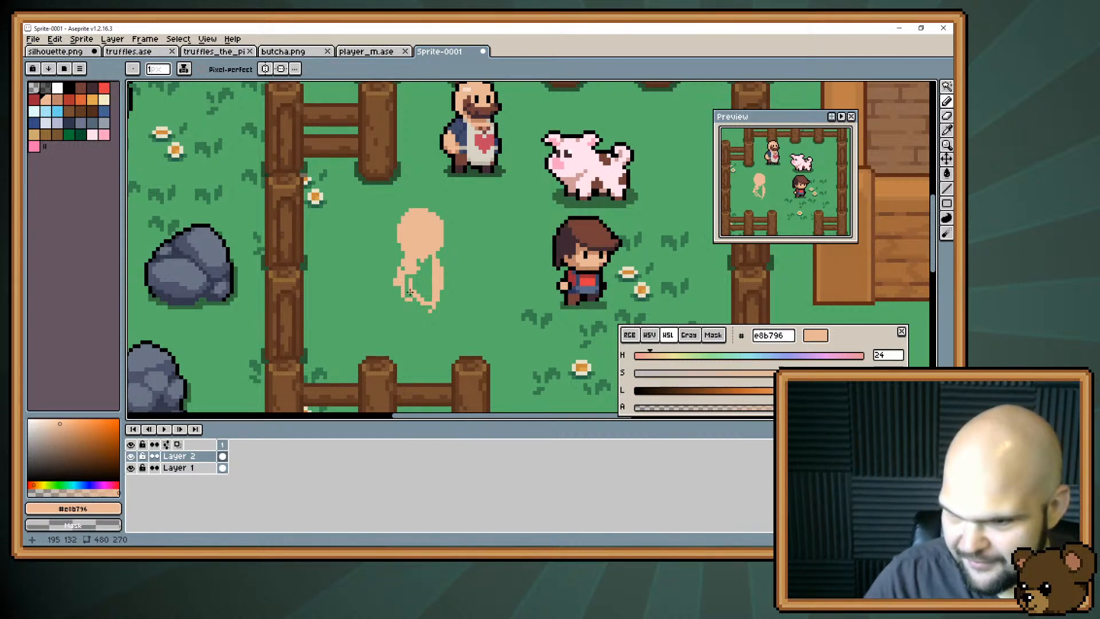
pyautogui.moveTo(404, 284)
pyautogui.mouseDown()
pyautogui.moveTo(415, 296)
pyautogui.moveTo(419, 283)
pyautogui.moveTo(405, 275)
pyautogui.moveTo(428, 300)
pyautogui.mouseUp()
pyautogui.press('+')
pyautogui.press('+')
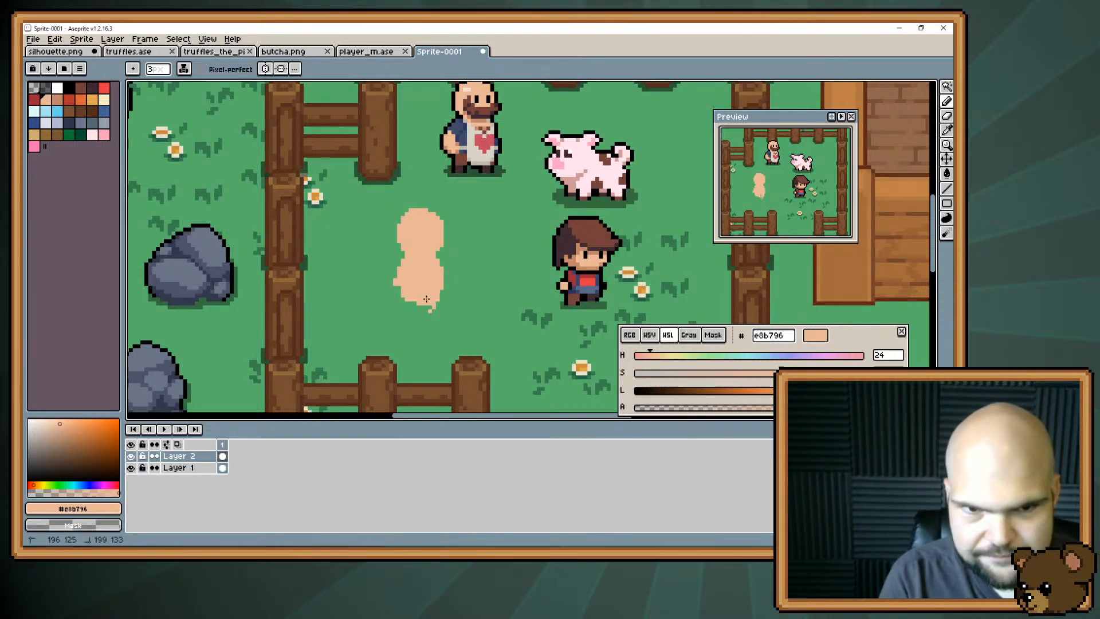
# Erase the stray drip under the torso and round out the body's lower edge in #e8b796.
pyautogui.press('e')
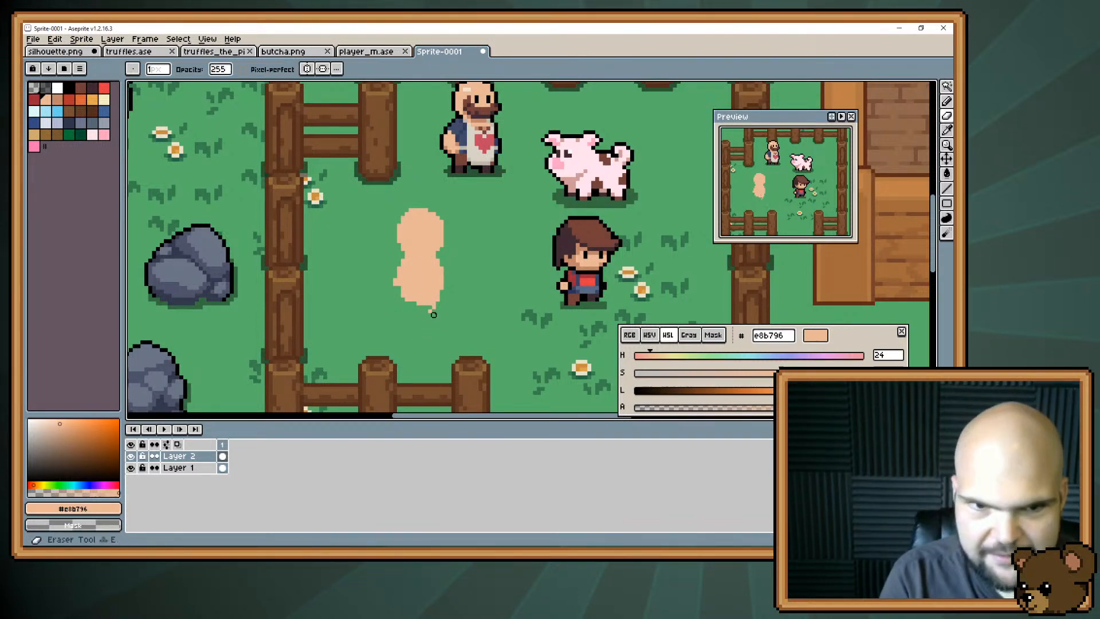
pyautogui.click(431, 310)
pyautogui.press('b')
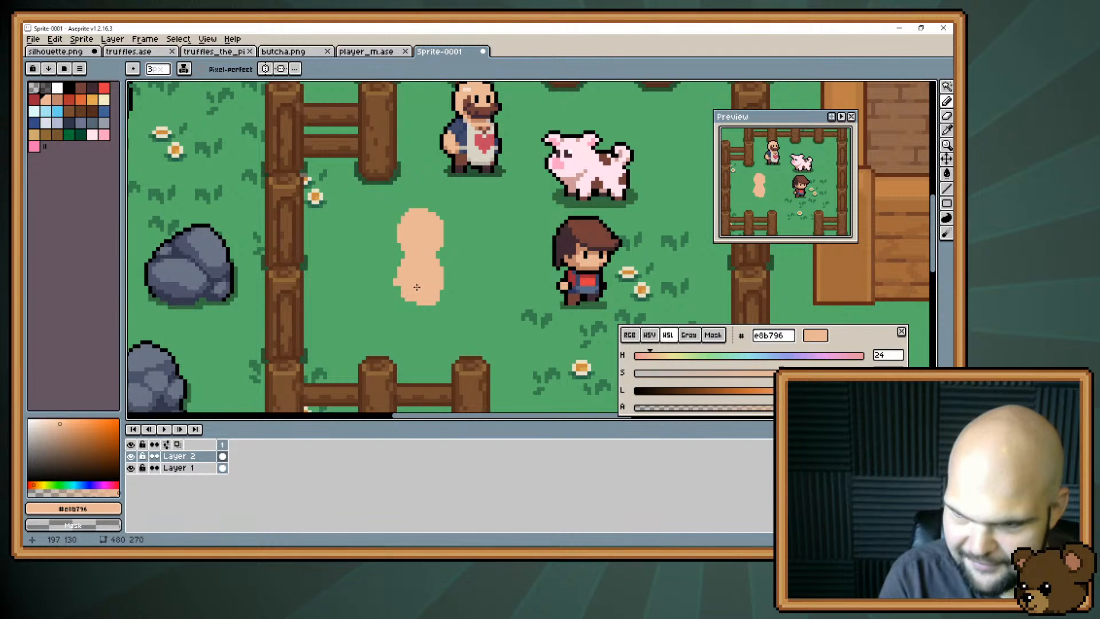
pyautogui.keyDown('alt'); pyautogui.click(417, 286); pyautogui.keyUp('alt')
pyautogui.click(401, 286)
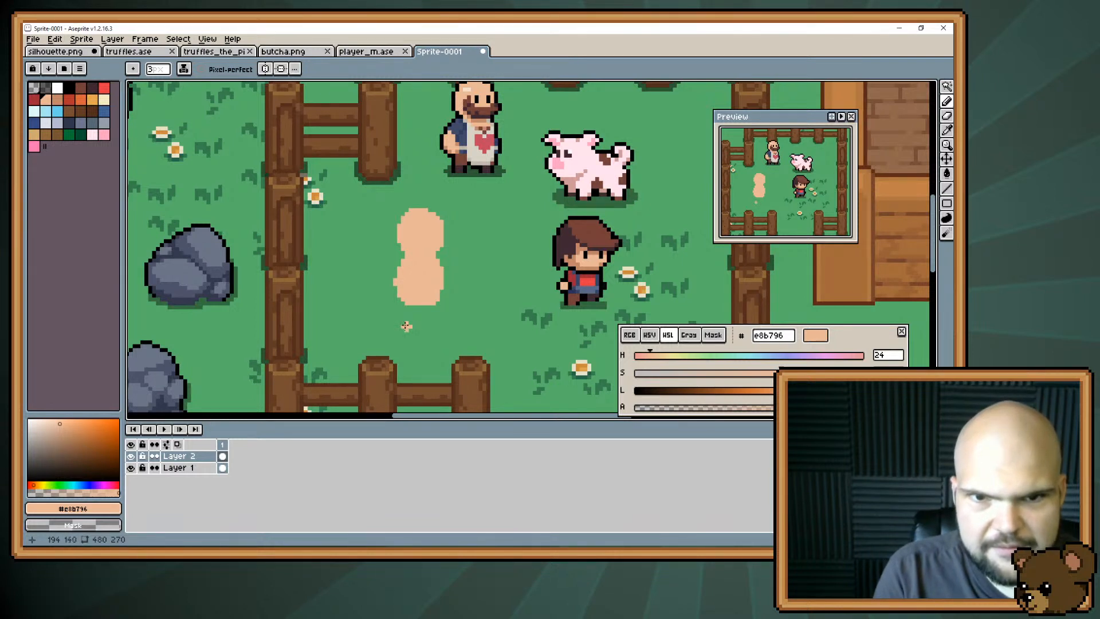
# On Layer 1, select the area around the butcher and move him down between the new figure and the player, then deselect.
pyautogui.moveTo(406, 326); pyautogui.dragTo(394, 355)
pyautogui.click(201, 468)
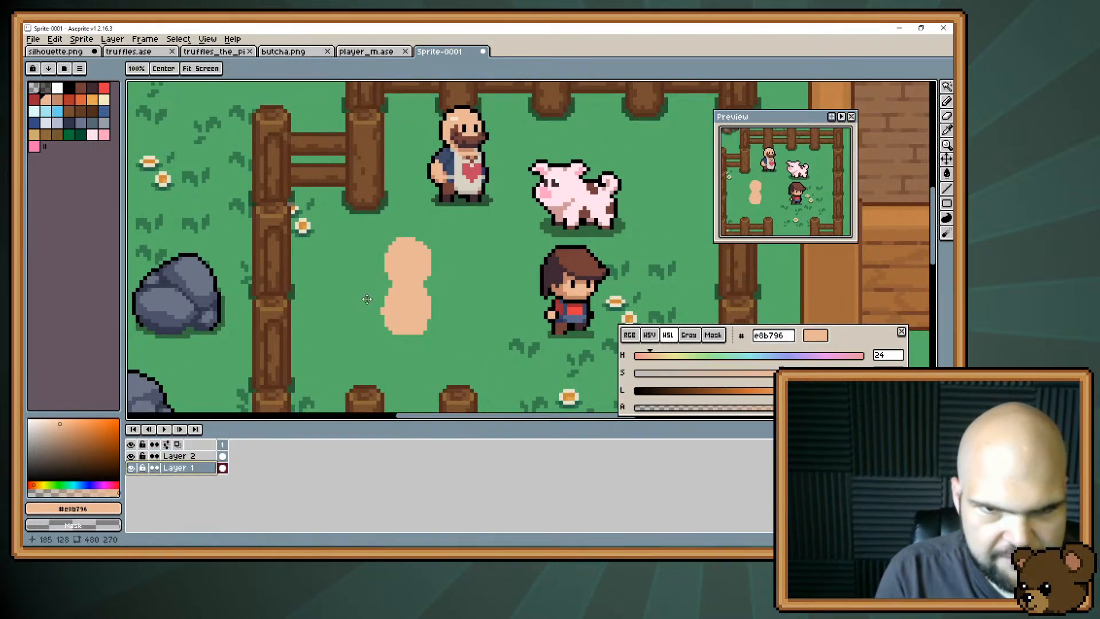
pyautogui.moveTo(408, 259); pyautogui.dragTo(349, 308)
pyautogui.press('m')
pyautogui.moveTo(353, 127)
pyautogui.mouseDown()
pyautogui.moveTo(445, 268)
pyautogui.moveTo(425, 304)
pyautogui.moveTo(426, 336)
pyautogui.moveTo(484, 203)
pyautogui.mouseUp()
pyautogui.hotkey('ctrl', 'd')
pyautogui.press('b')
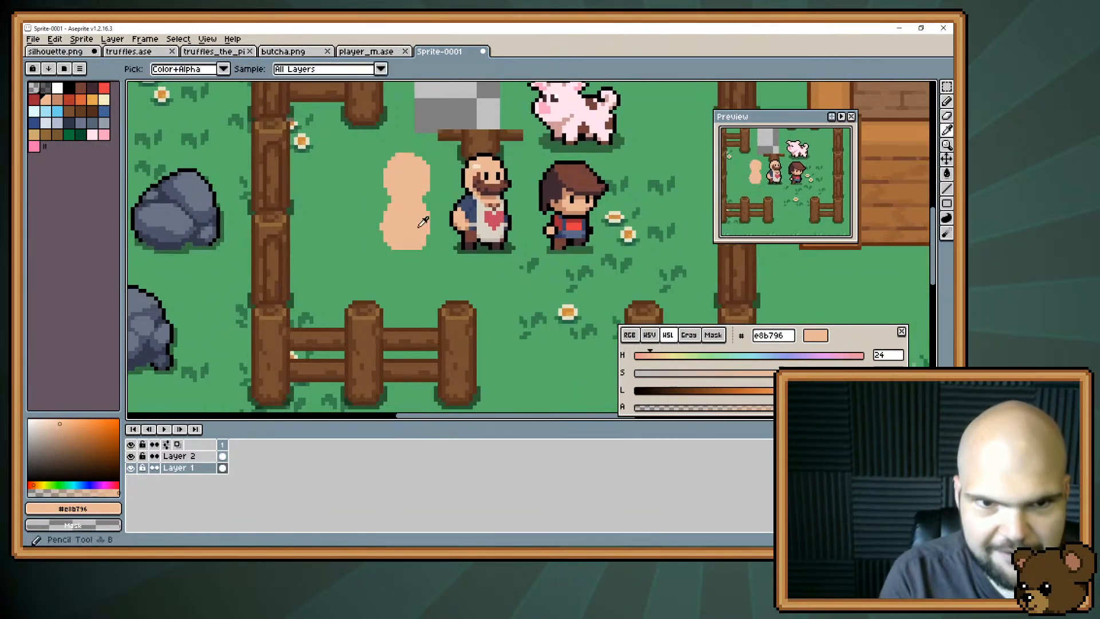
pyautogui.keyDown('alt'); pyautogui.click(421, 224); pyautogui.keyUp('alt')
pyautogui.moveTo(420, 247)
pyautogui.mouseDown()
pyautogui.moveTo(424, 260)
pyautogui.moveTo(389, 253)
pyautogui.moveTo(390, 265)
pyautogui.mouseUp()
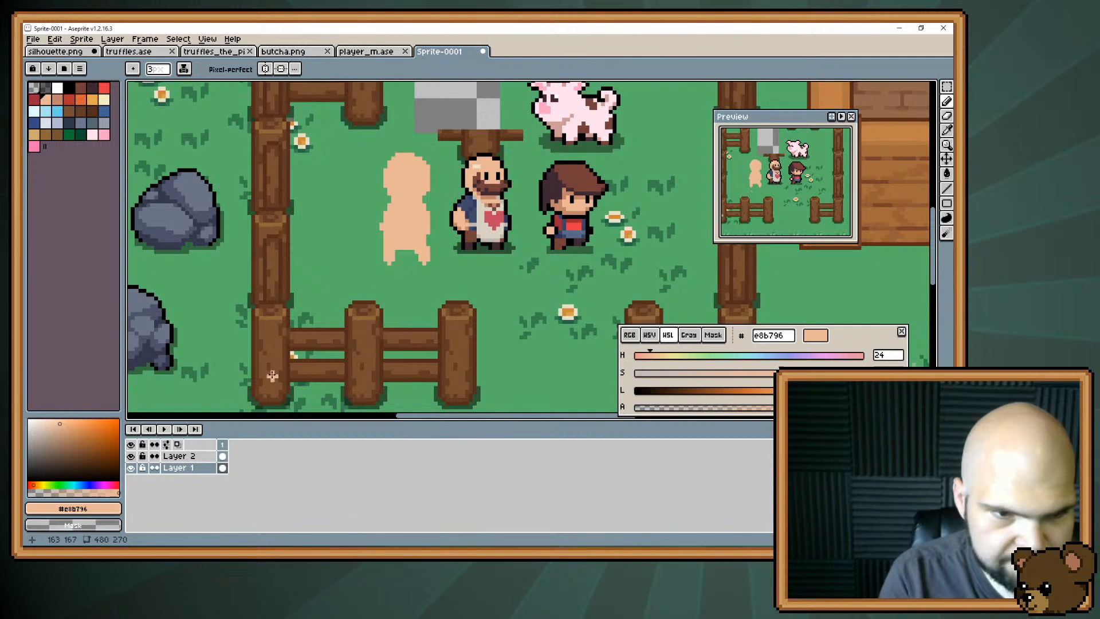
pyautogui.hotkey('ctrl', 'z')
pyautogui.hotkey('ctrl', 'z')
# On Layer 2, move the figure up and draw two short legs under the torso in #e8b796.
pyautogui.click(188, 461)
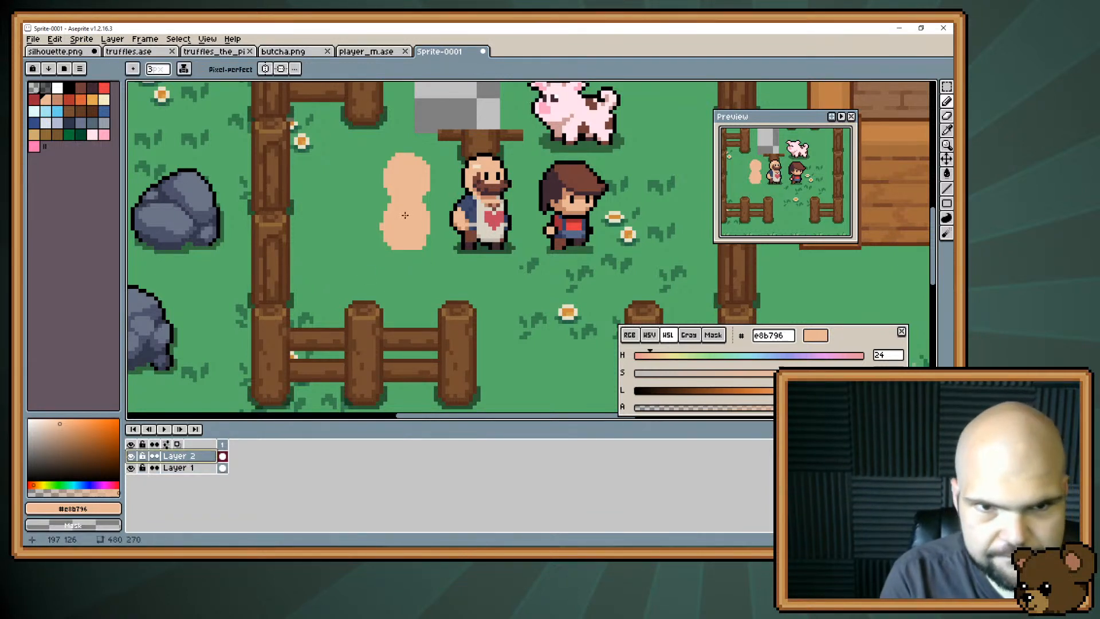
pyautogui.moveTo(403, 218)
pyautogui.mouseDown()
pyautogui.moveTo(403, 198)
pyautogui.moveTo(424, 240)
pyautogui.moveTo(389, 250)
pyautogui.mouseUp()
pyautogui.press('b')
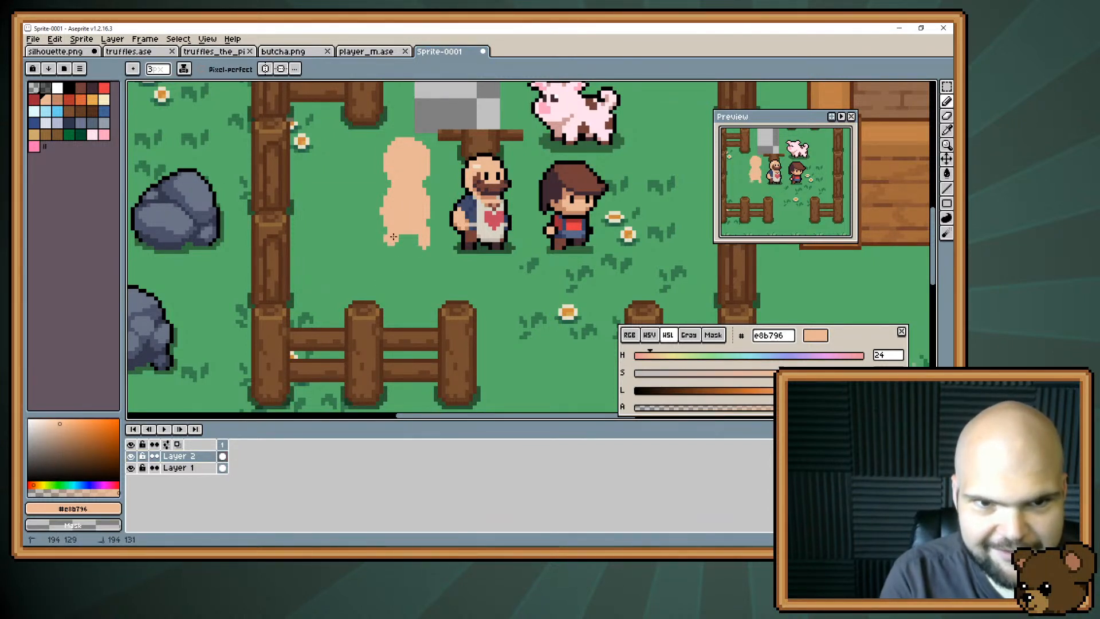
pyautogui.click(385, 245)
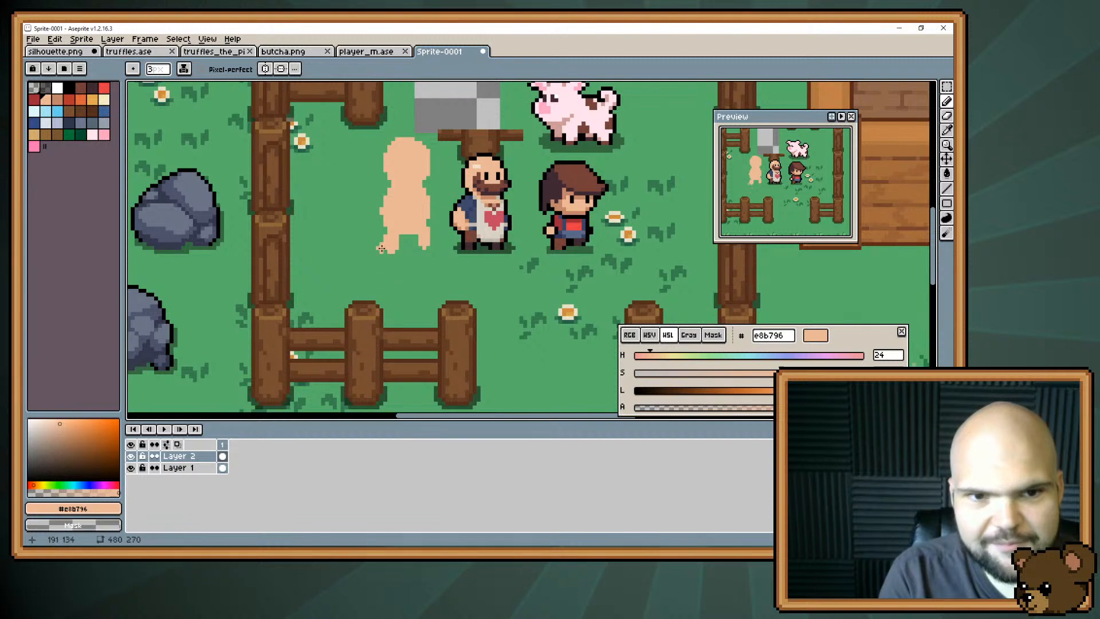
pyautogui.press('space')
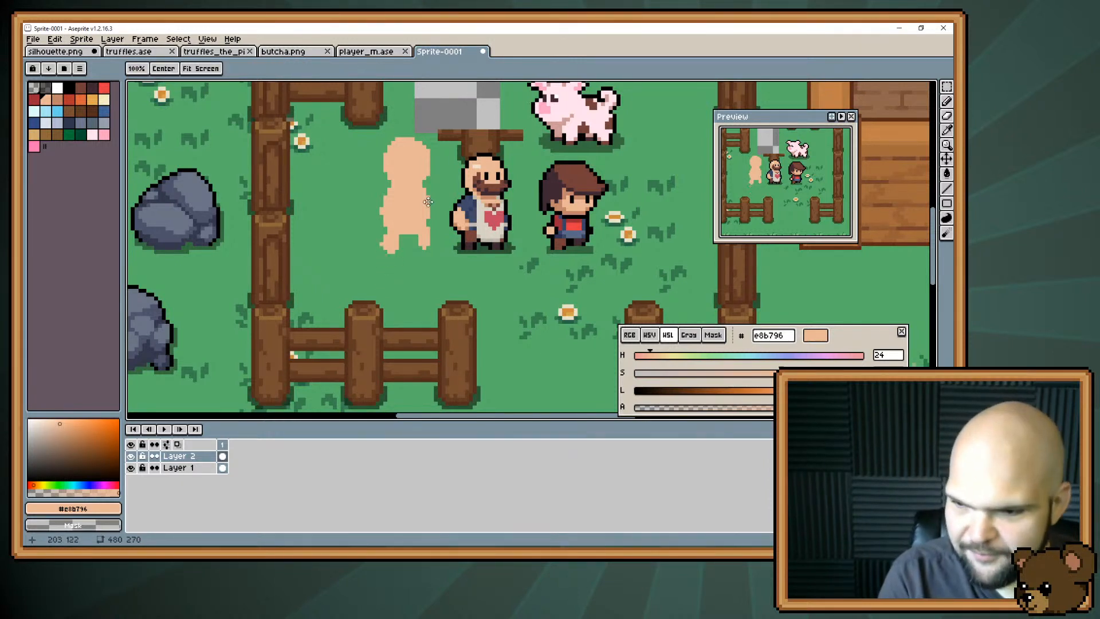
# Paint an outward-pointing right foot in #e8b796 and trim the left foot flat to match.
pyautogui.moveTo(405, 241); pyautogui.dragTo(404, 269)
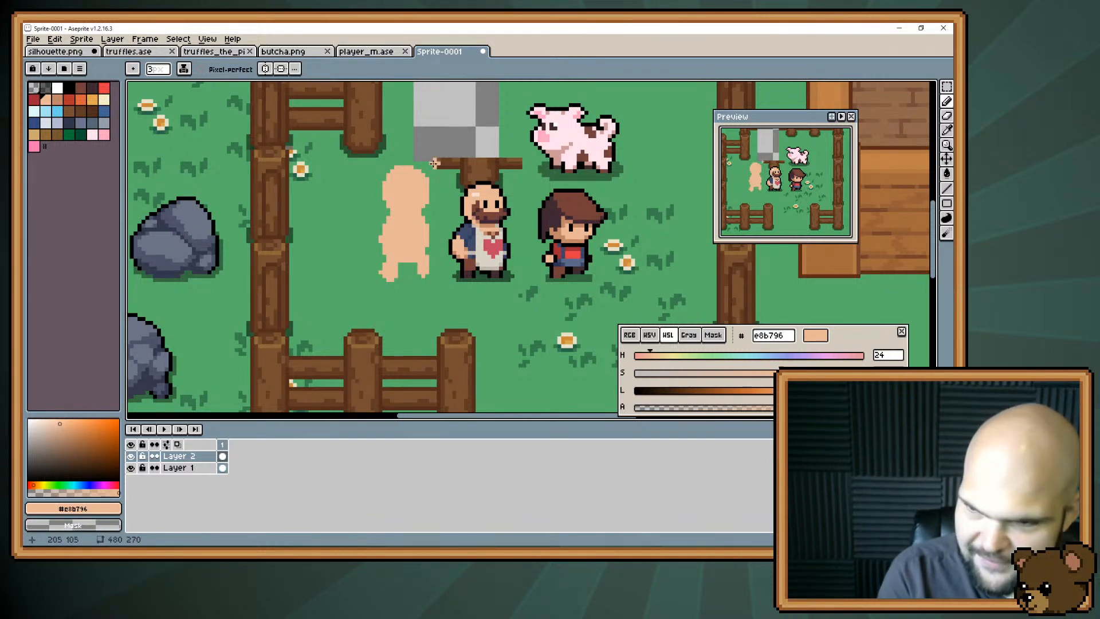
pyautogui.keyDown('alt'); pyautogui.click(424, 264); pyautogui.keyUp('alt')
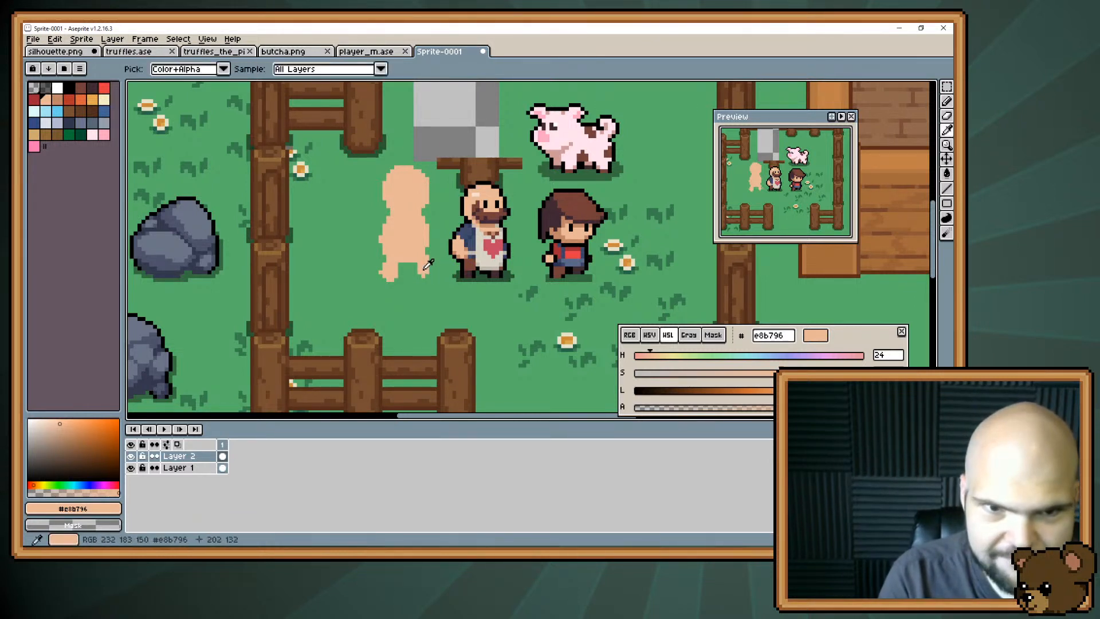
pyautogui.moveTo(422, 266); pyautogui.dragTo(428, 283)
pyautogui.press('e')
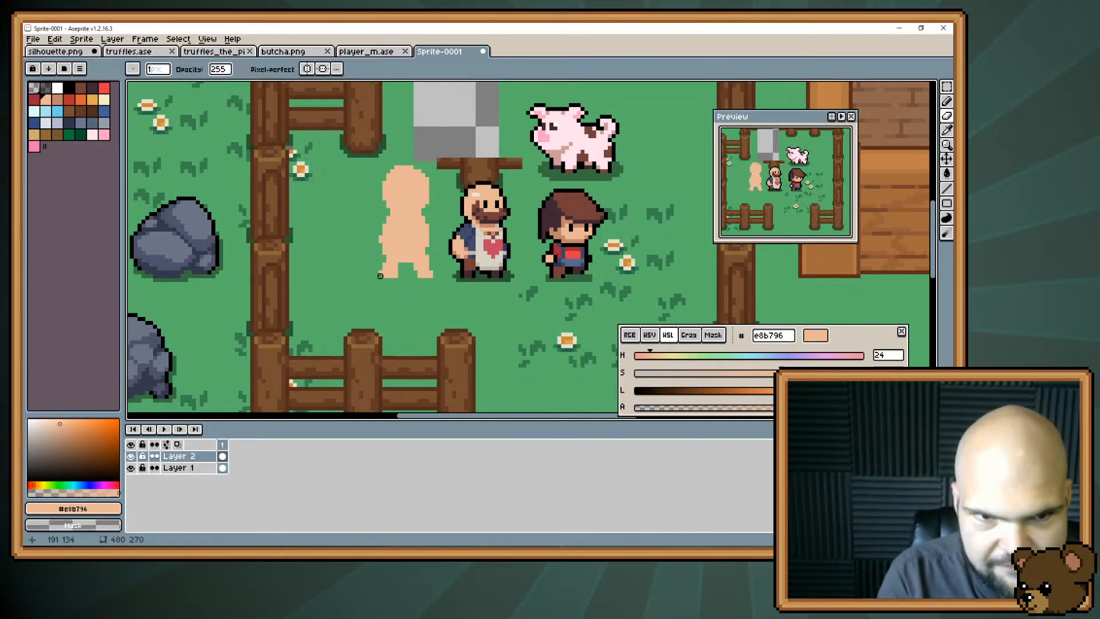
pyautogui.press('b')
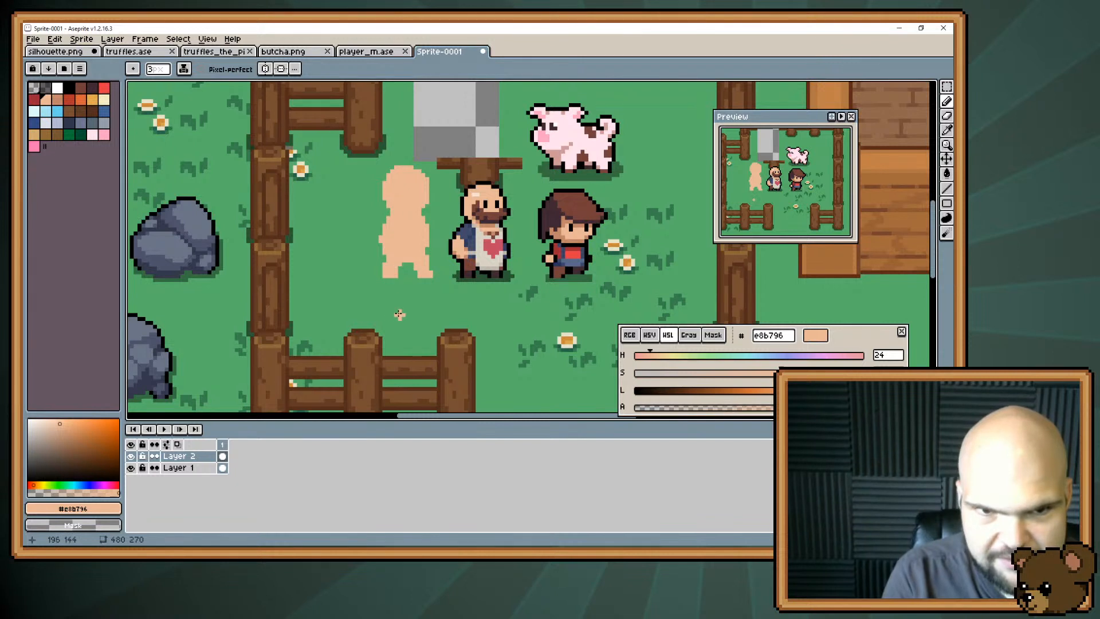
# Add a rounded arm bulge on the left side of the torso in #e8b796, then reduce the brush to 1 px.
pyautogui.press('space')
pyautogui.moveTo(399, 319); pyautogui.dragTo(402, 353)
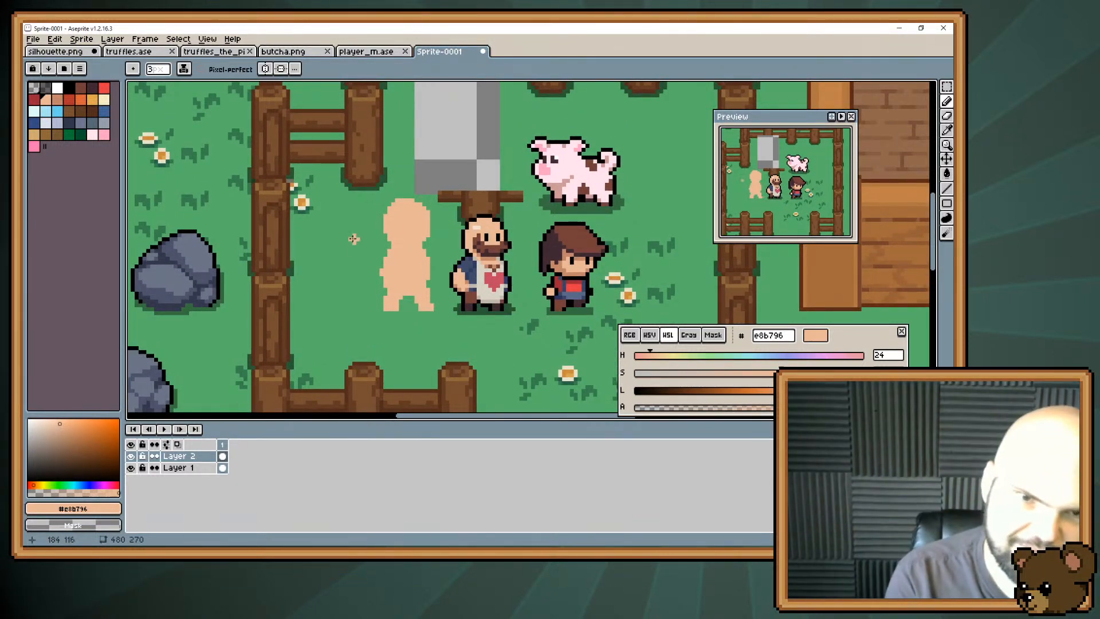
pyautogui.moveTo(384, 268)
pyautogui.mouseDown()
pyautogui.moveTo(382, 301)
pyautogui.moveTo(414, 291)
pyautogui.moveTo(382, 279)
pyautogui.mouseUp()
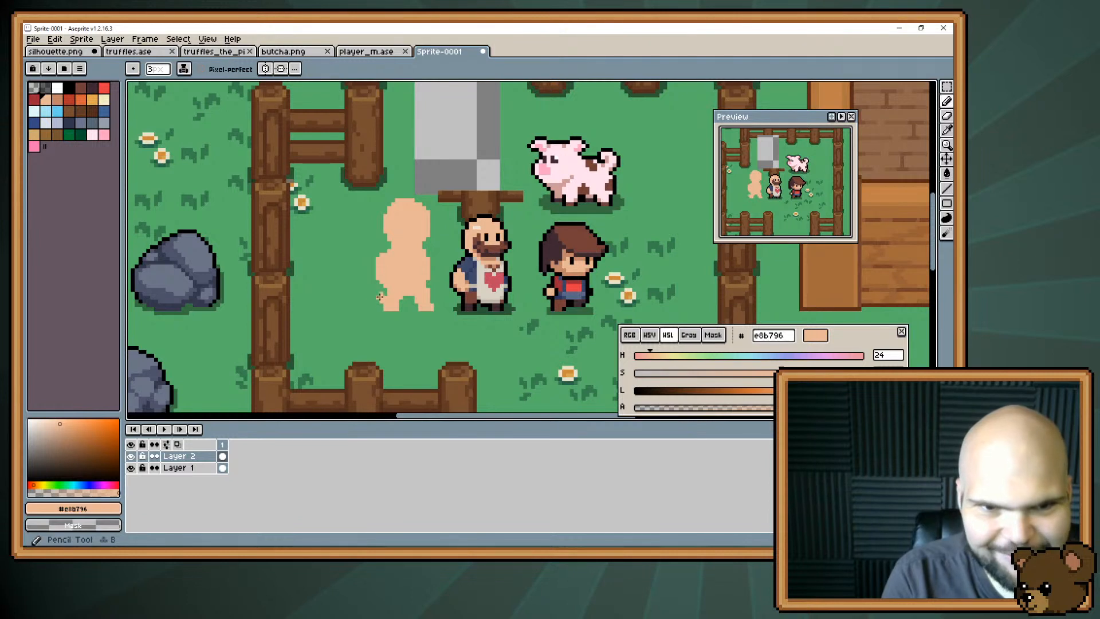
pyautogui.press('-')
pyautogui.press('-')
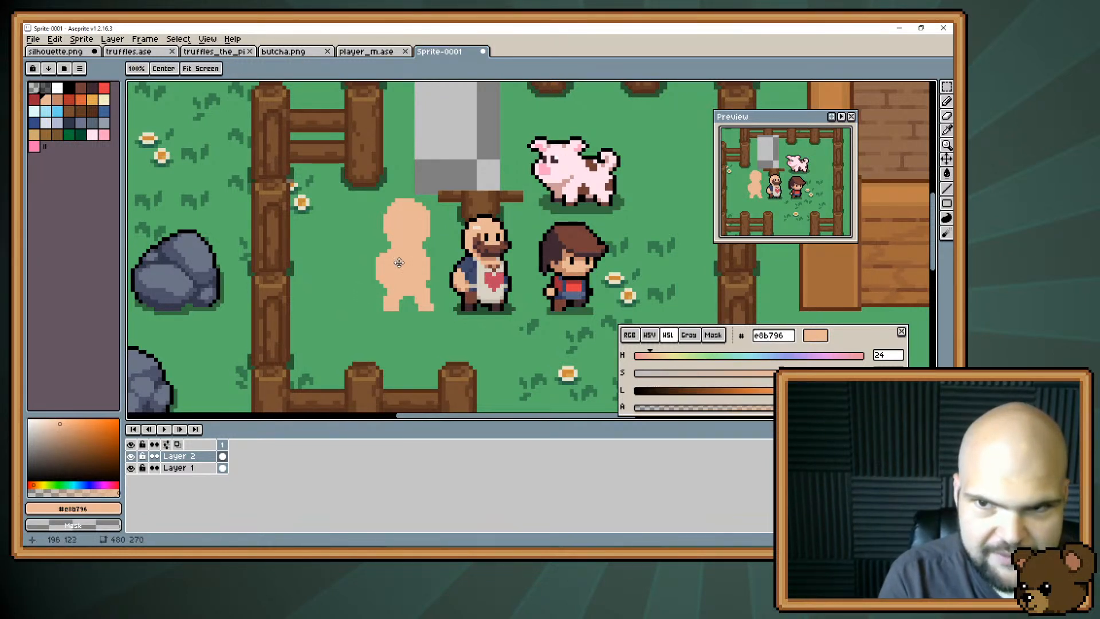
# Erase excess pixels beneath the left arm and refine the arm's outer contour.
pyautogui.moveTo(399, 278); pyautogui.dragTo(380, 272)
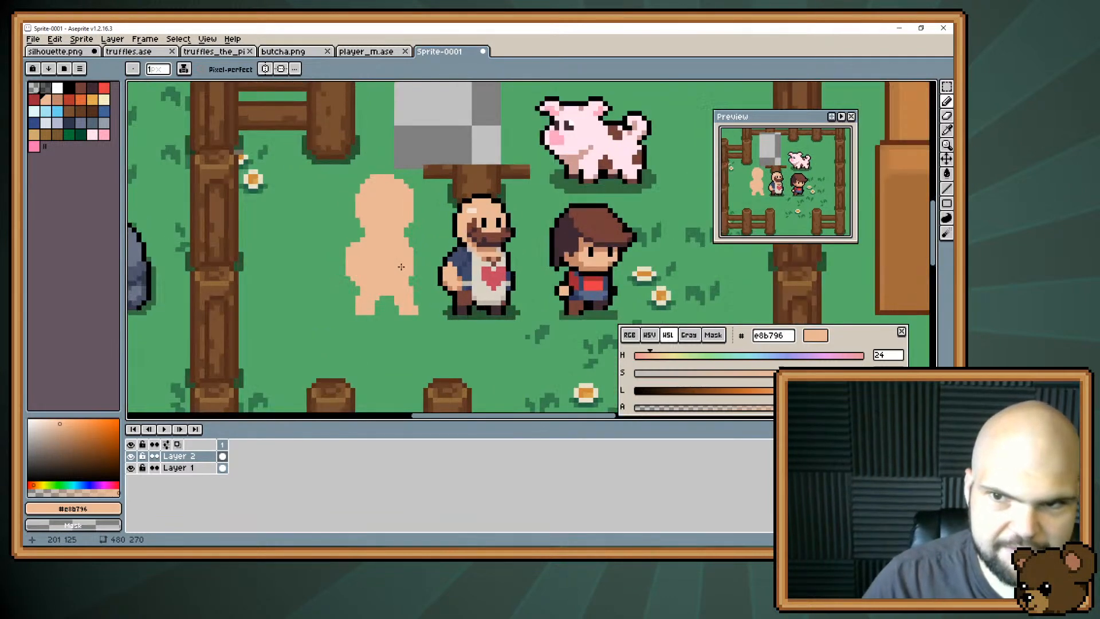
pyautogui.scroll(1, 401, 267)
pyautogui.scroll(-1, 401, 266)
pyautogui.scroll(1, 401, 266)
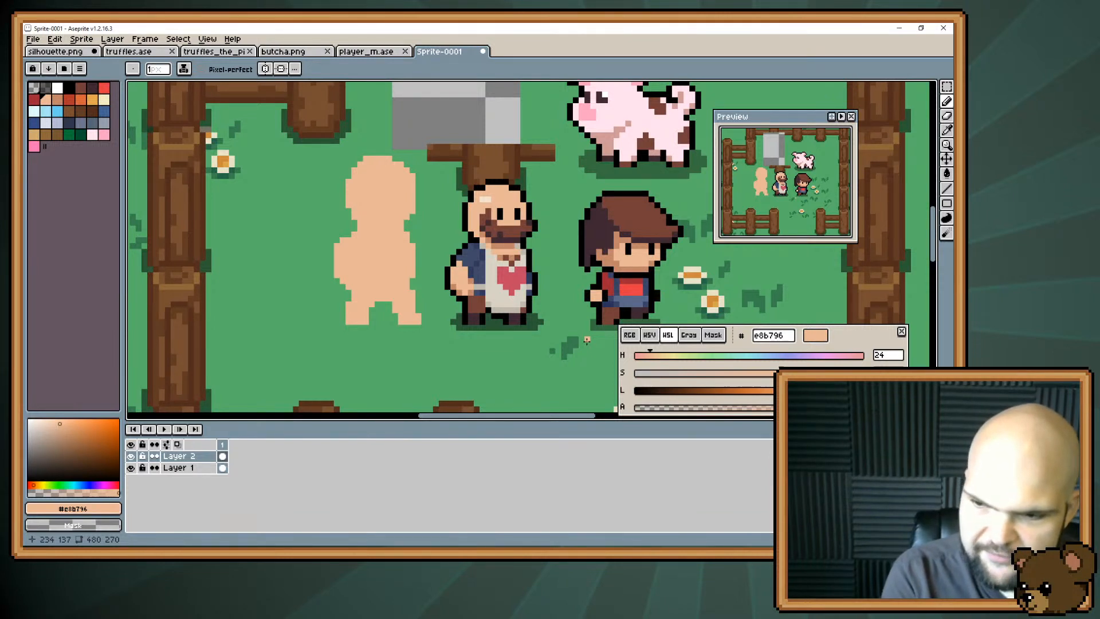
pyautogui.moveTo(287, 211); pyautogui.dragTo(292, 236)
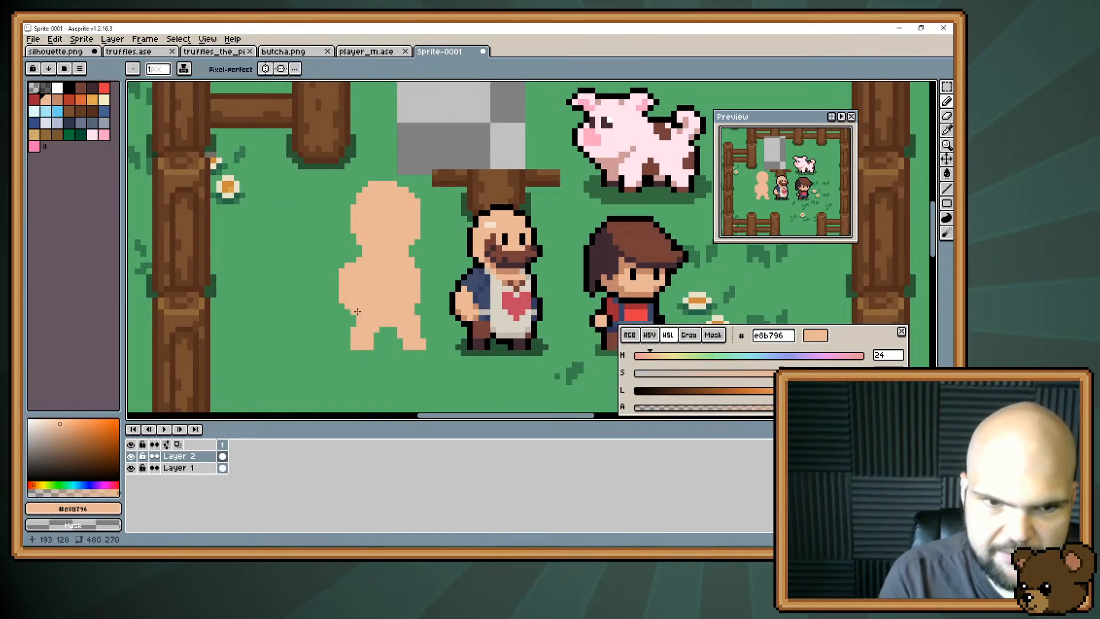
pyautogui.press('e')
pyautogui.moveTo(353, 317); pyautogui.dragTo(341, 288)
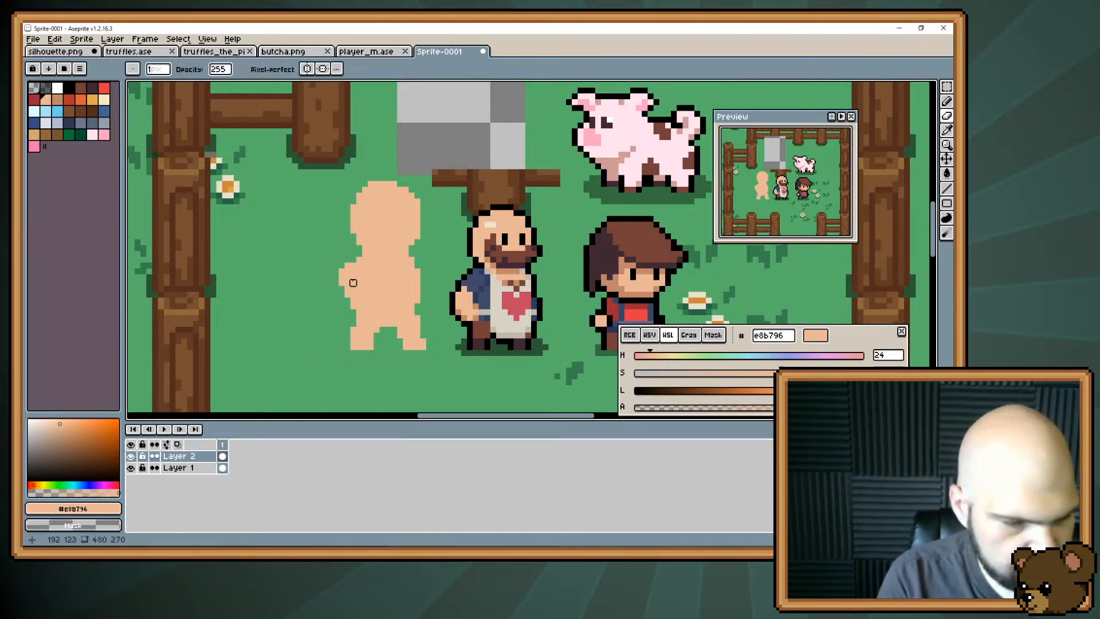
pyautogui.press('b')
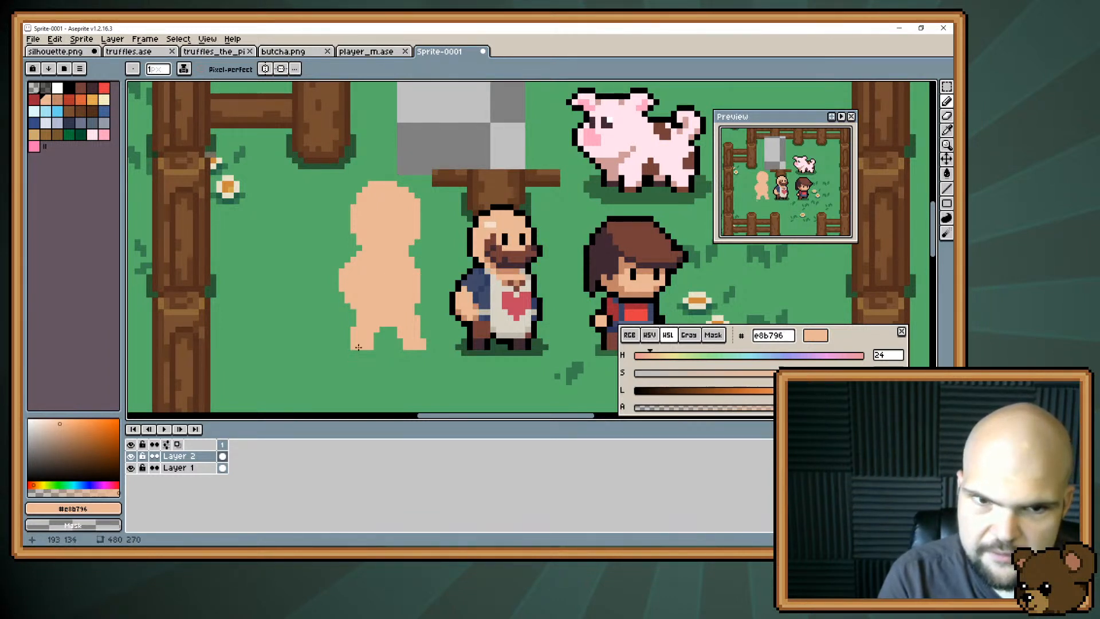
pyautogui.moveTo(406, 292); pyautogui.dragTo(388, 317)
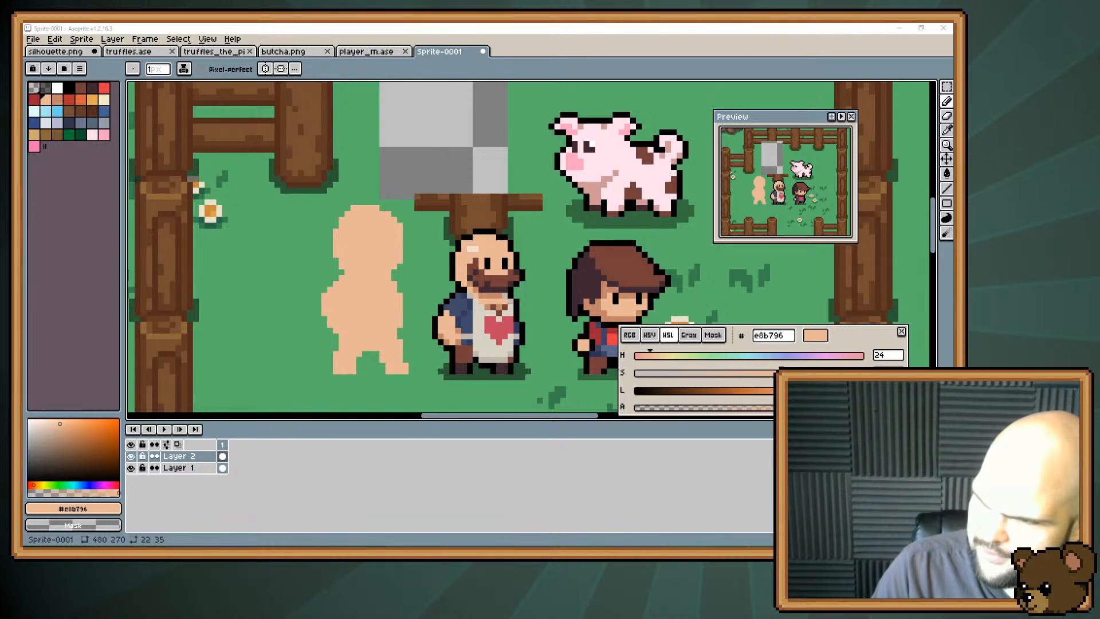
# Open butchers_wife.png and examine the woman sprite up close.
pyautogui.scroll(4, 524, 254)
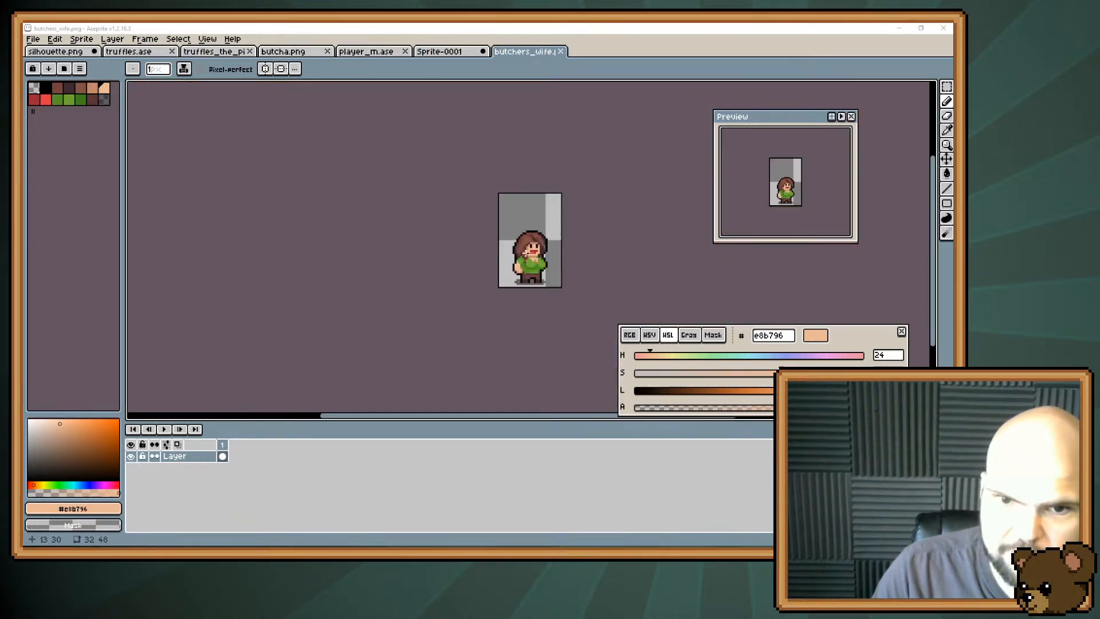
pyautogui.moveTo(533, 262); pyautogui.dragTo(434, 269)
pyautogui.scroll(1, 434, 273)
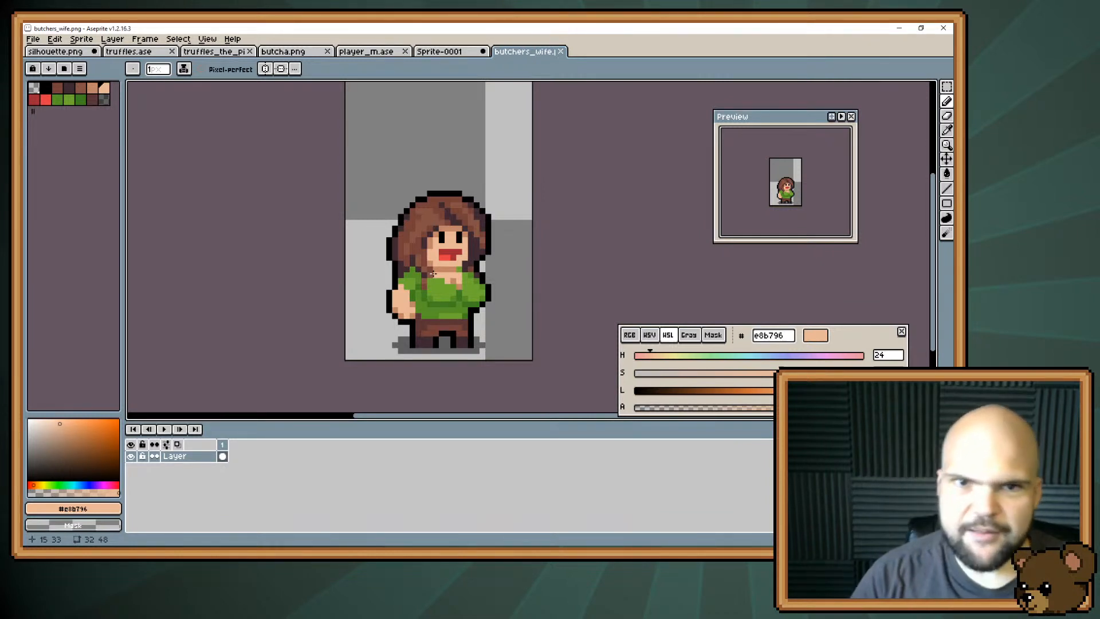
# Return to the Sprite-0001 canvas and paint a shadow between the character's feet in black with alpha 96.
pyautogui.click(451, 54)
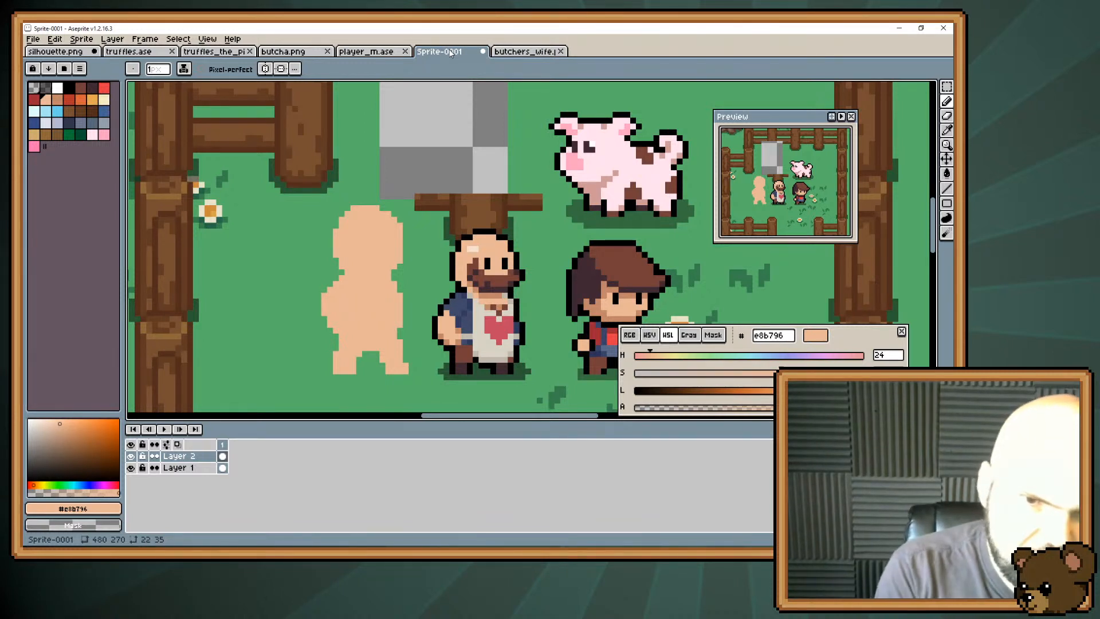
pyautogui.moveTo(432, 265); pyautogui.dragTo(460, 206)
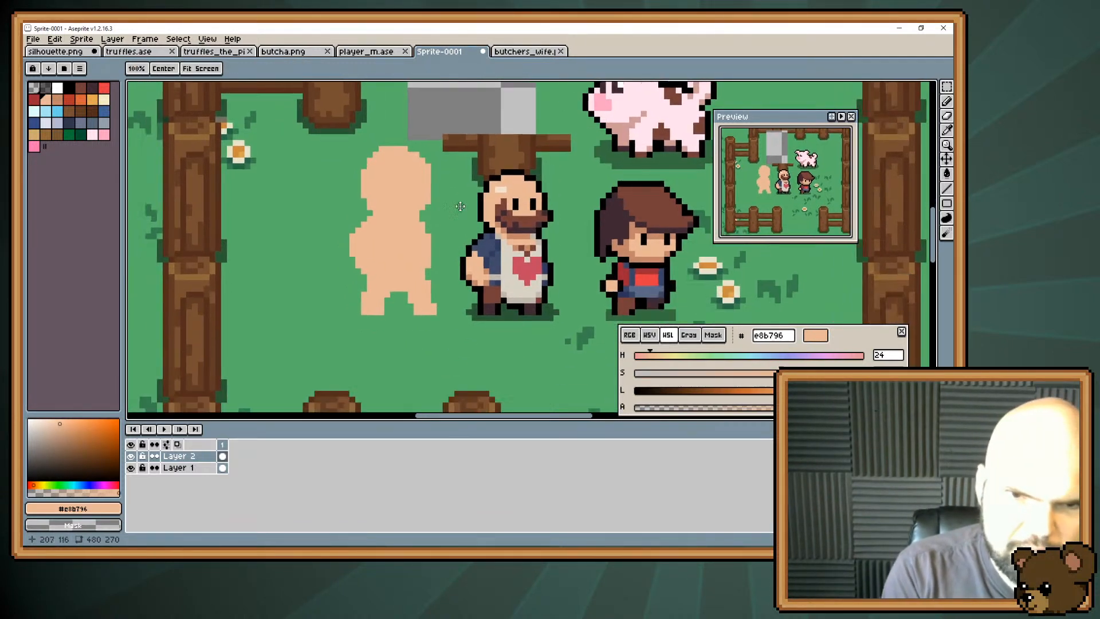
pyautogui.click(46, 88)
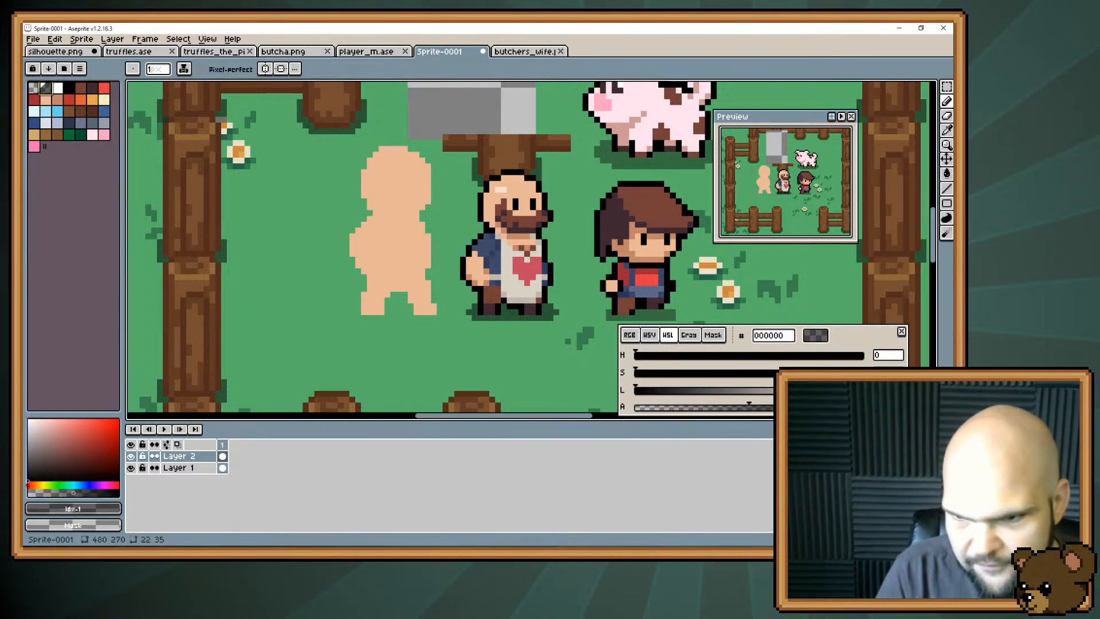
pyautogui.write('96')
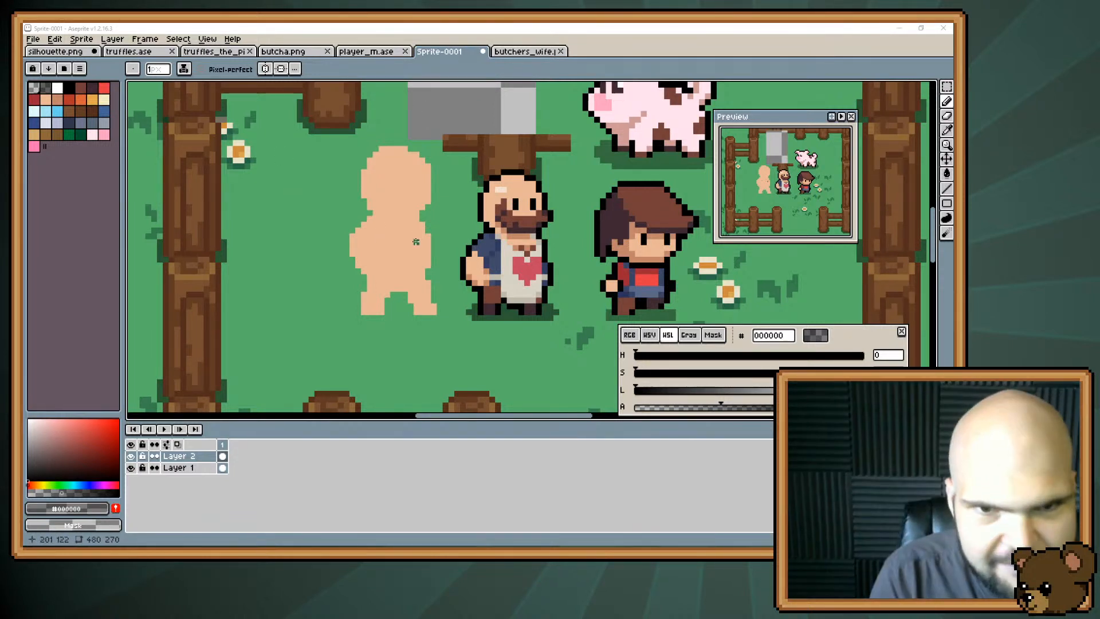
pyautogui.moveTo(384, 315); pyautogui.dragTo(403, 309)
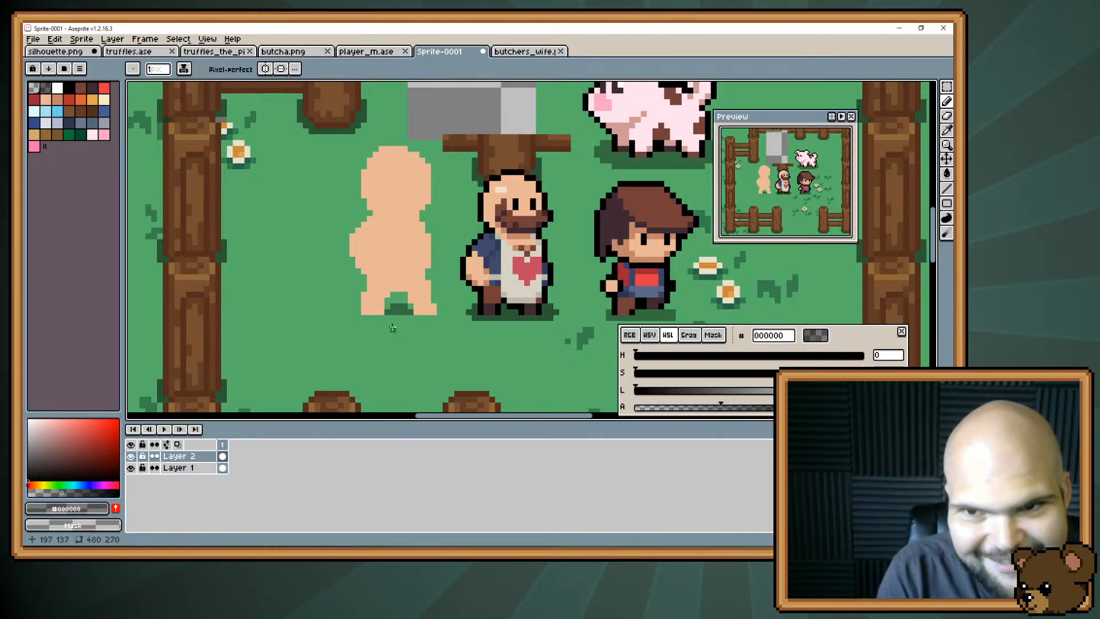
# Briefly hide Layer 1 to check the shadow, fill its gap between the legs, and extend it past both feet.
pyautogui.keyDown('alt'); pyautogui.click(410, 196); pyautogui.keyUp('alt')
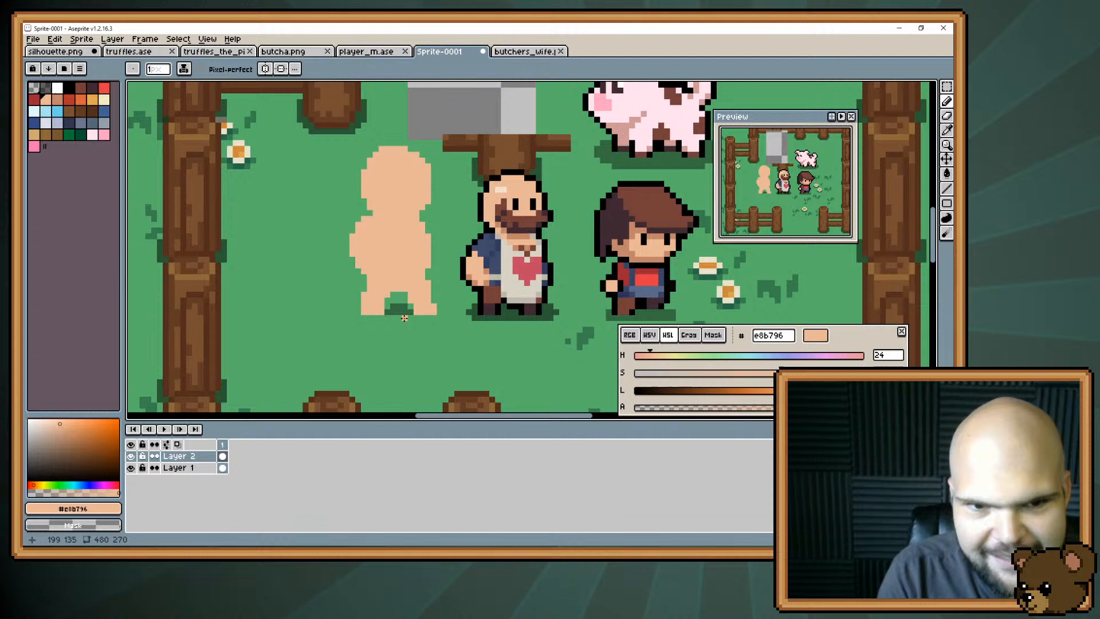
pyautogui.click(130, 467)
pyautogui.keyDown('alt'); pyautogui.click(397, 308); pyautogui.keyUp('alt')
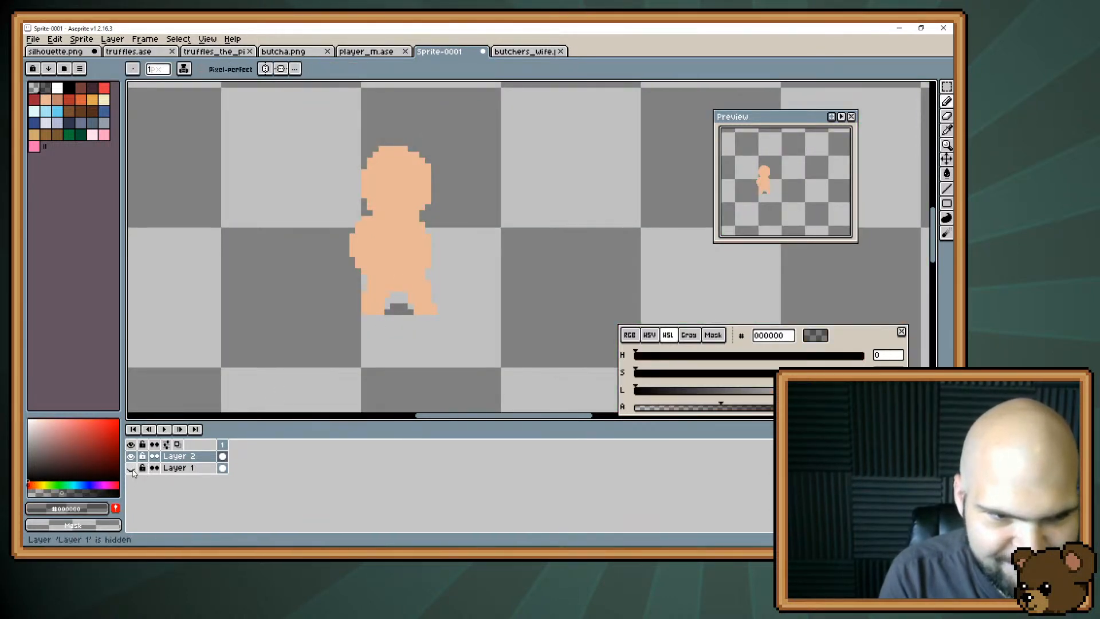
pyautogui.click(131, 467)
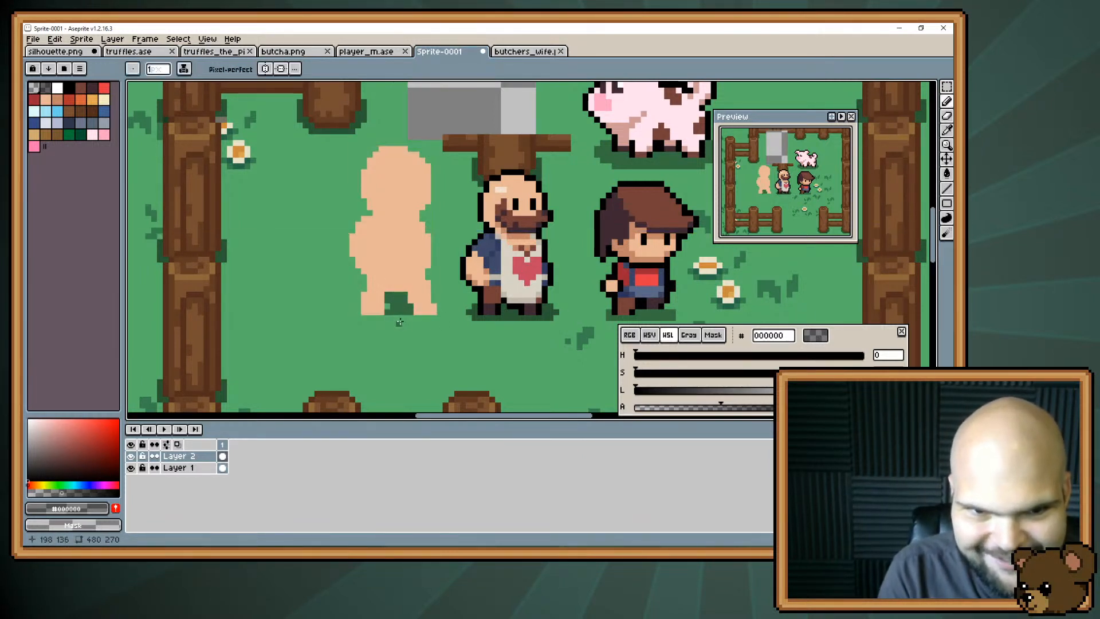
pyautogui.moveTo(382, 318)
pyautogui.mouseDown()
pyautogui.moveTo(403, 335)
pyautogui.moveTo(403, 323)
pyautogui.moveTo(382, 318)
pyautogui.moveTo(418, 317)
pyautogui.mouseUp()
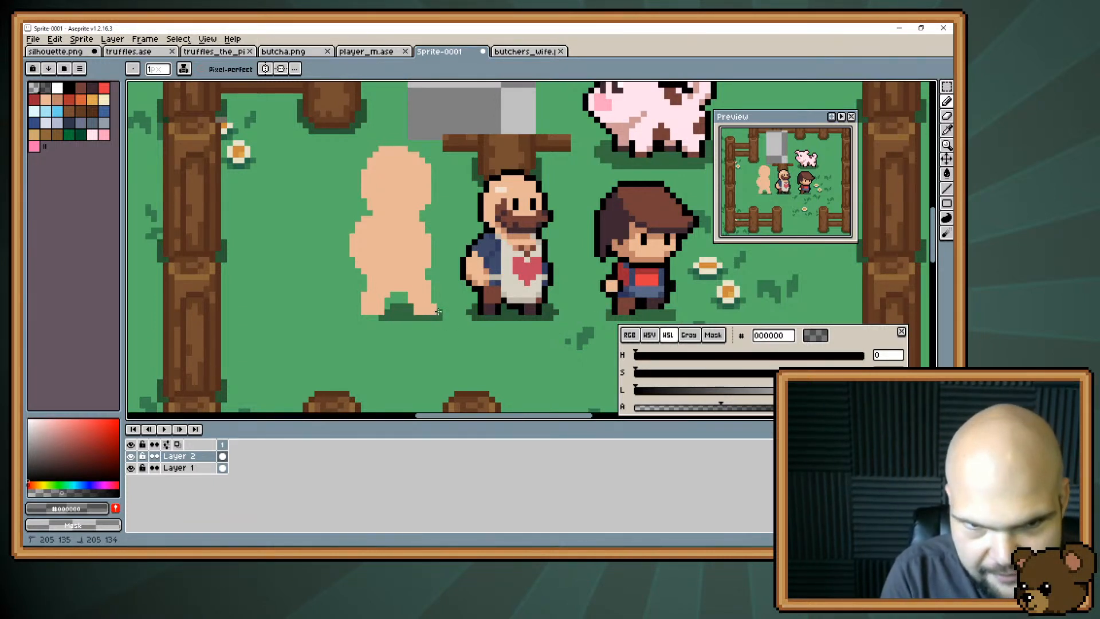
pyautogui.moveTo(387, 308); pyautogui.dragTo(351, 315)
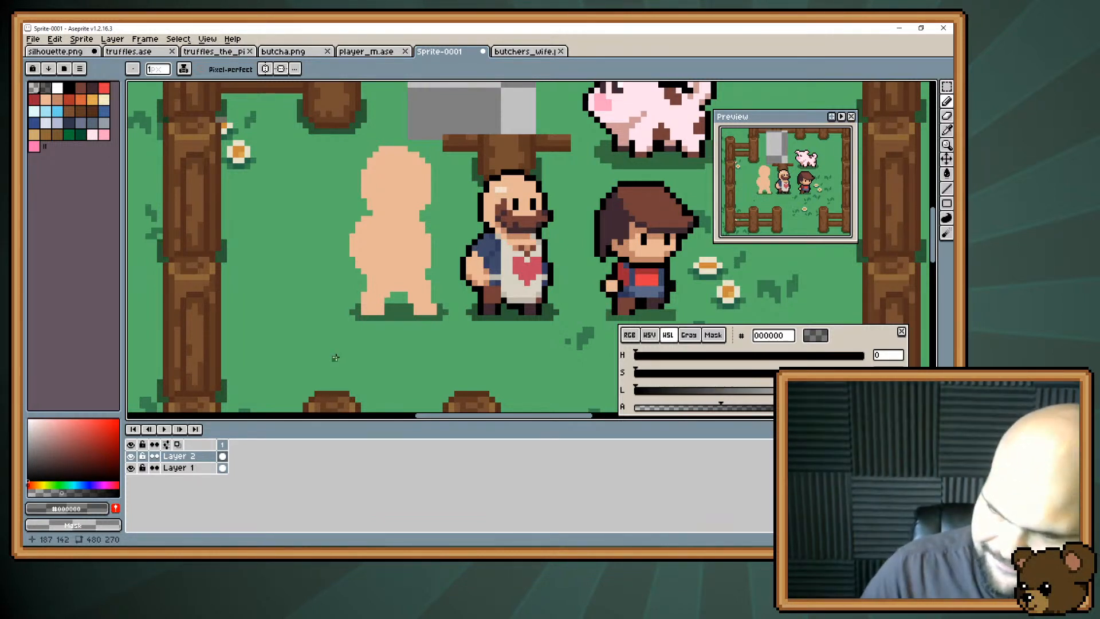
# Sample the red #e43b44 and the shaded skin tone #c28569 from the player sprite.
pyautogui.moveTo(429, 228); pyautogui.dragTo(400, 249)
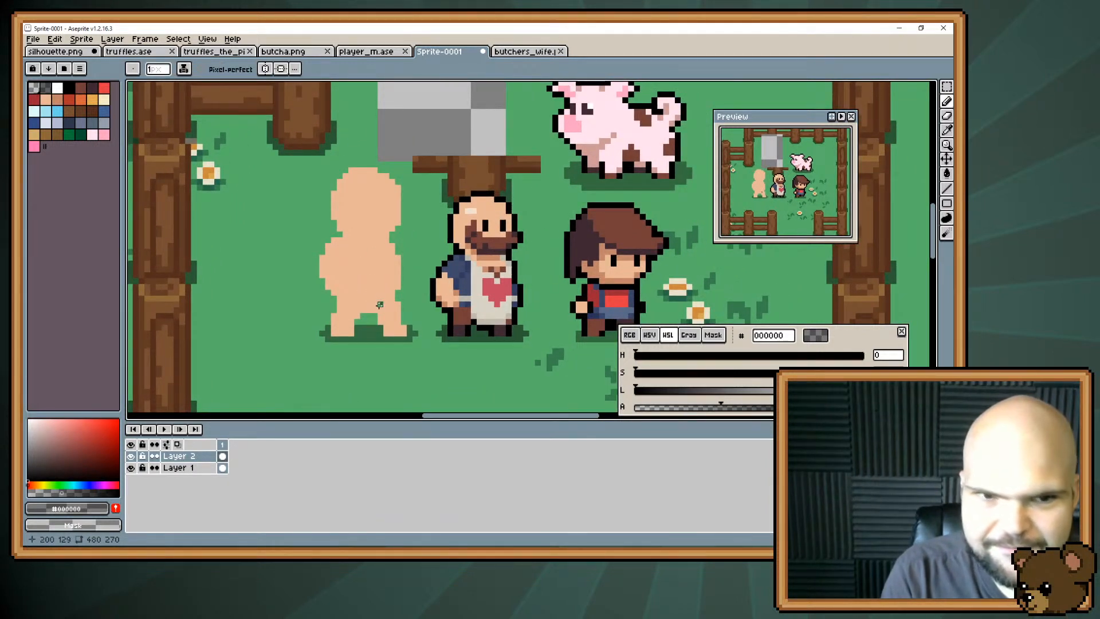
pyautogui.press('b')
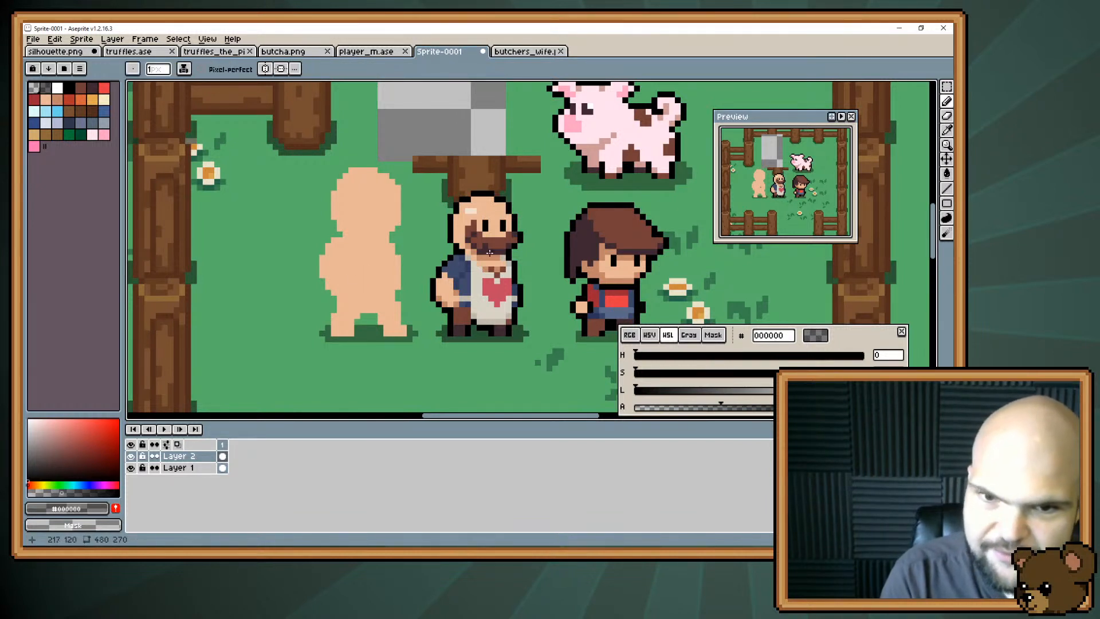
pyautogui.keyDown('alt'); pyautogui.click(618, 292); pyautogui.keyUp('alt')
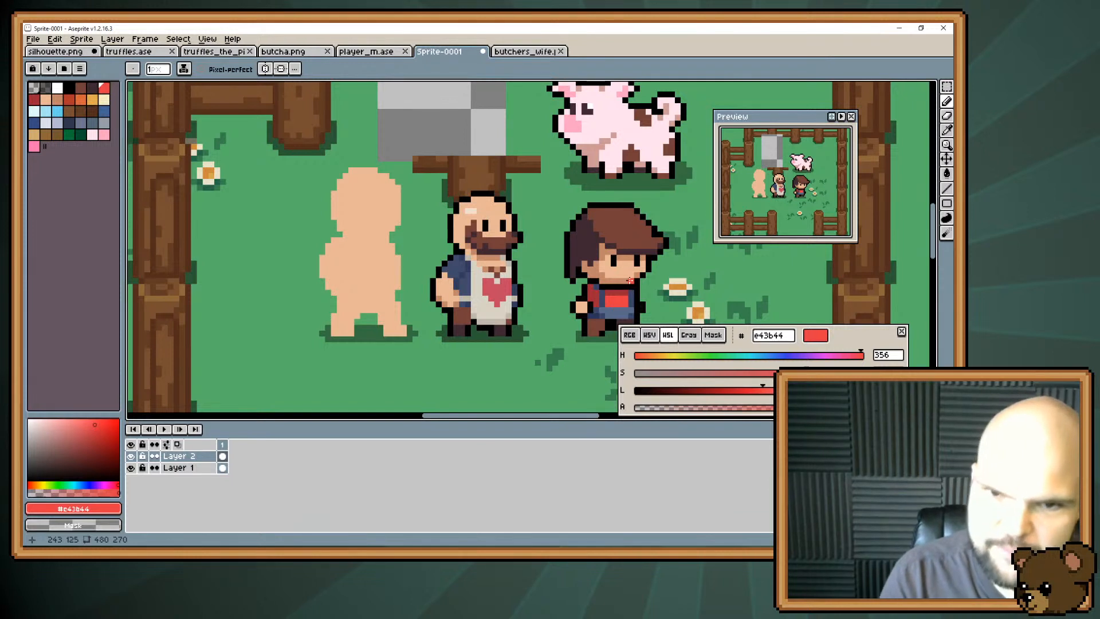
pyautogui.keyDown('alt'); pyautogui.click(642, 267); pyautogui.keyUp('alt')
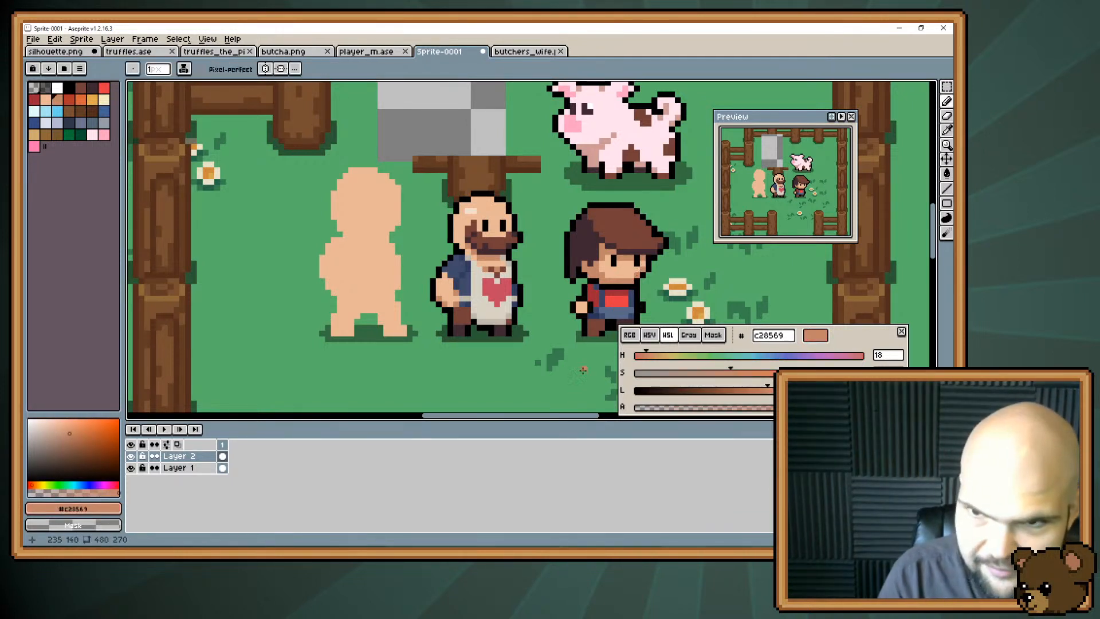
pyautogui.moveTo(464, 260); pyautogui.dragTo(493, 276)
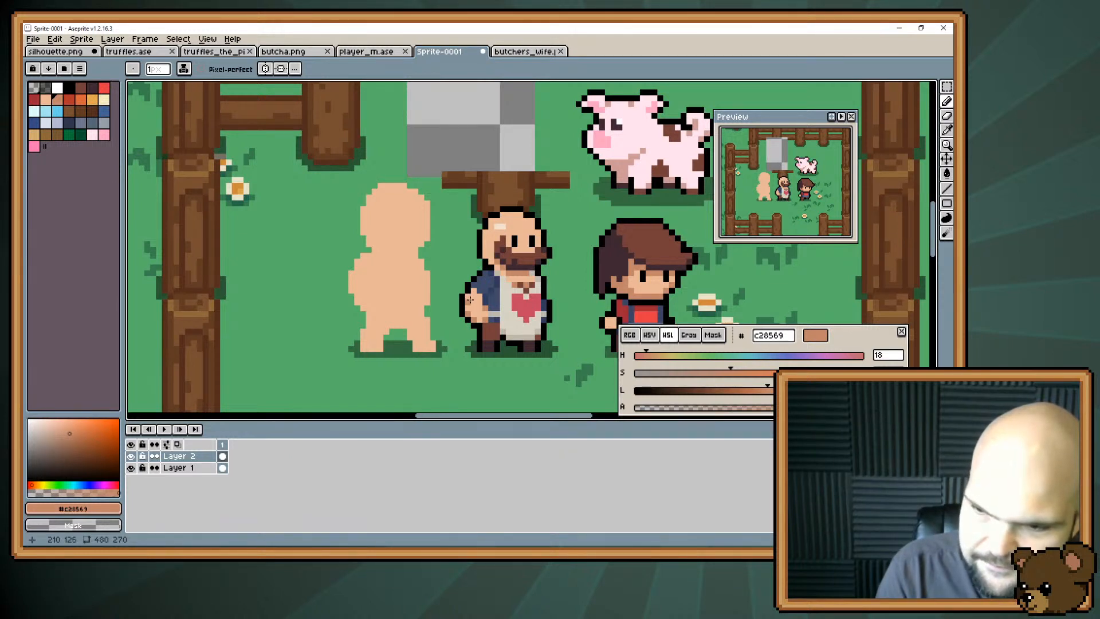
pyautogui.press('e')
pyautogui.press('b')
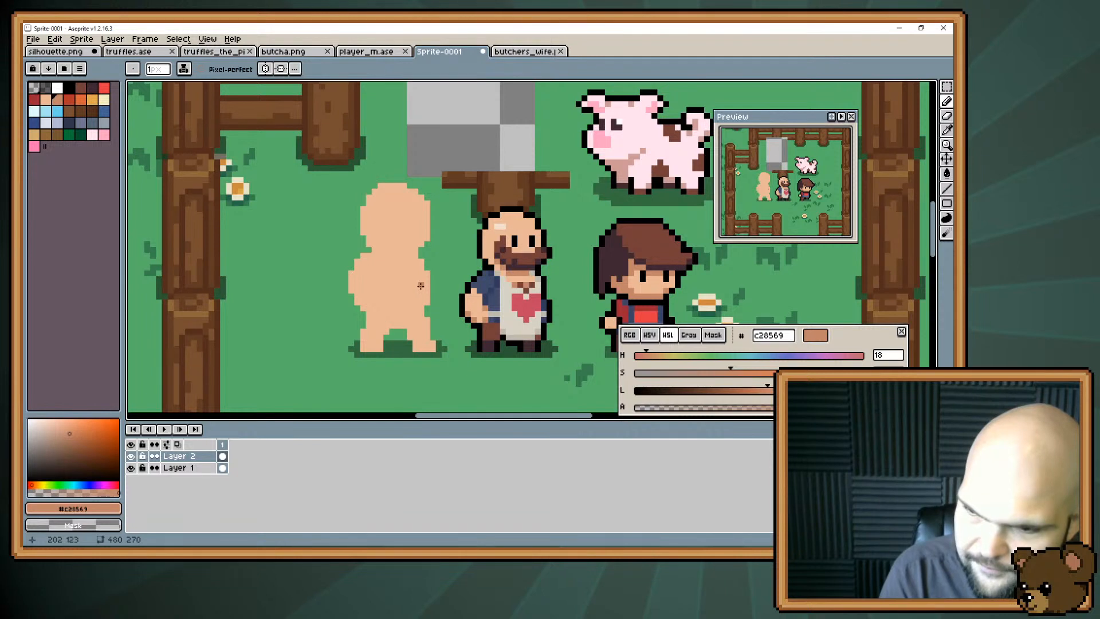
pyautogui.moveTo(482, 296)
pyautogui.mouseDown()
pyautogui.moveTo(410, 281)
pyautogui.moveTo(471, 284)
pyautogui.mouseUp()
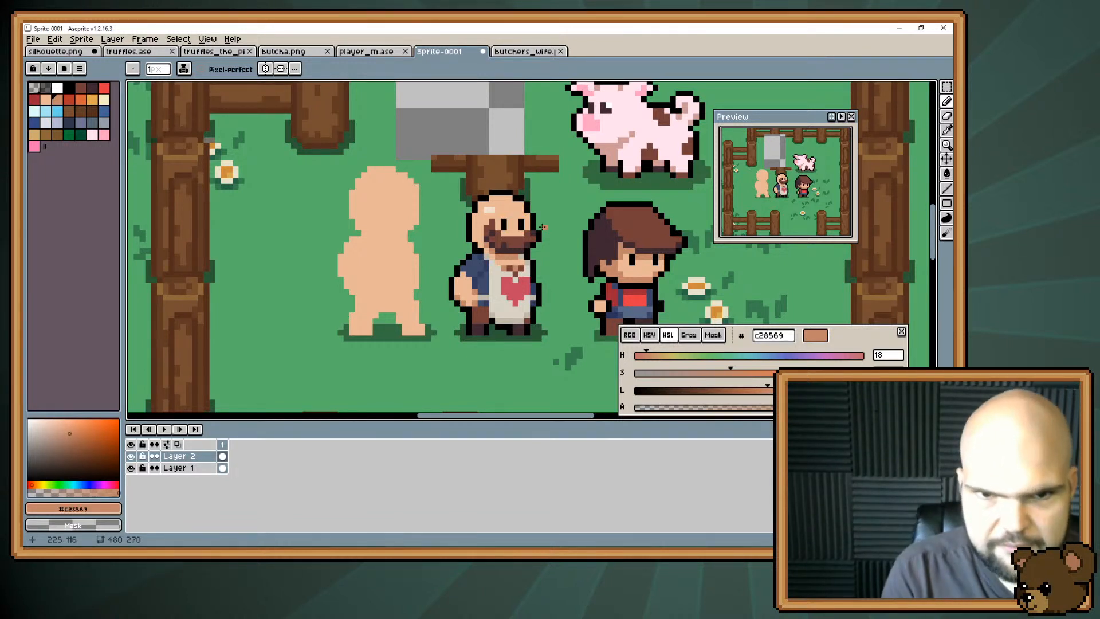
# Try adding a large bulge behind the head and a small lump beside the lower torso in #e8b796, then undo them.
pyautogui.keyDown('alt'); pyautogui.click(344, 204); pyautogui.keyUp('alt')
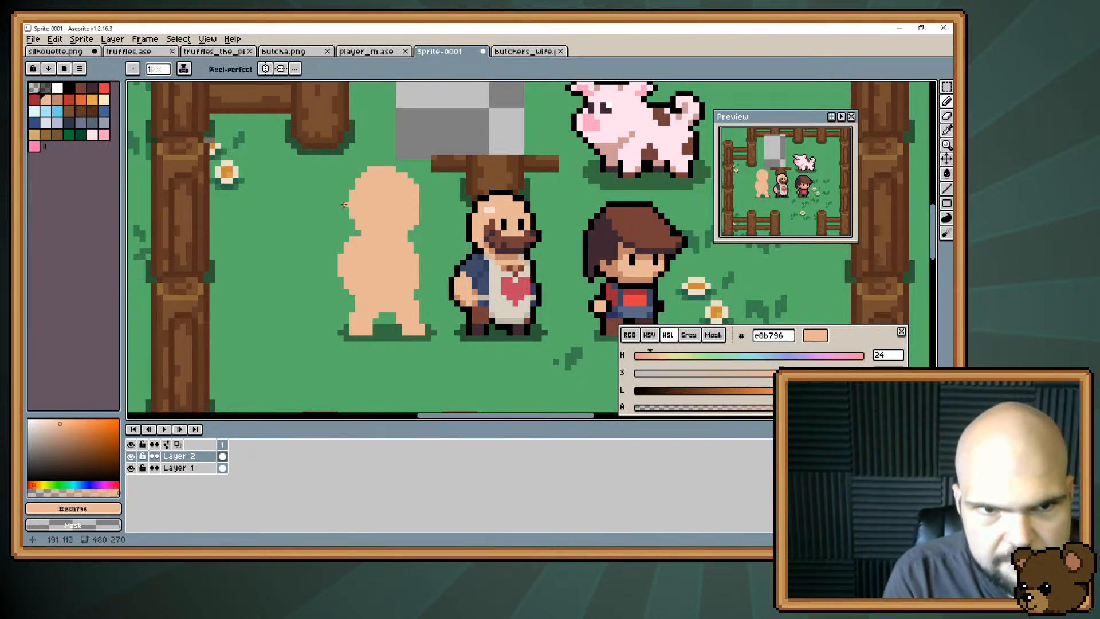
pyautogui.moveTo(356, 182); pyautogui.dragTo(342, 198)
pyautogui.moveTo(357, 177)
pyautogui.mouseDown()
pyautogui.moveTo(341, 194)
pyautogui.moveTo(330, 227)
pyautogui.moveTo(352, 192)
pyautogui.moveTo(335, 239)
pyautogui.mouseUp()
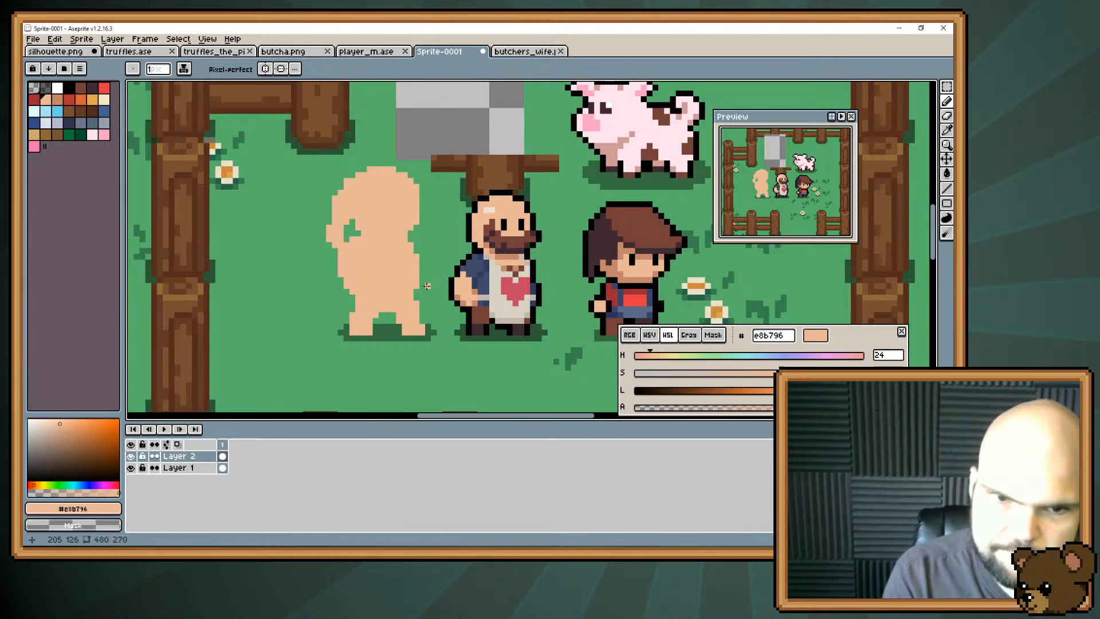
pyautogui.moveTo(417, 291)
pyautogui.mouseDown()
pyautogui.moveTo(423, 303)
pyautogui.moveTo(422, 286)
pyautogui.mouseUp()
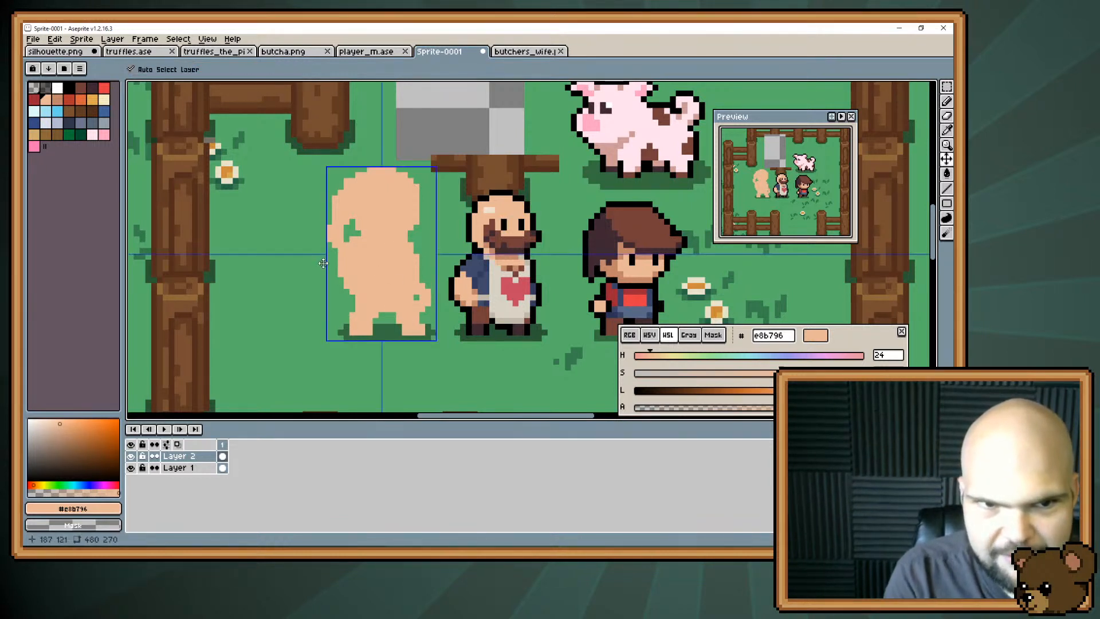
pyautogui.hotkey('ctrl', 'z')
pyautogui.hotkey('ctrl', 'z')
pyautogui.hotkey('ctrl', 'z')
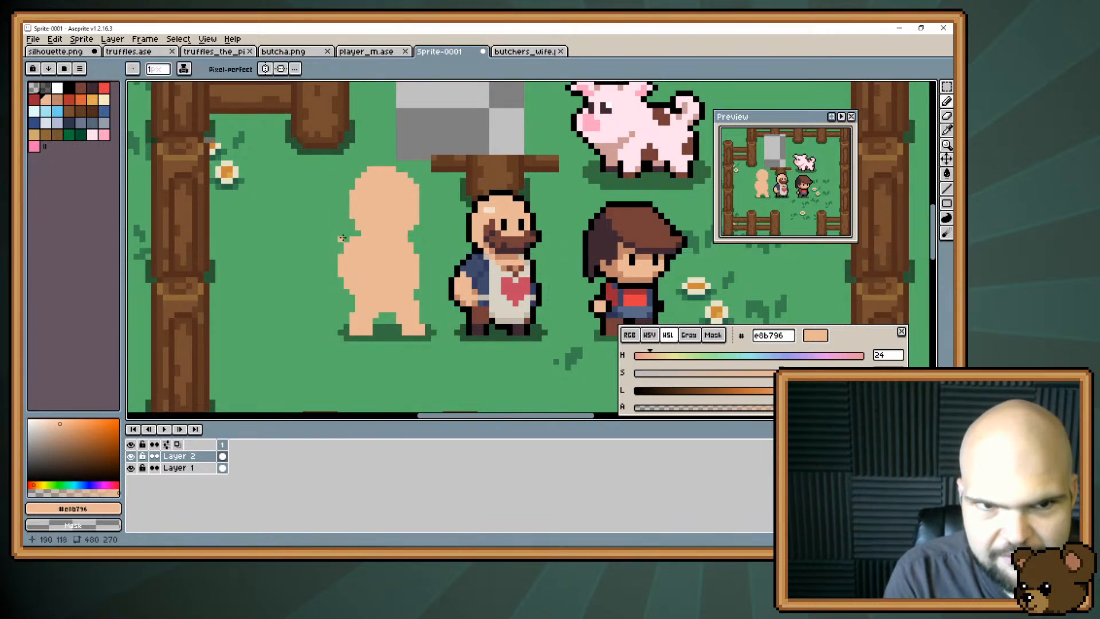
# Try a smaller extension from the back of the head to the shoulder in #e8b796, then undo it.
pyautogui.moveTo(350, 218); pyautogui.dragTo(347, 221)
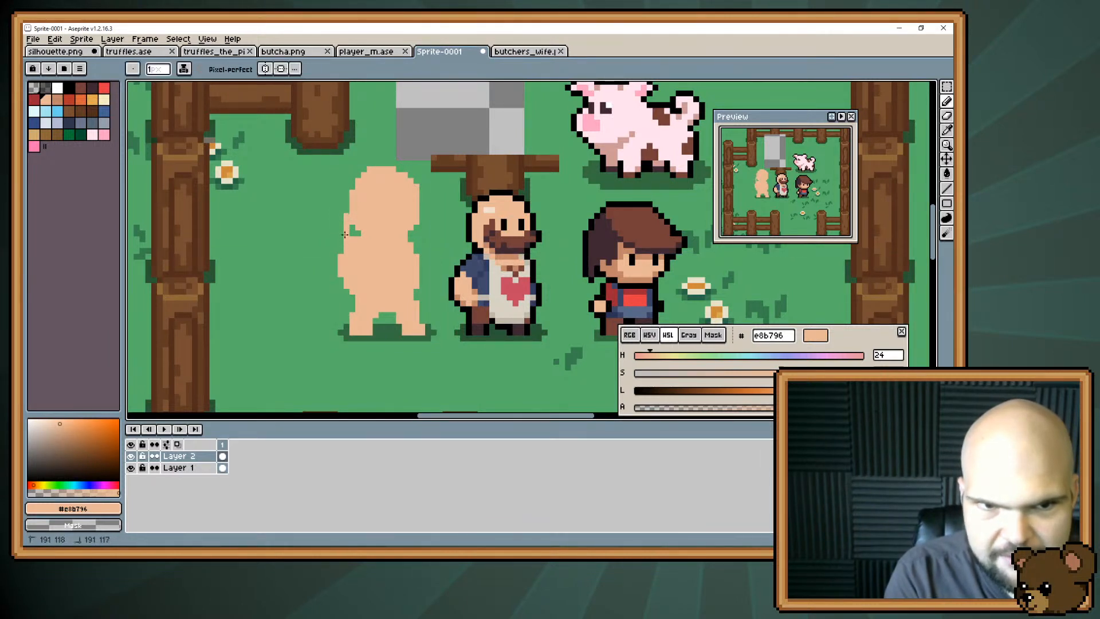
pyautogui.moveTo(348, 222); pyautogui.dragTo(353, 235)
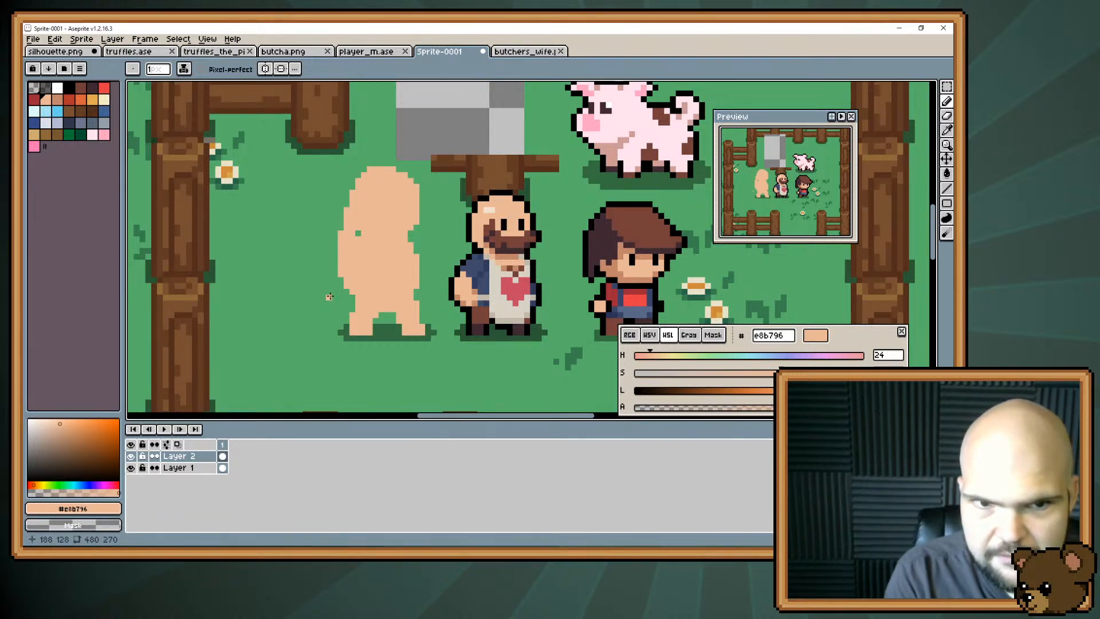
pyautogui.hotkey('ctrl', 'z')
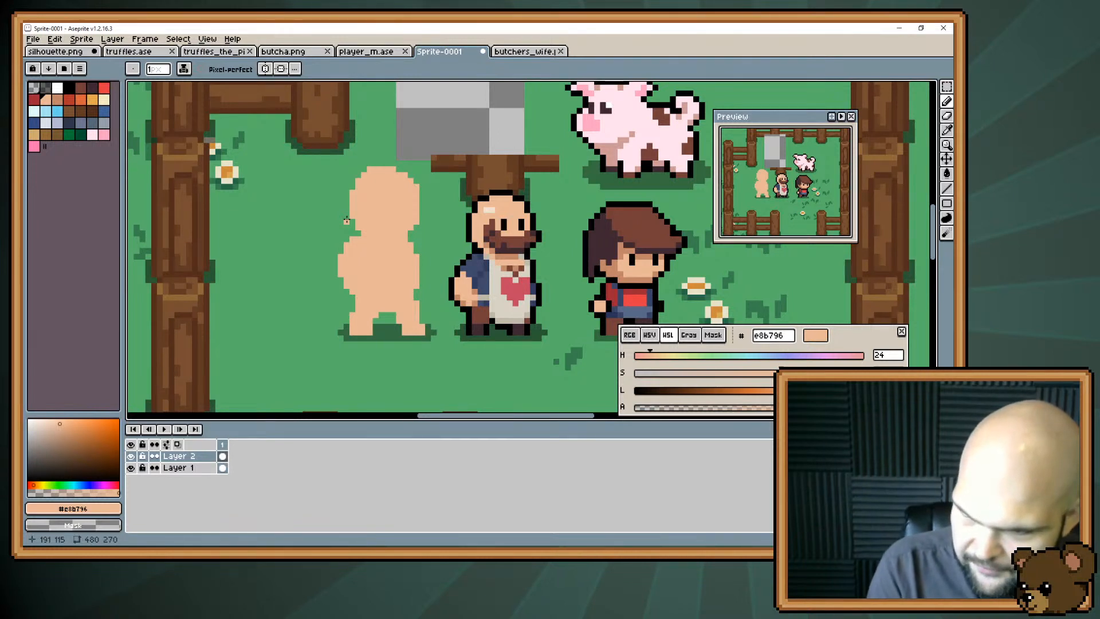
# Select the head area, move it down 1 px, deselect it and return to the Pencil tool.
pyautogui.moveTo(359, 217); pyautogui.dragTo(331, 227)
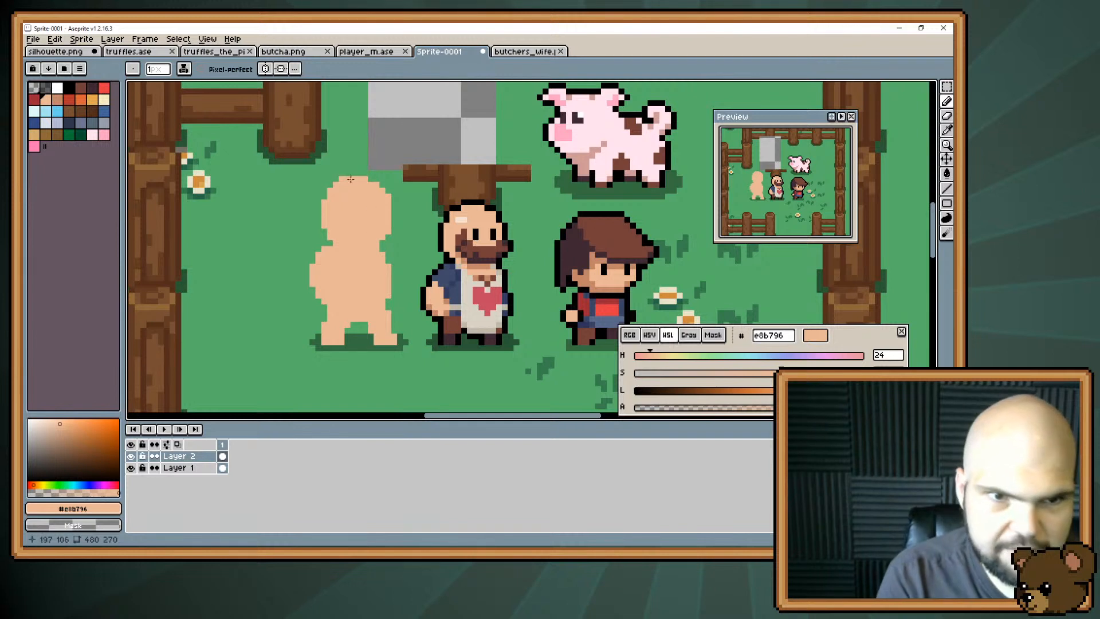
pyautogui.press('m')
pyautogui.moveTo(280, 148)
pyautogui.mouseDown()
pyautogui.moveTo(316, 152)
pyautogui.moveTo(417, 277)
pyautogui.mouseUp()
pyautogui.moveTo(363, 219); pyautogui.dragTo(364, 225)
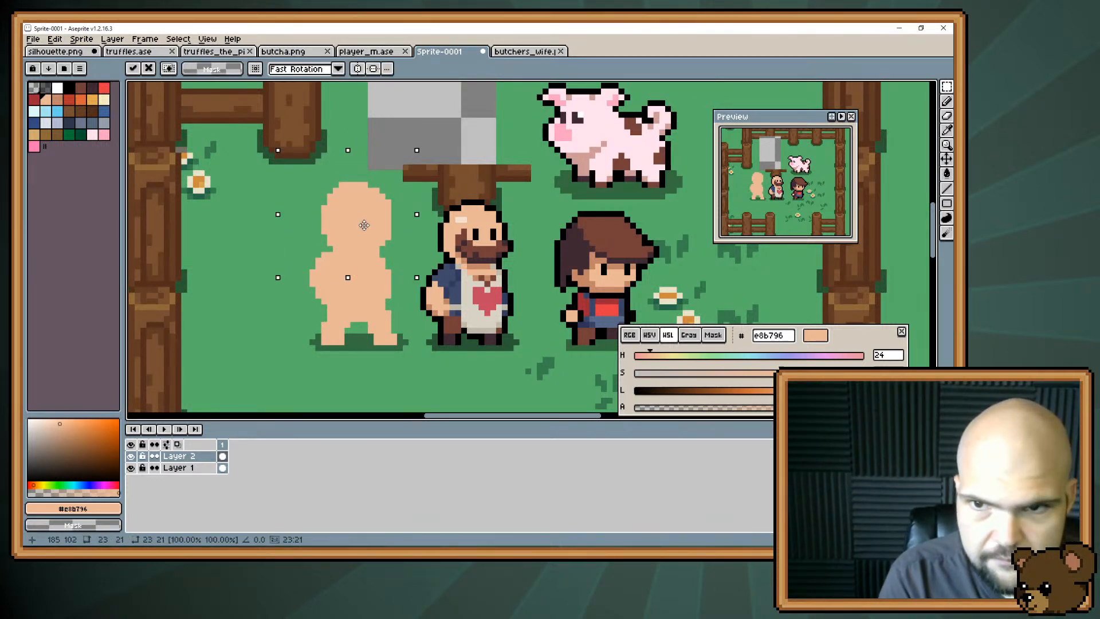
pyautogui.press('Return')
pyautogui.hotkey('ctrl', 'd')
pyautogui.press('b')
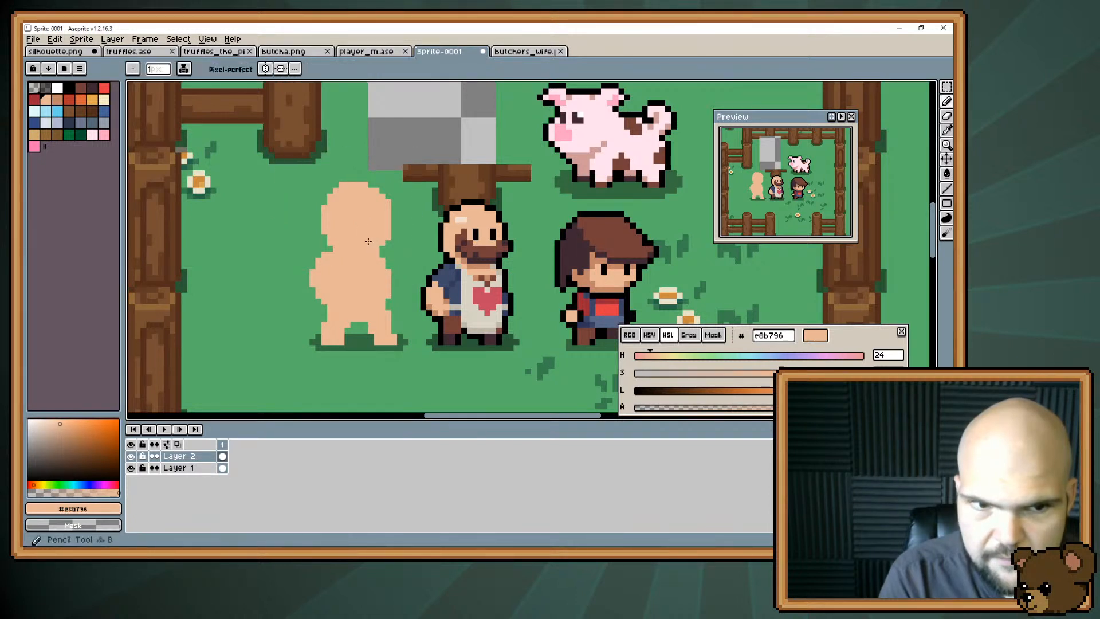
# Fill in the upper part of the gap between the legs in #e8b796 and touch up the legs' inner edges.
pyautogui.press('space')
pyautogui.moveTo(327, 243); pyautogui.dragTo(343, 204)
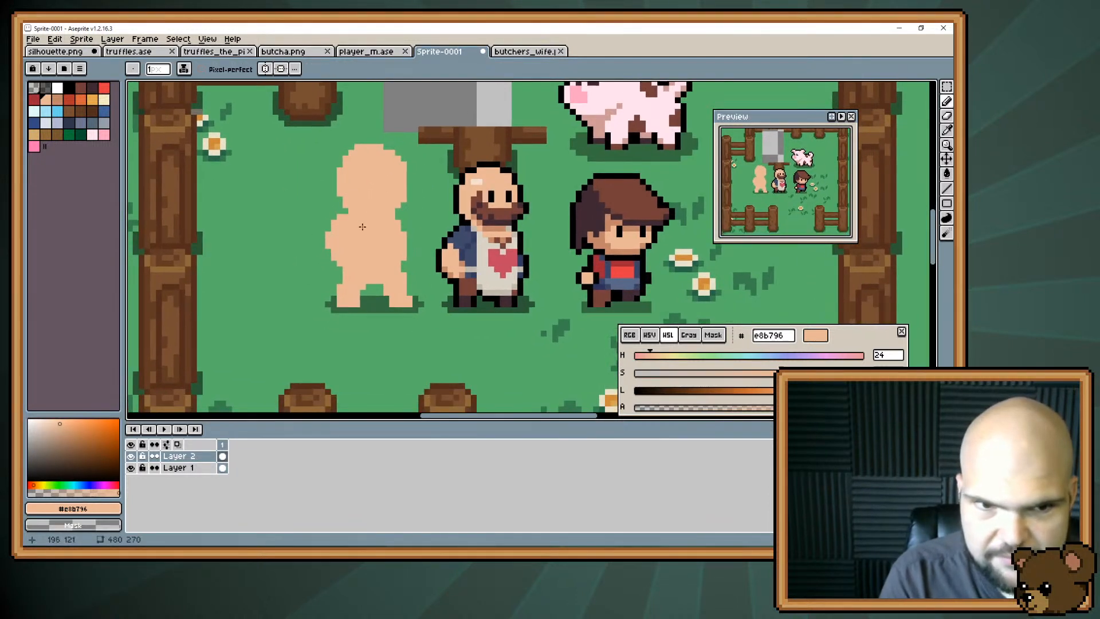
pyautogui.moveTo(361, 286); pyautogui.dragTo(383, 289)
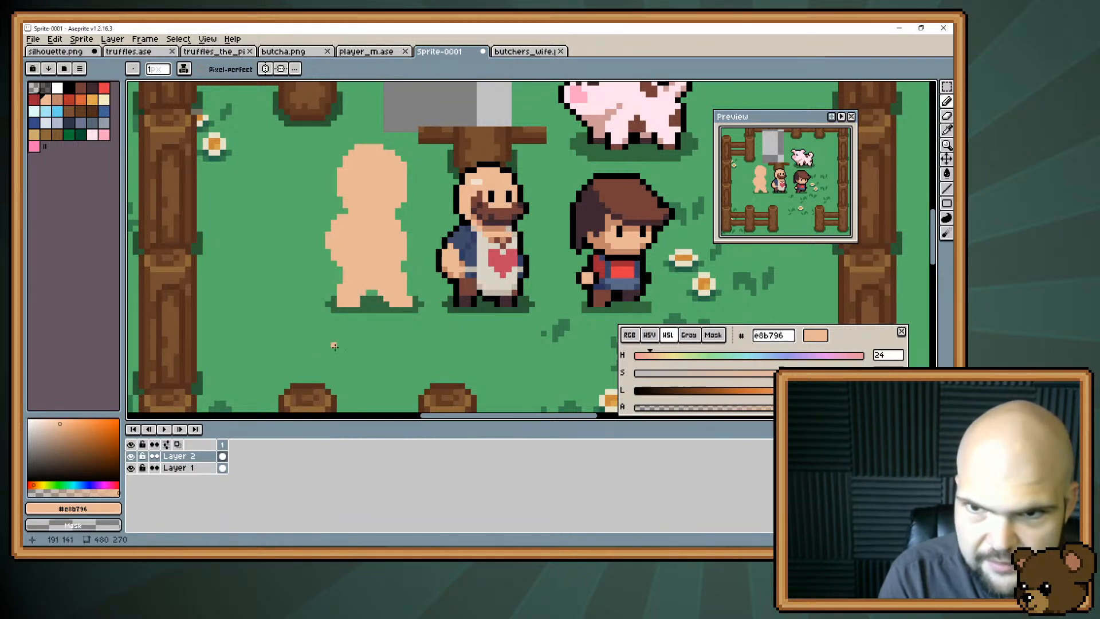
pyautogui.press('space')
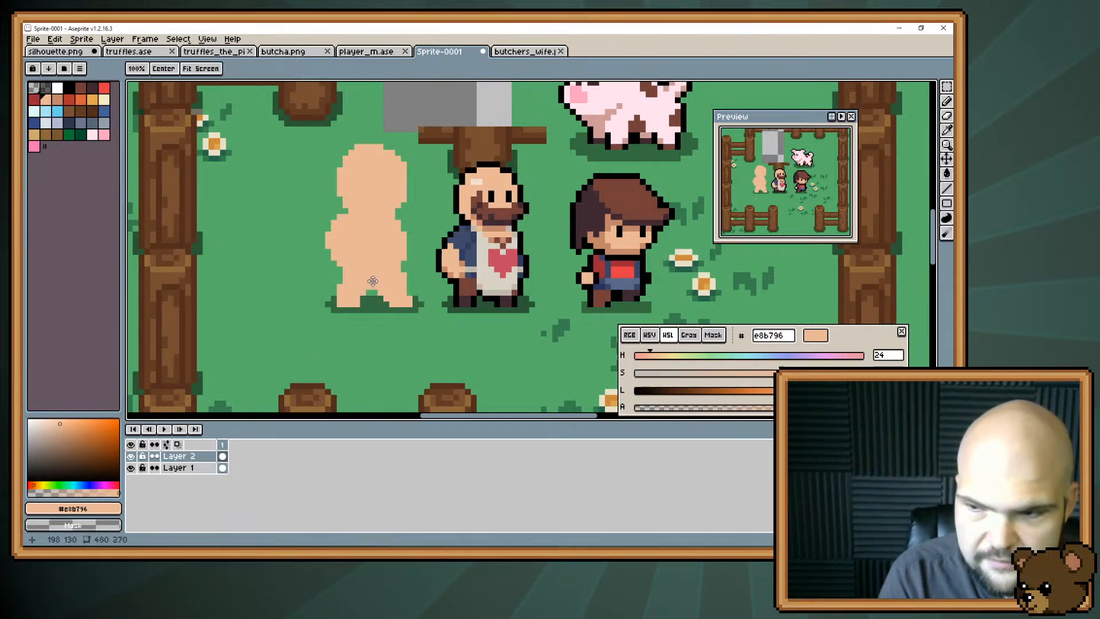
pyautogui.moveTo(366, 296); pyautogui.dragTo(367, 316)
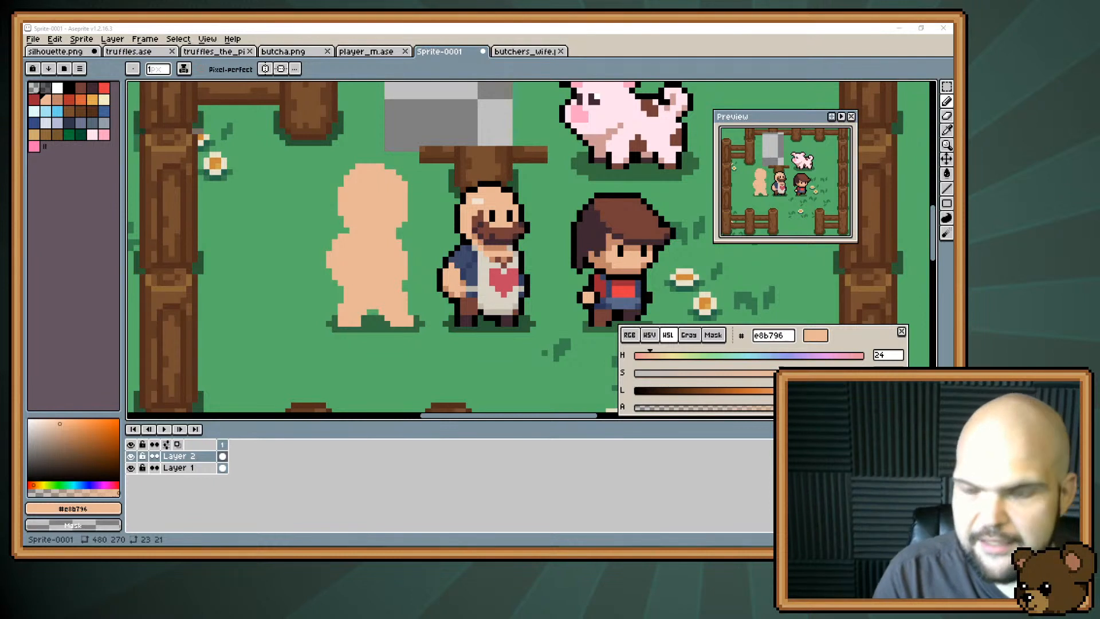
pyautogui.click(379, 319)
pyautogui.hotkey('alt', 'Tab')
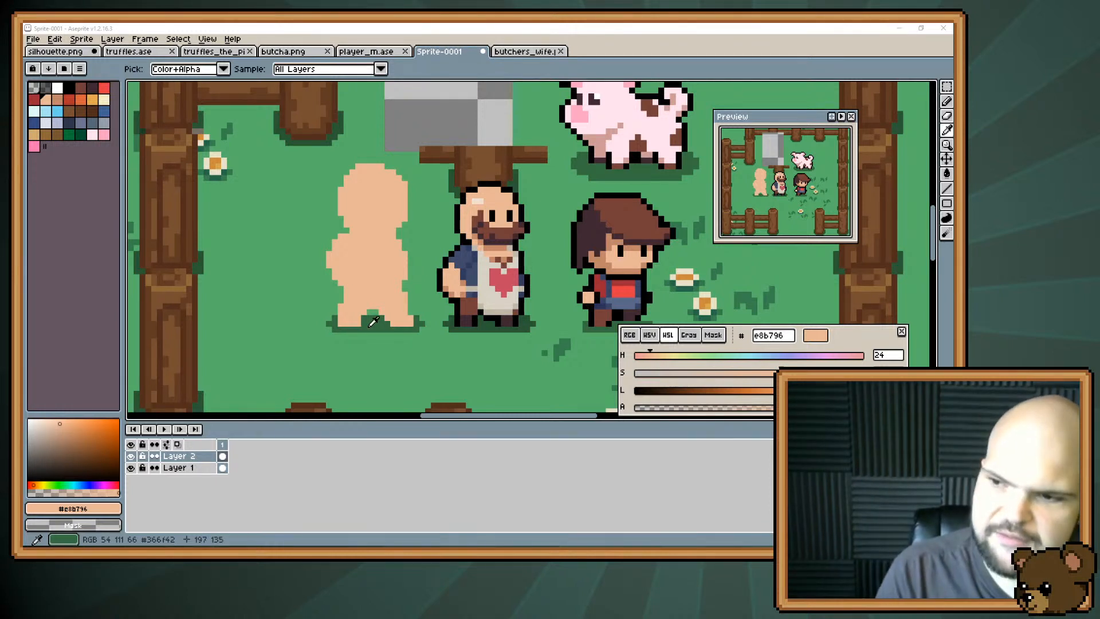
pyautogui.hotkey('alt', 'Tab')
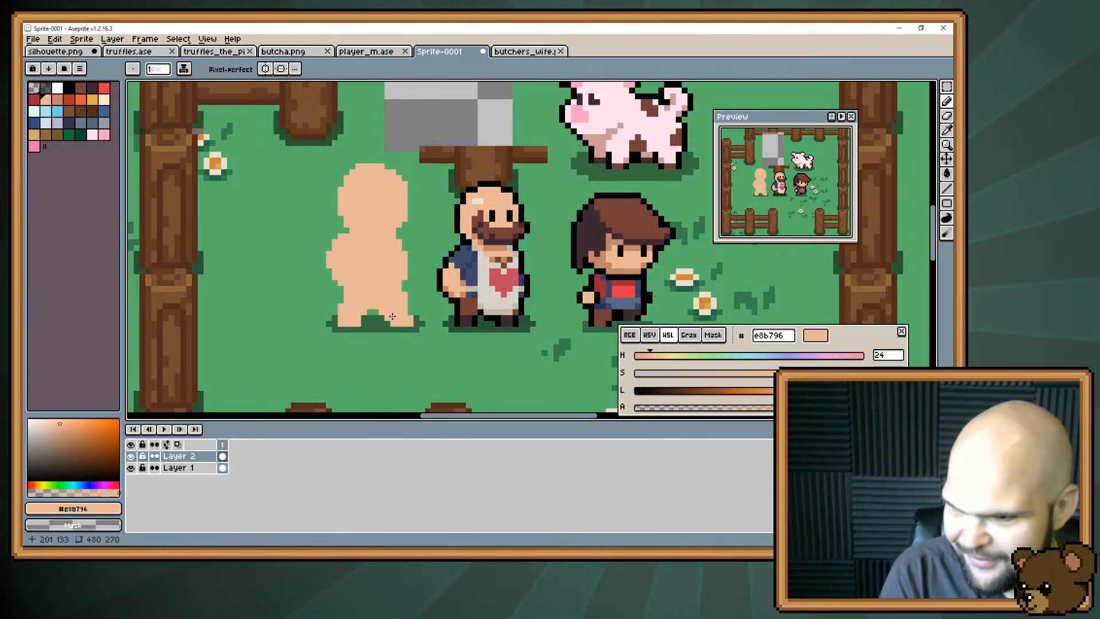
pyautogui.hotkey('alt', 'Tab')
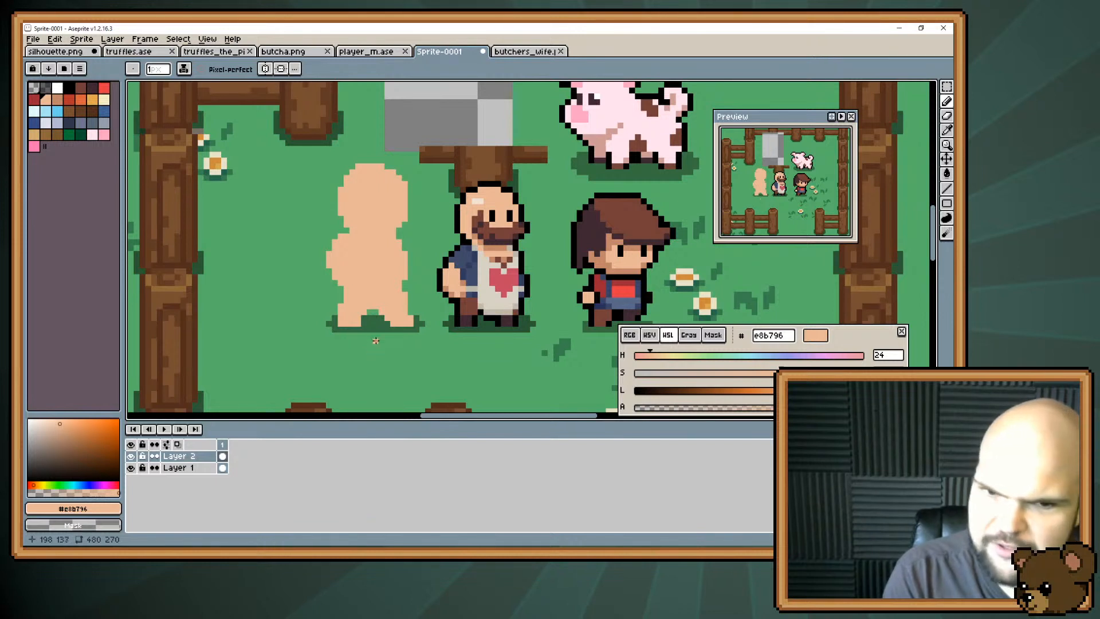
pyautogui.moveTo(380, 308); pyautogui.dragTo(376, 313)
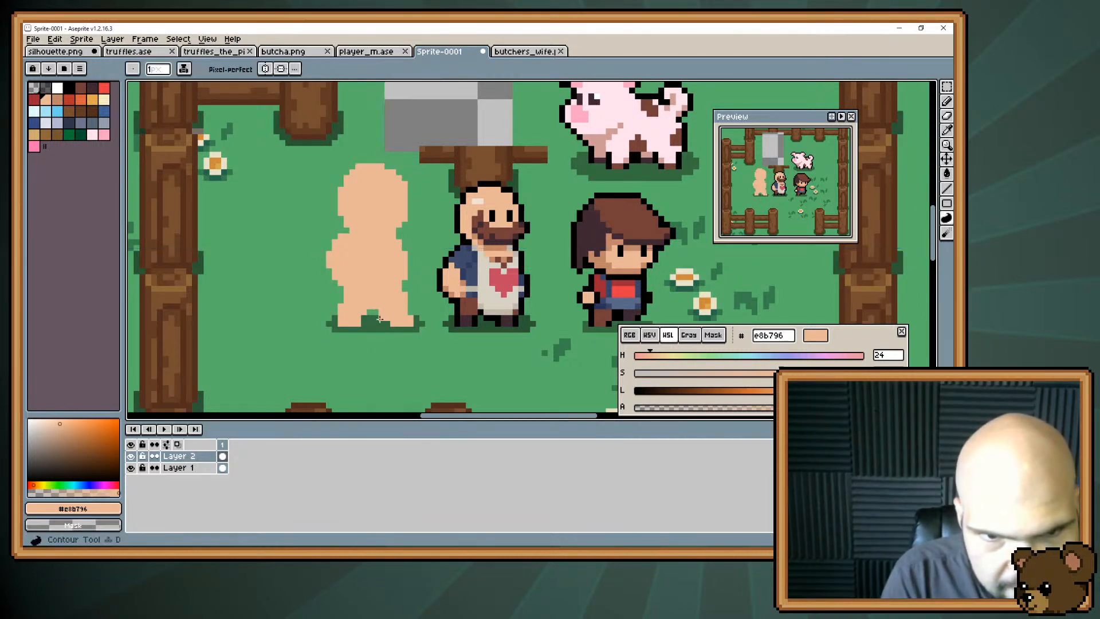
# Select the bearded man's lower face and create a new 10 × 8 px sprite from the selection.
pyautogui.press('e')
pyautogui.press('b')
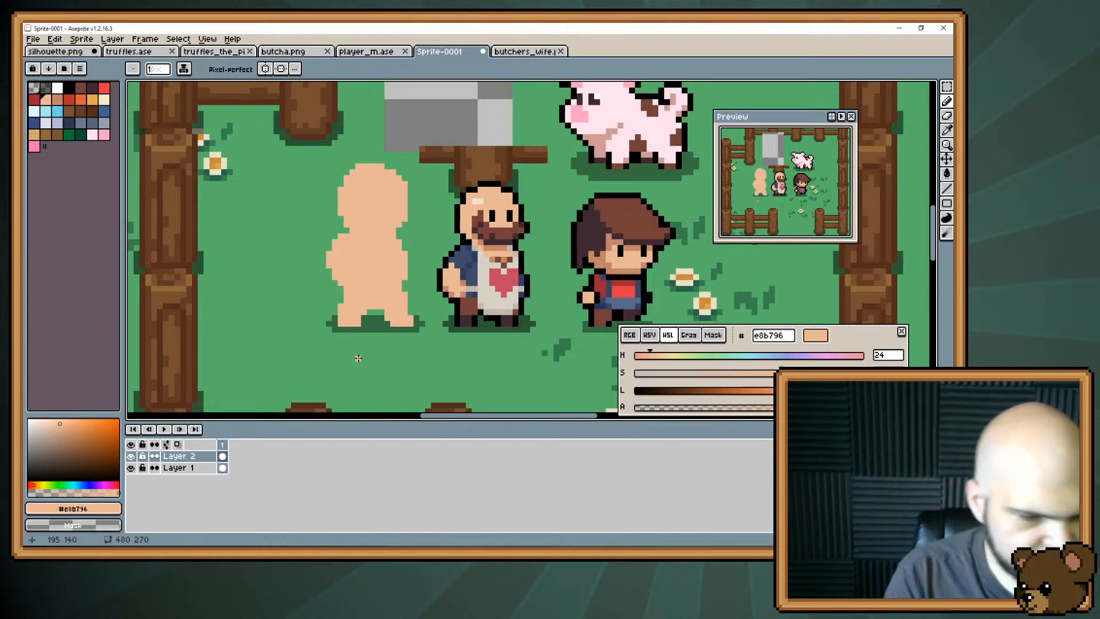
pyautogui.press('m')
pyautogui.moveTo(471, 204); pyautogui.dragTo(532, 253)
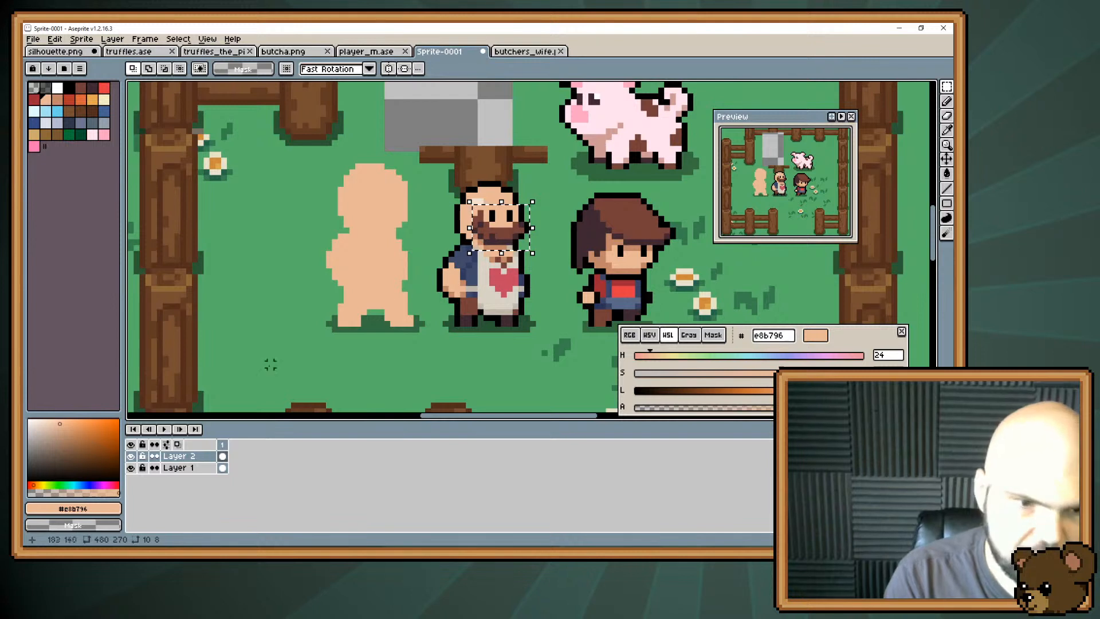
pyautogui.hotkey('ctrl', 'alt', 'n')
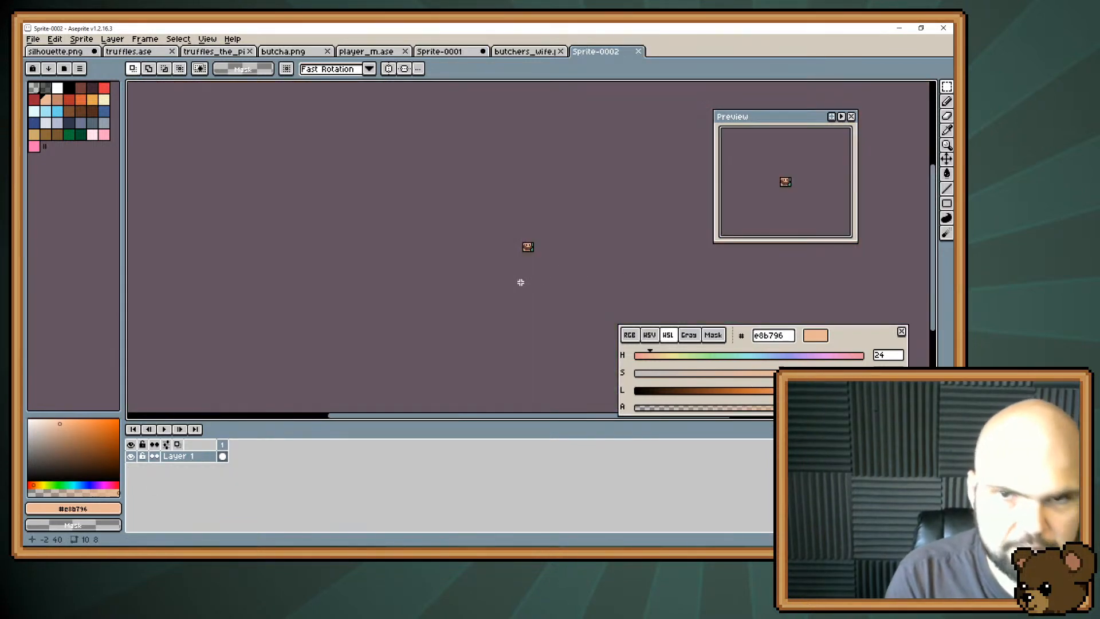
pyautogui.scroll(4, 625, 193)
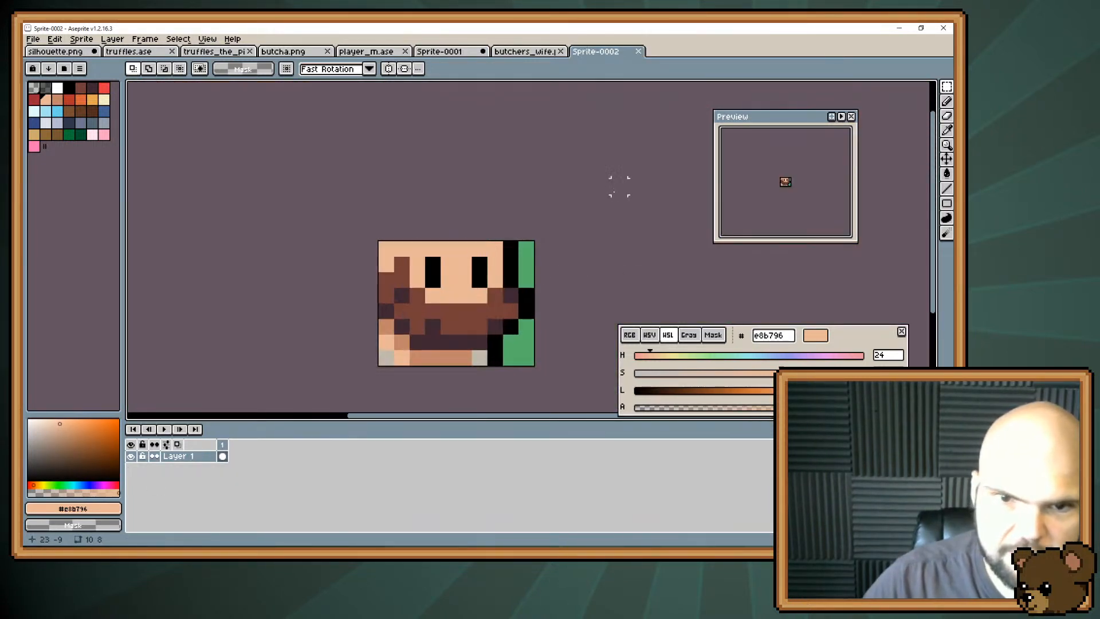
# Fill everything around the beard in the new sprite with transparency, leaving only the beard pixels.
pyautogui.press('b')
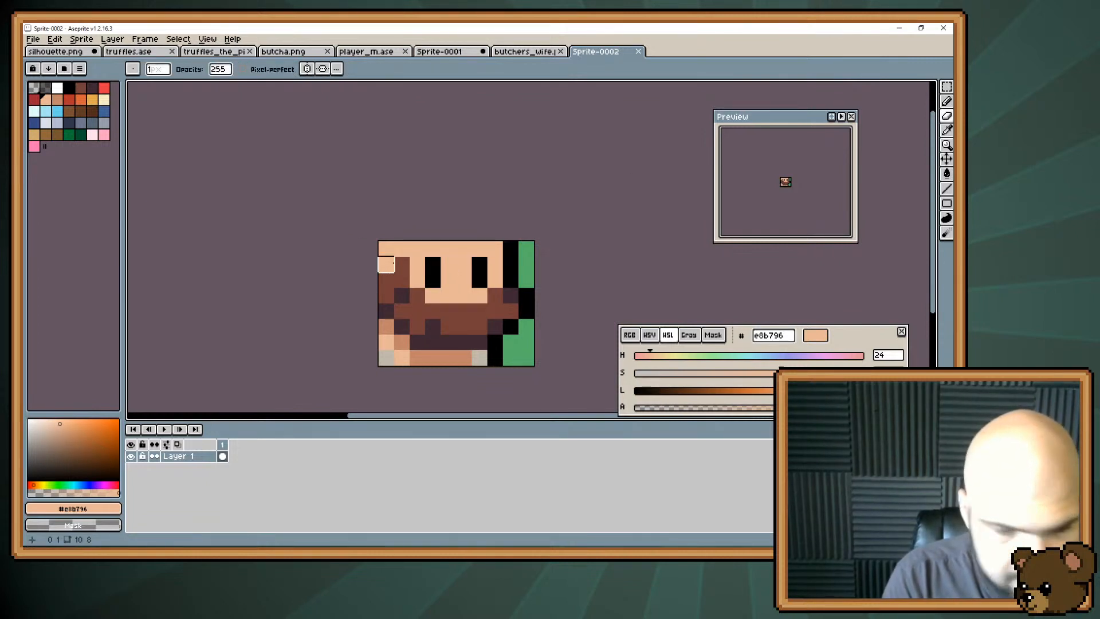
pyautogui.press('g')
pyautogui.keyDown('alt'); pyautogui.click(563, 235); pyautogui.keyUp('alt')
pyautogui.click(463, 259)
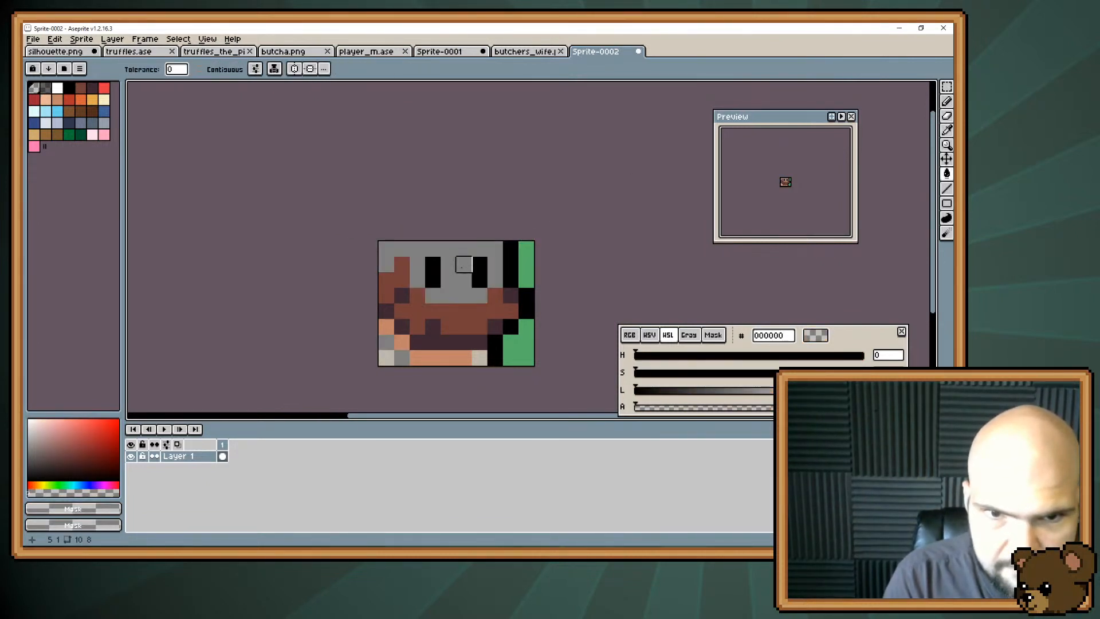
pyautogui.click(479, 272)
pyautogui.click(464, 358)
pyautogui.click(480, 358)
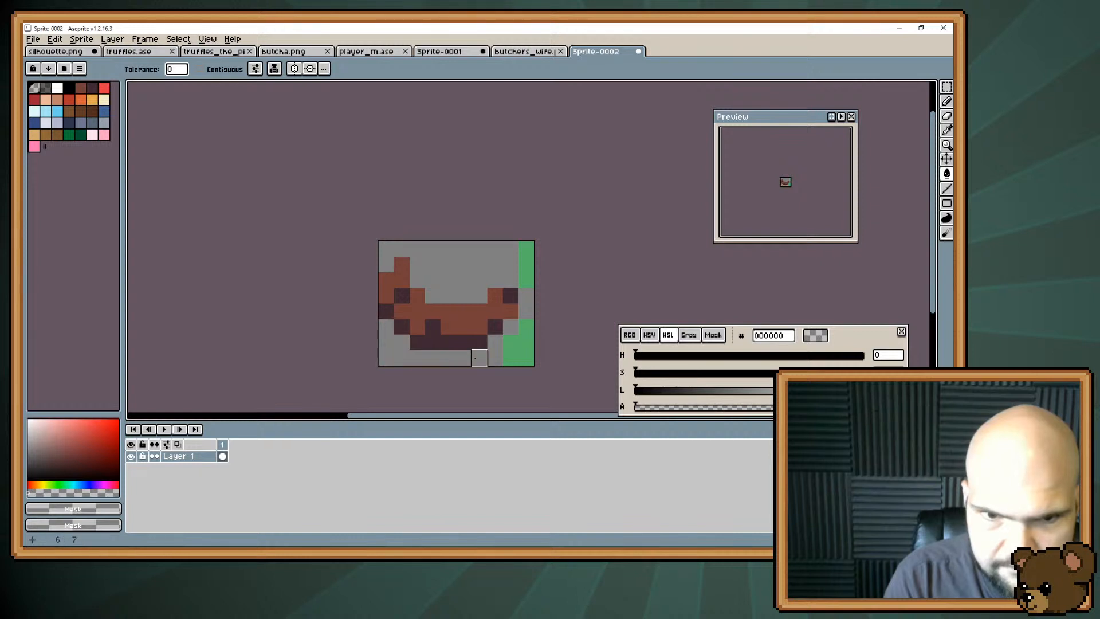
pyautogui.click(511, 343)
# Copy the beard into Sprite-0001, try rotating the pasted piece beside the bearded man, and delete it.
pyautogui.hotkey('ctrl', 'a')
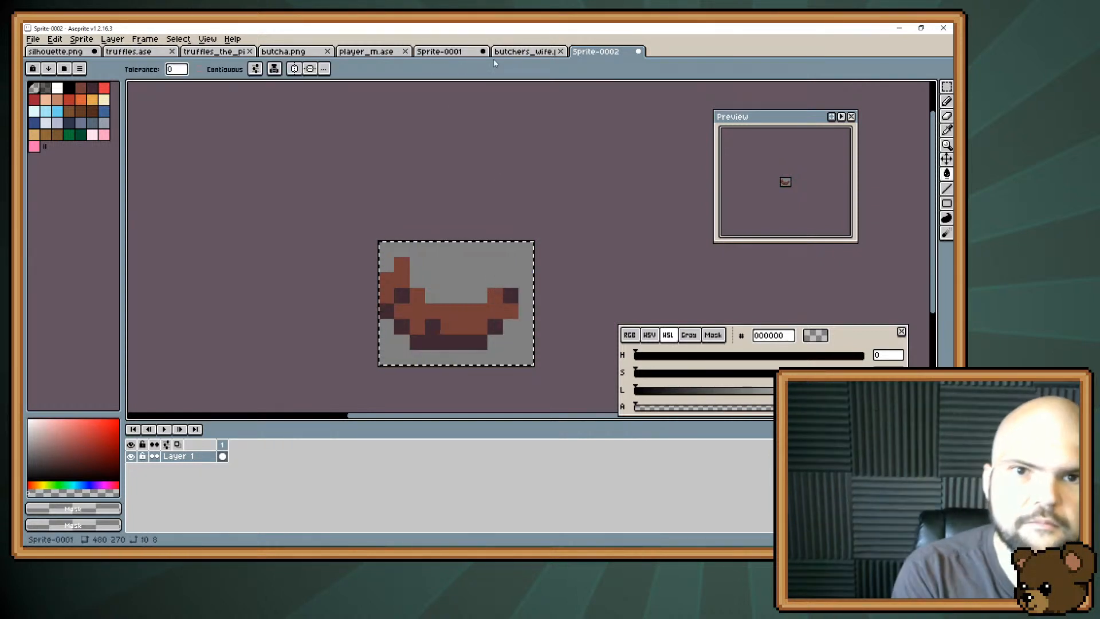
pyautogui.click(502, 53)
pyautogui.click(458, 54)
pyautogui.hotkey('ctrl', 'v')
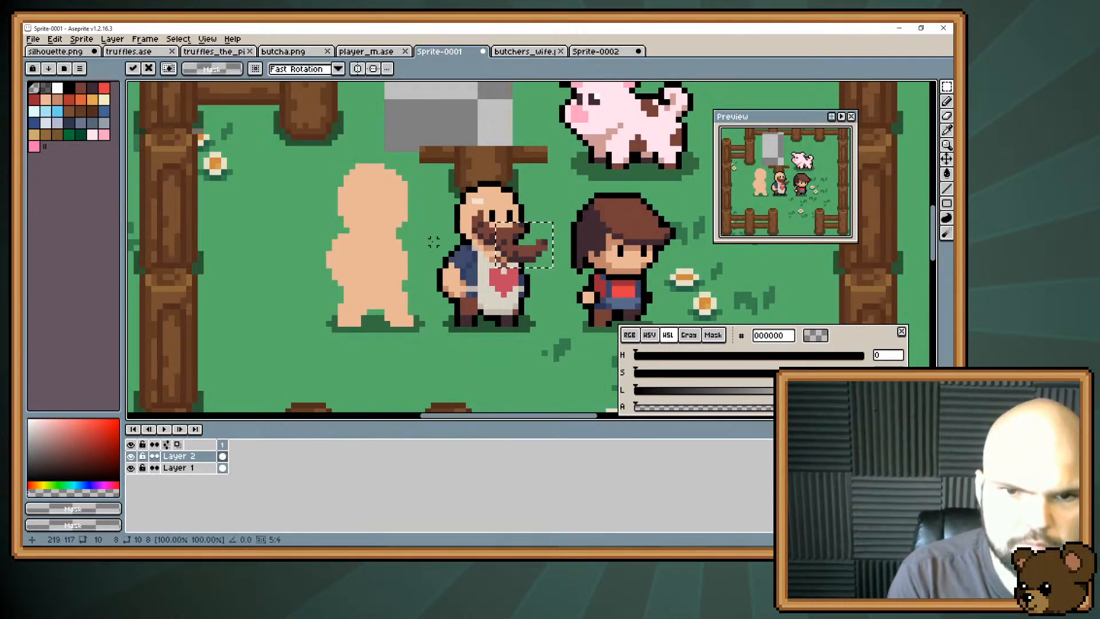
pyautogui.moveTo(561, 212); pyautogui.dragTo(452, 298)
pyautogui.click(456, 293)
pyautogui.hotkey('ctrl', 'v')
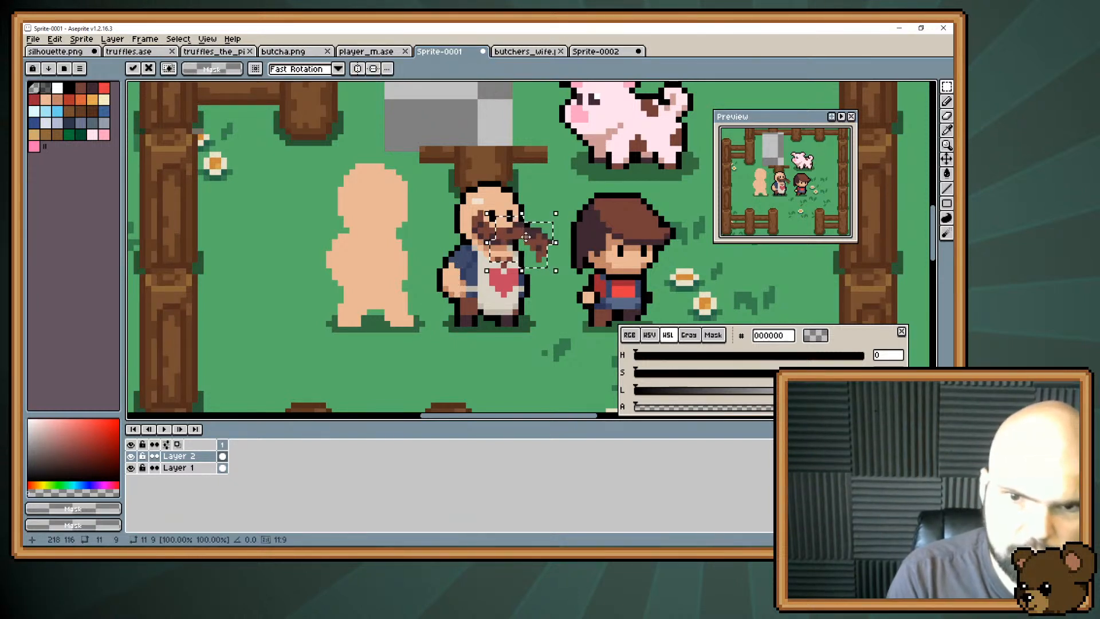
pyautogui.moveTo(516, 225); pyautogui.dragTo(400, 170)
pyautogui.press('Delete')
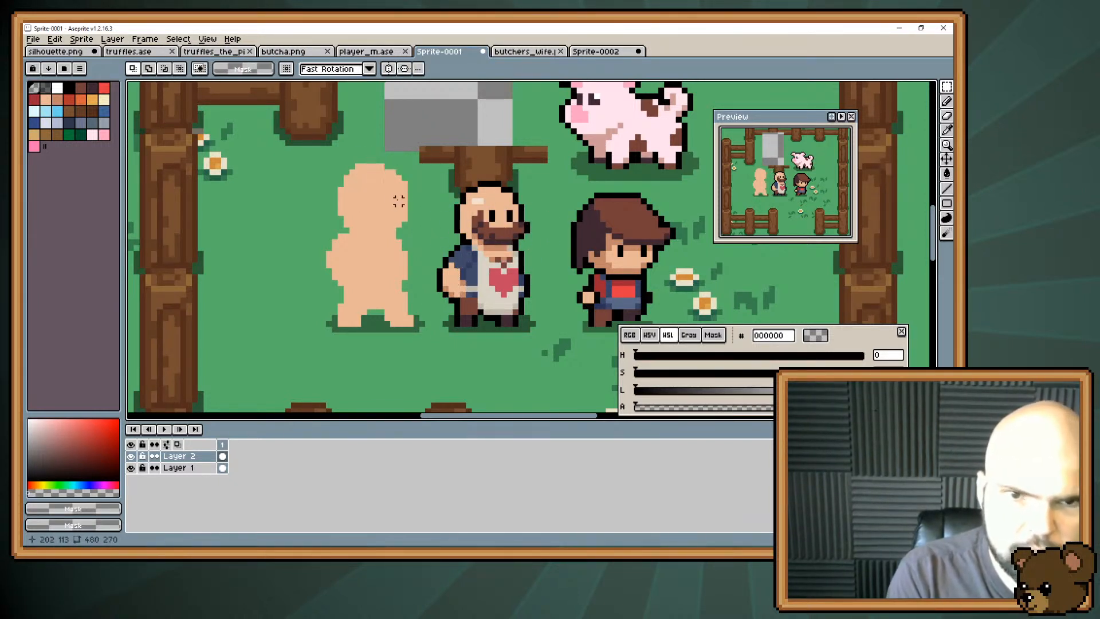
# Copy the beard from Sprite-0002 again, try it rotated upside down as hair on the new character's head, and delete it.
pyautogui.click(600, 52)
pyautogui.hotkey('ctrl', 'c')
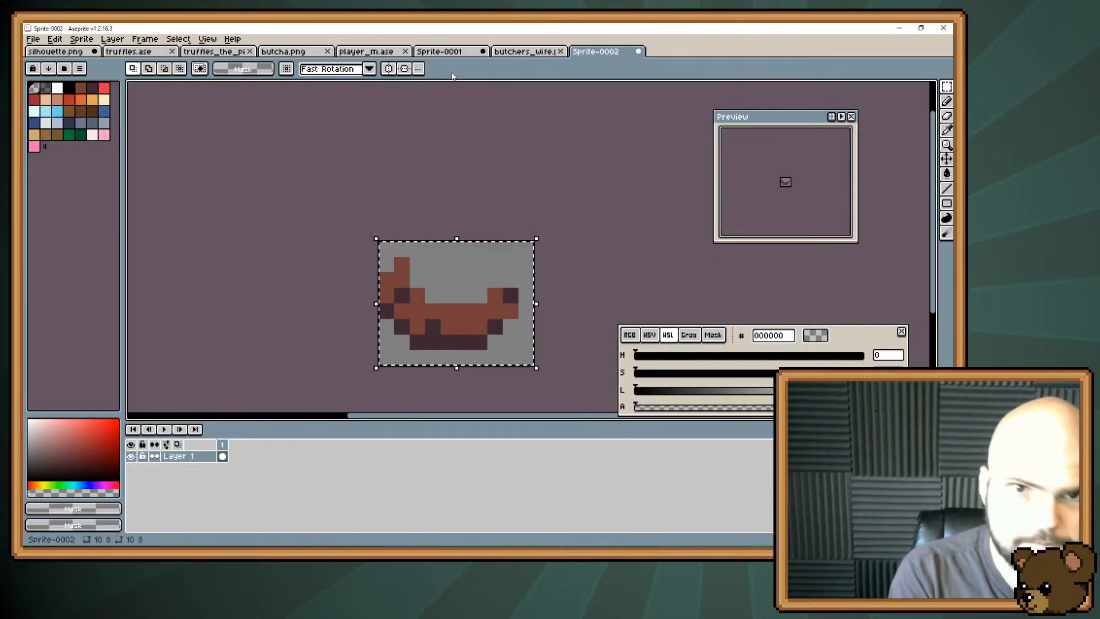
pyautogui.click(450, 52)
pyautogui.hotkey('ctrl', 'v')
pyautogui.moveTo(483, 280); pyautogui.dragTo(484, 108)
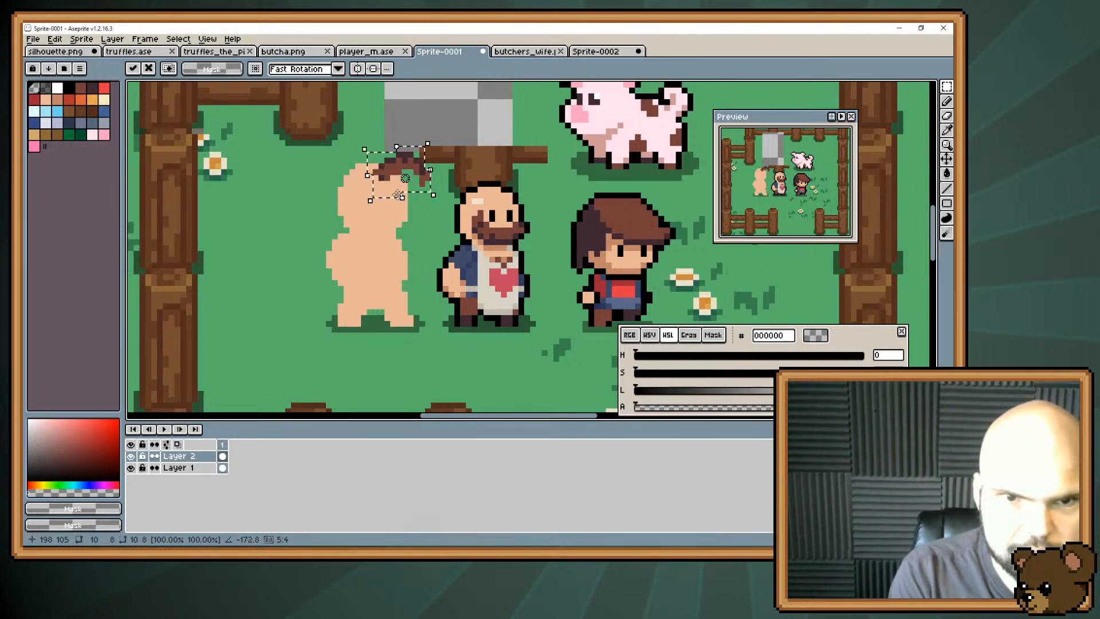
pyautogui.moveTo(401, 179); pyautogui.dragTo(367, 169)
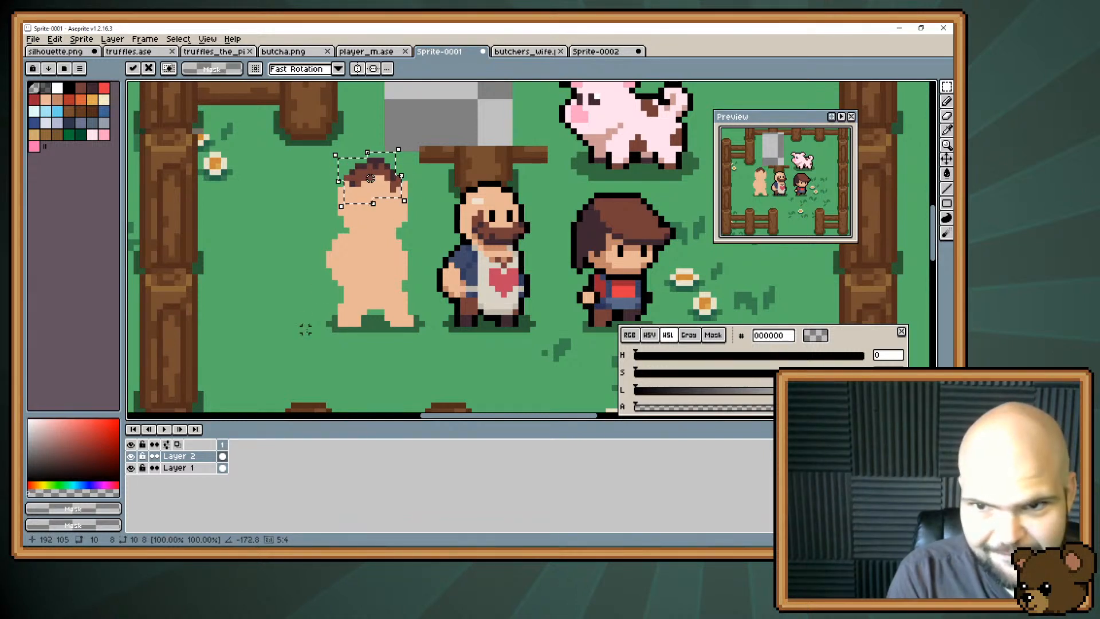
pyautogui.press('Delete')
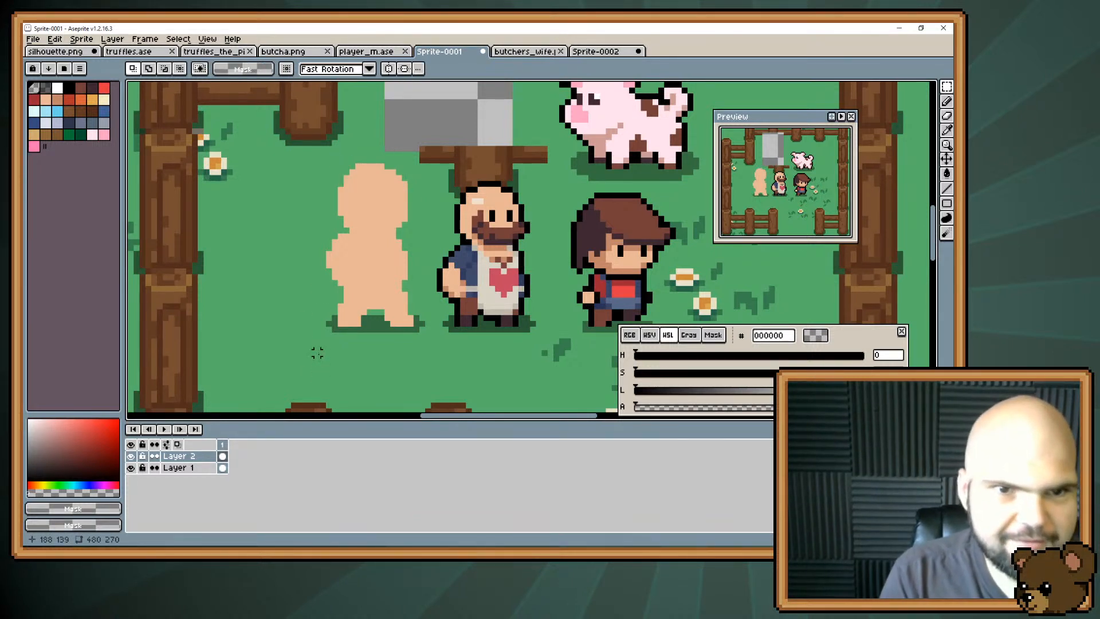
# Paint hair over the top of the new character's head with a strand down the back in #e3a84f.
pyautogui.press('b')
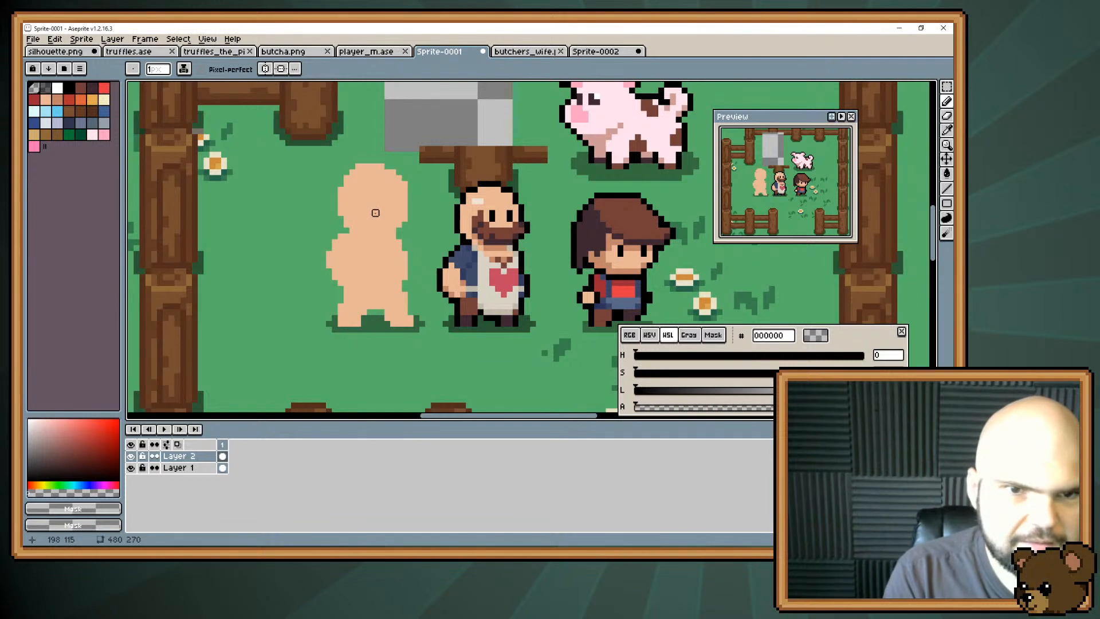
pyautogui.click(94, 100)
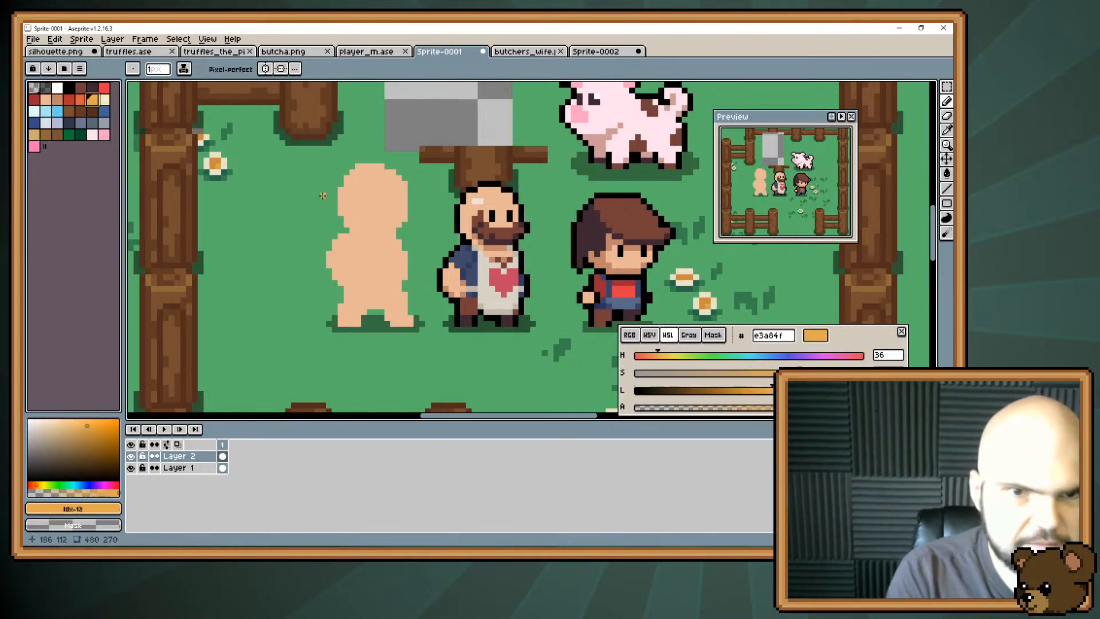
pyautogui.moveTo(352, 177)
pyautogui.mouseDown()
pyautogui.moveTo(376, 182)
pyautogui.moveTo(353, 178)
pyautogui.moveTo(367, 195)
pyautogui.moveTo(393, 188)
pyautogui.moveTo(380, 175)
pyautogui.moveTo(386, 185)
pyautogui.moveTo(397, 180)
pyautogui.moveTo(372, 166)
pyautogui.moveTo(396, 170)
pyautogui.moveTo(365, 162)
pyautogui.mouseUp()
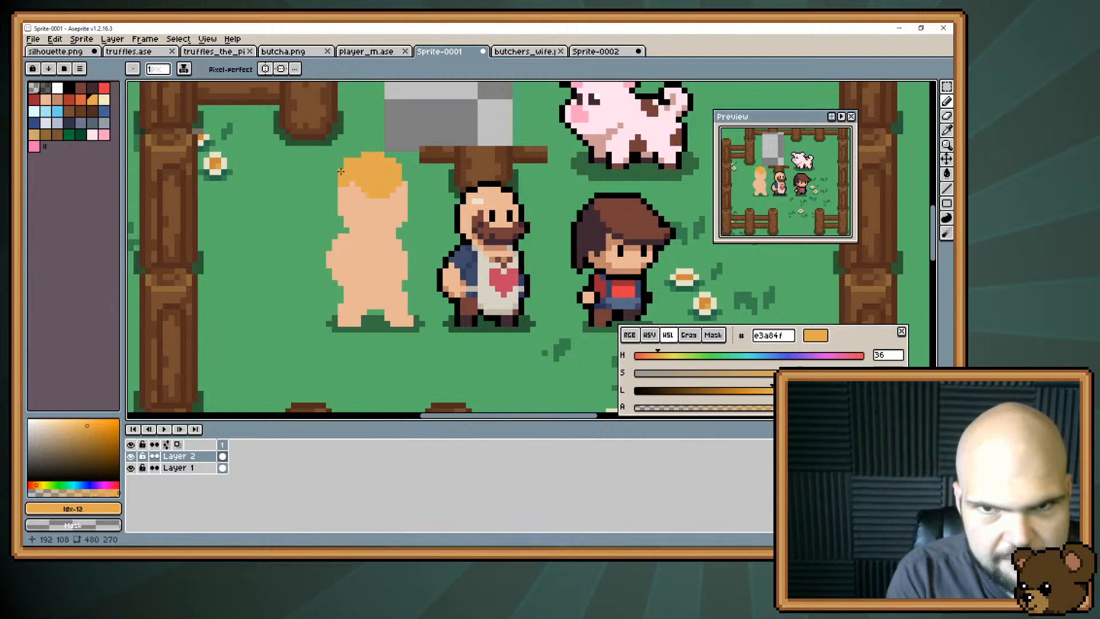
pyautogui.moveTo(337, 182)
pyautogui.mouseDown()
pyautogui.moveTo(325, 213)
pyautogui.moveTo(329, 236)
pyautogui.moveTo(336, 194)
pyautogui.moveTo(334, 236)
pyautogui.mouseUp()
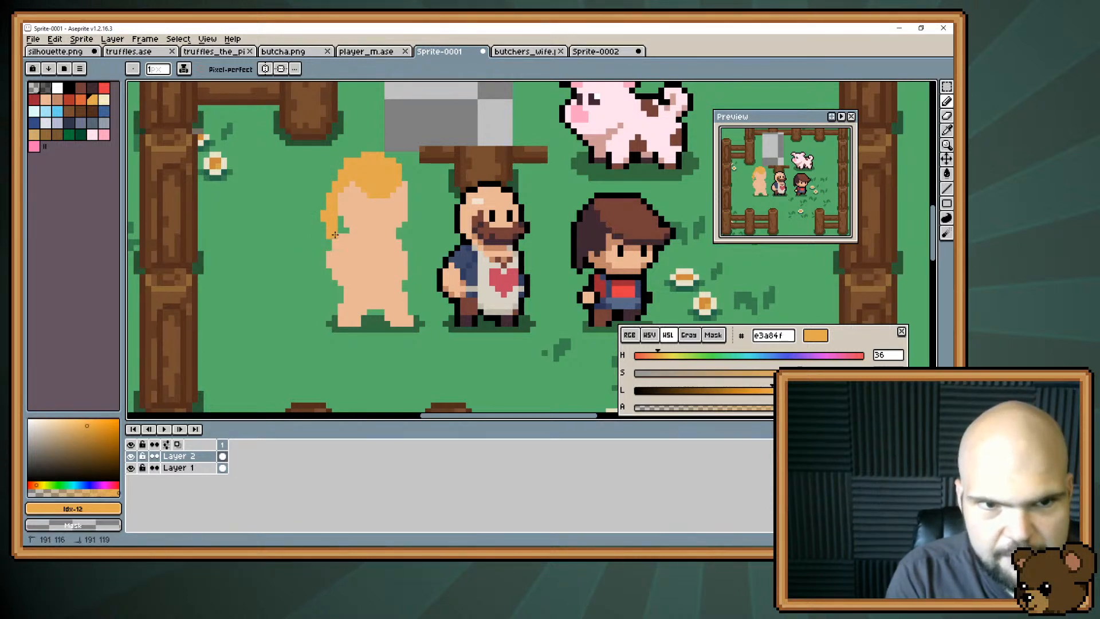
# Sample the hair colour, adjust it to the paler blonde #e1cc94 with hue 44, and fill the hair with it.
pyautogui.keyDown('alt'); pyautogui.click(384, 173); pyautogui.keyUp('alt')
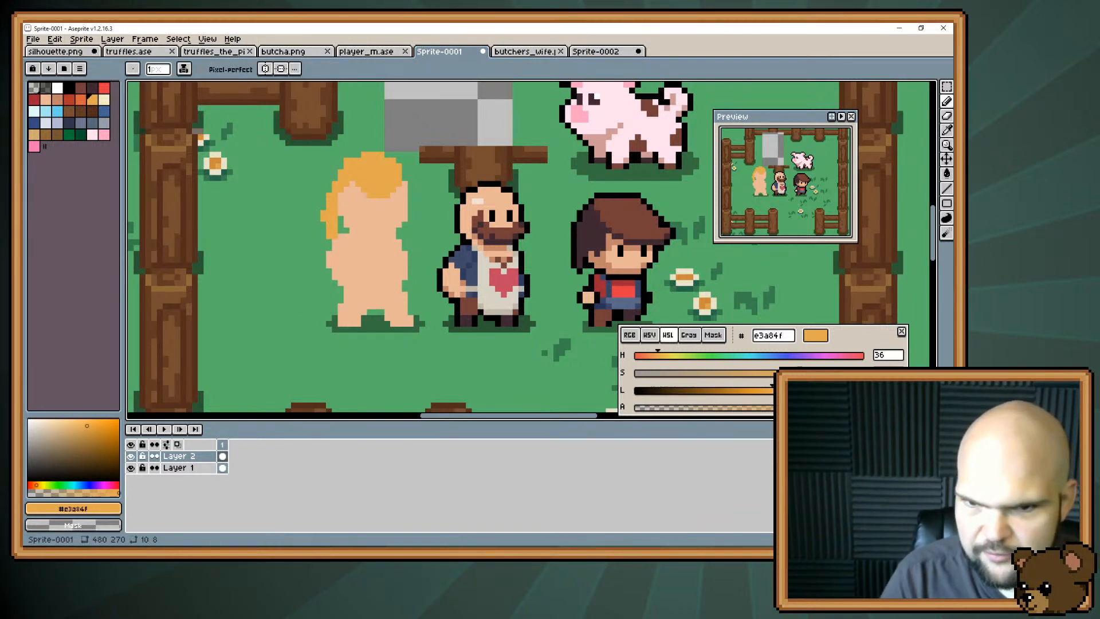
pyautogui.click(77, 424)
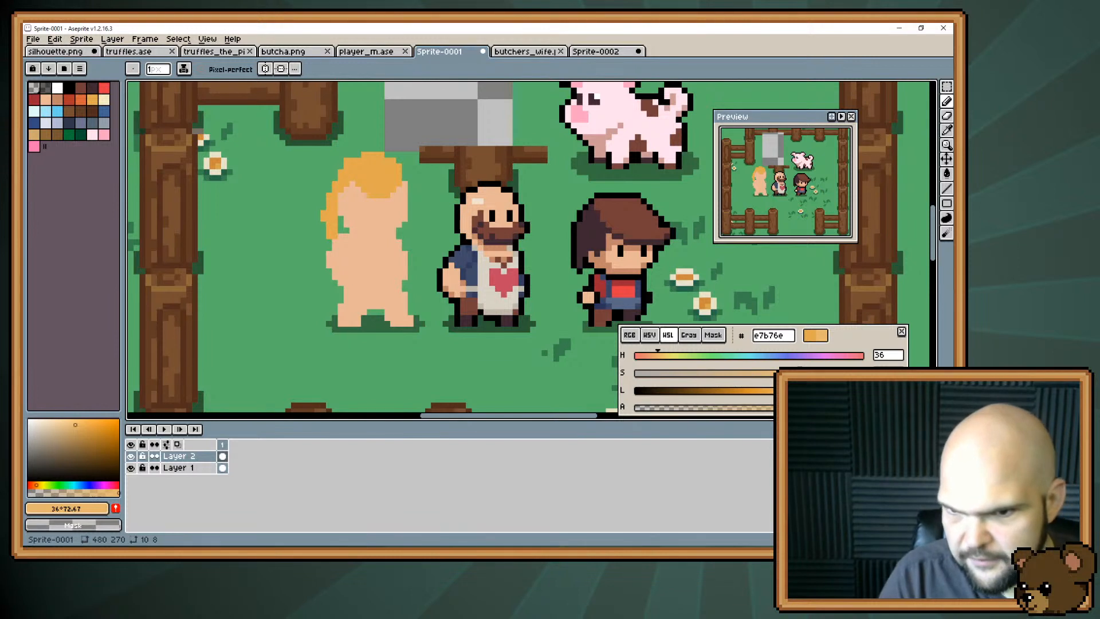
pyautogui.moveTo(790, 391); pyautogui.dragTo(767, 373)
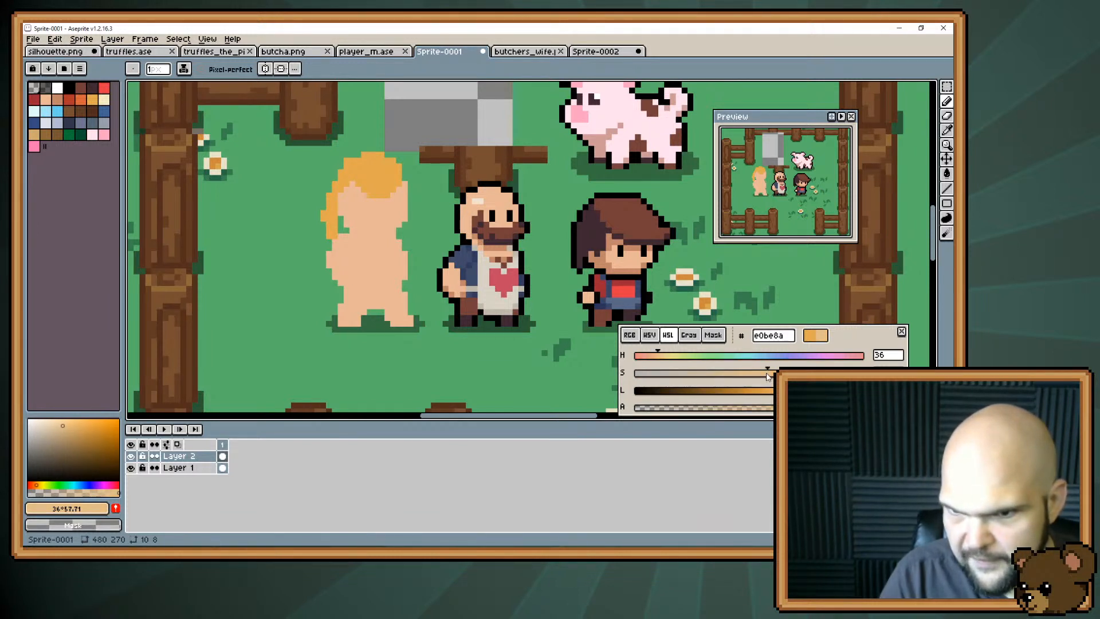
pyautogui.click(663, 358)
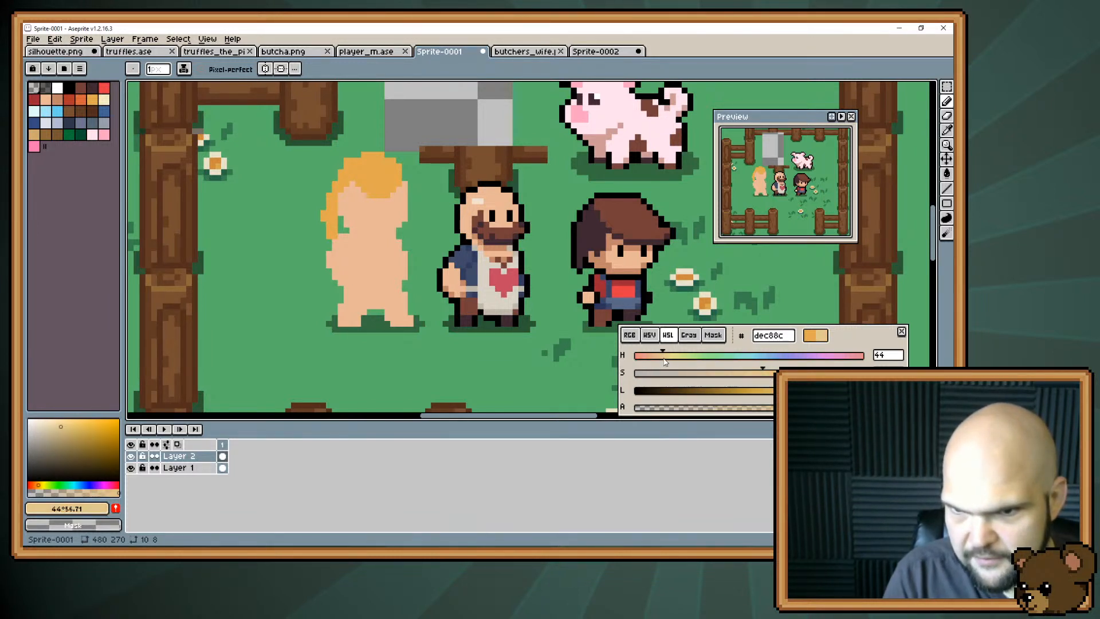
pyautogui.moveTo(798, 391); pyautogui.dragTo(802, 391)
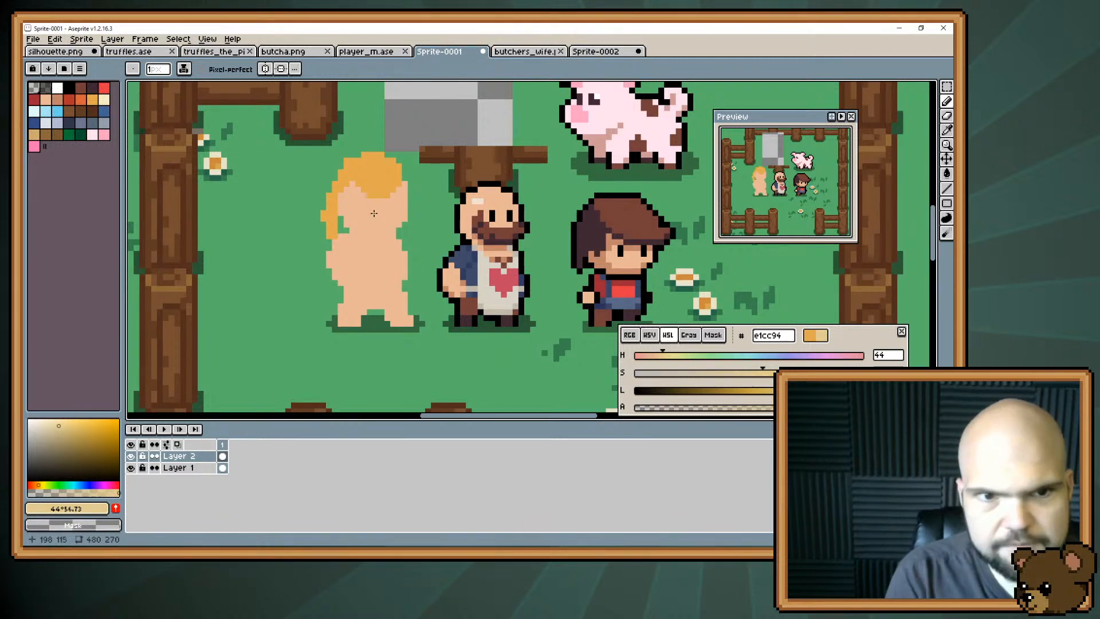
pyautogui.press('g')
pyautogui.click(379, 193)
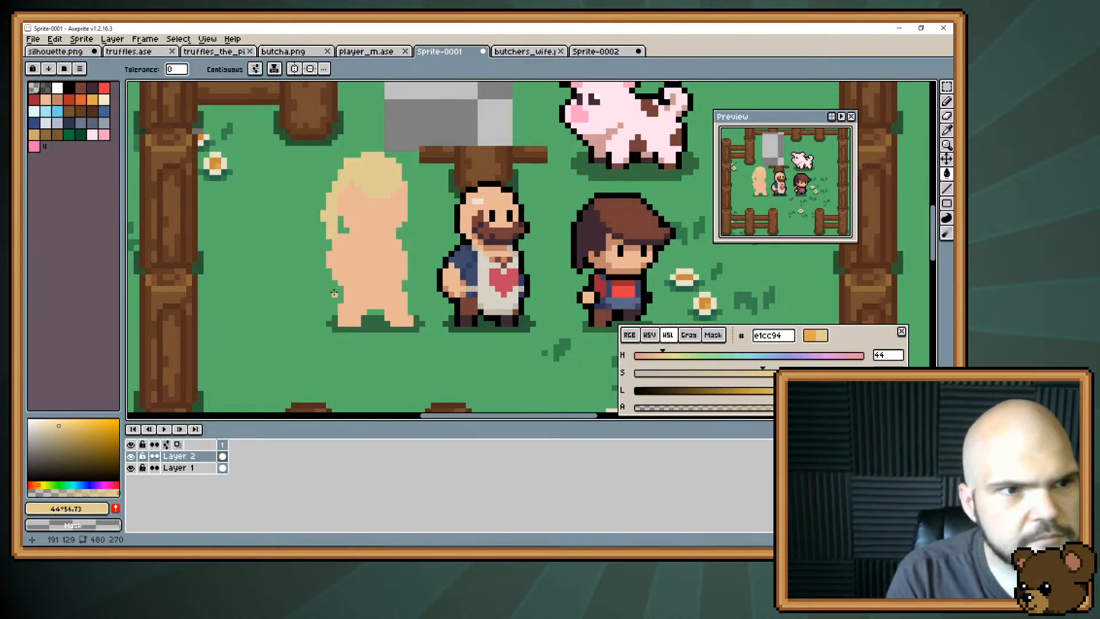
# Trim the hair strand behind the new character's head with the Eraser and return to the Pencil tool.
pyautogui.press('b')
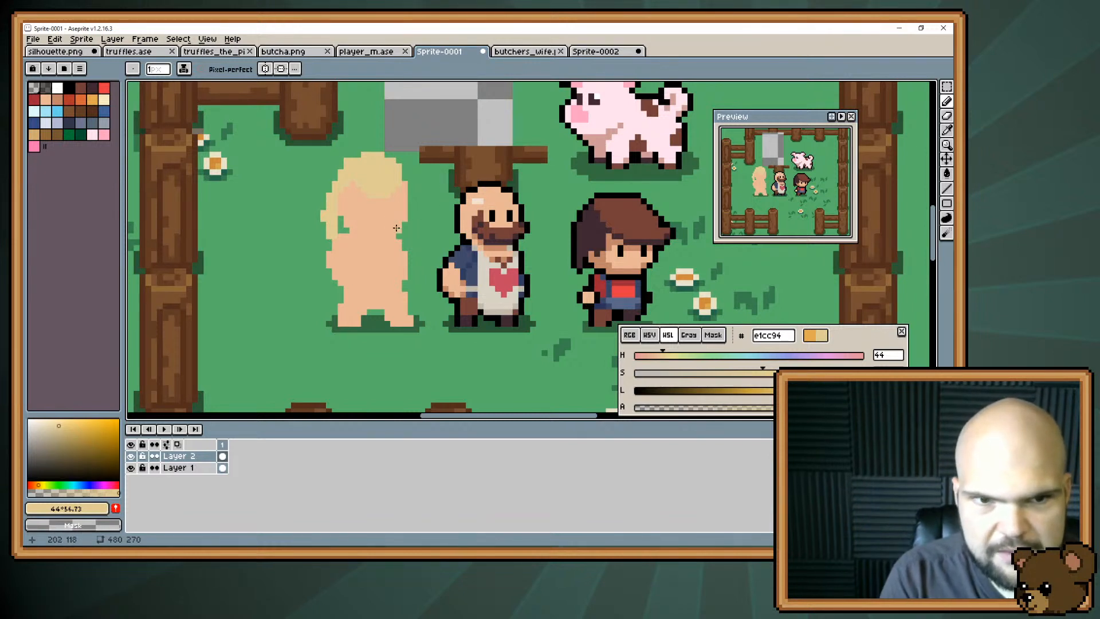
pyautogui.press('e')
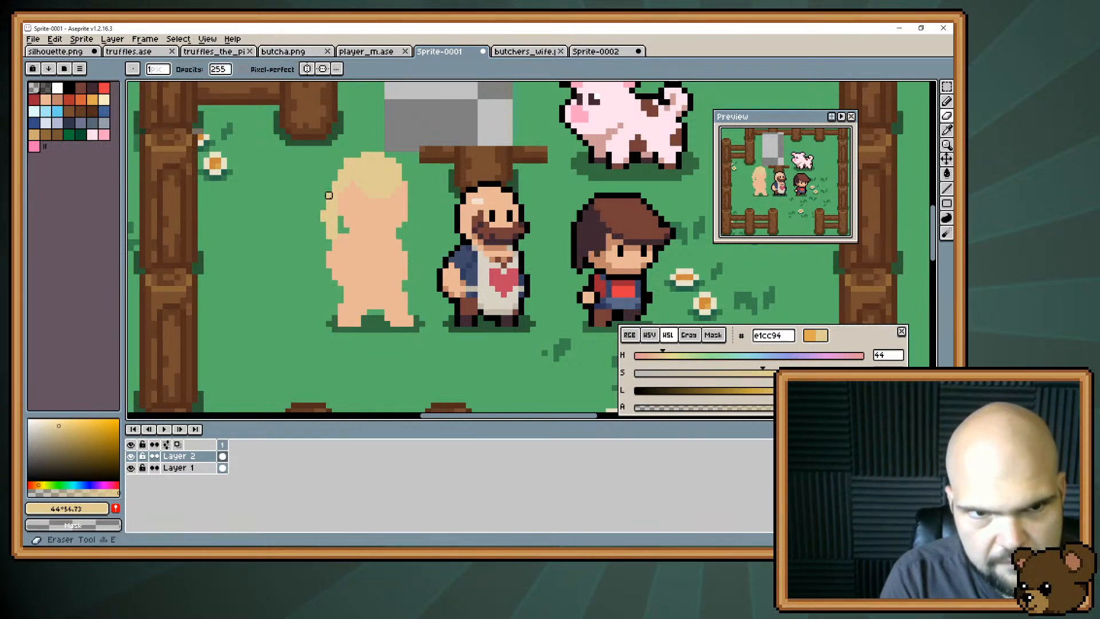
pyautogui.moveTo(329, 189)
pyautogui.mouseDown()
pyautogui.moveTo(335, 231)
pyautogui.moveTo(323, 236)
pyautogui.moveTo(334, 236)
pyautogui.moveTo(324, 213)
pyautogui.moveTo(334, 201)
pyautogui.moveTo(344, 234)
pyautogui.mouseUp()
pyautogui.press('b')
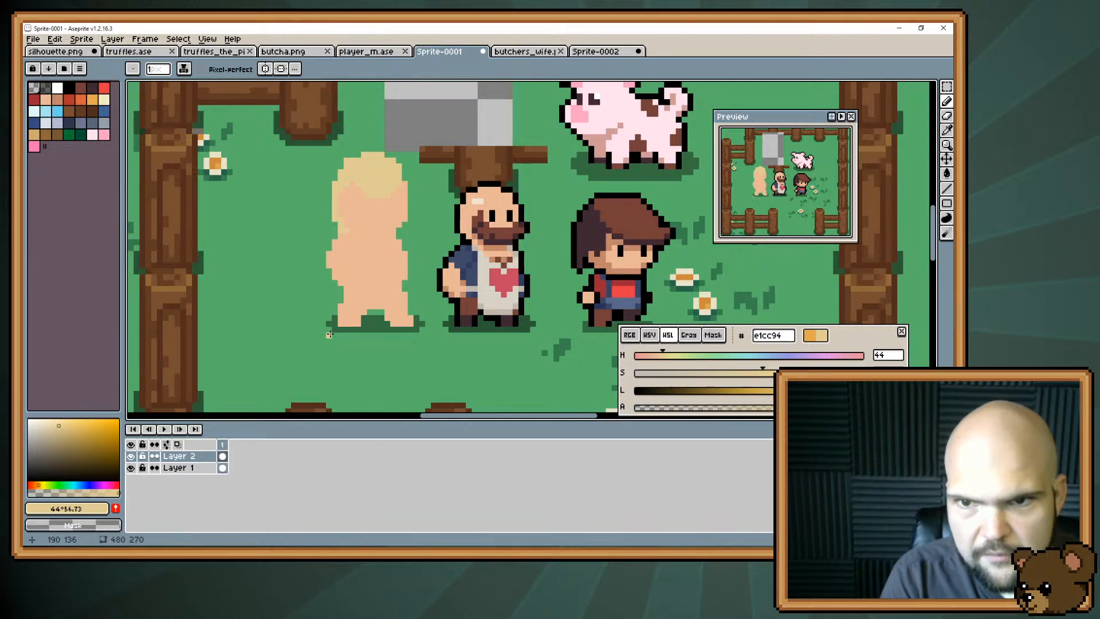
# Reshape the hairline over the forehead with single pixels in skin tone #e8b796 and blonde #e1cc94.
pyautogui.keyDown('alt'); pyautogui.click(357, 190); pyautogui.keyUp('alt')
pyautogui.click(361, 191)
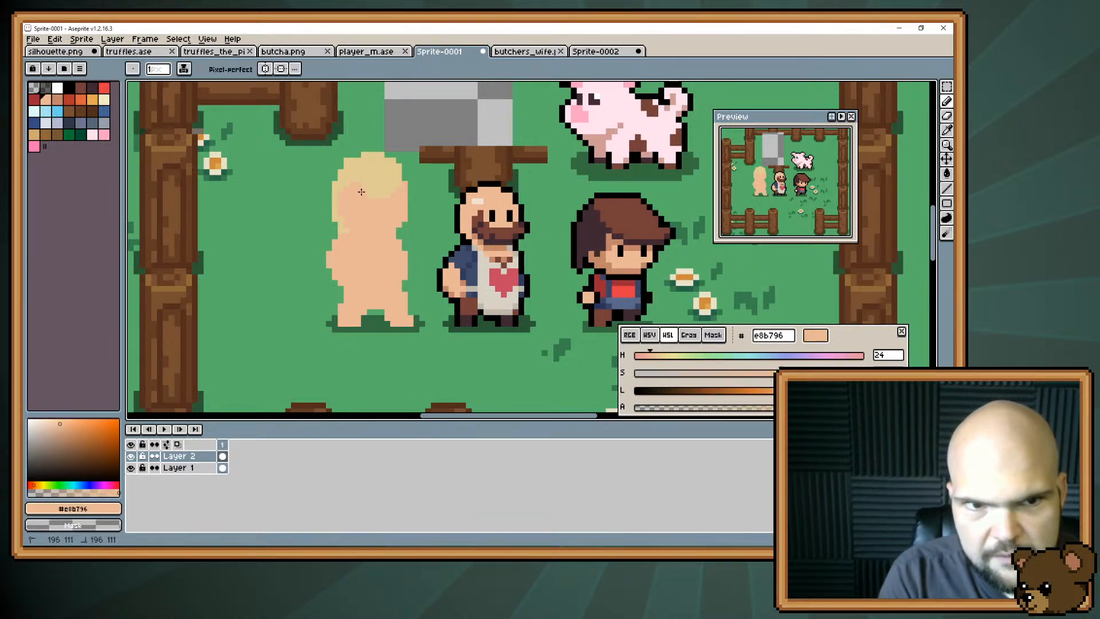
pyautogui.moveTo(361, 191); pyautogui.dragTo(365, 191)
pyautogui.click(400, 184)
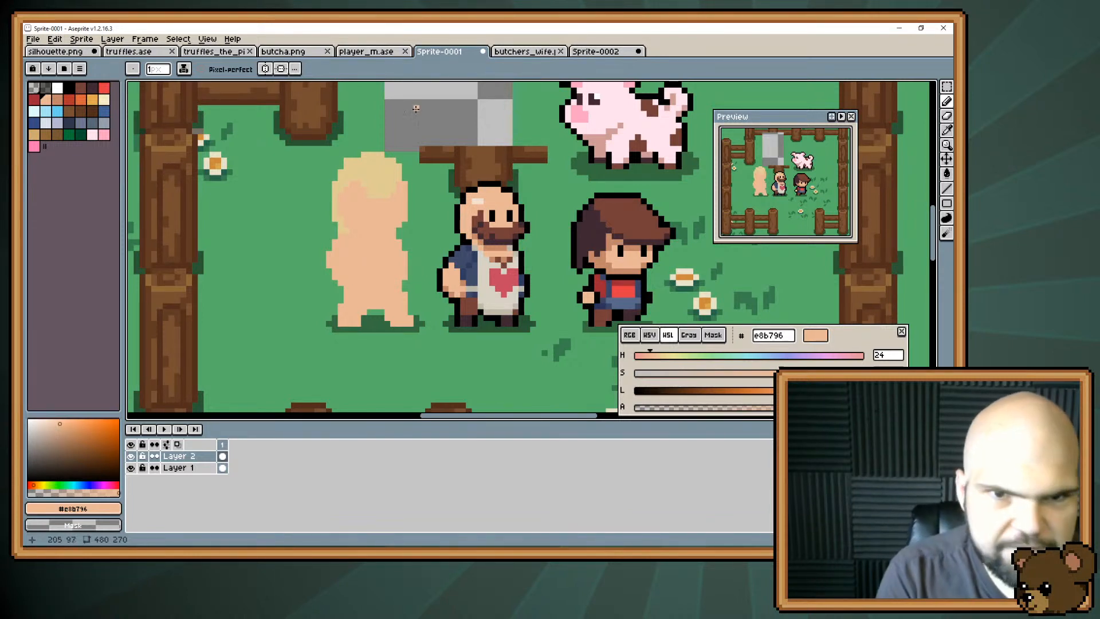
pyautogui.keyDown('alt'); pyautogui.click(381, 201); pyautogui.keyUp('alt')
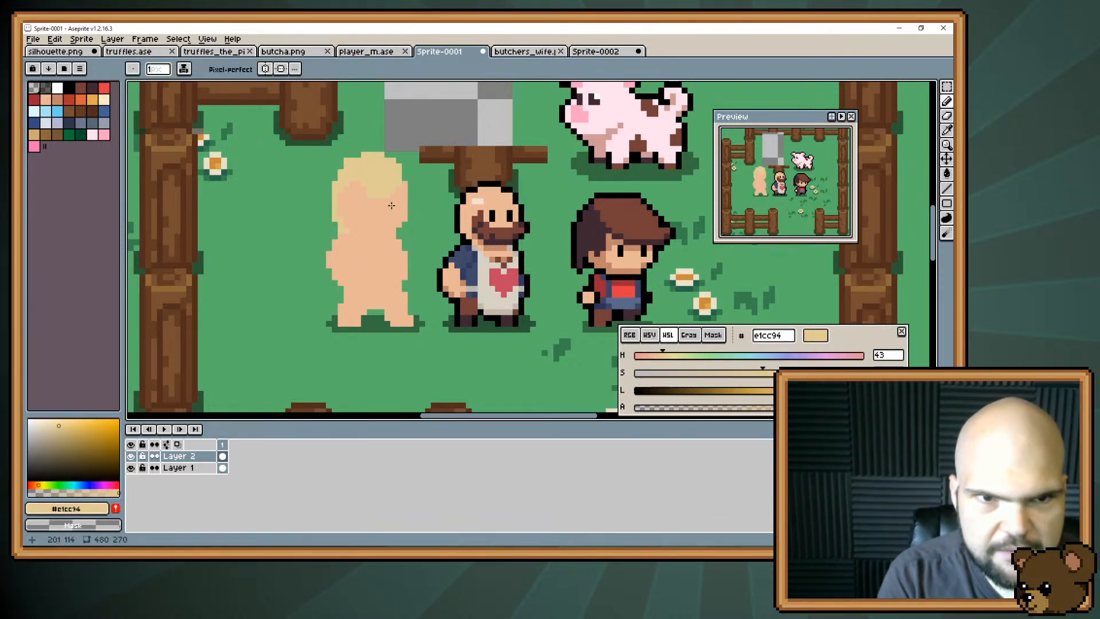
pyautogui.keyDown('alt'); pyautogui.click(369, 216); pyautogui.keyUp('alt')
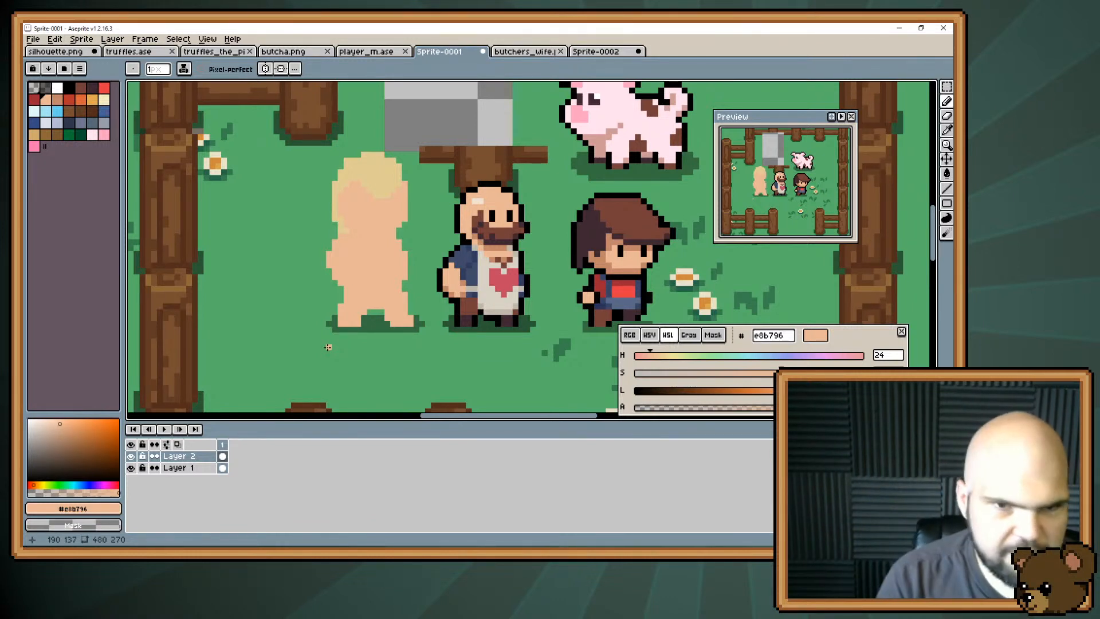
# Sample the blonde #e1cc94 and extend the hair over the upper front edge of the head.
pyautogui.keyDown('alt'); pyautogui.click(352, 177); pyautogui.keyUp('alt')
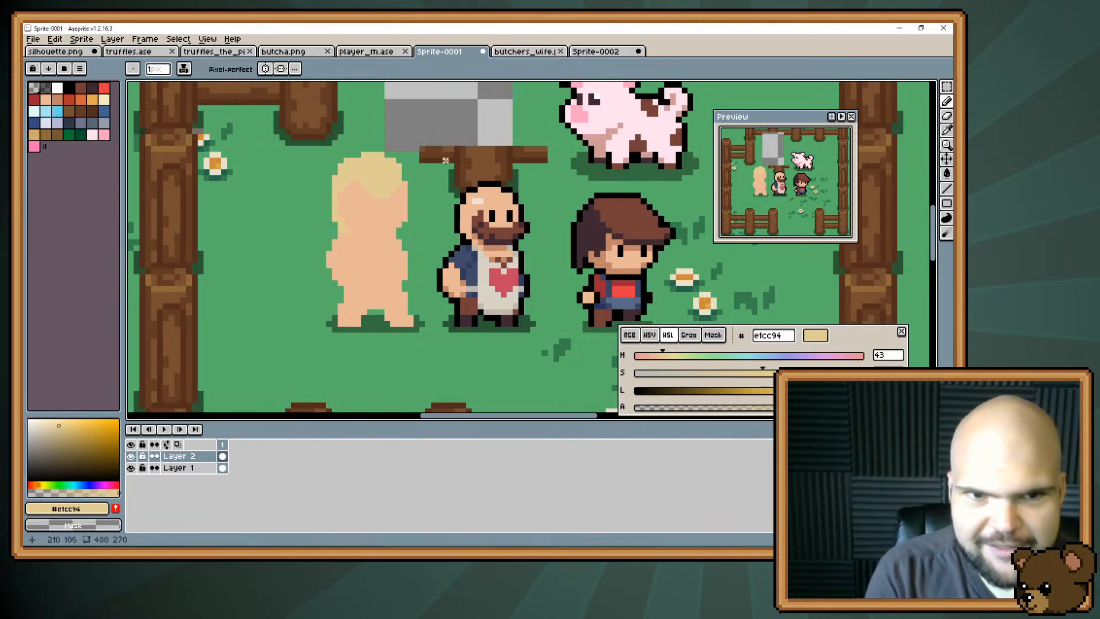
pyautogui.press('i')
pyautogui.press('b')
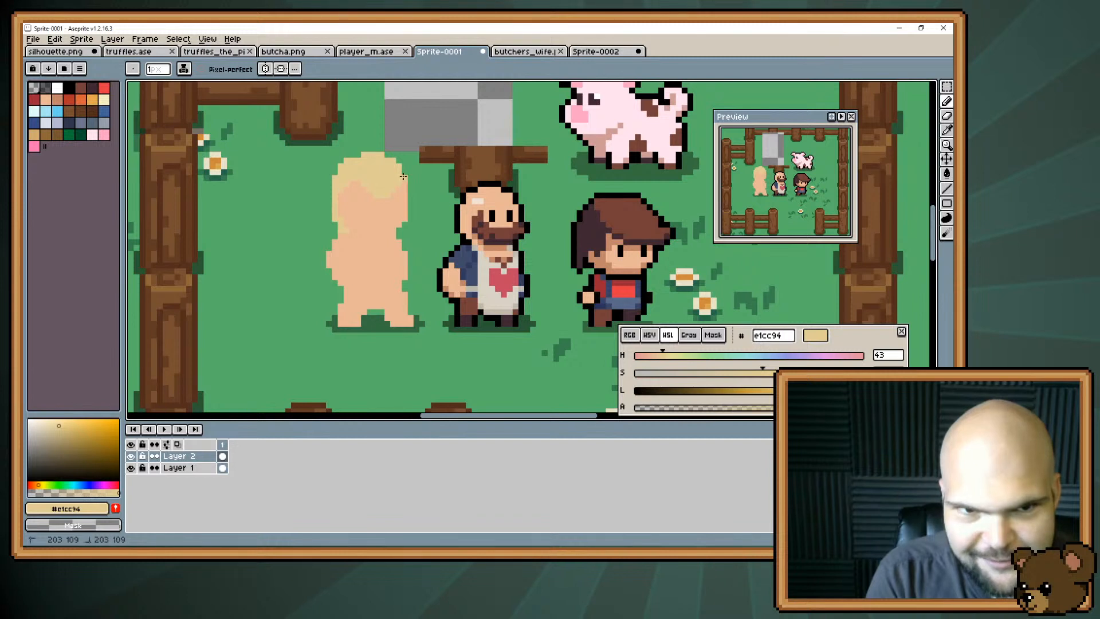
pyautogui.click(398, 163)
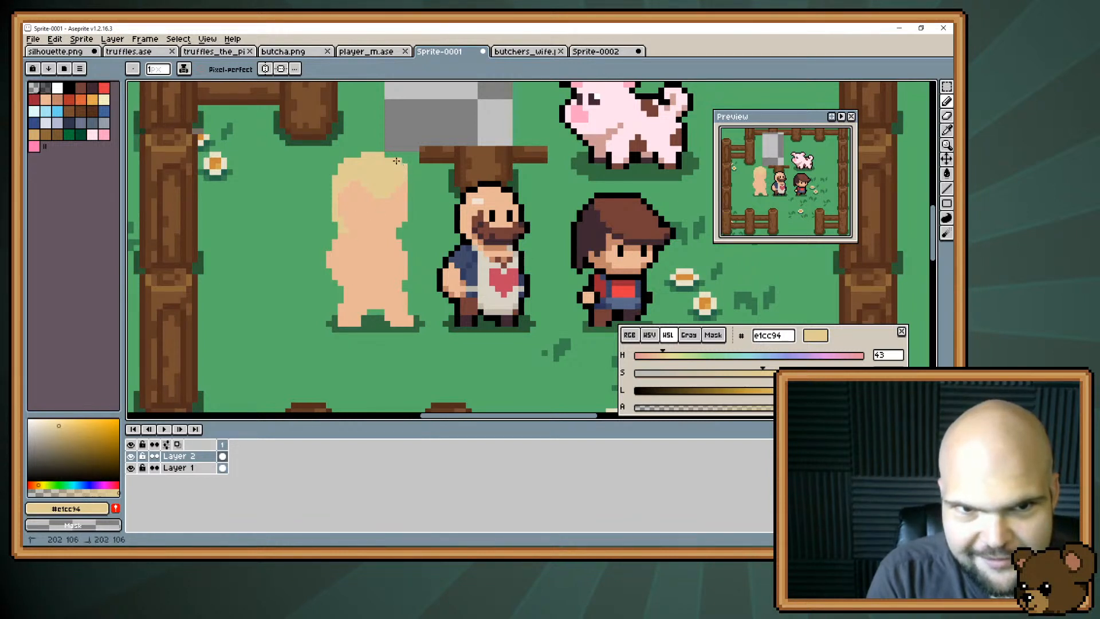
pyautogui.click(388, 155)
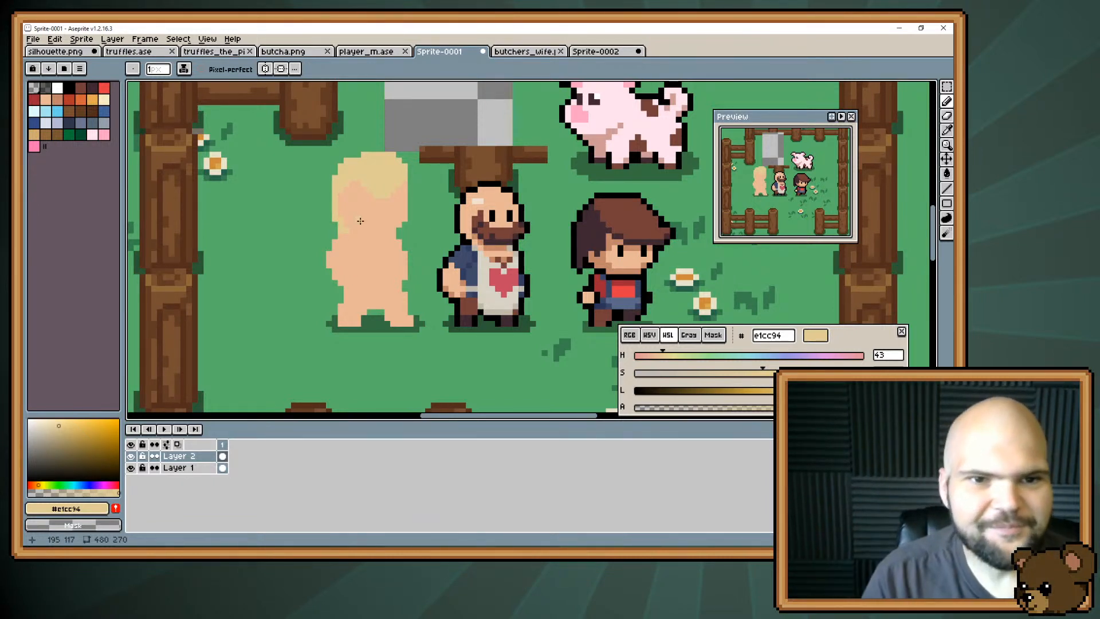
pyautogui.press('e')
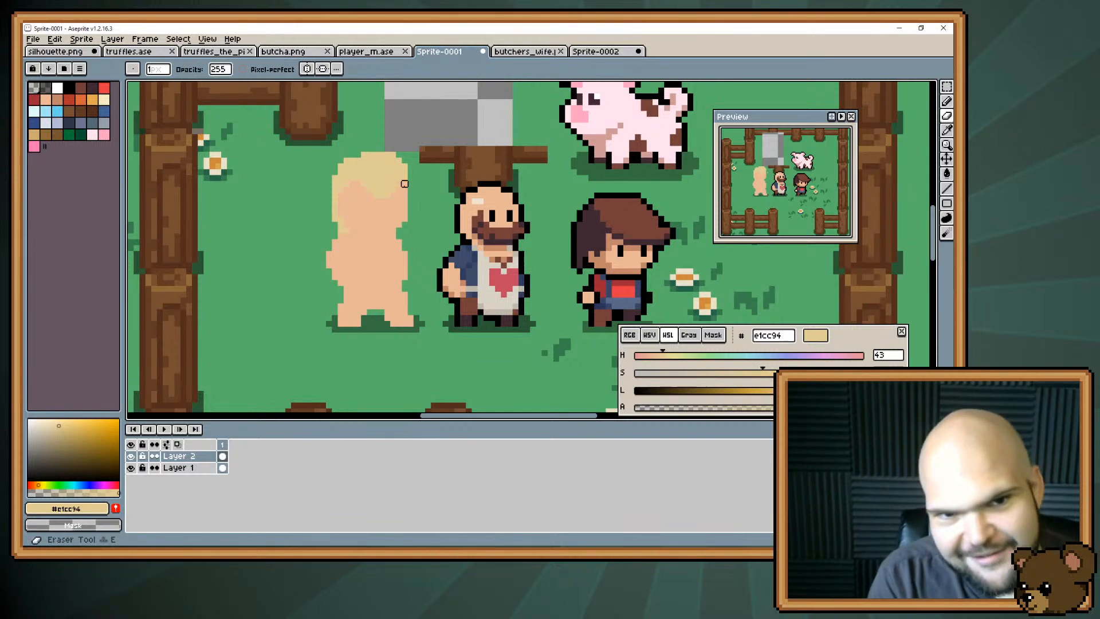
pyautogui.hotkey('ctrl', 'z')
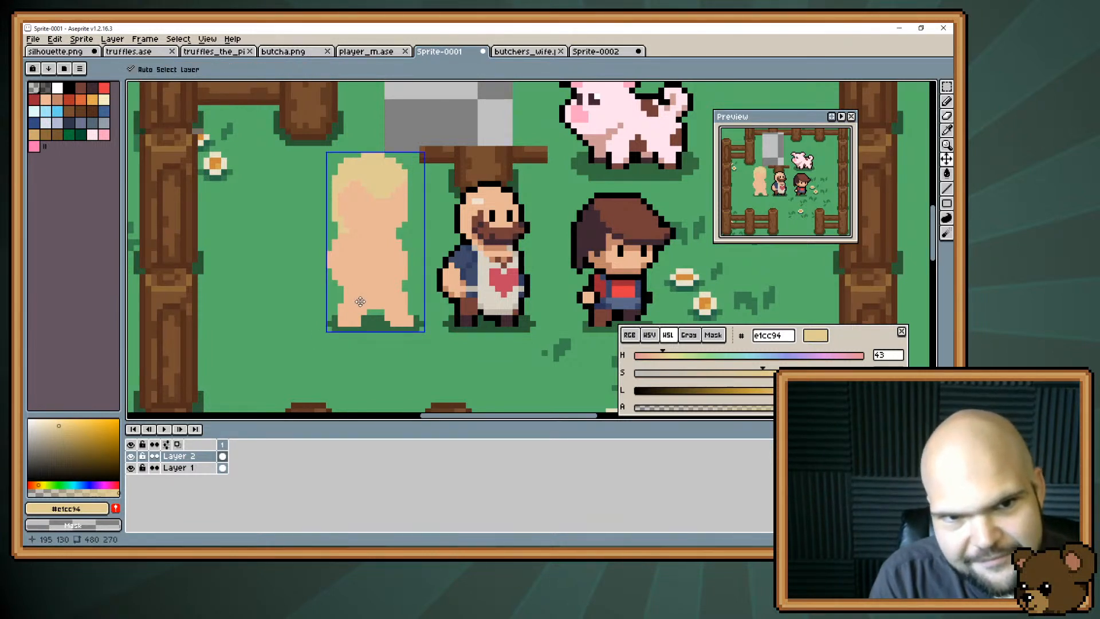
pyautogui.hotkey('ctrl', 'z')
pyautogui.hotkey('ctrl', 'z')
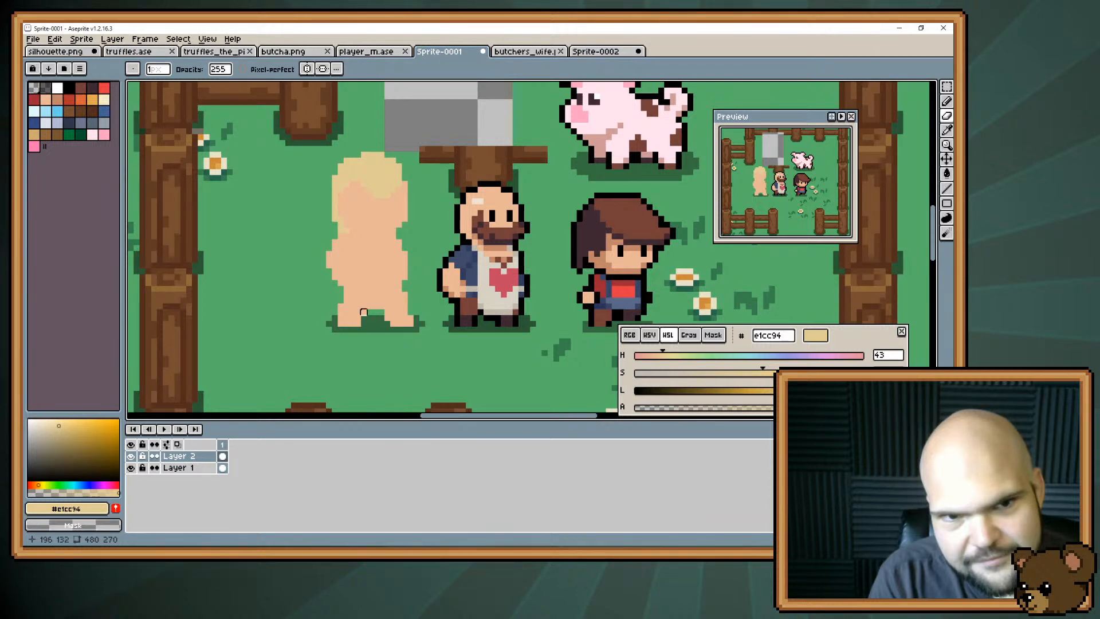
pyautogui.moveTo(370, 224)
pyautogui.mouseDown()
pyautogui.moveTo(397, 144)
pyautogui.moveTo(374, 203)
pyautogui.mouseUp()
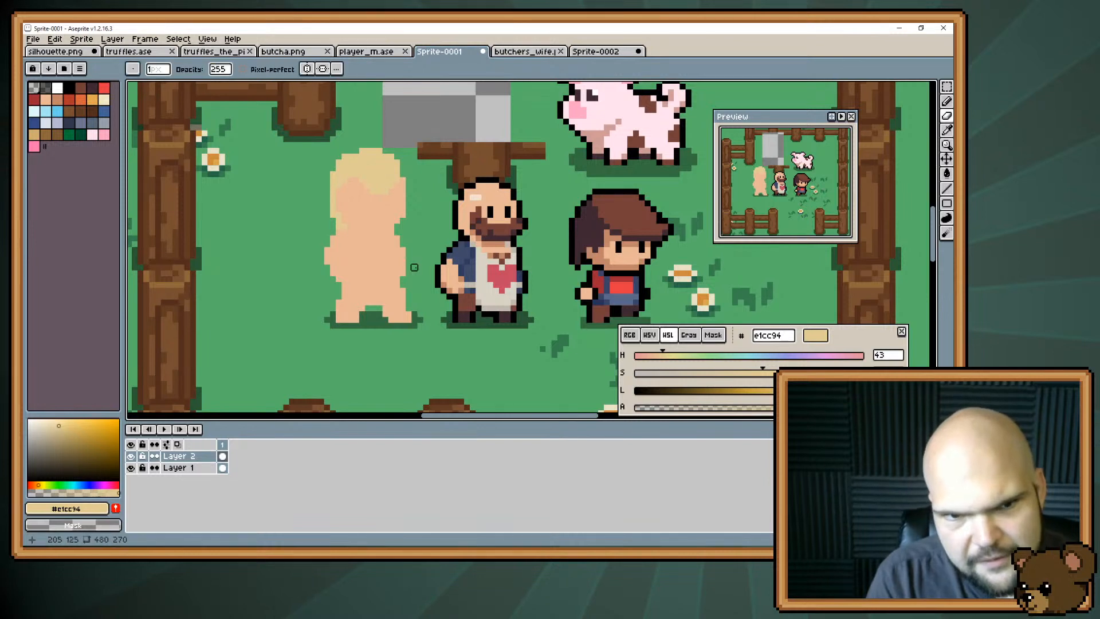
pyautogui.press('b')
pyautogui.moveTo(408, 263); pyautogui.dragTo(411, 296)
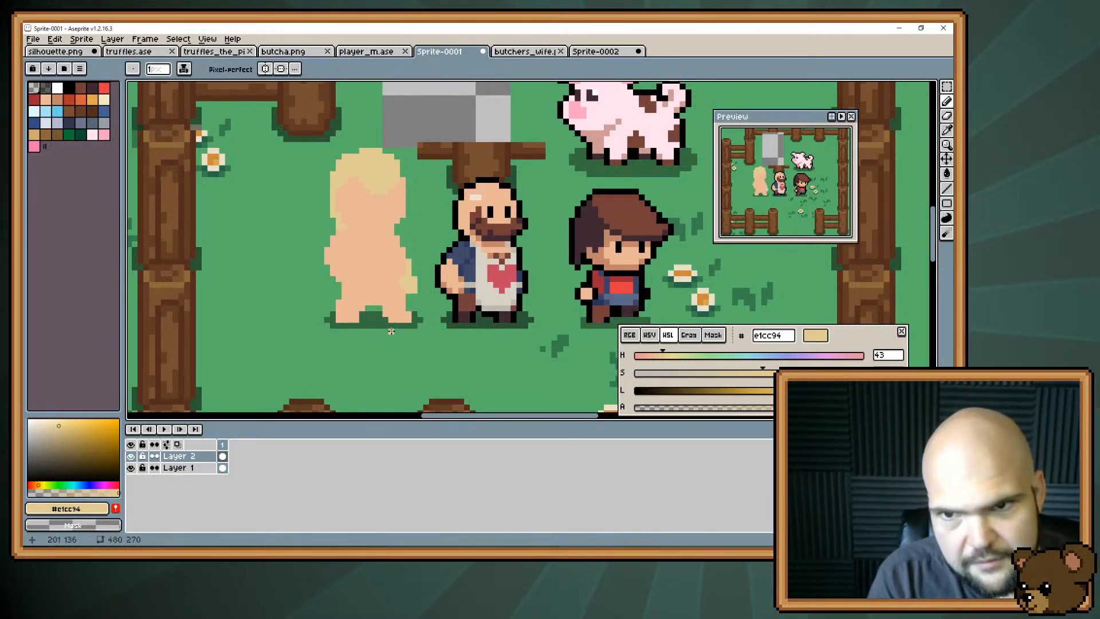
pyautogui.hotkey('ctrl', 'z')
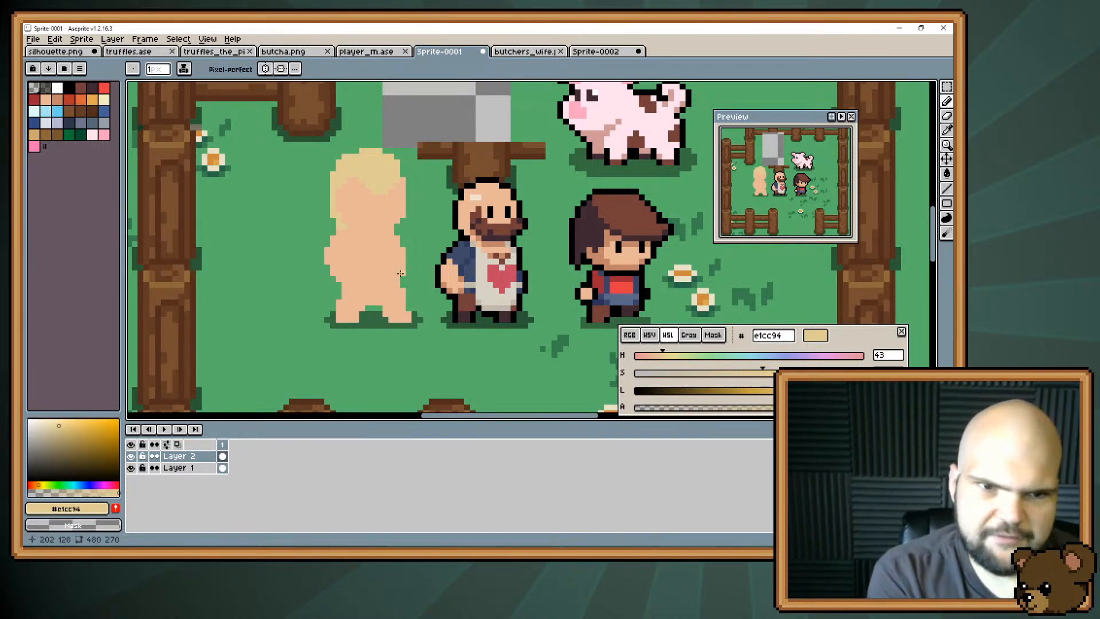
# Trim the front edge of the head with the Eraser and touch up the hair strand beside the face in blonde #e1cc94.
pyautogui.keyDown('alt'); pyautogui.click(355, 228); pyautogui.keyUp('alt')
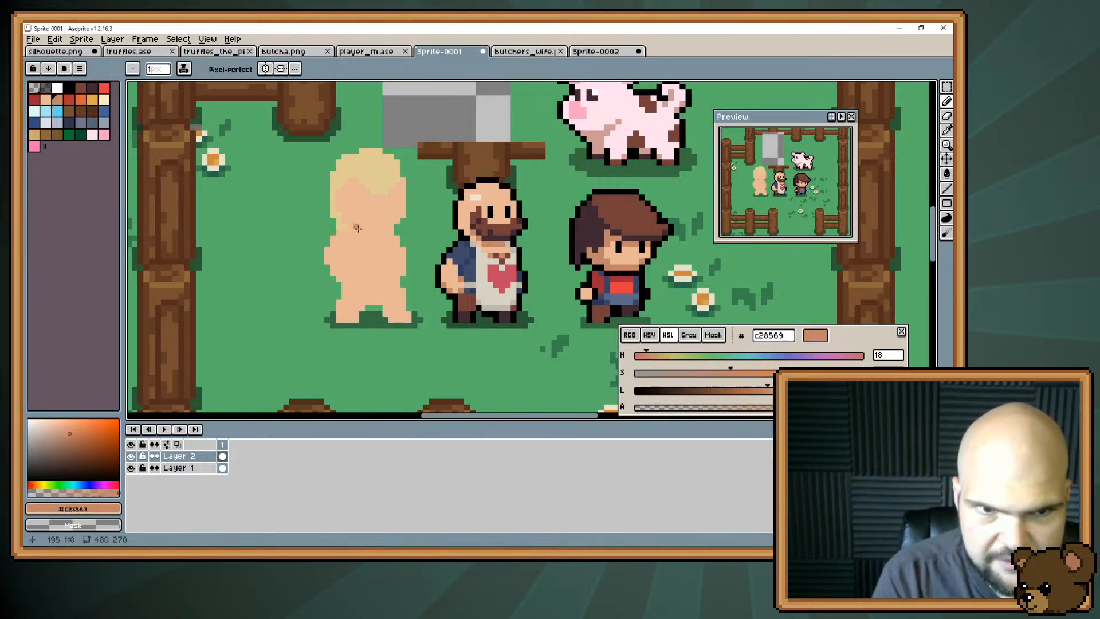
pyautogui.keyDown('alt'); pyautogui.click(342, 219); pyautogui.keyUp('alt')
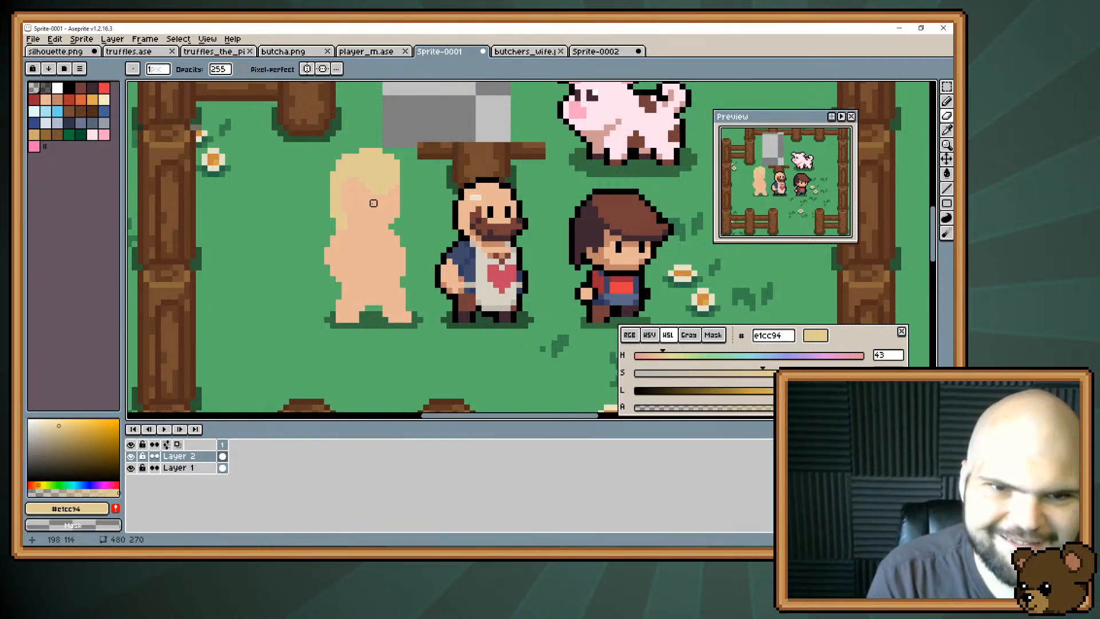
pyautogui.keyDown('alt'); pyautogui.click(397, 209); pyautogui.keyUp('alt')
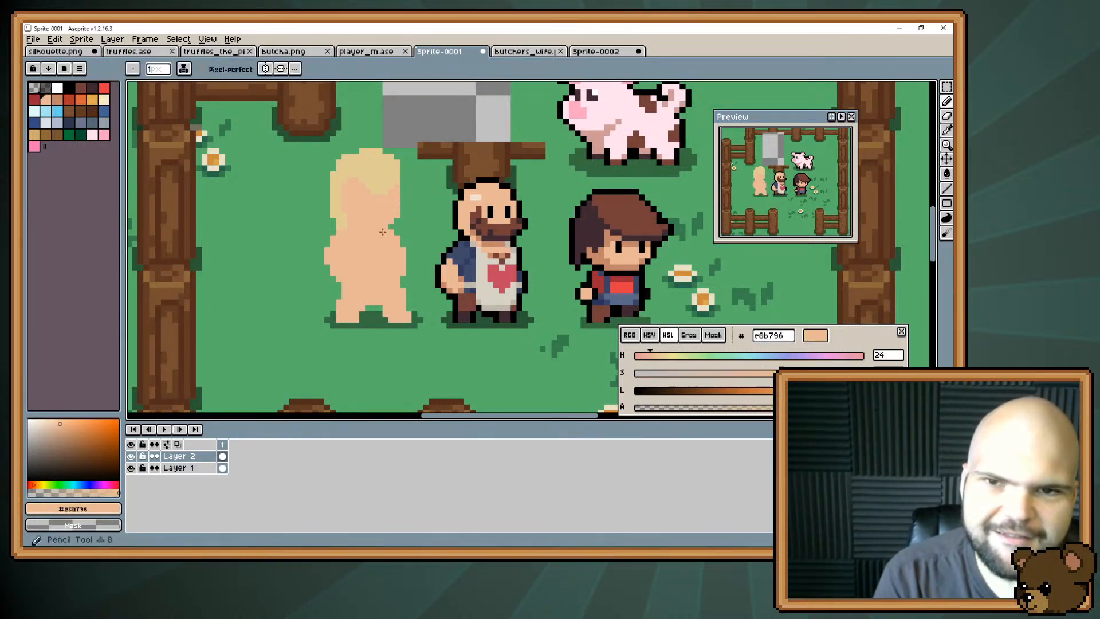
pyautogui.moveTo(402, 189); pyautogui.dragTo(402, 201)
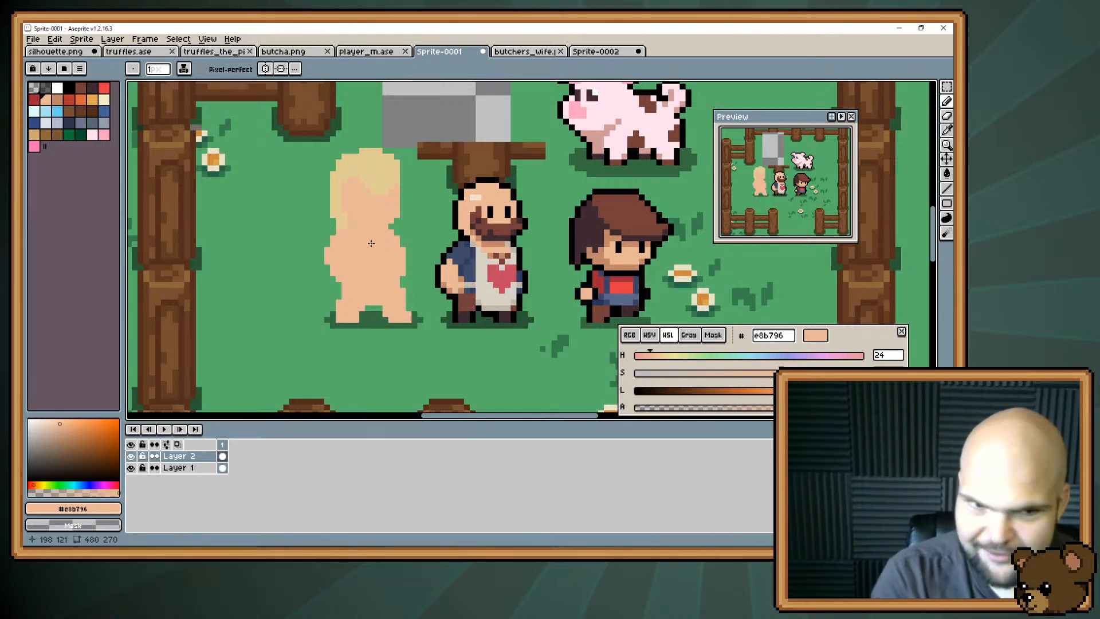
pyautogui.press('e')
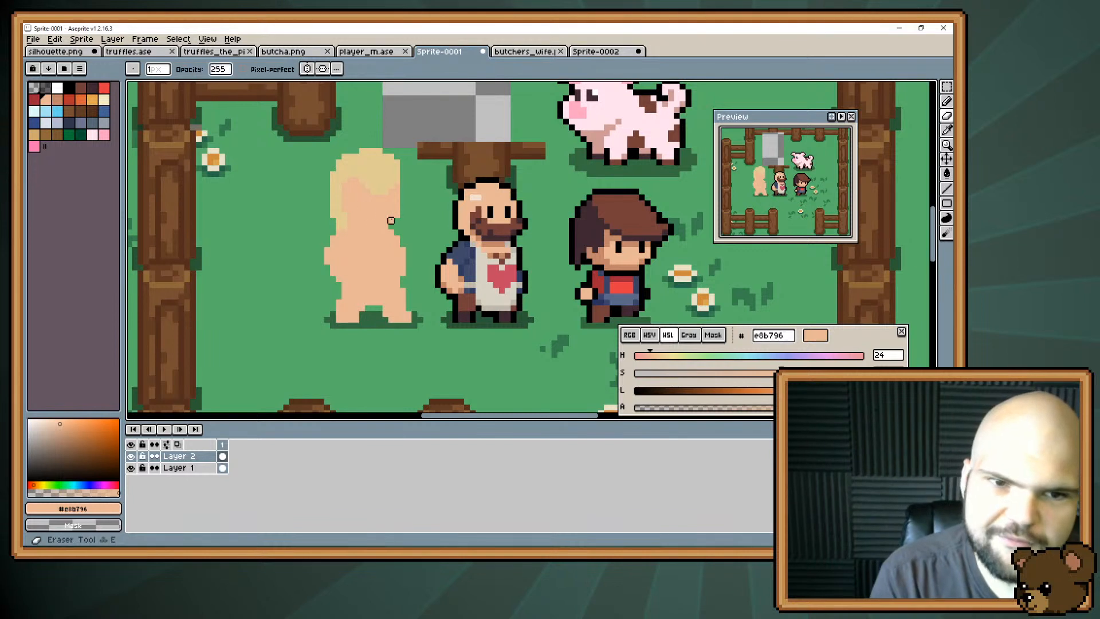
pyautogui.press('b')
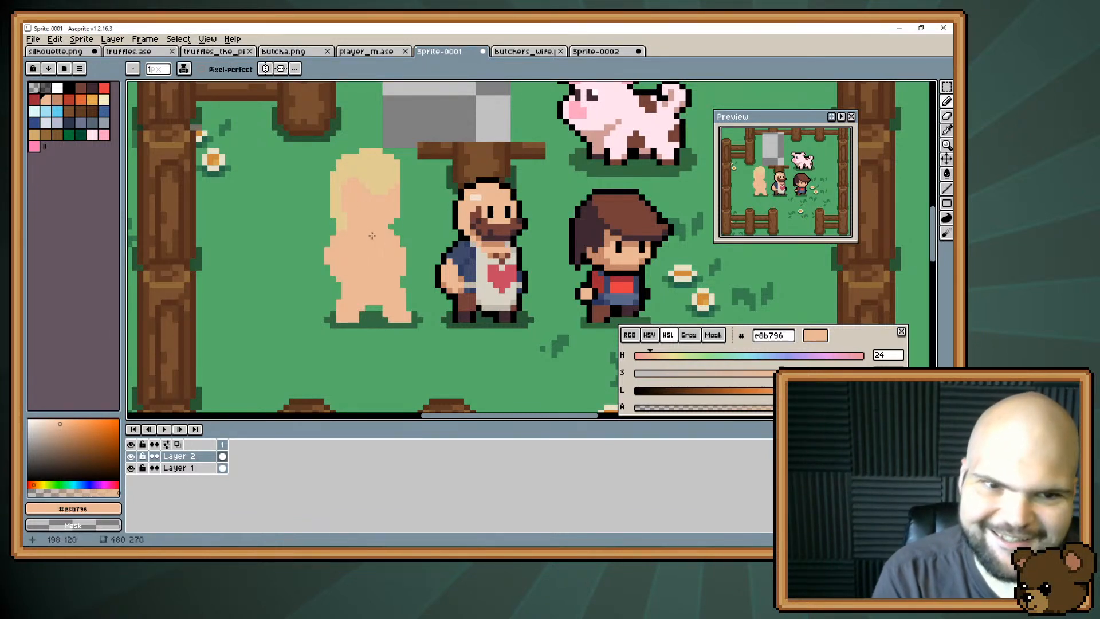
pyautogui.keyDown('alt'); pyautogui.click(340, 212); pyautogui.keyUp('alt')
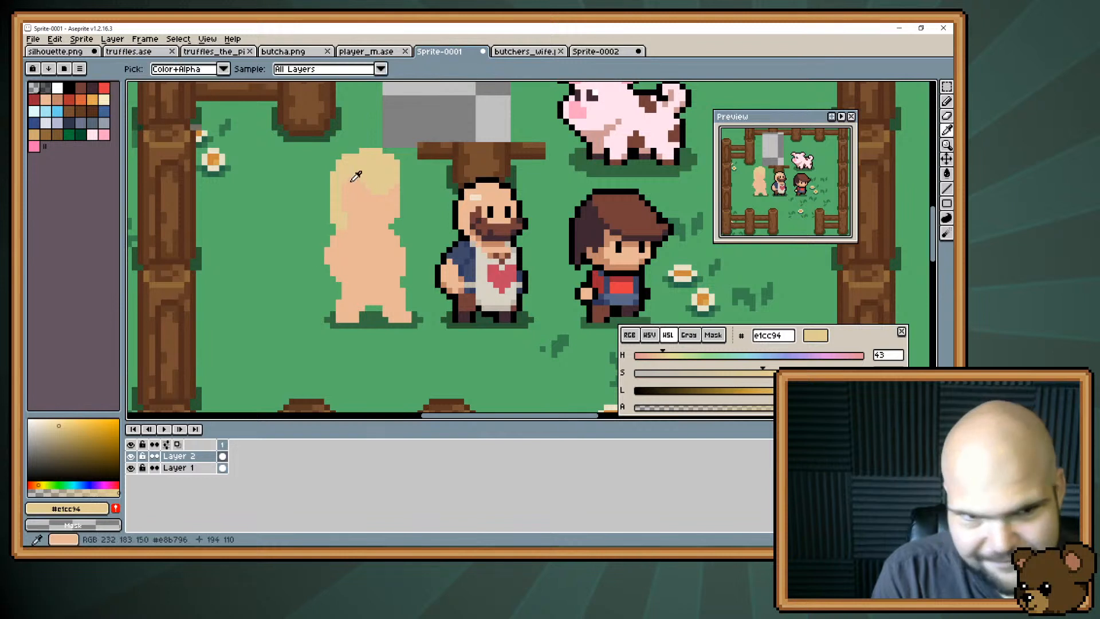
# Apply an outside outline in black #000000 around the new character on Layer 2 with the Outline effect.
pyautogui.press('alt')
pyautogui.keyDown('alt'); pyautogui.click(489, 214); pyautogui.keyUp('alt')
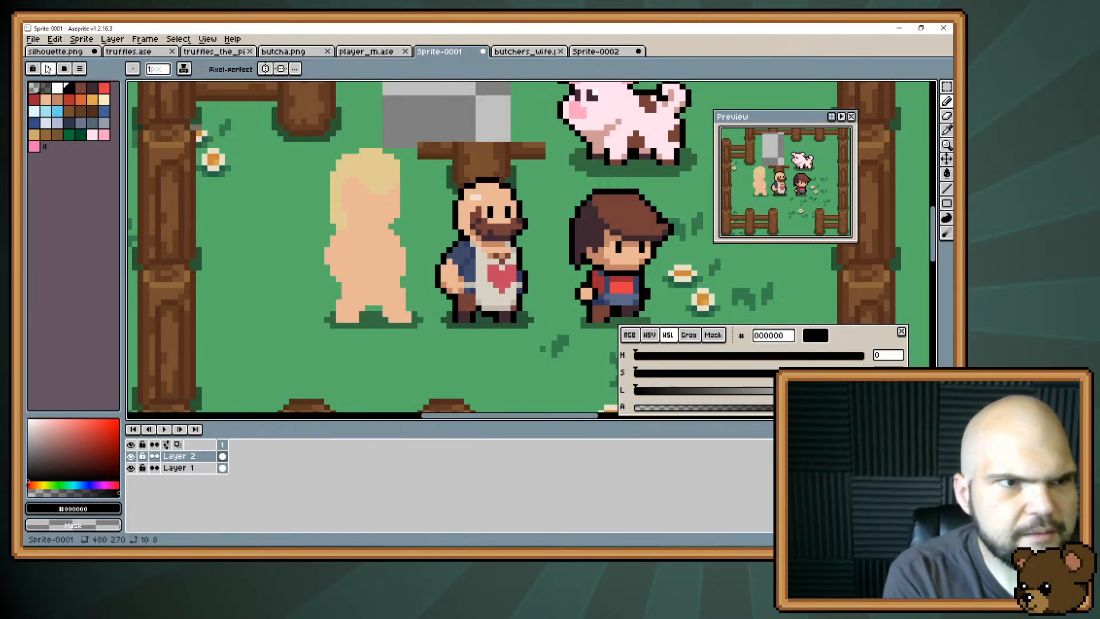
pyautogui.click(32, 39)
pyautogui.click(56, 39)
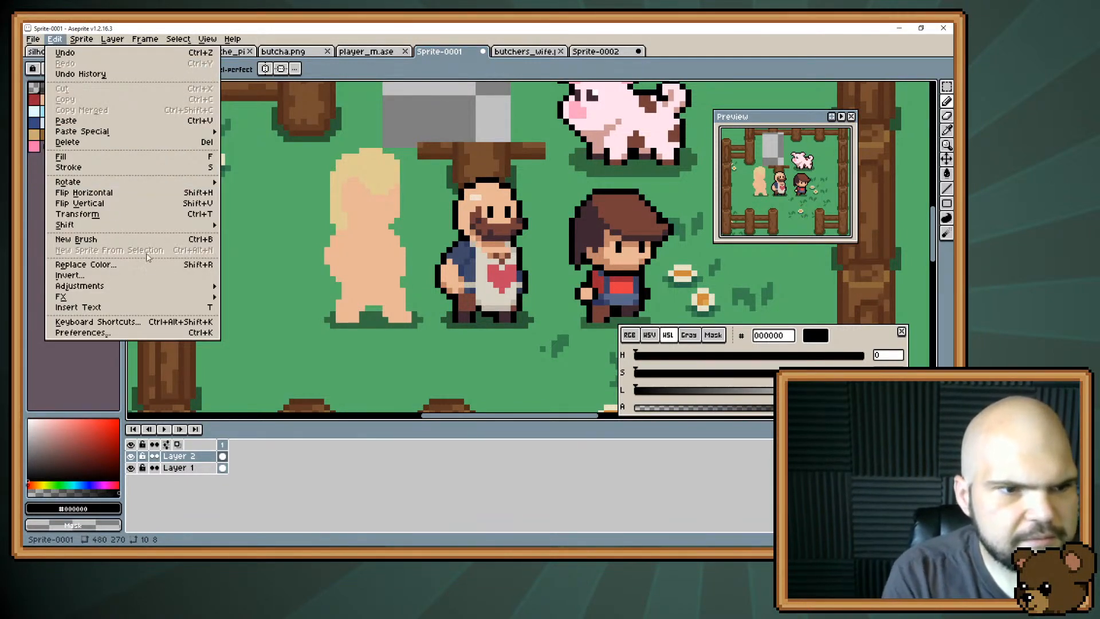
pyautogui.click(231, 299)
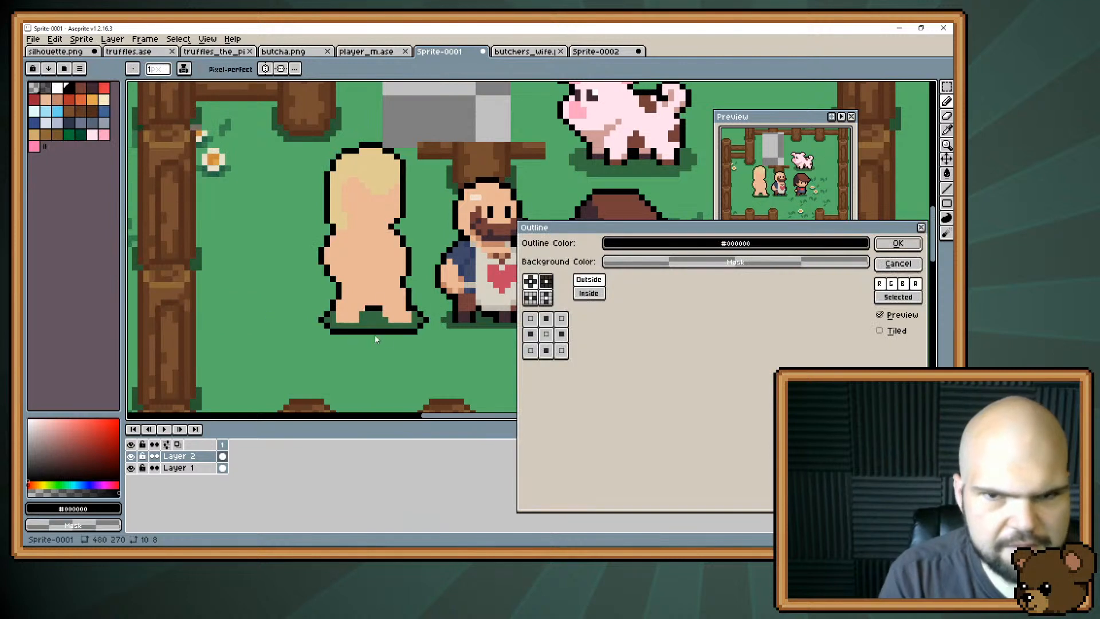
pyautogui.click(892, 244)
# Erase the black outline around the ground shadow beneath the new character's feet.
pyautogui.press('e')
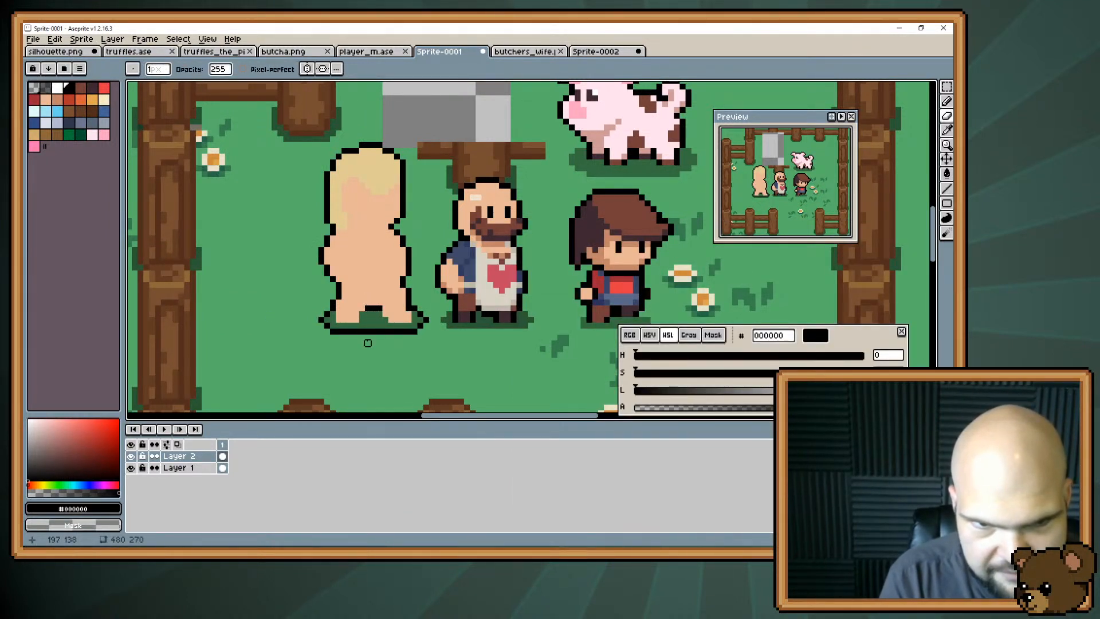
pyautogui.moveTo(331, 330)
pyautogui.mouseDown()
pyautogui.moveTo(414, 330)
pyautogui.moveTo(426, 319)
pyautogui.moveTo(414, 308)
pyautogui.mouseUp()
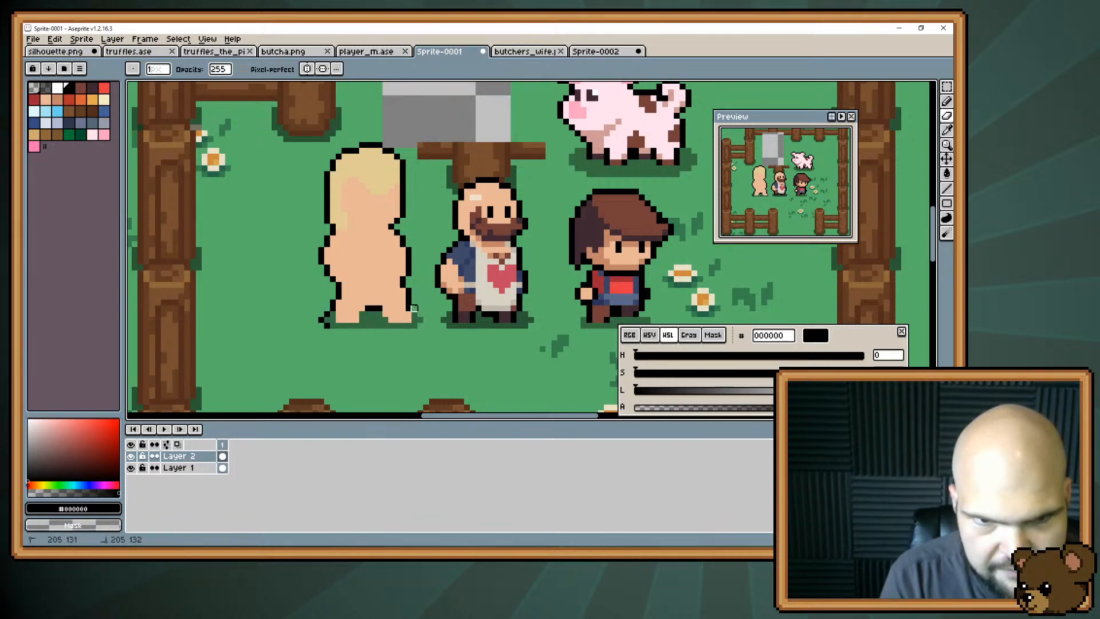
pyautogui.click(327, 325)
pyautogui.click(321, 320)
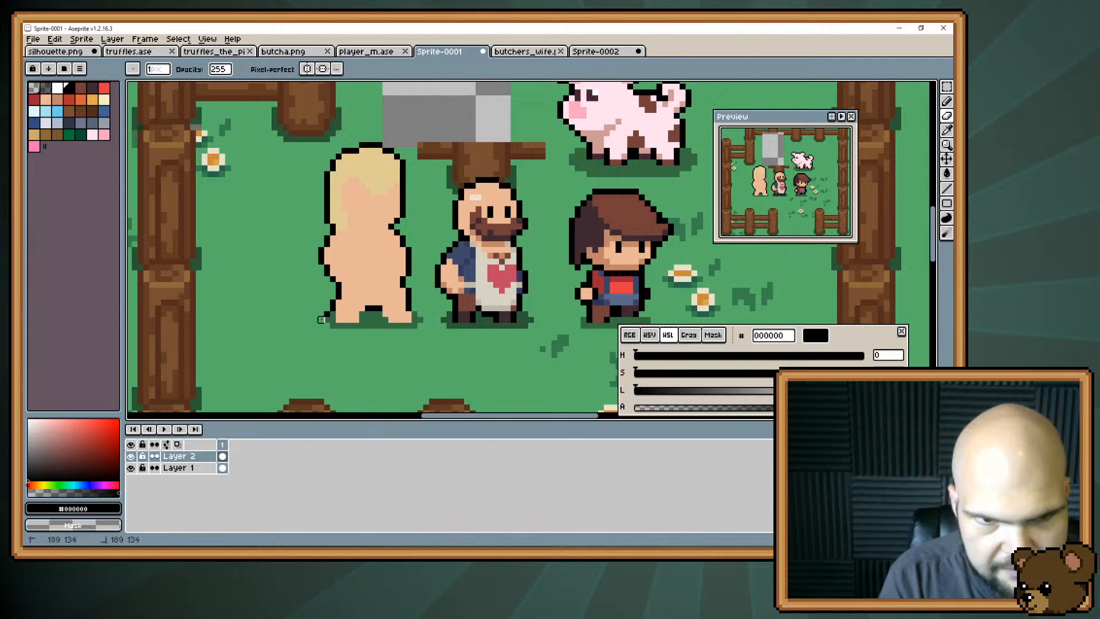
pyautogui.moveTo(321, 320); pyautogui.dragTo(328, 314)
# Complete the outline beside the feet and between the legs with black #000000 pixels using the Pencil tool.
pyautogui.press('b')
pyautogui.click(333, 319)
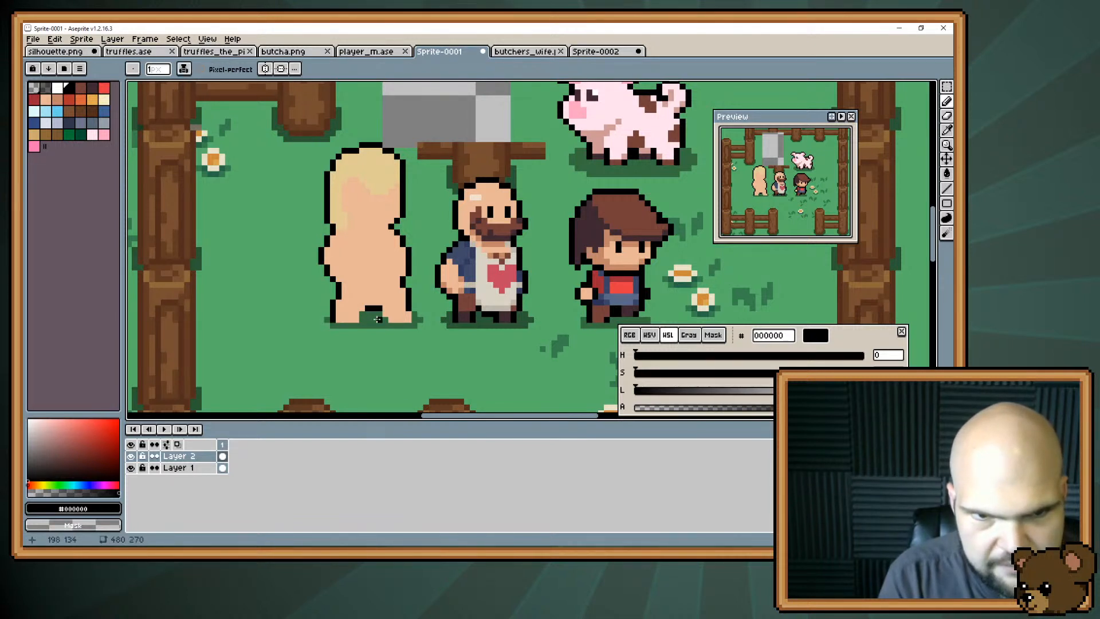
pyautogui.keyDown('alt'); pyautogui.click(422, 323); pyautogui.keyUp('alt')
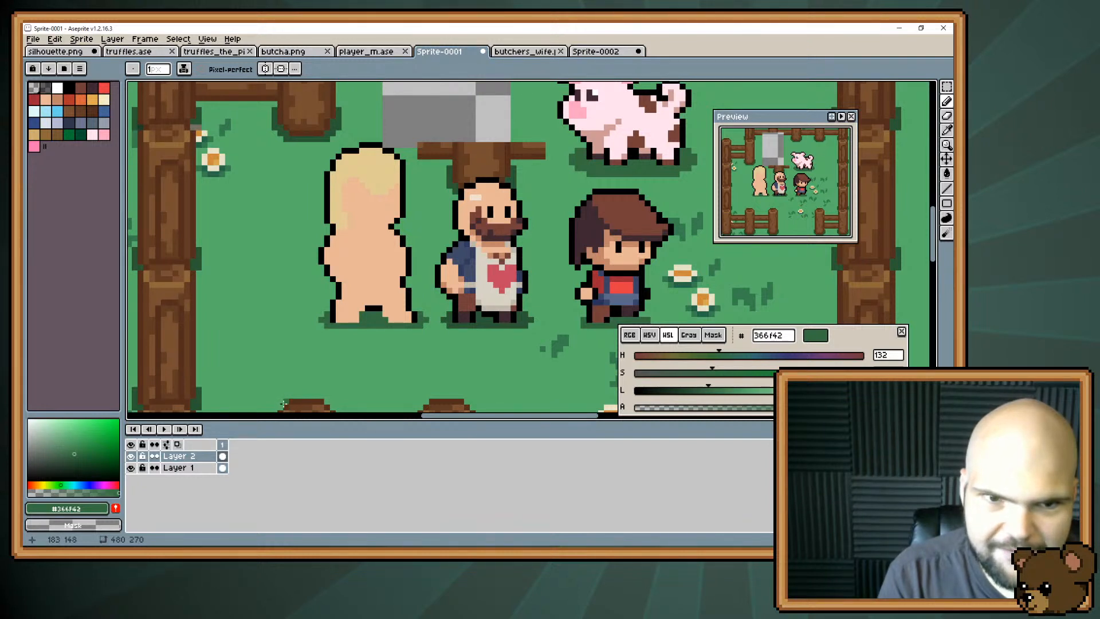
pyautogui.keyDown('alt'); pyautogui.click(364, 313); pyautogui.keyUp('alt')
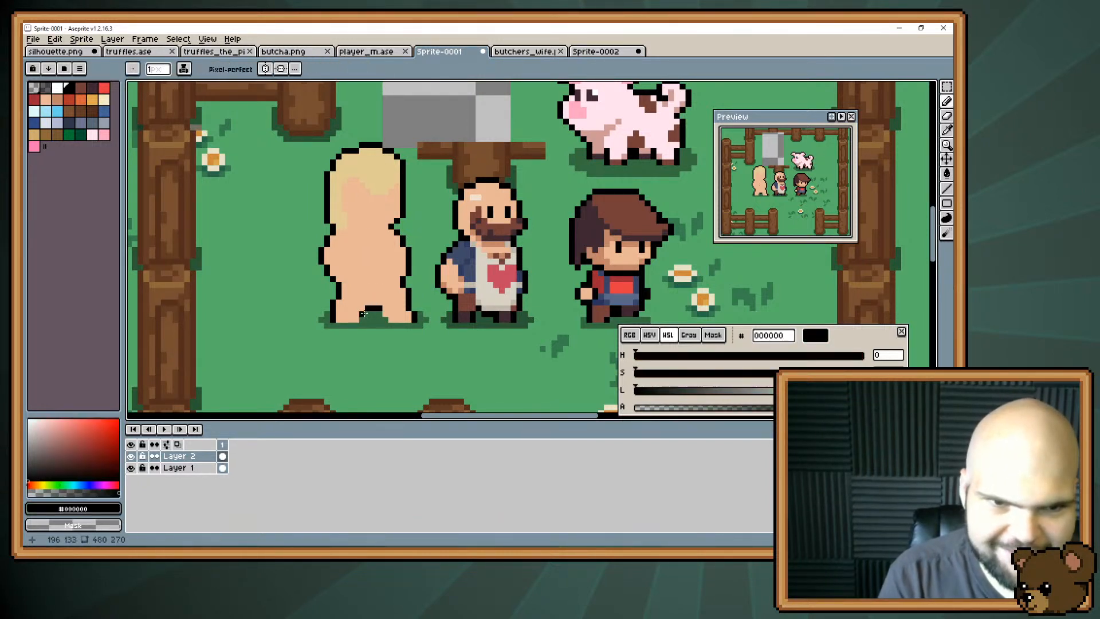
pyautogui.click(362, 319)
pyautogui.click(384, 319)
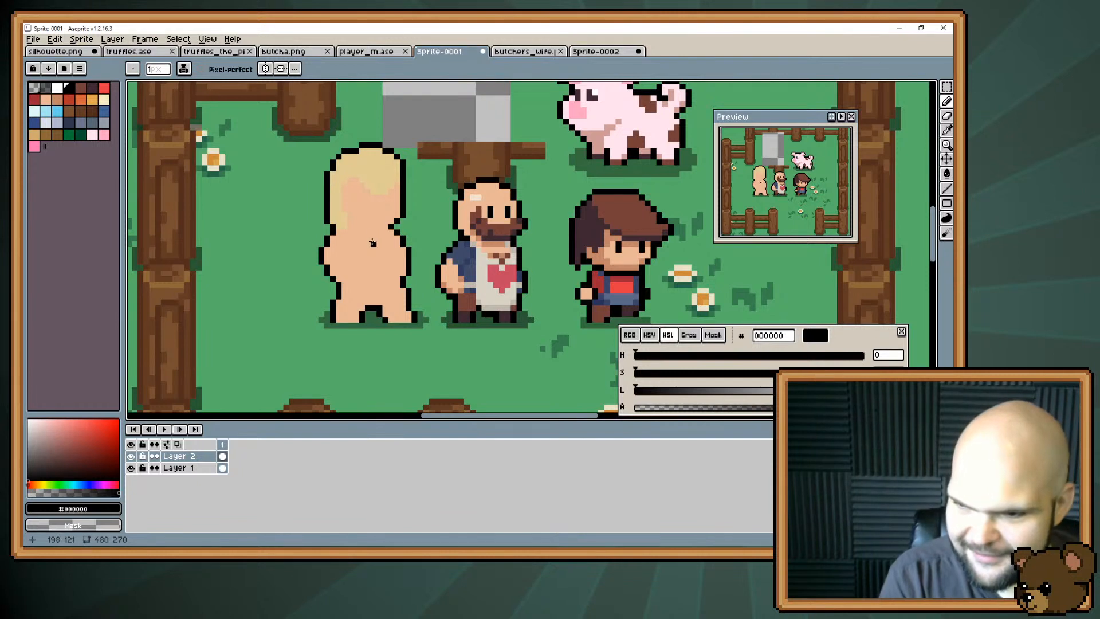
# Sample the skin shadow #c28569 from the bearded character and draw shadows under the new character's chin and at the front of the hairline.
pyautogui.press('i')
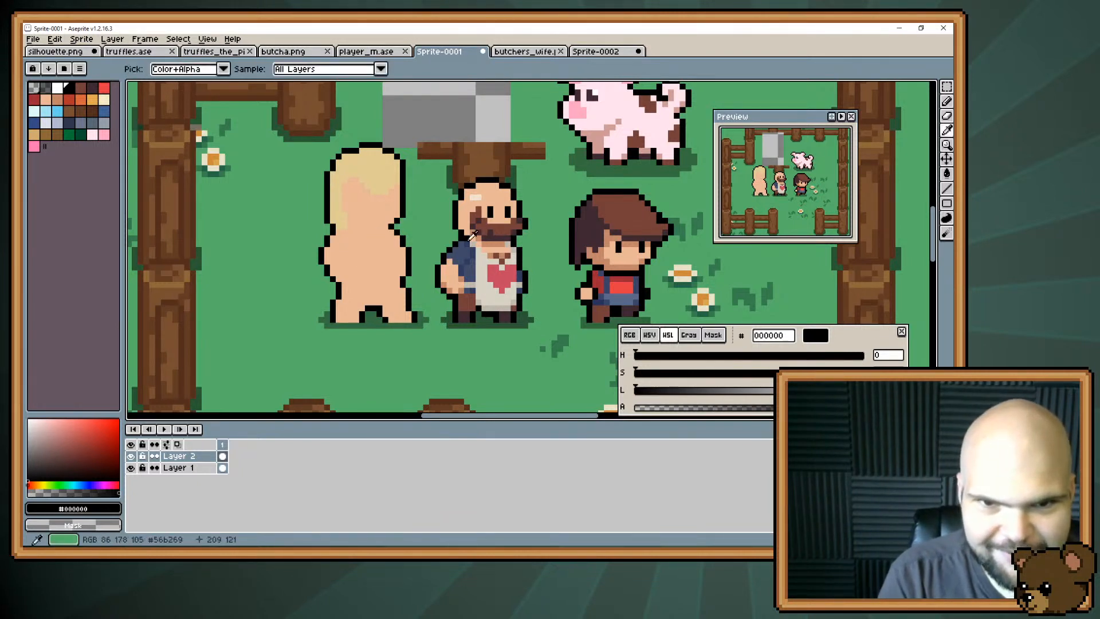
pyautogui.keyDown('alt'); pyautogui.click(498, 245); pyautogui.keyUp('alt')
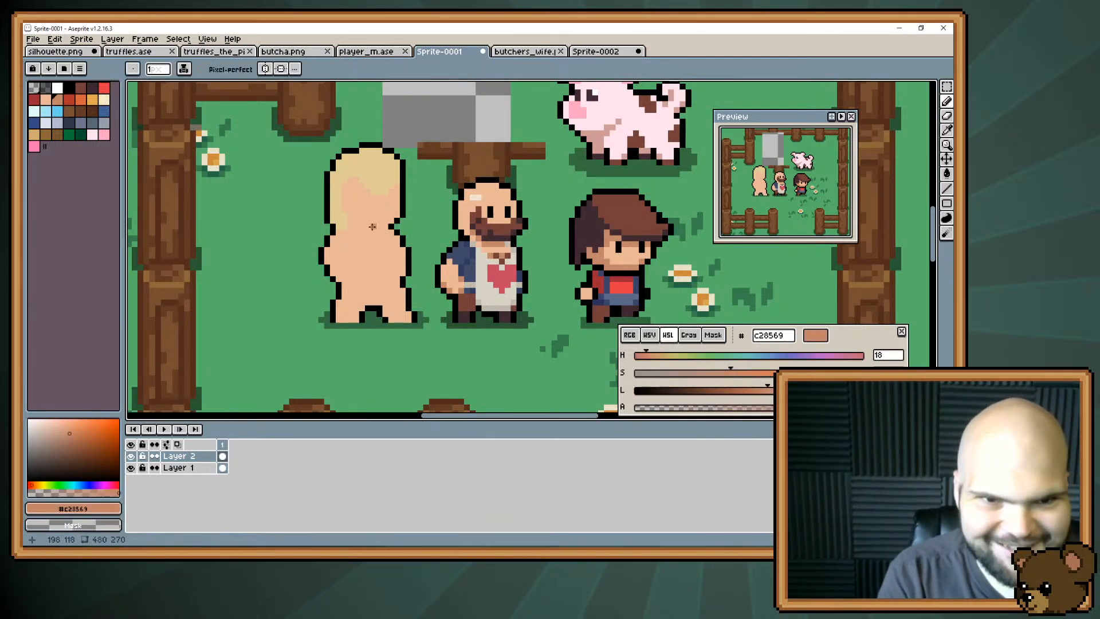
pyautogui.moveTo(380, 228); pyautogui.dragTo(363, 228)
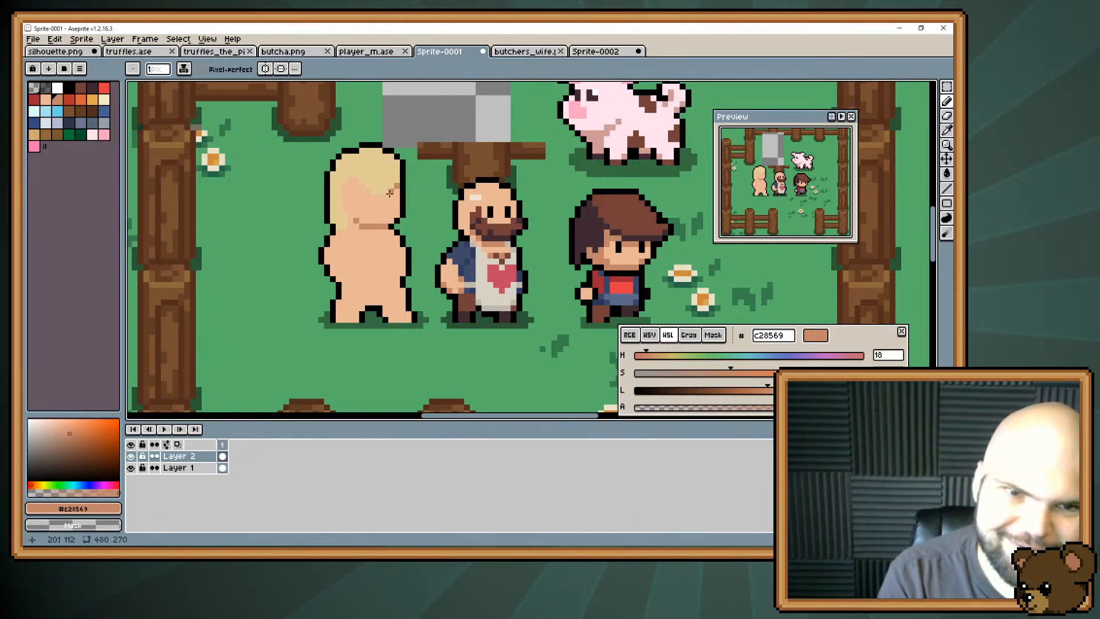
pyautogui.moveTo(385, 197); pyautogui.dragTo(348, 178)
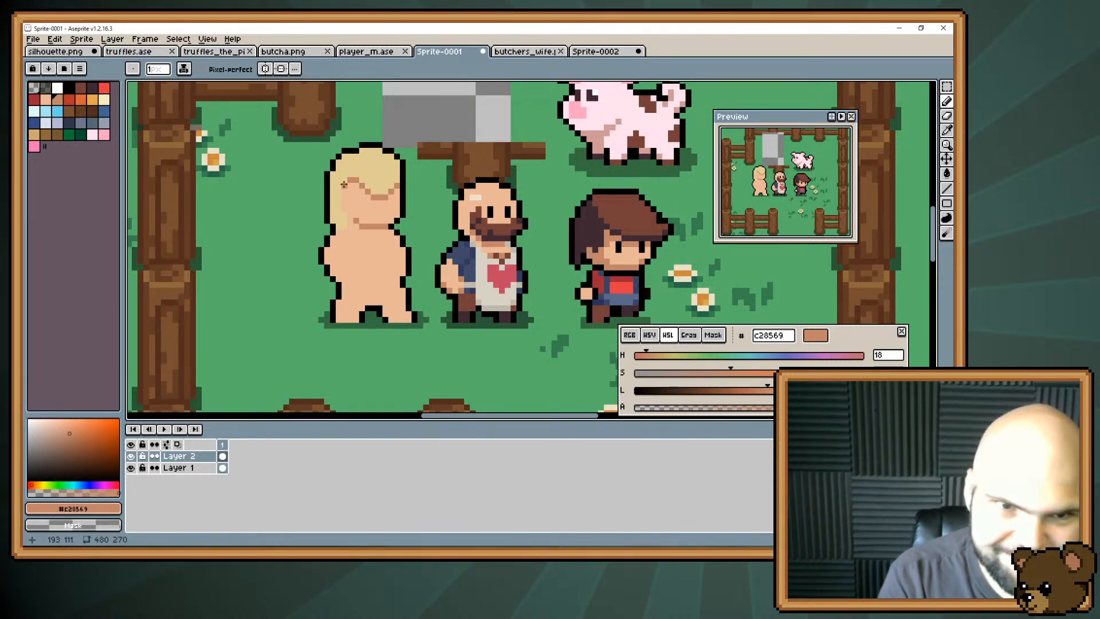
pyautogui.hotkey('ctrl', 'z')
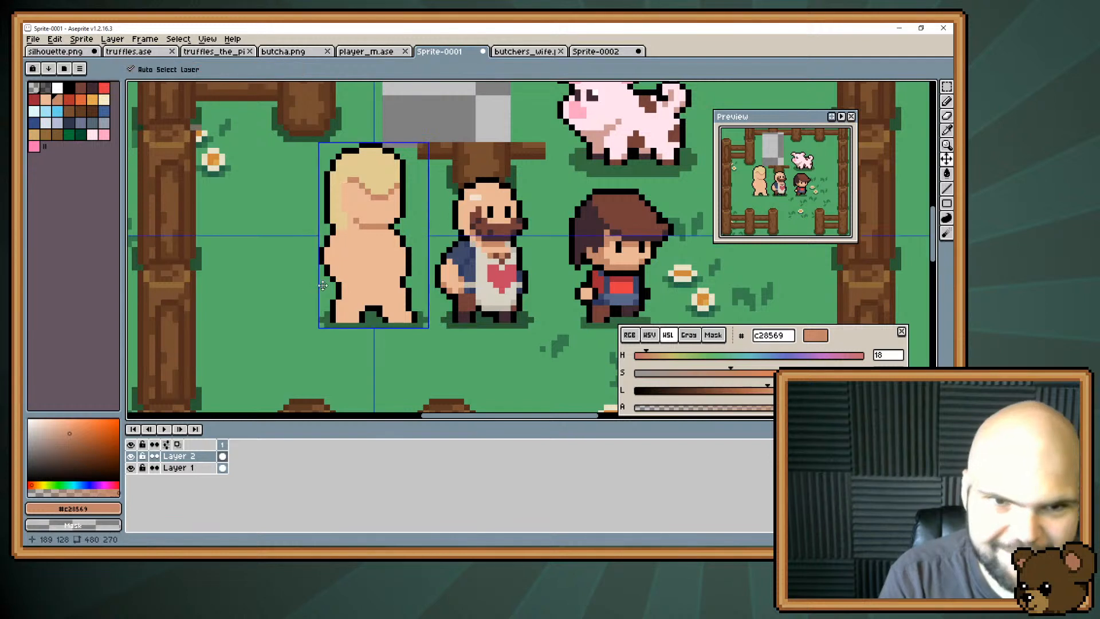
pyautogui.hotkey('ctrl', 'z')
pyautogui.hotkey('ctrl', 'z')
# Sample black #000000 from the bearded character's eye and draw the new character's eyes.
pyautogui.keyDown('alt'); pyautogui.click(487, 213); pyautogui.keyUp('alt')
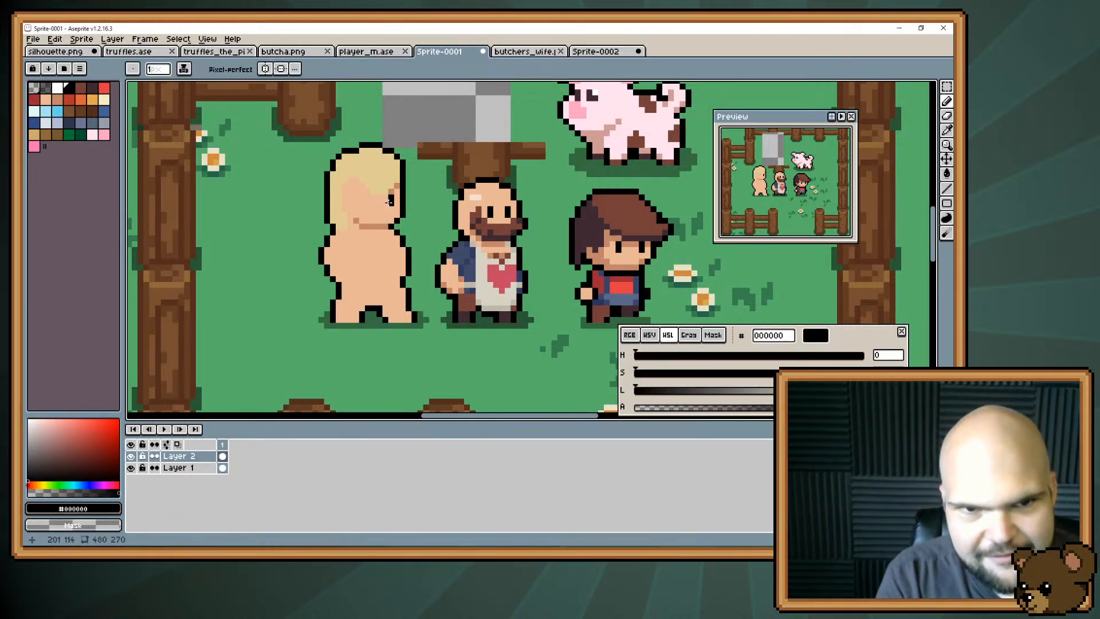
pyautogui.click(368, 203)
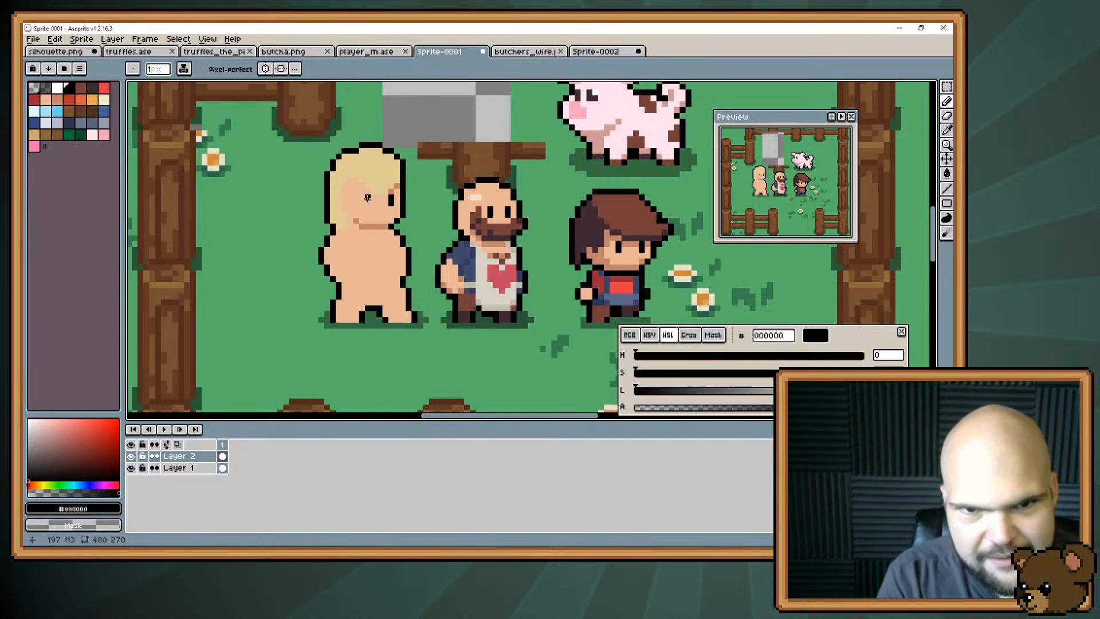
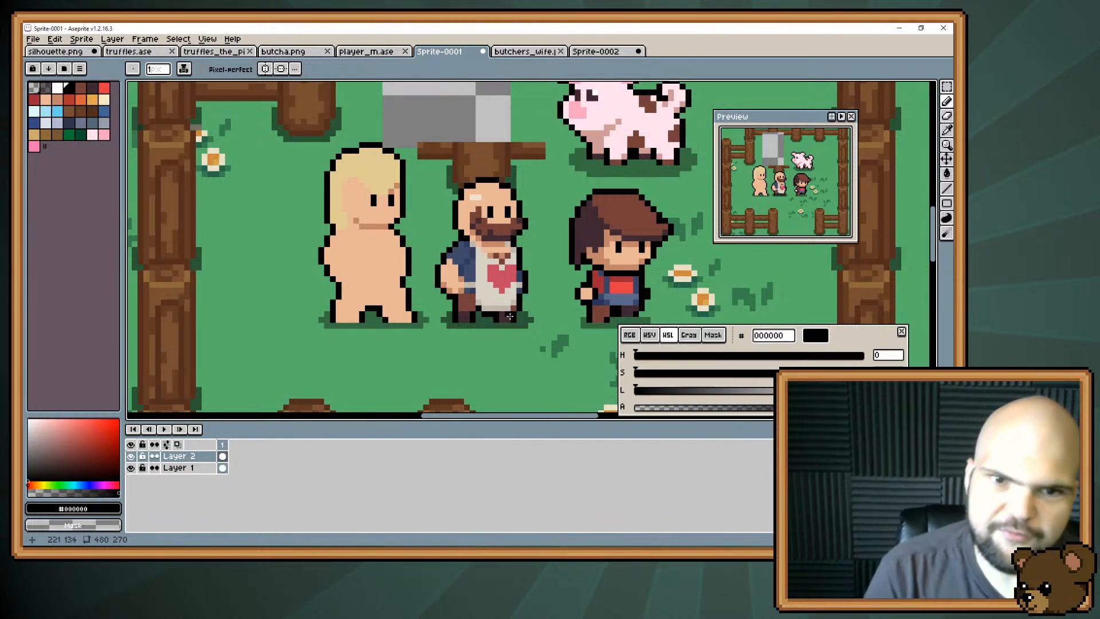
# Sample brown #743f39 from the bearded character's beard and paint a filled apron over the new character's torso.
pyautogui.press('i')
pyautogui.click(503, 227)
pyautogui.press('b')
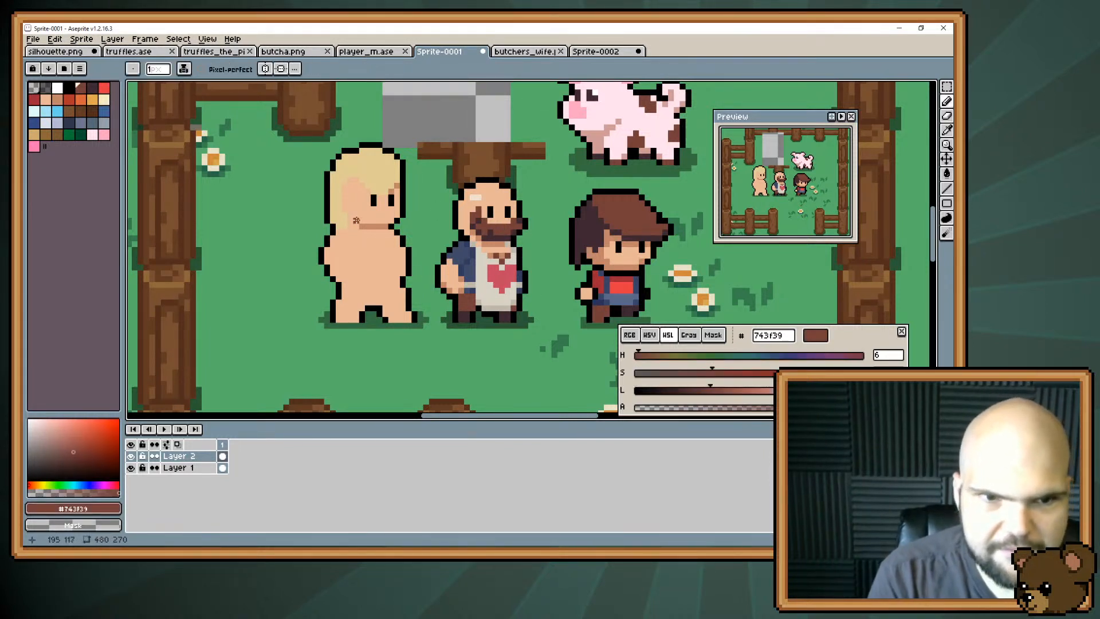
pyautogui.moveTo(357, 251)
pyautogui.mouseDown()
pyautogui.moveTo(400, 243)
pyautogui.moveTo(356, 257)
pyautogui.moveTo(345, 238)
pyautogui.moveTo(364, 254)
pyautogui.moveTo(396, 238)
pyautogui.moveTo(387, 289)
pyautogui.moveTo(394, 278)
pyautogui.moveTo(388, 289)
pyautogui.moveTo(346, 249)
pyautogui.moveTo(356, 284)
pyautogui.mouseUp()
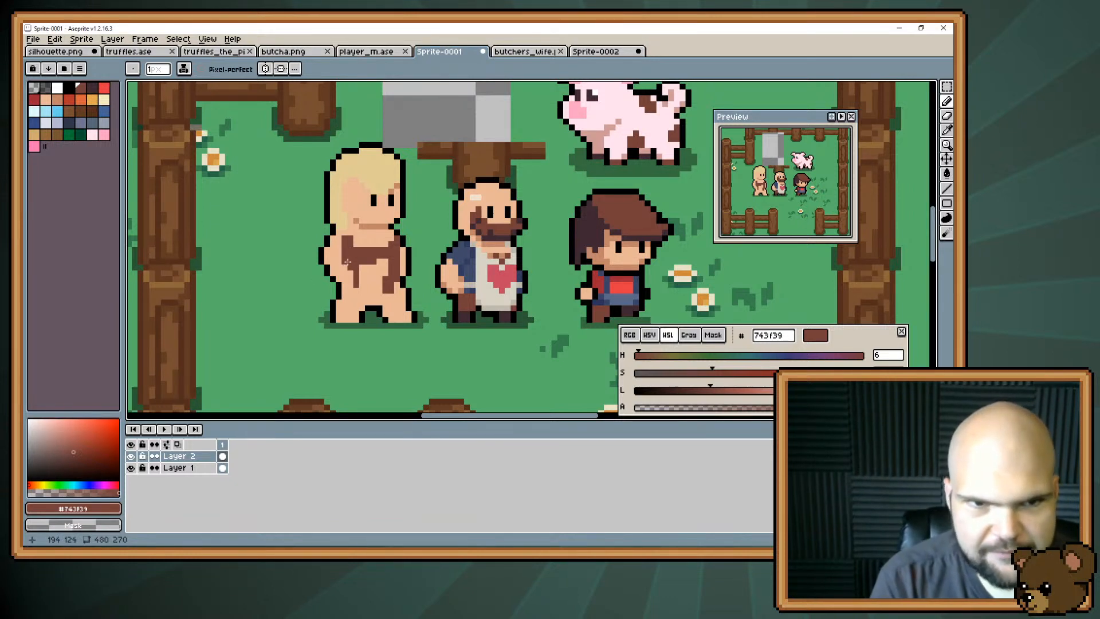
pyautogui.moveTo(355, 246); pyautogui.dragTo(343, 232)
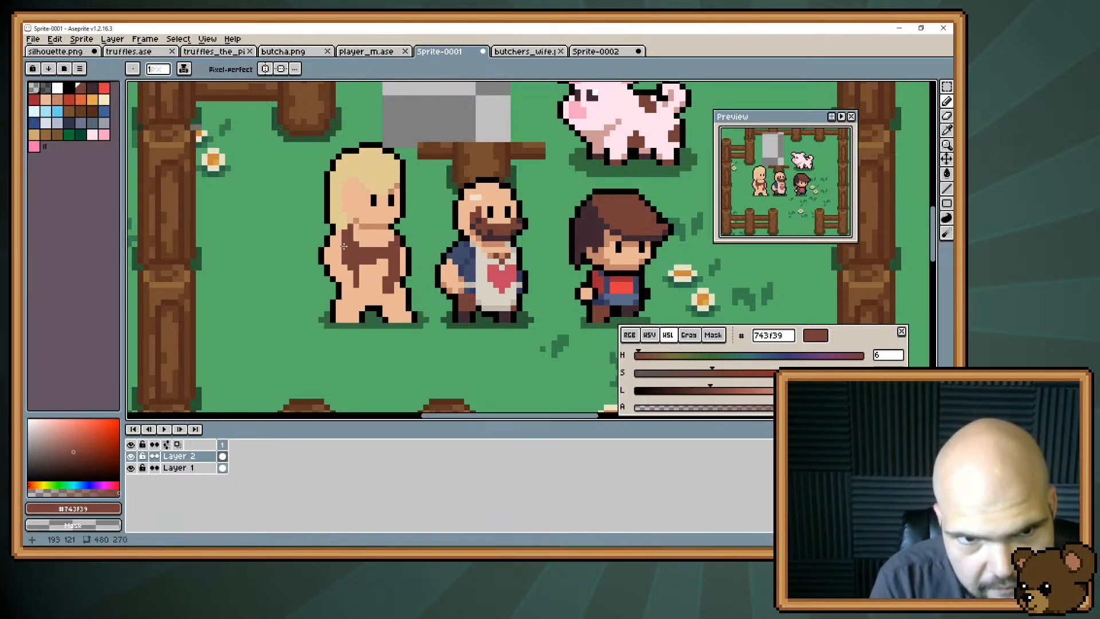
pyautogui.moveTo(355, 275)
pyautogui.mouseDown()
pyautogui.moveTo(386, 294)
pyautogui.moveTo(377, 306)
pyautogui.moveTo(391, 305)
pyautogui.moveTo(392, 278)
pyautogui.moveTo(391, 298)
pyautogui.moveTo(394, 287)
pyautogui.moveTo(375, 303)
pyautogui.moveTo(354, 263)
pyautogui.moveTo(353, 289)
pyautogui.mouseUp()
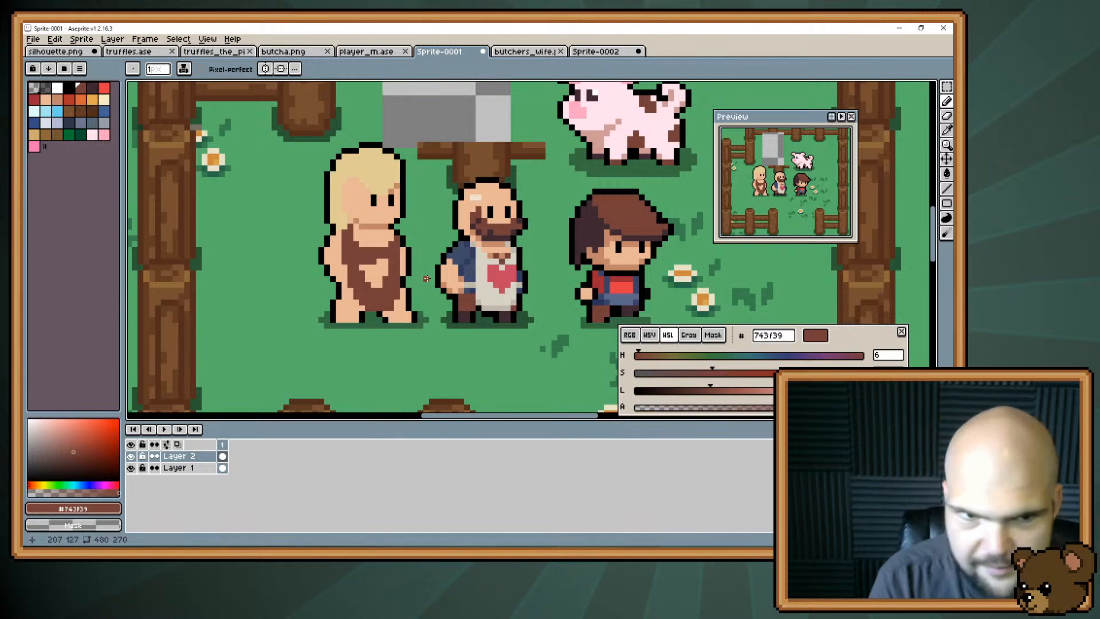
pyautogui.moveTo(362, 266); pyautogui.dragTo(379, 279)
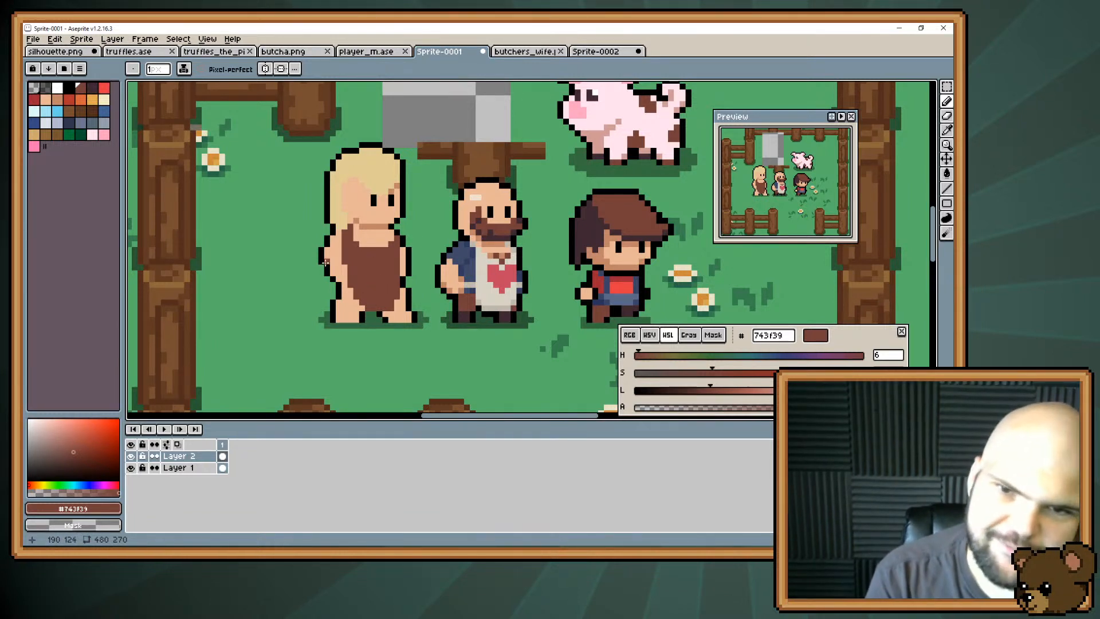
pyautogui.keyDown('alt'); pyautogui.click(343, 241); pyautogui.keyUp('alt')
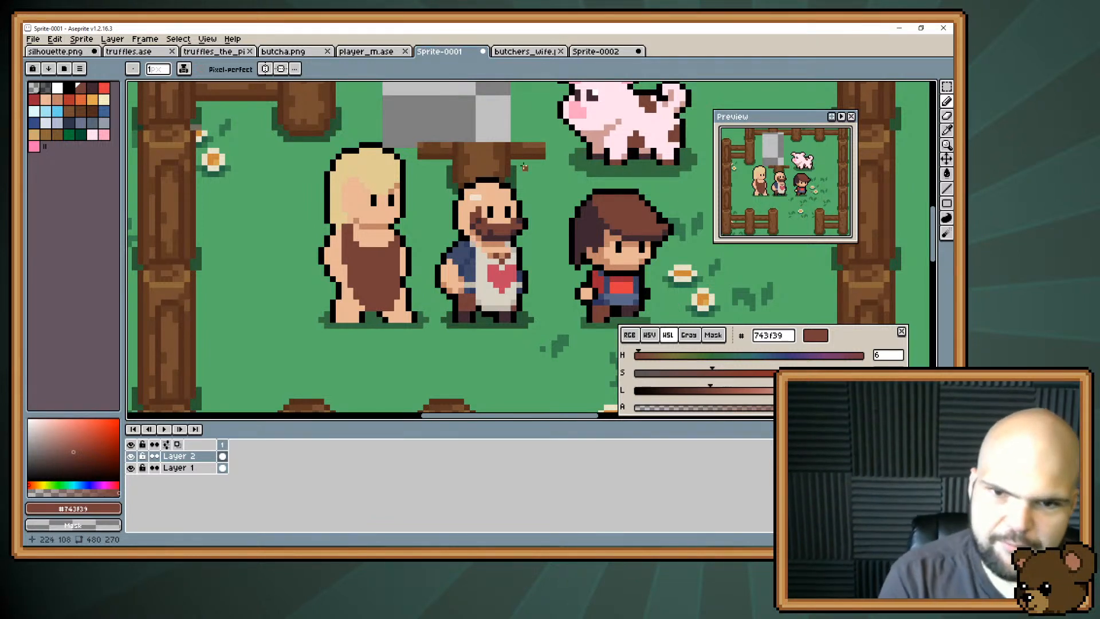
# Sample #3f4a69 and #3f2832 from the bearded character and paint the new character's trousers and shoes.
pyautogui.keyDown('alt'); pyautogui.click(473, 269); pyautogui.keyUp('alt')
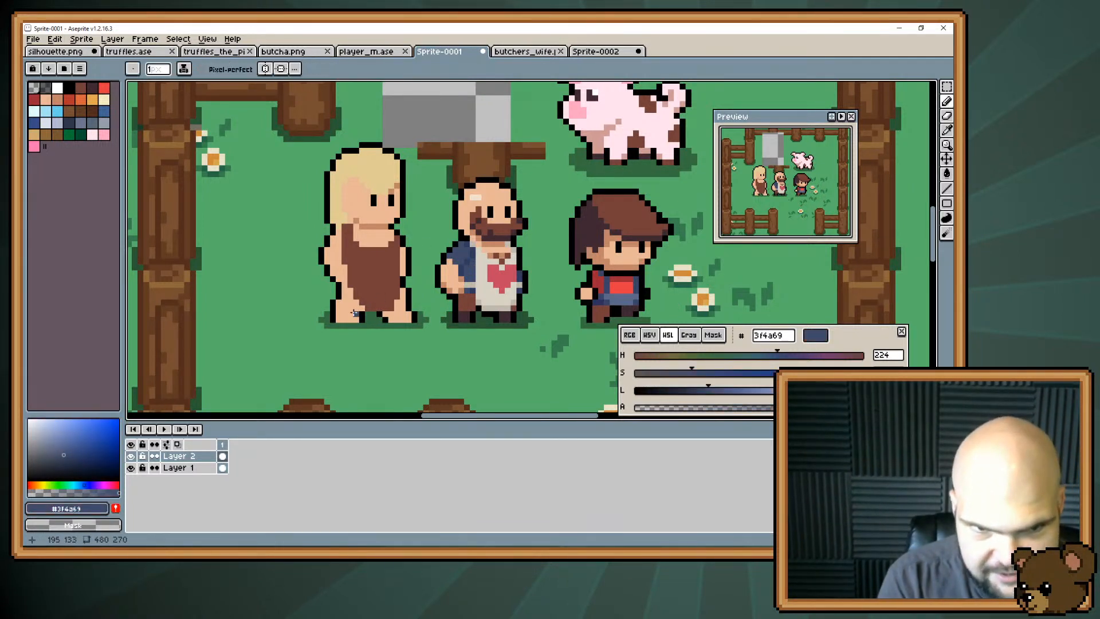
pyautogui.moveTo(359, 314)
pyautogui.mouseDown()
pyautogui.moveTo(345, 299)
pyautogui.moveTo(359, 308)
pyautogui.moveTo(343, 286)
pyautogui.moveTo(351, 304)
pyautogui.moveTo(402, 304)
pyautogui.mouseUp()
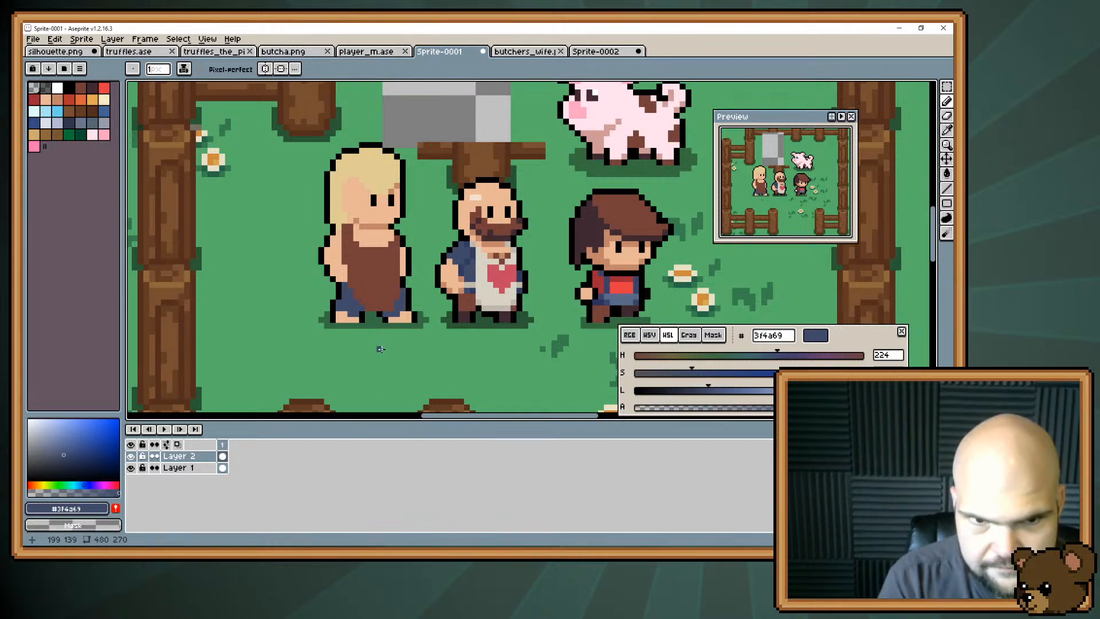
pyautogui.keyDown('alt'); pyautogui.click(466, 317); pyautogui.keyUp('alt')
pyautogui.click(414, 319)
pyautogui.moveTo(394, 320)
pyautogui.mouseDown()
pyautogui.moveTo(405, 314)
pyautogui.moveTo(340, 316)
pyautogui.mouseUp()
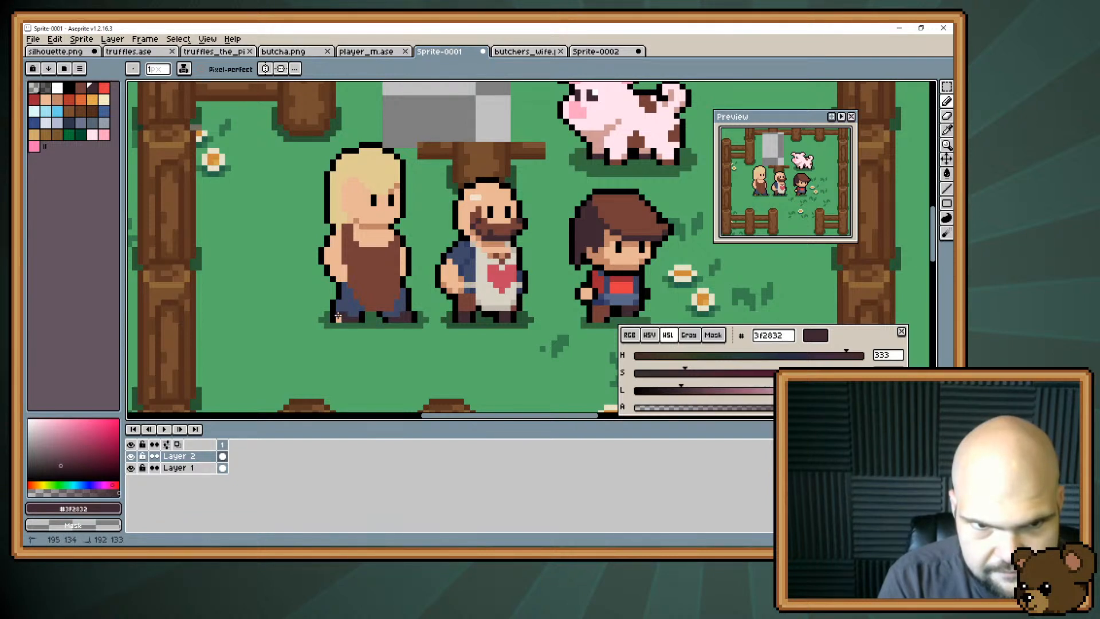
# Refine the edge between the trouser leg and the rear shoe with pixels of #3f4a69 and #3f2832.
pyautogui.keyDown('alt'); pyautogui.click(339, 317); pyautogui.keyUp('alt')
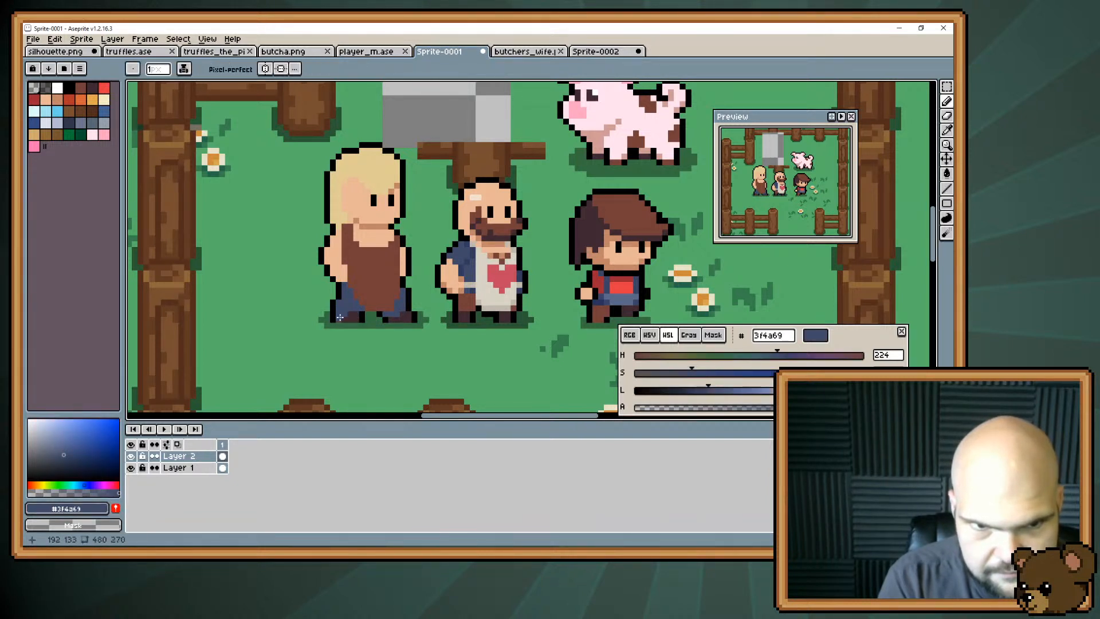
pyautogui.keyDown('alt'); pyautogui.click(346, 318); pyautogui.keyUp('alt')
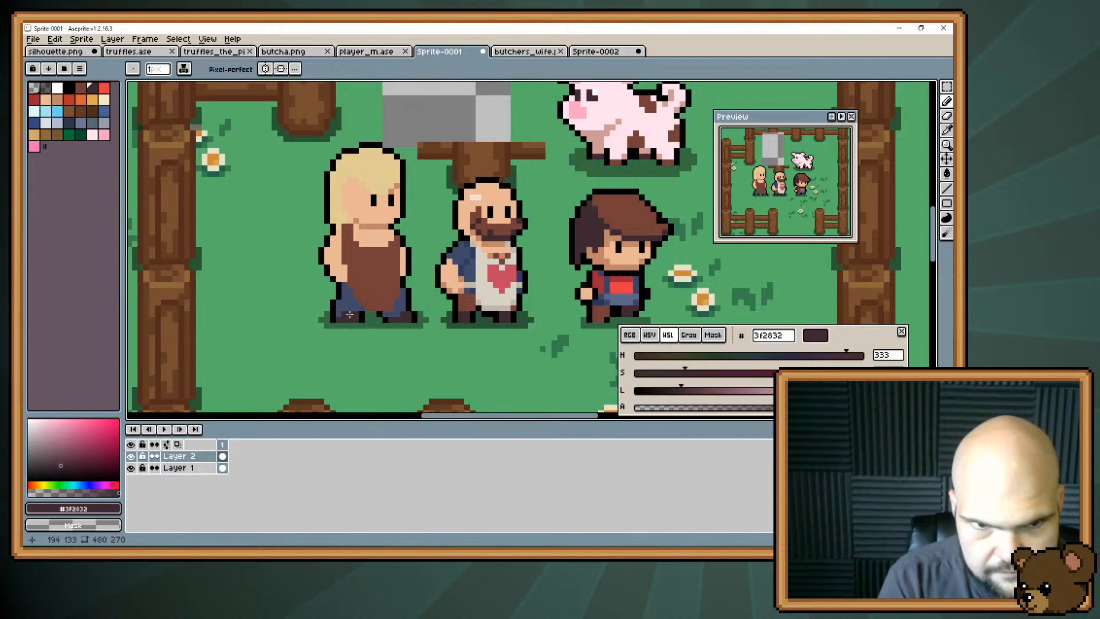
pyautogui.keyDown('alt'); pyautogui.click(349, 315); pyautogui.keyUp('alt')
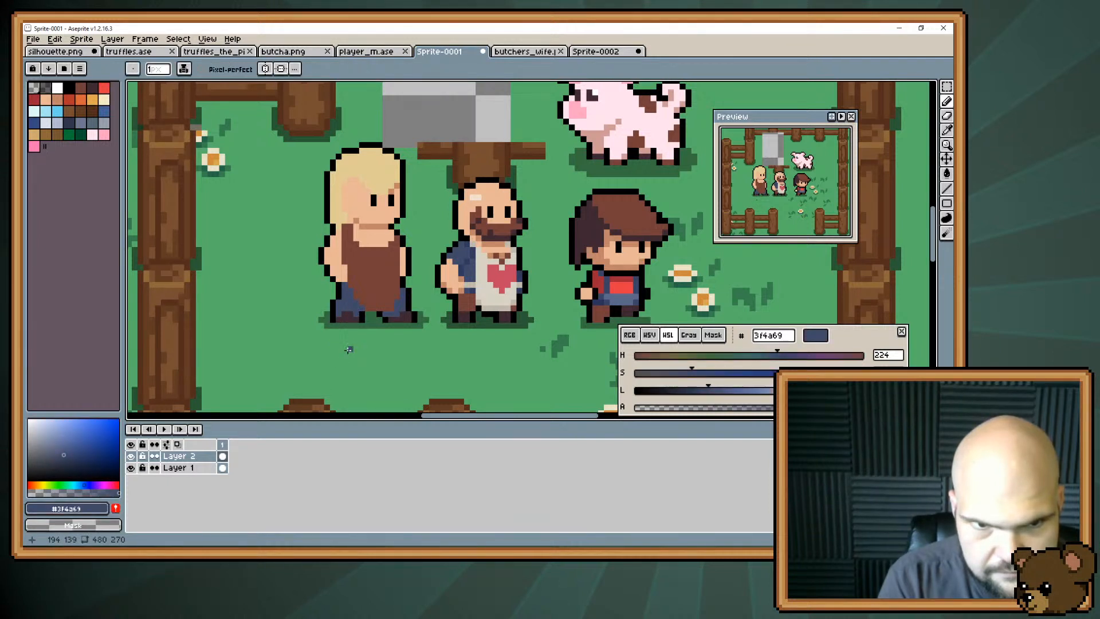
pyautogui.keyDown('alt'); pyautogui.click(346, 317); pyautogui.keyUp('alt')
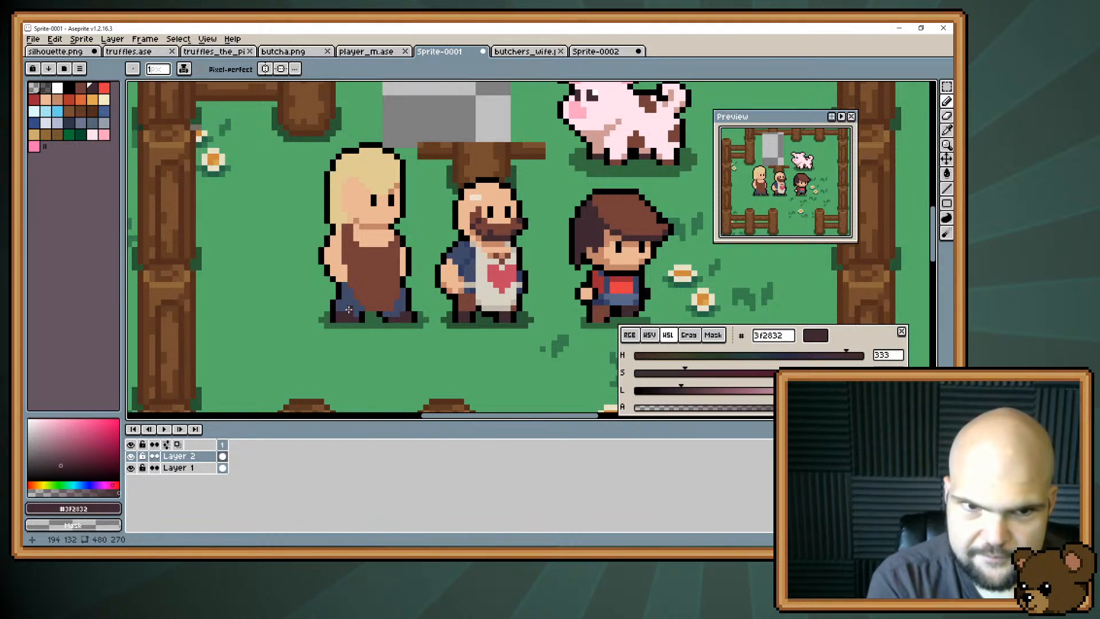
# Touch up the apron's front shoulder strap in #743f39 and its edge along the front arm in skin #e8b796.
pyautogui.keyDown('alt'); pyautogui.click(392, 234); pyautogui.keyUp('alt')
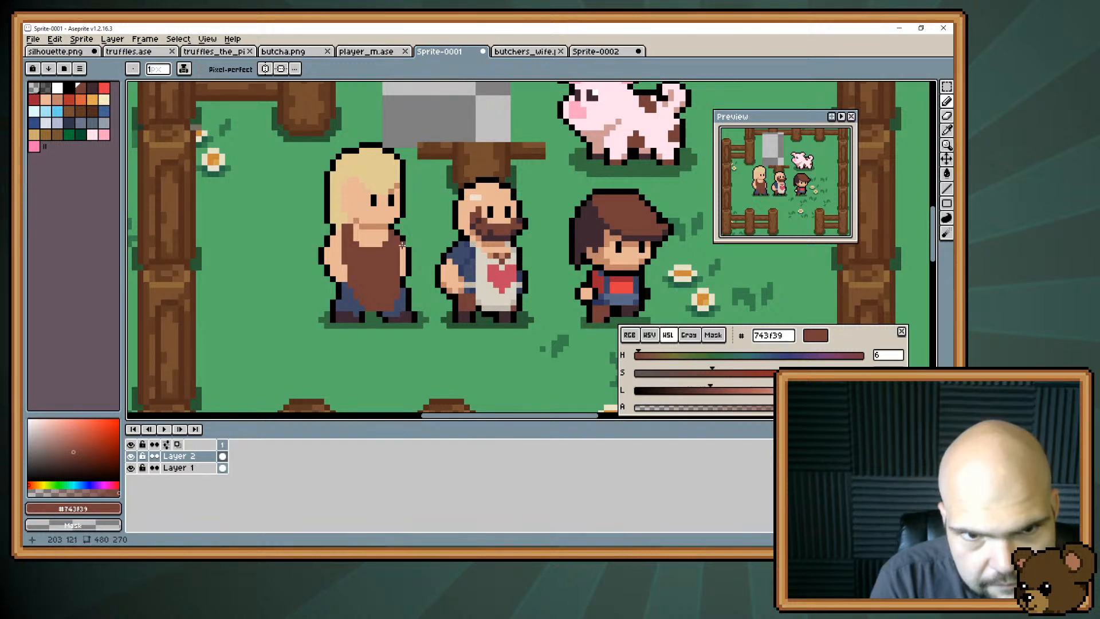
pyautogui.keyDown('alt'); pyautogui.click(402, 245); pyautogui.keyUp('alt')
pyautogui.moveTo(398, 250); pyautogui.dragTo(397, 265)
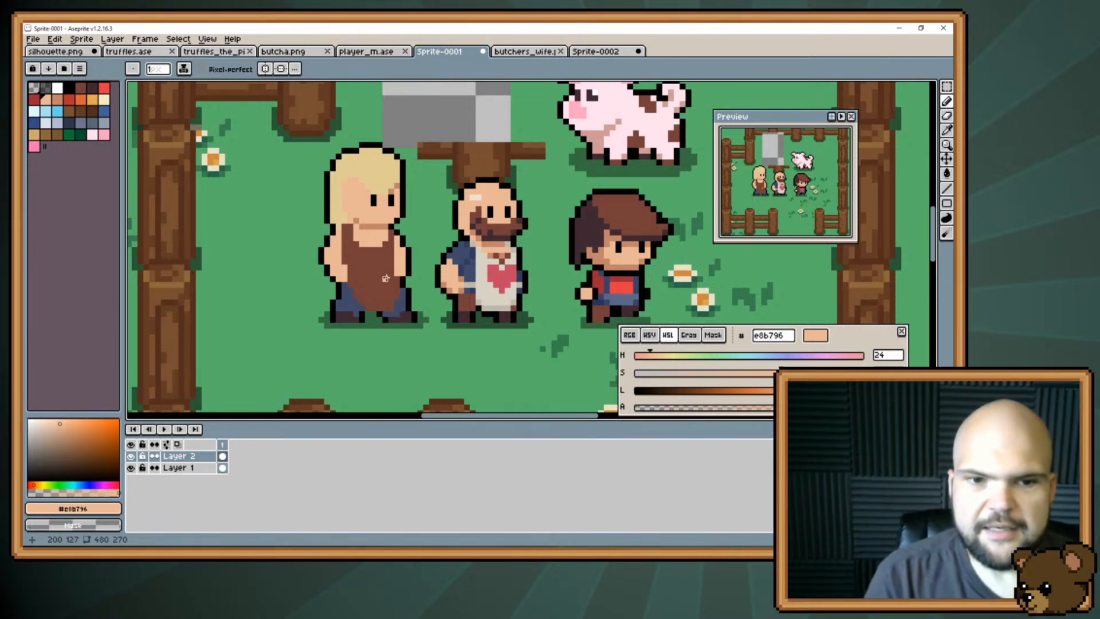
# Sample trouser blue #3f4a69 and trim the apron's lower front edge where it meets the leg.
pyautogui.keyDown('alt'); pyautogui.click(398, 289); pyautogui.keyUp('alt')
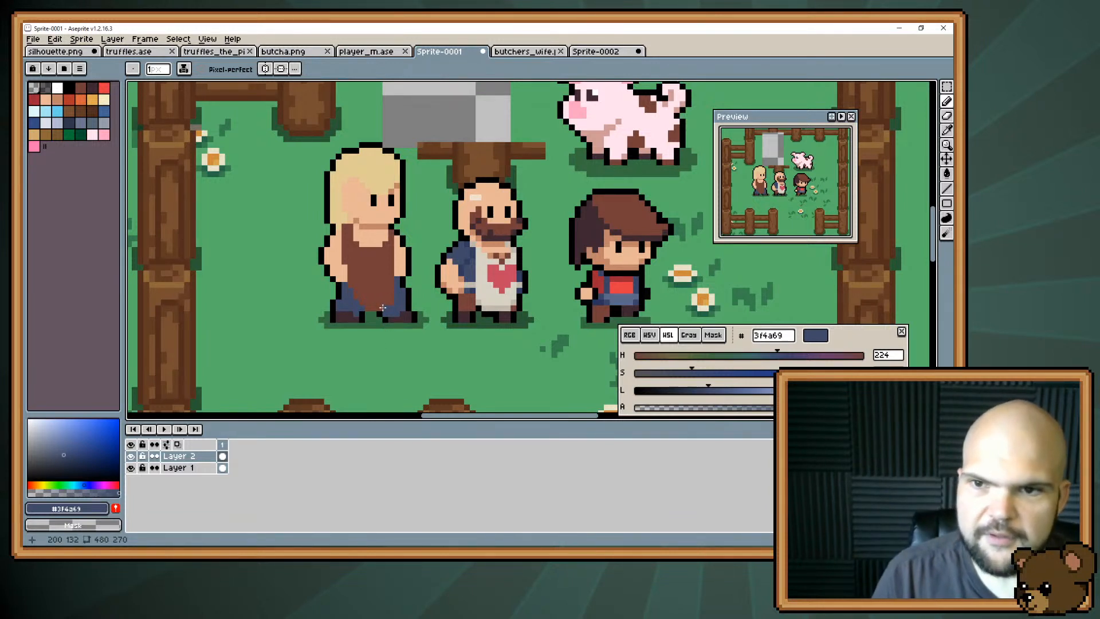
pyautogui.scroll(4, 458, 189)
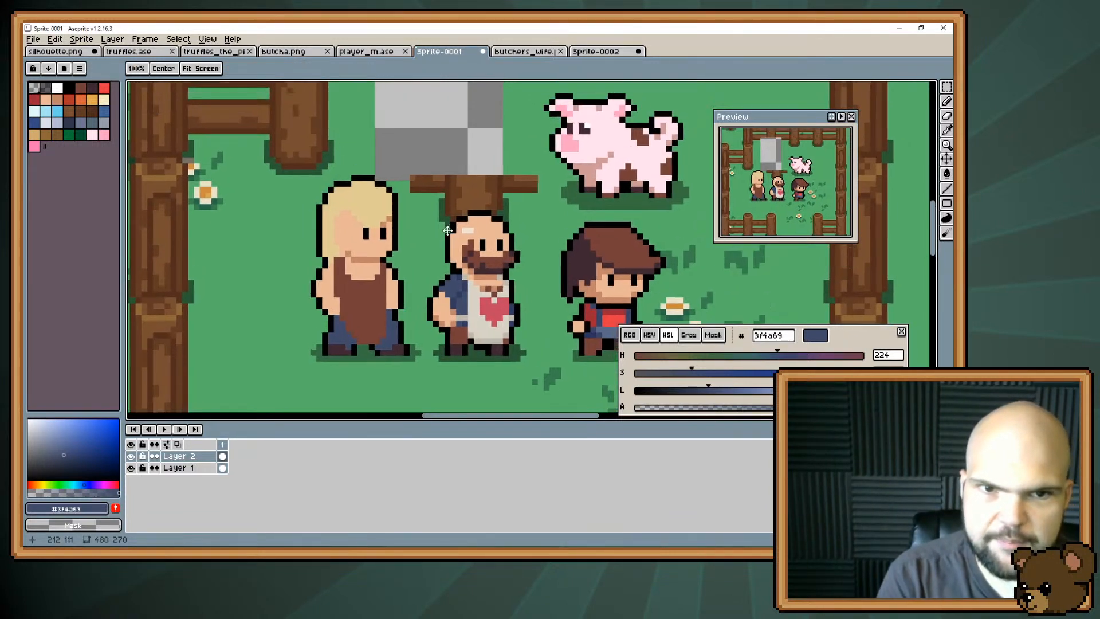
pyautogui.scroll(-5, 428, 184)
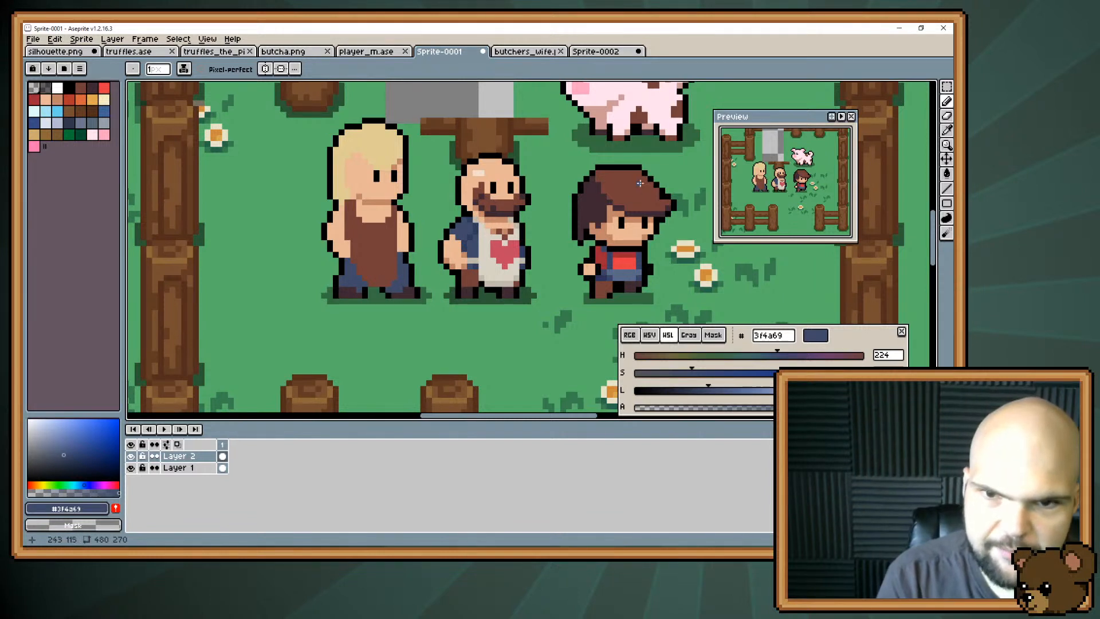
pyautogui.keyDown('alt'); pyautogui.click(398, 282); pyautogui.keyUp('alt')
pyautogui.click(389, 284)
pyautogui.click(393, 279)
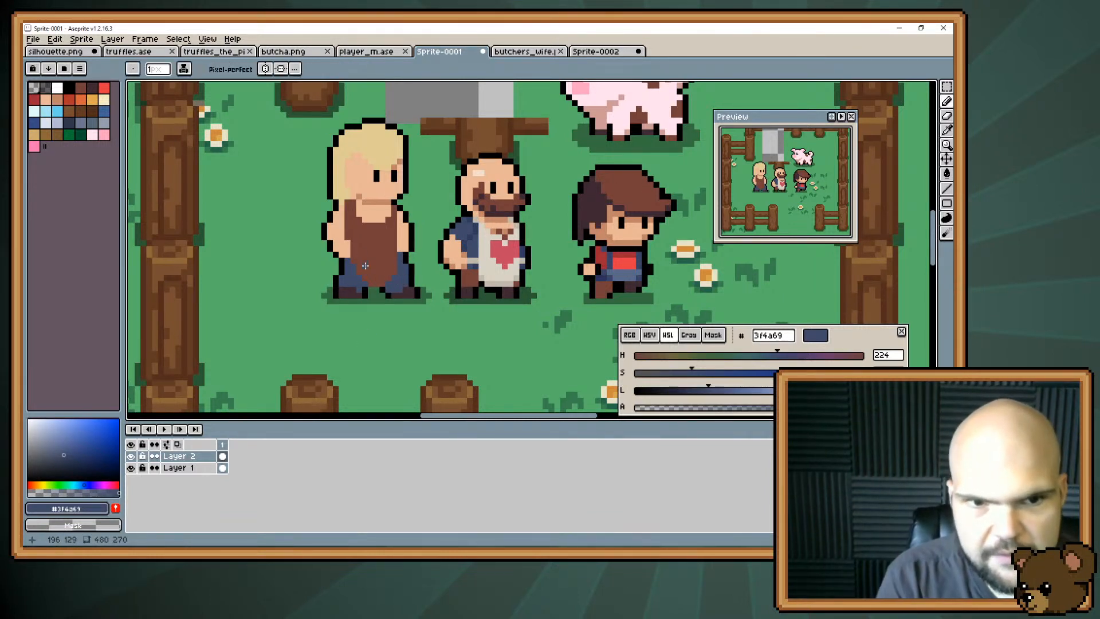
# Rework the apron hem and the gap between the legs with black #000000, trouser blue #3f4a69 and shadow green #366f42.
pyautogui.press('alt')
pyautogui.keyDown('alt'); pyautogui.click(370, 285); pyautogui.keyUp('alt')
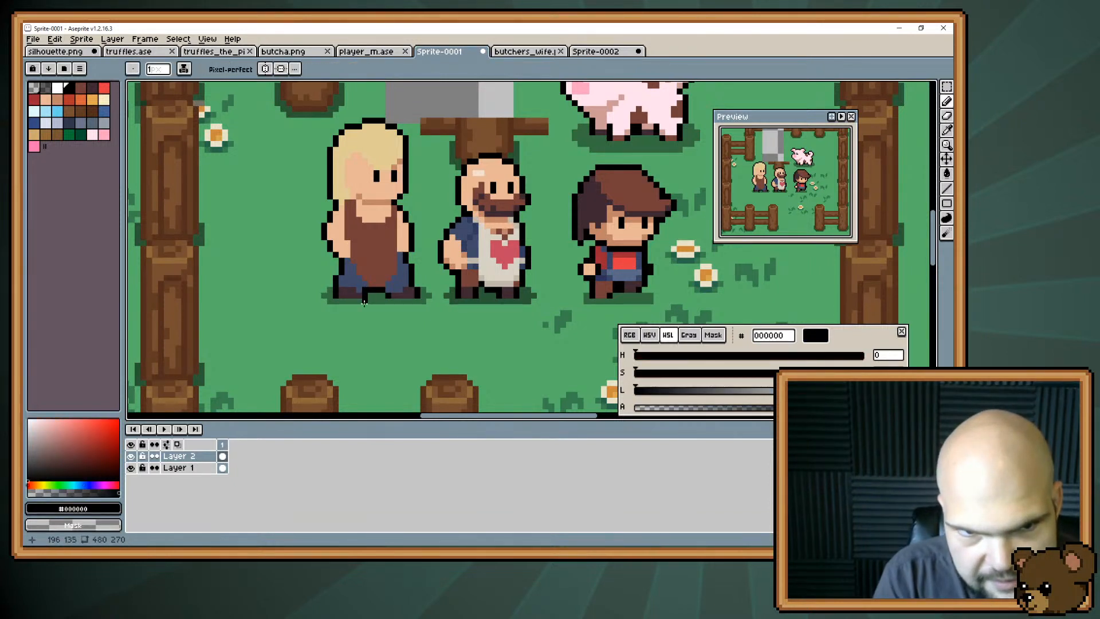
pyautogui.hotkey('ctrl', 'z')
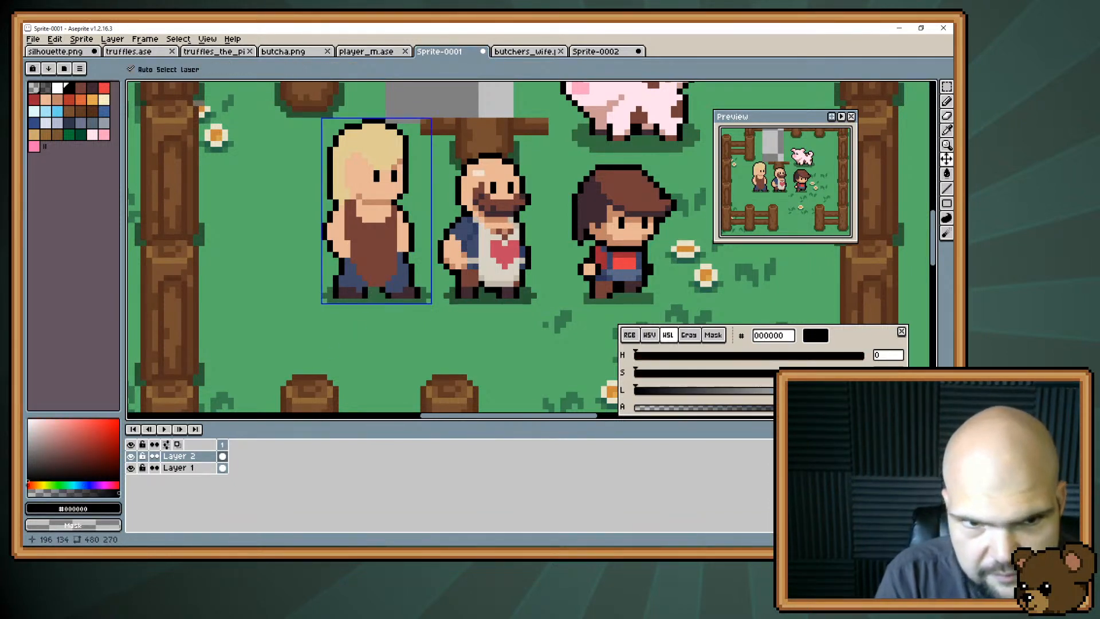
pyautogui.click(371, 283)
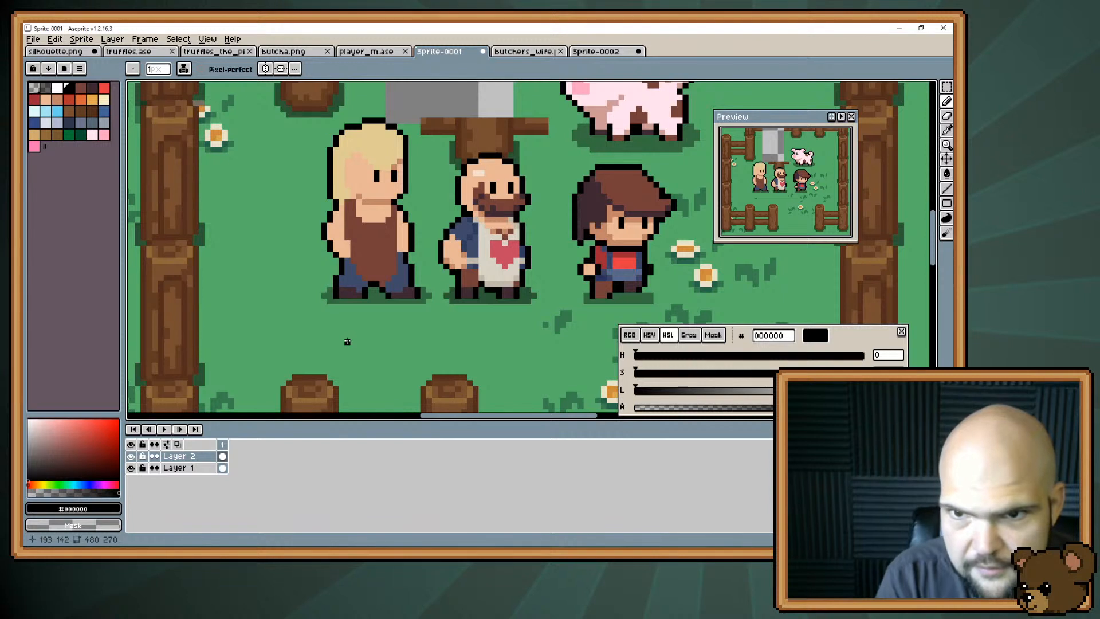
pyautogui.keyDown('alt'); pyautogui.click(385, 285); pyautogui.keyUp('alt')
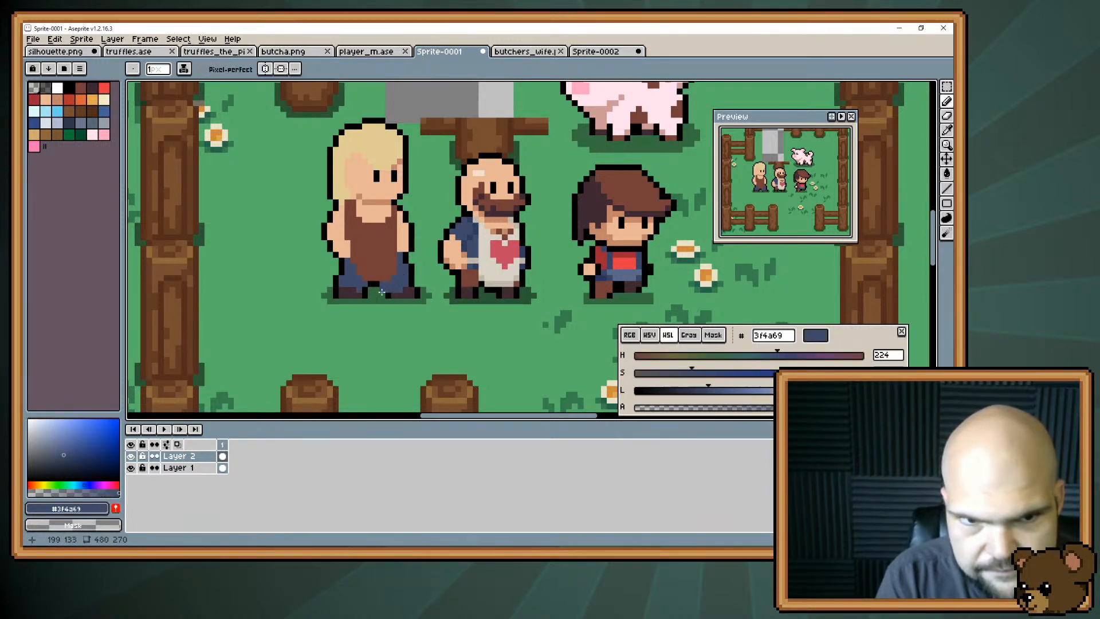
pyautogui.keyDown('alt'); pyautogui.click(381, 291); pyautogui.keyUp('alt')
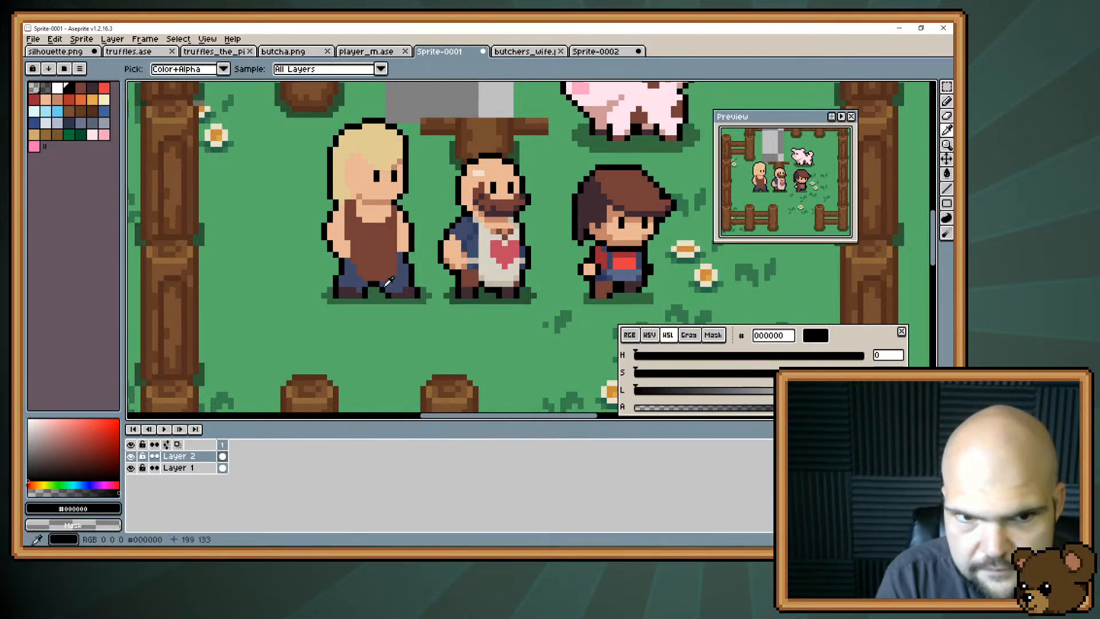
pyautogui.keyDown('alt'); pyautogui.click(382, 295); pyautogui.keyUp('alt')
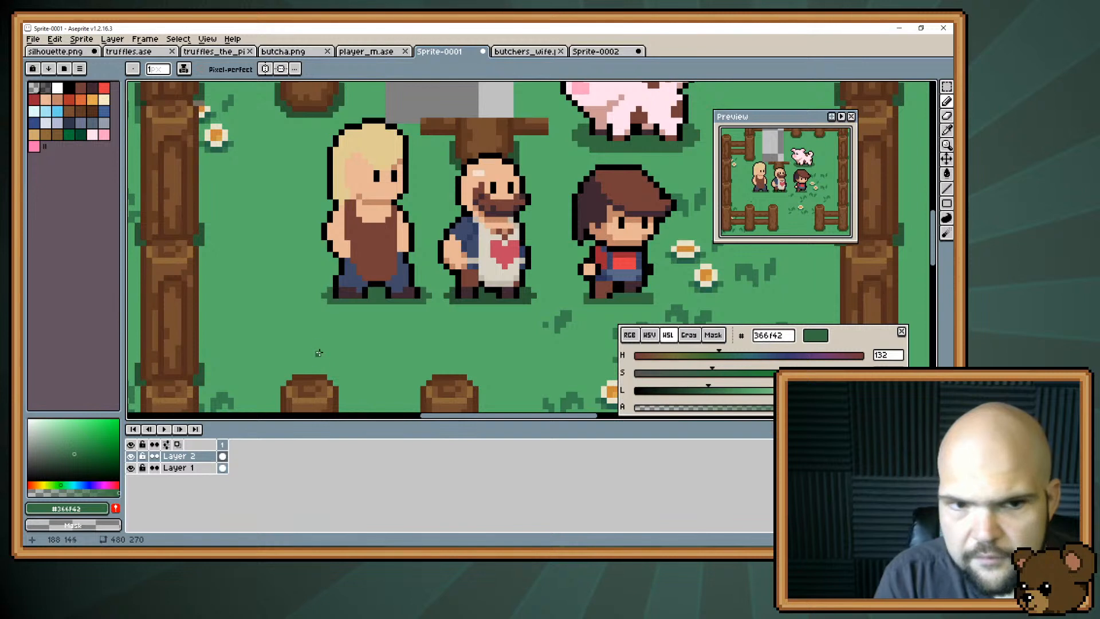
pyautogui.keyDown('alt'); pyautogui.click(335, 278); pyautogui.keyUp('alt')
pyautogui.press('e')
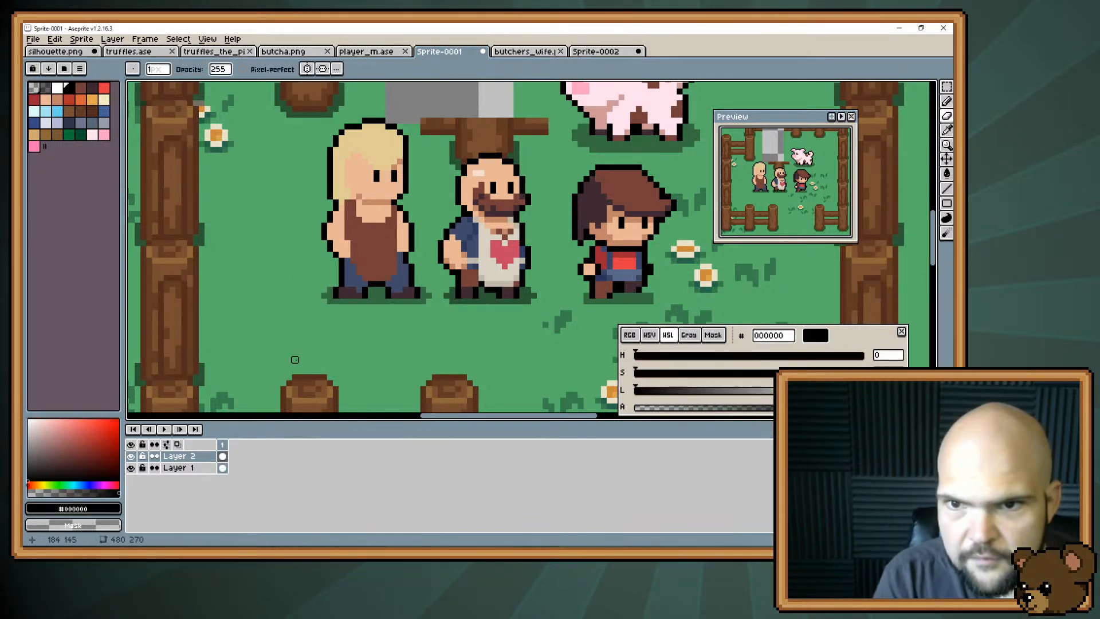
# Shade the back of the new character's blonde hair with the darker palette colour #cfab6e.
pyautogui.scroll(3, 336, 312)
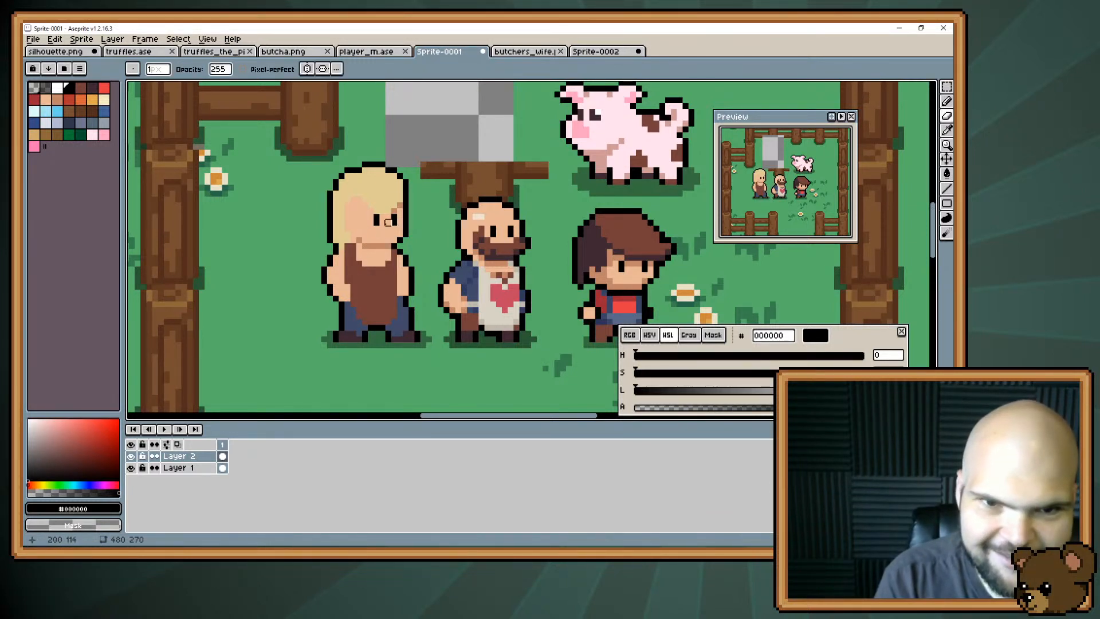
pyautogui.press('i')
pyautogui.click(397, 211)
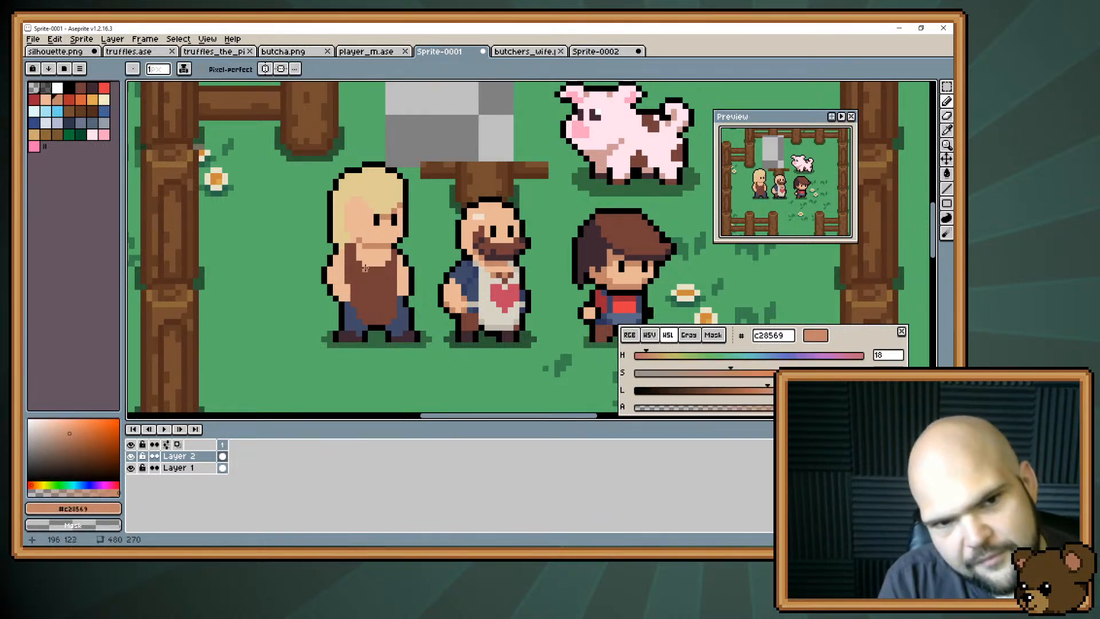
pyautogui.keyDown('alt'); pyautogui.click(371, 237); pyautogui.keyUp('alt')
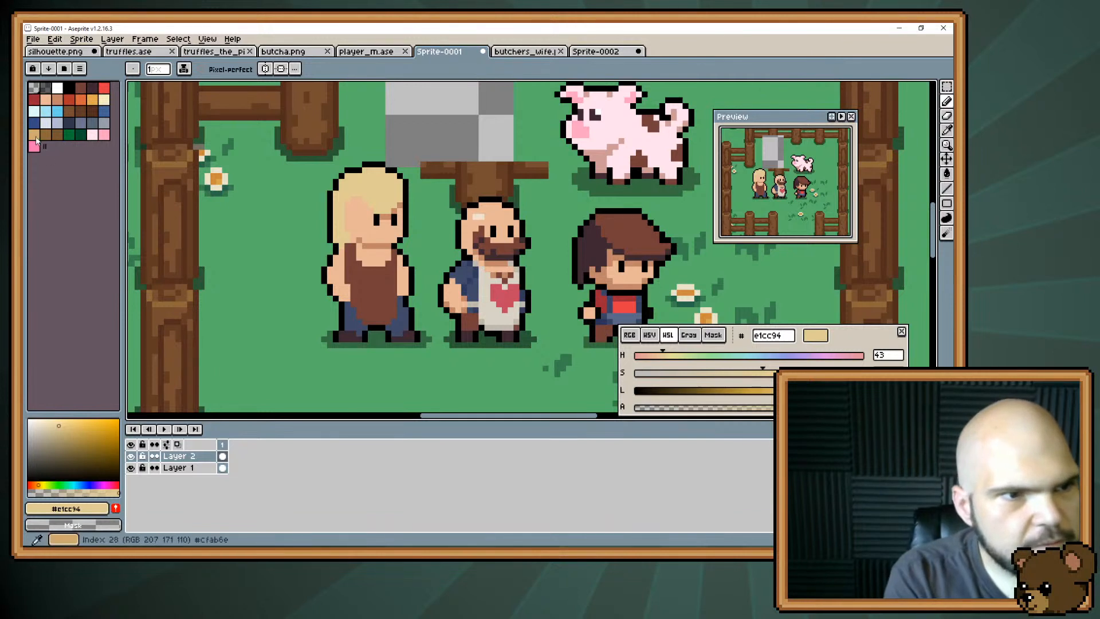
pyautogui.keyDown('alt'); pyautogui.click(344, 193); pyautogui.keyUp('alt')
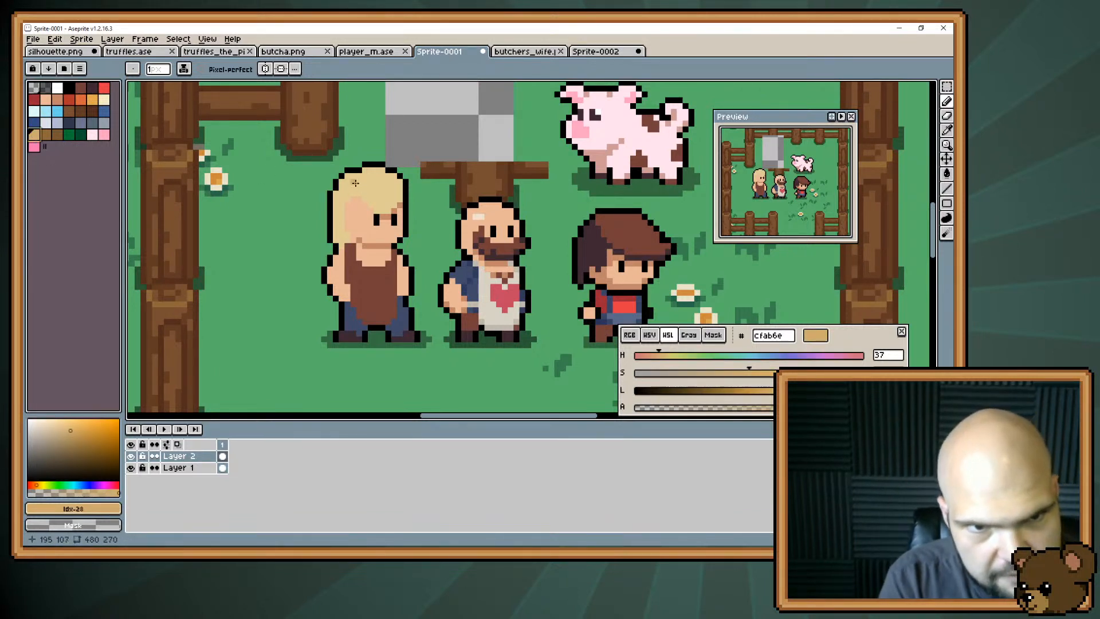
pyautogui.moveTo(337, 223); pyautogui.dragTo(341, 237)
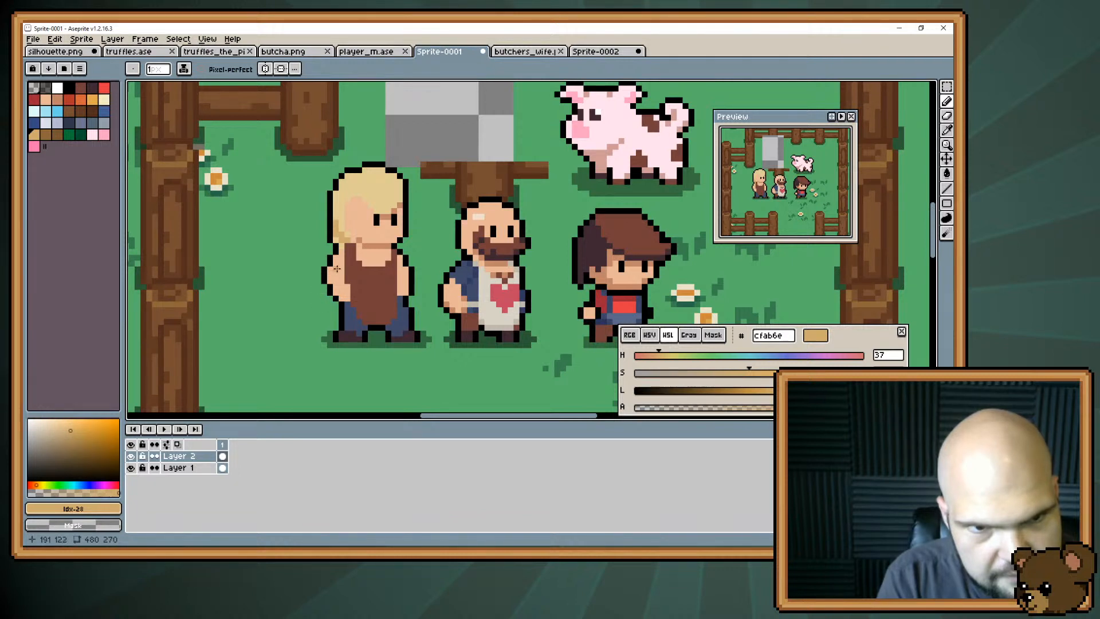
pyautogui.moveTo(342, 241); pyautogui.dragTo(341, 228)
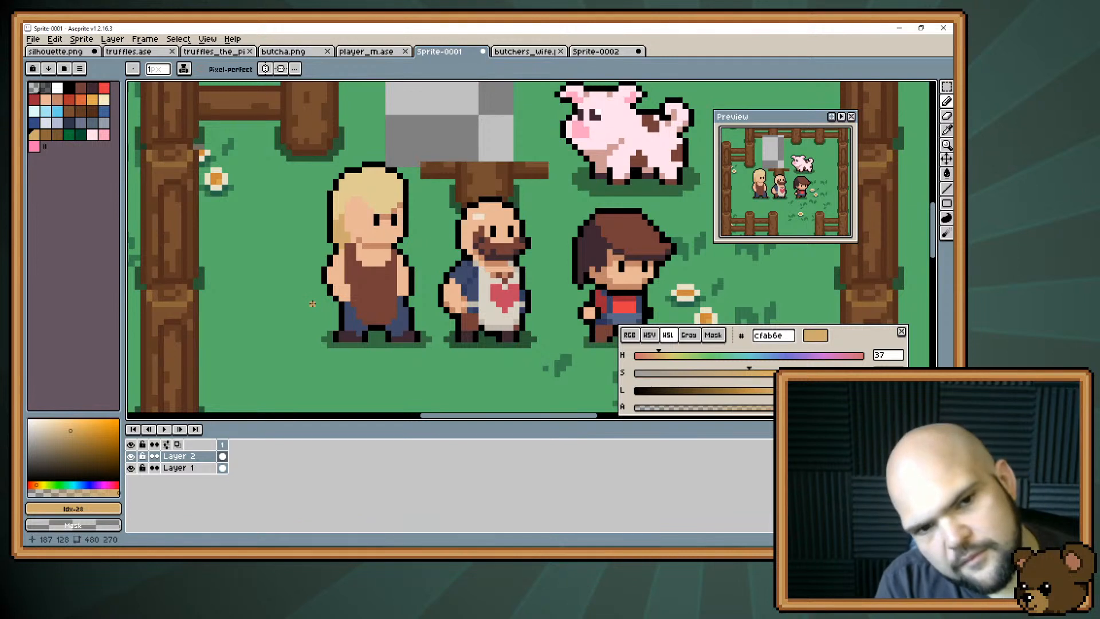
# Redraw the hairline shadow across the new character's forehead in #c28569 and touch up the face with skin #e8b796.
pyautogui.keyDown('alt'); pyautogui.click(334, 277); pyautogui.keyUp('alt')
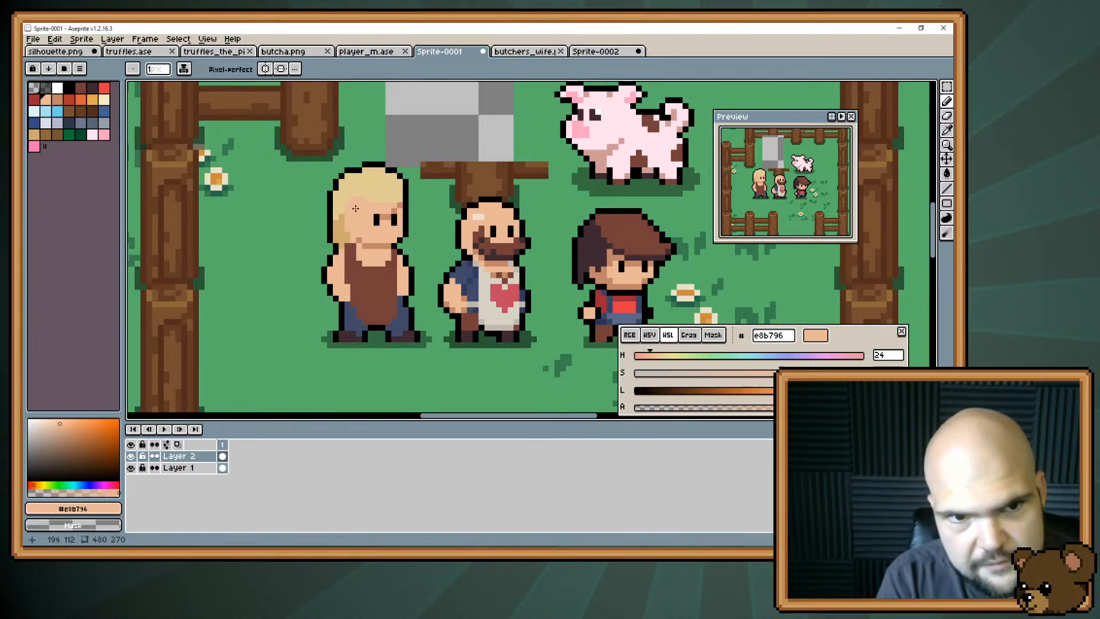
pyautogui.keyDown('alt'); pyautogui.click(400, 205); pyautogui.keyUp('alt')
pyautogui.moveTo(394, 205); pyautogui.dragTo(380, 207)
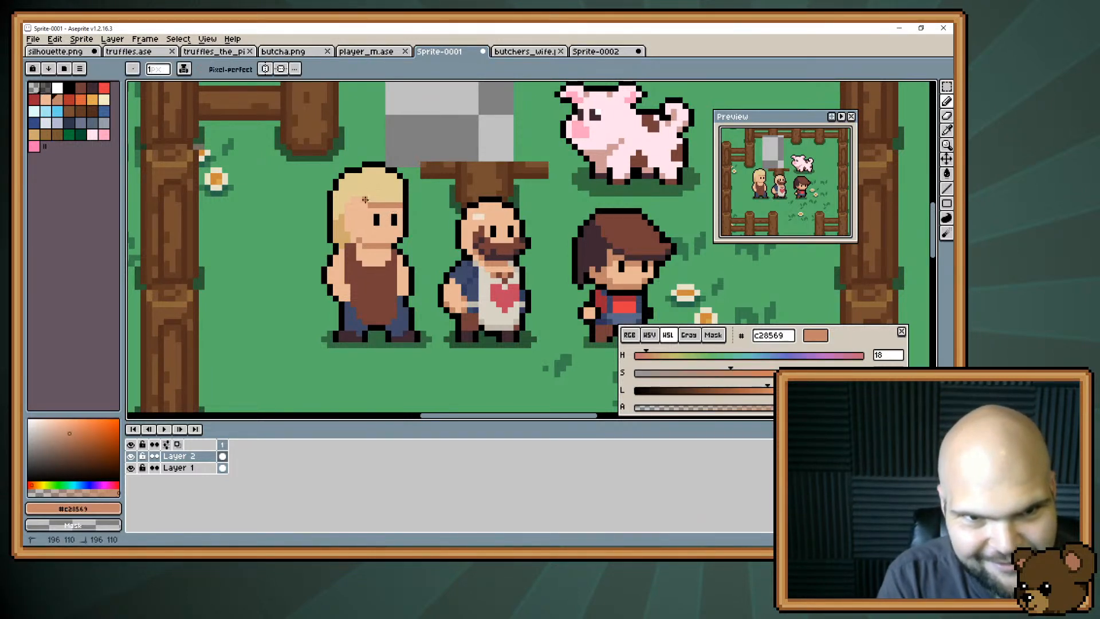
pyautogui.keyDown('alt'); pyautogui.click(398, 212); pyautogui.keyUp('alt')
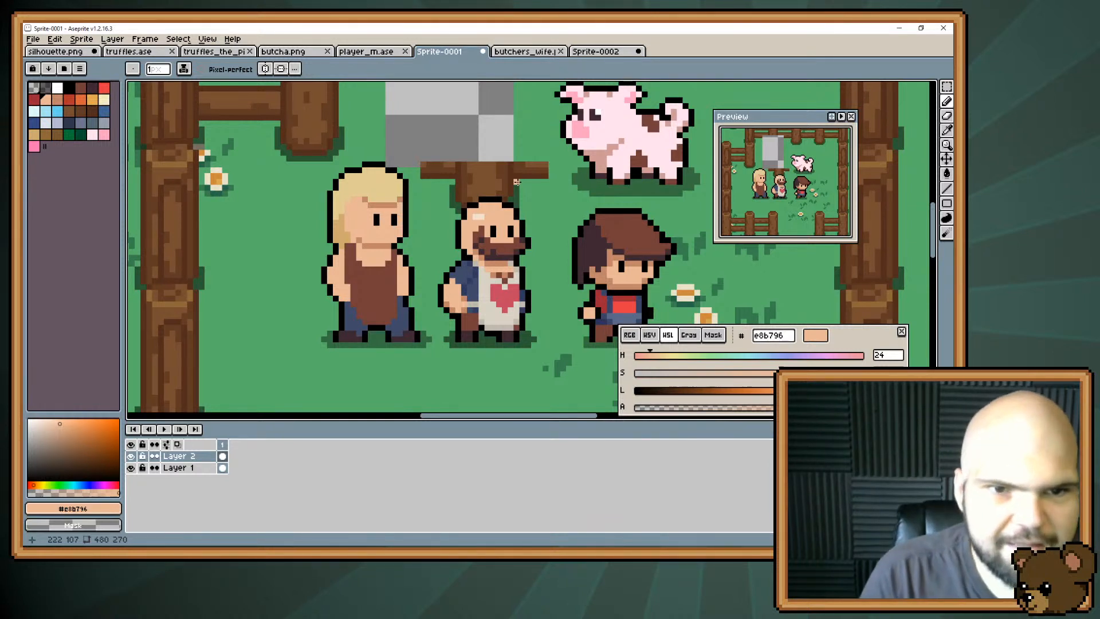
# Touch up the blonde character's hairline and side hair using skin #e8b796, shadow #c28569 and hair shade #cfab6e.
pyautogui.keyDown('alt'); pyautogui.click(371, 201); pyautogui.keyUp('alt')
pyautogui.keyDown('alt'); pyautogui.click(366, 205); pyautogui.keyUp('alt')
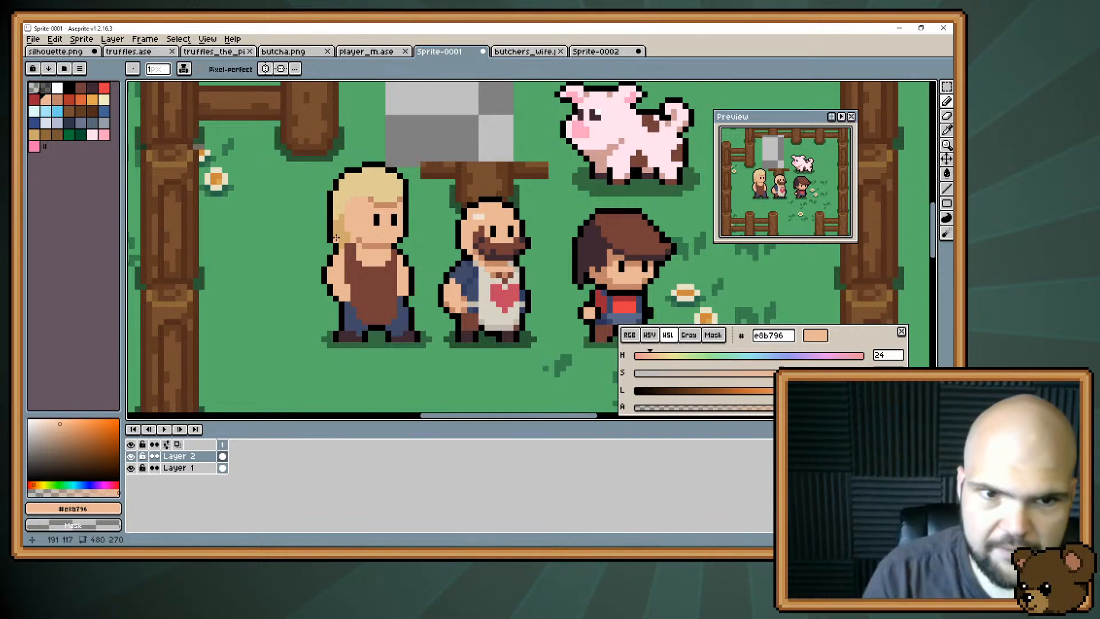
pyautogui.keyDown('alt'); pyautogui.click(366, 196); pyautogui.keyUp('alt')
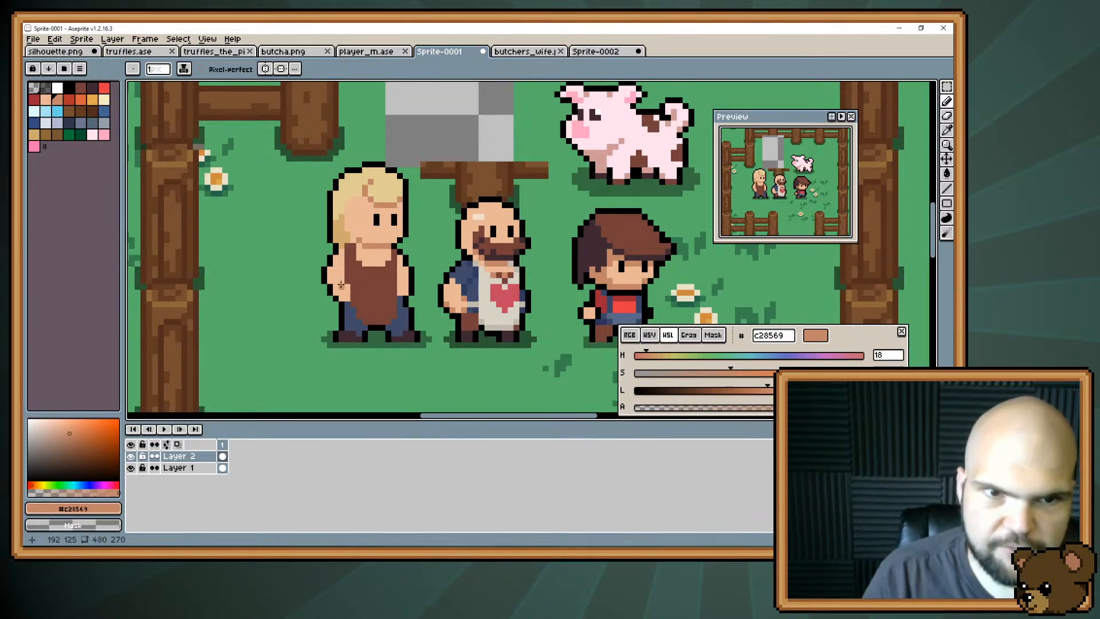
pyautogui.keyDown('alt'); pyautogui.click(344, 224); pyautogui.keyUp('alt')
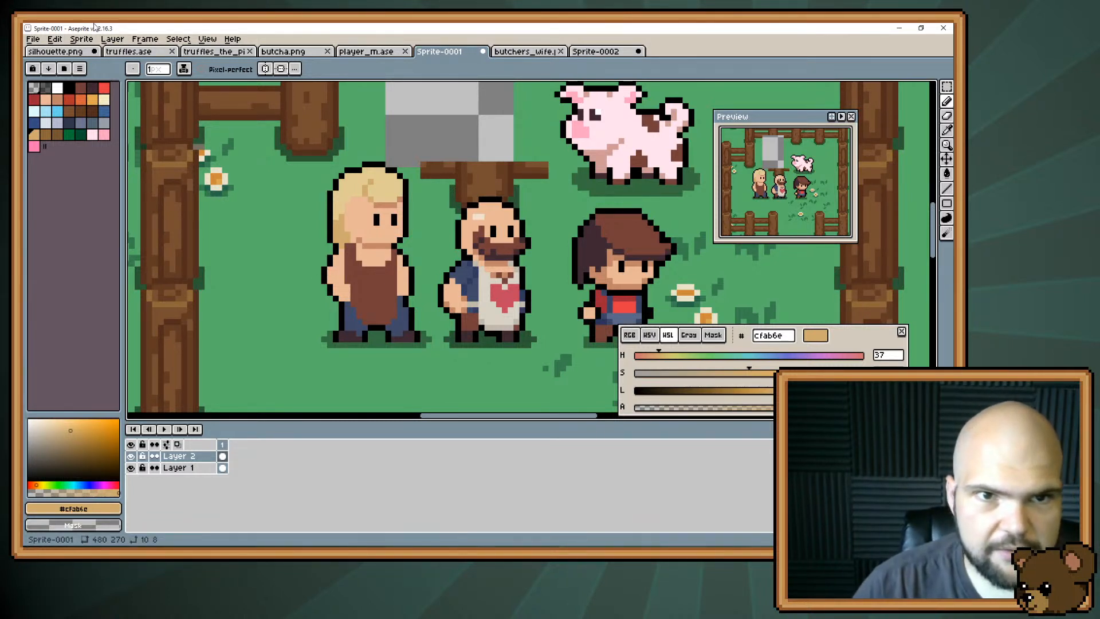
# Play the player_m.ase animation, step through its level_up frames and return to the Sprite-0001 drawing.
pyautogui.click(366, 51)
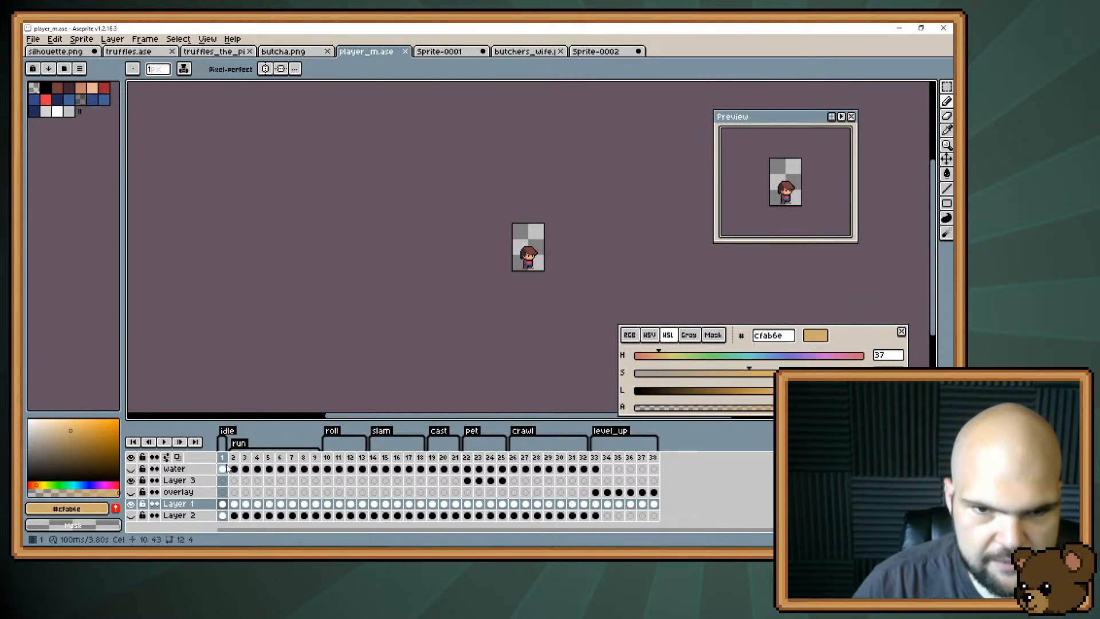
pyautogui.press('Return')
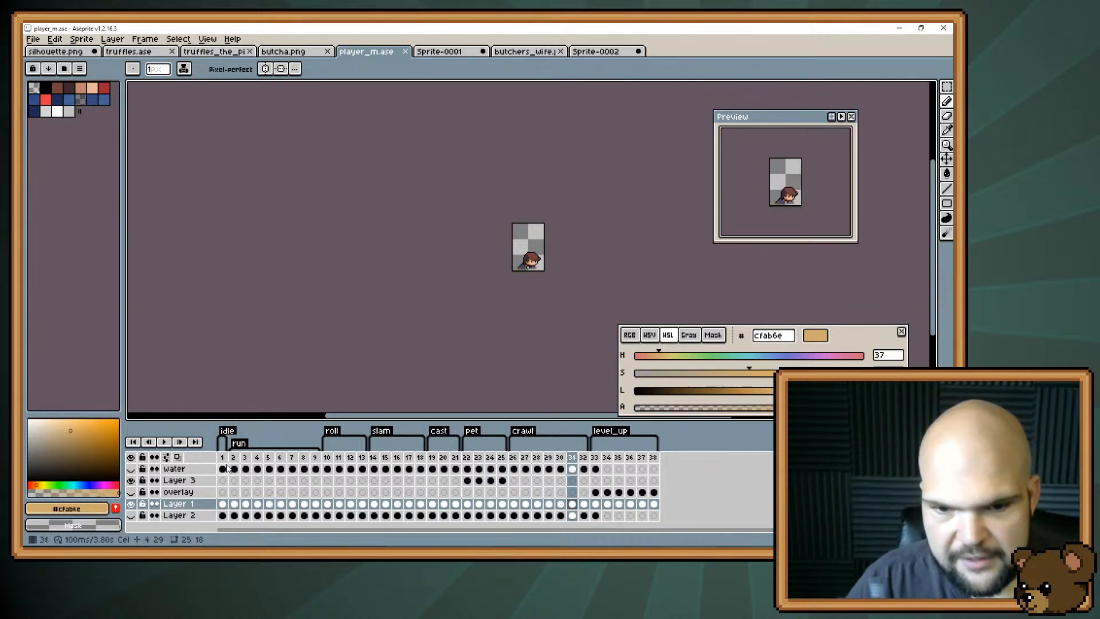
pyautogui.press('Return')
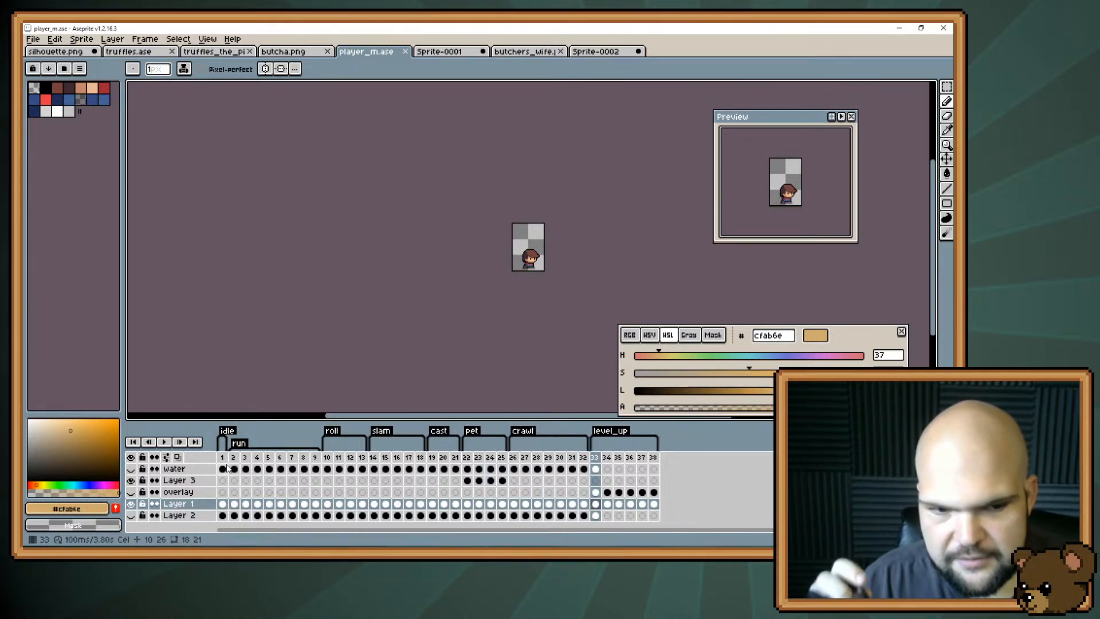
pyautogui.press('Right')
pyautogui.press('Right')
pyautogui.press('Right')
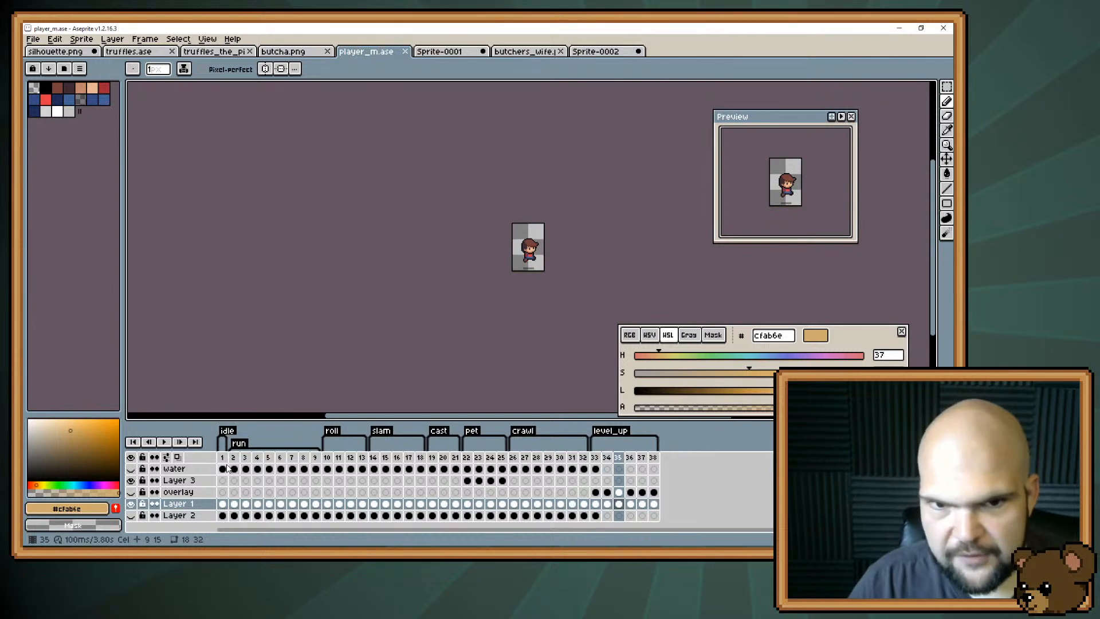
pyautogui.press('Right')
pyautogui.press('Right')
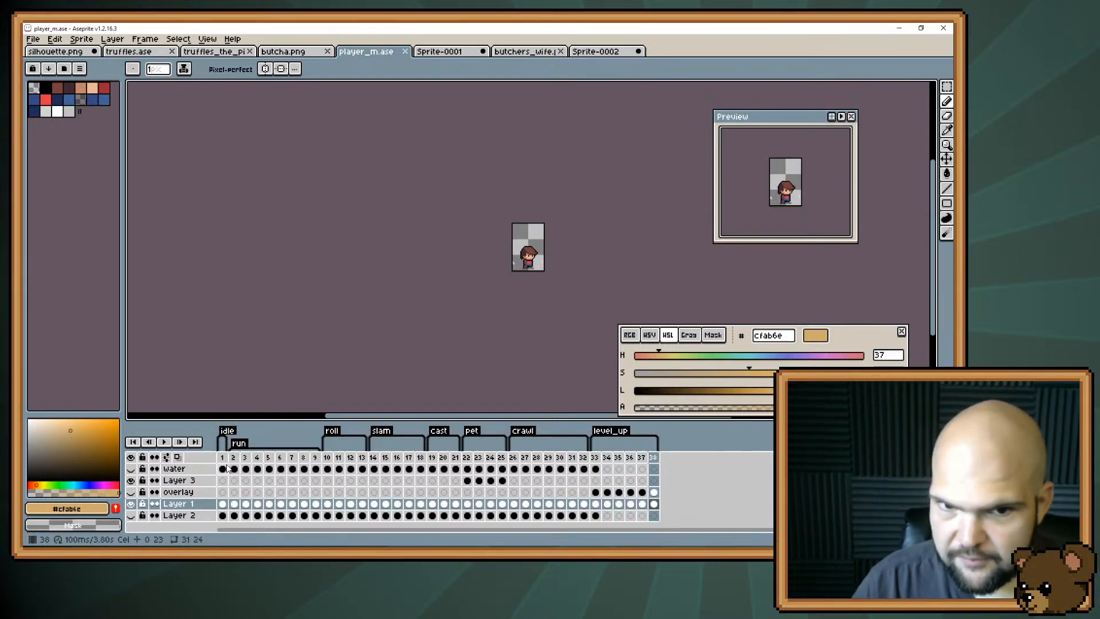
pyautogui.click(898, 28)
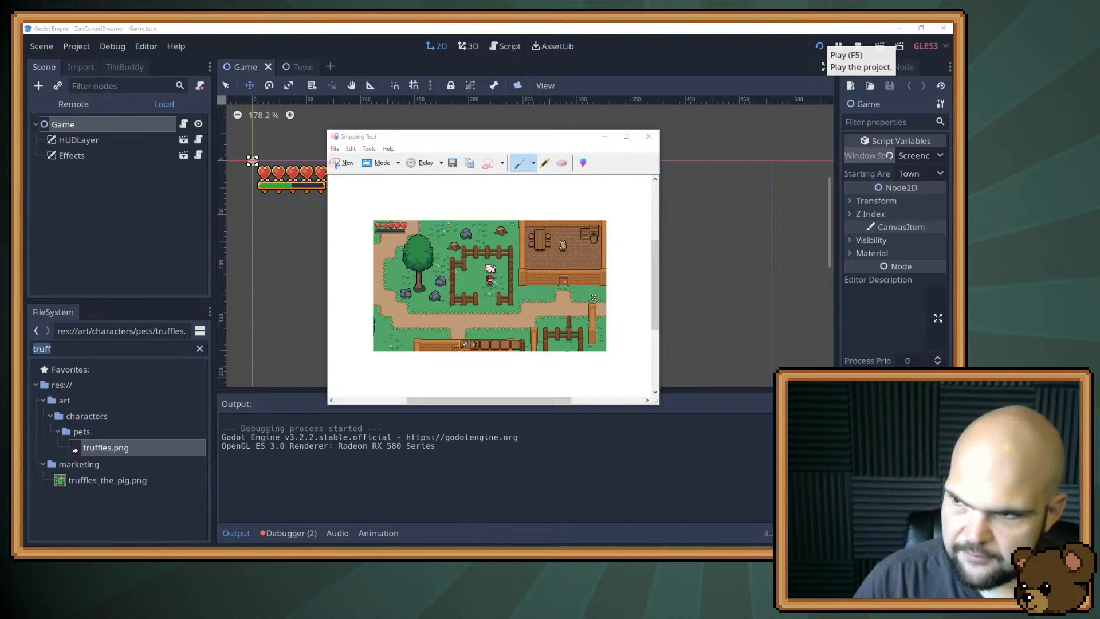
pyautogui.hotkey('alt', 'Tab')
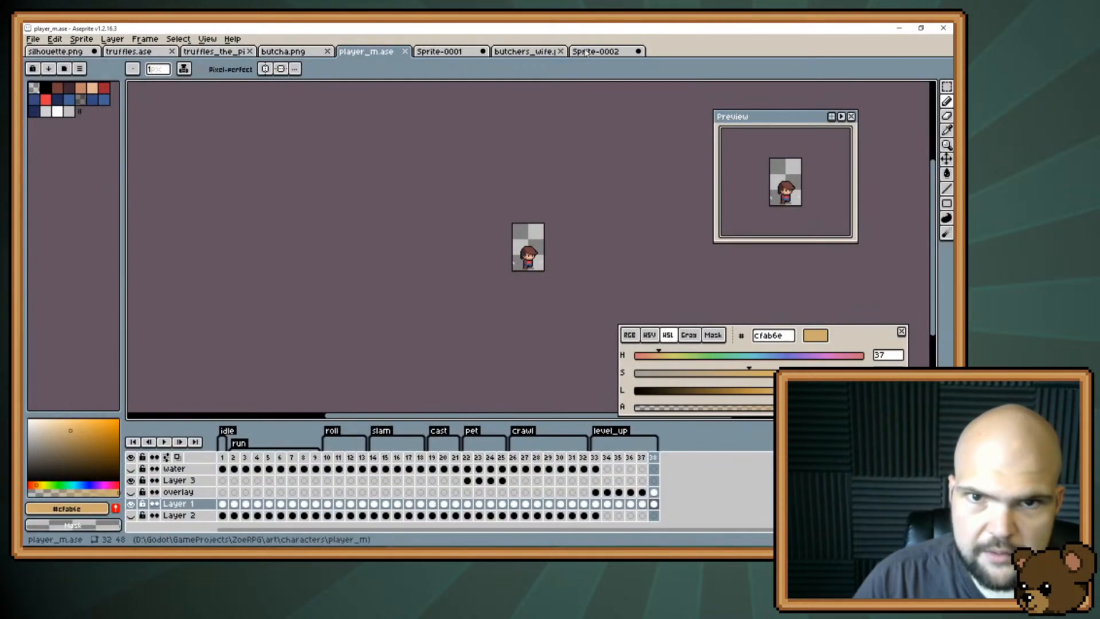
pyautogui.click(452, 53)
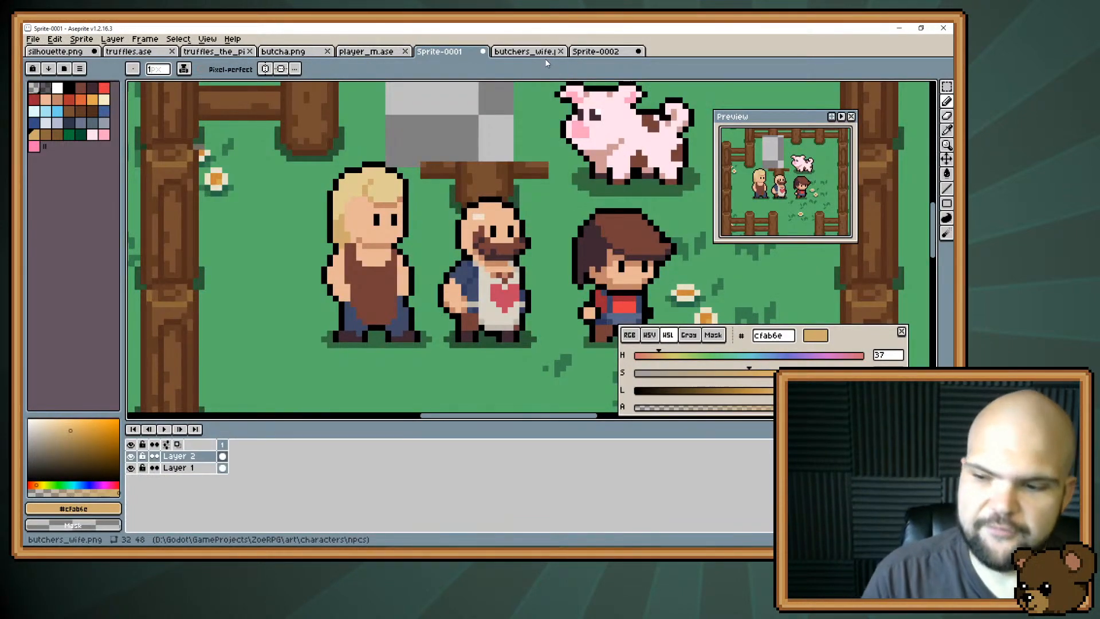
# Touch up the shading on the blonde character's lower face and neck with shadow #c28569 and skin #e8b796.
pyautogui.press('i')
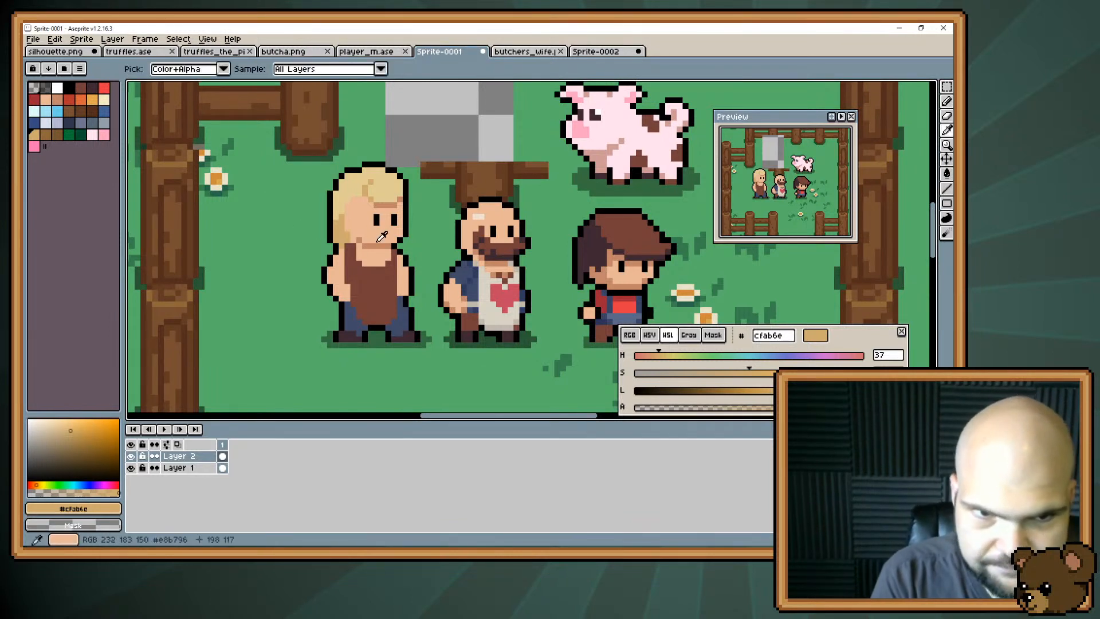
pyautogui.keyDown('alt'); pyautogui.click(380, 241); pyautogui.keyUp('alt')
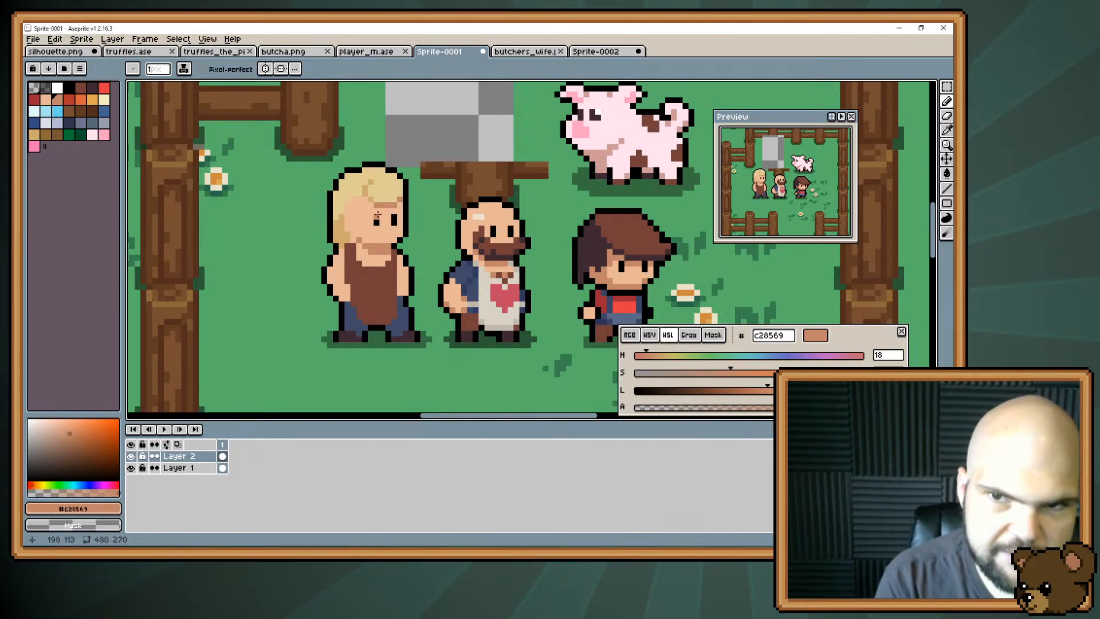
pyautogui.keyDown('alt'); pyautogui.click(373, 253); pyautogui.keyUp('alt')
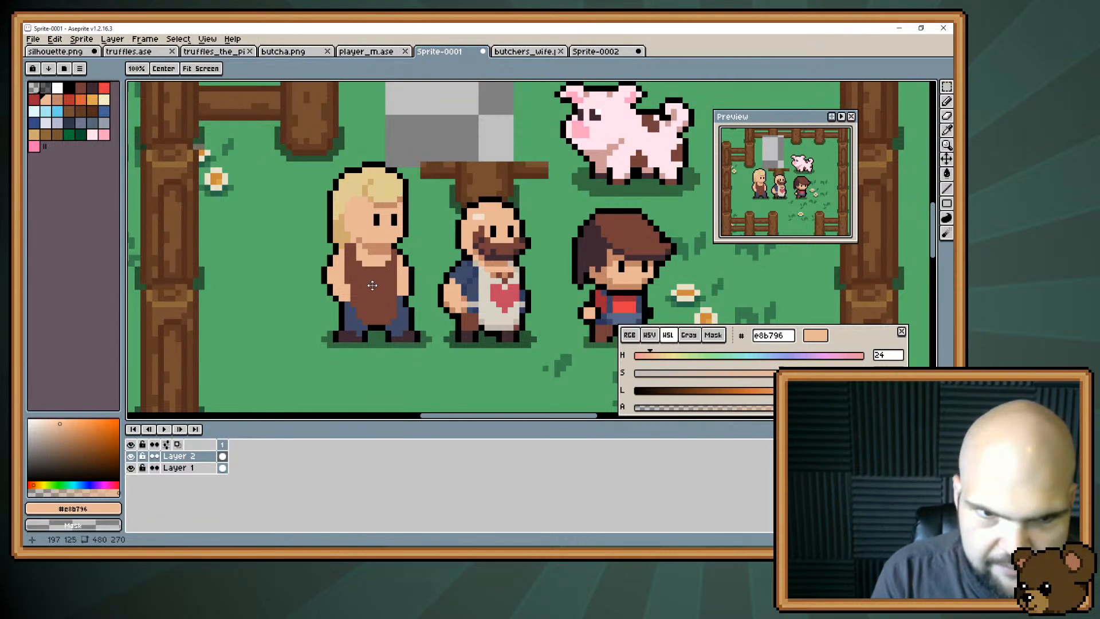
# Fill out the blonde character's rear arm and hand with skin #e8b796 and redraw the arm's outline in black #000000.
pyautogui.moveTo(364, 287); pyautogui.dragTo(385, 269)
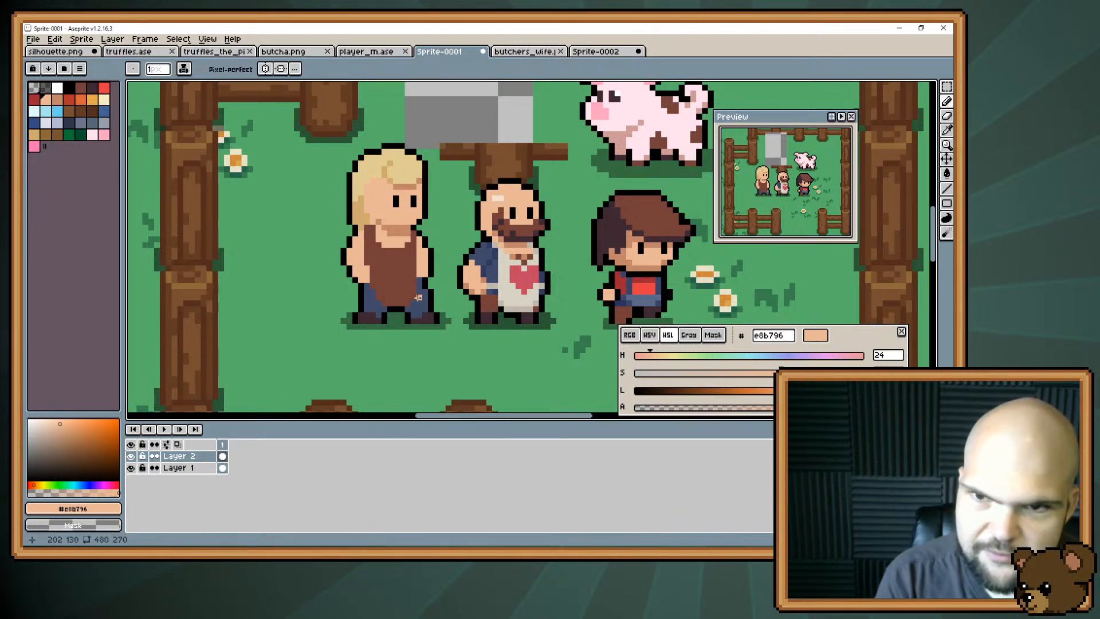
pyautogui.press('space')
pyautogui.moveTo(503, 233); pyautogui.dragTo(505, 261)
pyautogui.keyDown('alt'); pyautogui.click(518, 260); pyautogui.keyUp('alt')
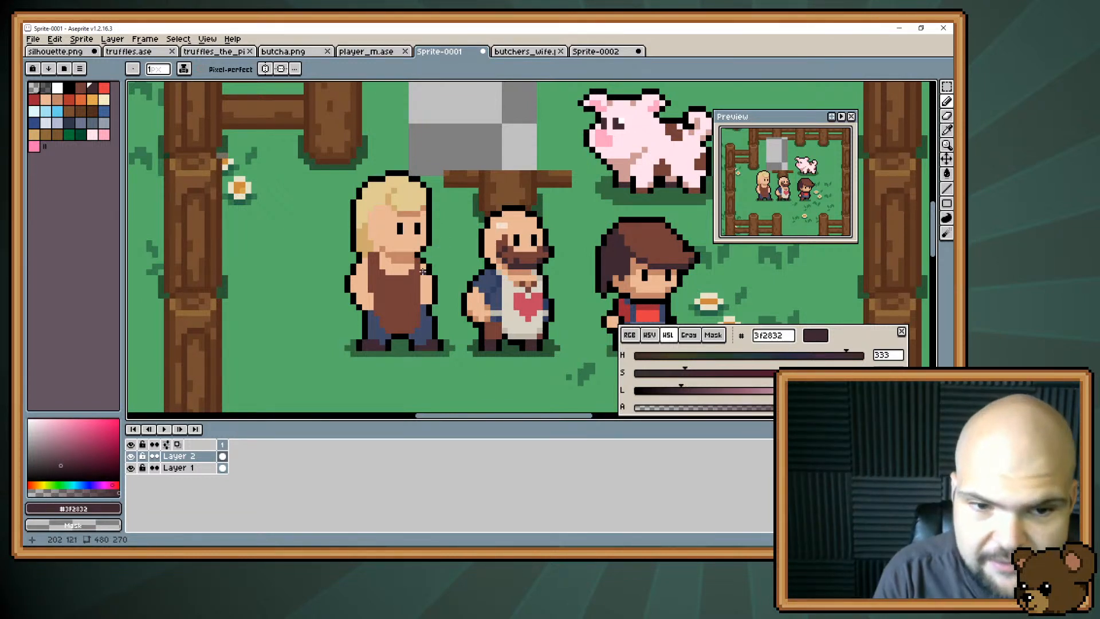
pyautogui.press('i')
pyautogui.press('b')
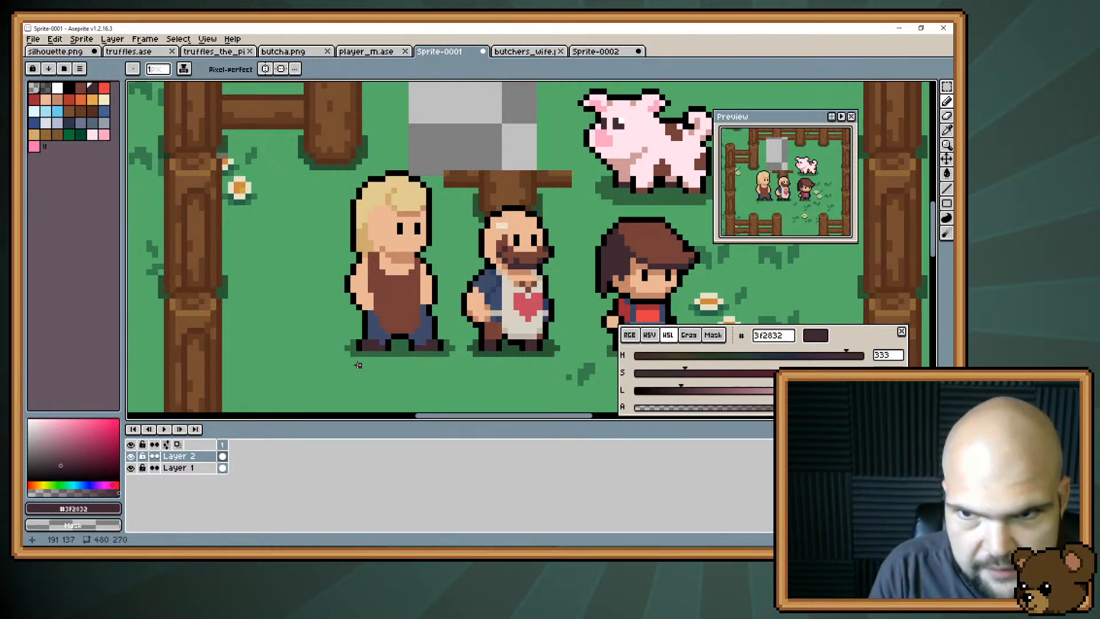
pyautogui.keyDown('alt'); pyautogui.click(373, 297); pyautogui.keyUp('alt')
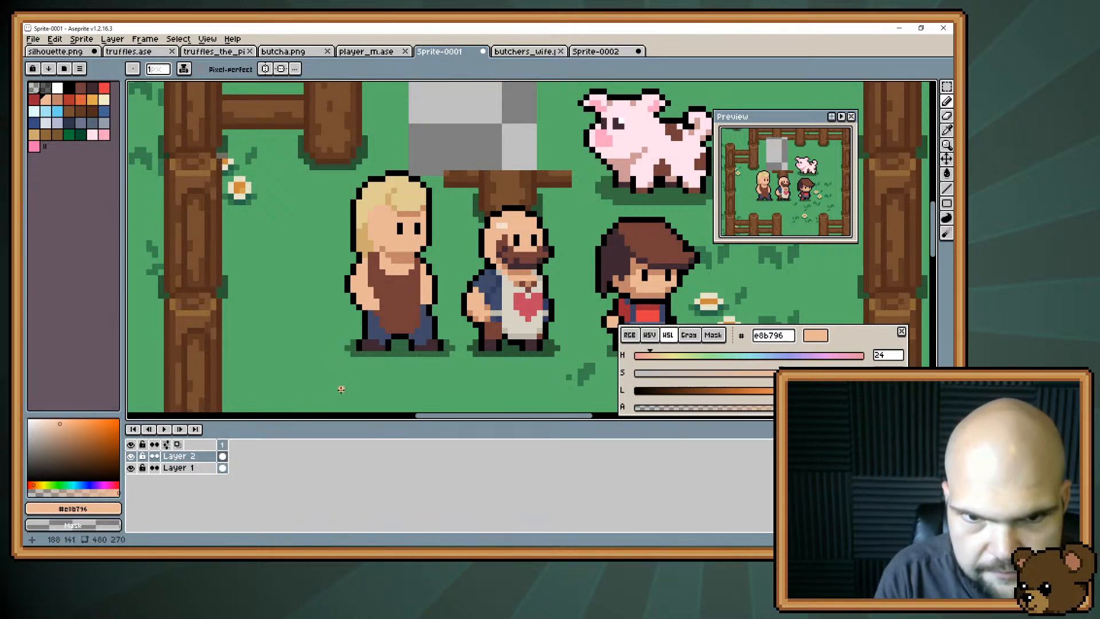
pyautogui.click(354, 306)
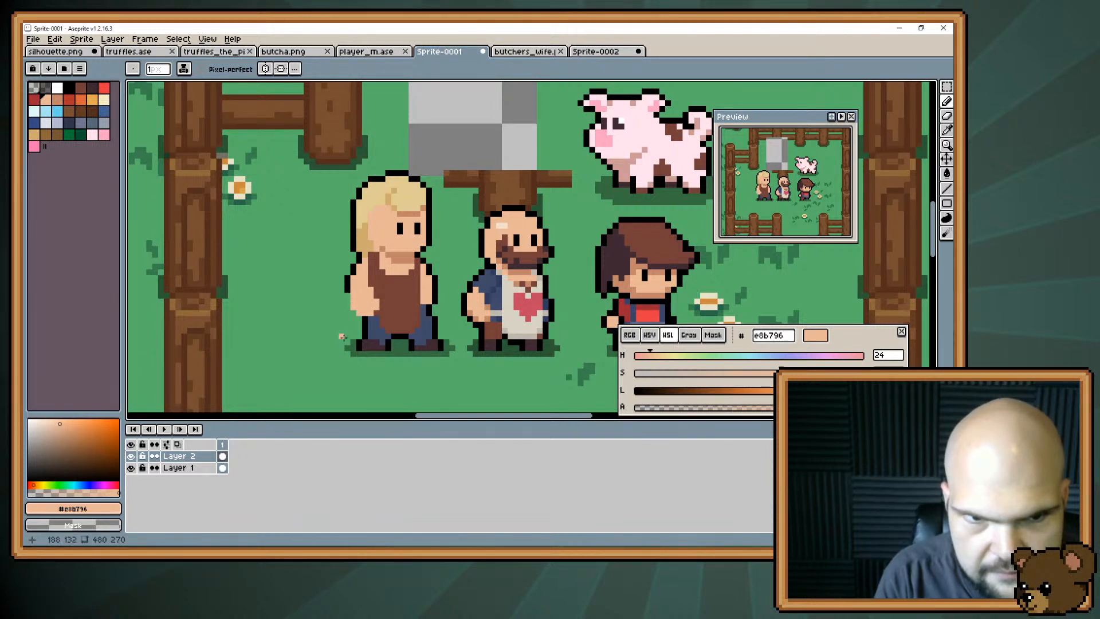
pyautogui.keyDown('alt'); pyautogui.click(347, 290); pyautogui.keyUp('alt')
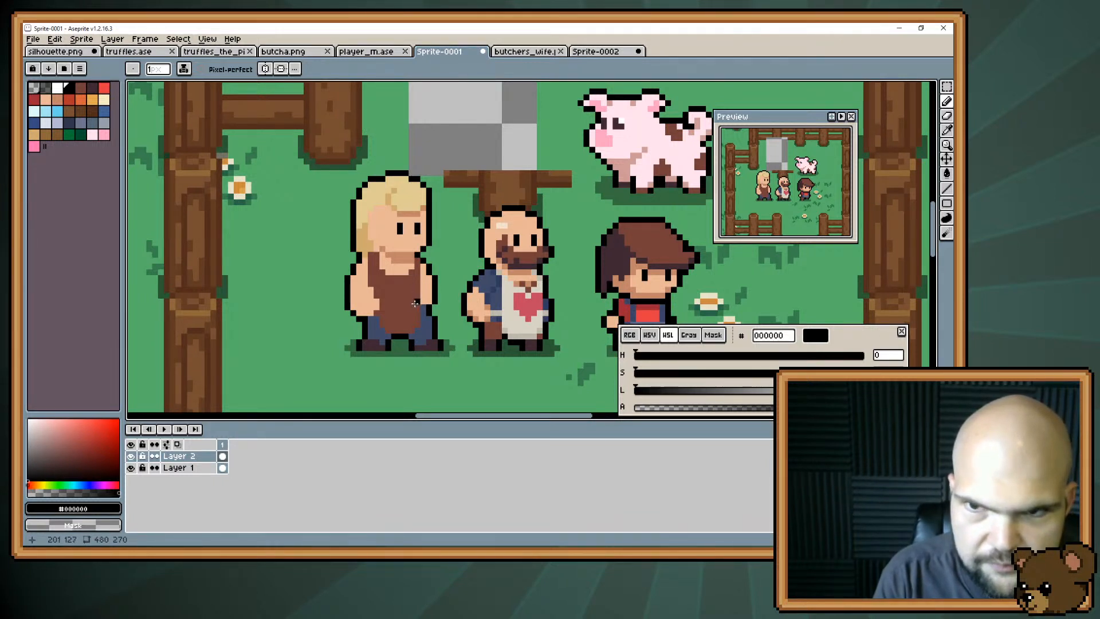
# Rework the blonde character's neck and rear shoulder next to the hair with skin #e8b796 and shadow #c28569.
pyautogui.keyDown('alt'); pyautogui.click(369, 262); pyautogui.keyUp('alt')
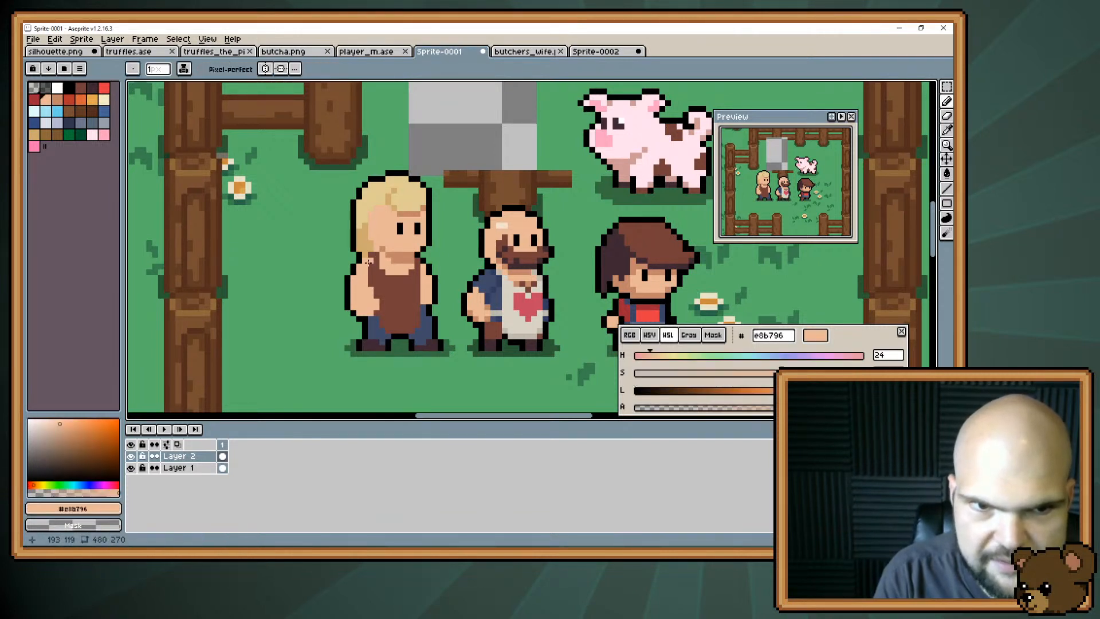
pyautogui.keyDown('alt'); pyautogui.click(367, 252); pyautogui.keyUp('alt')
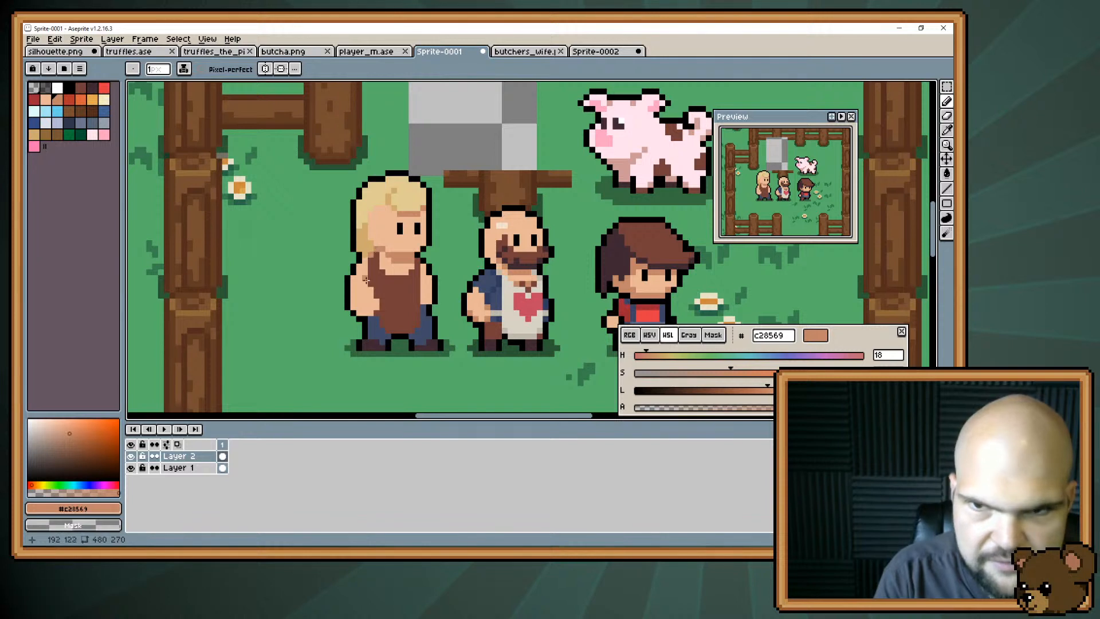
pyautogui.press('alt')
pyautogui.keyDown('alt'); pyautogui.click(399, 242); pyautogui.keyUp('alt')
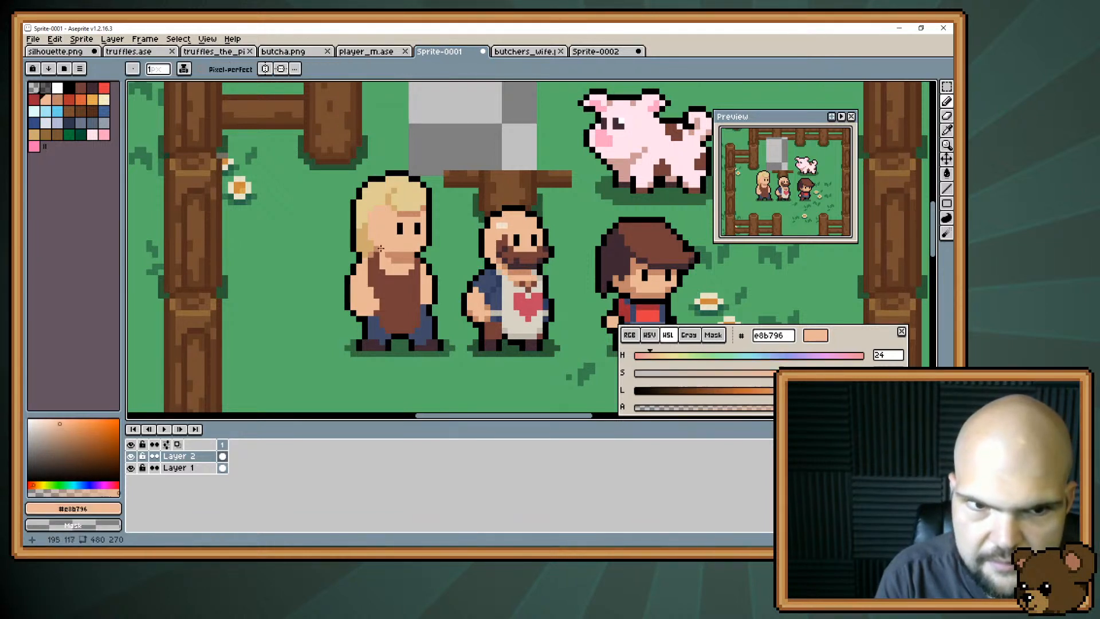
pyautogui.click(383, 251)
pyautogui.keyDown('alt'); pyautogui.click(380, 253); pyautogui.keyUp('alt')
pyautogui.click(388, 256)
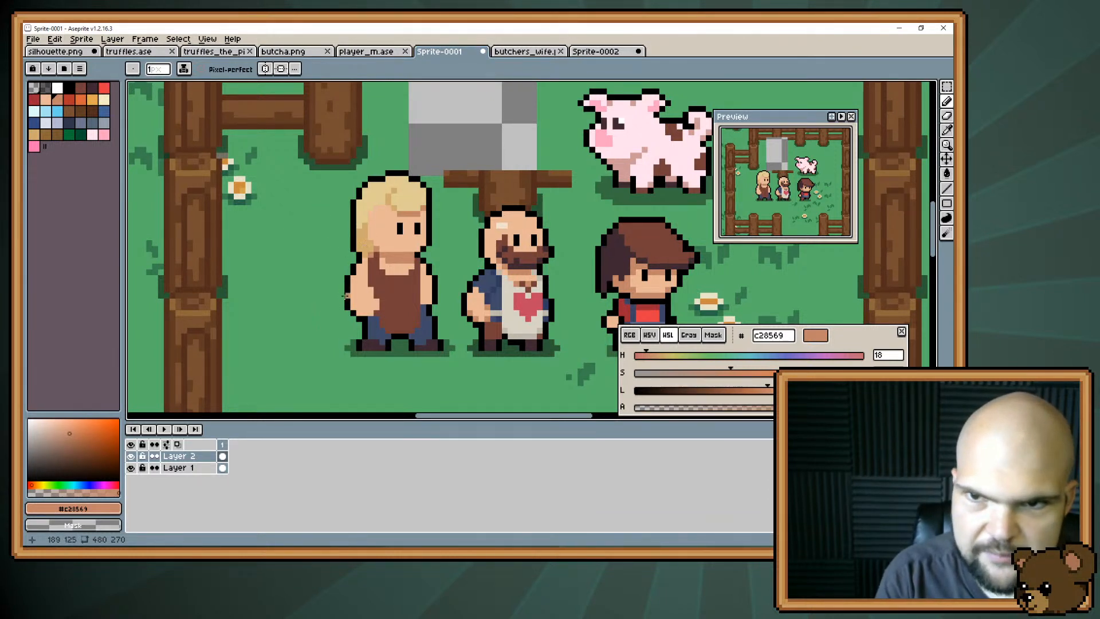
# Add darker strands to the blonde character's fringe with hair shade #cfab6e.
pyautogui.moveTo(345, 295); pyautogui.dragTo(341, 323)
pyautogui.keyDown('alt'); pyautogui.click(359, 245); pyautogui.keyUp('alt')
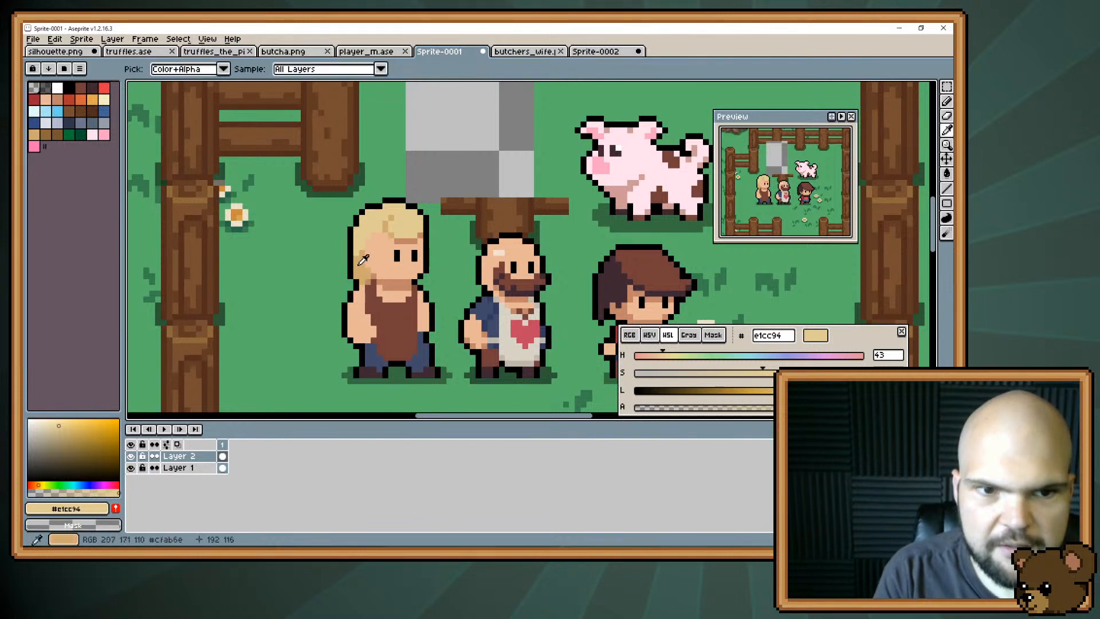
pyautogui.keyDown('alt'); pyautogui.click(387, 223); pyautogui.keyUp('alt')
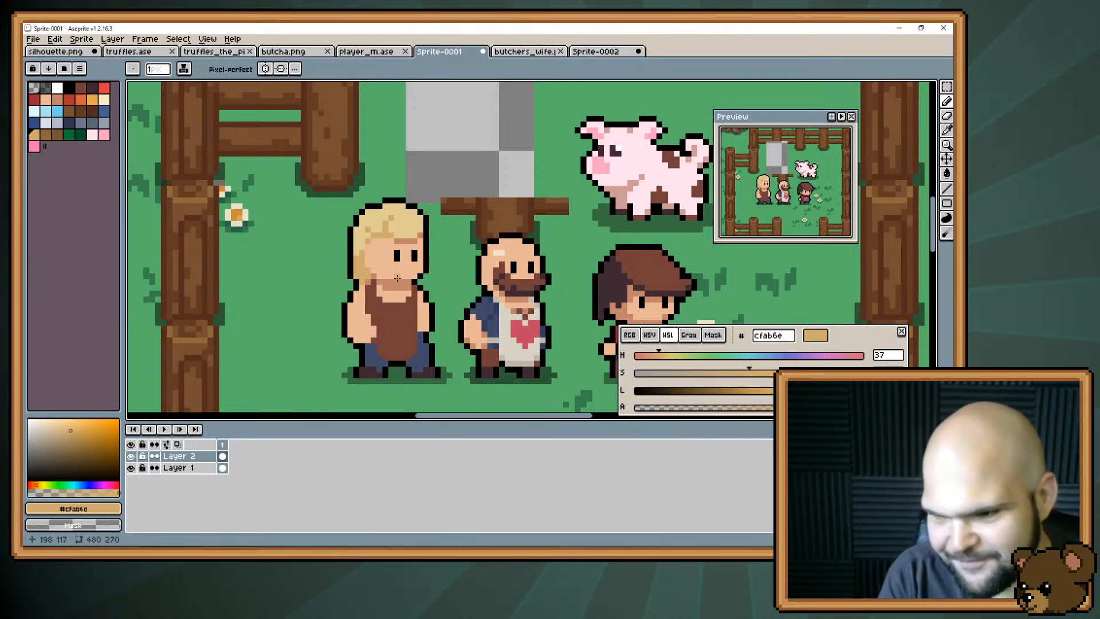
# Paint gloves over both of the blonde character's hands in dark brown #3f2832 and adjust their outline with black #000000.
pyautogui.scroll(-5, 367, 268)
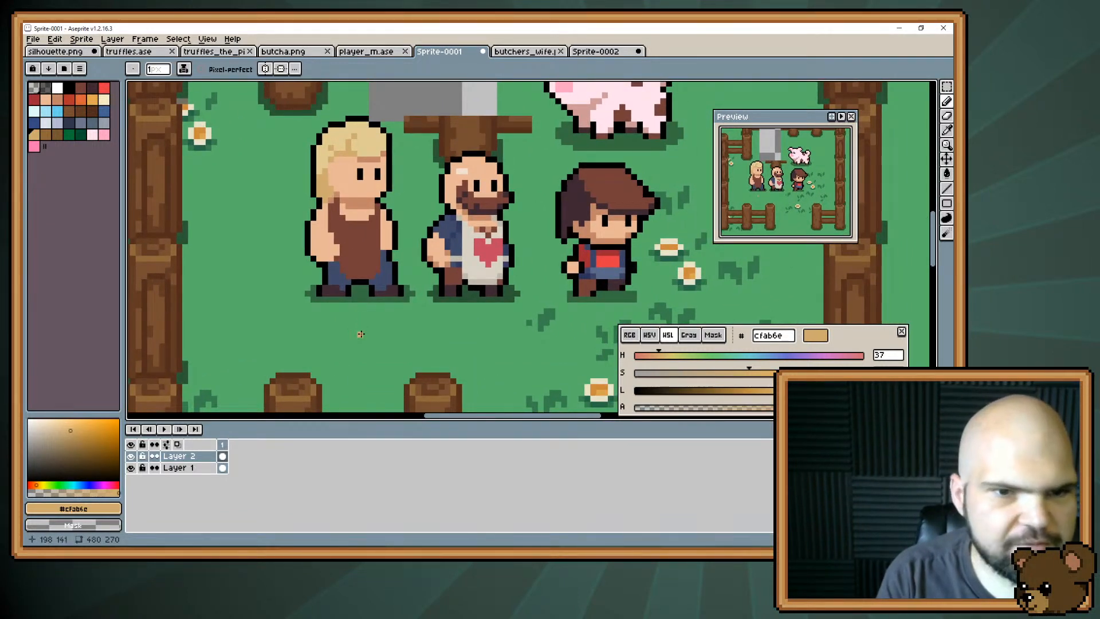
pyautogui.keyDown('alt'); pyautogui.click(389, 294); pyautogui.keyUp('alt')
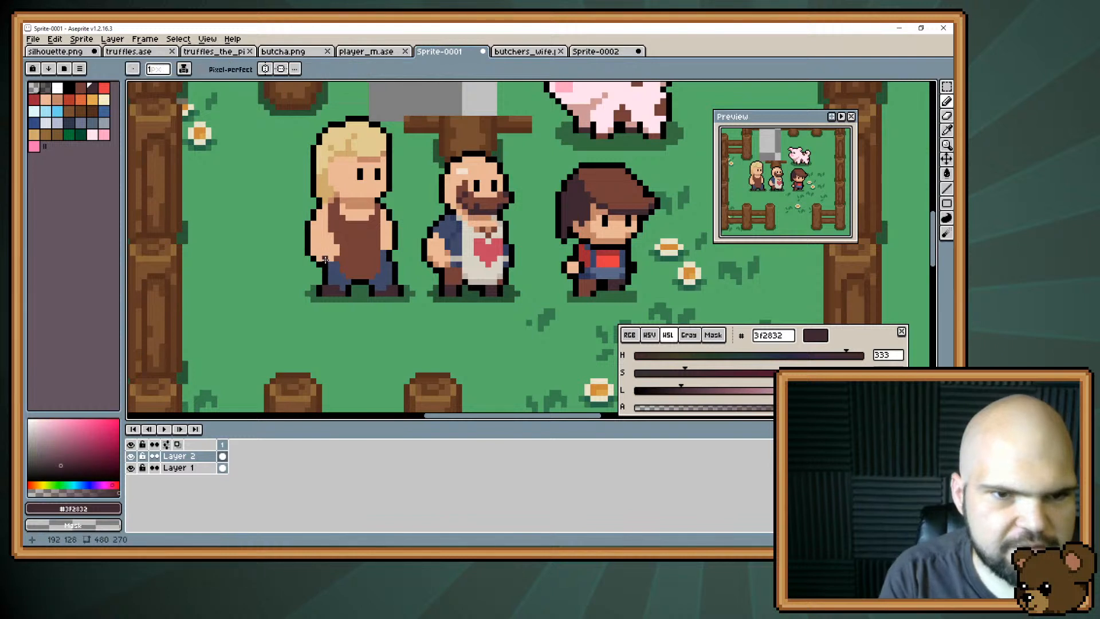
pyautogui.moveTo(330, 252)
pyautogui.mouseDown()
pyautogui.moveTo(320, 252)
pyautogui.moveTo(325, 242)
pyautogui.mouseUp()
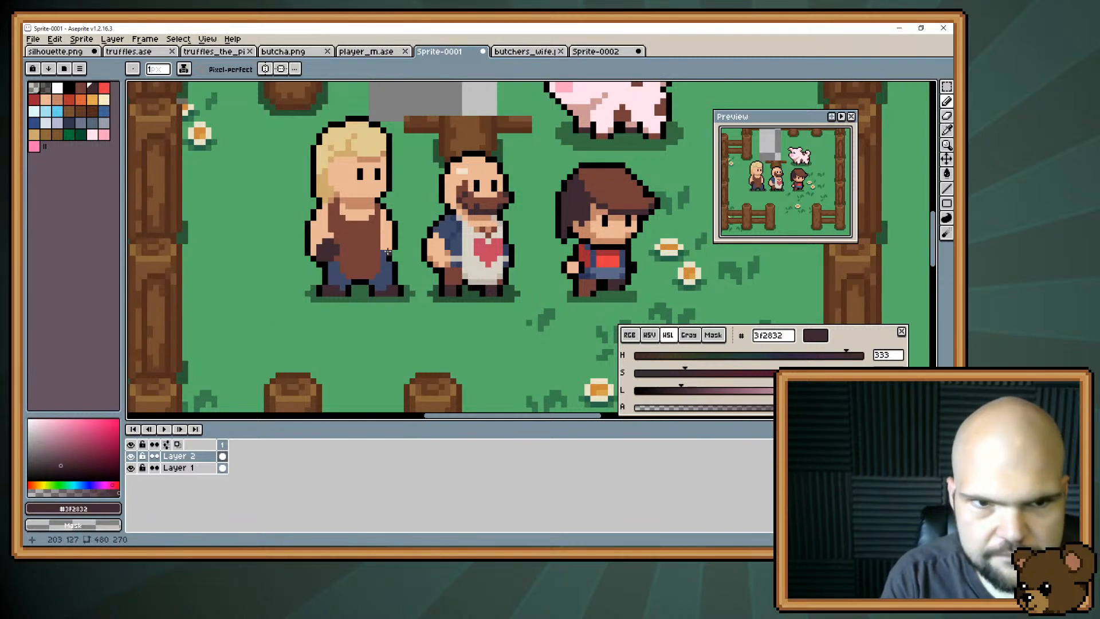
pyautogui.moveTo(388, 251)
pyautogui.mouseDown()
pyautogui.moveTo(374, 281)
pyautogui.moveTo(394, 252)
pyautogui.mouseUp()
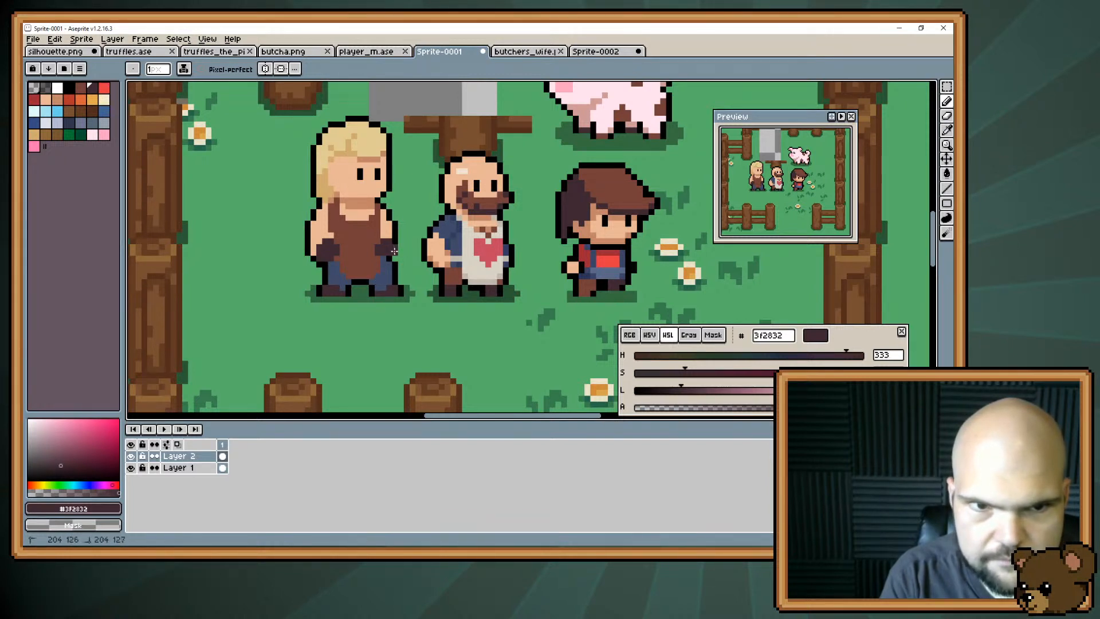
pyautogui.click(388, 257)
pyautogui.keyDown('alt'); pyautogui.click(399, 246); pyautogui.keyUp('alt')
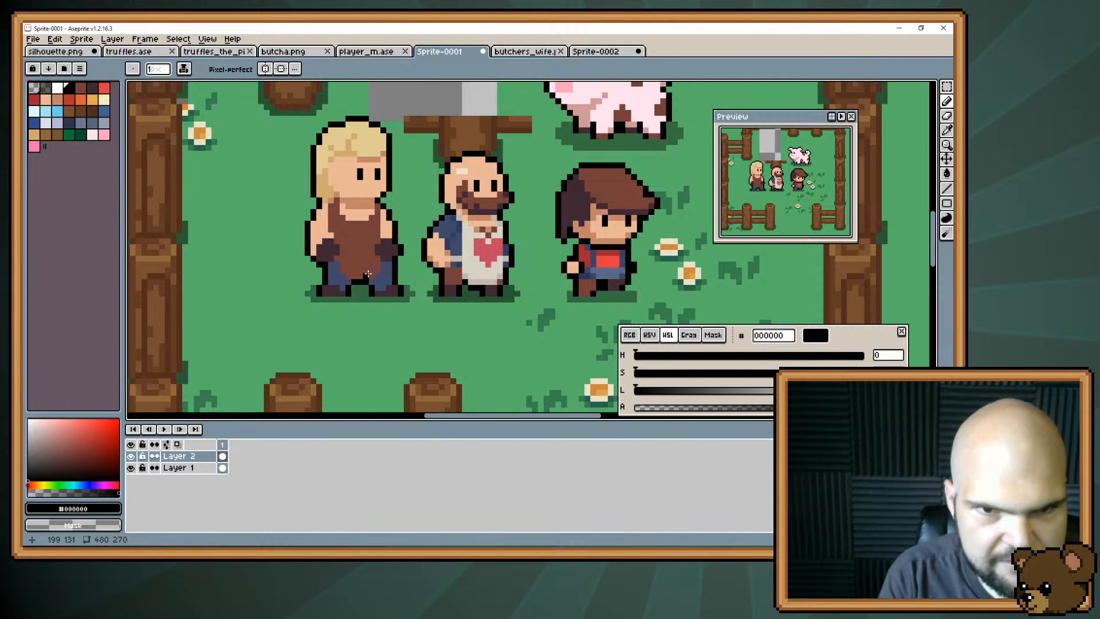
# Try mixing a lighter tan from the apron brown #743f39, adjusting hue, saturation and lightness to reach #c3a898 and #a67459.
pyautogui.scroll(2, 369, 274)
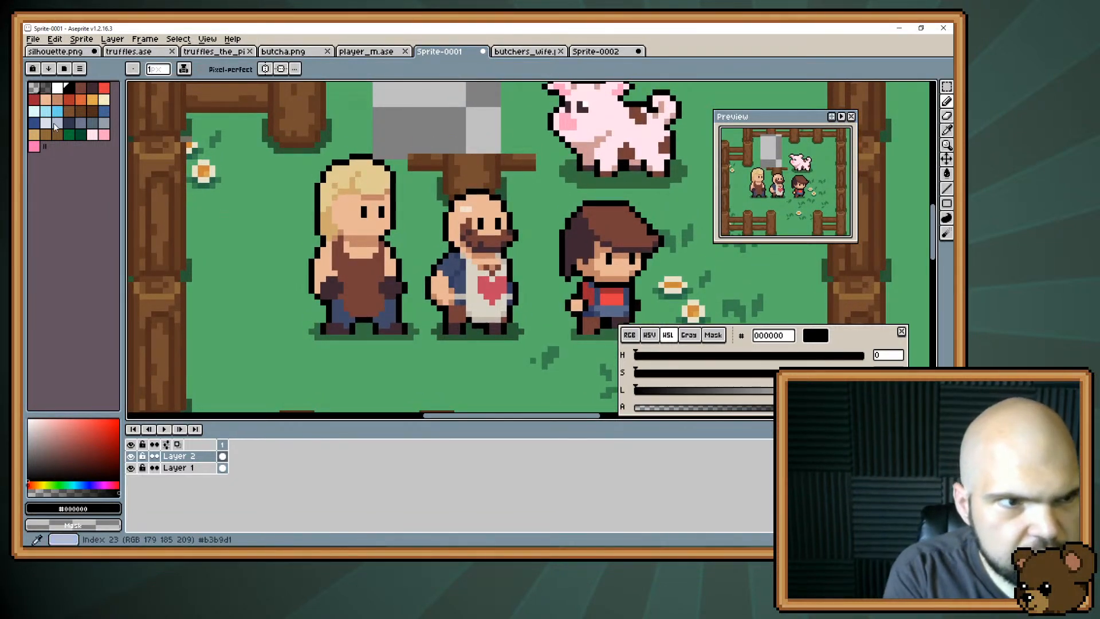
pyautogui.press('i')
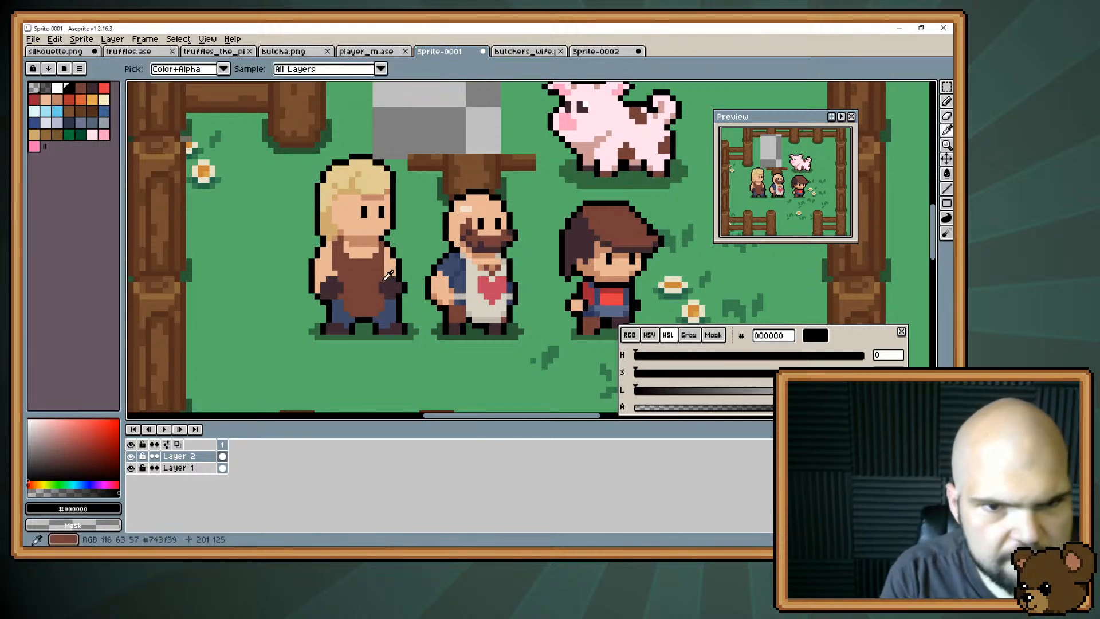
pyautogui.click(388, 275)
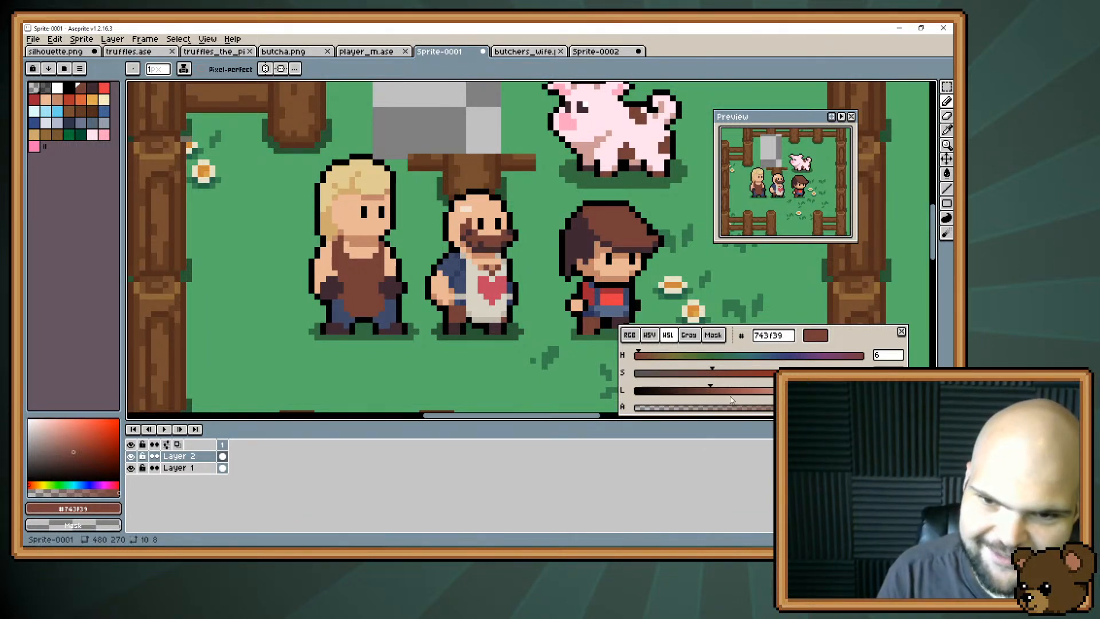
pyautogui.moveTo(713, 394); pyautogui.dragTo(773, 394)
pyautogui.moveTo(644, 356); pyautogui.dragTo(649, 356)
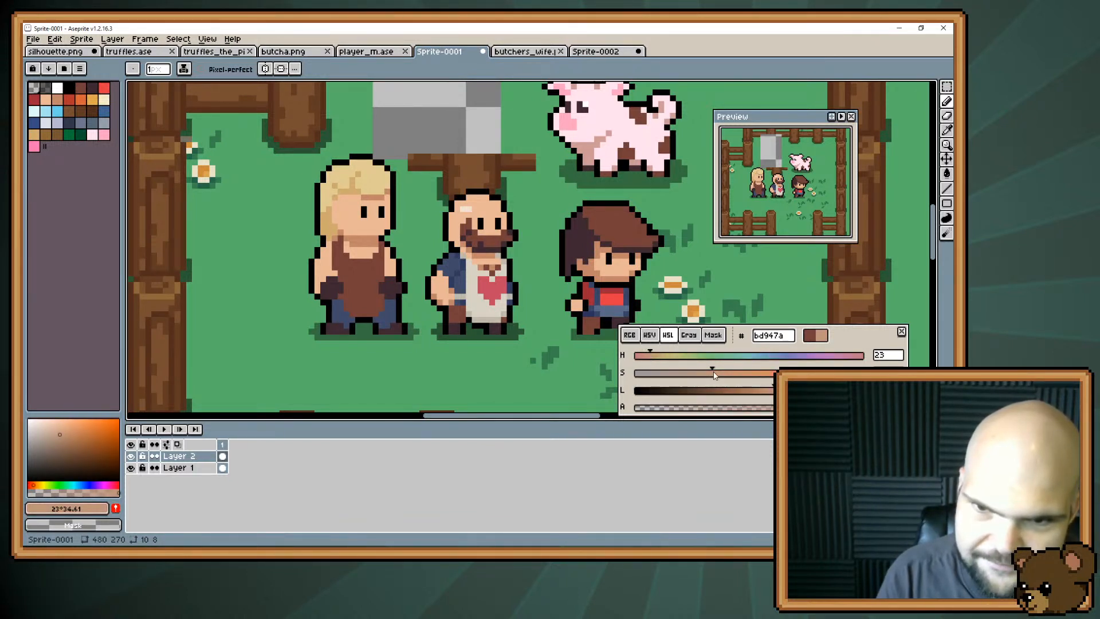
pyautogui.moveTo(714, 375); pyautogui.dragTo(695, 377)
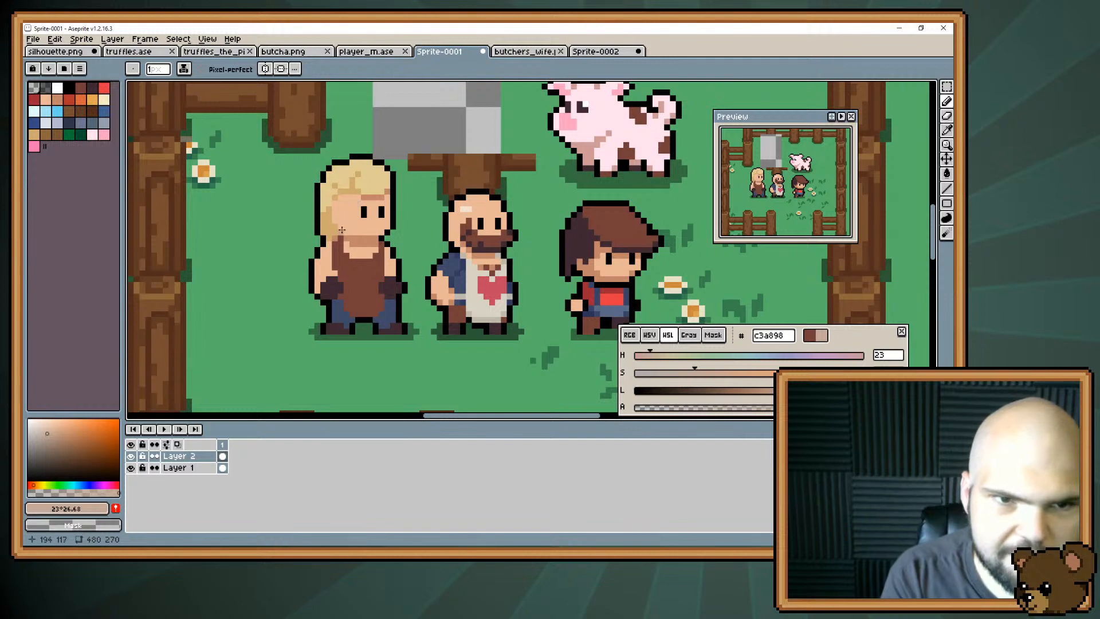
pyautogui.keyDown('alt'); pyautogui.click(622, 227); pyautogui.keyUp('alt')
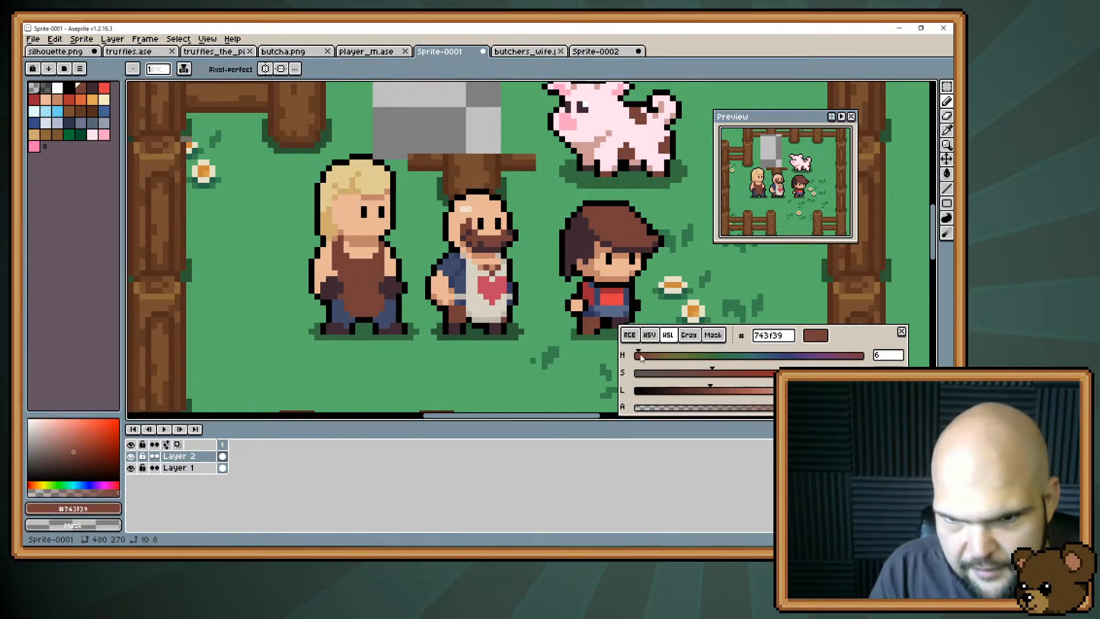
pyautogui.moveTo(640, 358); pyautogui.dragTo(648, 356)
pyautogui.moveTo(713, 376)
pyautogui.mouseDown()
pyautogui.moveTo(704, 375)
pyautogui.moveTo(733, 394)
pyautogui.moveTo(771, 397)
pyautogui.mouseUp()
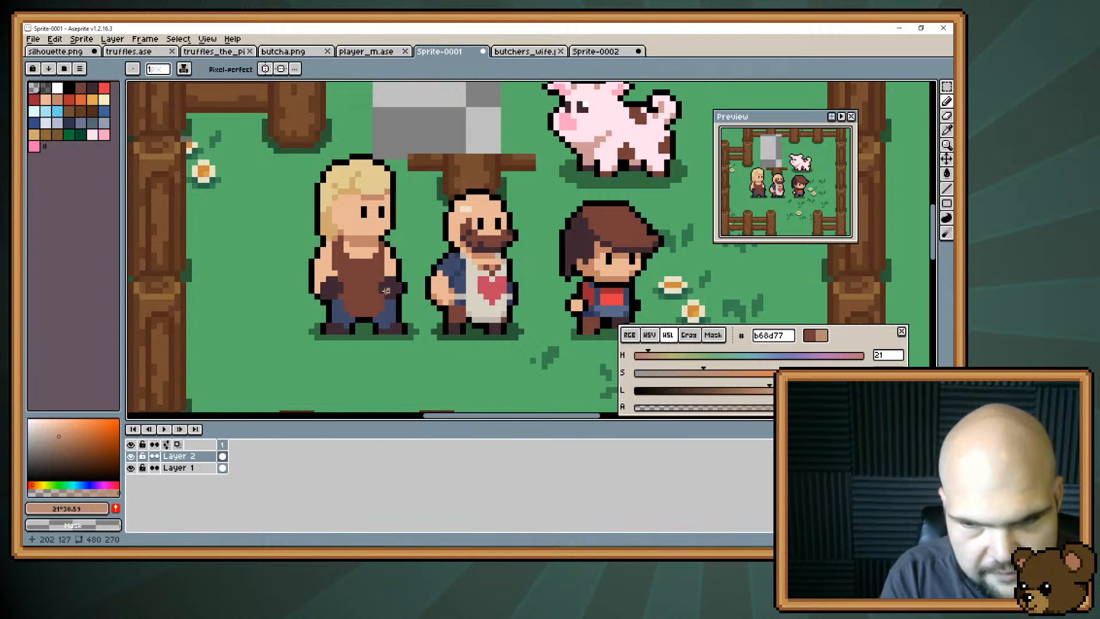
pyautogui.moveTo(769, 394); pyautogui.dragTo(755, 394)
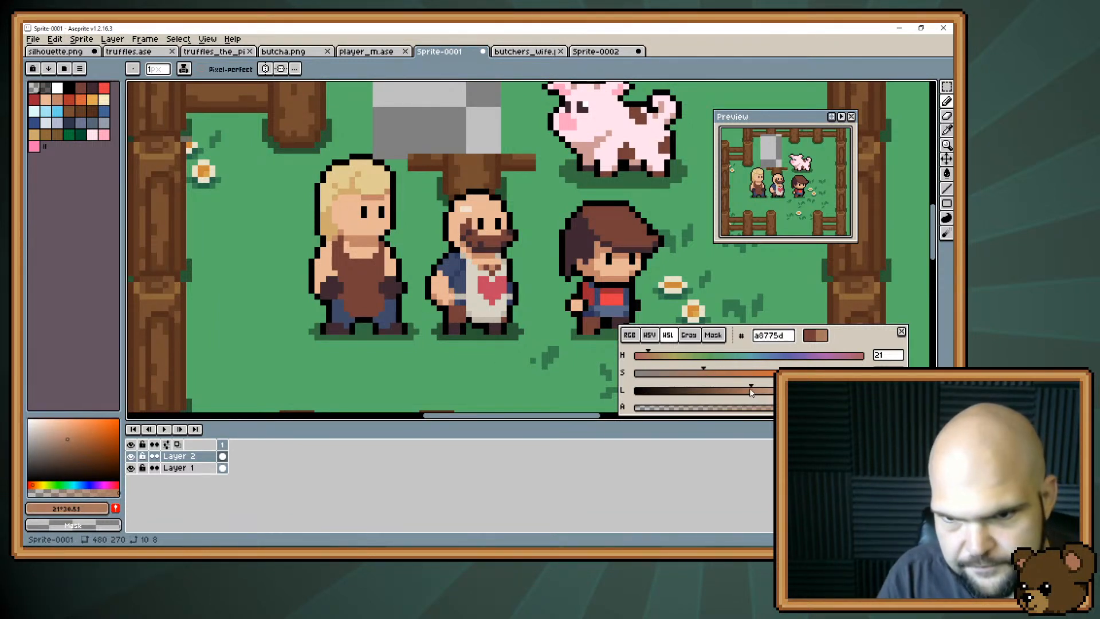
pyautogui.moveTo(754, 395); pyautogui.dragTo(749, 393)
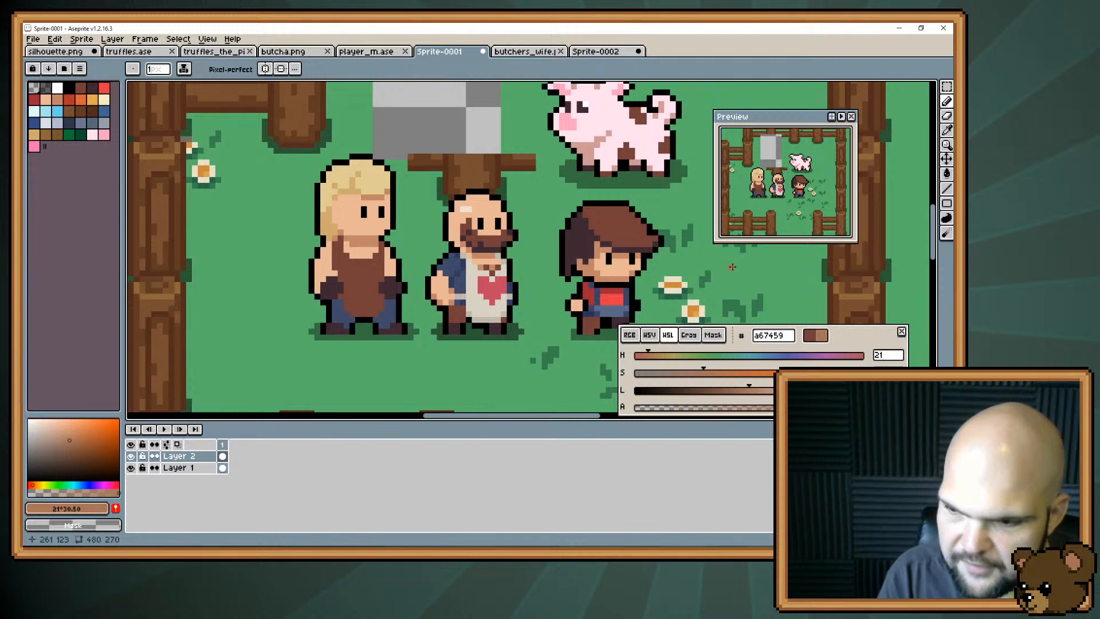
# Extend both gloves up the blonde character's forearms in dark brown #3f2832 and touch up the front arm with black #000000 and skin #e8b796.
pyautogui.press('i')
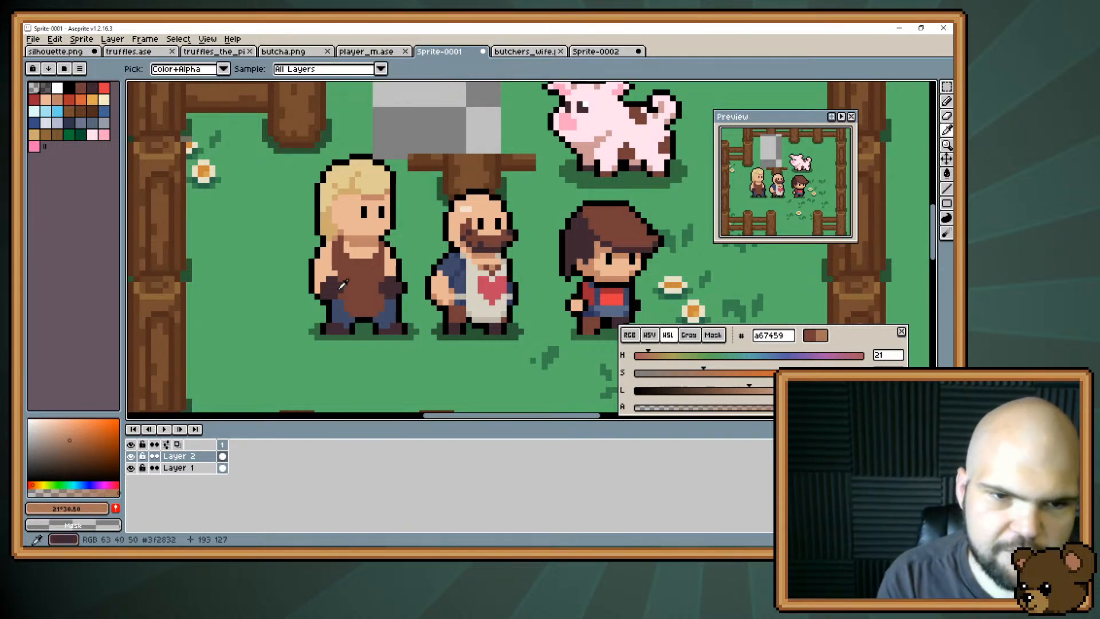
pyautogui.keyDown('alt'); pyautogui.click(343, 285); pyautogui.keyUp('alt')
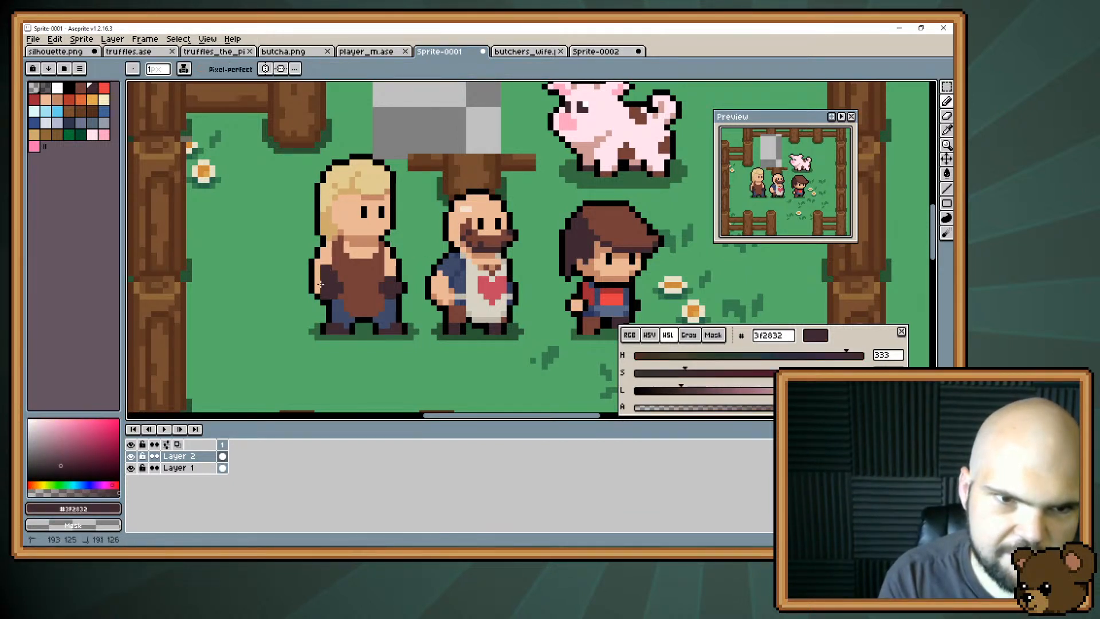
pyautogui.moveTo(321, 285); pyautogui.dragTo(318, 273)
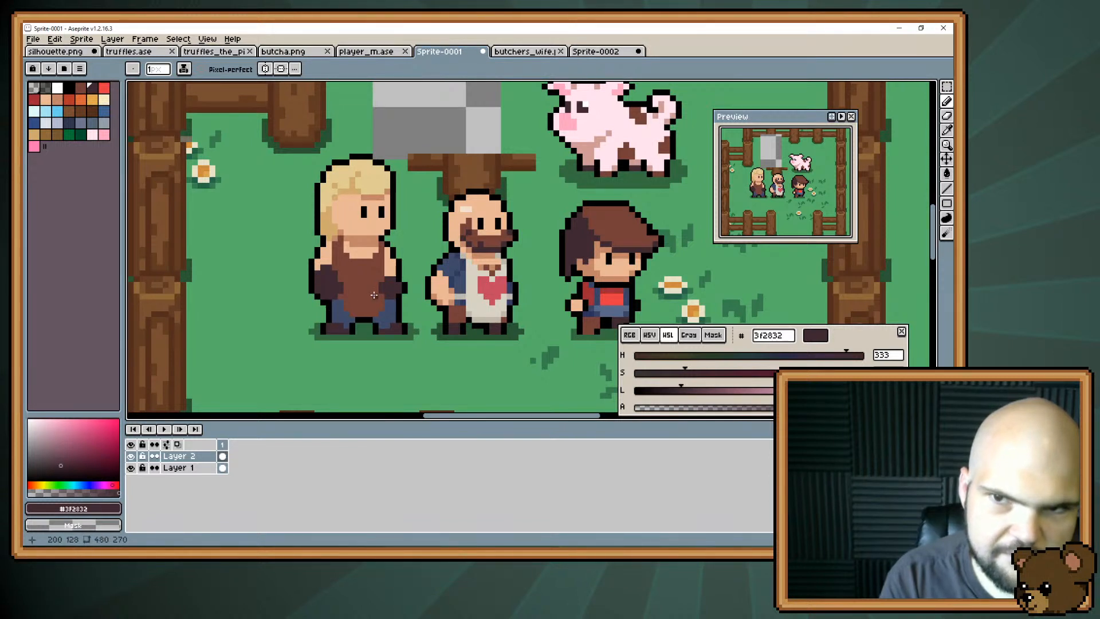
pyautogui.moveTo(387, 277); pyautogui.dragTo(398, 270)
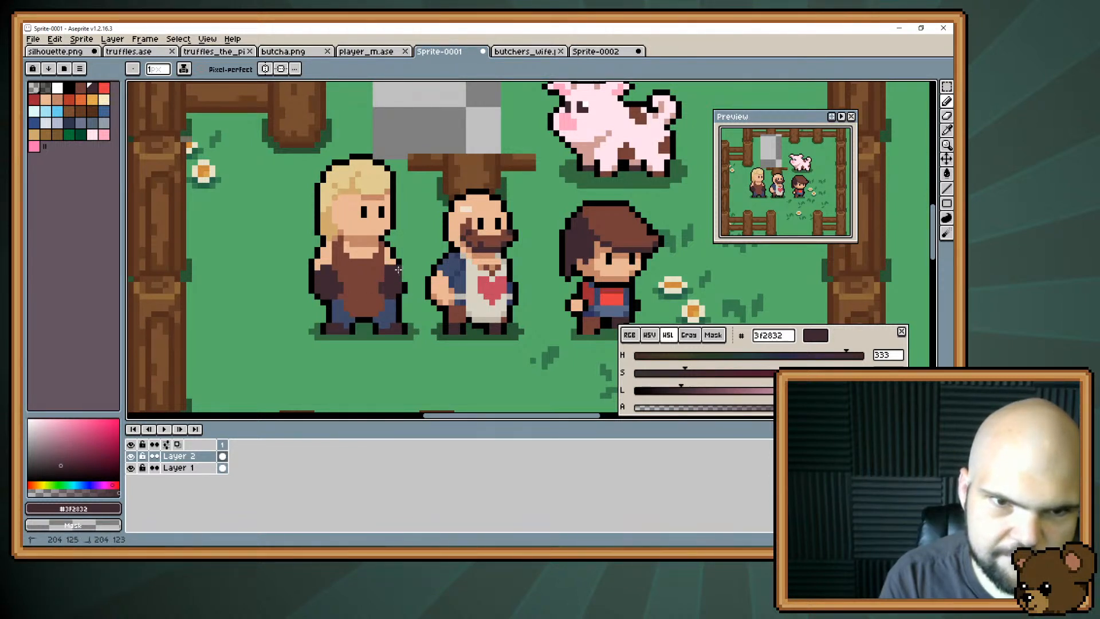
pyautogui.keyDown('alt'); pyautogui.click(405, 282); pyautogui.keyUp('alt')
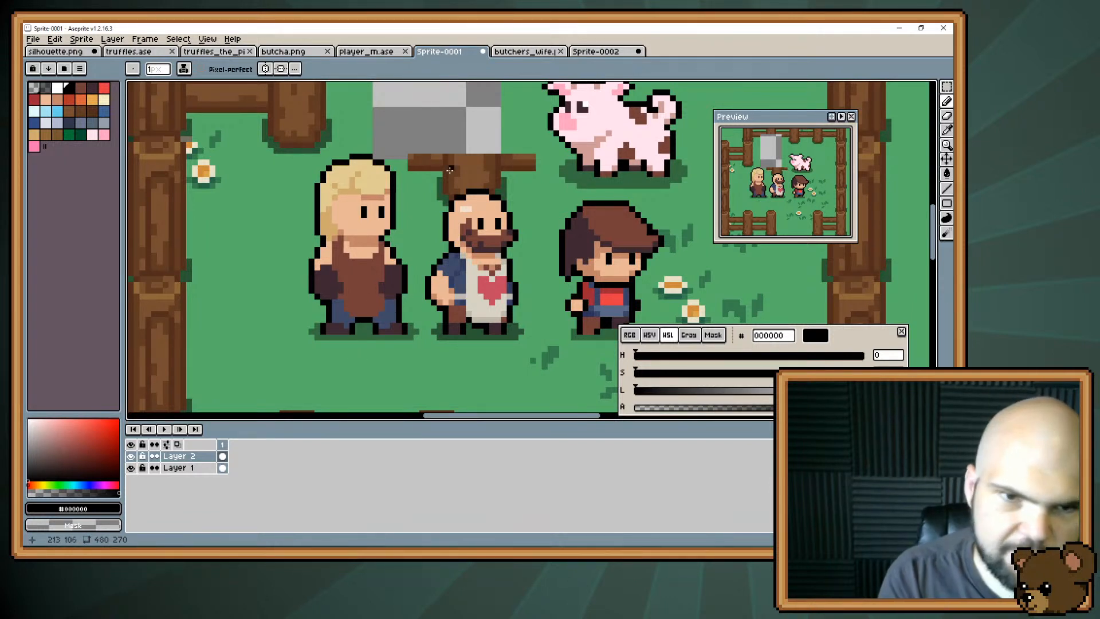
pyautogui.keyDown('alt'); pyautogui.click(398, 257); pyautogui.keyUp('alt')
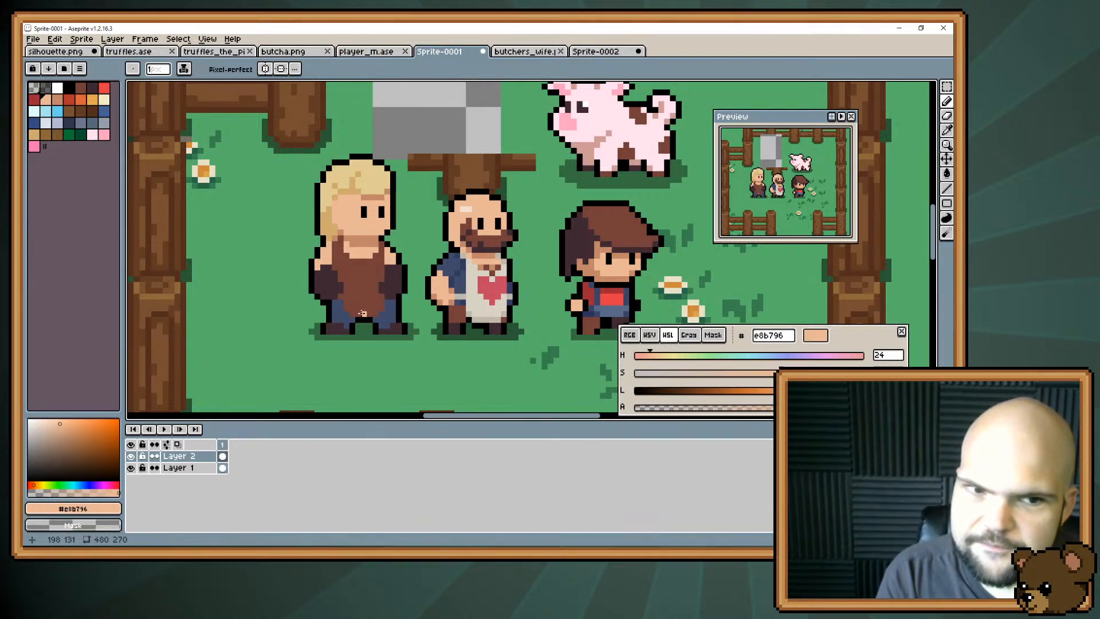
pyautogui.scroll(1, 356, 319)
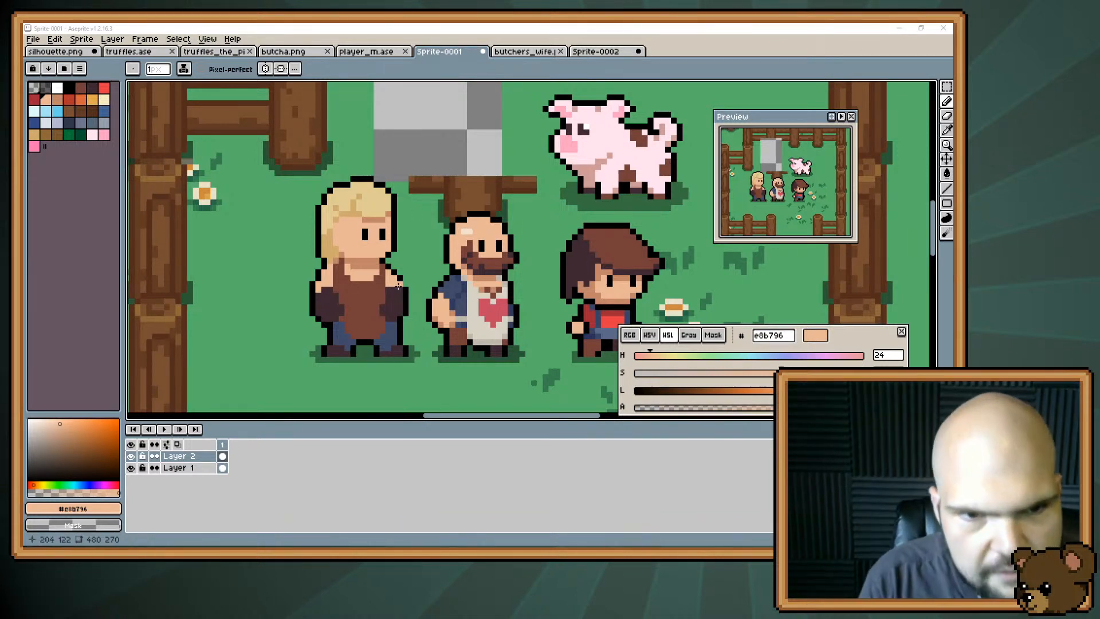
pyautogui.keyDown('alt'); pyautogui.click(389, 308); pyautogui.keyUp('alt')
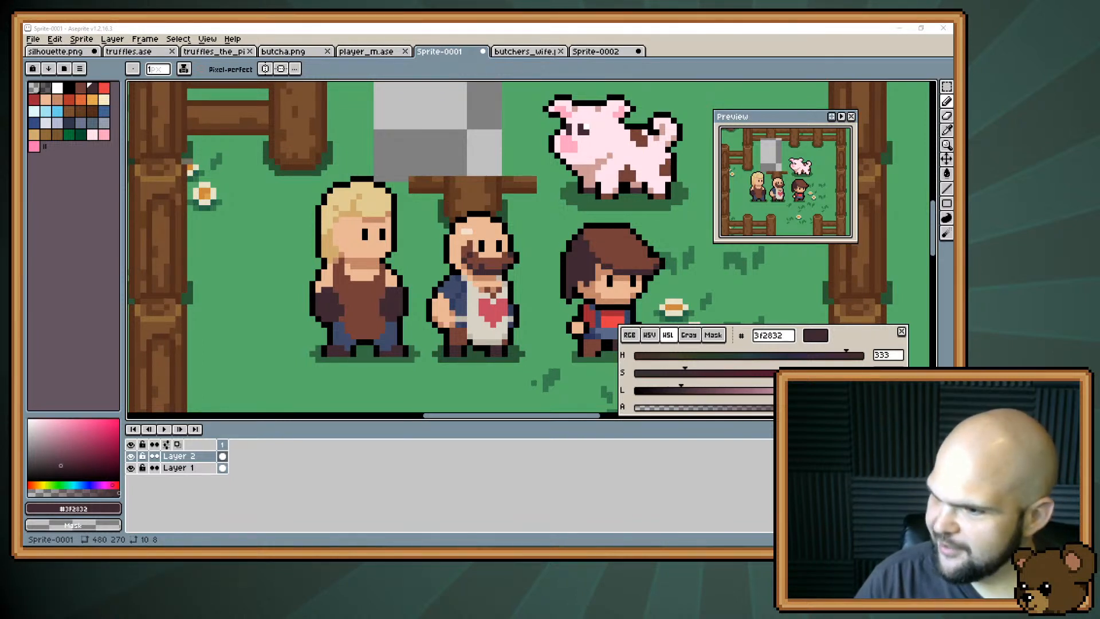
# Open friendly_witch.png as a reference, look at its sprites and at butchers_wife.png, and return to Sprite-0001.
pyautogui.moveTo(662, 277); pyautogui.dragTo(485, 298)
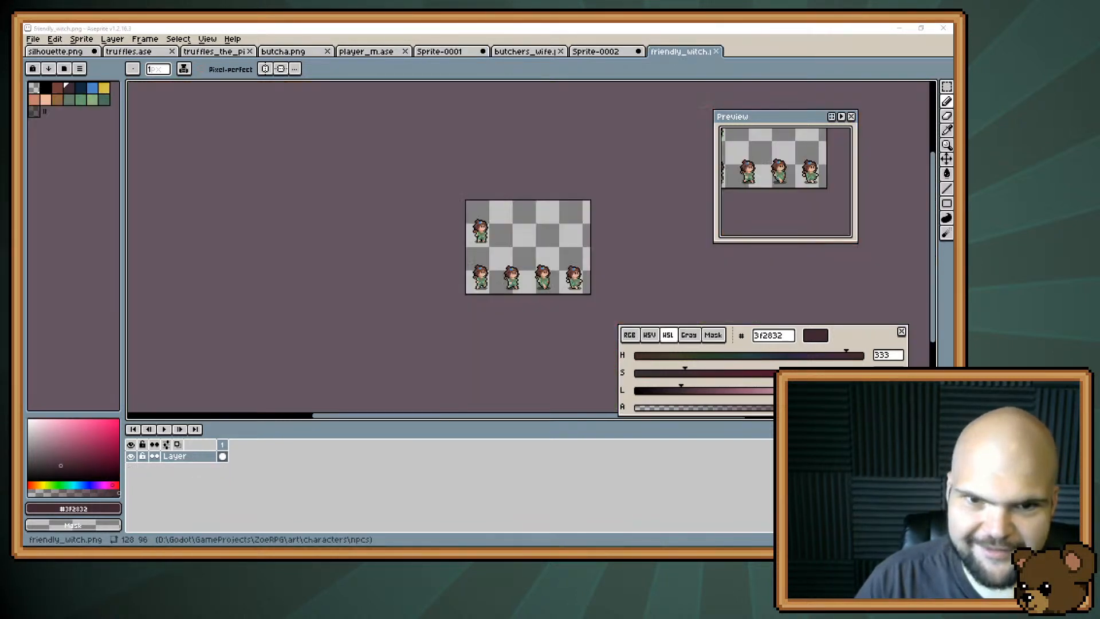
pyautogui.scroll(5, 462, 295)
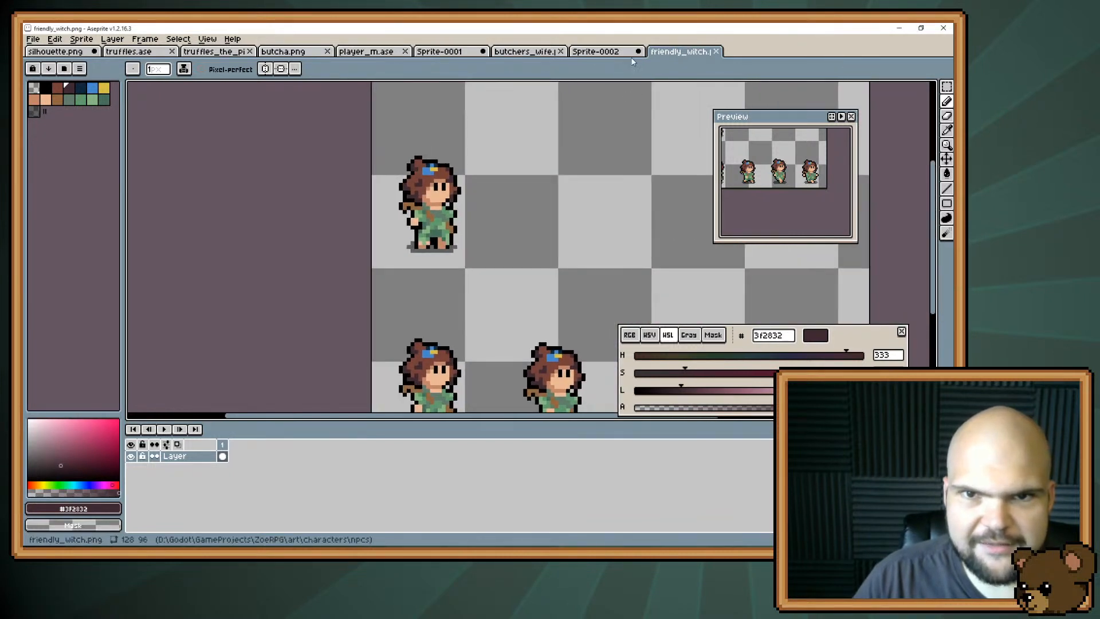
pyautogui.click(588, 50)
pyautogui.click(507, 53)
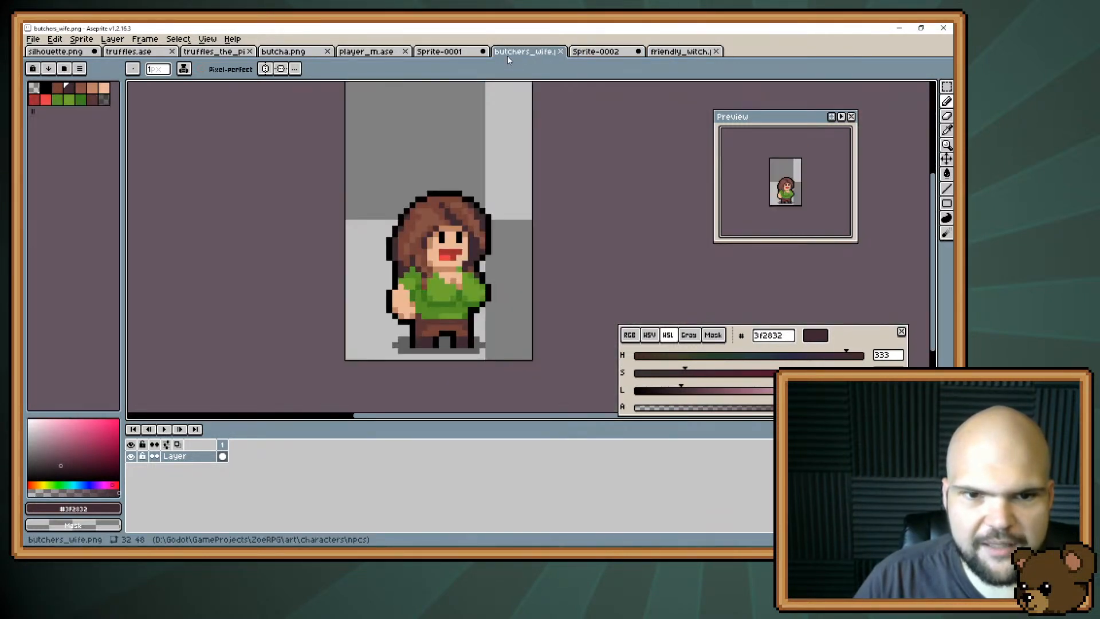
pyautogui.click(446, 52)
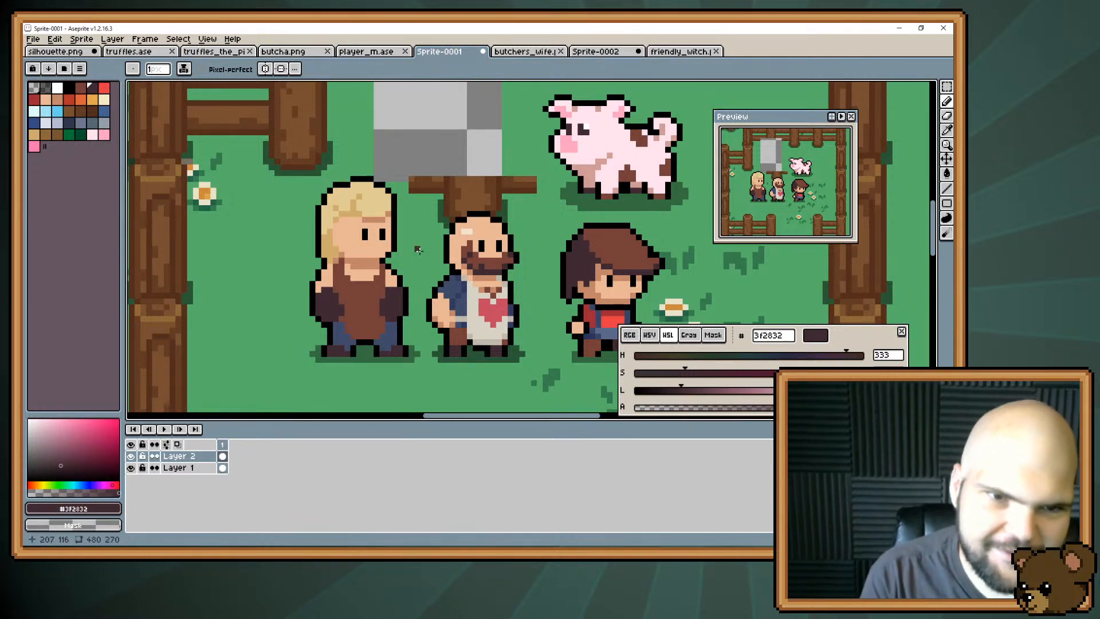
# Touch up the blonde character's jaw and neck with skin shadow #c28569 and skin #e8b796.
pyautogui.keyDown('alt'); pyautogui.click(382, 258); pyautogui.keyUp('alt')
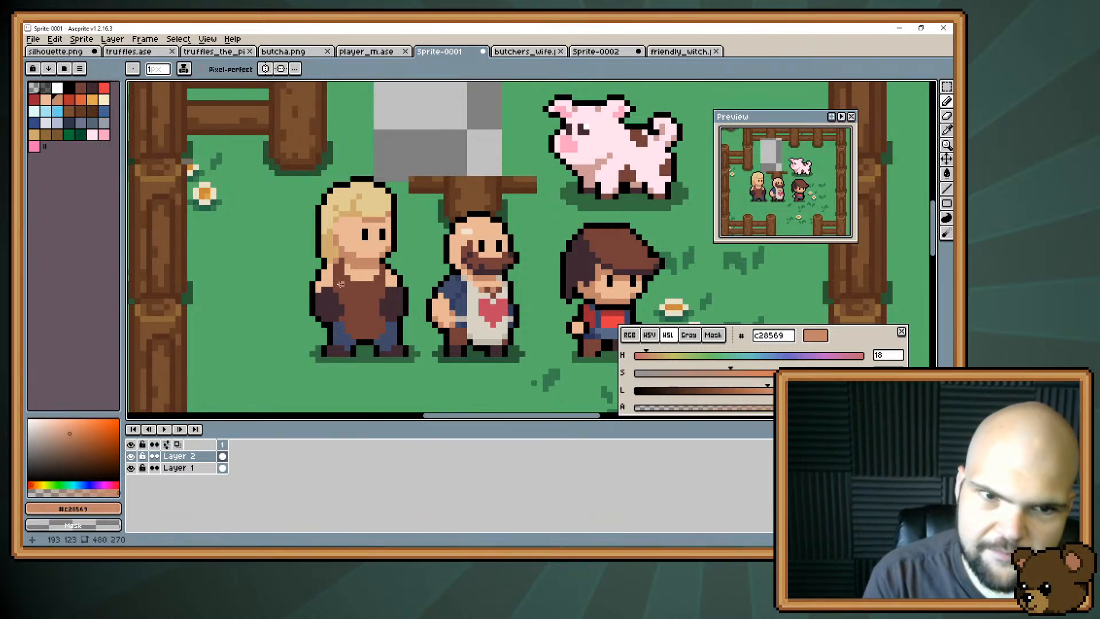
pyautogui.keyDown('alt'); pyautogui.click(380, 254); pyautogui.keyUp('alt')
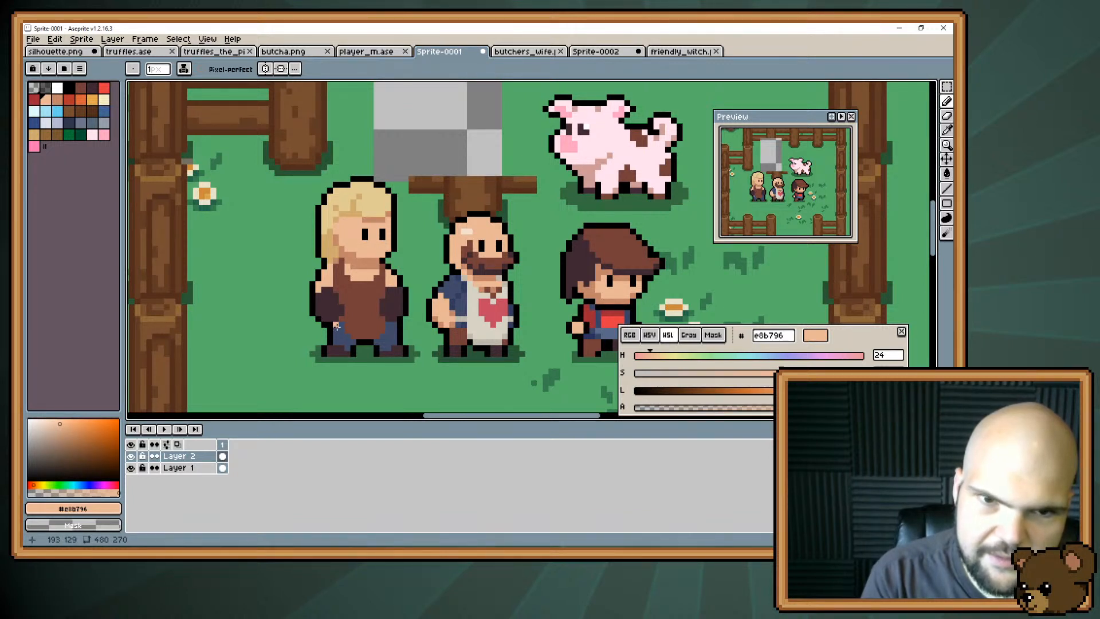
pyautogui.keyDown('alt'); pyautogui.click(351, 247); pyautogui.keyUp('alt')
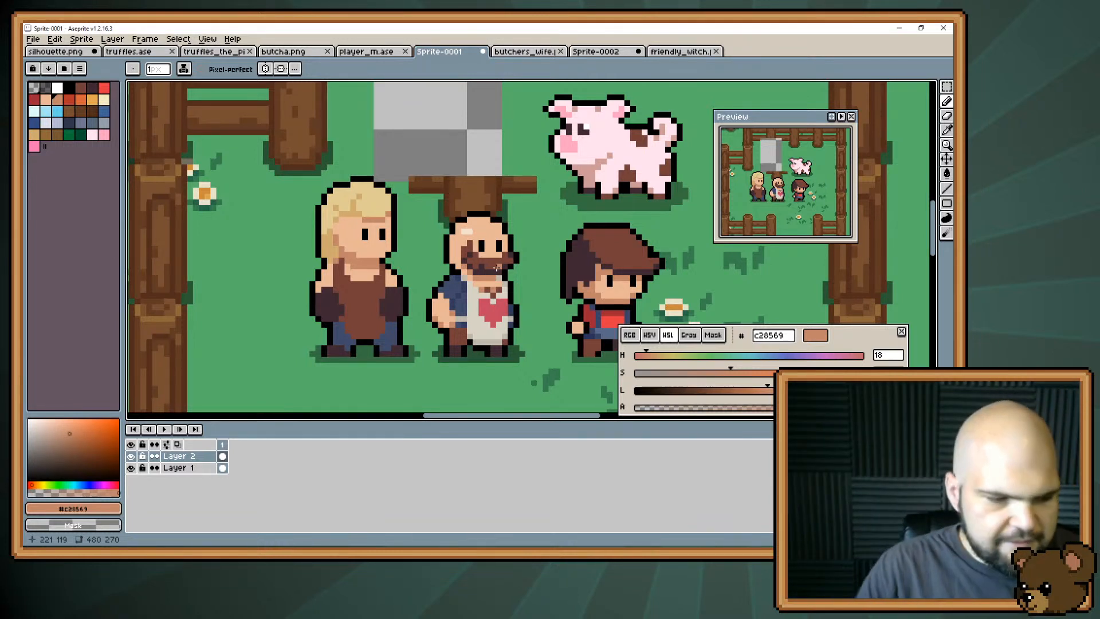
# Shade the blonde character's rear trouser leg with dark blue #313a5e and the front shoulder beside the apron with skin shadow #c28569.
pyautogui.press('space')
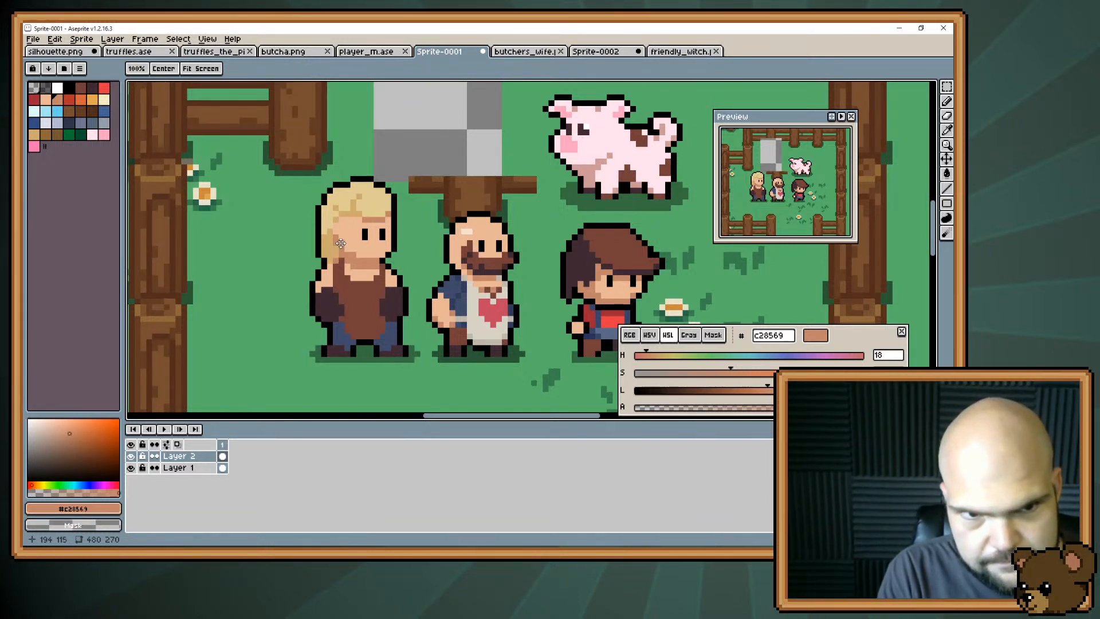
pyautogui.moveTo(338, 243); pyautogui.dragTo(390, 226)
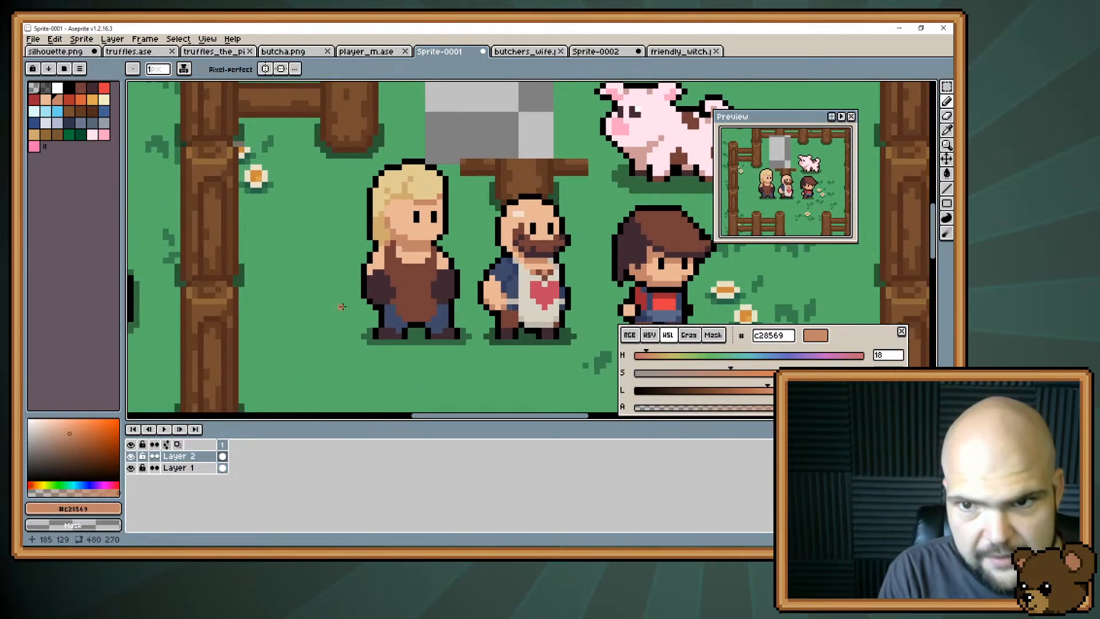
pyautogui.press('space')
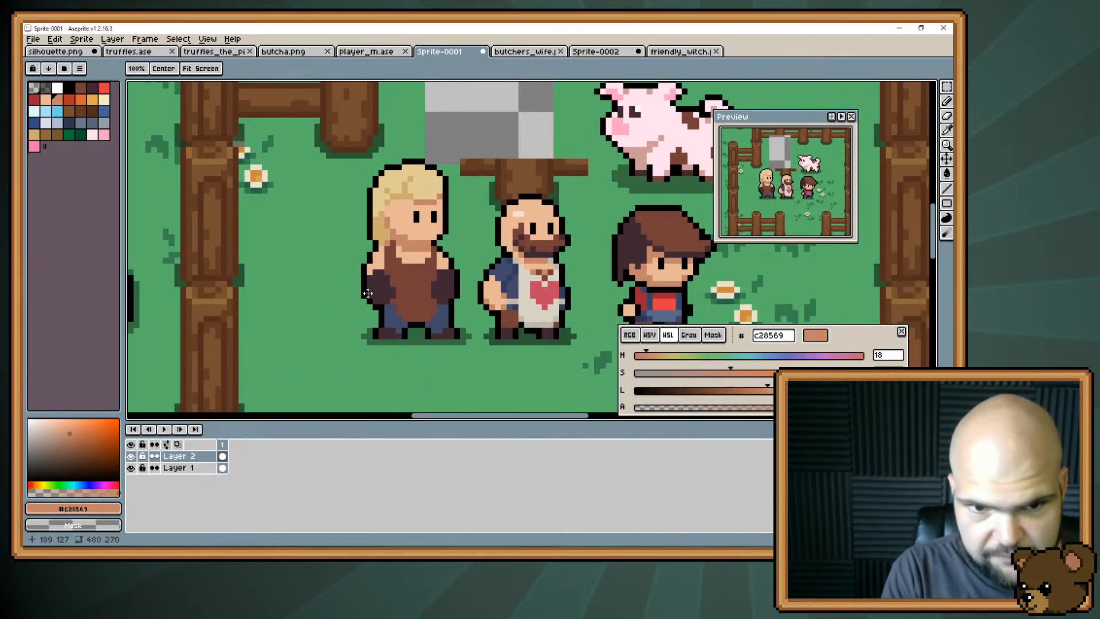
pyautogui.moveTo(365, 286); pyautogui.dragTo(330, 270)
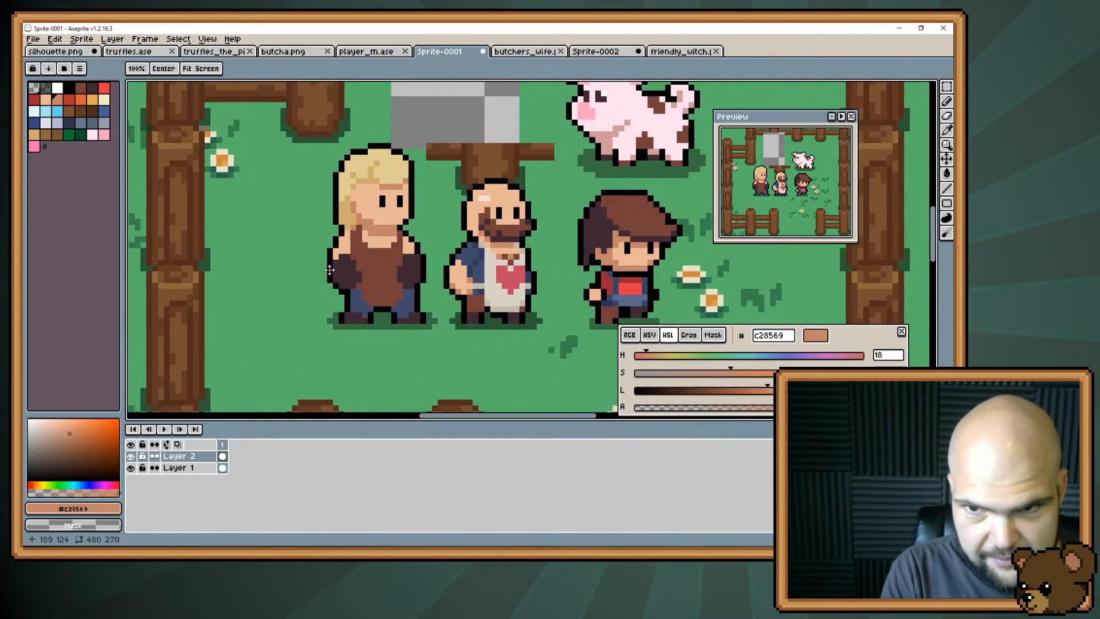
pyautogui.keyDown('alt'); pyautogui.click(478, 293); pyautogui.keyUp('alt')
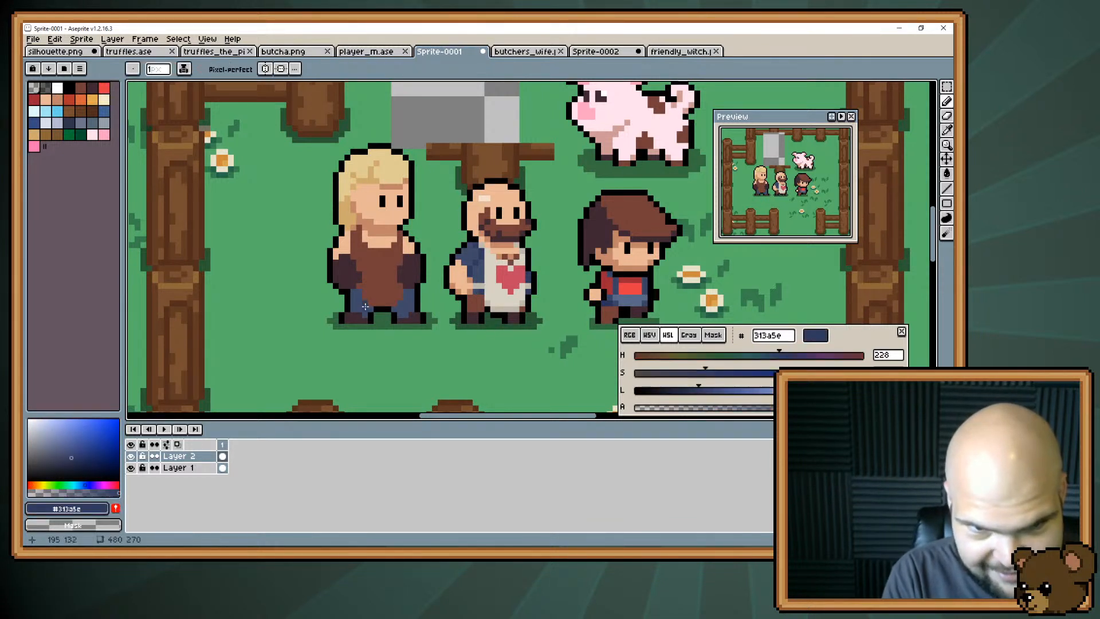
pyautogui.moveTo(365, 306); pyautogui.dragTo(359, 293)
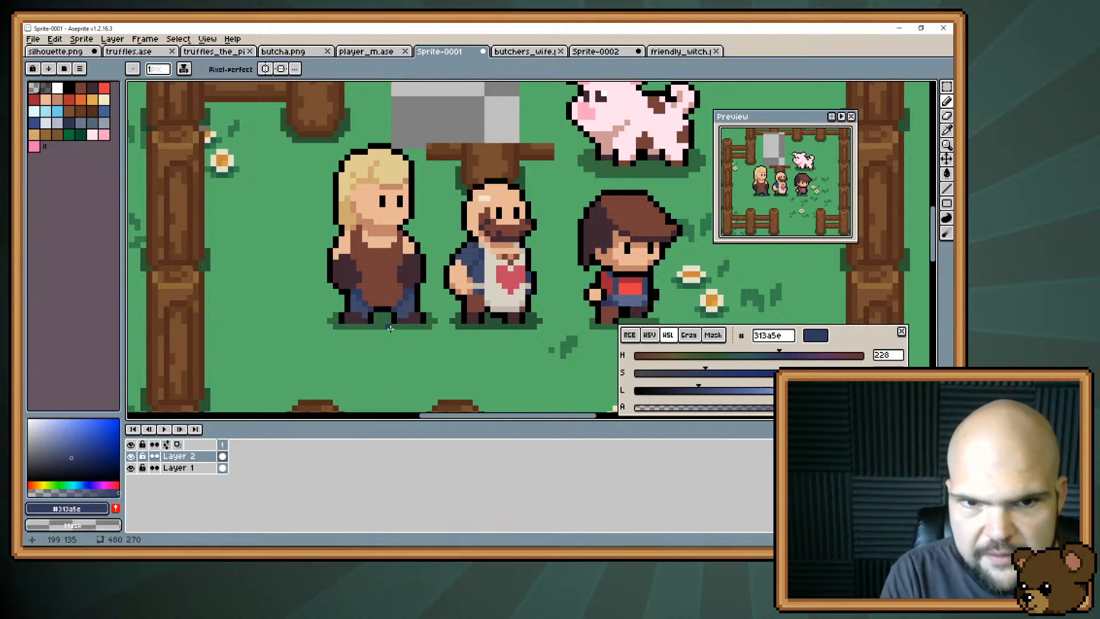
pyautogui.keyDown('alt'); pyautogui.click(414, 248); pyautogui.keyUp('alt')
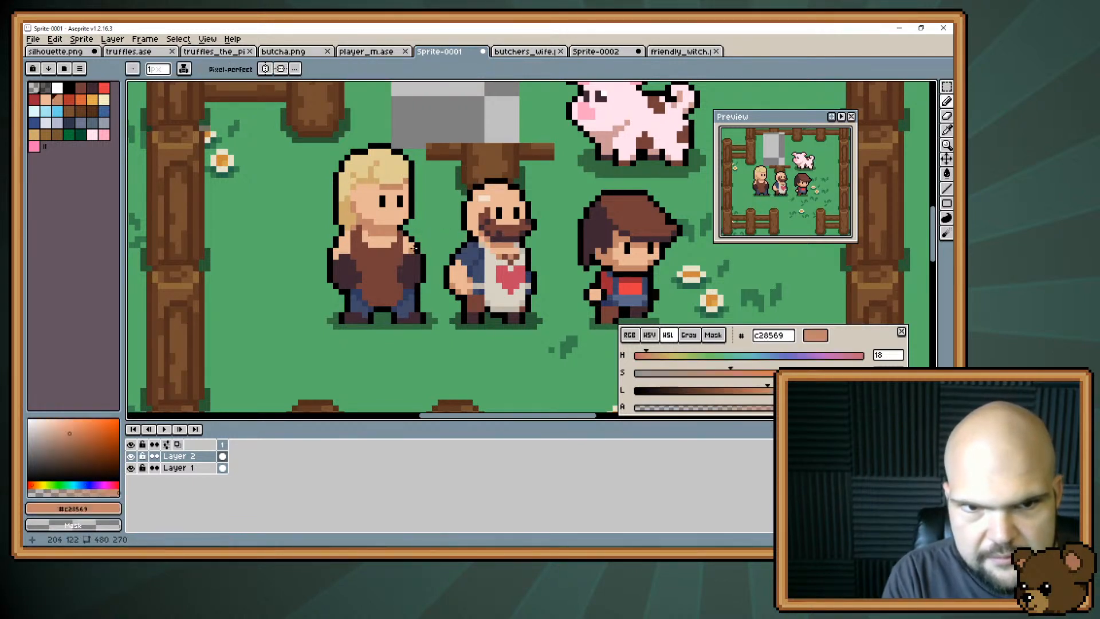
pyautogui.click(406, 240)
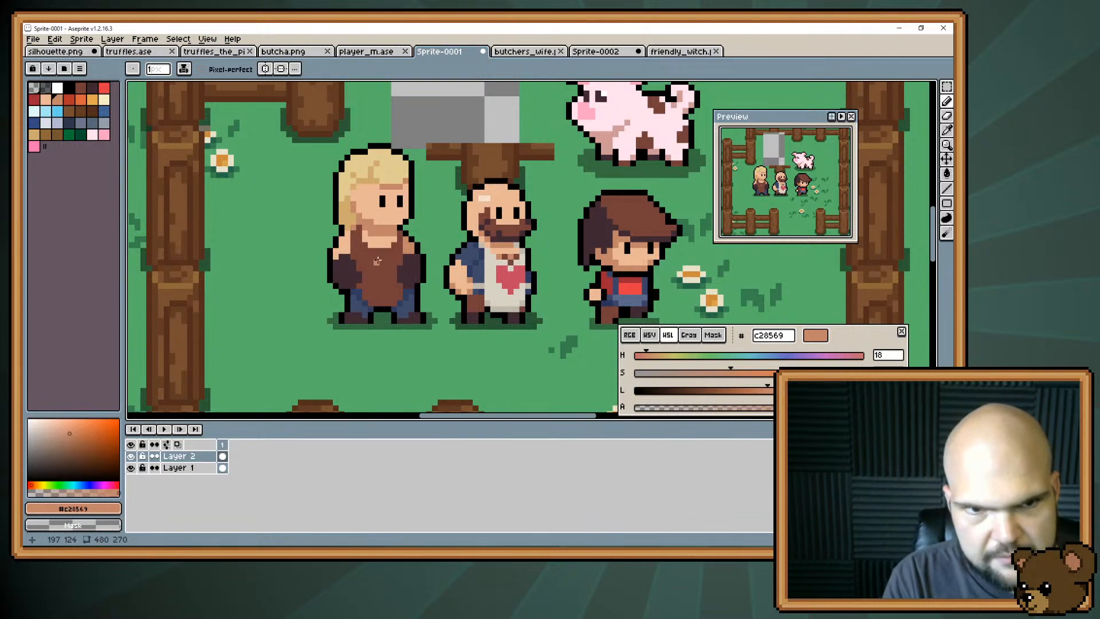
# Narrow the apron's rear edge with trouser dark blue #313a5e and sample skin colours #e8b796 and #c28569 at the blonde character's shoulders.
pyautogui.keyDown('alt'); pyautogui.click(358, 287); pyautogui.keyUp('alt')
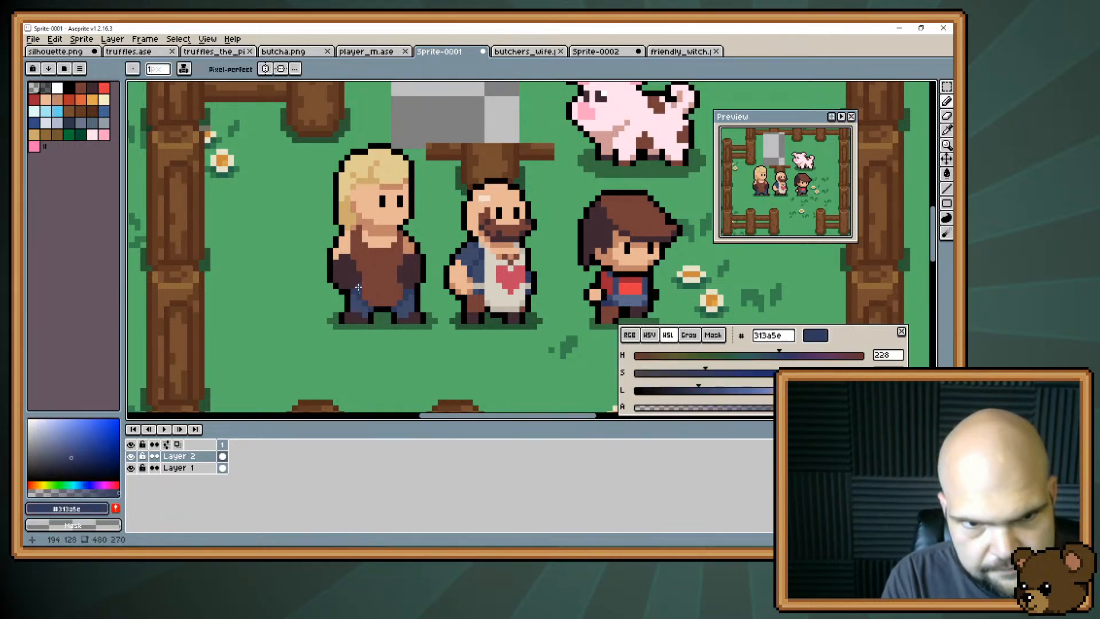
pyautogui.moveTo(364, 298); pyautogui.dragTo(367, 292)
pyautogui.moveTo(364, 283); pyautogui.dragTo(359, 264)
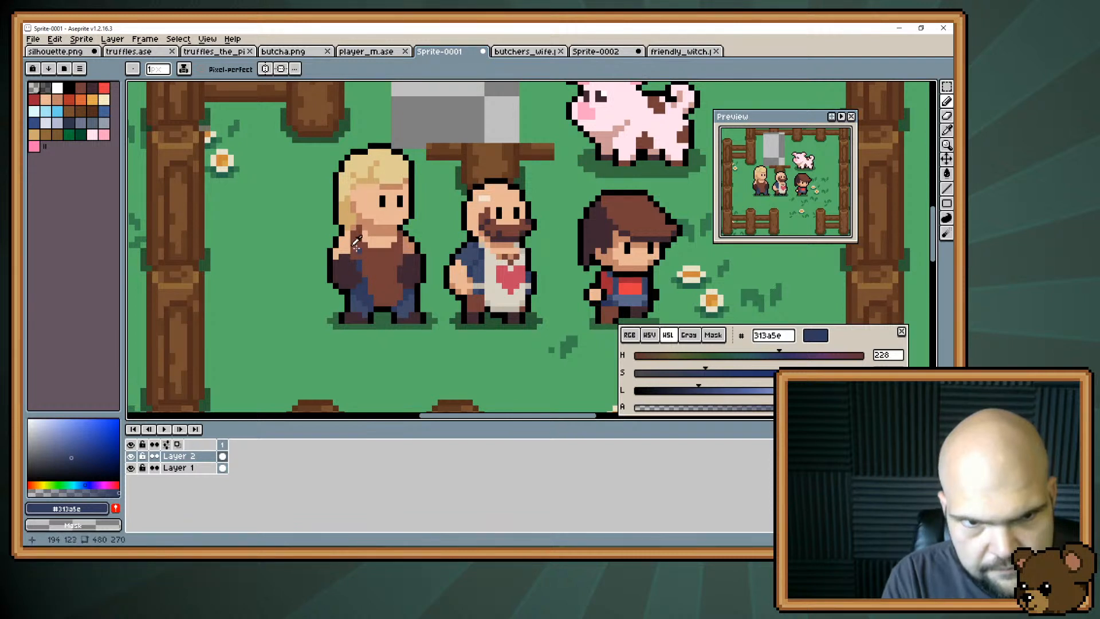
pyautogui.keyDown('alt'); pyautogui.click(357, 243); pyautogui.keyUp('alt')
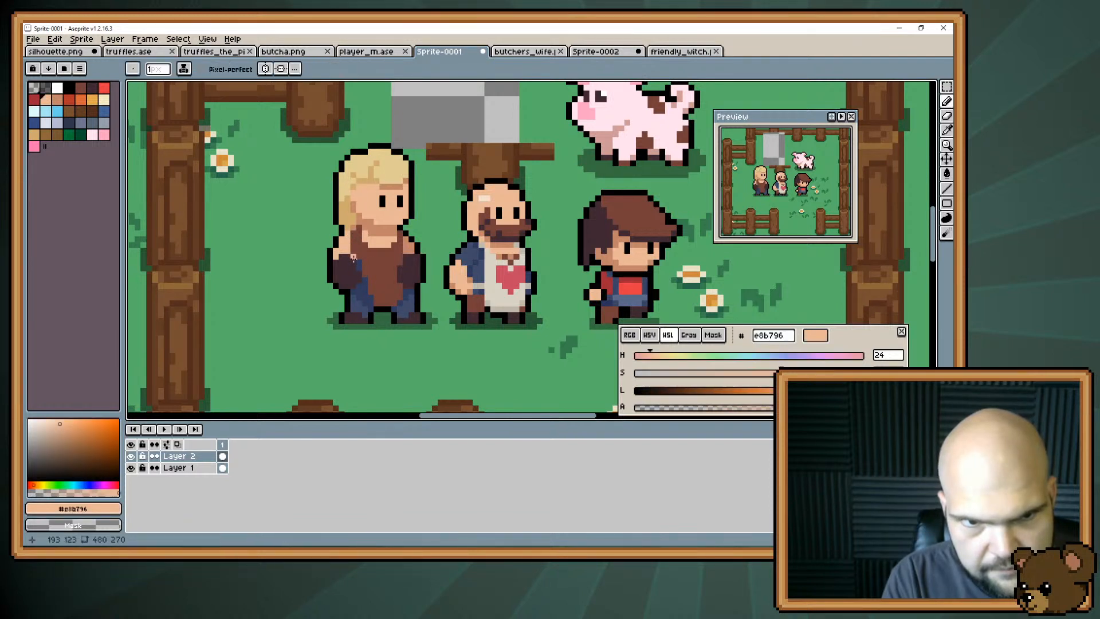
pyautogui.keyDown('alt'); pyautogui.click(410, 243); pyautogui.keyUp('alt')
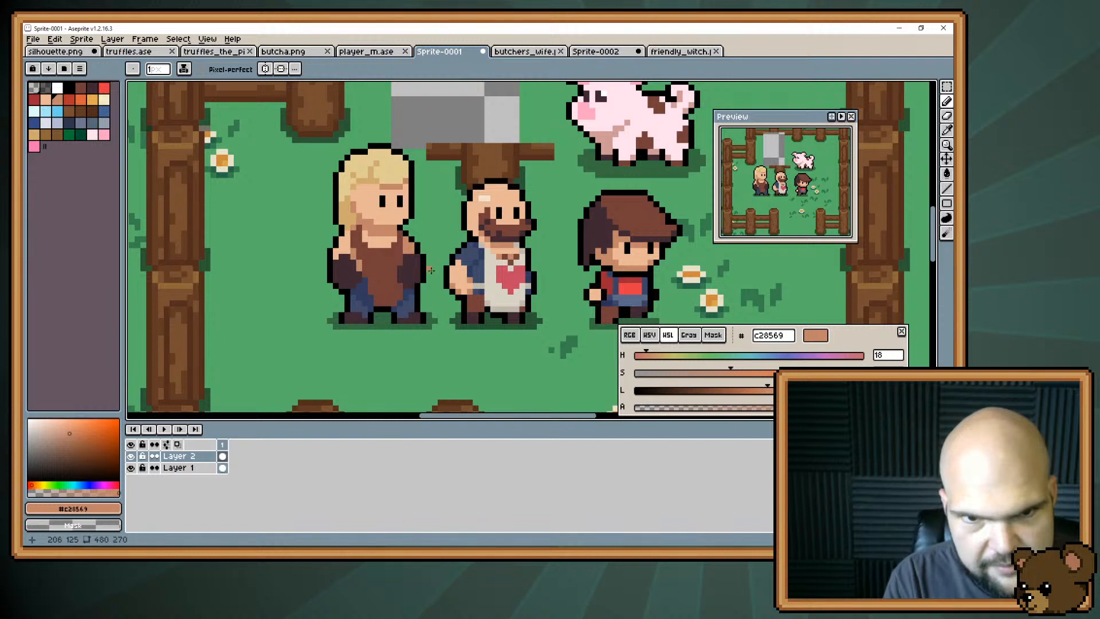
# Paint a shirt sleeve on the blonde character's rear shoulder and beside the apron strap with light #d8d3c5 and shadow #c0b8aa.
pyautogui.keyDown('alt'); pyautogui.click(476, 261); pyautogui.keyUp('alt')
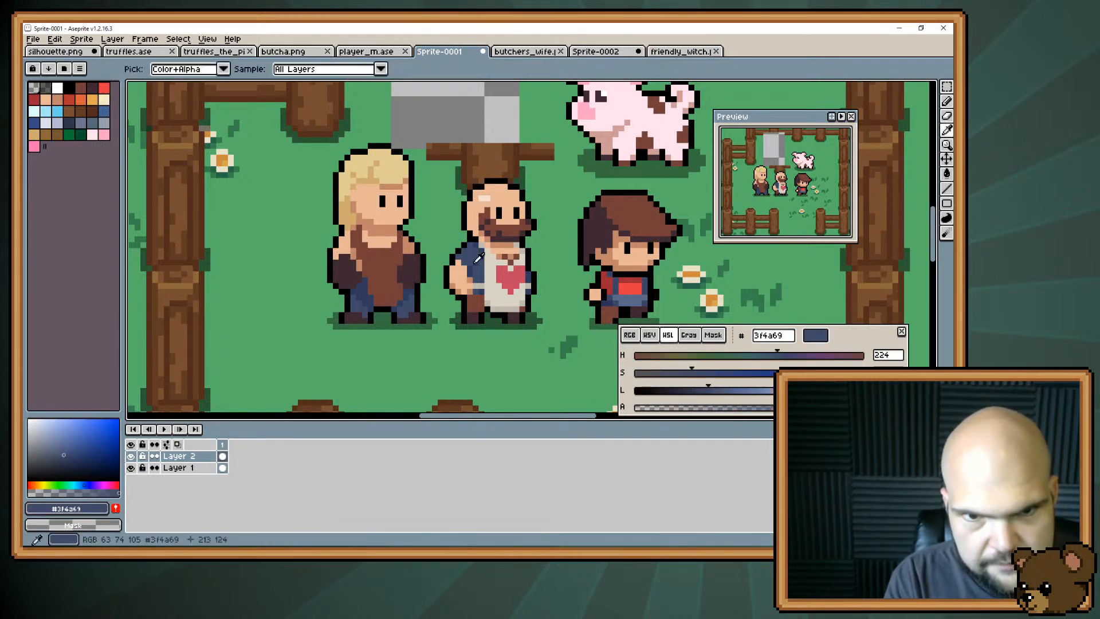
pyautogui.keyDown('alt'); pyautogui.click(362, 241); pyautogui.keyUp('alt')
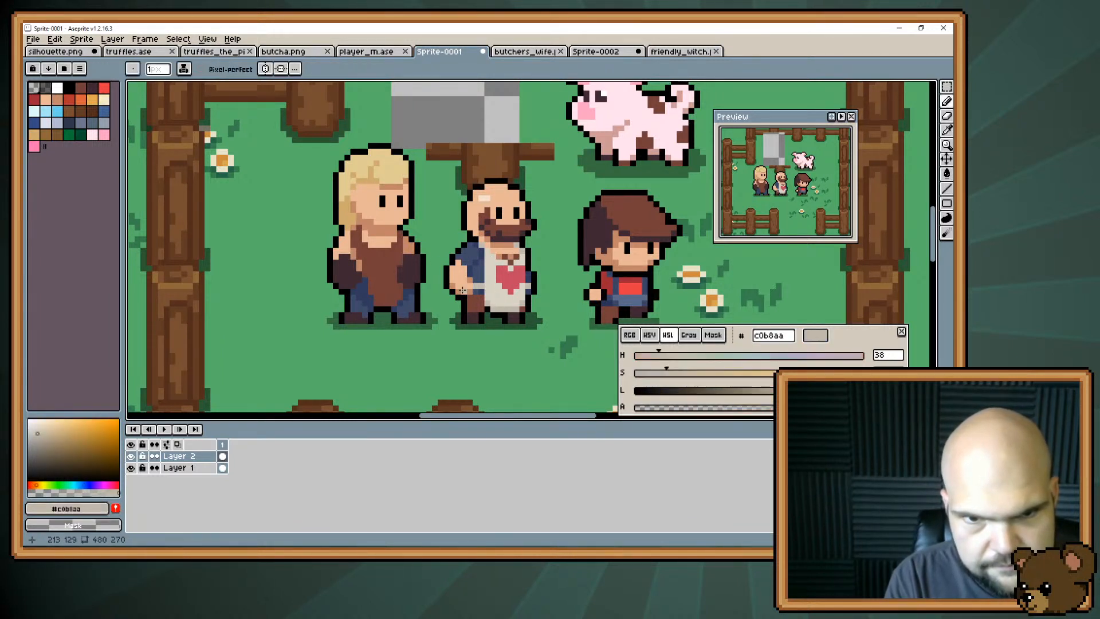
pyautogui.click(353, 252)
pyautogui.click(359, 267)
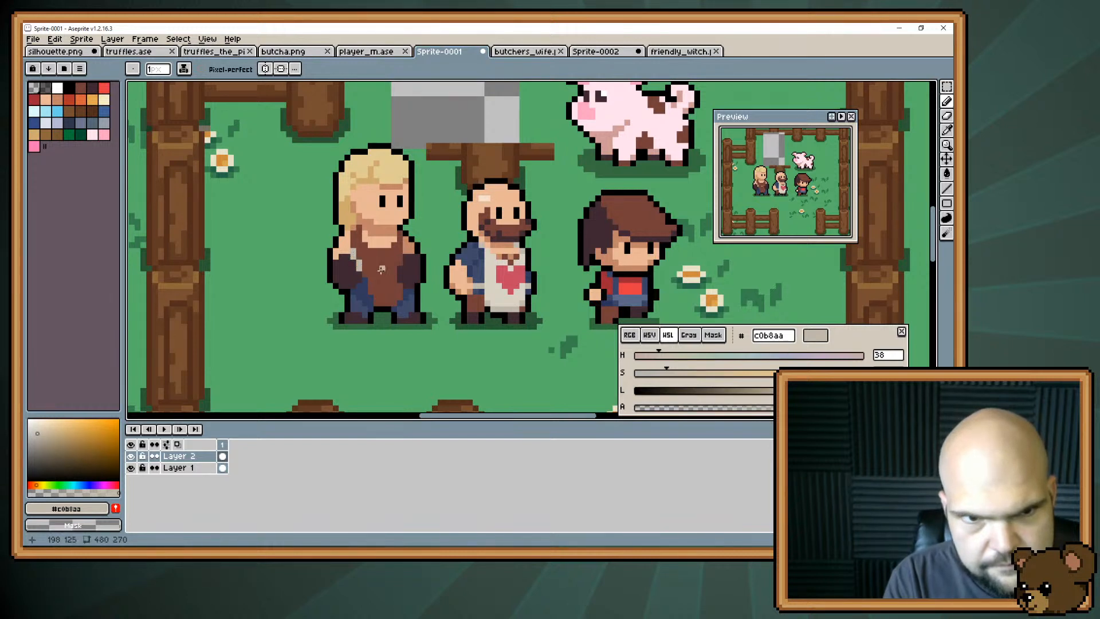
pyautogui.click(344, 240)
pyautogui.keyDown('alt'); pyautogui.click(497, 261); pyautogui.keyUp('alt')
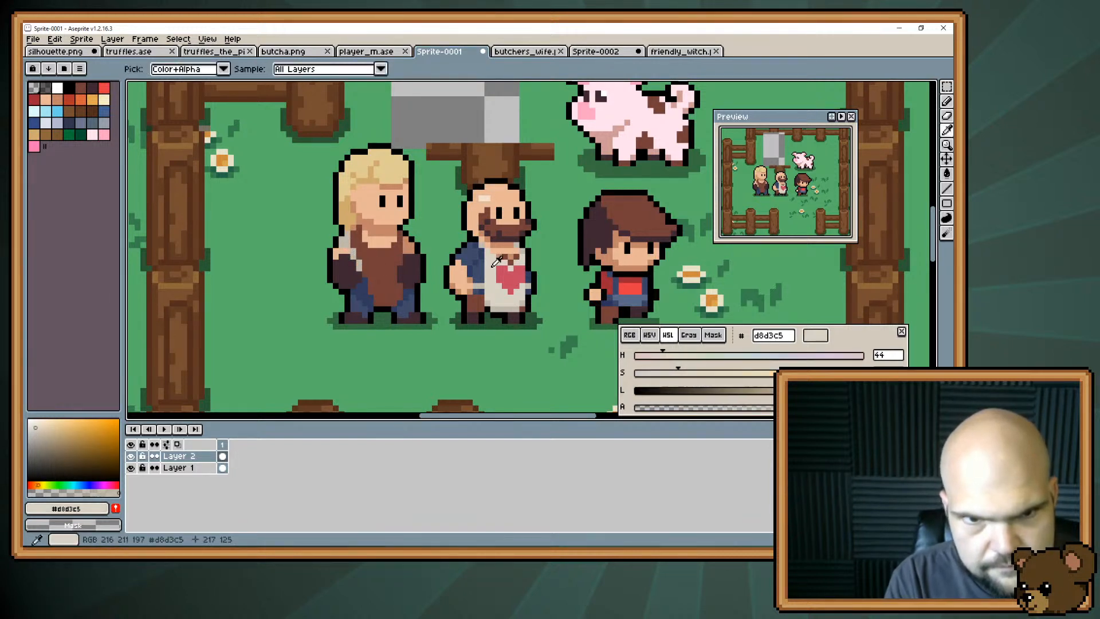
pyautogui.moveTo(342, 245); pyautogui.dragTo(346, 239)
pyautogui.click(346, 234)
pyautogui.keyDown('alt'); pyautogui.click(350, 241); pyautogui.keyUp('alt')
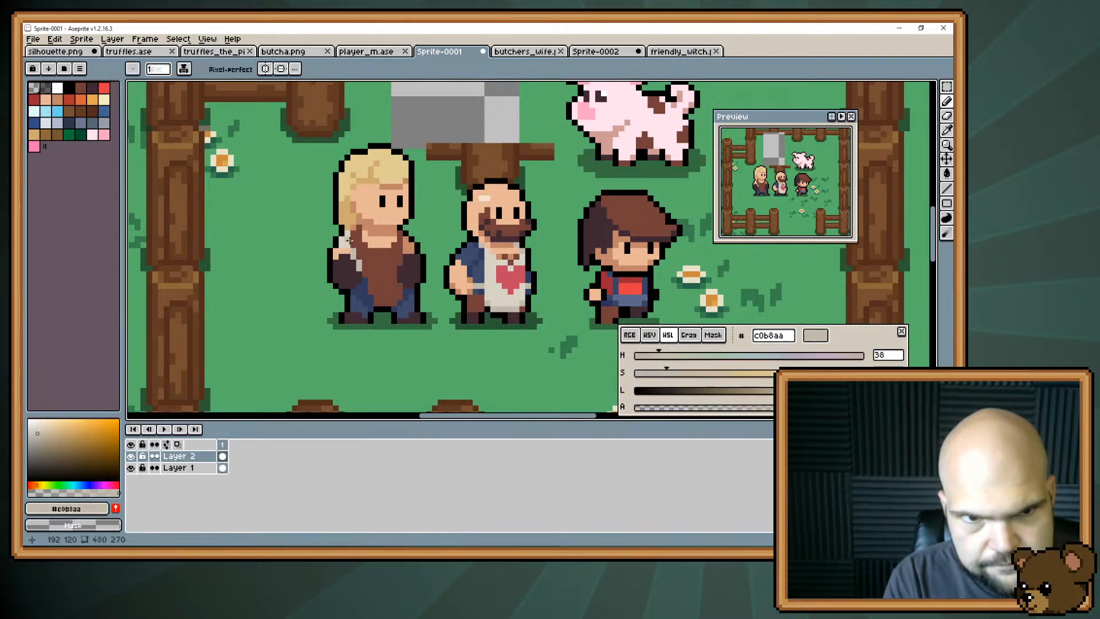
# Draw the shirt's neckline across the chest above the apron in #c0b8aa and tidy the sleeve edge using skin #e8b796 and #c0b8aa.
pyautogui.press('alt')
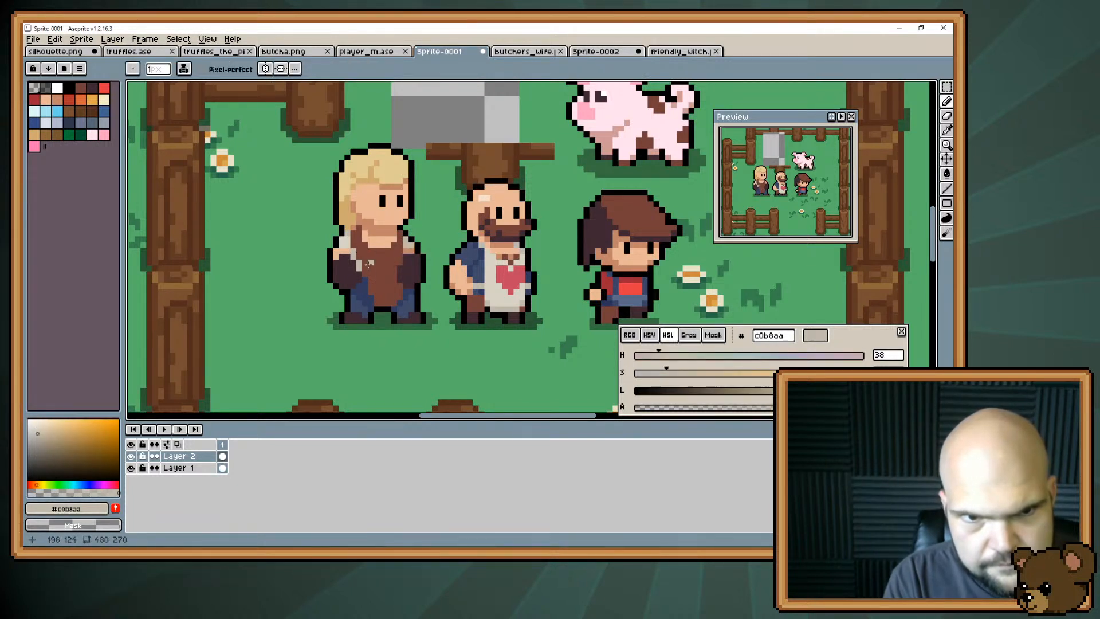
pyautogui.moveTo(371, 244); pyautogui.dragTo(388, 245)
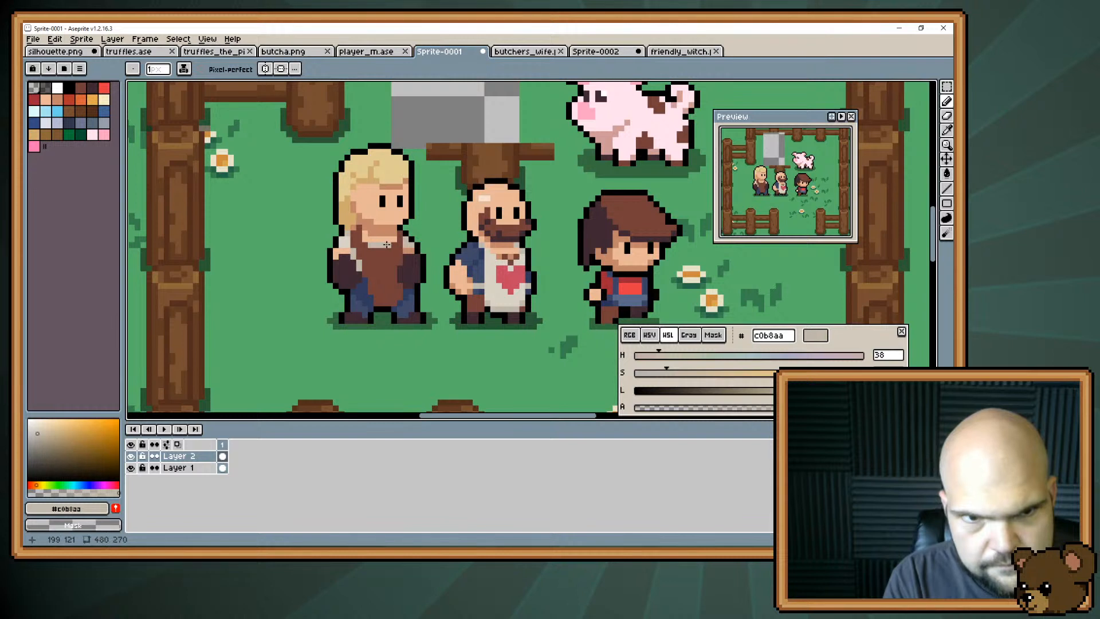
pyautogui.click(393, 239)
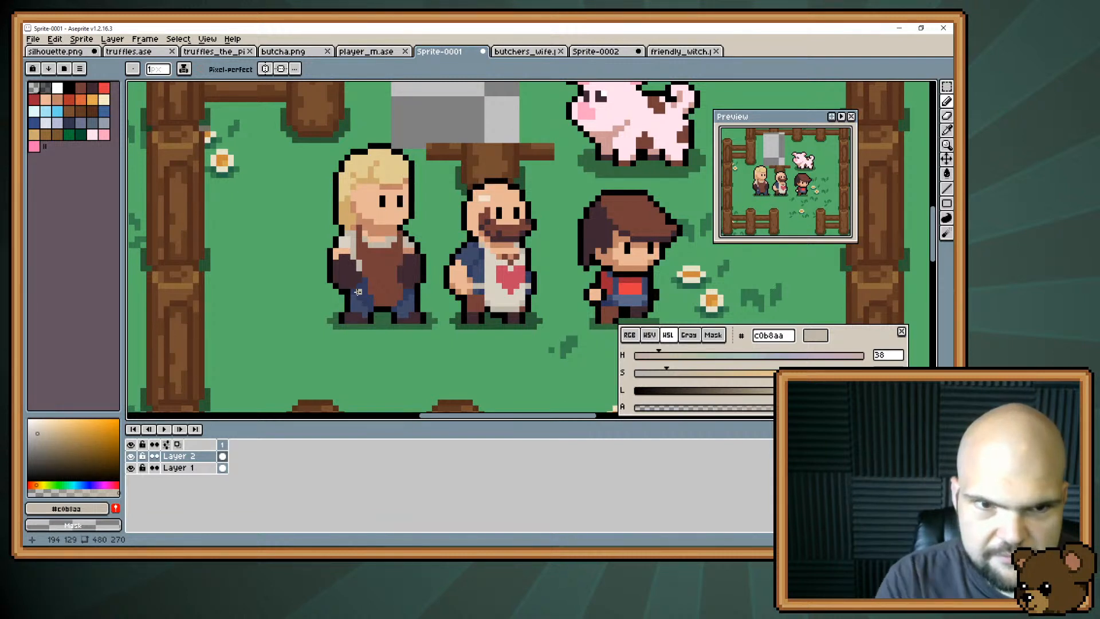
pyautogui.press('i')
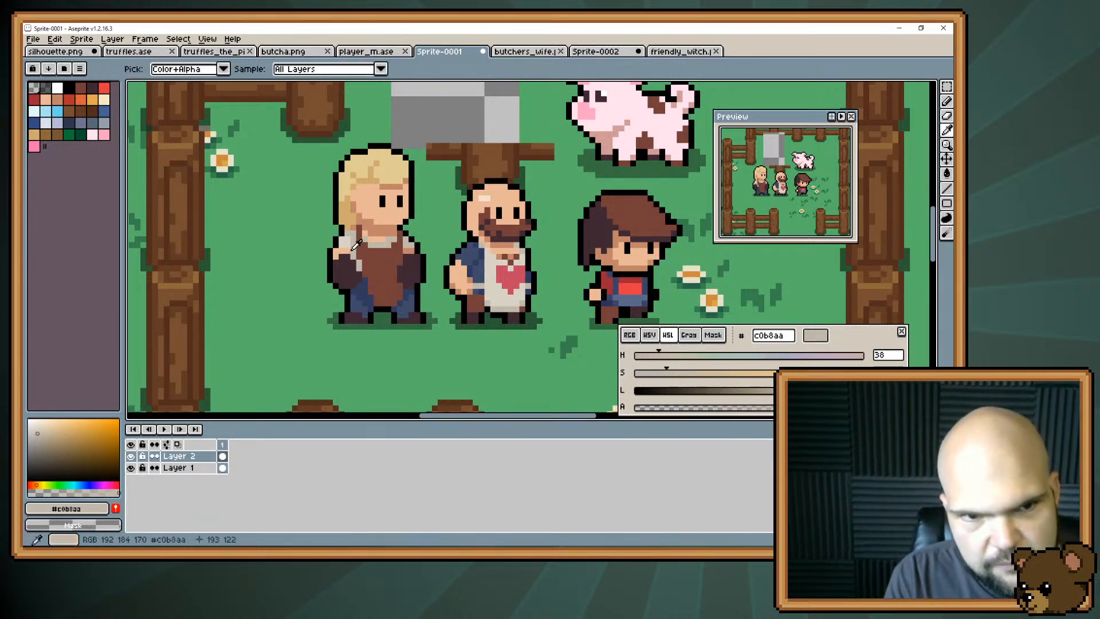
pyautogui.click(350, 247)
pyautogui.press('b')
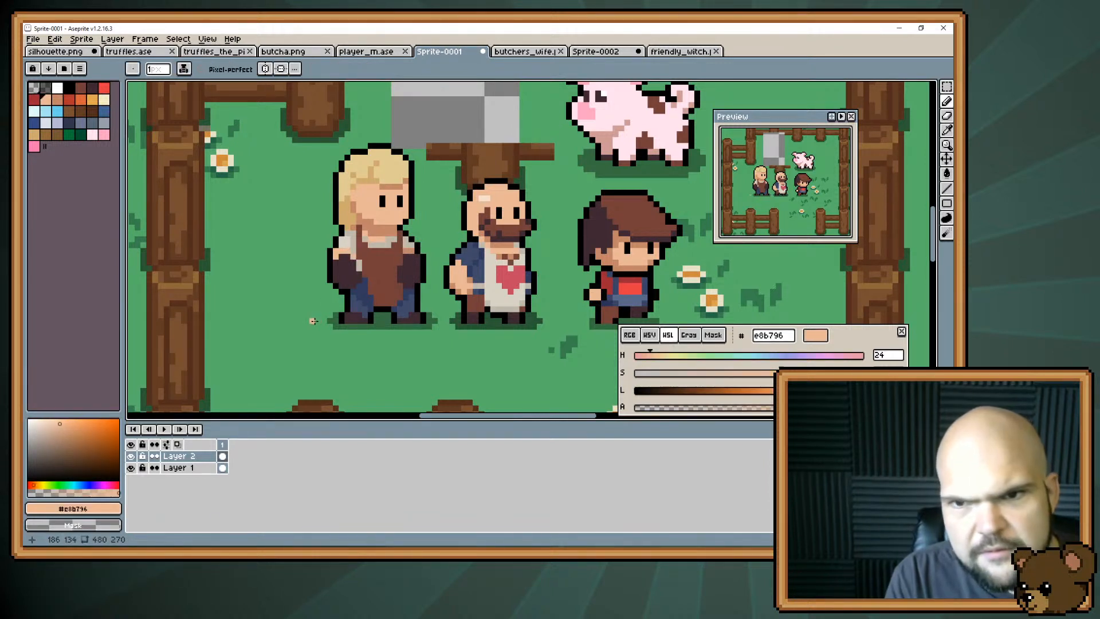
pyautogui.press('i')
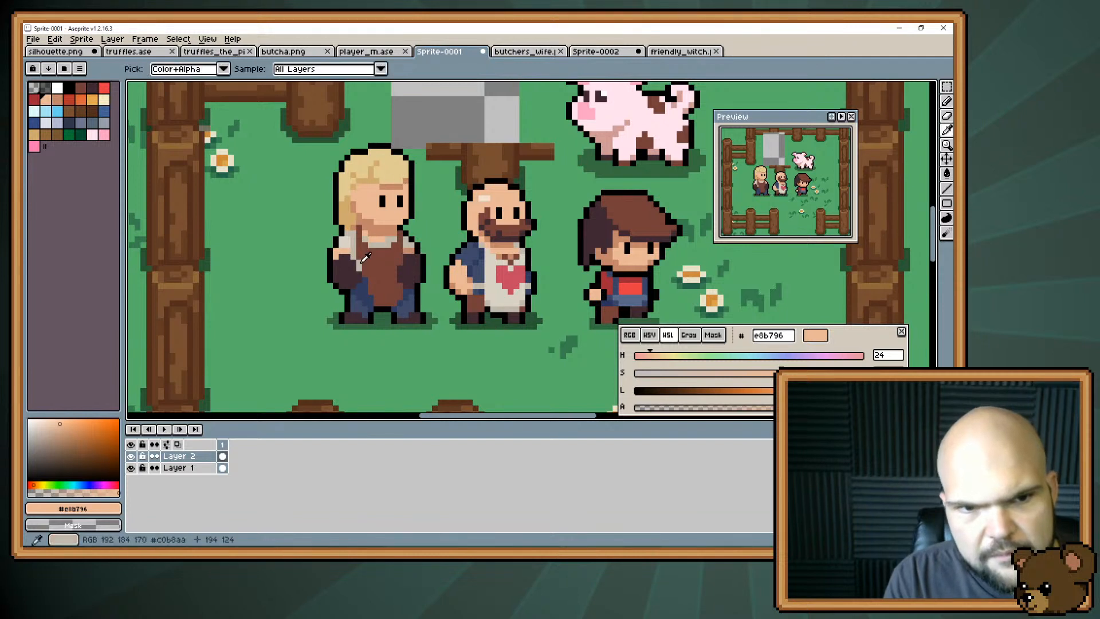
pyautogui.click(365, 257)
pyautogui.press('b')
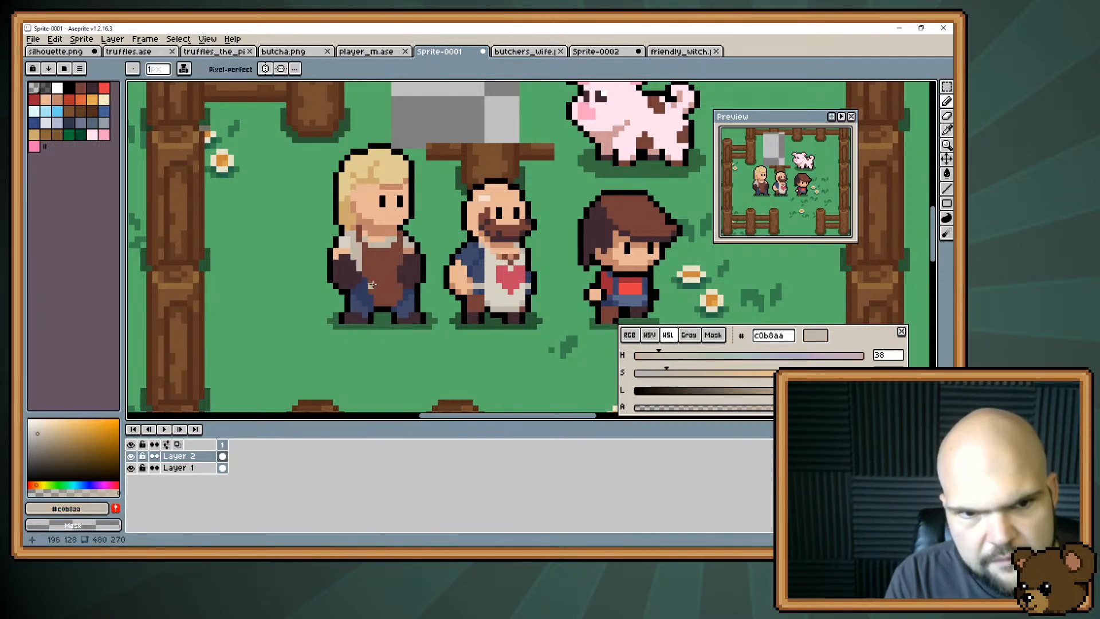
# Widen the blonde character's apron over the front side and lower edge with brown #743f39.
pyautogui.press('i')
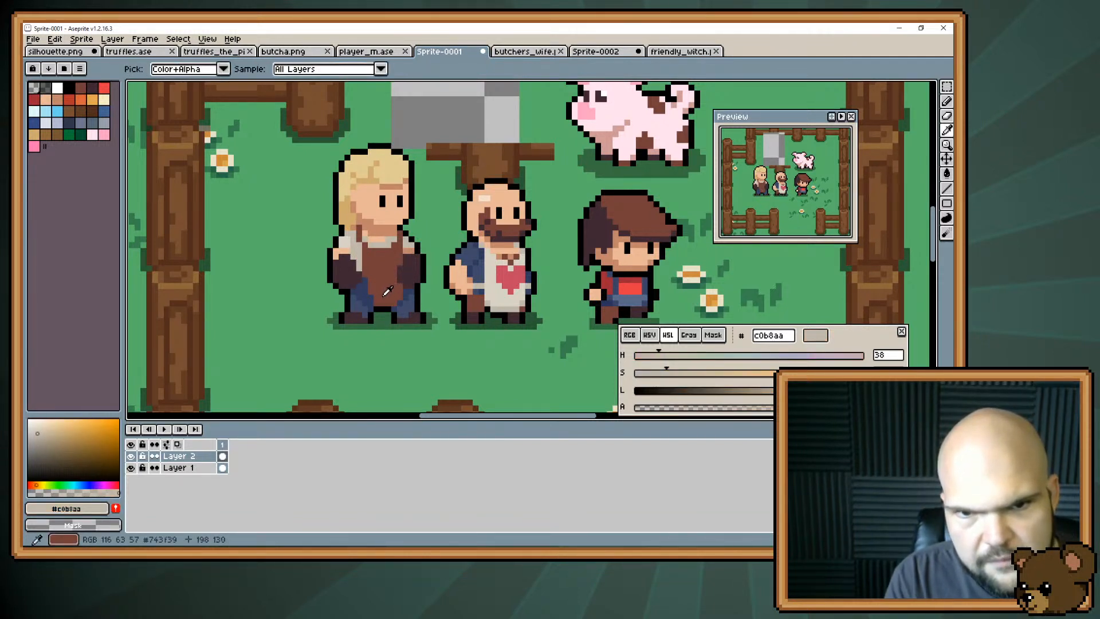
pyautogui.click(387, 293)
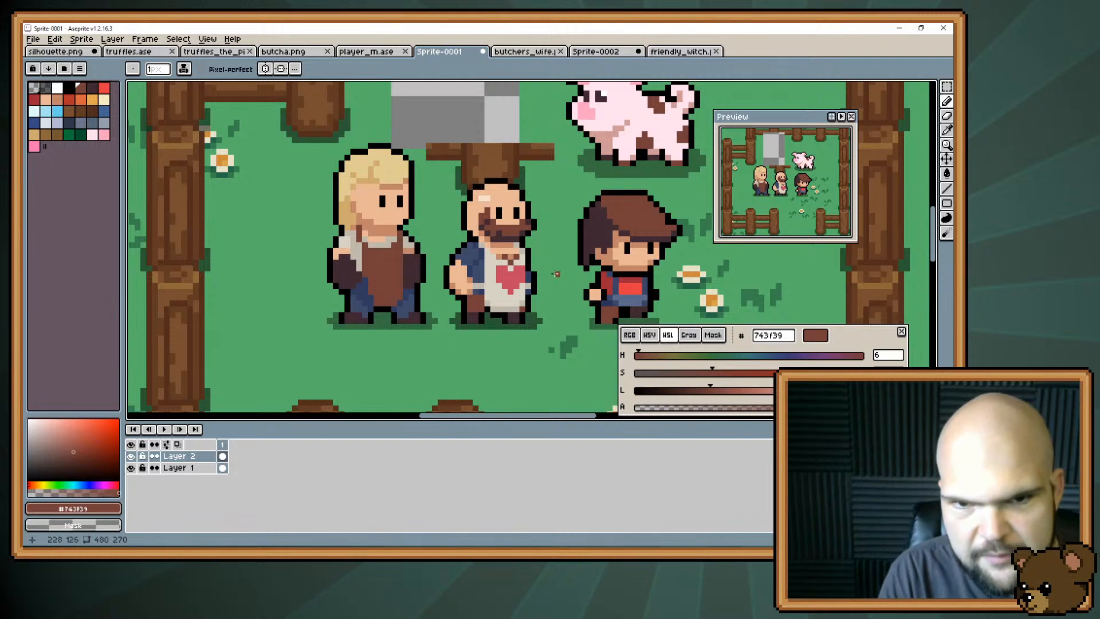
pyautogui.keyDown('alt'); pyautogui.click(391, 291); pyautogui.keyUp('alt')
pyautogui.moveTo(405, 283); pyautogui.dragTo(403, 229)
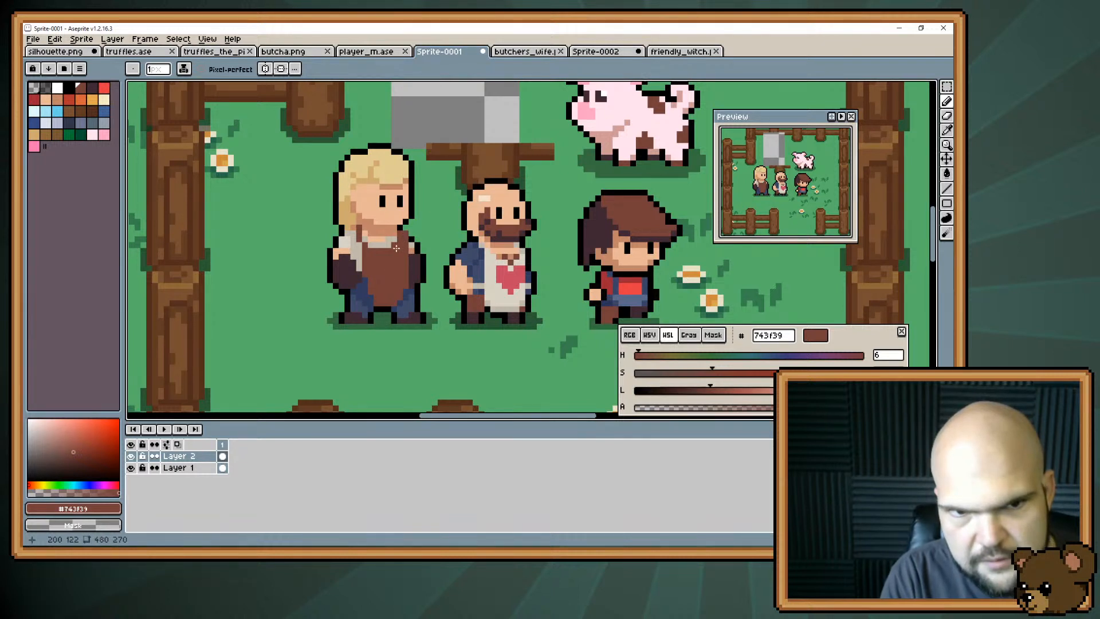
pyautogui.click(404, 288)
pyautogui.moveTo(404, 295); pyautogui.dragTo(401, 304)
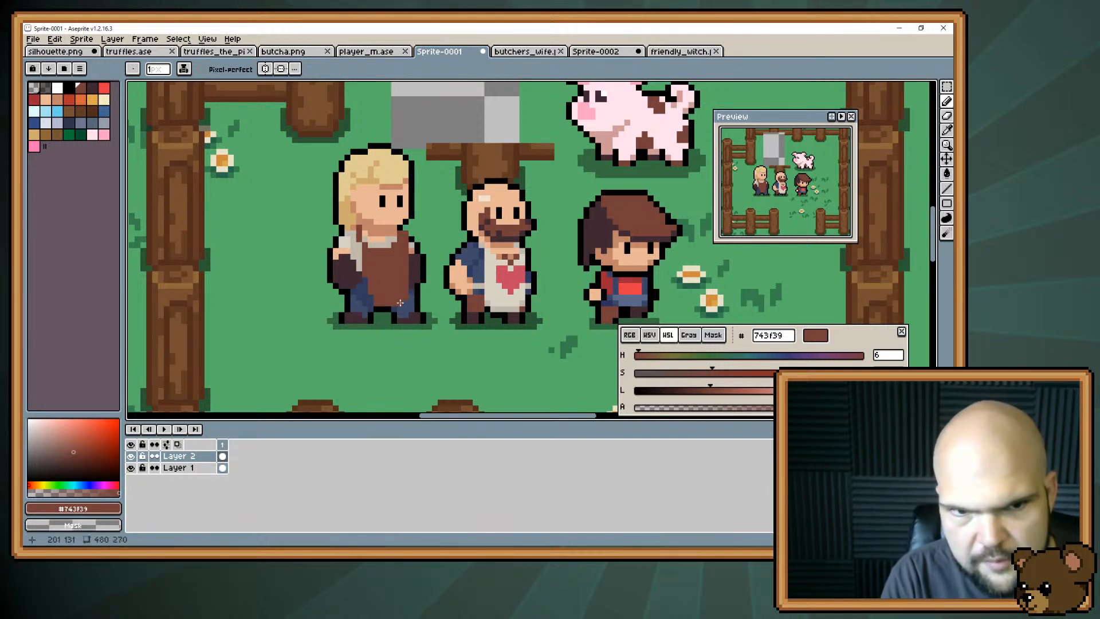
pyautogui.click(372, 294)
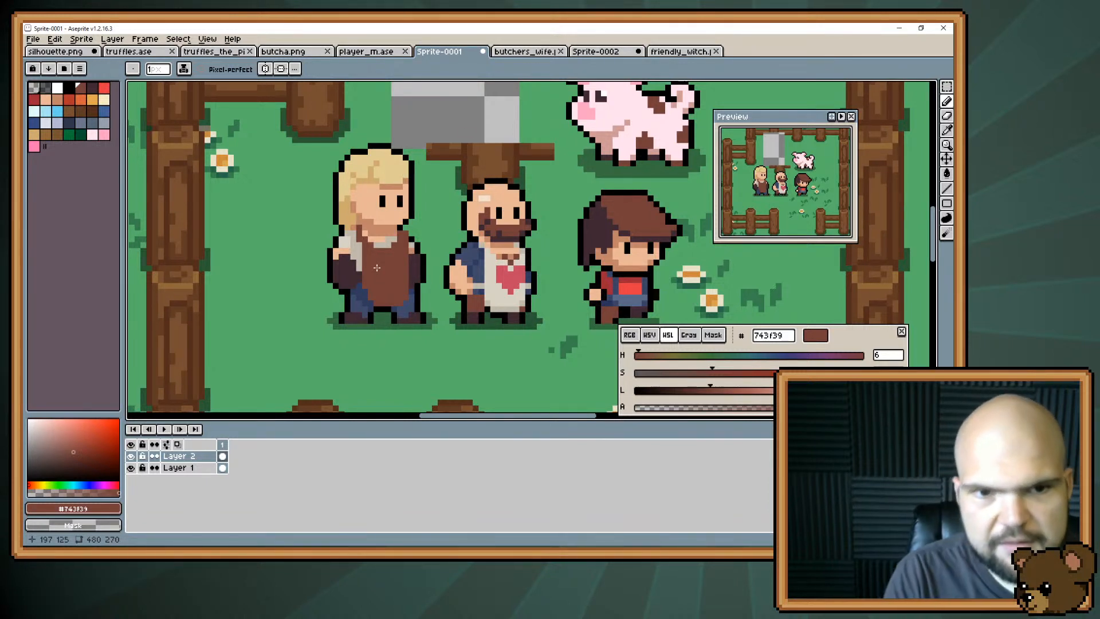
pyautogui.press('m')
pyautogui.moveTo(313, 123)
pyautogui.mouseDown()
pyautogui.moveTo(439, 232)
pyautogui.moveTo(430, 226)
pyautogui.mouseUp()
pyautogui.moveTo(377, 191)
pyautogui.mouseDown()
pyautogui.moveTo(388, 190)
pyautogui.moveTo(376, 190)
pyautogui.mouseUp()
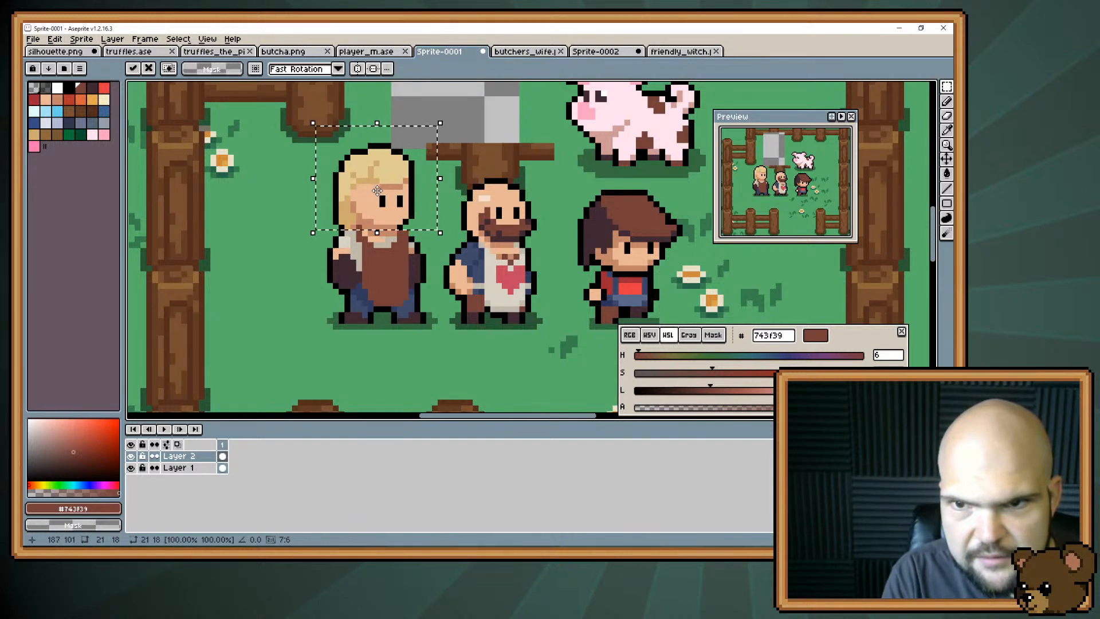
pyautogui.hotkey('ctrl', 'd')
pyautogui.press('b')
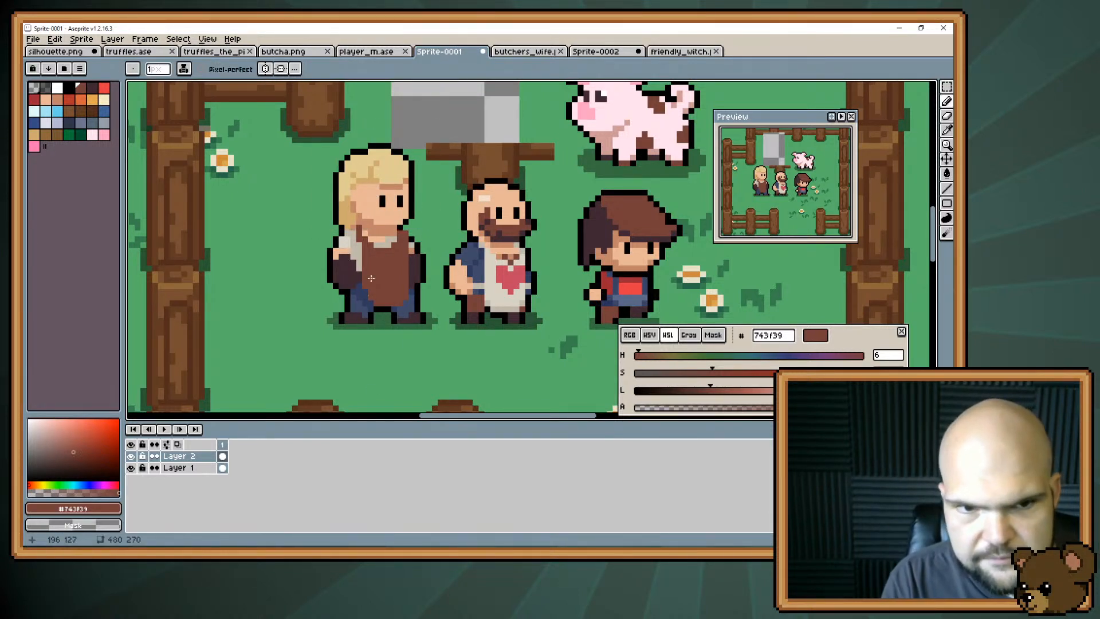
# Recolour the shirt's shadow beside the apron and the neckline in blue-grey #959eaa.
pyautogui.press('i')
pyautogui.press('b')
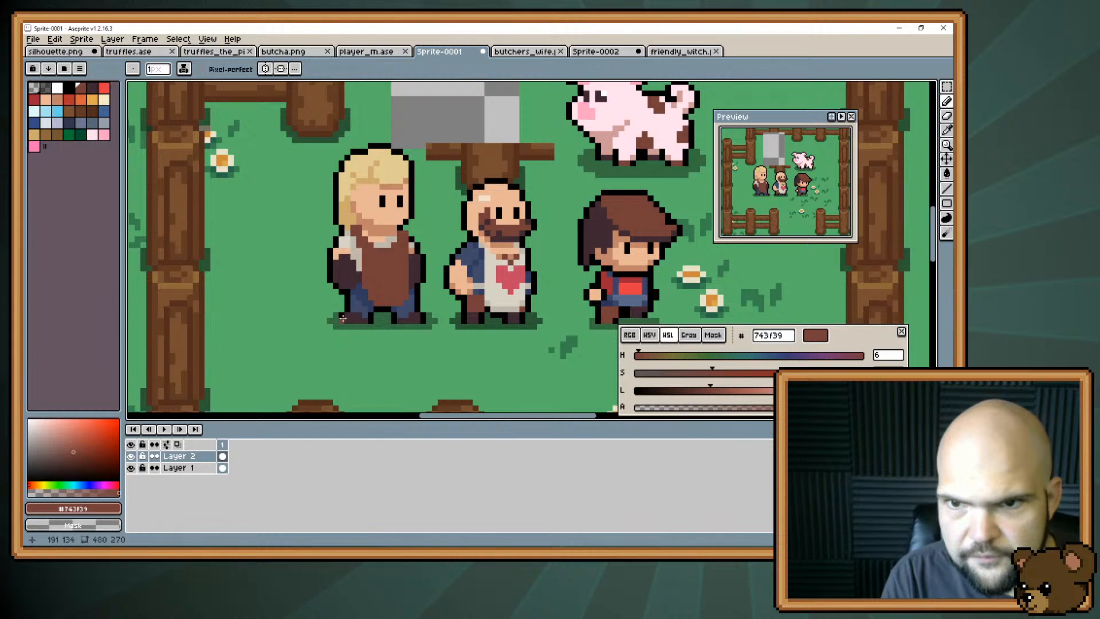
pyautogui.press('i')
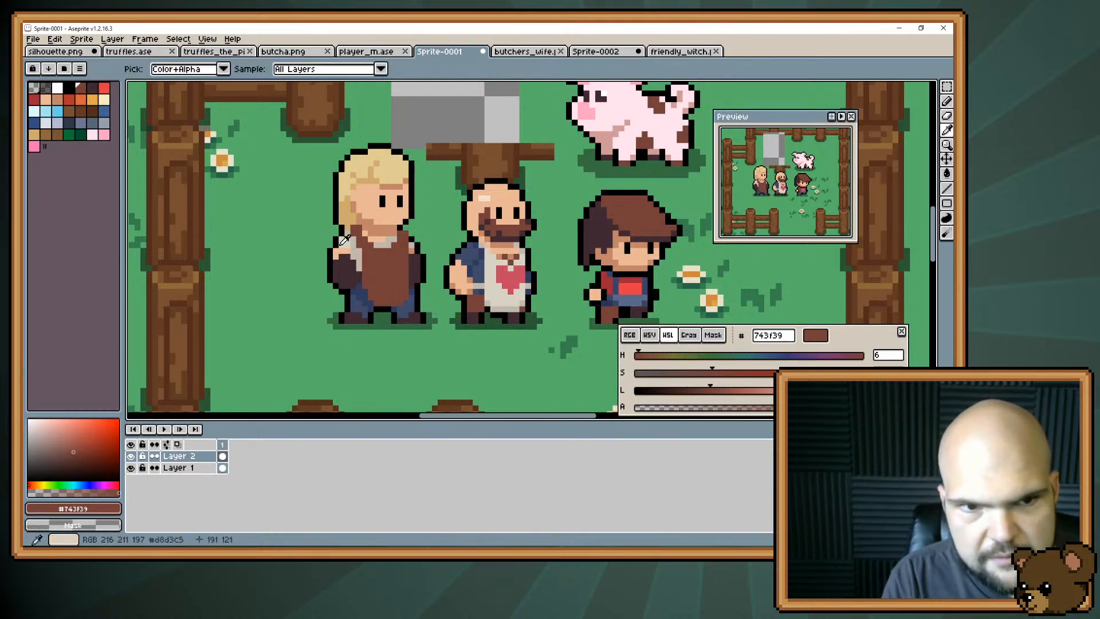
pyautogui.press('b')
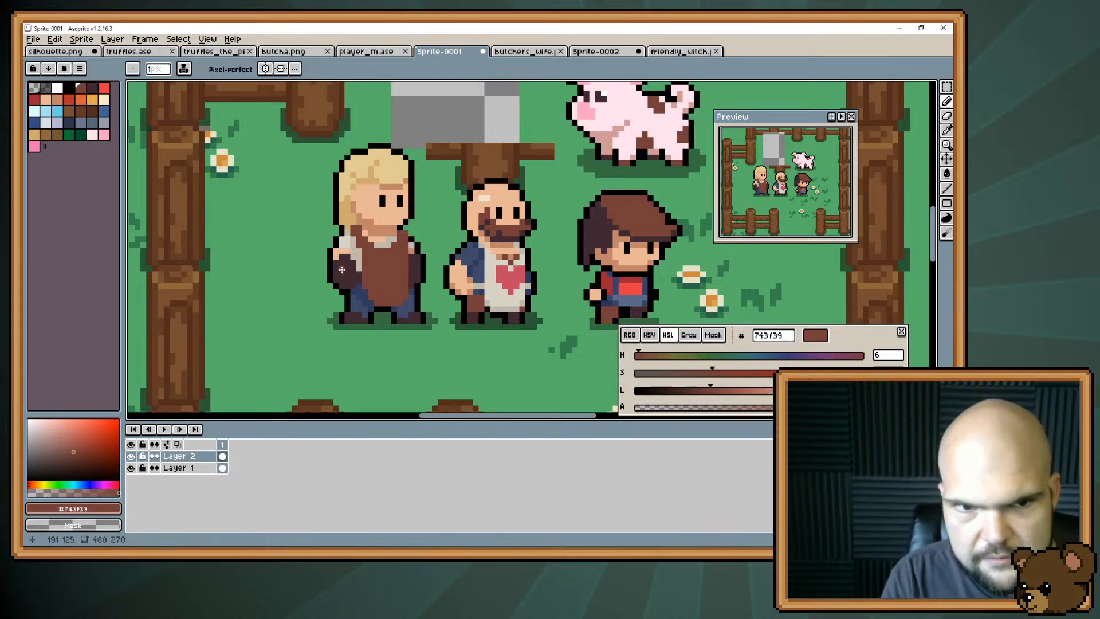
pyautogui.keyDown('alt'); pyautogui.click(372, 241); pyautogui.keyUp('alt')
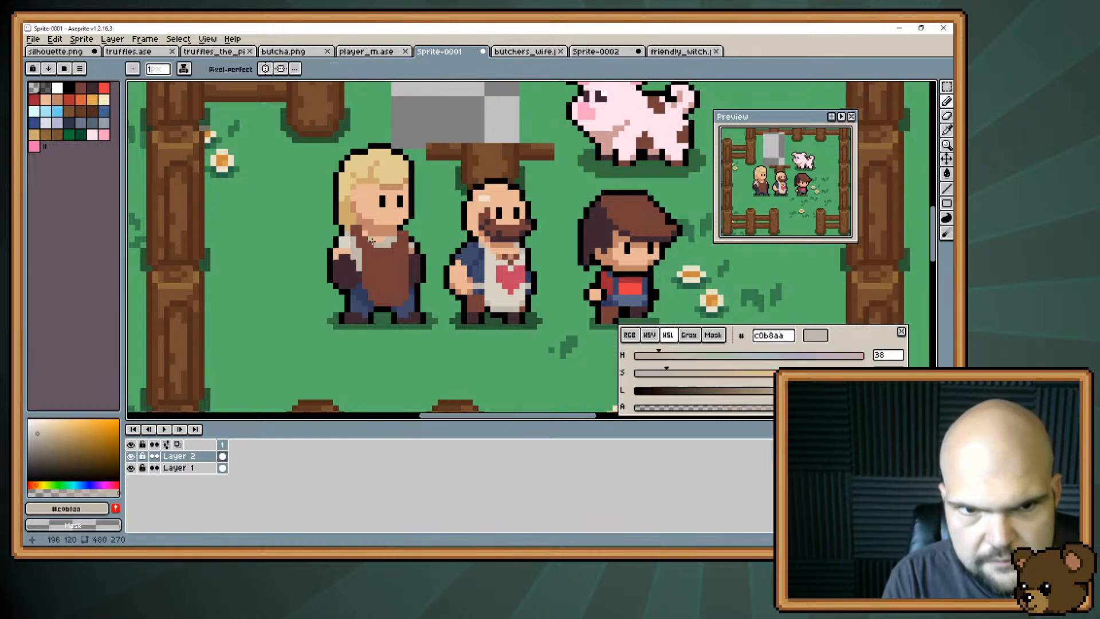
pyautogui.keyDown('alt'); pyautogui.click(387, 231); pyautogui.keyUp('alt')
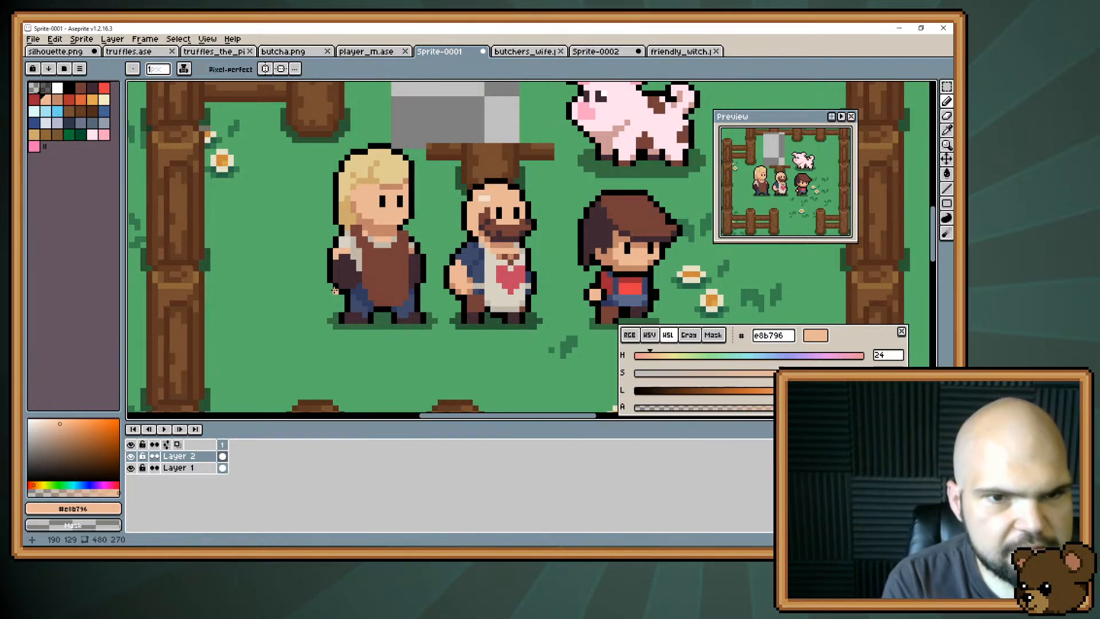
pyautogui.keyDown('alt'); pyautogui.click(357, 244); pyautogui.keyUp('alt')
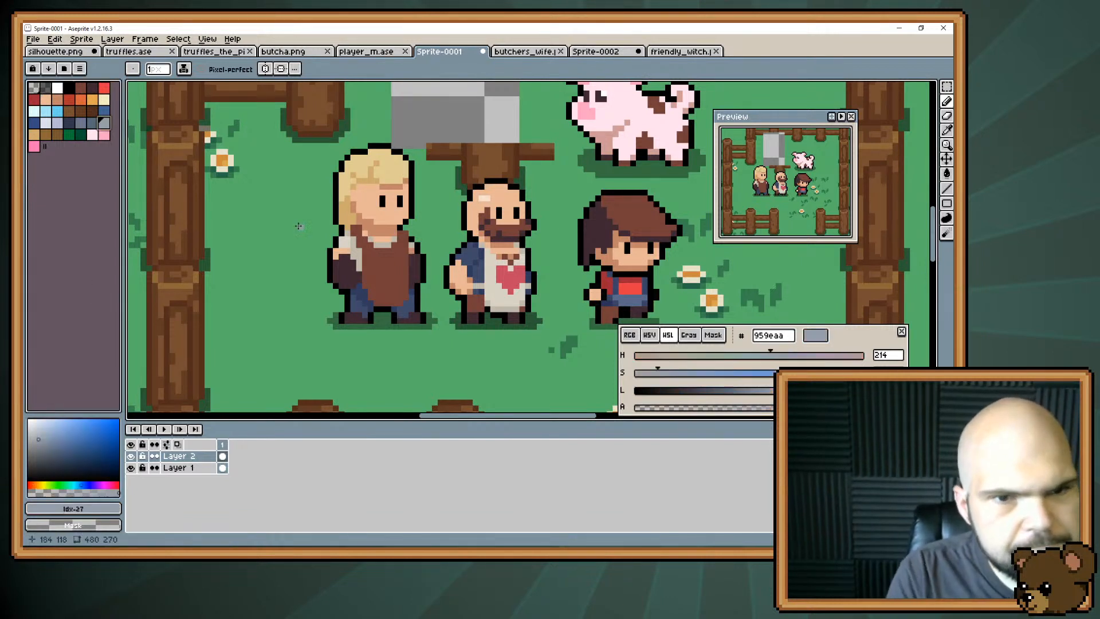
pyautogui.click(352, 240)
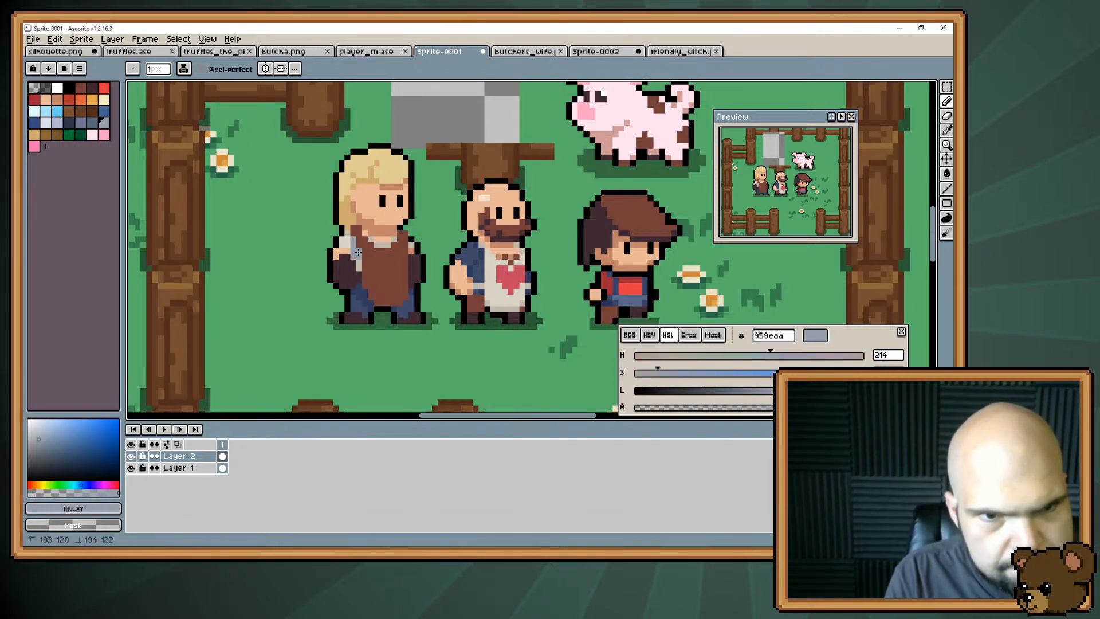
pyautogui.moveTo(358, 252)
pyautogui.mouseDown()
pyautogui.moveTo(360, 264)
pyautogui.moveTo(370, 238)
pyautogui.moveTo(387, 244)
pyautogui.mouseUp()
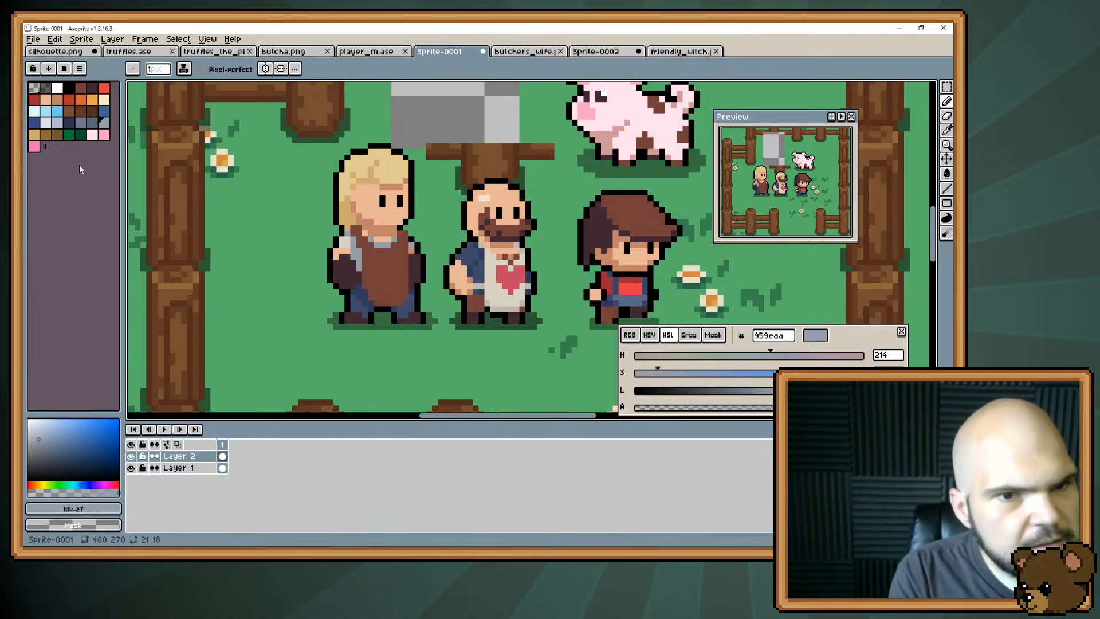
# Fill the shirt's shadow strip and neckline with dark blue-grey #566776.
pyautogui.click(92, 122)
pyautogui.press('g')
pyautogui.click(346, 252)
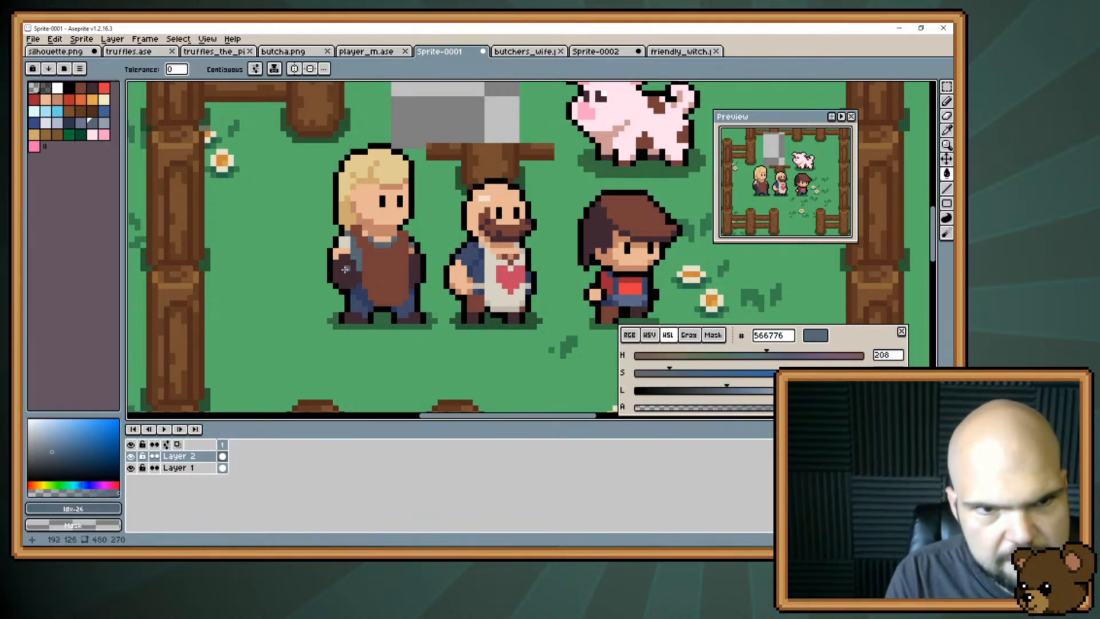
# Try to fill the light part of the blonde character's sleeve with blue-grey #959eaa, and undo that fill.
pyautogui.click(104, 122)
pyautogui.press('g')
pyautogui.click(345, 242)
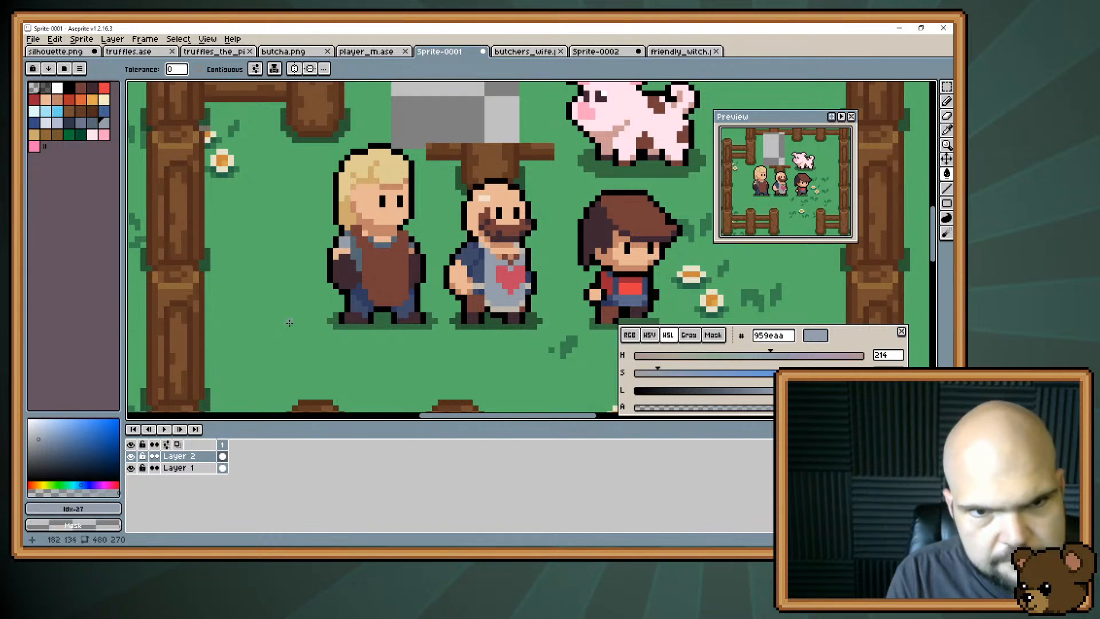
pyautogui.hotkey('ctrl', 'z')
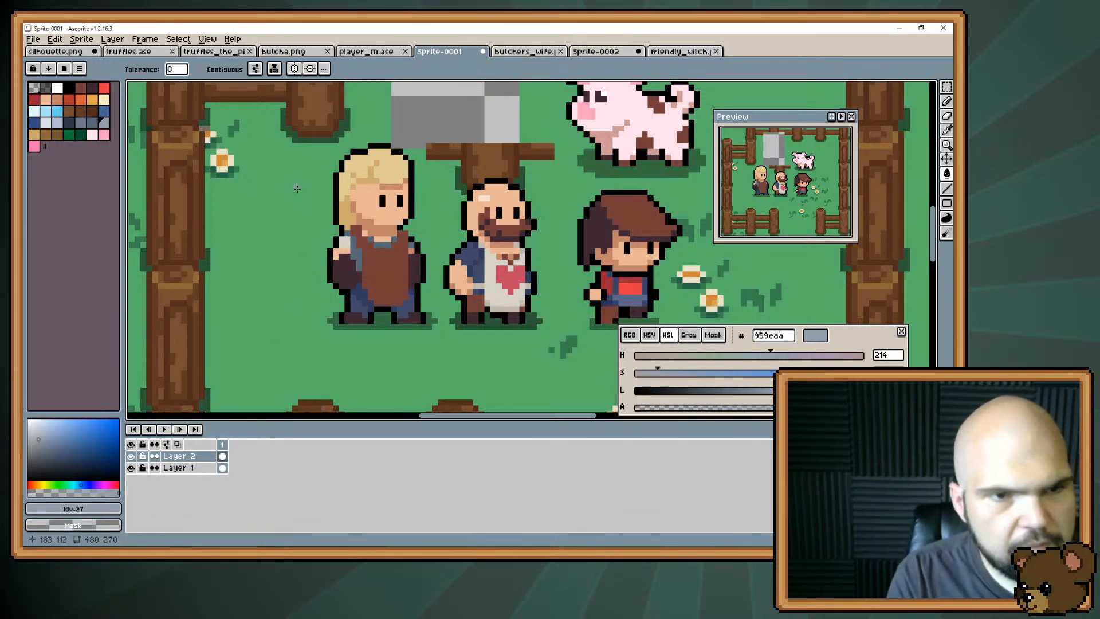
# Set the Paint Bucket to refer only to the active layer, and try filling the blonde character's light sleeve area with blue-grey #959eaa.
pyautogui.click(256, 69)
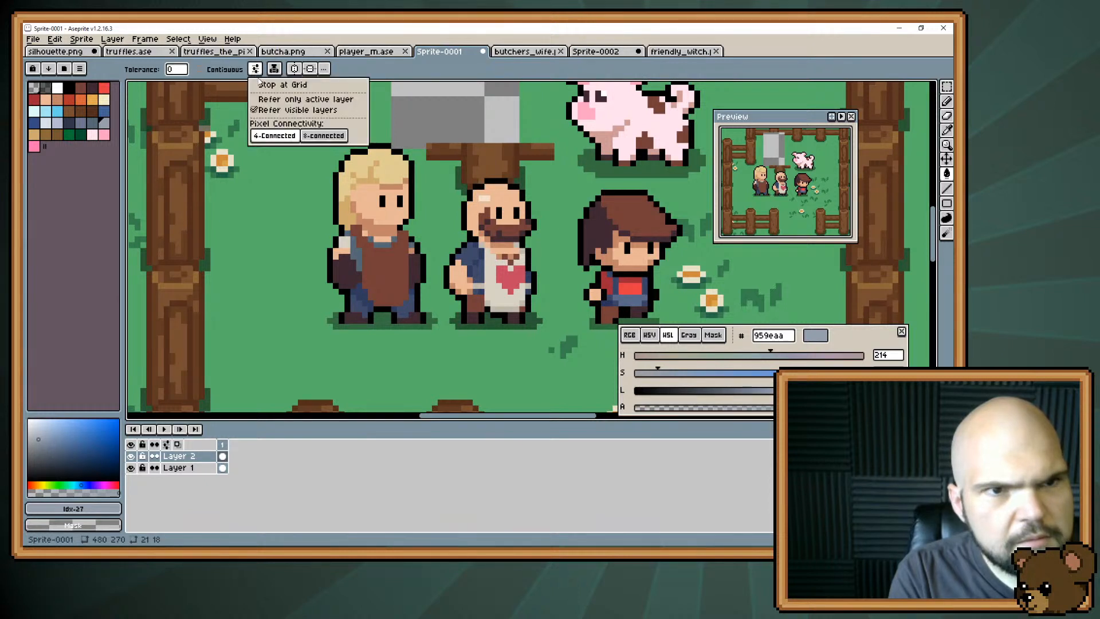
pyautogui.click(292, 99)
pyautogui.click(344, 243)
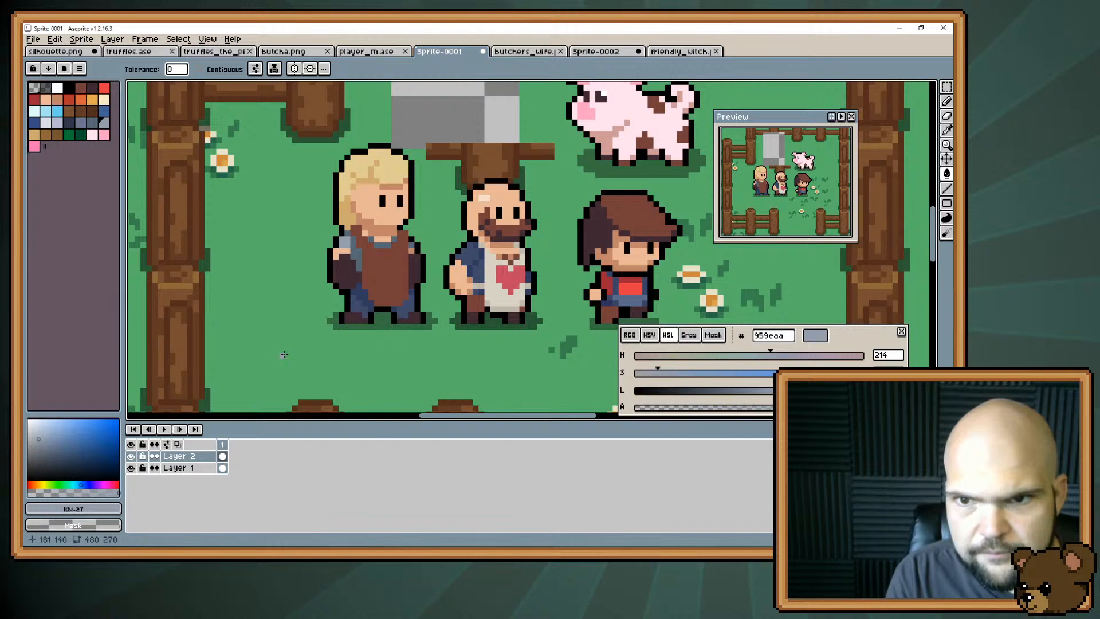
pyautogui.keyDown('alt'); pyautogui.click(351, 247); pyautogui.keyUp('alt')
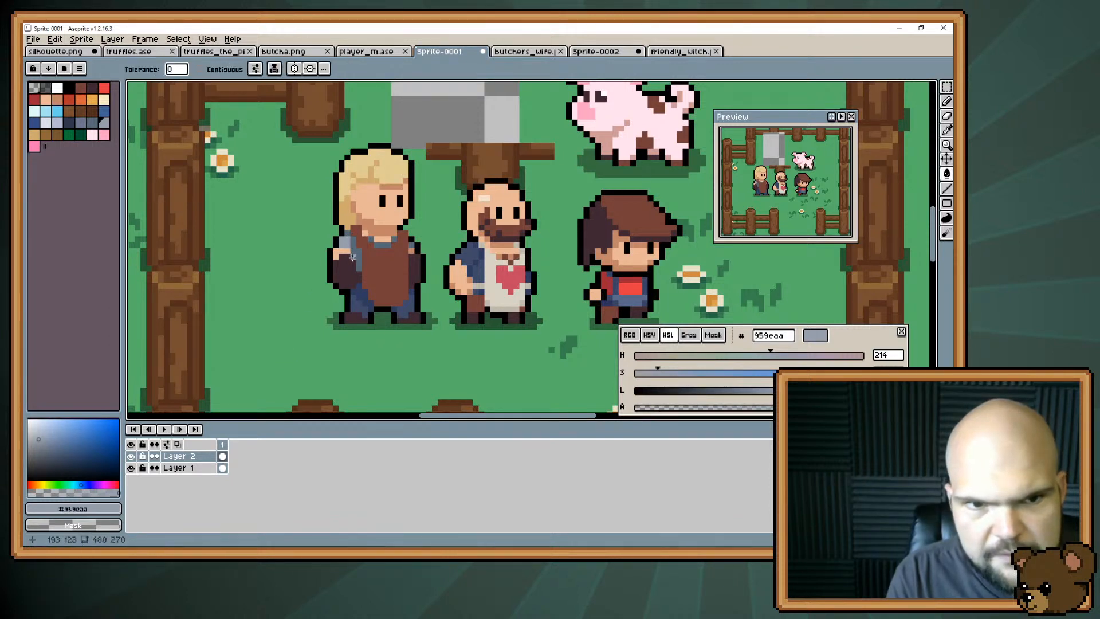
# Step back and forth through the recent shirt edits, and undo the last Paint Bucket fill.
pyautogui.press('v')
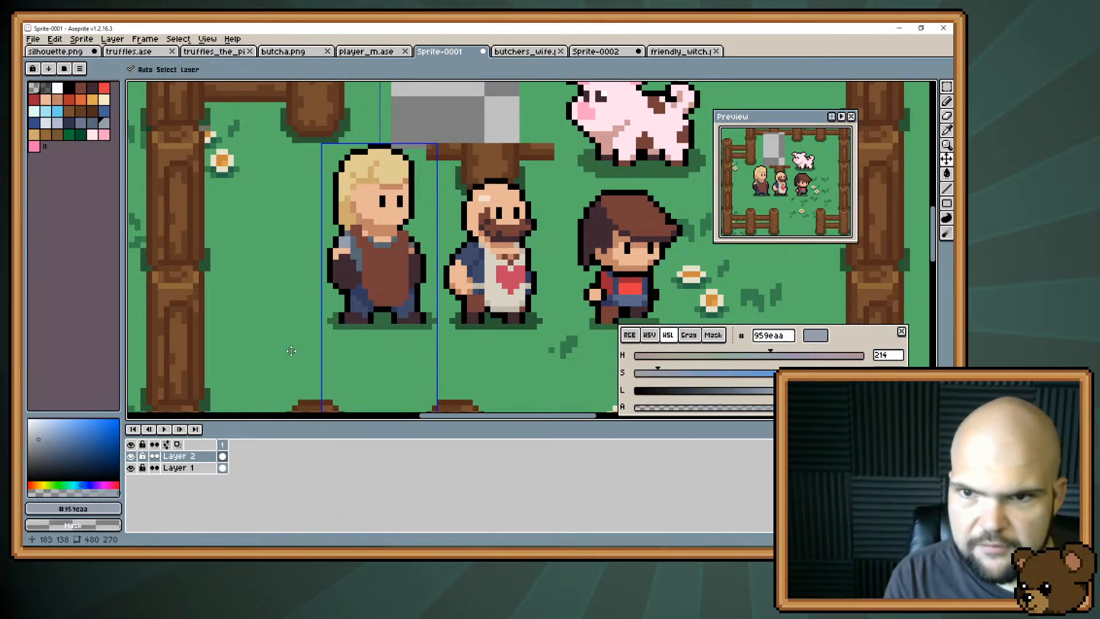
pyautogui.hotkey('ctrl', 'z')
pyautogui.hotkey('ctrl', 'z')
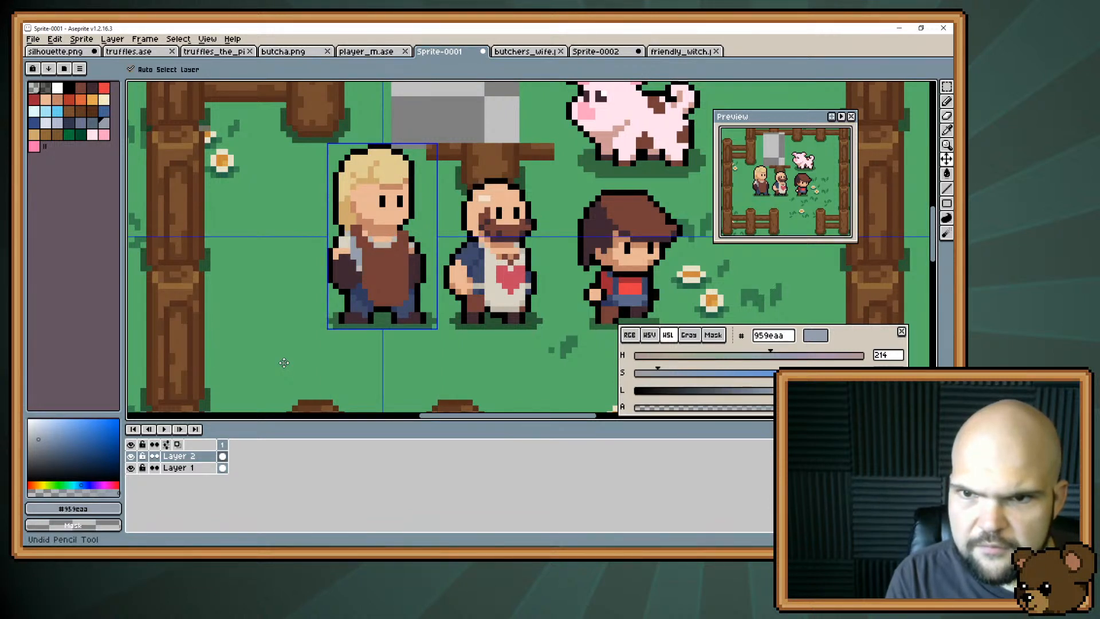
pyautogui.hotkey('ctrl', 'y')
pyautogui.press('g')
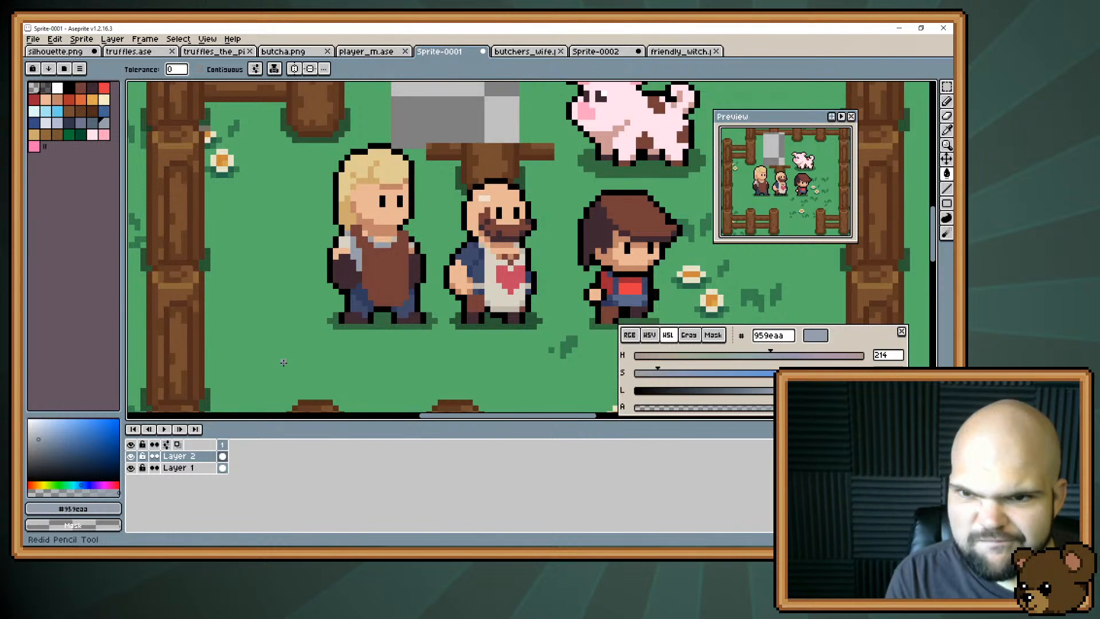
pyautogui.hotkey('ctrl', 'shift', 'z')
pyautogui.hotkey('ctrl', 'shift', 'z')
pyautogui.hotkey('ctrl', 'shift', 'z')
pyautogui.hotkey('ctrl', 'shift', 'z')
pyautogui.hotkey('ctrl', 'shift', 'z')
pyautogui.hotkey('ctrl', 'z')
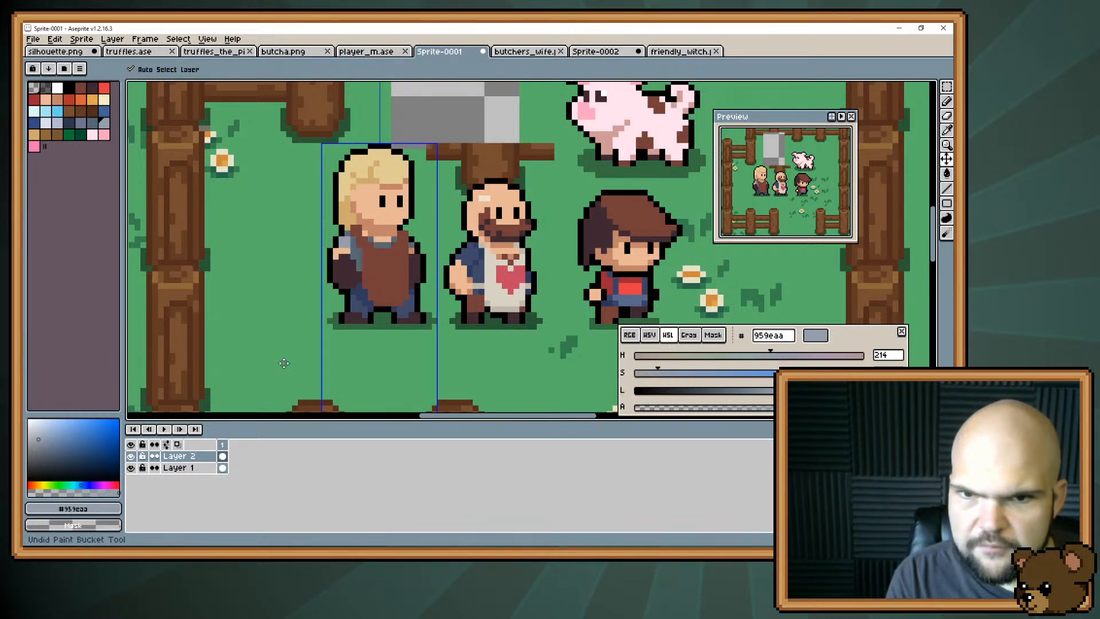
pyautogui.press('g')
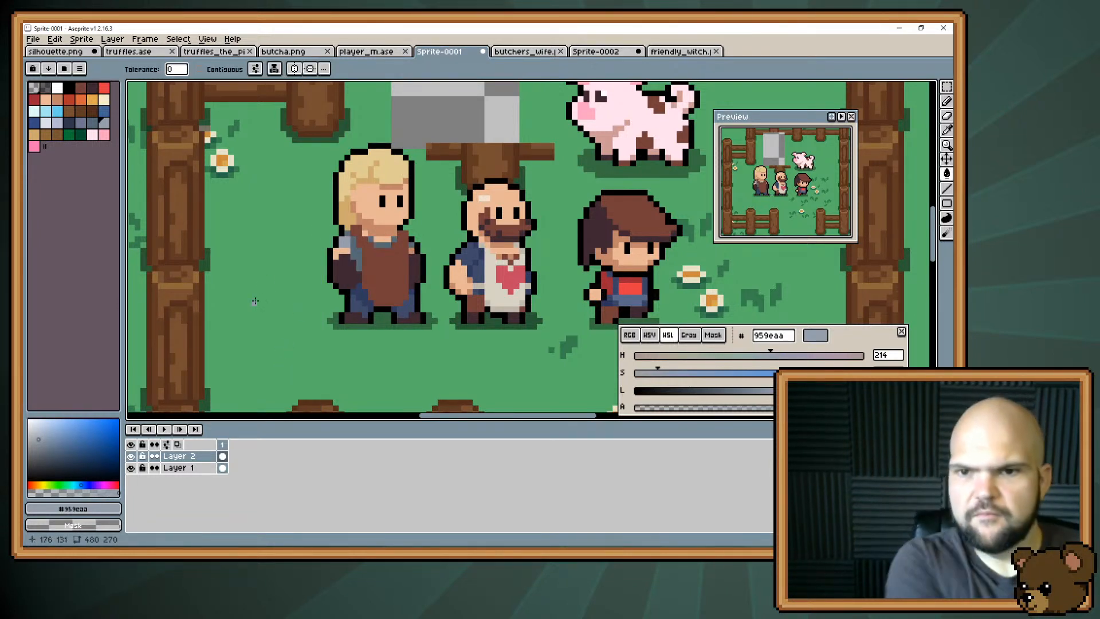
# Move the blonde character's front lower leg and shoe one pixel toward the other leg.
pyautogui.press('b')
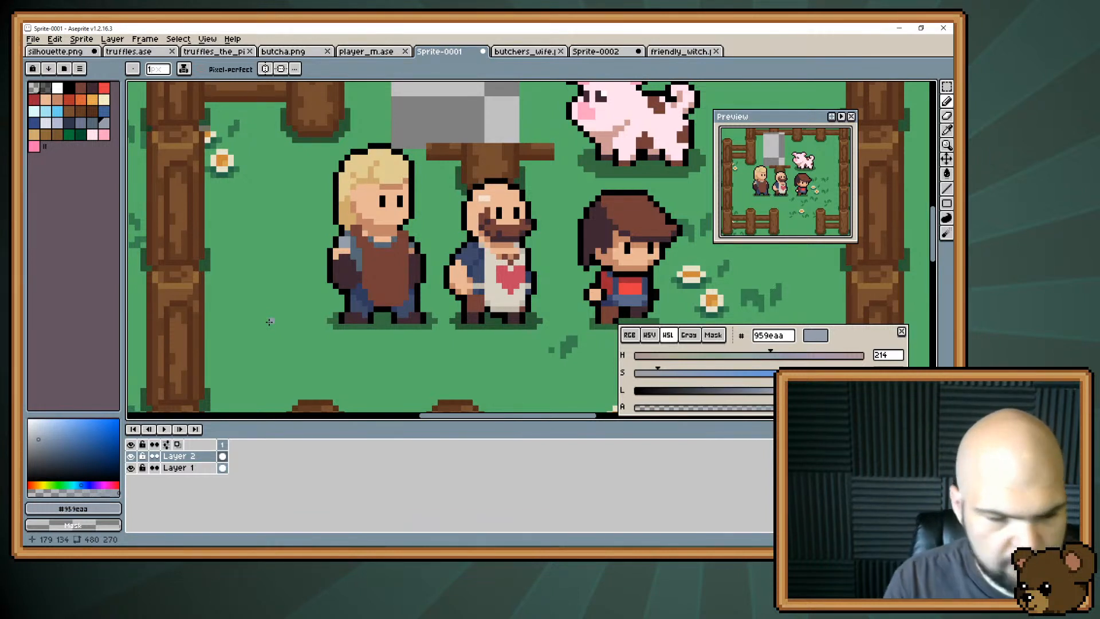
pyautogui.press('m')
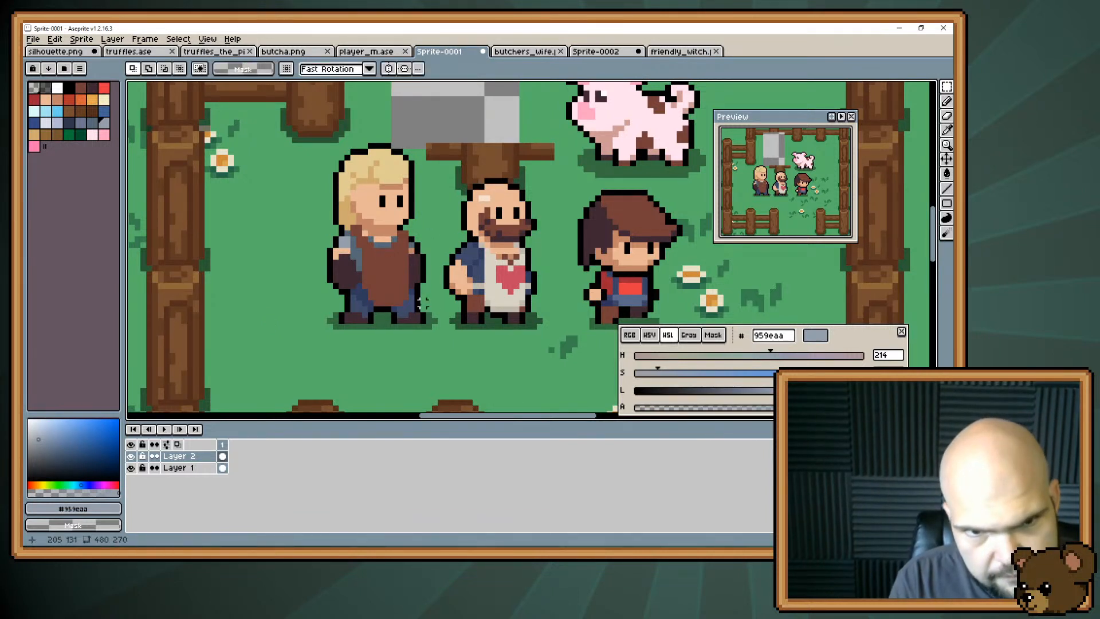
pyautogui.moveTo(429, 327); pyautogui.dragTo(388, 298)
pyautogui.hotkey('ctrl', 'd')
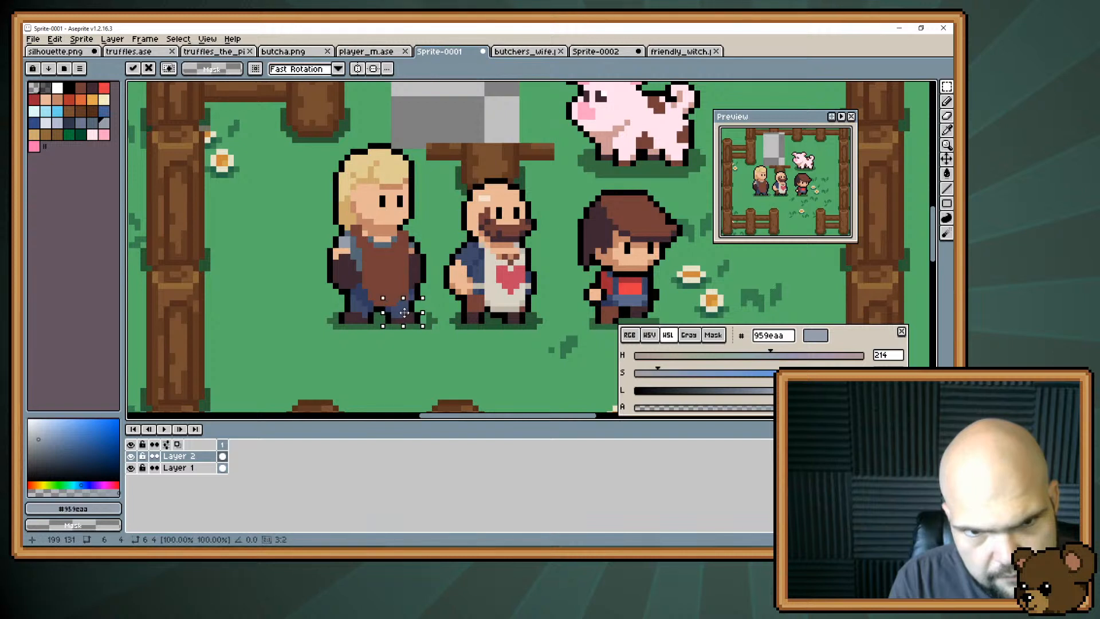
# Touch up the moved leg's outline in black #000000 and its trouser shading in dark blue #313a5e.
pyautogui.press('b')
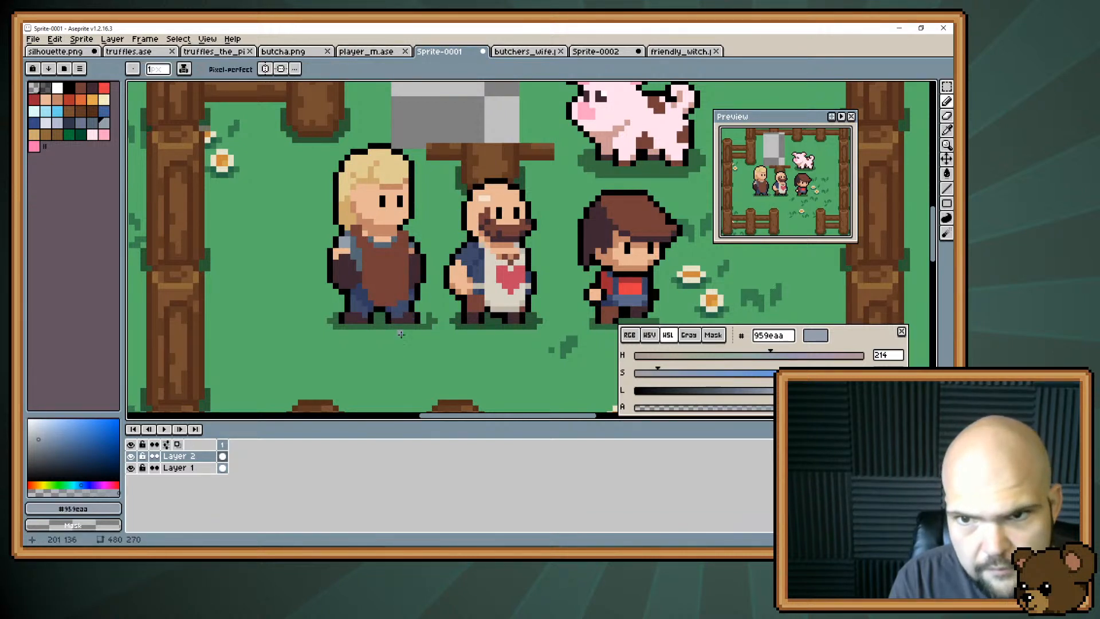
pyautogui.press('e')
pyautogui.press('b')
pyautogui.keyDown('alt'); pyautogui.click(418, 297); pyautogui.keyUp('alt')
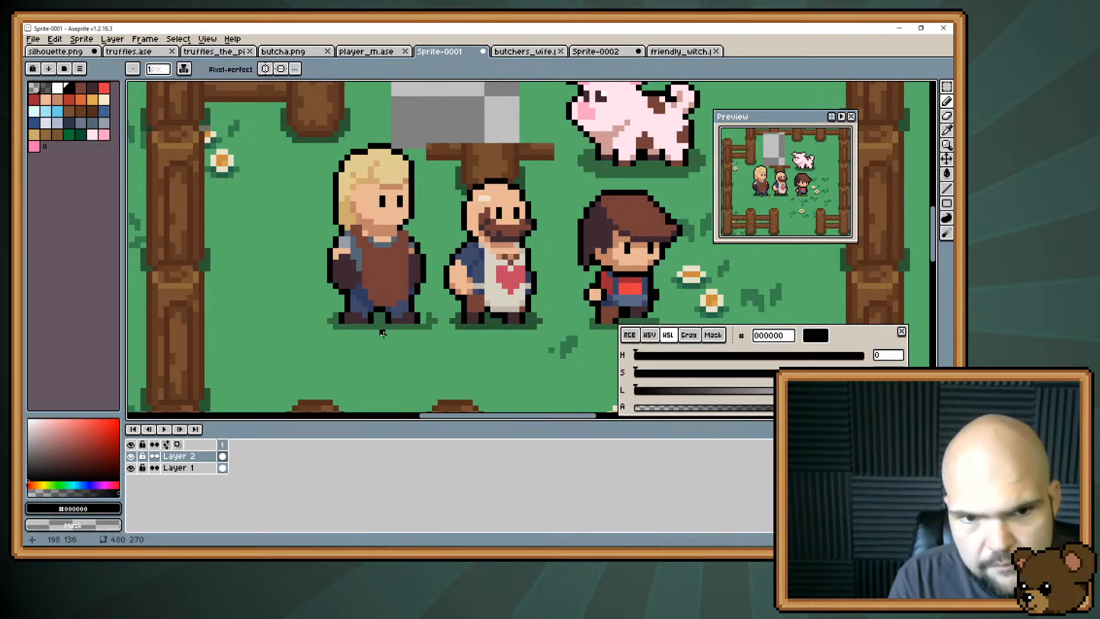
pyautogui.keyDown('alt'); pyautogui.click(397, 308); pyautogui.keyUp('alt')
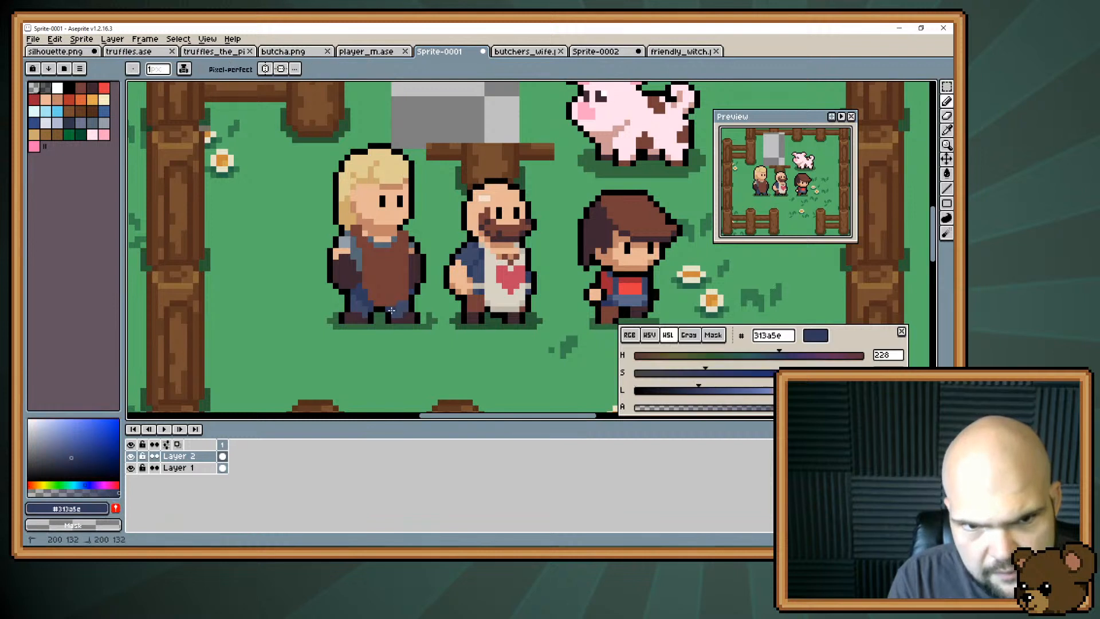
pyautogui.click(402, 304)
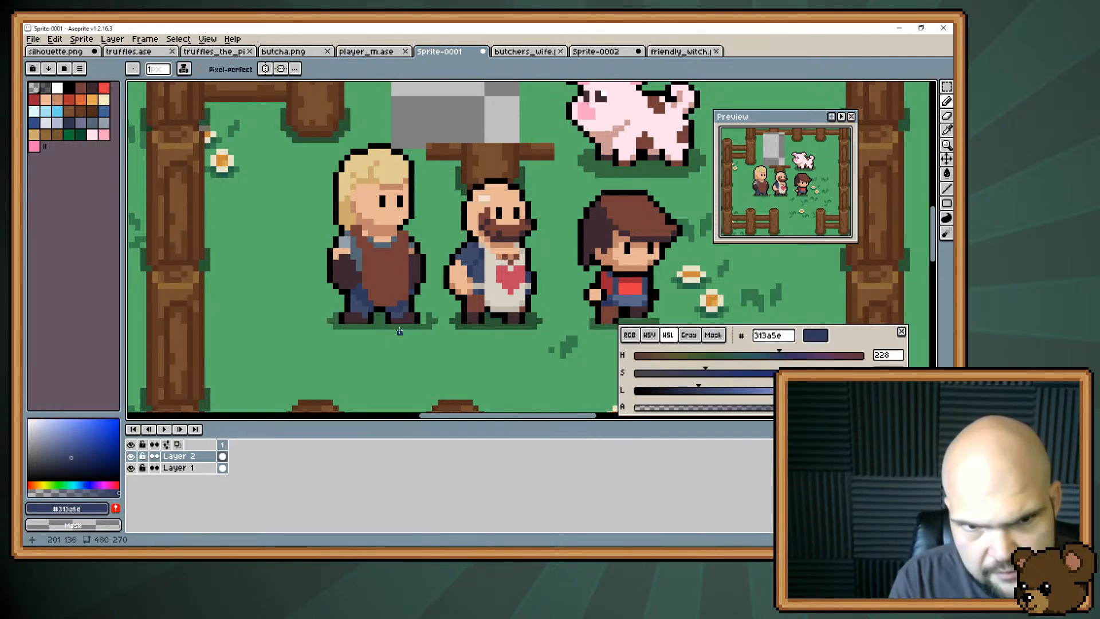
pyautogui.click(405, 309)
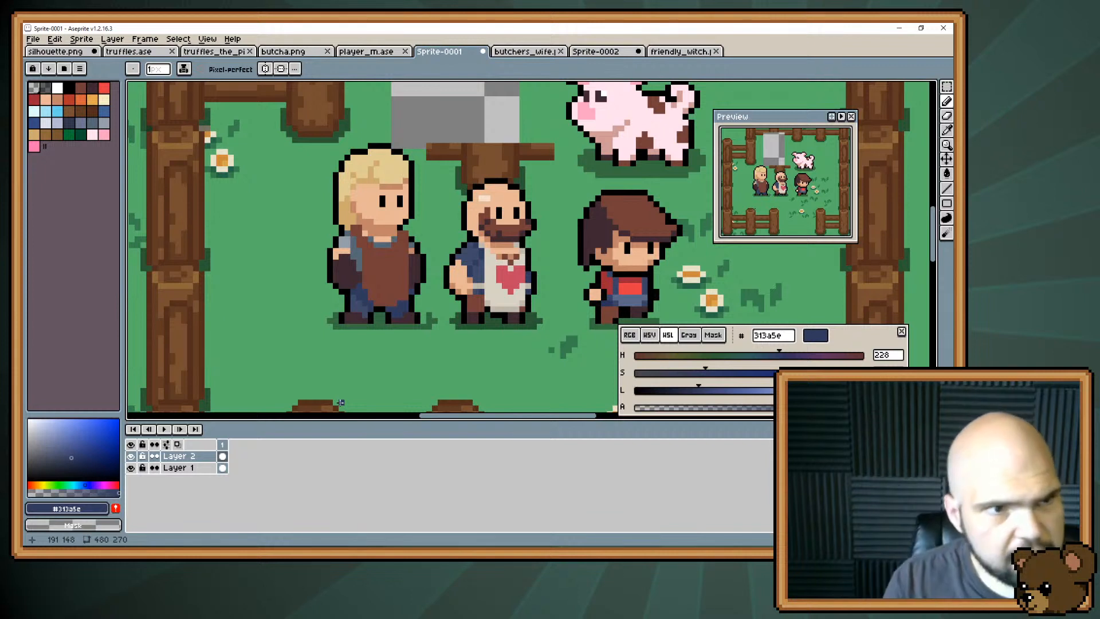
# Try the lighter brown #774f31 on the blonde character's apron as a highlight colour.
pyautogui.click(69, 110)
pyautogui.press('g')
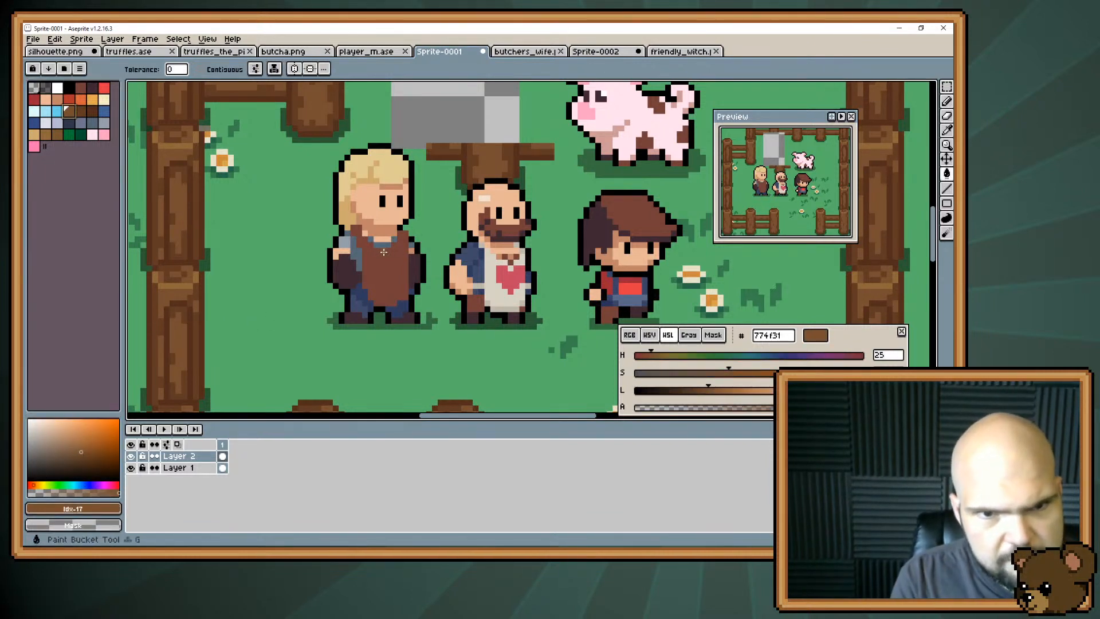
pyautogui.click(375, 289)
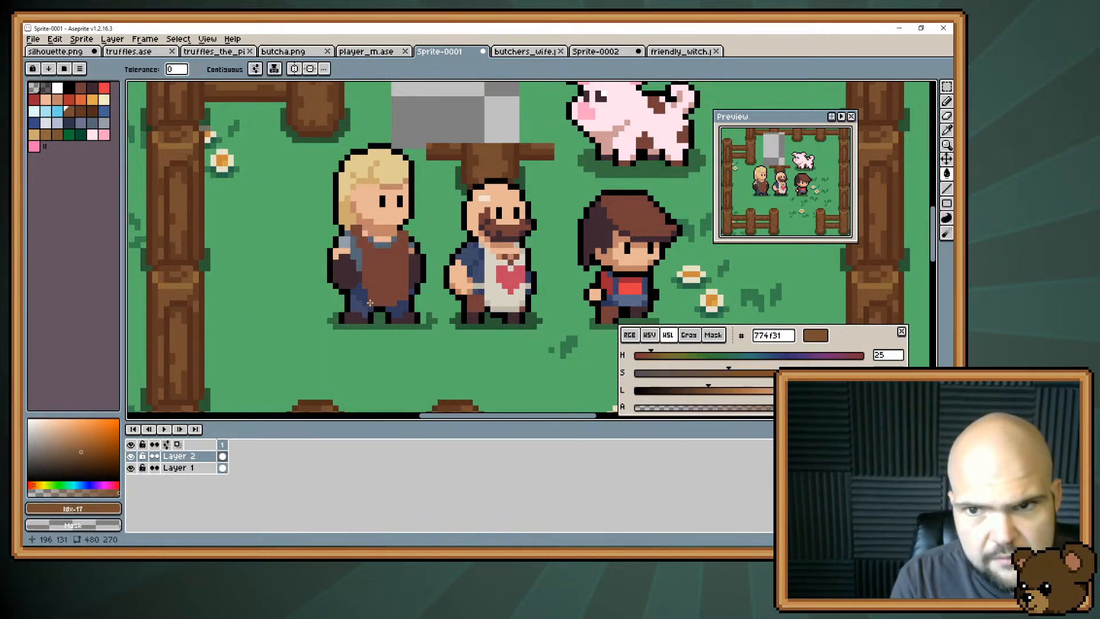
pyautogui.press('b')
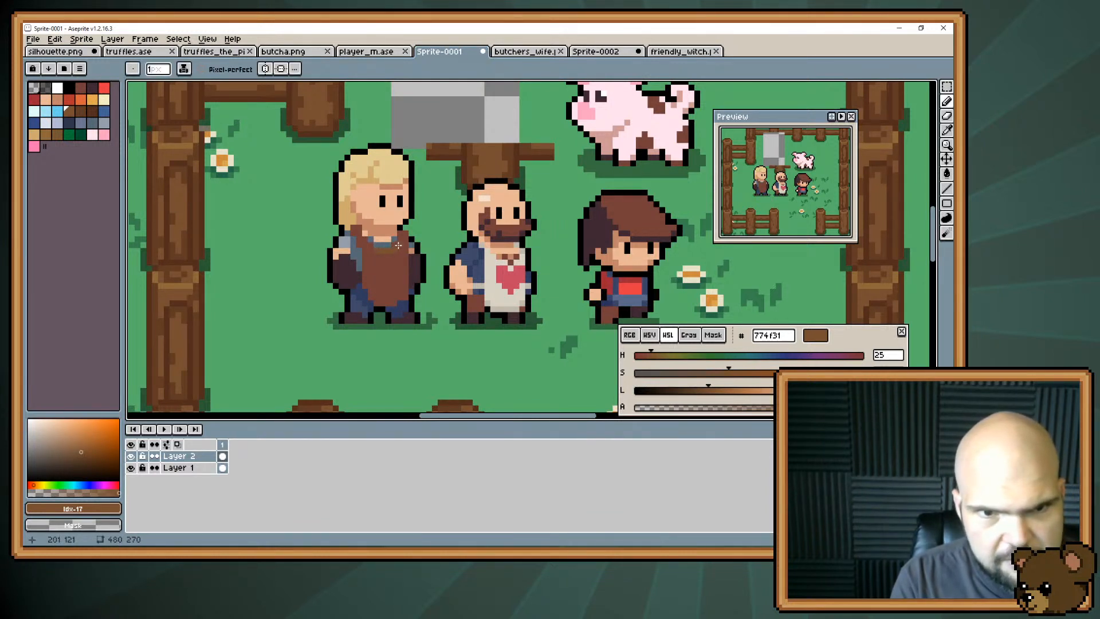
# Sample the apron's browns #774f31 and #743f39, and shift the drawing colour's hue to 13.
pyautogui.press('i')
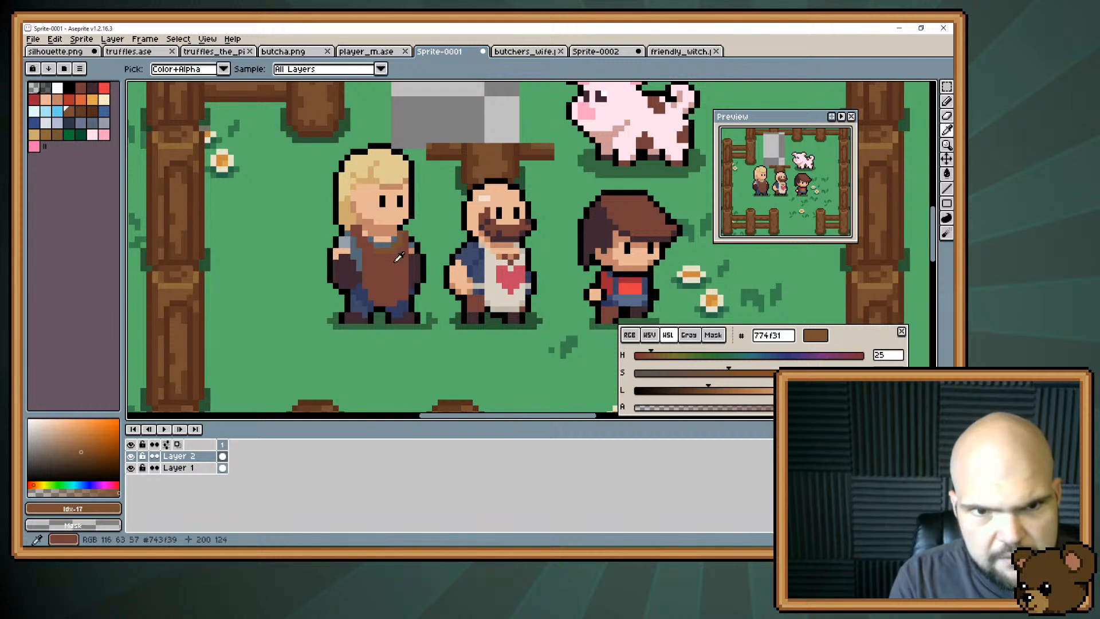
pyautogui.keyDown('alt'); pyautogui.click(400, 257); pyautogui.keyUp('alt')
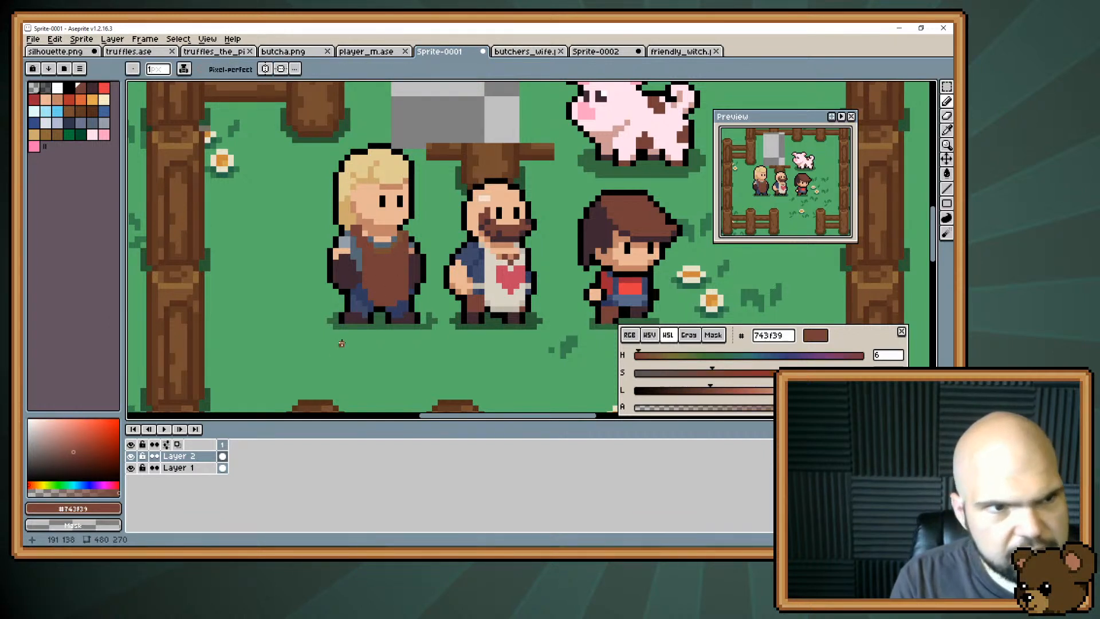
pyautogui.press('i')
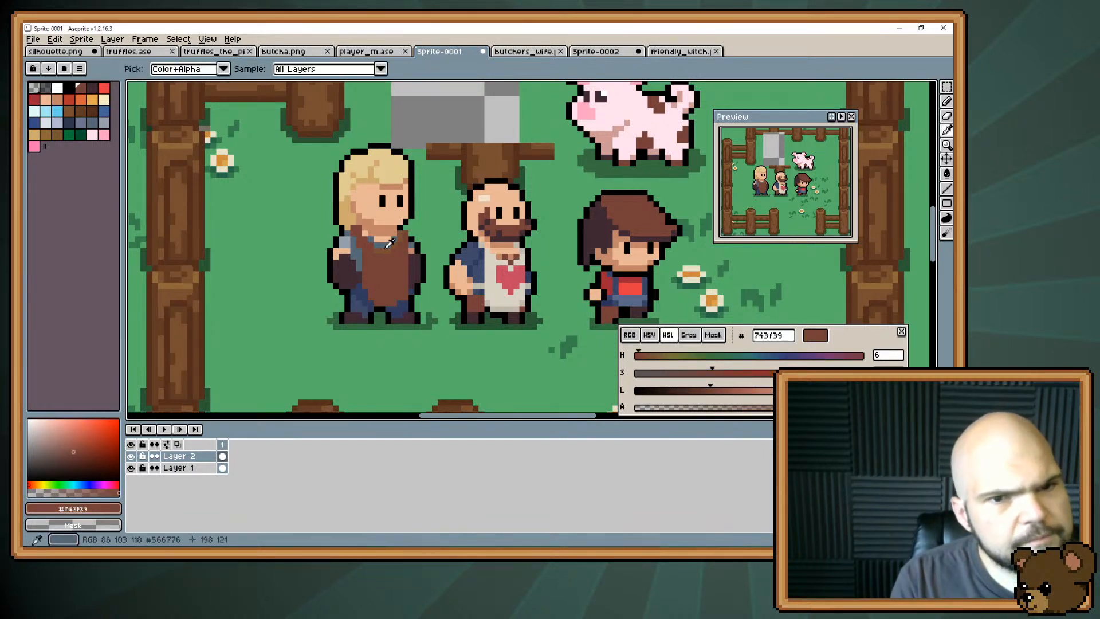
pyautogui.click(388, 252)
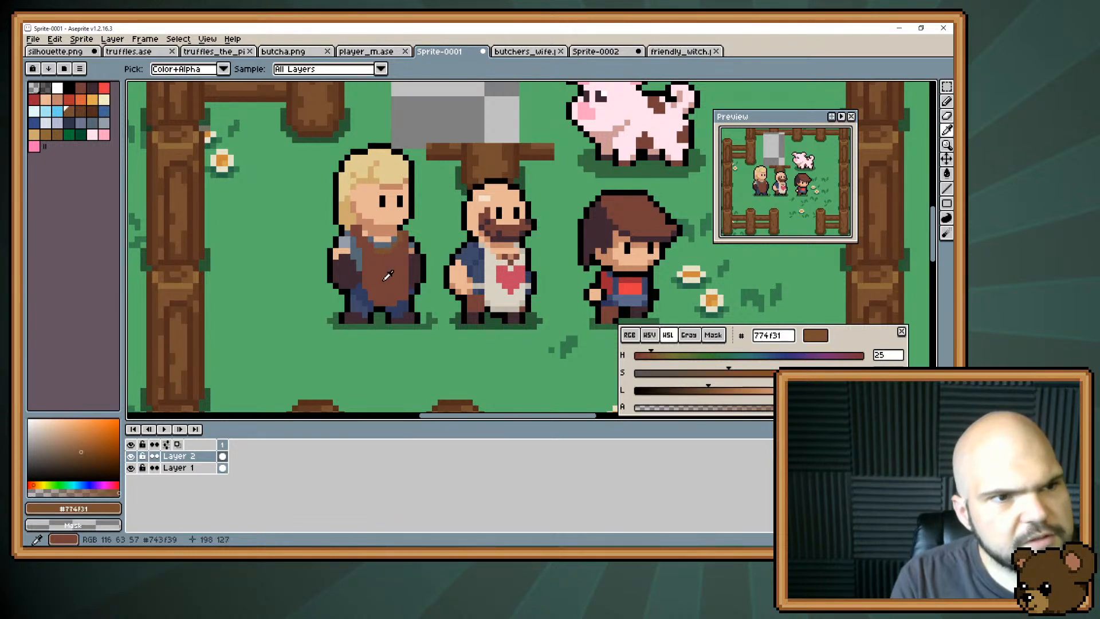
pyautogui.click(390, 269)
pyautogui.press('b')
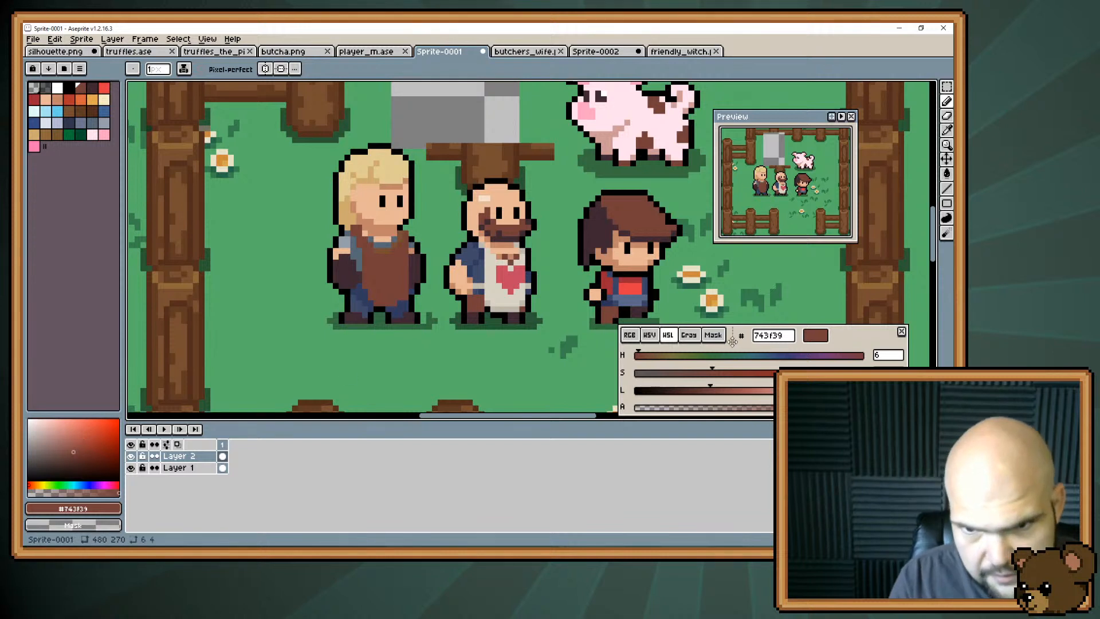
pyautogui.moveTo(638, 355); pyautogui.dragTo(645, 357)
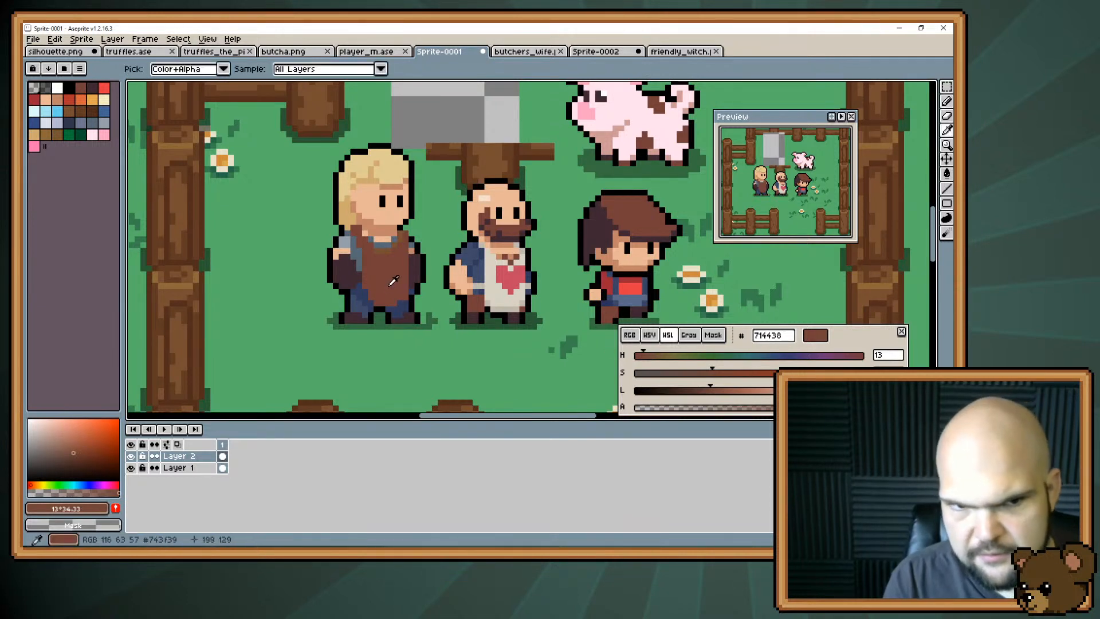
# Trim the apron's lower front corner with the trousers' dark blue #313a5e.
pyautogui.keyDown('alt'); pyautogui.click(407, 298); pyautogui.keyUp('alt')
pyautogui.keyDown('alt'); pyautogui.click(404, 306); pyautogui.keyUp('alt')
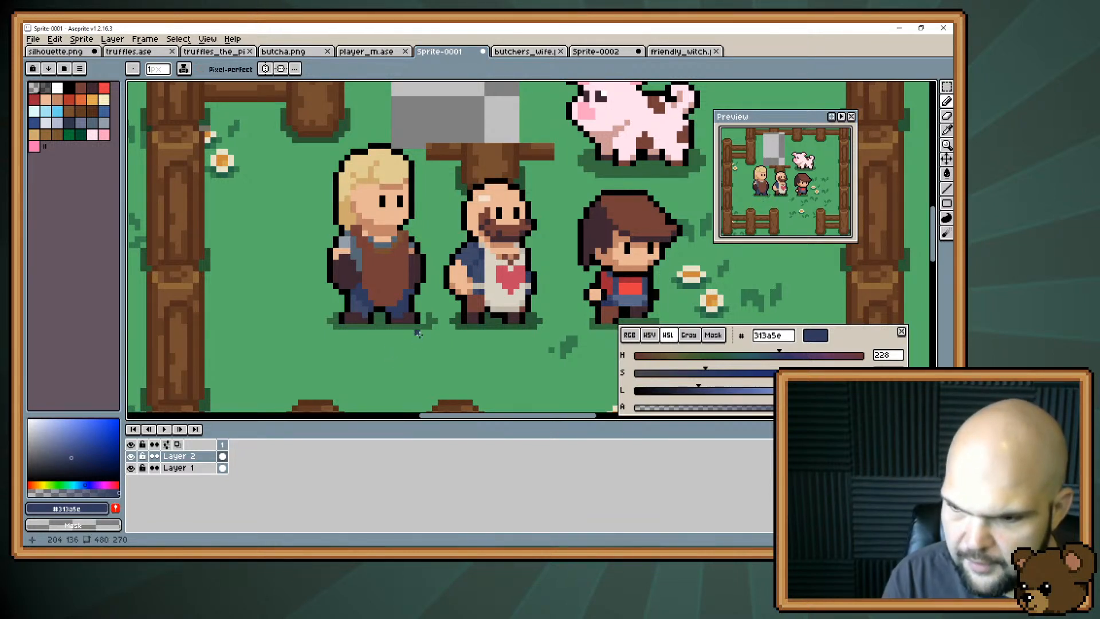
# Mix a lighter, less saturated highlight brown #7f5348 with hue 12 from the apron's main brown.
pyautogui.keyDown('alt'); pyautogui.click(388, 265); pyautogui.keyUp('alt')
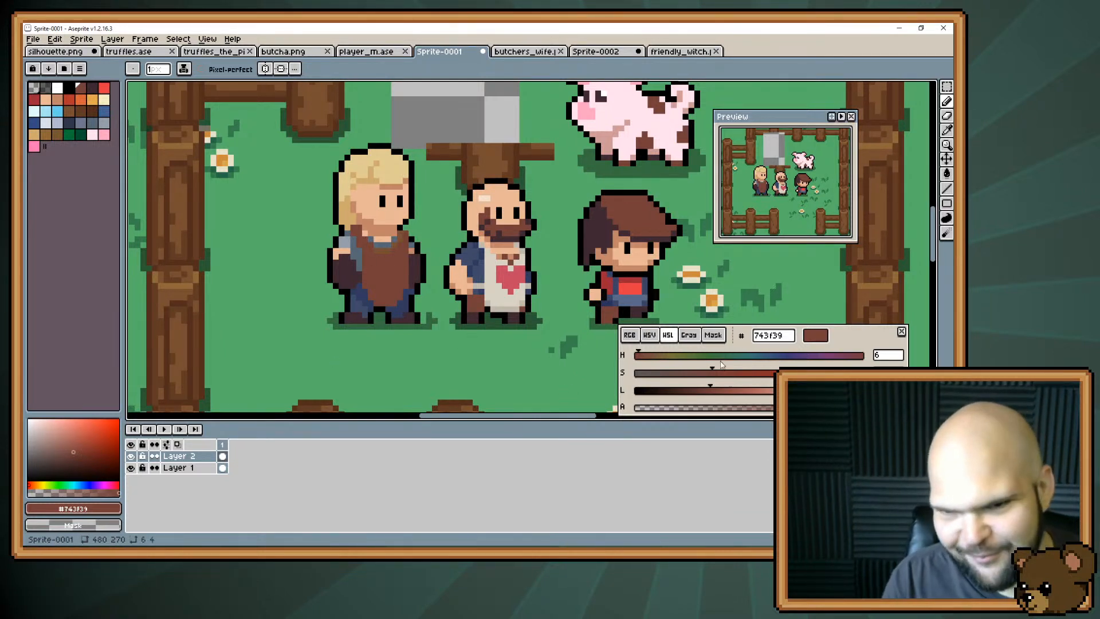
pyautogui.click(725, 393)
pyautogui.moveTo(716, 379); pyautogui.dragTo(701, 380)
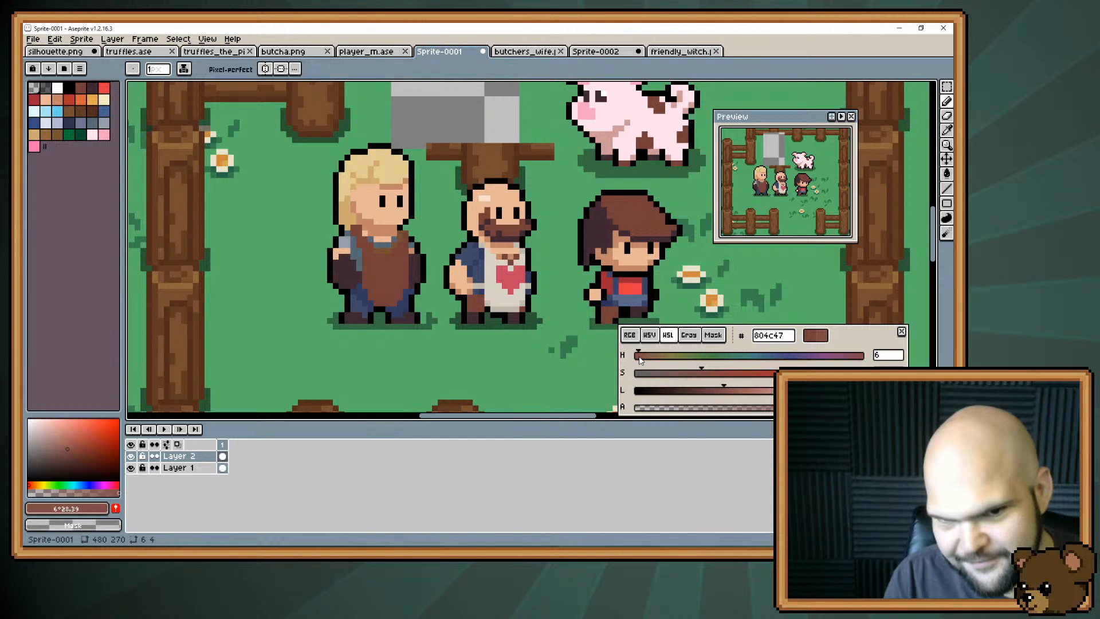
pyautogui.moveTo(640, 360); pyautogui.dragTo(645, 361)
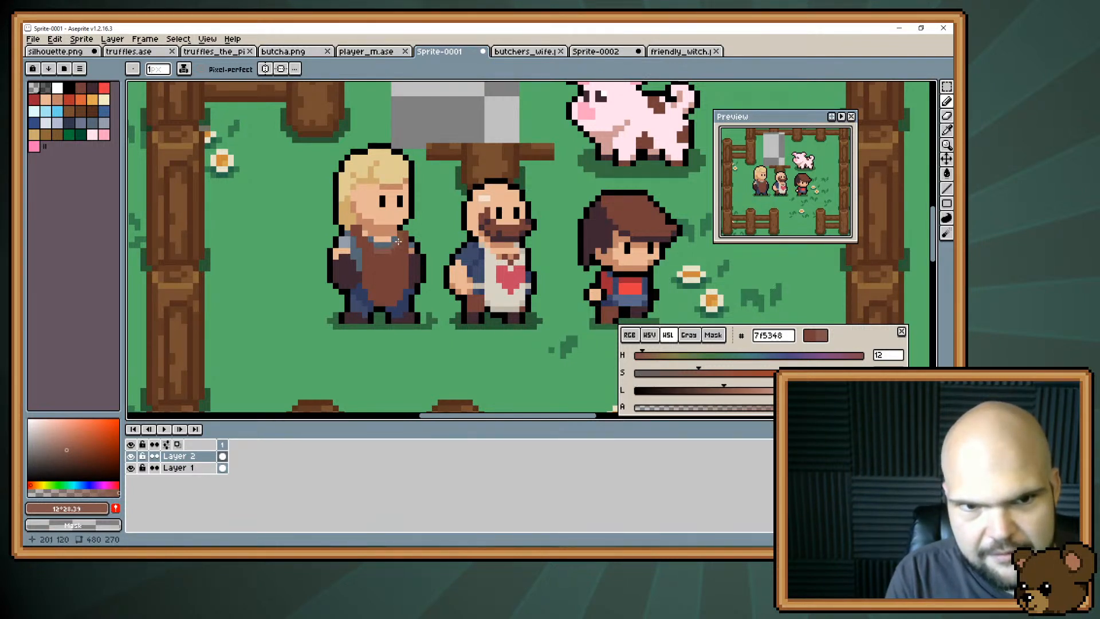
# Touch up the apron's shoulder strap beside the neck using brown #743f39 and skin tone #c28569.
pyautogui.keyDown('alt'); pyautogui.click(356, 238); pyautogui.keyUp('alt')
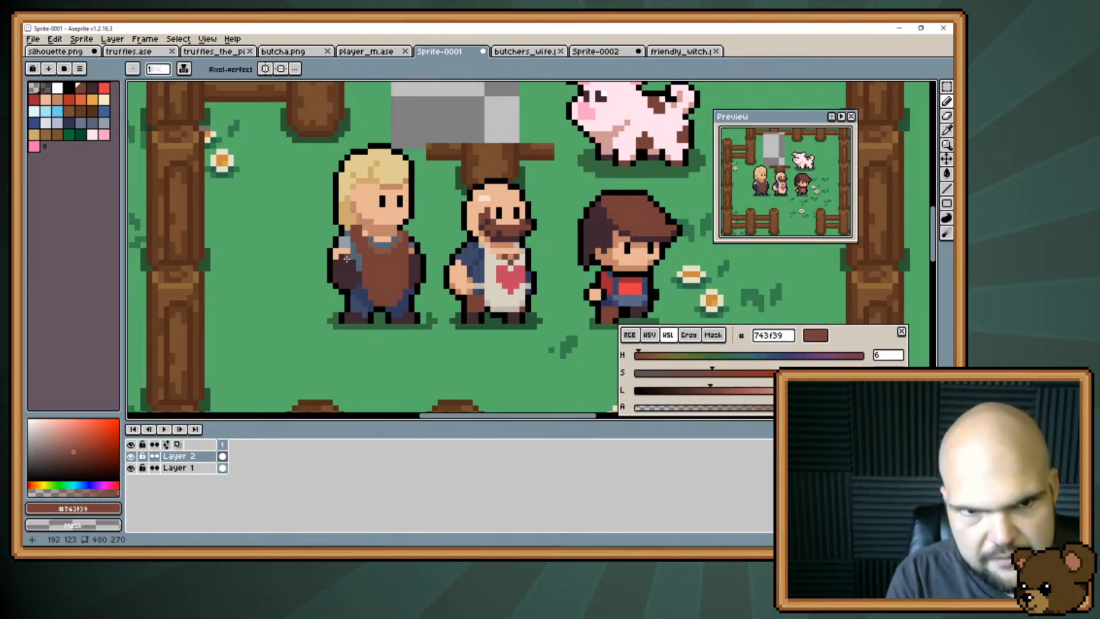
pyautogui.keyDown('alt'); pyautogui.click(364, 226); pyautogui.keyUp('alt')
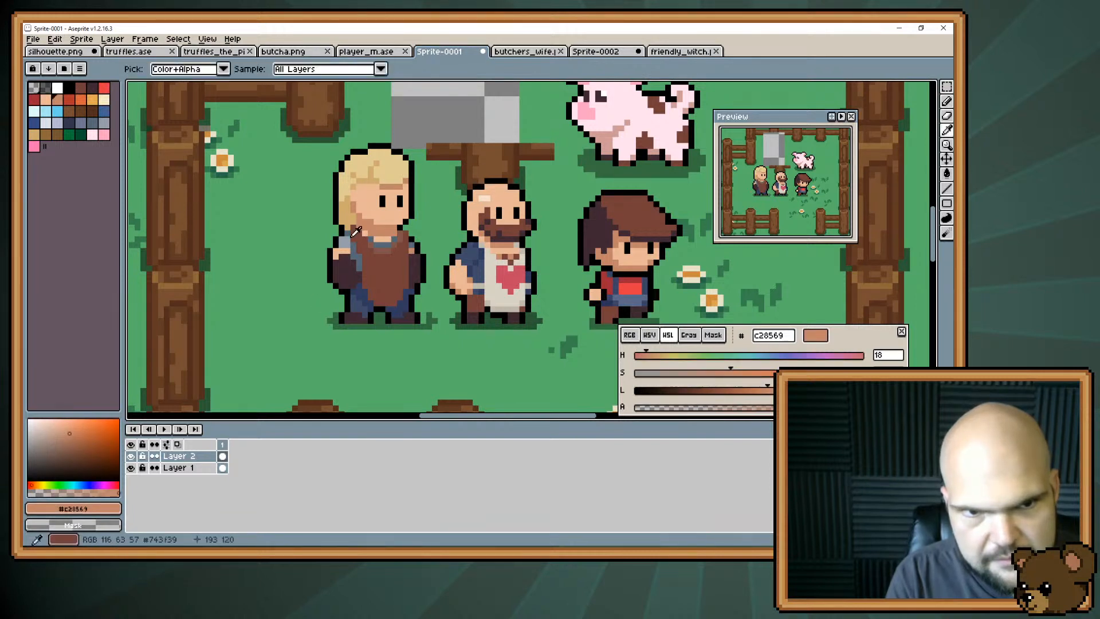
pyautogui.keyDown('alt'); pyautogui.click(353, 235); pyautogui.keyUp('alt')
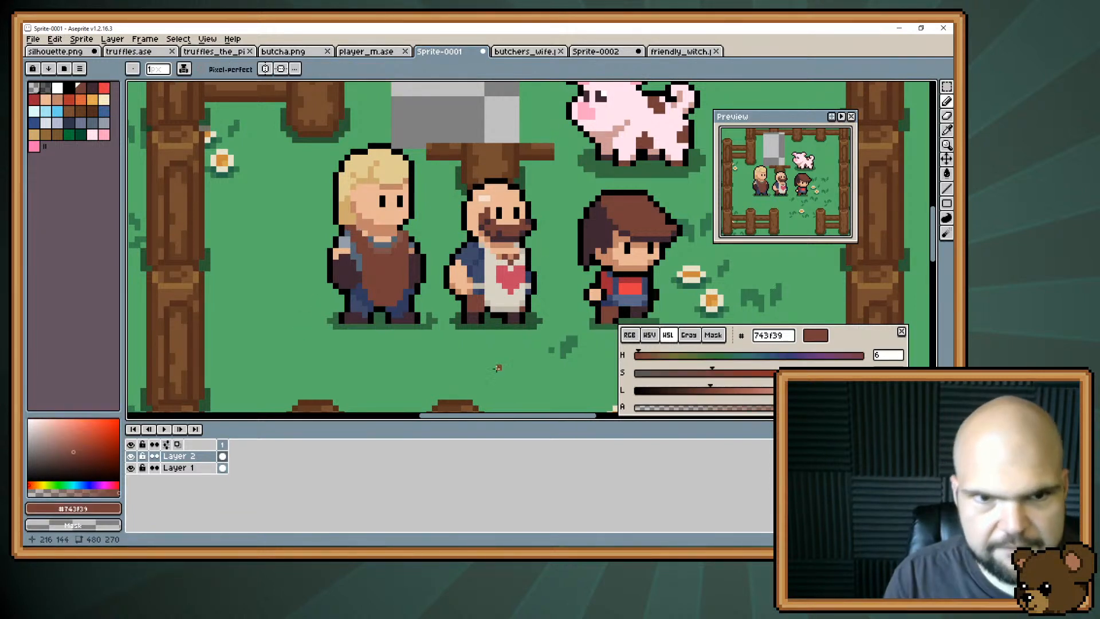
# Refine the top of the apron around the neckline with brown #743f39 and the lighter brown #7f5348.
pyautogui.keyDown('alt'); pyautogui.click(386, 254); pyautogui.keyUp('alt')
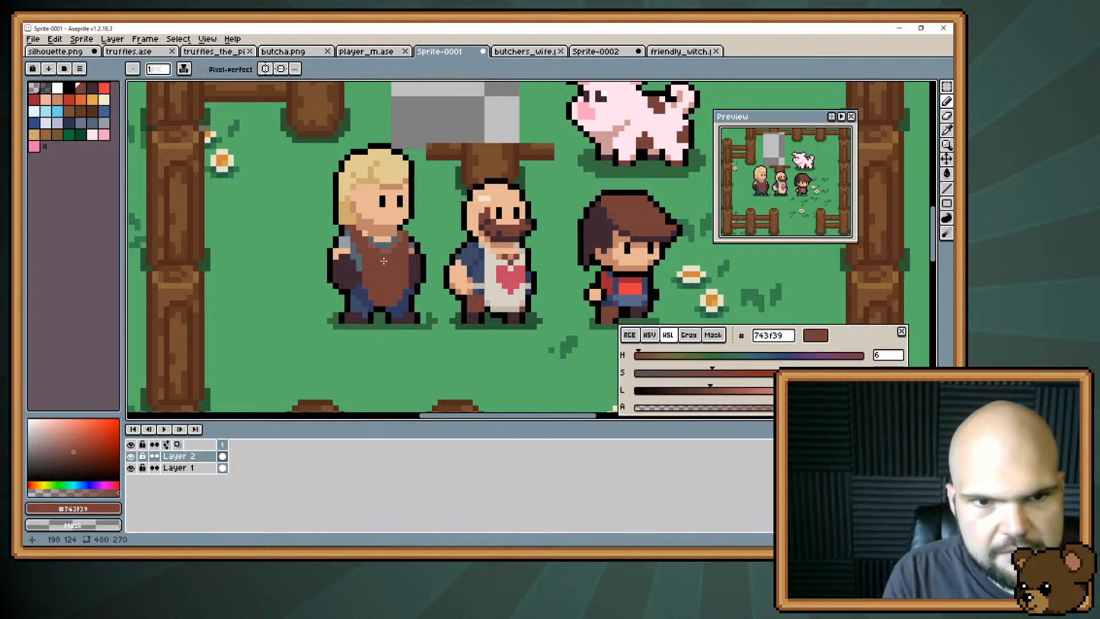
pyautogui.keyDown('alt'); pyautogui.click(369, 241); pyautogui.keyUp('alt')
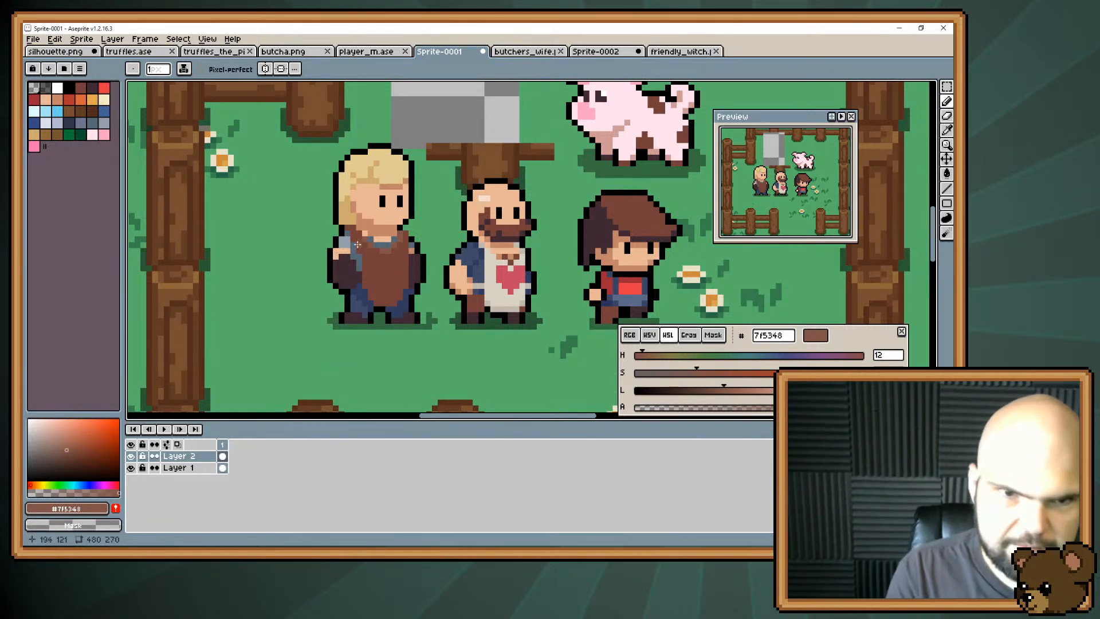
pyautogui.press('i')
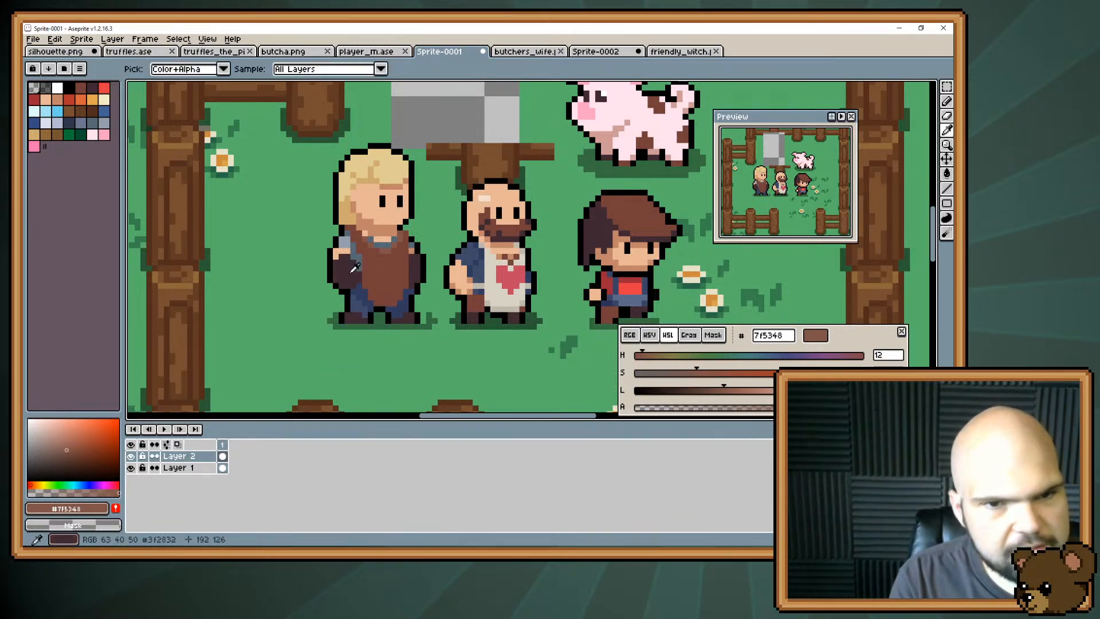
# Mix a darker reddish shadow brown #5d2d2d with hue 0 from the apron's main brown #743f39.
pyautogui.keyDown('alt'); pyautogui.click(380, 269); pyautogui.keyUp('alt')
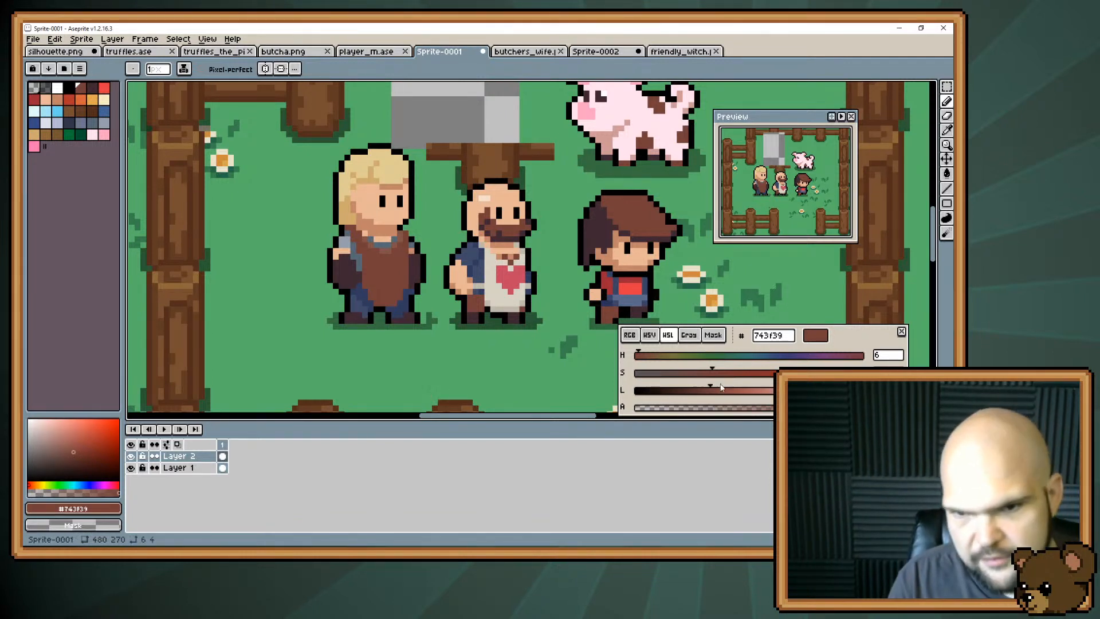
pyautogui.moveTo(709, 395)
pyautogui.mouseDown()
pyautogui.moveTo(698, 395)
pyautogui.moveTo(726, 378)
pyautogui.mouseUp()
pyautogui.moveTo(640, 357); pyautogui.dragTo(636, 359)
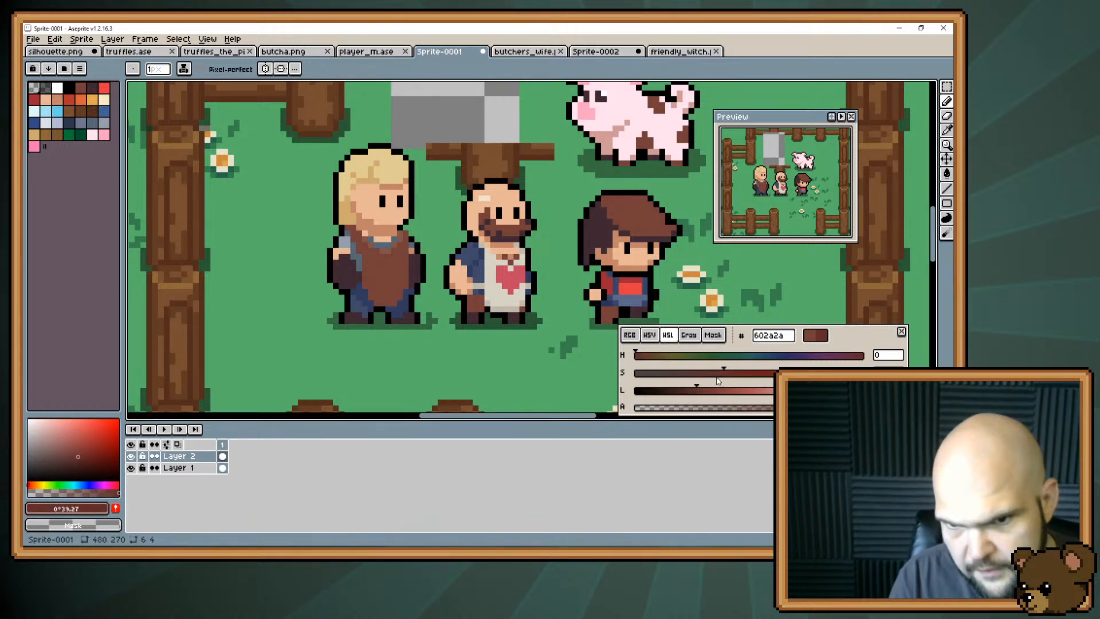
pyautogui.moveTo(722, 378); pyautogui.dragTo(715, 378)
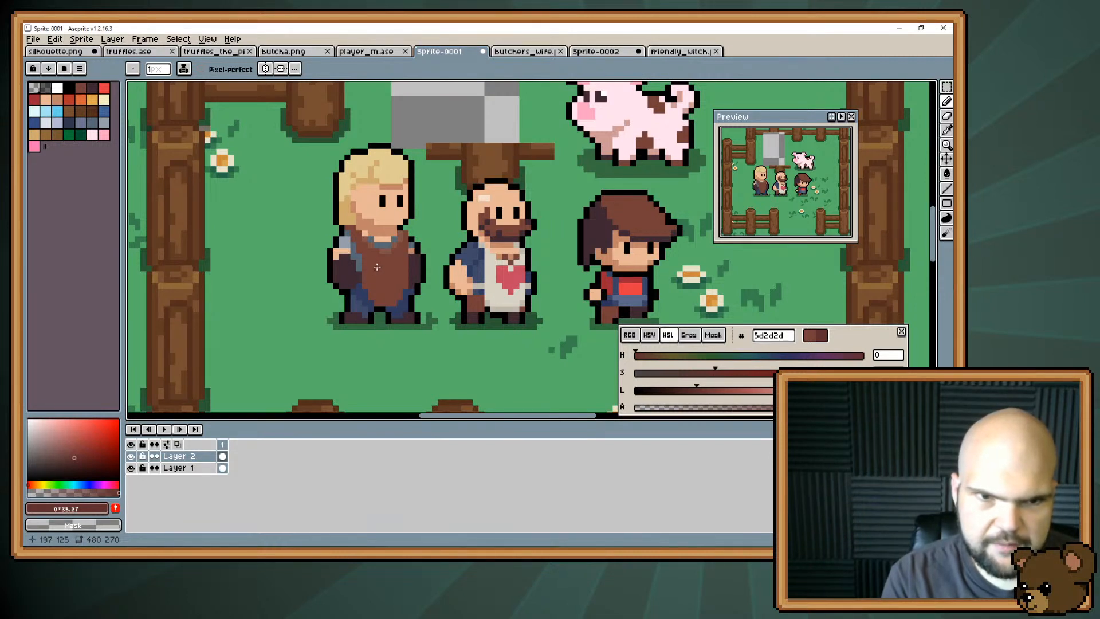
# Draw a pocket outline on the apron's front in dark brown #5d2d2d, trimming its upper part with brown #743f39.
pyautogui.moveTo(371, 263)
pyautogui.mouseDown()
pyautogui.moveTo(403, 262)
pyautogui.moveTo(398, 276)
pyautogui.mouseUp()
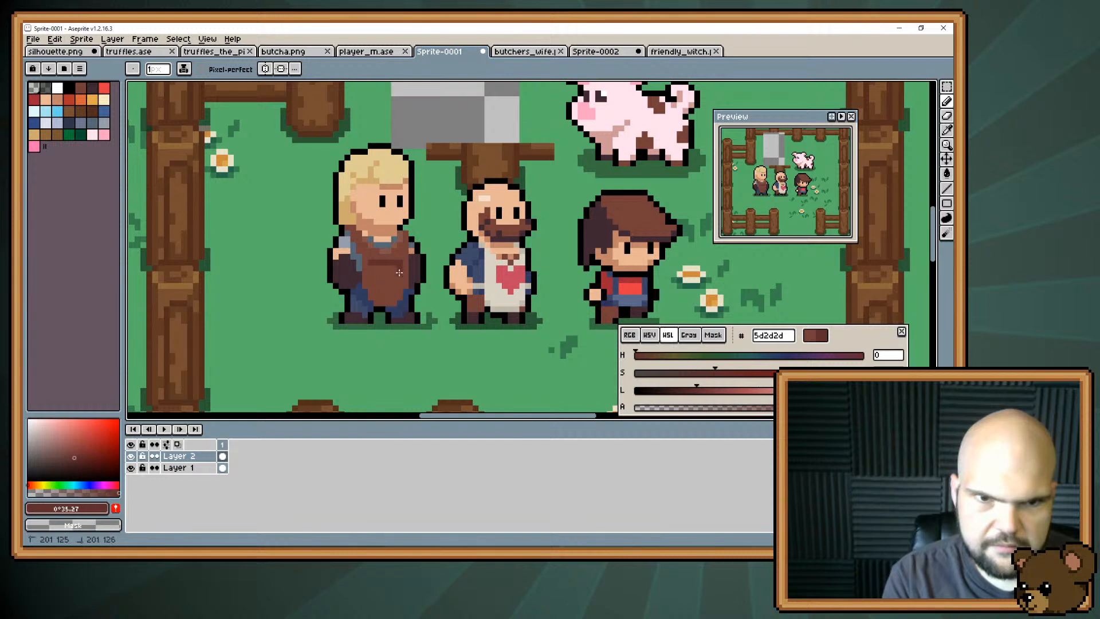
pyautogui.click(370, 269)
pyautogui.moveTo(370, 269); pyautogui.dragTo(383, 292)
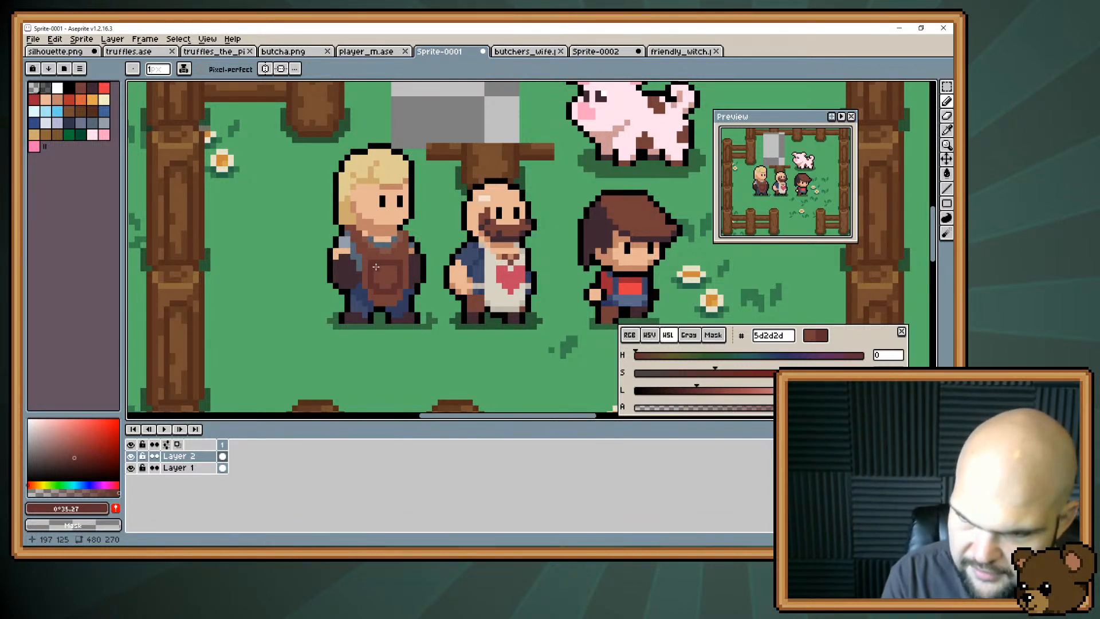
pyautogui.keyDown('alt'); pyautogui.click(379, 283); pyautogui.keyUp('alt')
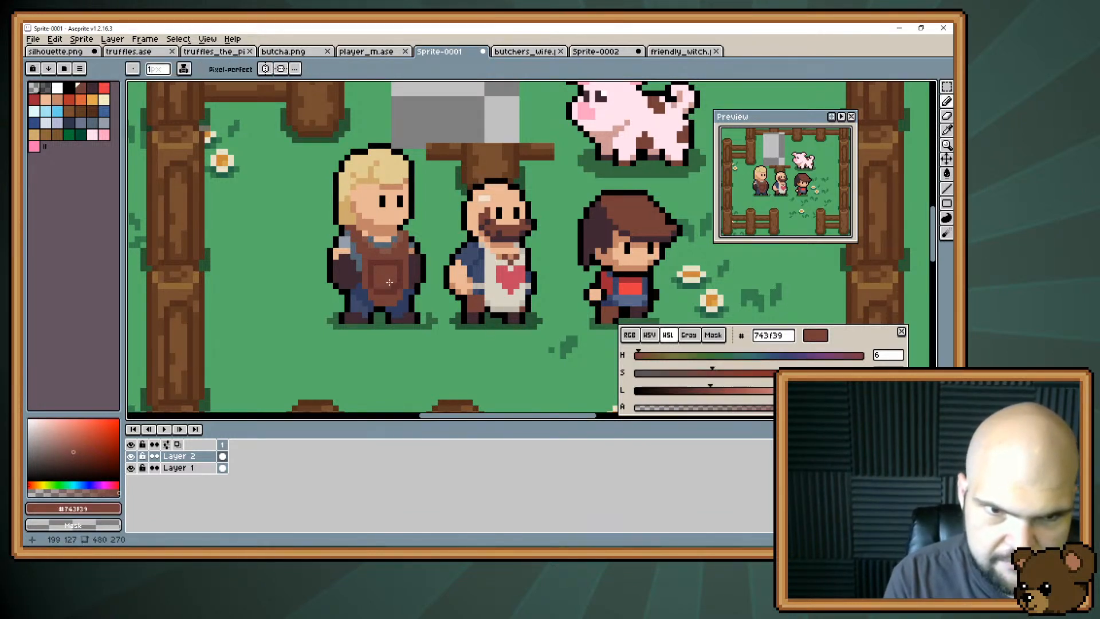
pyautogui.hotkey('ctrl', 'z')
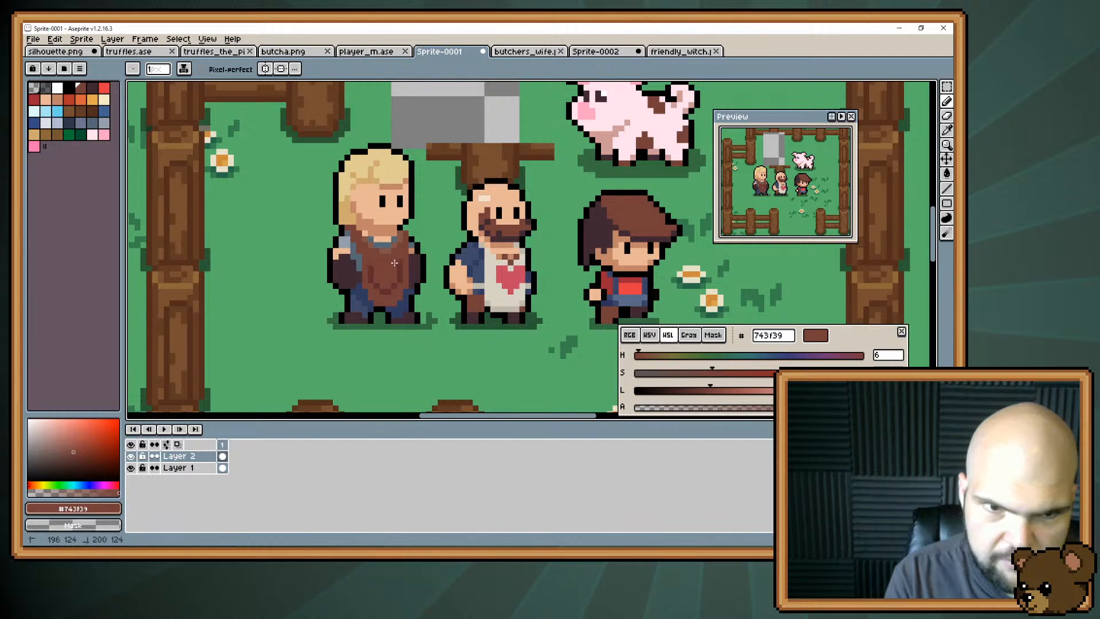
pyautogui.keyDown('alt'); pyautogui.click(372, 283); pyautogui.keyUp('alt')
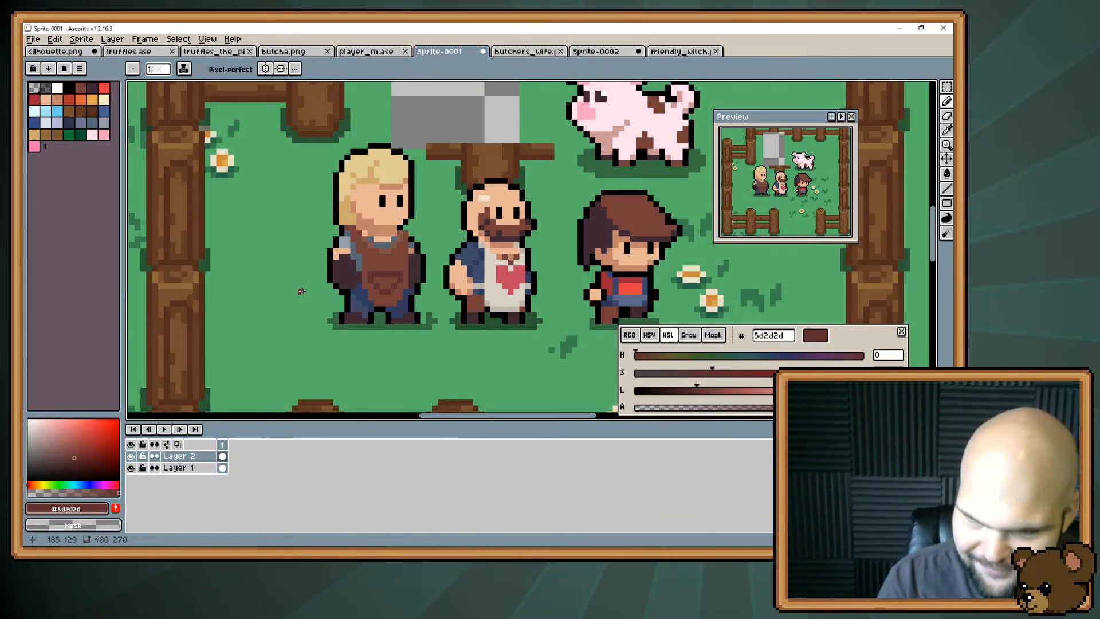
# Reshape the apron's pocket into a small rounded square using dark brown #5d2d2d and brown #743f39.
pyautogui.keyDown('alt'); pyautogui.click(336, 224); pyautogui.keyUp('alt')
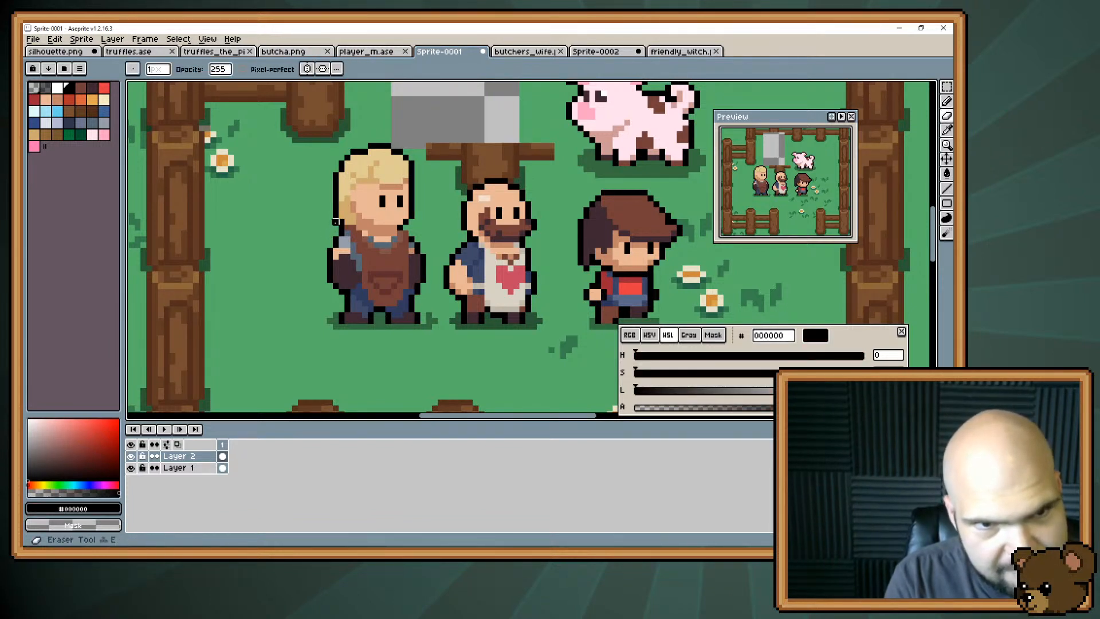
pyautogui.keyDown('alt'); pyautogui.click(373, 285); pyautogui.keyUp('alt')
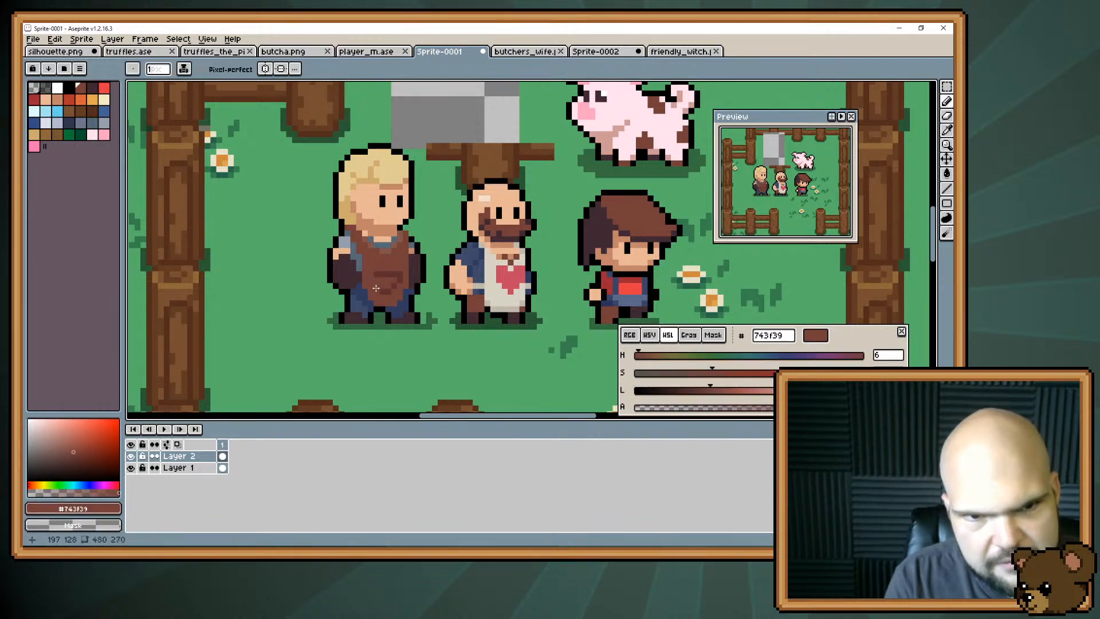
pyautogui.keyDown('alt'); pyautogui.click(377, 289); pyautogui.keyUp('alt')
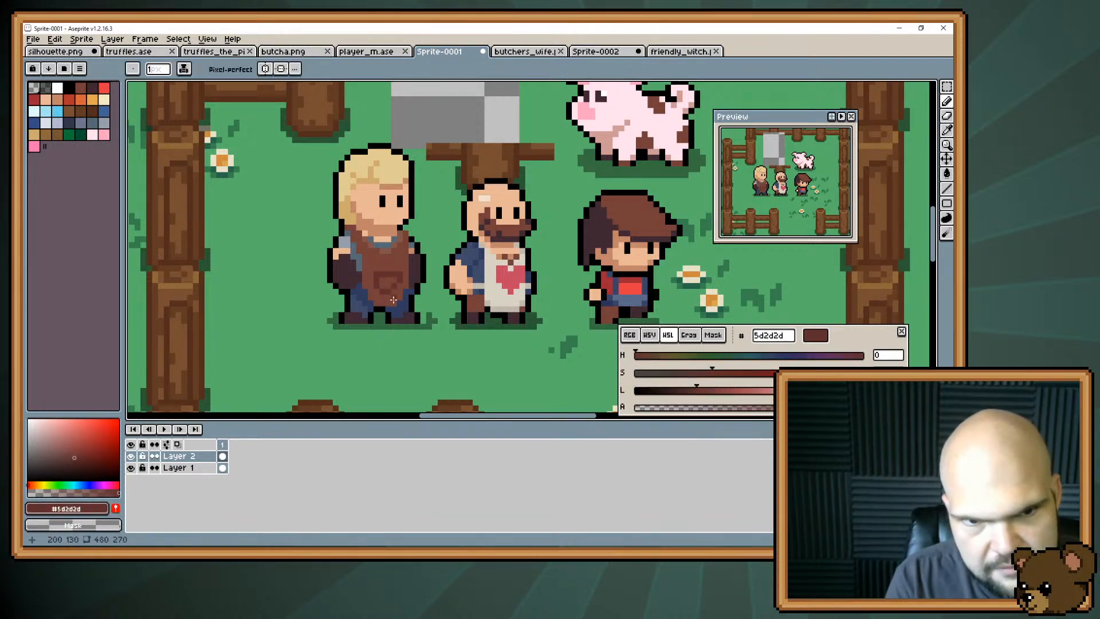
pyautogui.keyDown('alt'); pyautogui.click(392, 279); pyautogui.keyUp('alt')
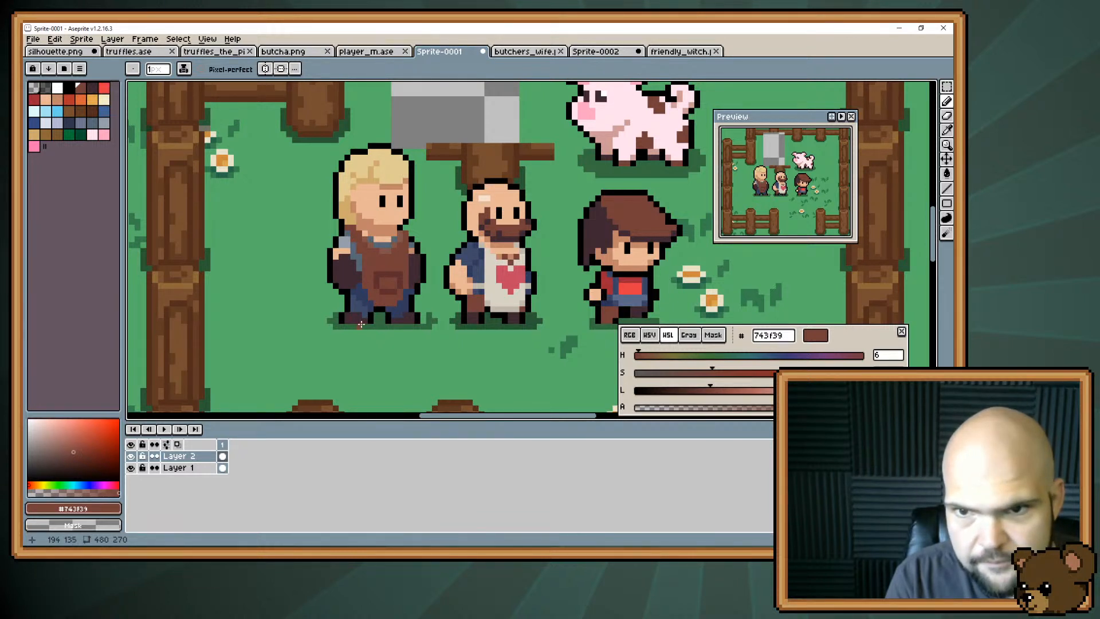
pyautogui.keyDown('alt'); pyautogui.click(395, 279); pyautogui.keyUp('alt')
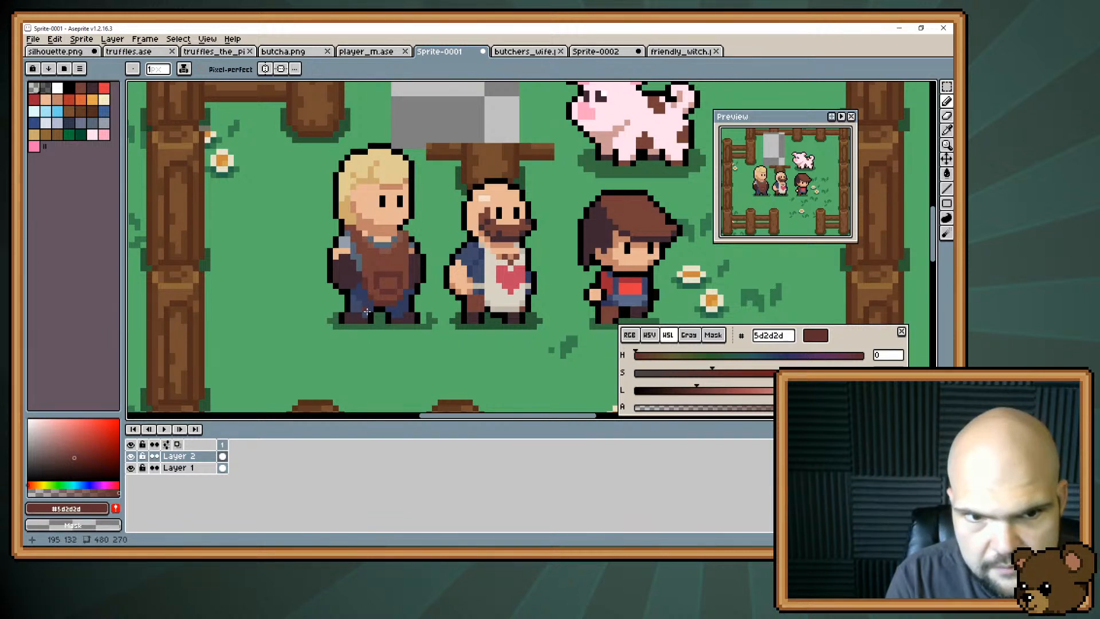
pyautogui.press('v')
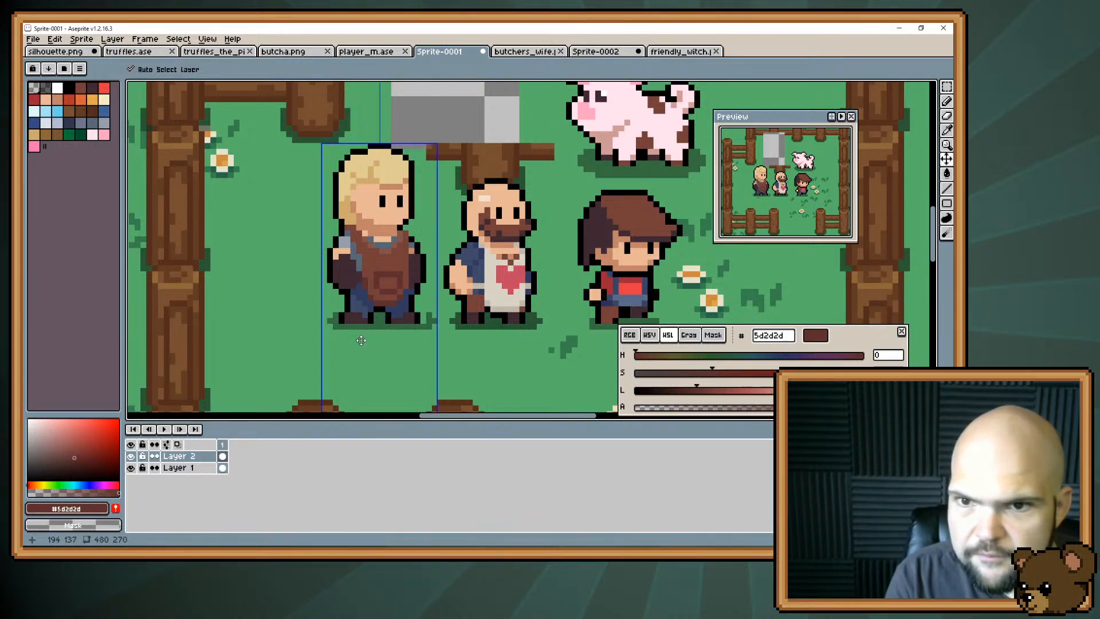
pyautogui.press('b')
pyautogui.keyDown('alt'); pyautogui.click(363, 284); pyautogui.keyUp('alt')
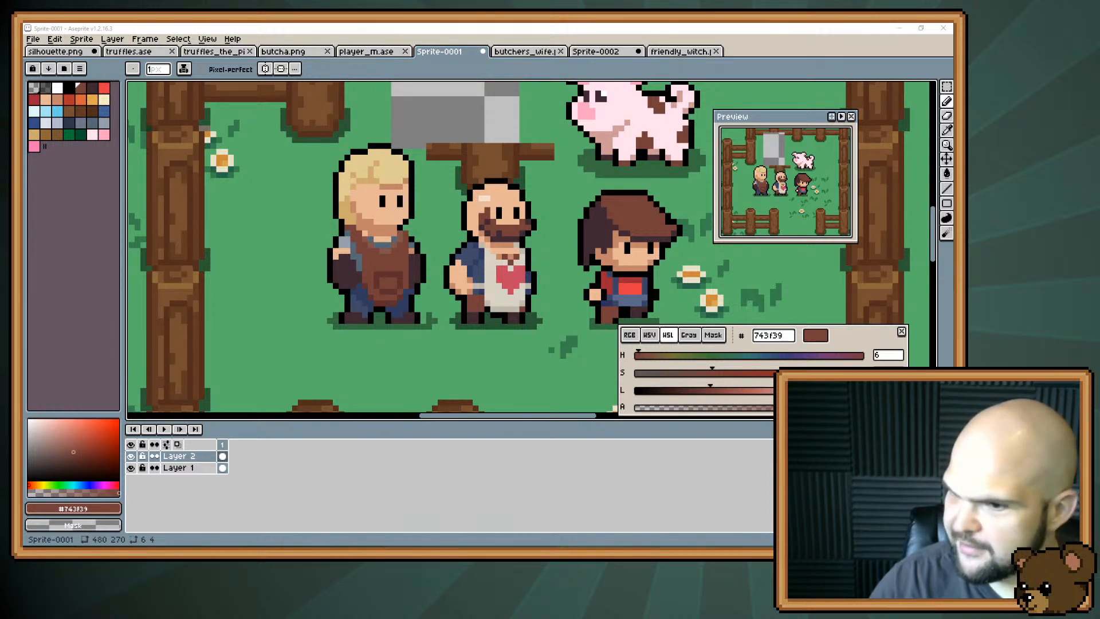
# Extend the shirt sleeve over the bare upper arm with light grey #959eaa and shadow grey #566776.
pyautogui.keyDown('alt'); pyautogui.click(345, 247); pyautogui.keyUp('alt')
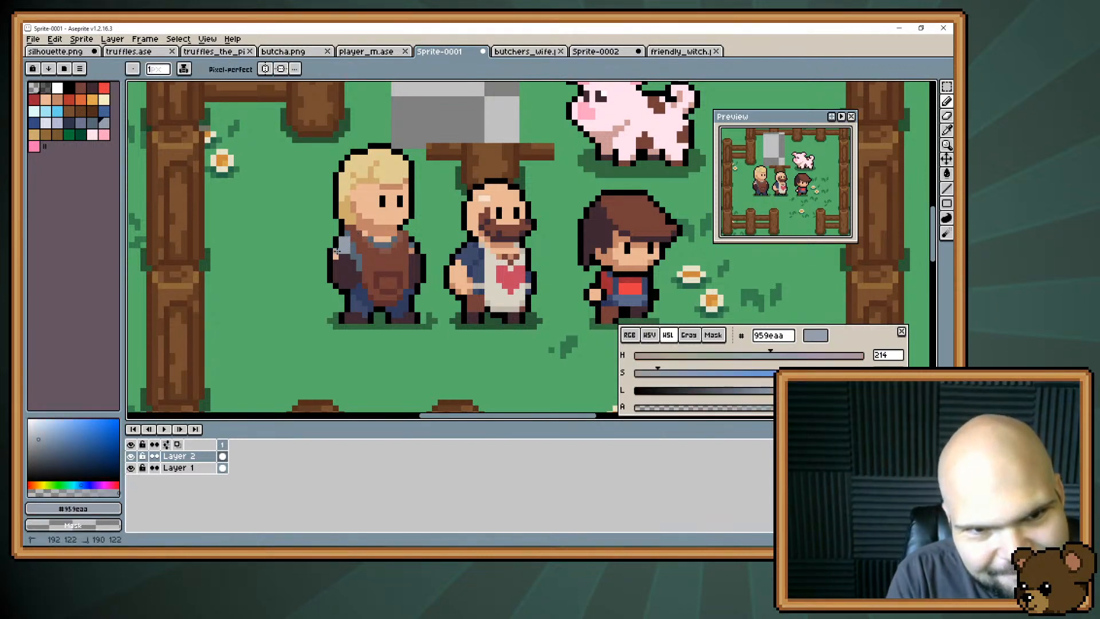
pyautogui.keyDown('alt'); pyautogui.click(344, 254); pyautogui.keyUp('alt')
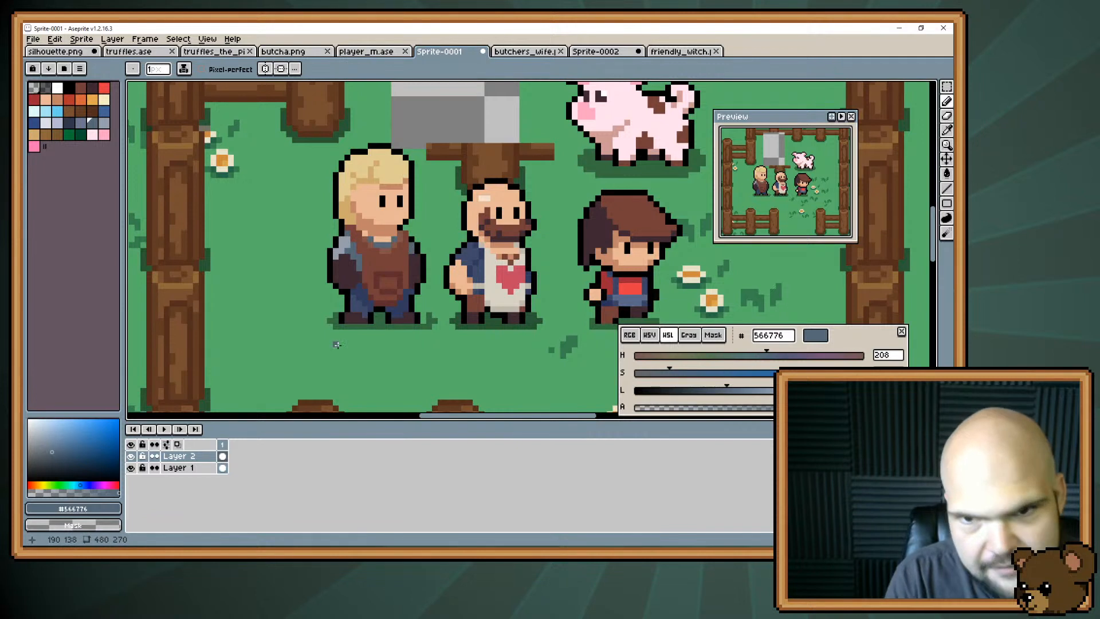
pyautogui.keyDown('alt'); pyautogui.click(346, 248); pyautogui.keyUp('alt')
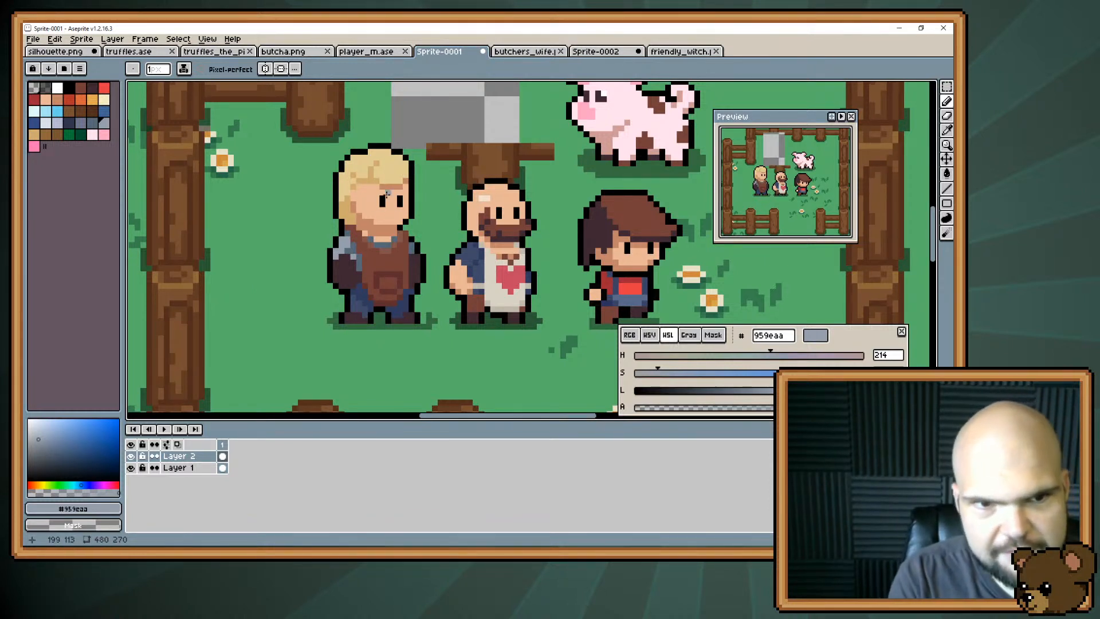
# Shorten the hair at the nape with a black outline and erase the excess pixels behind the neck.
pyautogui.press('i')
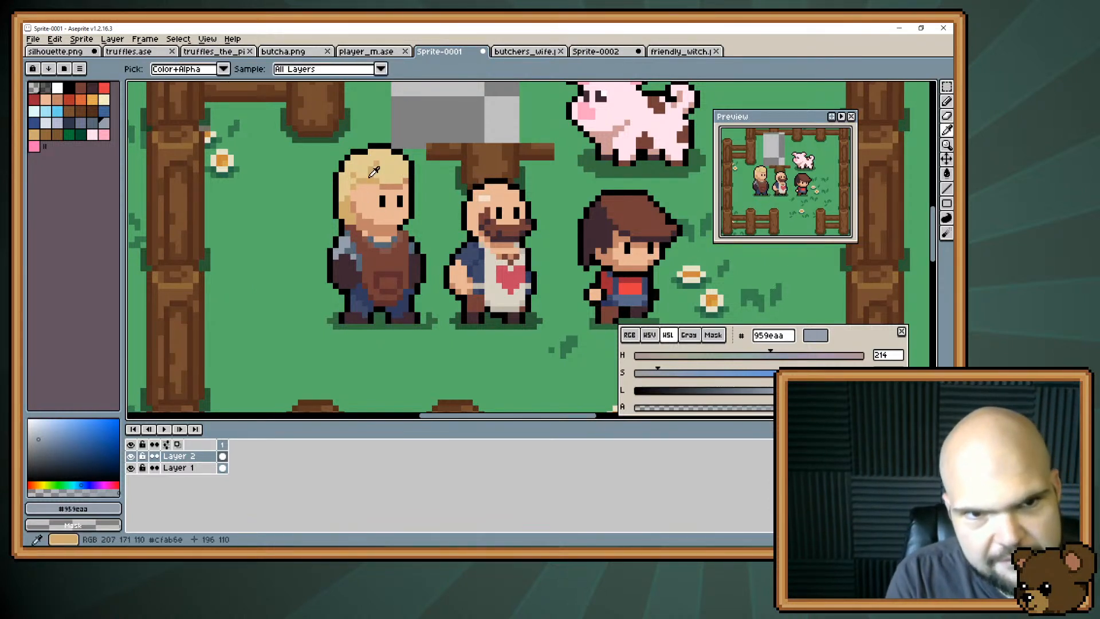
pyautogui.click(346, 219)
pyautogui.press('b')
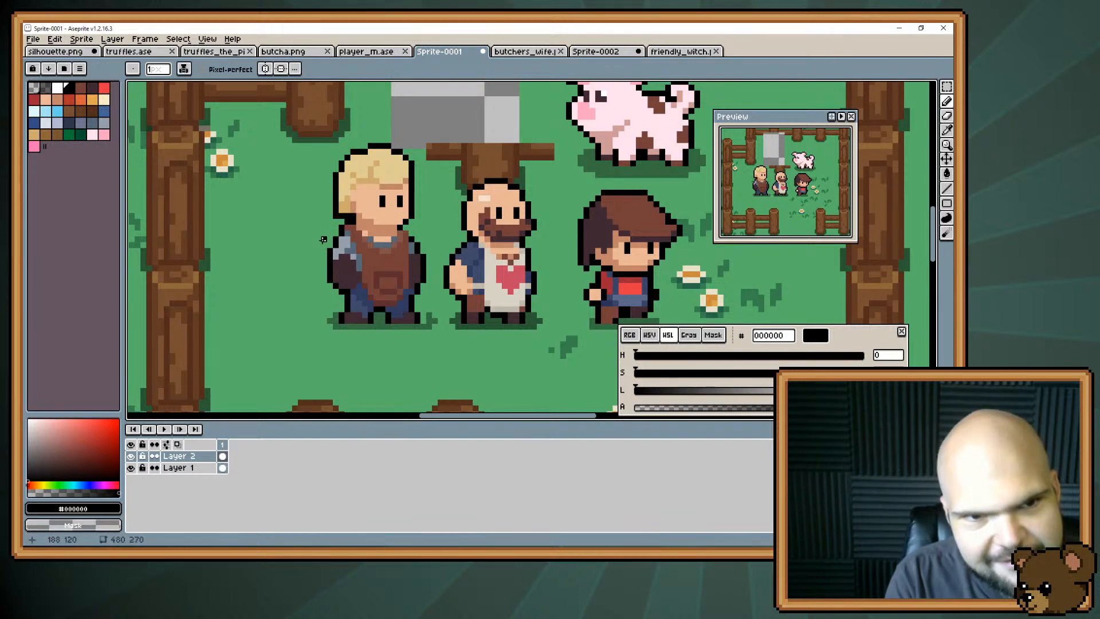
pyautogui.press('b')
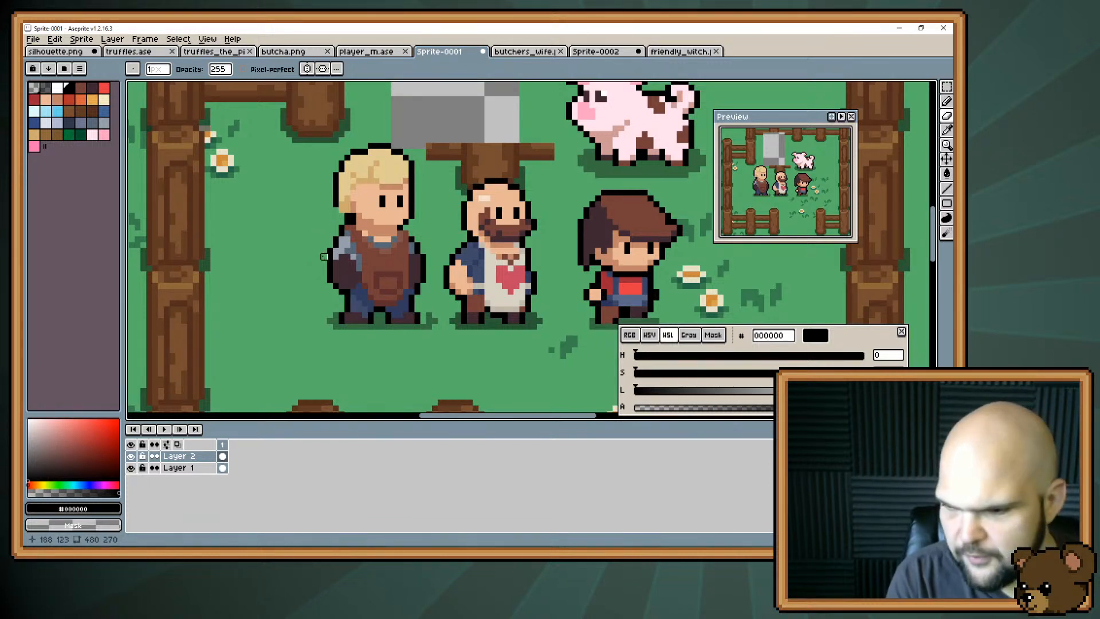
pyautogui.press('i')
pyautogui.press('b')
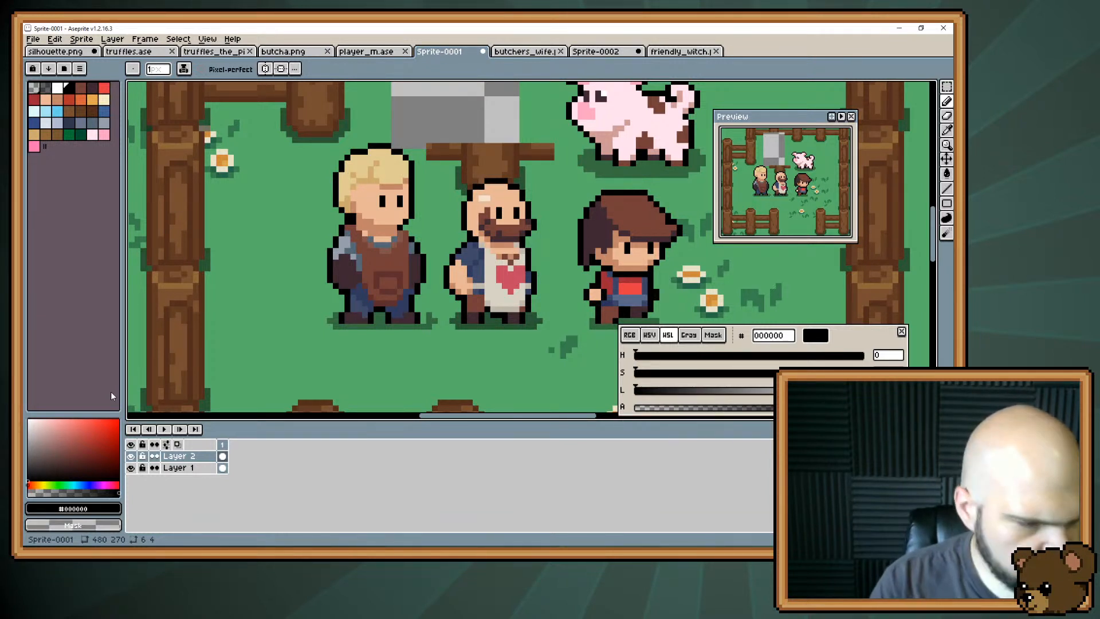
# Touch up the apron's lower edge and the area around its pocket using browns #743f39 and #5d2d2d.
pyautogui.press('i')
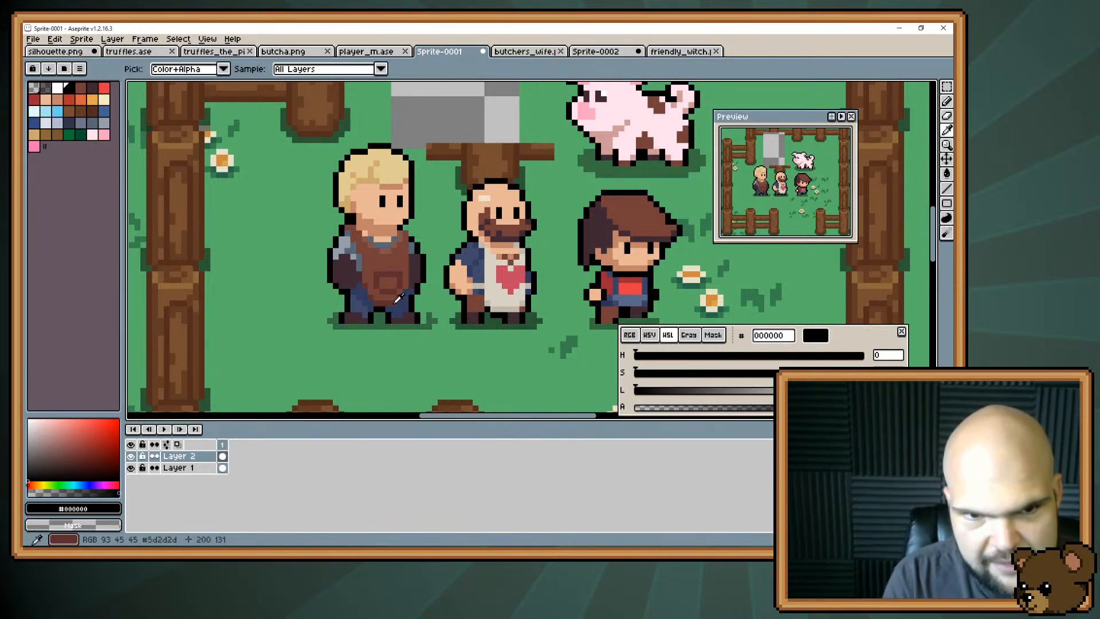
pyautogui.keyDown('alt'); pyautogui.click(399, 298); pyautogui.keyUp('alt')
pyautogui.keyDown('alt'); pyautogui.click(399, 298); pyautogui.keyUp('alt')
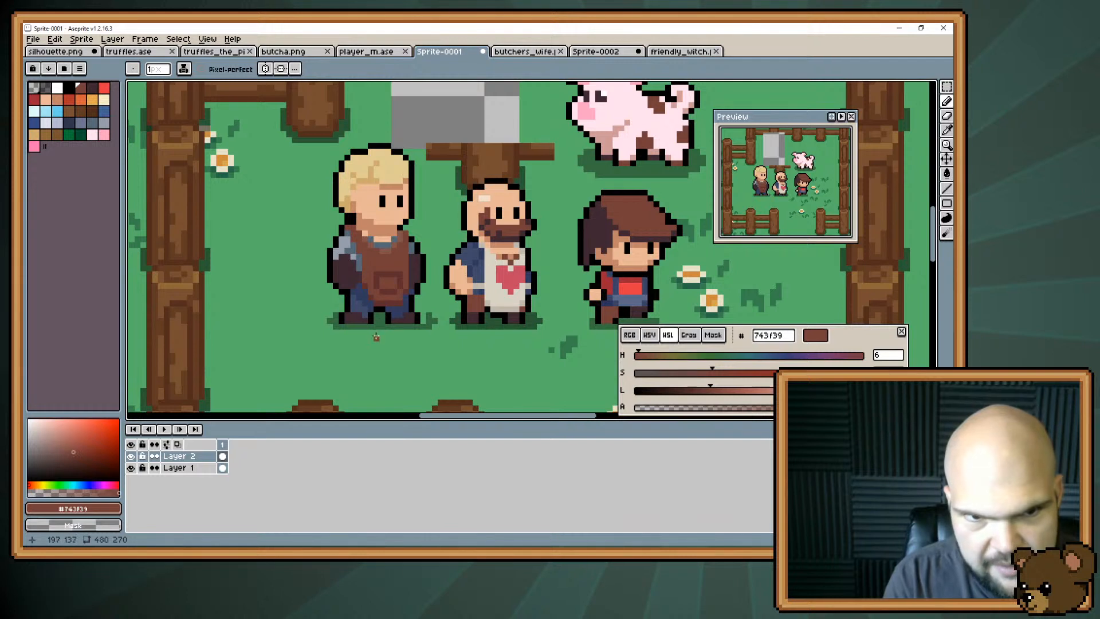
pyautogui.keyDown('alt'); pyautogui.click(404, 288); pyautogui.keyUp('alt')
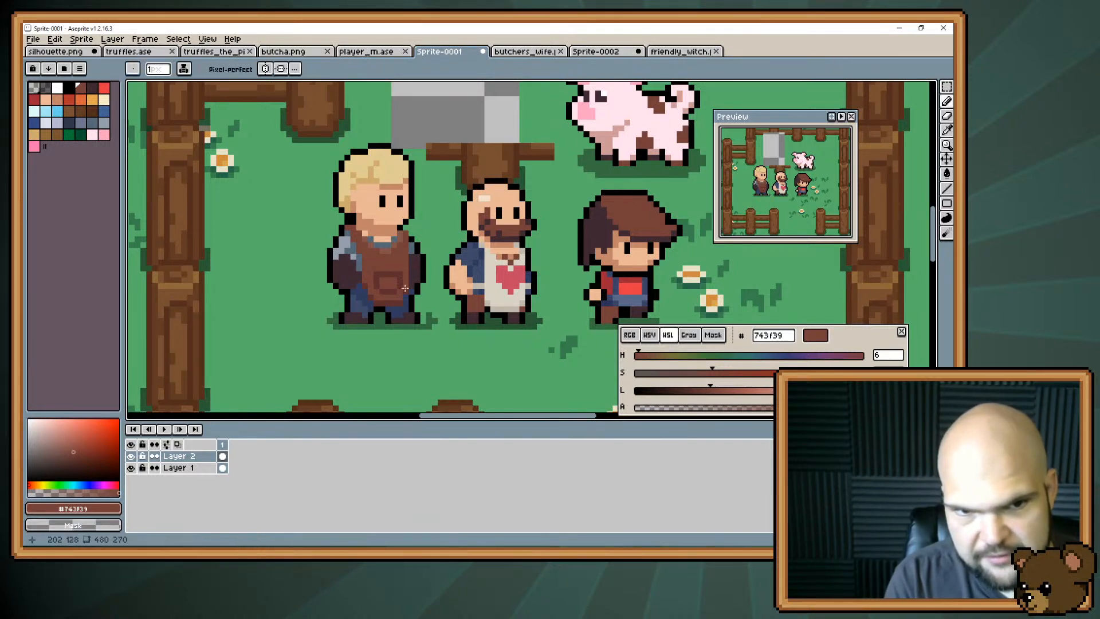
pyautogui.keyDown('alt'); pyautogui.click(404, 299); pyautogui.keyUp('alt')
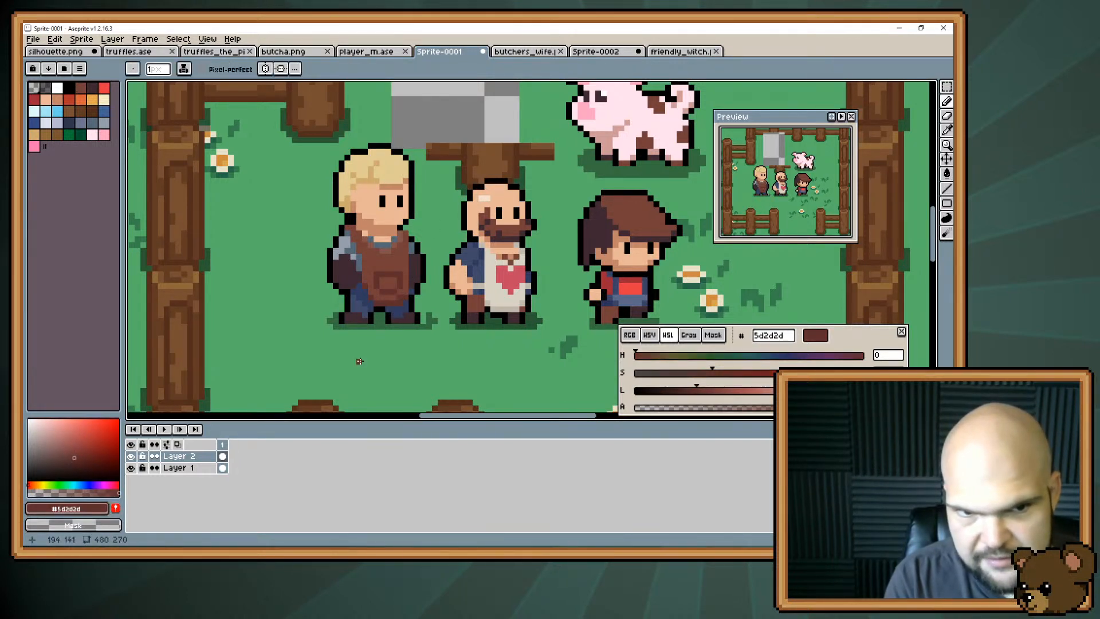
pyautogui.keyDown('alt'); pyautogui.click(398, 296); pyautogui.keyUp('alt')
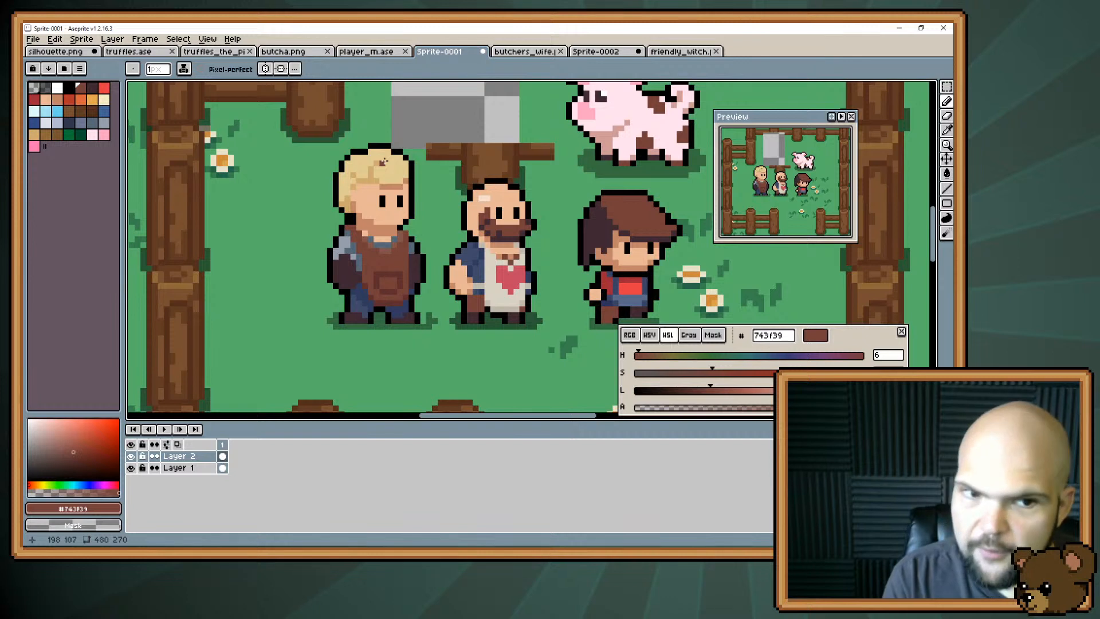
pyautogui.keyDown('alt'); pyautogui.click(358, 259); pyautogui.keyUp('alt')
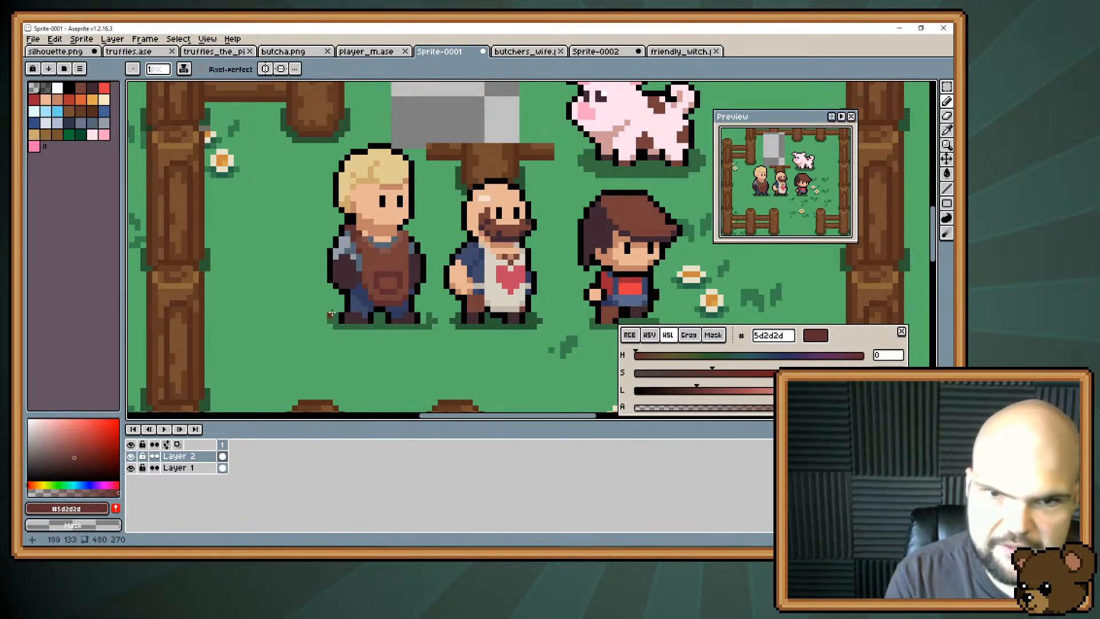
# Tighten the black outline at the back of the hair and erase the leftover outline pixels outside it.
pyautogui.keyDown('alt'); pyautogui.click(346, 214); pyautogui.keyUp('alt')
pyautogui.press('e')
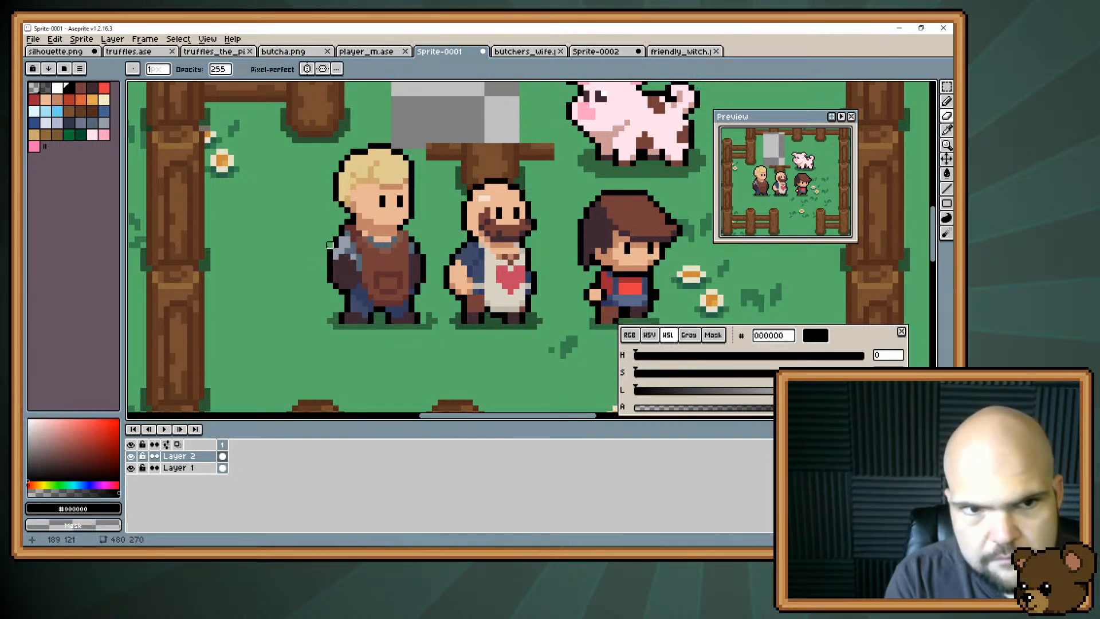
pyautogui.press('i')
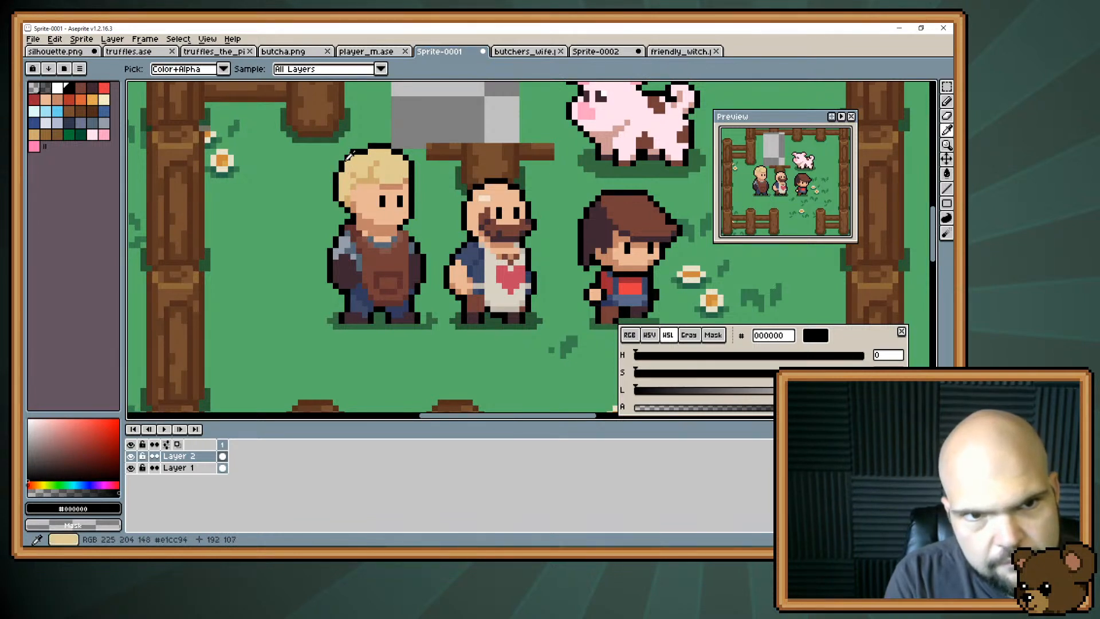
pyautogui.press('b')
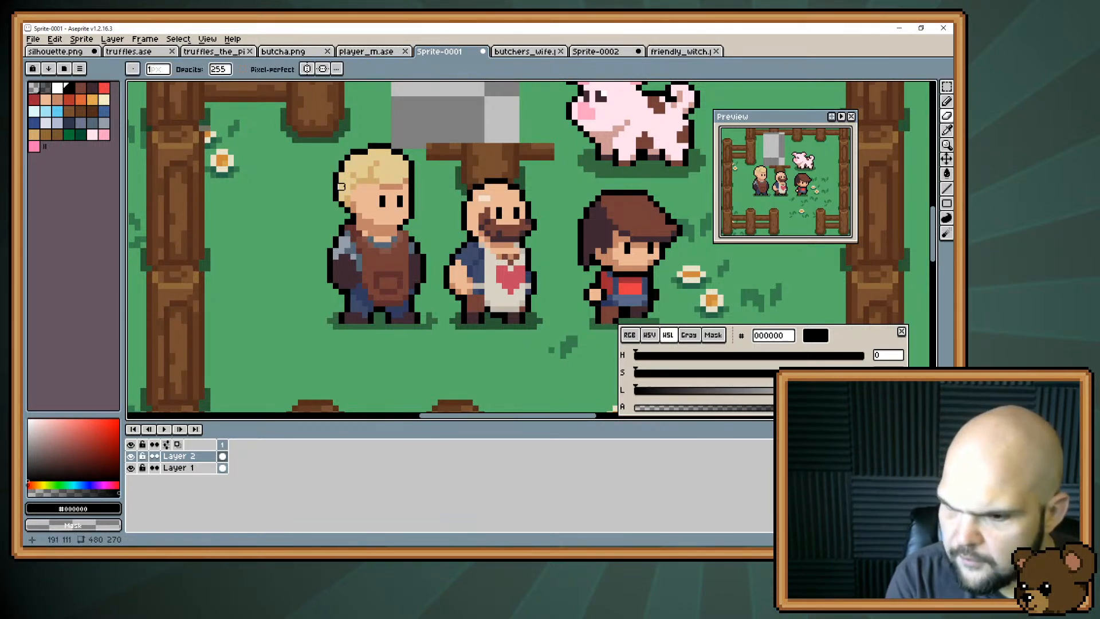
pyautogui.press('i')
# Smooth the blonde character's hair with #e1cc94 and shade the forehead beneath the fringe with skin shadow #c28569.
pyautogui.click(385, 168)
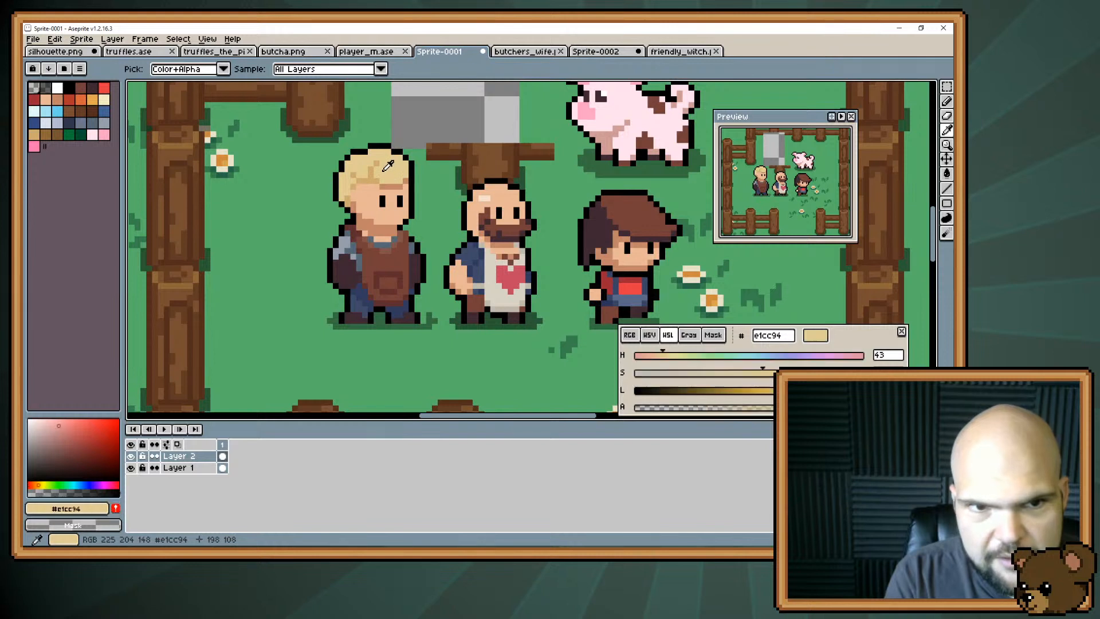
pyautogui.press('b')
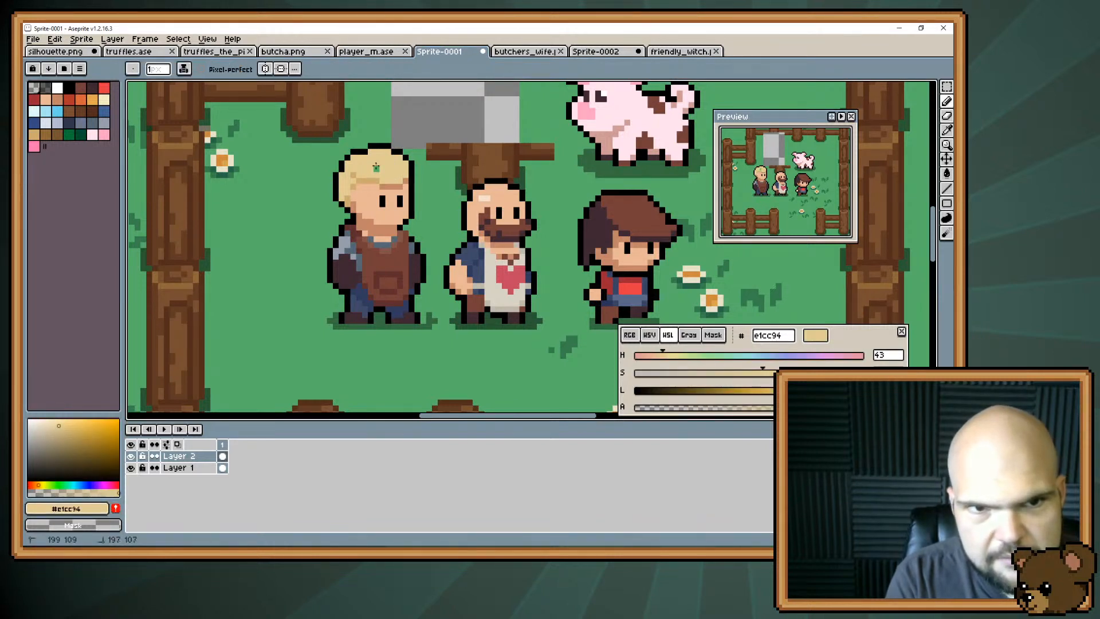
pyautogui.press('i')
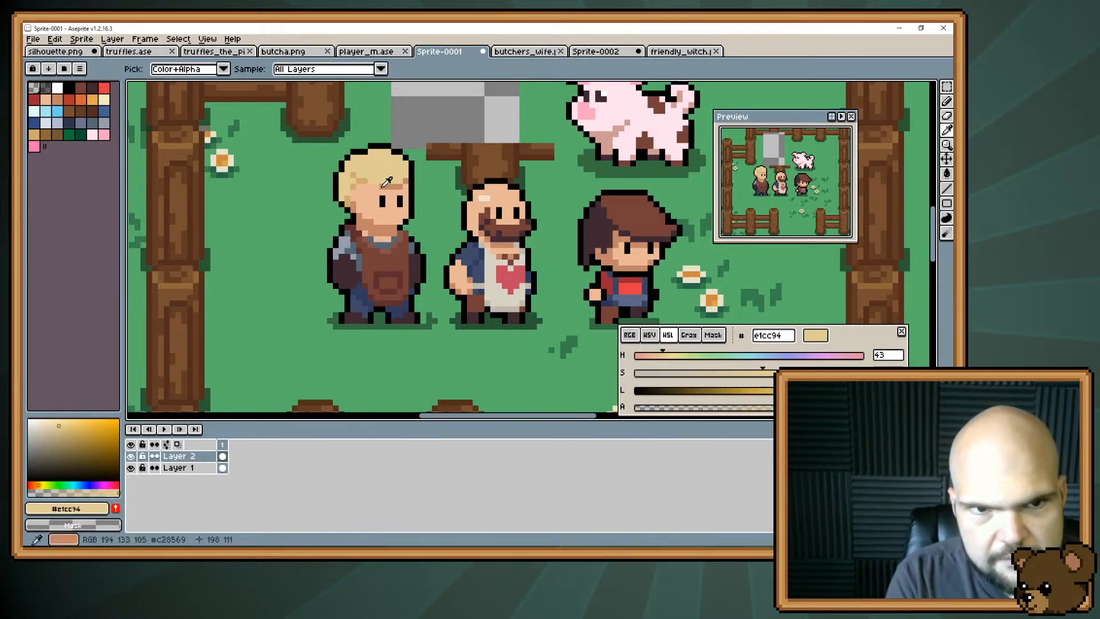
pyautogui.click(385, 184)
pyautogui.press('b')
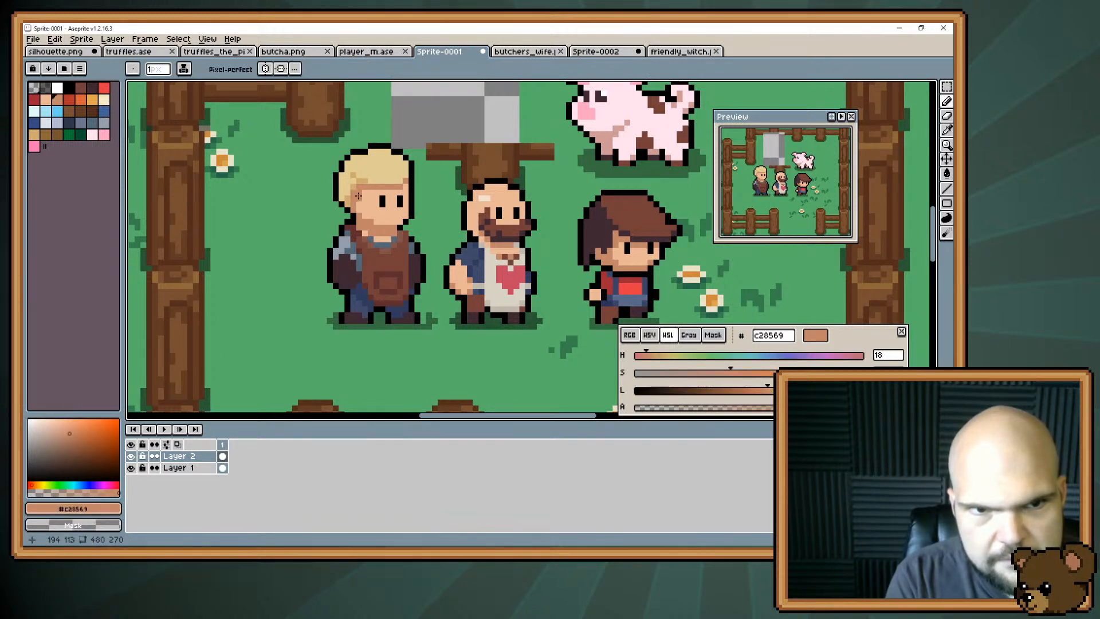
# Add a small hair bun behind the crown in darker blonde #cfab6e and surround it with a black outline.
pyautogui.press('i')
pyautogui.click(361, 178)
pyautogui.press('b')
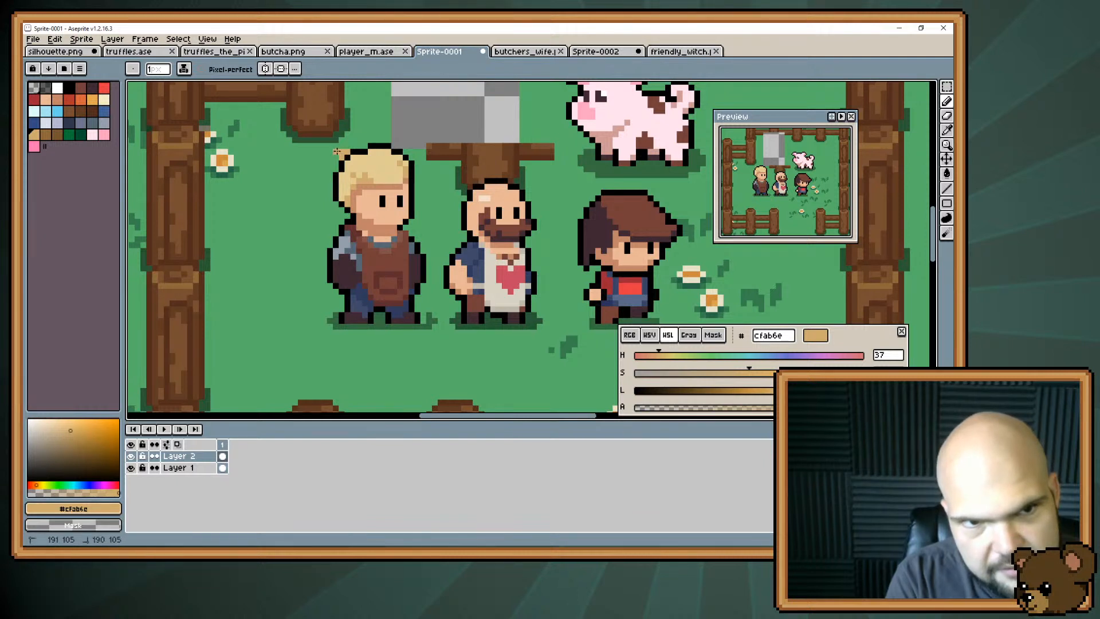
pyautogui.click(341, 150)
pyautogui.click(338, 159)
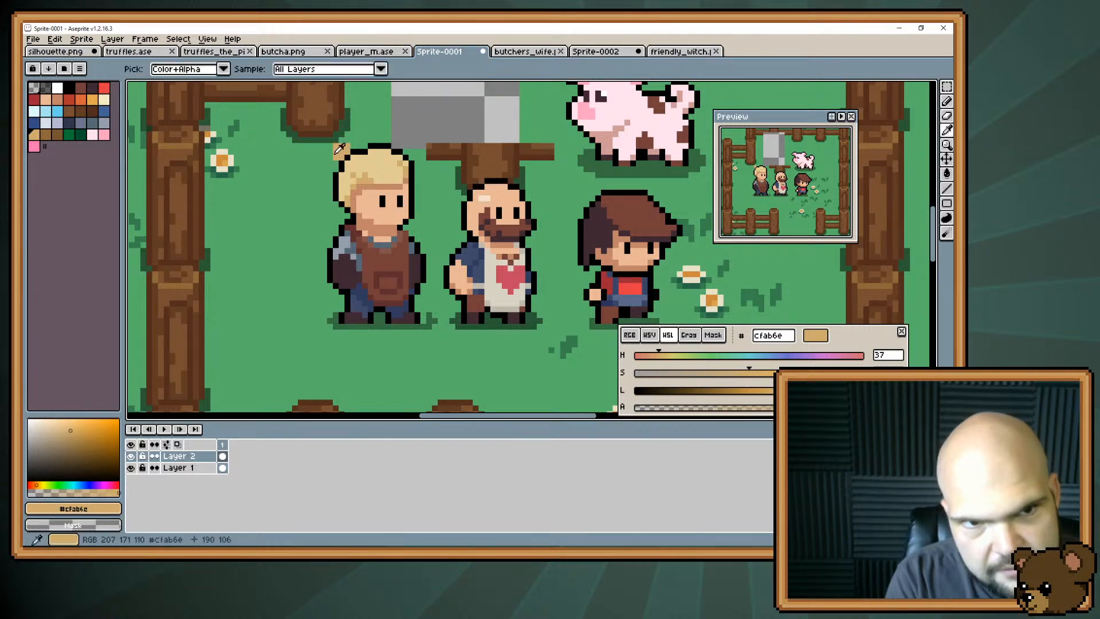
pyautogui.press('e')
pyautogui.click(336, 147)
pyautogui.press('b')
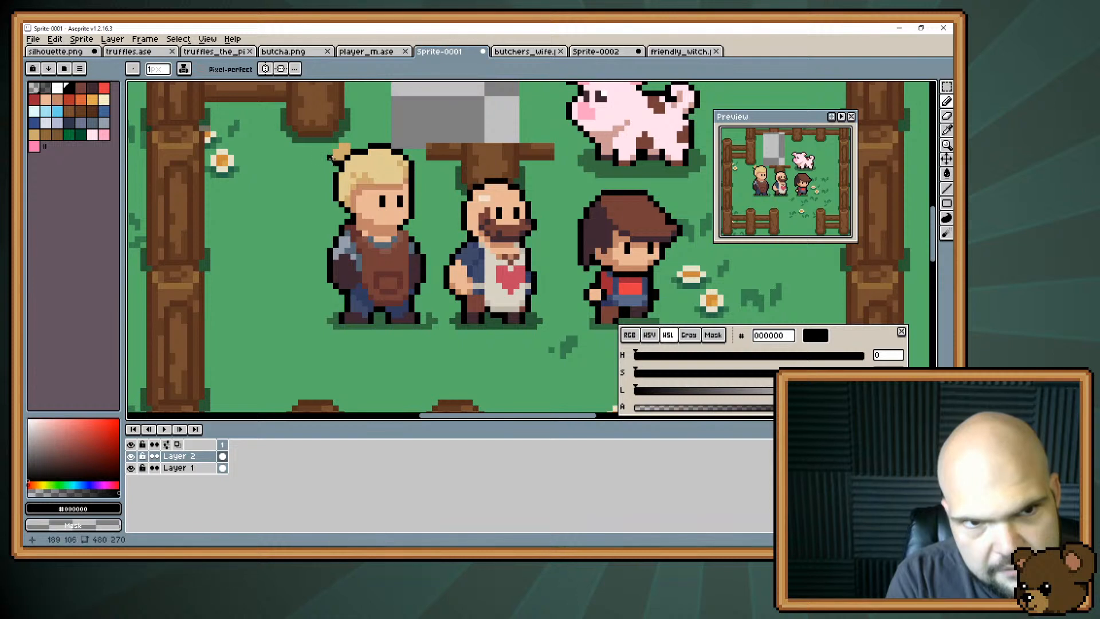
pyautogui.moveTo(329, 157)
pyautogui.mouseDown()
pyautogui.moveTo(343, 139)
pyautogui.moveTo(351, 147)
pyautogui.mouseUp()
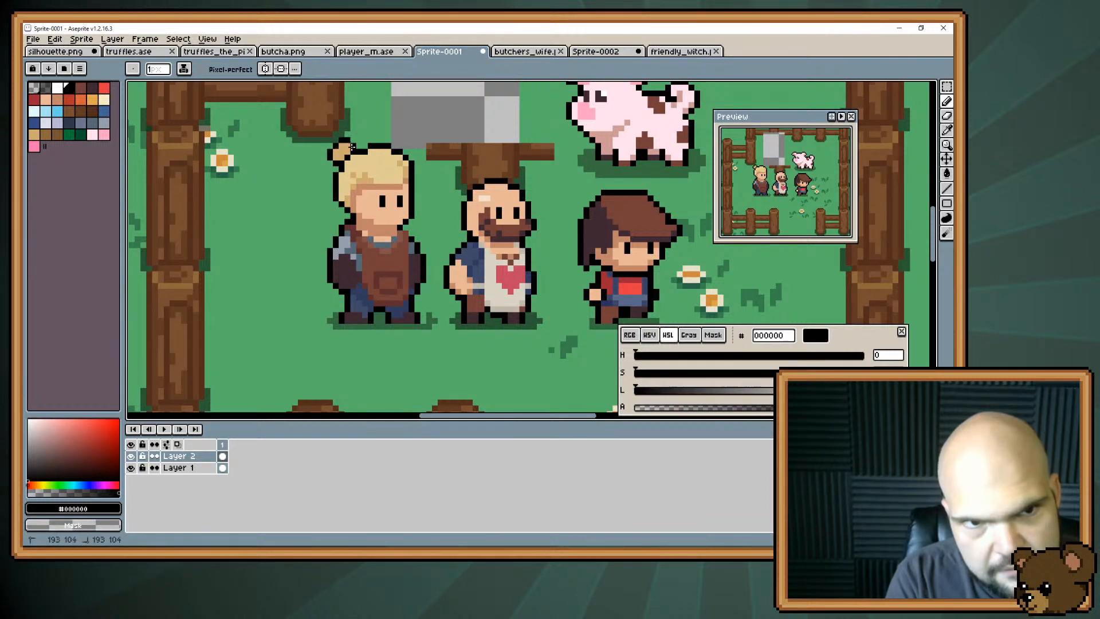
pyautogui.keyDown('alt'); pyautogui.click(347, 159); pyautogui.keyUp('alt')
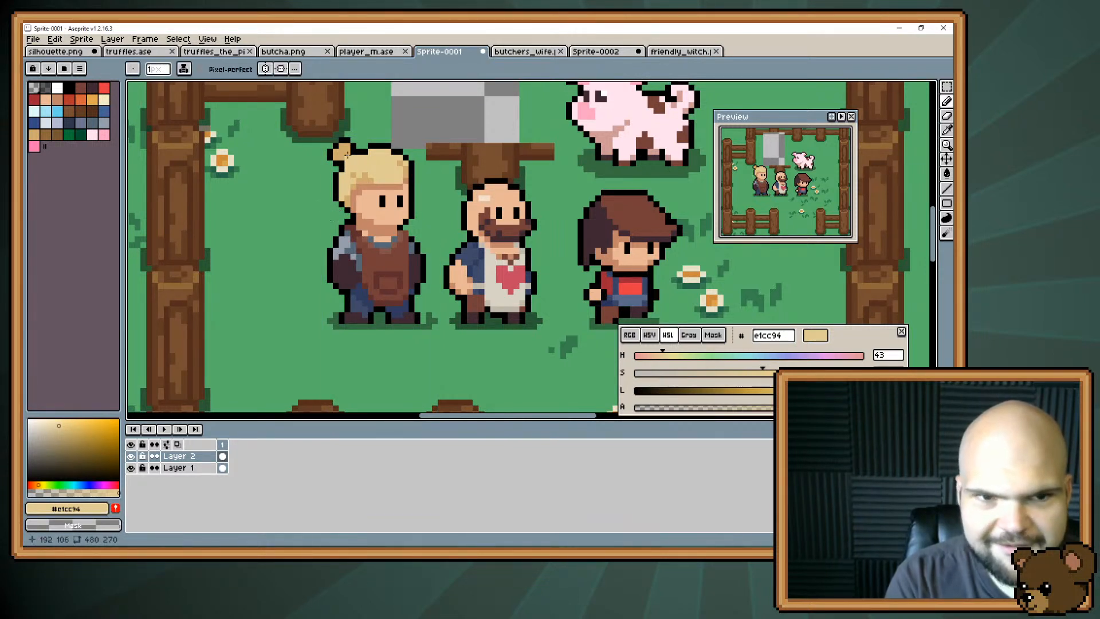
# Refine the shading around the fringe and hairline using skin shadow #c28569 and hair shadow #cfab6e.
pyautogui.press('alt')
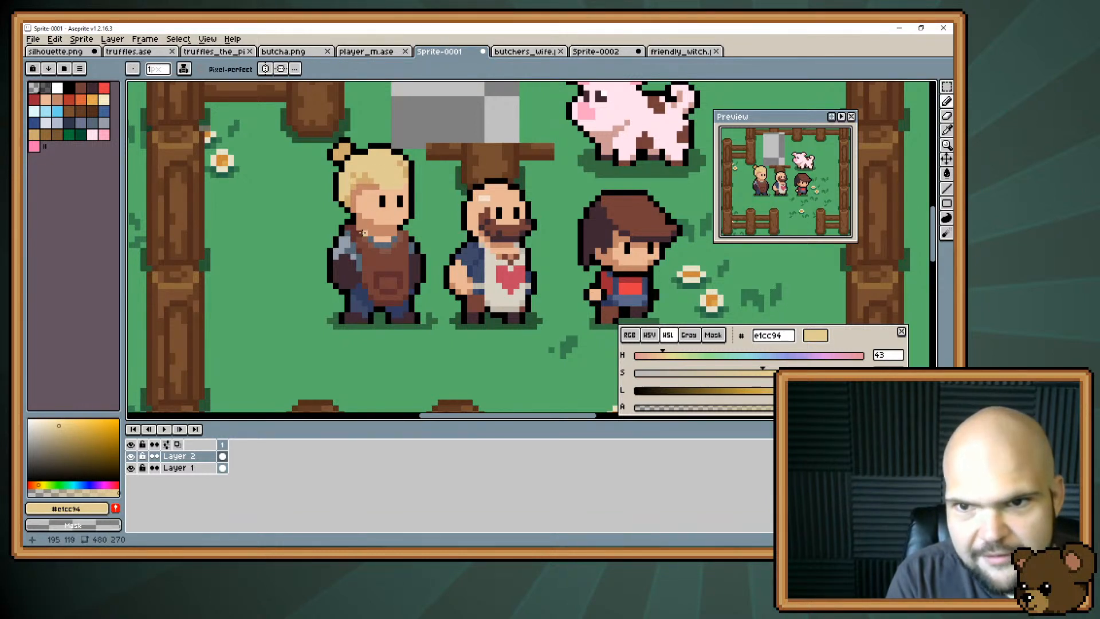
pyautogui.hotkey('ctrl', 'z')
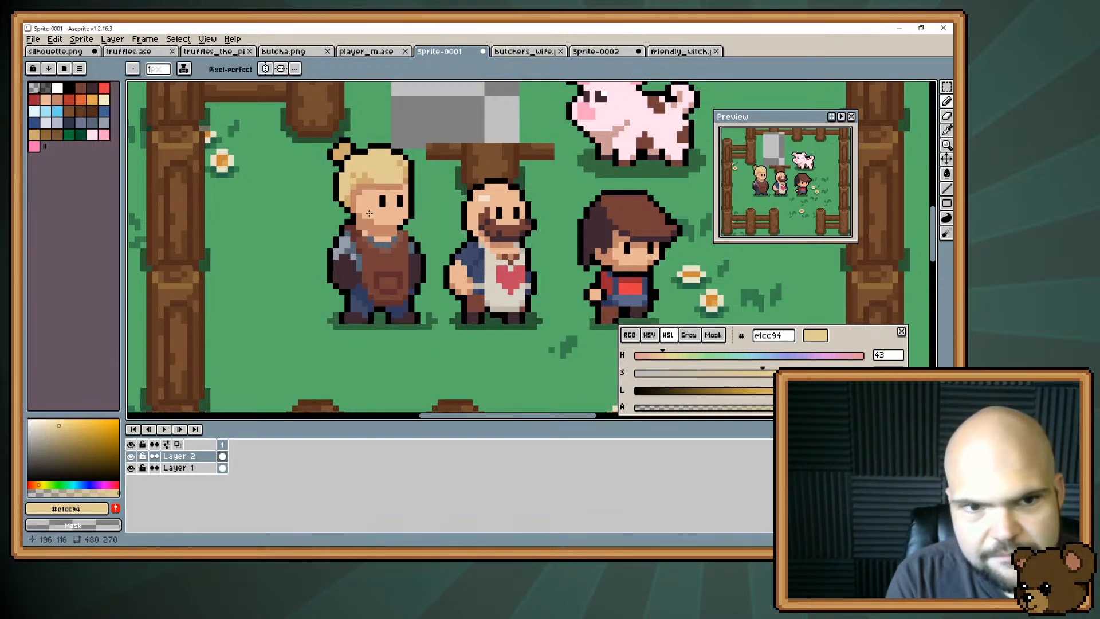
pyautogui.keyDown('alt'); pyautogui.click(369, 183); pyautogui.keyUp('alt')
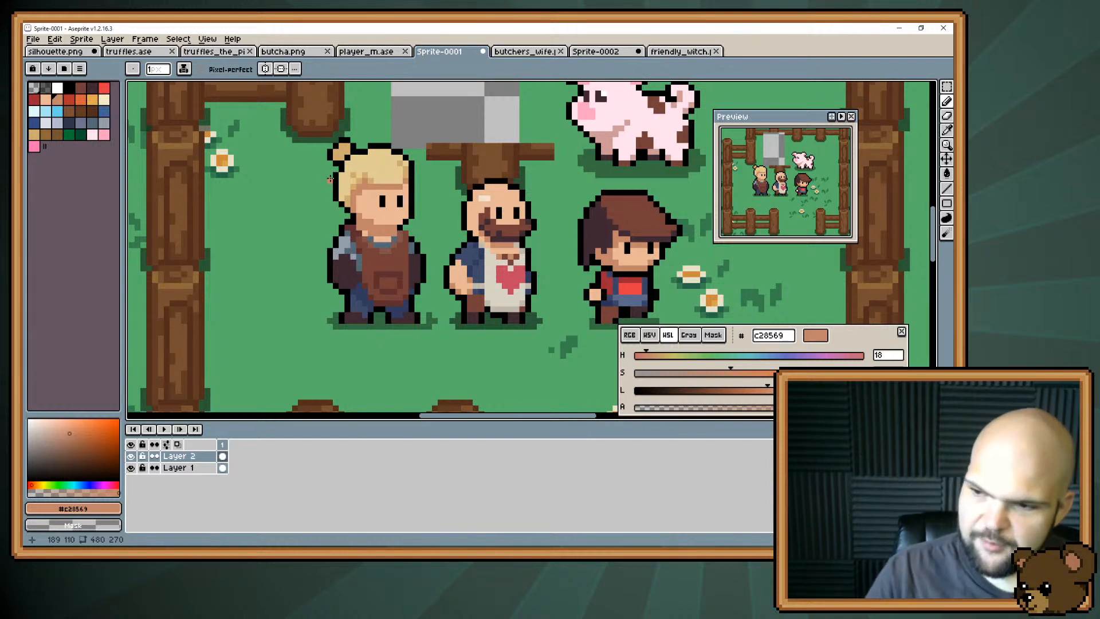
pyautogui.press('alt')
pyautogui.keyDown('alt'); pyautogui.click(366, 173); pyautogui.keyUp('alt')
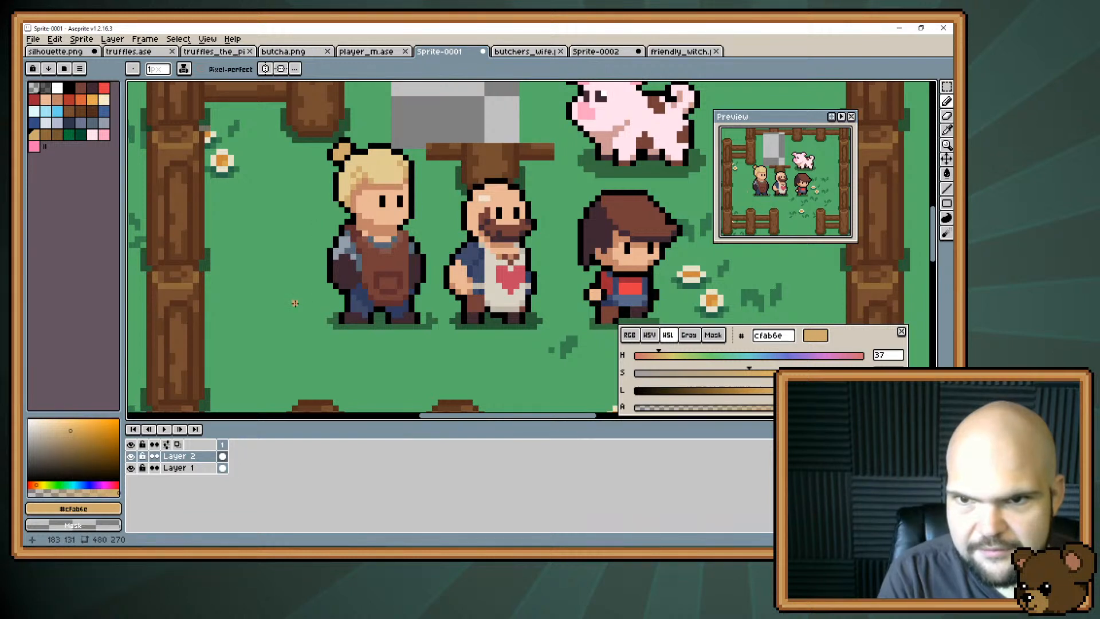
# Highlight the hair bun with light blonde #e1cc94 sampled from the hair.
pyautogui.press('v')
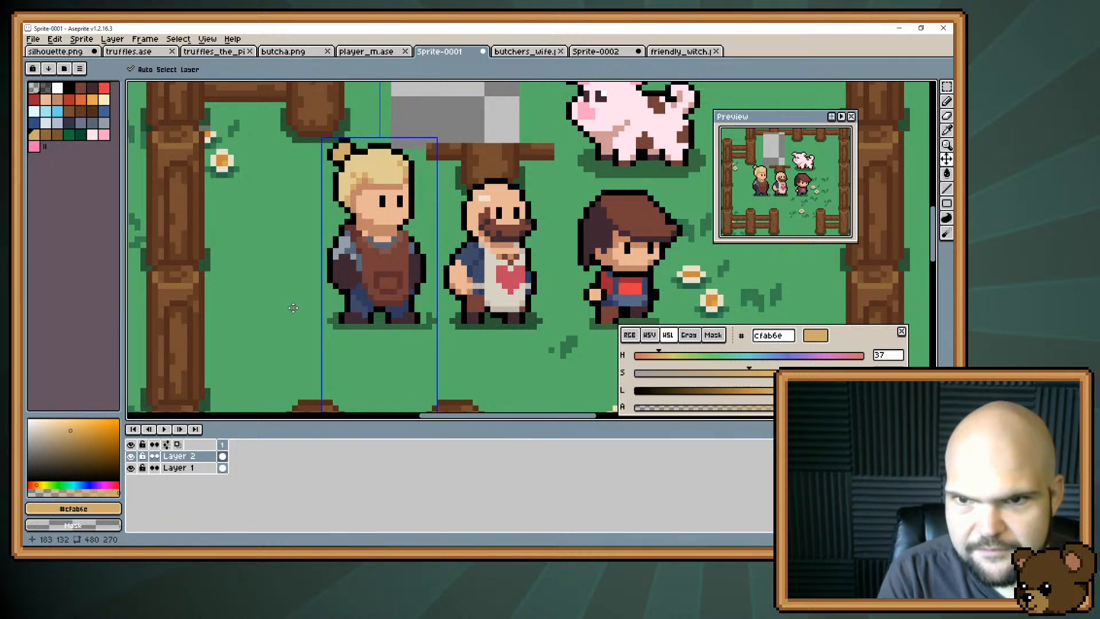
pyautogui.press('i')
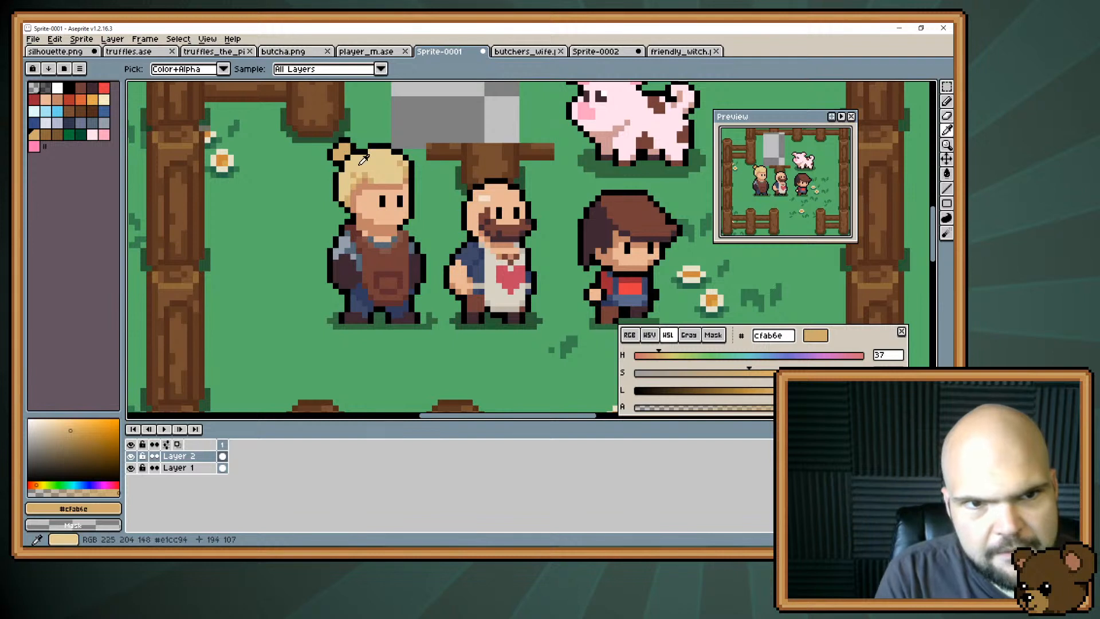
pyautogui.click(363, 160)
pyautogui.press('b')
pyautogui.moveTo(337, 151); pyautogui.dragTo(343, 147)
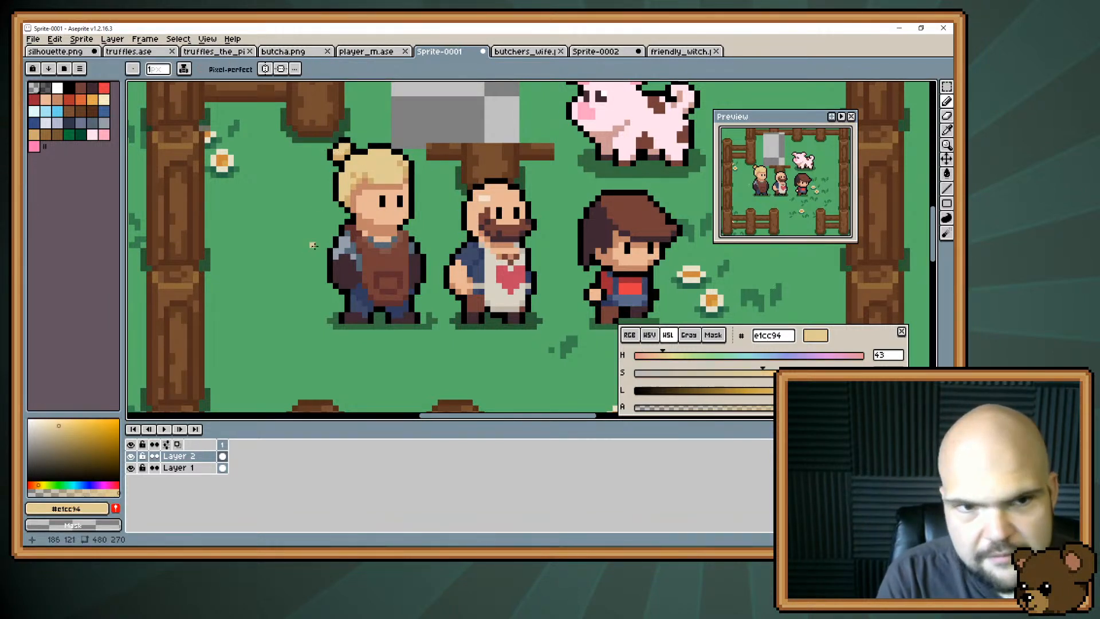
# Try to blend the base of the bun into the head hair with hair shadow #cfab6e.
pyautogui.press('i')
pyautogui.click(344, 171)
pyautogui.press('b')
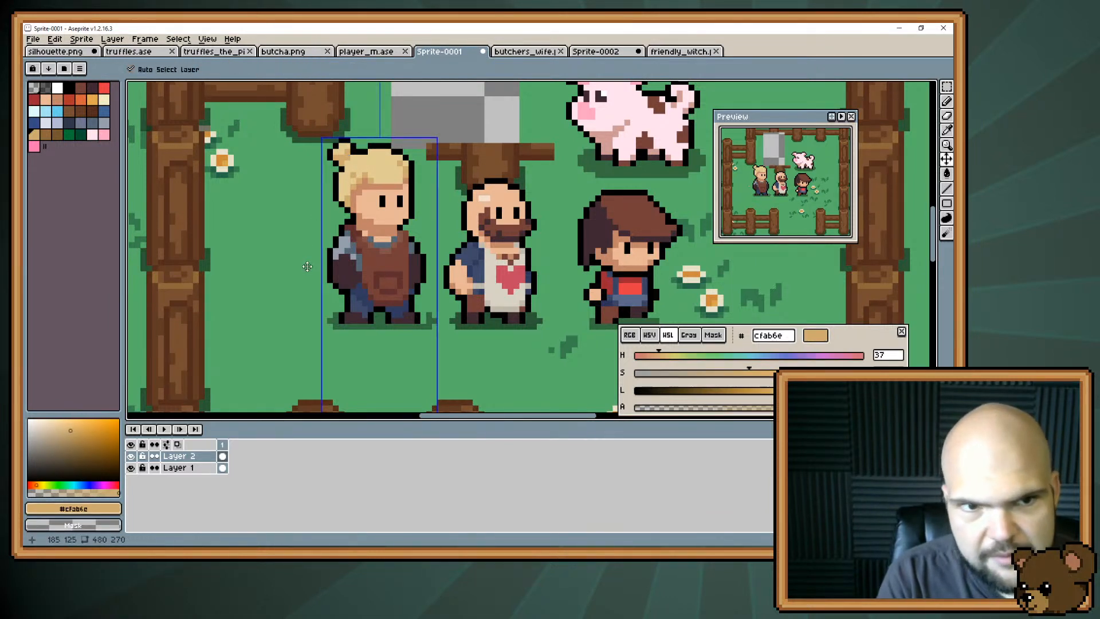
pyautogui.hotkey('ctrl', 'z')
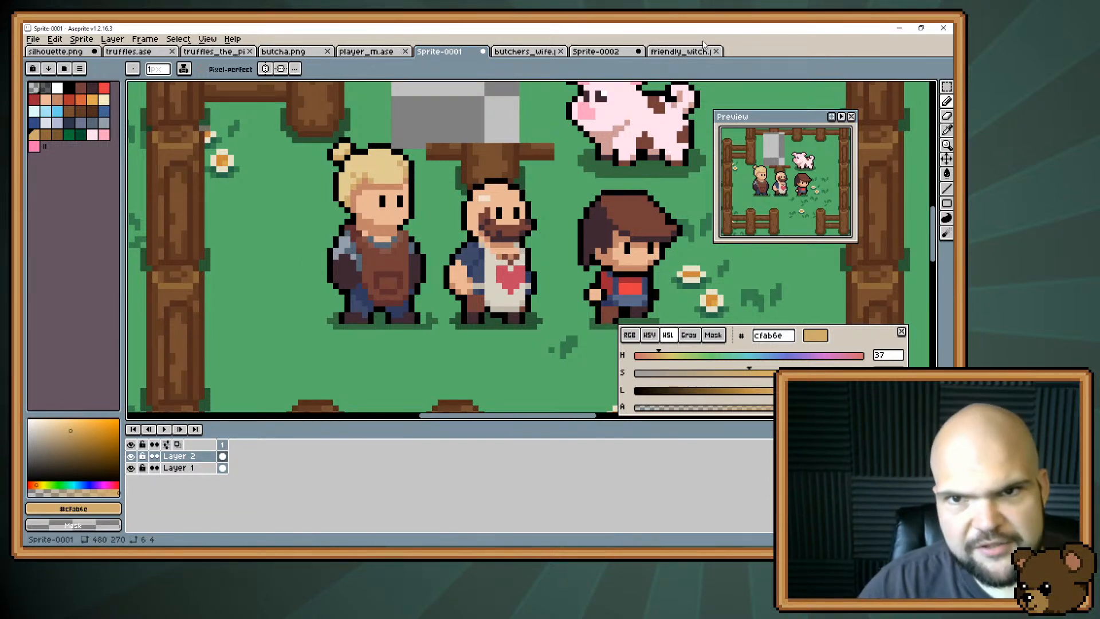
# Examine the bun on the friendly_witch sprite as a reference and return to Sprite-0001.
pyautogui.click(679, 52)
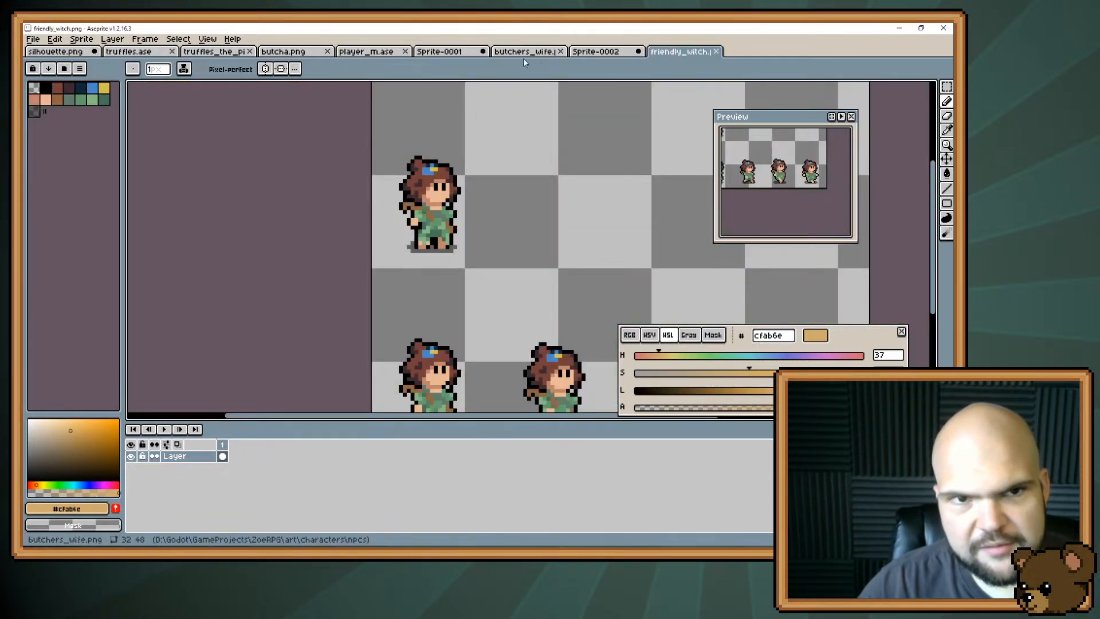
pyautogui.click(367, 52)
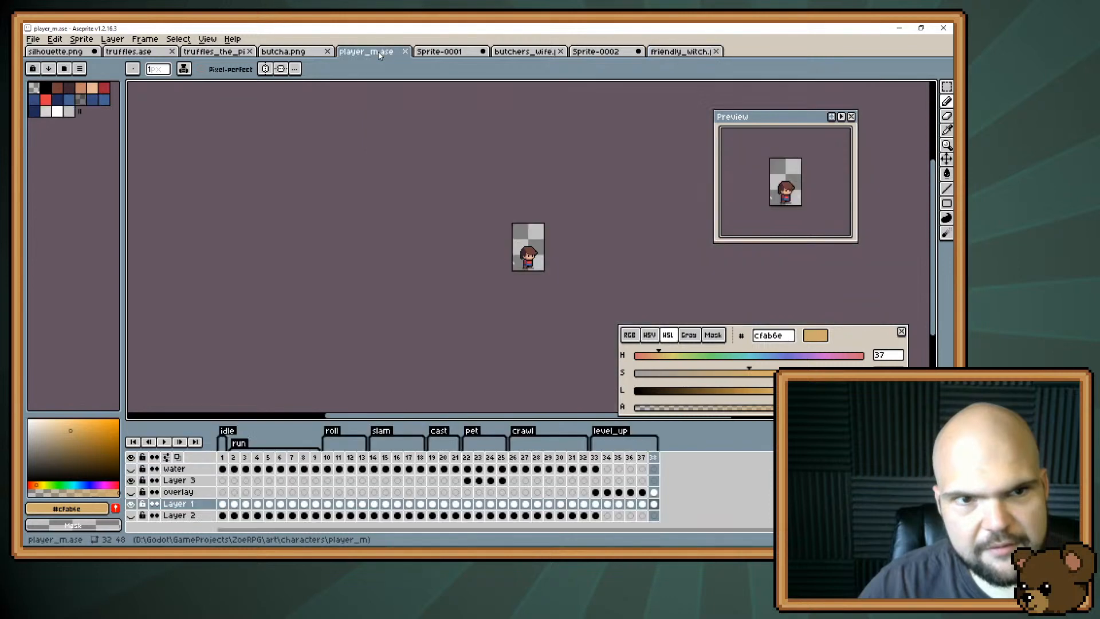
pyautogui.click(445, 51)
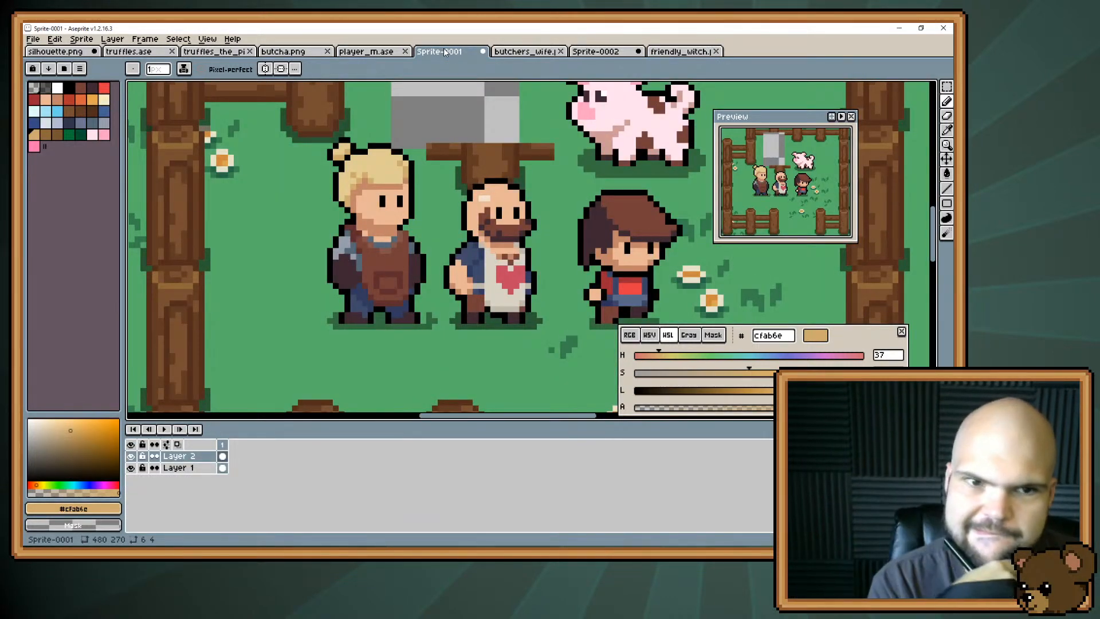
# Join the bun to the head hair with light blonde #e1cc94 and pick up hair shadow #cfab6e.
pyautogui.press('i')
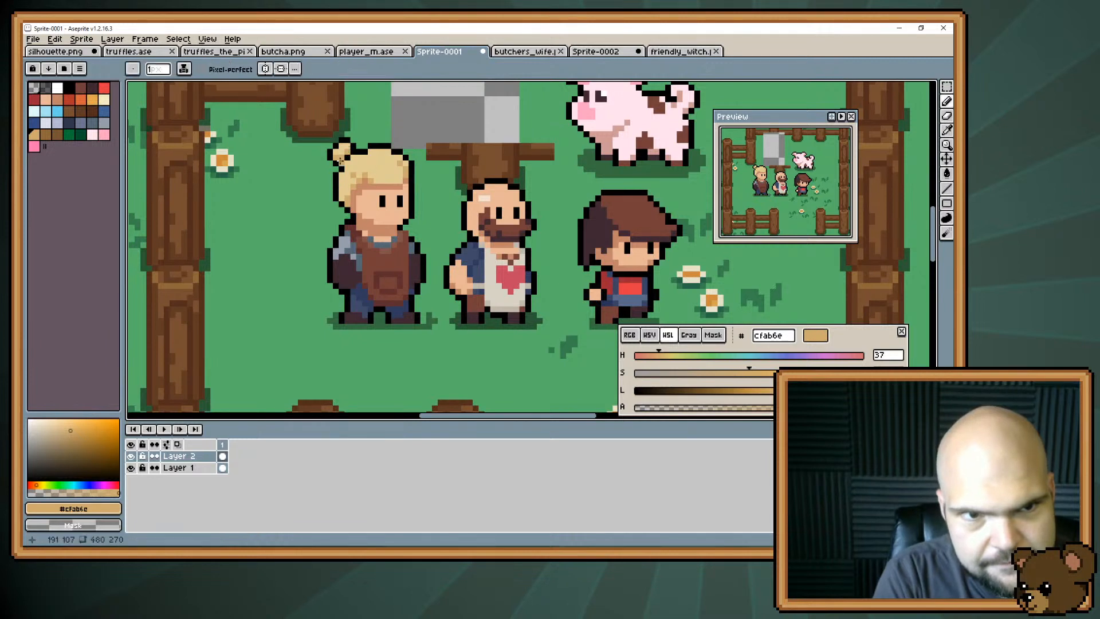
pyautogui.keyDown('alt'); pyautogui.click(340, 151); pyautogui.keyUp('alt')
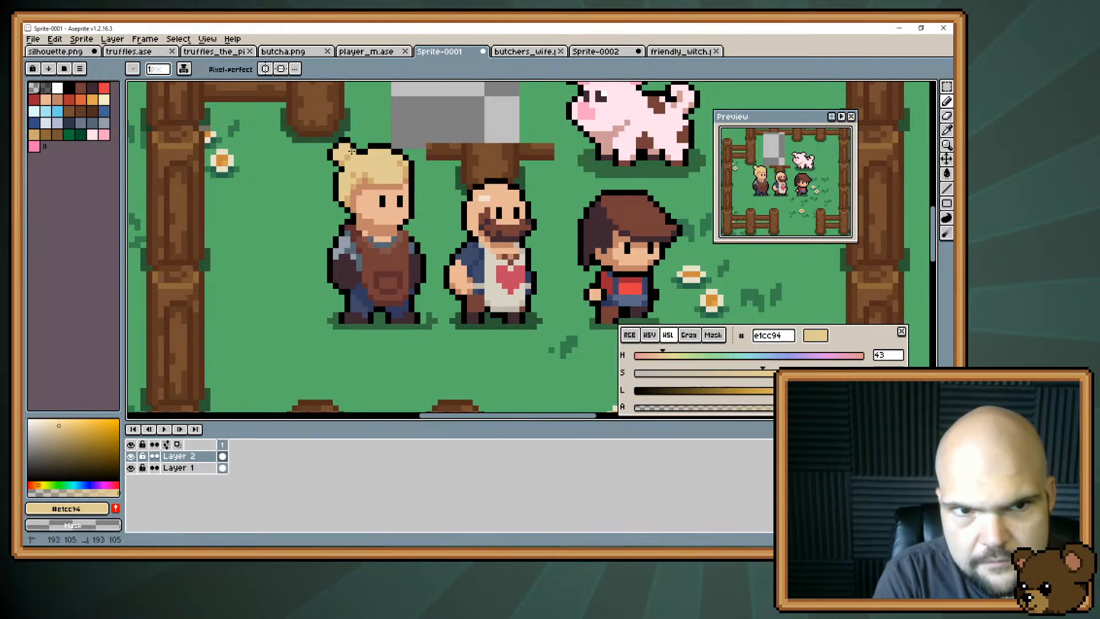
pyautogui.keyDown('alt'); pyautogui.click(352, 176); pyautogui.keyUp('alt')
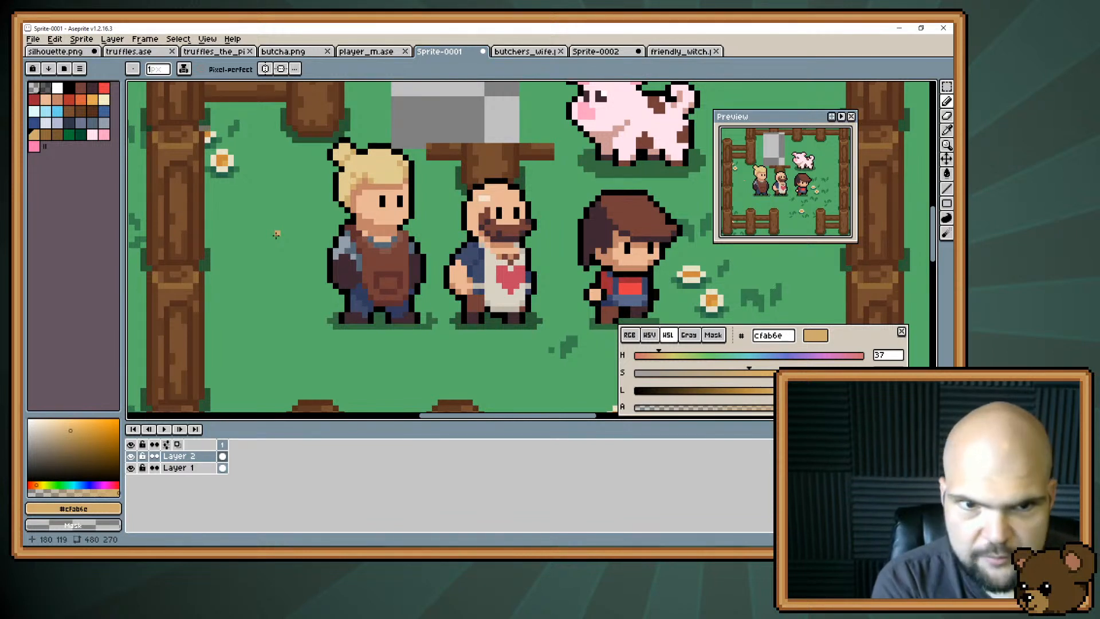
# Try to round off the front corner of the blonde character's jaw using skin colour, black outline and erasing.
pyautogui.keyDown('alt'); pyautogui.click(406, 220); pyautogui.keyUp('alt')
pyautogui.click(401, 220)
pyautogui.press('e')
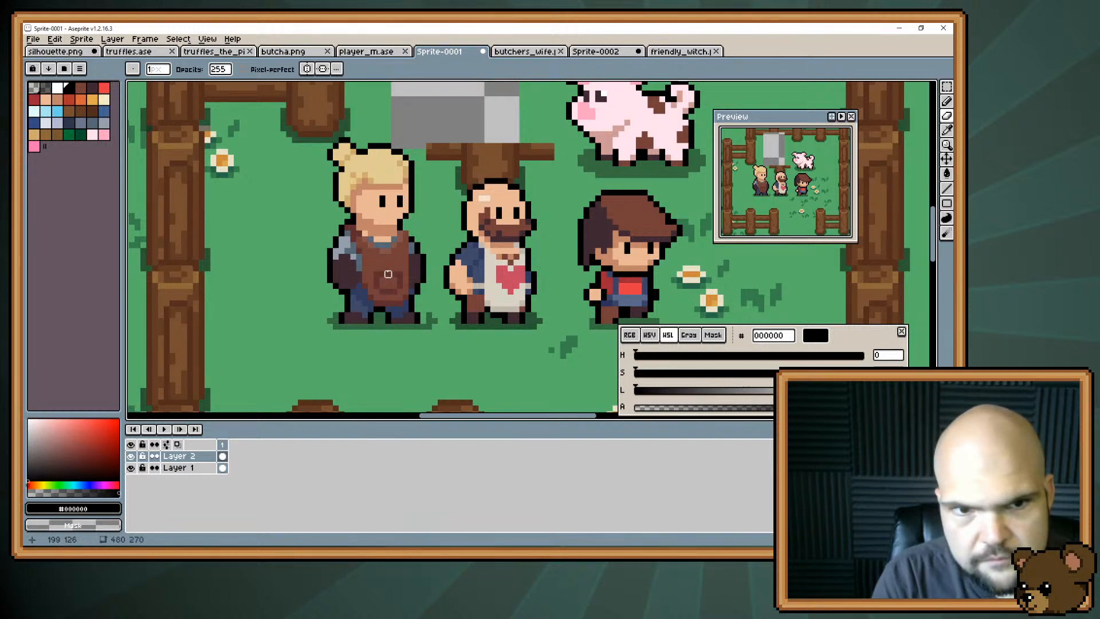
pyautogui.hotkey('ctrl', 'z')
pyautogui.press('v')
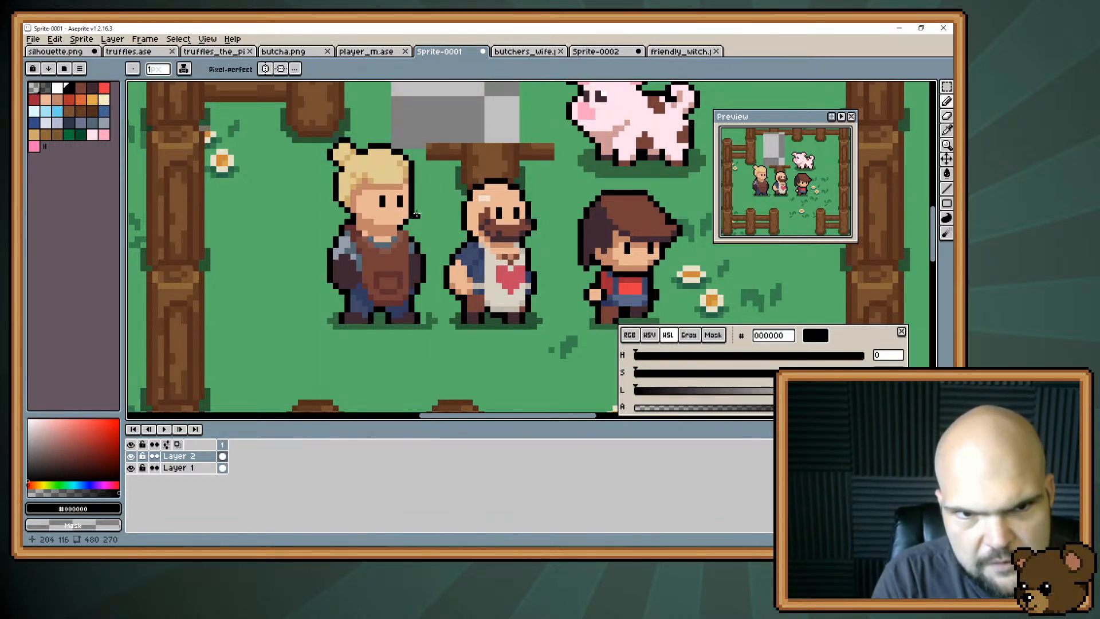
# Try touching up the jaw and neck with black outline pixels and skin shadow #c28569.
pyautogui.press('i')
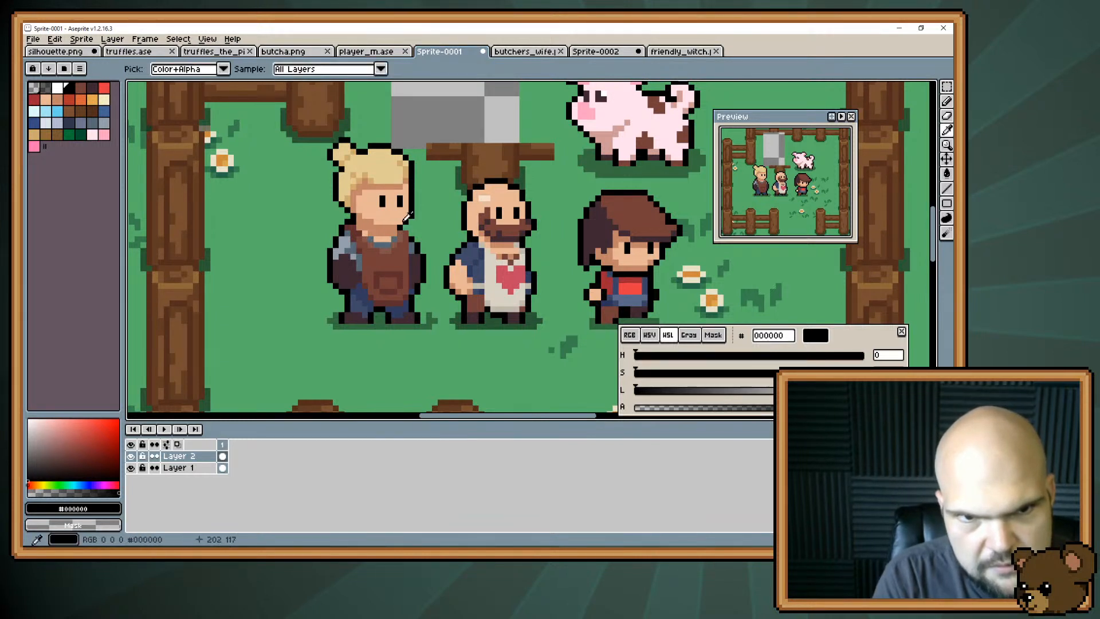
pyautogui.press('b')
pyautogui.keyDown('alt'); pyautogui.click(391, 224); pyautogui.keyUp('alt')
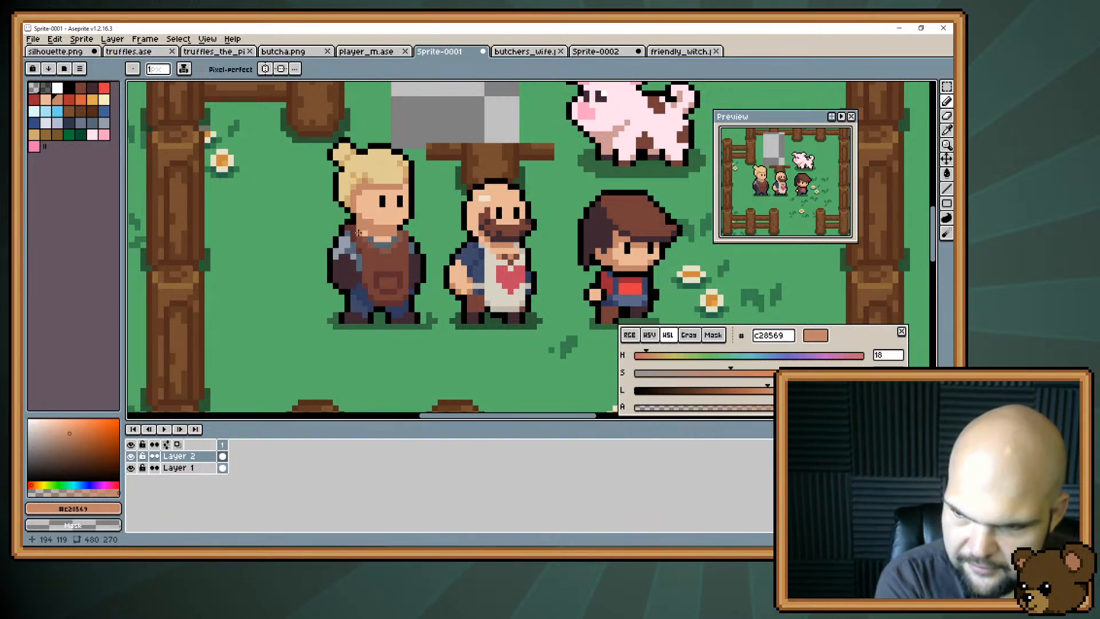
pyautogui.hotkey('alt', 'Tab')
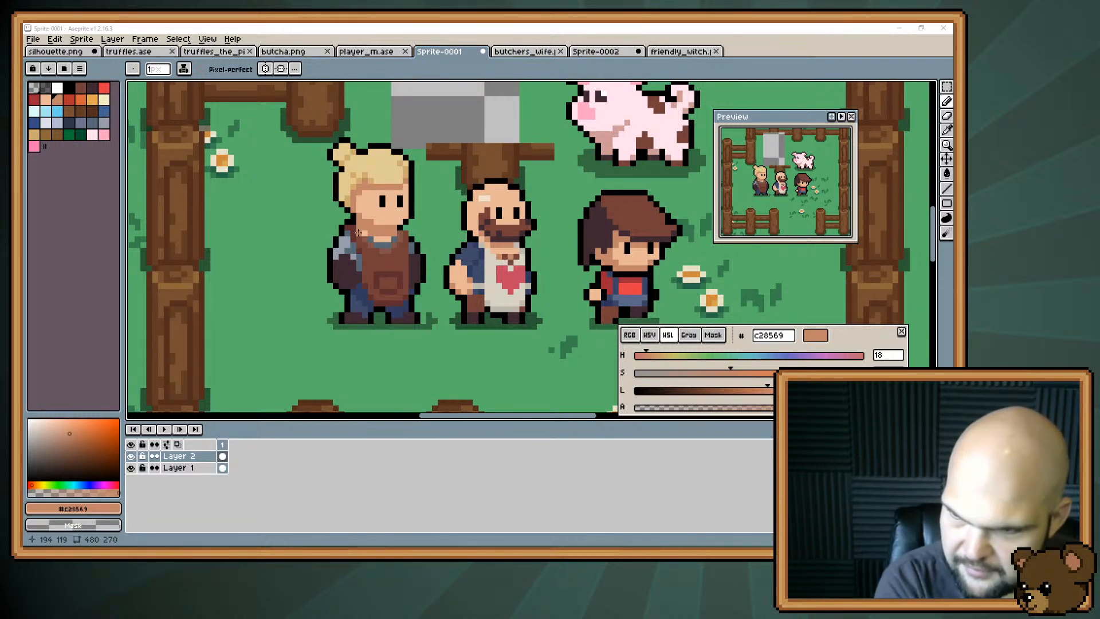
pyautogui.keyDown('alt'); pyautogui.click(402, 226); pyautogui.keyUp('alt')
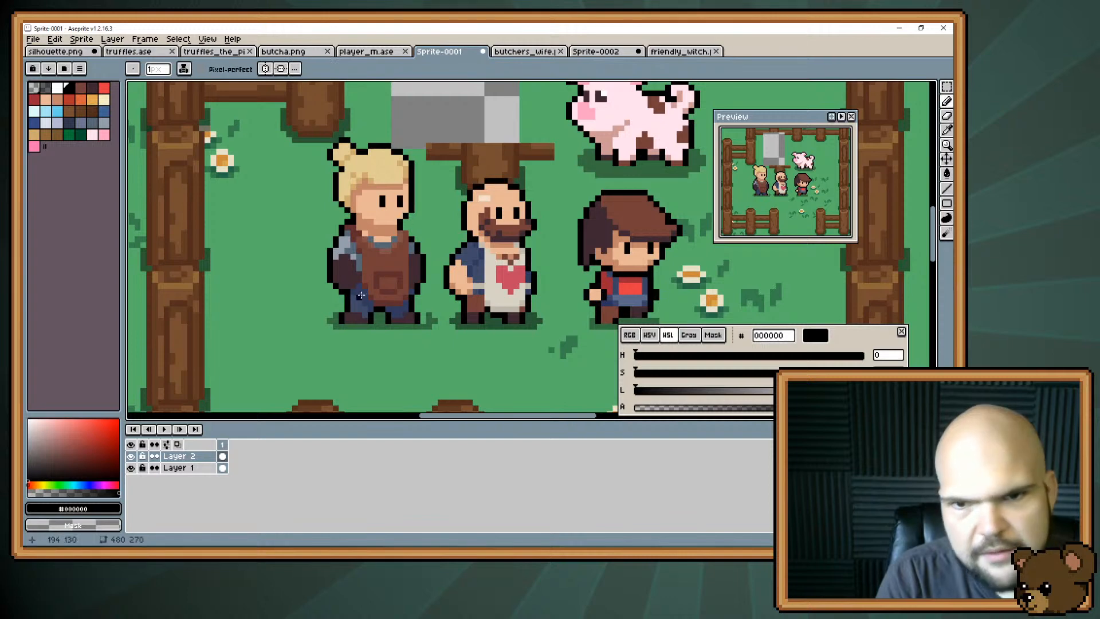
# Compare the character's proportions with the friendly_witch and player_m sprites and return to Sprite-0001.
pyautogui.click(679, 51)
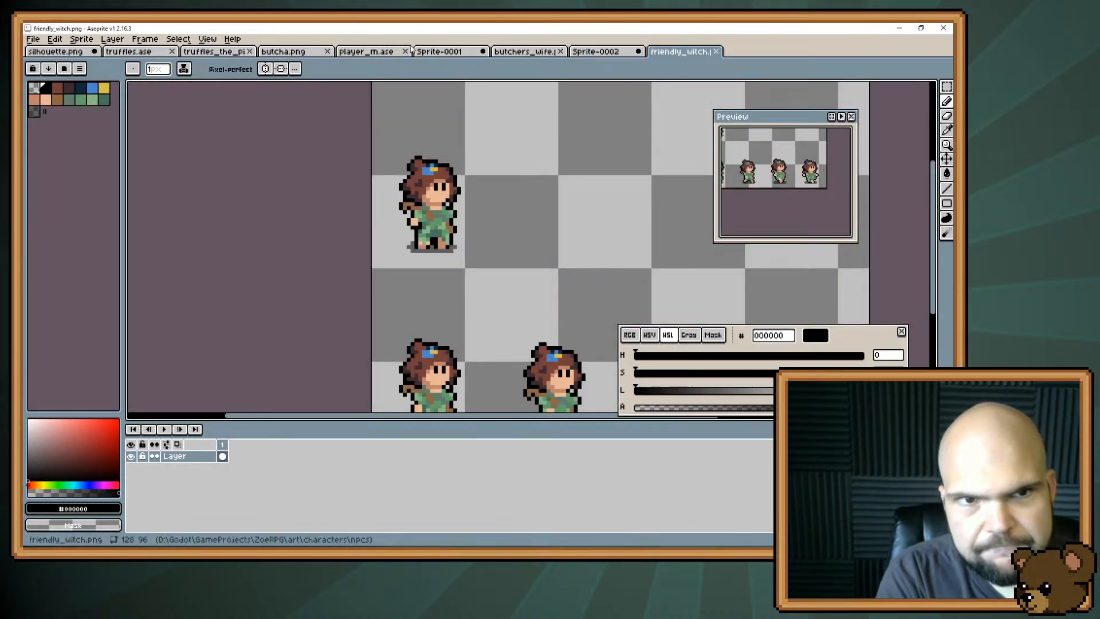
pyautogui.click(369, 52)
pyautogui.click(418, 50)
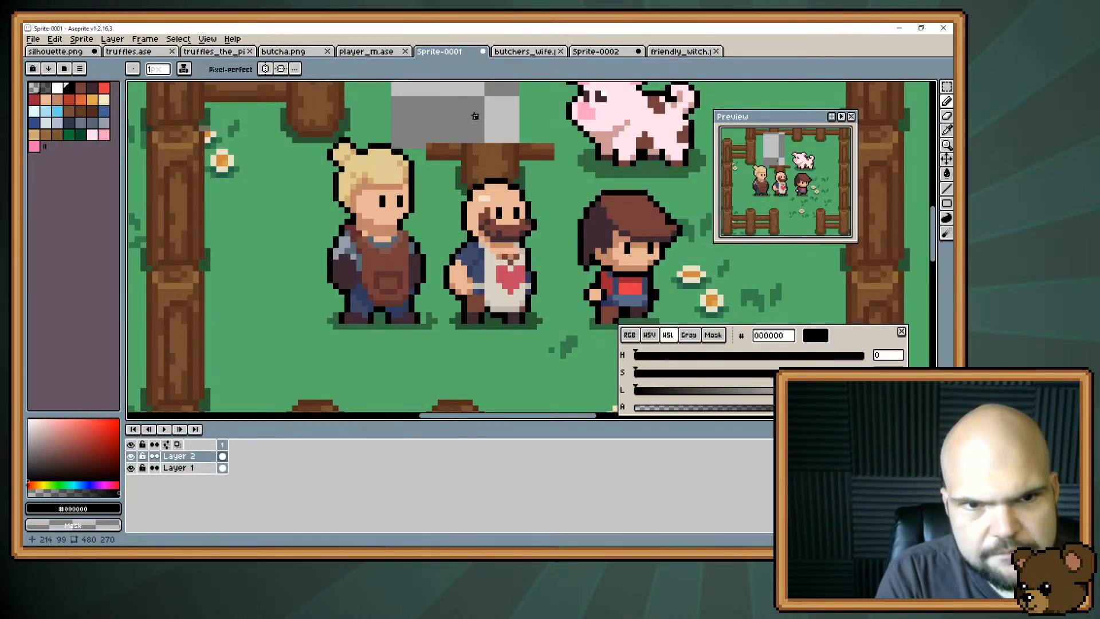
# Sample skin shadow #c28569 below the chin and undo the latest eraser stroke and preceding touch-ups.
pyautogui.keyDown('alt'); pyautogui.click(392, 222); pyautogui.keyUp('alt')
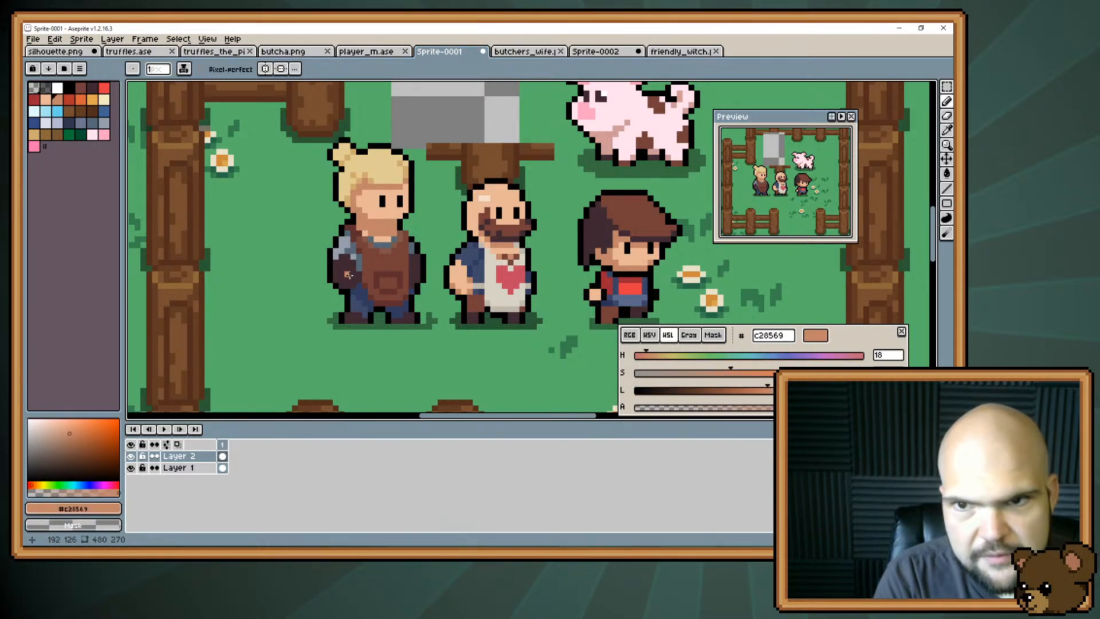
pyautogui.hotkey('ctrl', 'z')
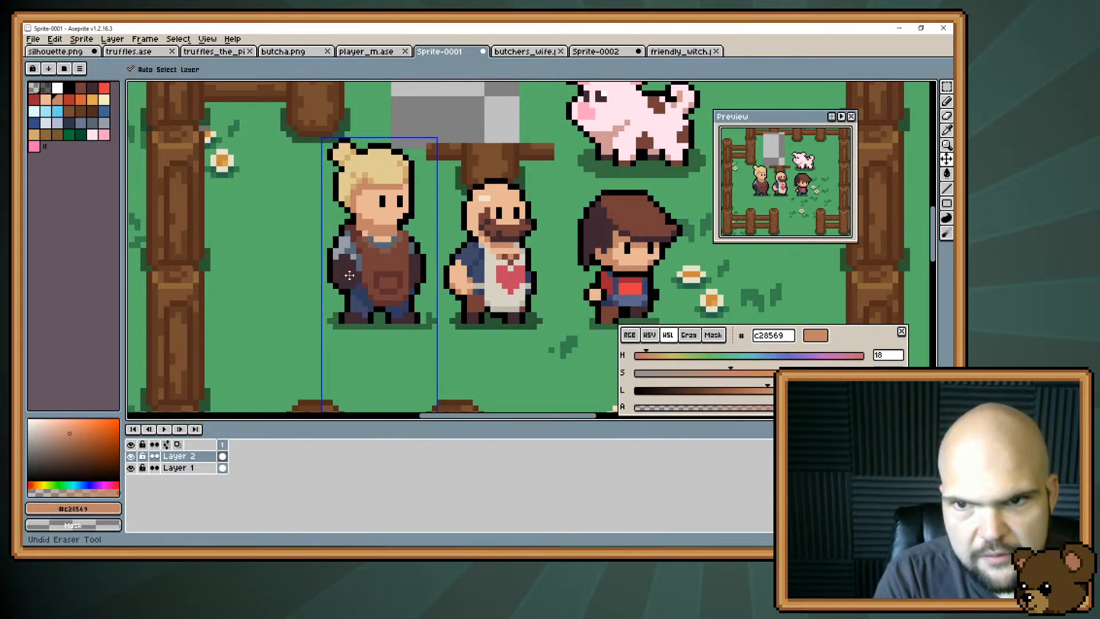
pyautogui.hotkey('ctrl', 'z')
pyautogui.hotkey('ctrl', 'z')
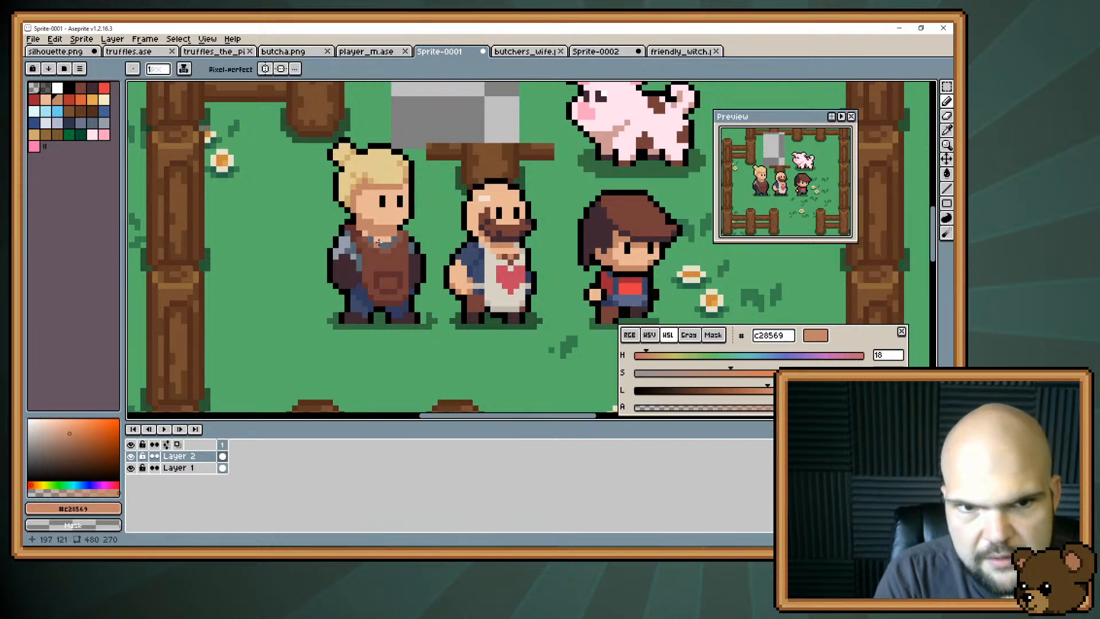
# Retouch the front corner of the blonde character's jaw with skin colour #e8b796 and black outline pixels.
pyautogui.keyDown('alt'); pyautogui.click(405, 220); pyautogui.keyUp('alt')
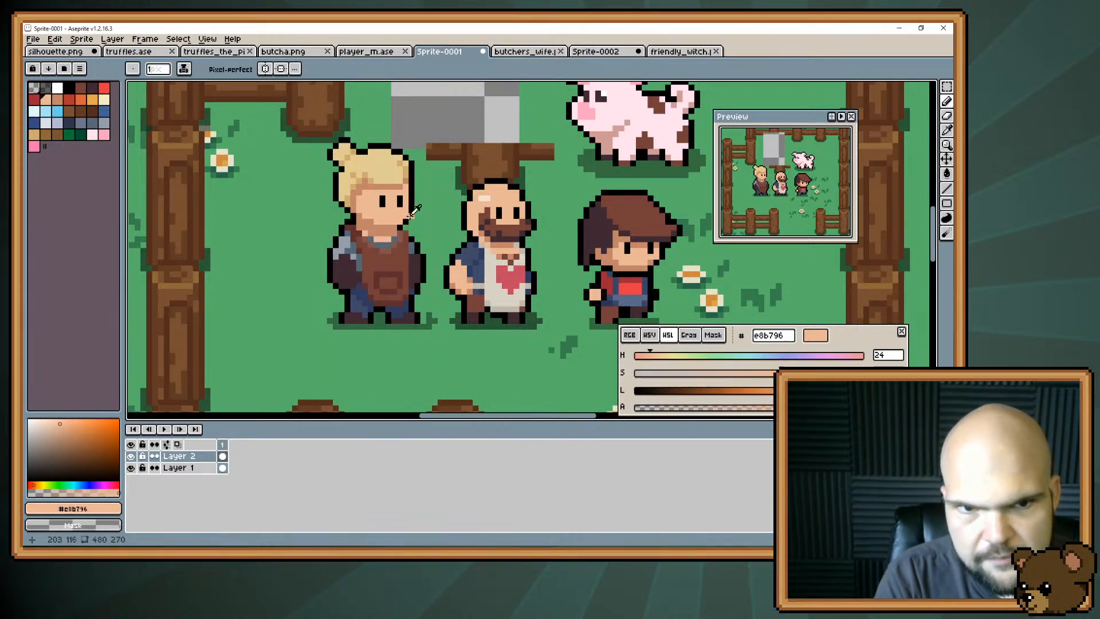
pyautogui.keyDown('alt'); pyautogui.click(405, 219); pyautogui.keyUp('alt')
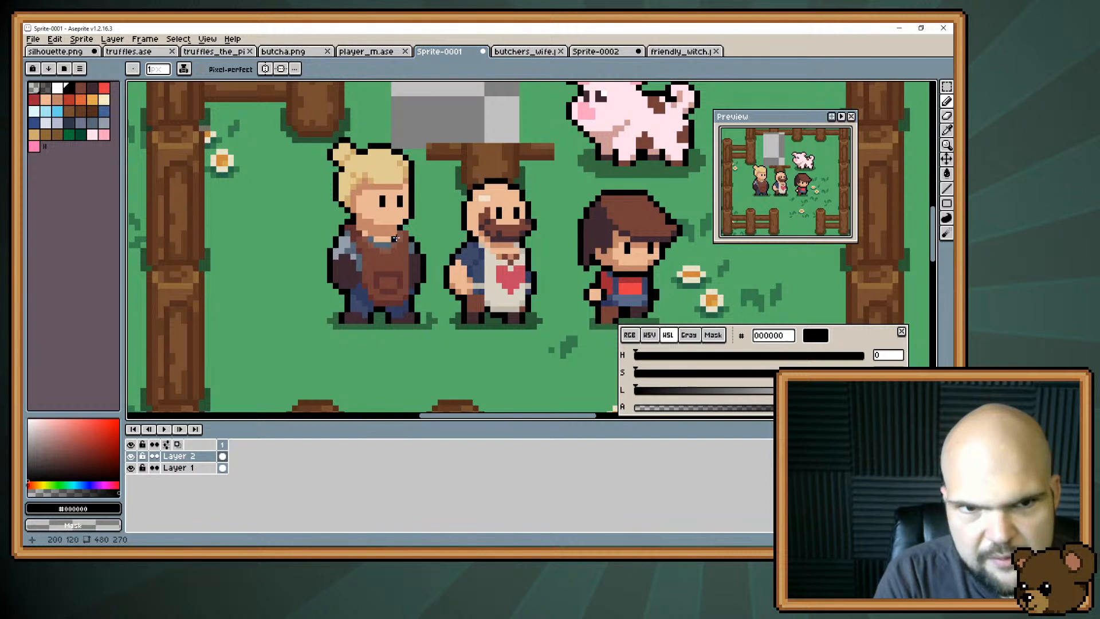
pyautogui.press('e')
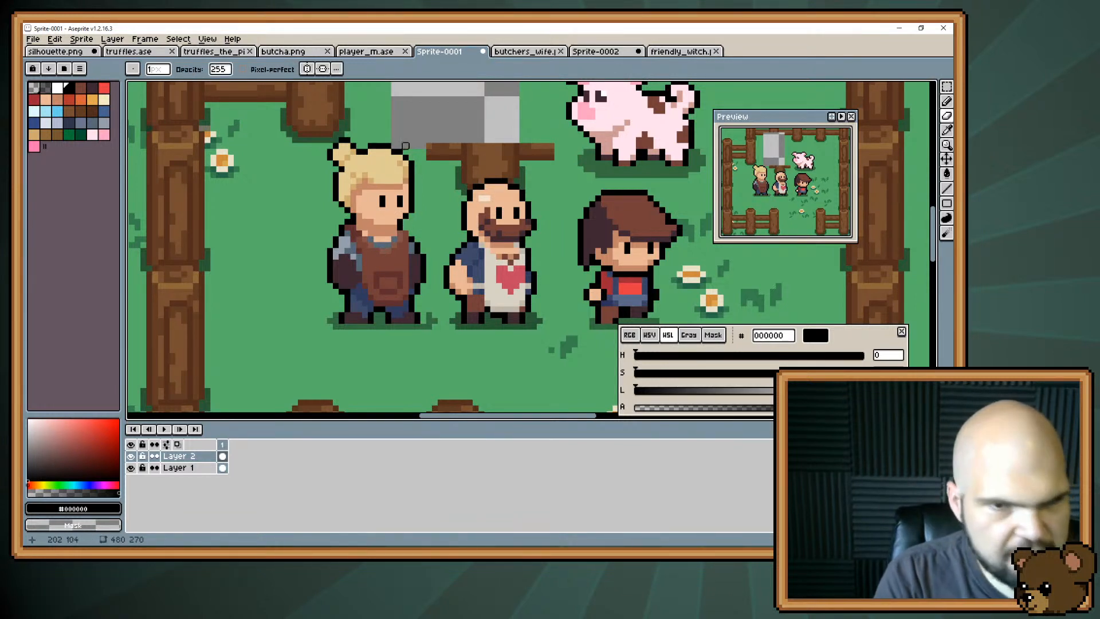
# Select the blonde character's whole head, shift it one pixel down towards the shoulders and deselect it.
pyautogui.press('m')
pyautogui.moveTo(319, 128)
pyautogui.mouseDown()
pyautogui.moveTo(371, 163)
pyautogui.moveTo(422, 227)
pyautogui.moveTo(407, 215)
pyautogui.mouseUp()
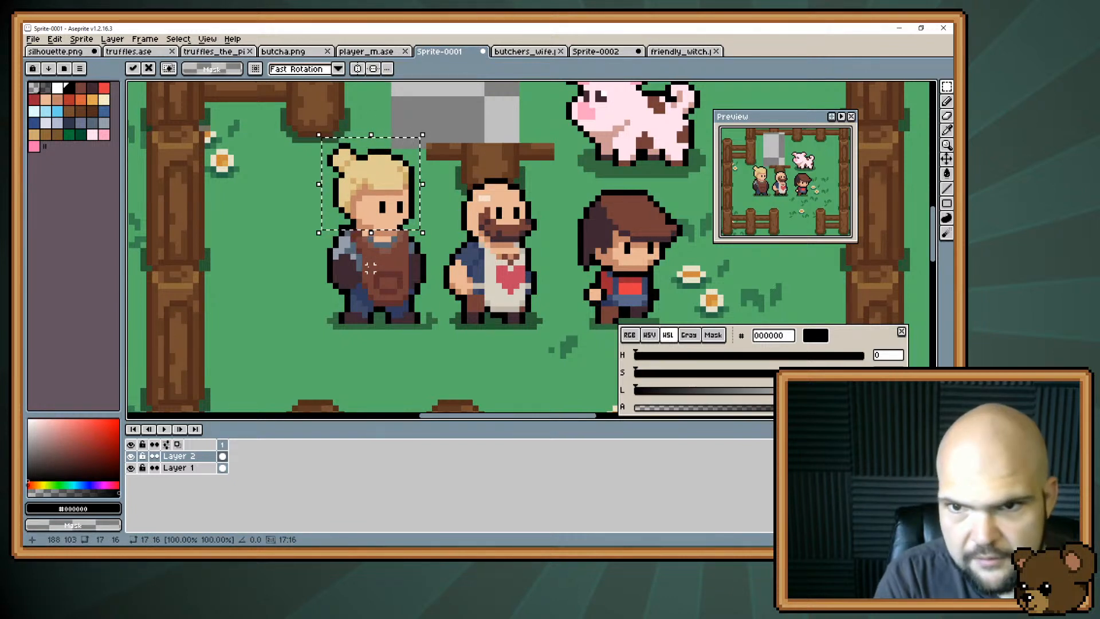
pyautogui.hotkey('ctrl', 'd')
pyautogui.press('b')
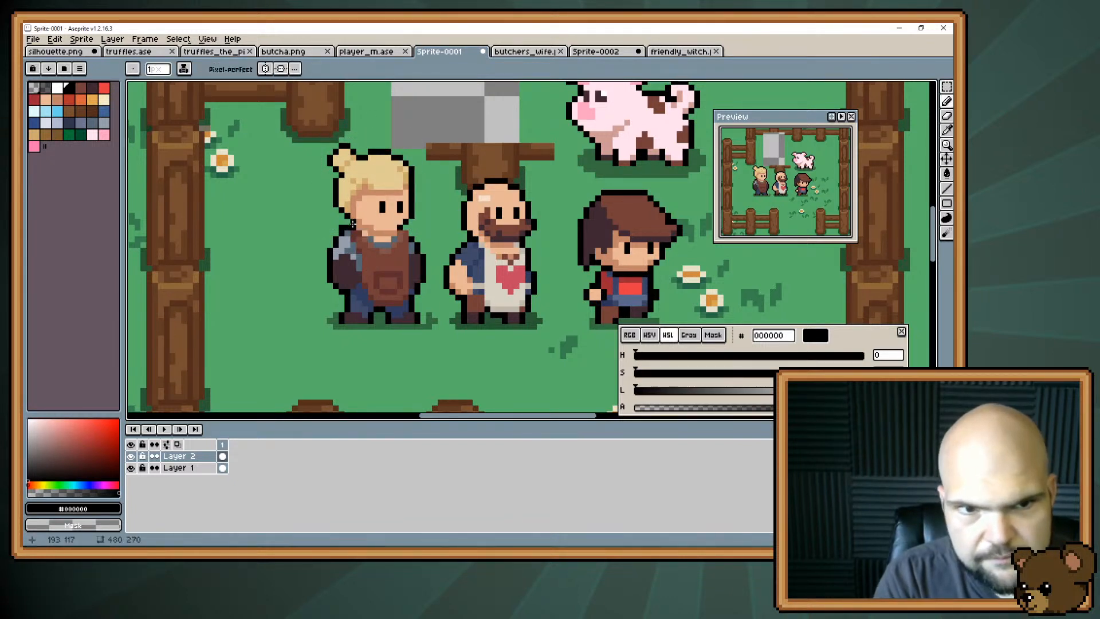
# Clean up the neck and collar below the lowered head using the eraser and skin shadow #c28569.
pyautogui.press('e')
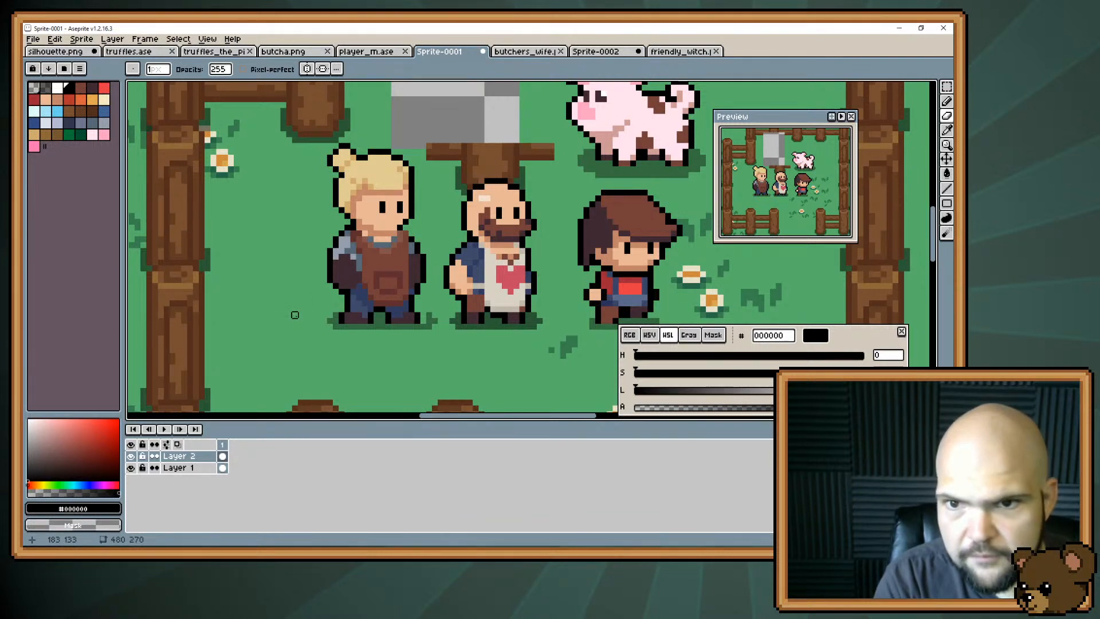
pyautogui.press('b')
pyautogui.keyDown('alt'); pyautogui.click(387, 239); pyautogui.keyUp('alt')
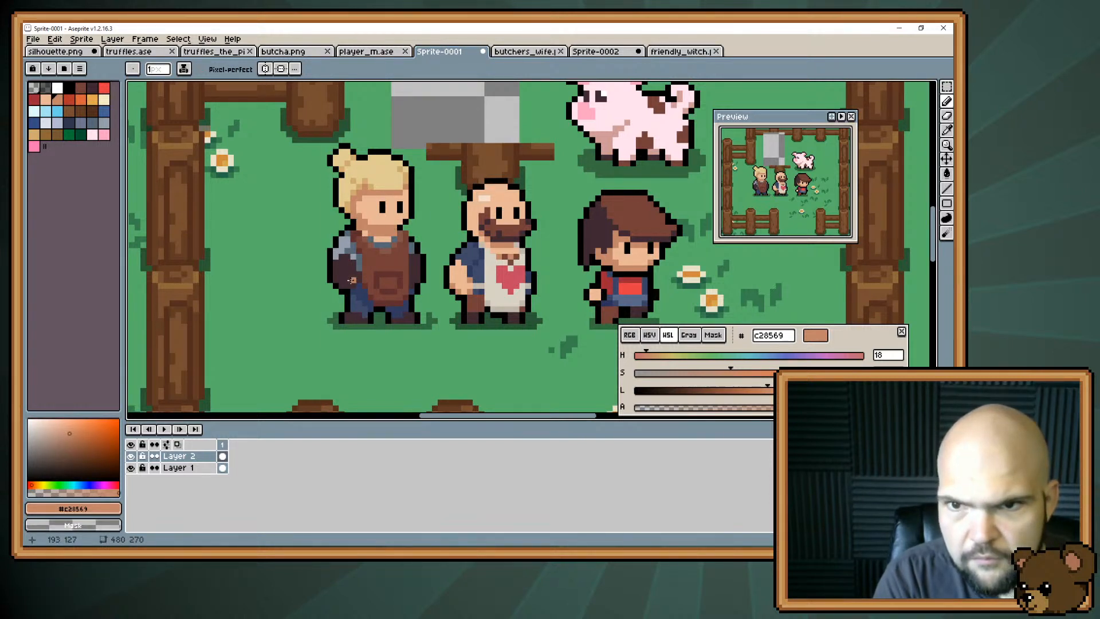
pyautogui.press('v')
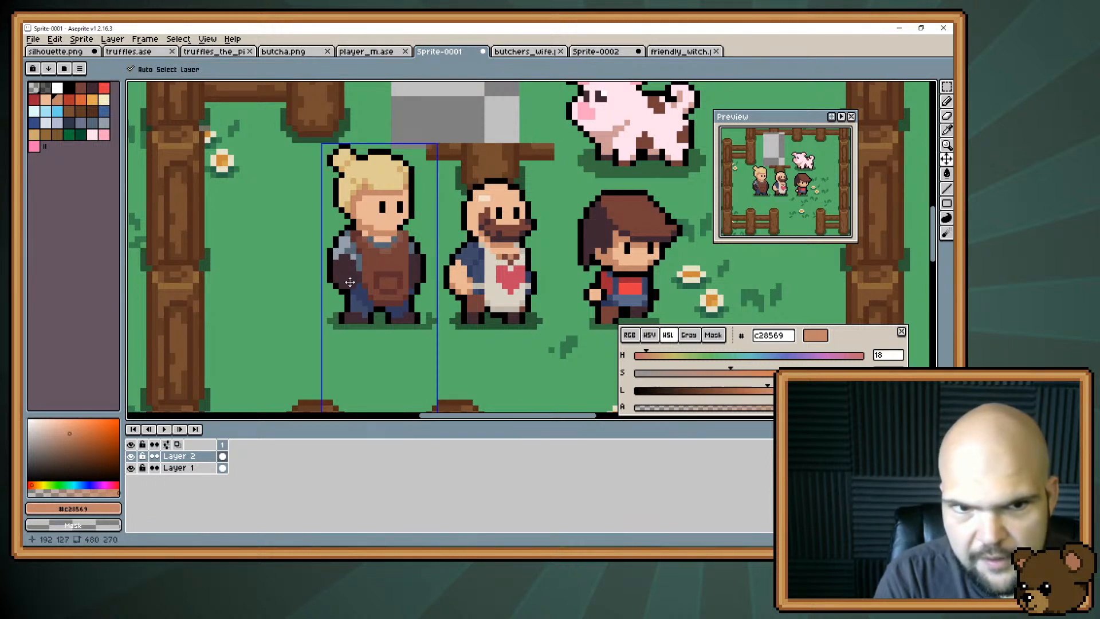
pyautogui.press('b')
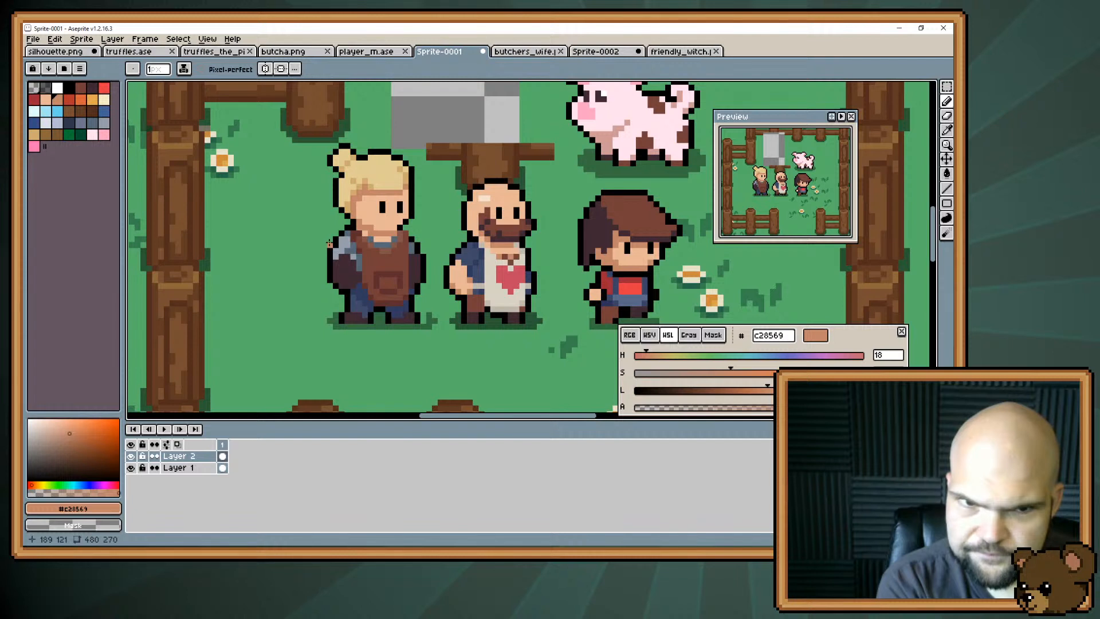
# Extend the front of the blonde hair one pixel outward with a black outline and trim the back of the head.
pyautogui.press('i')
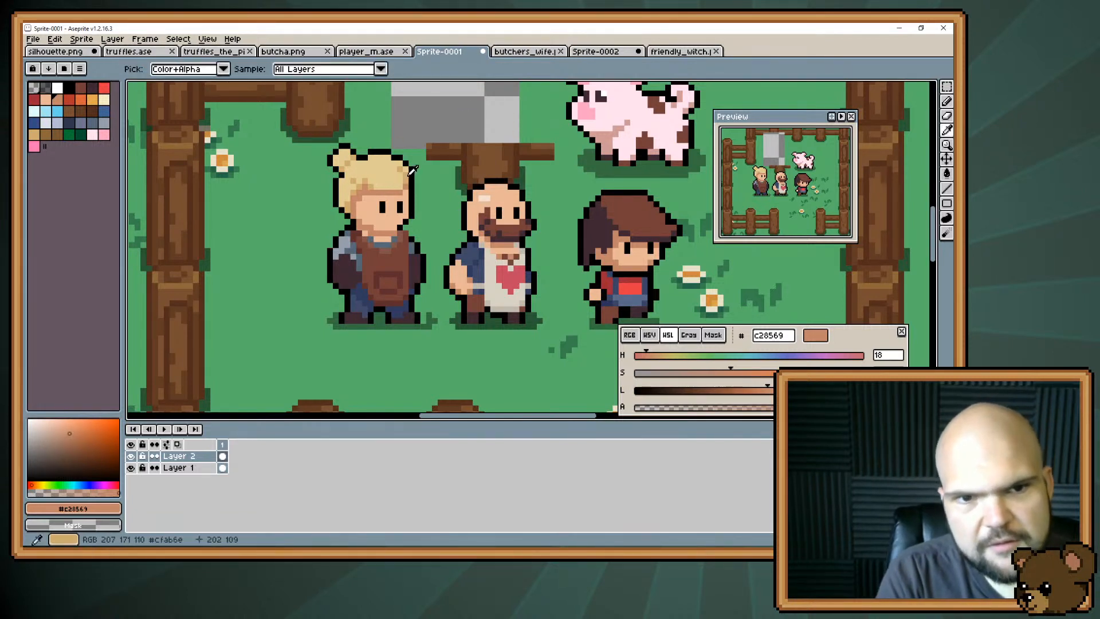
pyautogui.keyDown('alt'); pyautogui.click(409, 174); pyautogui.keyUp('alt')
pyautogui.moveTo(411, 179); pyautogui.dragTo(417, 190)
pyautogui.keyDown('alt'); pyautogui.click(412, 171); pyautogui.keyUp('alt')
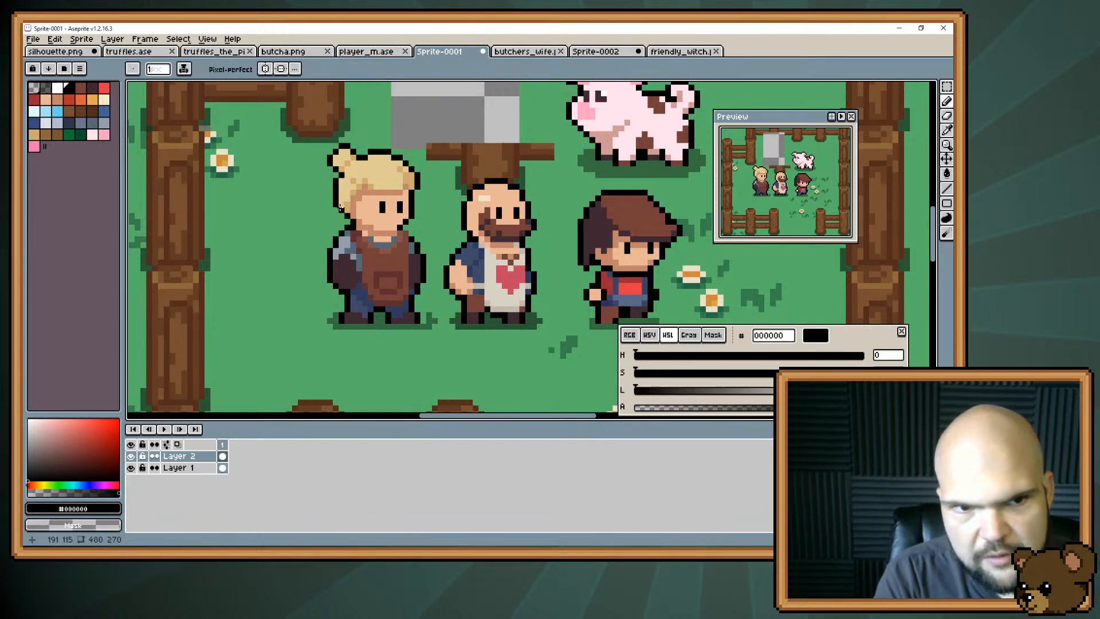
pyautogui.press('e')
pyautogui.press('e')
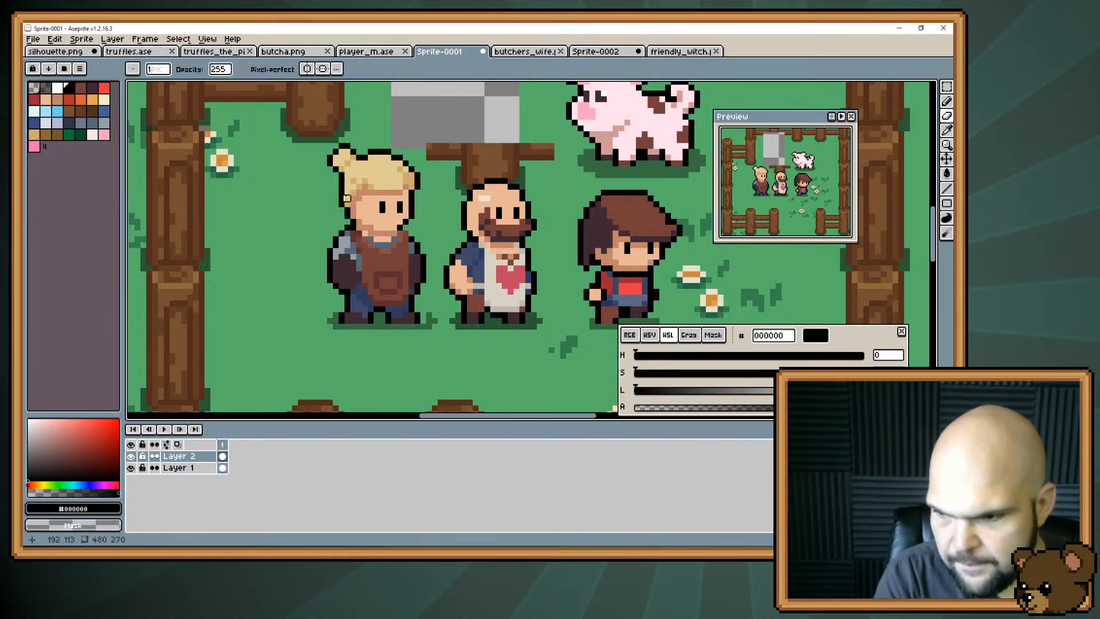
# Fill out the back of the hair in blonde #e1cc94 with a black outline and compare it with the slimmer version.
pyautogui.keyDown('alt'); pyautogui.click(406, 174); pyautogui.keyUp('alt')
pyautogui.press('b')
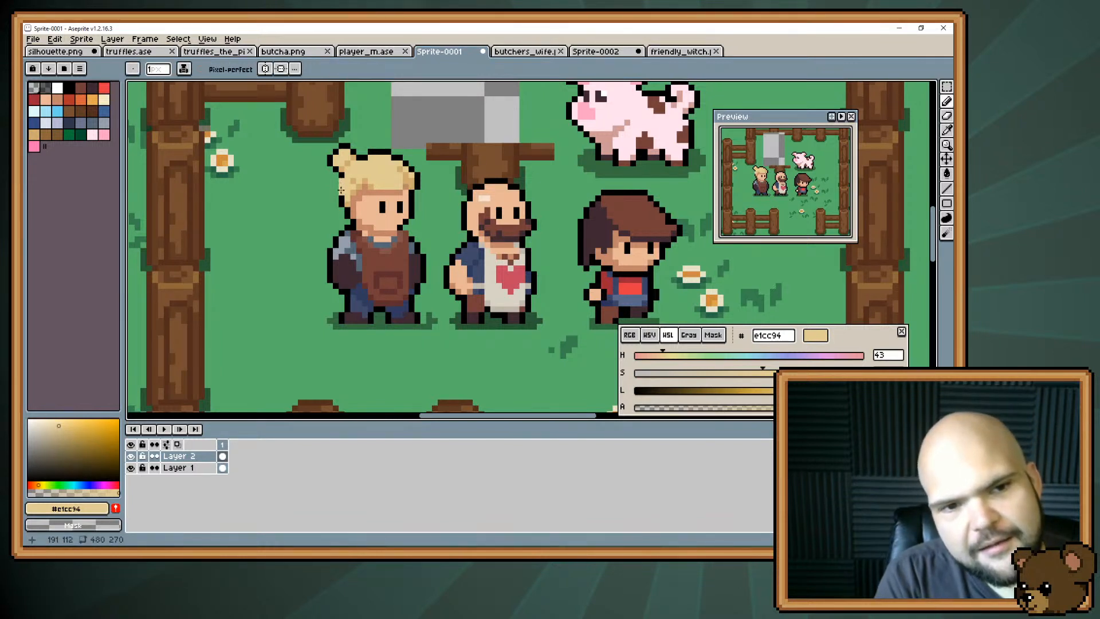
pyautogui.keyDown('alt'); pyautogui.click(336, 186); pyautogui.keyUp('alt')
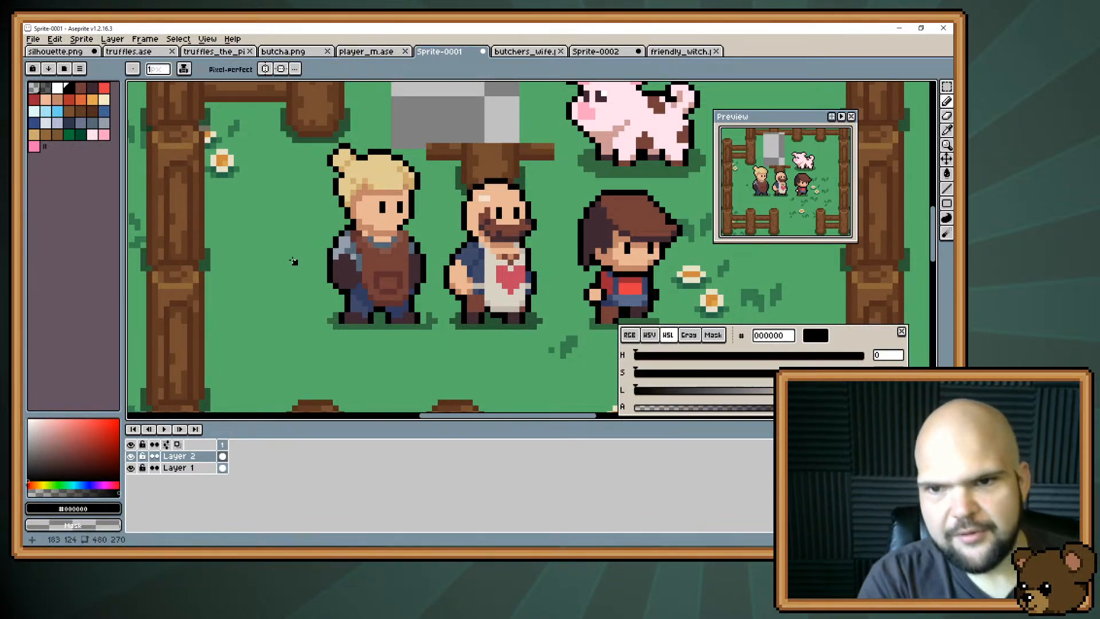
pyautogui.keyDown('alt'); pyautogui.click(342, 198); pyautogui.keyUp('alt')
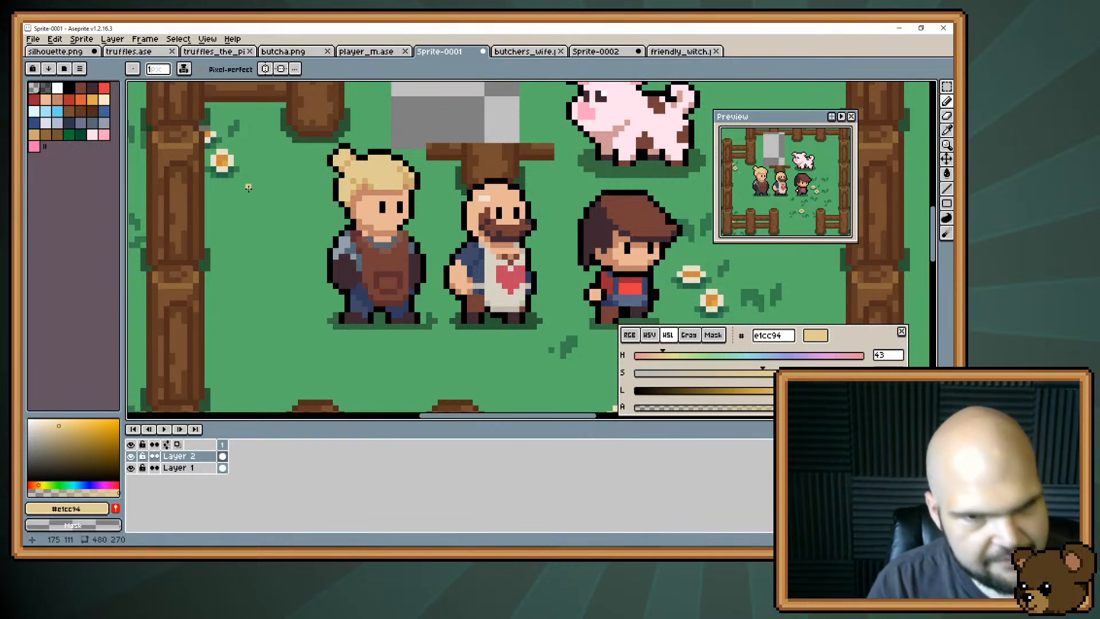
pyautogui.press('v')
pyautogui.hotkey('ctrl', 'z')
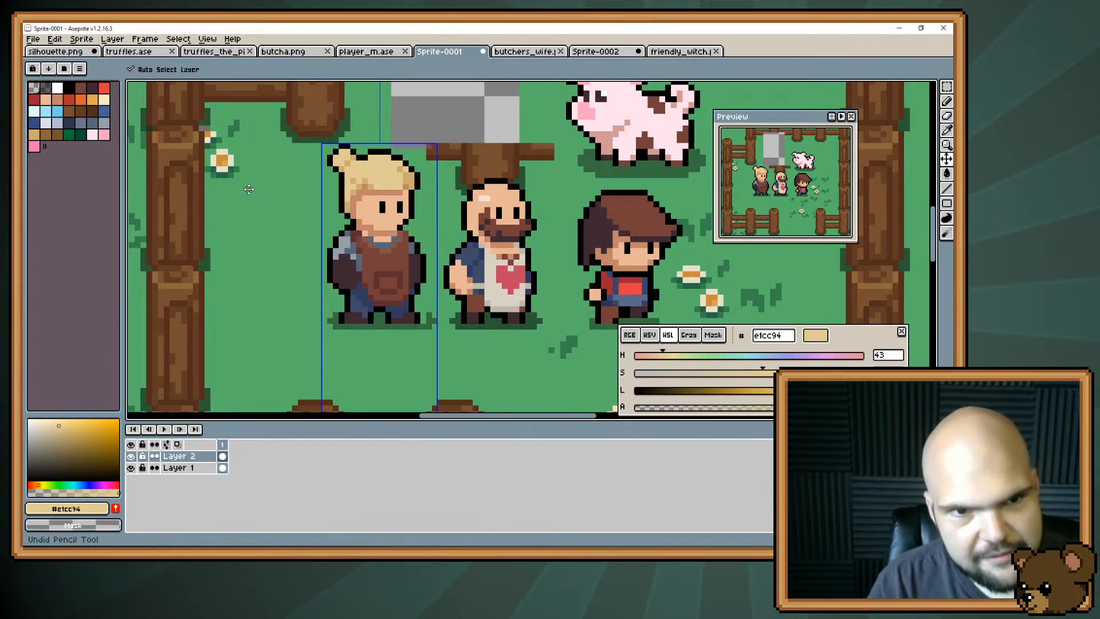
pyautogui.press('b')
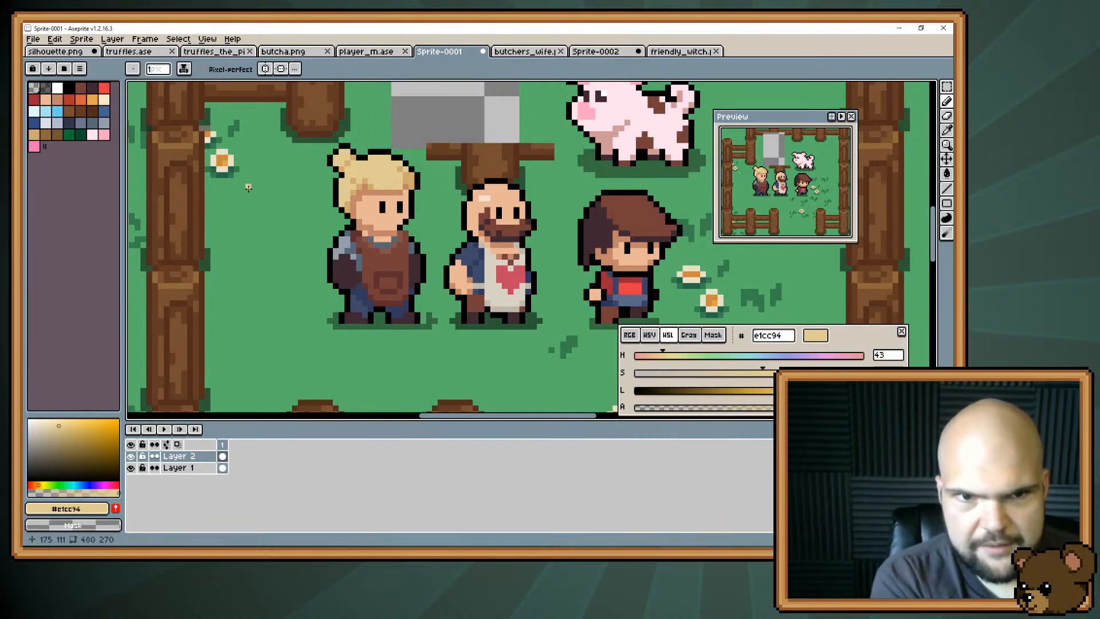
# Try narrowing the front of the hair by one pixel with black outline pixels and undo it.
pyautogui.keyDown('alt'); pyautogui.click(389, 170); pyautogui.keyUp('alt')
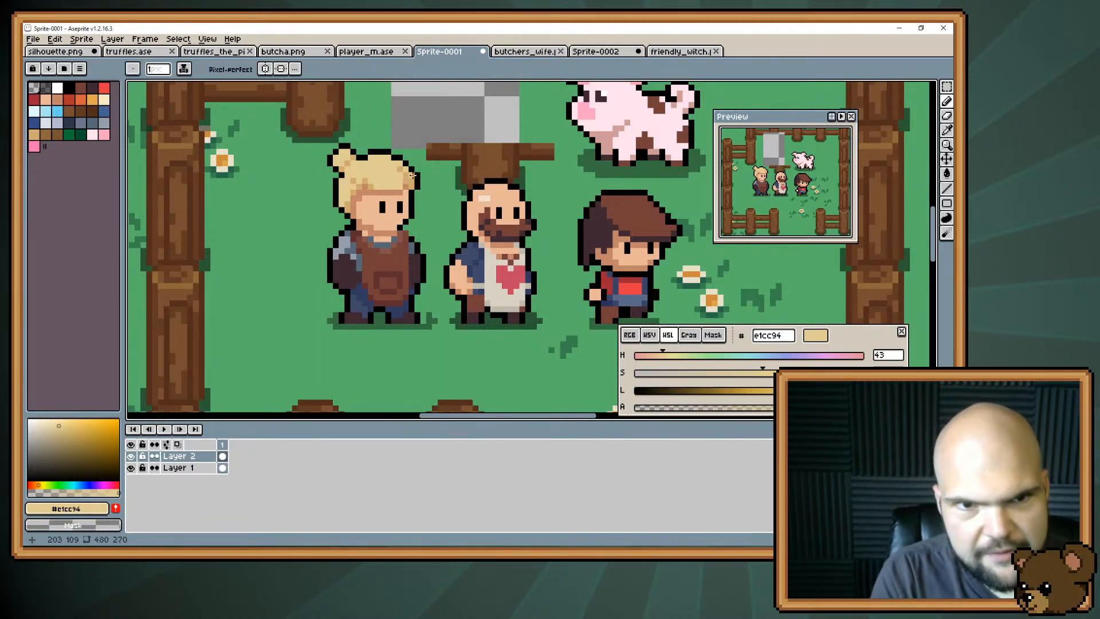
pyautogui.keyDown('alt'); pyautogui.click(410, 186); pyautogui.keyUp('alt')
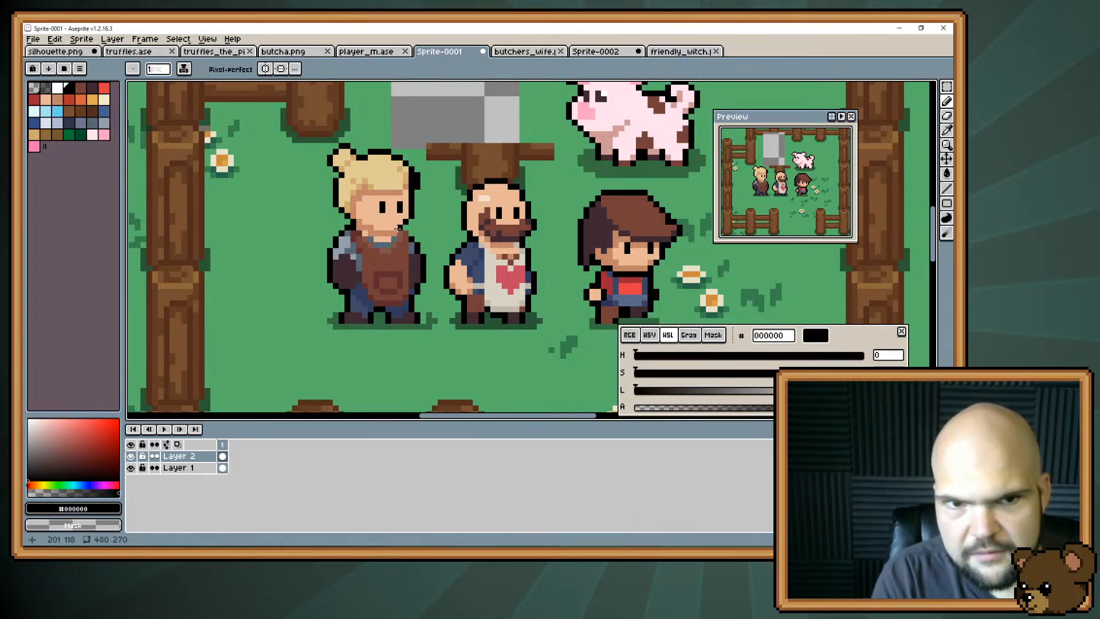
pyautogui.hotkey('ctrl', 'z')
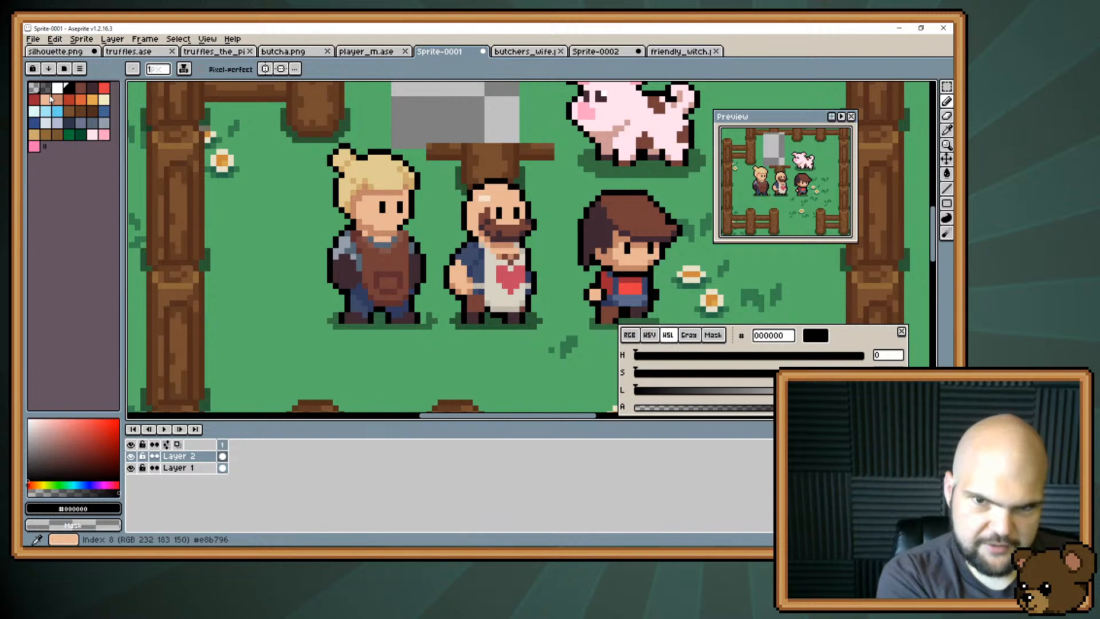
# Try a red hair tie at the base of the bun using #c34661 sampled from the butcher's apron heart.
pyautogui.keyDown('alt'); pyautogui.click(512, 269); pyautogui.keyUp('alt')
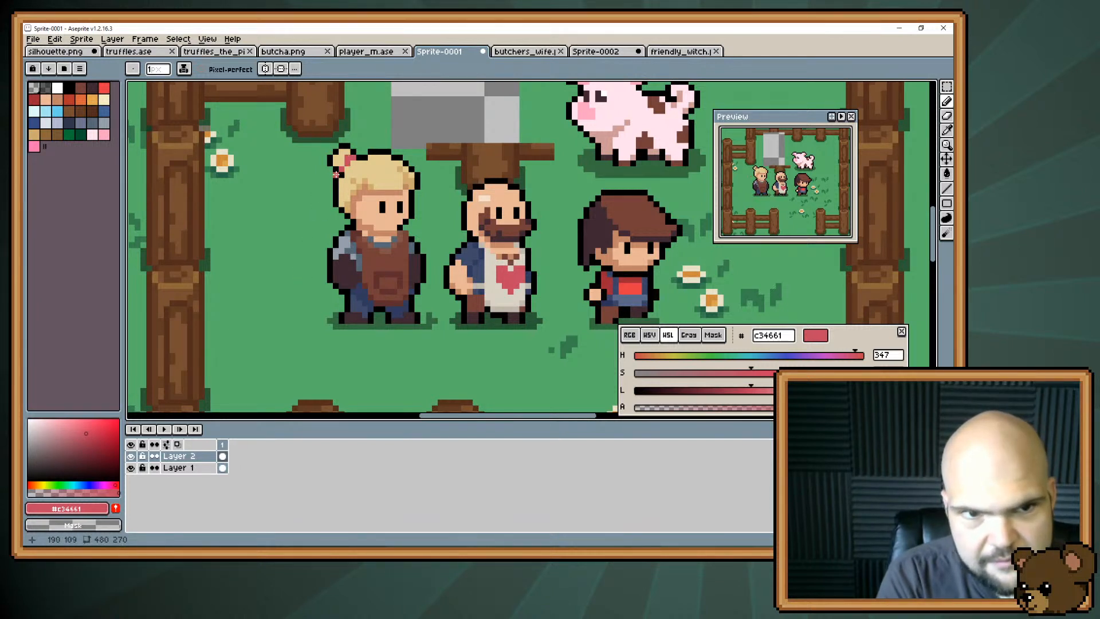
pyautogui.keyDown('alt'); pyautogui.click(342, 157); pyautogui.keyUp('alt')
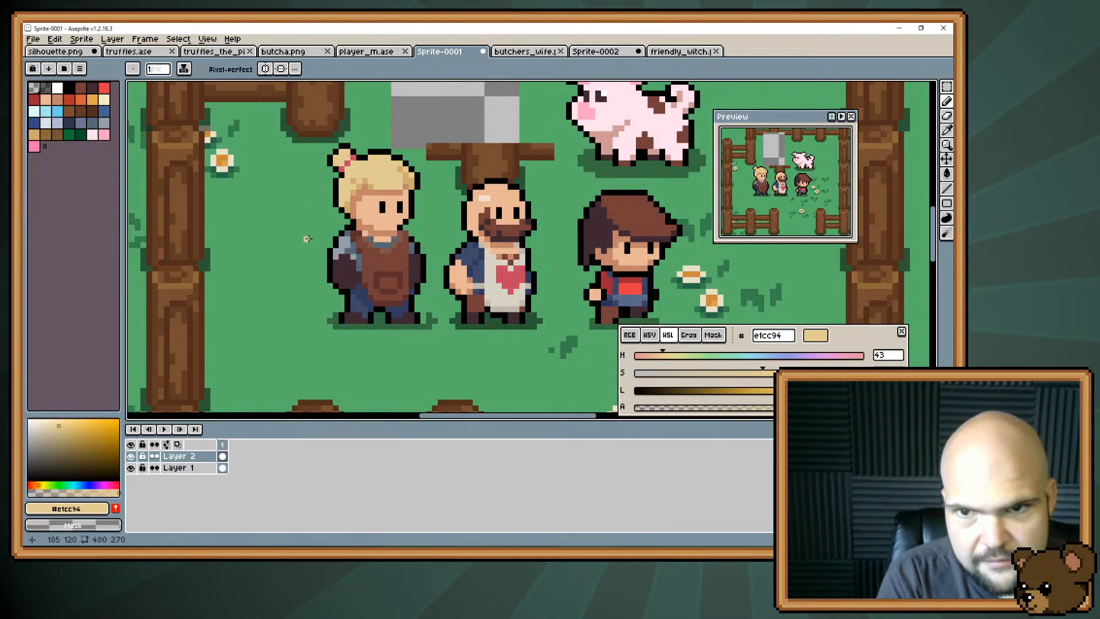
pyautogui.keyDown('alt'); pyautogui.click(346, 167); pyautogui.keyUp('alt')
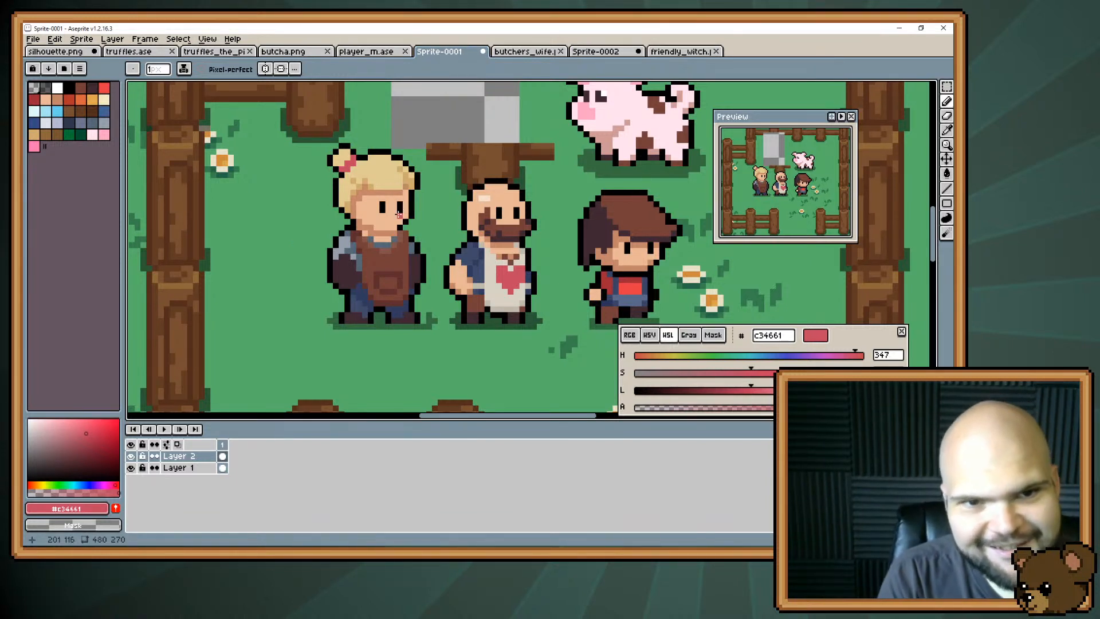
# Recolour the bun's hair tie with apron brown #743f39 and trim its shape with blonde #e1cc94.
pyautogui.press('i')
pyautogui.press('b')
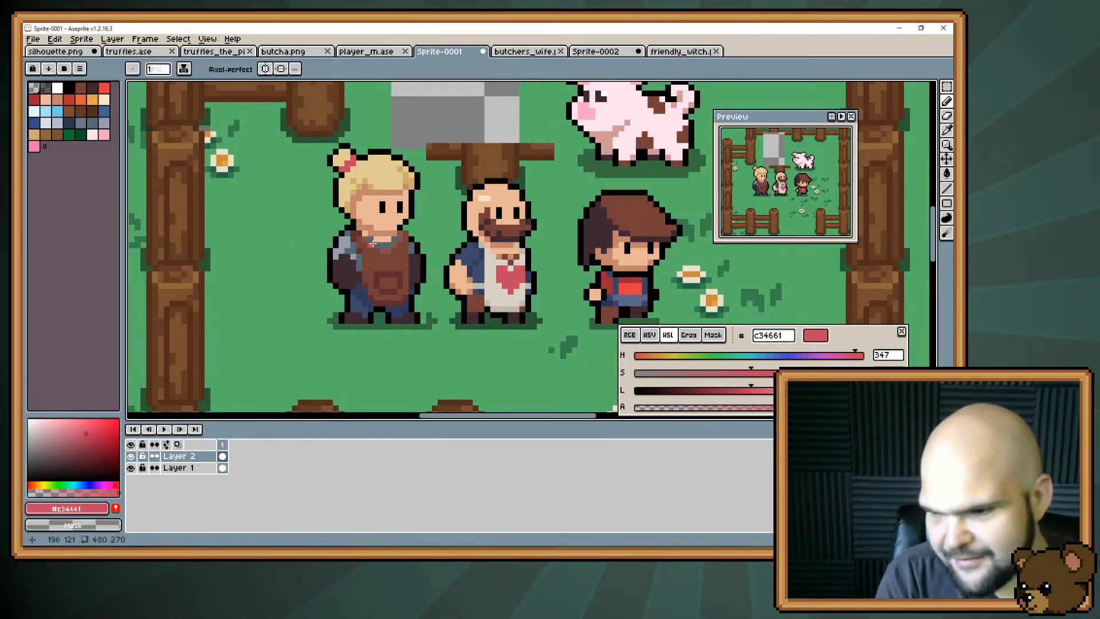
pyautogui.keyDown('alt'); pyautogui.click(383, 272); pyautogui.keyUp('alt')
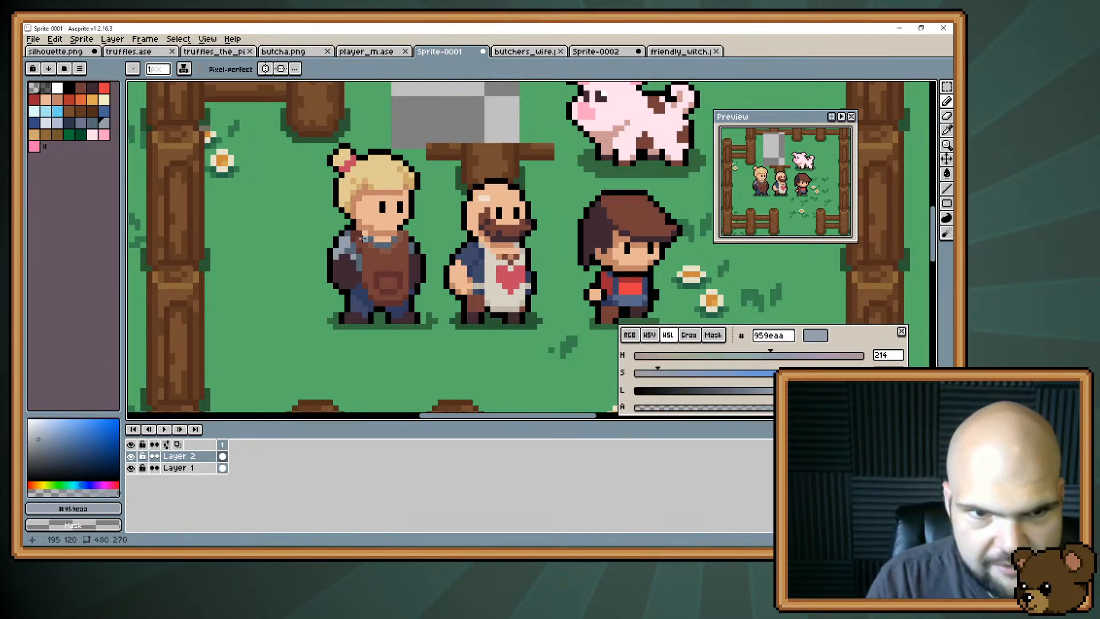
pyautogui.keyDown('alt'); pyautogui.click(344, 178); pyautogui.keyUp('alt')
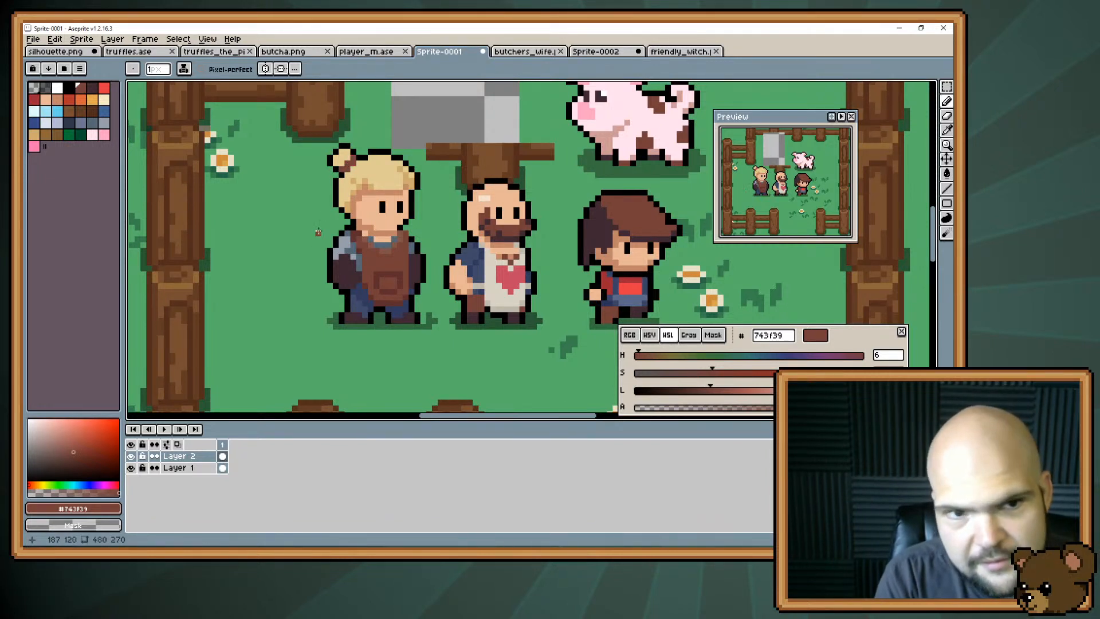
pyautogui.keyDown('alt'); pyautogui.click(348, 161); pyautogui.keyUp('alt')
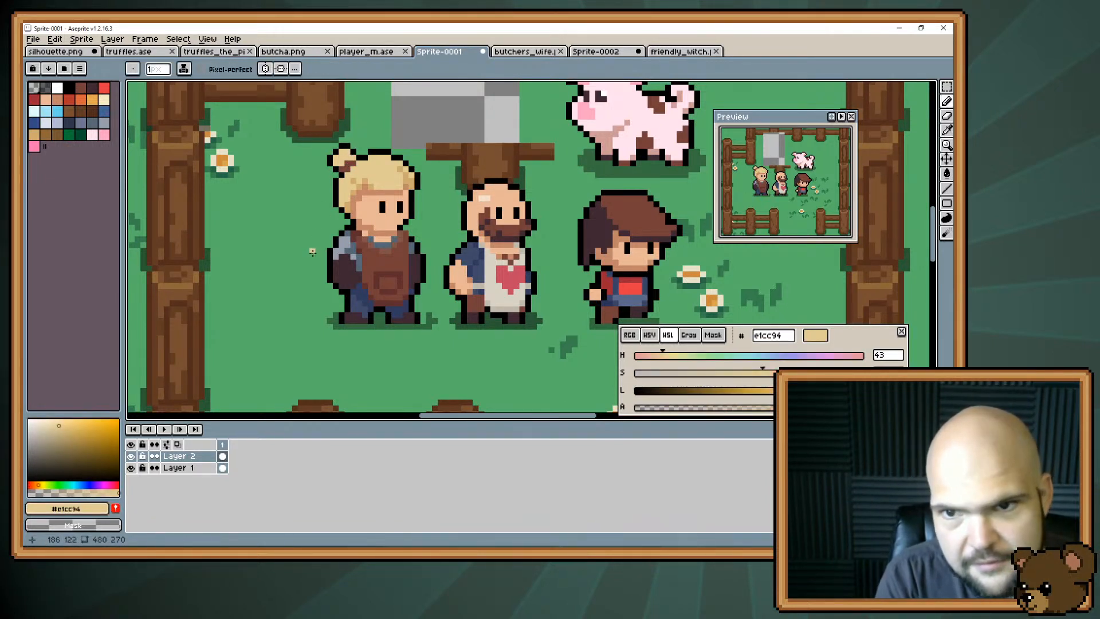
pyautogui.keyDown('alt'); pyautogui.click(342, 182); pyautogui.keyUp('alt')
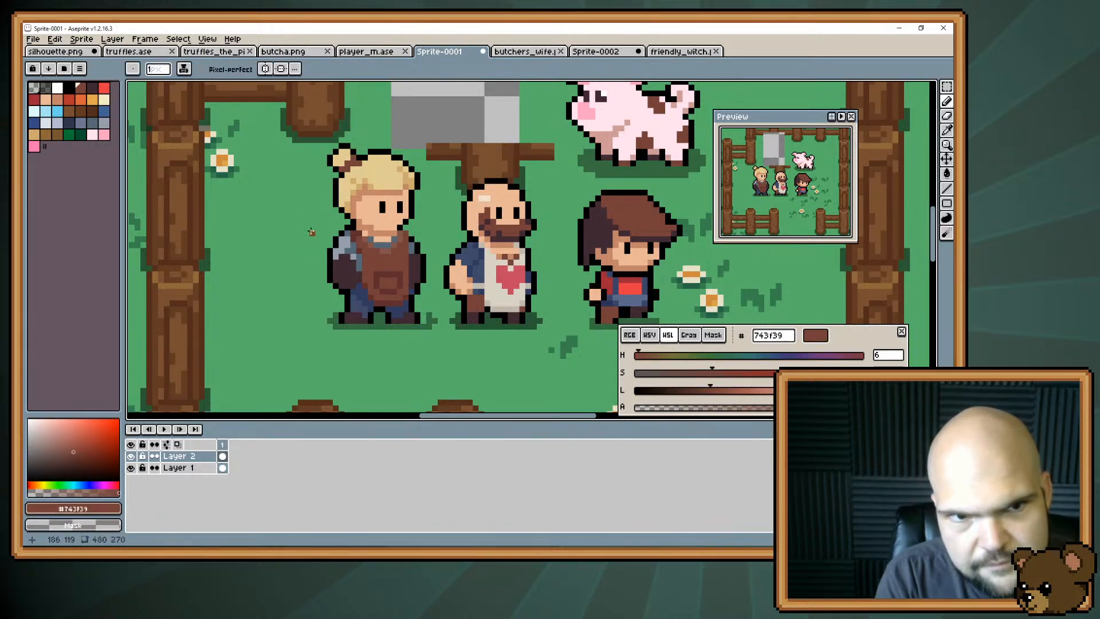
pyautogui.keyDown('alt'); pyautogui.click(358, 165); pyautogui.keyUp('alt')
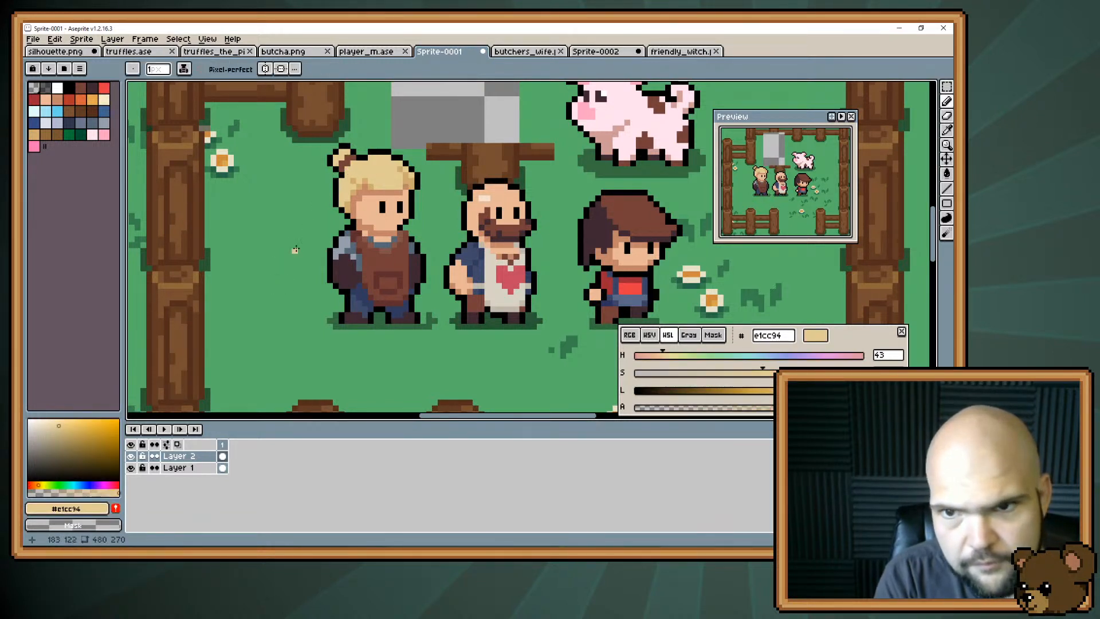
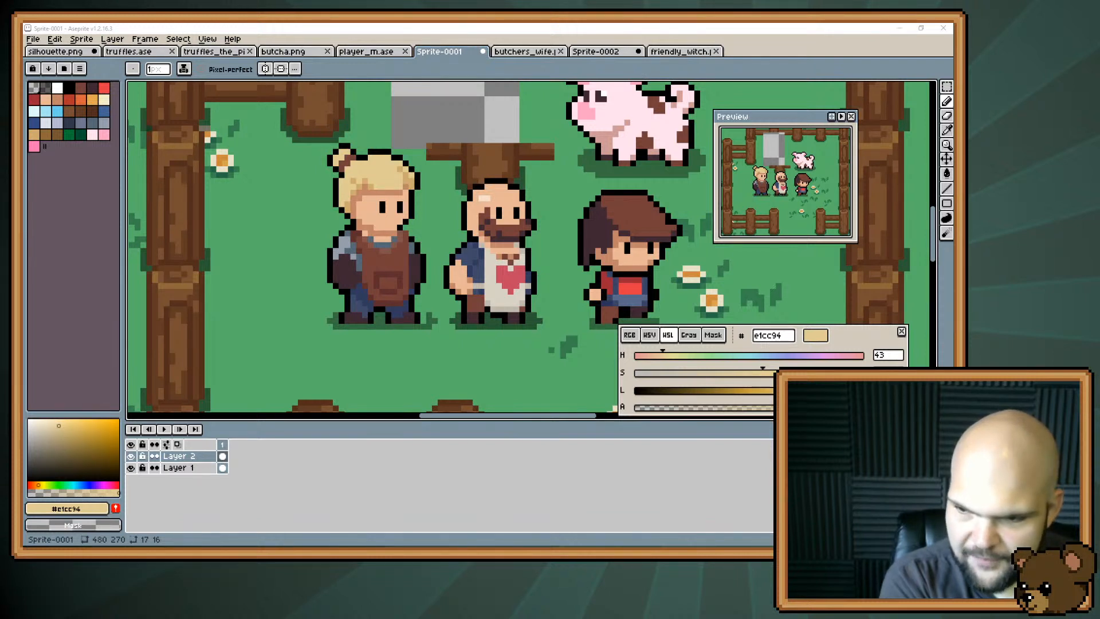
# Brighten the bun's hair tie with red #a34743 mixed from its brown, and mix a more orange variant #b1634e.
pyautogui.keyDown('alt'); pyautogui.click(346, 162); pyautogui.keyUp('alt')
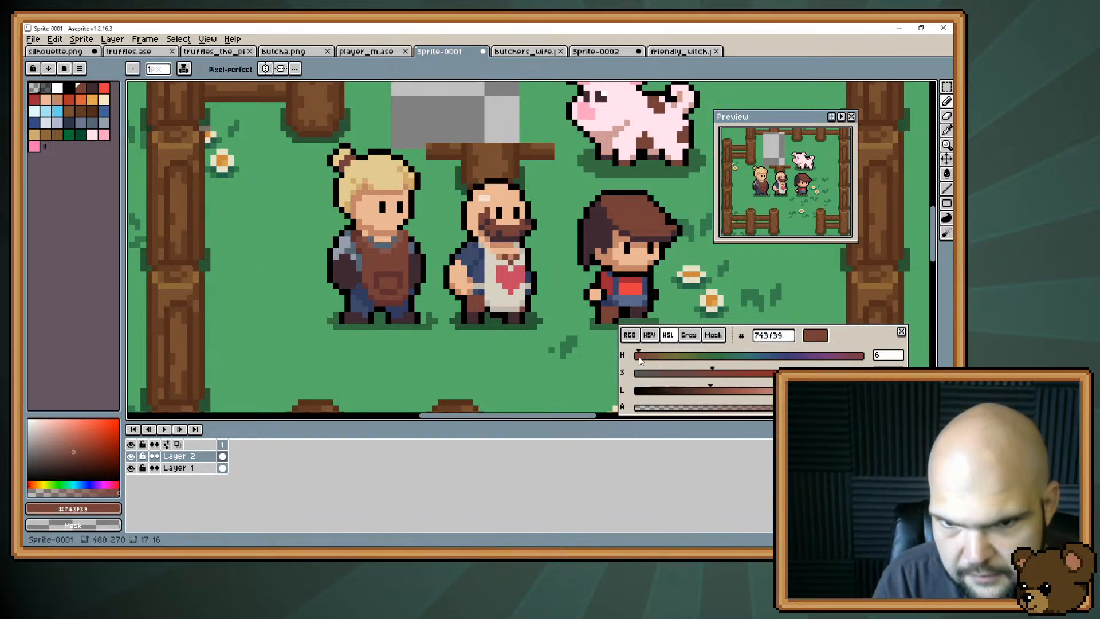
pyautogui.moveTo(640, 359); pyautogui.dragTo(637, 359)
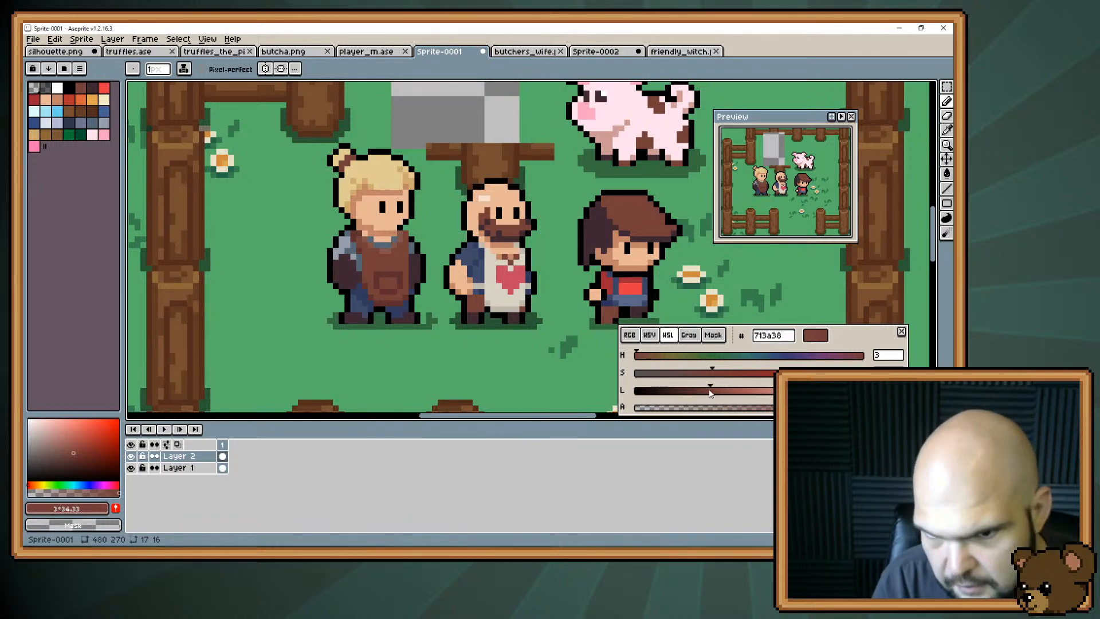
pyautogui.moveTo(712, 375)
pyautogui.mouseDown()
pyautogui.moveTo(731, 375)
pyautogui.moveTo(717, 391)
pyautogui.moveTo(737, 391)
pyautogui.mouseUp()
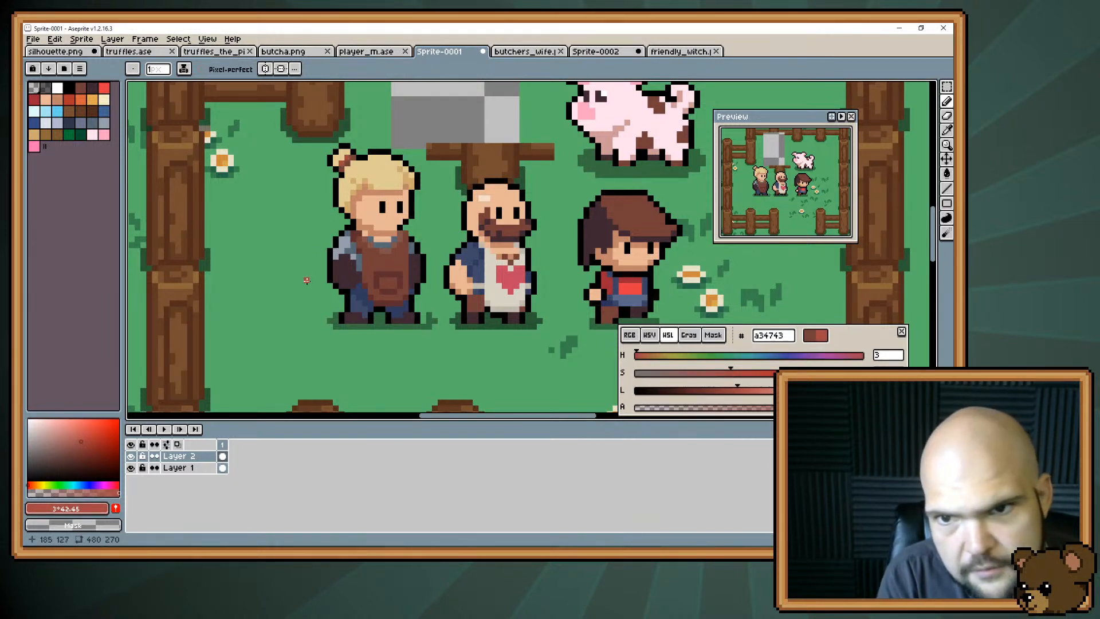
pyautogui.click(346, 164)
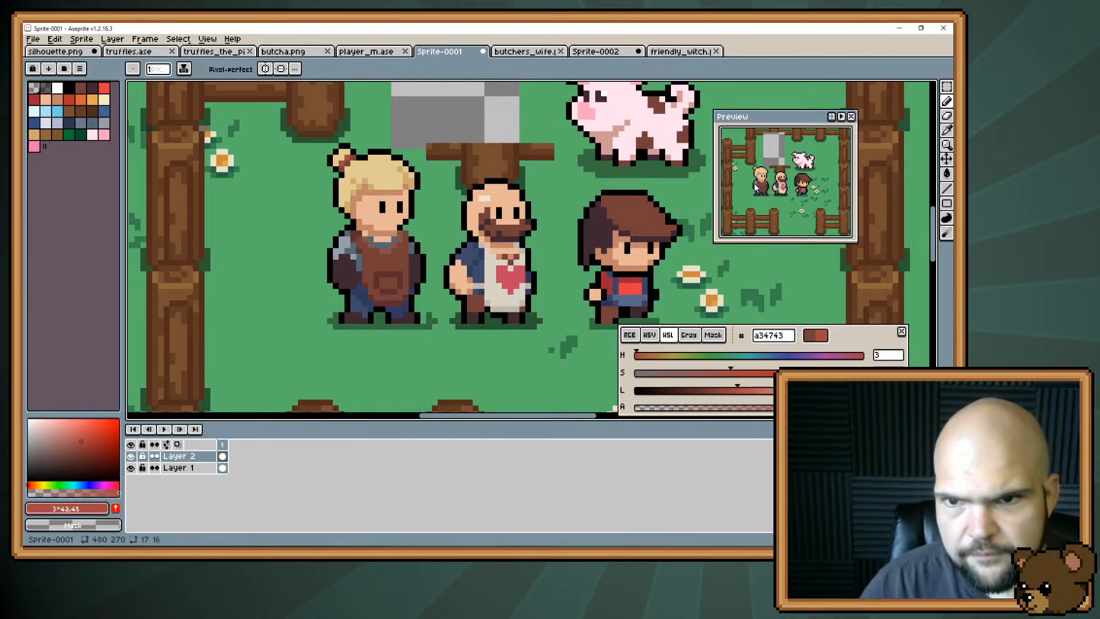
pyautogui.scroll(3, 755, 186)
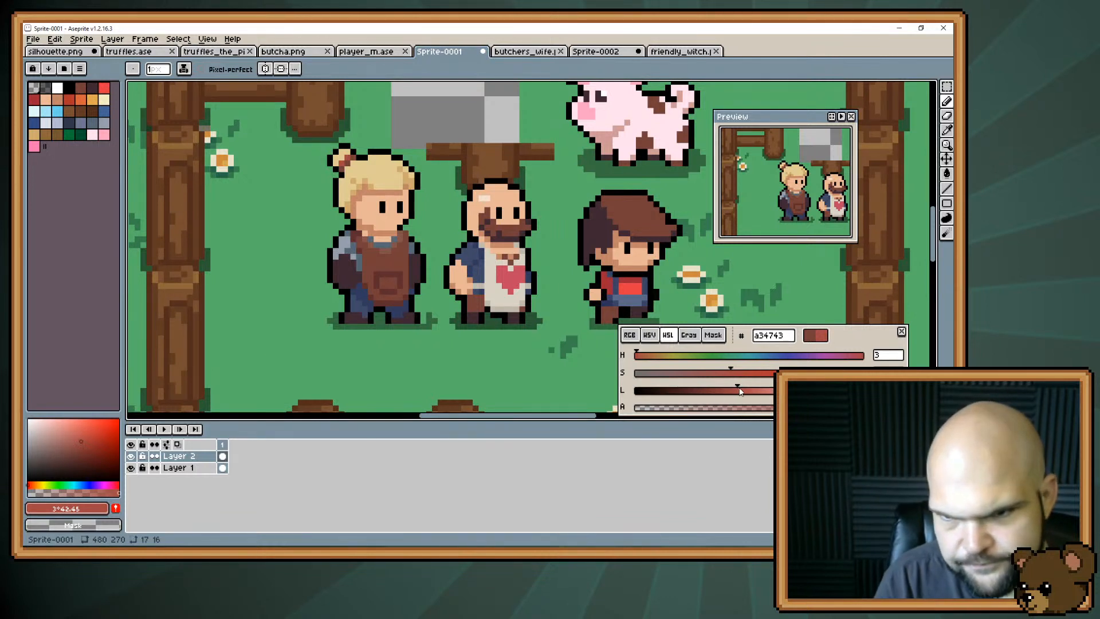
pyautogui.moveTo(737, 390); pyautogui.dragTo(724, 373)
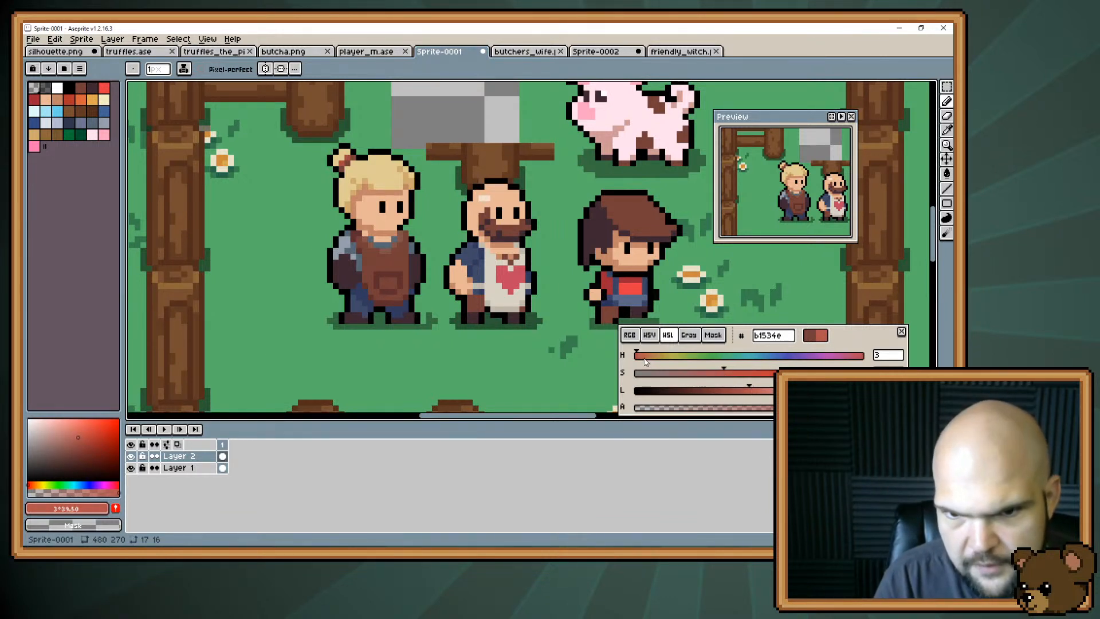
pyautogui.moveTo(637, 356); pyautogui.dragTo(647, 358)
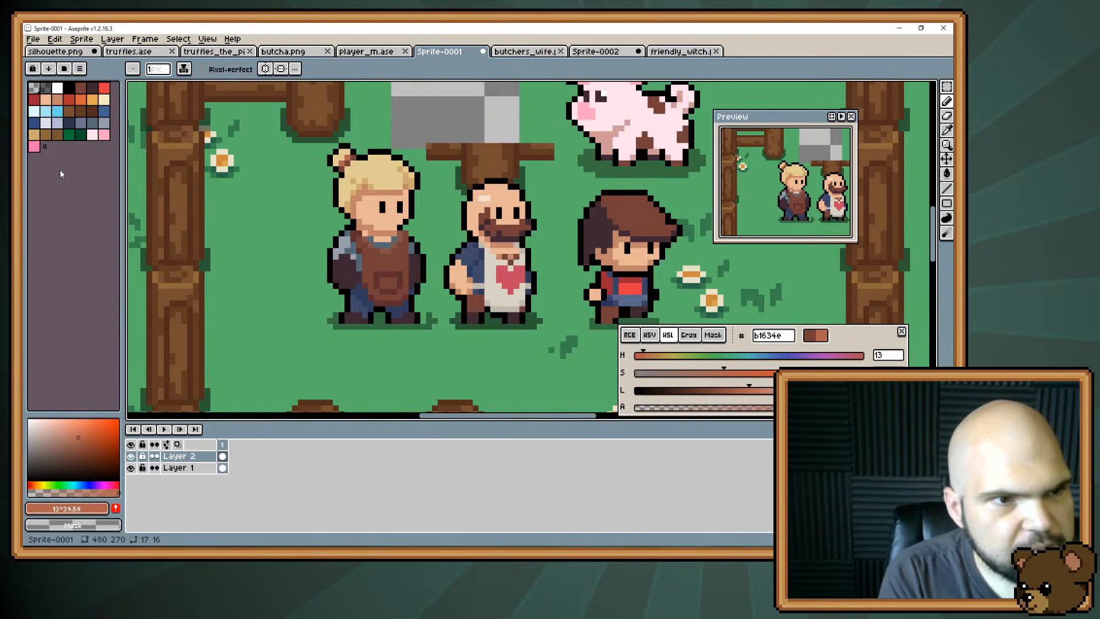
# Draw a small metal tool sticking out of the apron pocket in grey-blue #959eaa.
pyautogui.click(103, 124)
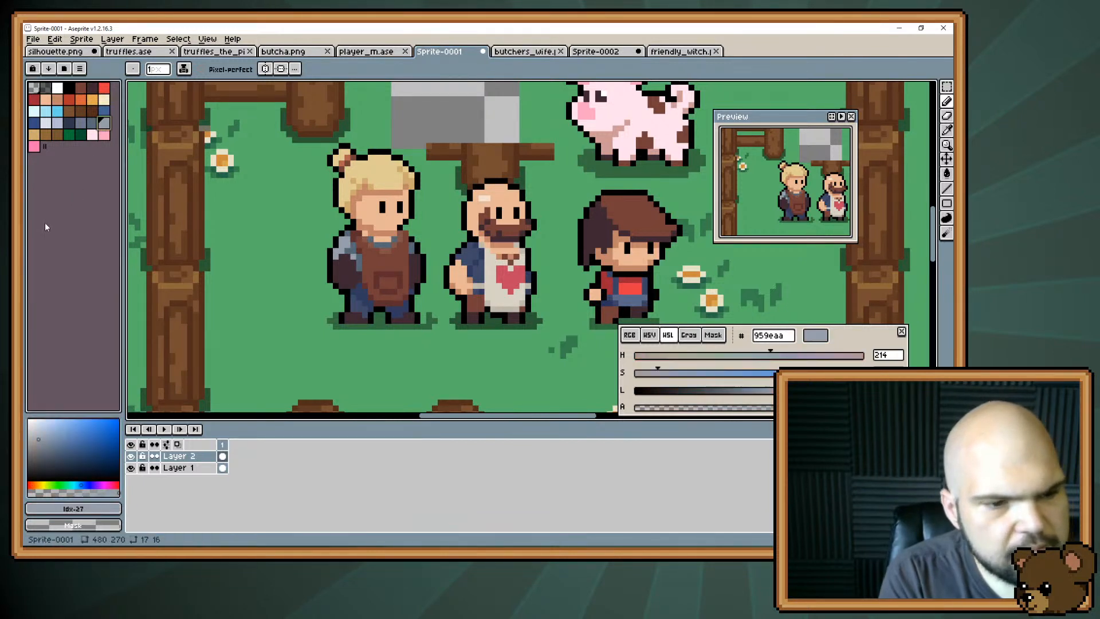
pyautogui.click(393, 263)
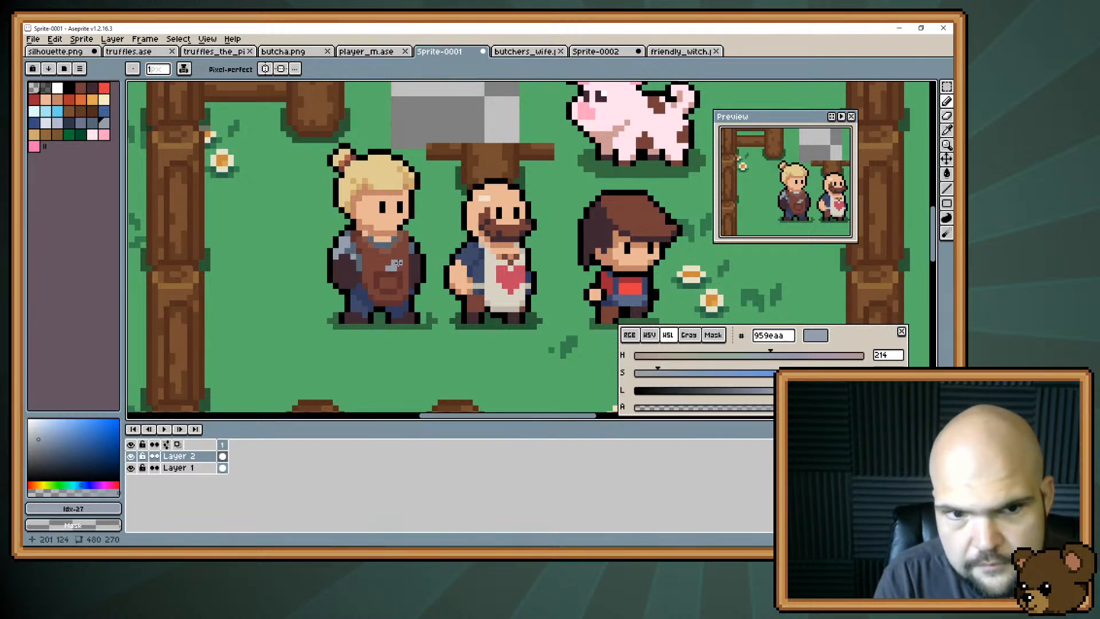
pyautogui.click(393, 269)
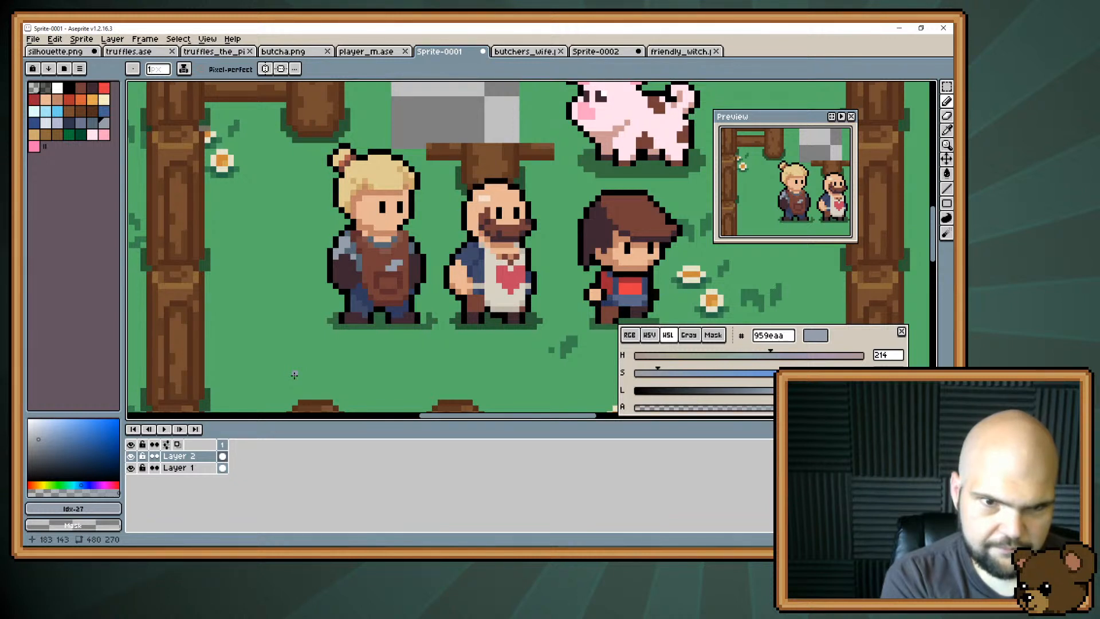
# Add lighter reddish-brown #5d2d2d pixels to the glove beside the apron, checking against its dark tone #3f2832.
pyautogui.press('i')
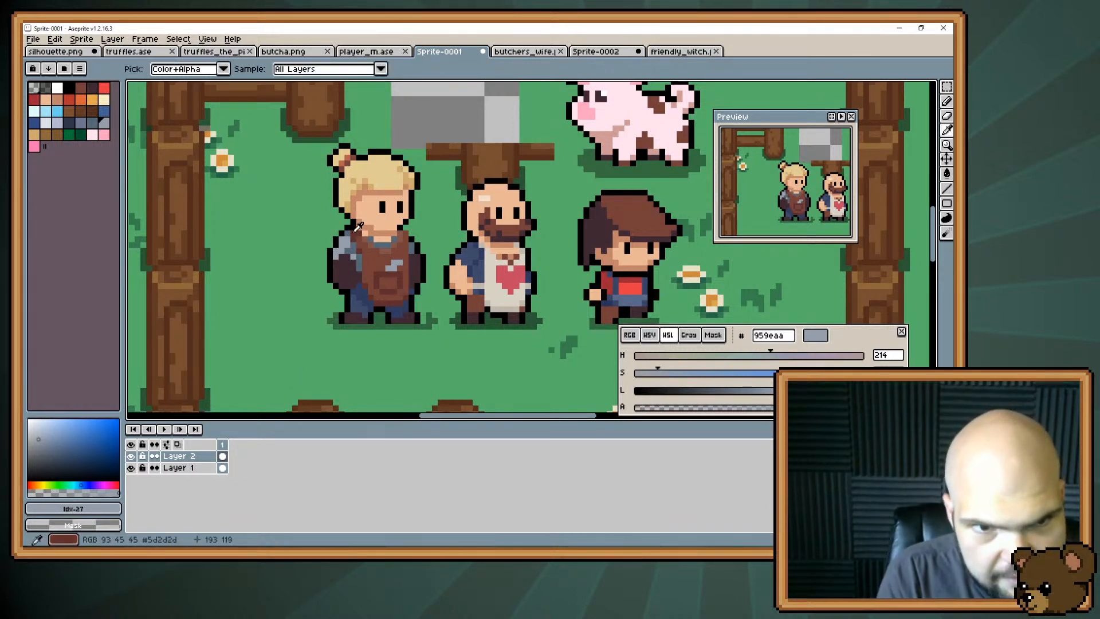
pyautogui.keyDown('alt'); pyautogui.click(358, 226); pyautogui.keyUp('alt')
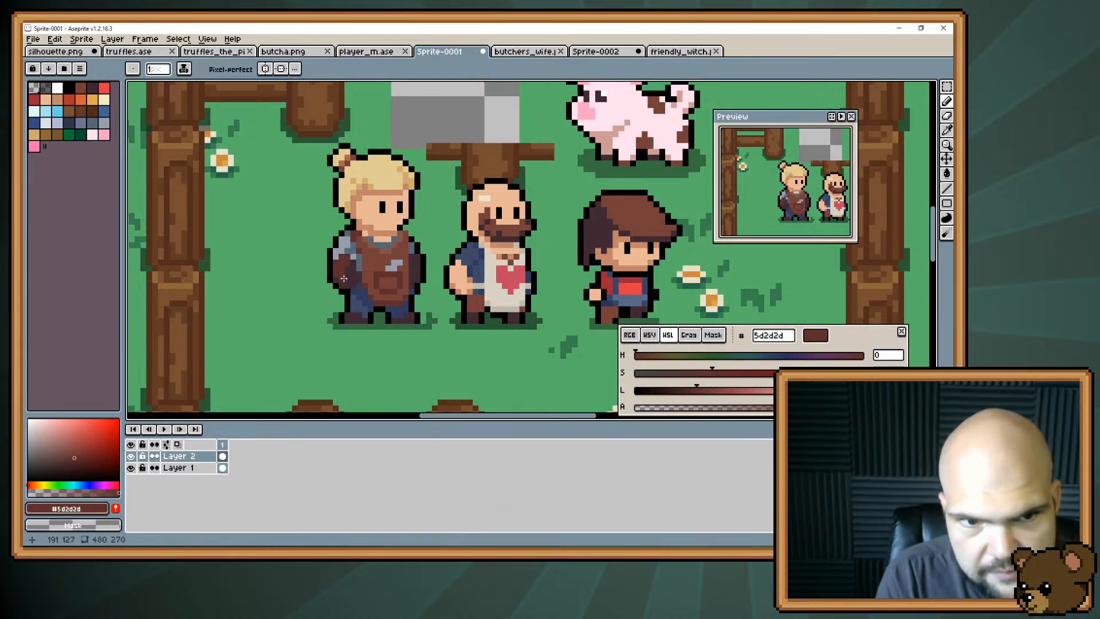
pyautogui.keyDown('alt'); pyautogui.click(353, 268); pyautogui.keyUp('alt')
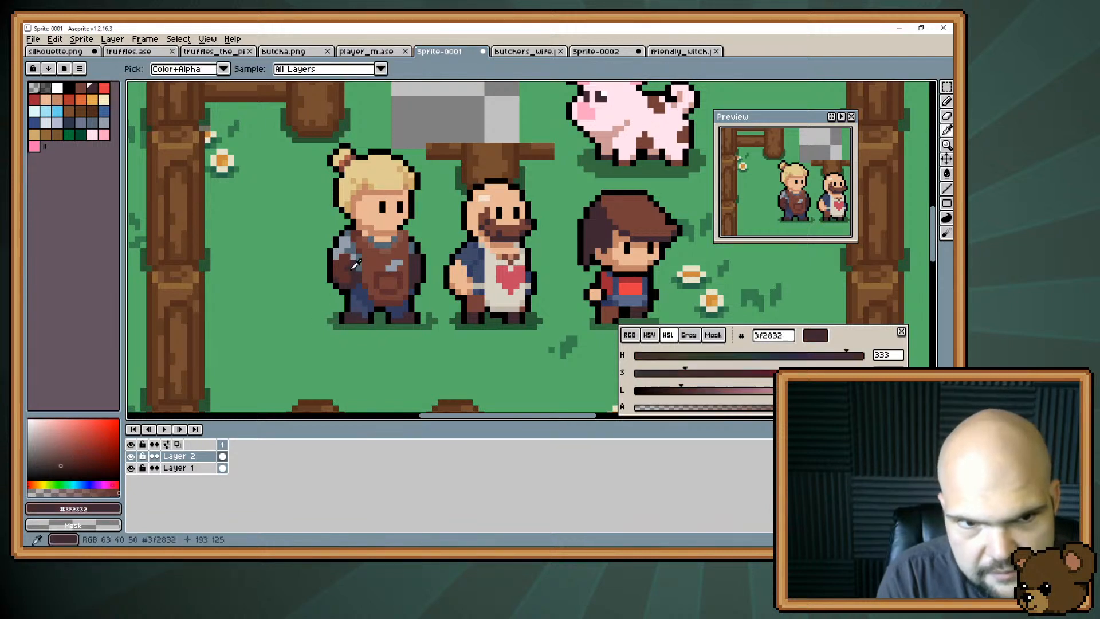
pyautogui.keyDown('alt'); pyautogui.click(337, 284); pyautogui.keyUp('alt')
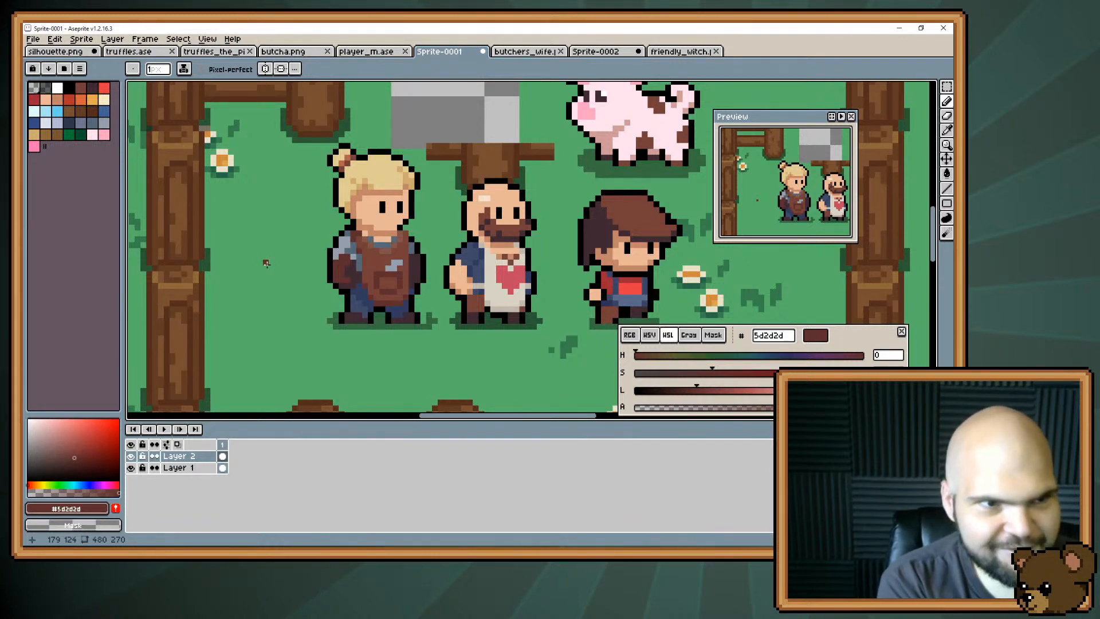
# Shade the pocket tool with #6d758d and sample the shirt greys #959eaa and #566776 for touch-ups.
pyautogui.keyDown('alt'); pyautogui.click(396, 266); pyautogui.keyUp('alt')
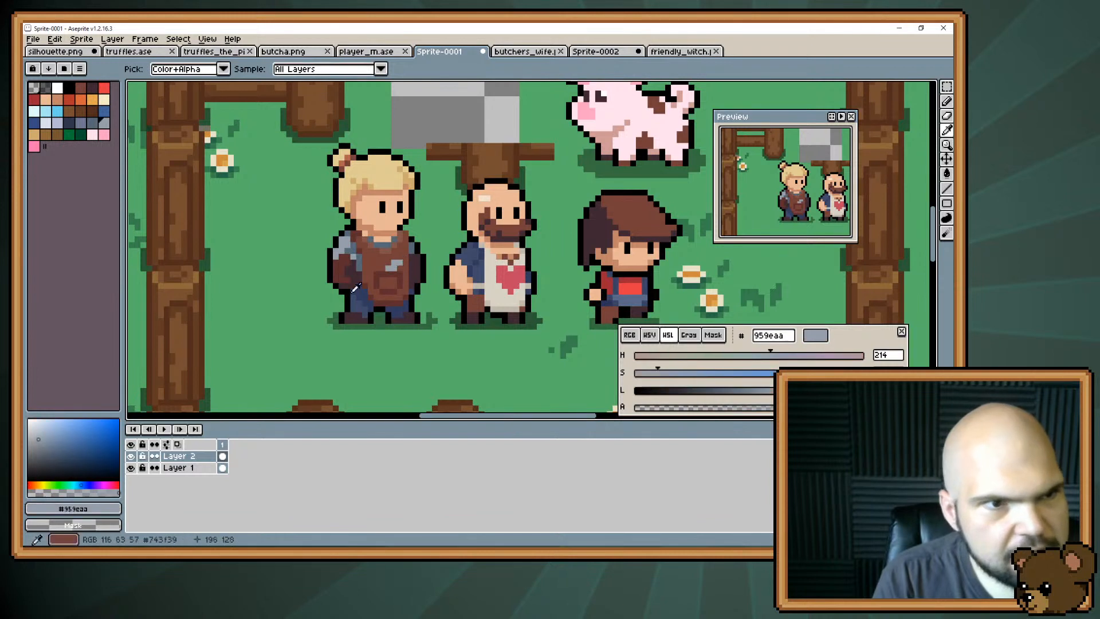
pyautogui.click(80, 122)
pyautogui.click(391, 268)
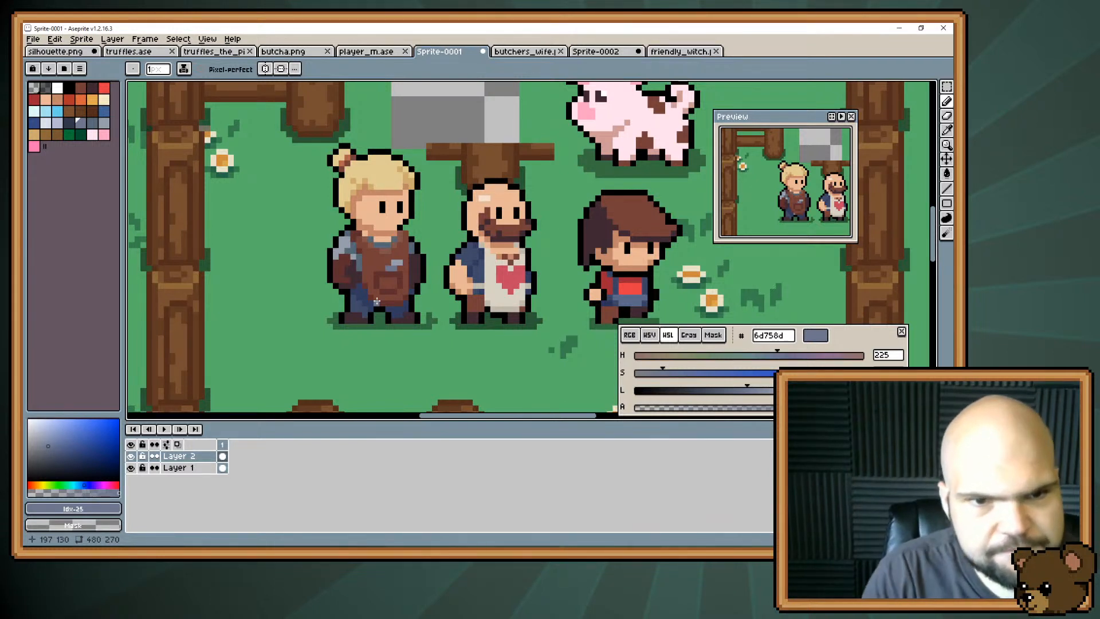
pyautogui.keyDown('alt'); pyautogui.click(348, 240); pyautogui.keyUp('alt')
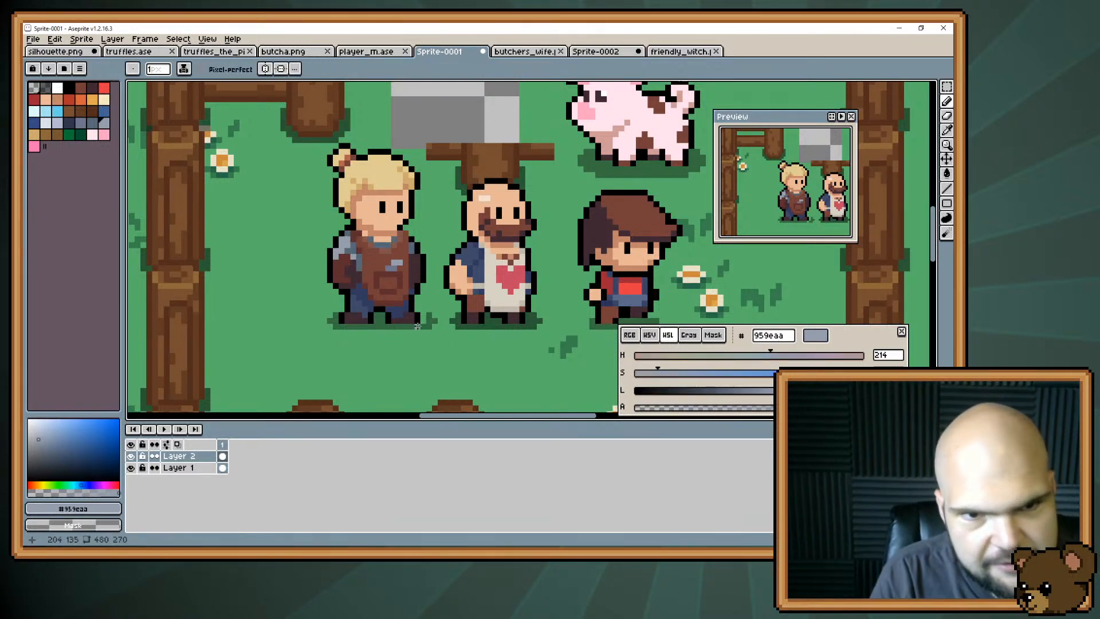
pyautogui.keyDown('alt'); pyautogui.click(359, 252); pyautogui.keyUp('alt')
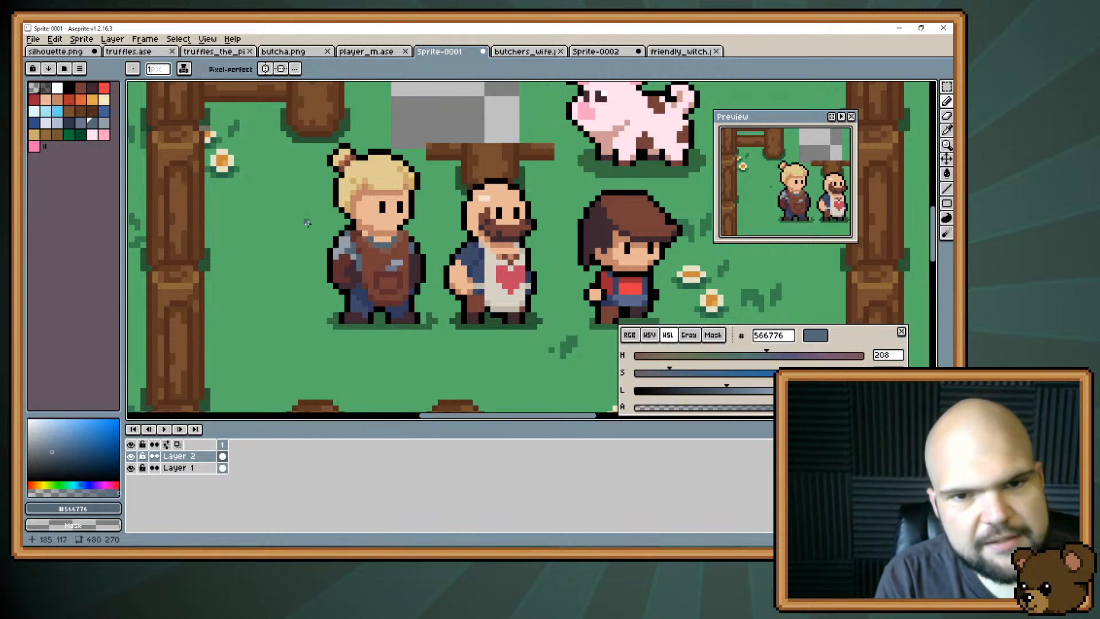
# Mix a desaturated darker skin tone #bd9b84 from #e8b796 and paint dirt smudges on the character's cheek.
pyautogui.keyDown('alt'); pyautogui.click(369, 219); pyautogui.keyUp('alt')
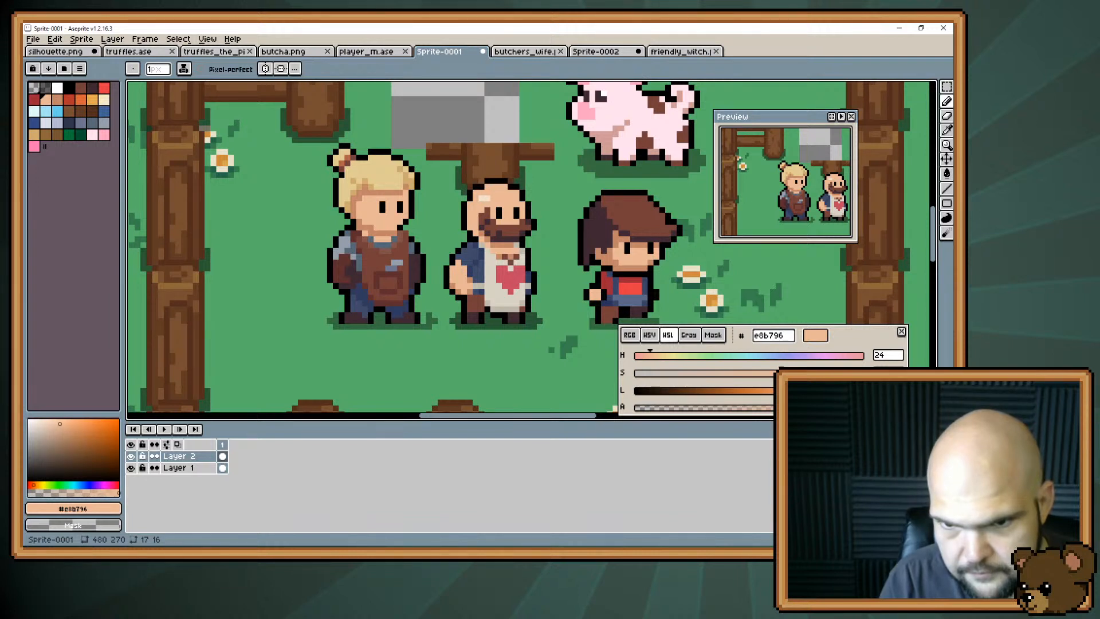
pyautogui.moveTo(745, 373); pyautogui.dragTo(714, 371)
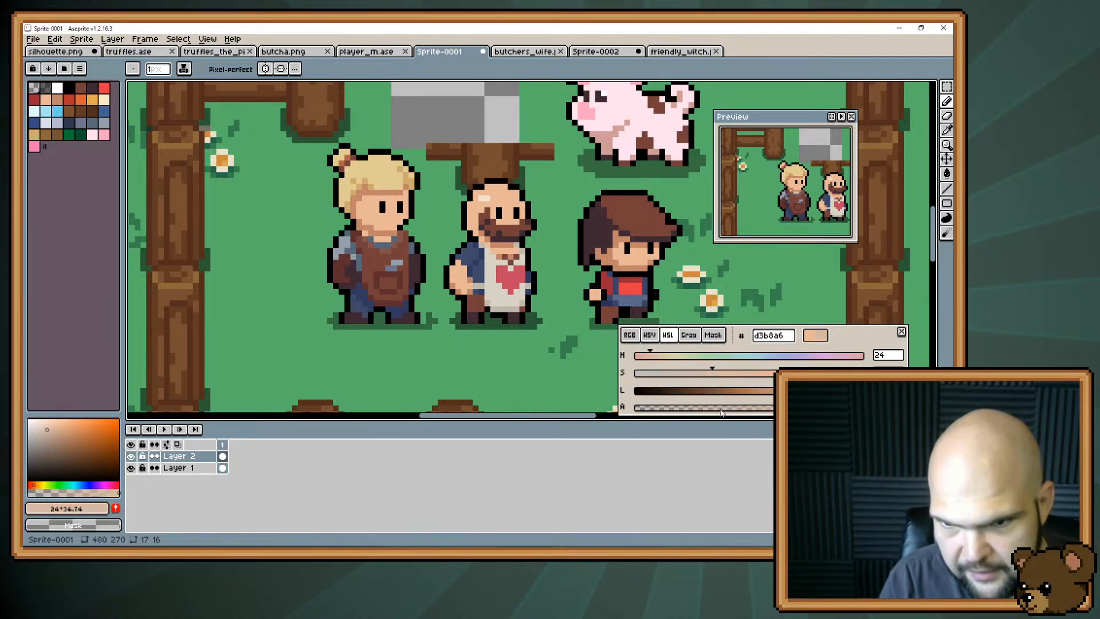
pyautogui.moveTo(804, 390); pyautogui.dragTo(779, 390)
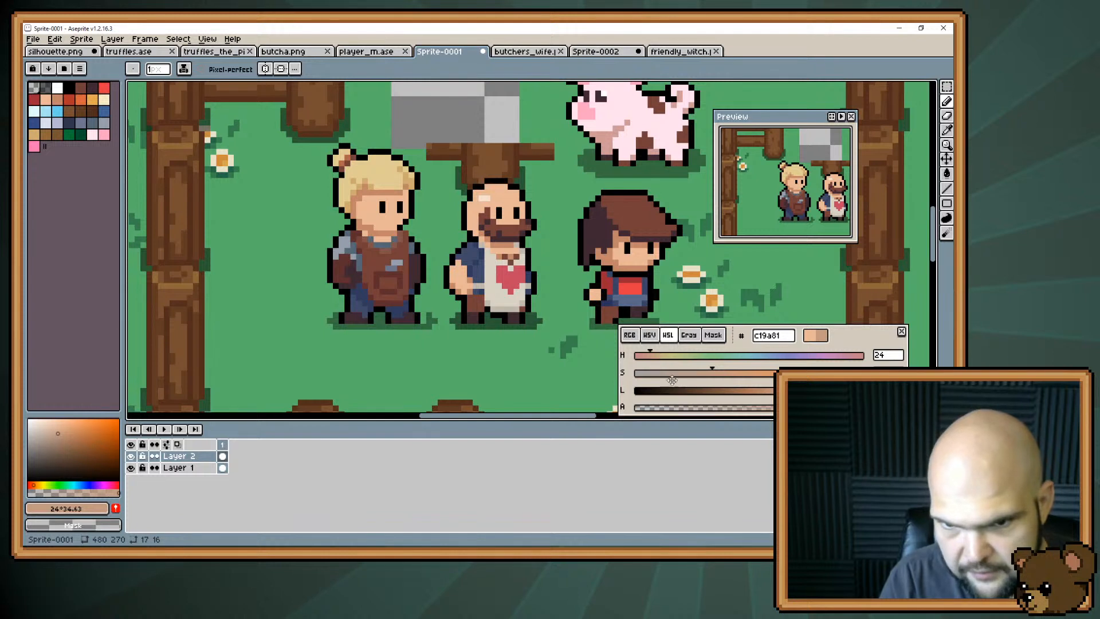
pyautogui.moveTo(713, 372); pyautogui.dragTo(678, 372)
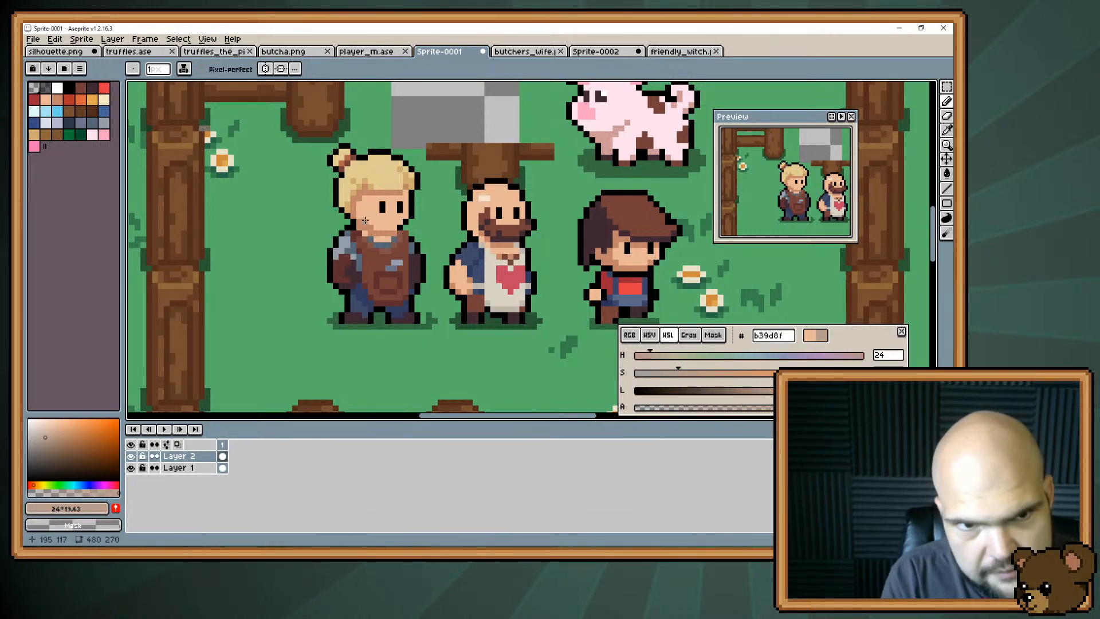
pyautogui.moveTo(681, 372); pyautogui.dragTo(704, 373)
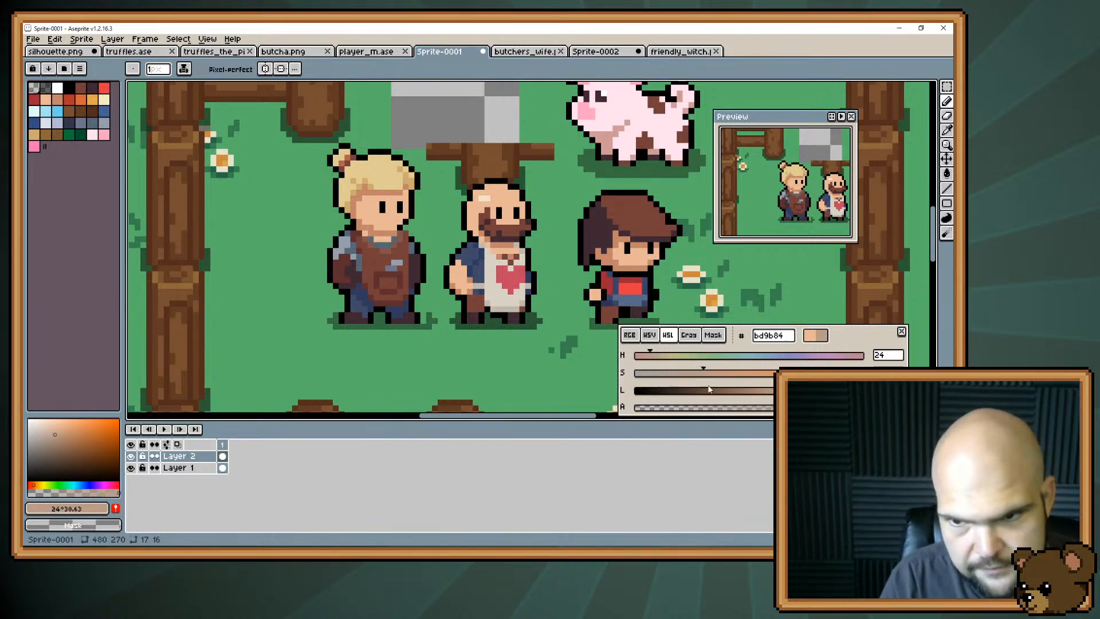
pyautogui.moveTo(365, 221); pyautogui.dragTo(365, 216)
pyautogui.click(363, 216)
pyautogui.click(364, 233)
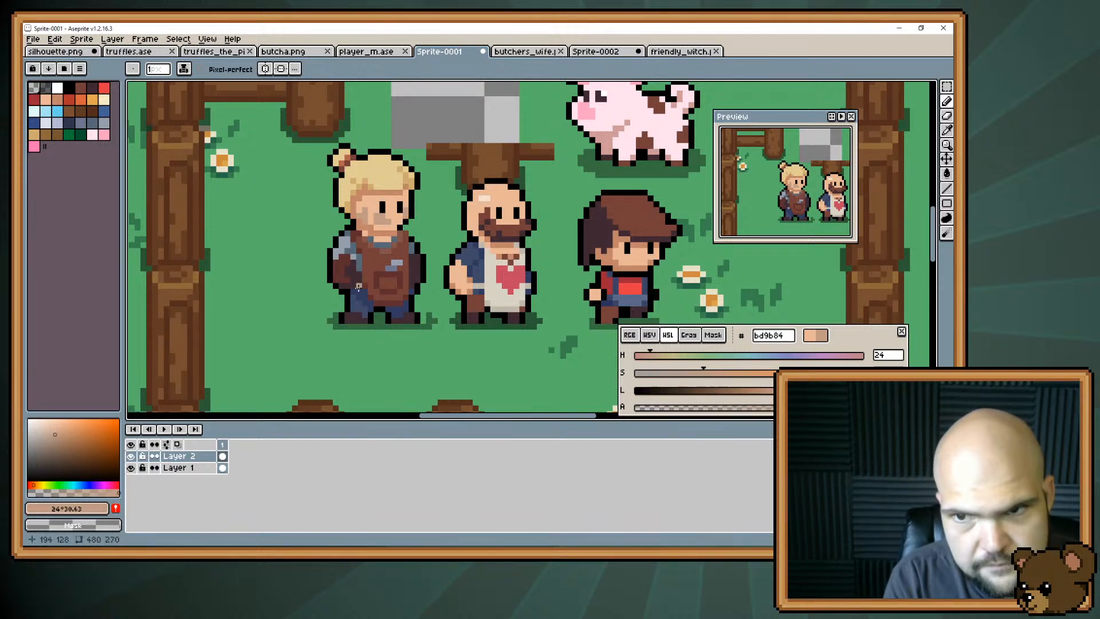
# Trim the cheek smudge back to a smaller patch using the skin colour #e8b796.
pyautogui.keyDown('alt'); pyautogui.click(404, 210); pyautogui.keyUp('alt')
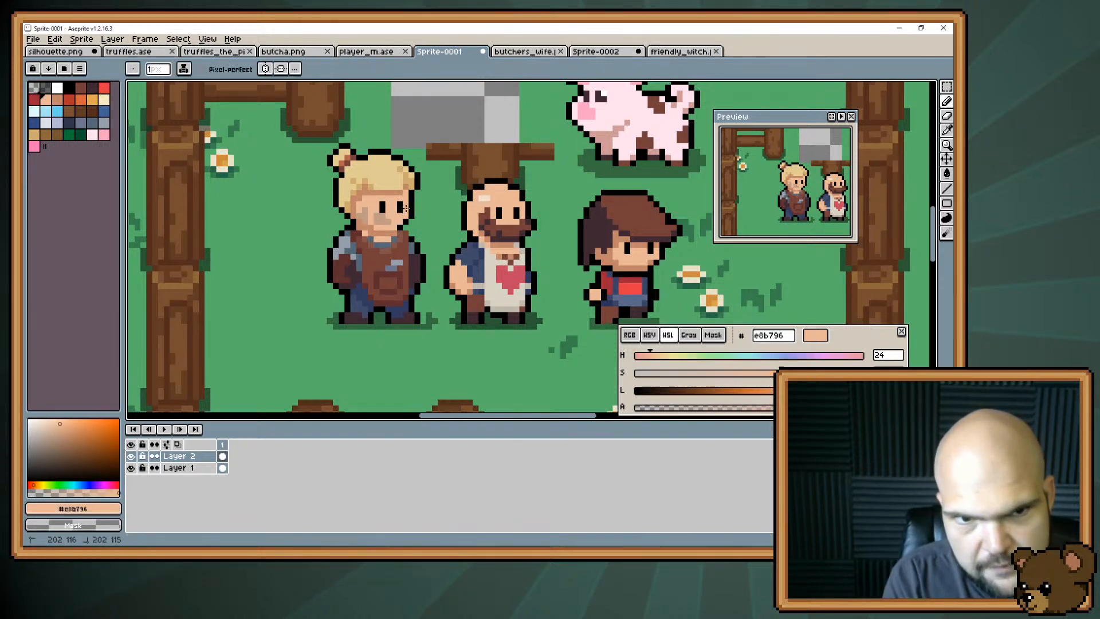
pyautogui.click(387, 222)
pyautogui.keyDown('alt'); pyautogui.click(392, 218); pyautogui.keyUp('alt')
pyautogui.click(385, 219)
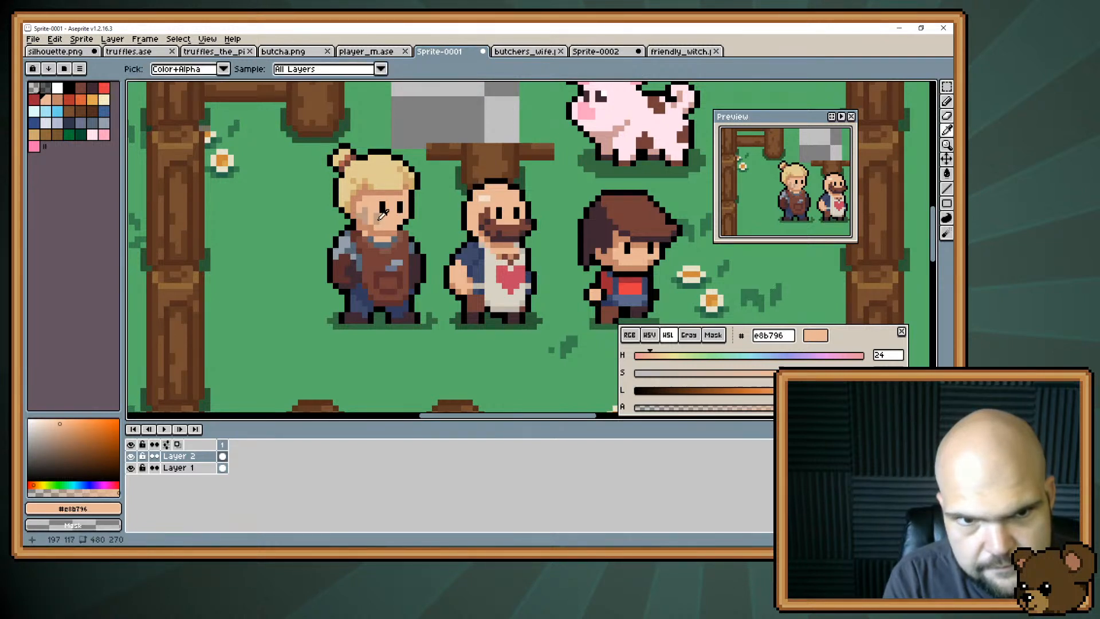
pyautogui.keyDown('alt'); pyautogui.click(378, 220); pyautogui.keyUp('alt')
pyautogui.click(372, 217)
pyautogui.keyDown('alt'); pyautogui.click(383, 217); pyautogui.keyUp('alt')
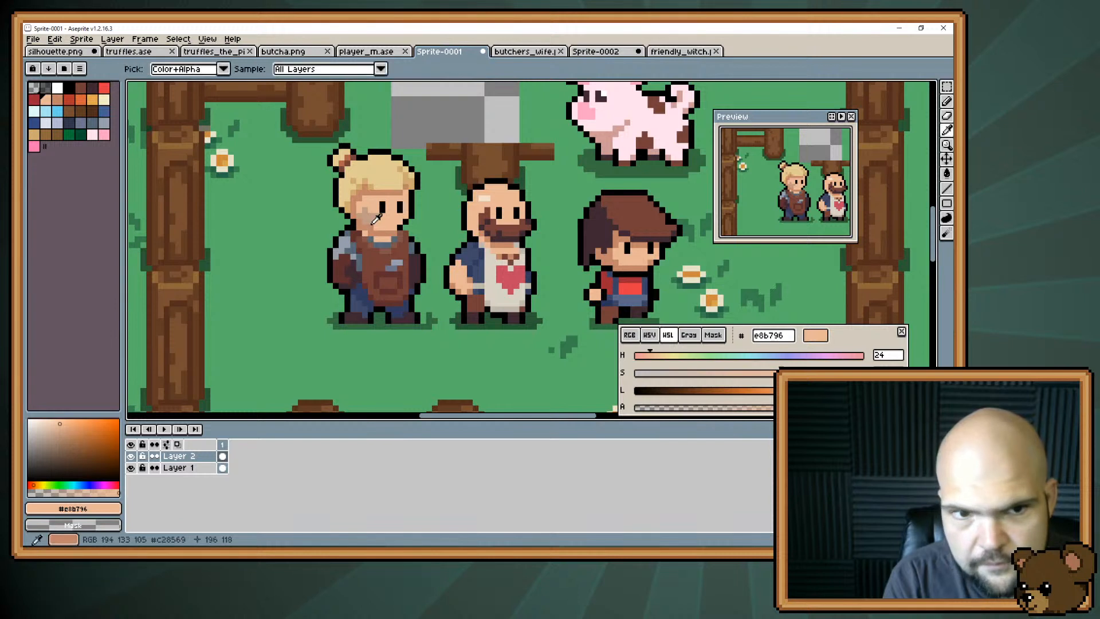
# Sample the smudge colour #bd9b84 and try a second smudge along the front edge of the face.
pyautogui.keyDown('alt'); pyautogui.click(370, 217); pyautogui.keyUp('alt')
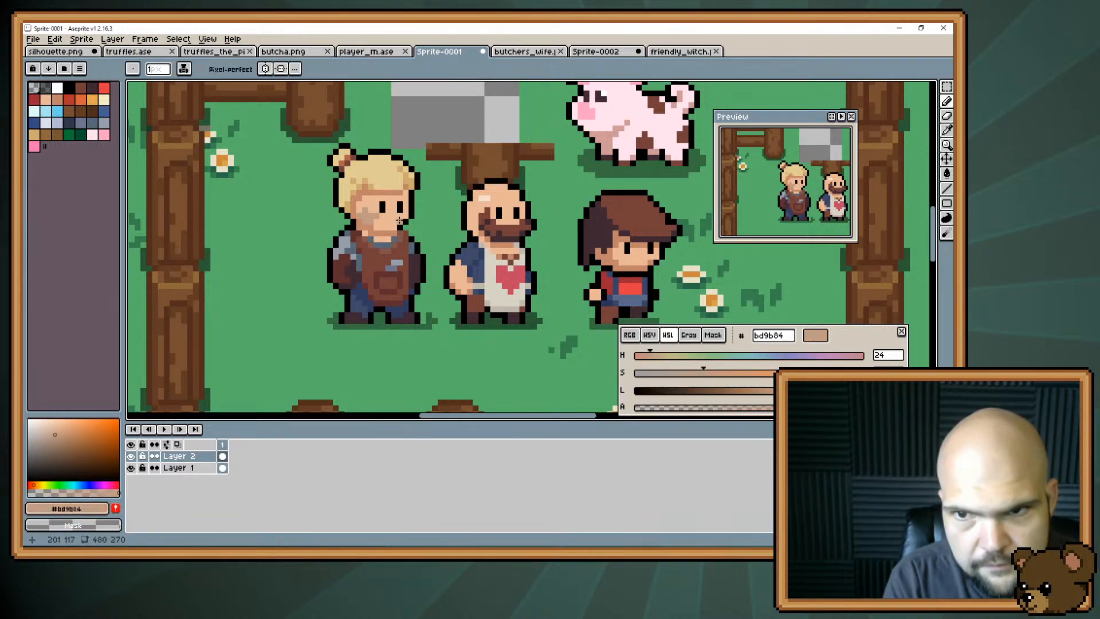
pyautogui.moveTo(400, 221); pyautogui.dragTo(405, 216)
pyautogui.click(406, 211)
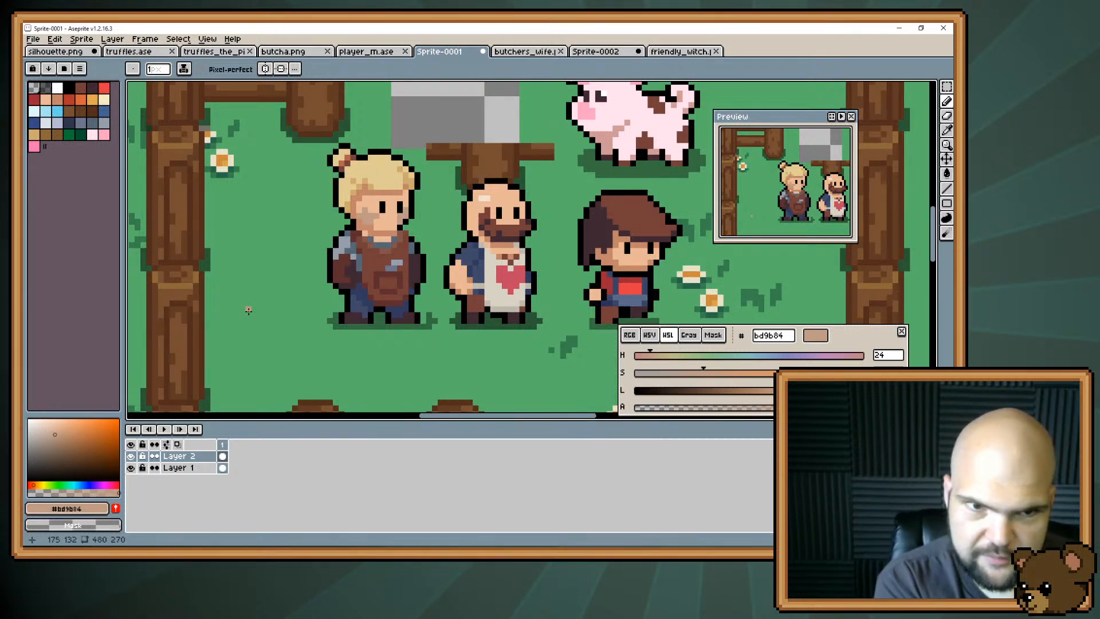
# Rework the cheek smudge's shape with #bd9b84 and skin colour #e8b796, adding pixels up towards the hairline.
pyautogui.press('alt')
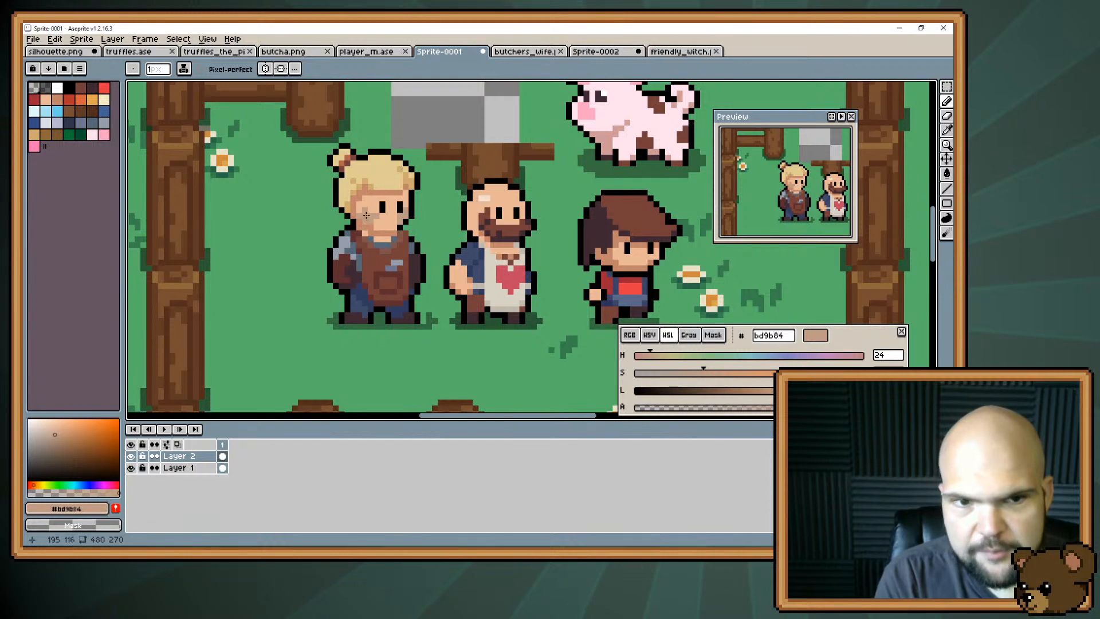
pyautogui.click(366, 215)
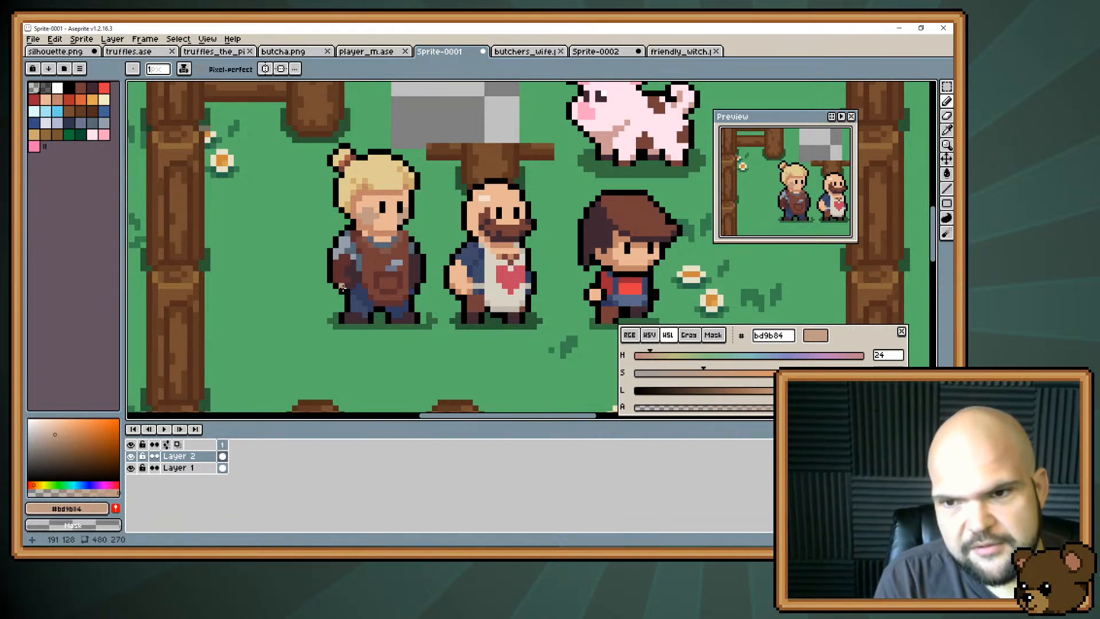
pyautogui.keyDown('alt'); pyautogui.click(363, 217); pyautogui.keyUp('alt')
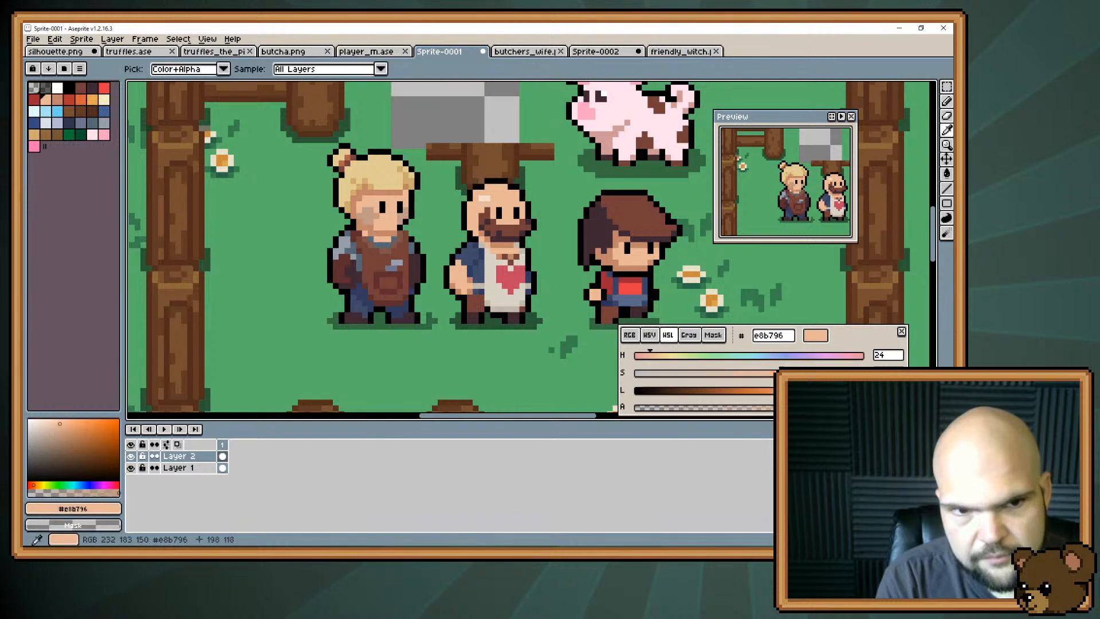
pyautogui.keyDown('alt'); pyautogui.click(366, 213); pyautogui.keyUp('alt')
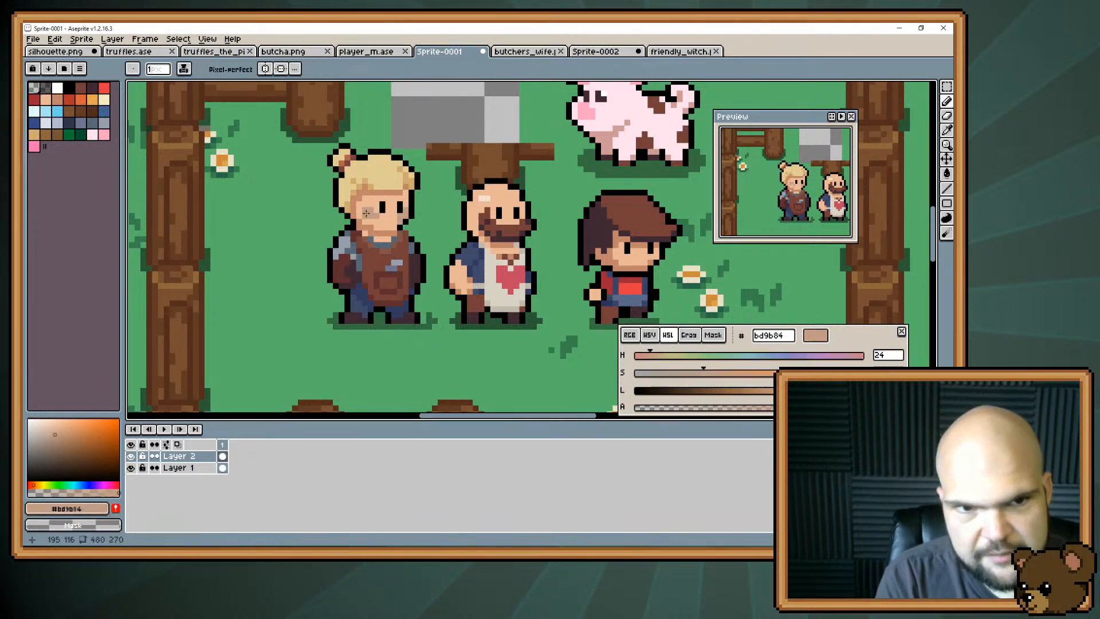
pyautogui.moveTo(364, 205); pyautogui.dragTo(360, 210)
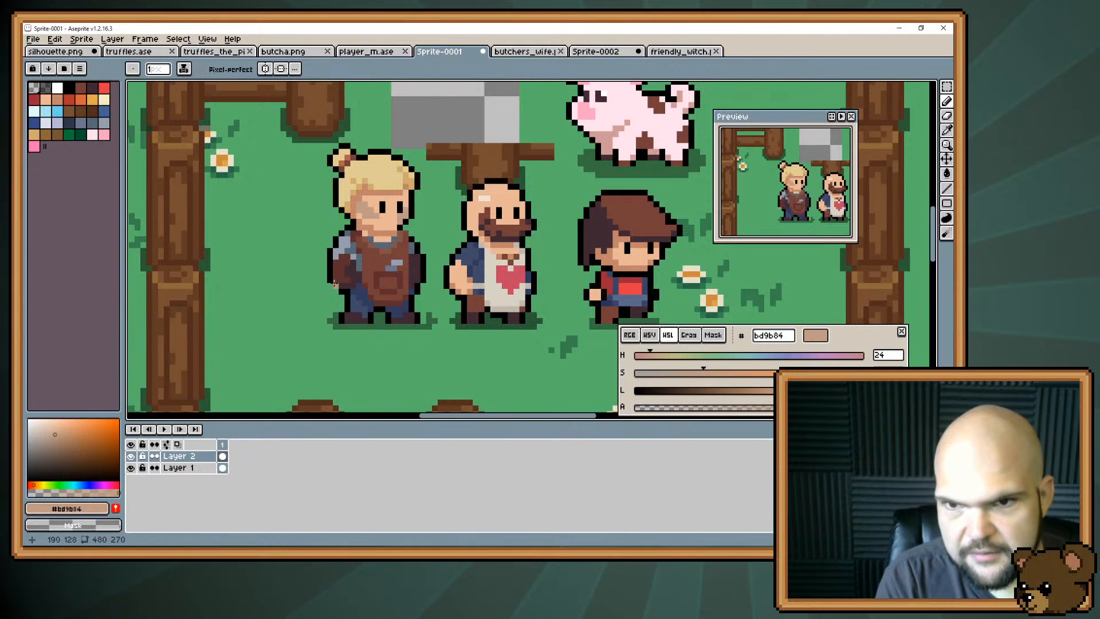
pyautogui.keyDown('alt'); pyautogui.click(372, 223); pyautogui.keyUp('alt')
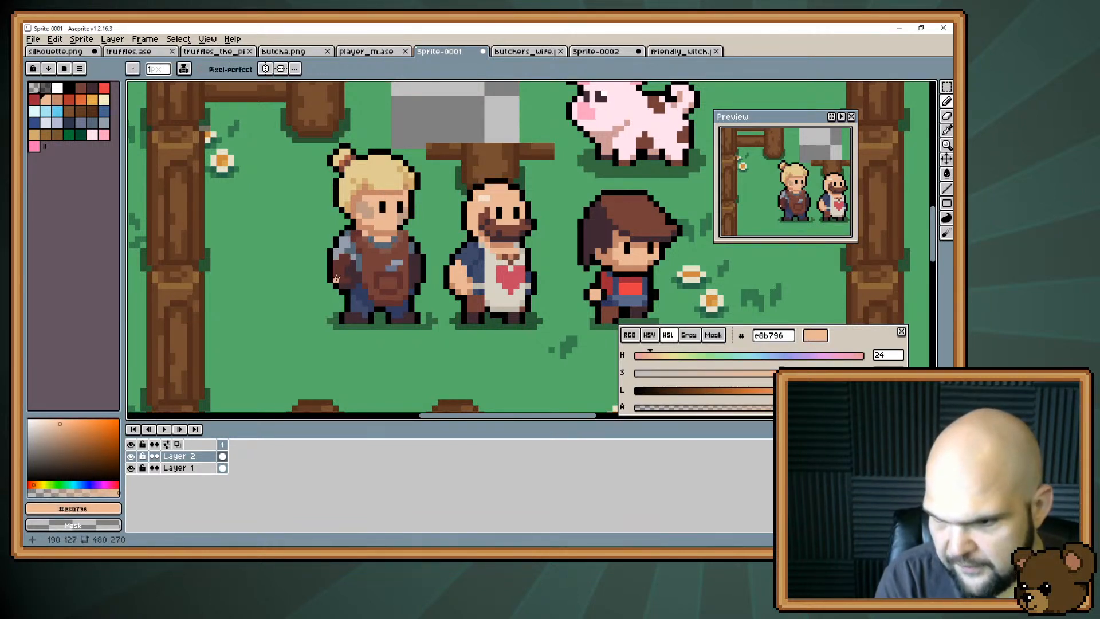
# Mix a more saturated smudge tone #c0977c from #bd9b84 and recolour the cheek smudge with it.
pyautogui.moveTo(369, 240); pyautogui.dragTo(345, 251)
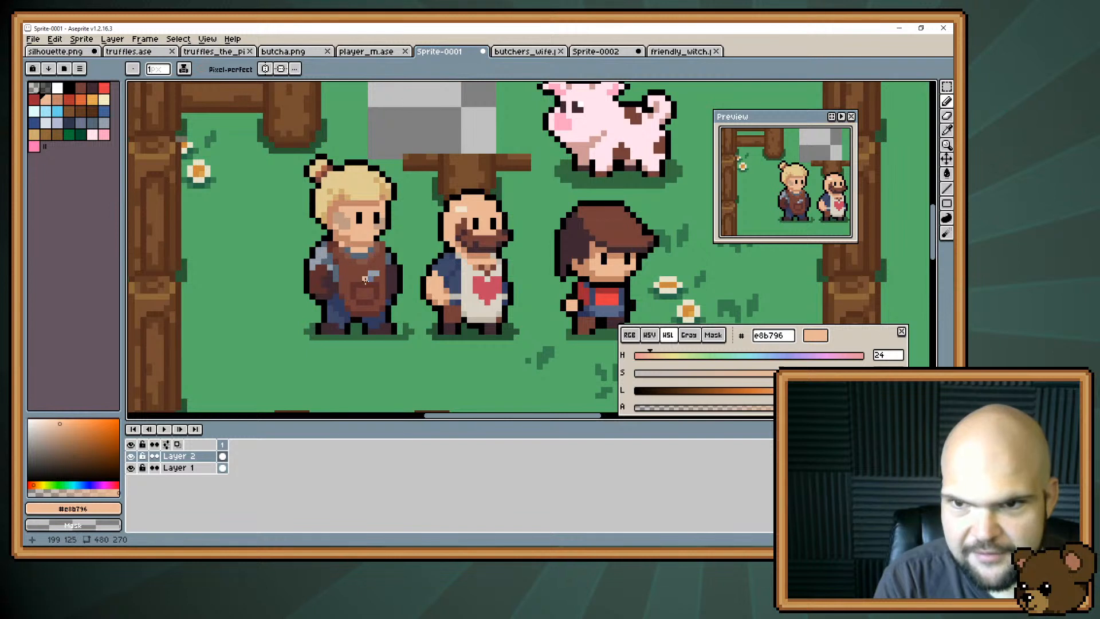
pyautogui.keyDown('alt'); pyautogui.click(345, 224); pyautogui.keyUp('alt')
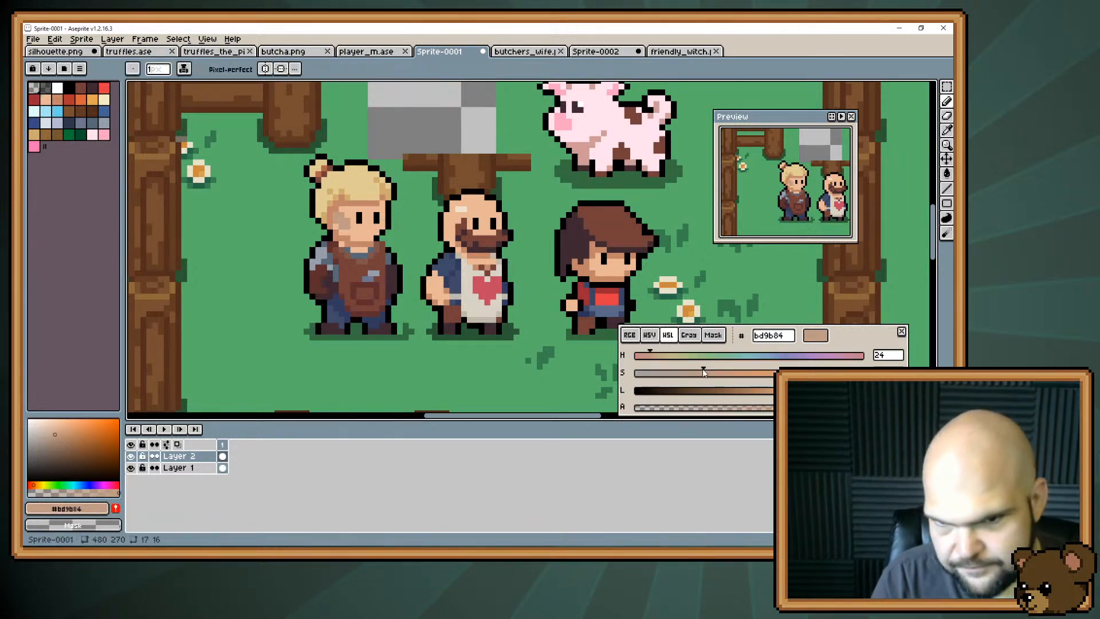
pyautogui.moveTo(704, 372); pyautogui.dragTo(715, 373)
pyautogui.press('g')
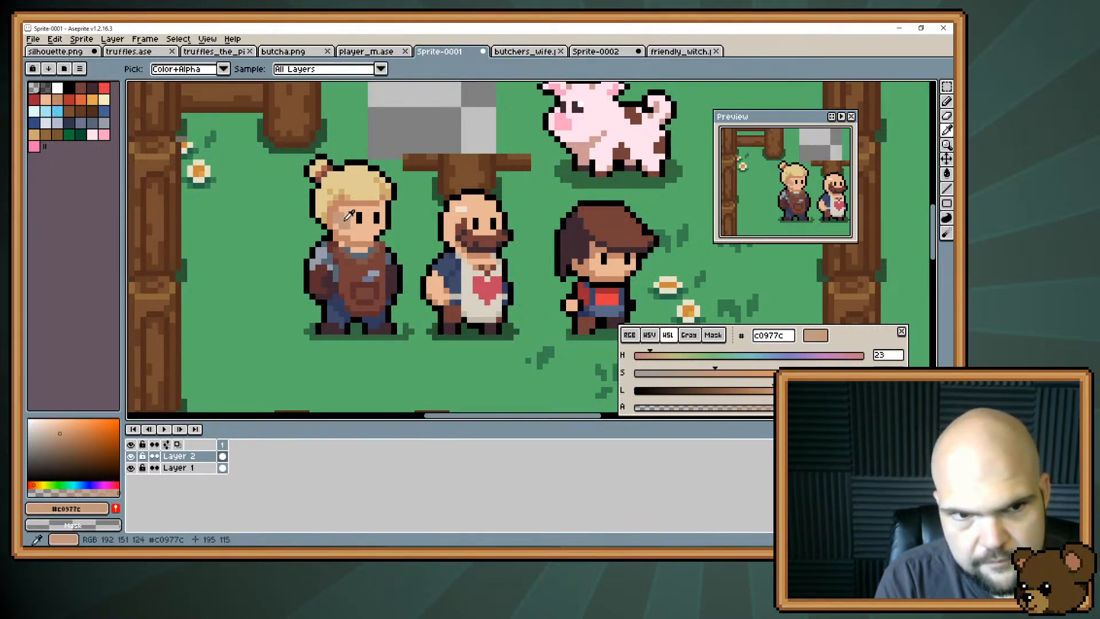
pyautogui.press('b')
pyautogui.moveTo(346, 217)
pyautogui.mouseDown()
pyautogui.moveTo(343, 208)
pyautogui.moveTo(345, 217)
pyautogui.mouseUp()
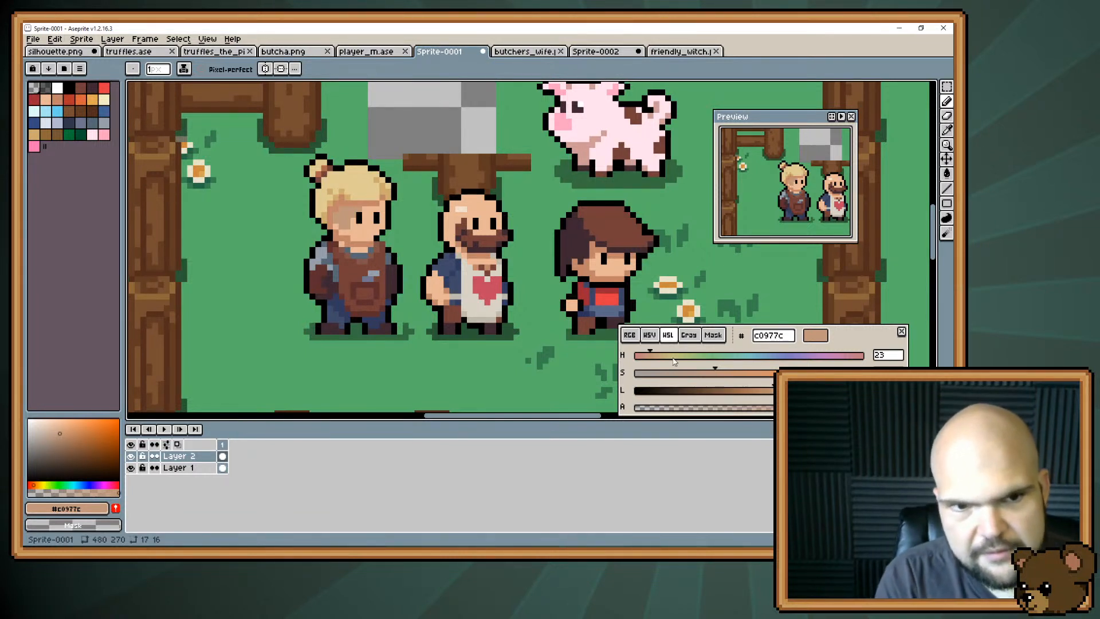
# Try a darker, greyer smudge tone #8d705e mixed from #c0977c and repaint the cheek smudge with it.
pyautogui.keyDown('alt'); pyautogui.click(377, 248); pyautogui.keyUp('alt')
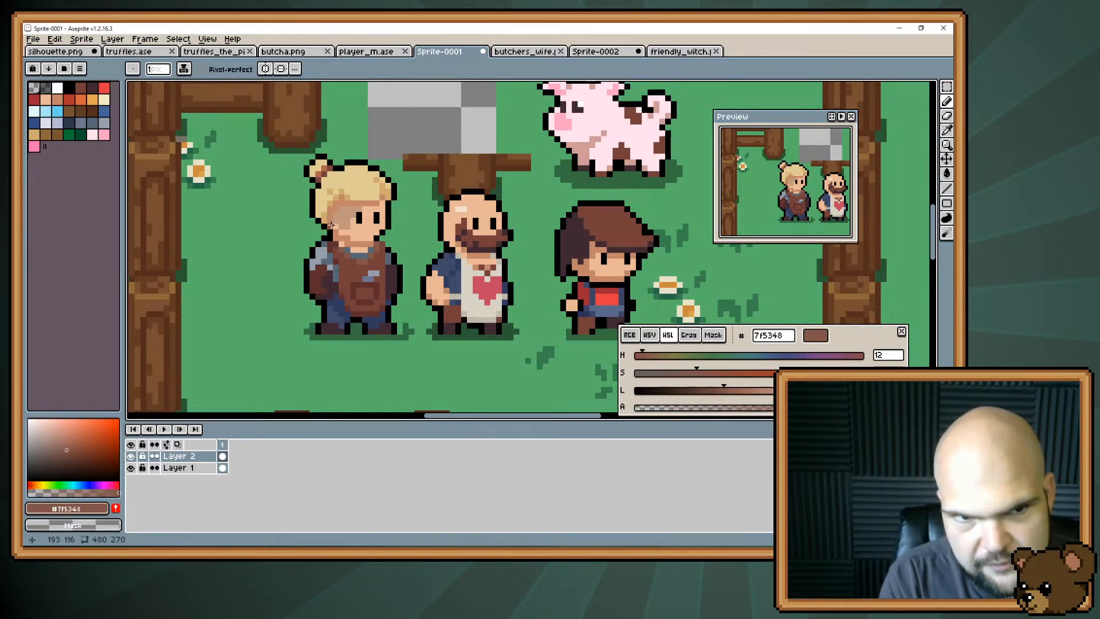
pyautogui.keyDown('alt'); pyautogui.click(331, 225); pyautogui.keyUp('alt')
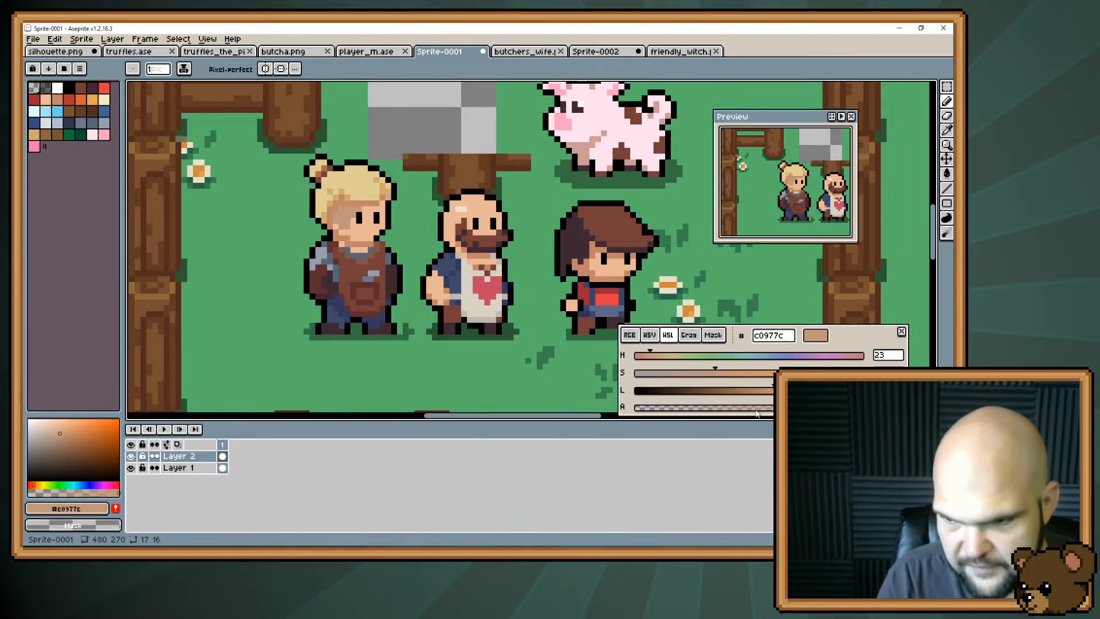
pyautogui.moveTo(771, 394); pyautogui.dragTo(692, 374)
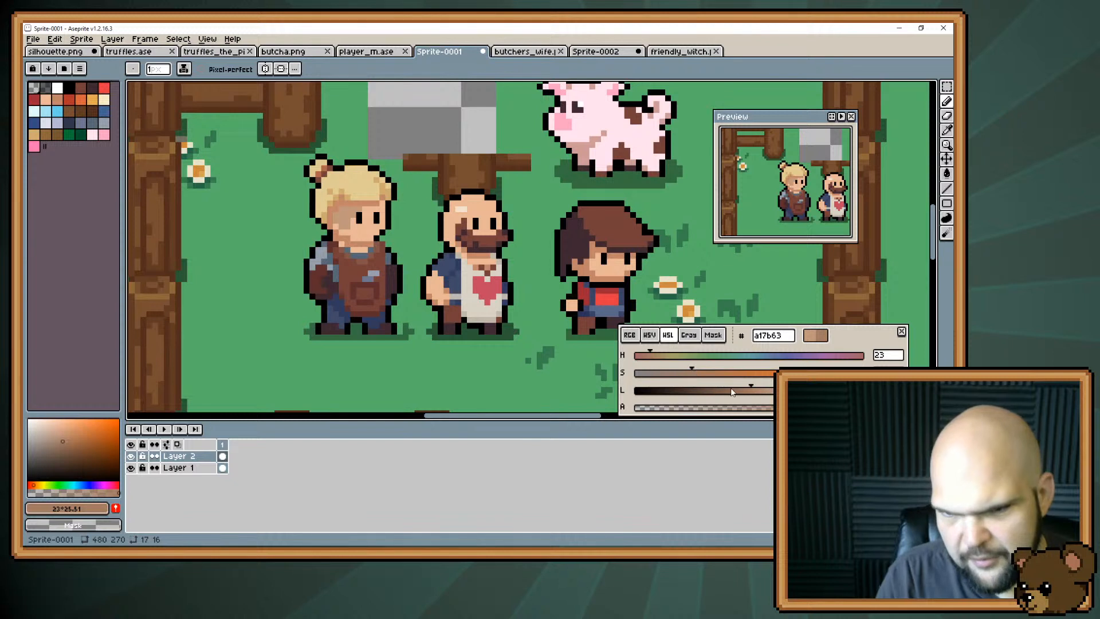
pyautogui.moveTo(749, 394); pyautogui.dragTo(686, 376)
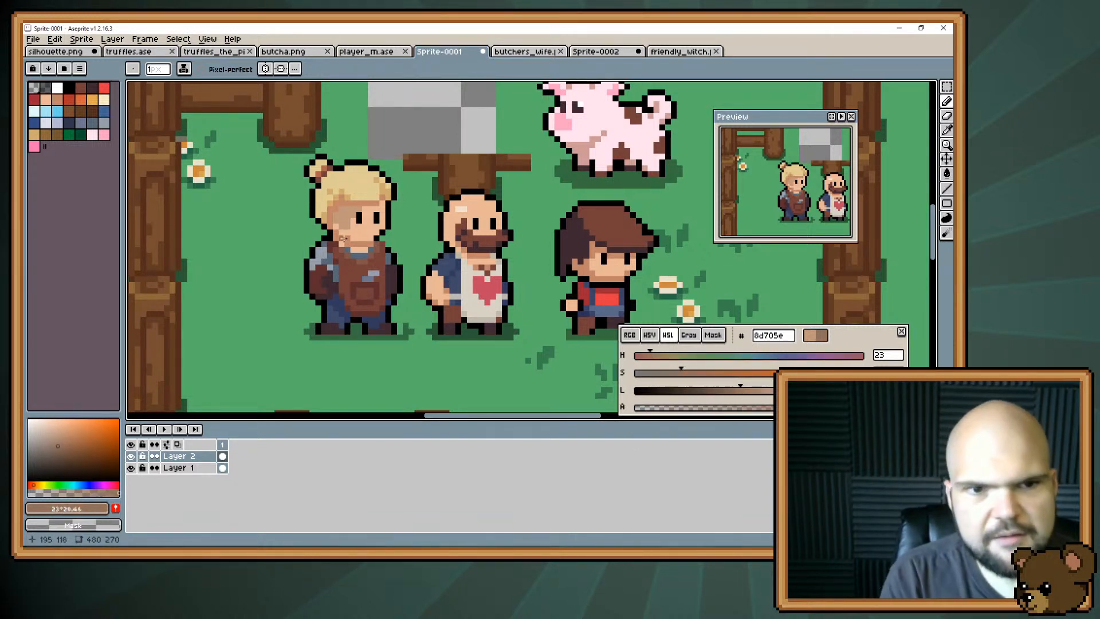
pyautogui.moveTo(338, 220); pyautogui.dragTo(359, 210)
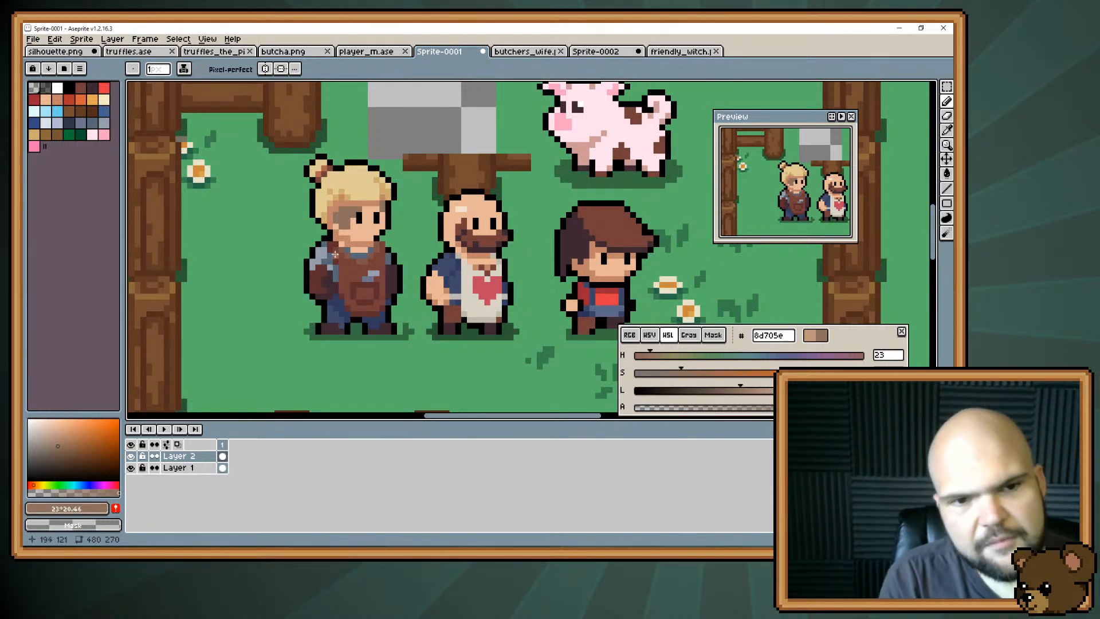
# Paint over the whole cheek smudge with the skin colour #e8b796.
pyautogui.keyDown('alt'); pyautogui.click(336, 220); pyautogui.keyUp('alt')
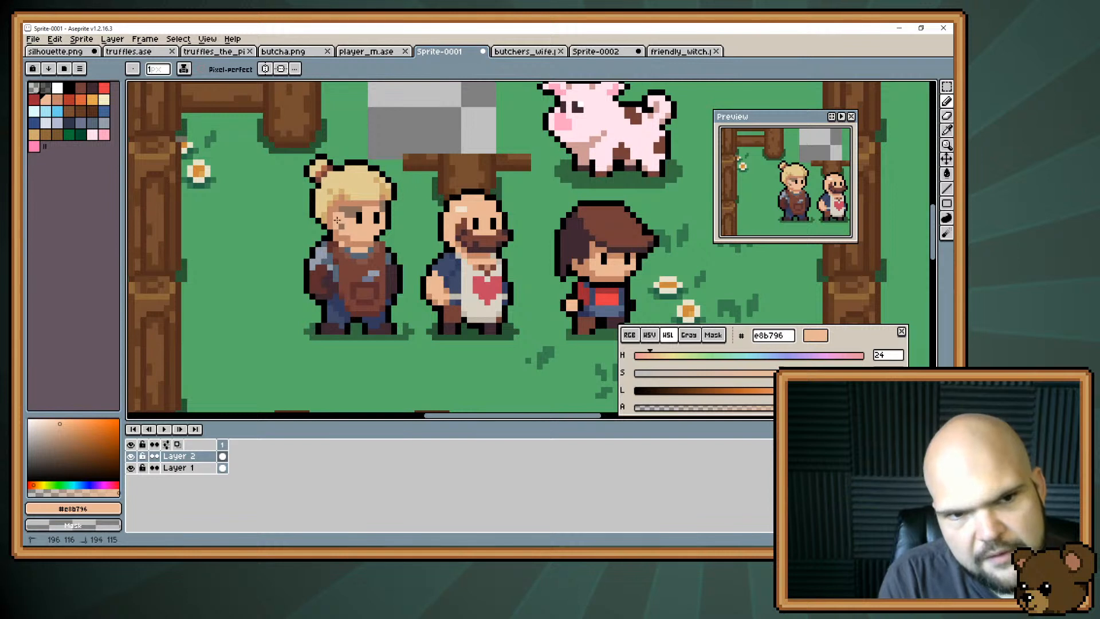
pyautogui.moveTo(337, 220); pyautogui.dragTo(361, 206)
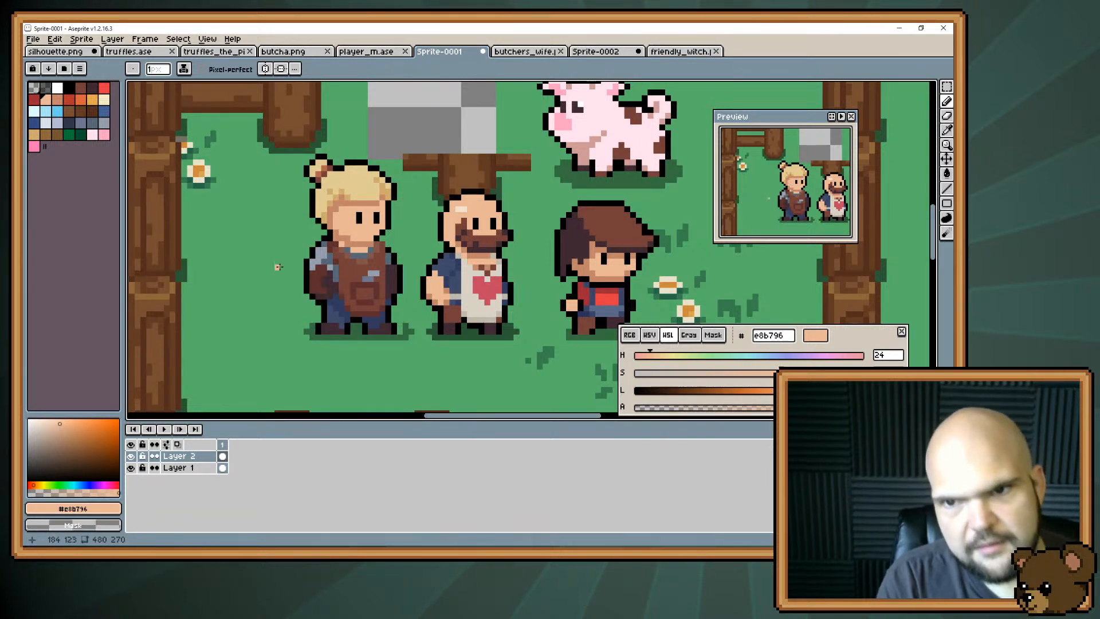
# Try small marks beside the blonde character's eye in the shading tone #c28569, and cover them with skin colour #e8b796.
pyautogui.keyDown('alt'); pyautogui.click(342, 239); pyautogui.keyUp('alt')
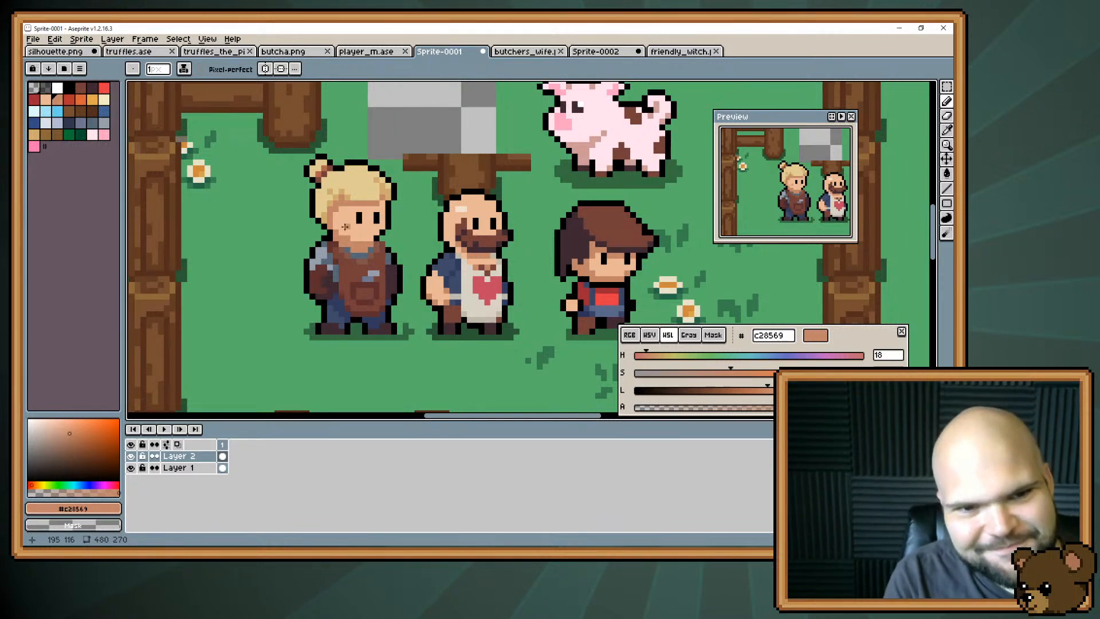
pyautogui.moveTo(344, 226)
pyautogui.mouseDown()
pyautogui.moveTo(368, 236)
pyautogui.moveTo(364, 249)
pyautogui.moveTo(329, 236)
pyautogui.moveTo(358, 207)
pyautogui.moveTo(356, 245)
pyautogui.mouseUp()
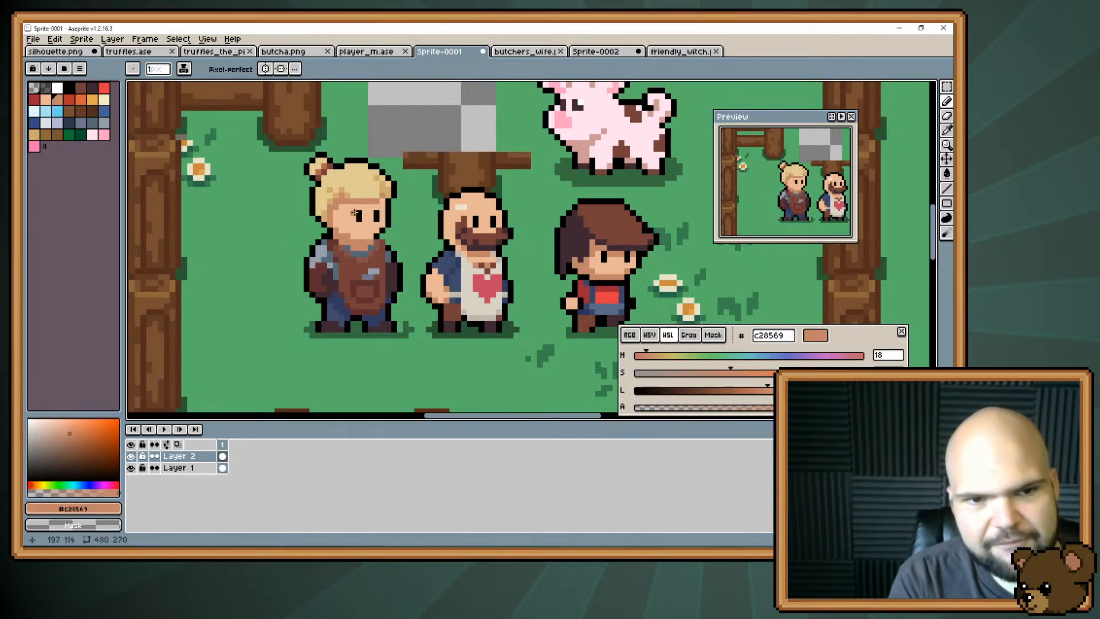
pyautogui.press('alt')
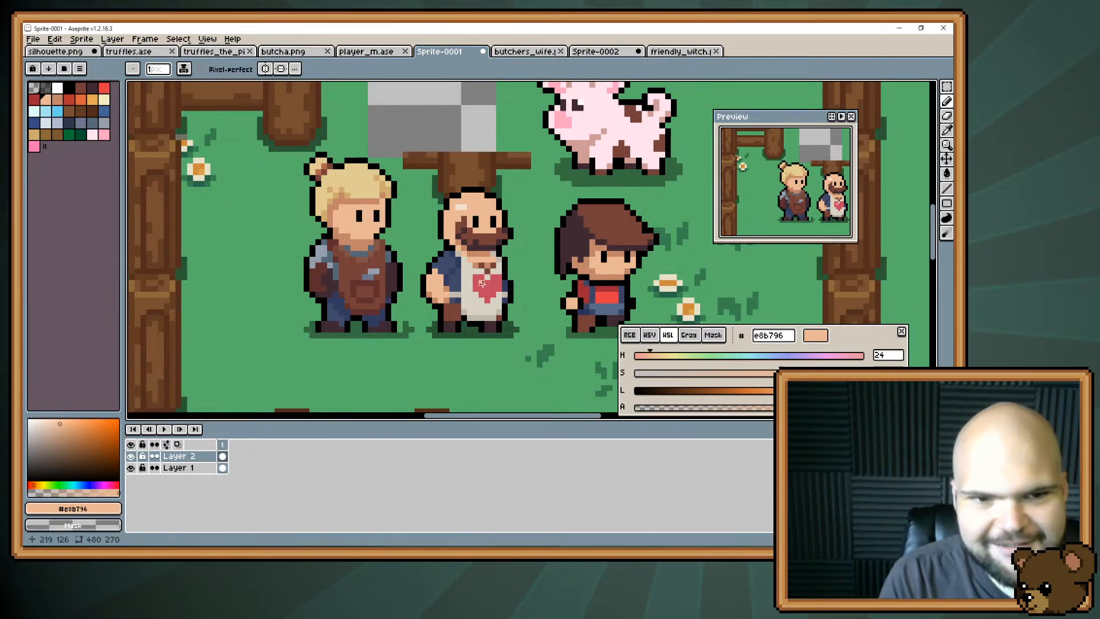
# Mix a dark, desaturated soot brown #765d56 from the skin colour #e8b796, shifting the hue to 13.
pyautogui.moveTo(351, 239); pyautogui.dragTo(357, 264)
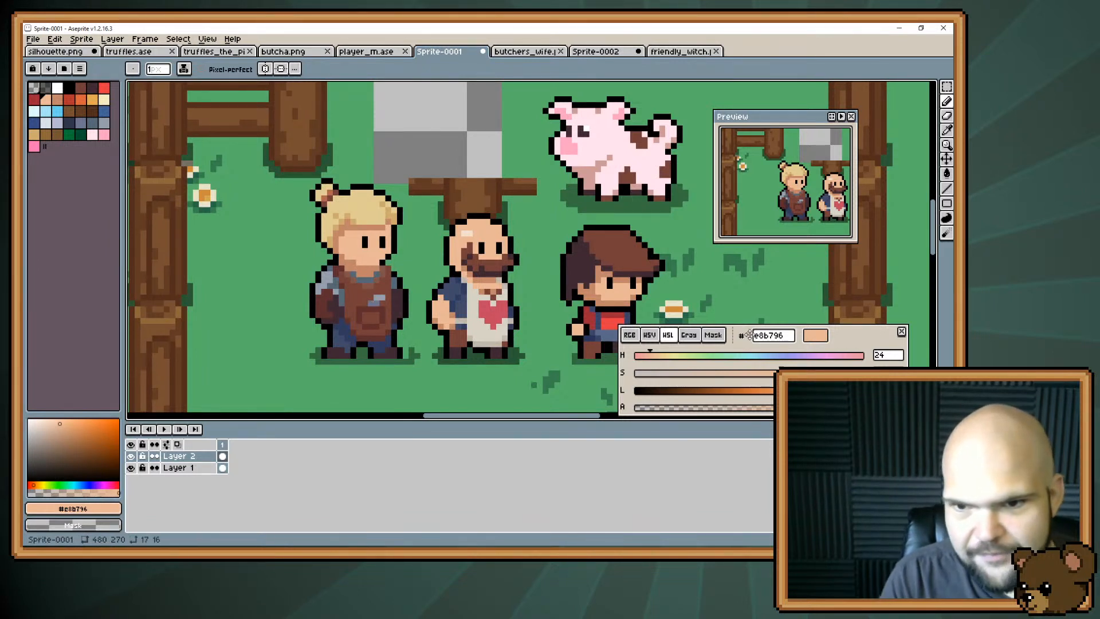
pyautogui.moveTo(807, 390); pyautogui.dragTo(728, 377)
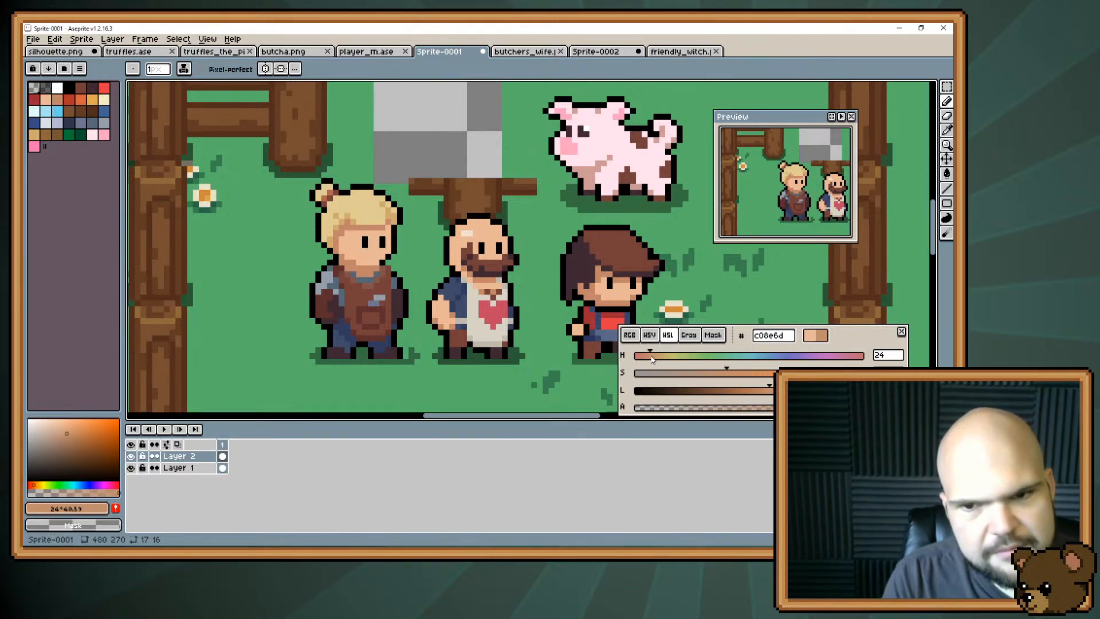
pyautogui.moveTo(651, 359); pyautogui.dragTo(643, 357)
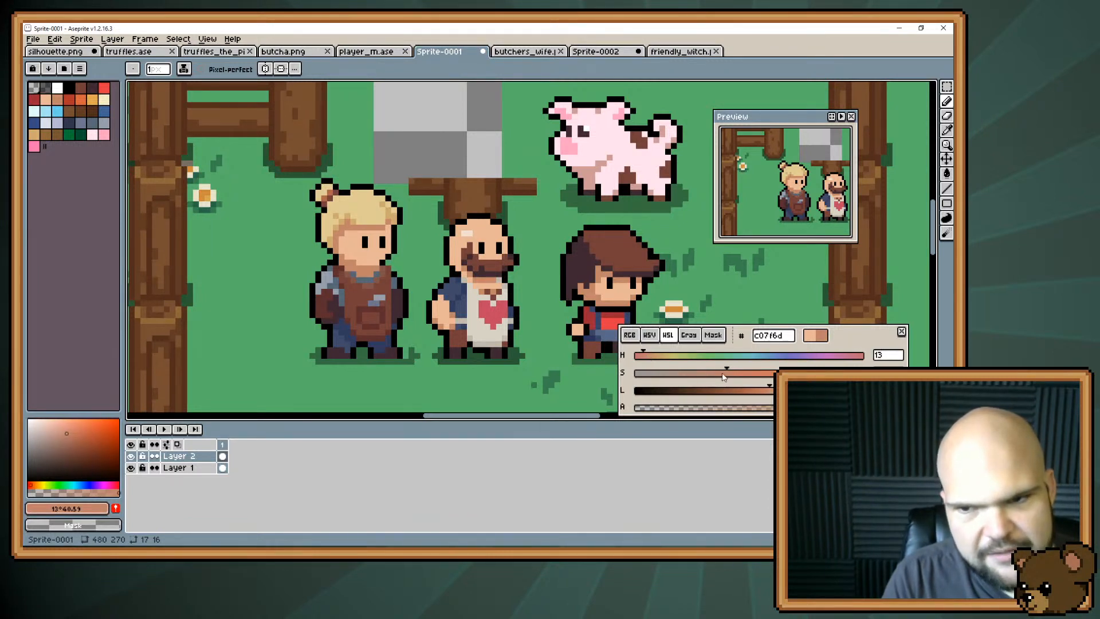
pyautogui.moveTo(723, 376); pyautogui.dragTo(717, 379)
pyautogui.moveTo(652, 361); pyautogui.dragTo(644, 359)
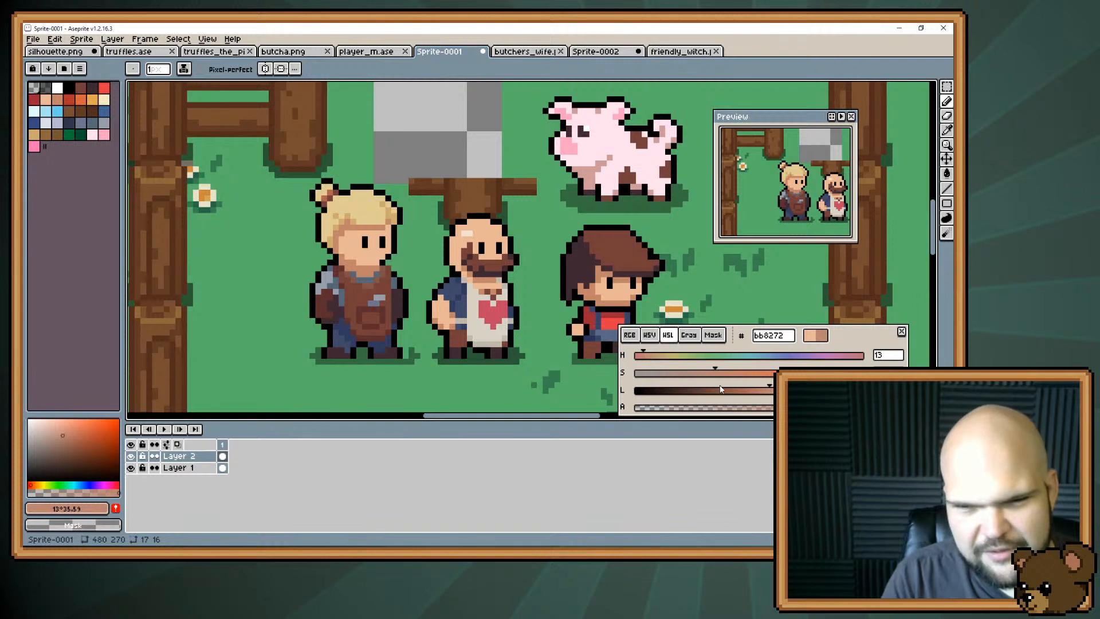
pyautogui.moveTo(712, 375); pyautogui.dragTo(704, 377)
pyautogui.moveTo(768, 394); pyautogui.dragTo(765, 397)
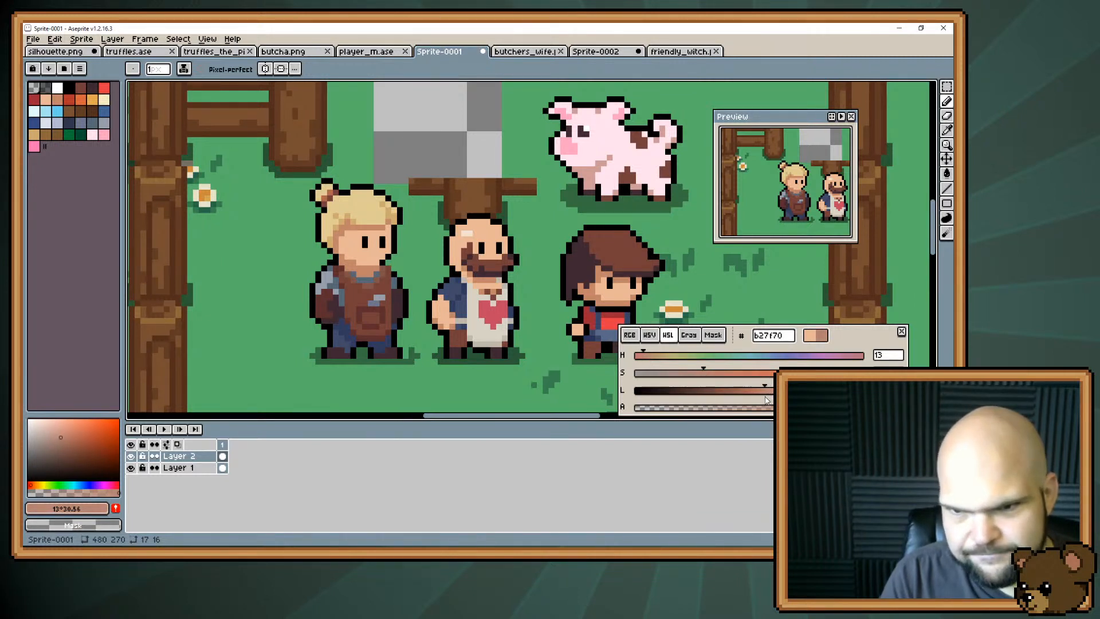
pyautogui.moveTo(703, 374); pyautogui.dragTo(683, 374)
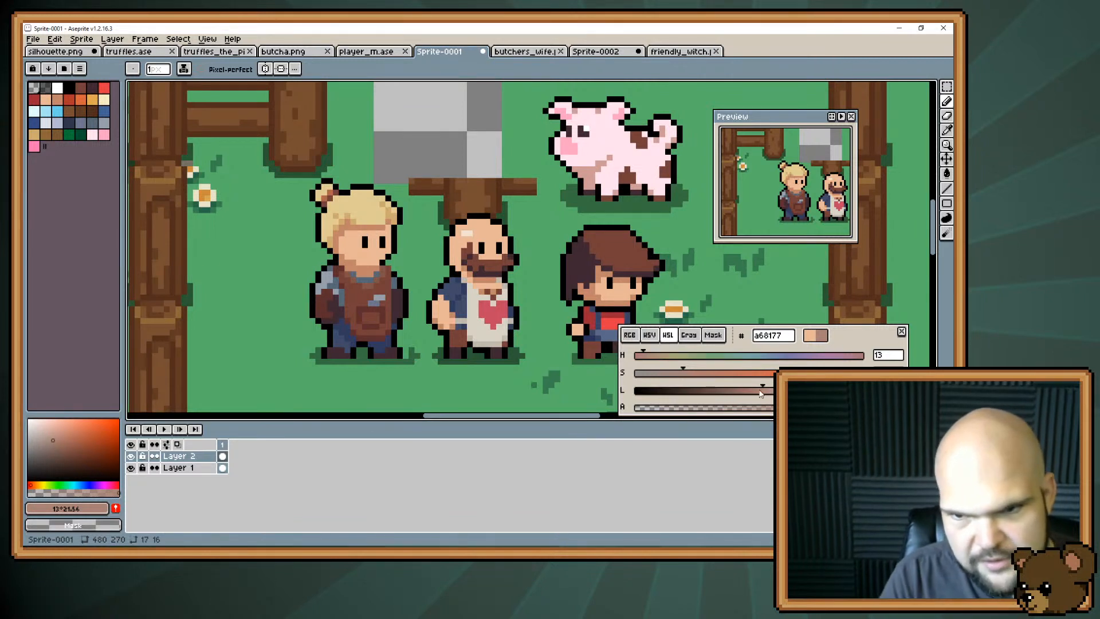
pyautogui.moveTo(761, 393); pyautogui.dragTo(672, 374)
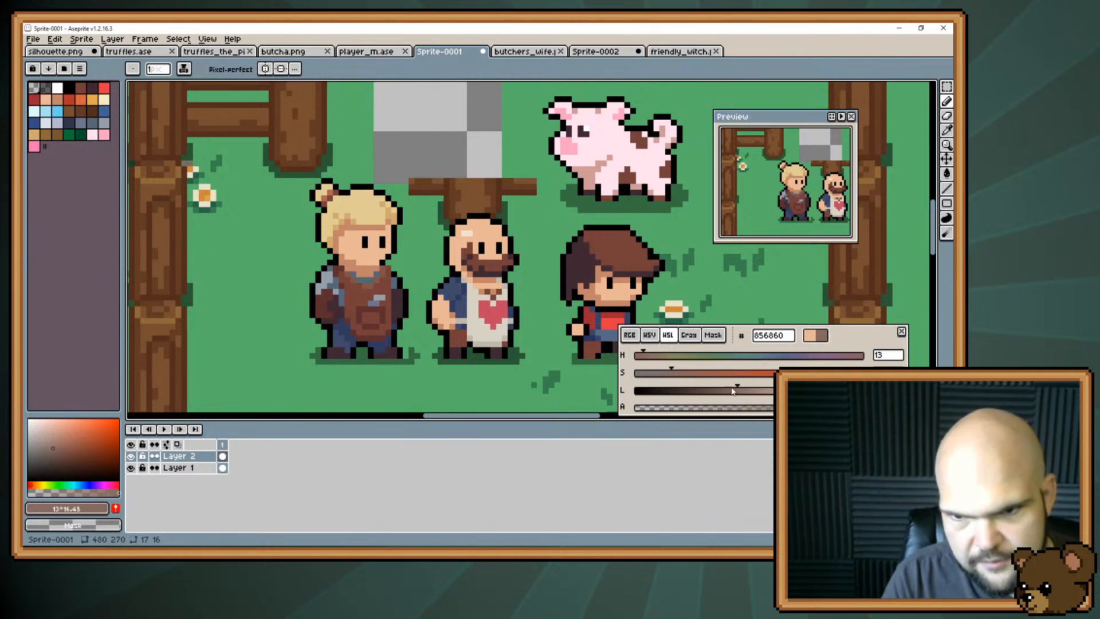
pyautogui.moveTo(738, 391); pyautogui.dragTo(726, 390)
# Paint a soot smudge above the blonde character's eye with #765d56, adding darker #53413c pixels and tidying it with skin colour #e8b796.
pyautogui.moveTo(353, 232); pyautogui.dragTo(370, 233)
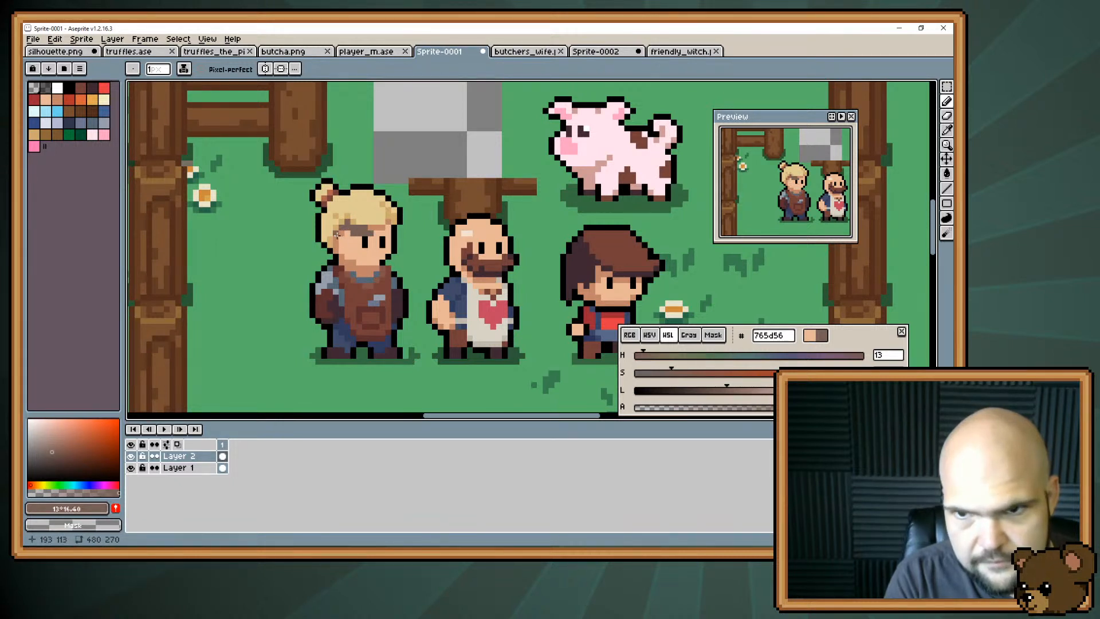
pyautogui.hotkey('ctrl', 'z')
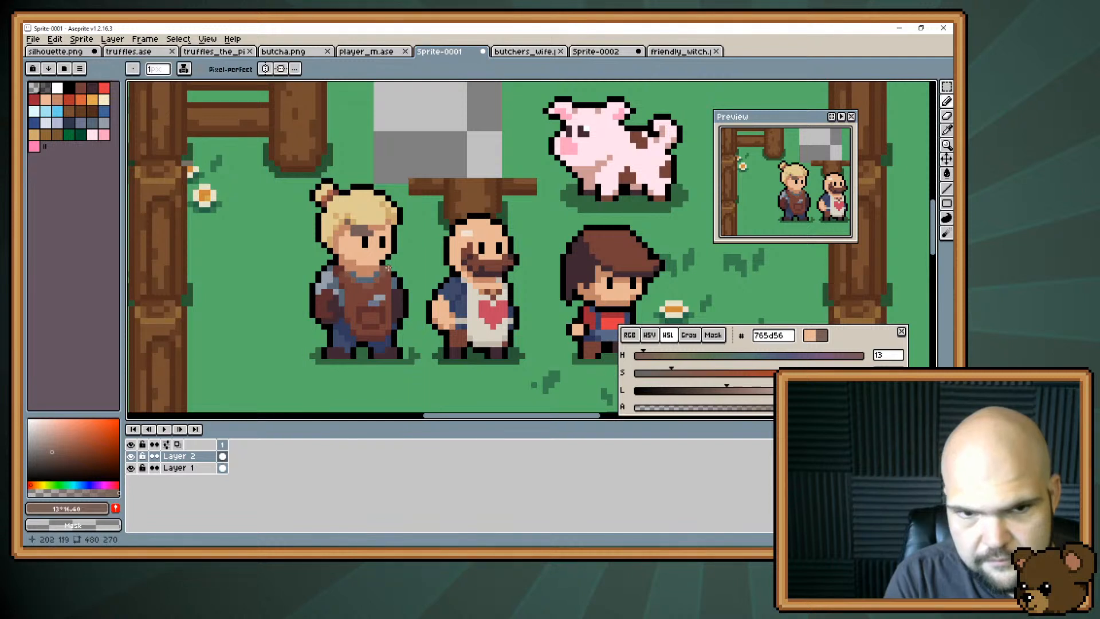
pyautogui.click(714, 390)
pyautogui.moveTo(714, 390); pyautogui.dragTo(698, 391)
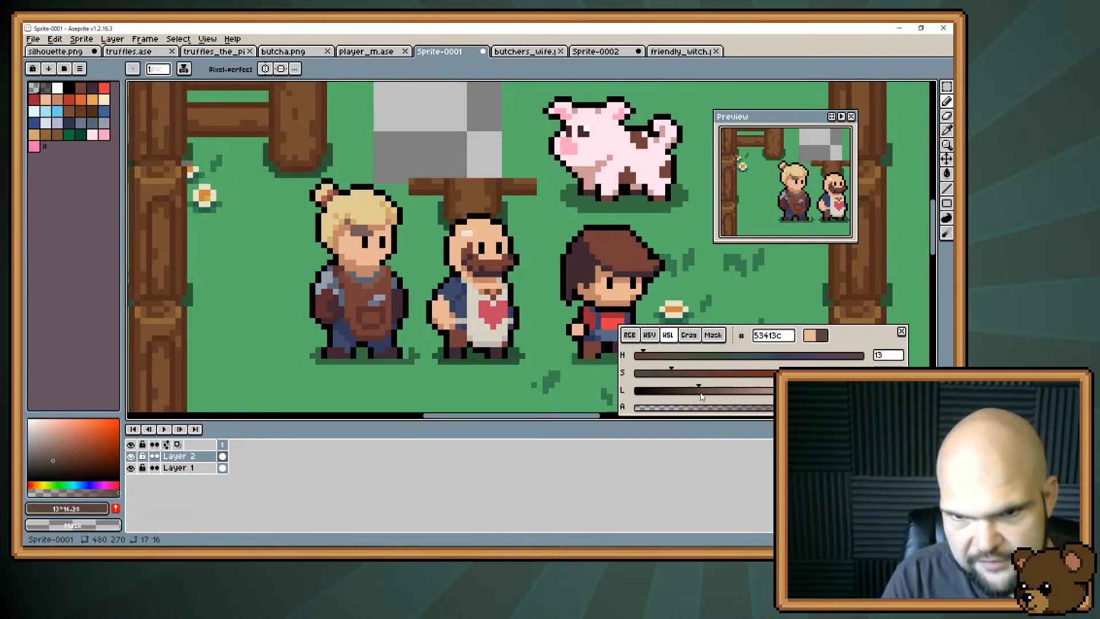
pyautogui.moveTo(353, 228); pyautogui.dragTo(363, 227)
pyautogui.click(347, 222)
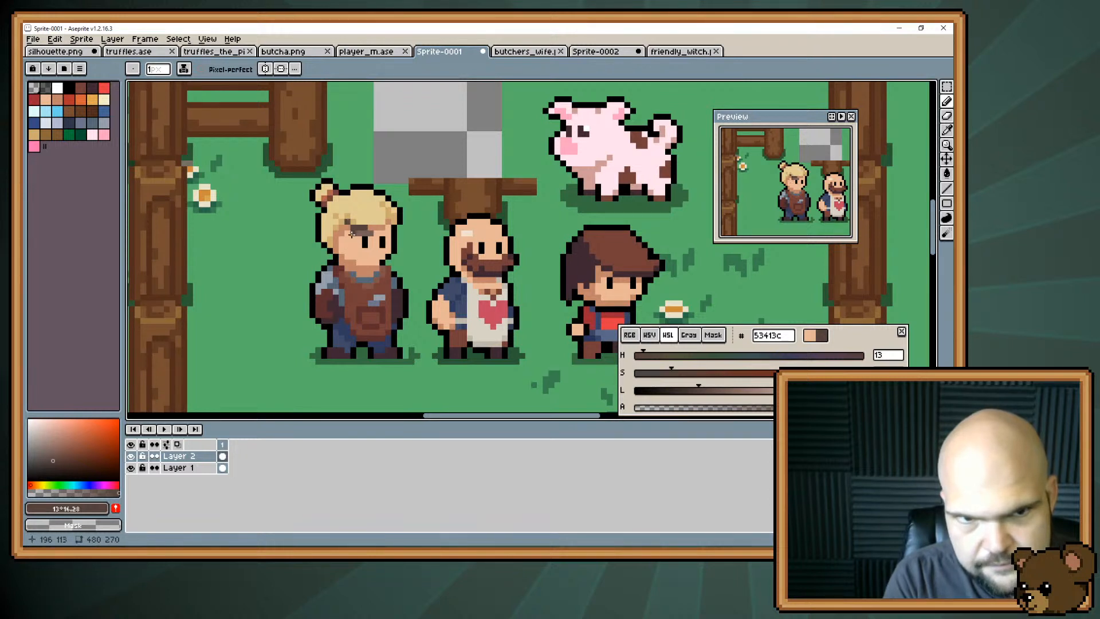
pyautogui.click(356, 233)
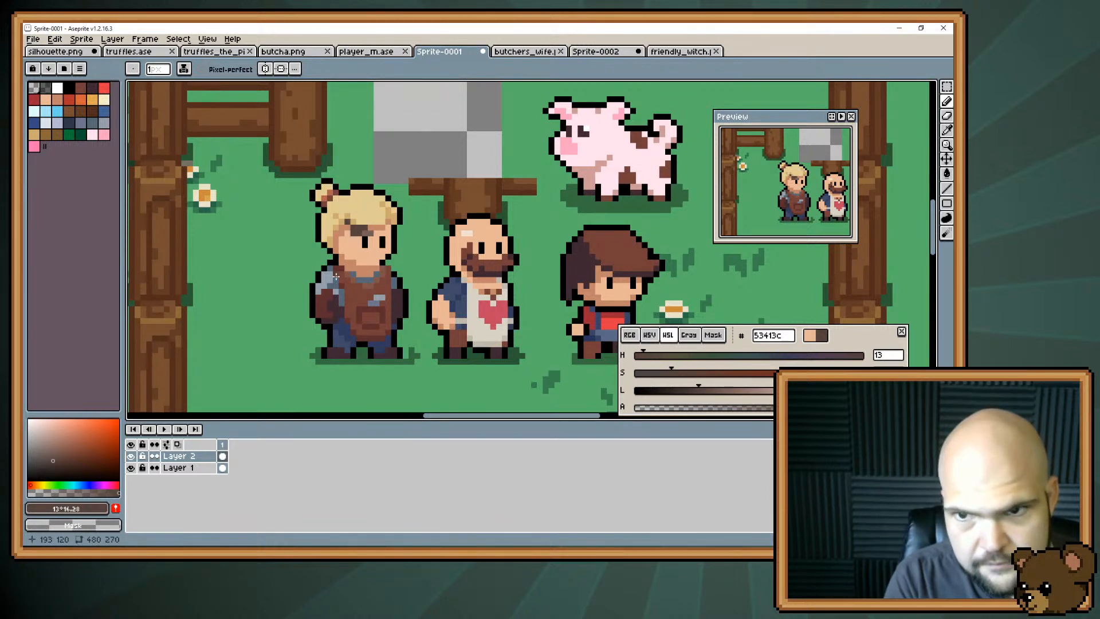
pyautogui.keyDown('alt'); pyautogui.click(331, 327); pyautogui.keyUp('alt')
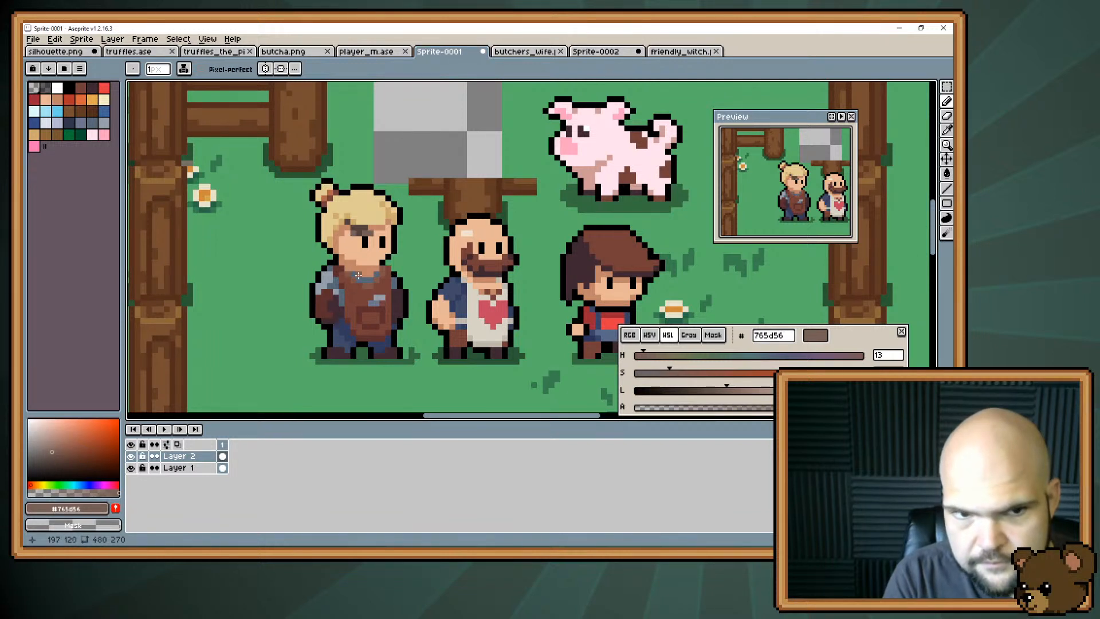
pyautogui.keyDown('alt'); pyautogui.click(350, 244); pyautogui.keyUp('alt')
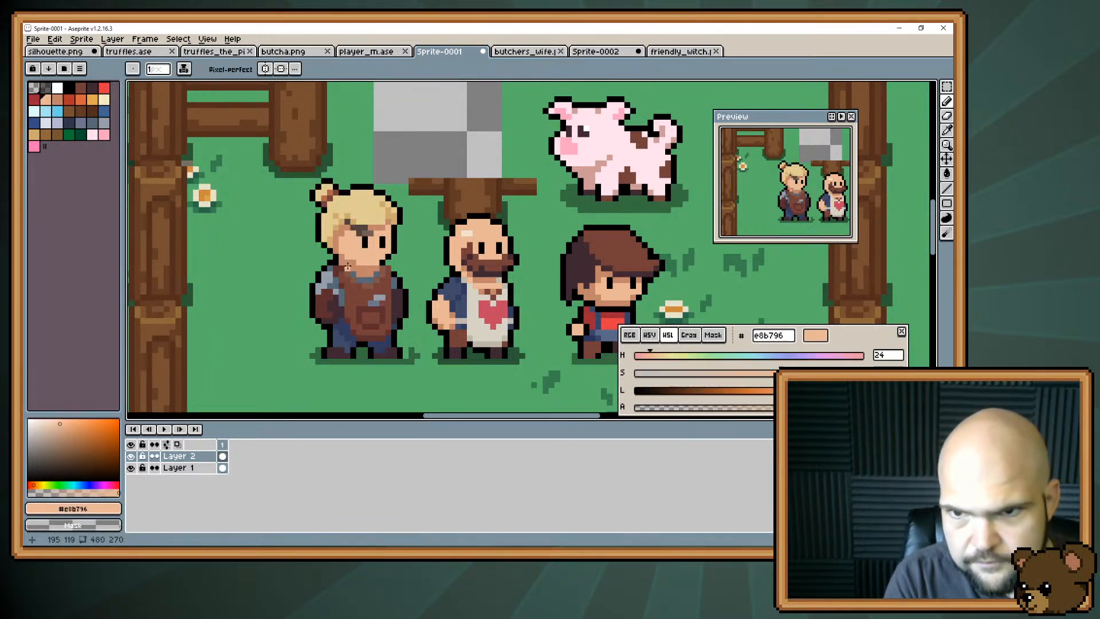
# Add a small second smudge between and just under the eyes with #765d56, reshaping it with skin colour #e8b796.
pyautogui.keyDown('alt'); pyautogui.click(371, 227); pyautogui.keyUp('alt')
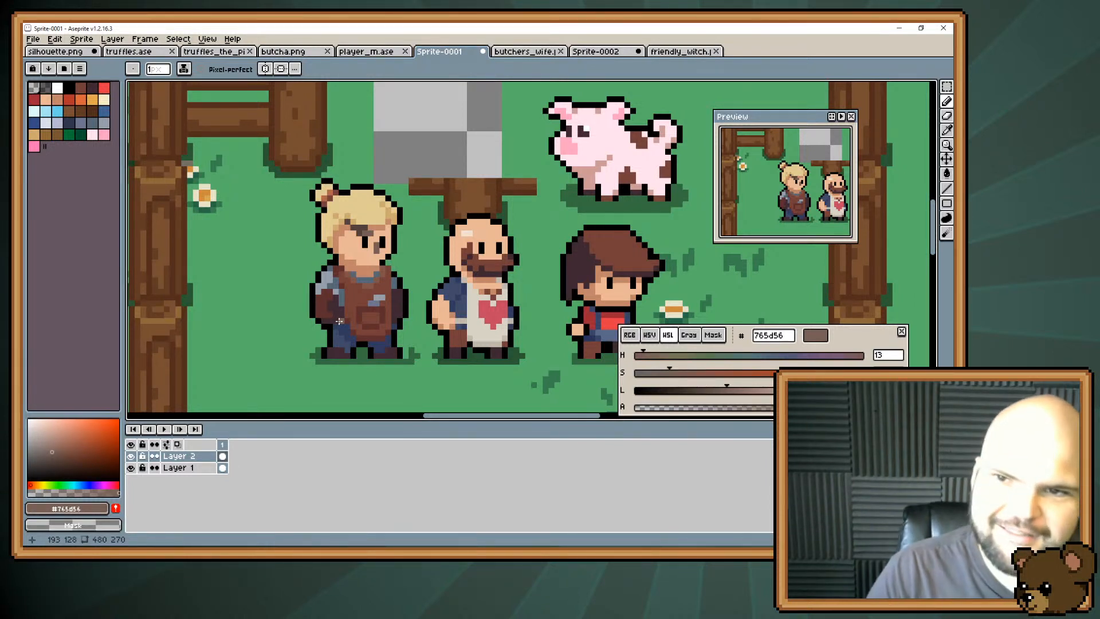
pyautogui.keyDown('alt'); pyautogui.click(372, 256); pyautogui.keyUp('alt')
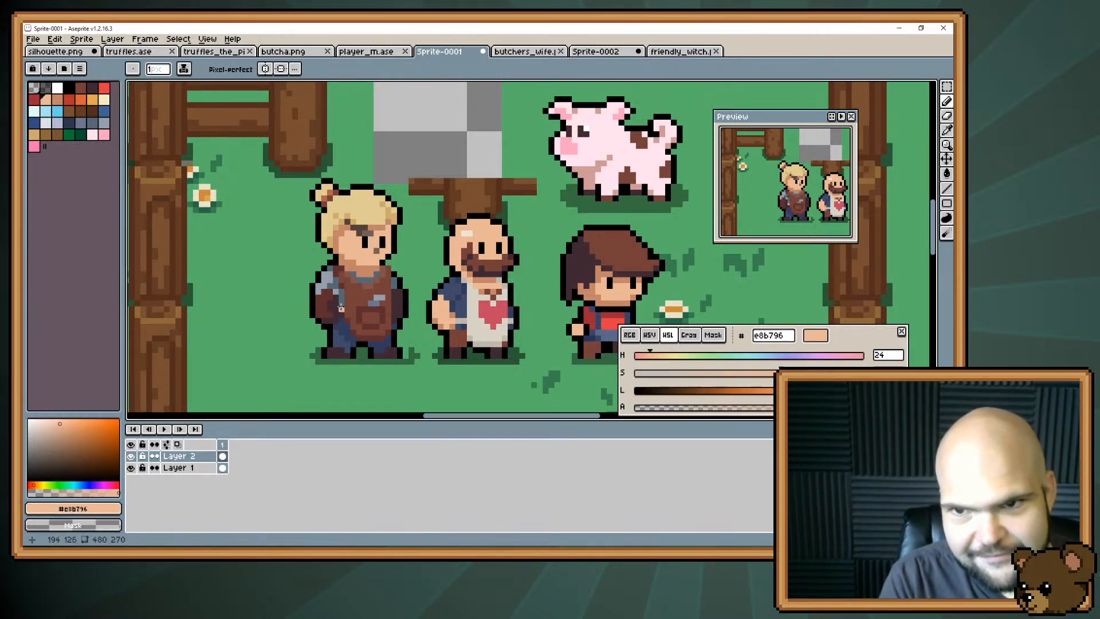
pyautogui.keyDown('alt'); pyautogui.click(377, 250); pyautogui.keyUp('alt')
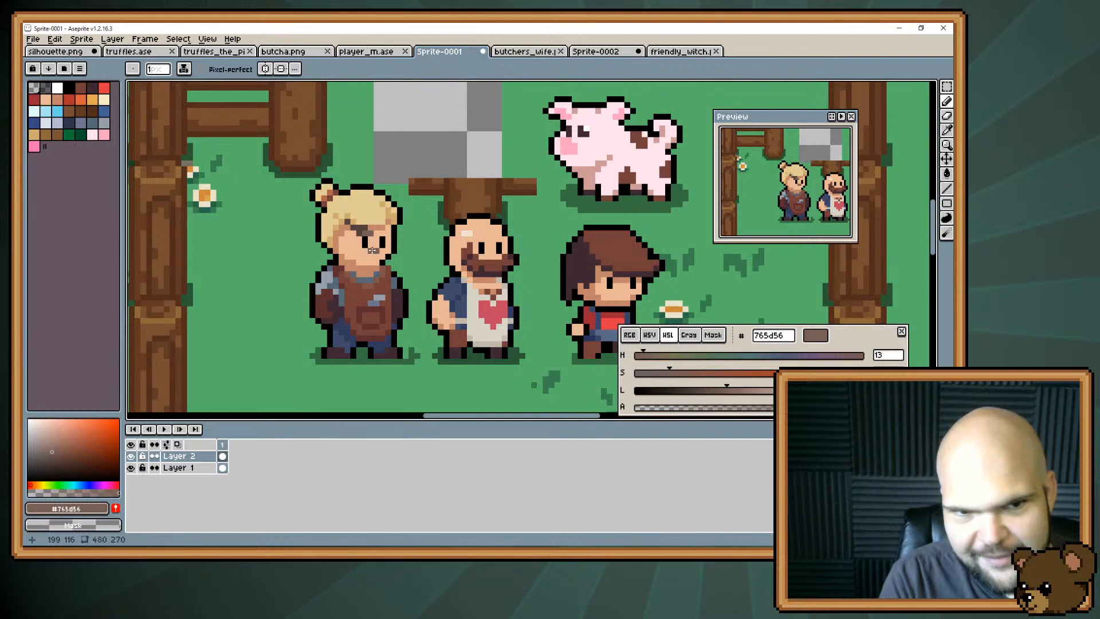
pyautogui.keyDown('alt'); pyautogui.click(371, 250); pyautogui.keyUp('alt')
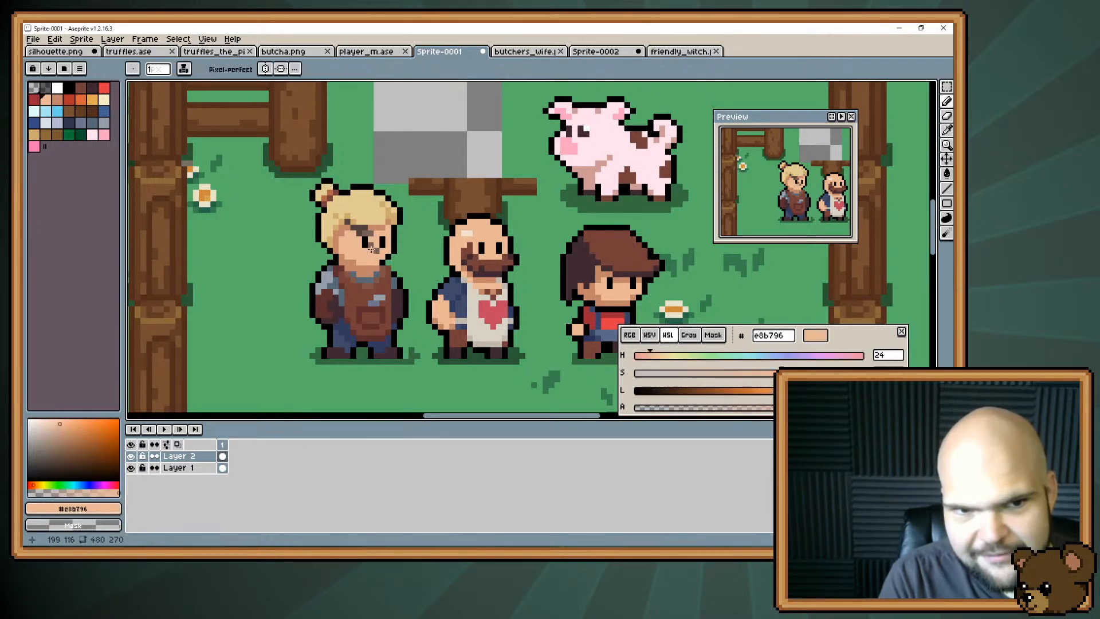
pyautogui.keyDown('alt'); pyautogui.click(372, 251); pyautogui.keyUp('alt')
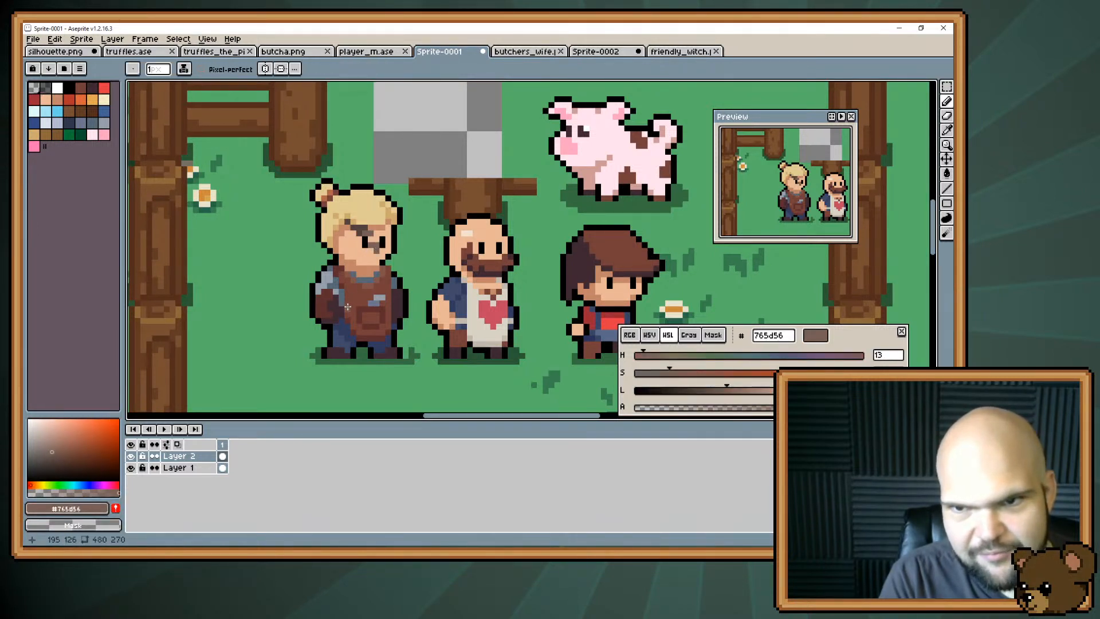
pyautogui.keyDown('alt'); pyautogui.click(371, 246); pyautogui.keyUp('alt')
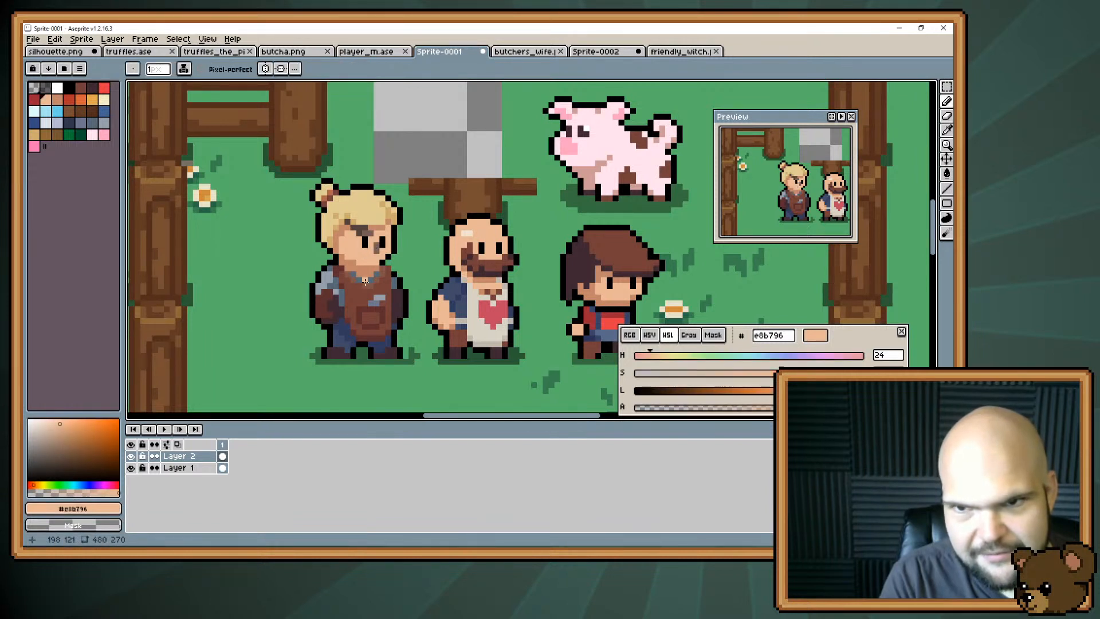
pyautogui.press('alt')
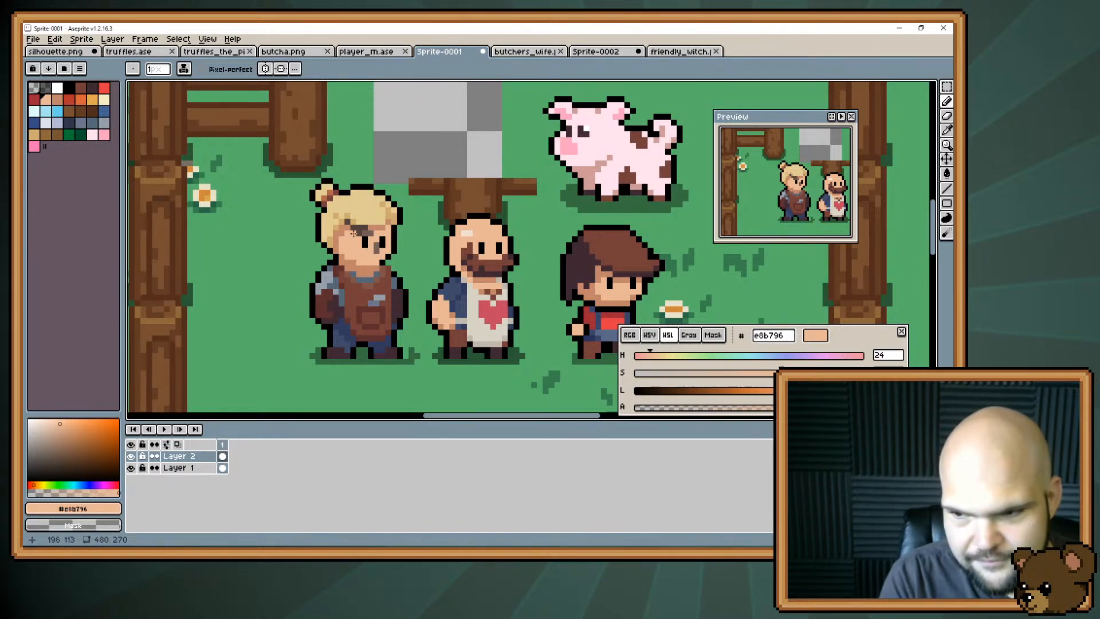
# Try a small soot mark in #53413c beside the blonde character's front eye, and undo the last change.
pyautogui.press('alt')
pyautogui.click(365, 227)
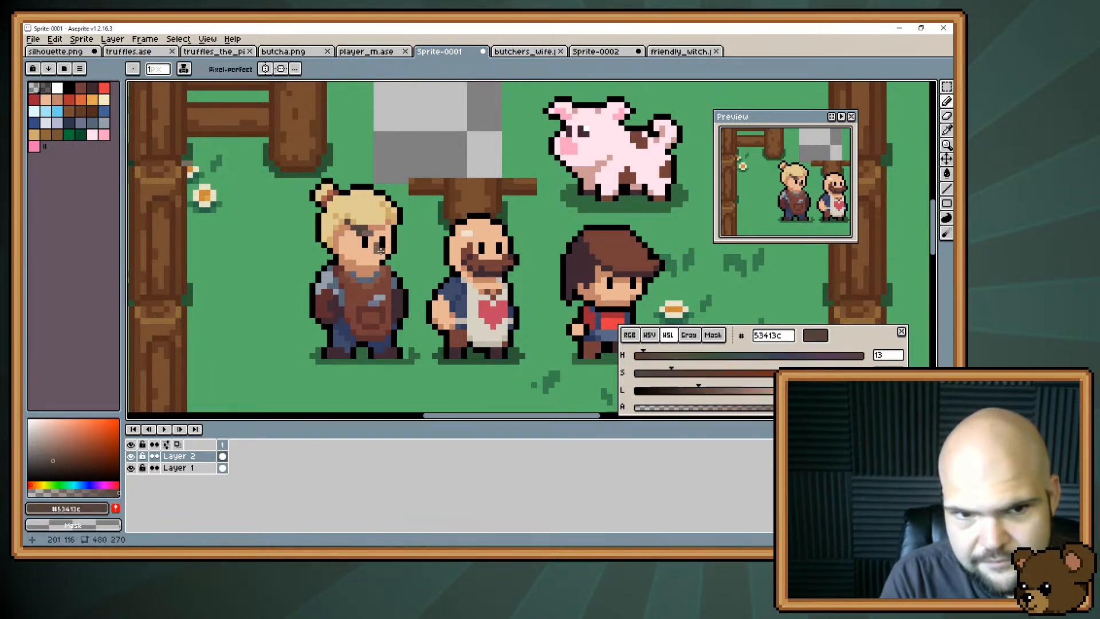
pyautogui.keyDown('alt'); pyautogui.click(367, 267); pyautogui.keyUp('alt')
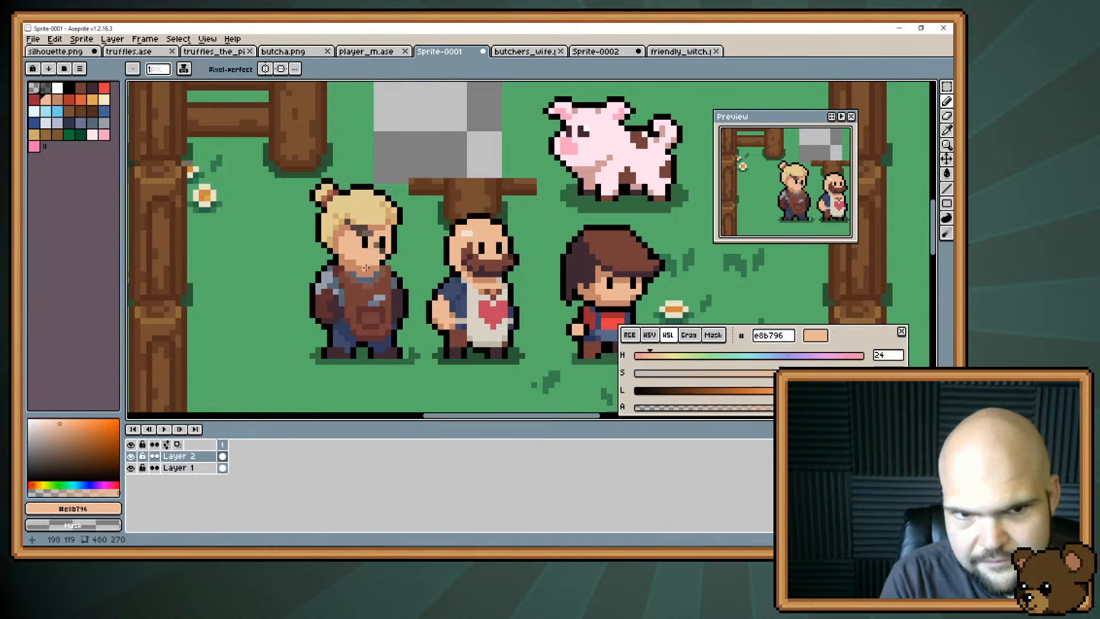
pyautogui.hotkey('ctrl', 'z')
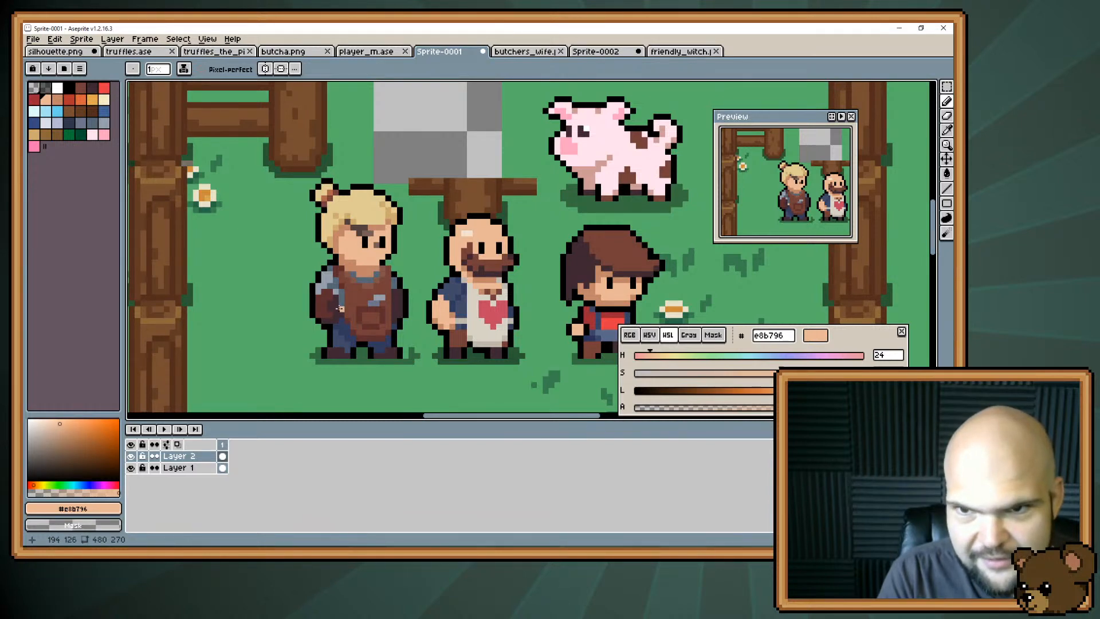
# Paint a small light grey tool in #959eaa sticking out above the pocket of the blonde character's apron.
pyautogui.scroll(-2, 340, 309)
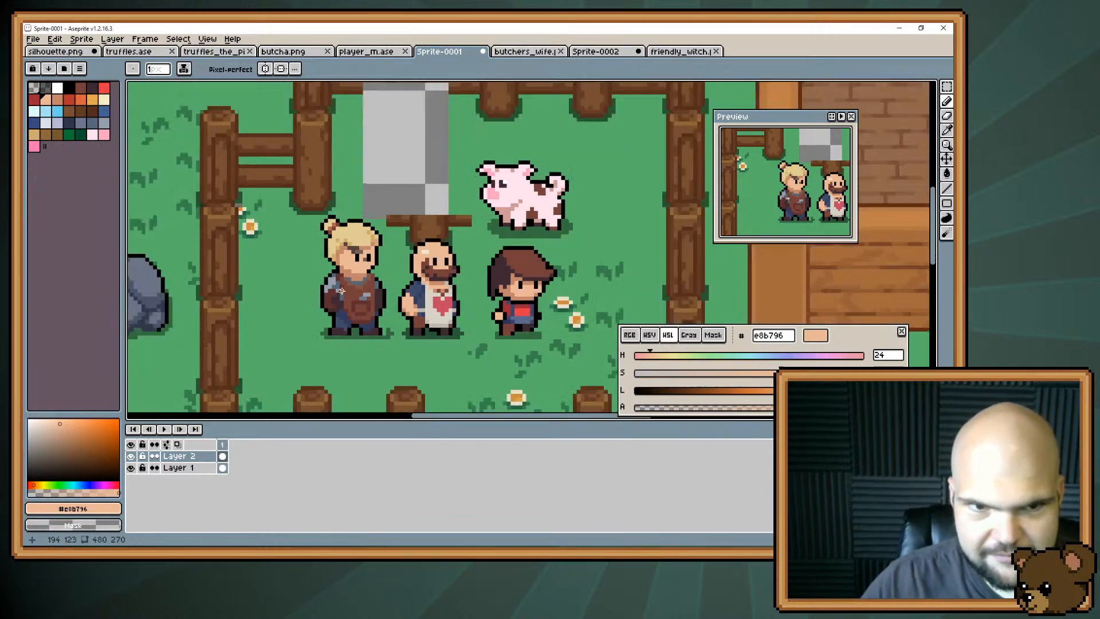
pyautogui.scroll(2, 341, 291)
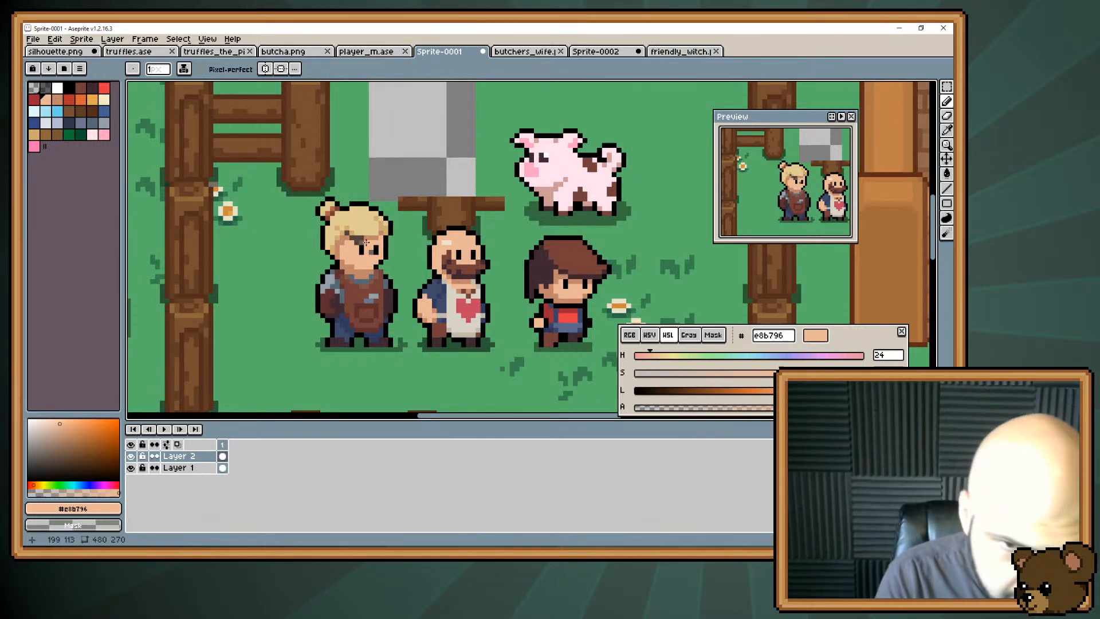
pyautogui.keyDown('alt'); pyautogui.click(369, 298); pyautogui.keyUp('alt')
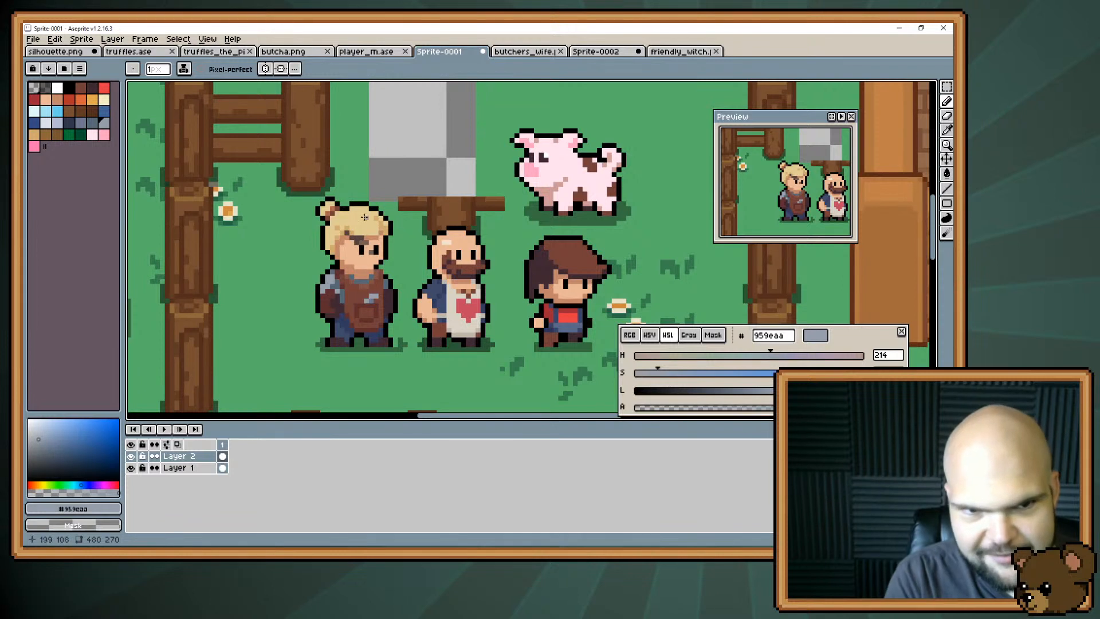
# Cover the face's soot smudges with skin colour #e8b796 and retouch the fringe's lower edge with #e1cc94, #cfab6e and #c28569.
pyautogui.keyDown('alt'); pyautogui.click(360, 244); pyautogui.keyUp('alt')
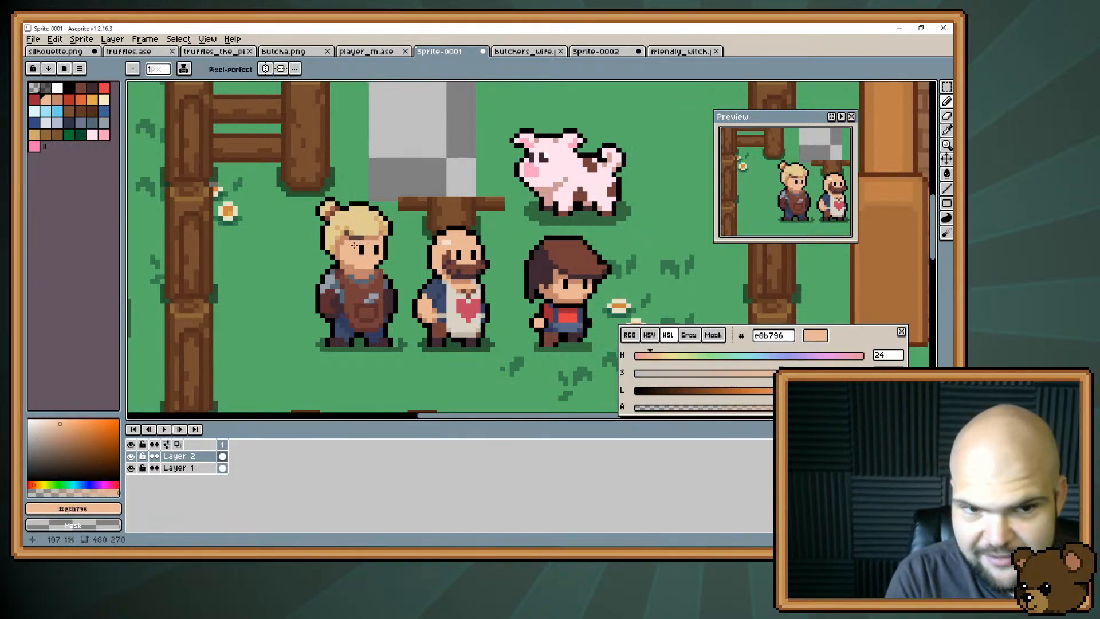
pyautogui.keyDown('alt'); pyautogui.click(344, 272); pyautogui.keyUp('alt')
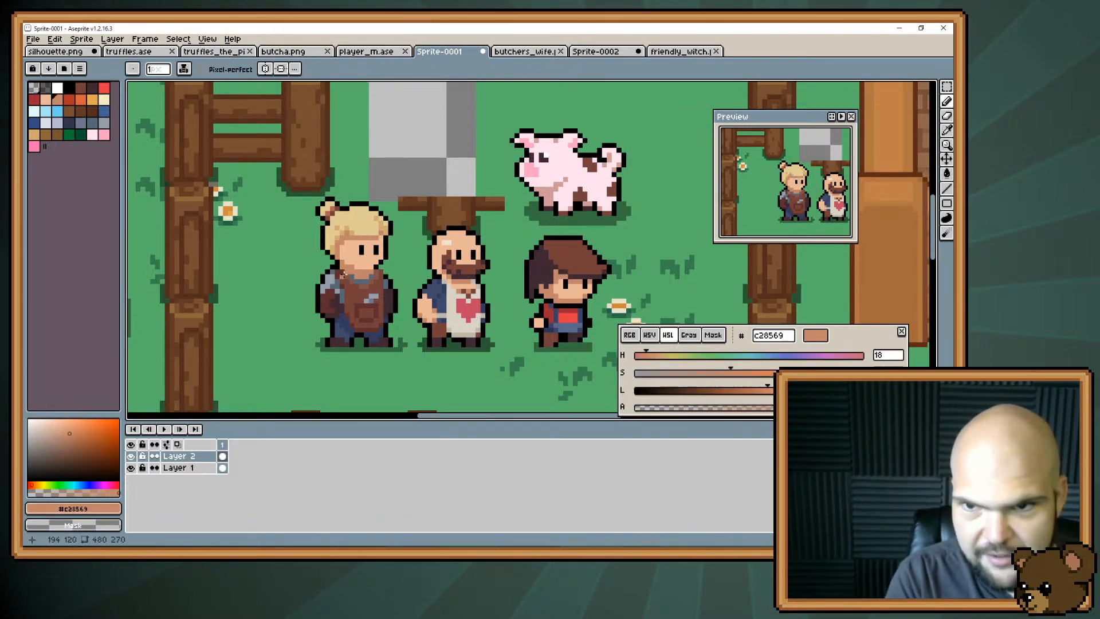
pyautogui.keyDown('alt'); pyautogui.click(372, 226); pyautogui.keyUp('alt')
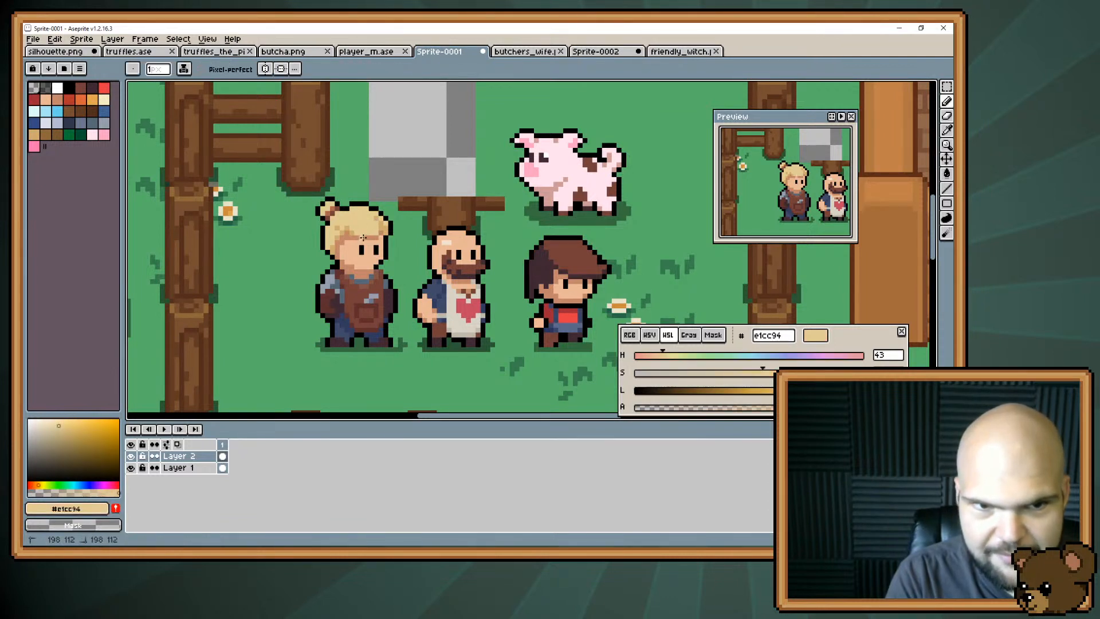
pyautogui.keyDown('alt'); pyautogui.click(377, 238); pyautogui.keyUp('alt')
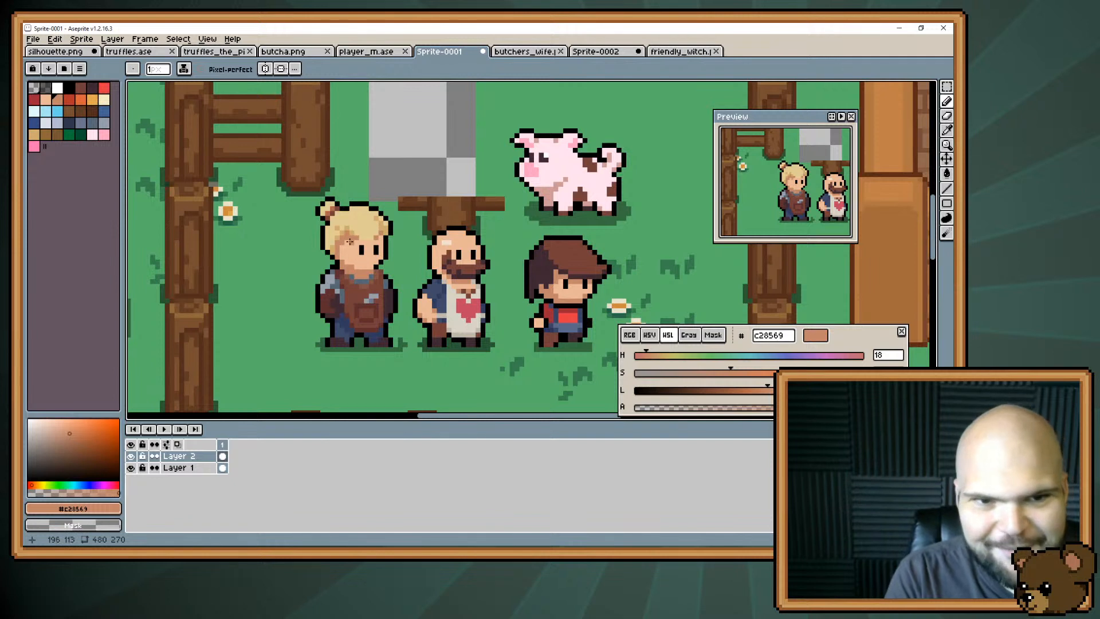
pyautogui.keyDown('alt'); pyautogui.click(351, 240); pyautogui.keyUp('alt')
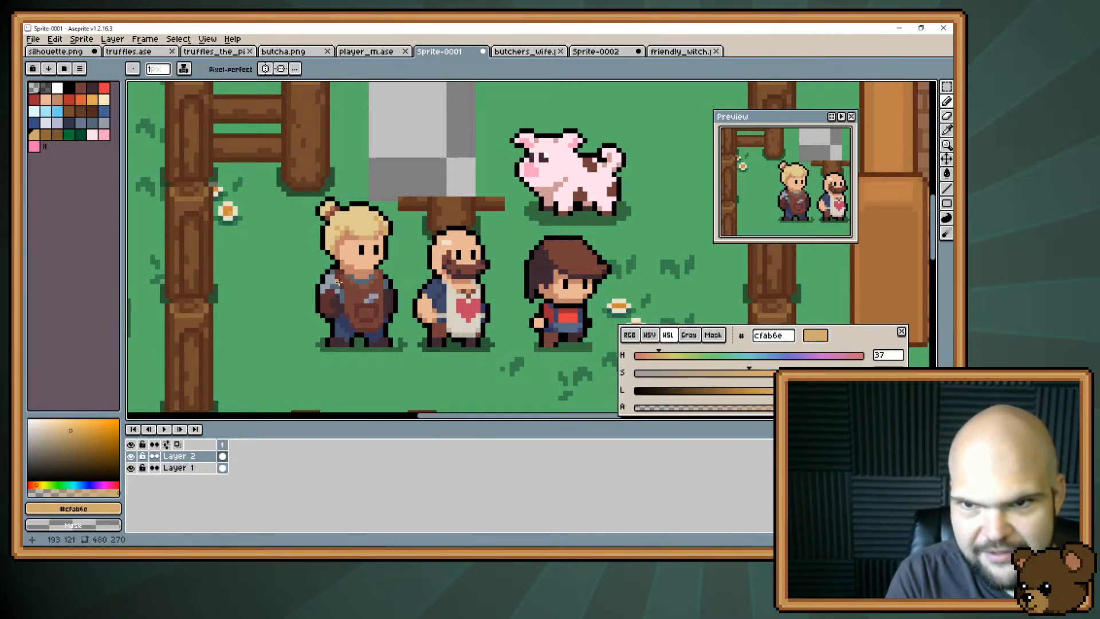
pyautogui.keyDown('alt'); pyautogui.click(360, 241); pyautogui.keyUp('alt')
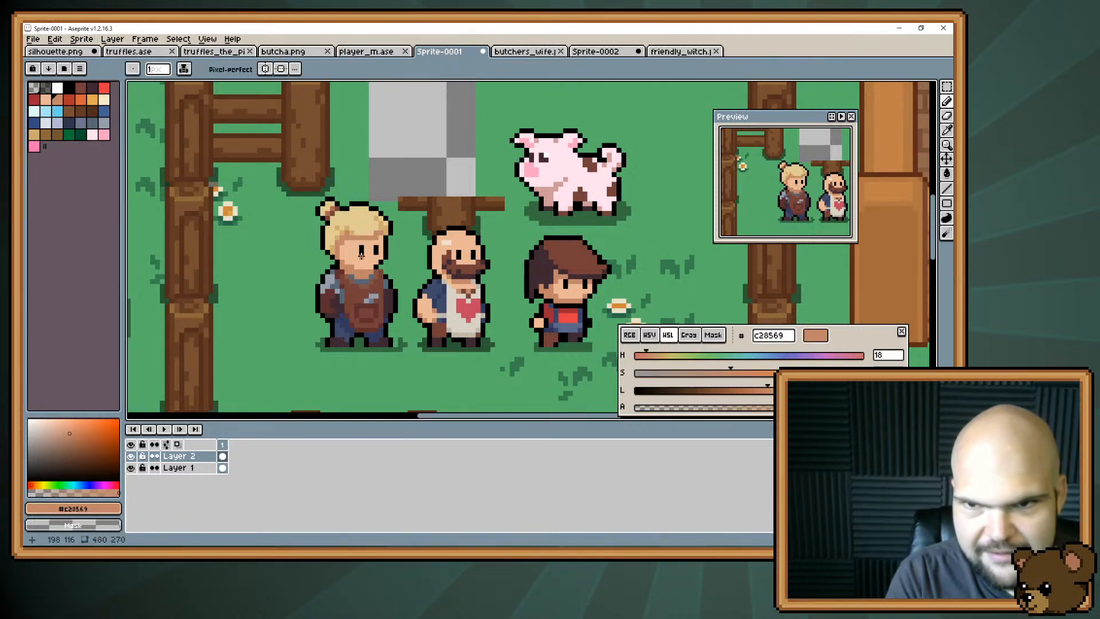
pyautogui.press('alt')
pyautogui.keyDown('alt'); pyautogui.click(385, 224); pyautogui.keyUp('alt')
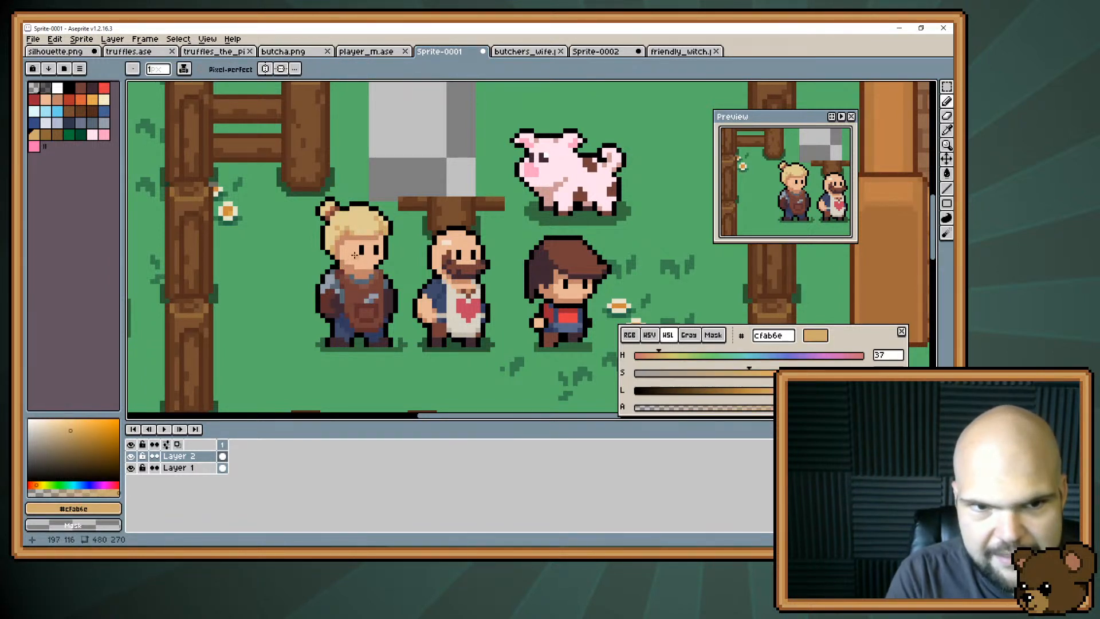
pyautogui.keyDown('alt'); pyautogui.click(368, 236); pyautogui.keyUp('alt')
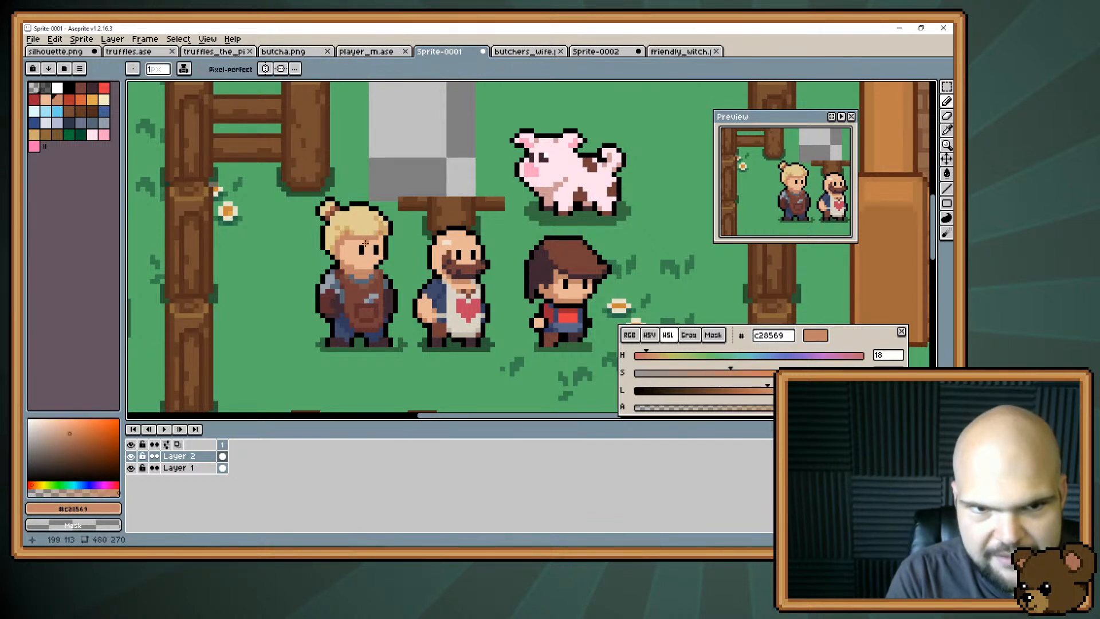
# Hide Layer 1 and replace the green pixels at both ends of the character's ground shadow with semi-transparent black #000000.
pyautogui.press('ctrl')
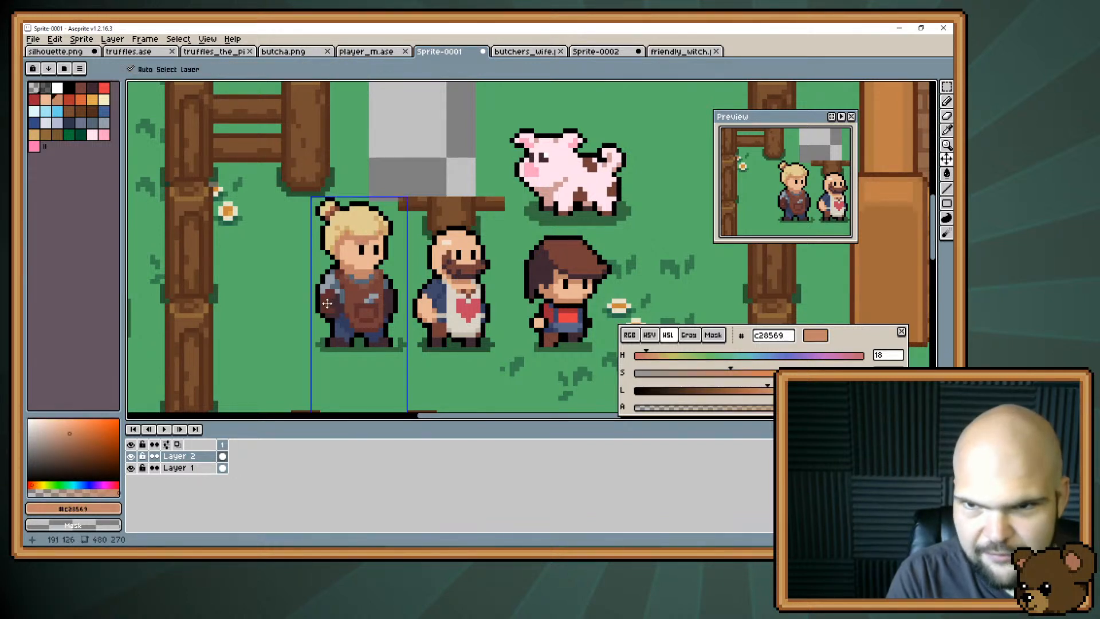
pyautogui.press('space')
pyautogui.moveTo(343, 246)
pyautogui.mouseDown()
pyautogui.moveTo(366, 171)
pyautogui.moveTo(348, 189)
pyautogui.moveTo(351, 262)
pyautogui.mouseUp()
pyautogui.press('space')
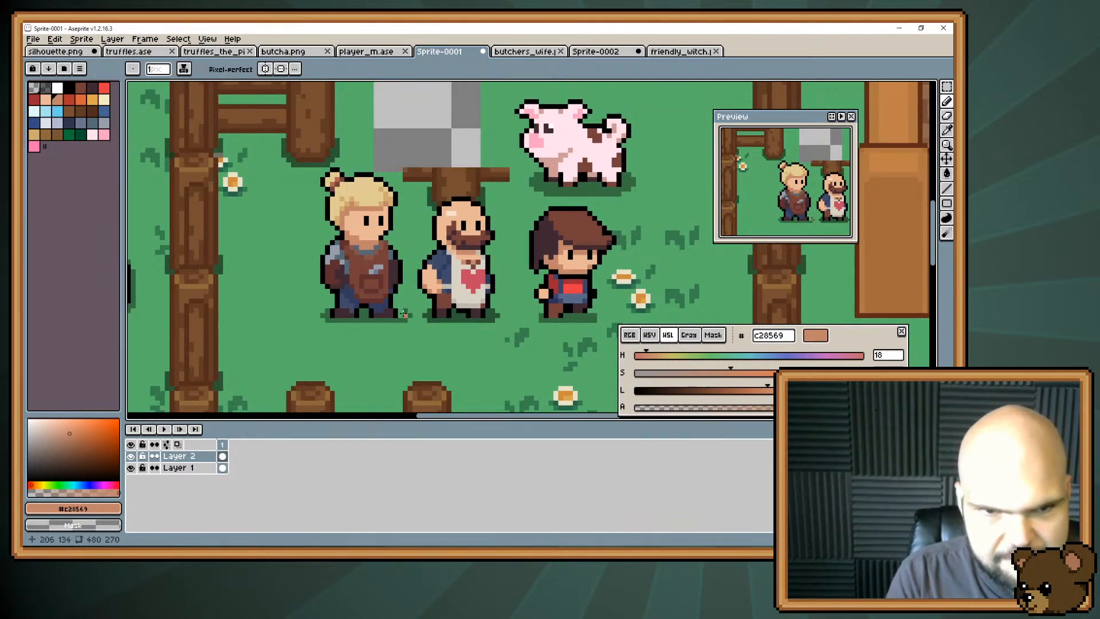
pyautogui.click(131, 468)
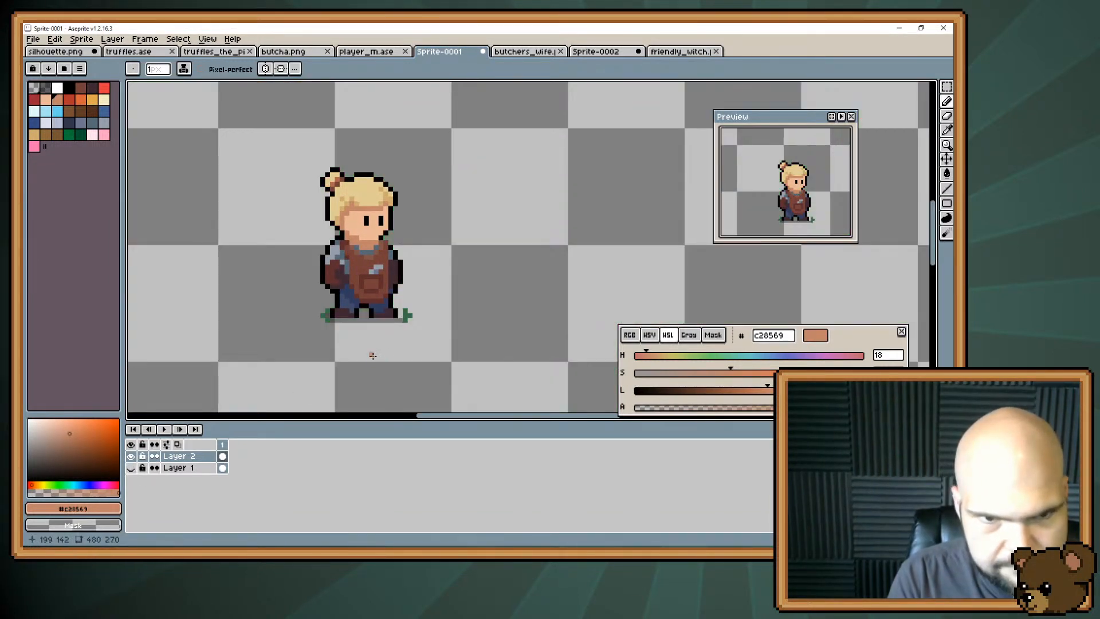
pyautogui.keyDown('alt'); pyautogui.click(322, 306); pyautogui.keyUp('alt')
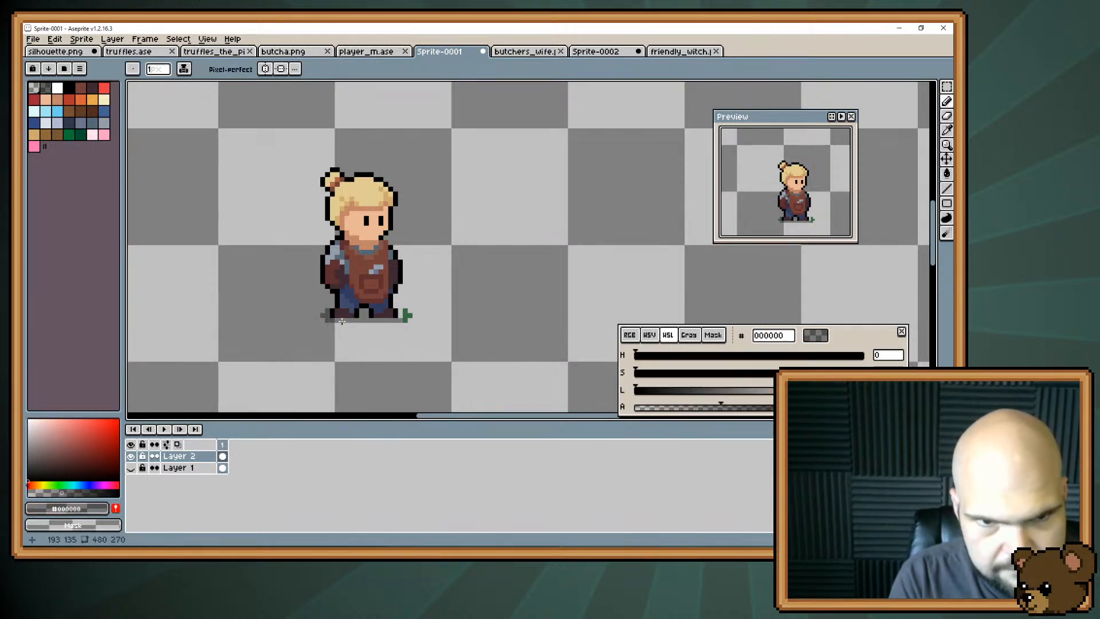
pyautogui.click(405, 315)
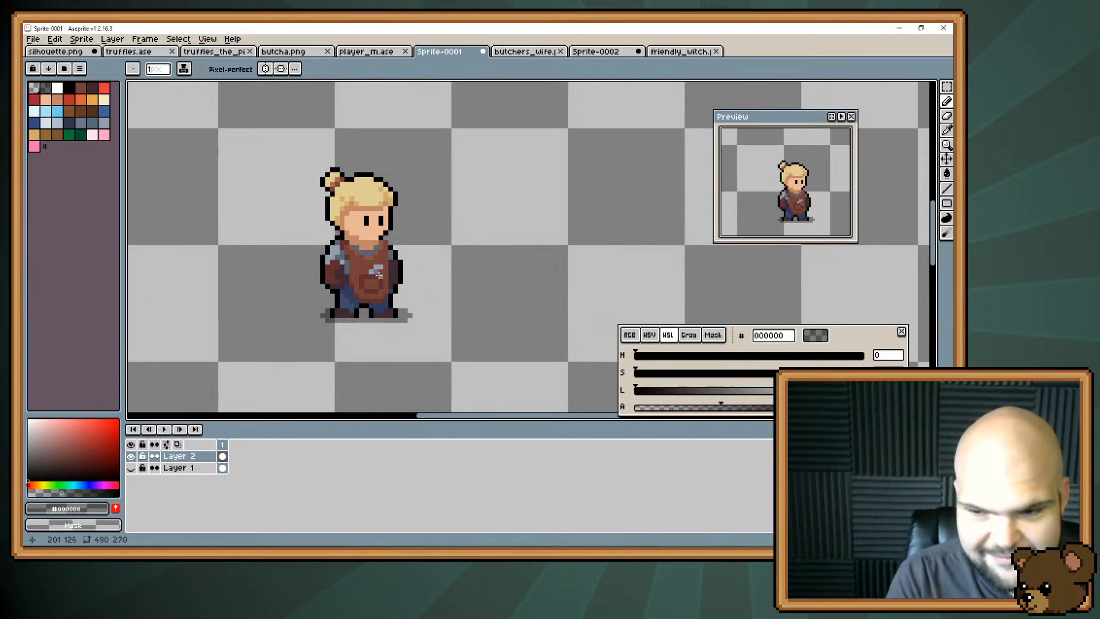
# Show Layer 1 again and add a darker #6d758d shading pixel to the grey tool on the apron.
pyautogui.moveTo(375, 285); pyautogui.dragTo(407, 290)
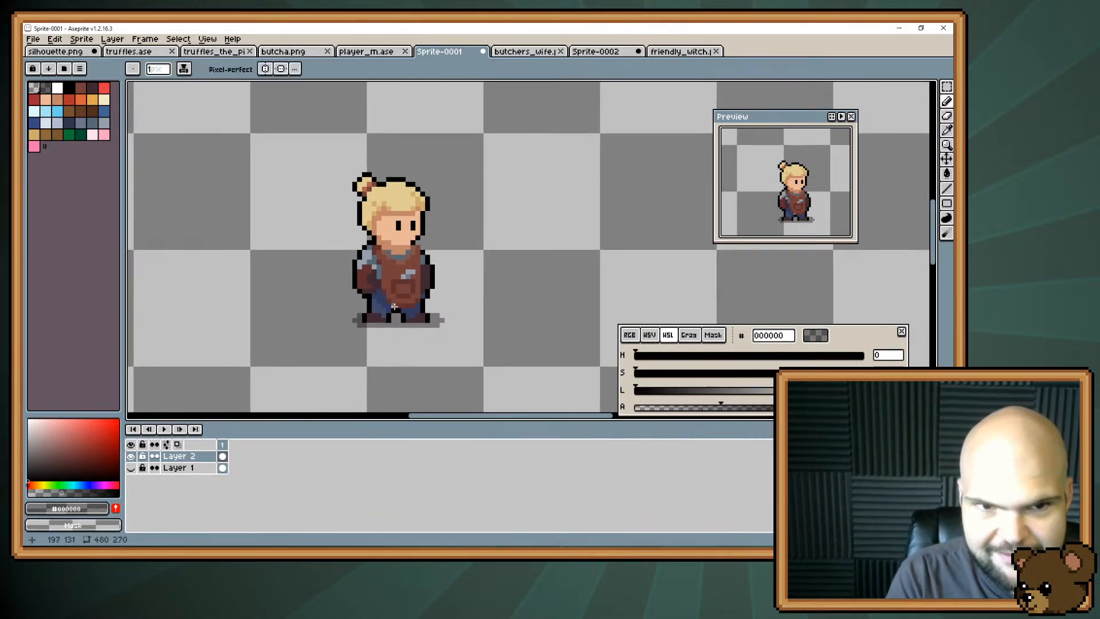
pyautogui.hotkey('ctrl', 's')
pyautogui.press('Escape')
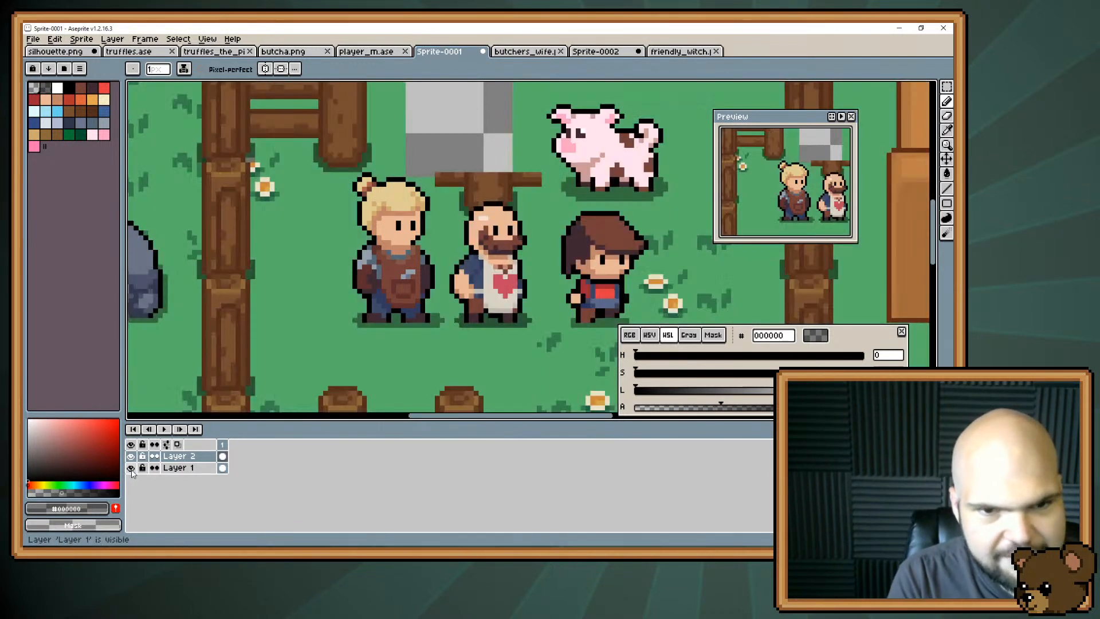
pyautogui.click(131, 468)
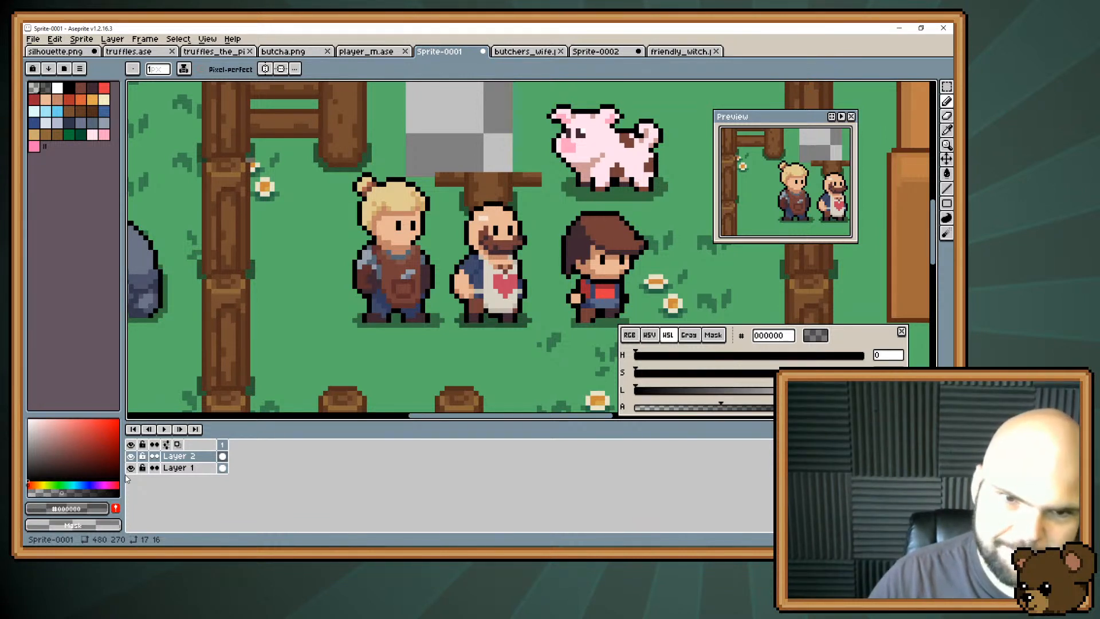
pyautogui.keyDown('alt'); pyautogui.click(411, 274); pyautogui.keyUp('alt')
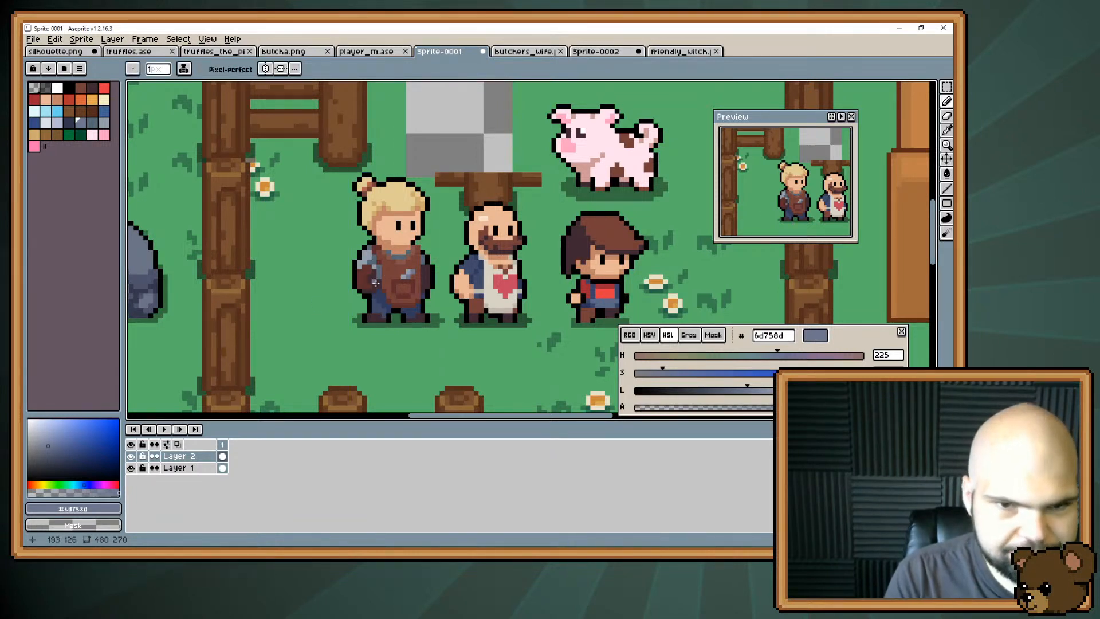
# Select a 28 × 39 pixel area around the blonde character with the background visible, and create a new sprite from it.
pyautogui.click(130, 469)
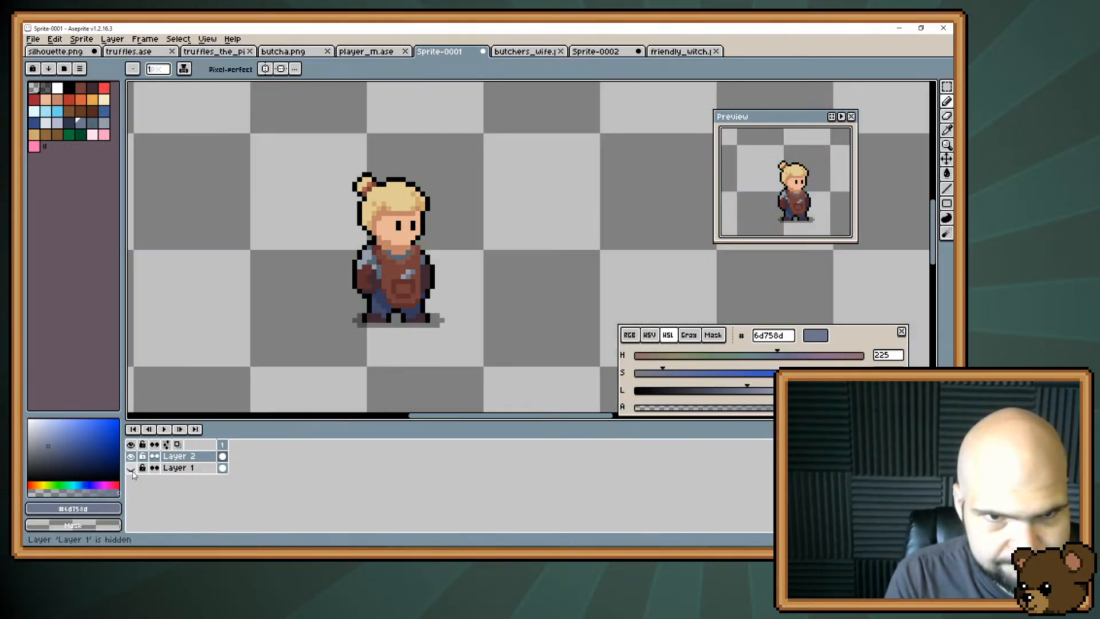
pyautogui.click(130, 468)
pyautogui.press('m')
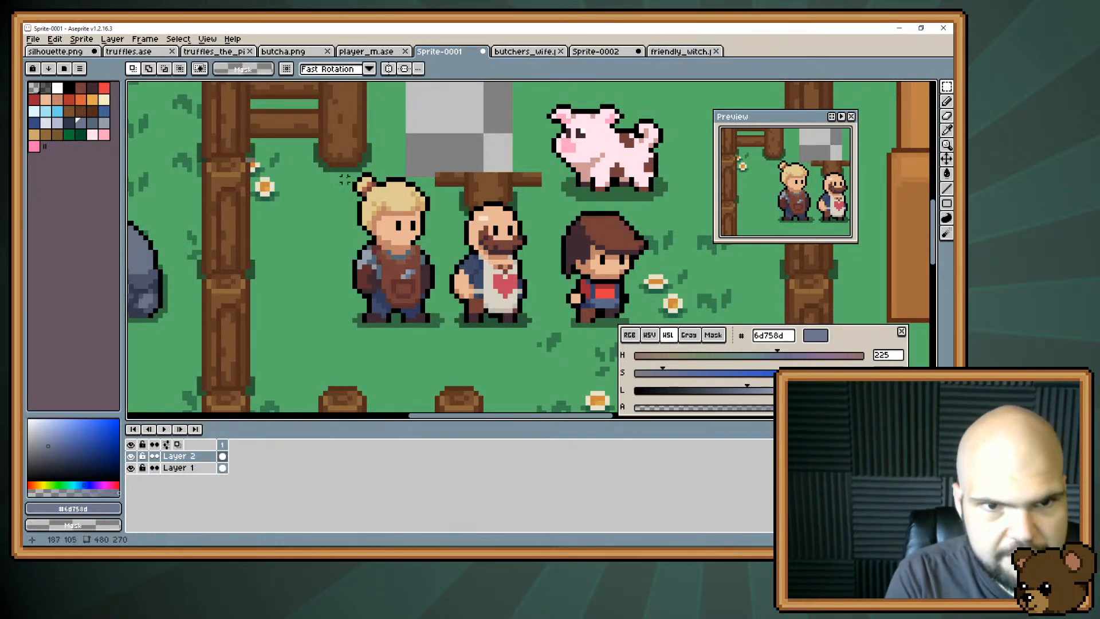
pyautogui.moveTo(313, 143); pyautogui.dragTo(451, 335)
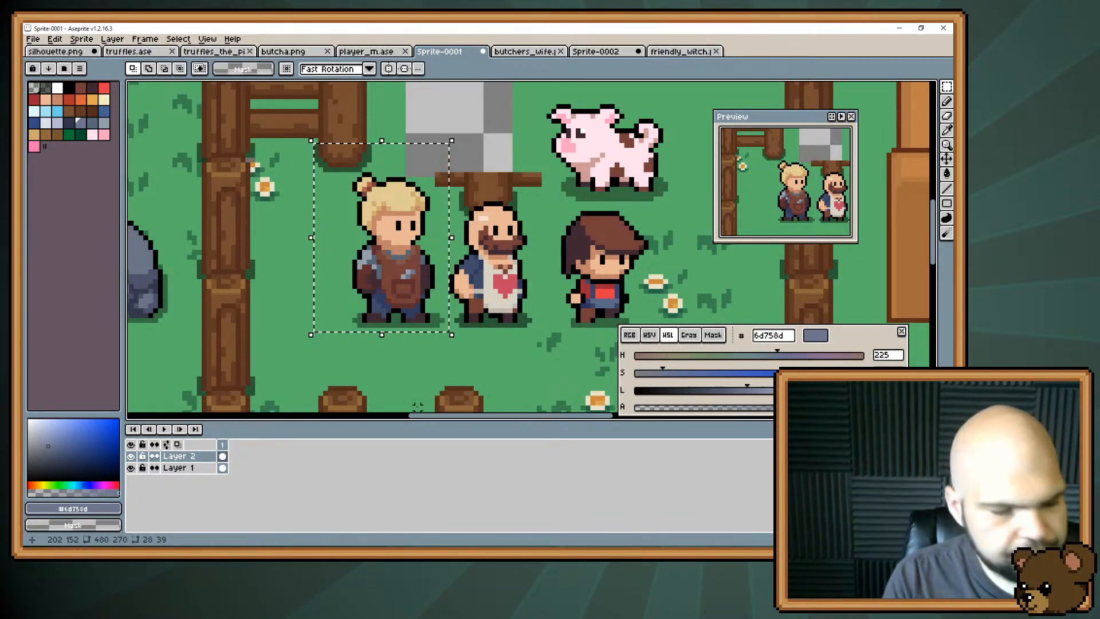
pyautogui.hotkey('ctrl', 'alt', 'n')
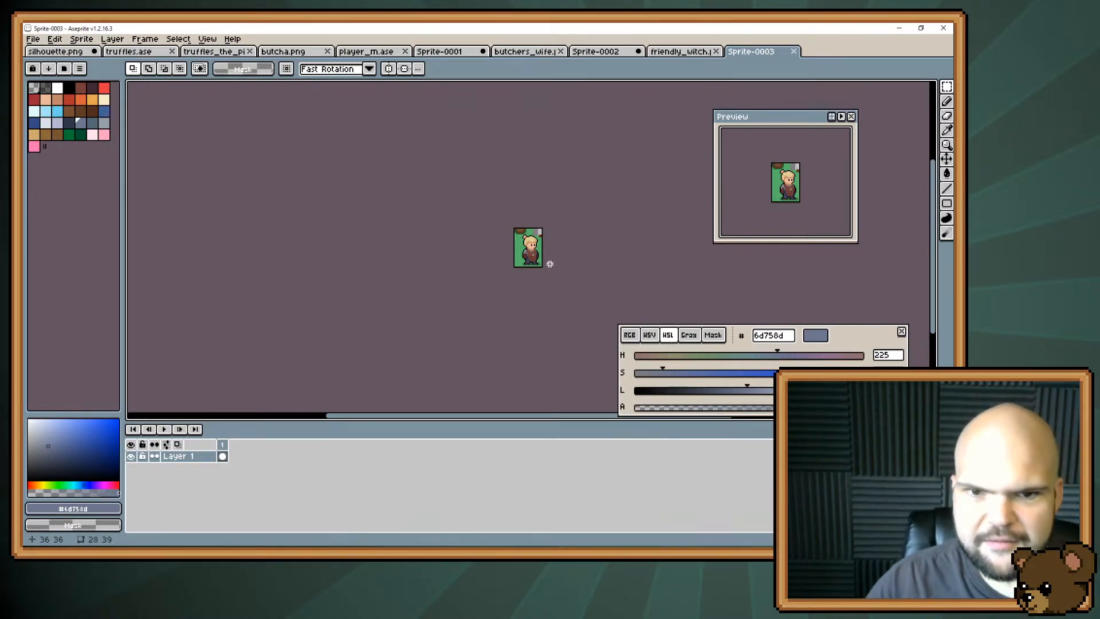
# Select all green background pixels with non-contiguous Magic Wand matching and delete them, along with the post remnants above the blonde character.
pyautogui.scroll(3, 550, 264)
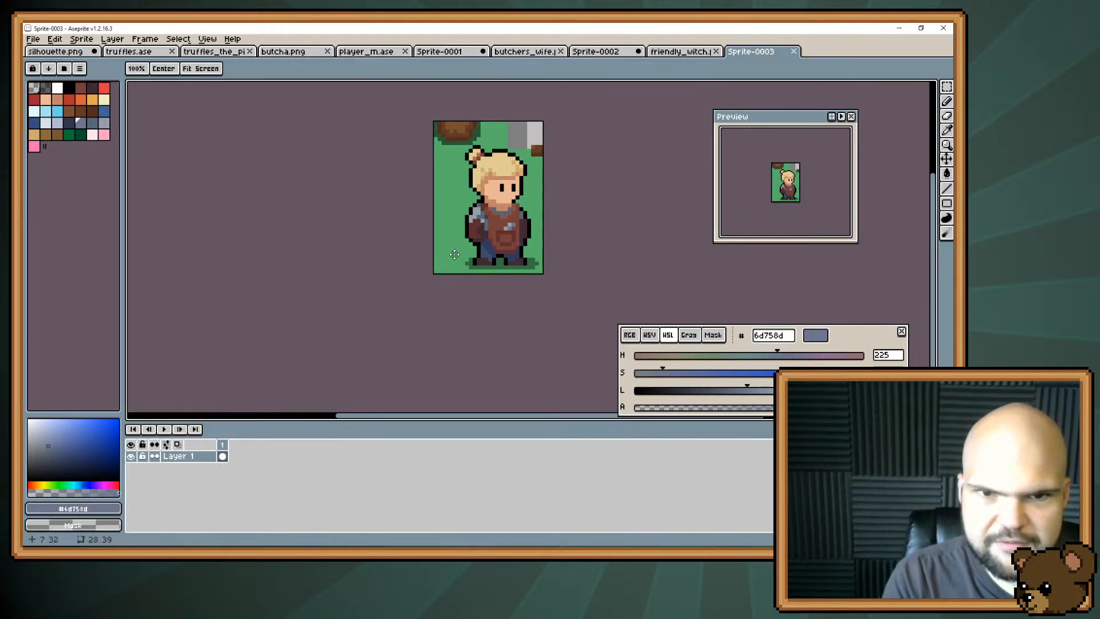
pyautogui.moveTo(457, 259); pyautogui.dragTo(413, 311)
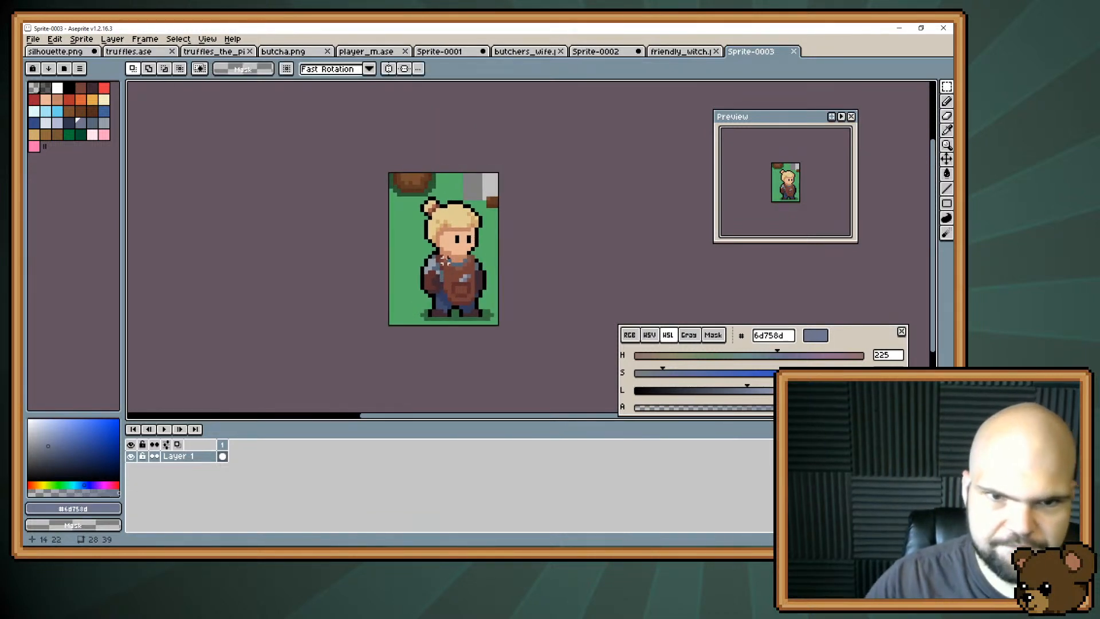
pyautogui.scroll(1, 445, 260)
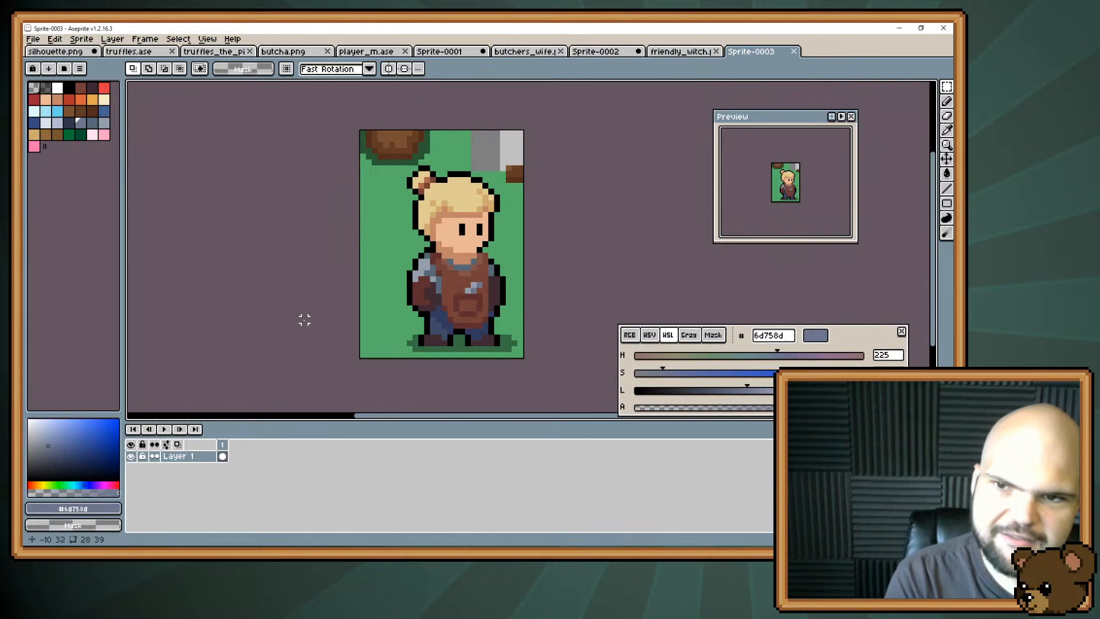
pyautogui.press('w')
pyautogui.click(372, 289)
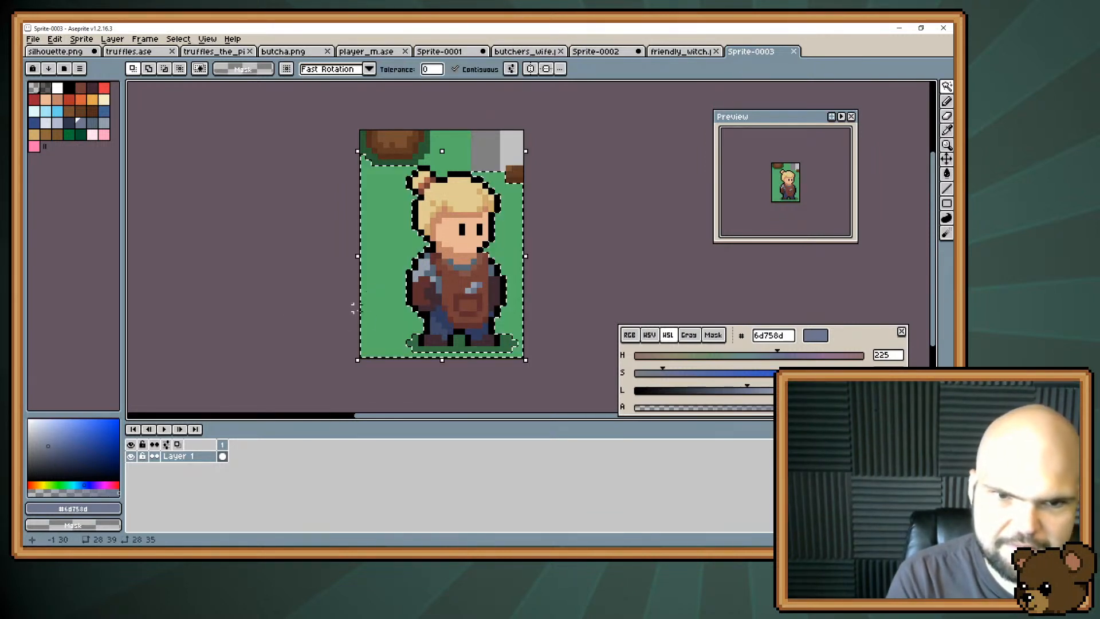
pyautogui.click(408, 163)
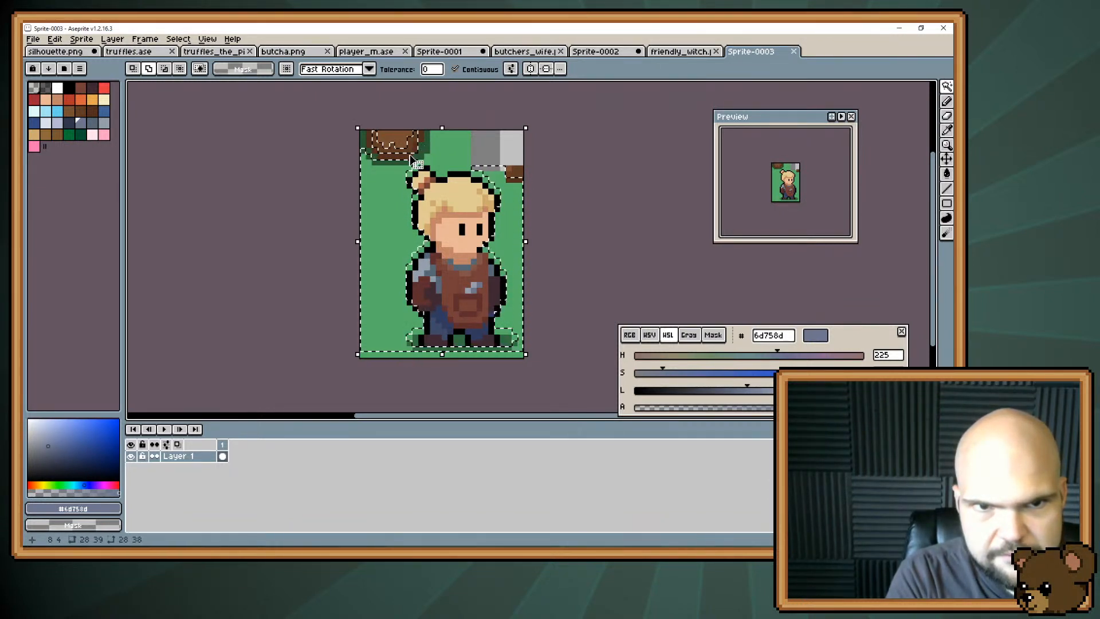
pyautogui.click(454, 142)
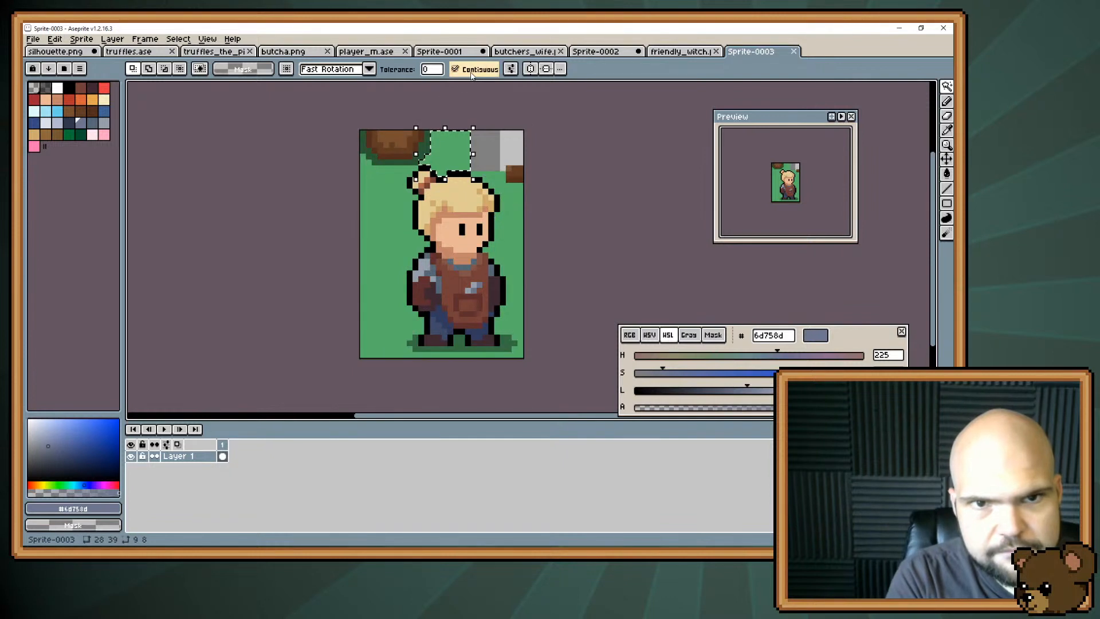
pyautogui.click(455, 69)
pyautogui.click(510, 189)
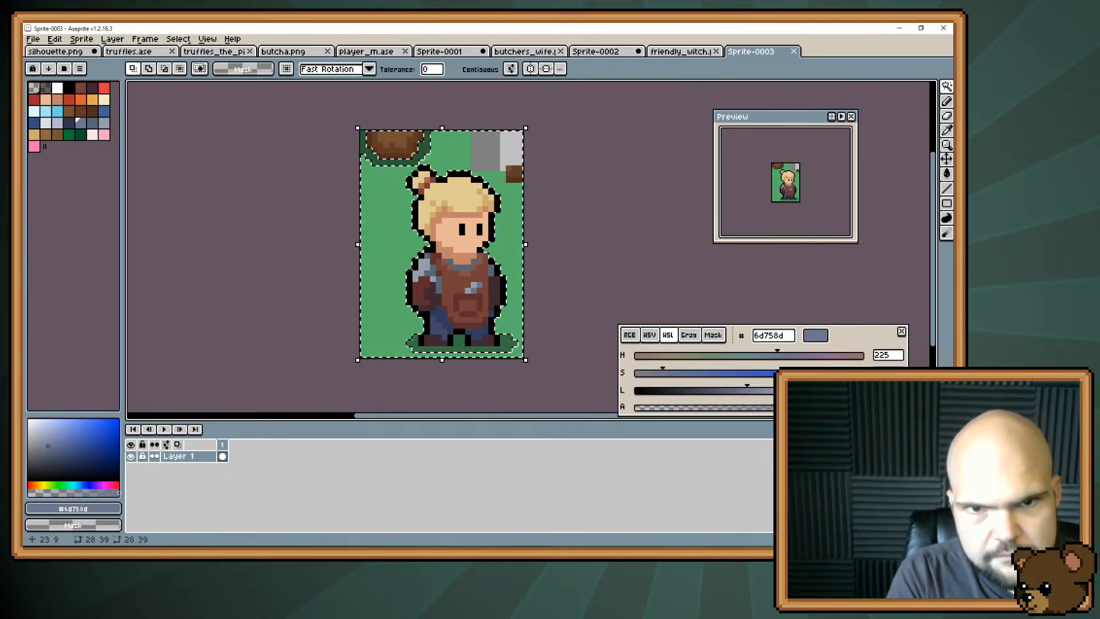
pyautogui.press('Delete')
pyautogui.click(415, 158)
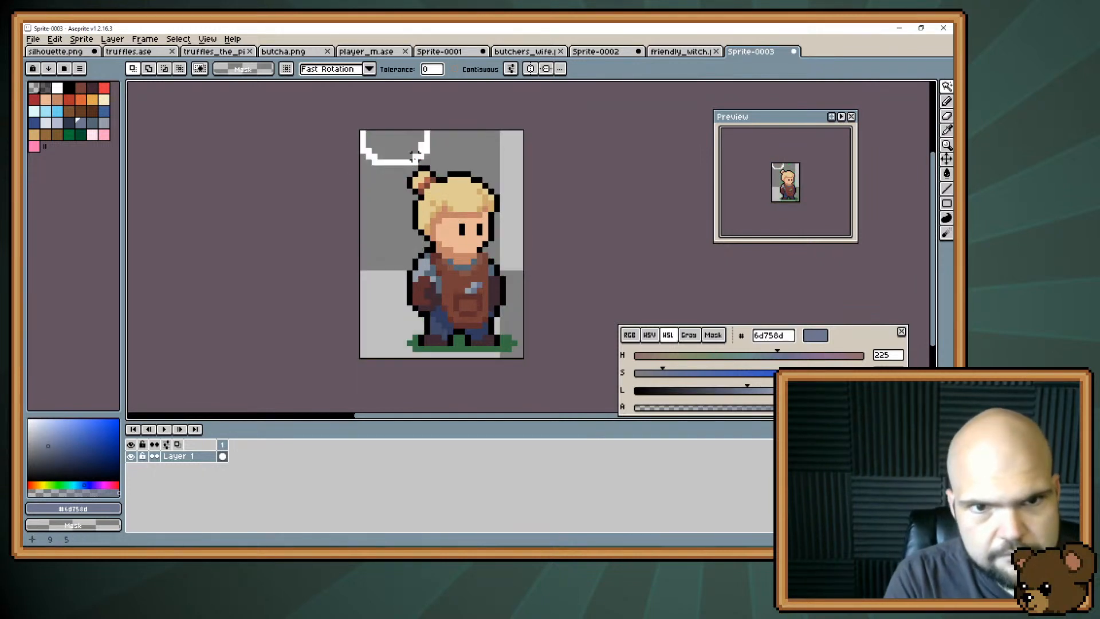
pyautogui.press('Delete')
# Fill the dark green ground shadow under the character with semi-transparent black #000000 at alpha 96.
pyautogui.click(44, 90)
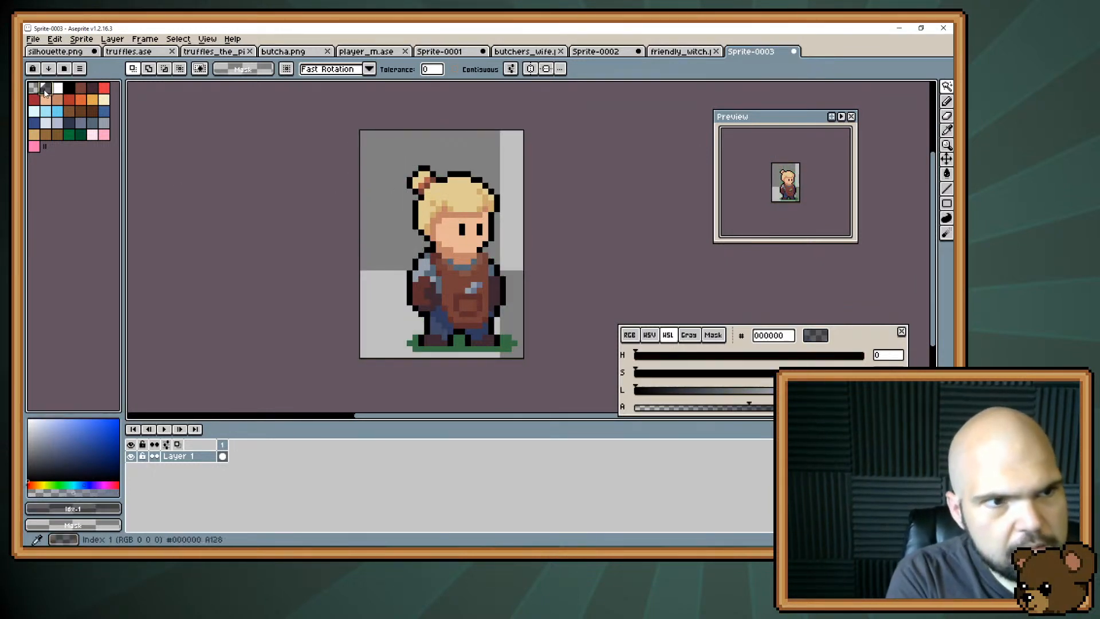
pyautogui.click(888, 408)
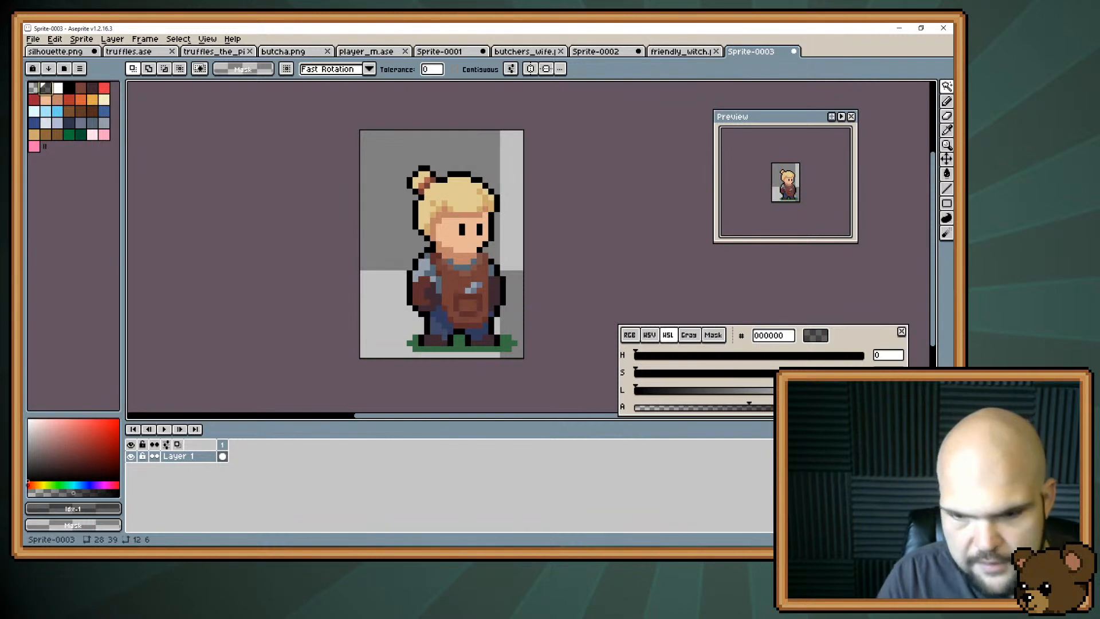
pyautogui.write('96')
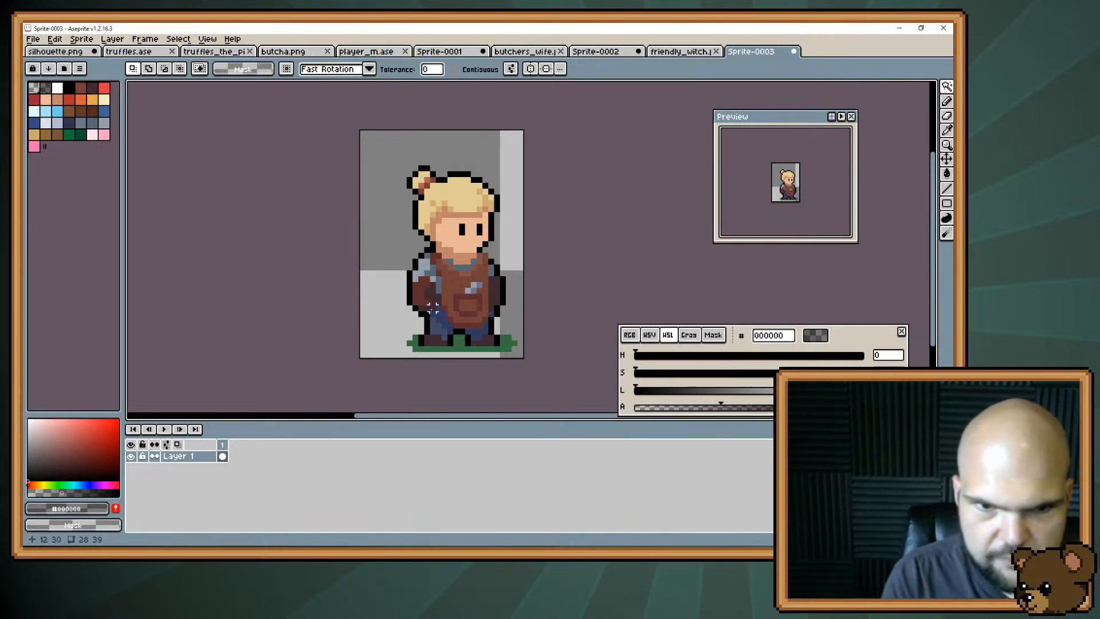
pyautogui.write('g')
pyautogui.click(453, 342)
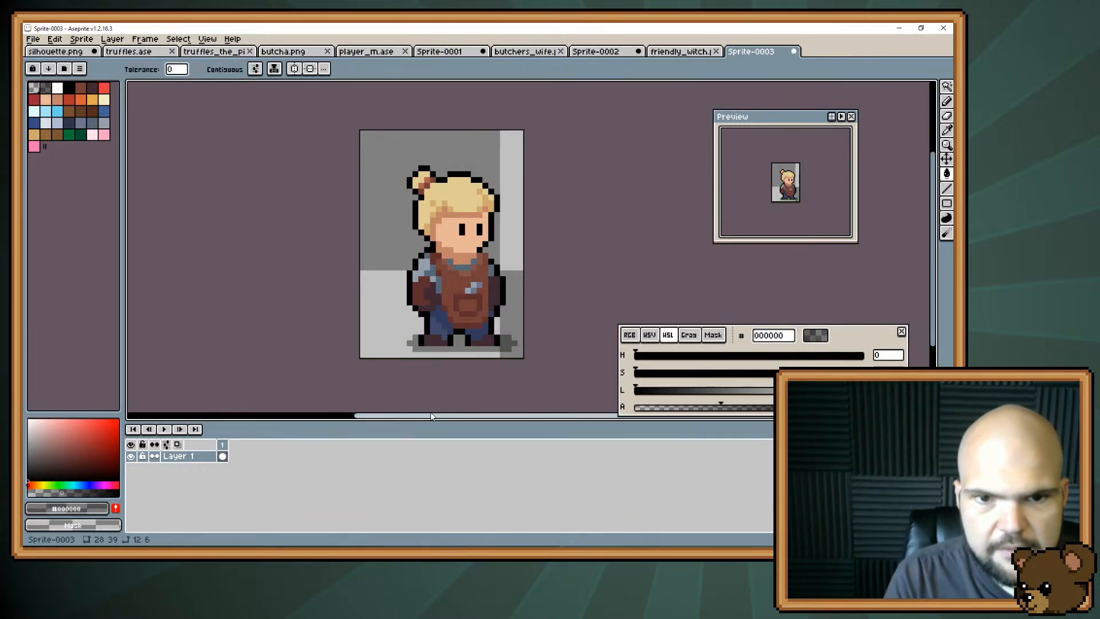
# Resize the canvas to 32 × 48 pixels and move the character about 4 pixels down and 2 pixels left.
pyautogui.click(81, 39)
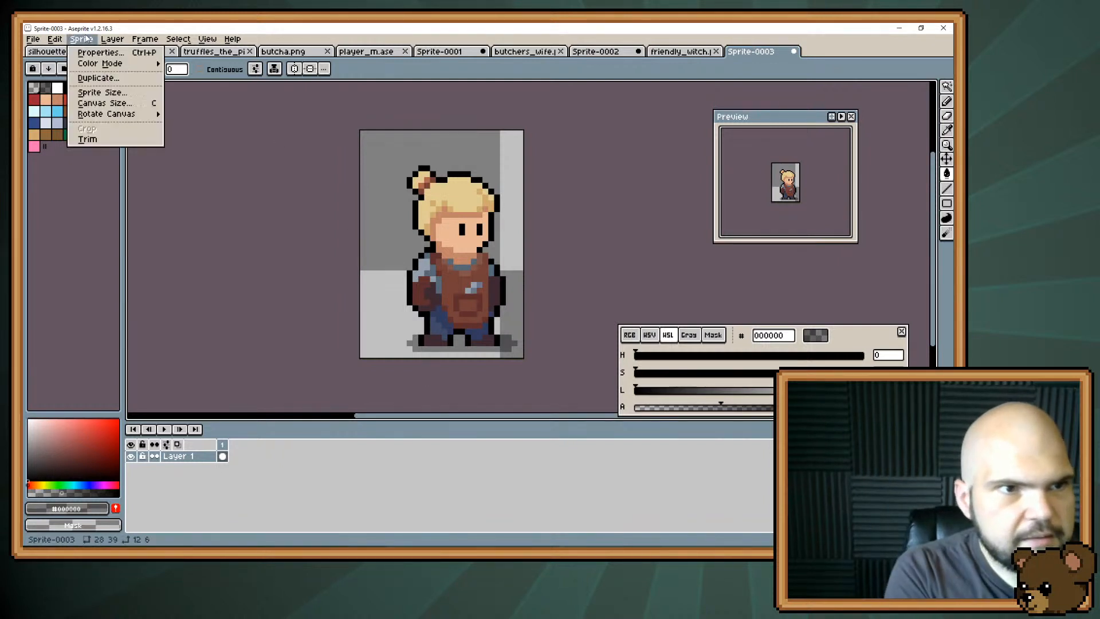
pyautogui.press('c')
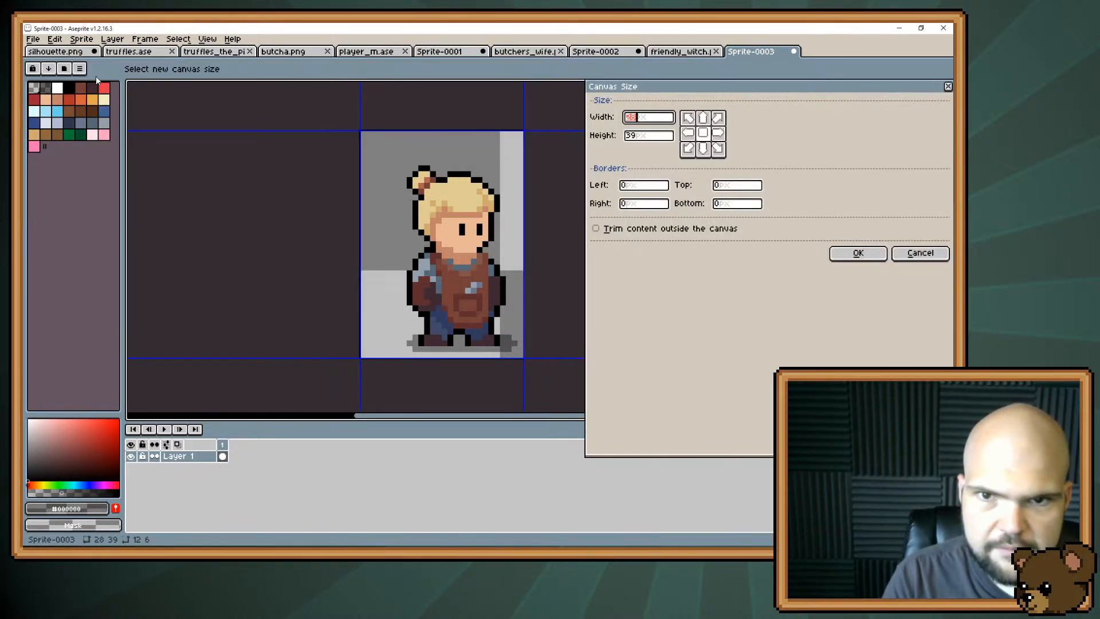
pyautogui.write('32')
pyautogui.press('Tab')
pyautogui.write('48')
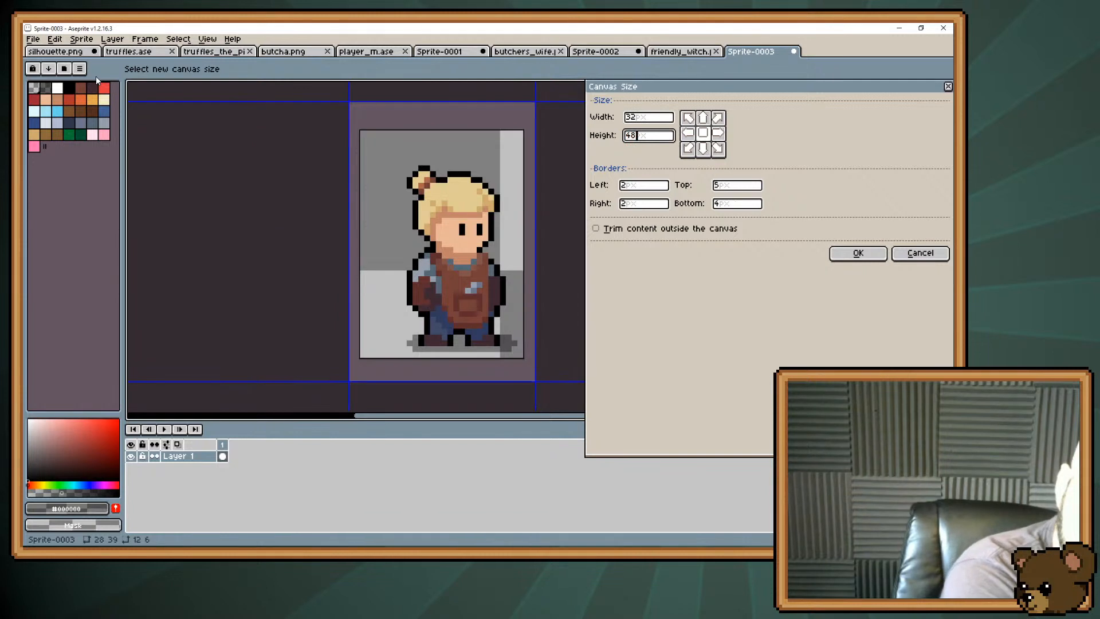
pyautogui.press('Return')
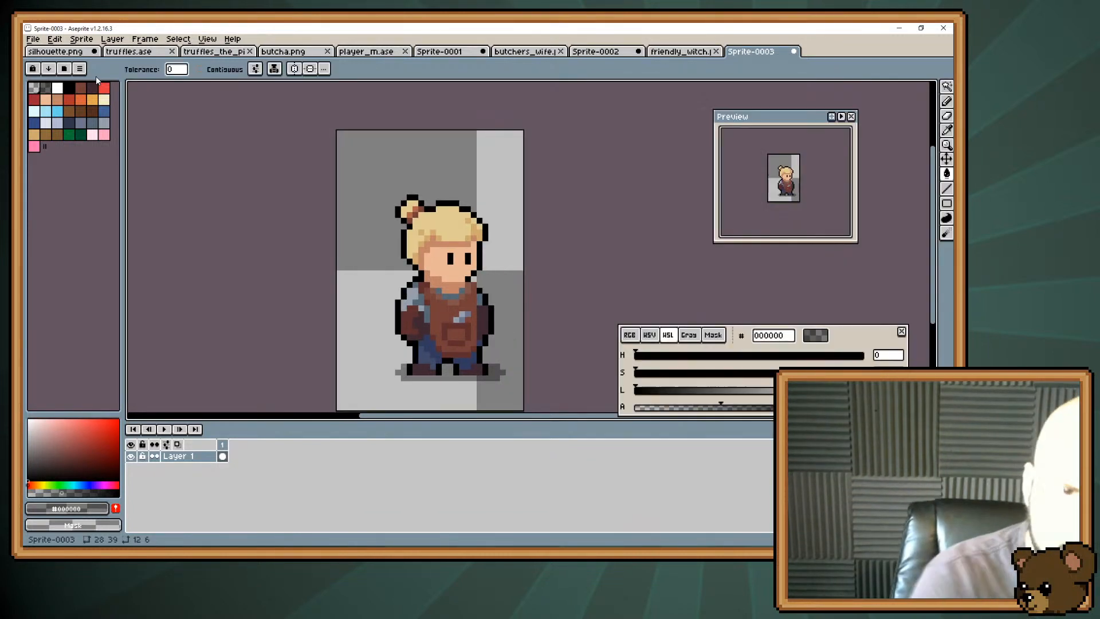
pyautogui.moveTo(457, 284)
pyautogui.mouseDown()
pyautogui.moveTo(474, 237)
pyautogui.moveTo(454, 276)
pyautogui.mouseUp()
pyautogui.press('v')
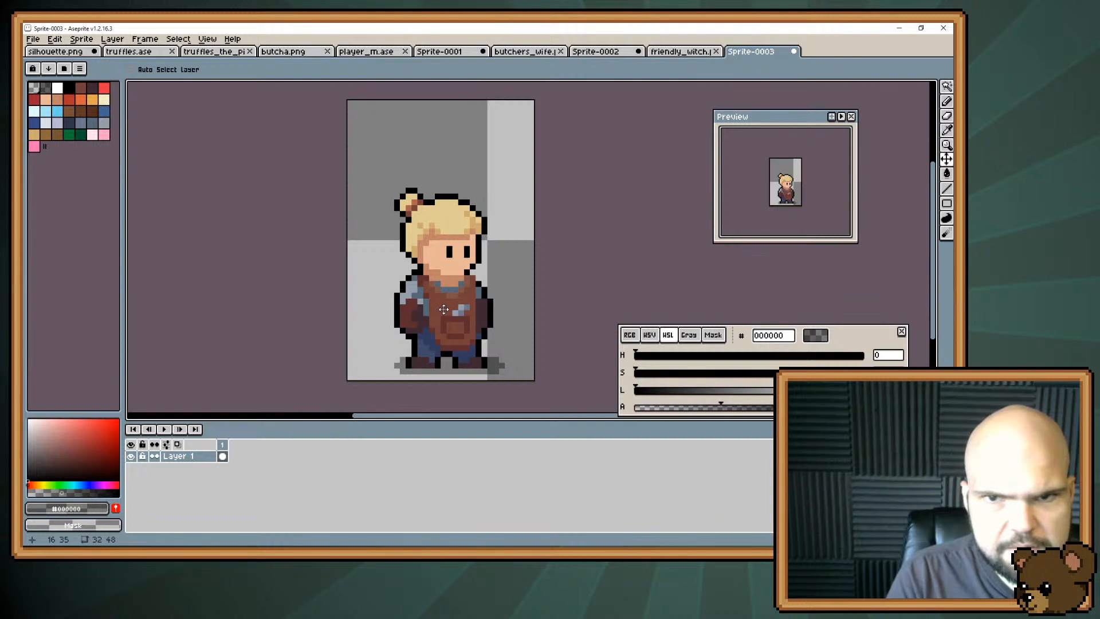
# Save the sprite as blacksmith.png in the npcs folder.
pyautogui.hotkey('ctrl', 's')
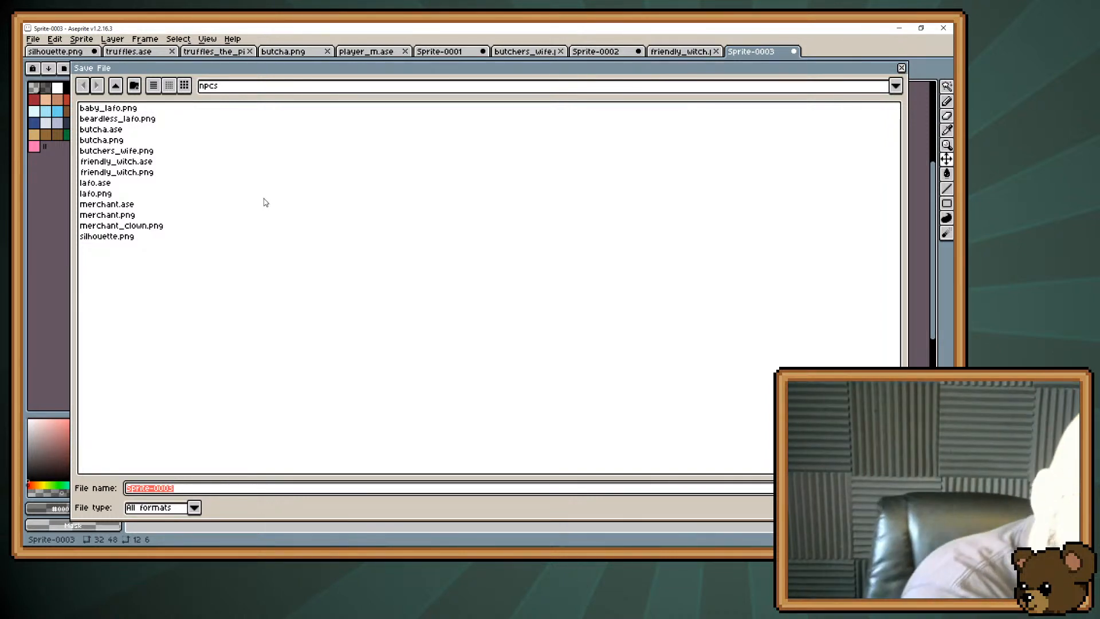
pyautogui.write('blacksmith')
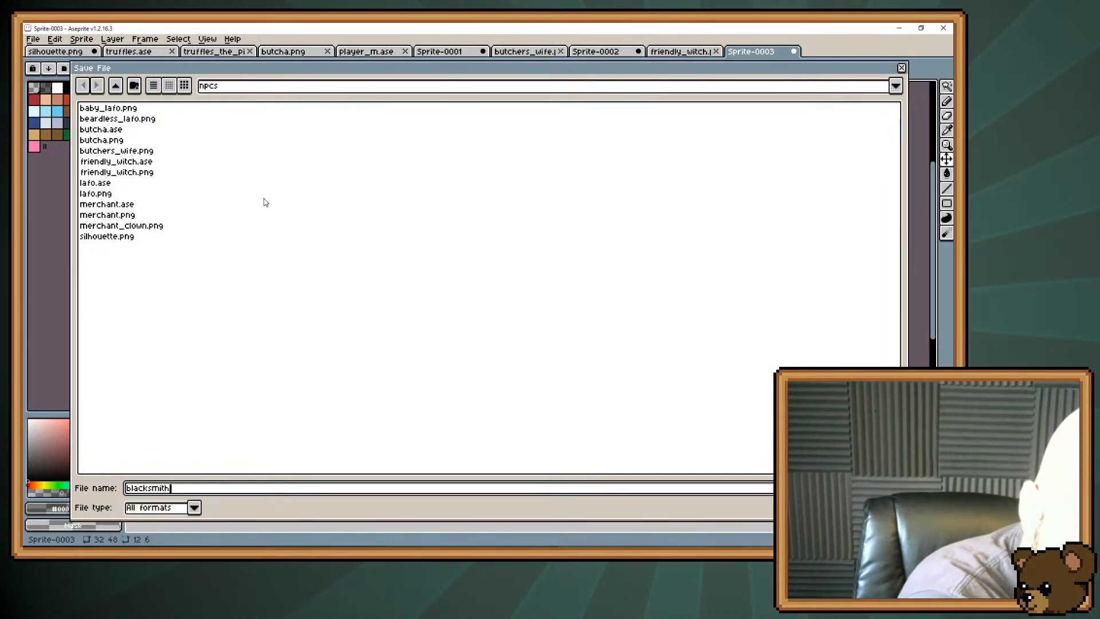
pyautogui.write('.png')
pyautogui.press('Return')
pyautogui.press('Return')
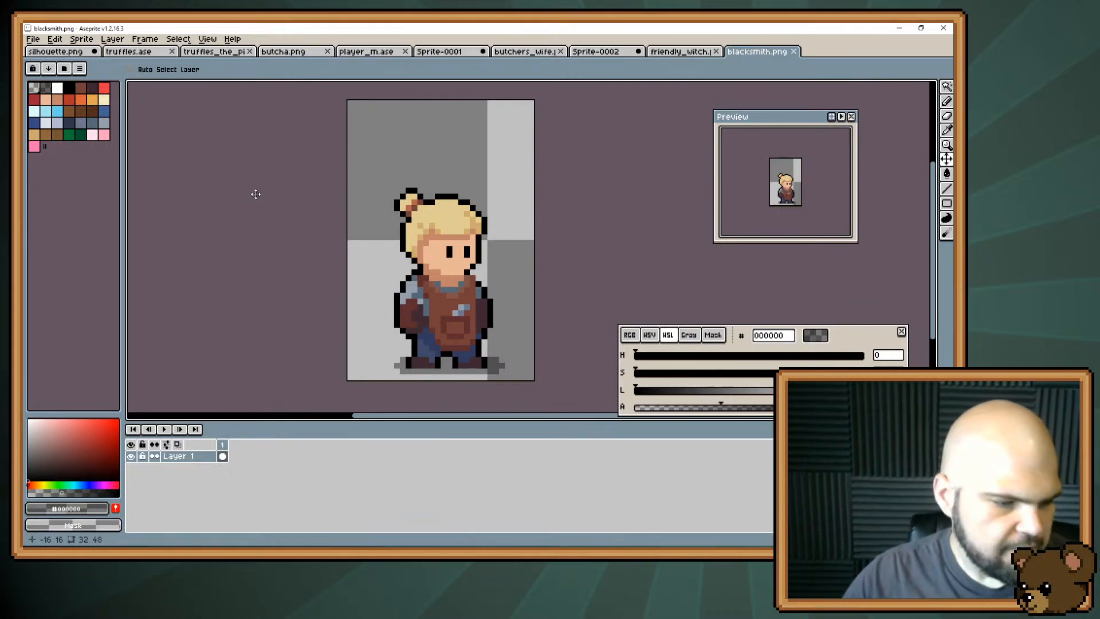
# Return to the Sprite-0001 scene and clear the selection around the blonde character.
pyautogui.press('i')
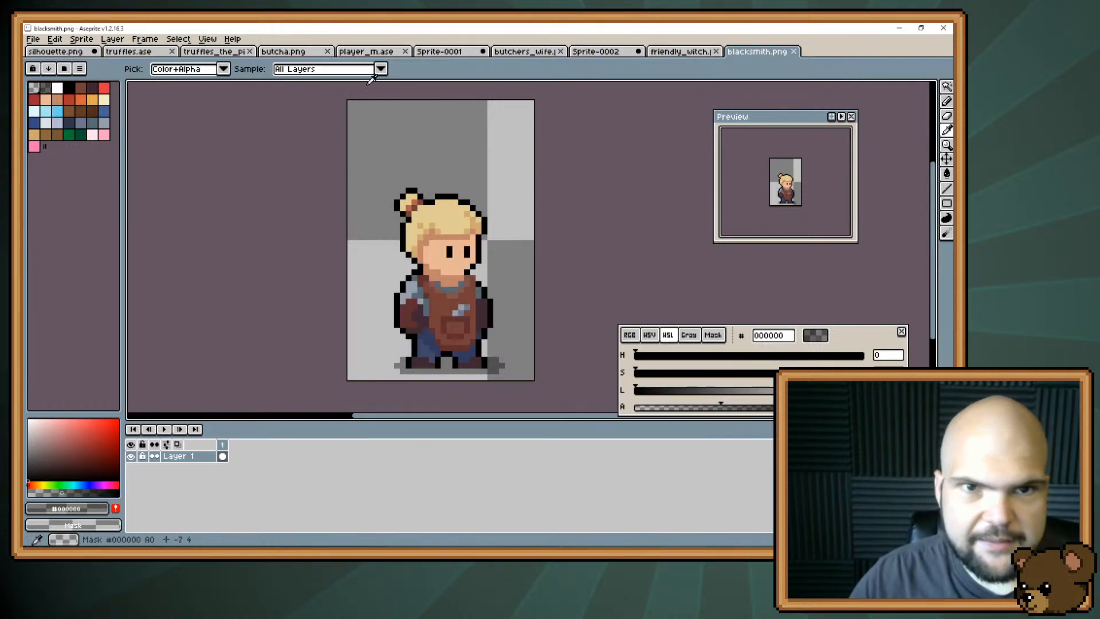
pyautogui.click(460, 52)
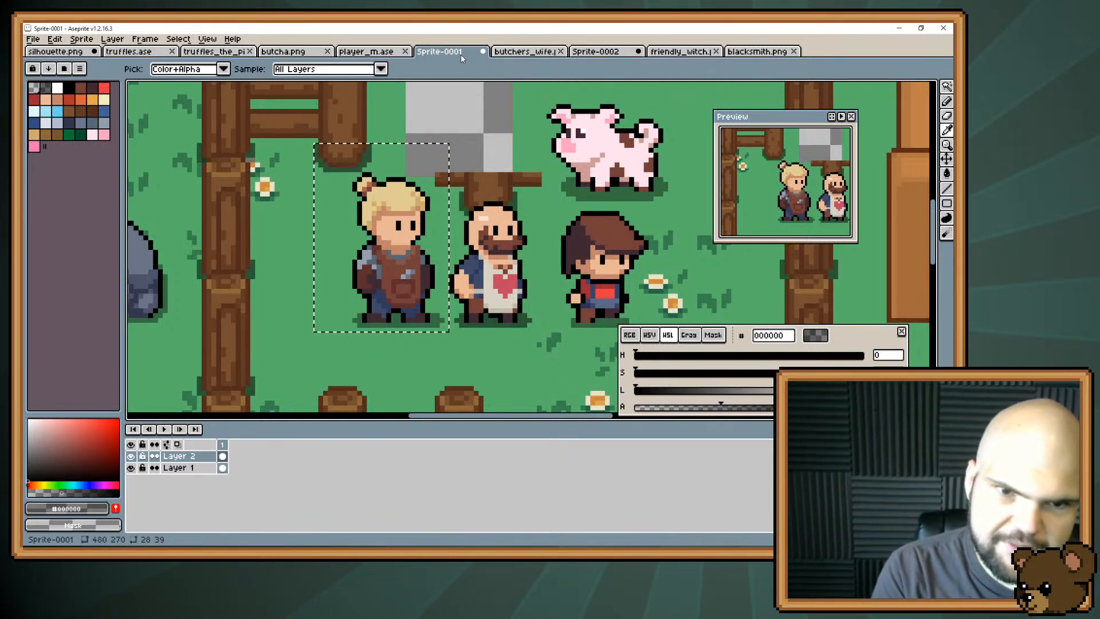
pyautogui.press('space')
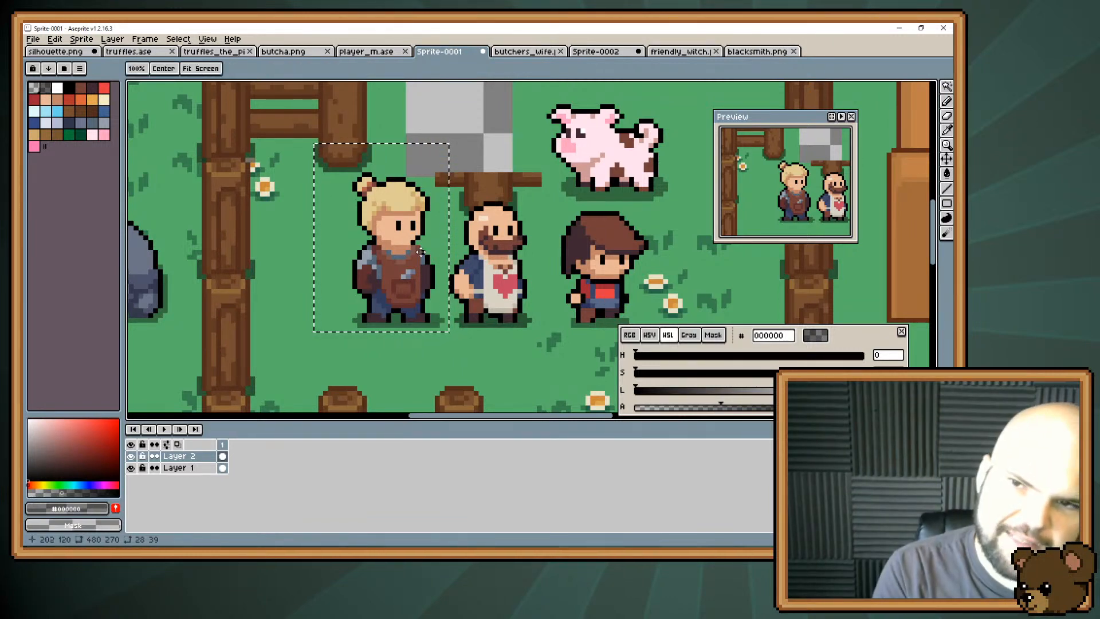
pyautogui.moveTo(420, 252); pyautogui.dragTo(434, 183)
pyautogui.hotkey('ctrl', 'd')
pyautogui.press('space')
pyautogui.press('space')
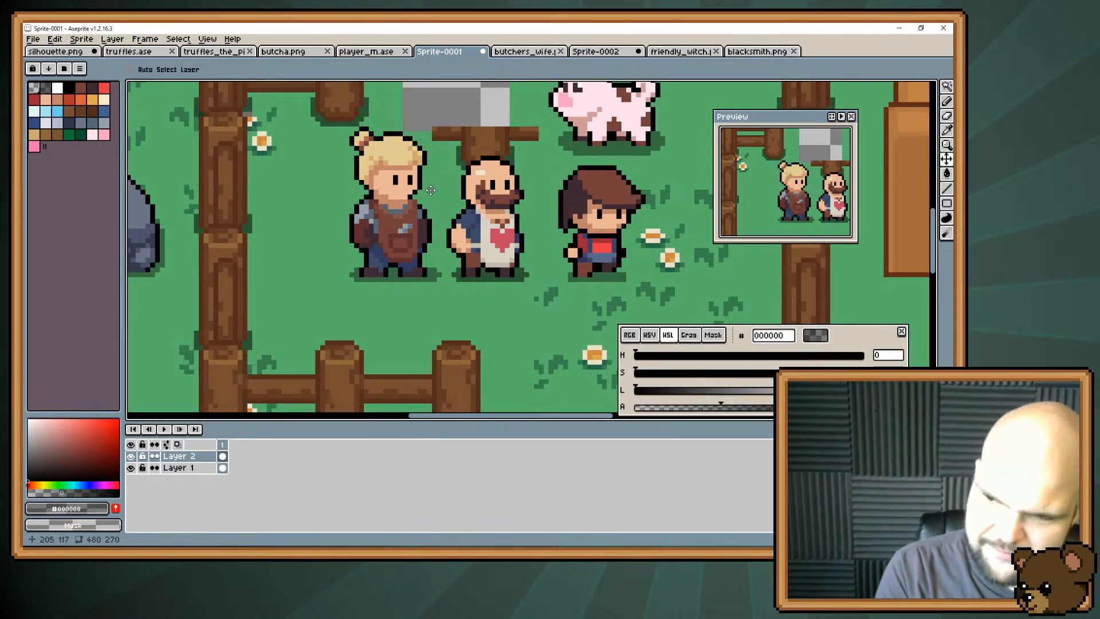
pyautogui.press('space')
pyautogui.moveTo(430, 189); pyautogui.dragTo(447, 299)
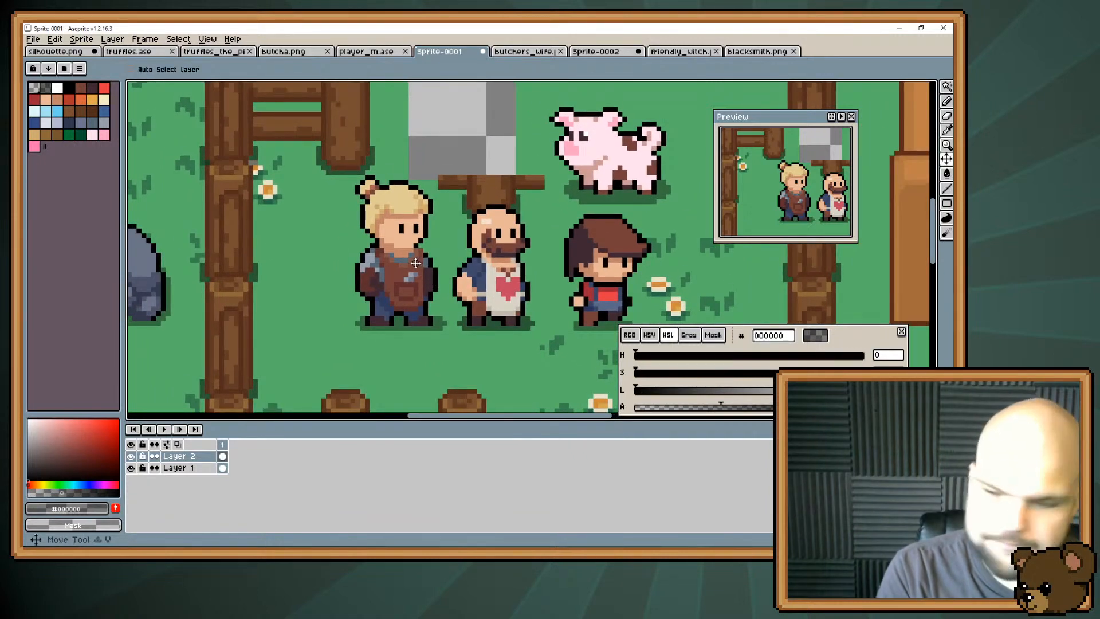
# Move the blonde character on Layer 2 away from the butcher to the grass on the pig's right.
pyautogui.moveTo(415, 263); pyautogui.dragTo(606, 213)
pyautogui.press('space')
pyautogui.press('space')
pyautogui.moveTo(458, 303); pyautogui.dragTo(495, 160)
pyautogui.press('space')
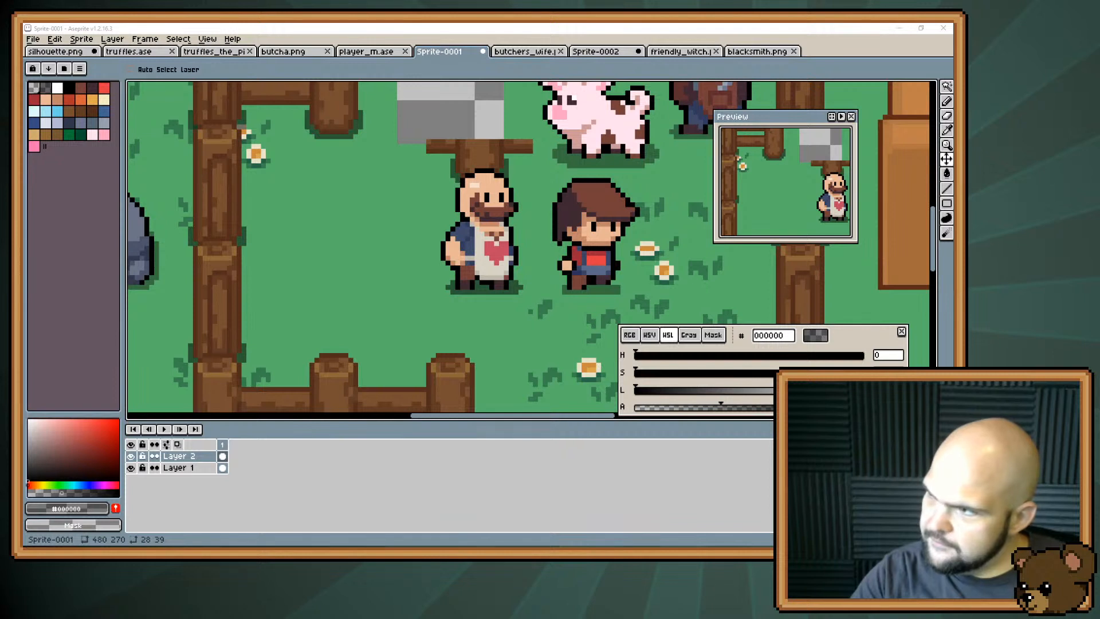
# Add a new empty layer above Layer 2 in the Sprite-0001 scene.
pyautogui.hotkey('alt', 'Tab')
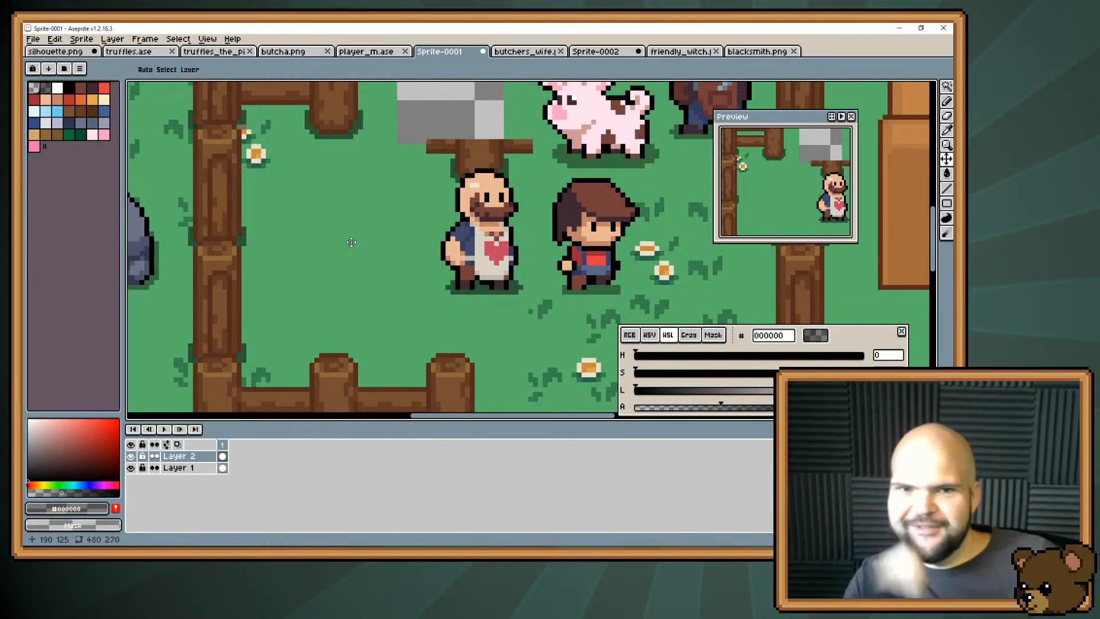
pyautogui.click(110, 39)
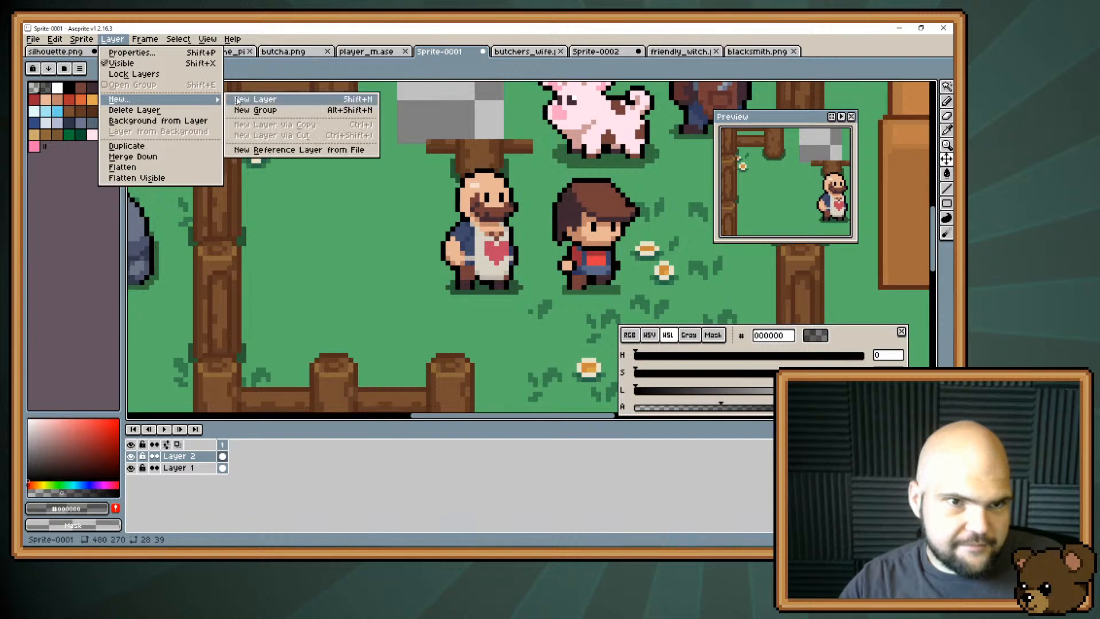
pyautogui.click(235, 99)
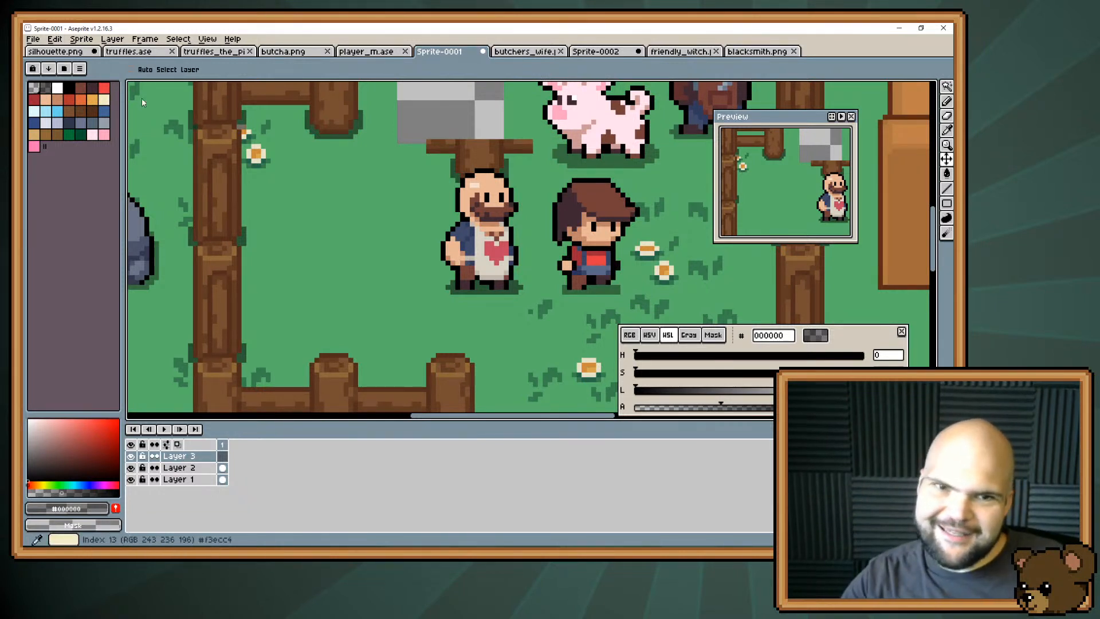
pyautogui.click(673, 52)
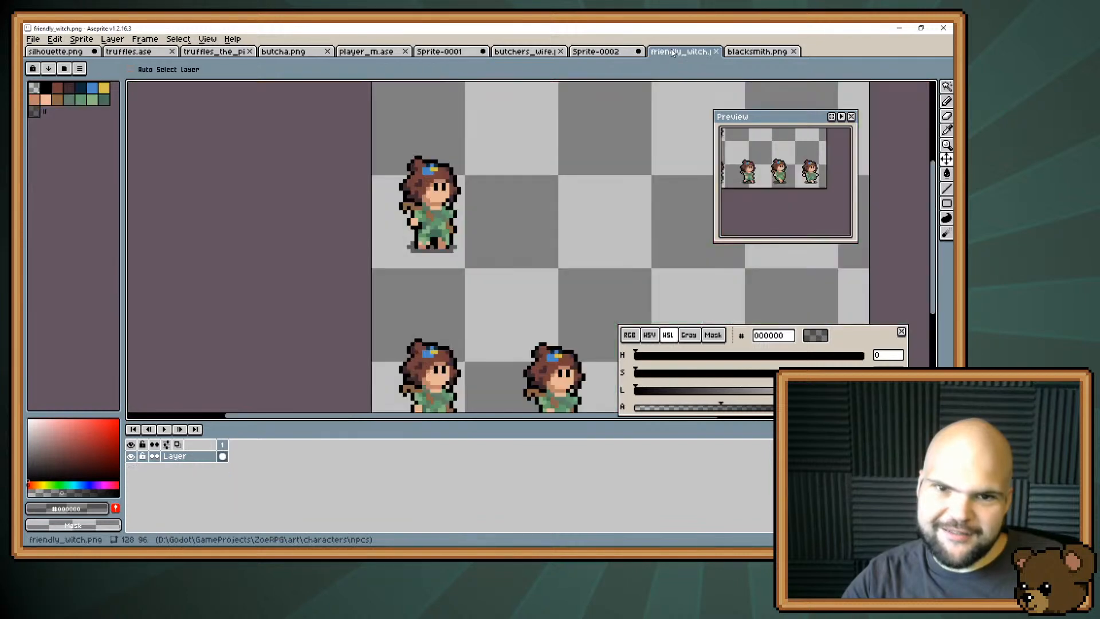
pyautogui.click(383, 51)
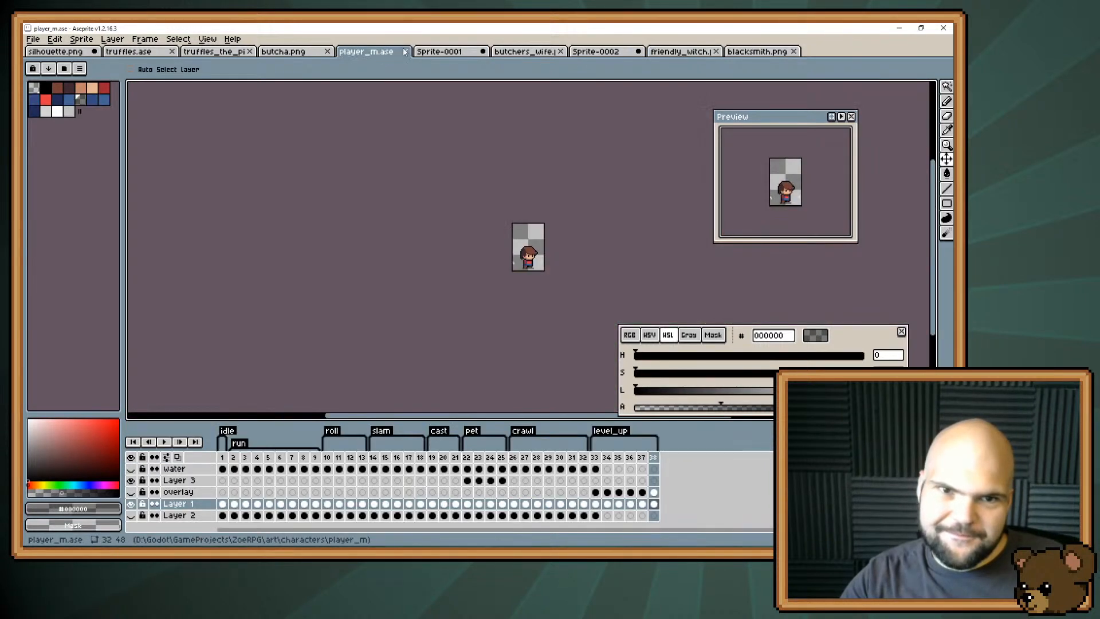
pyautogui.click(422, 50)
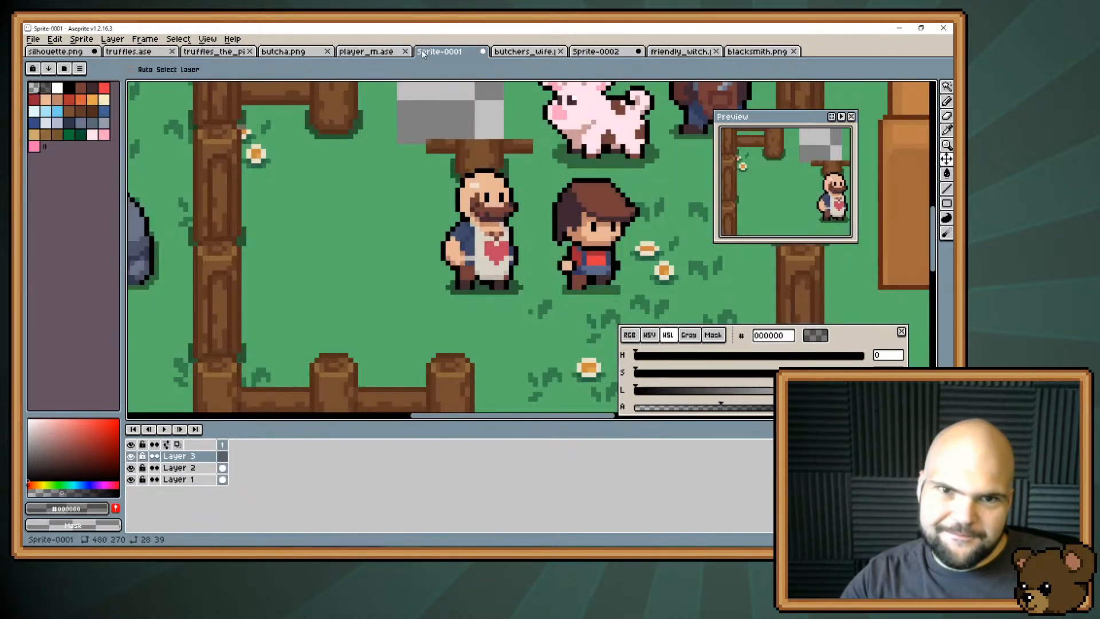
# Close blacksmith.png, friendly_witch.png, Sprite-0002 and butchers_wife.png, discarding the unsaved changes in Sprite-0002.
pyautogui.middleClick(746, 51)
pyautogui.middleClick(696, 51)
pyautogui.click(590, 51)
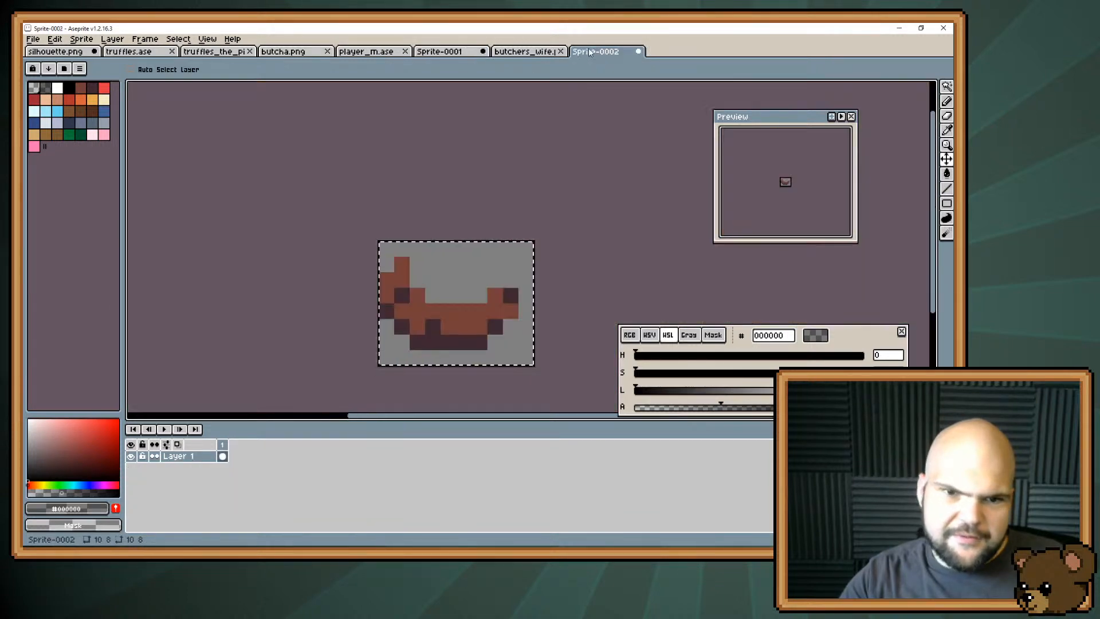
pyautogui.middleClick(591, 51)
pyautogui.click(488, 315)
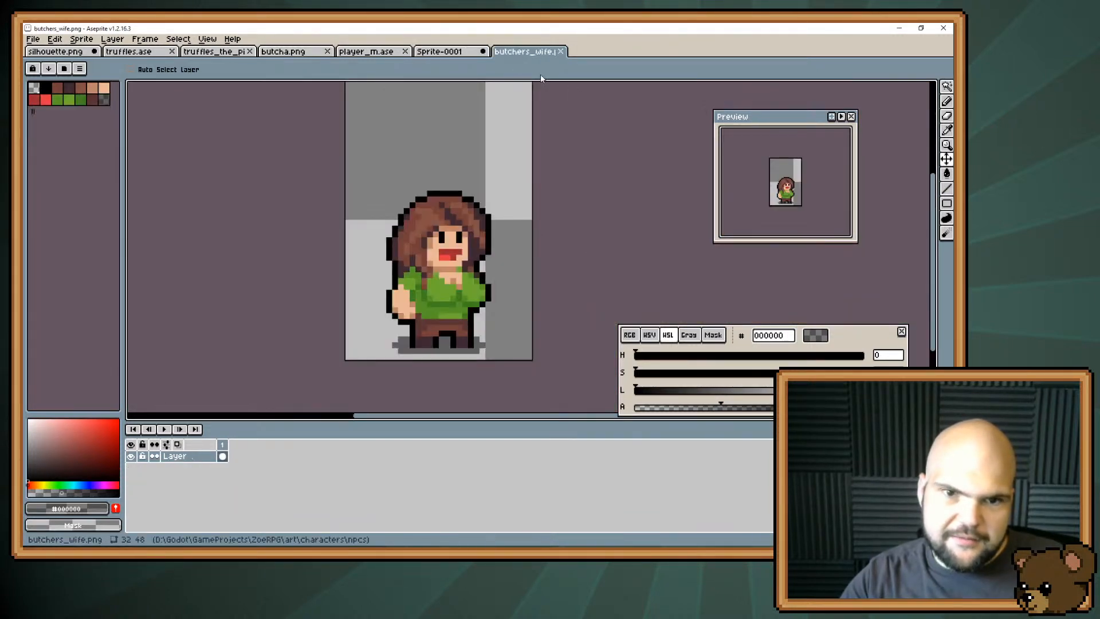
pyautogui.middleClick(527, 51)
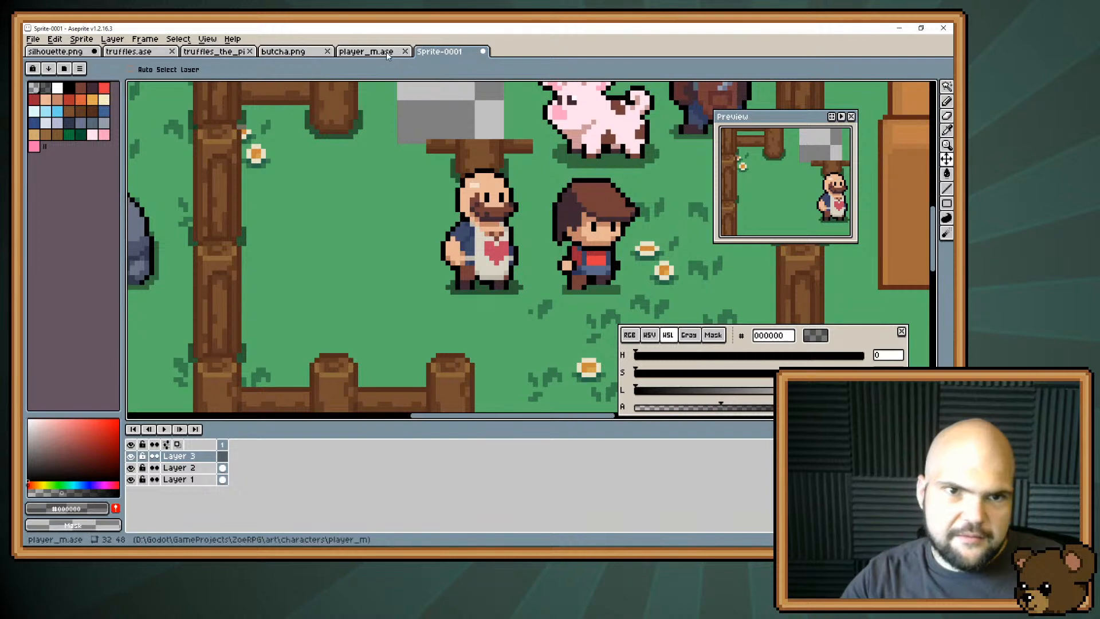
# Close player_m.ase, butcha.png, truffles_the_pig.png, truffles.ase and silhouette.png, keeping only the Sprite-0001 scene open.
pyautogui.middleClick(387, 51)
pyautogui.middleClick(312, 51)
pyautogui.click(226, 50)
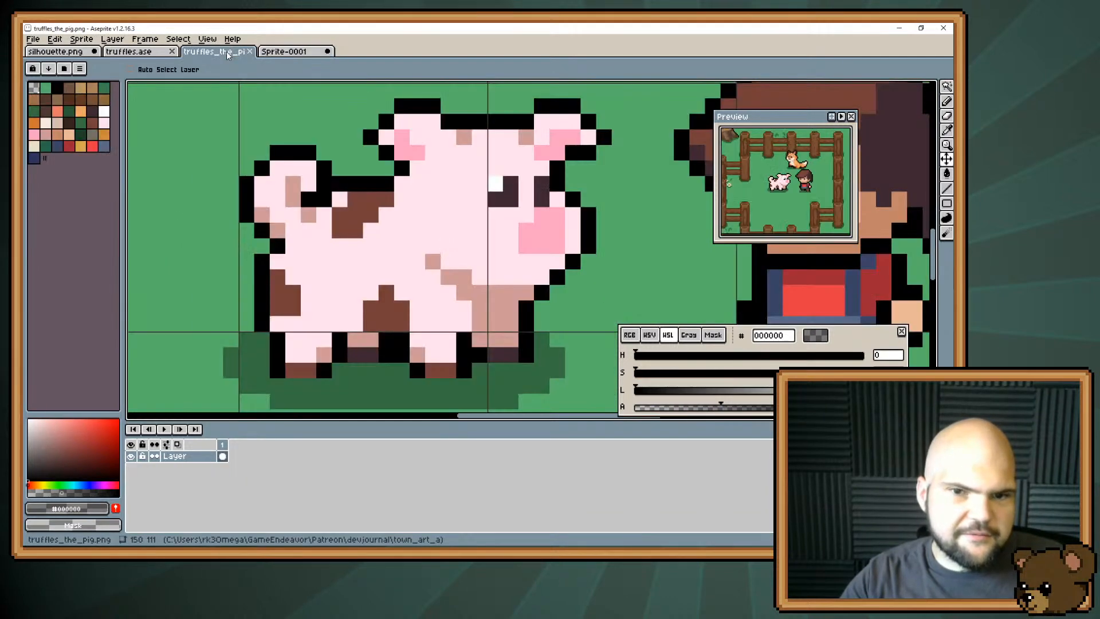
pyautogui.middleClick(226, 50)
pyautogui.middleClick(132, 52)
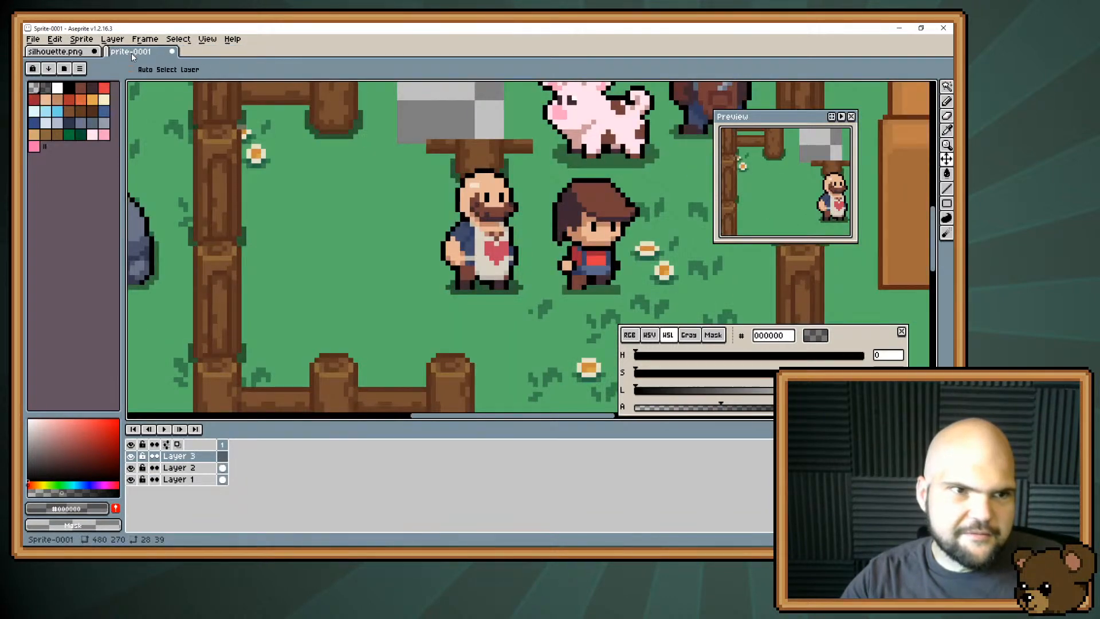
pyautogui.middleClick(55, 50)
pyautogui.click(485, 317)
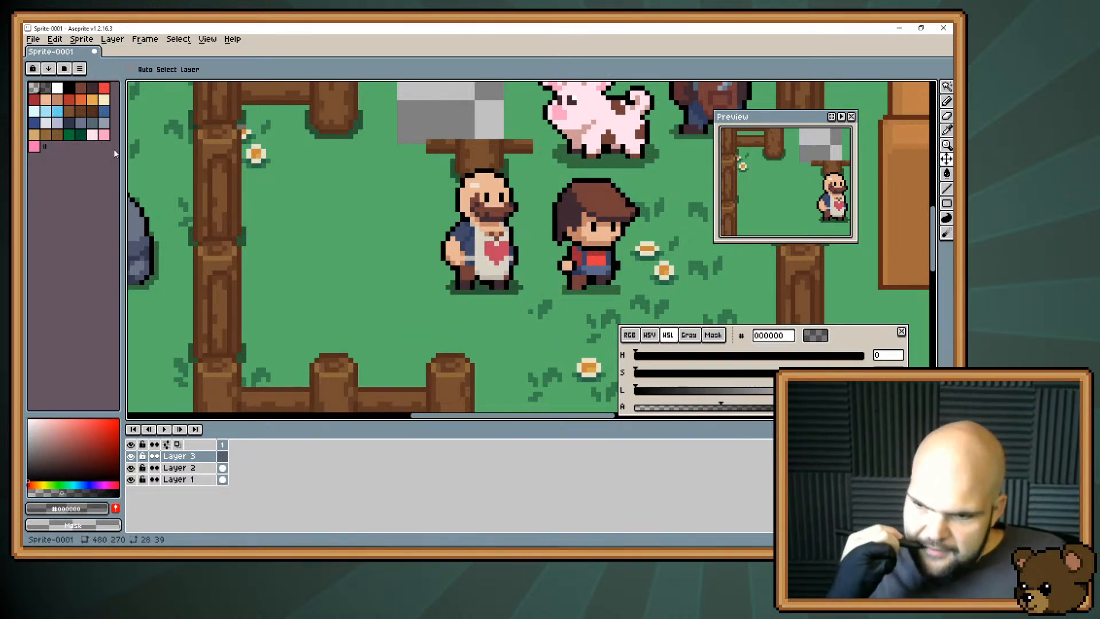
# Sample the butcher's skin colour #e8b796 from his head as the drawing colour.
pyautogui.hotkey('alt', 'Tab')
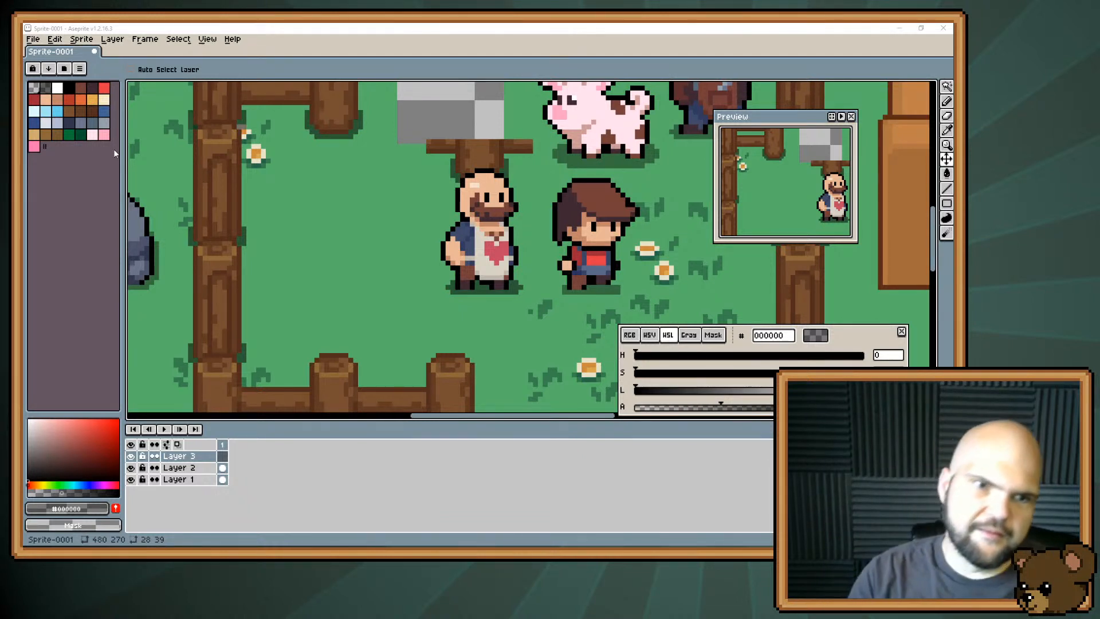
pyautogui.keyDown('alt'); pyautogui.click(490, 182); pyautogui.keyUp('alt')
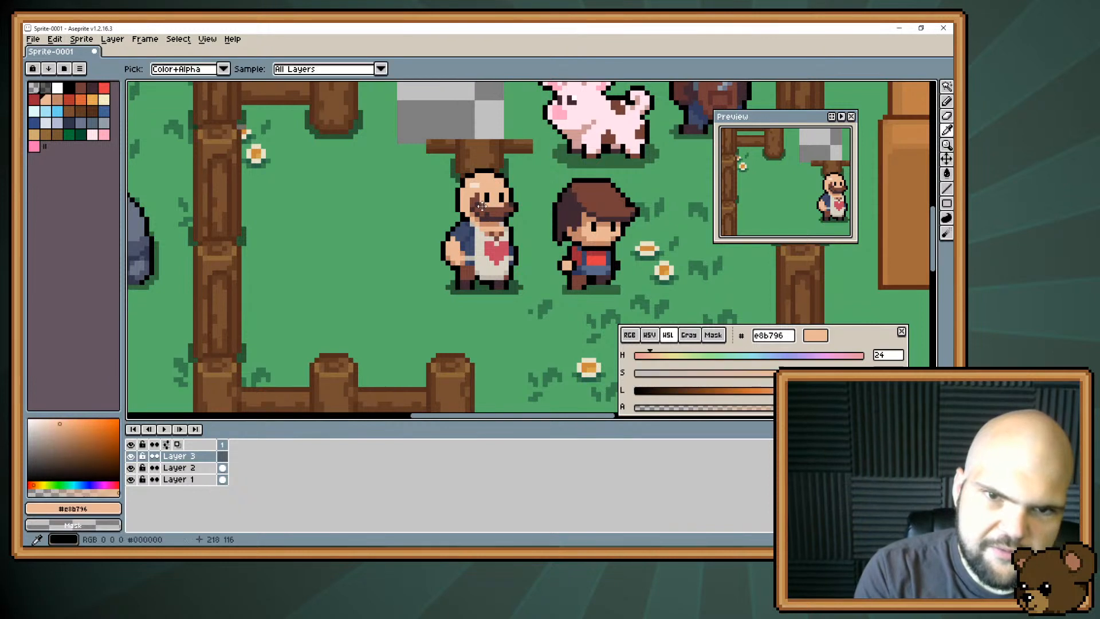
pyautogui.moveTo(394, 202); pyautogui.dragTo(487, 204)
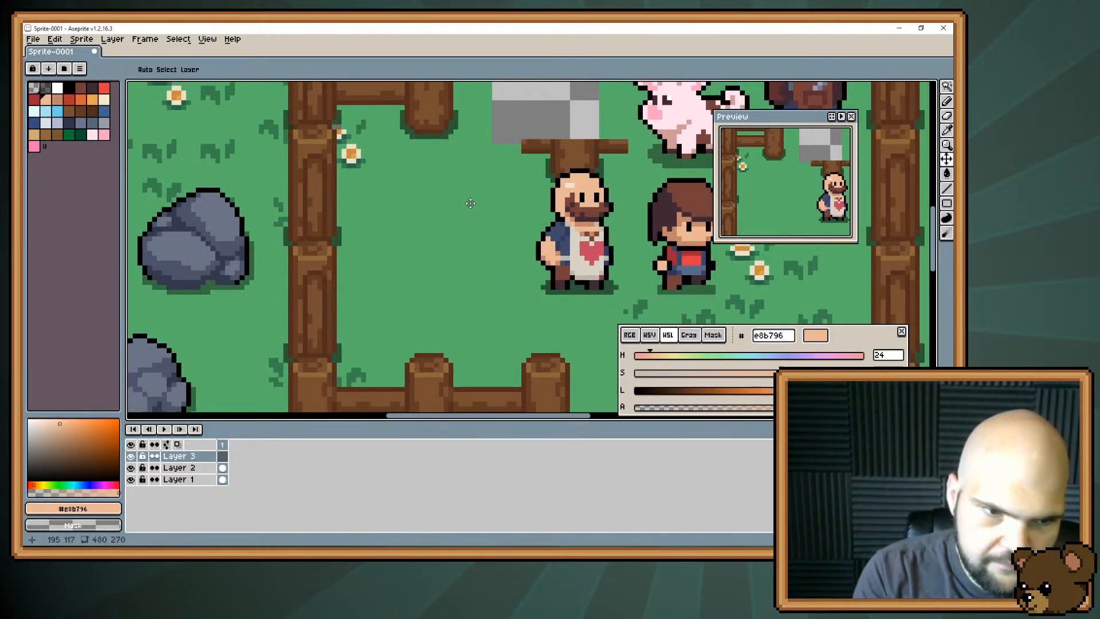
# Rename Layer 2 as blacksmith.
pyautogui.click(189, 469)
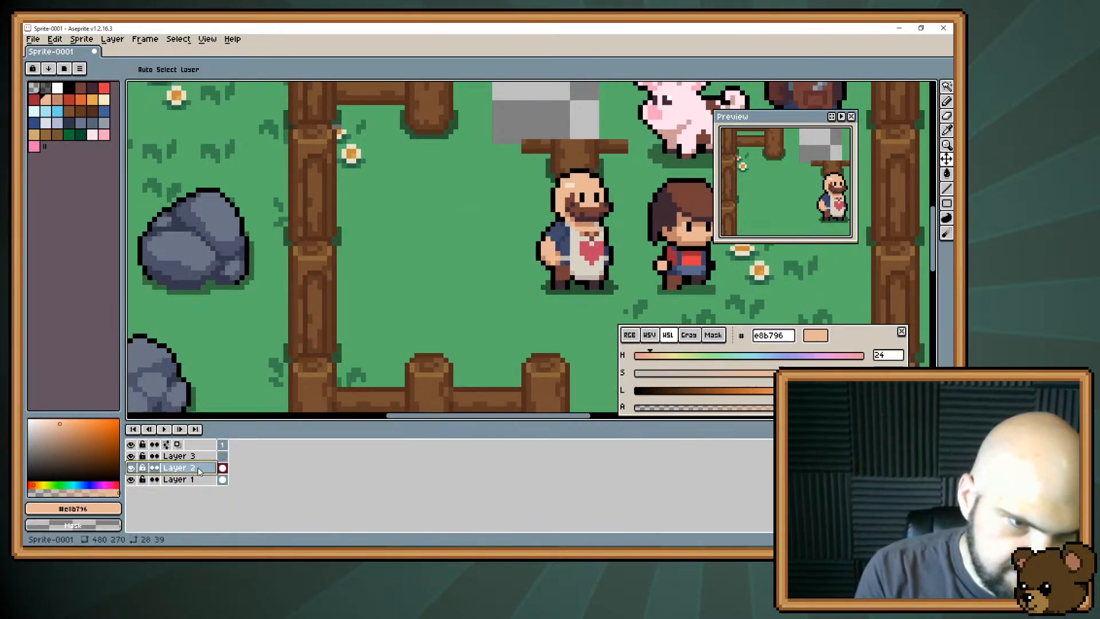
pyautogui.doubleClick(197, 468)
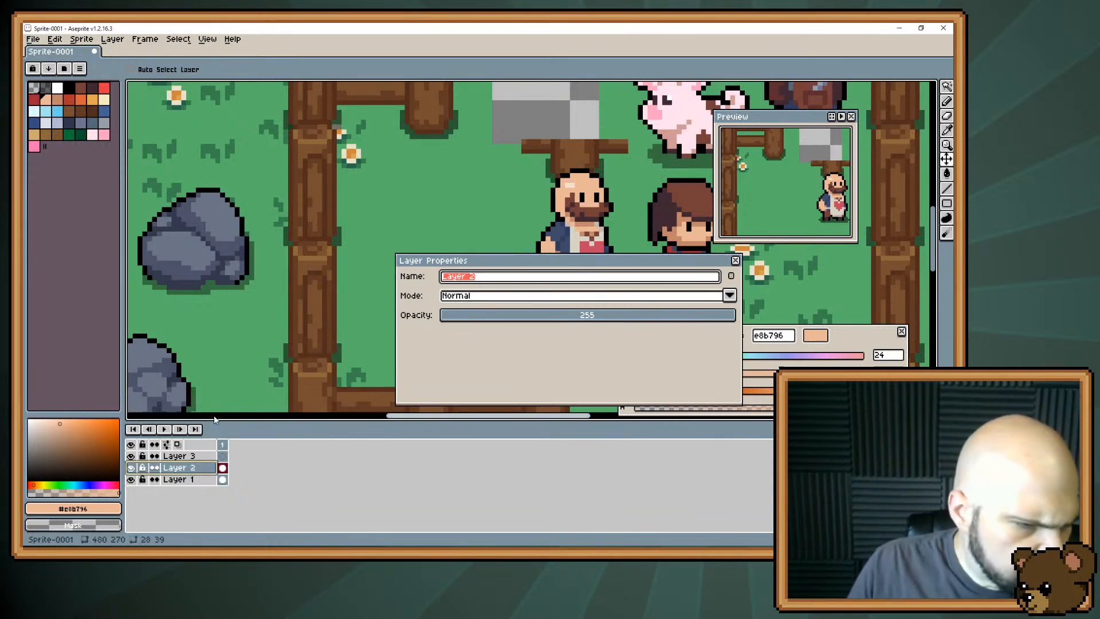
pyautogui.write('blacksmith')
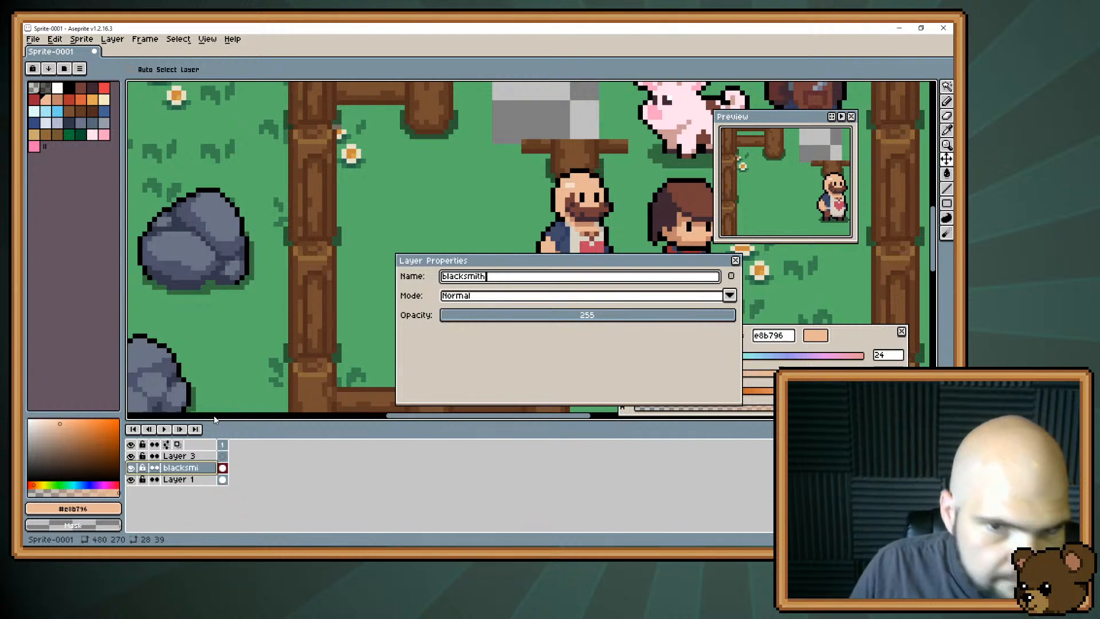
pyautogui.press('Return')
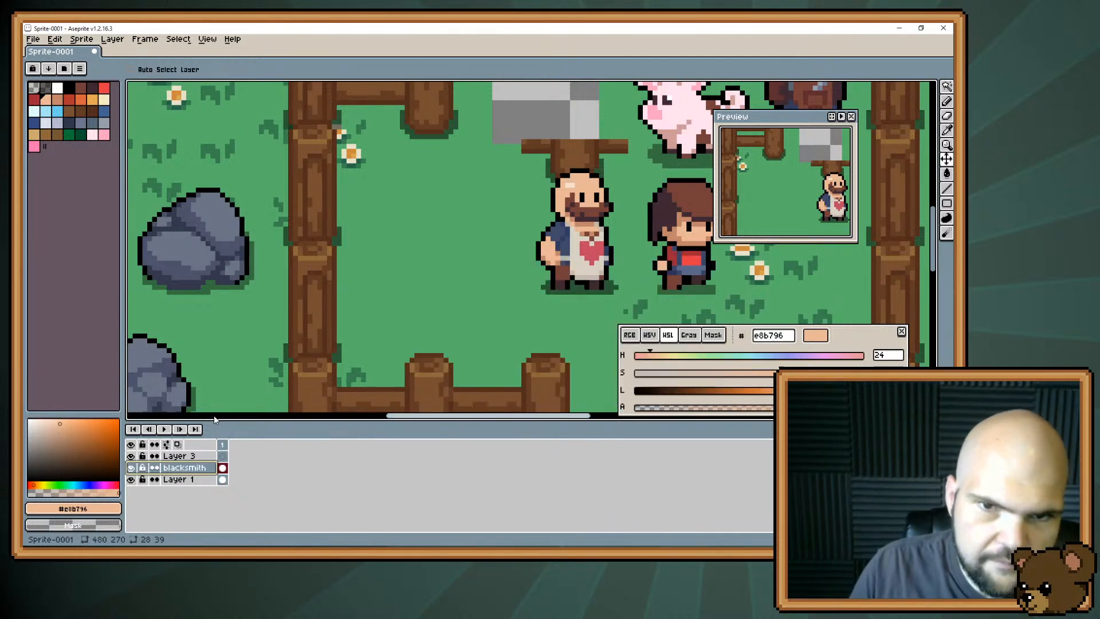
# Rename Layer 3 as oldman.
pyautogui.click(192, 457)
pyautogui.doubleClick(192, 457)
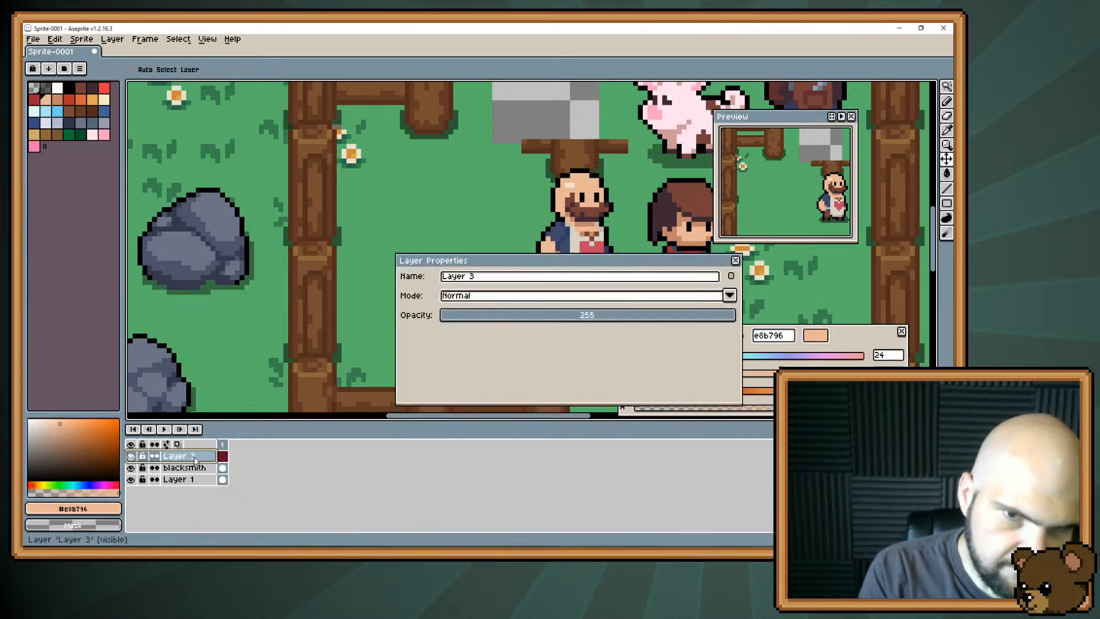
pyautogui.click(491, 280)
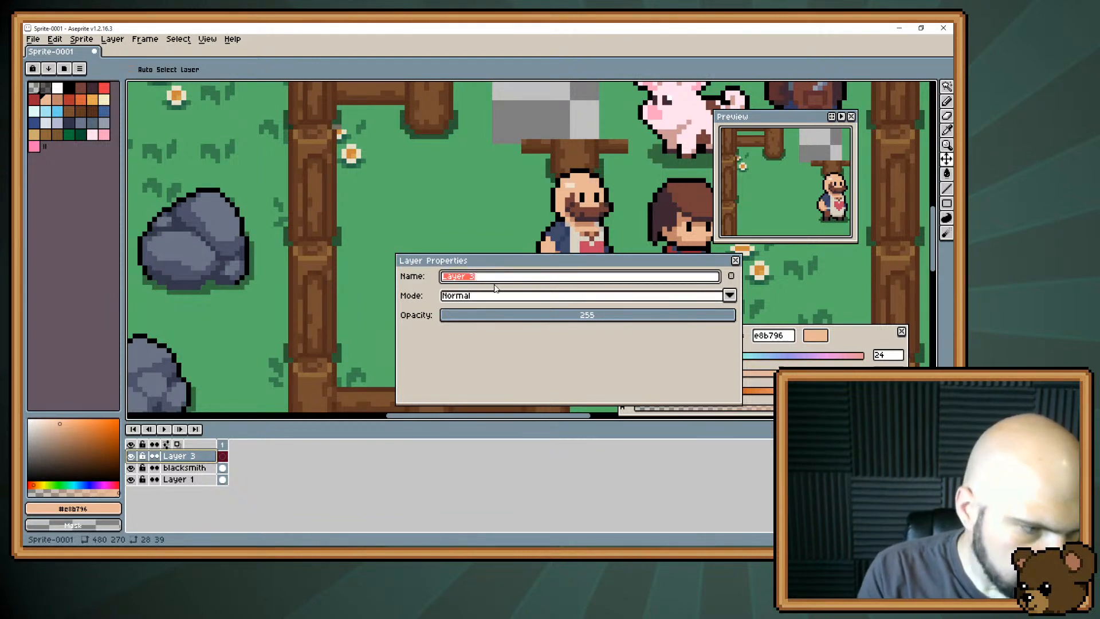
pyautogui.write('oldm')
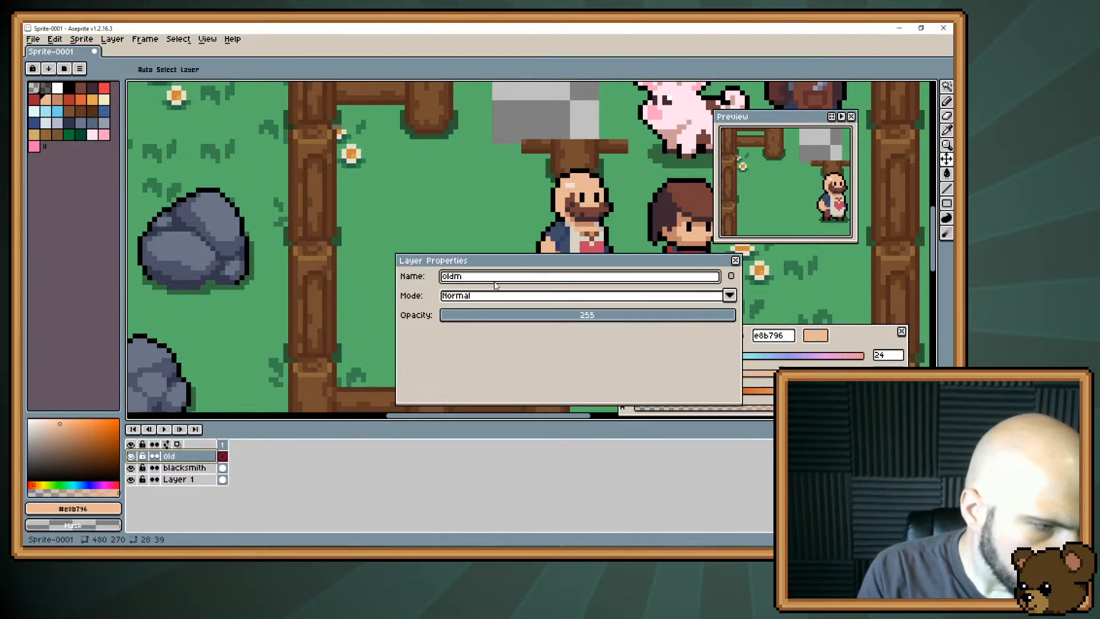
pyautogui.write('an')
pyautogui.press('Return')
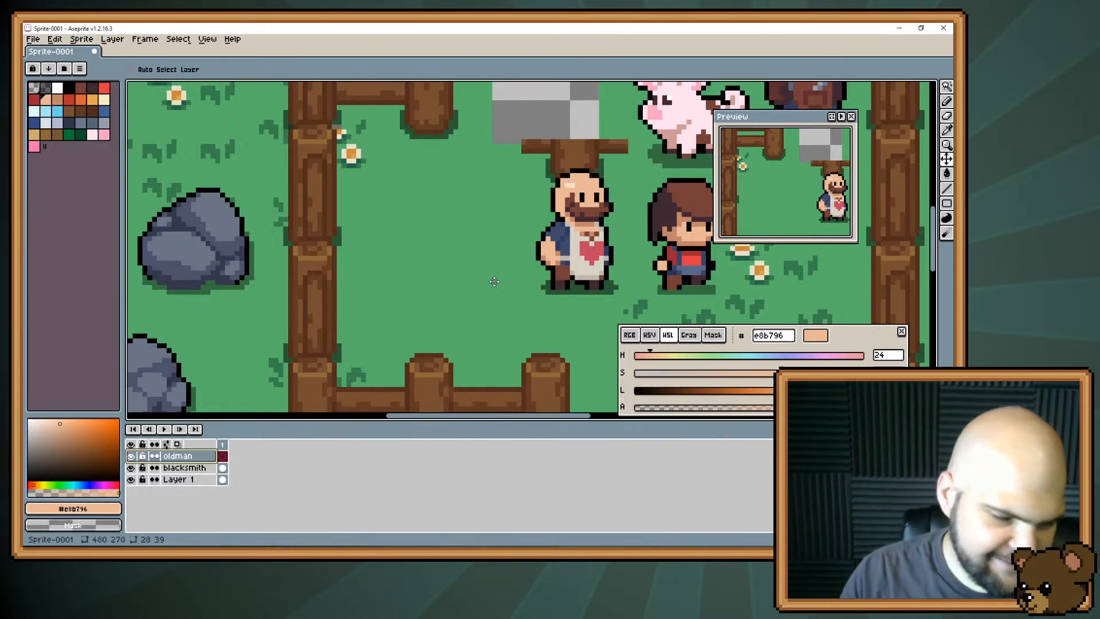
# Paint a filled, rounded skin-coloured head on the oldman layer, on the open grass to the butcher's left.
pyautogui.moveTo(514, 207); pyautogui.dragTo(480, 257)
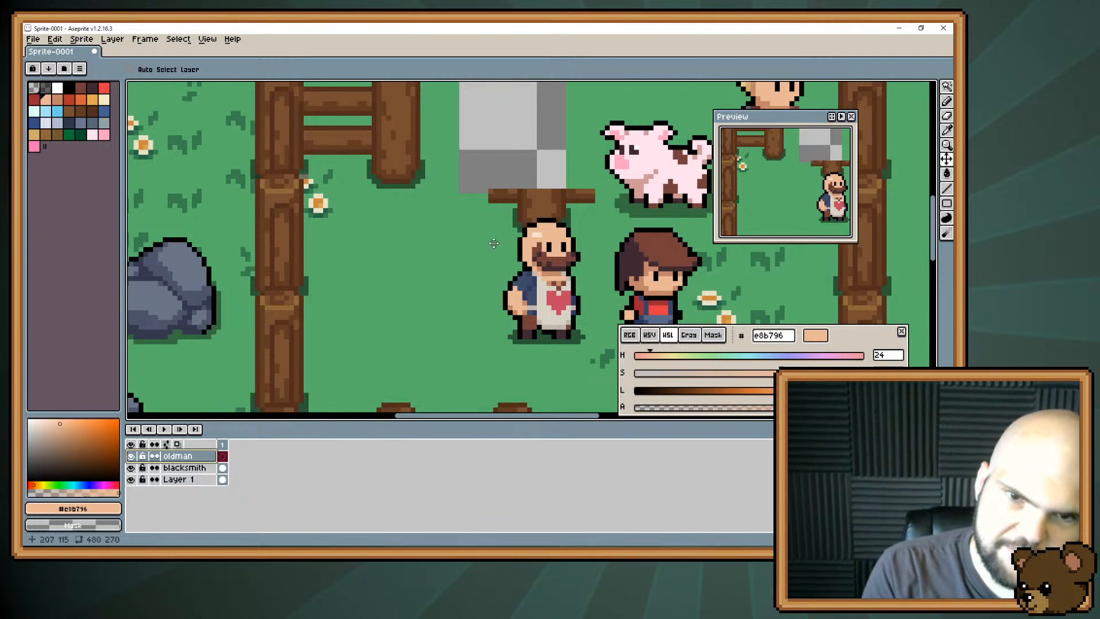
pyautogui.press('space')
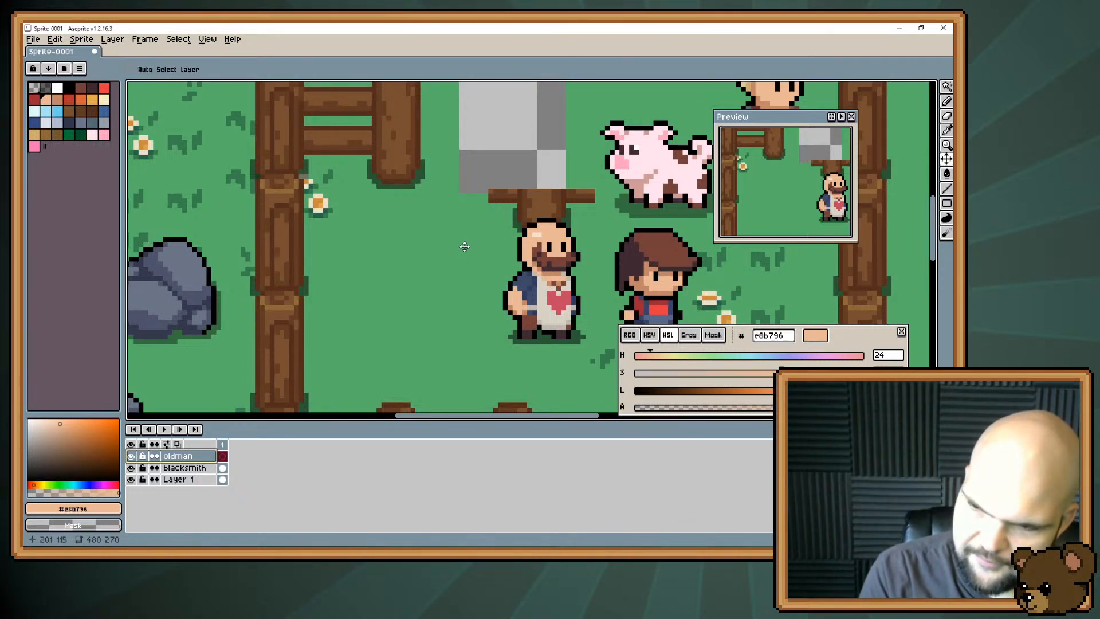
pyautogui.press('space')
pyautogui.moveTo(460, 245)
pyautogui.mouseDown()
pyautogui.moveTo(477, 213)
pyautogui.moveTo(474, 261)
pyautogui.mouseUp()
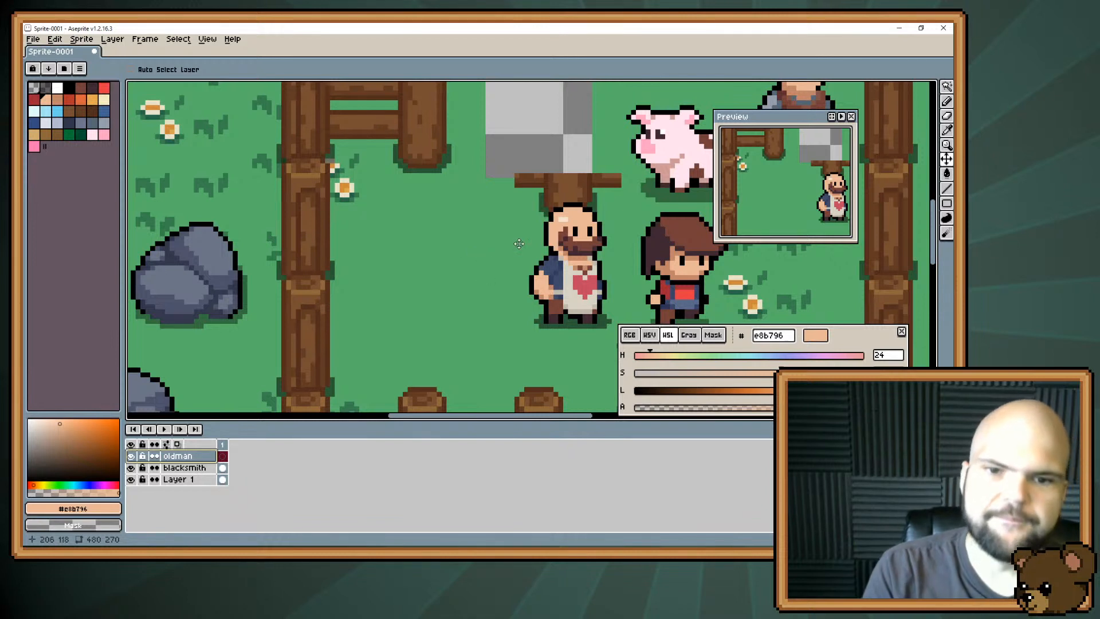
pyautogui.press('b')
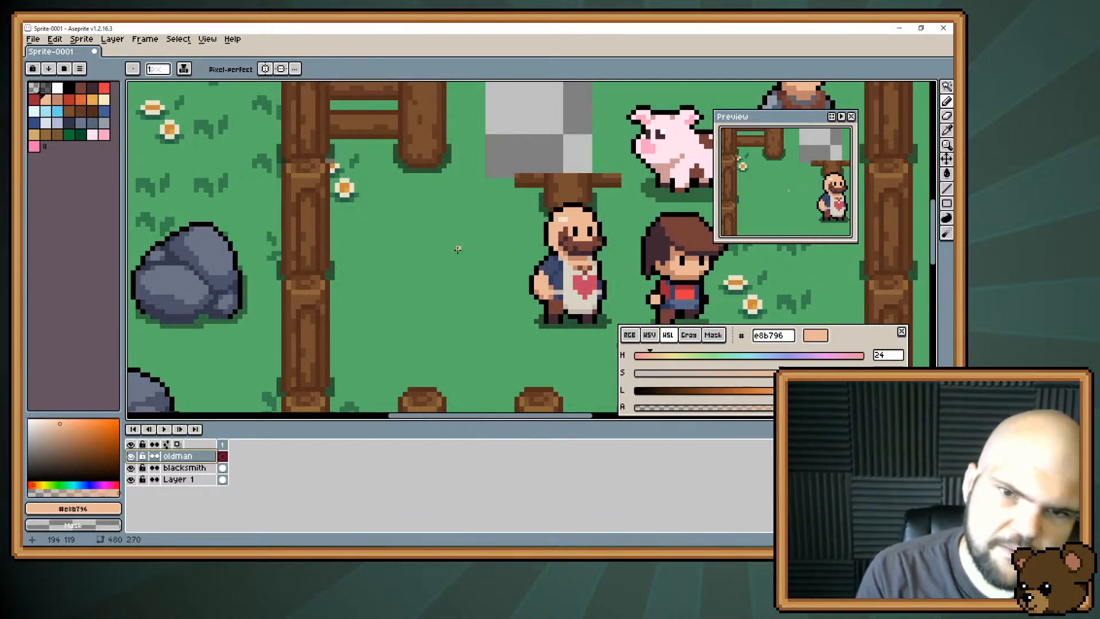
pyautogui.moveTo(450, 240)
pyautogui.mouseDown()
pyautogui.moveTo(455, 264)
pyautogui.moveTo(448, 245)
pyautogui.moveTo(450, 254)
pyautogui.moveTo(472, 245)
pyautogui.moveTo(451, 242)
pyautogui.moveTo(468, 240)
pyautogui.moveTo(462, 261)
pyautogui.moveTo(441, 249)
pyautogui.moveTo(440, 231)
pyautogui.moveTo(429, 246)
pyautogui.moveTo(443, 263)
pyautogui.moveTo(465, 250)
pyautogui.moveTo(428, 245)
pyautogui.mouseUp()
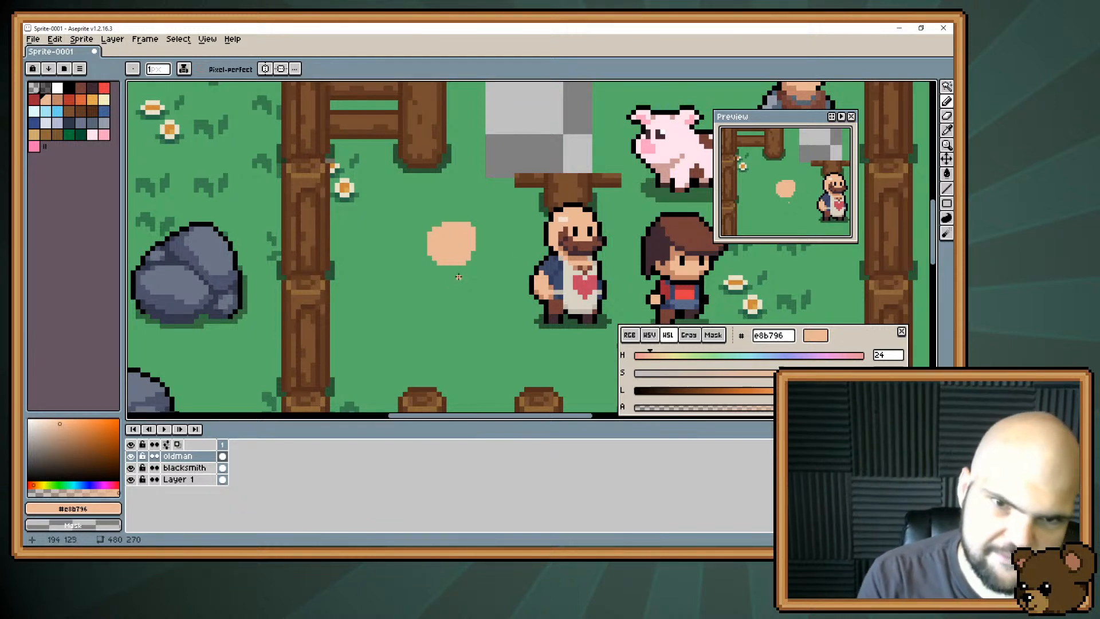
pyautogui.moveTo(433, 262)
pyautogui.mouseDown()
pyautogui.moveTo(467, 258)
pyautogui.moveTo(458, 272)
pyautogui.mouseUp()
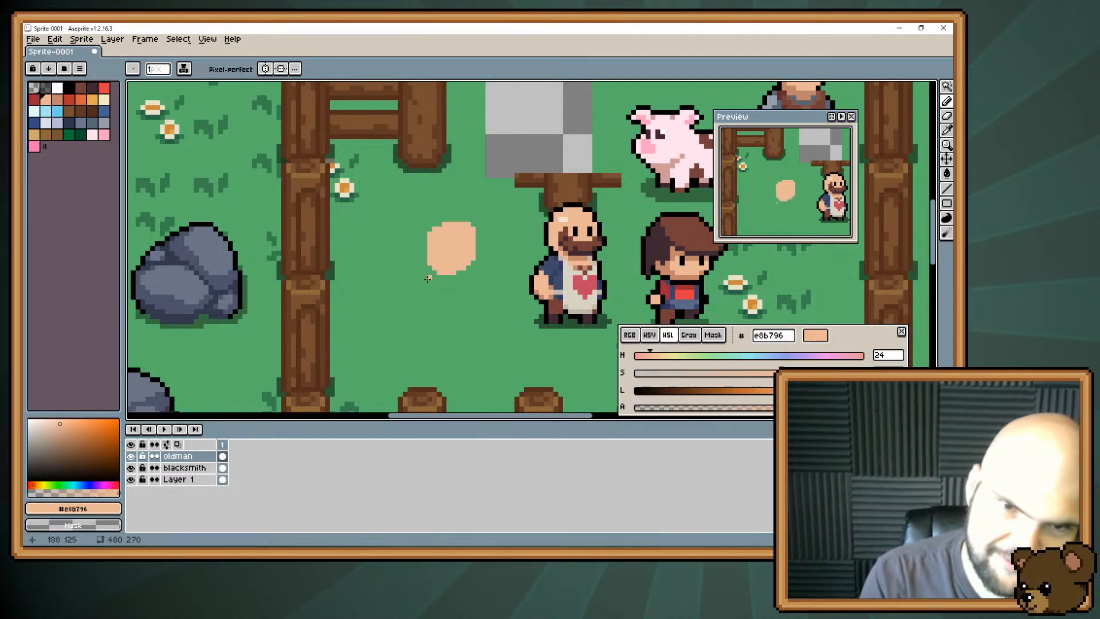
# Paint a forward-leaning torso with two legs beneath the old man's head, and trim the top of the head lower.
pyautogui.moveTo(431, 267)
pyautogui.mouseDown()
pyautogui.moveTo(414, 316)
pyautogui.moveTo(419, 274)
pyautogui.moveTo(417, 301)
pyautogui.moveTo(435, 280)
pyautogui.moveTo(430, 318)
pyautogui.moveTo(412, 302)
pyautogui.moveTo(433, 321)
pyautogui.mouseUp()
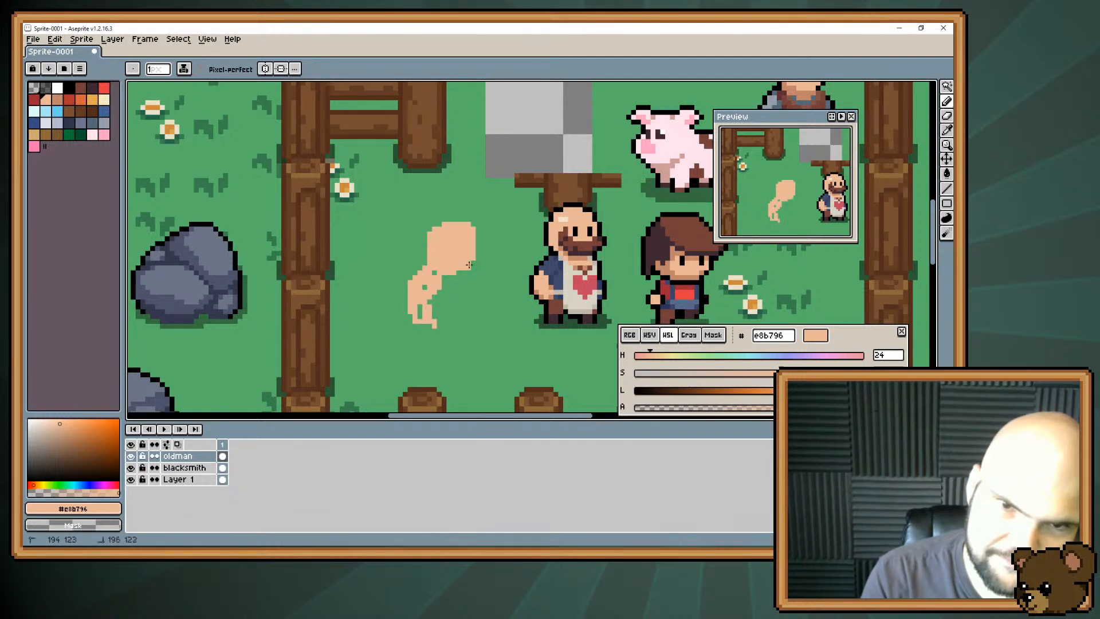
pyautogui.press('e')
pyautogui.moveTo(436, 226)
pyautogui.mouseDown()
pyautogui.moveTo(472, 228)
pyautogui.moveTo(434, 231)
pyautogui.mouseUp()
pyautogui.press('b')
pyautogui.moveTo(428, 311)
pyautogui.mouseDown()
pyautogui.moveTo(430, 302)
pyautogui.moveTo(427, 319)
pyautogui.moveTo(400, 322)
pyautogui.moveTo(427, 319)
pyautogui.moveTo(410, 326)
pyautogui.moveTo(420, 326)
pyautogui.mouseUp()
pyautogui.press('e')
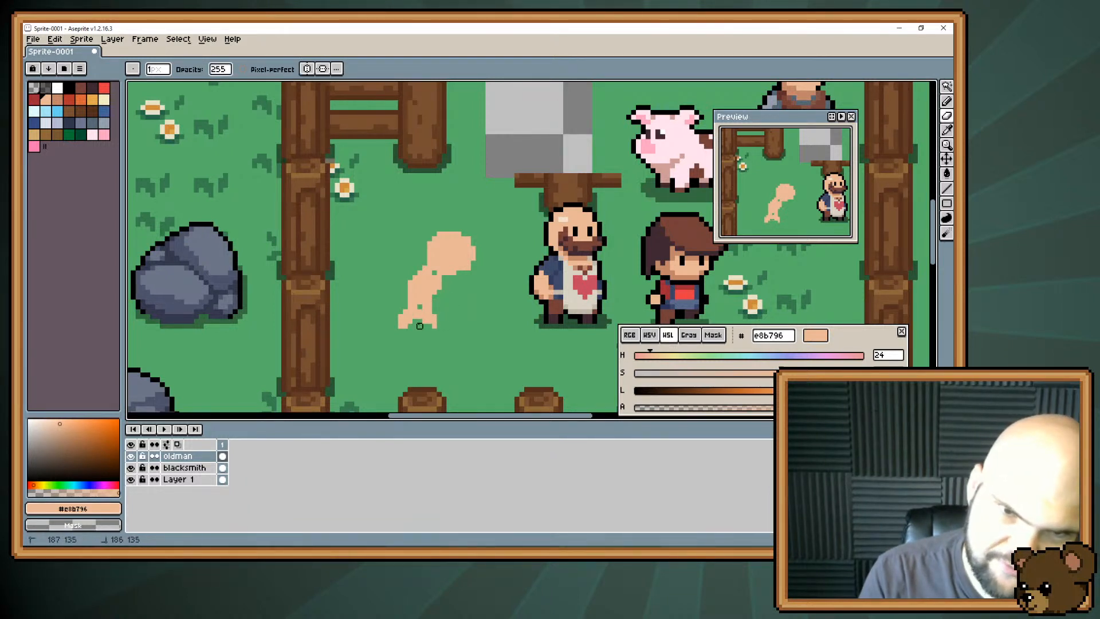
pyautogui.press('b')
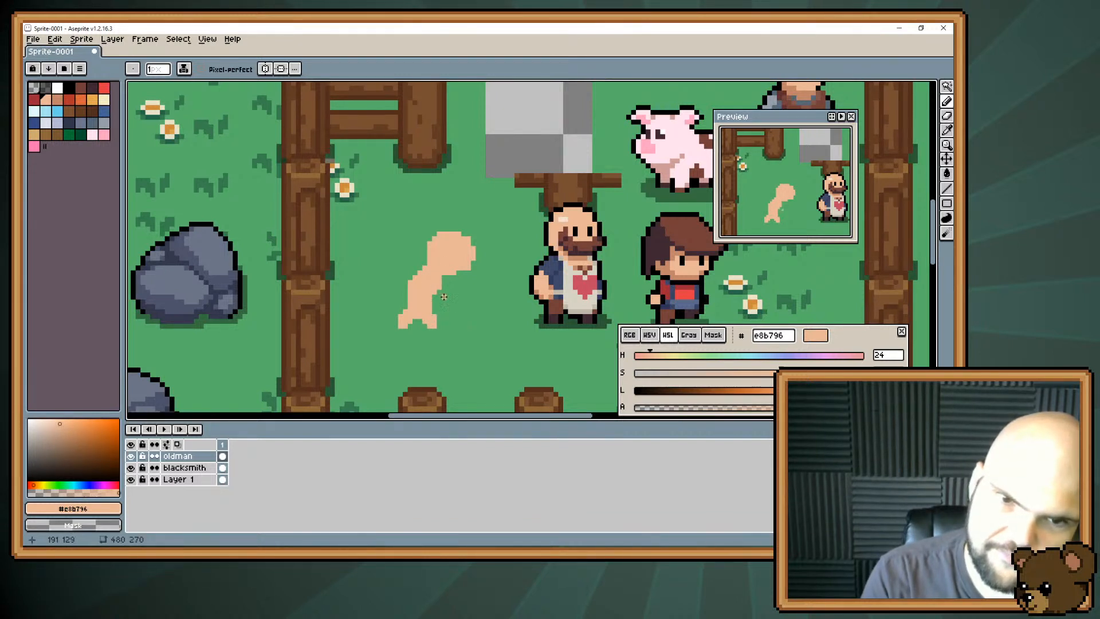
pyautogui.moveTo(444, 296)
pyautogui.mouseDown()
pyautogui.moveTo(453, 331)
pyautogui.moveTo(454, 302)
pyautogui.mouseUp()
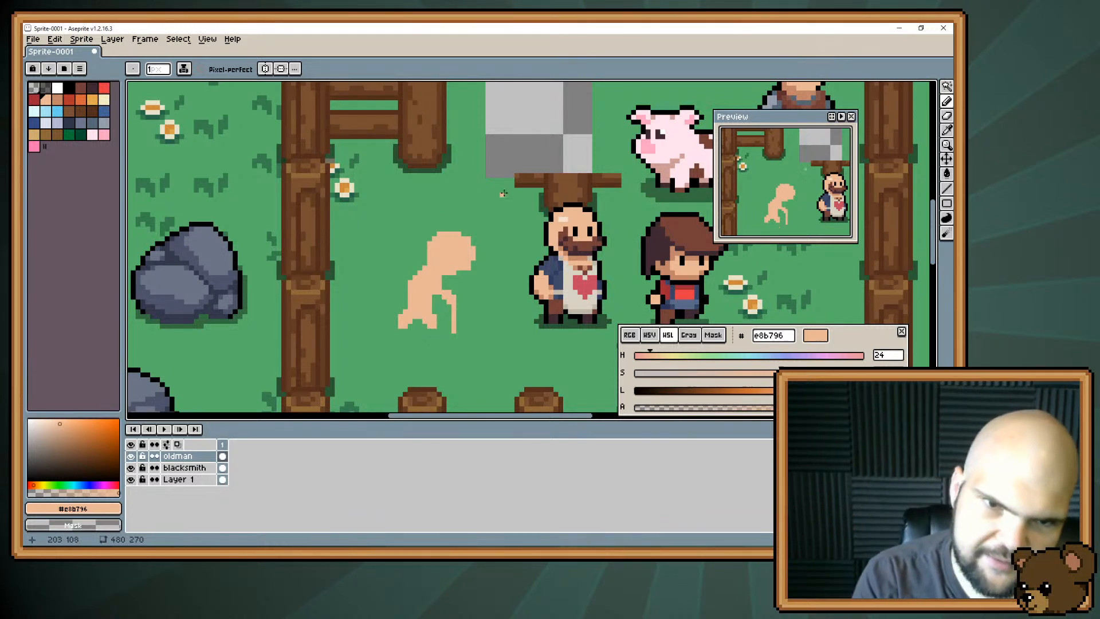
pyautogui.press('e')
pyautogui.moveTo(445, 287); pyautogui.dragTo(453, 333)
# Reshape the old man's body with a thicker hunched back, a short arm in front and redrawn feet.
pyautogui.press('b')
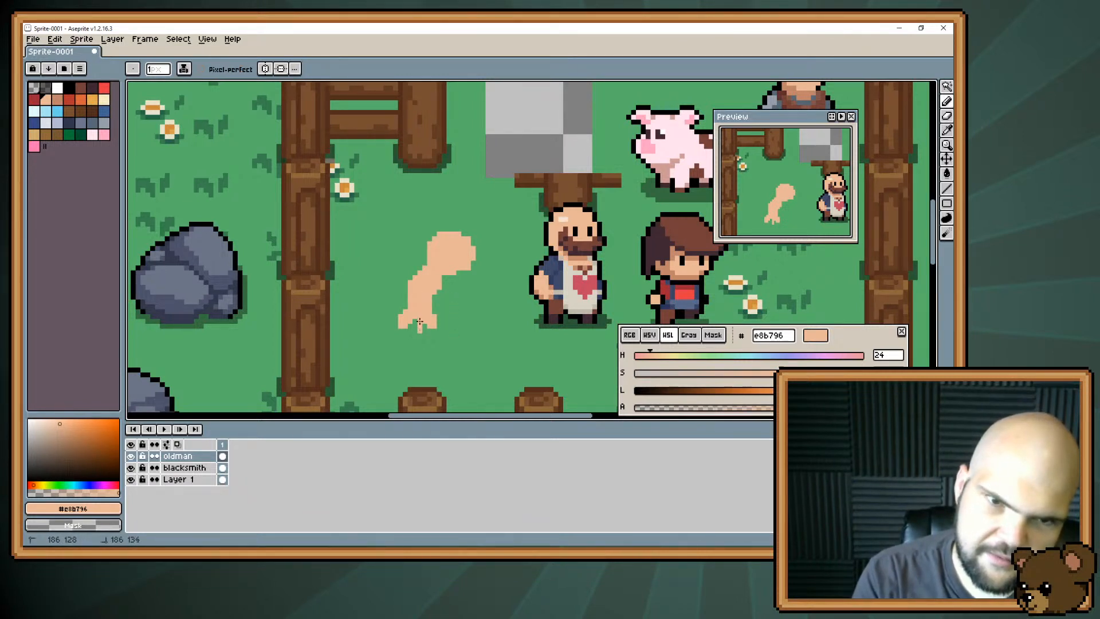
pyautogui.moveTo(399, 278)
pyautogui.mouseDown()
pyautogui.moveTo(411, 304)
pyautogui.moveTo(408, 280)
pyautogui.moveTo(416, 303)
pyautogui.moveTo(440, 289)
pyautogui.moveTo(442, 326)
pyautogui.mouseUp()
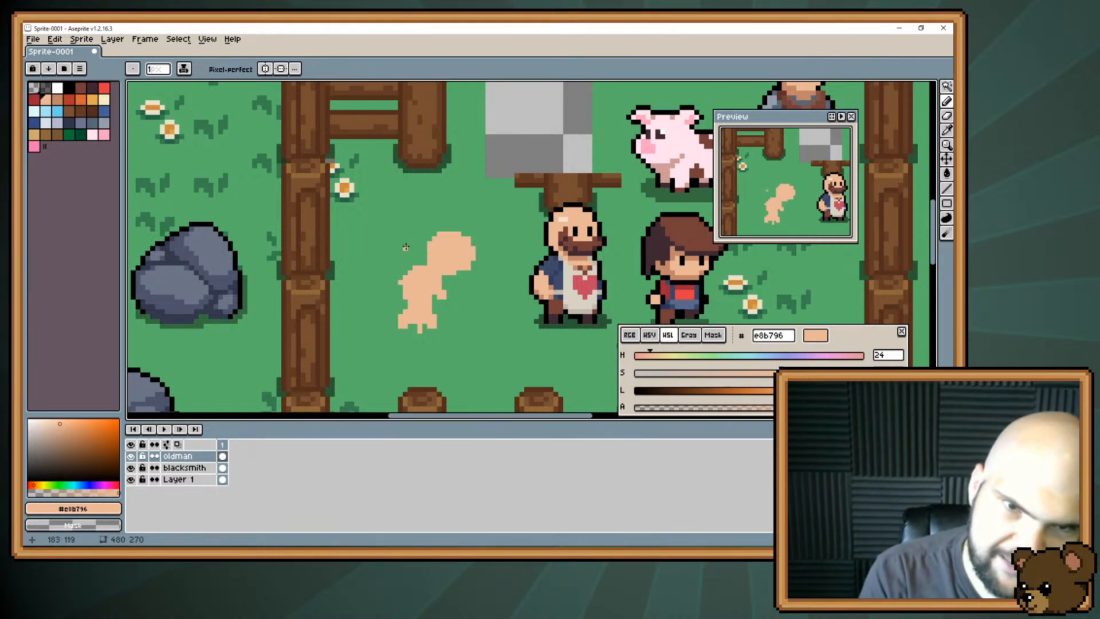
pyautogui.moveTo(428, 262); pyautogui.dragTo(401, 275)
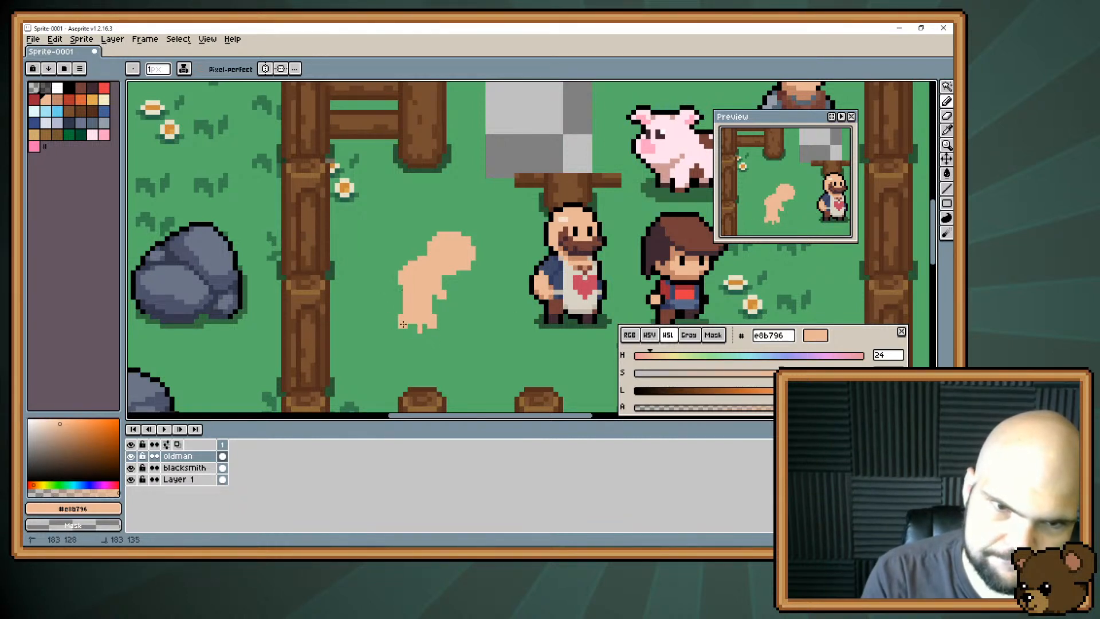
pyautogui.moveTo(404, 325)
pyautogui.mouseDown()
pyautogui.moveTo(404, 335)
pyautogui.moveTo(399, 318)
pyautogui.moveTo(419, 326)
pyautogui.mouseUp()
pyautogui.press('e')
pyautogui.press('b')
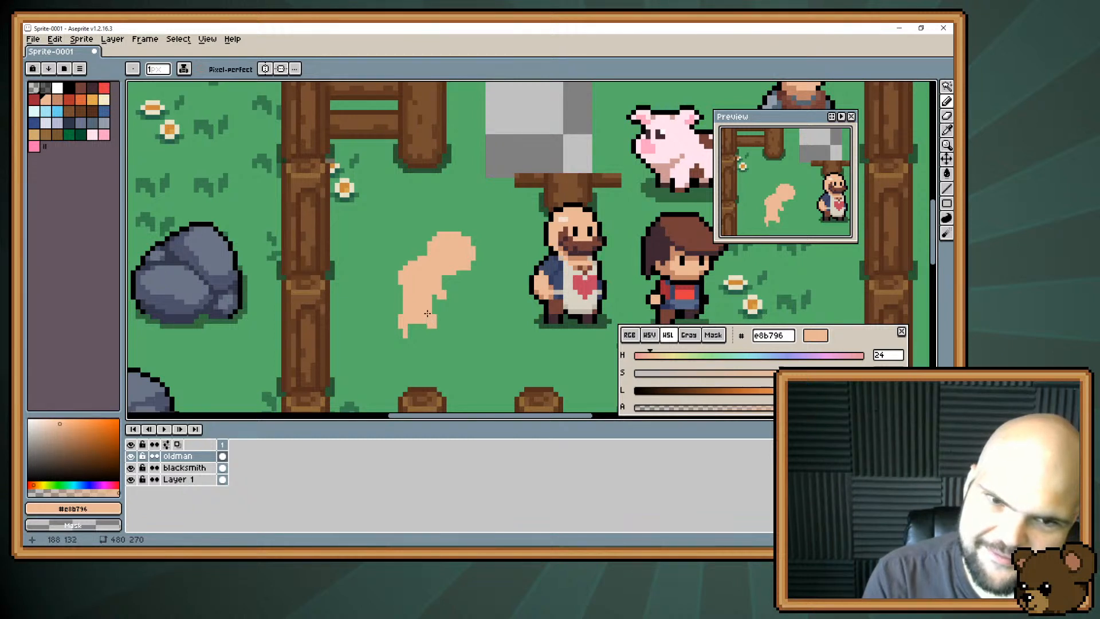
pyautogui.moveTo(433, 324)
pyautogui.mouseDown()
pyautogui.moveTo(404, 341)
pyautogui.moveTo(400, 311)
pyautogui.mouseUp()
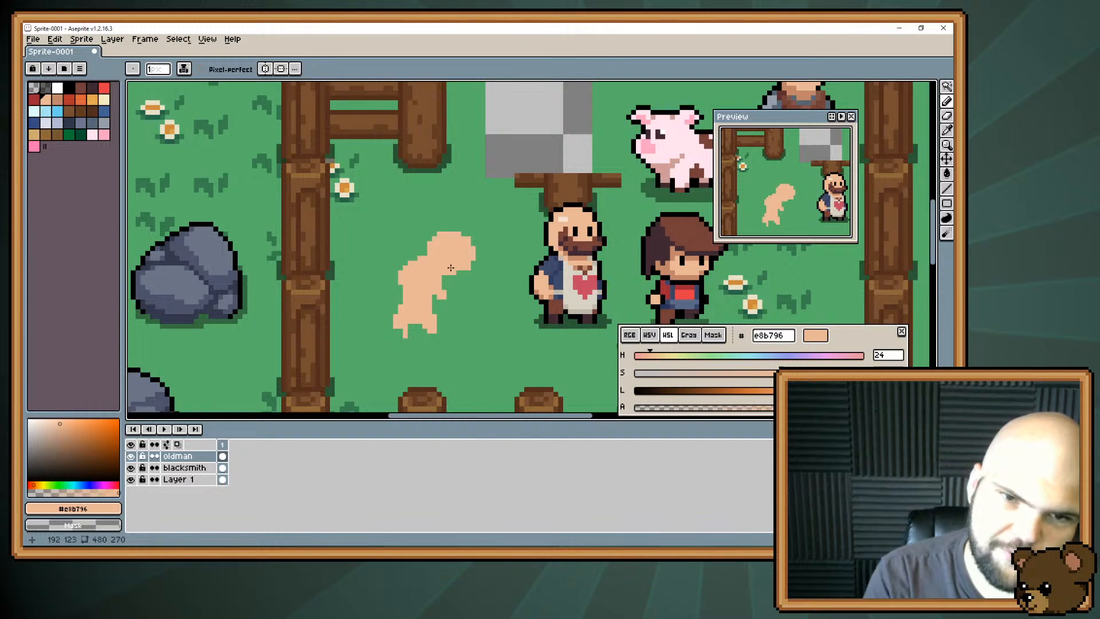
# Paint grey-blue #6d758d hair around the back of the old man's head and a beard under his chin.
pyautogui.click(81, 122)
pyautogui.moveTo(434, 244)
pyautogui.mouseDown()
pyautogui.moveTo(443, 258)
pyautogui.moveTo(429, 249)
pyautogui.moveTo(430, 264)
pyautogui.mouseUp()
pyautogui.moveTo(433, 260)
pyautogui.mouseDown()
pyautogui.moveTo(426, 248)
pyautogui.moveTo(426, 260)
pyautogui.moveTo(460, 280)
pyautogui.mouseUp()
pyautogui.keyDown('alt'); pyautogui.click(448, 287); pyautogui.keyUp('alt')
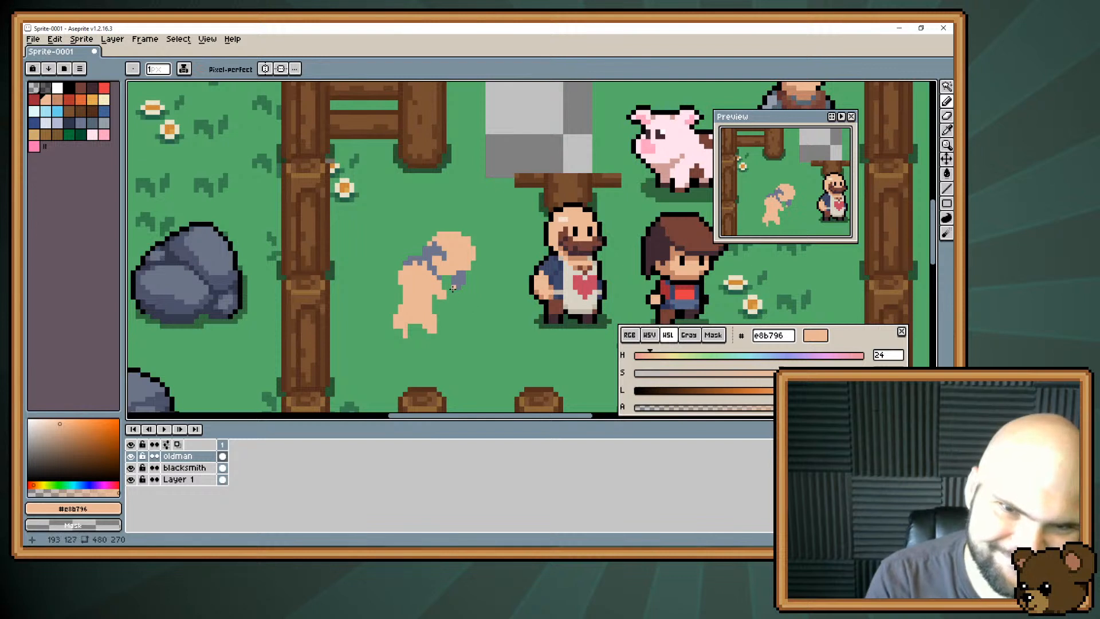
pyautogui.keyDown('alt'); pyautogui.click(459, 279); pyautogui.keyUp('alt')
pyautogui.moveTo(452, 282); pyautogui.dragTo(452, 288)
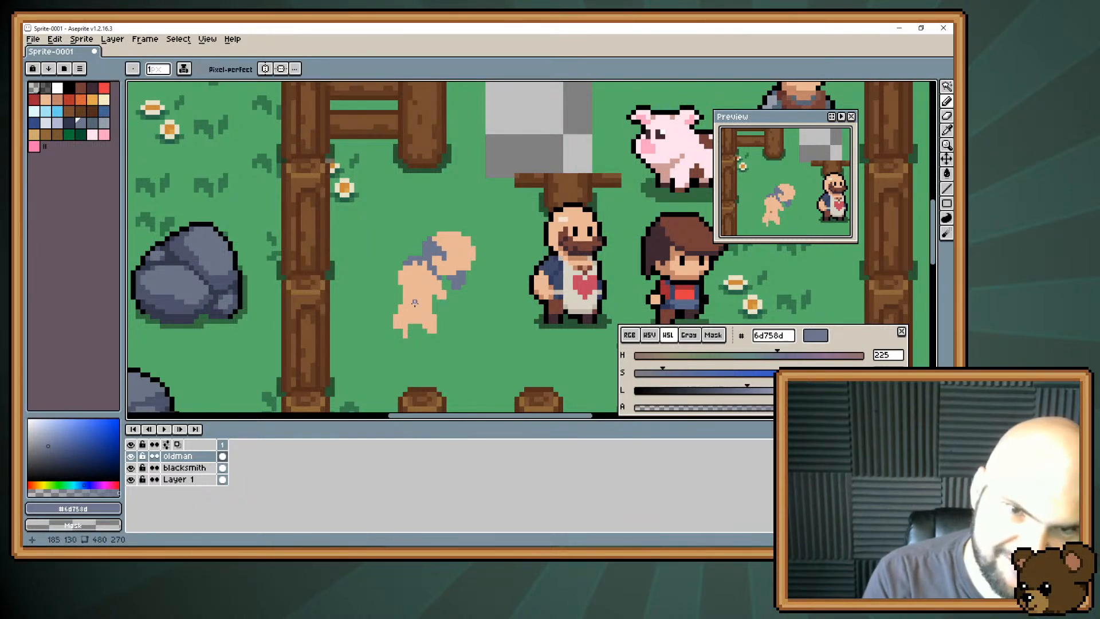
# Draw a thin vertical brown #774f31 cane over the old man's rear leg and add two black eyes to his face.
pyautogui.keyDown('alt'); pyautogui.click(311, 220); pyautogui.keyUp('alt')
pyautogui.moveTo(405, 334); pyautogui.dragTo(405, 308)
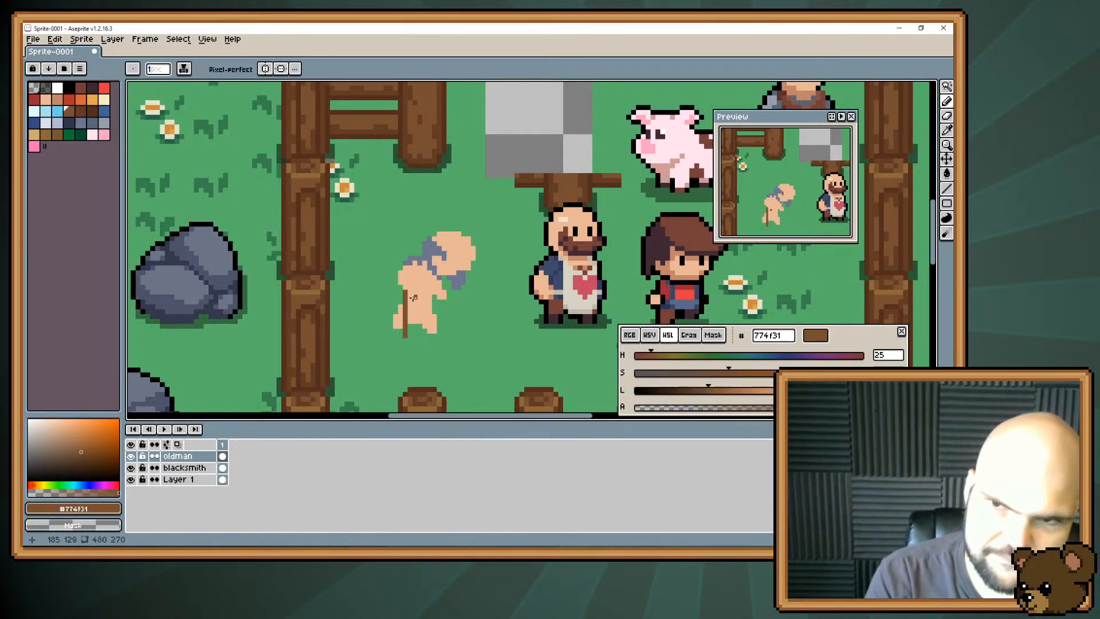
pyautogui.press('alt')
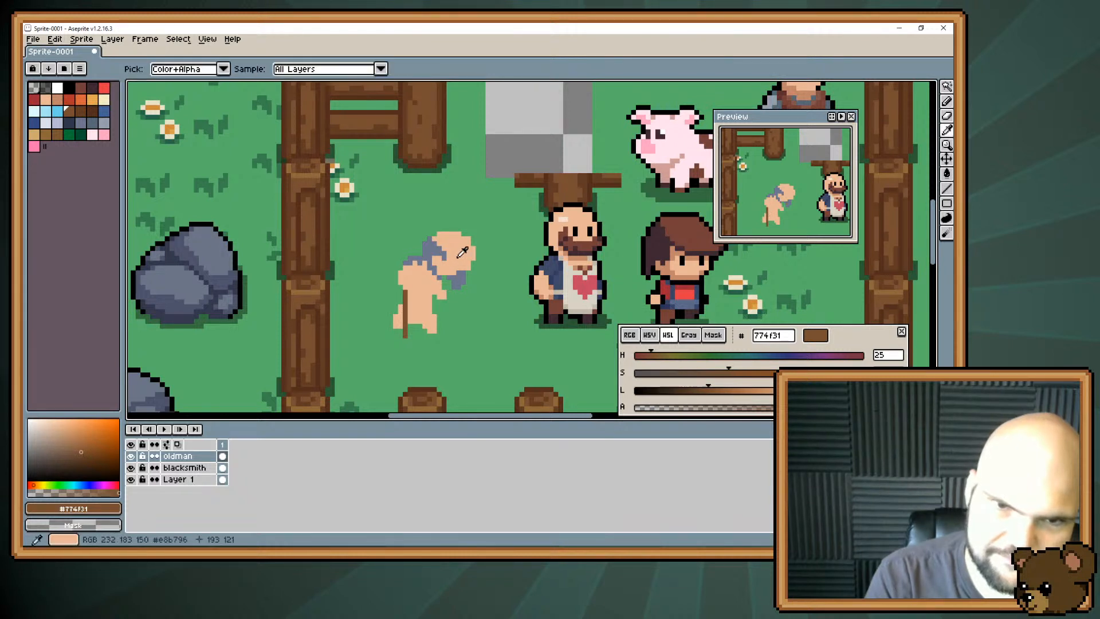
pyautogui.keyDown('alt'); pyautogui.click(468, 257); pyautogui.keyUp('alt')
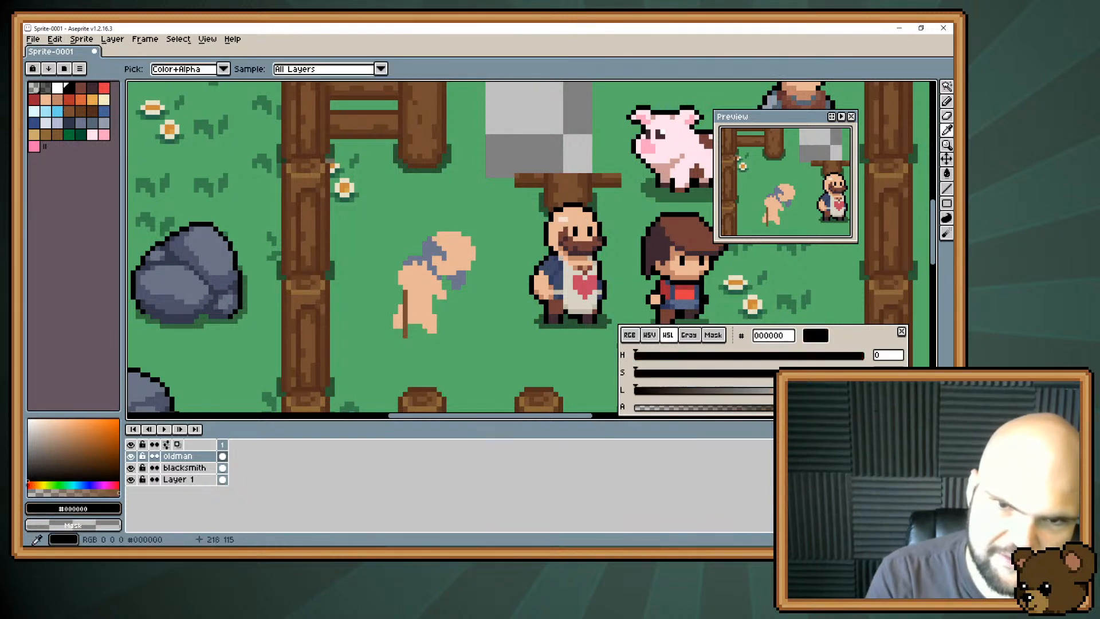
pyautogui.click(468, 254)
pyautogui.click(458, 255)
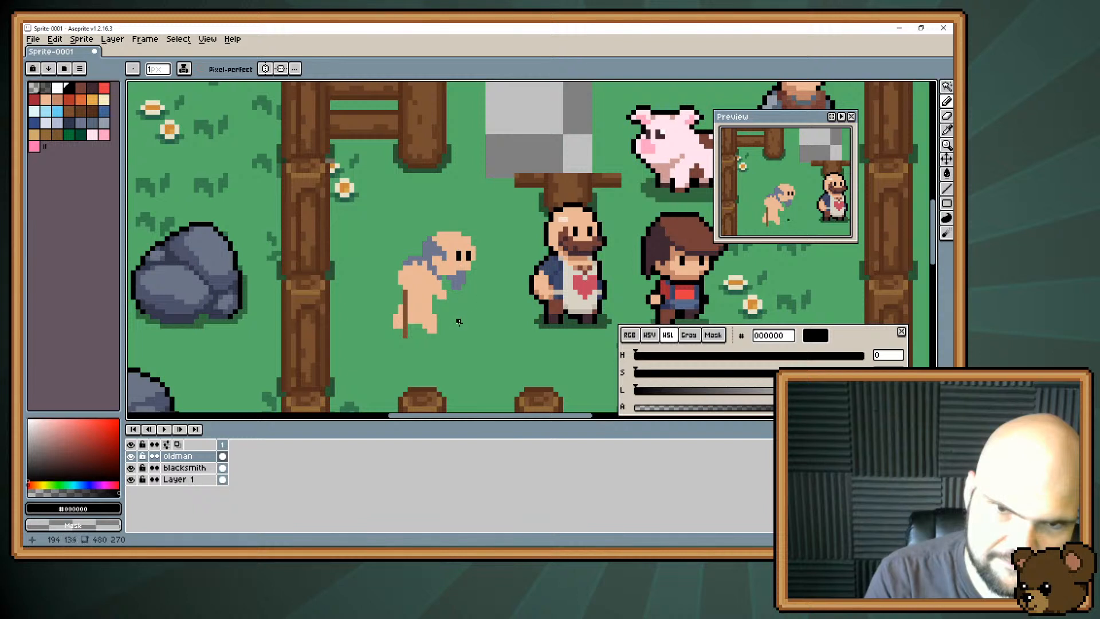
# Apply a black #000000 outline around the outside of the old man on the oldman layer.
pyautogui.click(55, 39)
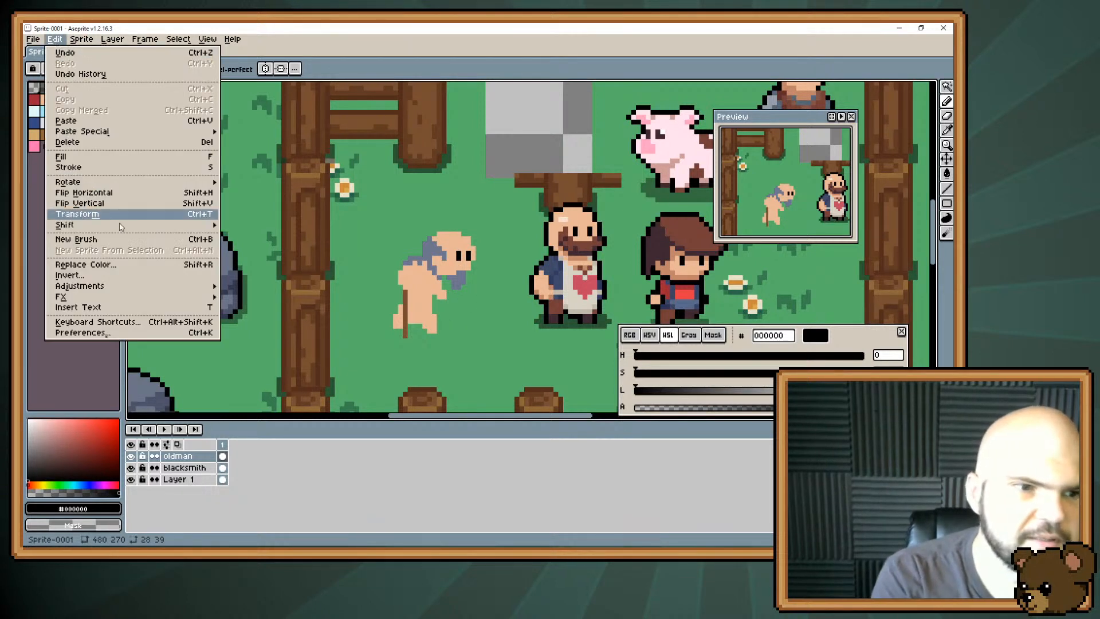
pyautogui.click(239, 297)
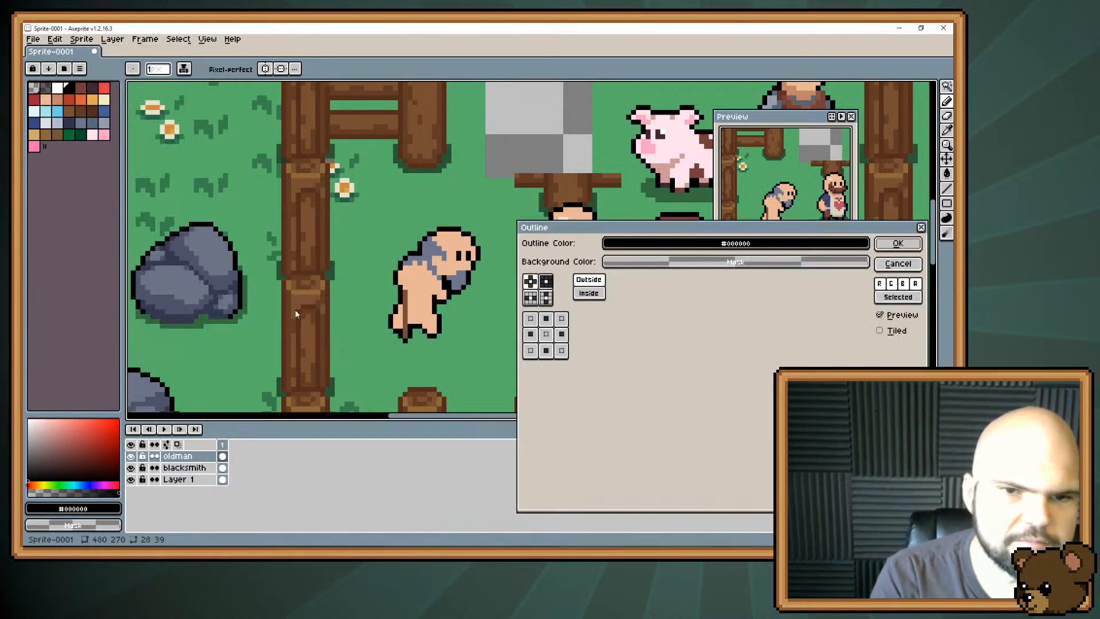
pyautogui.press('Return')
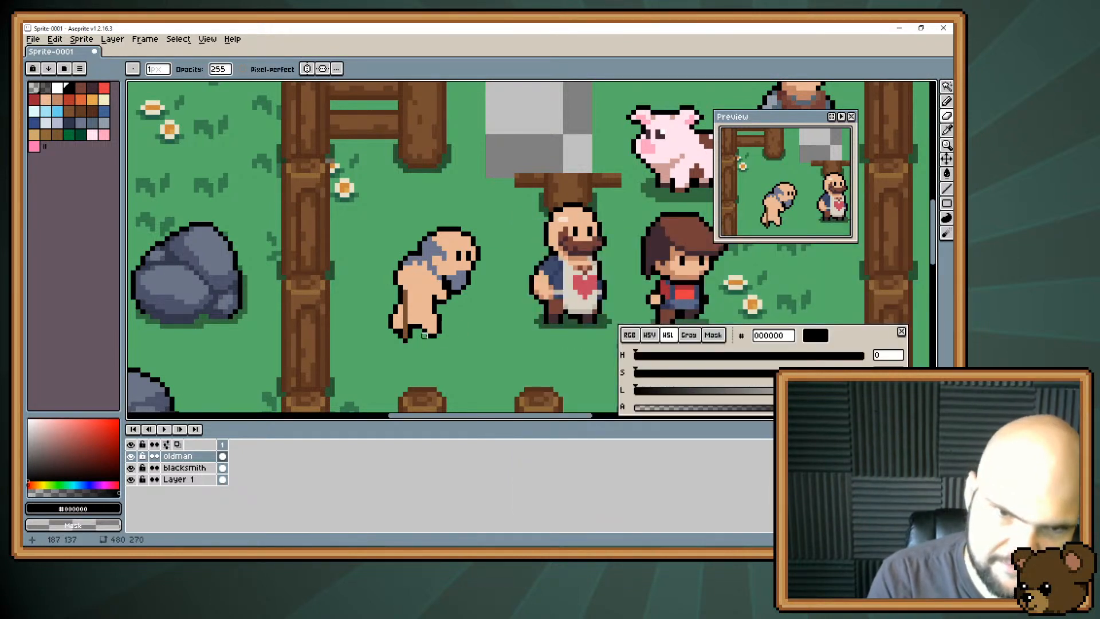
# Erase the black outline pixels beneath the old man's feet and under the tip of his cane.
pyautogui.moveTo(425, 336); pyautogui.dragTo(439, 336)
pyautogui.click(405, 341)
pyautogui.click(400, 331)
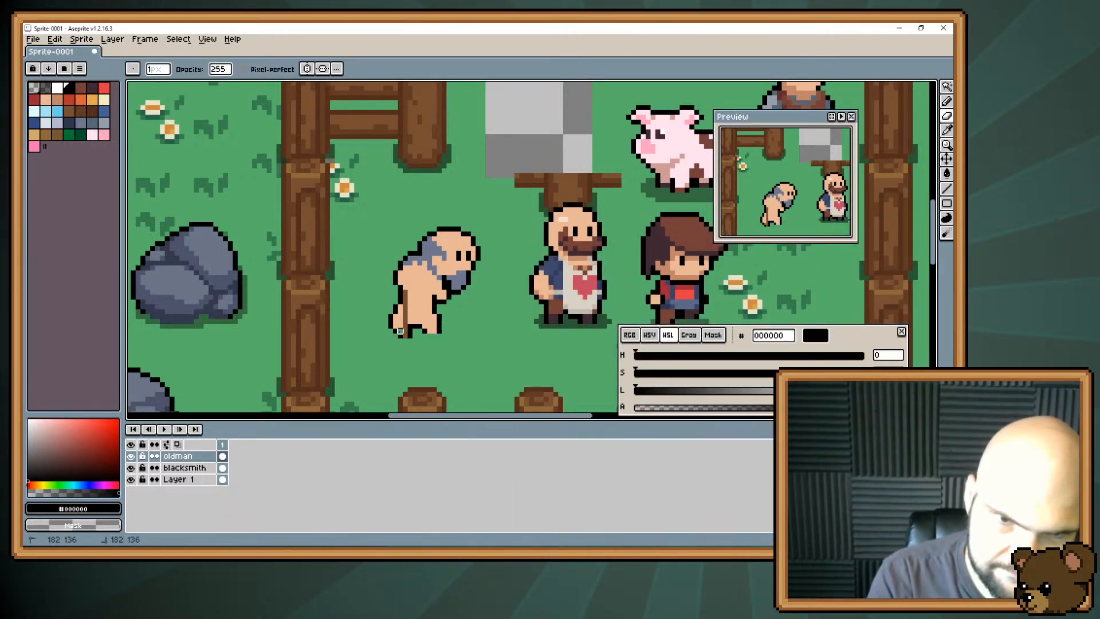
pyautogui.click(396, 332)
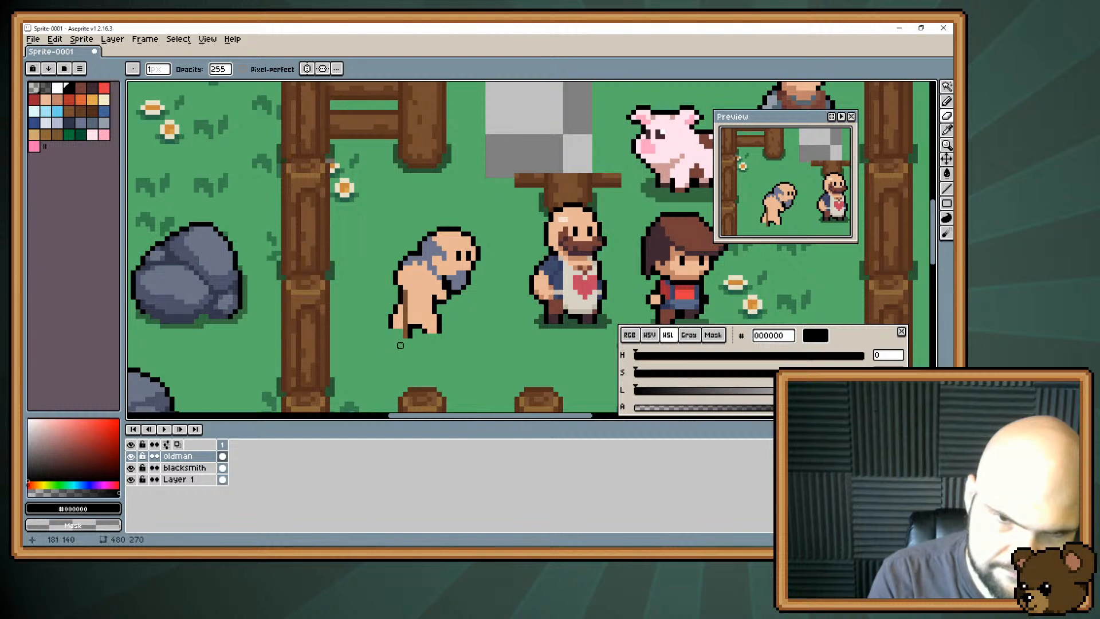
pyautogui.press('b')
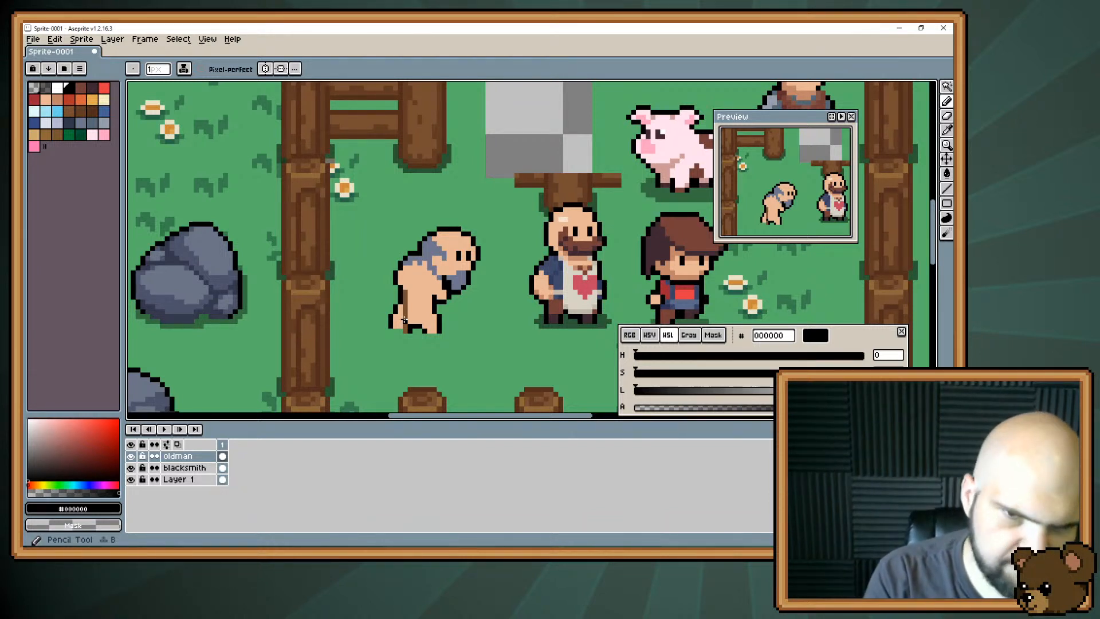
pyautogui.press('e')
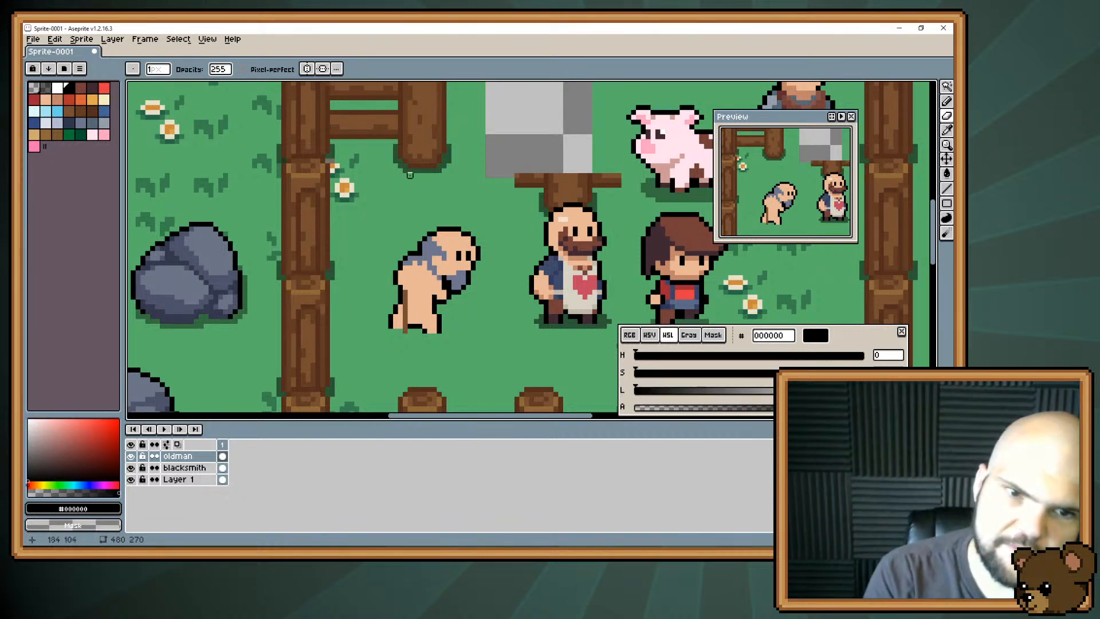
# Touch up the old man's back and rear leg with skin colour #e8b796 and the black outline.
pyautogui.keyDown('alt'); pyautogui.click(404, 292); pyautogui.keyUp('alt')
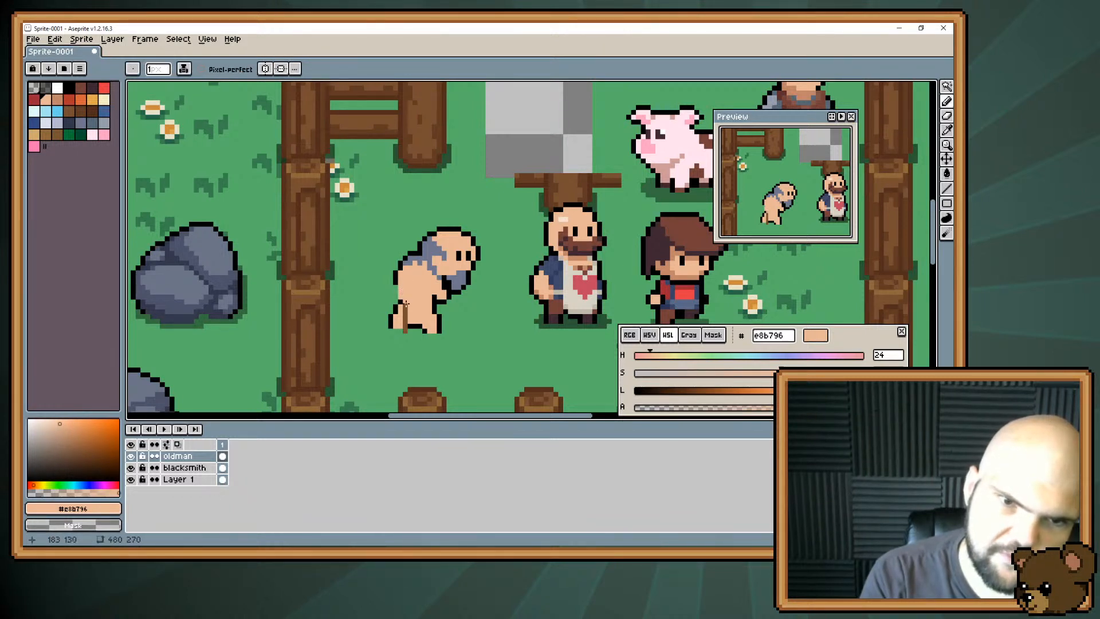
pyautogui.keyDown('alt'); pyautogui.click(400, 298); pyautogui.keyUp('alt')
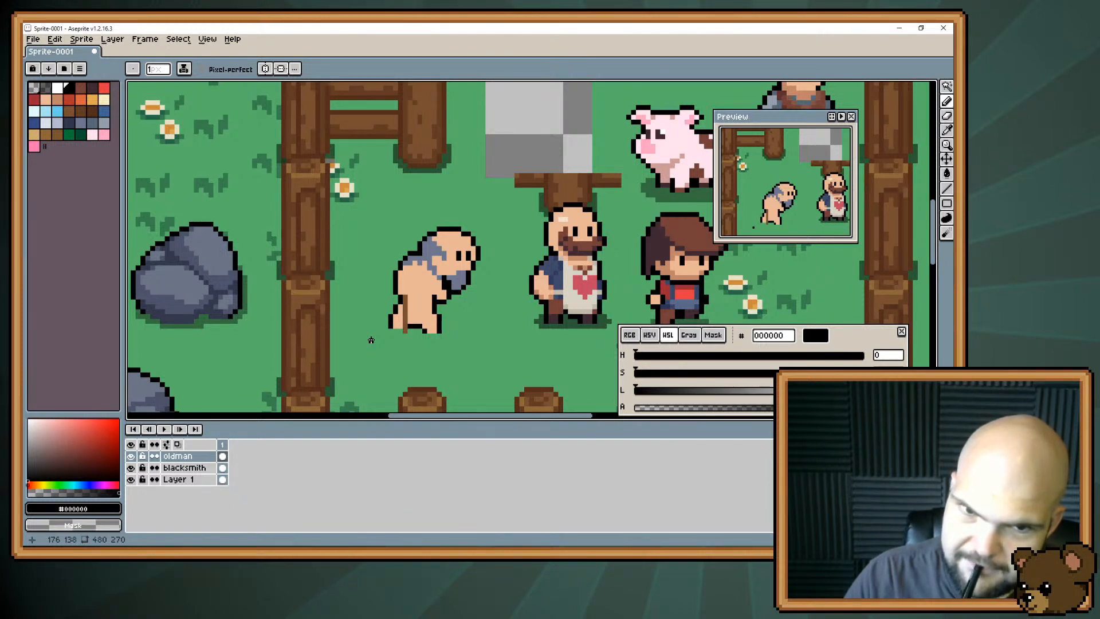
pyautogui.press('i')
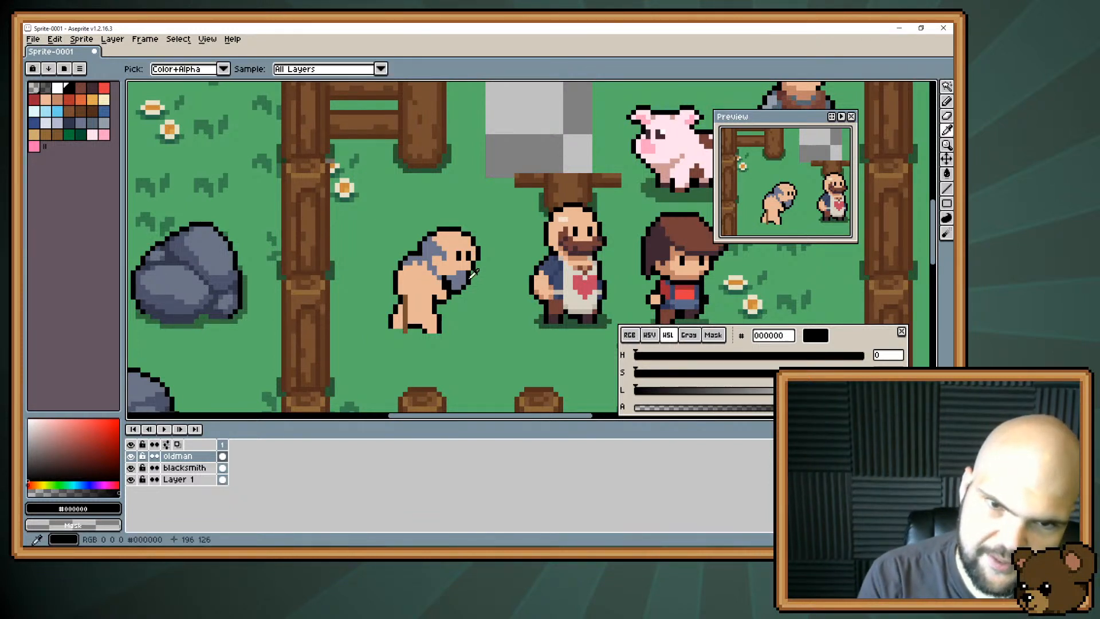
pyautogui.press('e')
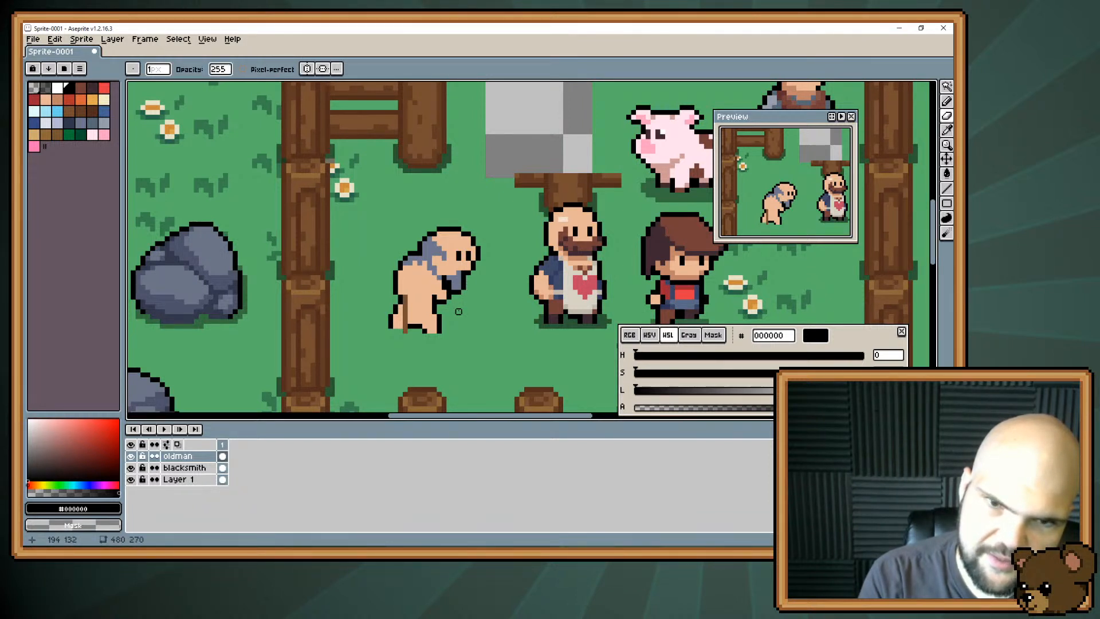
pyautogui.press('b')
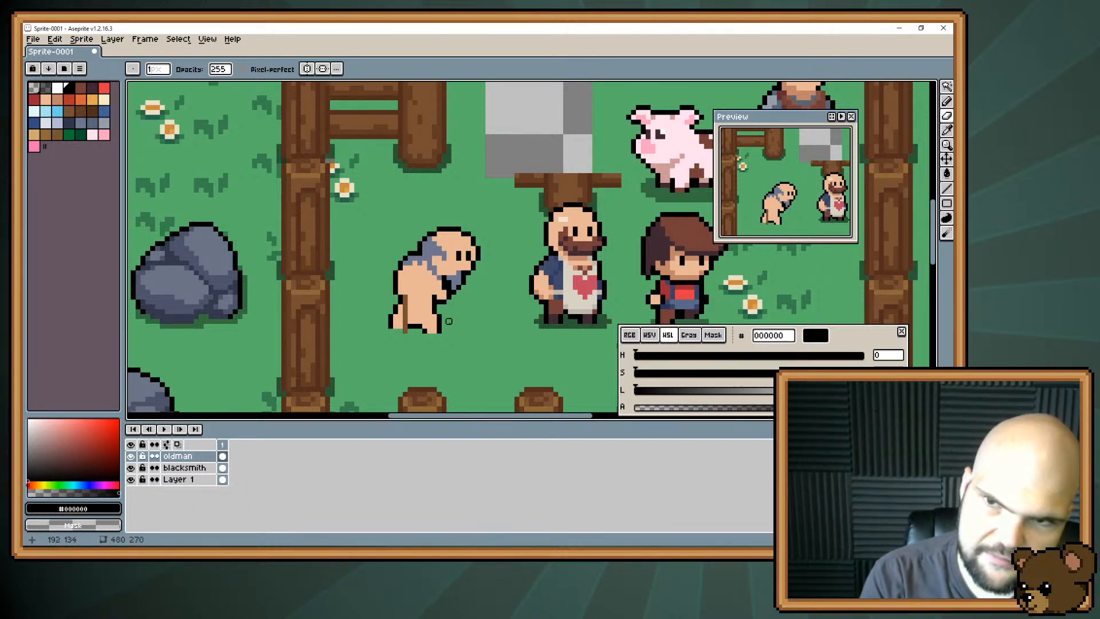
pyautogui.press('b')
# Paint light grey #959eaa bushy eyebrows extending past the old man's face, and lighten part of his hair.
pyautogui.keyDown('alt'); pyautogui.click(450, 248); pyautogui.keyUp('alt')
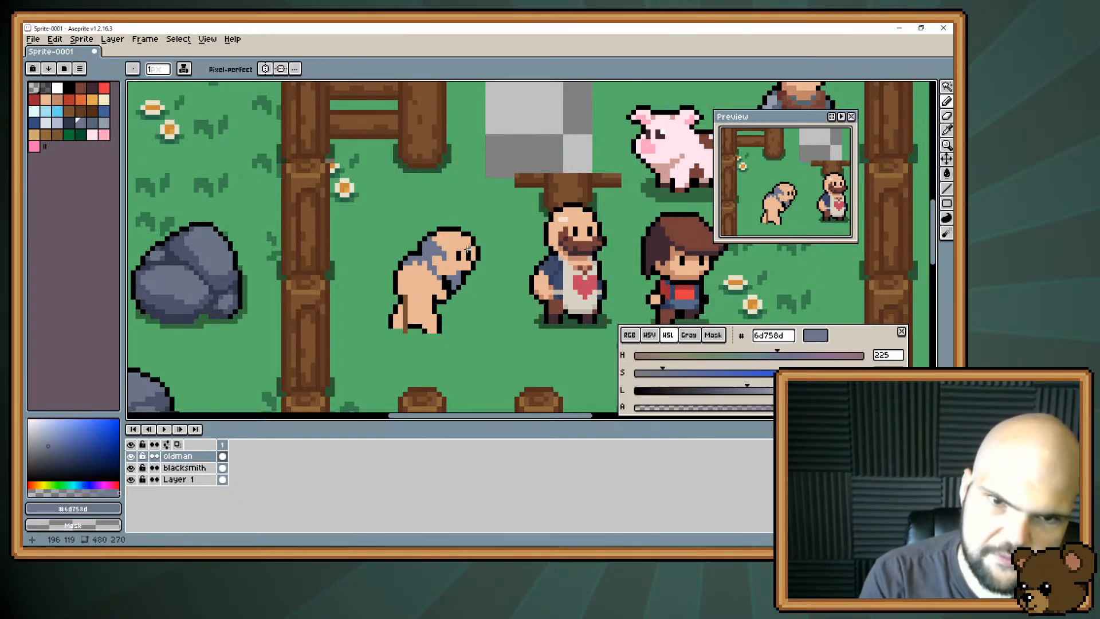
pyautogui.click(104, 124)
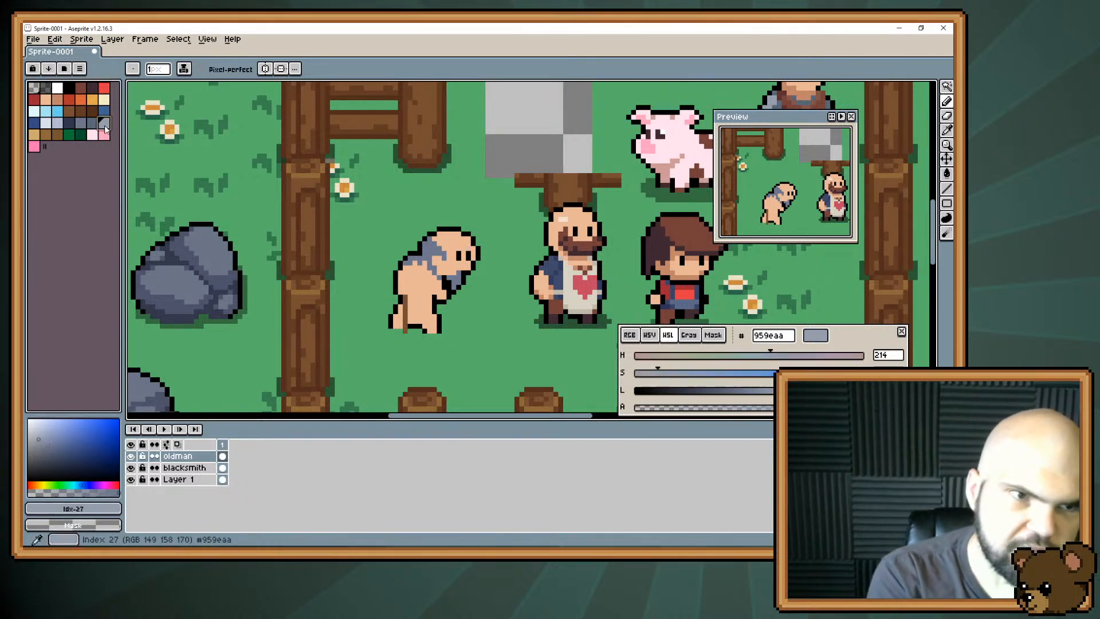
pyautogui.moveTo(468, 248)
pyautogui.mouseDown()
pyautogui.moveTo(487, 244)
pyautogui.moveTo(454, 246)
pyautogui.mouseUp()
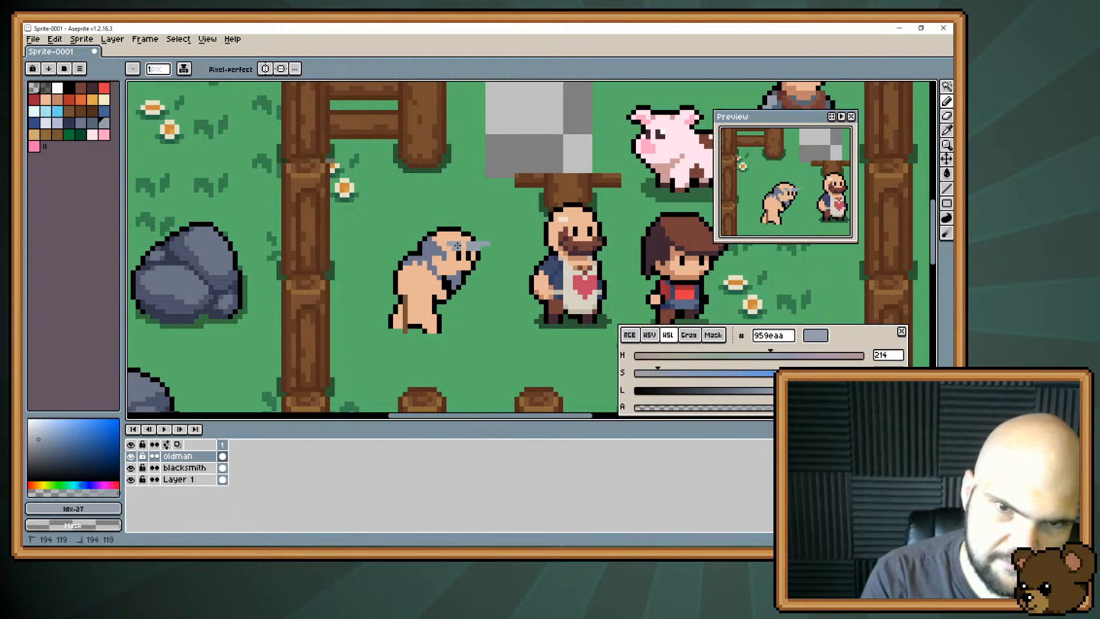
pyautogui.keyDown('alt'); pyautogui.click(460, 243); pyautogui.keyUp('alt')
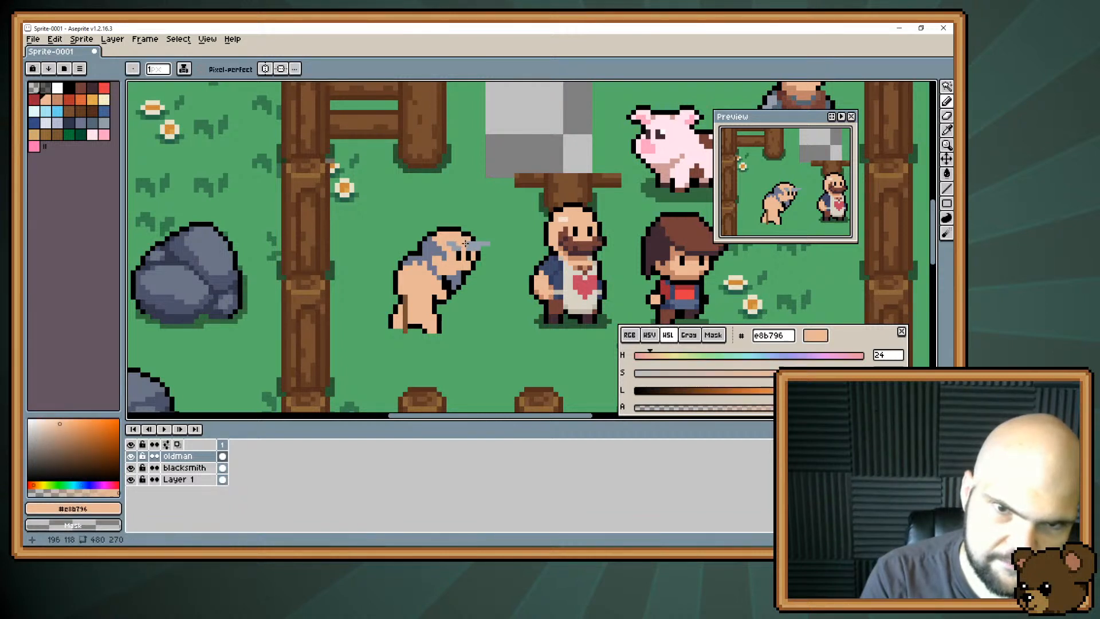
pyautogui.keyDown('alt'); pyautogui.click(444, 264); pyautogui.keyUp('alt')
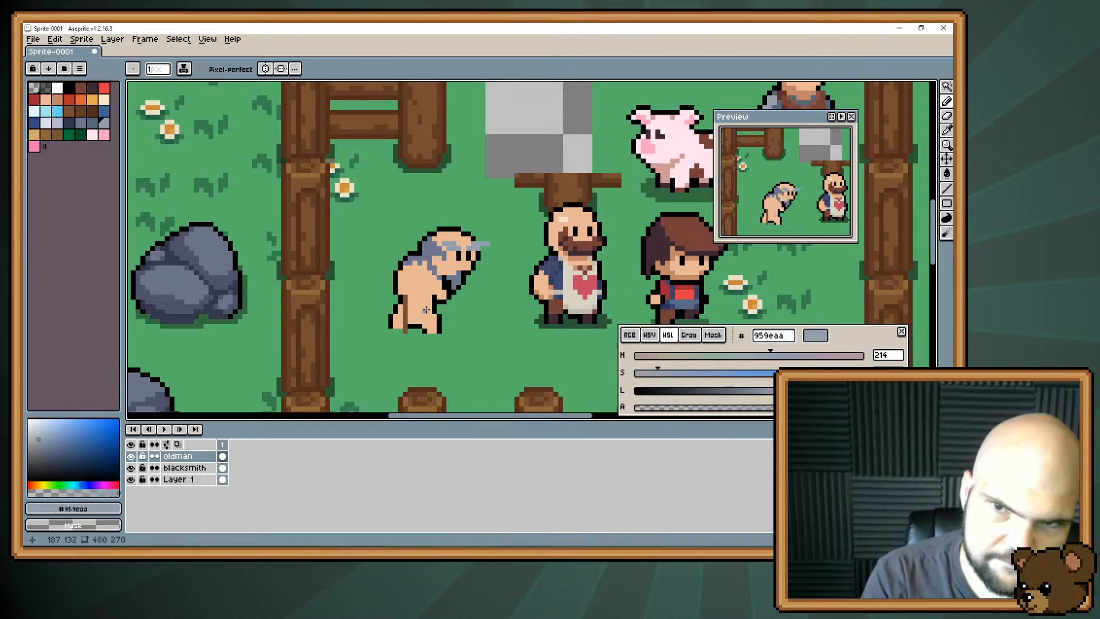
pyautogui.press('e')
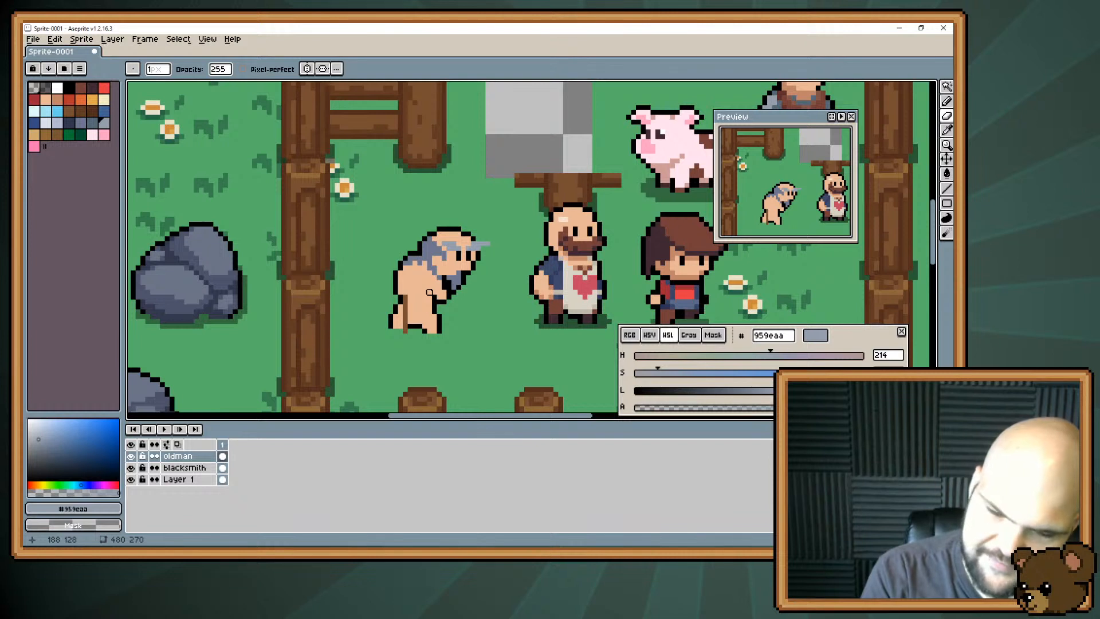
pyautogui.press('b')
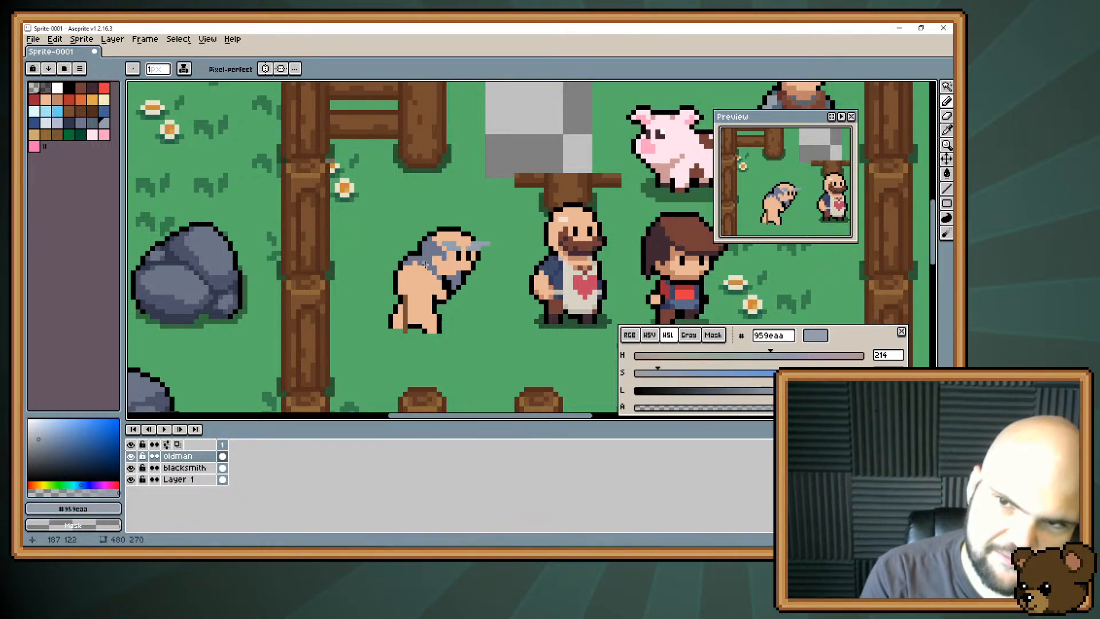
pyautogui.keyDown('alt'); pyautogui.click(441, 280); pyautogui.keyUp('alt')
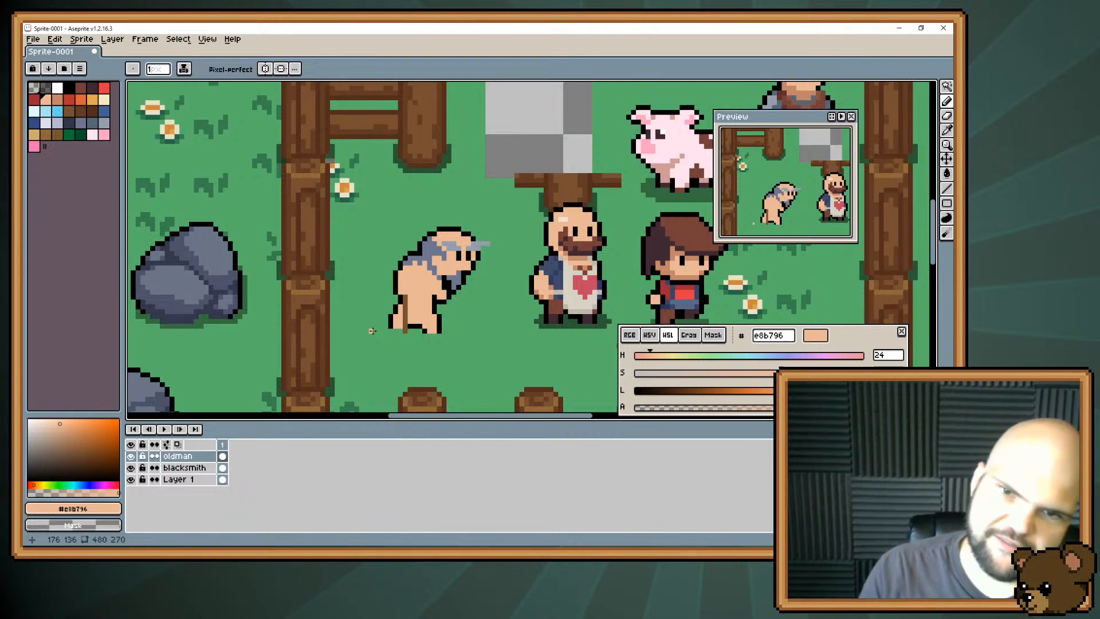
pyautogui.keyDown('alt'); pyautogui.click(669, 265); pyautogui.keyUp('alt')
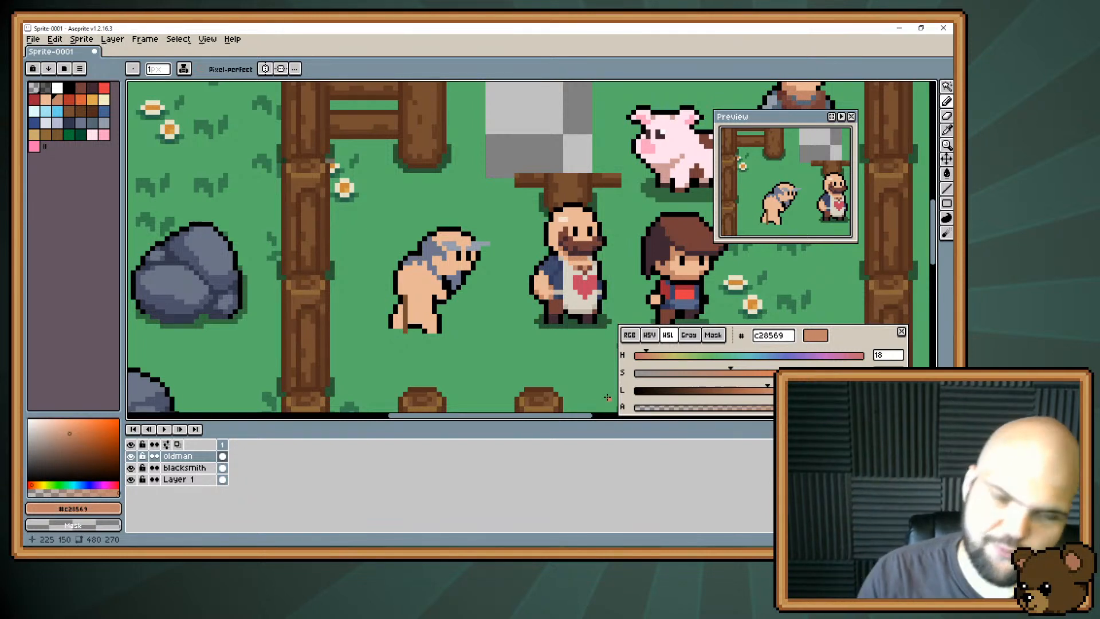
pyautogui.press('alt')
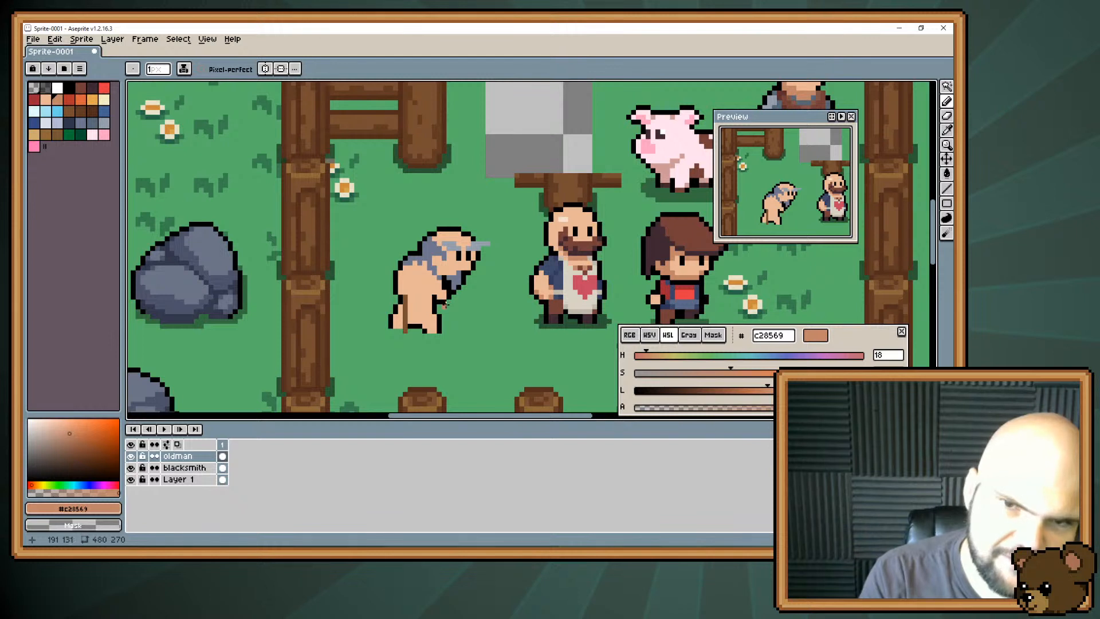
# Cover the old man's eyes with cream #f1e0d0 eye whites and outline the protruding eyebrow in black.
pyautogui.keyDown('alt'); pyautogui.click(455, 253); pyautogui.keyUp('alt')
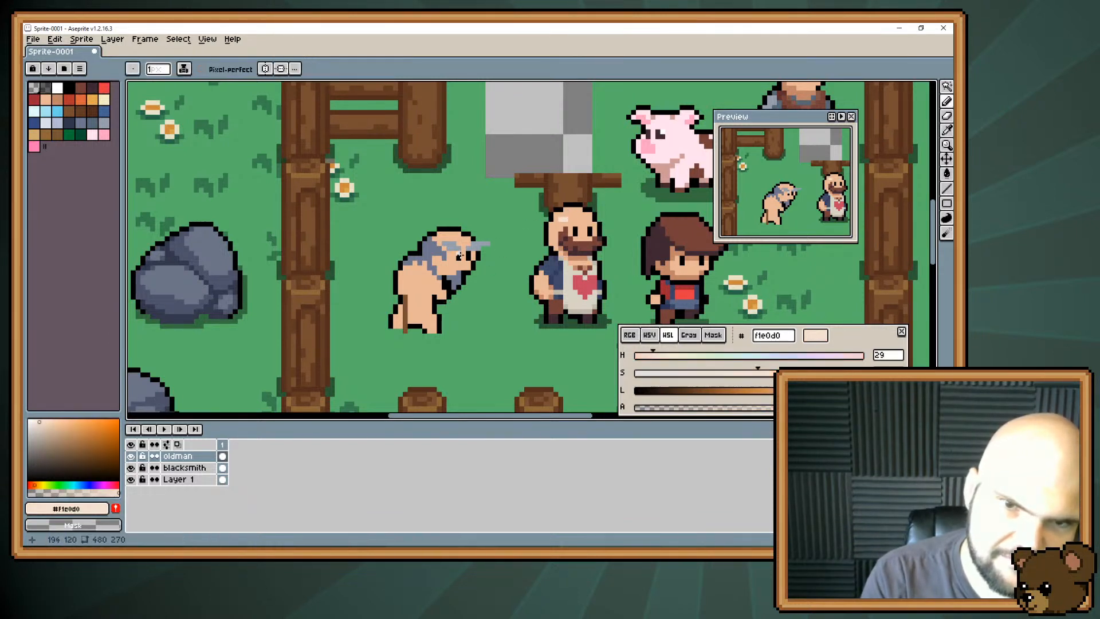
pyautogui.moveTo(456, 257); pyautogui.dragTo(474, 264)
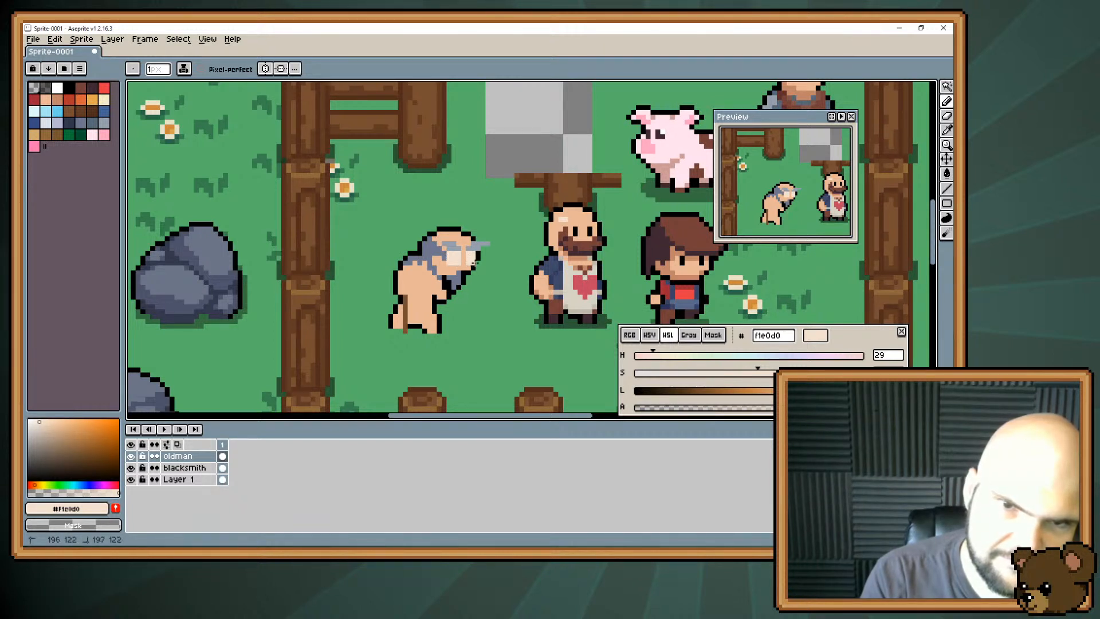
pyautogui.keyDown('alt'); pyautogui.click(482, 256); pyautogui.keyUp('alt')
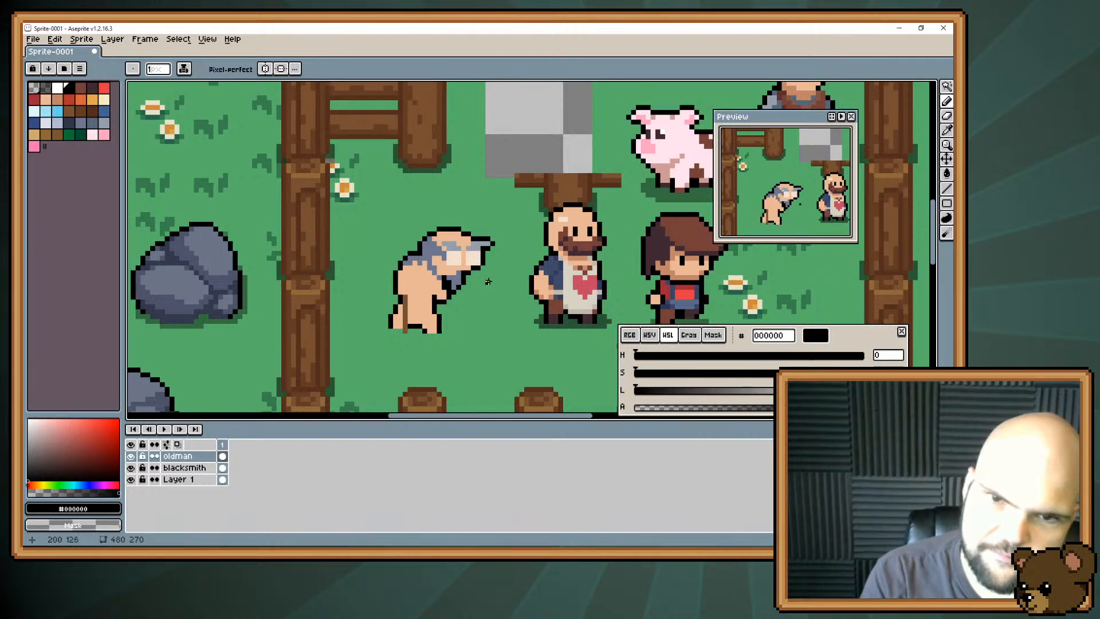
# Separate the old man's two eye whites and add black pupils low in each eye.
pyautogui.keyDown('alt'); pyautogui.click(468, 262); pyautogui.keyUp('alt')
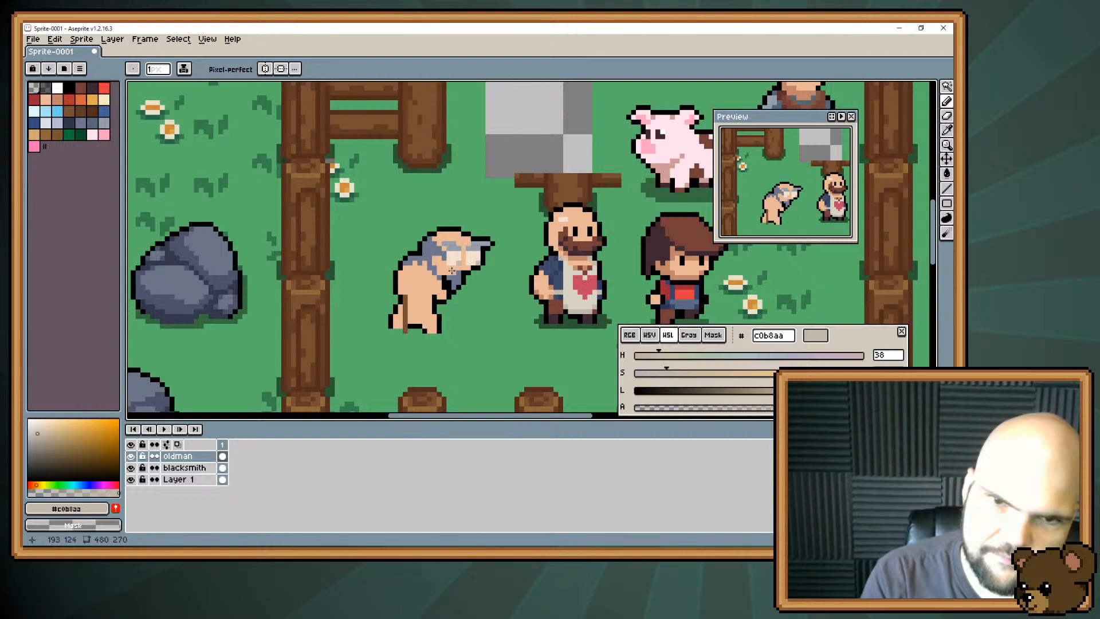
pyautogui.keyDown('alt'); pyautogui.click(453, 259); pyautogui.keyUp('alt')
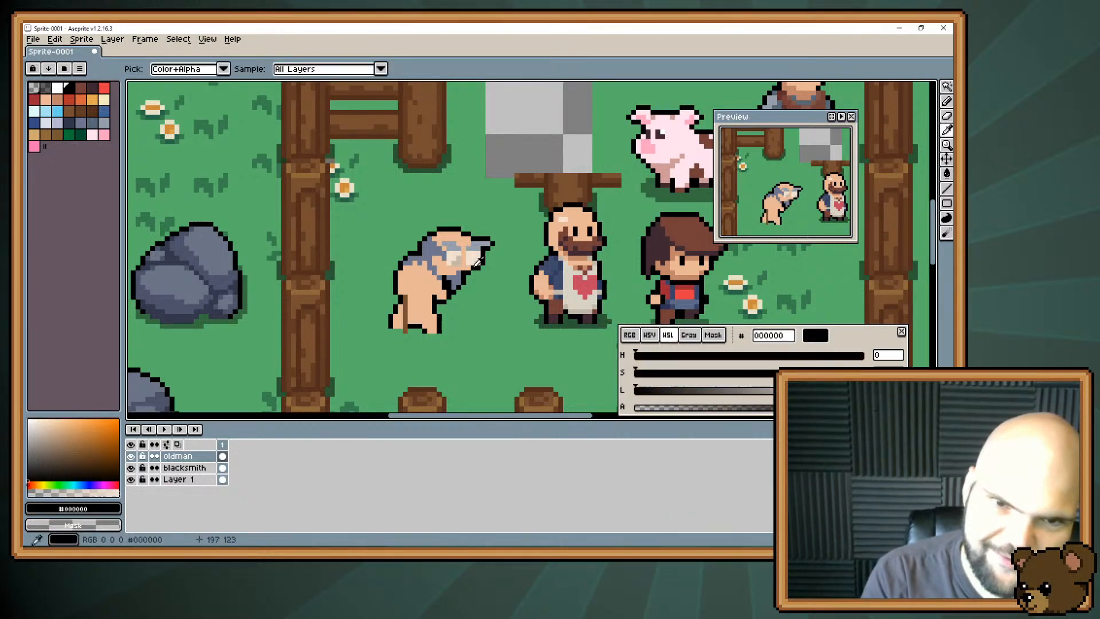
pyautogui.keyDown('alt'); pyautogui.click(454, 261); pyautogui.keyUp('alt')
pyautogui.click(456, 261)
pyautogui.click(474, 262)
pyautogui.click(476, 256)
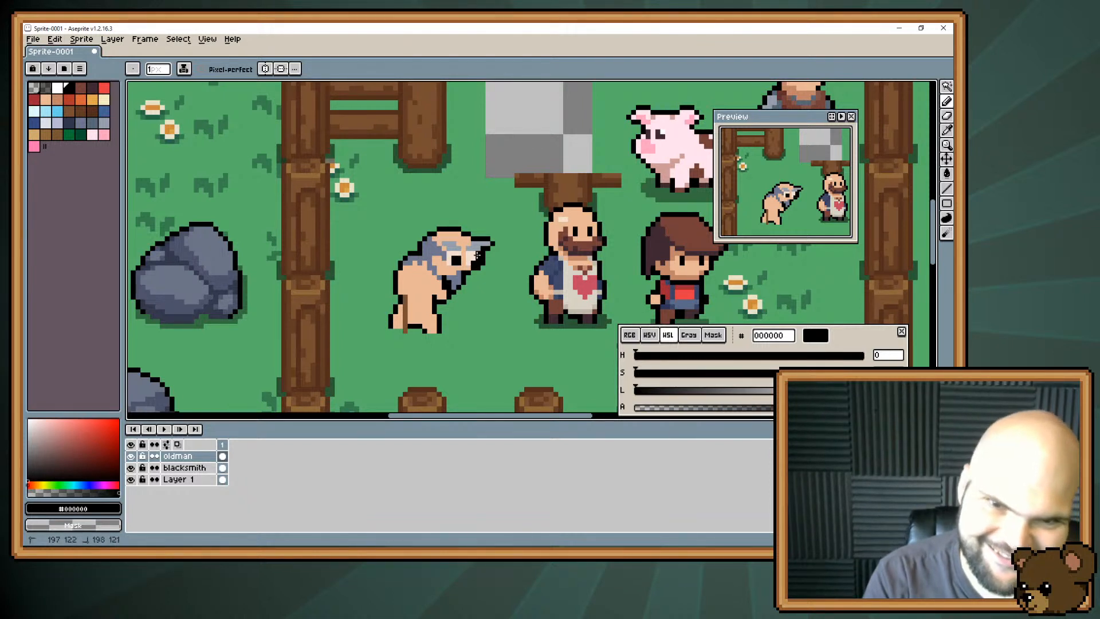
pyautogui.keyDown('alt'); pyautogui.click(476, 262); pyautogui.keyUp('alt')
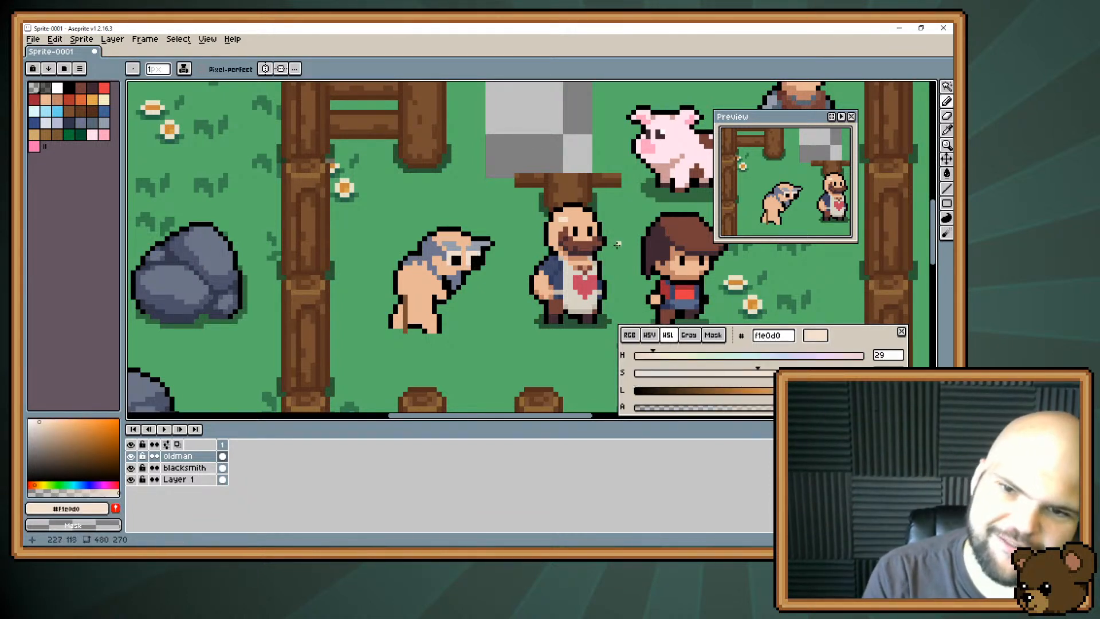
pyautogui.keyDown('alt'); pyautogui.click(666, 232); pyautogui.keyUp('alt')
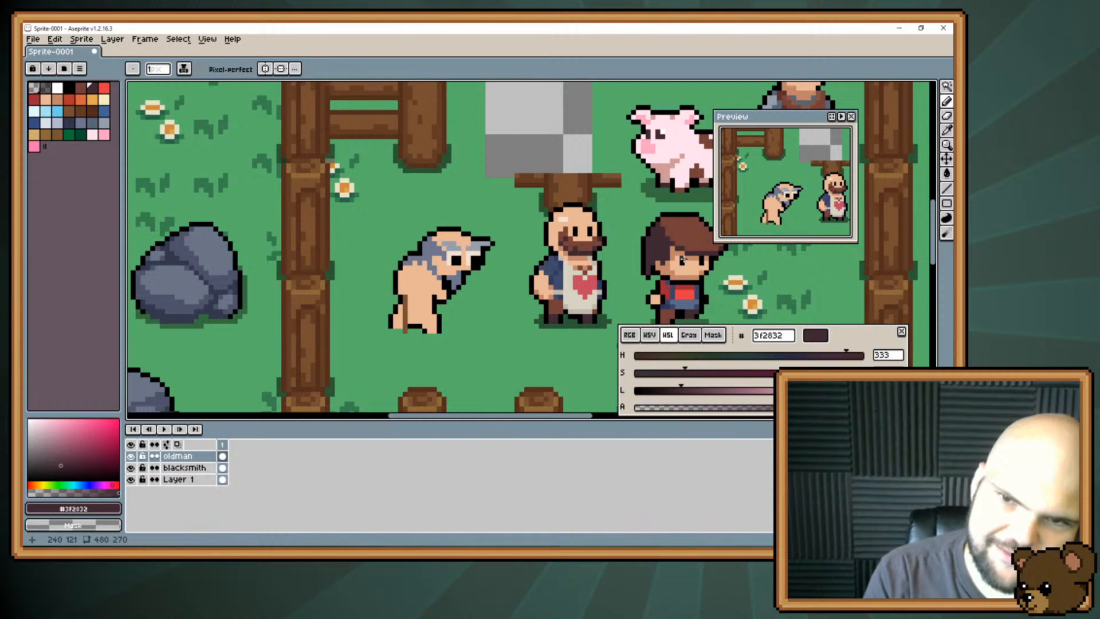
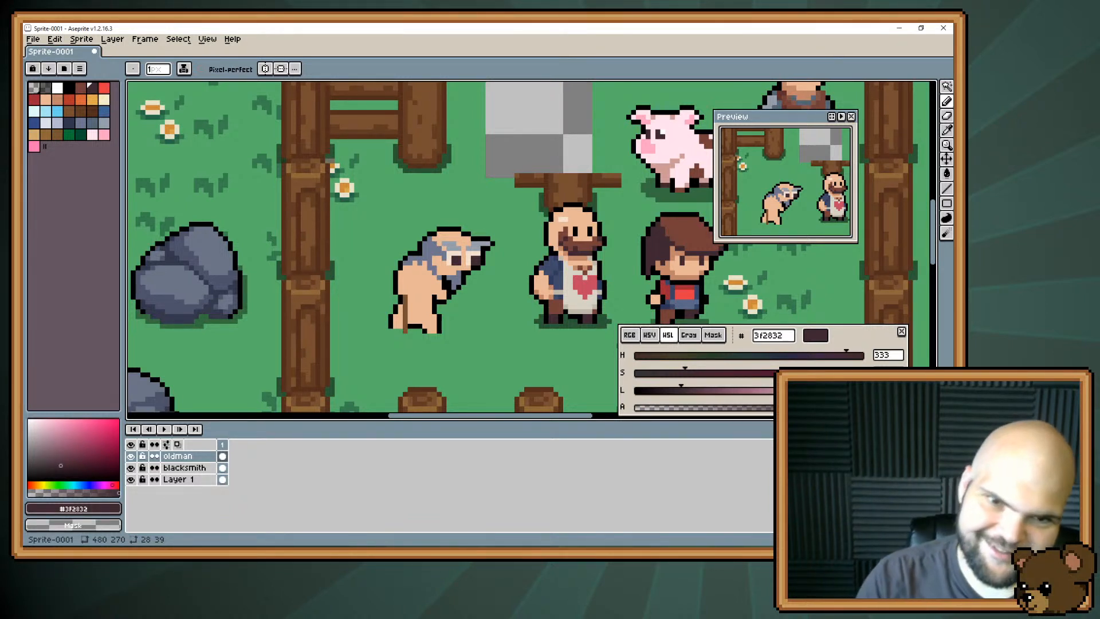
# Touch up the old man's lower face with skin #e8b796 and darker skin #c28569, and adjust the black outline under his chin.
pyautogui.press('i')
pyautogui.keyDown('alt'); pyautogui.click(454, 266); pyautogui.keyUp('alt')
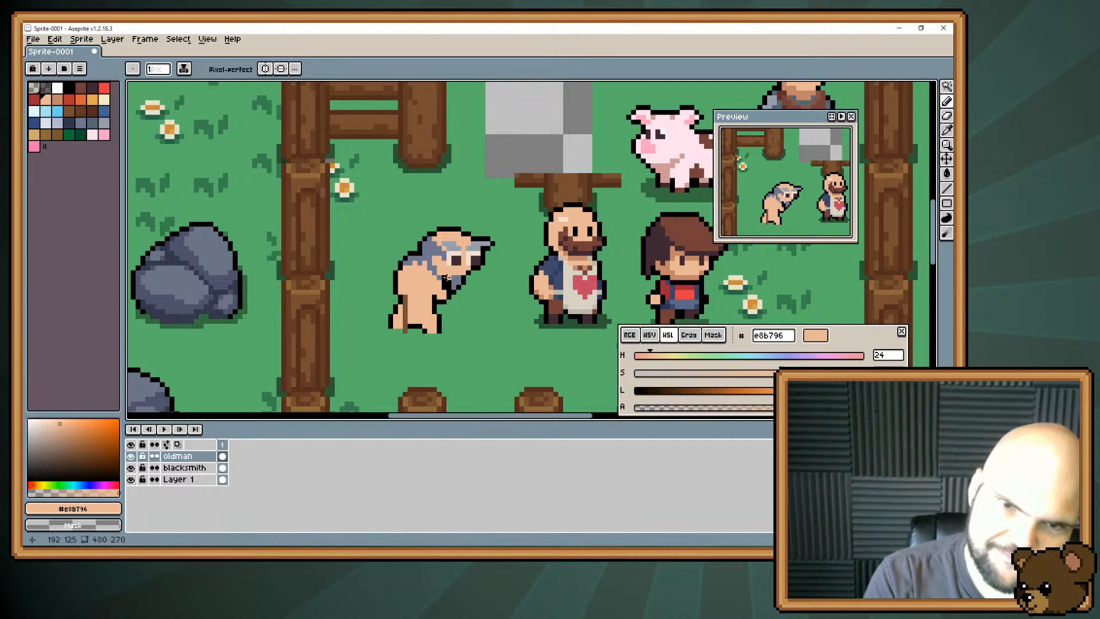
pyautogui.keyDown('alt'); pyautogui.click(466, 274); pyautogui.keyUp('alt')
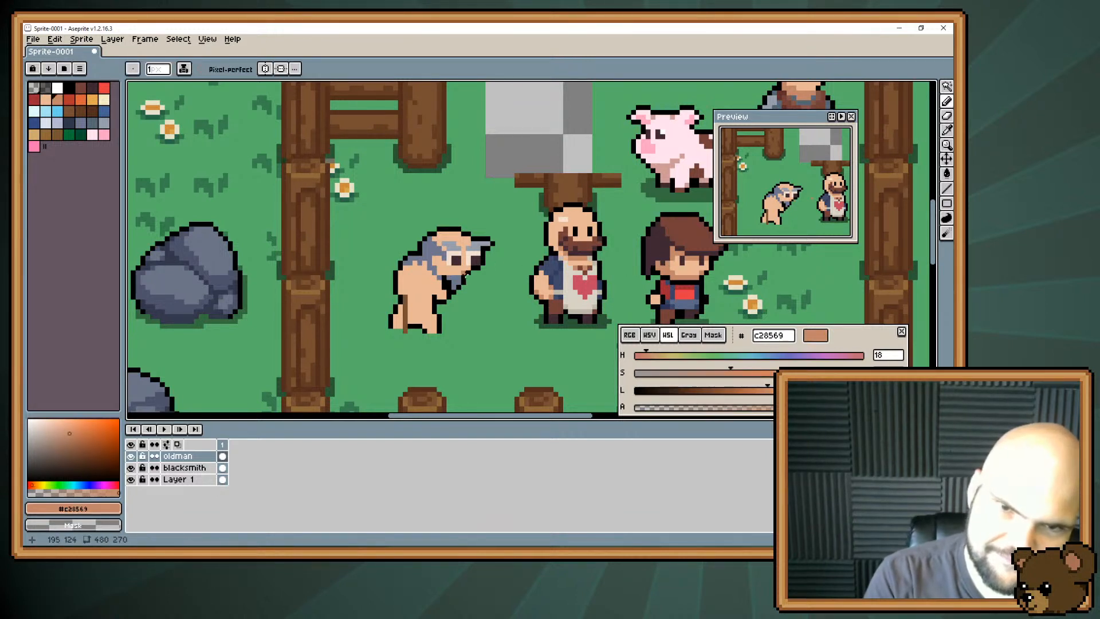
pyautogui.keyDown('alt'); pyautogui.click(467, 274); pyautogui.keyUp('alt')
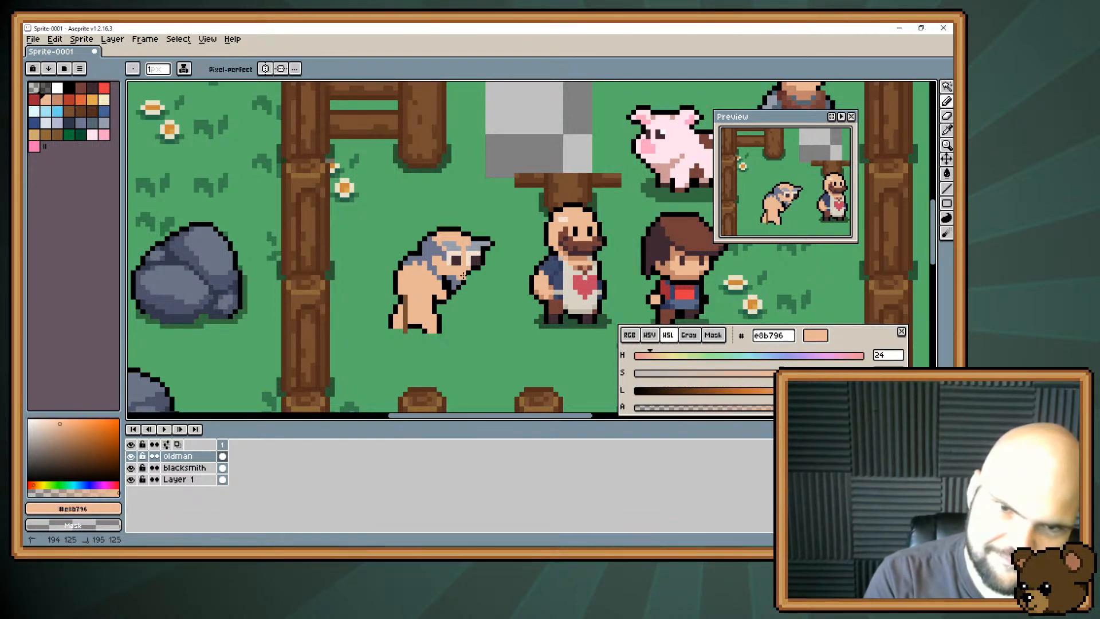
pyautogui.keyDown('alt'); pyautogui.click(470, 272); pyautogui.keyUp('alt')
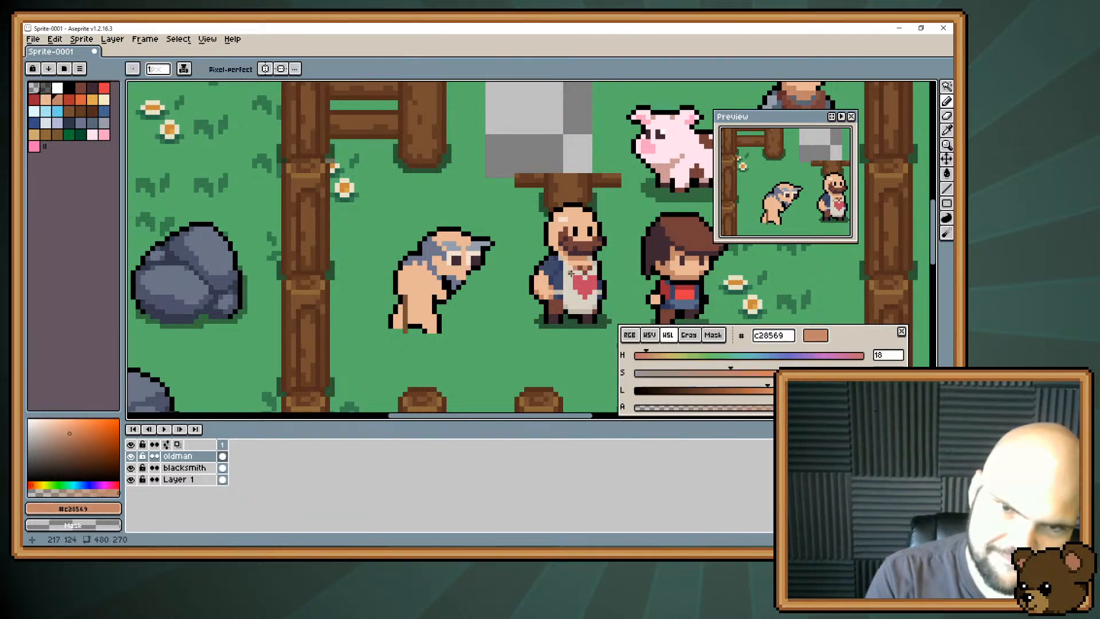
pyautogui.press('alt')
pyautogui.keyDown('alt'); pyautogui.click(470, 278); pyautogui.keyUp('alt')
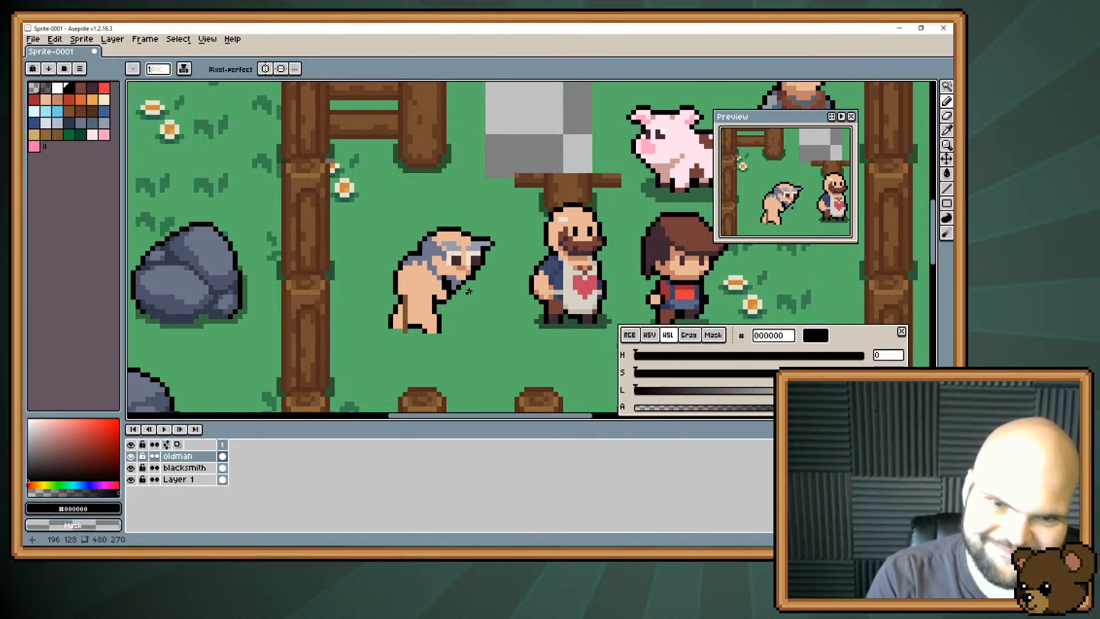
pyautogui.press('ctrl')
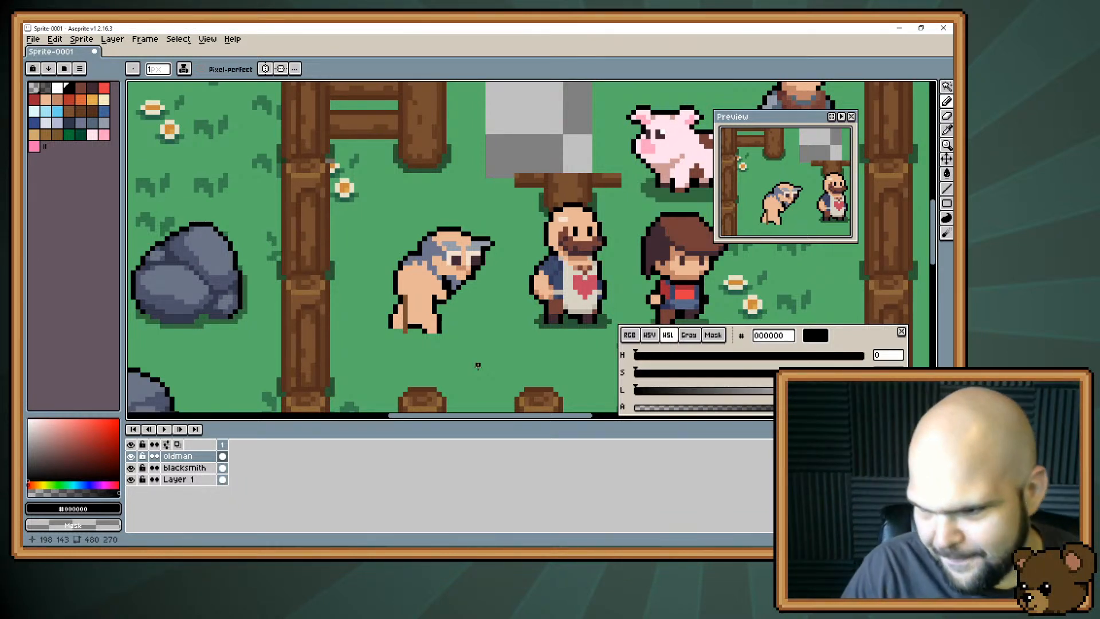
# Paint over the pupils of both the old man's eyes with cream #f1e0d0.
pyautogui.keyDown('alt'); pyautogui.click(452, 255); pyautogui.keyUp('alt')
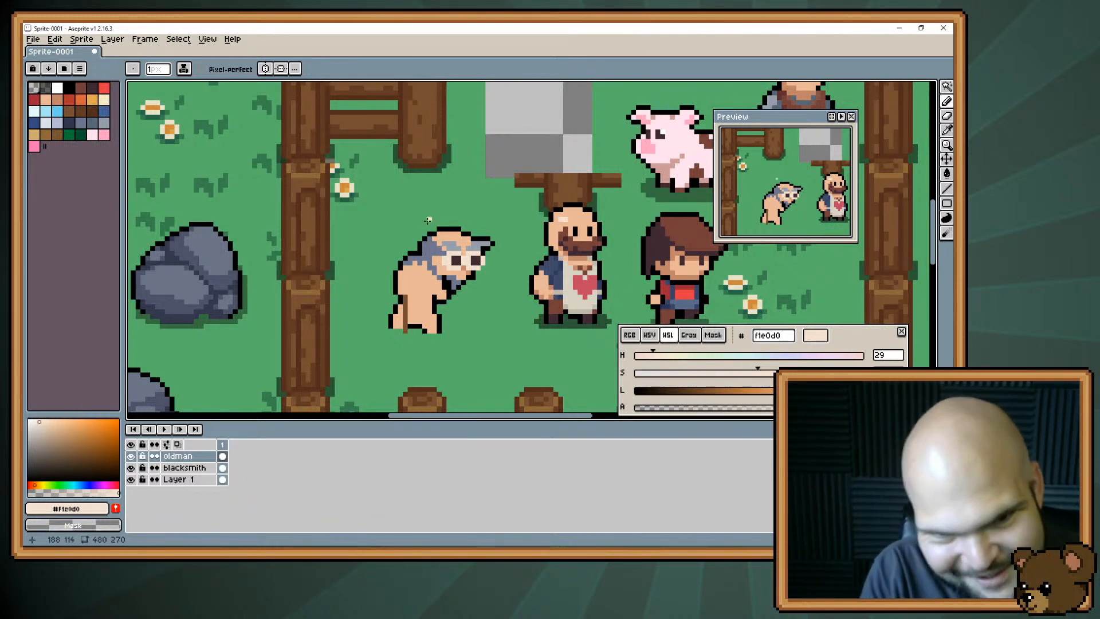
pyautogui.click(454, 258)
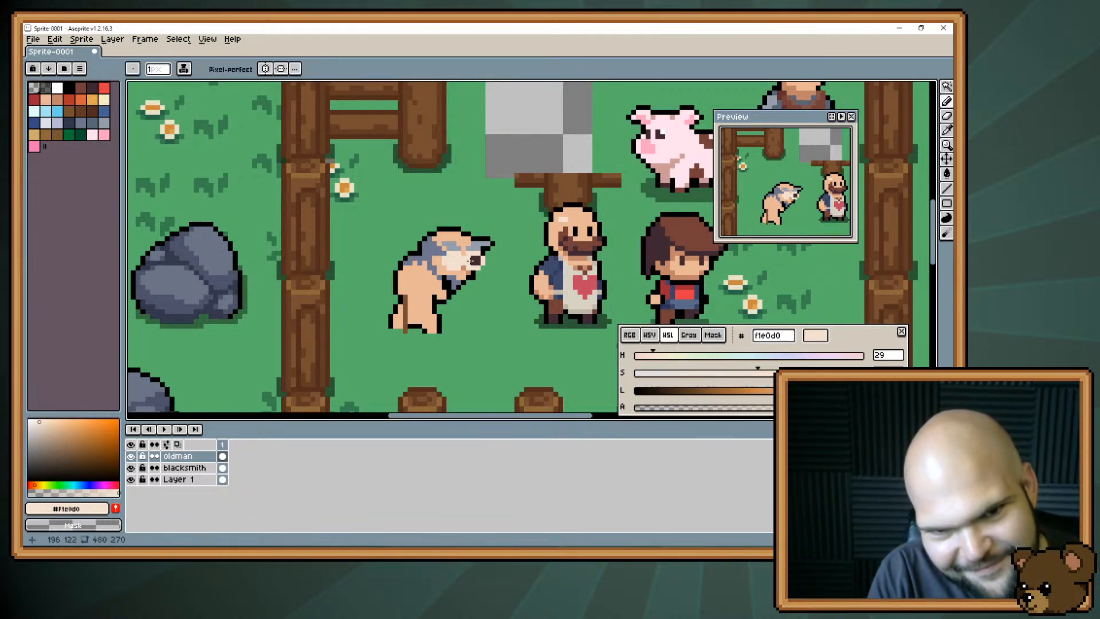
pyautogui.moveTo(473, 262); pyautogui.dragTo(479, 263)
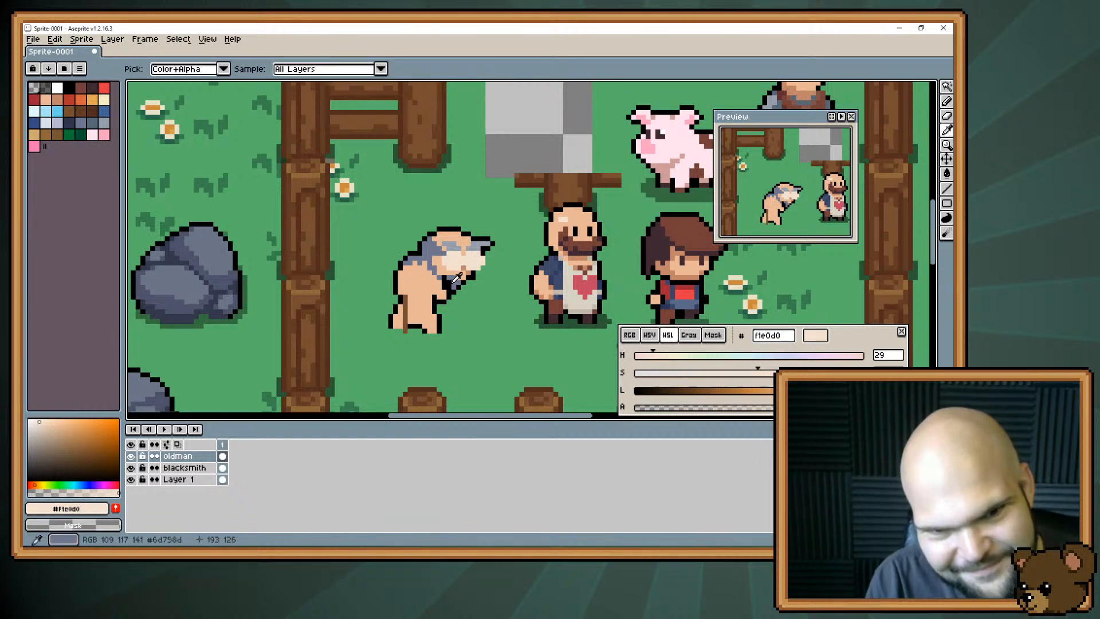
# Recolour the old man's beard with dark slate #30364b.
pyautogui.keyDown('alt'); pyautogui.click(447, 285); pyautogui.keyUp('alt')
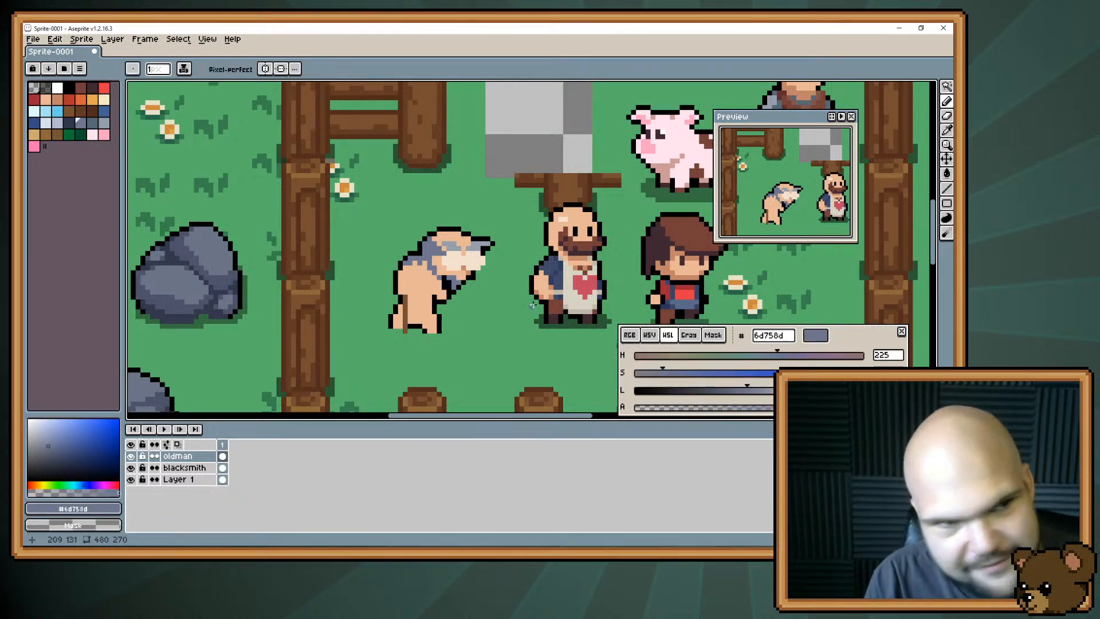
pyautogui.click(92, 126)
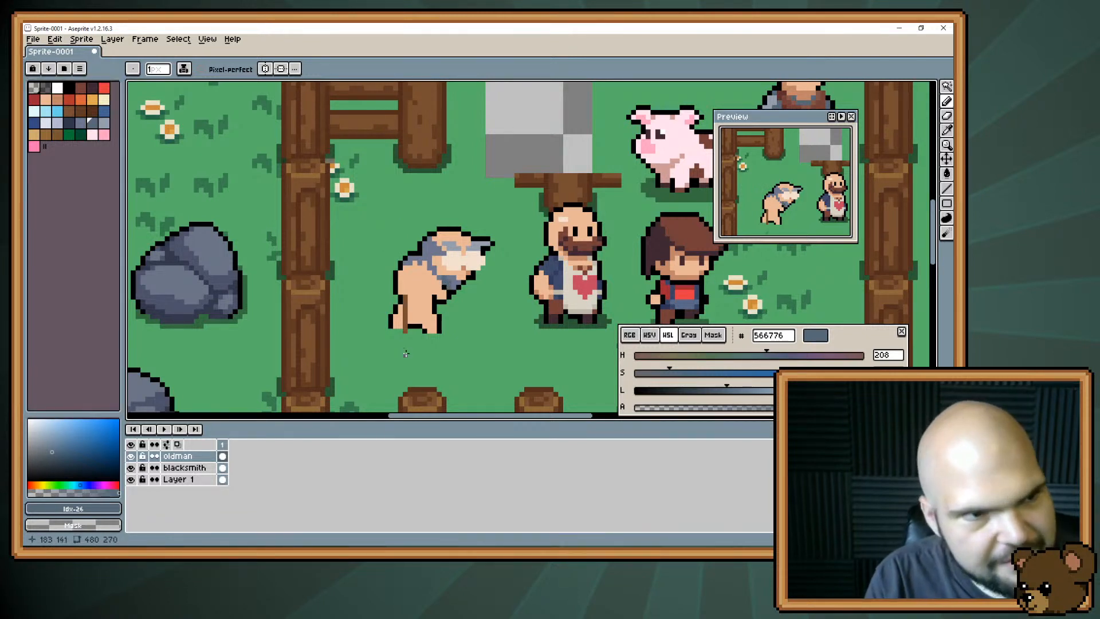
pyautogui.click(70, 122)
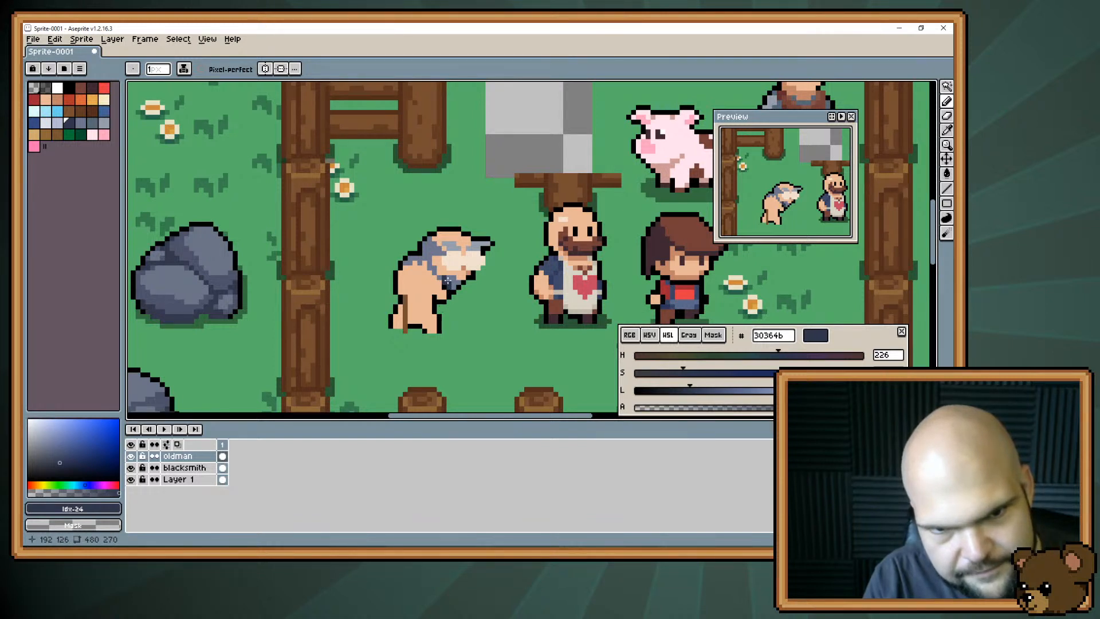
pyautogui.moveTo(447, 281); pyautogui.dragTo(453, 293)
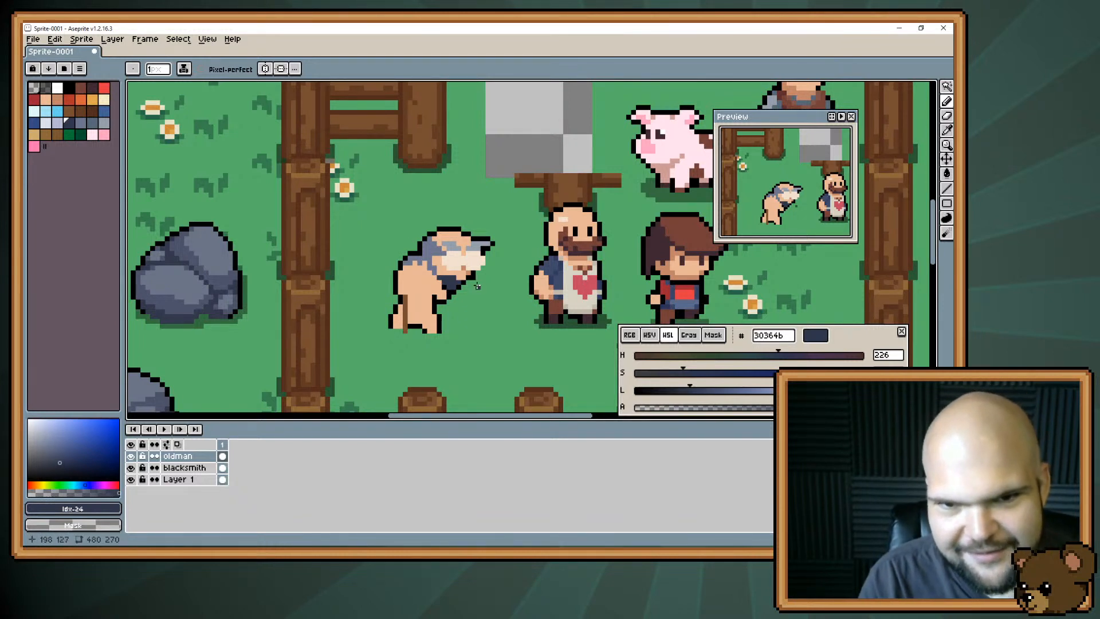
# Try black #000000 pupils in both of the old man's cream eyes.
pyautogui.press('i')
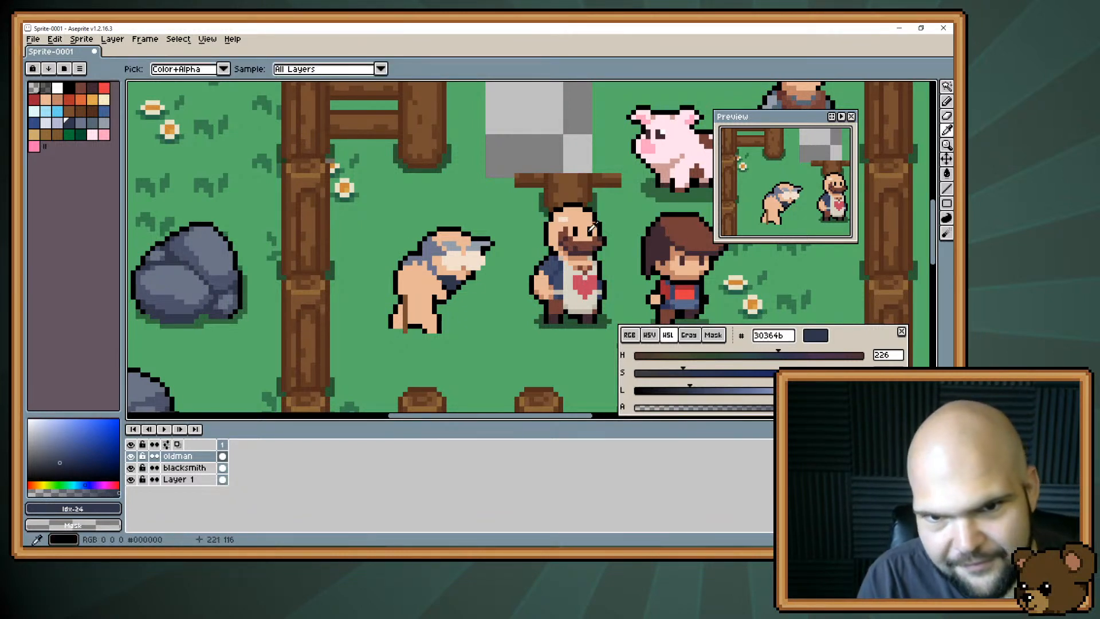
pyautogui.click(591, 229)
pyautogui.press('b')
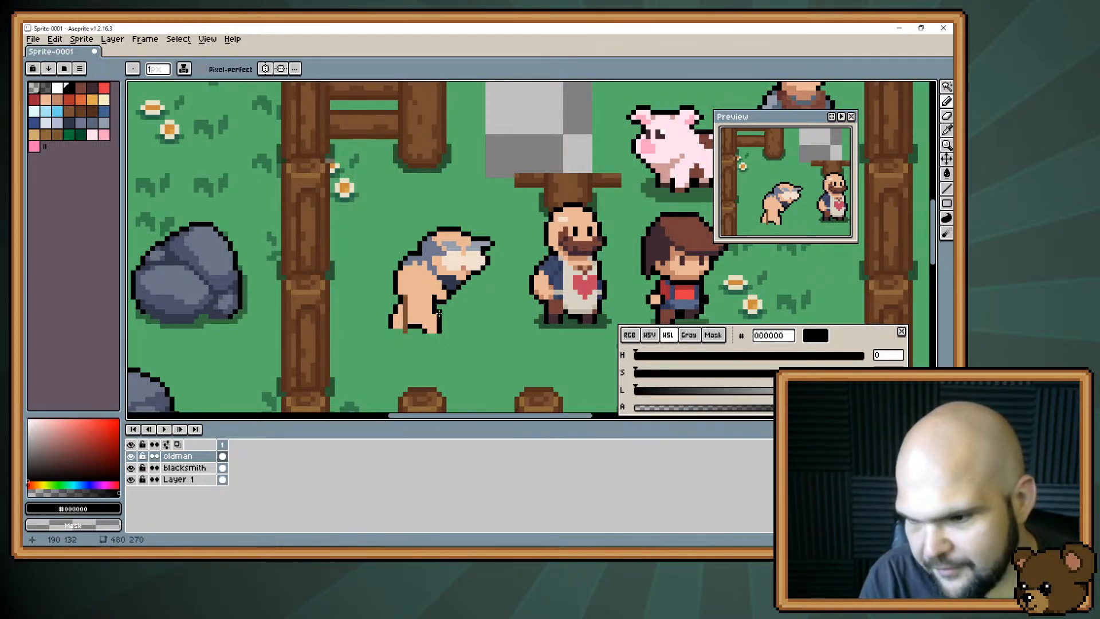
pyautogui.click(456, 261)
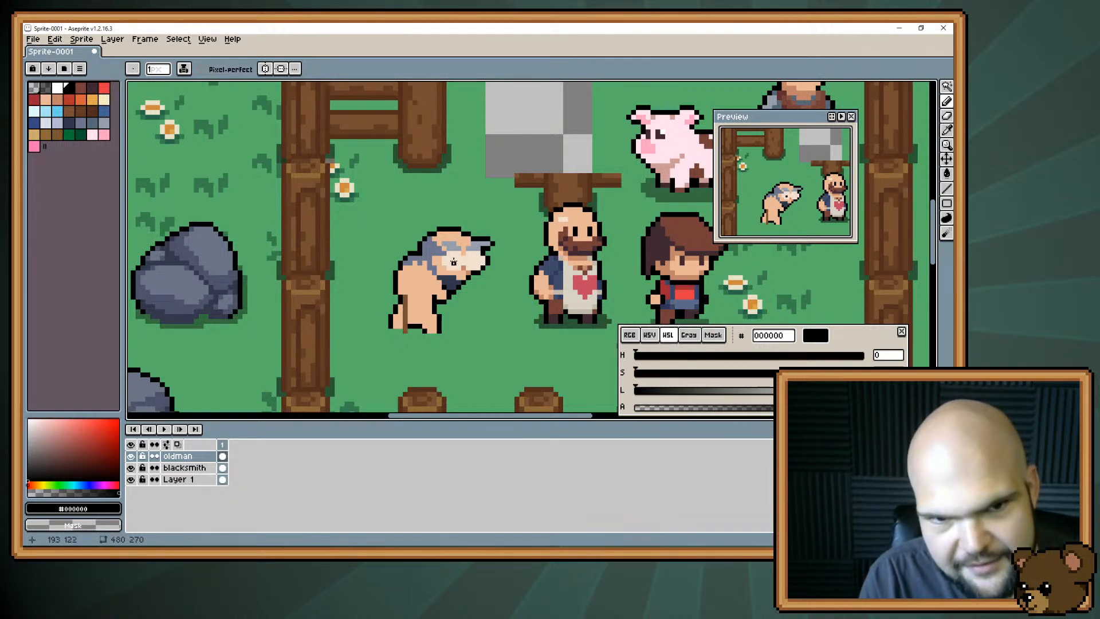
pyautogui.click(476, 260)
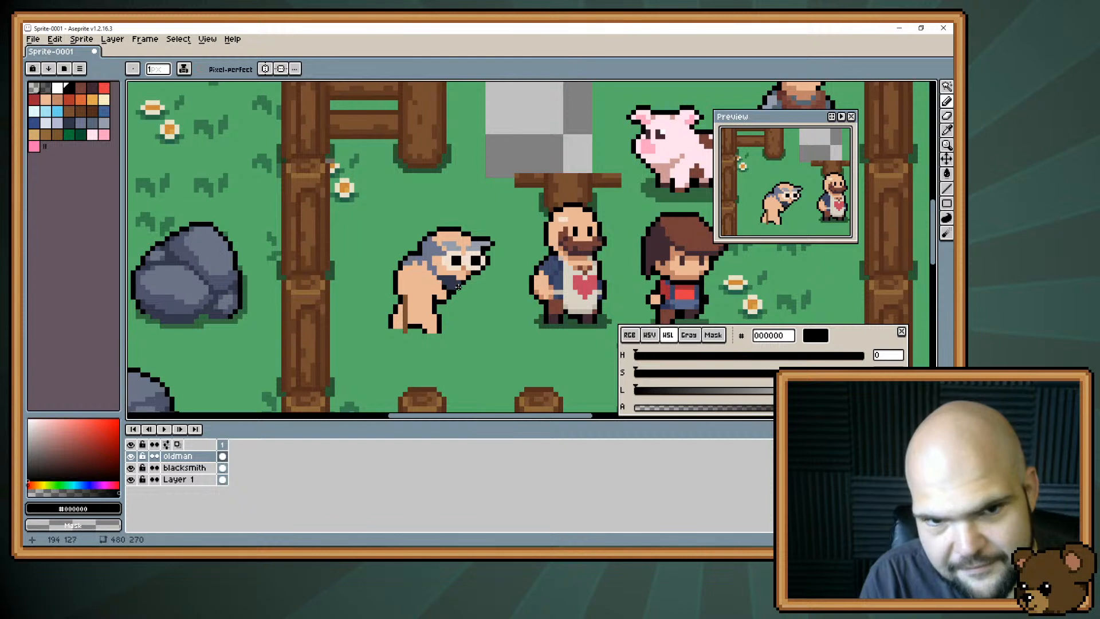
# Try reshaping the old man's pupils into wide black ones, clearing stray pixels with cream #f1e0d0.
pyautogui.keyDown('alt'); pyautogui.click(465, 262); pyautogui.keyUp('alt')
pyautogui.moveTo(477, 258); pyautogui.dragTo(472, 263)
pyautogui.click(453, 262)
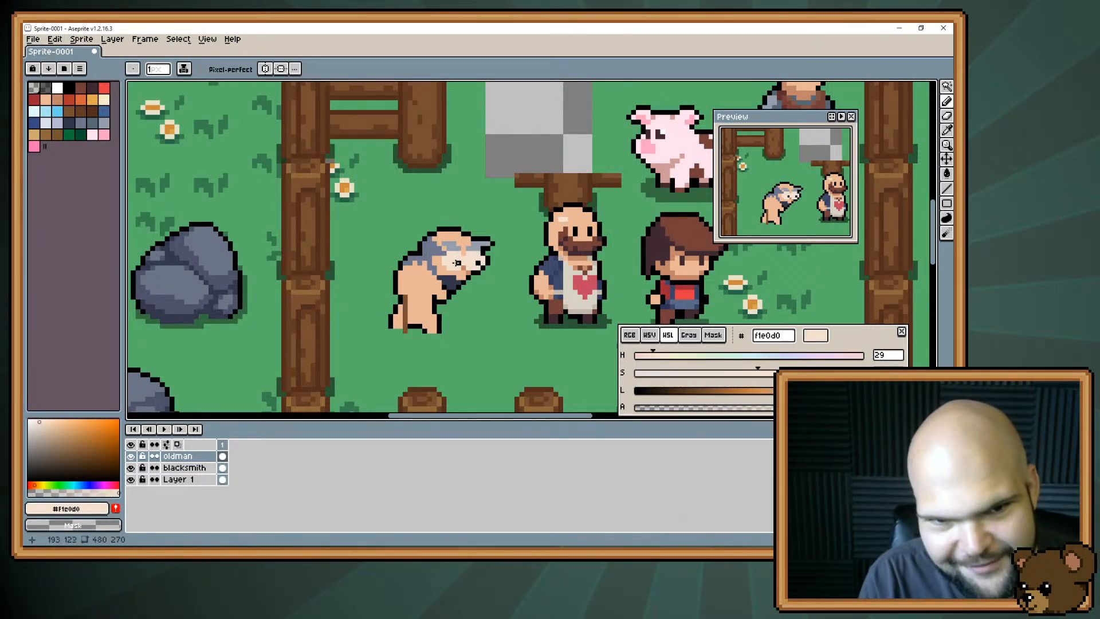
pyautogui.keyDown('alt'); pyautogui.click(457, 262); pyautogui.keyUp('alt')
pyautogui.click(456, 259)
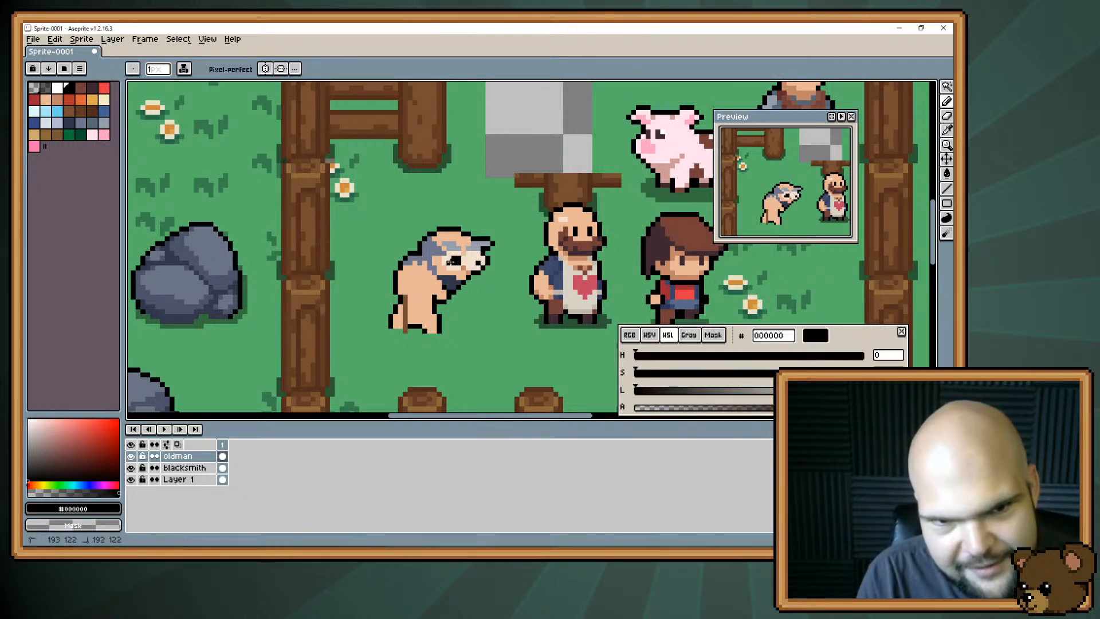
pyautogui.click(457, 261)
pyautogui.keyDown('alt'); pyautogui.click(468, 266); pyautogui.keyUp('alt')
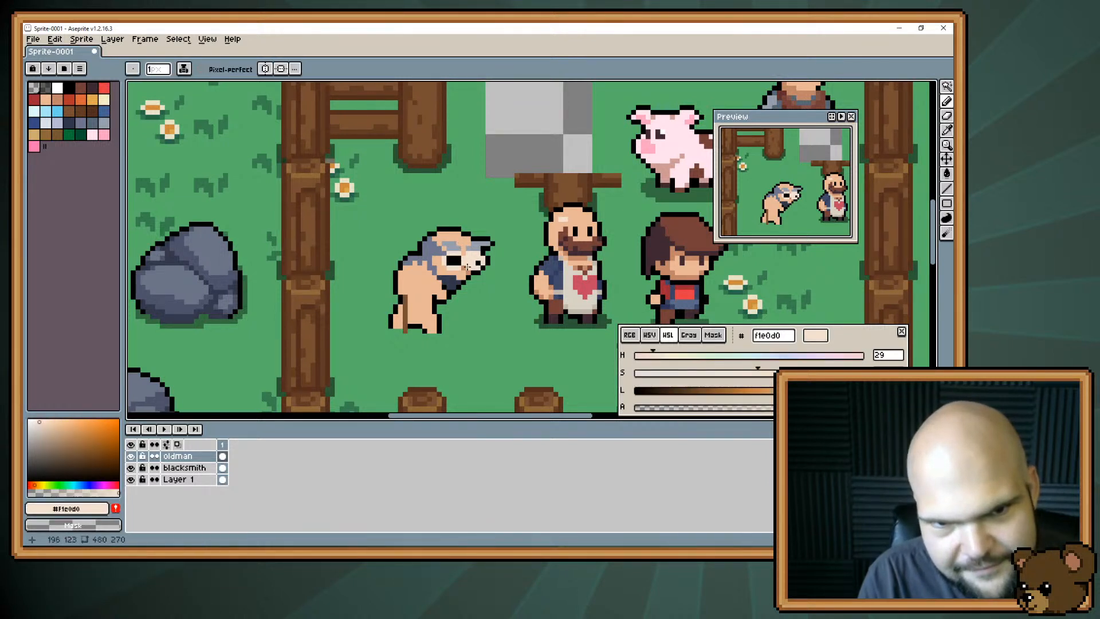
pyautogui.keyDown('alt'); pyautogui.click(477, 264); pyautogui.keyUp('alt')
pyautogui.moveTo(478, 258); pyautogui.dragTo(469, 259)
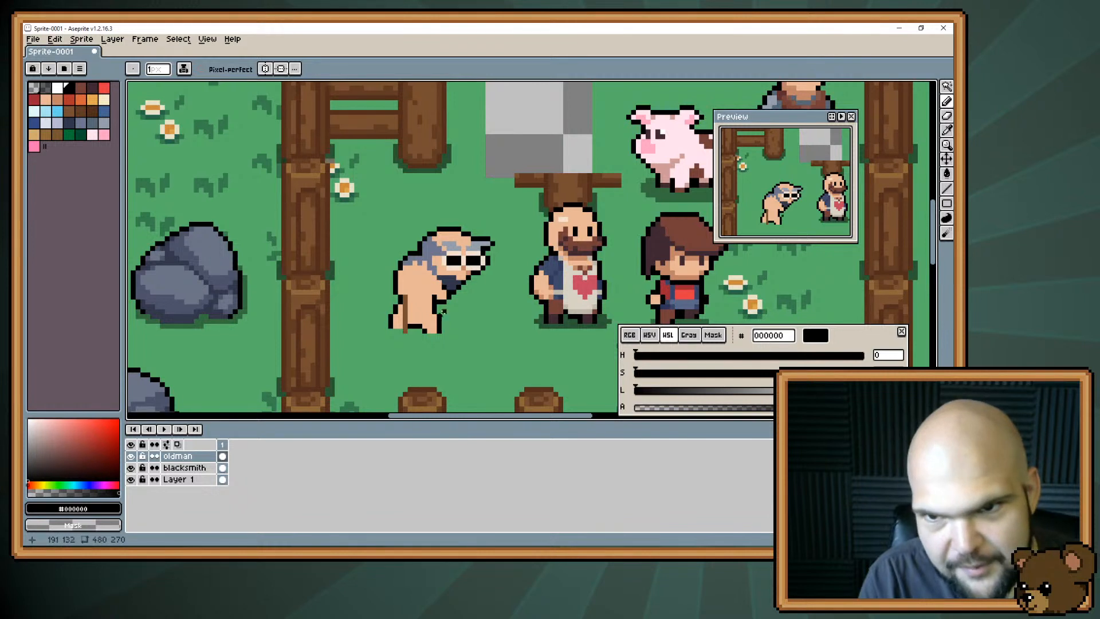
# Try narrowing the old man's black pupils, and paint both eyes back to solid cream #f1e0d0.
pyautogui.keyDown('alt'); pyautogui.click(466, 262); pyautogui.keyUp('alt')
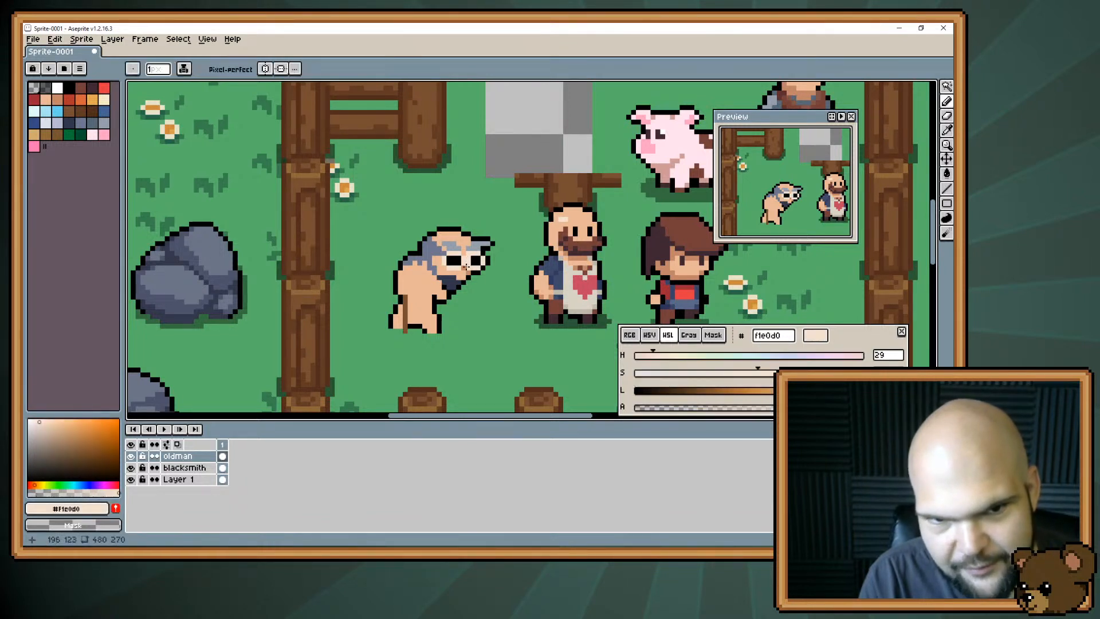
pyautogui.moveTo(450, 257)
pyautogui.mouseDown()
pyautogui.moveTo(434, 308)
pyautogui.moveTo(453, 264)
pyautogui.mouseUp()
pyautogui.click(448, 263)
pyautogui.keyDown('alt'); pyautogui.click(459, 261); pyautogui.keyUp('alt')
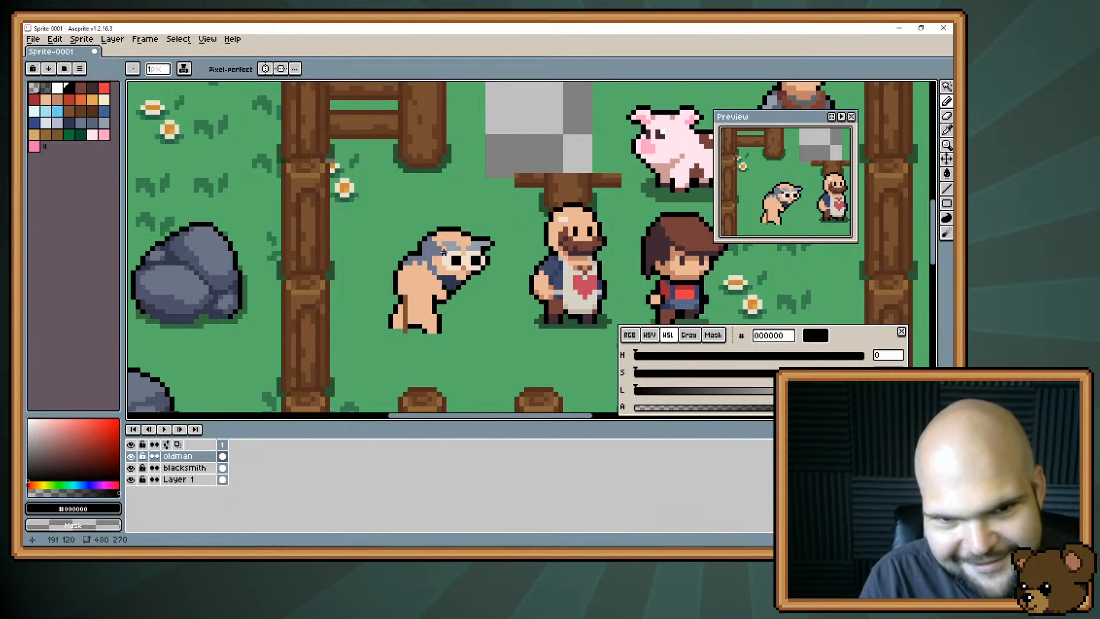
pyautogui.keyDown('alt'); pyautogui.click(456, 252); pyautogui.keyUp('alt')
pyautogui.moveTo(454, 264); pyautogui.dragTo(480, 264)
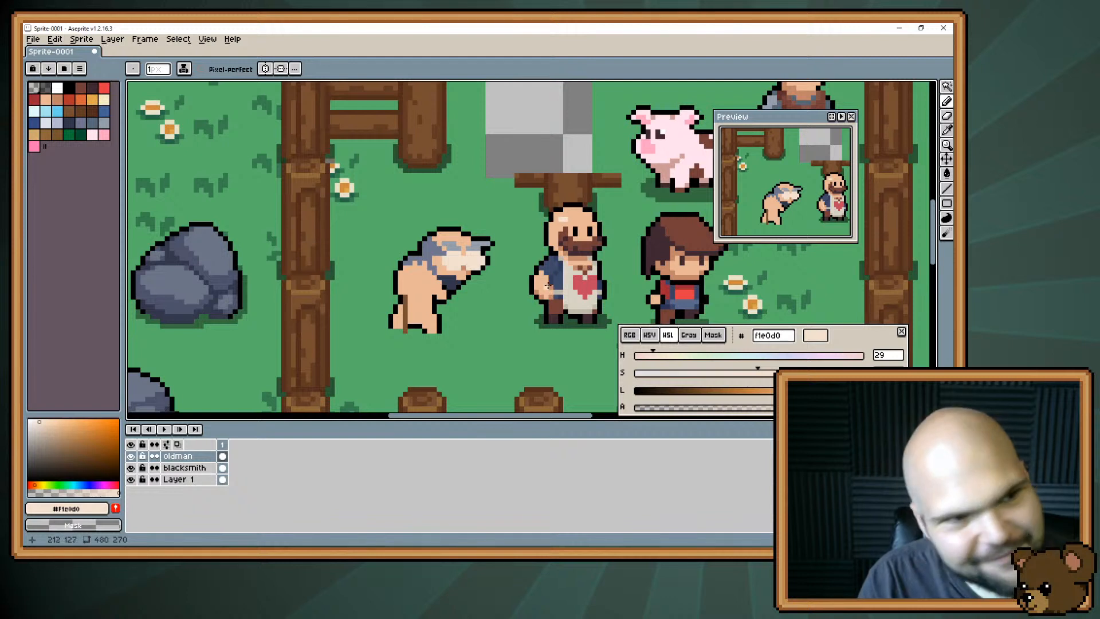
# Shade part of the old man's grey hair with dark slate #30364b and touch it up with #6d758d.
pyautogui.click(69, 122)
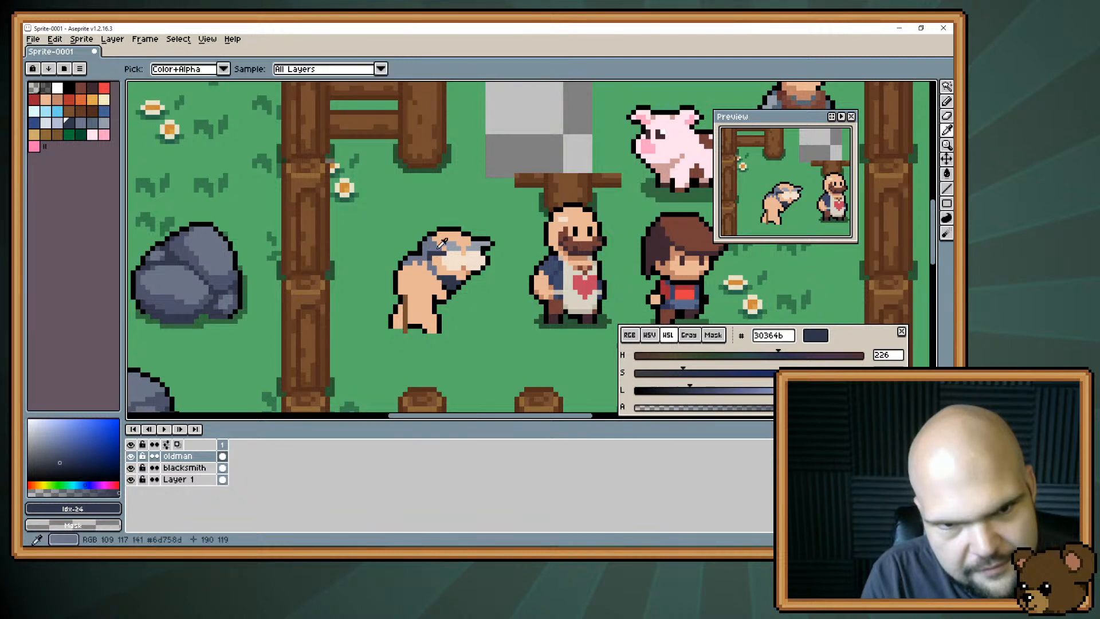
pyautogui.keyDown('alt'); pyautogui.click(439, 257); pyautogui.keyUp('alt')
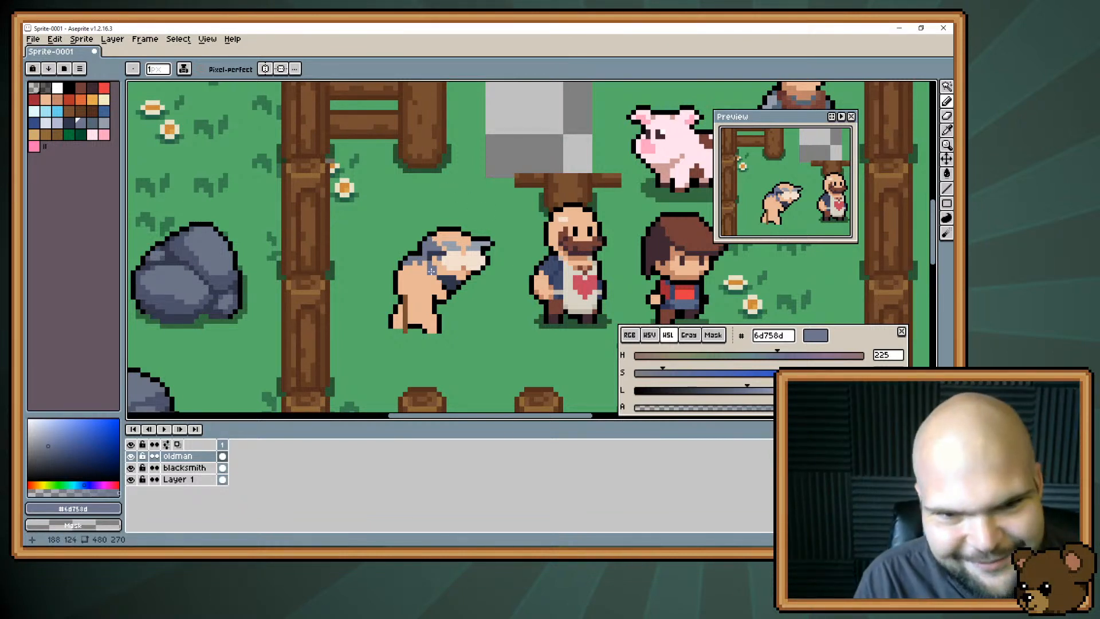
# Draw tall pupils in both of the old man's eyes and recolour them dark brown #3f2832.
pyautogui.press('i')
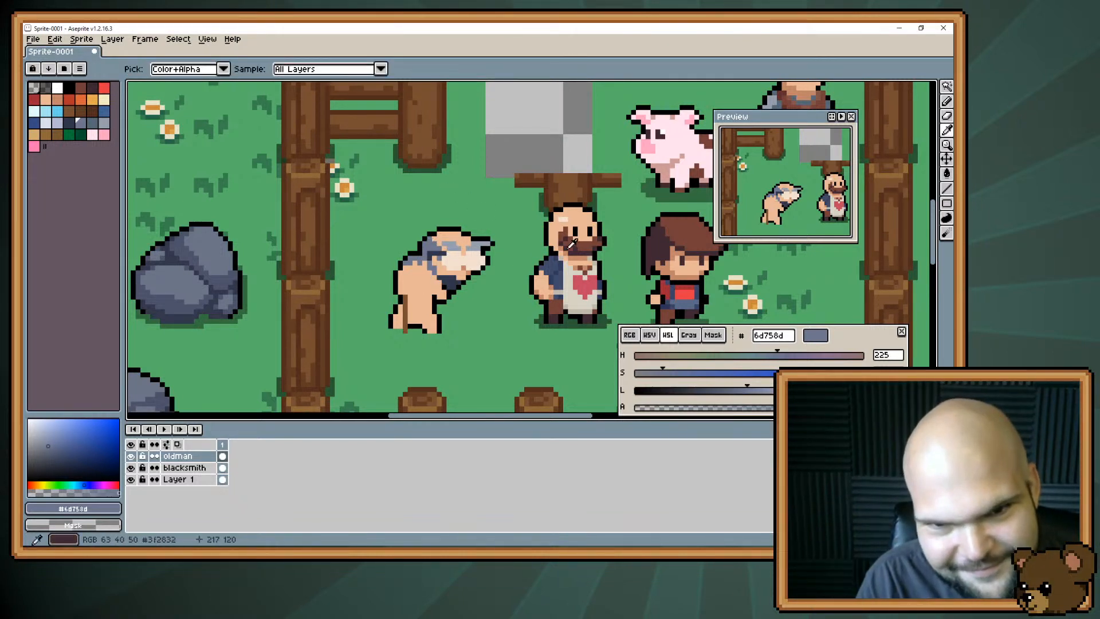
pyautogui.click(453, 258)
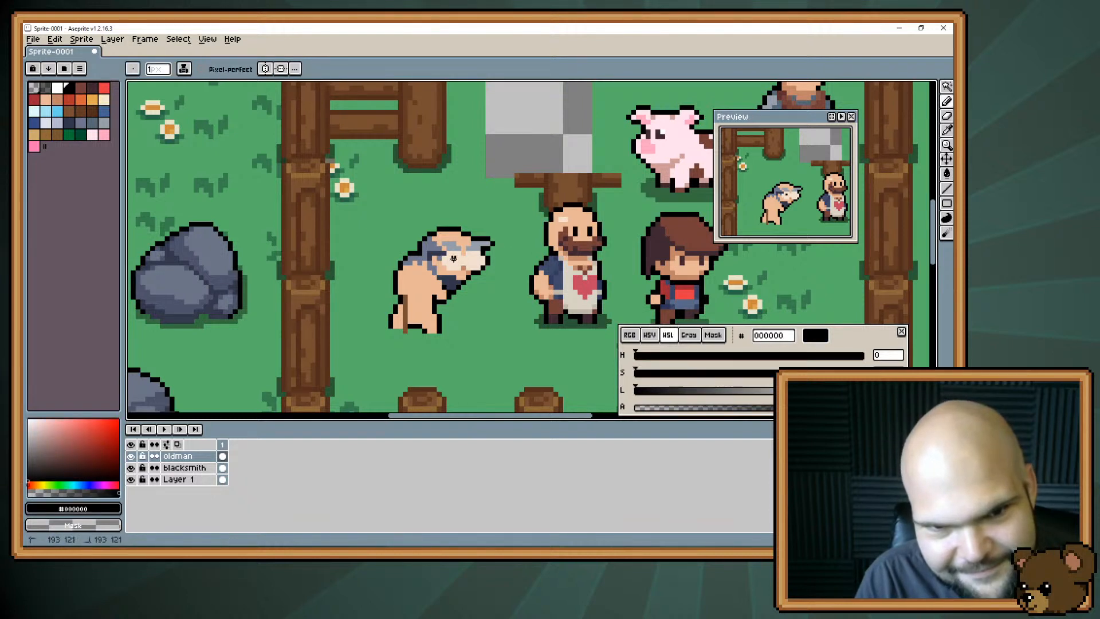
pyautogui.moveTo(454, 259); pyautogui.dragTo(478, 267)
pyautogui.click(453, 267)
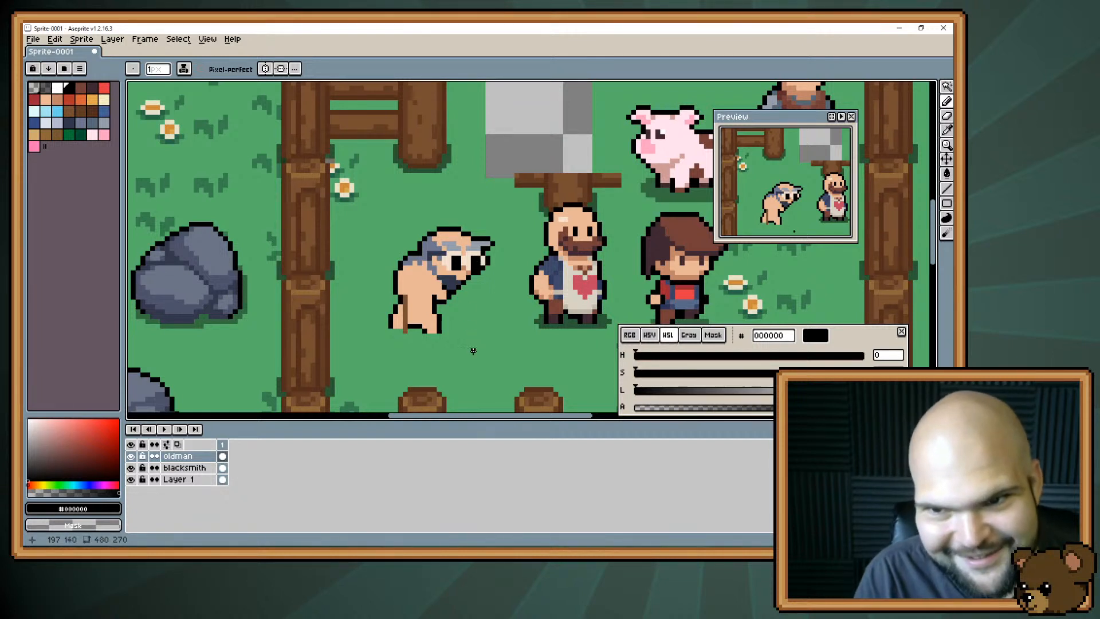
pyautogui.keyDown('alt'); pyautogui.click(445, 261); pyautogui.keyUp('alt')
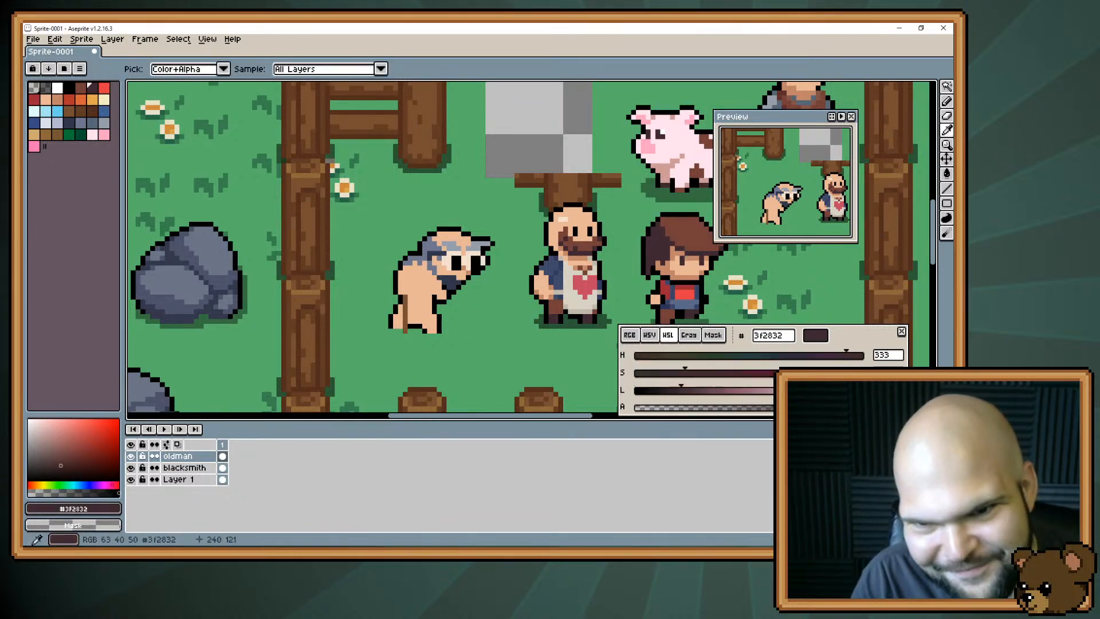
pyautogui.moveTo(455, 258); pyautogui.dragTo(477, 262)
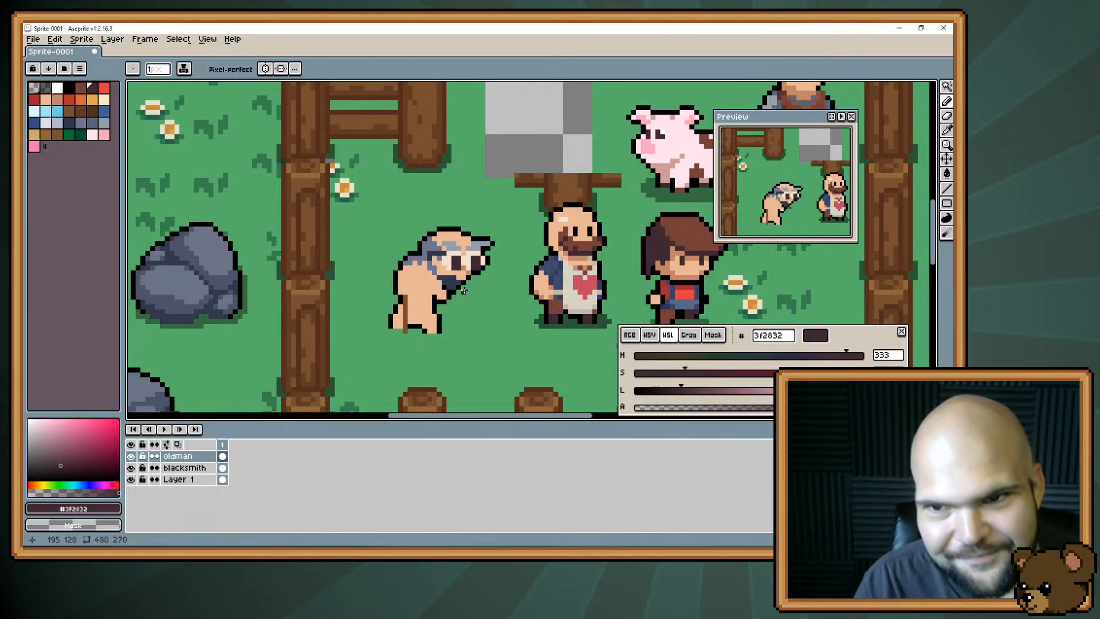
# Move the blonde character on the blacksmith layer next to the old man, in front of the fence post, for comparison.
pyautogui.scroll(-2, 496, 253)
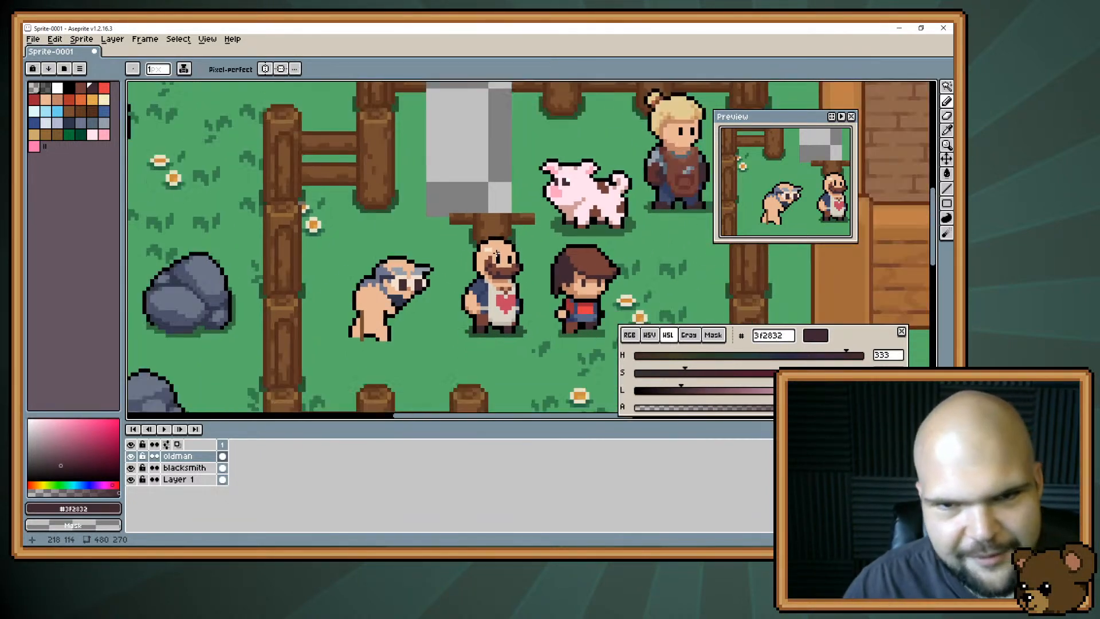
pyautogui.moveTo(497, 253); pyautogui.dragTo(350, 307)
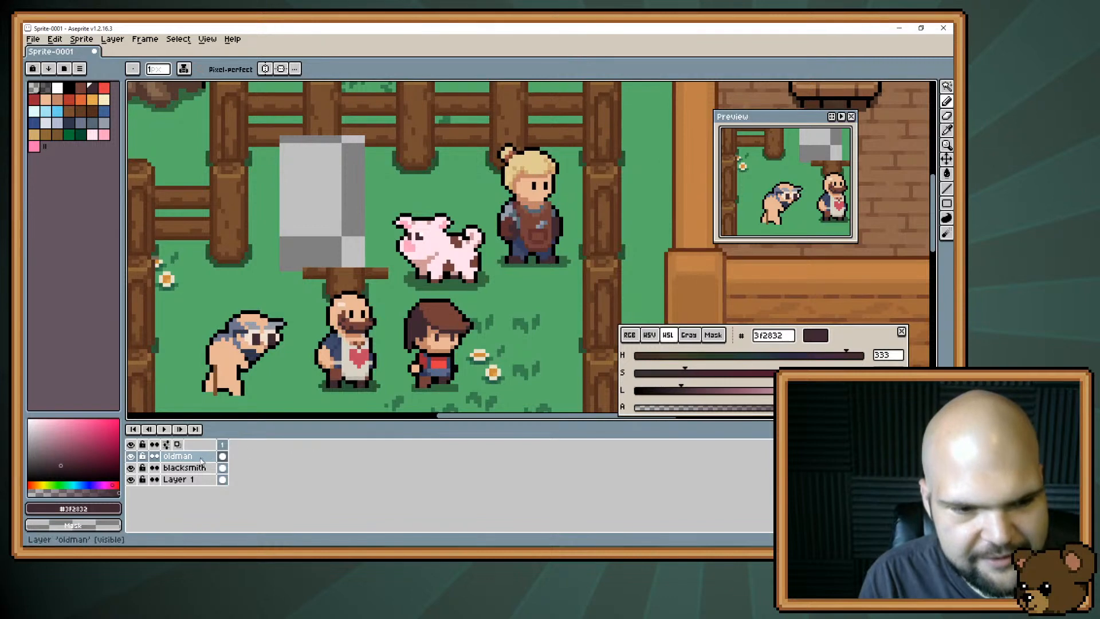
pyautogui.click(185, 467)
pyautogui.press('v')
pyautogui.moveTo(527, 244); pyautogui.dragTo(361, 214)
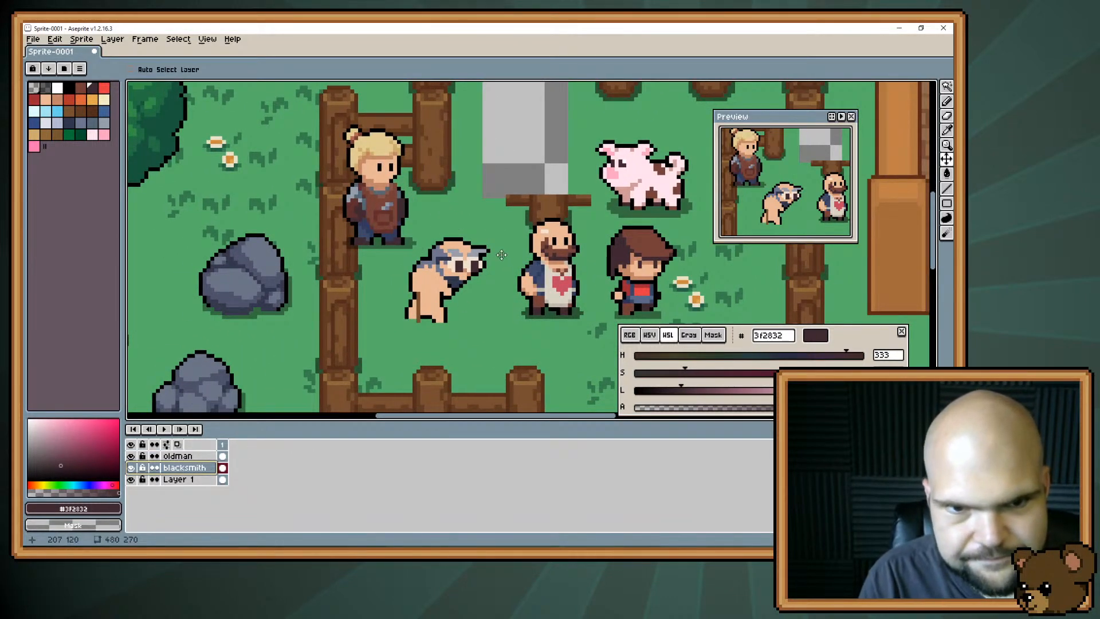
pyautogui.moveTo(477, 236); pyautogui.dragTo(505, 250)
pyautogui.scroll(2, 466, 212)
pyautogui.moveTo(456, 225); pyautogui.dragTo(457, 236)
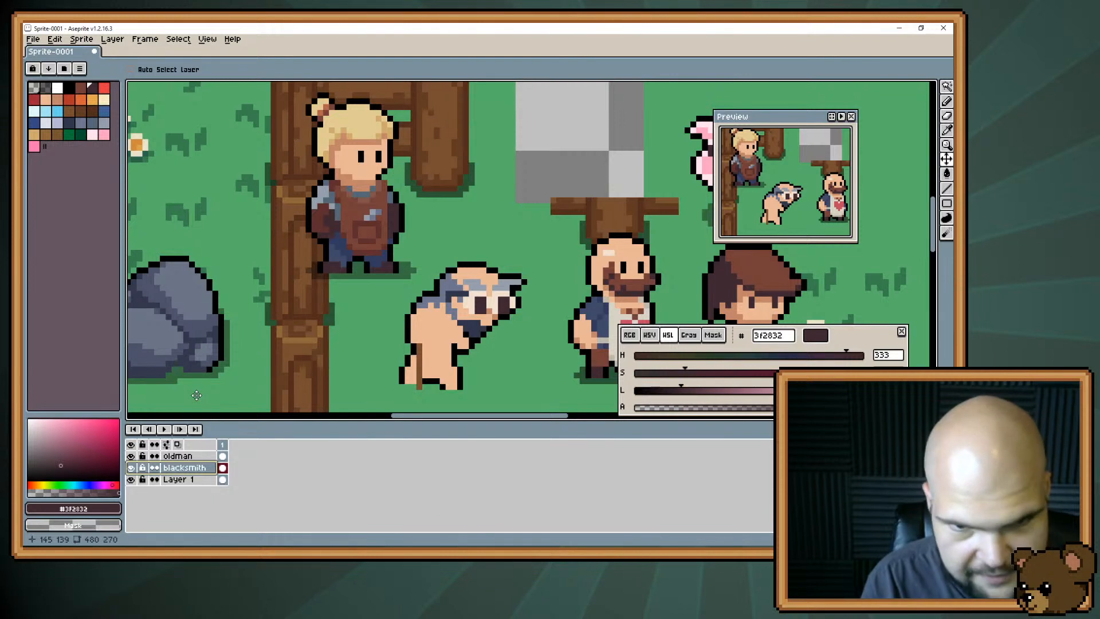
# Paint over both of the old man's eyes with skin tone #e8b796 on the oldman layer.
pyautogui.keyDown('alt'); pyautogui.click(467, 309); pyautogui.keyUp('alt')
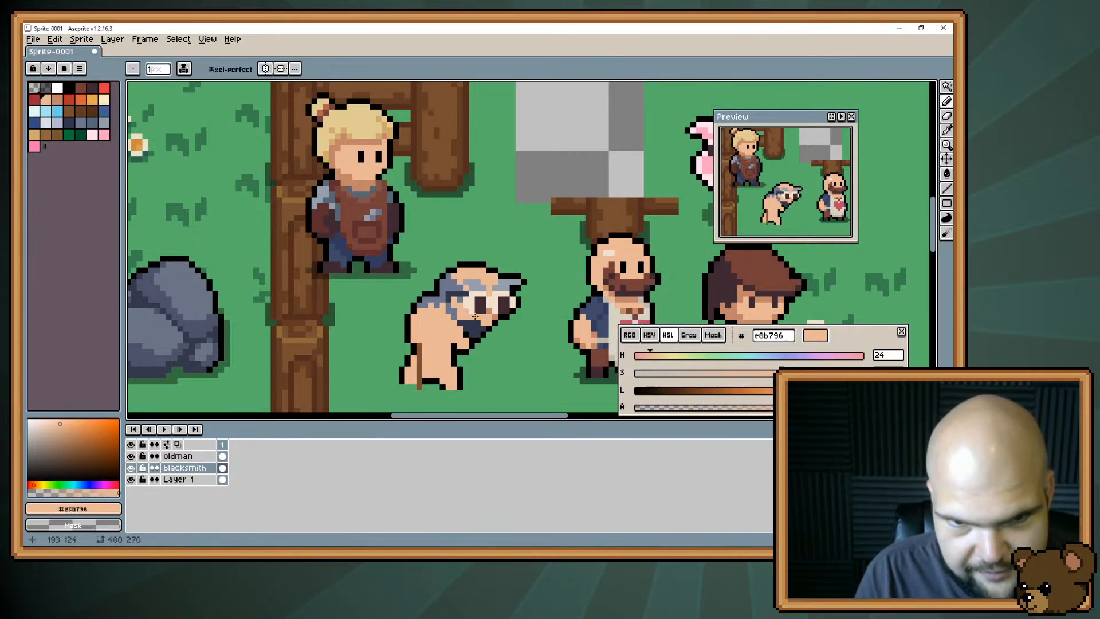
pyautogui.click(174, 468)
pyautogui.click(177, 457)
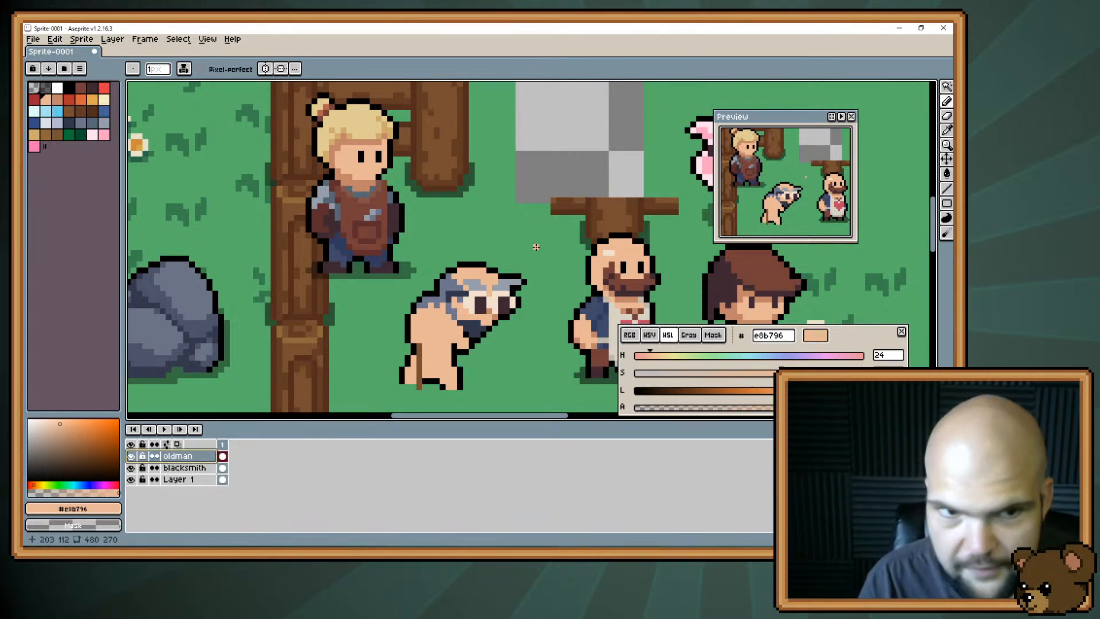
pyautogui.moveTo(536, 247); pyautogui.dragTo(513, 237)
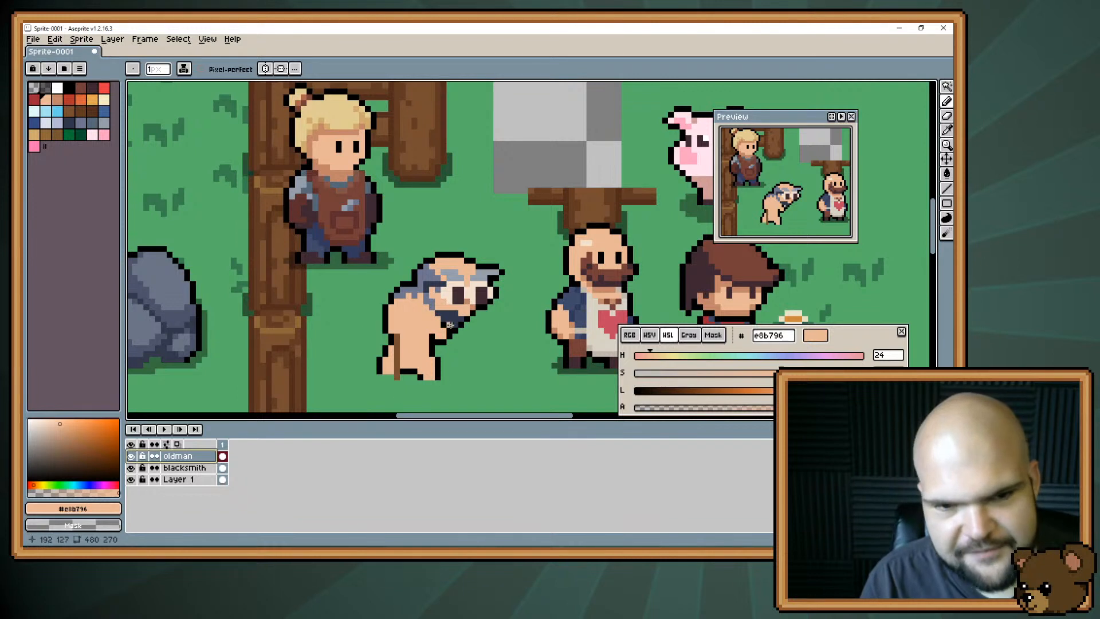
pyautogui.moveTo(445, 289); pyautogui.dragTo(466, 296)
pyautogui.keyDown('alt'); pyautogui.click(475, 302); pyautogui.keyUp('alt')
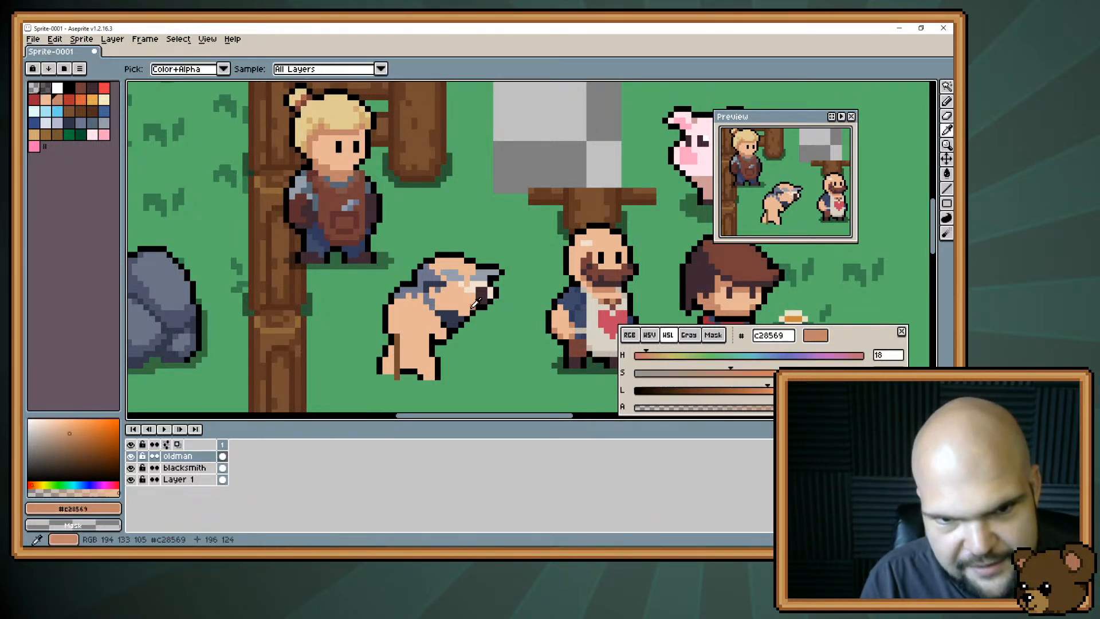
pyautogui.click(468, 302)
pyautogui.keyDown('alt'); pyautogui.click(463, 298); pyautogui.keyUp('alt')
pyautogui.moveTo(475, 294)
pyautogui.mouseDown()
pyautogui.moveTo(484, 297)
pyautogui.moveTo(447, 285)
pyautogui.mouseUp()
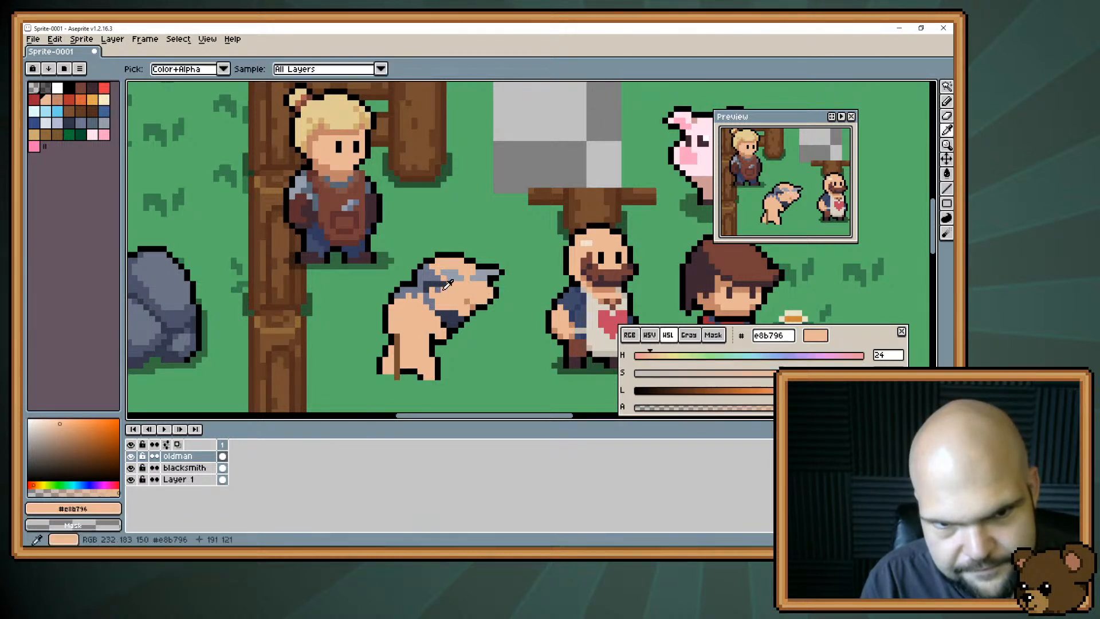
# Touch up the old man's side hair with grey #6d758d and tighten the black outline along his nose and cheek.
pyautogui.keyDown('alt'); pyautogui.click(438, 281); pyautogui.keyUp('alt')
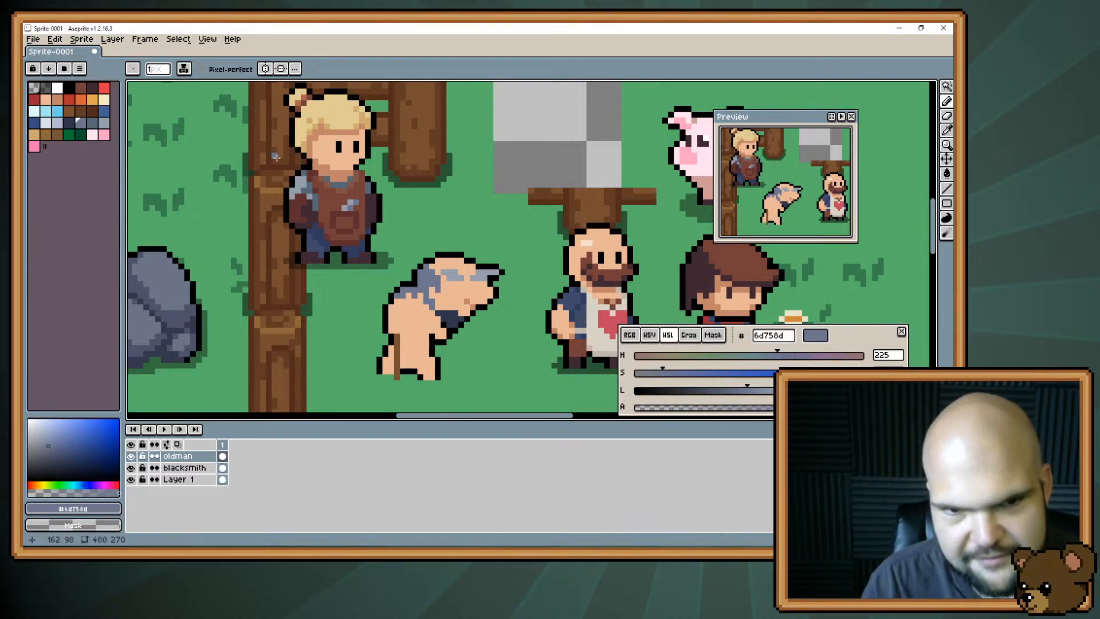
pyautogui.press('space')
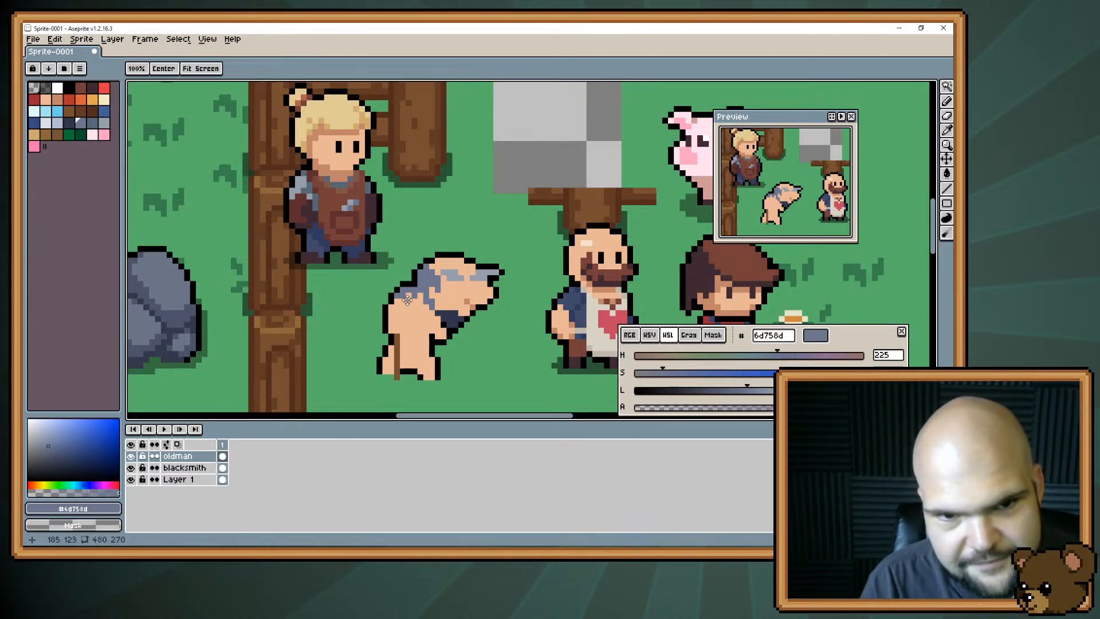
pyautogui.moveTo(408, 302); pyautogui.dragTo(419, 282)
pyautogui.press('alt')
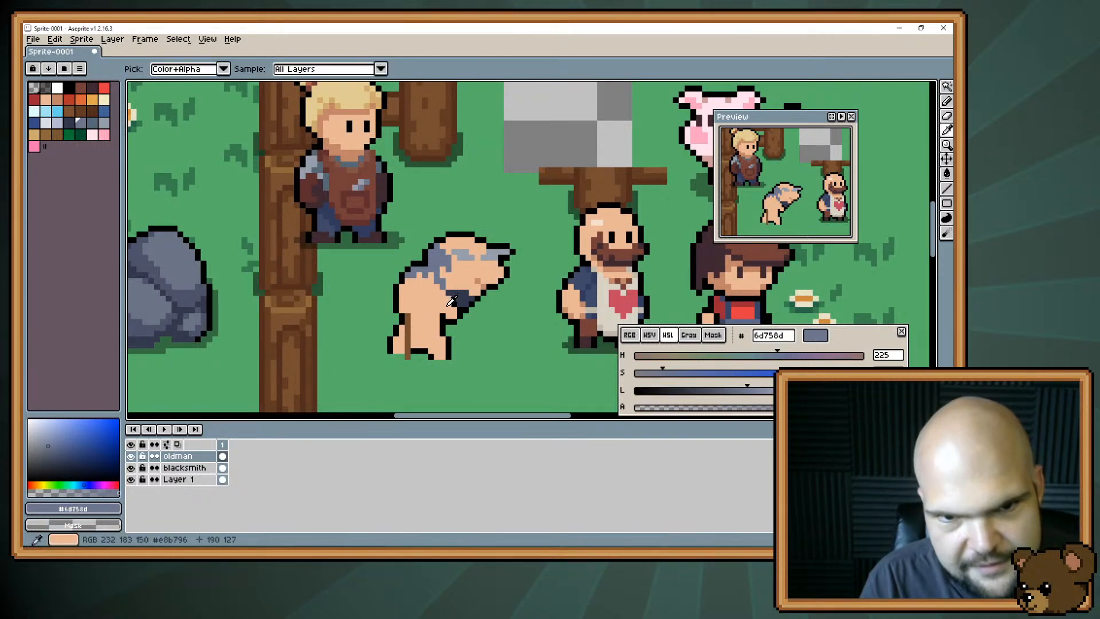
pyautogui.keyDown('alt'); pyautogui.click(496, 281); pyautogui.keyUp('alt')
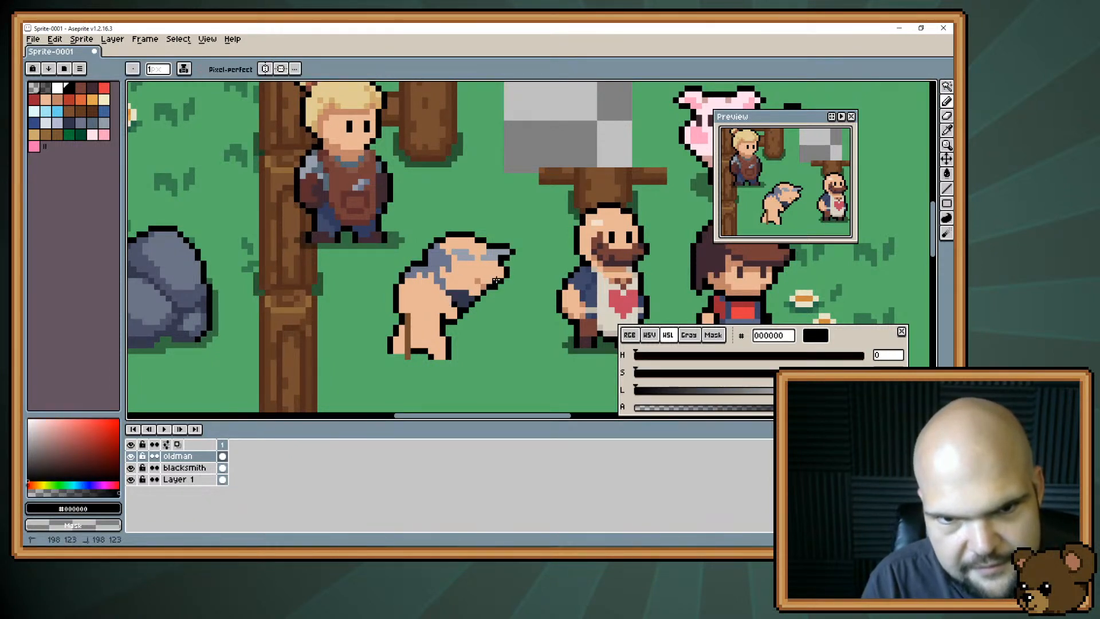
pyautogui.press('b')
pyautogui.moveTo(501, 275)
pyautogui.mouseDown()
pyautogui.moveTo(501, 292)
pyautogui.moveTo(507, 268)
pyautogui.mouseUp()
pyautogui.press('e')
pyautogui.click(496, 287)
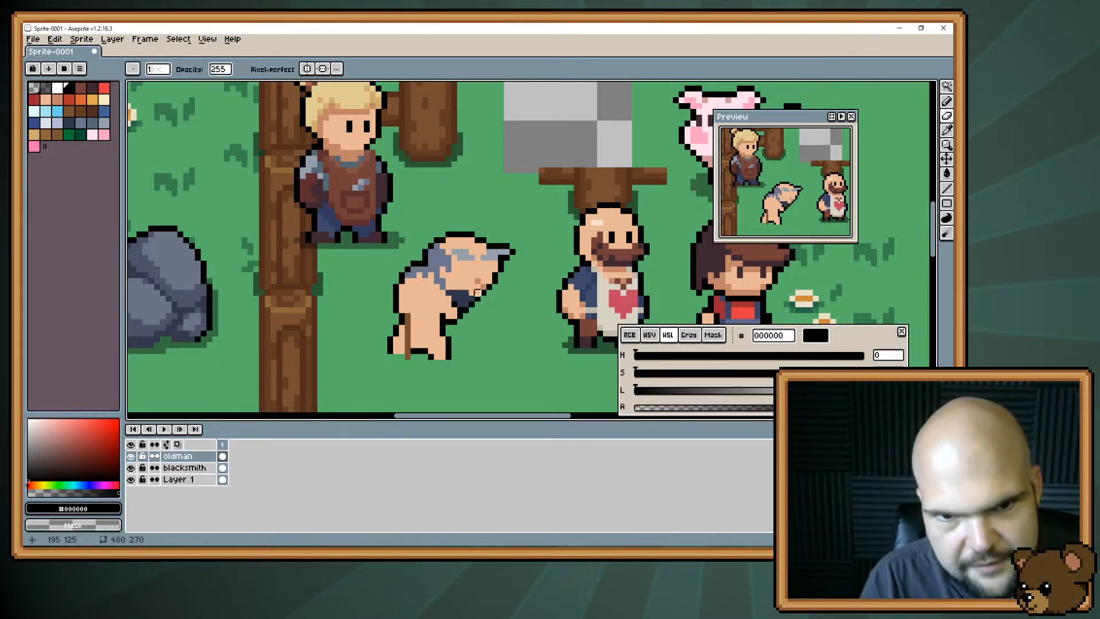
# Try a small dark brown #3f2832 eye under the old man's brow, and paint it back to skin tone #e8b796.
pyautogui.press('b')
pyautogui.press('alt')
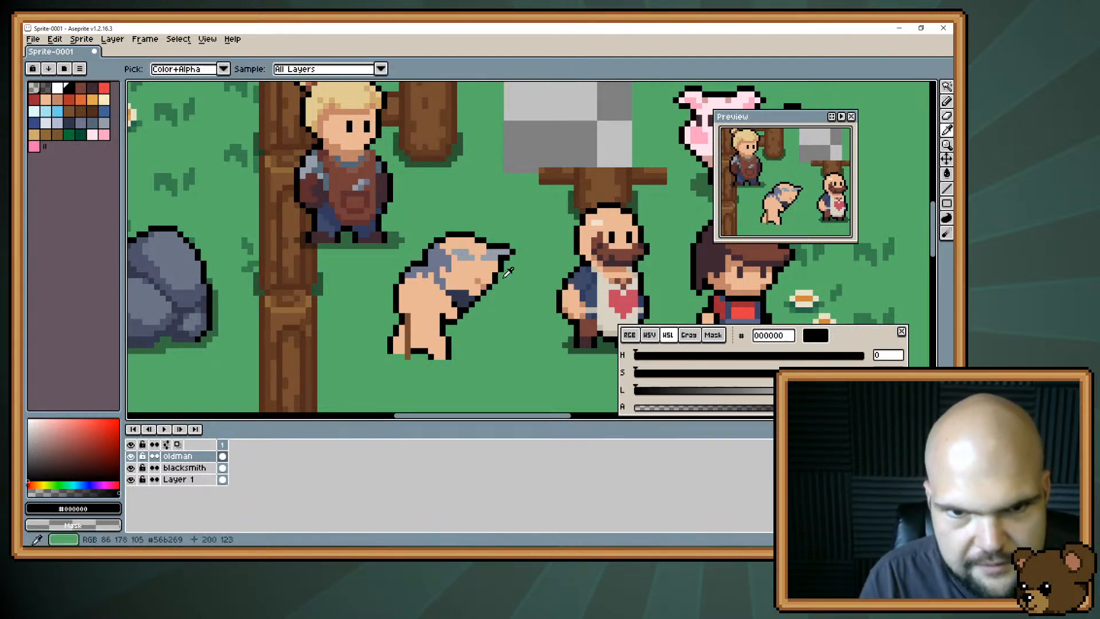
pyautogui.keyDown('alt'); pyautogui.click(712, 249); pyautogui.keyUp('alt')
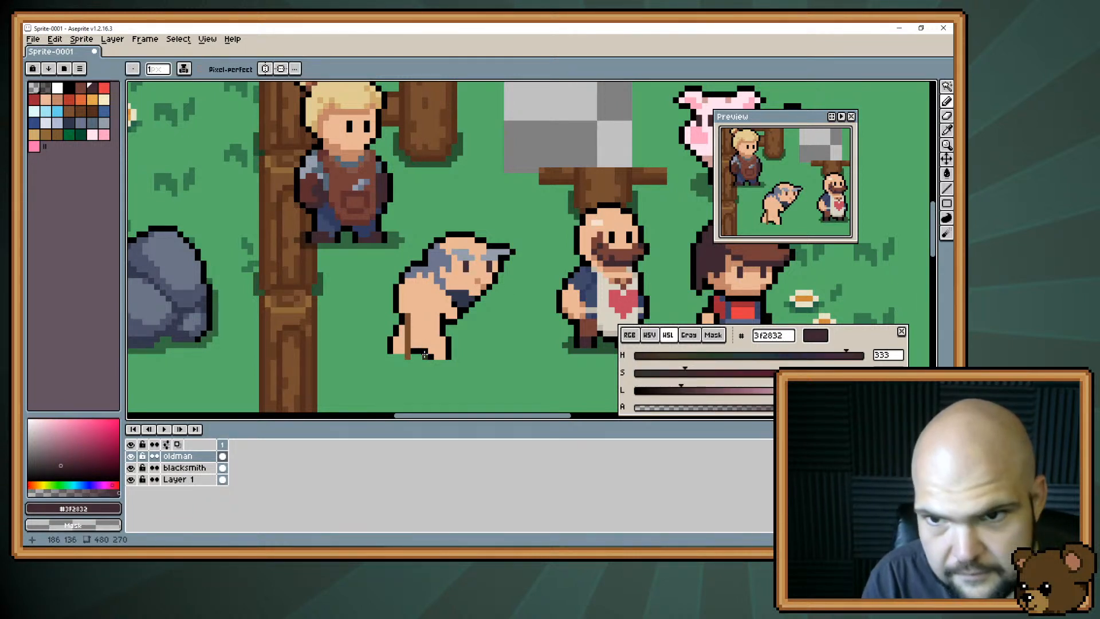
pyautogui.click(468, 266)
pyautogui.keyDown('alt'); pyautogui.click(468, 271); pyautogui.keyUp('alt')
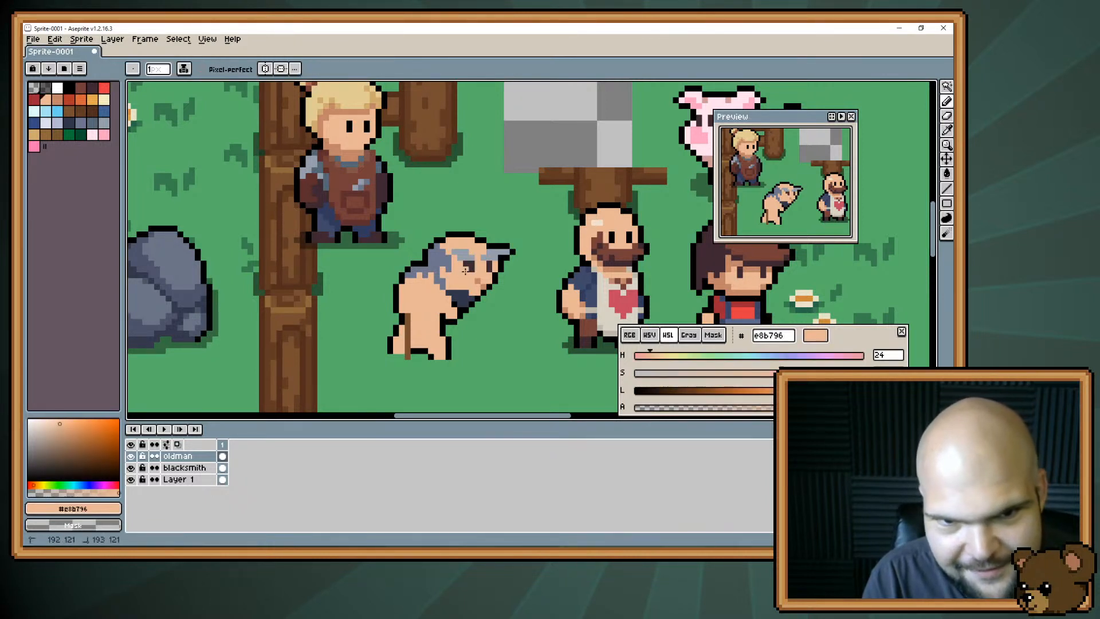
pyautogui.click(470, 267)
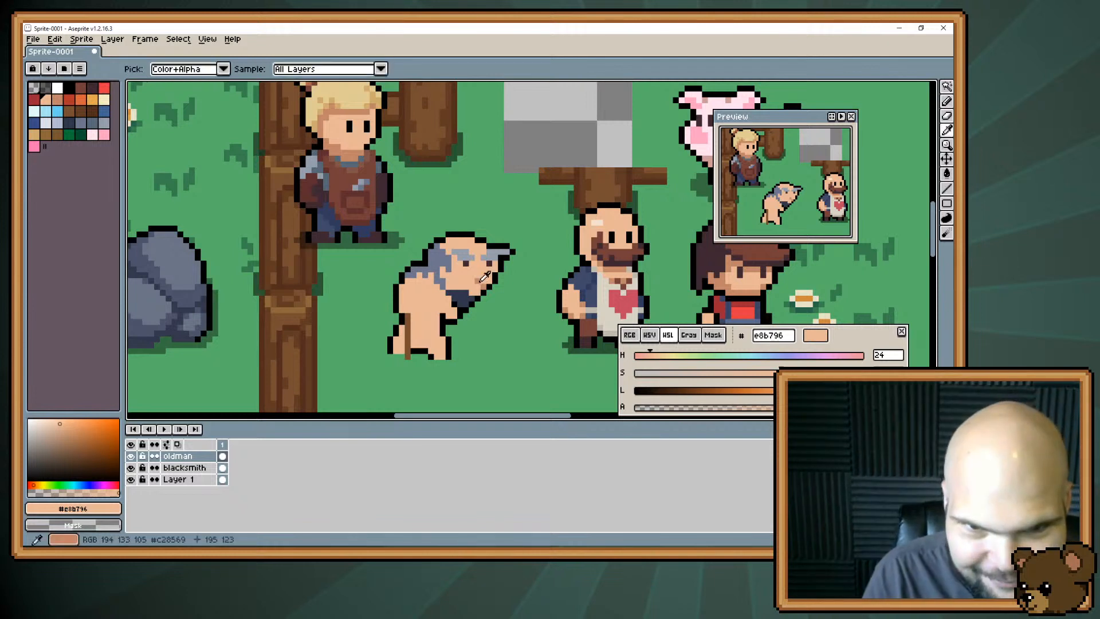
# Draw narrow squinting eyes under the old man's brows in darker skin #c28569 and clean up around them with #e8b796.
pyautogui.keyDown('alt'); pyautogui.click(485, 274); pyautogui.keyUp('alt')
pyautogui.moveTo(484, 269)
pyautogui.mouseDown()
pyautogui.moveTo(494, 269)
pyautogui.moveTo(461, 270)
pyautogui.mouseUp()
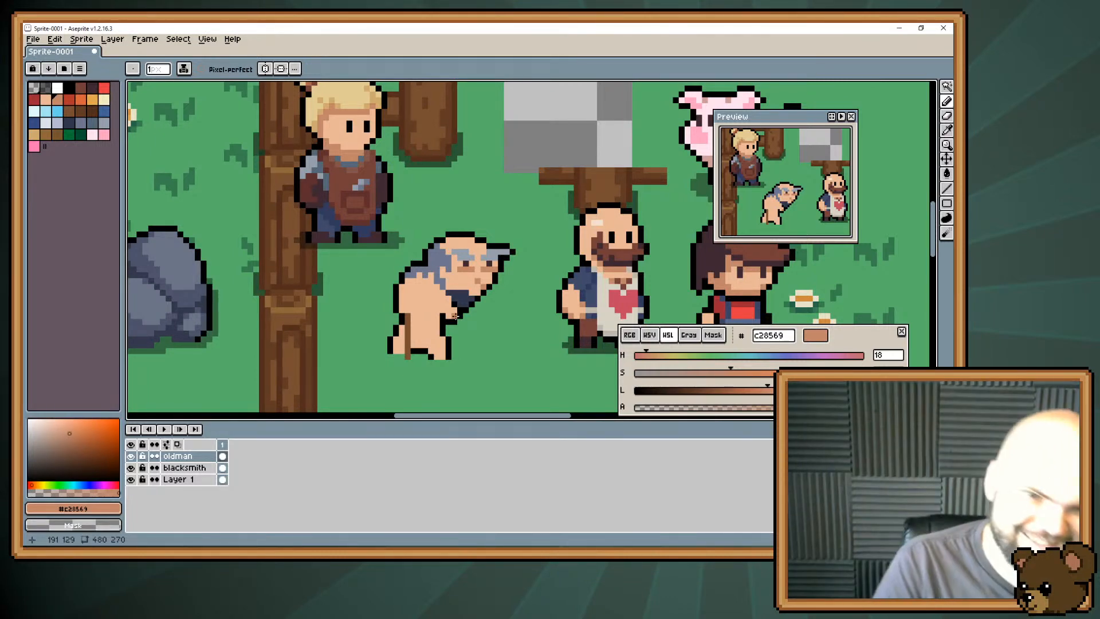
pyautogui.keyDown('alt'); pyautogui.click(466, 272); pyautogui.keyUp('alt')
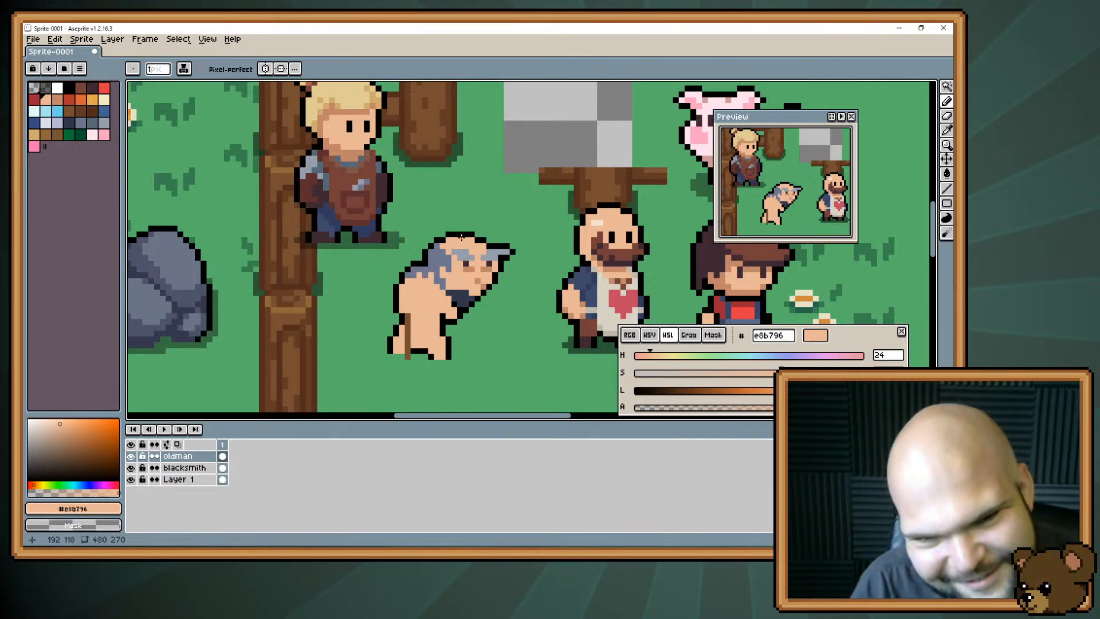
pyautogui.keyDown('alt'); pyautogui.click(496, 264); pyautogui.keyUp('alt')
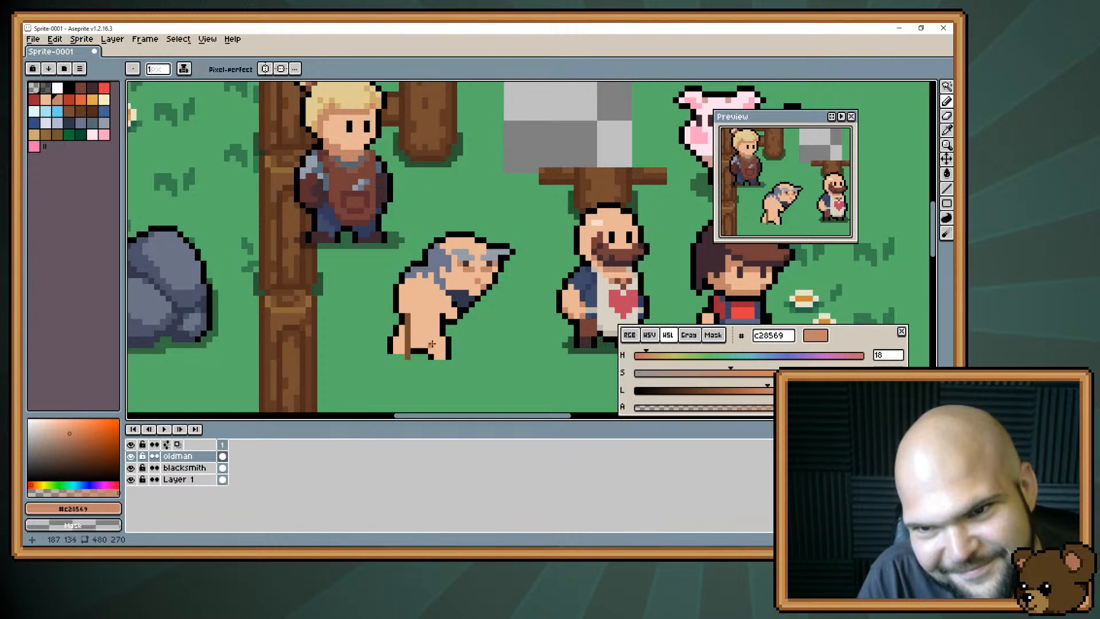
pyautogui.press('alt')
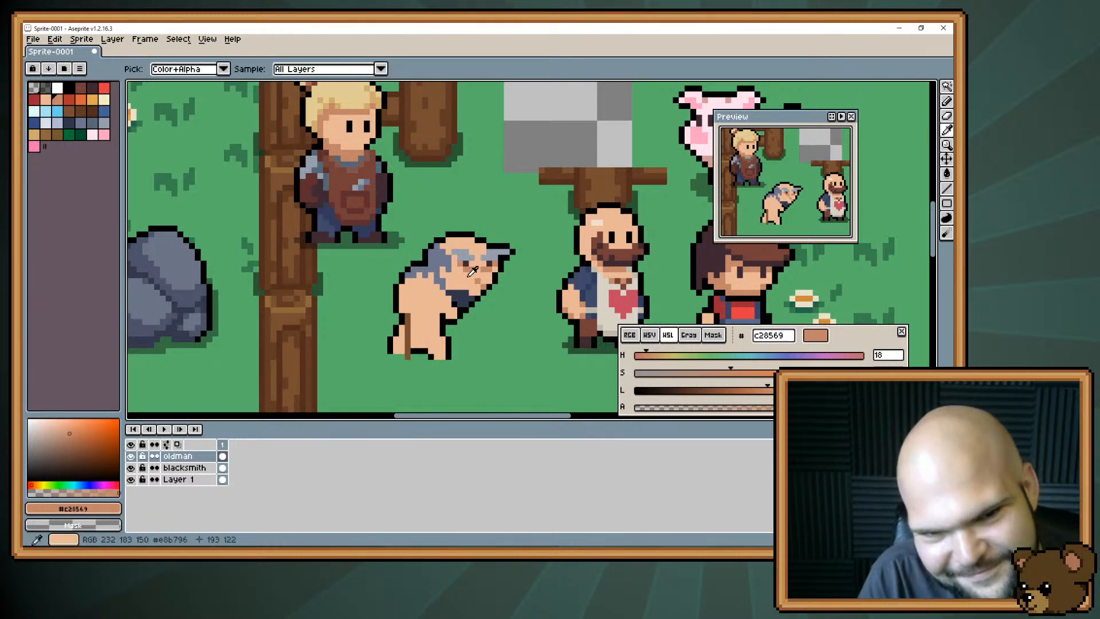
pyautogui.keyDown('alt'); pyautogui.click(473, 271); pyautogui.keyUp('alt')
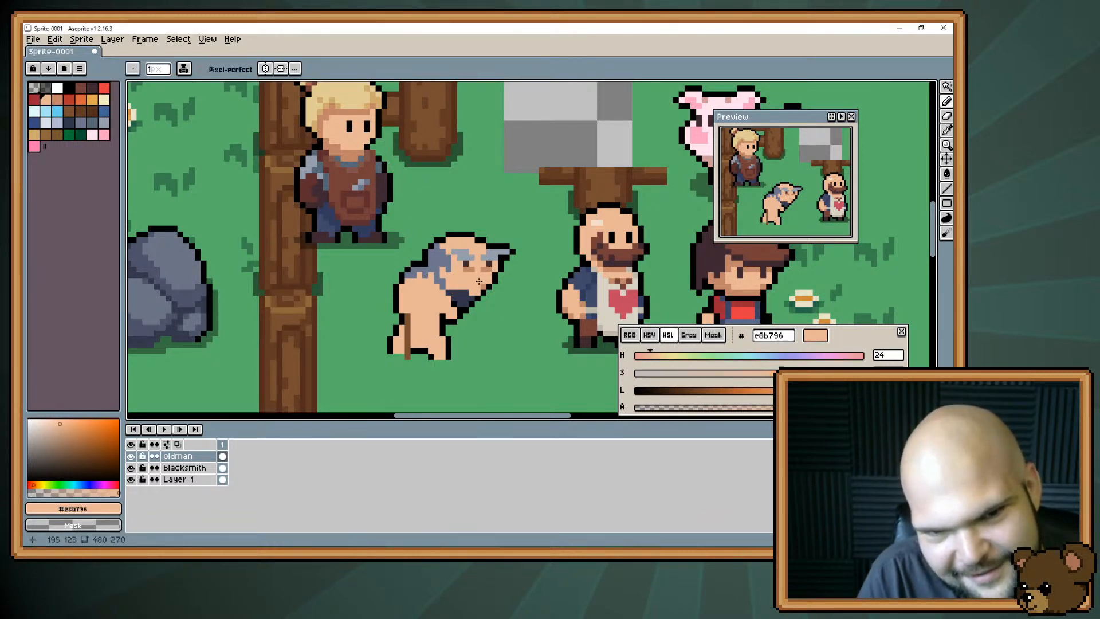
pyautogui.keyDown('alt'); pyautogui.click(475, 277); pyautogui.keyUp('alt')
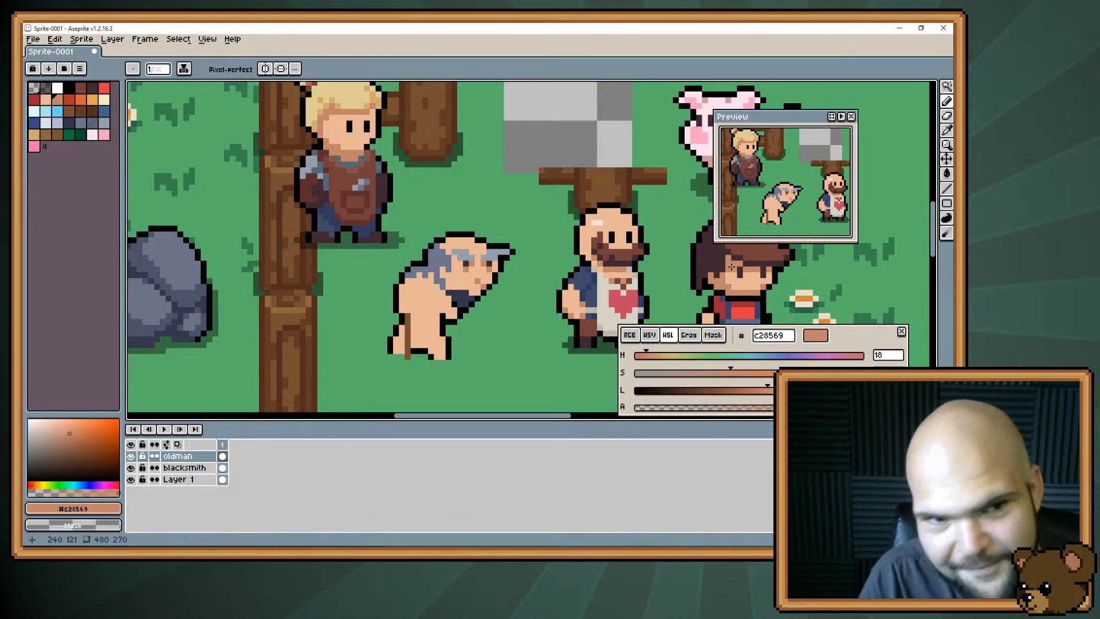
# Paint full lips on the old man's face using the red #c34661 from the heart on the bald man's apron.
pyautogui.keyDown('alt'); pyautogui.click(621, 295); pyautogui.keyUp('alt')
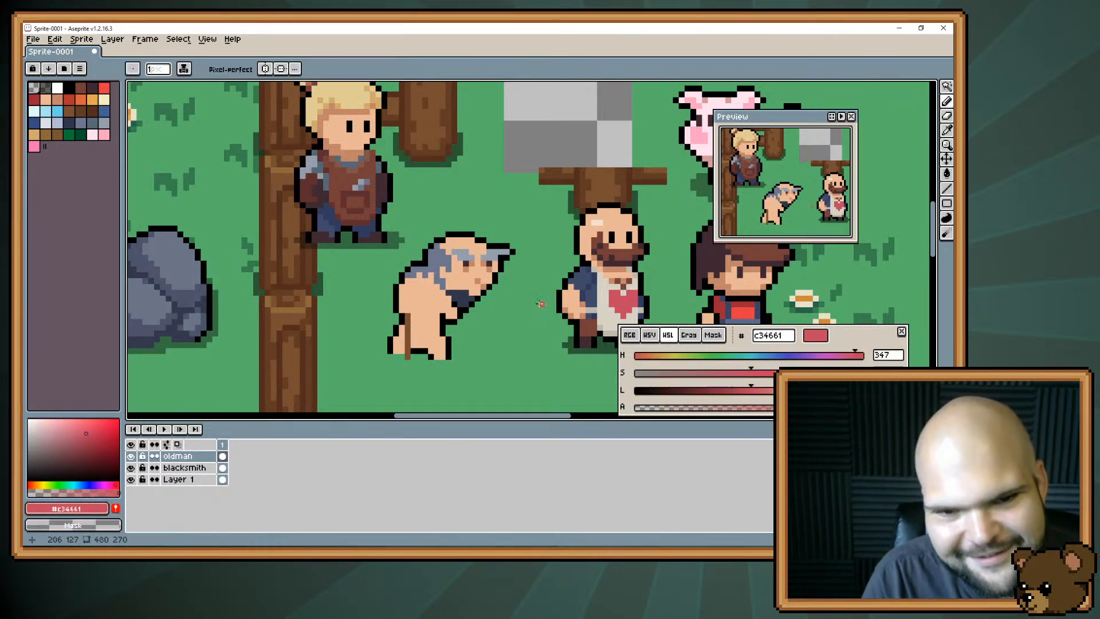
pyautogui.click(474, 285)
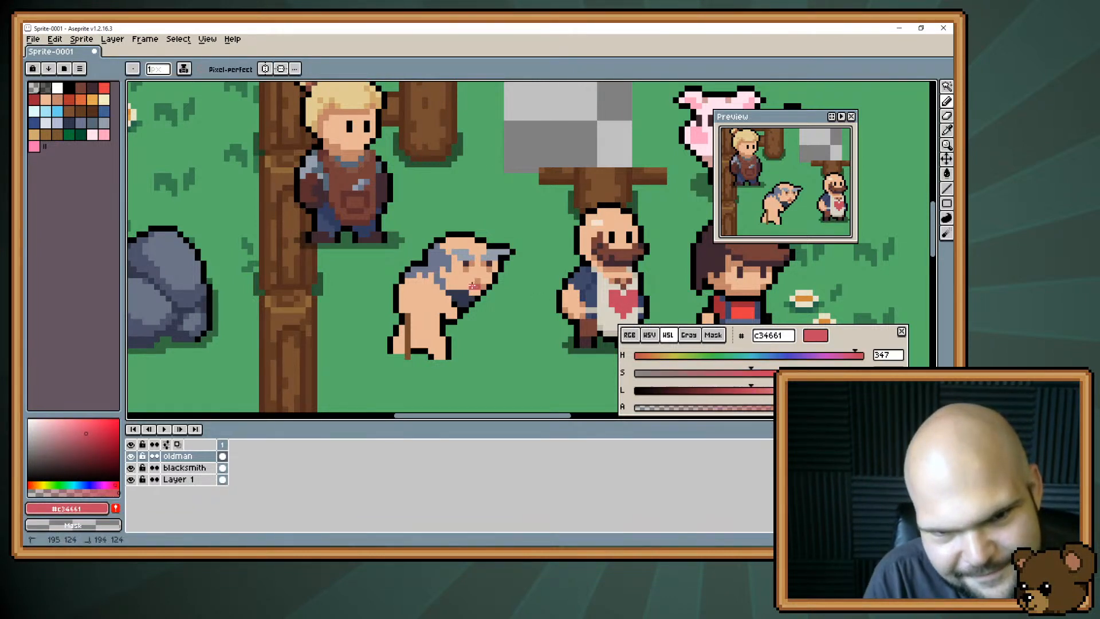
pyautogui.moveTo(474, 285); pyautogui.dragTo(481, 283)
pyautogui.keyDown('alt'); pyautogui.click(483, 282); pyautogui.keyUp('alt')
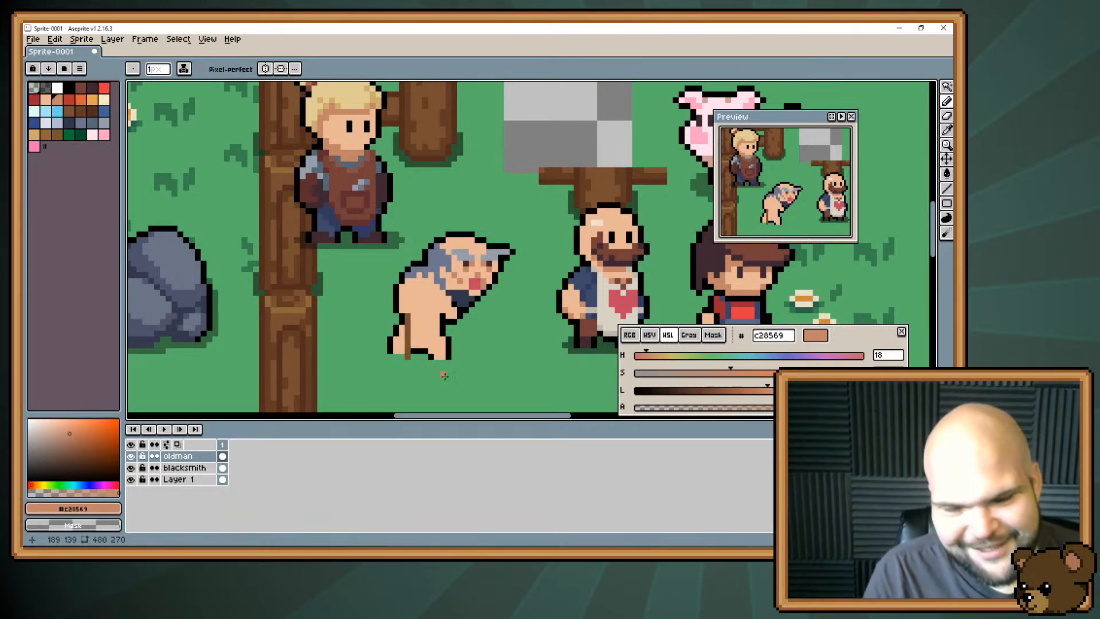
# Shade a small arm fold on the old man's bare torso in darker skin #c28569, undoing a stray mark.
pyautogui.press('alt')
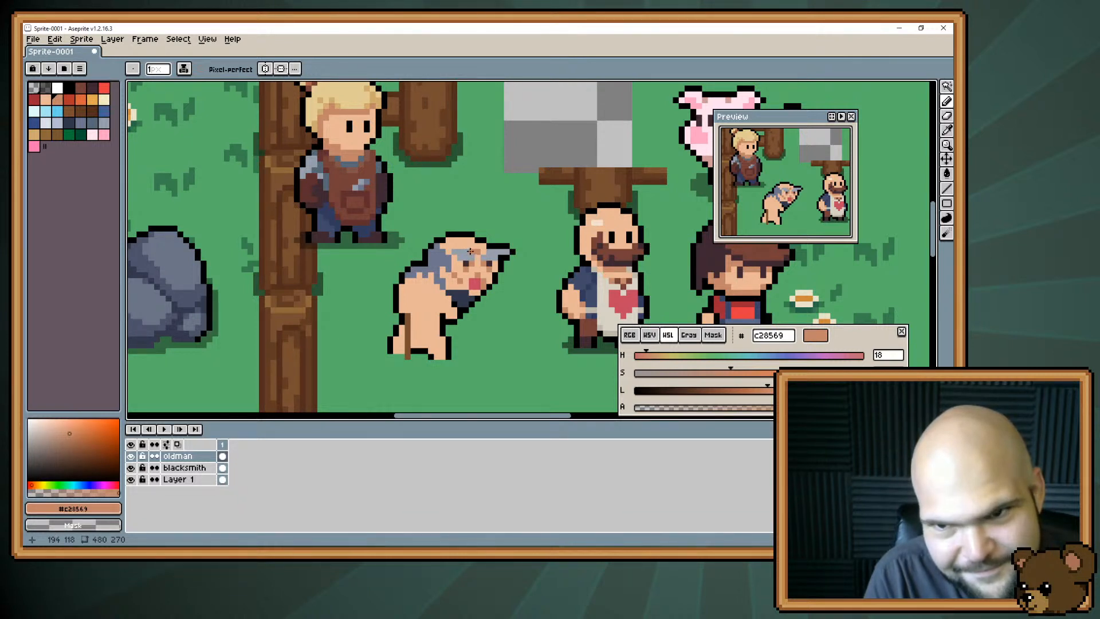
pyautogui.press('v')
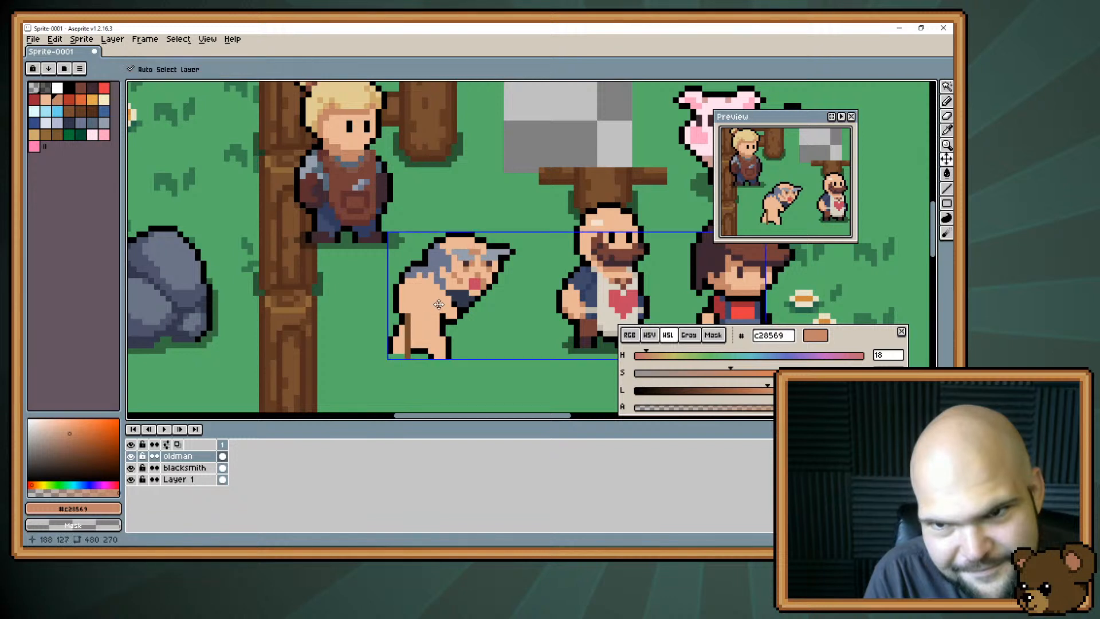
pyautogui.press('b')
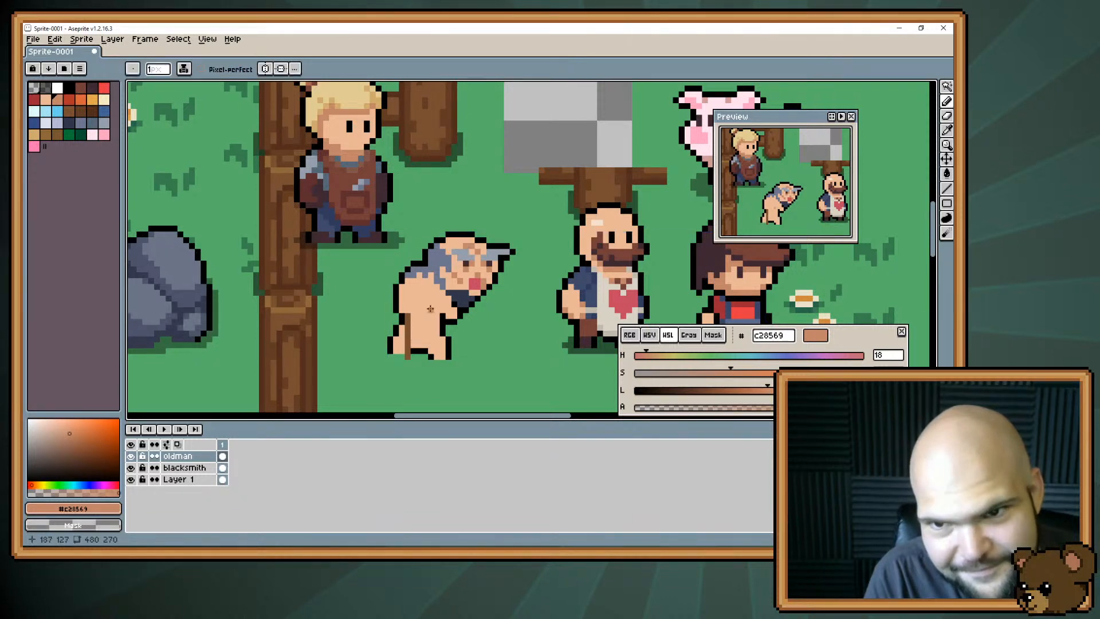
pyautogui.hotkey('ctrl', 'z')
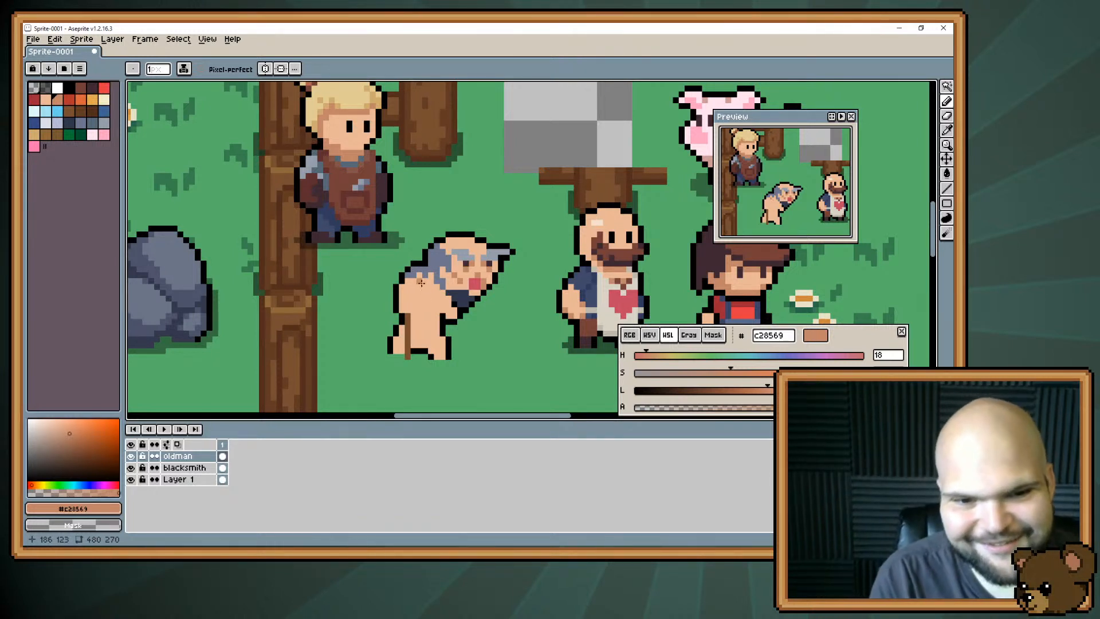
pyautogui.press('alt')
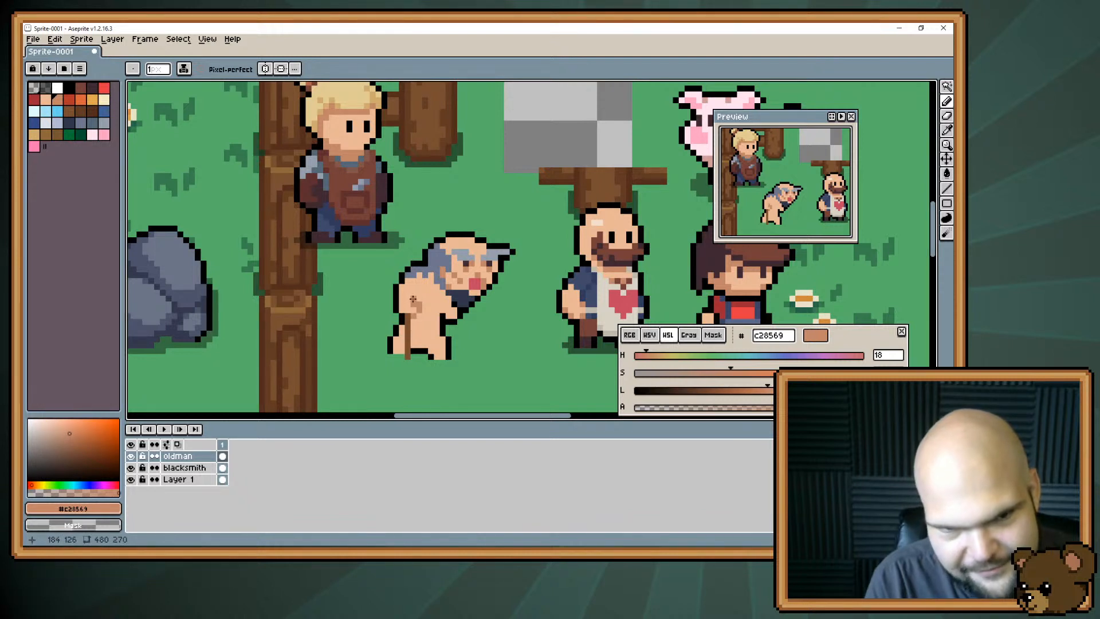
pyautogui.keyDown('alt'); pyautogui.click(412, 300); pyautogui.keyUp('alt')
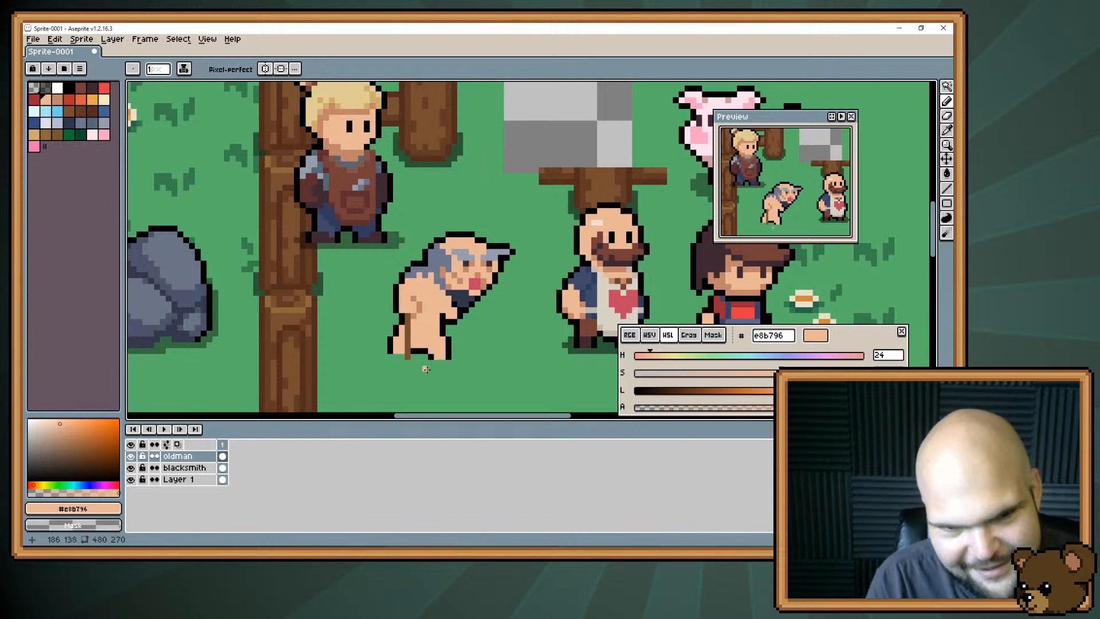
# Erase the lower edge of the old man's front foot and extend his back foot downward with skin tone #e8b796.
pyautogui.keyDown('alt'); pyautogui.click(392, 346); pyautogui.keyUp('alt')
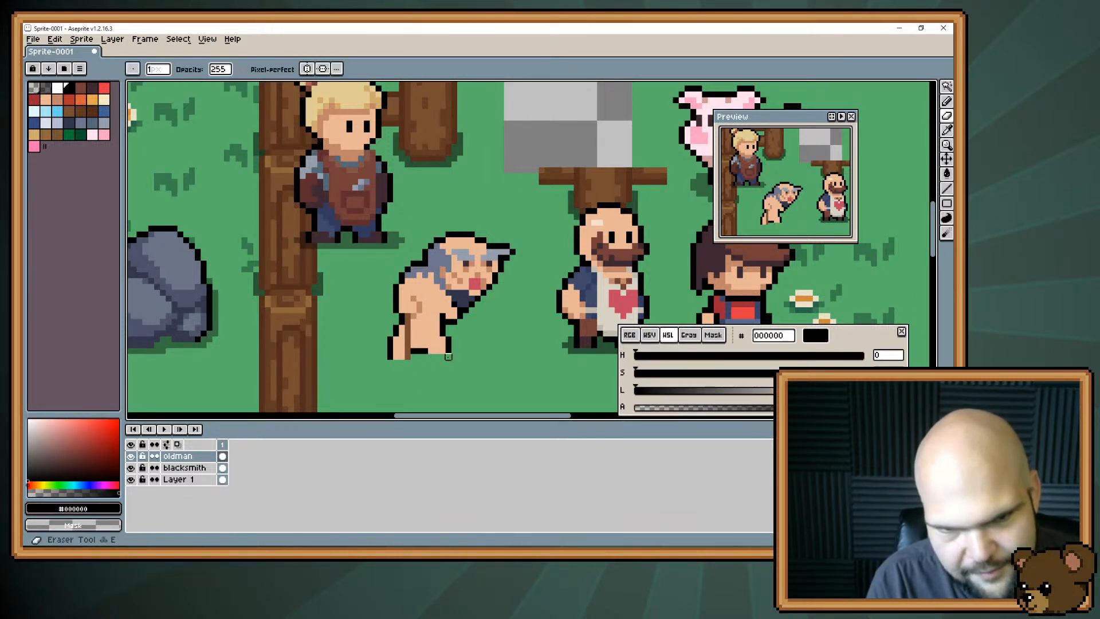
pyautogui.press('e')
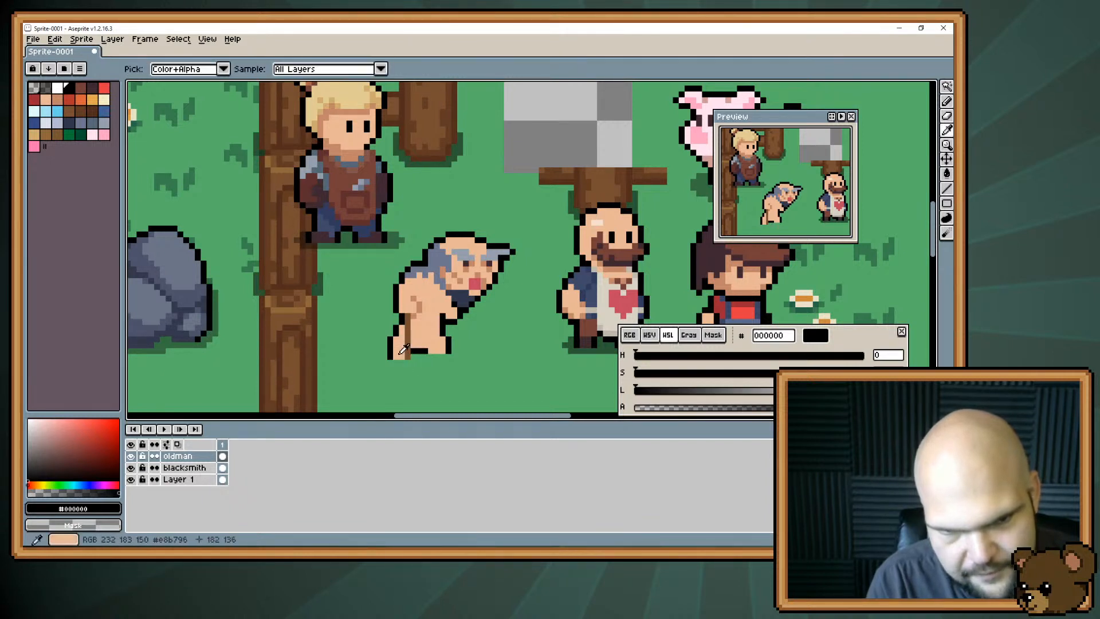
pyautogui.keyDown('alt'); pyautogui.click(398, 353); pyautogui.keyUp('alt')
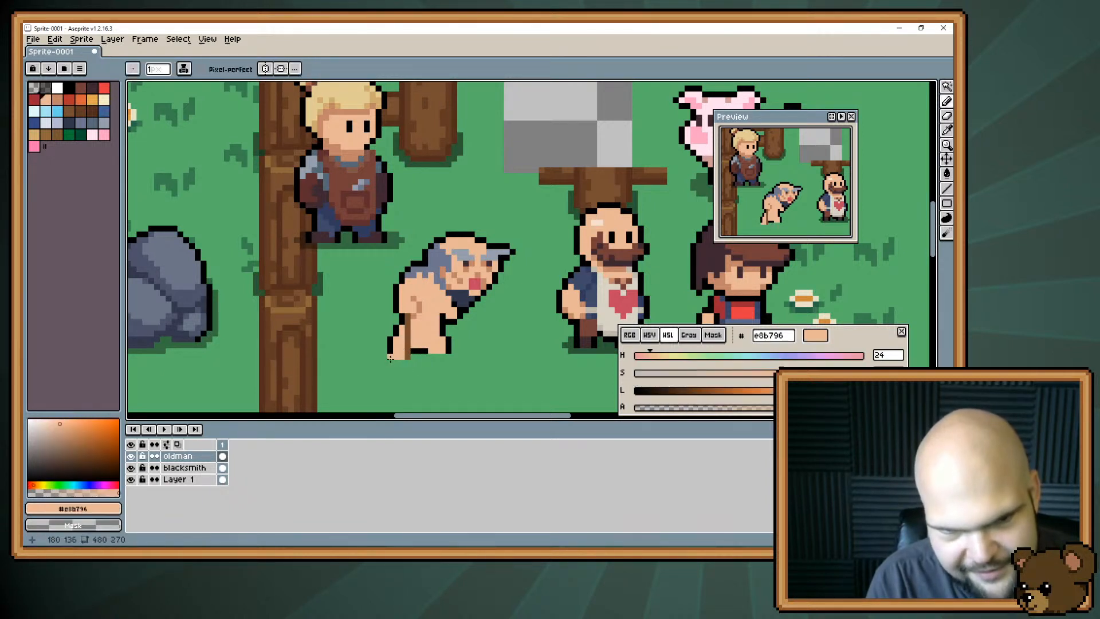
pyautogui.keyDown('alt'); pyautogui.click(394, 355); pyautogui.keyUp('alt')
pyautogui.click(401, 362)
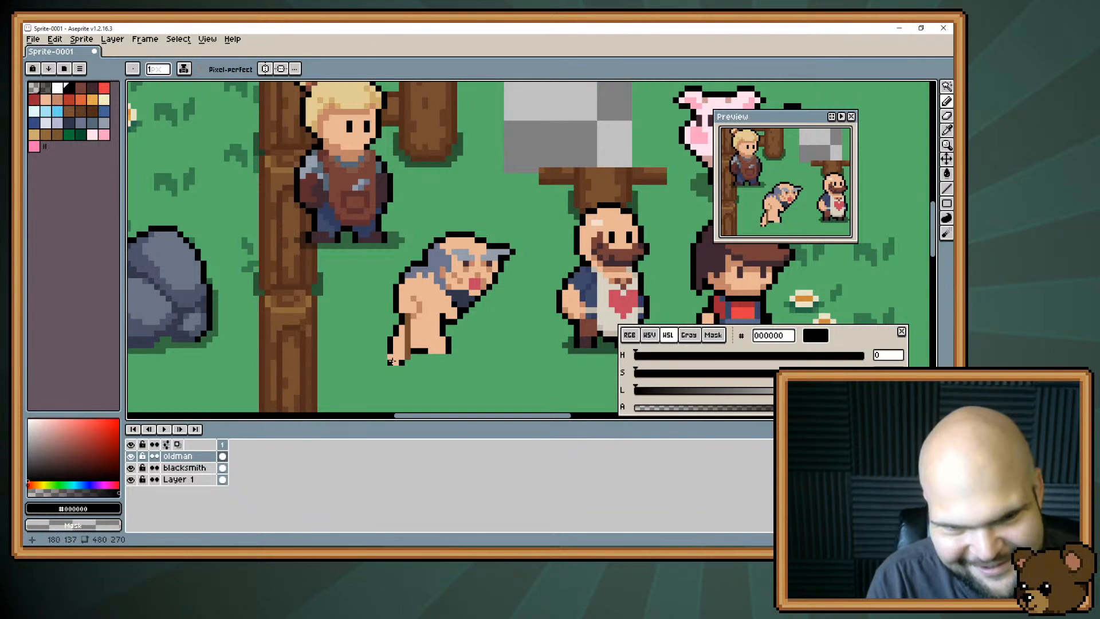
# Outline both of the old man's feet in black #000000 and erase the stray pixel beside the back foot.
pyautogui.moveTo(385, 357); pyautogui.dragTo(443, 357)
pyautogui.keyDown('alt'); pyautogui.click(433, 349); pyautogui.keyUp('alt')
pyautogui.keyDown('alt'); pyautogui.click(449, 350); pyautogui.keyUp('alt')
pyautogui.click(449, 356)
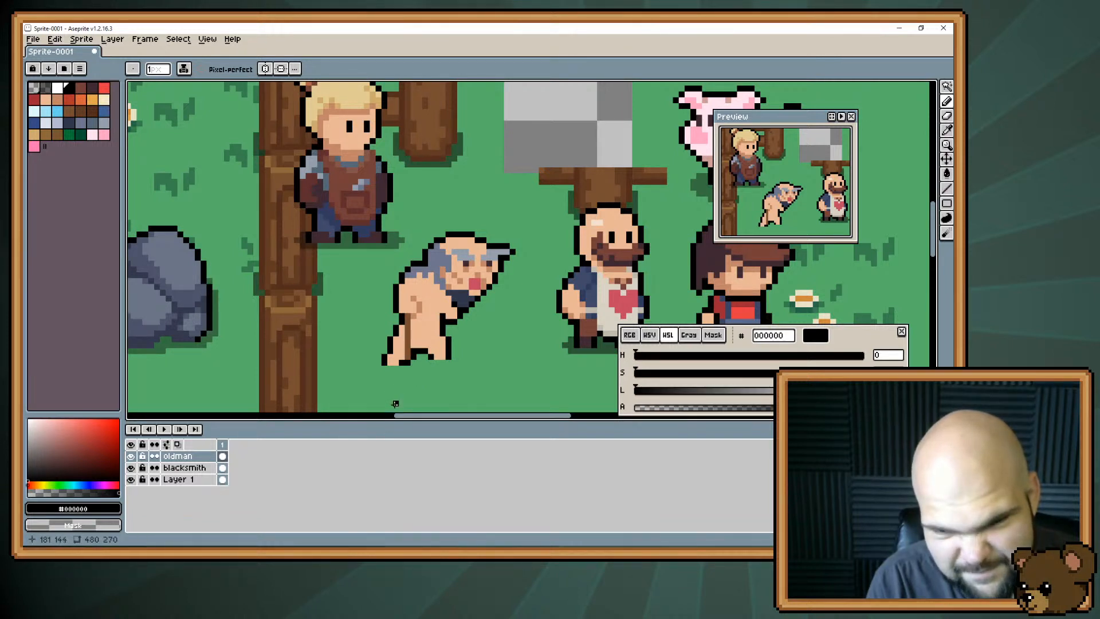
pyautogui.press('e')
pyautogui.click(408, 362)
pyautogui.press('b')
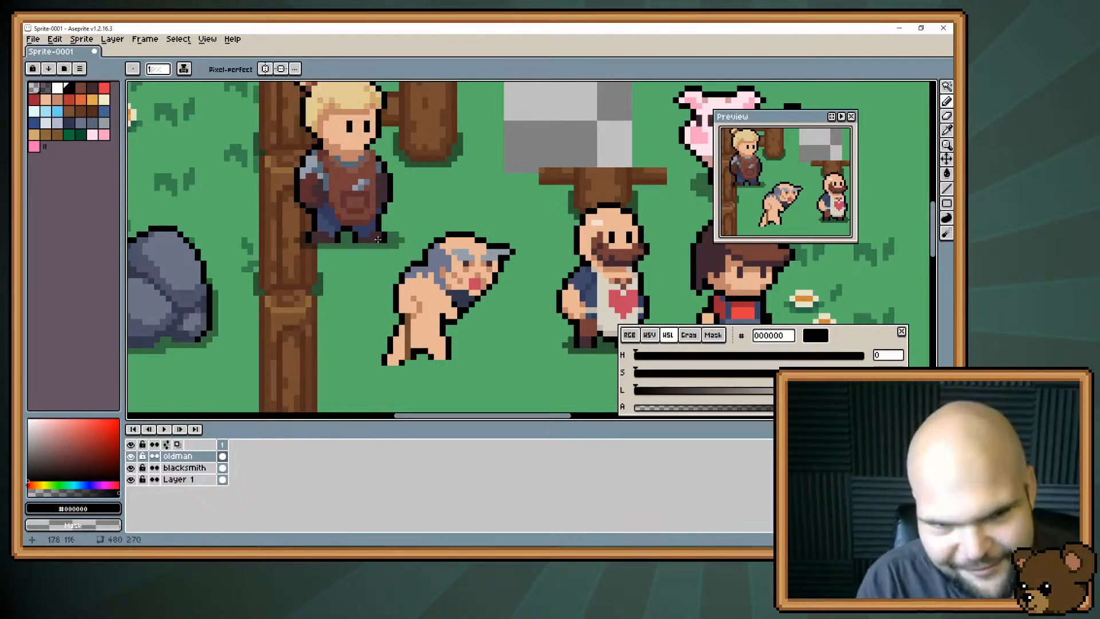
# Extend the old man's bent elbow outward with skin tone #e8b796 and outline it in black #000000.
pyautogui.keyDown('alt'); pyautogui.click(398, 295); pyautogui.keyUp('alt')
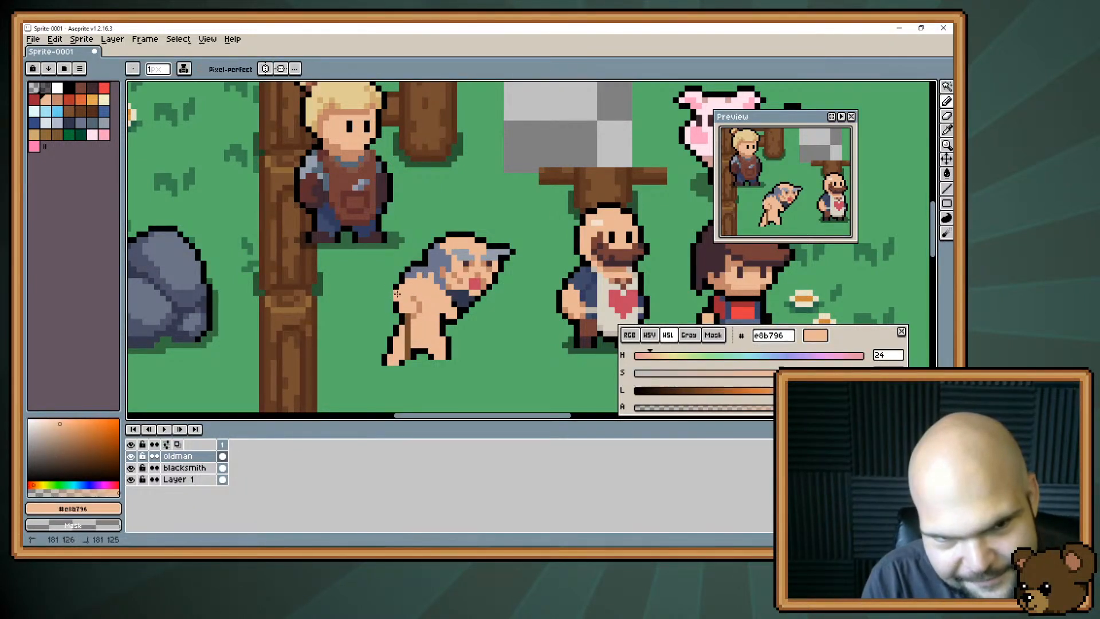
pyautogui.keyDown('alt'); pyautogui.click(393, 295); pyautogui.keyUp('alt')
pyautogui.moveTo(389, 293); pyautogui.dragTo(402, 280)
pyautogui.keyDown('alt'); pyautogui.click(402, 291); pyautogui.keyUp('alt')
pyautogui.keyDown('alt'); pyautogui.click(389, 293); pyautogui.keyUp('alt')
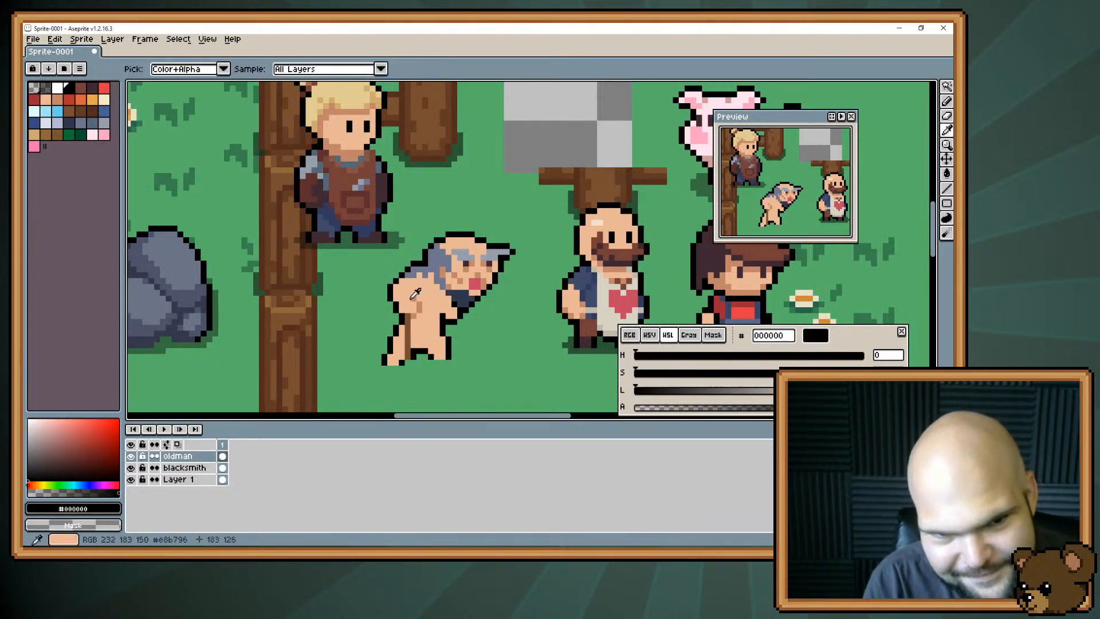
# Shade the old man's arm fold with darker skin #c28569, then sample his skin tone #e8b796 and the grey #959eaa from his hair.
pyautogui.keyDown('alt'); pyautogui.click(414, 298); pyautogui.keyUp('alt')
pyautogui.click(407, 293)
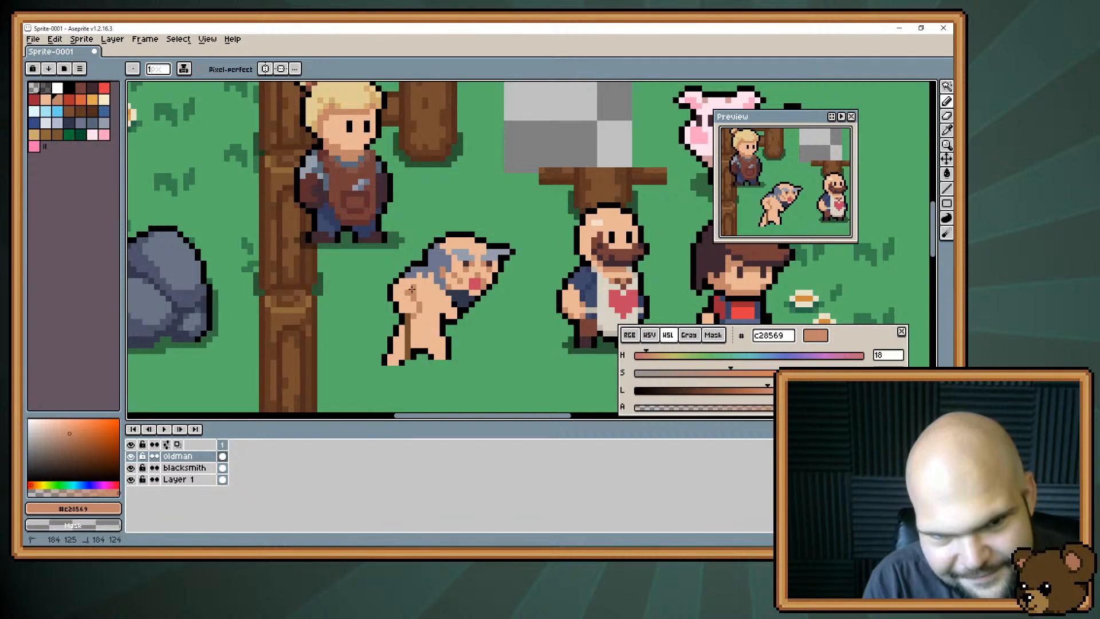
pyautogui.click(412, 290)
pyautogui.click(419, 297)
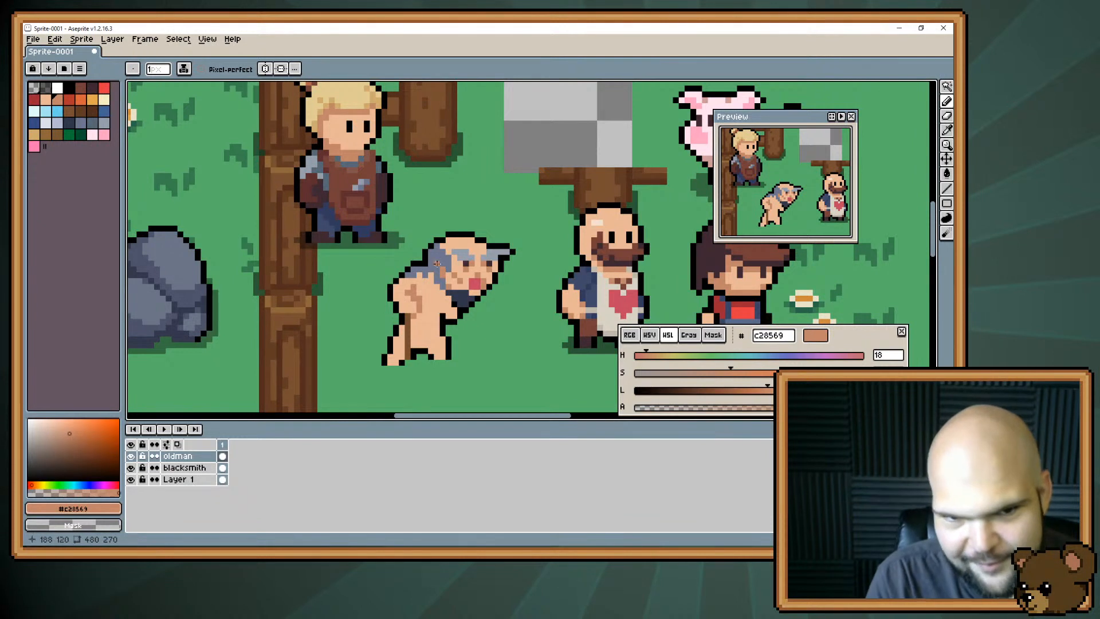
pyautogui.keyDown('alt'); pyautogui.click(465, 290); pyautogui.keyUp('alt')
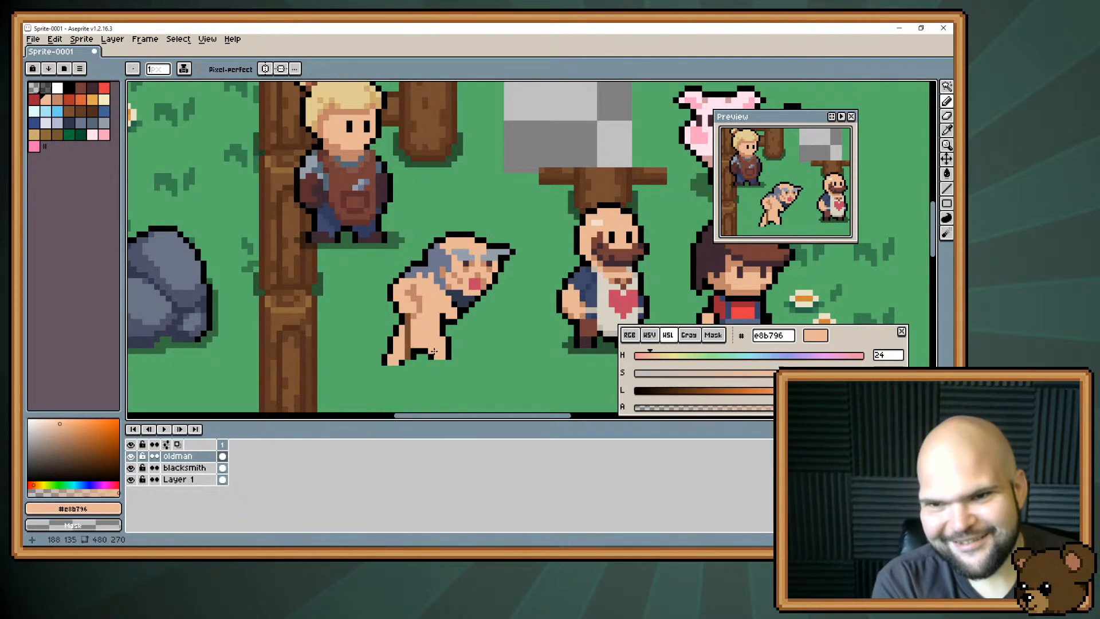
pyautogui.keyDown('alt'); pyautogui.click(452, 252); pyautogui.keyUp('alt')
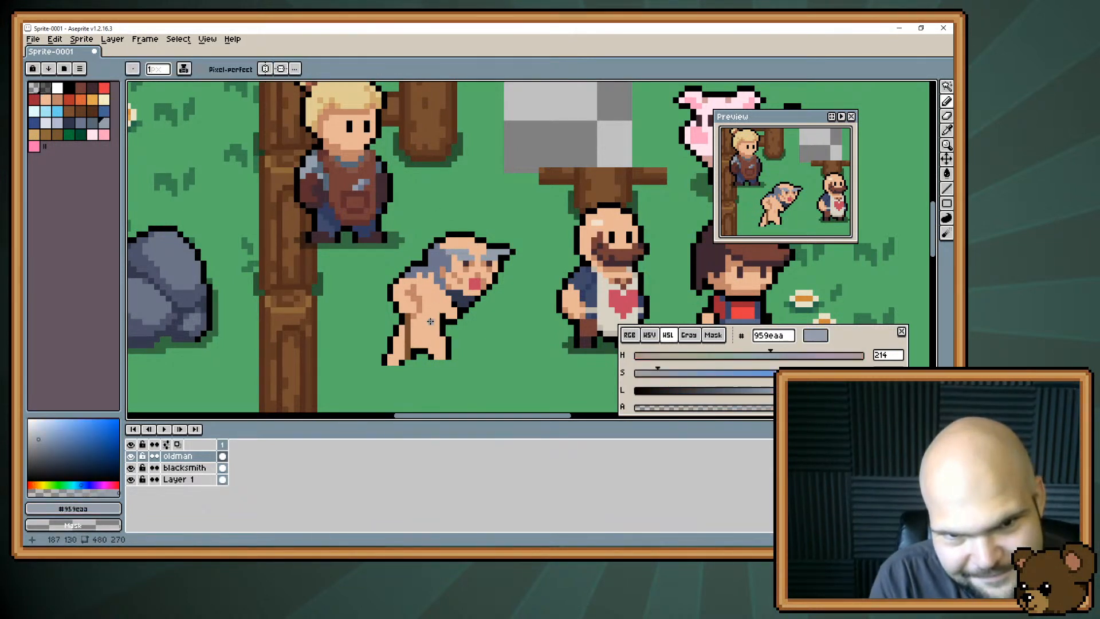
pyautogui.moveTo(426, 305)
pyautogui.mouseDown()
pyautogui.moveTo(427, 284)
pyautogui.moveTo(410, 300)
pyautogui.mouseUp()
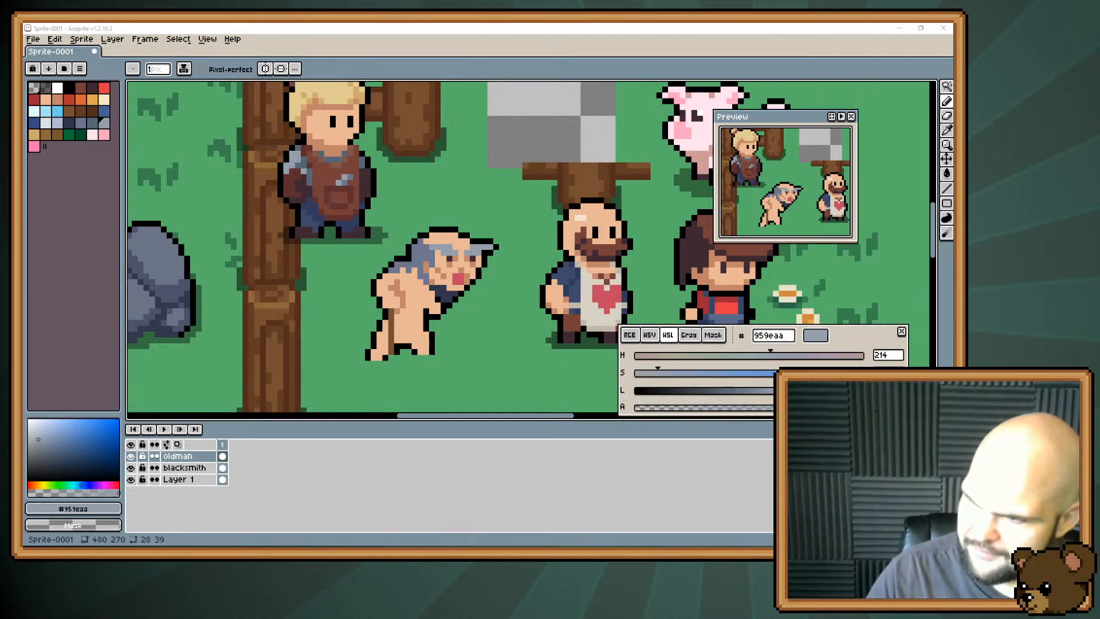
# Open friendly_witch.png and bring its first witch sprite into view.
pyautogui.doubleClick(709, 182)
pyautogui.scroll(4, 508, 246)
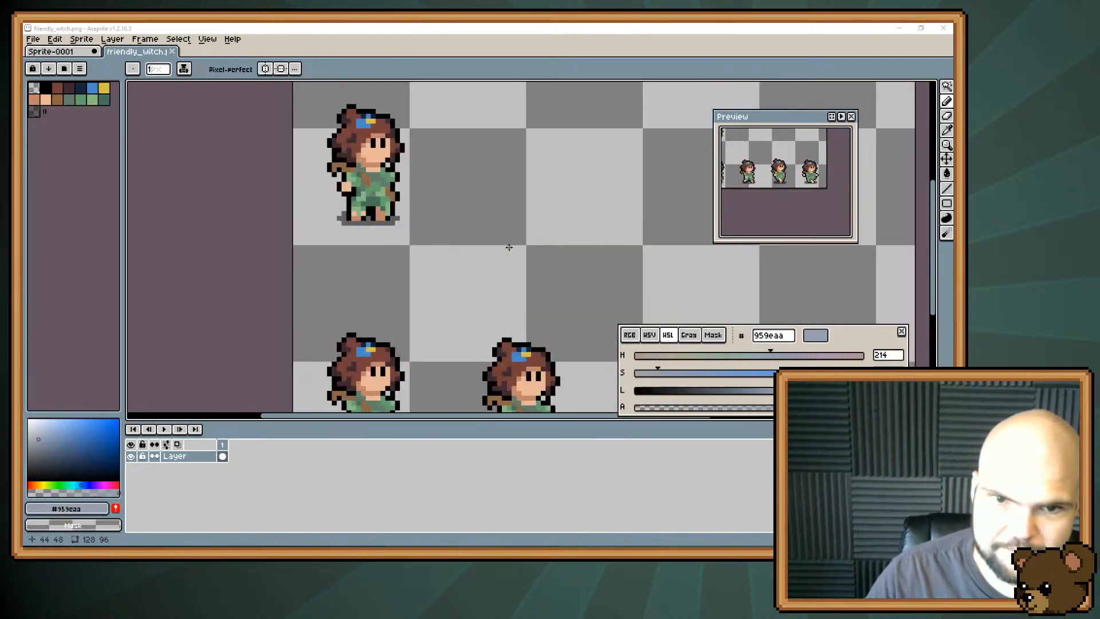
pyautogui.moveTo(449, 218); pyautogui.dragTo(501, 298)
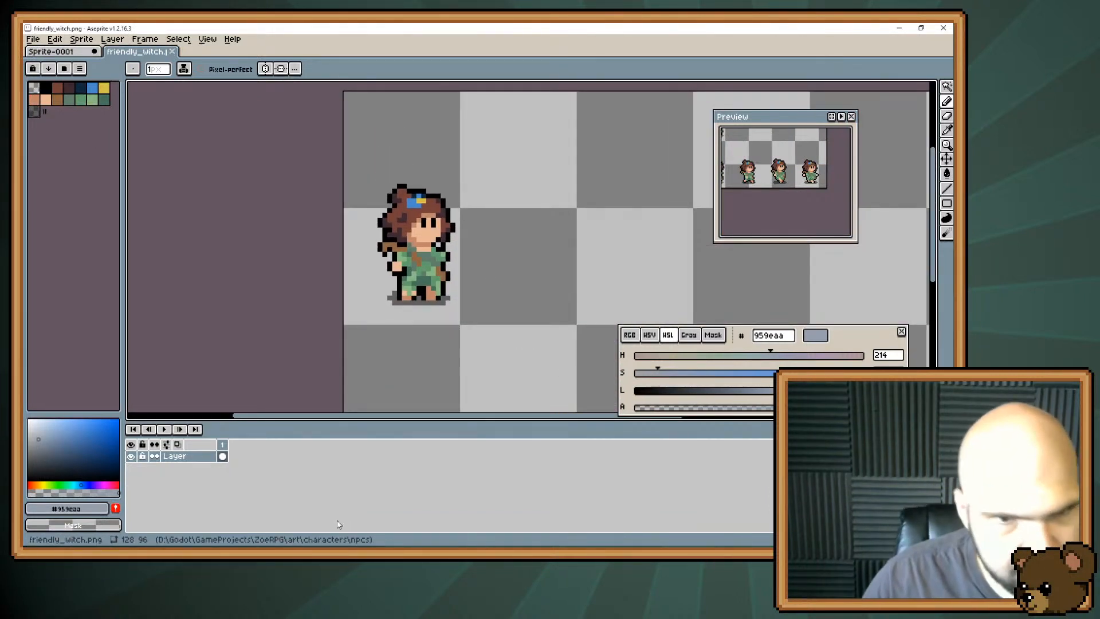
# Set the witch sheet's grid to a width of 32 and a height of 48.
pyautogui.hotkey('ctrl', 'g')
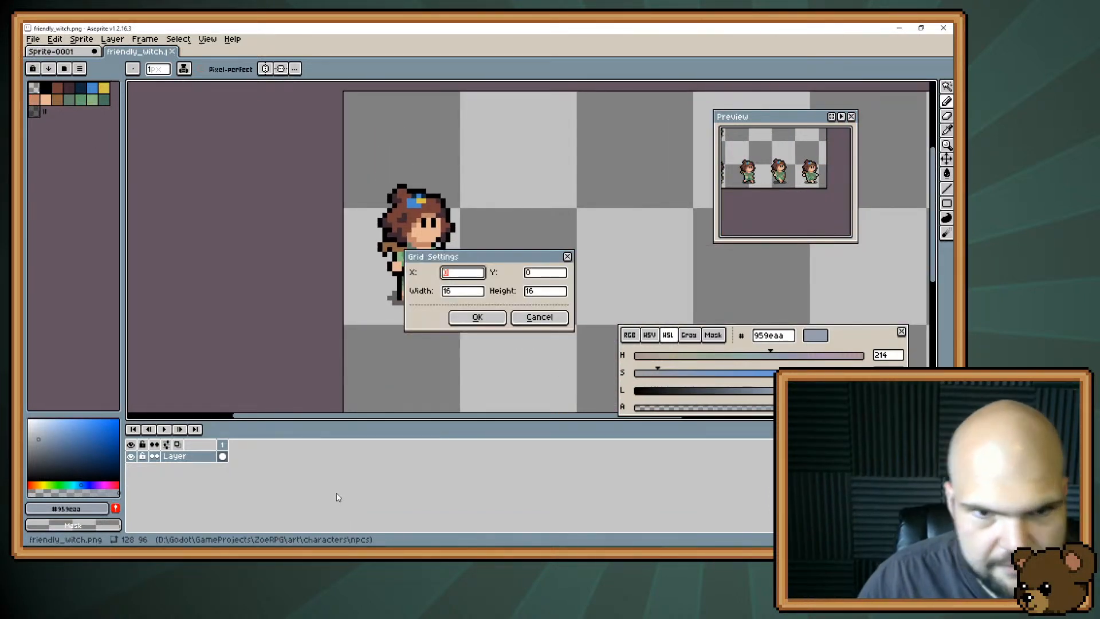
pyautogui.press('Tab')
pyautogui.press('Tab')
pyautogui.write('32')
pyautogui.press('Tab')
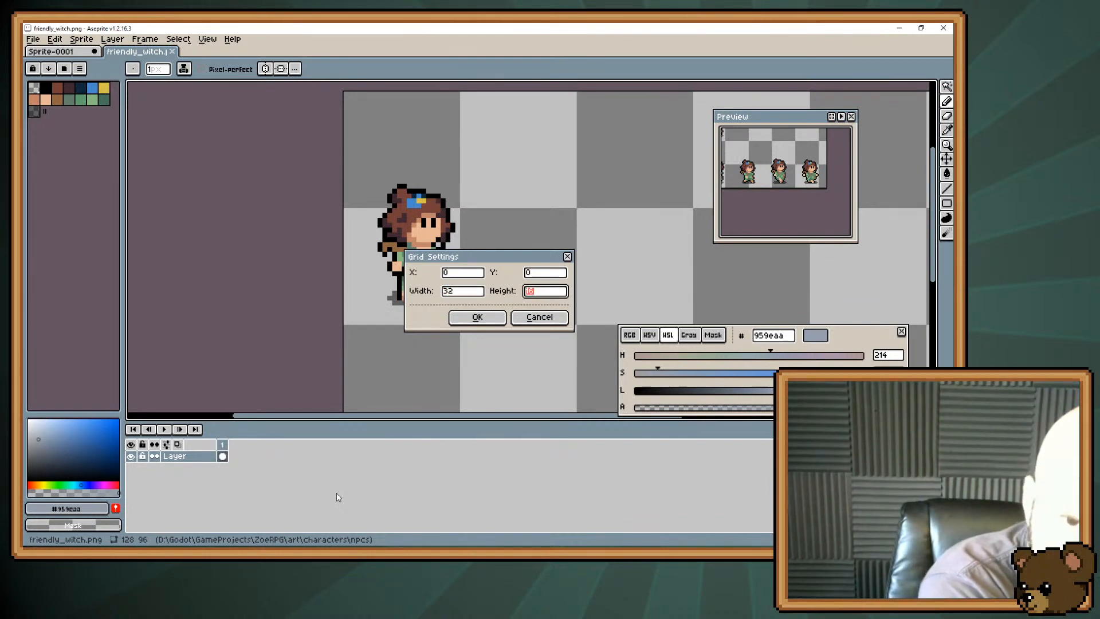
pyautogui.write('48')
pyautogui.press('Return')
# Select and copy the grid cell holding the first witch sprite and return to Sprite-0001.
pyautogui.press('m')
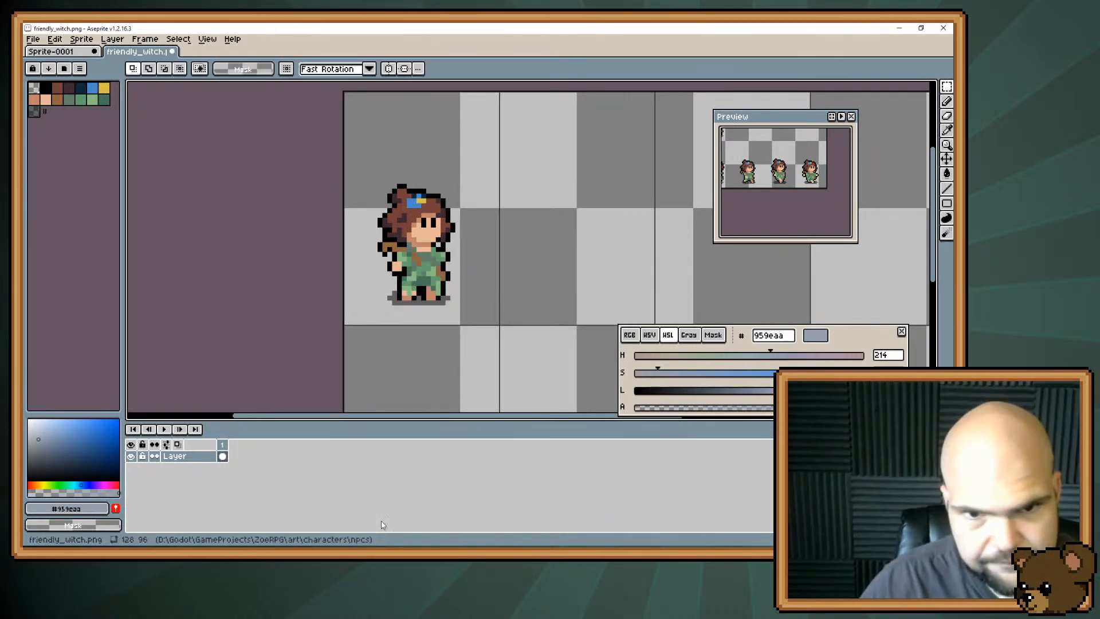
pyautogui.doubleClick(448, 288)
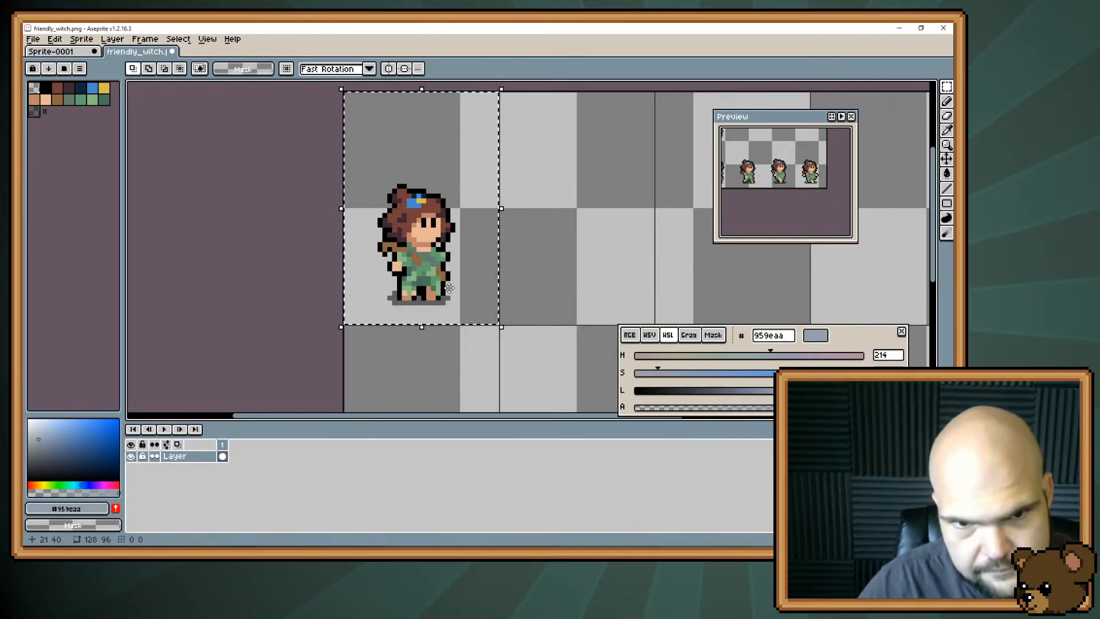
pyautogui.click(93, 52)
pyautogui.press('Escape')
pyautogui.click(76, 51)
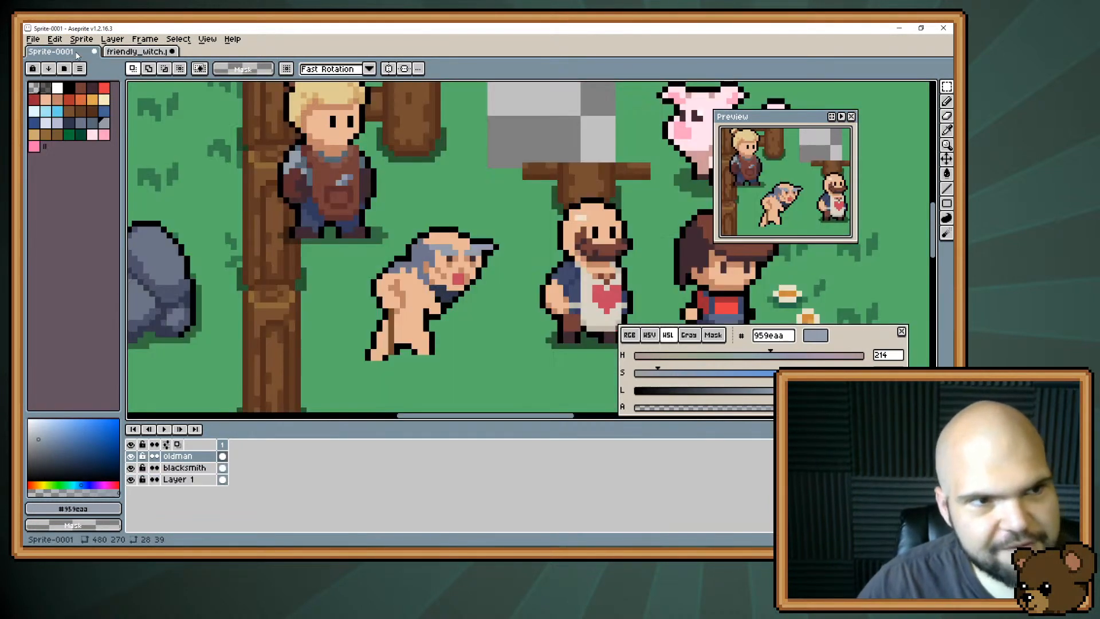
pyautogui.hotkey('ctrl', 'v')
pyautogui.moveTo(535, 295); pyautogui.dragTo(535, 161)
pyautogui.hotkey('ctrl', 'z')
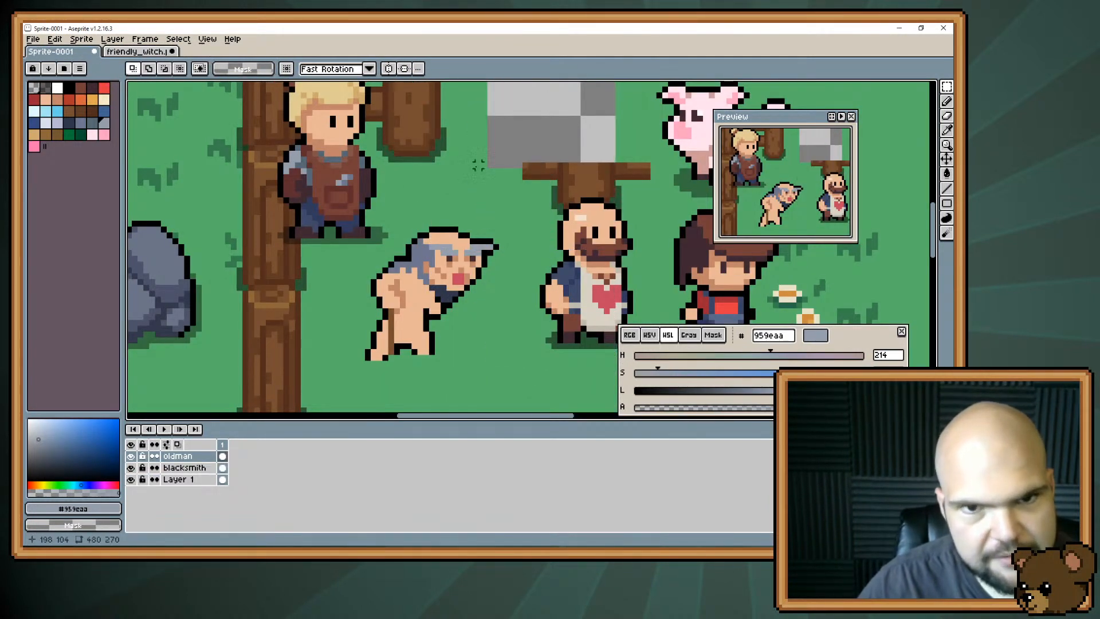
# Paste the copied witch as a new layer, place her on the grey checkered patch beside the pig, and deselect.
pyautogui.click(54, 39)
pyautogui.moveTo(194, 132)
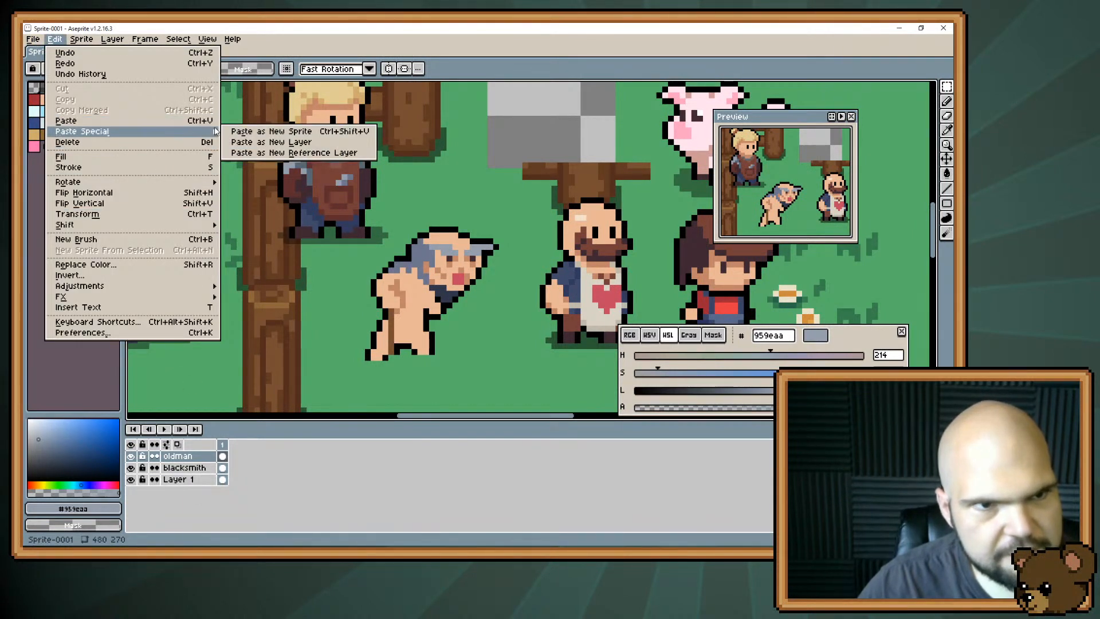
pyautogui.click(252, 142)
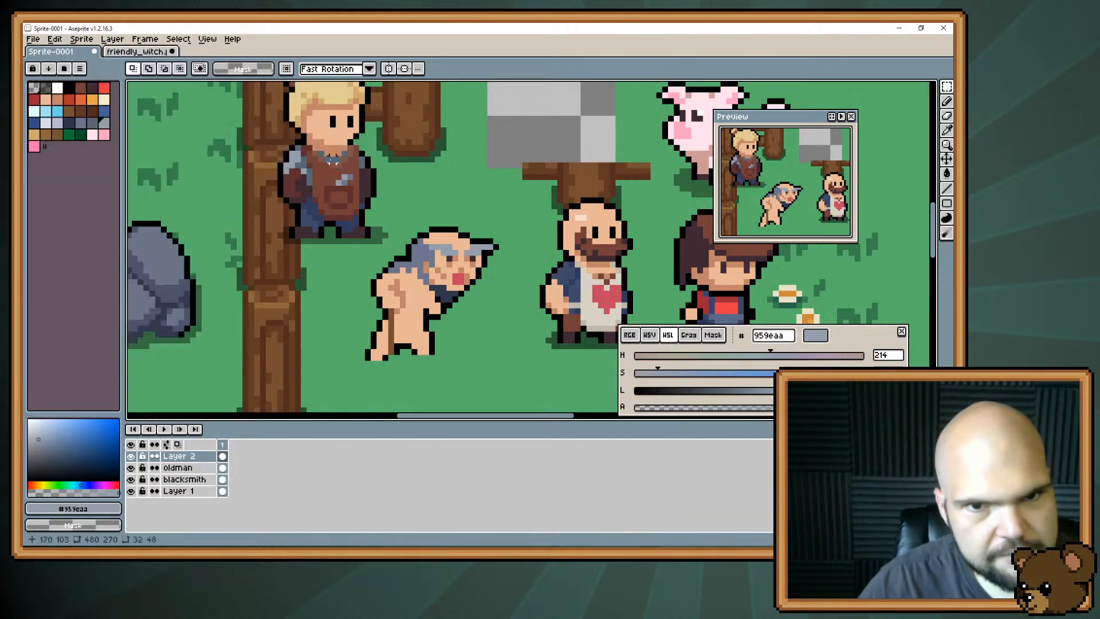
pyautogui.moveTo(497, 266); pyautogui.dragTo(515, 92)
pyautogui.moveTo(514, 91); pyautogui.dragTo(494, 226)
pyautogui.hotkey('ctrl', 'd')
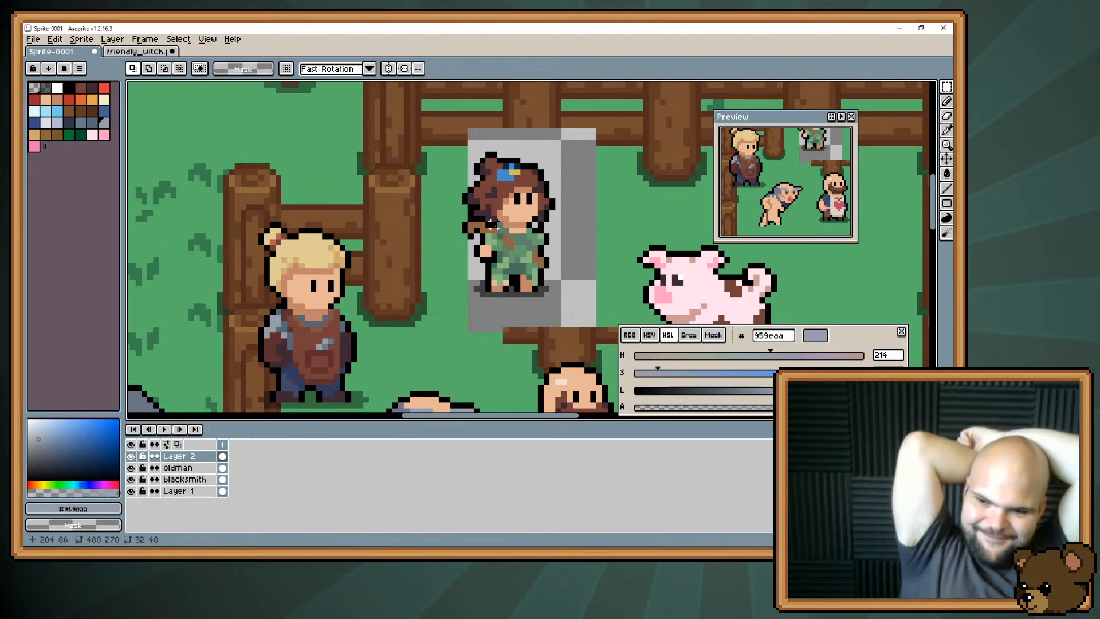
# Sample green #637e6b from the witch's dress and paint the first strokes of a tunic on the old man's torso.
pyautogui.press('space')
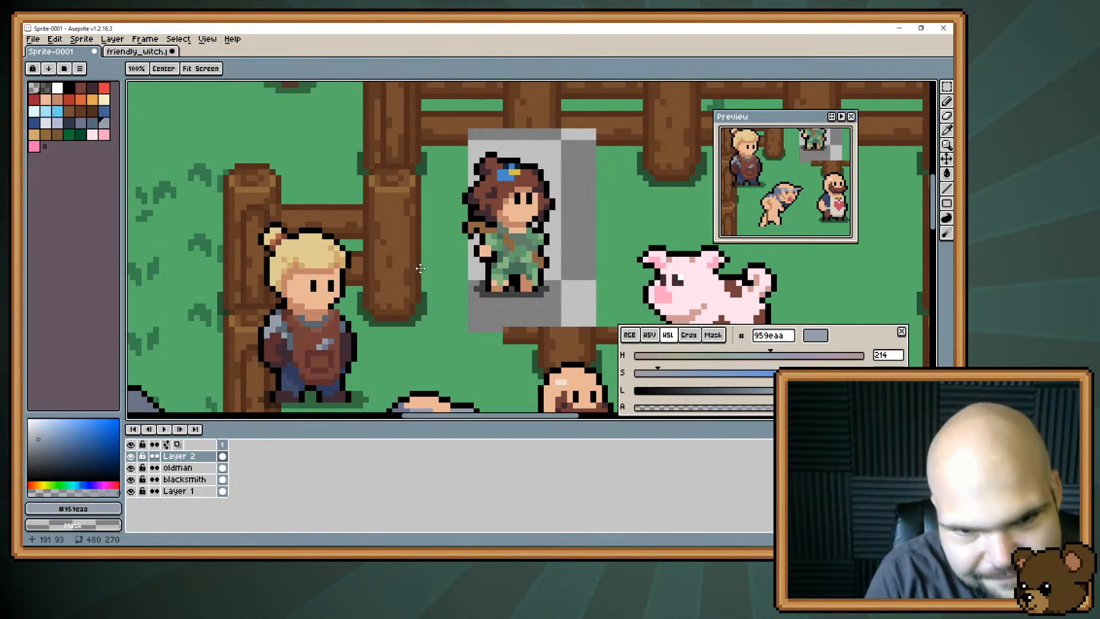
pyautogui.moveTo(420, 268); pyautogui.dragTo(421, 185)
pyautogui.press('i')
pyautogui.click(531, 150)
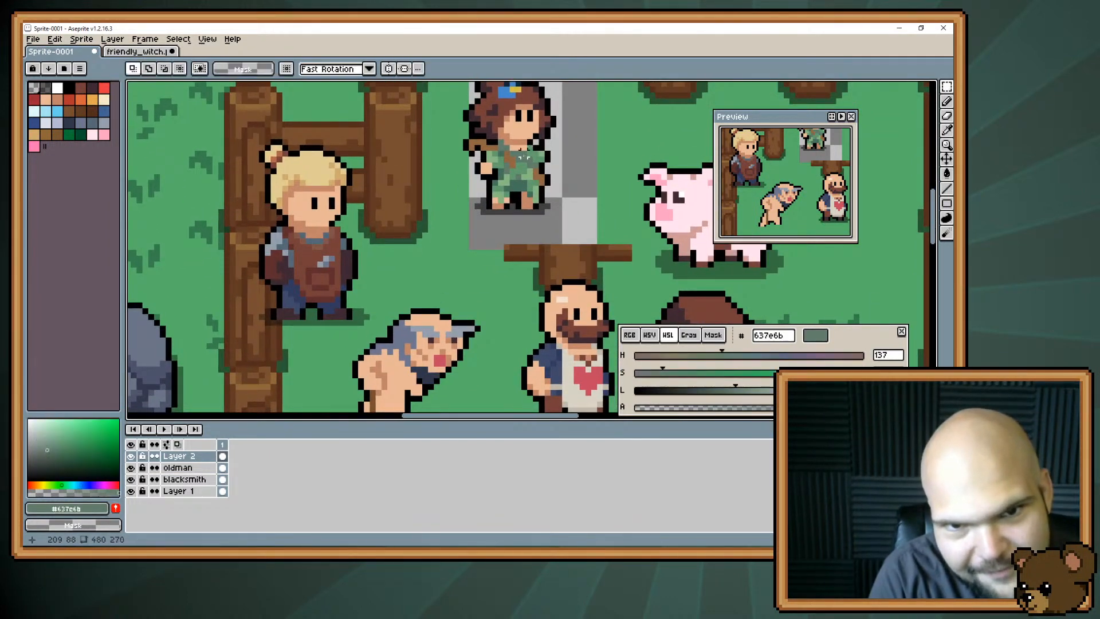
pyautogui.press('b')
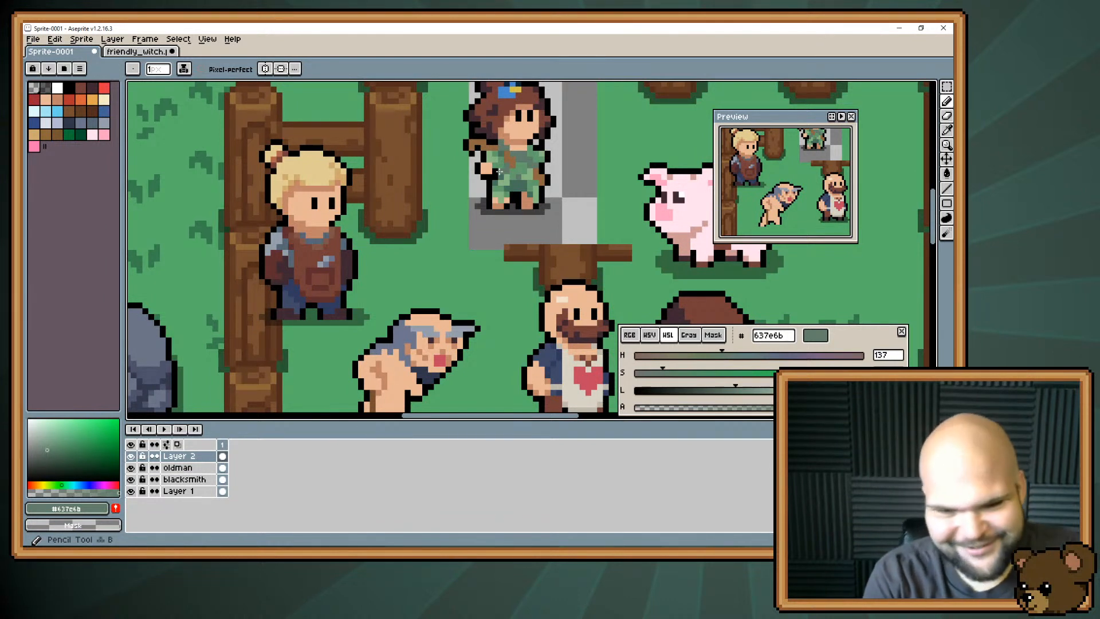
pyautogui.scroll(-3, 434, 175)
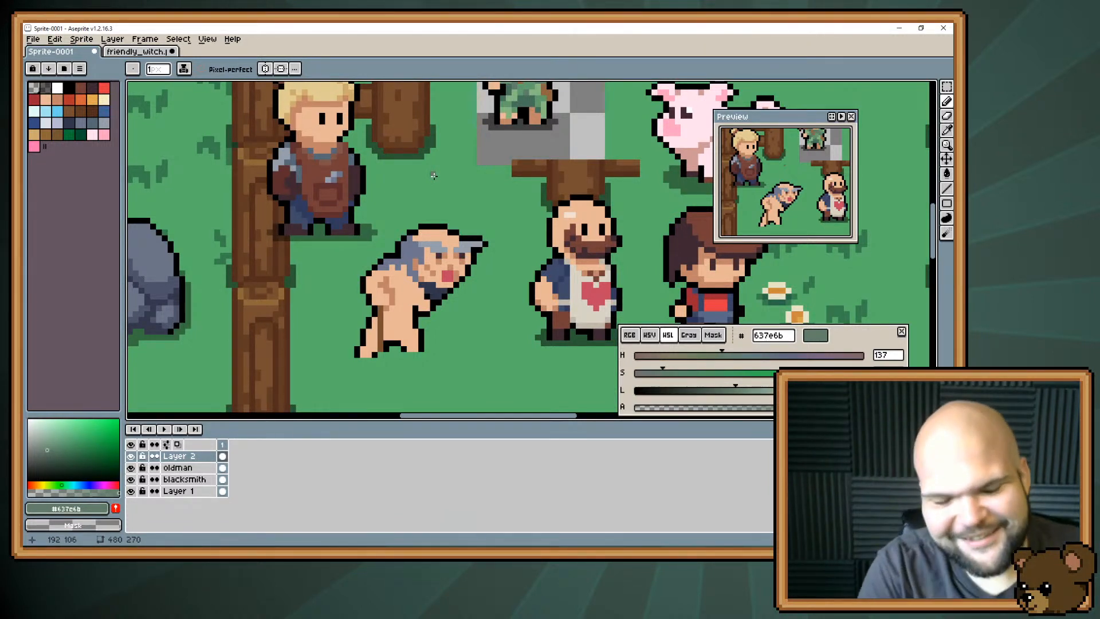
pyautogui.scroll(-1, 385, 261)
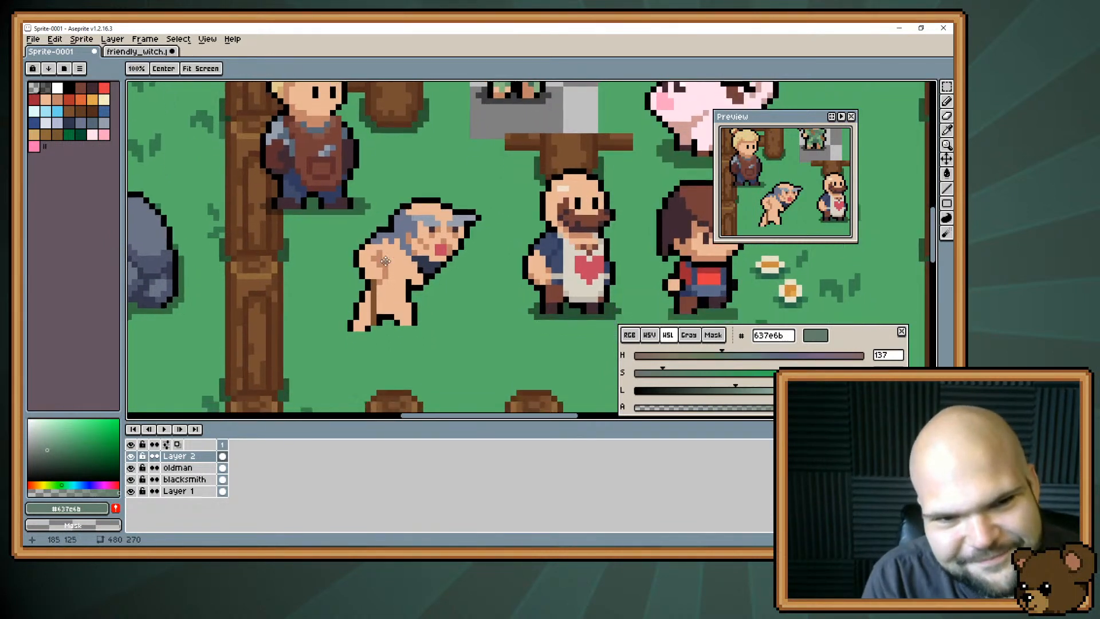
pyautogui.moveTo(385, 260)
pyautogui.mouseDown()
pyautogui.moveTo(375, 303)
pyautogui.moveTo(376, 266)
pyautogui.moveTo(405, 223)
pyautogui.moveTo(382, 262)
pyautogui.moveTo(394, 280)
pyautogui.moveTo(406, 247)
pyautogui.moveTo(412, 269)
pyautogui.mouseUp()
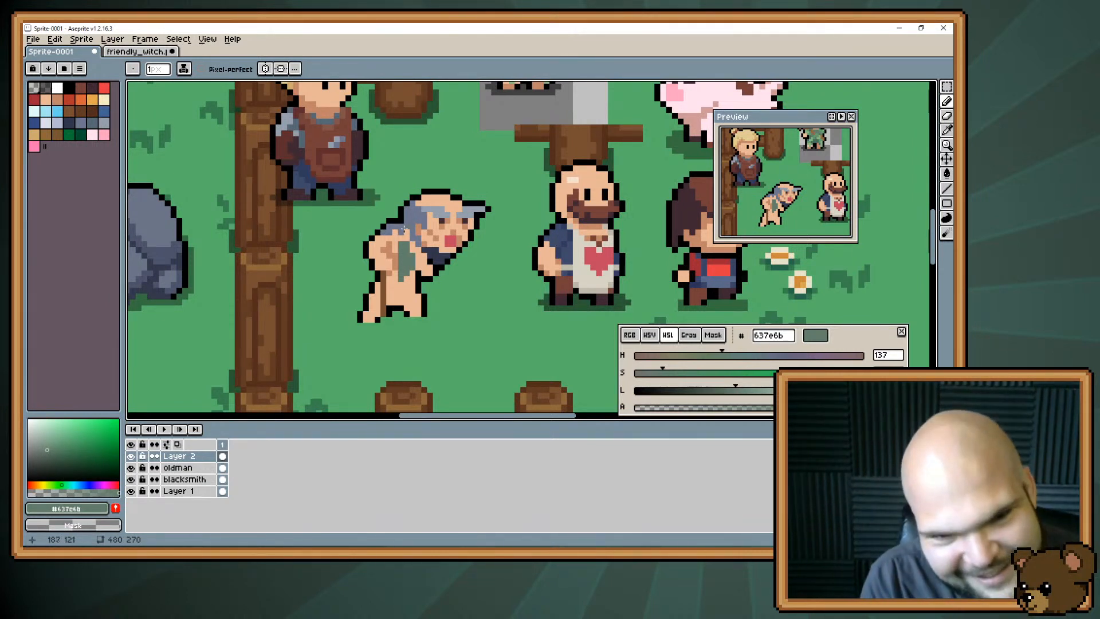
pyautogui.moveTo(395, 274); pyautogui.dragTo(389, 290)
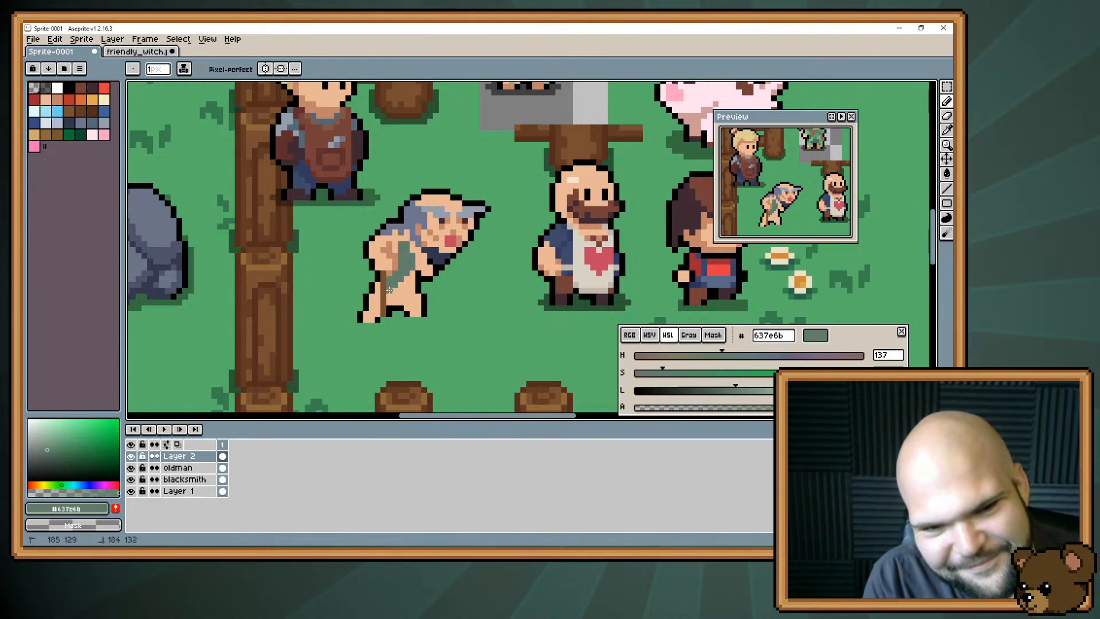
# Fill out the old man's tunic down to his thighs using greens #47715b and #637e6b from the witch's dress.
pyautogui.scroll(2, 459, 240)
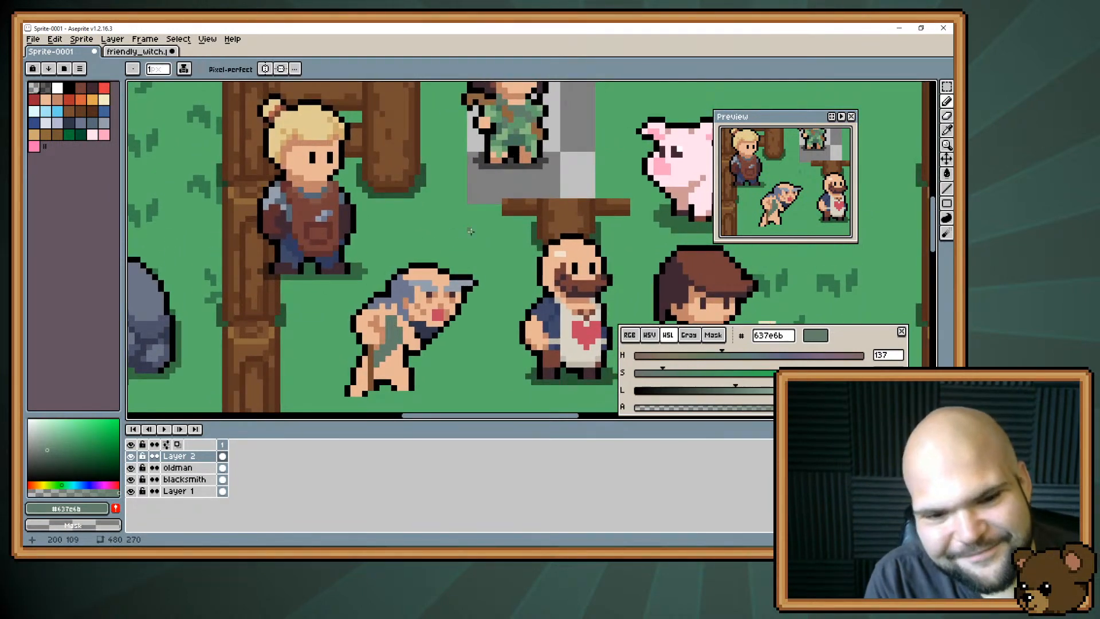
pyautogui.keyDown('alt'); pyautogui.click(518, 139); pyautogui.keyUp('alt')
pyautogui.moveTo(423, 247); pyautogui.dragTo(424, 238)
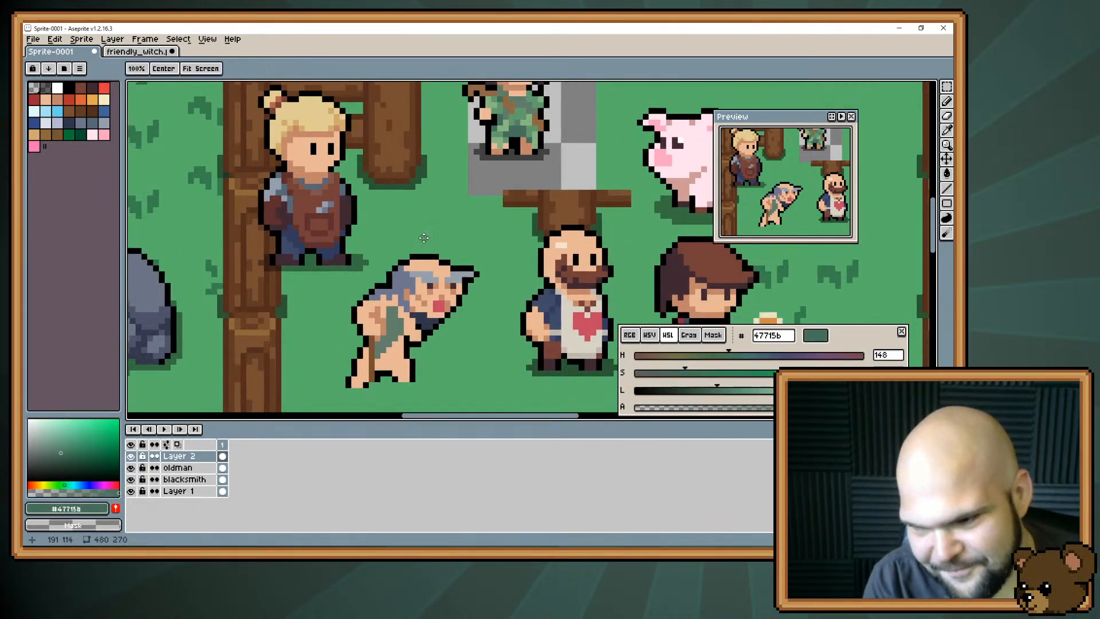
pyautogui.scroll(-2, 424, 238)
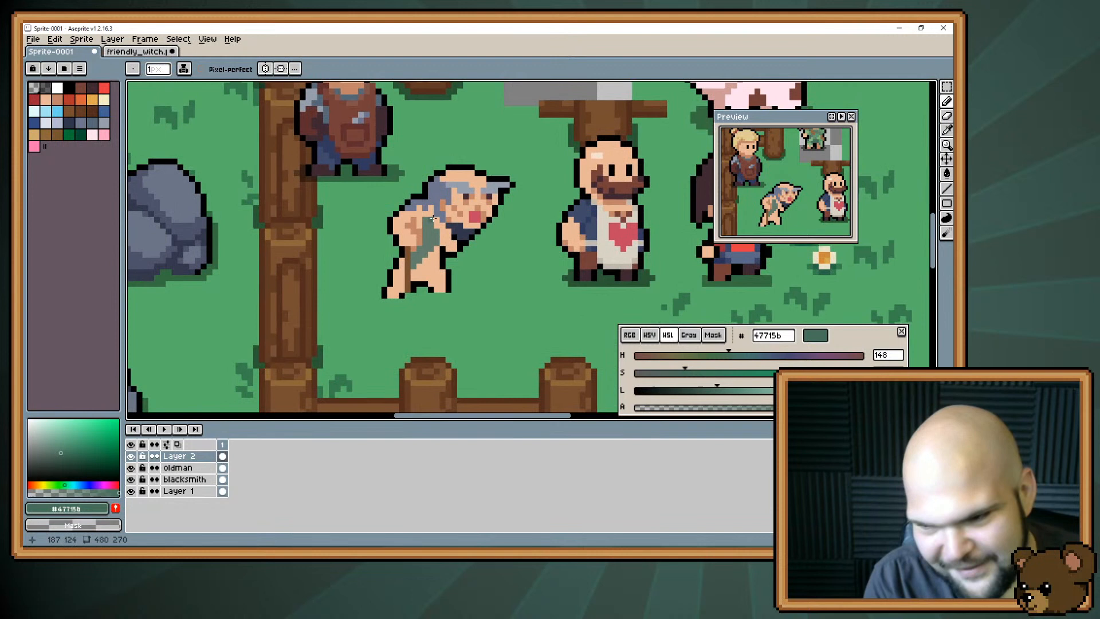
pyautogui.moveTo(418, 243)
pyautogui.mouseDown()
pyautogui.moveTo(414, 222)
pyautogui.moveTo(430, 255)
pyautogui.moveTo(414, 276)
pyautogui.moveTo(435, 258)
pyautogui.moveTo(440, 232)
pyautogui.mouseUp()
pyautogui.keyDown('alt'); pyautogui.click(431, 248); pyautogui.keyUp('alt')
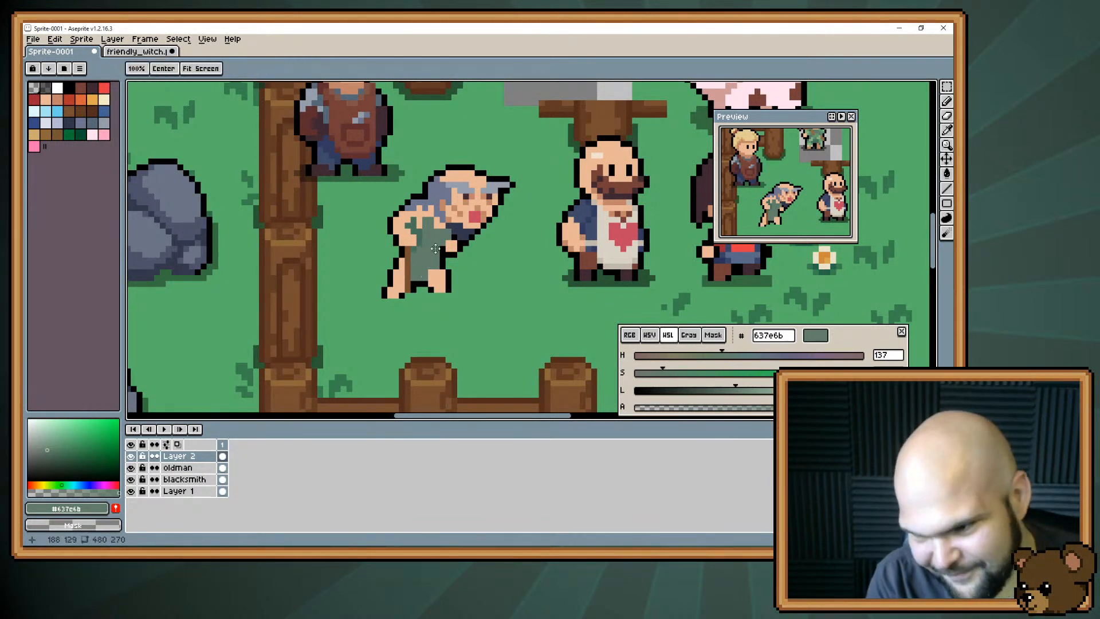
# Sample lighter green #619e6e from the witch's dress and add highlights across the old man's tunic.
pyautogui.moveTo(427, 269); pyautogui.dragTo(418, 295)
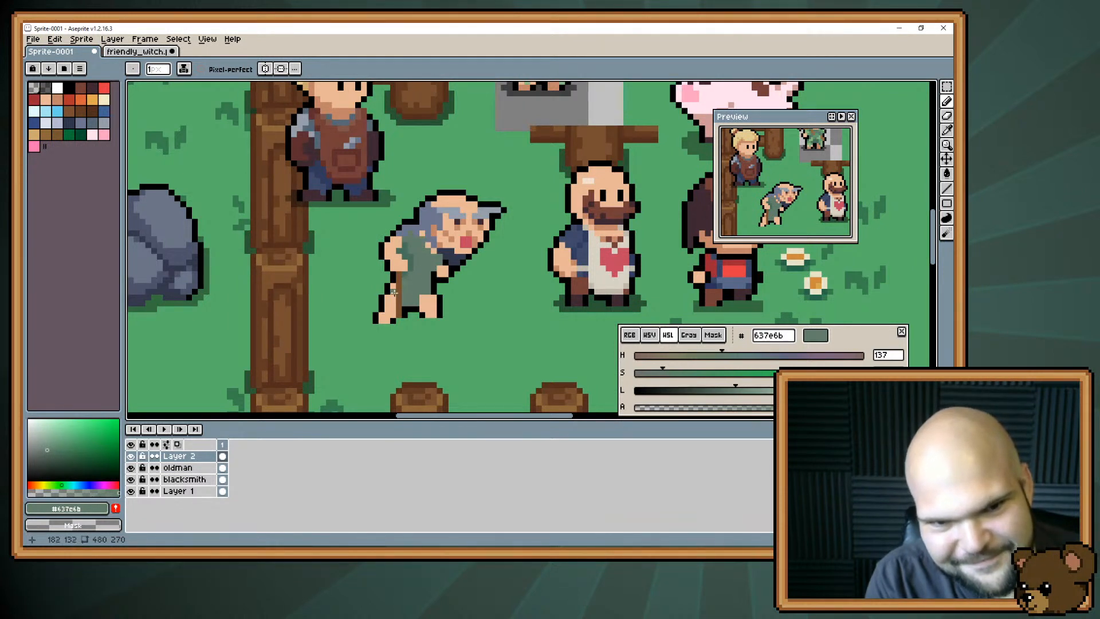
pyautogui.moveTo(444, 204); pyautogui.dragTo(433, 279)
pyautogui.press('alt')
pyautogui.keyDown('alt'); pyautogui.click(530, 129); pyautogui.keyUp('alt')
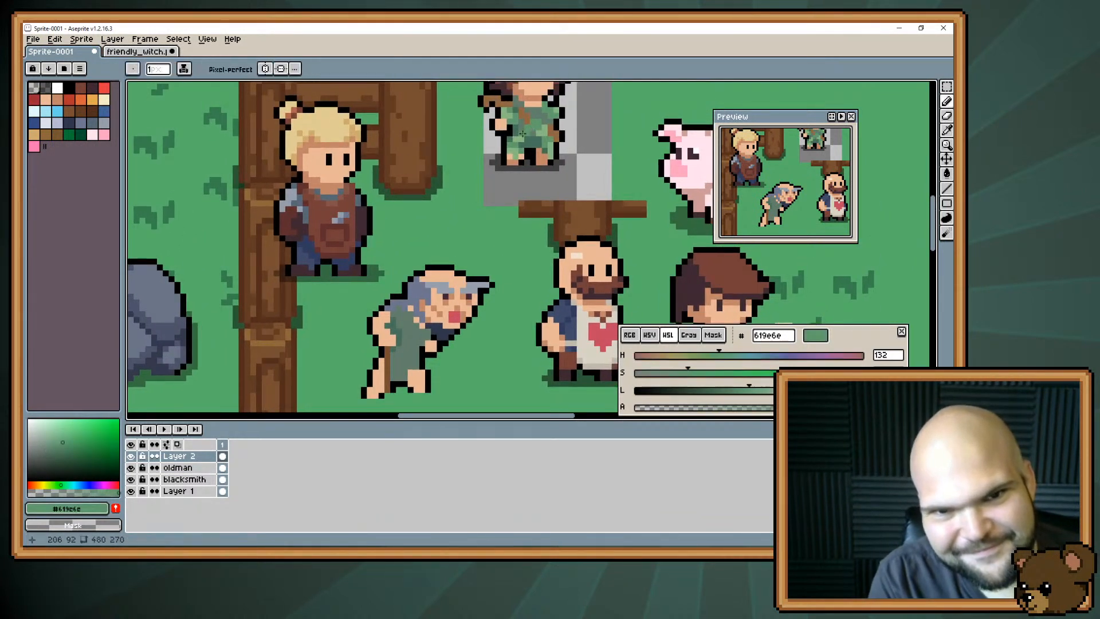
pyautogui.moveTo(394, 337)
pyautogui.mouseDown()
pyautogui.moveTo(423, 244)
pyautogui.moveTo(428, 253)
pyautogui.moveTo(422, 230)
pyautogui.moveTo(431, 273)
pyautogui.moveTo(420, 297)
pyautogui.mouseUp()
pyautogui.keyDown('alt'); pyautogui.click(427, 261); pyautogui.keyUp('alt')
pyautogui.click(423, 253)
pyautogui.keyDown('alt'); pyautogui.click(428, 246); pyautogui.keyUp('alt')
pyautogui.click(412, 239)
pyautogui.click(437, 244)
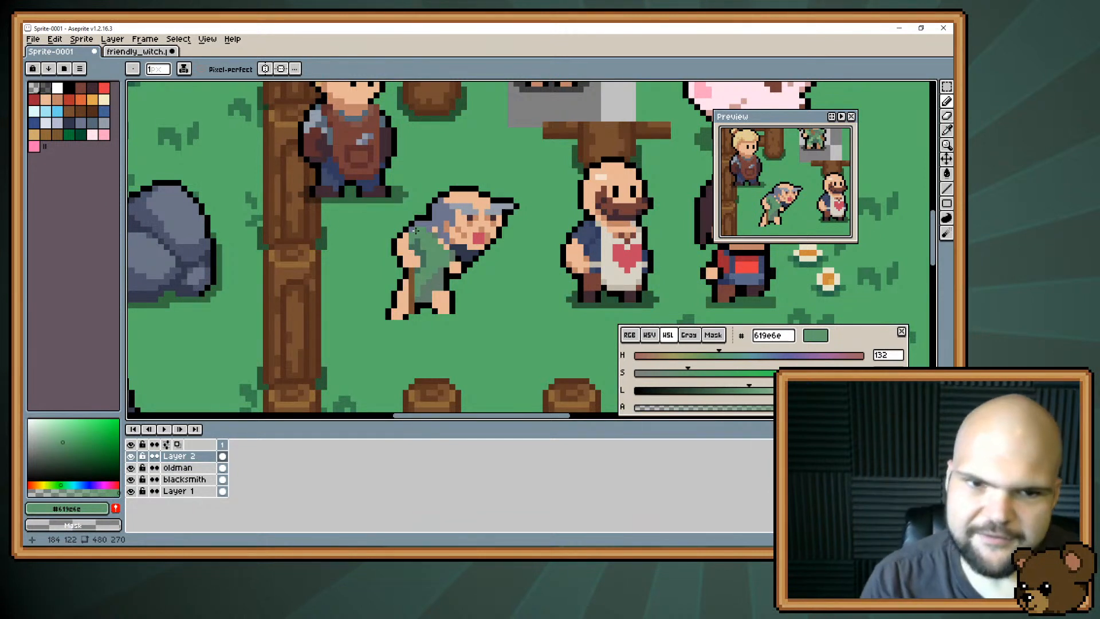
pyautogui.keyDown('alt'); pyautogui.click(425, 288); pyautogui.keyUp('alt')
# Extend the tunic's hem over the old man's back leg in green.
pyautogui.click(404, 286)
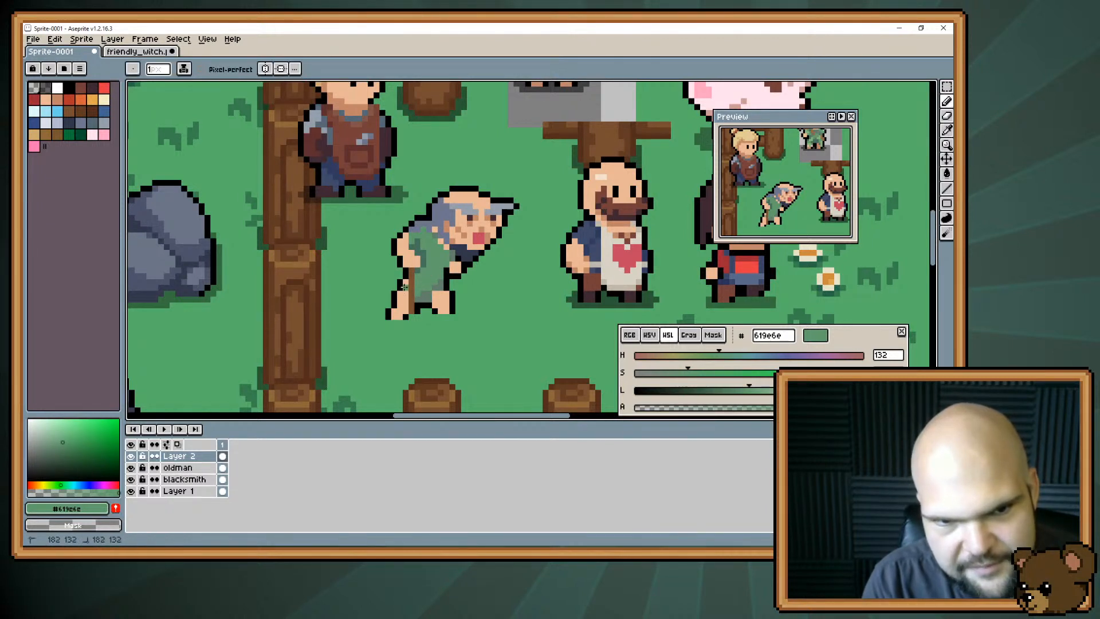
pyautogui.moveTo(404, 287); pyautogui.dragTo(404, 293)
pyautogui.click(402, 298)
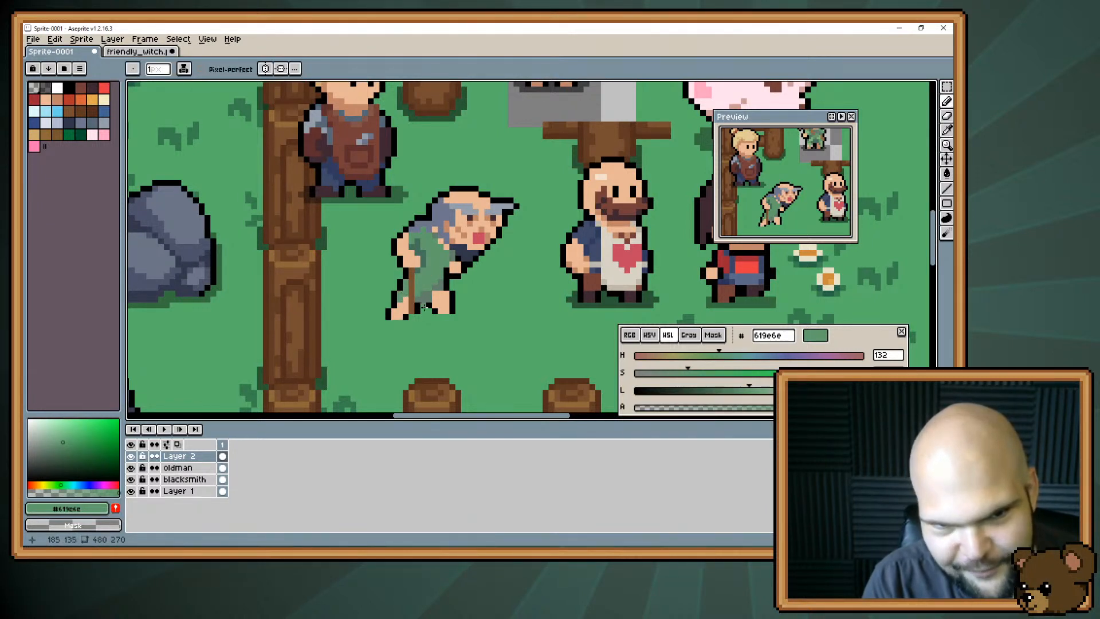
pyautogui.keyDown('alt'); pyautogui.click(425, 308); pyautogui.keyUp('alt')
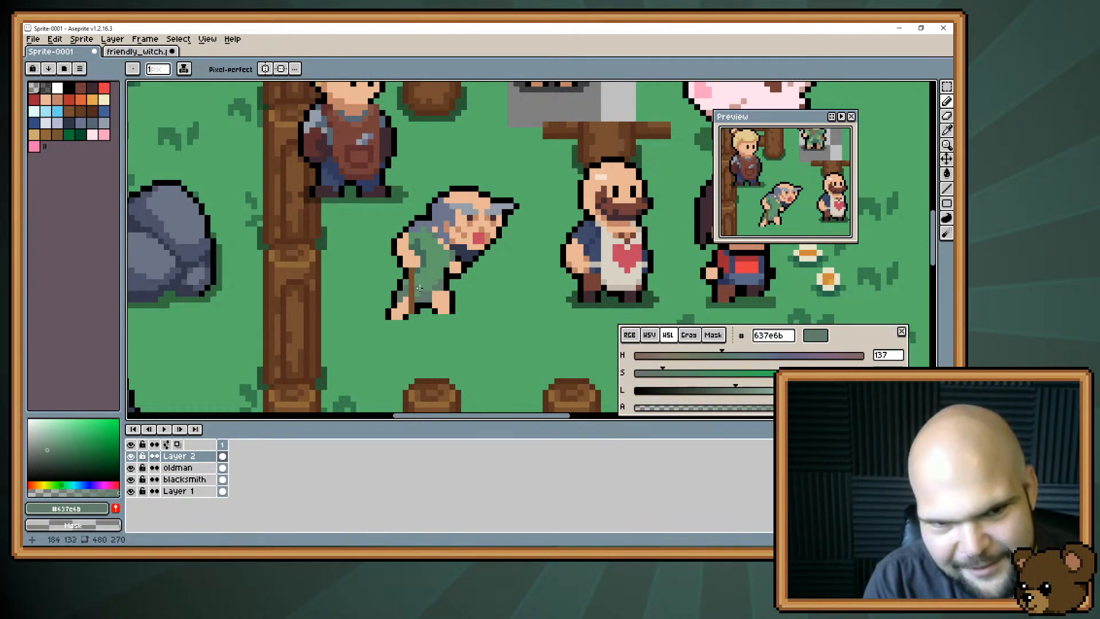
# Touch up the tunic with green #619e6e and extend the old man's grey hair down his back in #6d758d, outlined in black.
pyautogui.keyDown('alt'); pyautogui.click(451, 263); pyautogui.keyUp('alt')
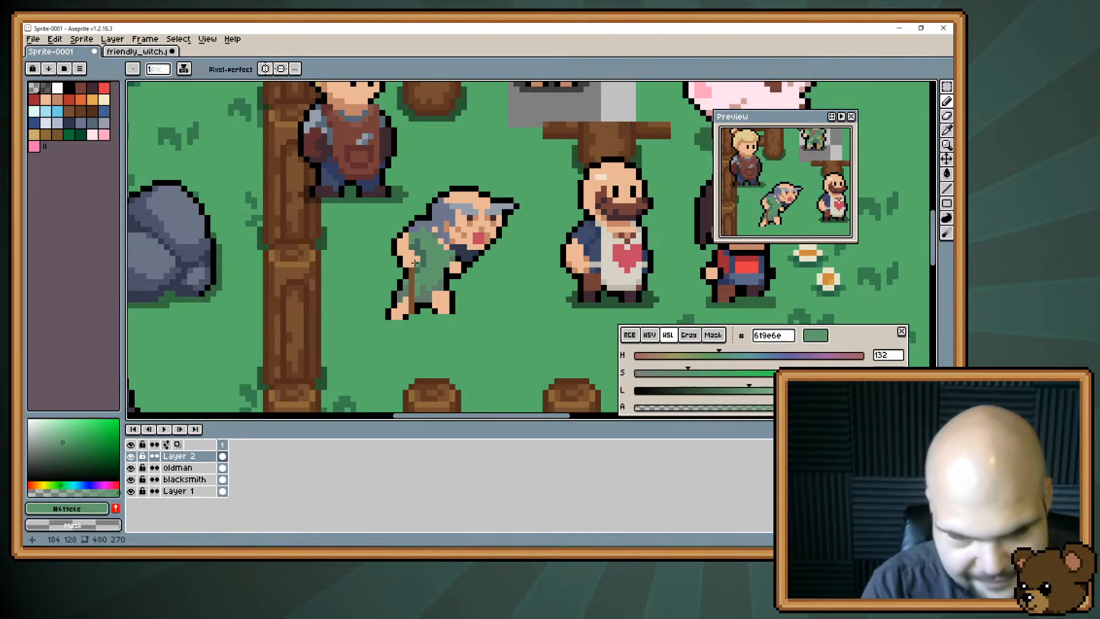
pyautogui.moveTo(391, 249); pyautogui.dragTo(350, 267)
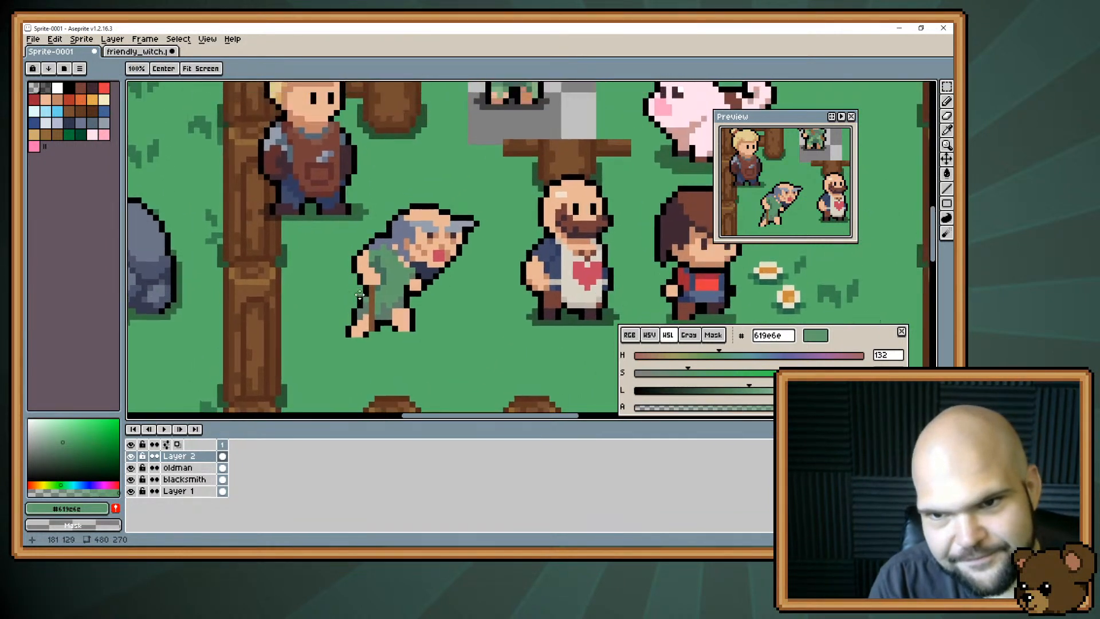
pyautogui.keyDown('alt'); pyautogui.click(395, 241); pyautogui.keyUp('alt')
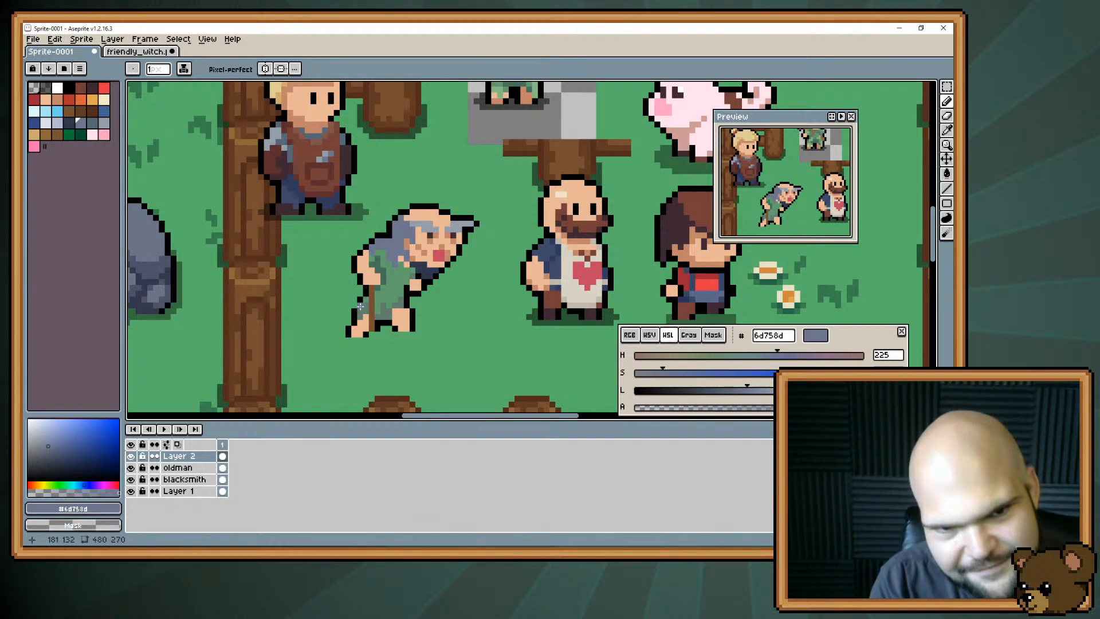
pyautogui.keyDown('alt'); pyautogui.click(381, 234); pyautogui.keyUp('alt')
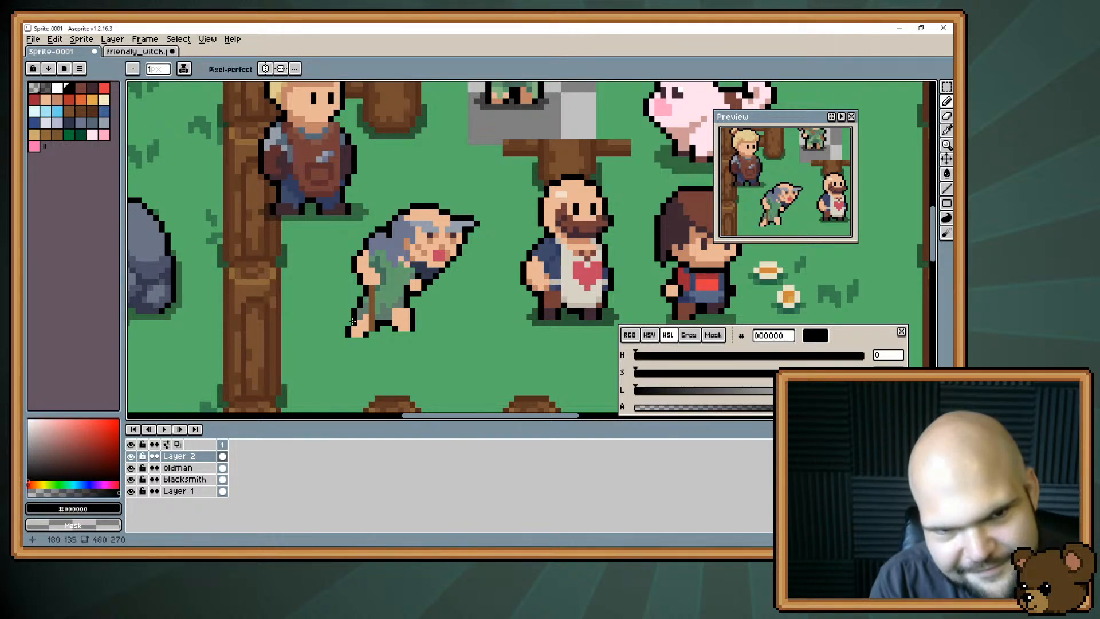
pyautogui.press('ctrl')
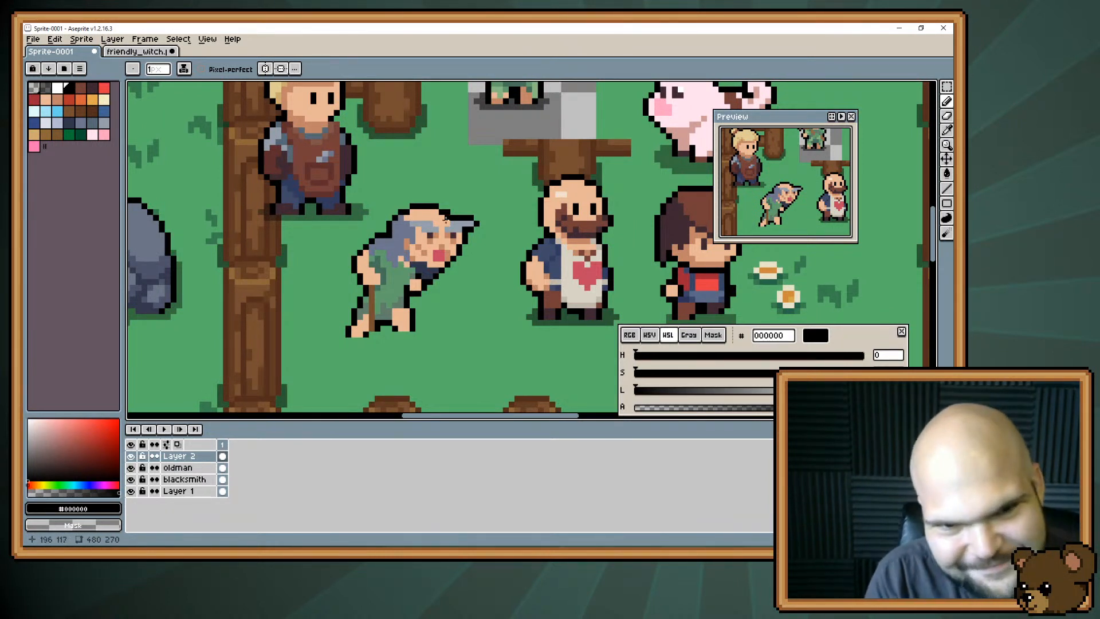
# Add light green #89b983 highlights to the tunic and shade its folds near the shoulder with darker green #47715b.
pyautogui.moveTo(483, 185); pyautogui.dragTo(460, 219)
pyautogui.keyDown('alt'); pyautogui.click(457, 216); pyautogui.keyUp('alt')
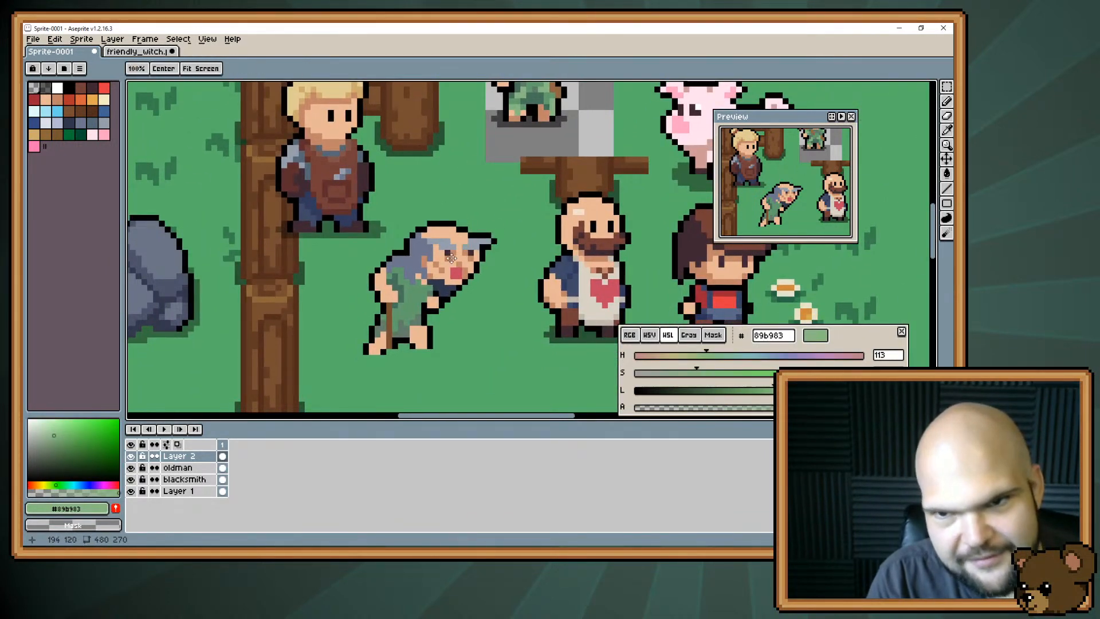
pyautogui.moveTo(422, 258)
pyautogui.mouseDown()
pyautogui.moveTo(459, 271)
pyautogui.moveTo(422, 211)
pyautogui.moveTo(388, 271)
pyautogui.moveTo(438, 246)
pyautogui.mouseUp()
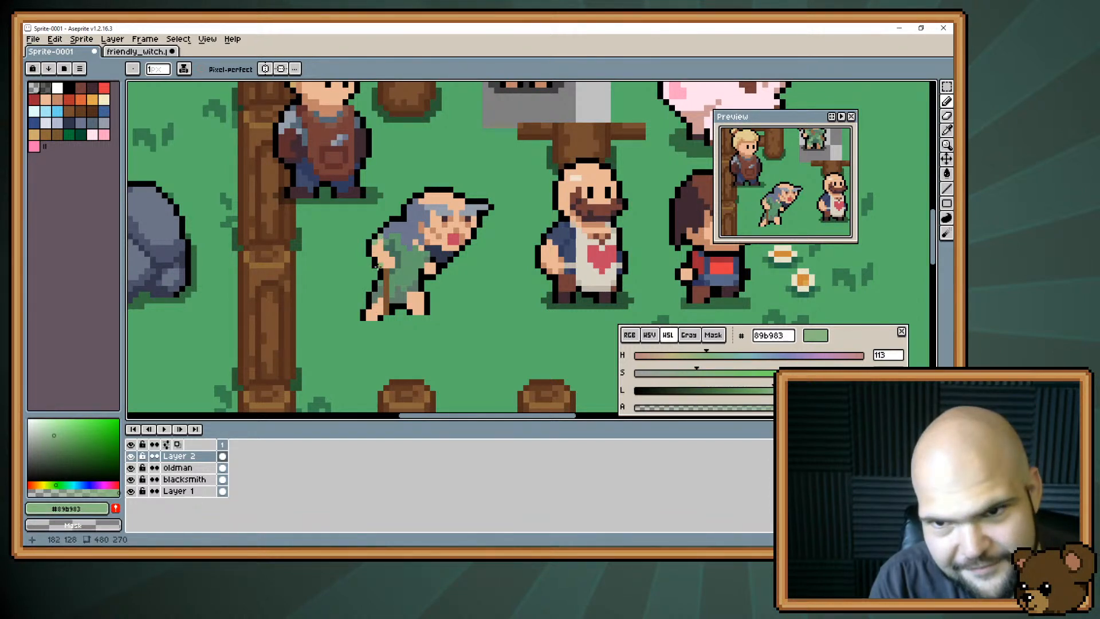
pyautogui.keyDown('alt'); pyautogui.click(394, 240); pyautogui.keyUp('alt')
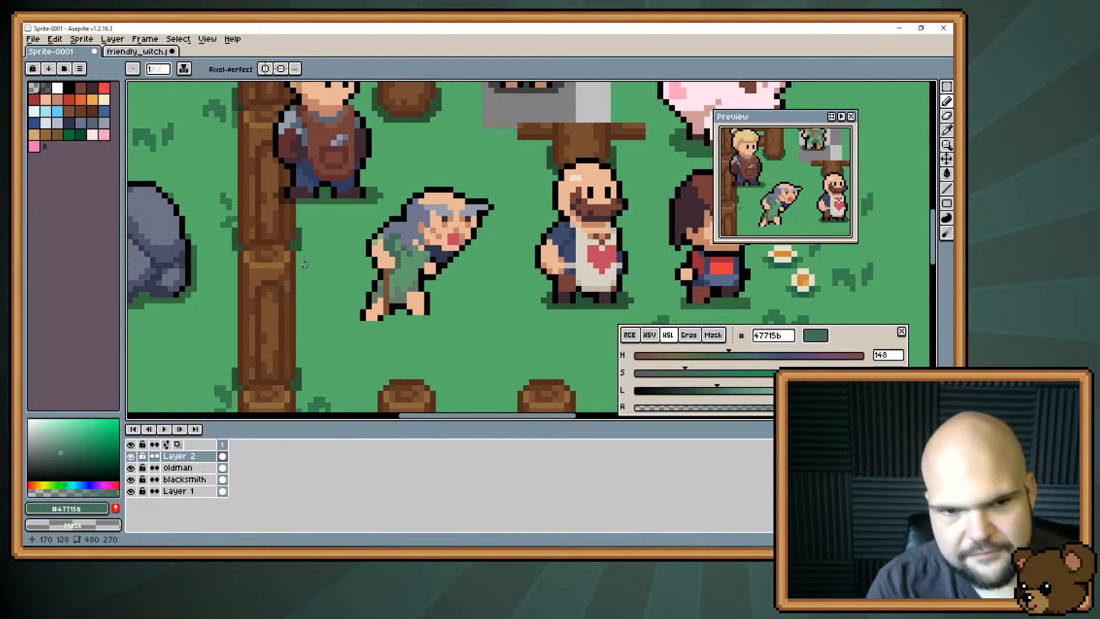
pyautogui.moveTo(410, 260); pyautogui.dragTo(389, 233)
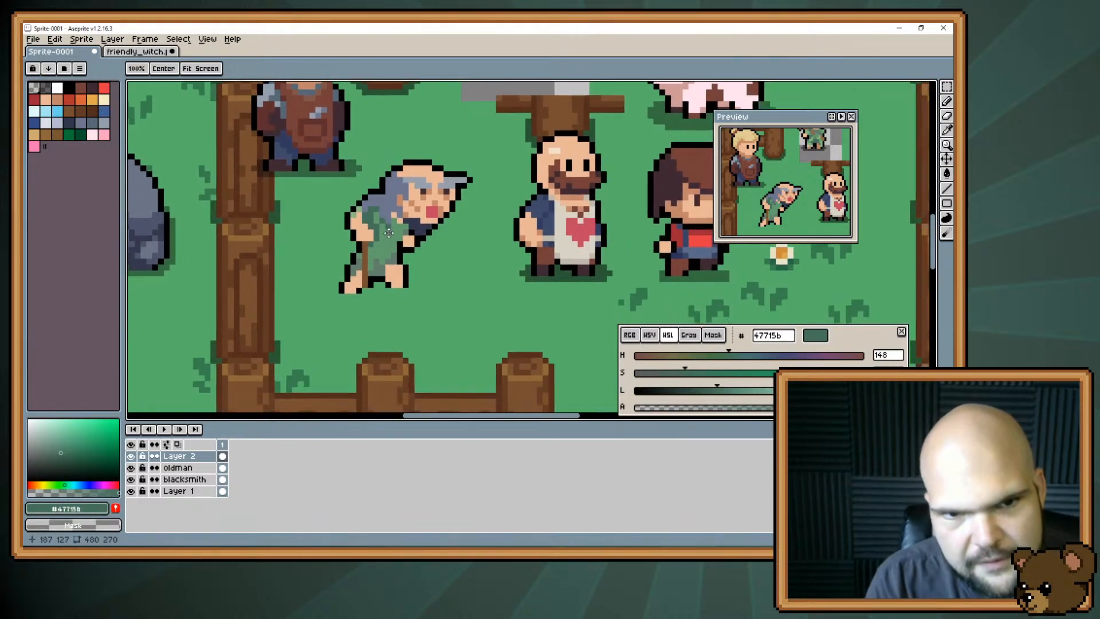
# Retouch the hair falling over the tunic's shoulder with grey #6d758d.
pyautogui.scroll(3, 389, 233)
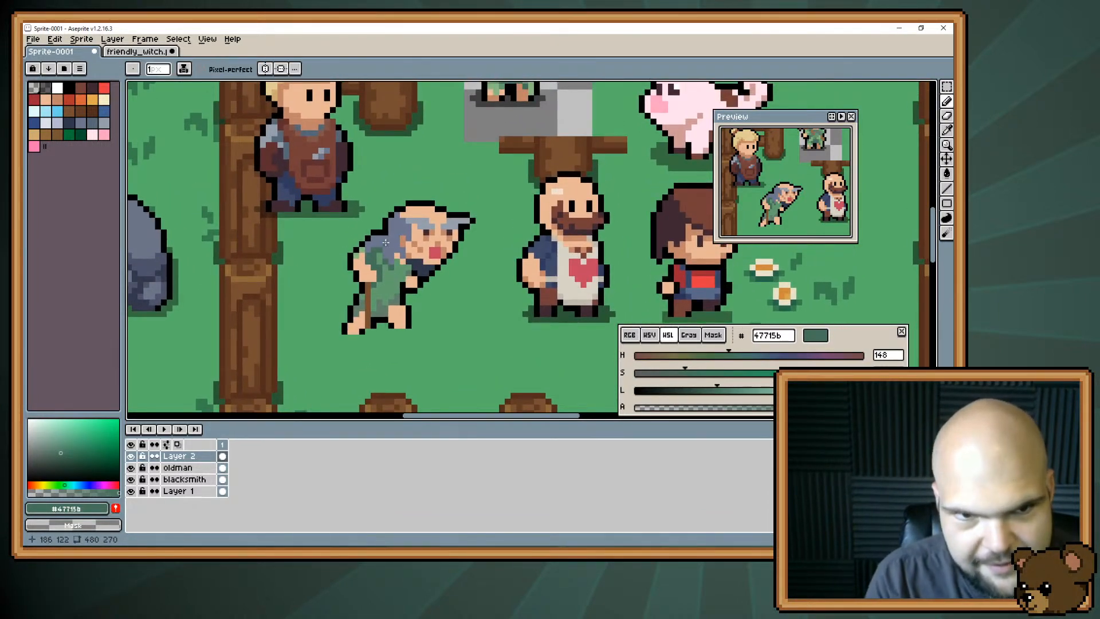
pyautogui.keyDown('alt'); pyautogui.click(387, 232); pyautogui.keyUp('alt')
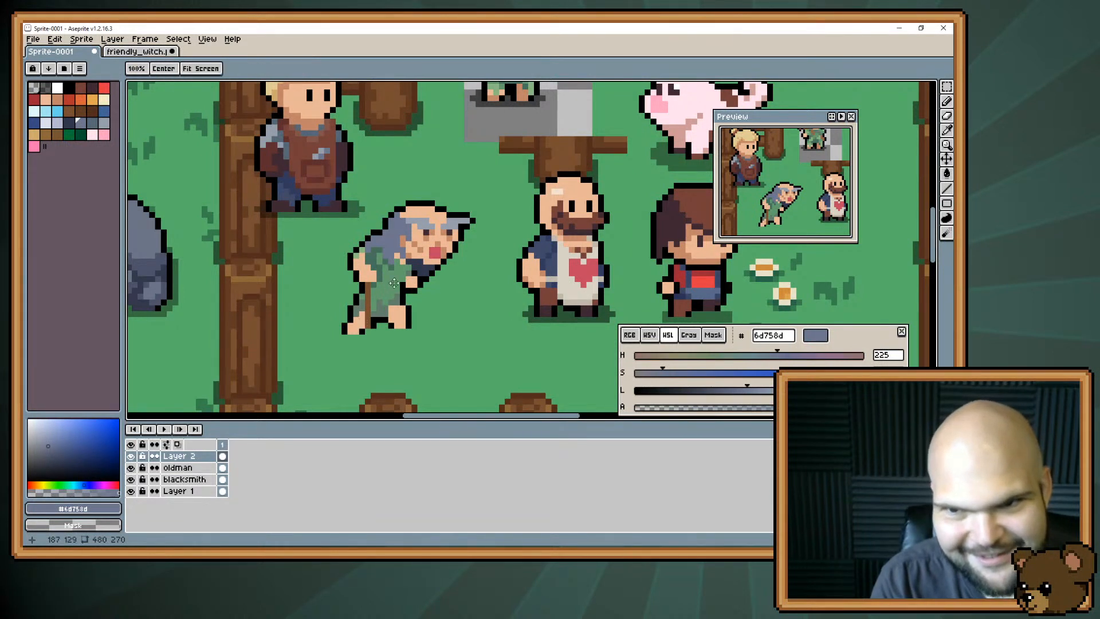
pyautogui.moveTo(378, 336); pyautogui.dragTo(380, 277)
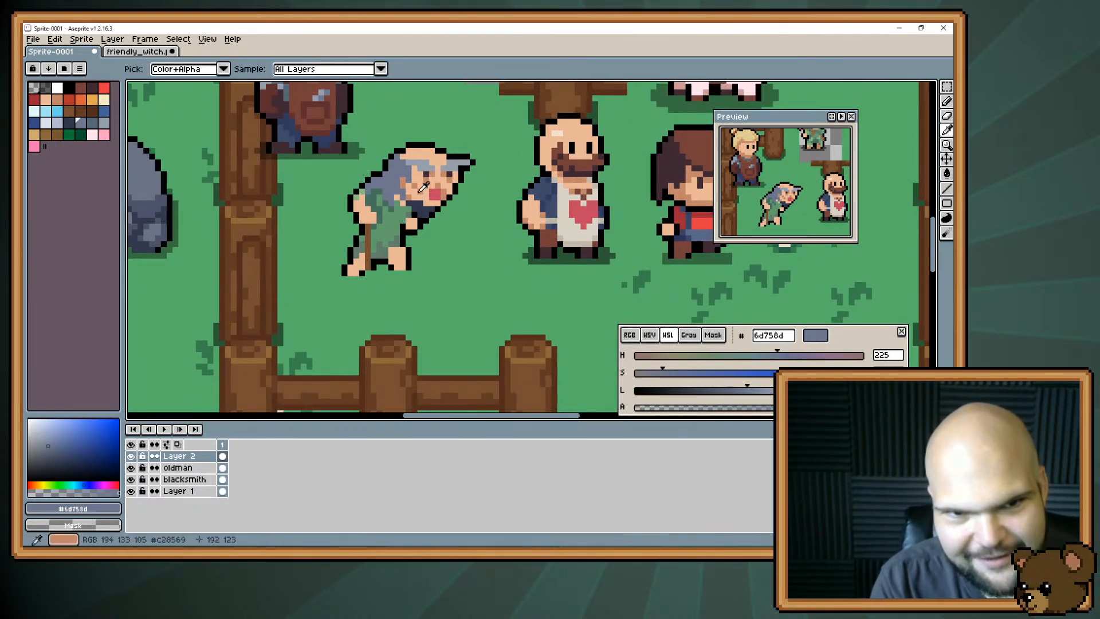
# Shade the old man's far hand and front leg with skin shadow #c28569, then sample tunic green #637e6b.
pyautogui.keyDown('alt'); pyautogui.click(411, 220); pyautogui.keyUp('alt')
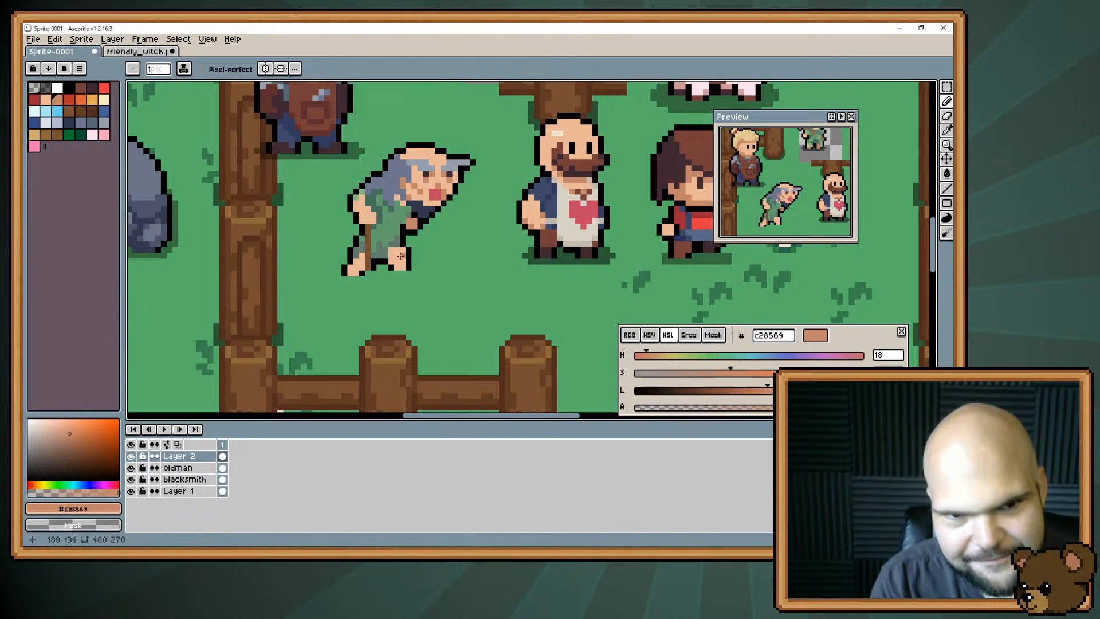
pyautogui.moveTo(393, 257)
pyautogui.mouseDown()
pyautogui.moveTo(398, 268)
pyautogui.moveTo(402, 248)
pyautogui.mouseUp()
pyautogui.keyDown('alt'); pyautogui.click(373, 309); pyautogui.keyUp('alt')
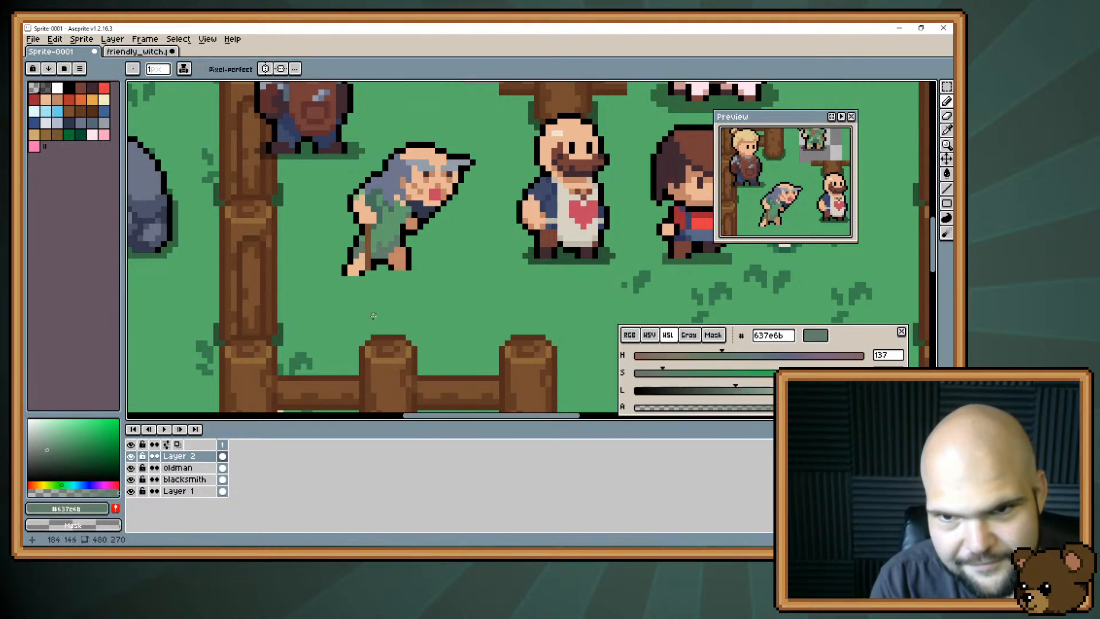
# Refine the old man's bent arm and its sleeve edge using skin shadow #c28569, black and light green #89b983.
pyautogui.keyDown('alt'); pyautogui.click(398, 199); pyautogui.keyUp('alt')
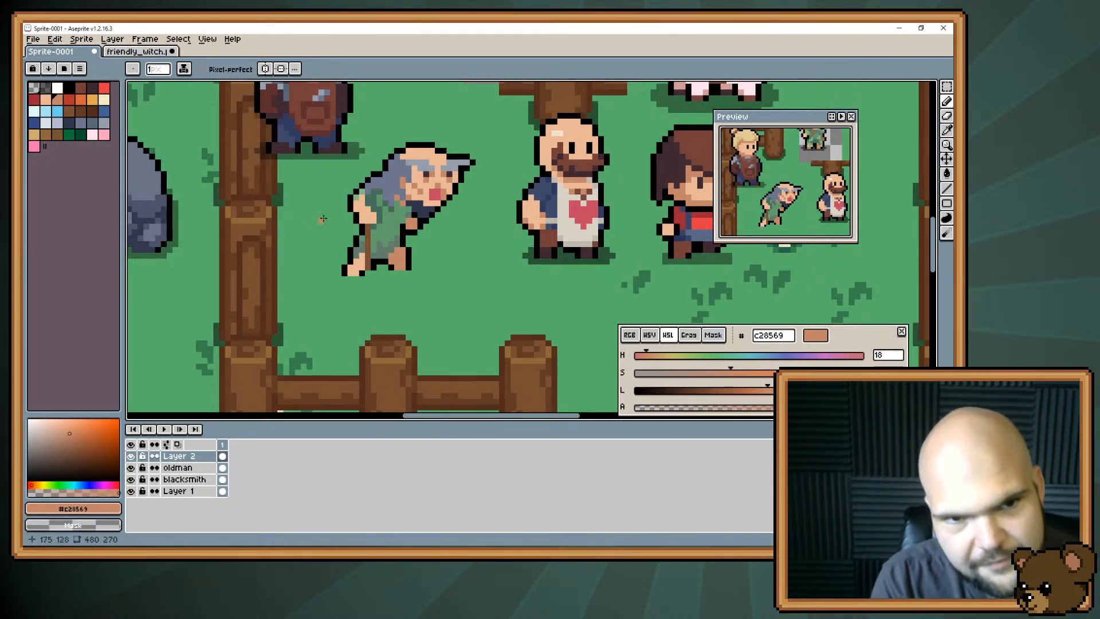
pyautogui.keyDown('alt'); pyautogui.click(361, 214); pyautogui.keyUp('alt')
pyautogui.keyDown('alt'); pyautogui.click(355, 220); pyautogui.keyUp('alt')
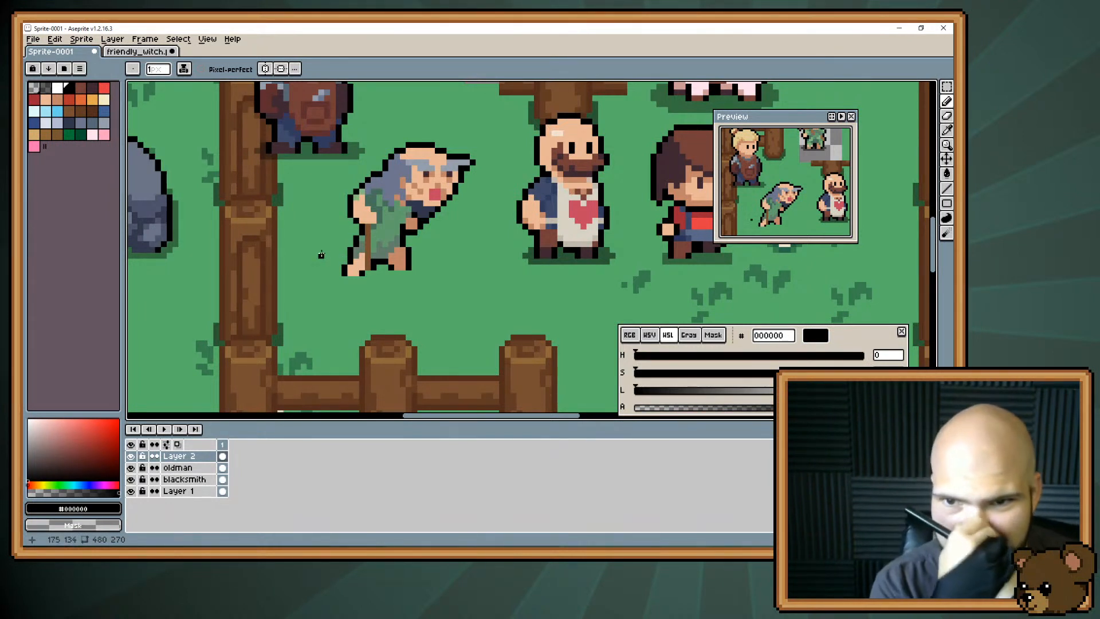
pyautogui.keyDown('alt'); pyautogui.click(362, 198); pyautogui.keyUp('alt')
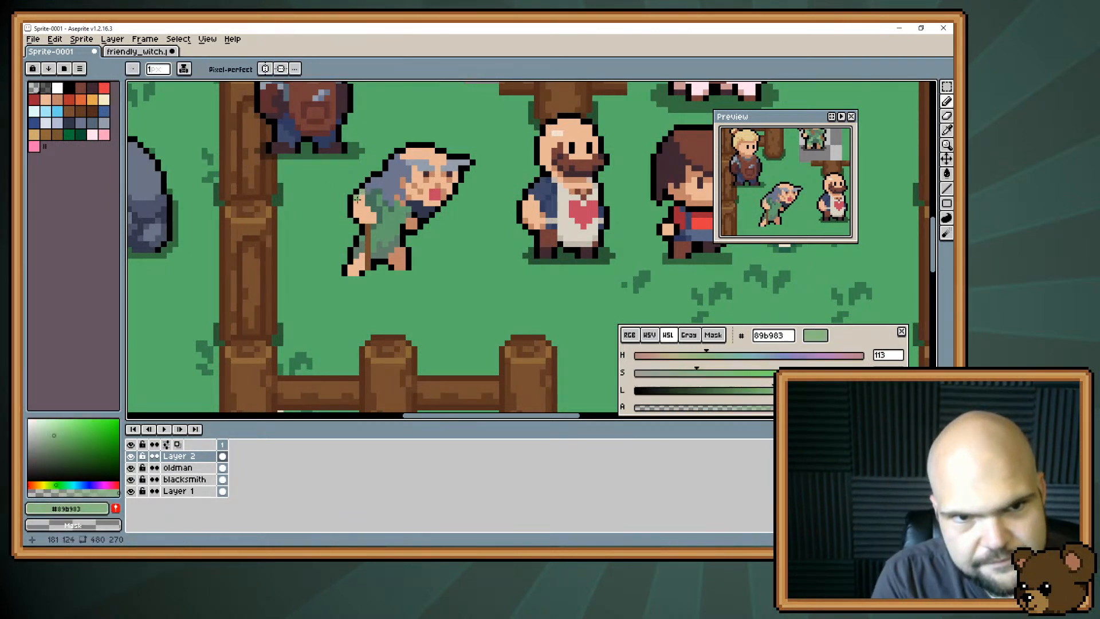
# Reshape the front leg with grass green #56b269 and rework the back foot with skin shadow #c28569 and a black outline.
pyautogui.keyDown('alt'); pyautogui.click(346, 185); pyautogui.keyUp('alt')
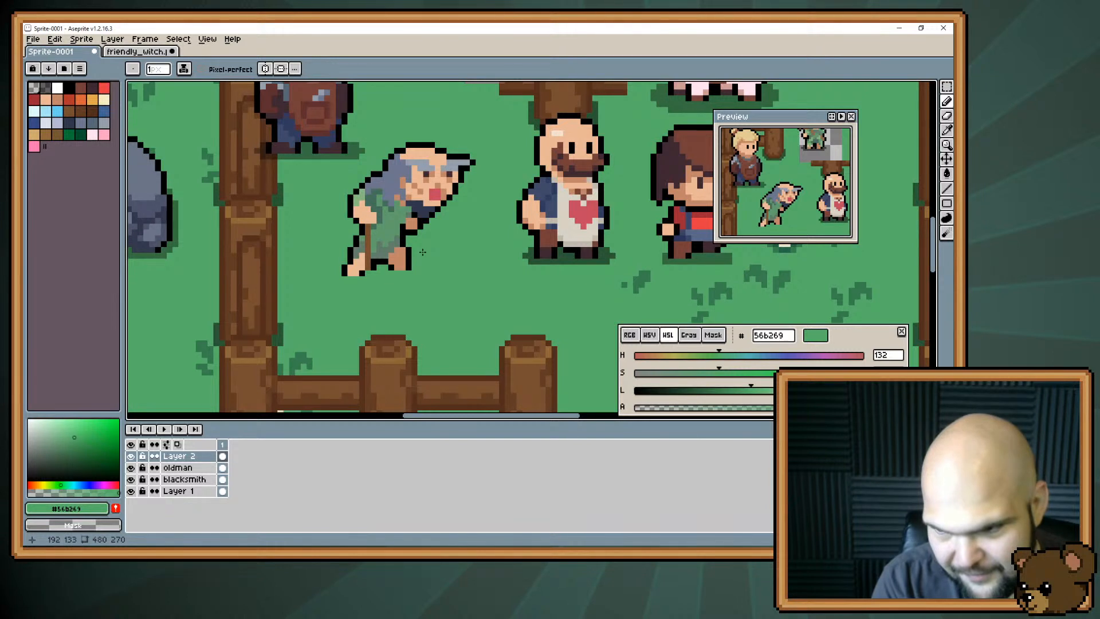
pyautogui.scroll(3, 426, 252)
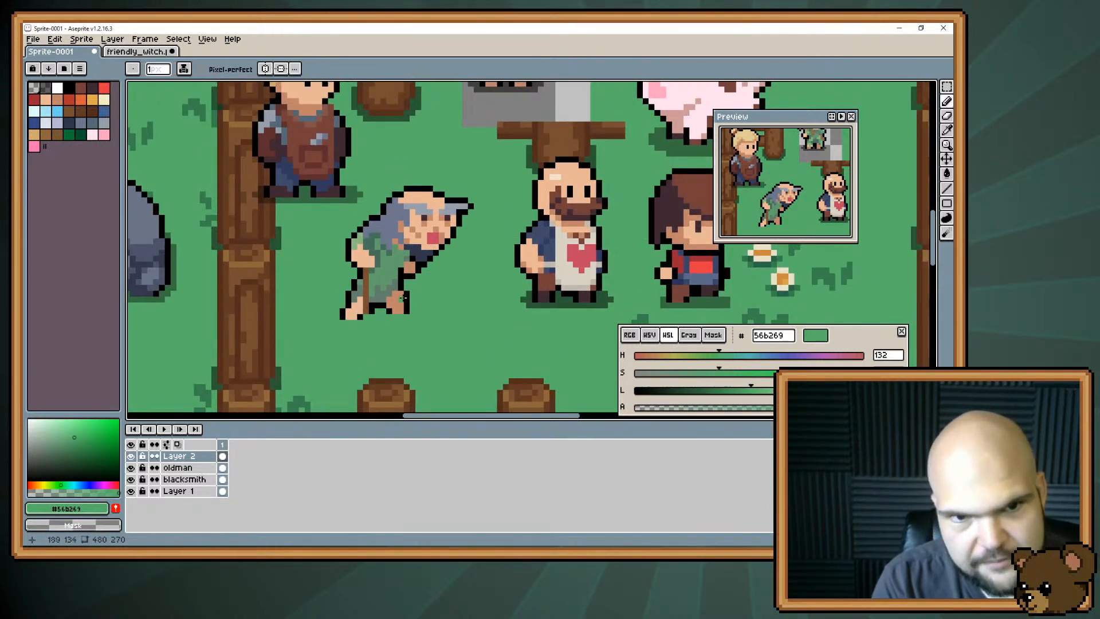
pyautogui.keyDown('alt'); pyautogui.click(403, 299); pyautogui.keyUp('alt')
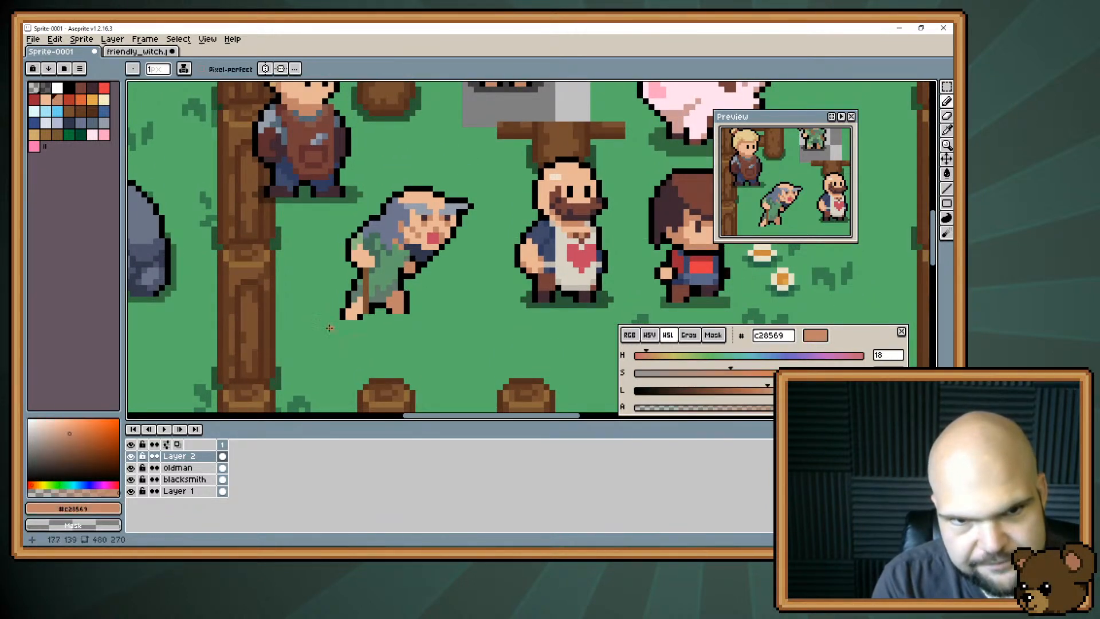
pyautogui.keyDown('alt'); pyautogui.click(347, 298); pyautogui.keyUp('alt')
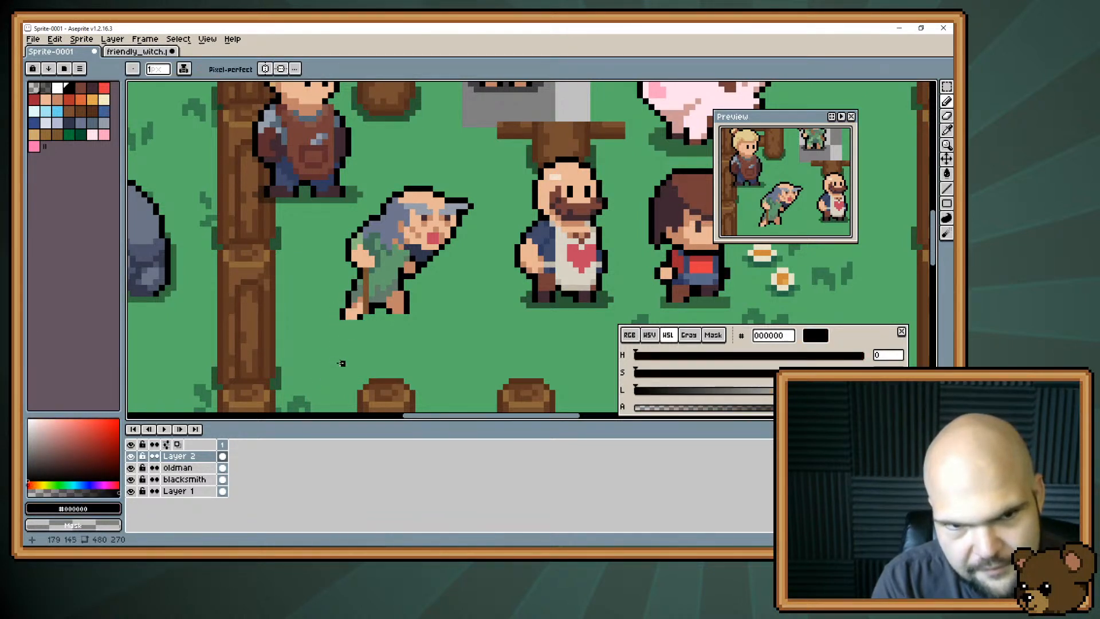
pyautogui.keyDown('alt'); pyautogui.click(351, 315); pyautogui.keyUp('alt')
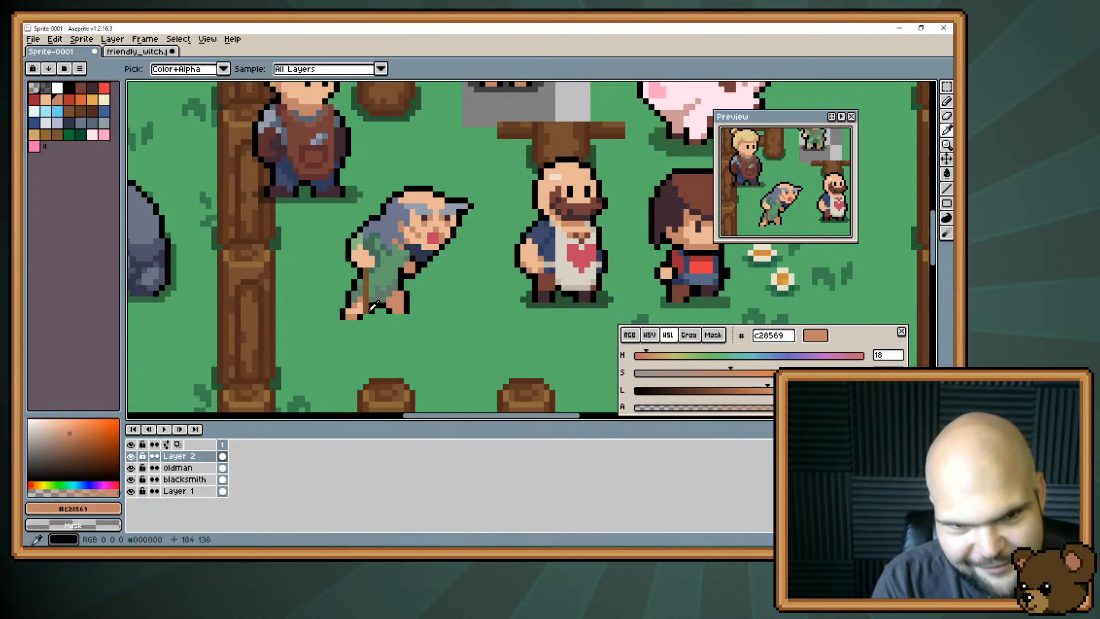
# Lengthen the old man's front foot in skin tone #e8b796 with a black outline, and add #c28569 shading to the skin.
pyautogui.keyDown('alt'); pyautogui.click(391, 306); pyautogui.keyUp('alt')
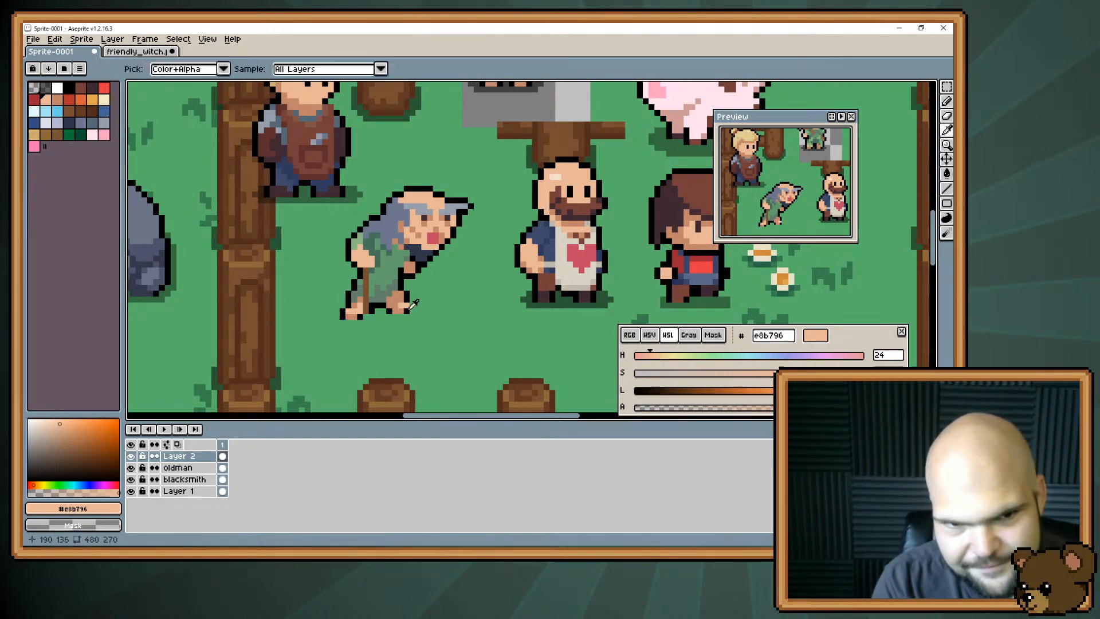
pyautogui.keyDown('alt'); pyautogui.click(411, 309); pyautogui.keyUp('alt')
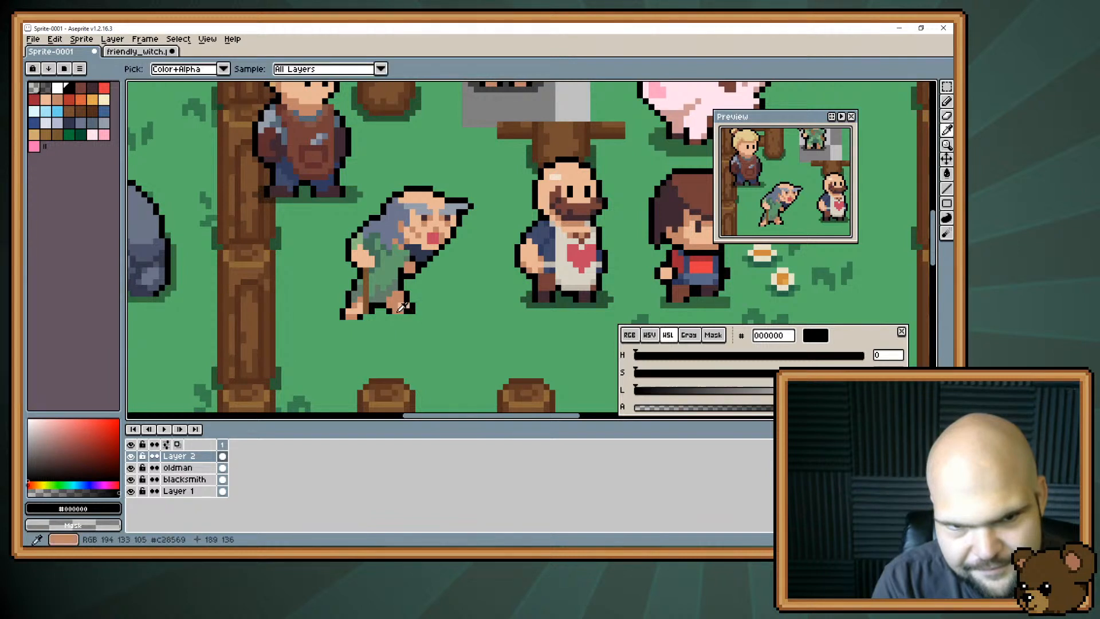
pyautogui.keyDown('alt'); pyautogui.click(401, 317); pyautogui.keyUp('alt')
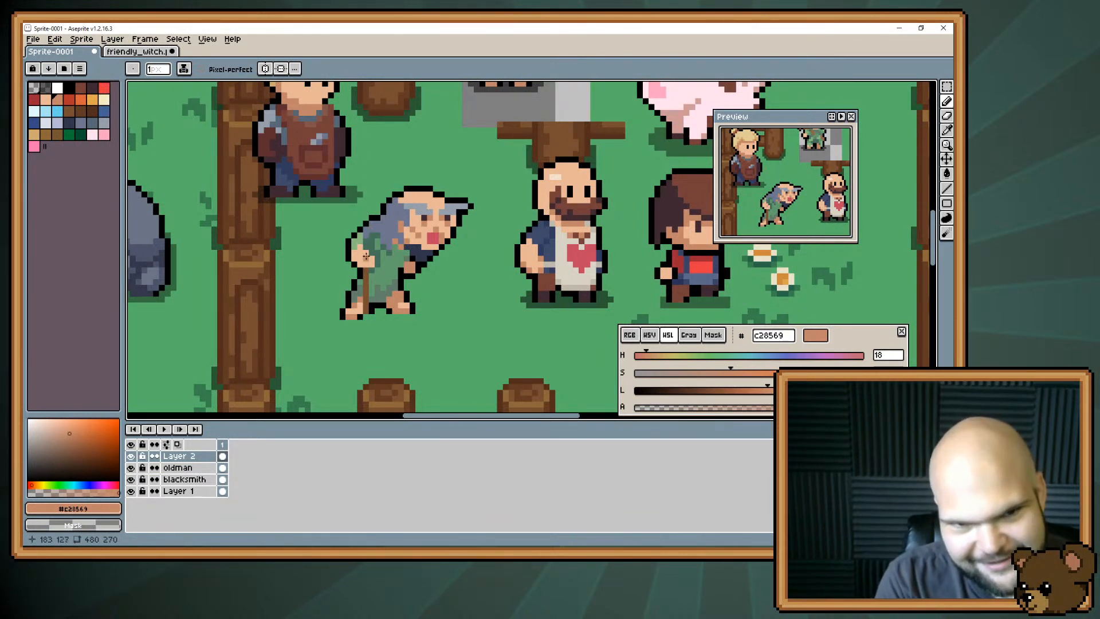
pyautogui.moveTo(349, 253); pyautogui.dragTo(371, 266)
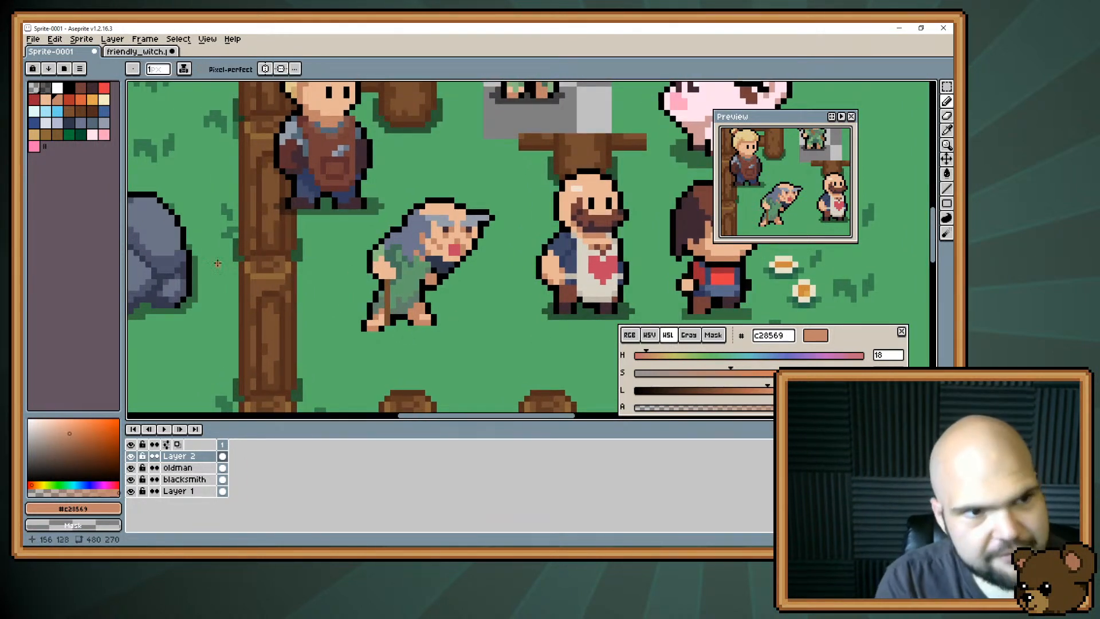
# Lower the opacity of the semi-transparent black and paint a ground shadow beneath and around the old man's feet.
pyautogui.click(45, 88)
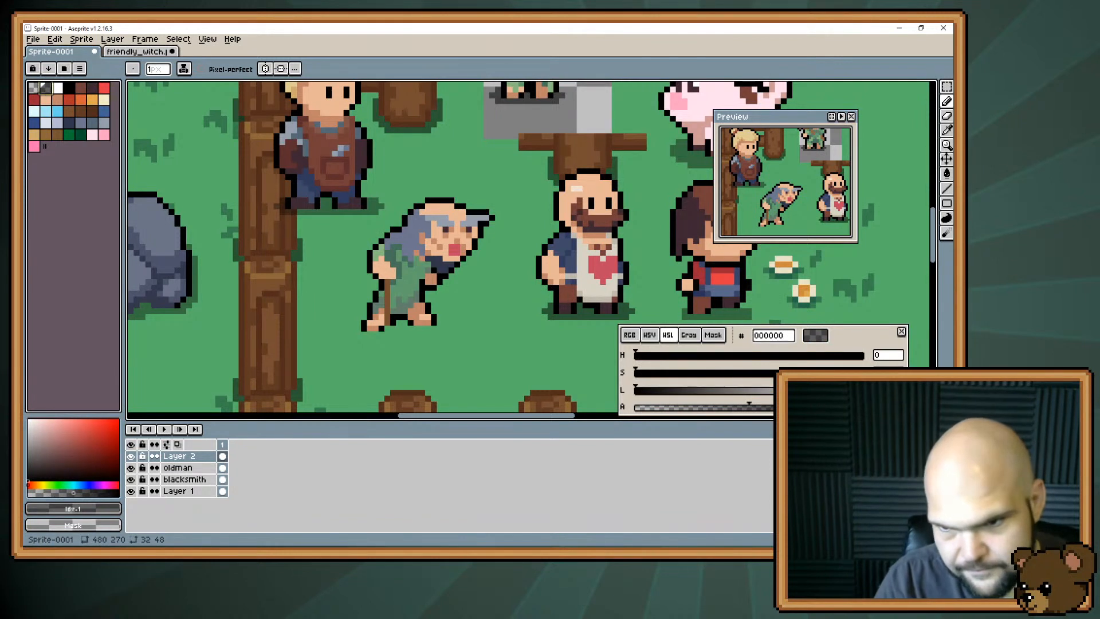
pyautogui.click(721, 408)
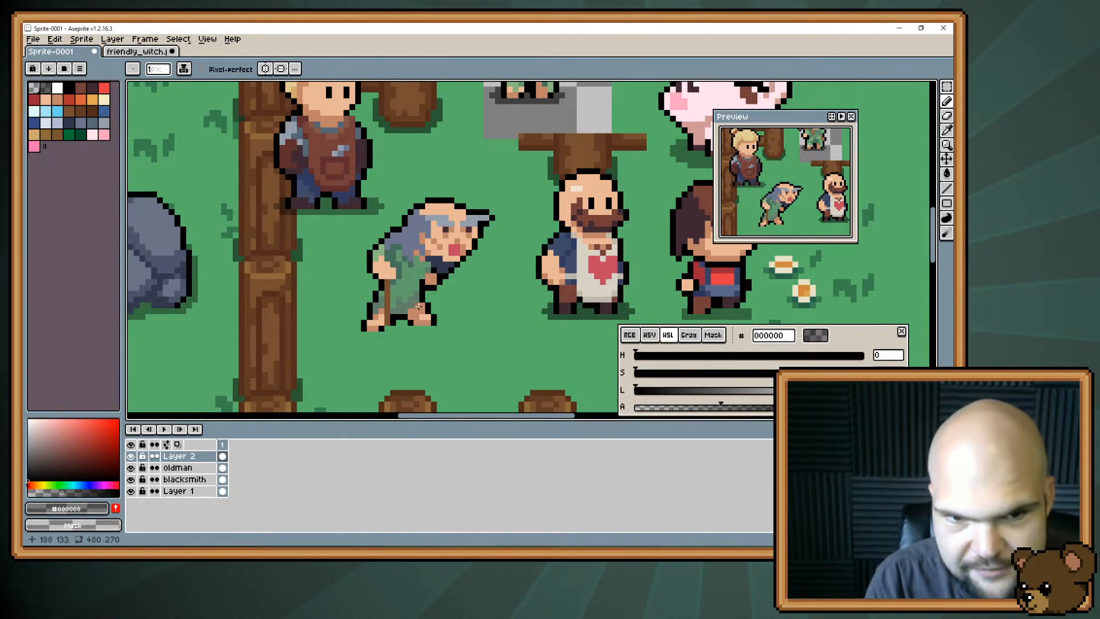
pyautogui.moveTo(385, 330)
pyautogui.mouseDown()
pyautogui.moveTo(446, 324)
pyautogui.moveTo(439, 331)
pyautogui.mouseUp()
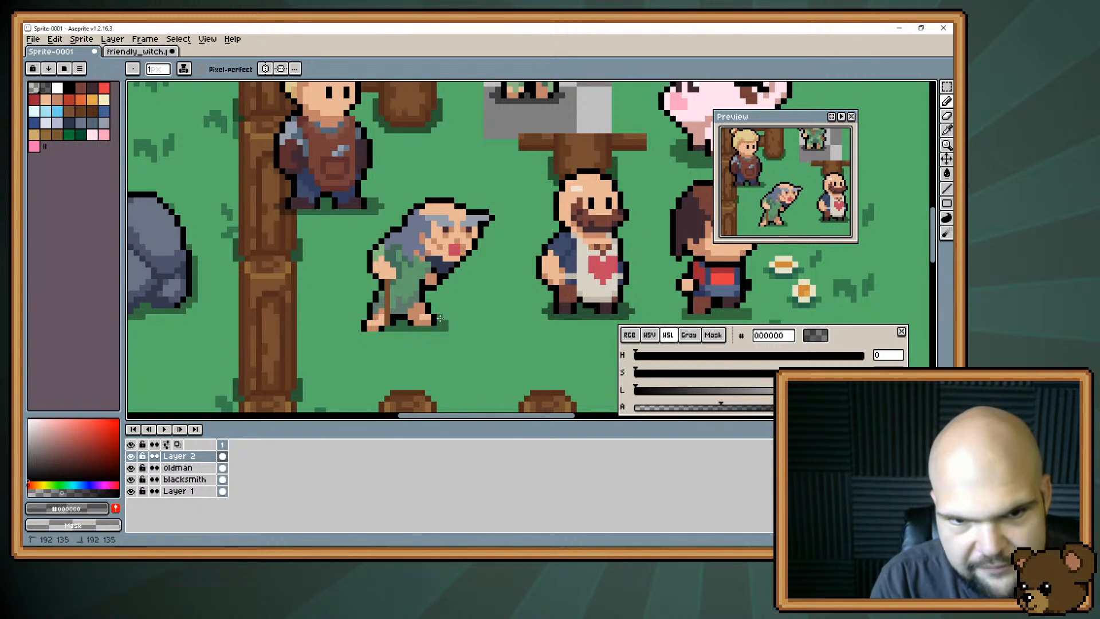
pyautogui.moveTo(365, 336)
pyautogui.mouseDown()
pyautogui.moveTo(400, 334)
pyautogui.moveTo(358, 325)
pyautogui.mouseUp()
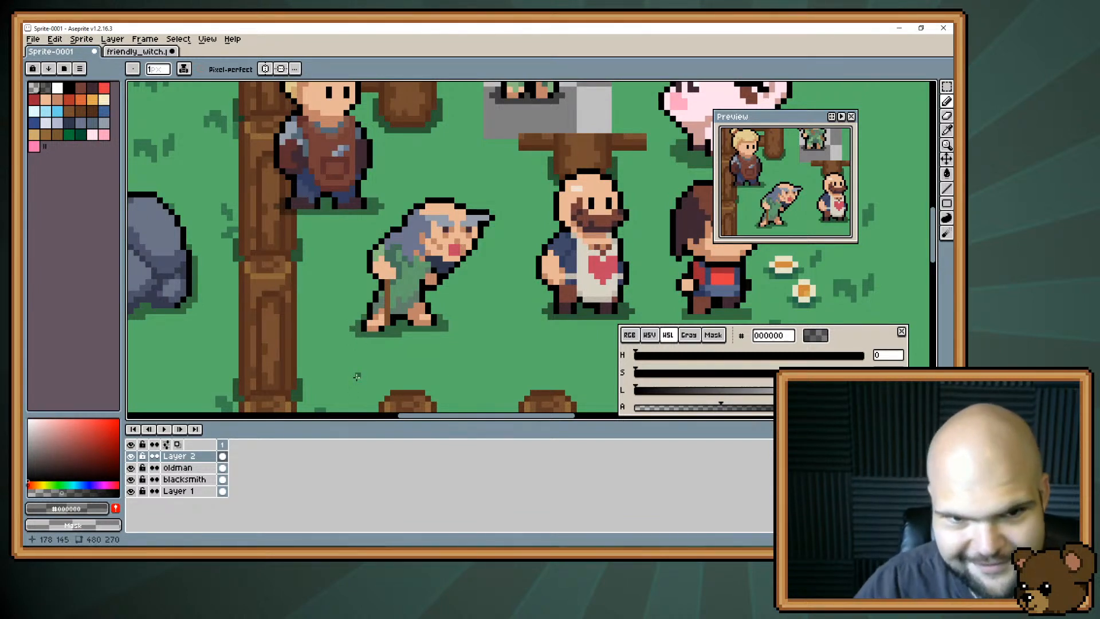
# Touch up the old man's tunic with muted green #637e6b.
pyautogui.keyDown('alt'); pyautogui.click(416, 263); pyautogui.keyUp('alt')
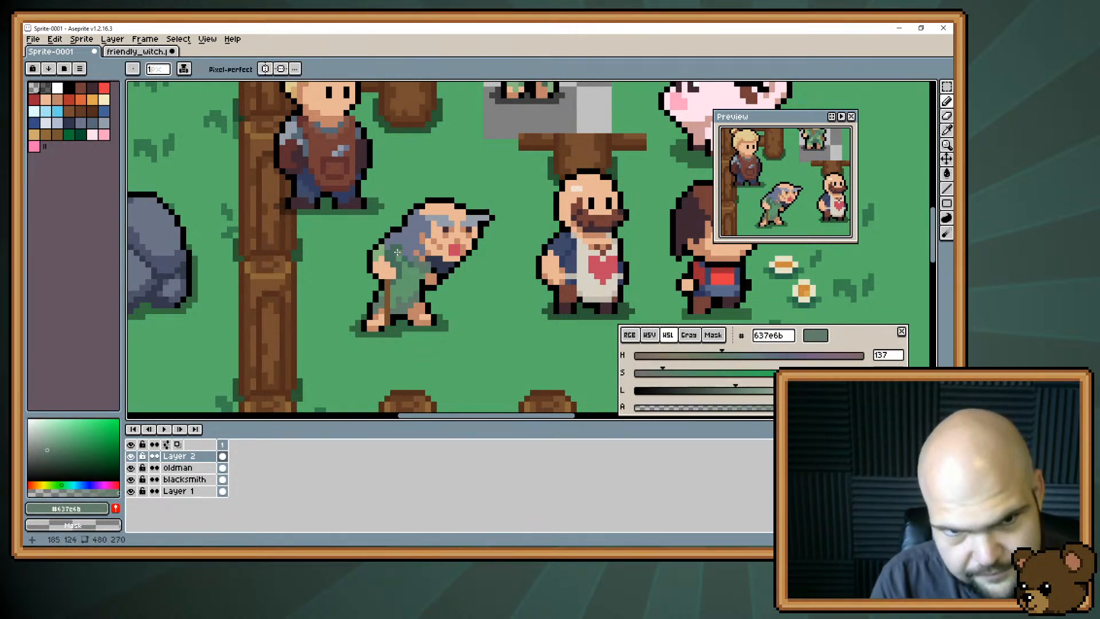
pyautogui.scroll(-5, 365, 338)
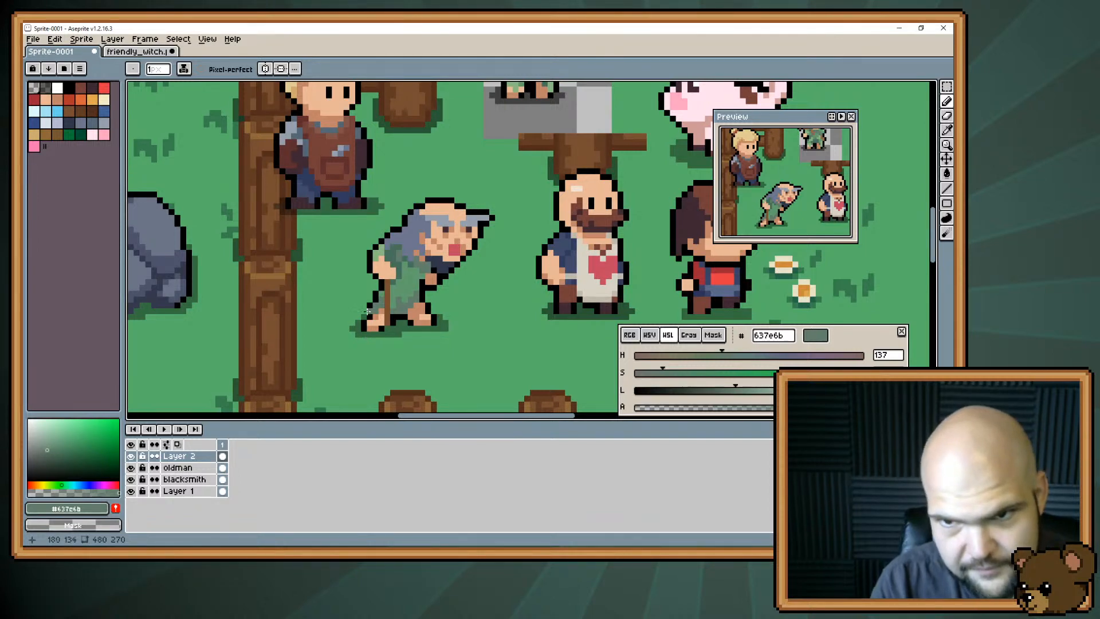
pyautogui.scroll(3, 367, 312)
pyautogui.scroll(1, 367, 311)
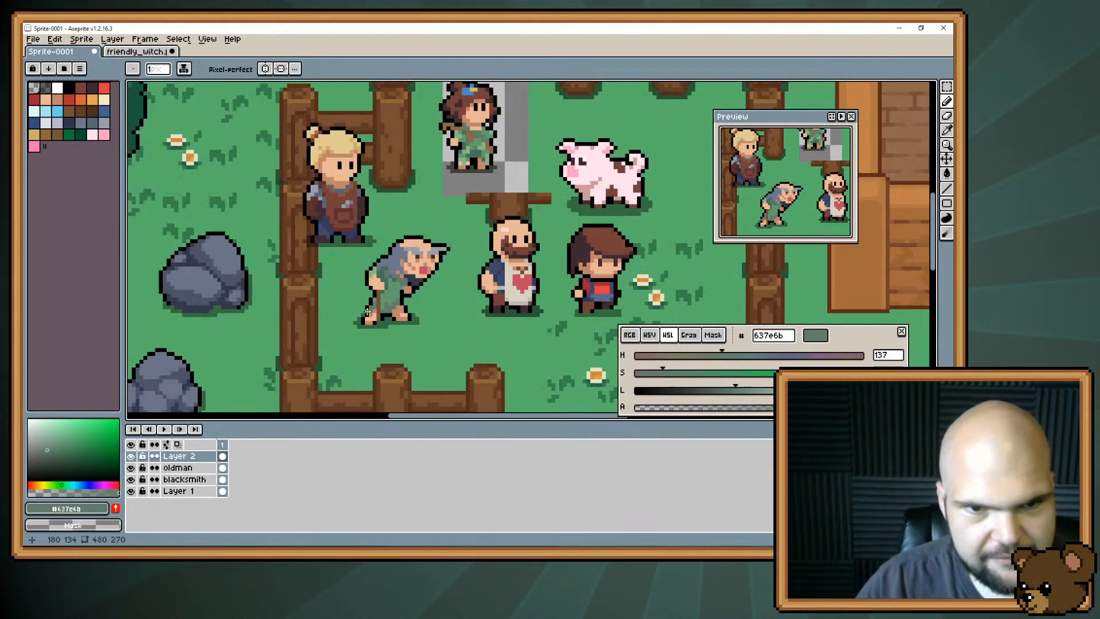
# Toggle the visibility of Layer 2 to check which parts of the old man it holds.
pyautogui.click(185, 458)
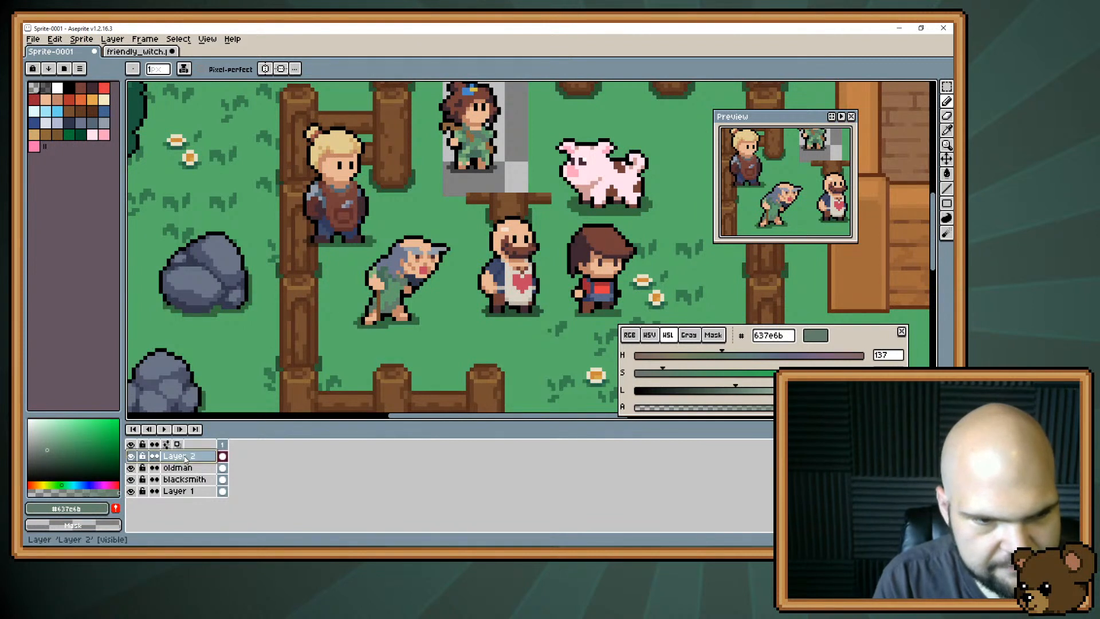
pyautogui.click(131, 456)
pyautogui.click(131, 456)
# Show Layer 2 again and select a rectangular area of about 31 × 35 pixels around the old man.
pyautogui.click(131, 456)
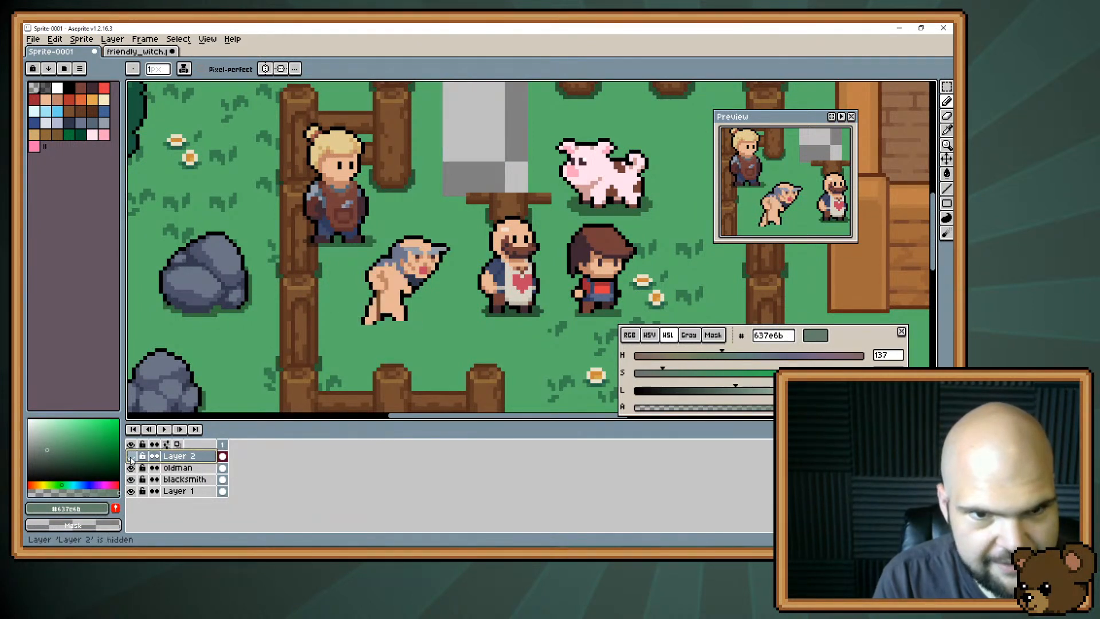
pyautogui.click(132, 457)
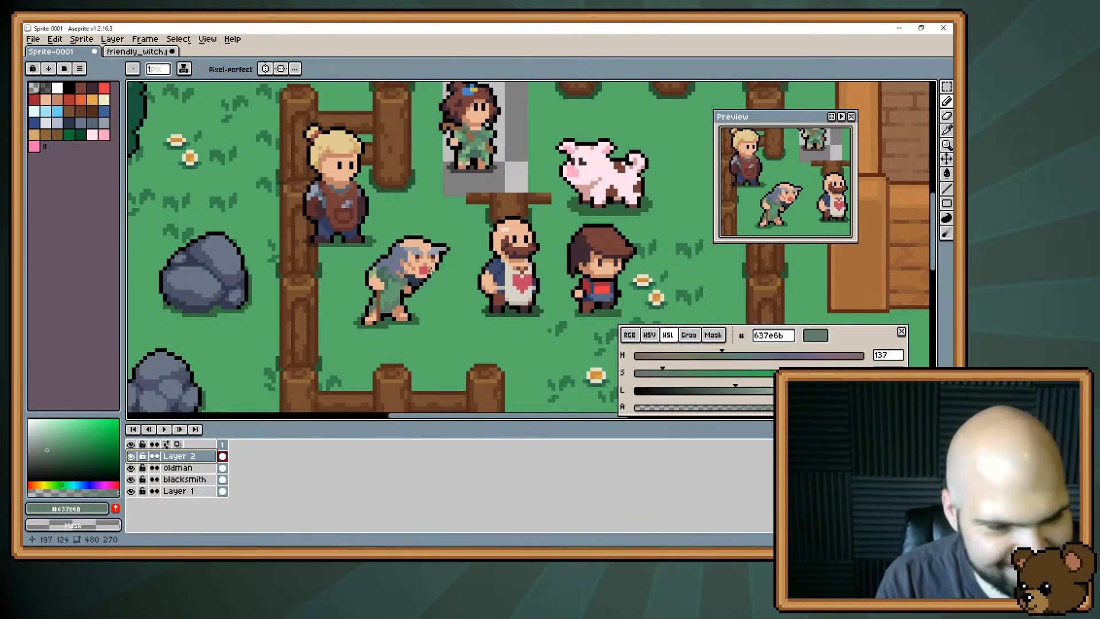
pyautogui.press('m')
pyautogui.moveTo(452, 215); pyautogui.dragTo(326, 351)
pyautogui.press('Delete')
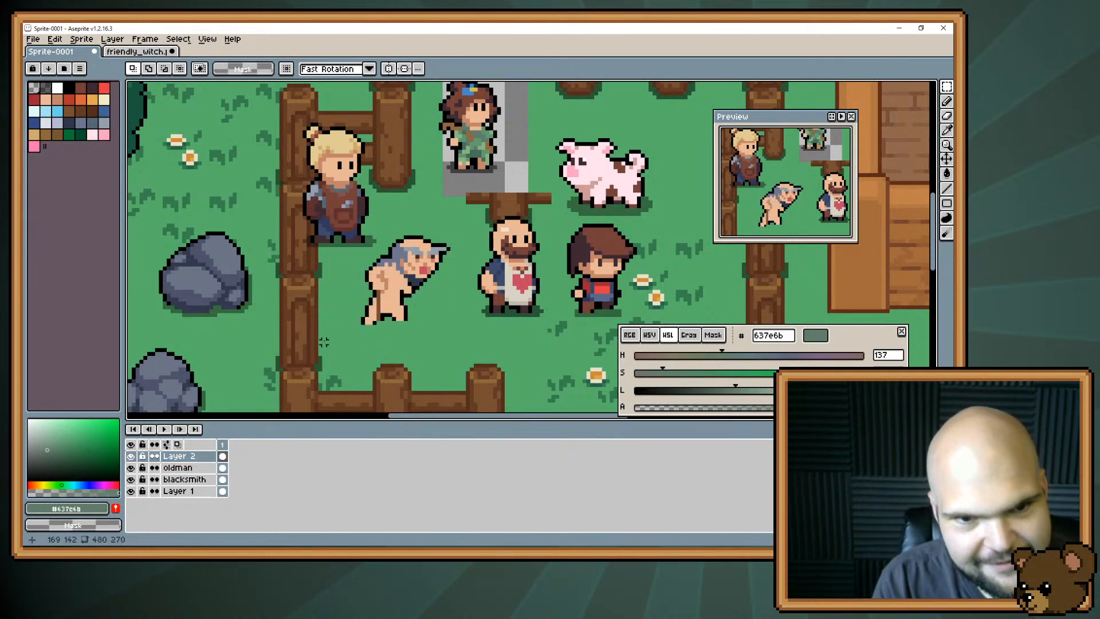
pyautogui.click(192, 467)
pyautogui.hotkey('ctrl', 'v')
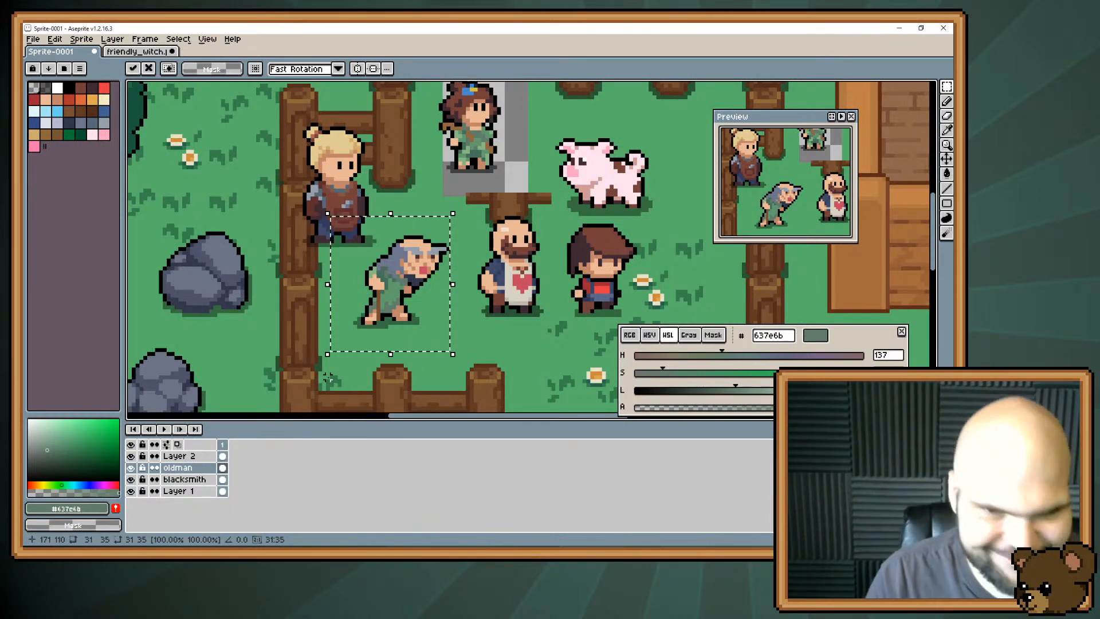
pyautogui.hotkey('ctrl', 'z')
pyautogui.hotkey('ctrl', 'z')
pyautogui.hotkey('ctrl', 'z')
pyautogui.hotkey('ctrl', 'z')
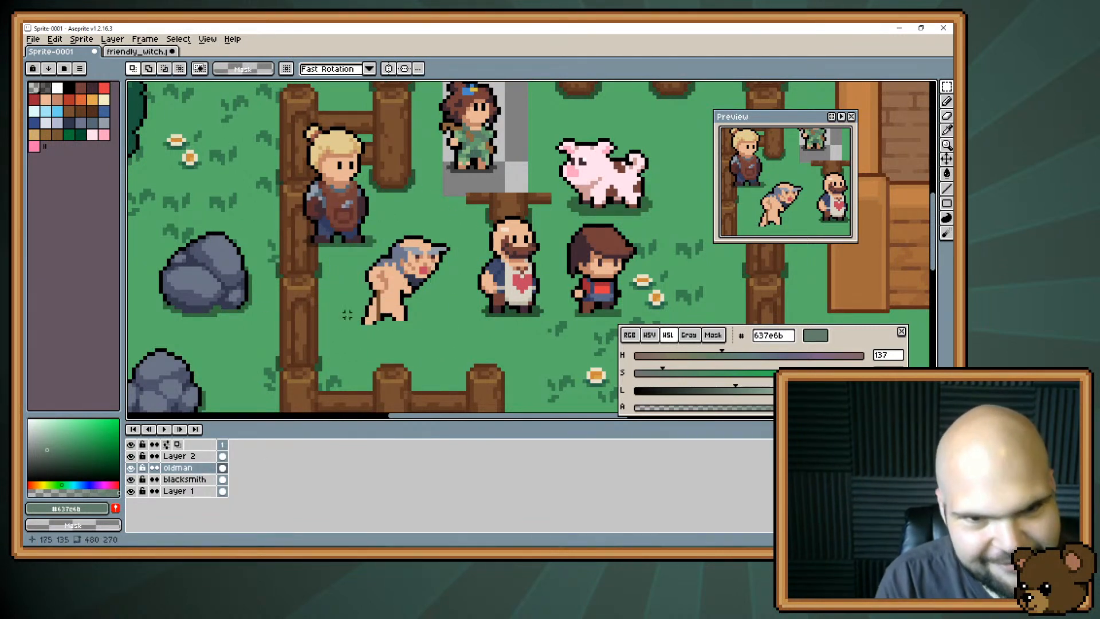
pyautogui.hotkey('ctrl', 'z')
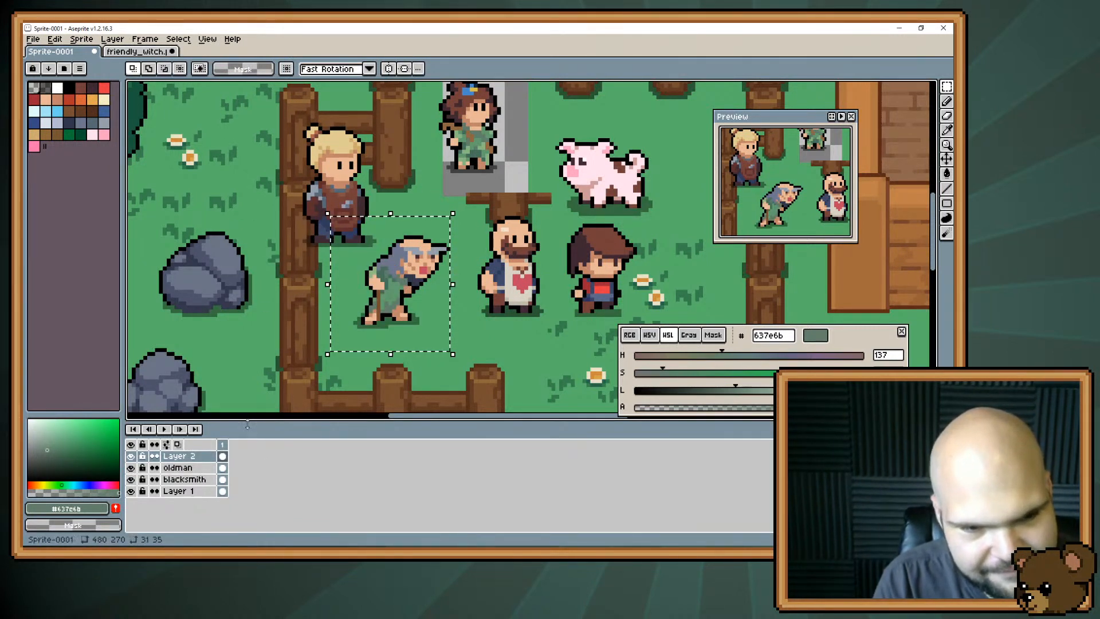
# Transfer the selected old man parts from Layer 2 onto the oldman layer and clear the selection.
pyautogui.click(192, 468)
pyautogui.hotkey('ctrl', 'v')
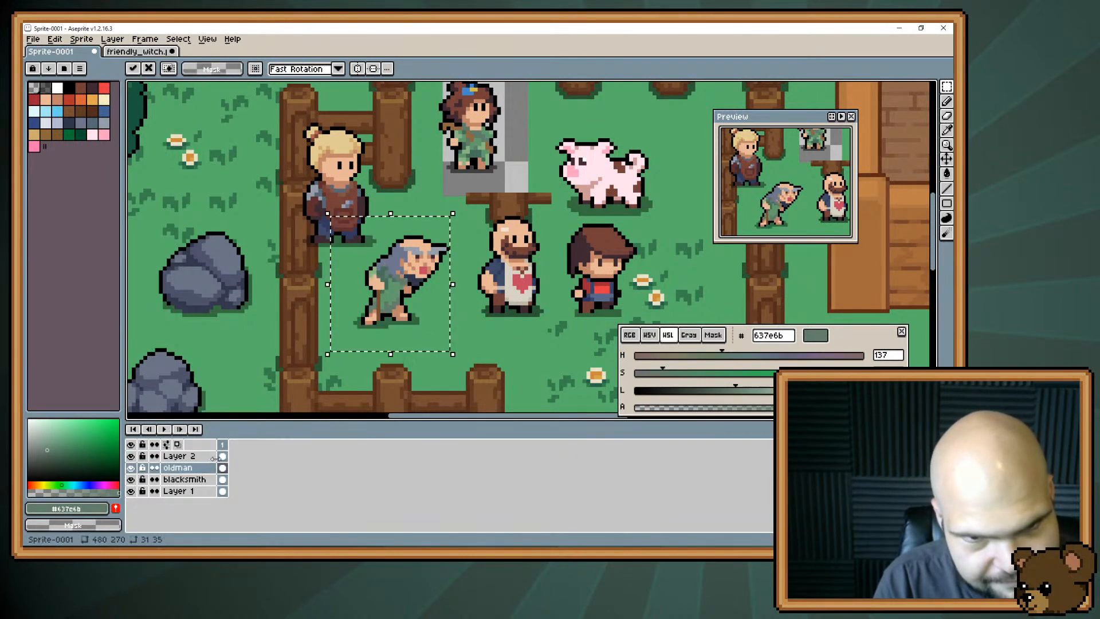
pyautogui.hotkey('ctrl', 'd')
pyautogui.moveTo(399, 300); pyautogui.dragTo(281, 258)
pyautogui.hotkey('ctrl', 'd')
pyautogui.press('v')
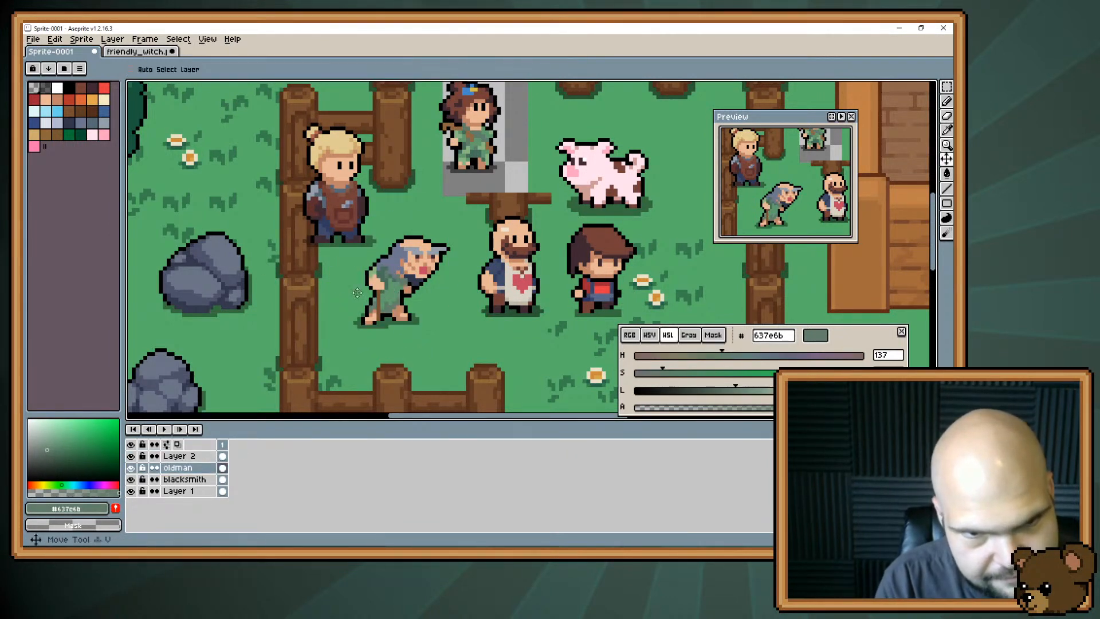
pyautogui.moveTo(389, 278); pyautogui.dragTo(265, 217)
pyautogui.moveTo(266, 218); pyautogui.dragTo(278, 271)
pyautogui.hotkey('ctrl', 'z')
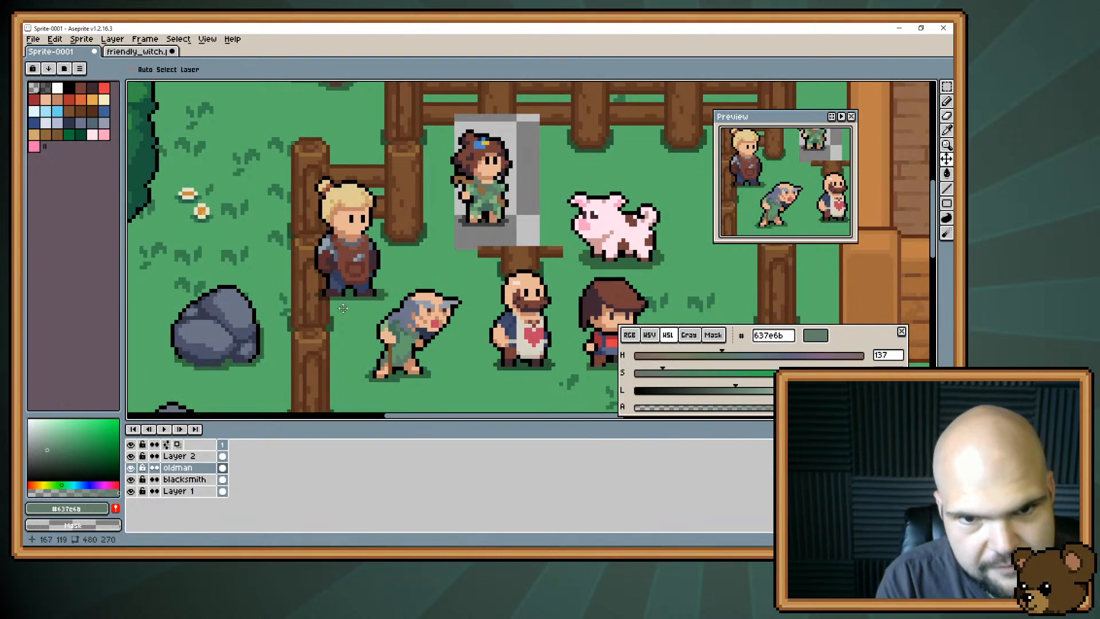
# Move the old man outside the pen above the large rock and delete the stray pixels left beside the fence post.
pyautogui.moveTo(393, 337); pyautogui.dragTo(224, 244)
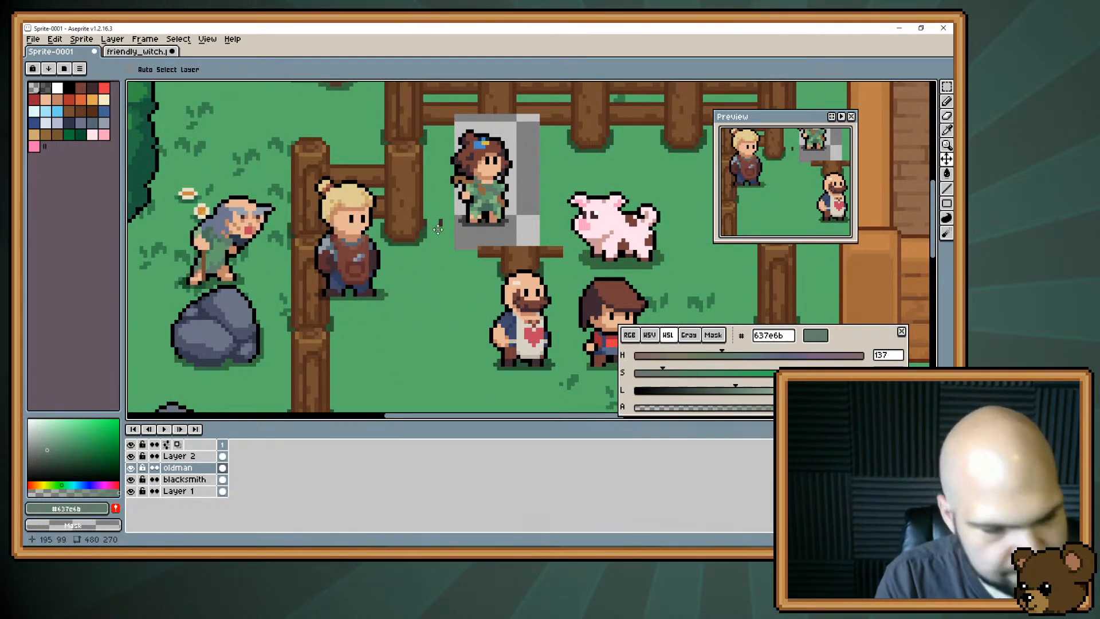
pyautogui.press('m')
pyautogui.moveTo(470, 182); pyautogui.dragTo(396, 261)
pyautogui.press('Delete')
pyautogui.click(373, 297)
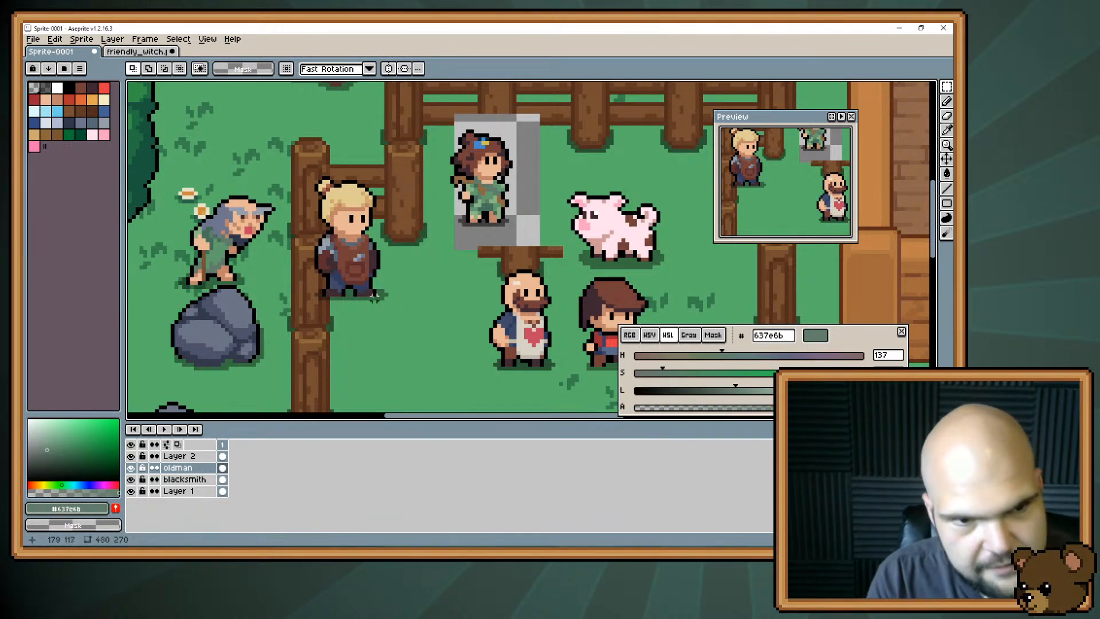
# Reposition the old man lower, in front of the large rock just outside the fence.
pyautogui.press('v')
pyautogui.moveTo(246, 263); pyautogui.dragTo(261, 291)
pyautogui.press('space')
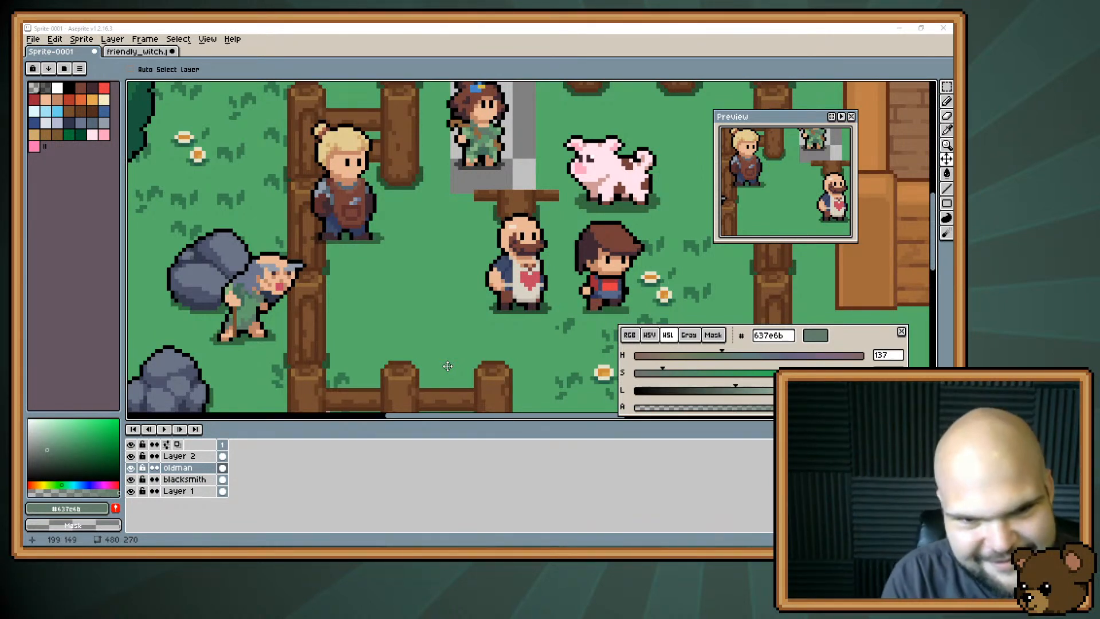
pyautogui.moveTo(437, 238)
pyautogui.mouseDown()
pyautogui.moveTo(446, 257)
pyautogui.moveTo(424, 224)
pyautogui.moveTo(425, 249)
pyautogui.mouseUp()
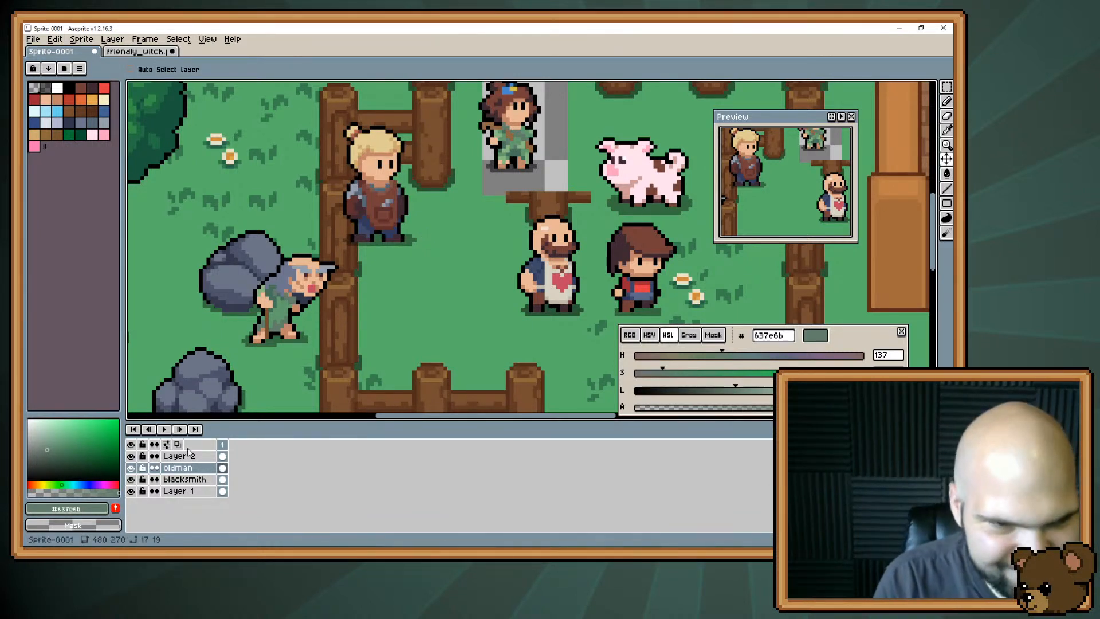
# Sample skin tone #e8b796 from the old man's face as the drawing colour.
pyautogui.press('b')
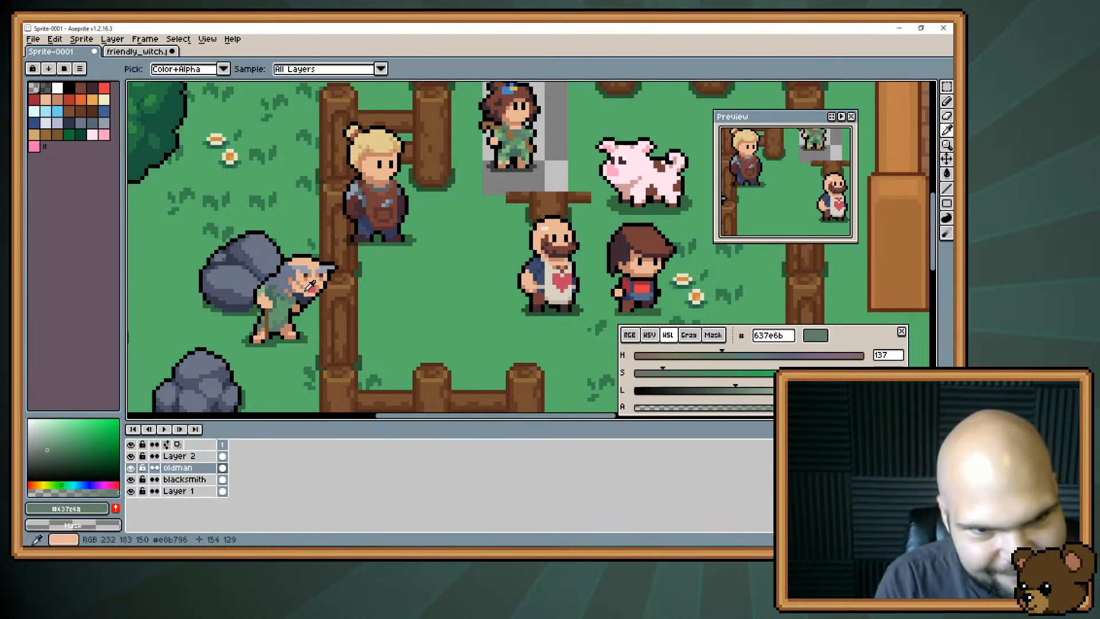
pyautogui.keyDown('alt'); pyautogui.click(310, 282); pyautogui.keyUp('alt')
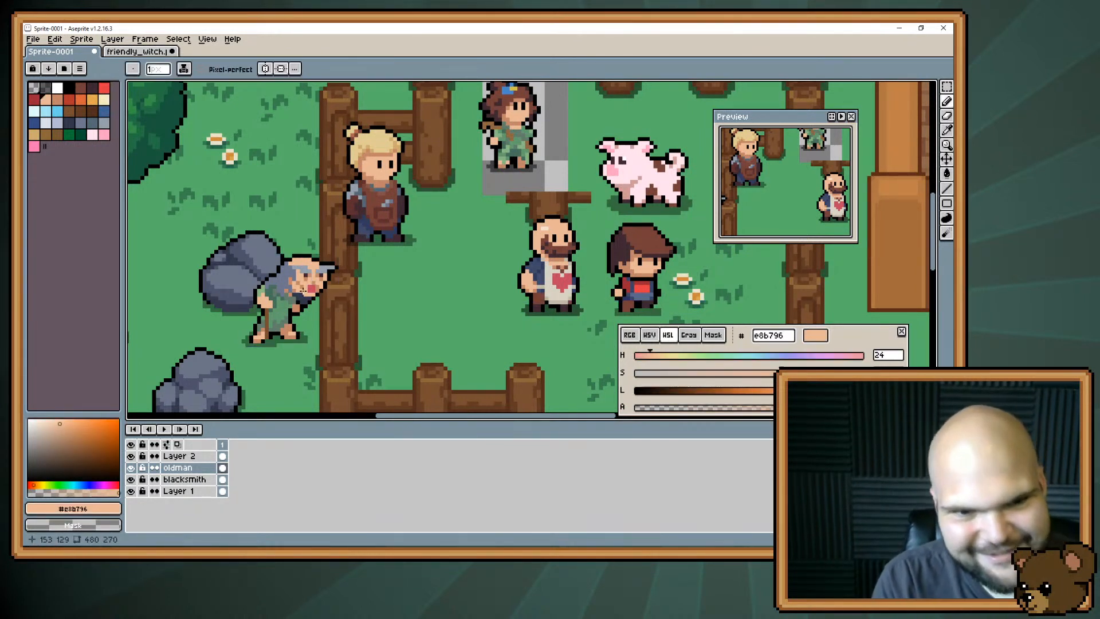
pyautogui.press('h')
pyautogui.moveTo(488, 265)
pyautogui.mouseDown()
pyautogui.moveTo(492, 235)
pyautogui.moveTo(485, 256)
pyautogui.mouseUp()
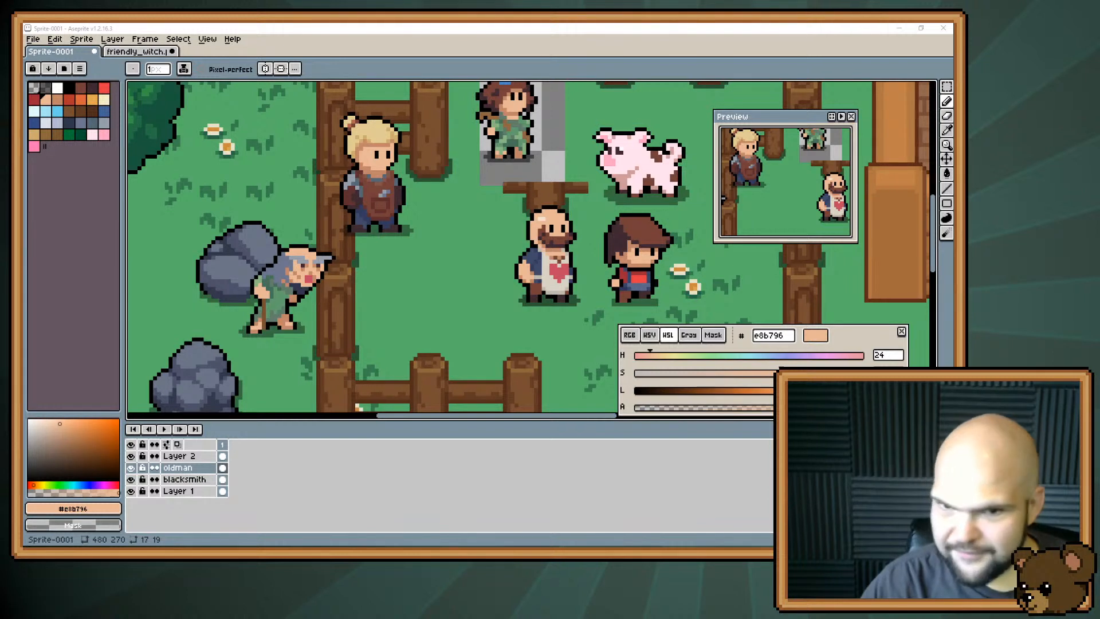
# Open butchers_wife.png and enlarge the view of the brown-haired woman in the green top.
pyautogui.doubleClick(548, 183)
pyautogui.scroll(4, 511, 269)
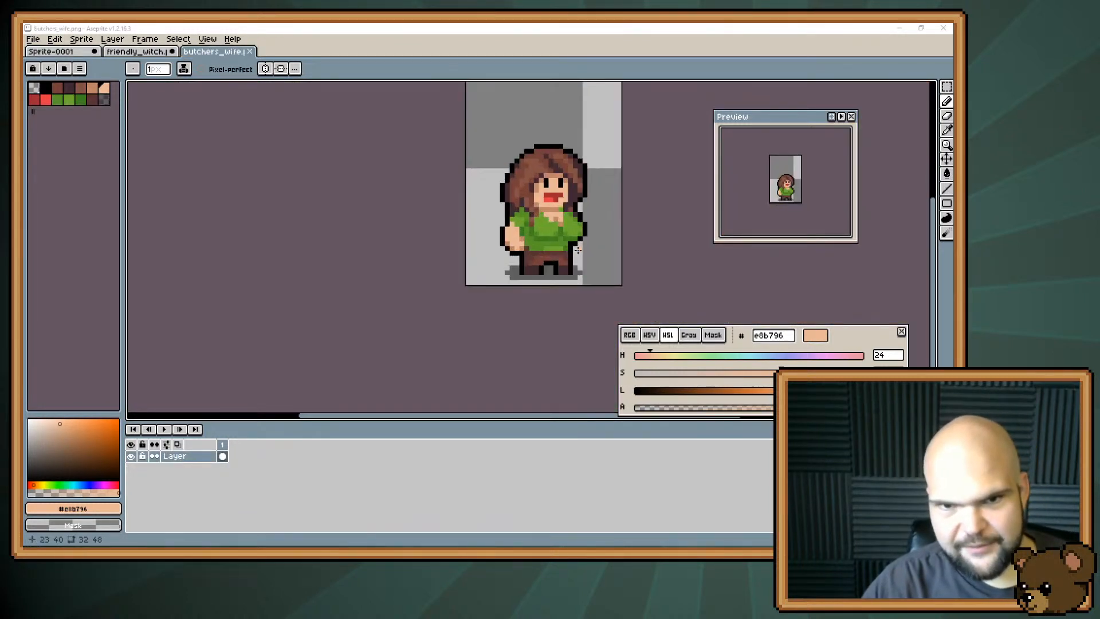
pyautogui.moveTo(546, 206); pyautogui.dragTo(451, 278)
pyautogui.scroll(2, 451, 279)
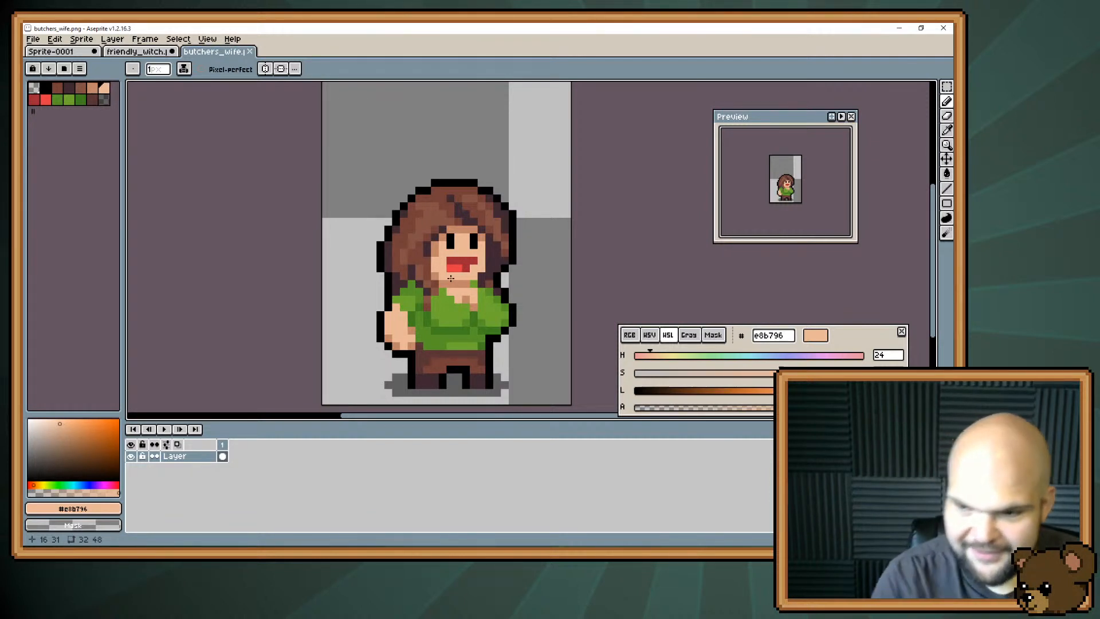
pyautogui.click(121, 53)
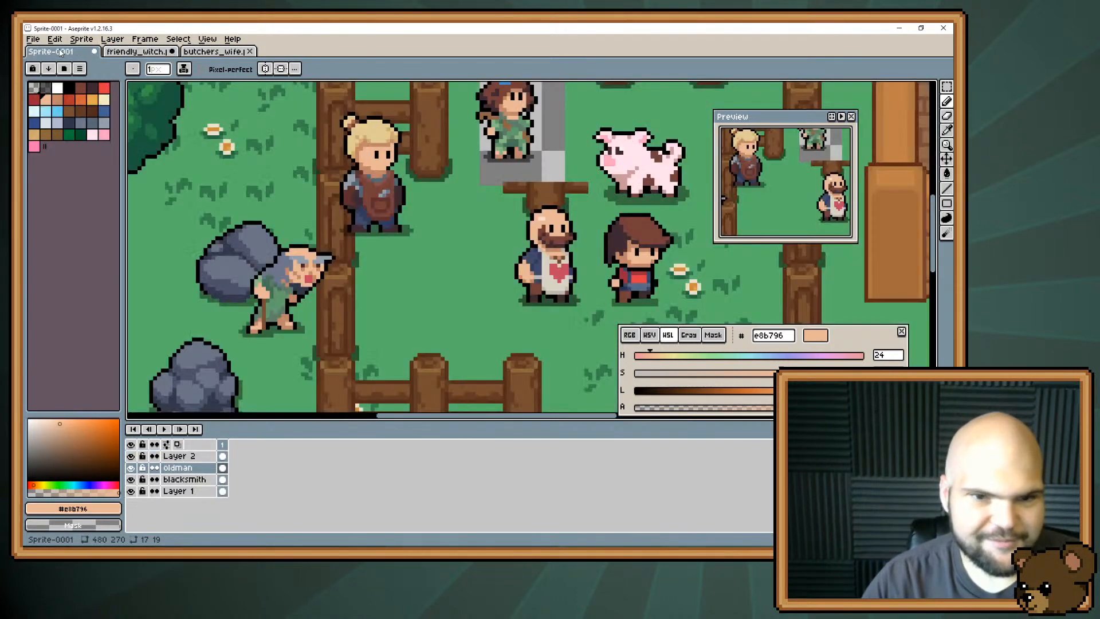
pyautogui.click(50, 52)
pyautogui.moveTo(307, 183); pyautogui.dragTo(274, 210)
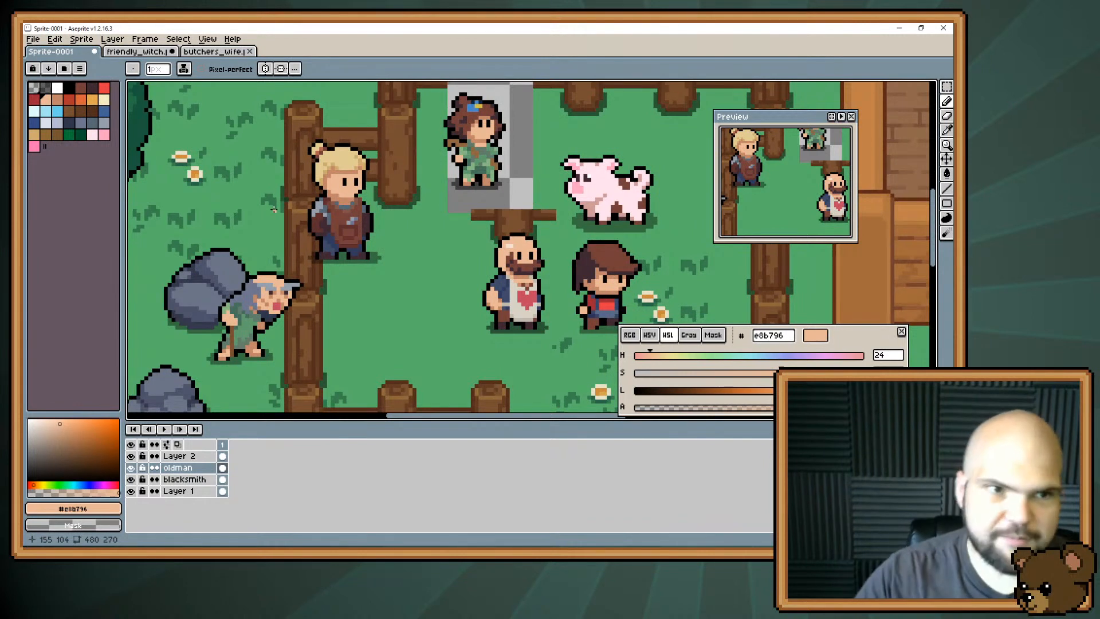
pyautogui.press('i')
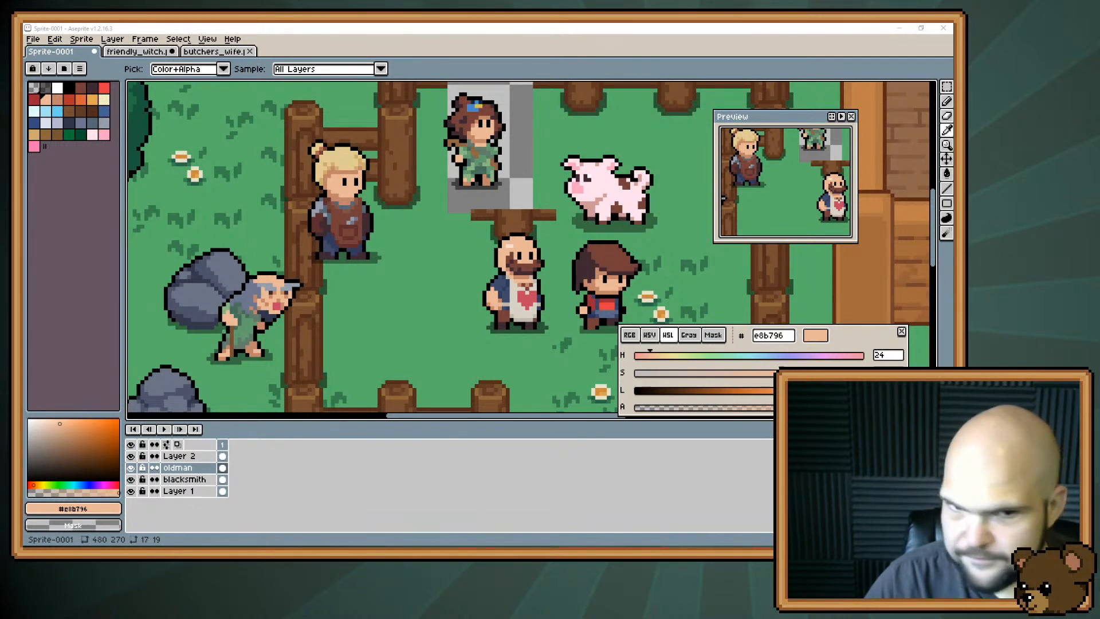
pyautogui.moveTo(568, 152); pyautogui.dragTo(567, 140)
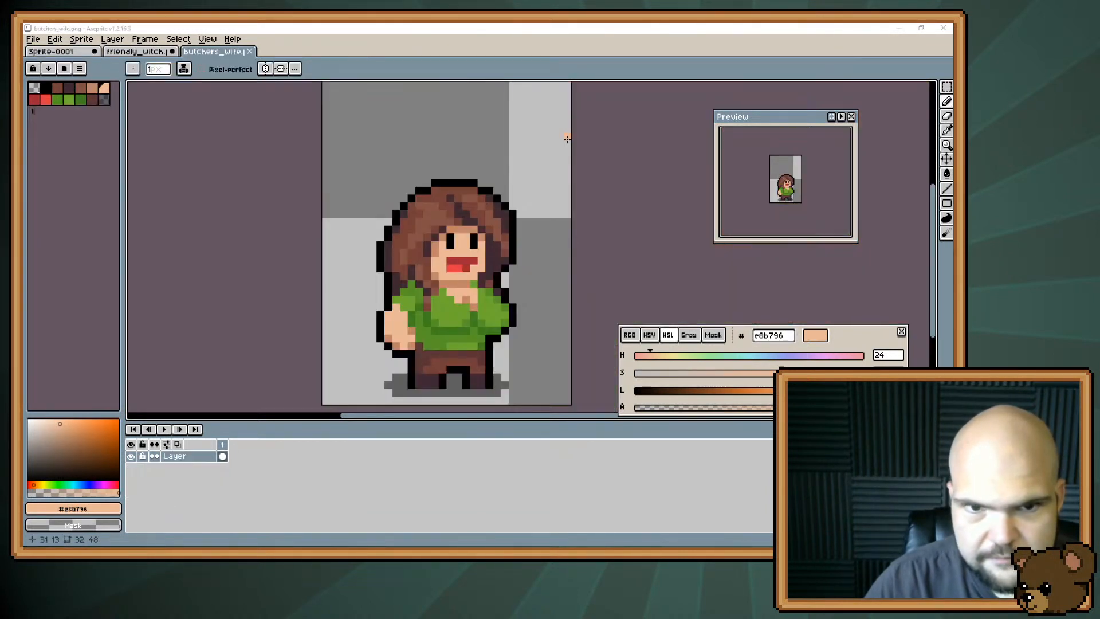
# Copy the entire butchers_wife.png canvas and paste it into Sprite-0001 as a new layer.
pyautogui.click(553, 159)
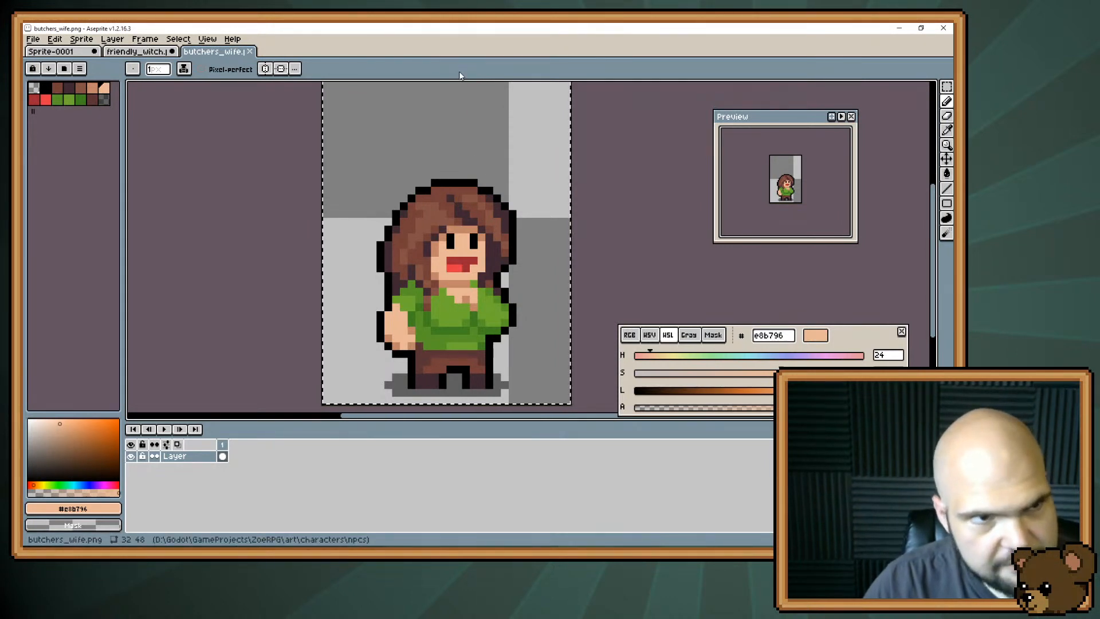
pyautogui.click(47, 51)
pyautogui.click(55, 39)
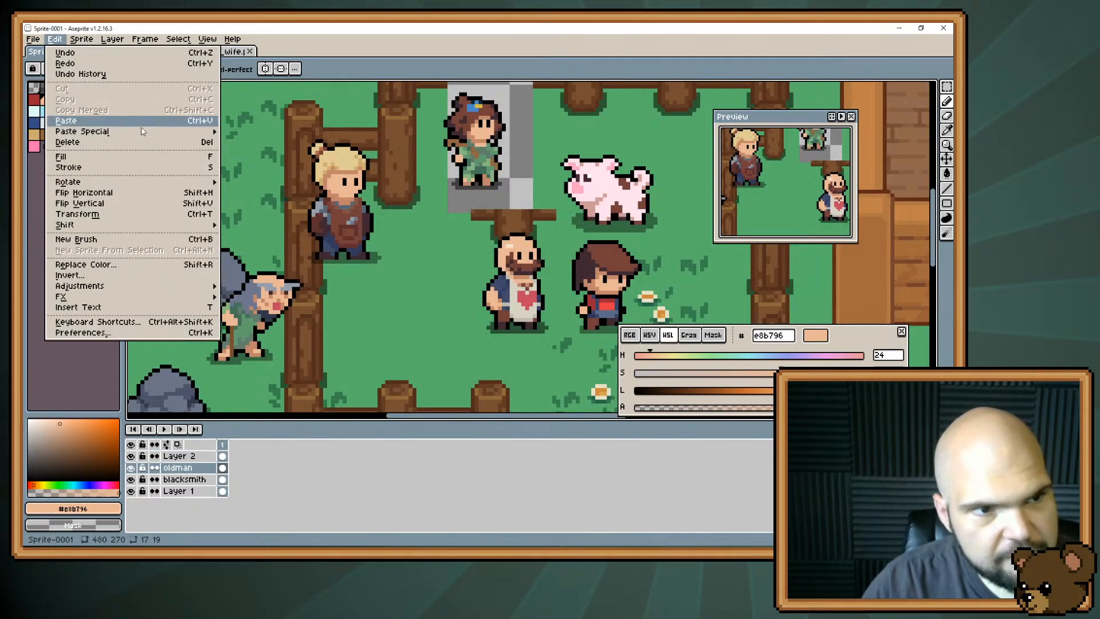
pyautogui.moveTo(204, 130)
pyautogui.click(261, 142)
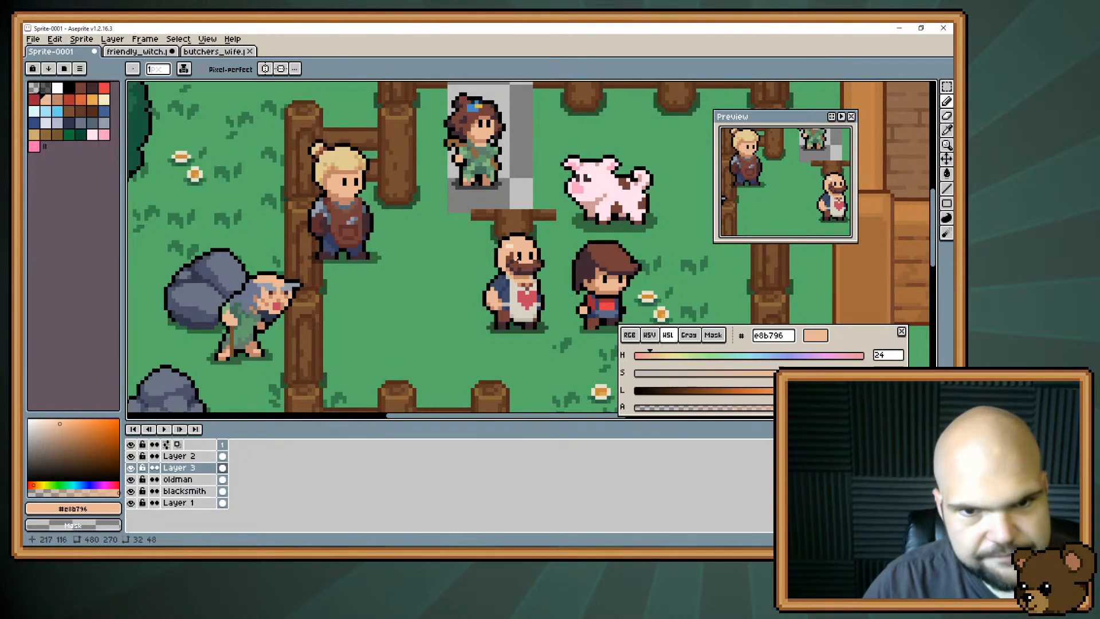
# Move the butcher's wife from the map's upper-left corner into the pen, between the witch and the pig by the back fence.
pyautogui.scroll(-3, 362, 233)
pyautogui.scroll(1, 362, 233)
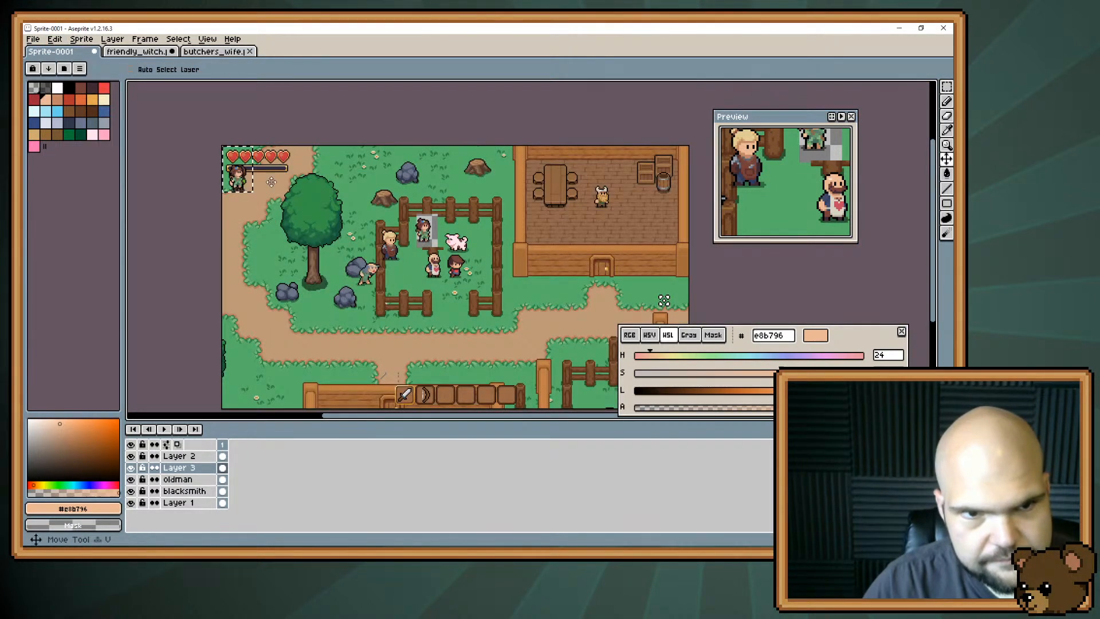
pyautogui.moveTo(269, 180); pyautogui.dragTo(481, 291)
pyautogui.scroll(4, 472, 290)
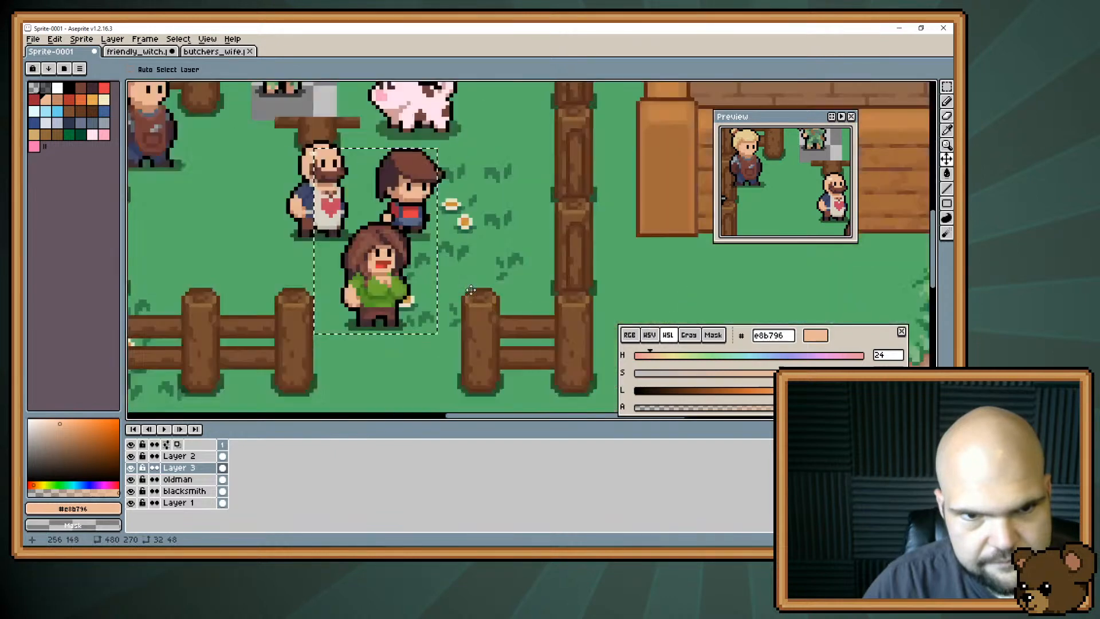
pyautogui.moveTo(346, 240); pyautogui.dragTo(551, 205)
pyautogui.scroll(-1, 523, 153)
pyautogui.moveTo(563, 259); pyautogui.dragTo(546, 145)
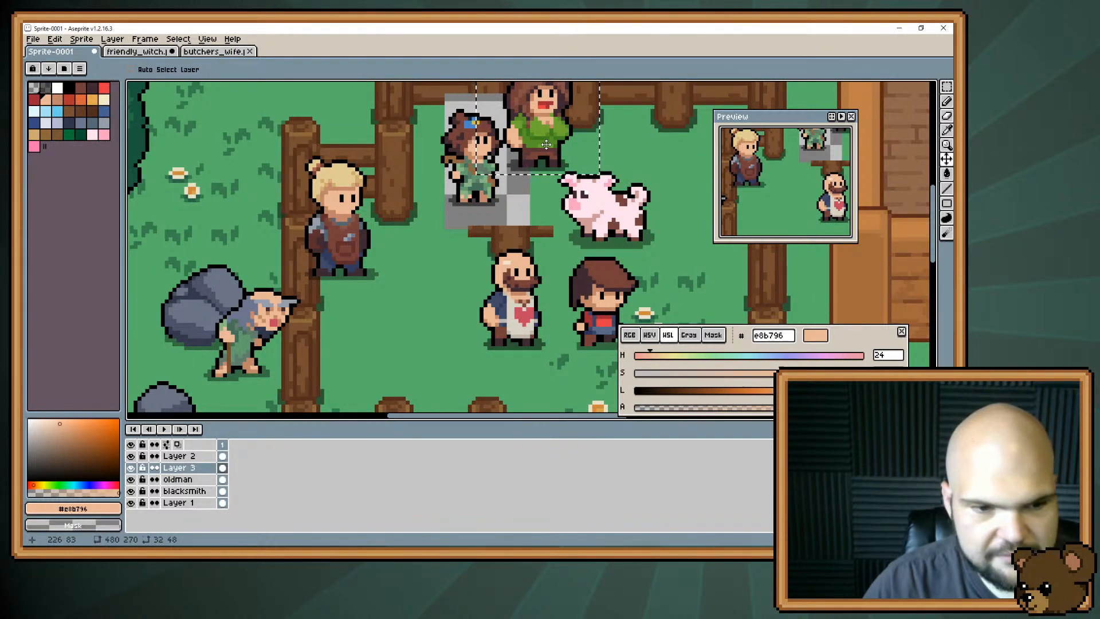
# Rename Layer 3 to butcher's_wife.
pyautogui.doubleClick(198, 470)
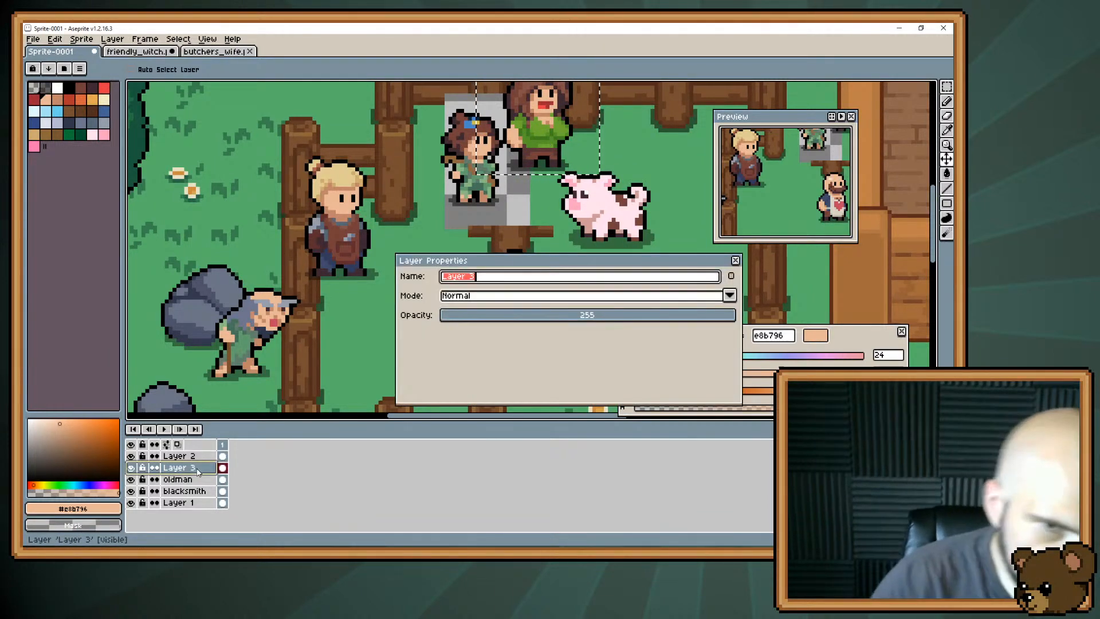
pyautogui.write('bit')
pyautogui.press('BackSpace')
pyautogui.press('BackSpace')
pyautogui.write('utc')
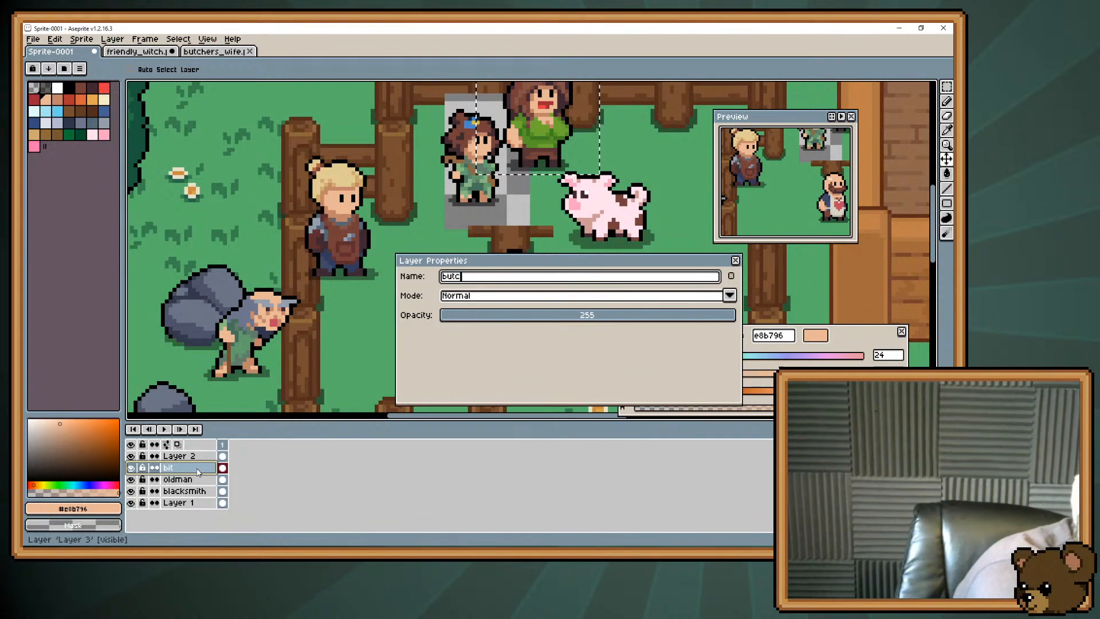
pyautogui.write("her's_wa")
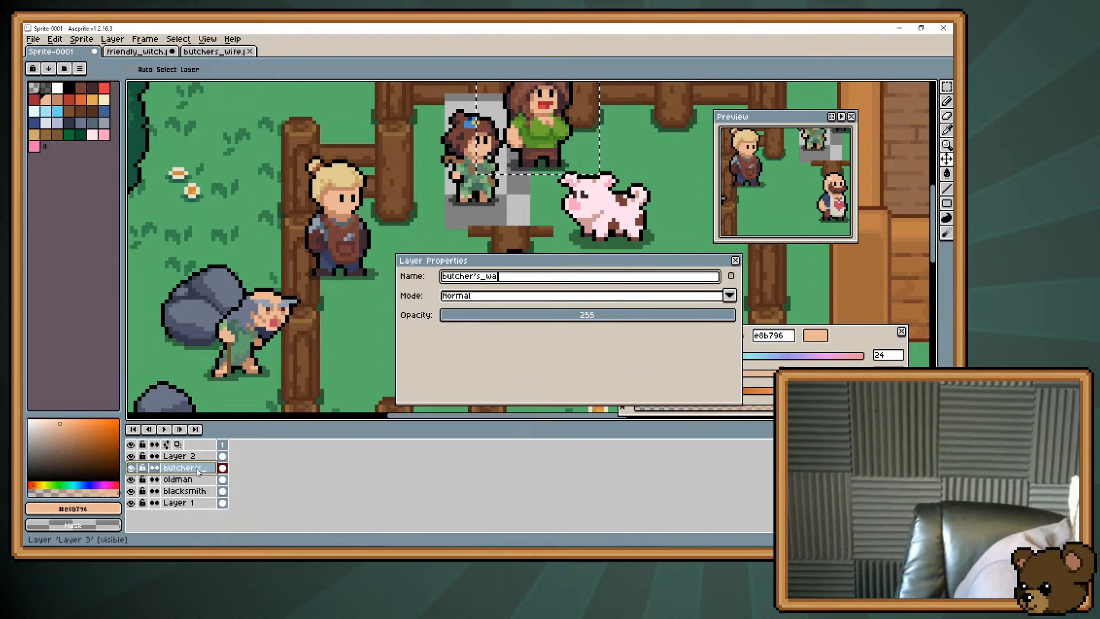
pyautogui.press('BackSpace')
pyautogui.write('ife')
pyautogui.press('Return')
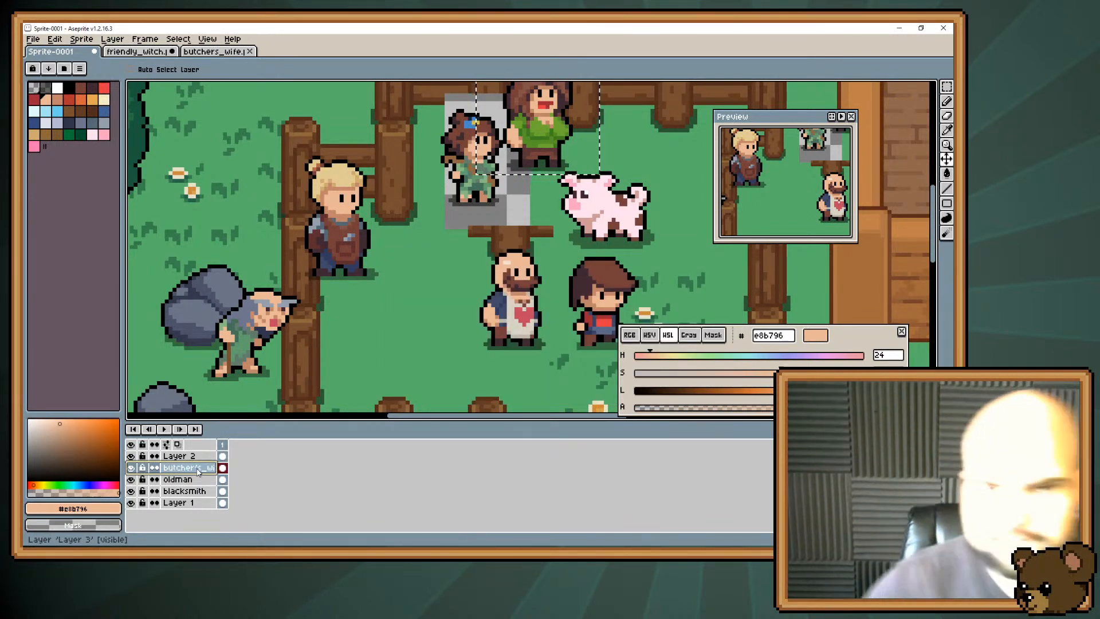
pyautogui.scroll(1, 286, 334)
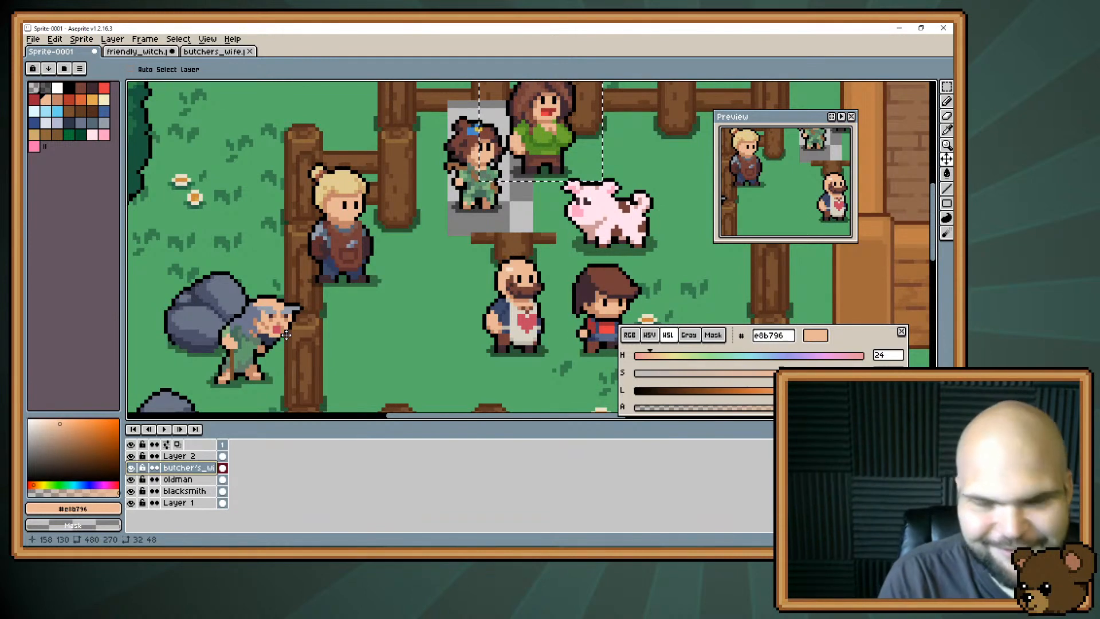
pyautogui.press('space')
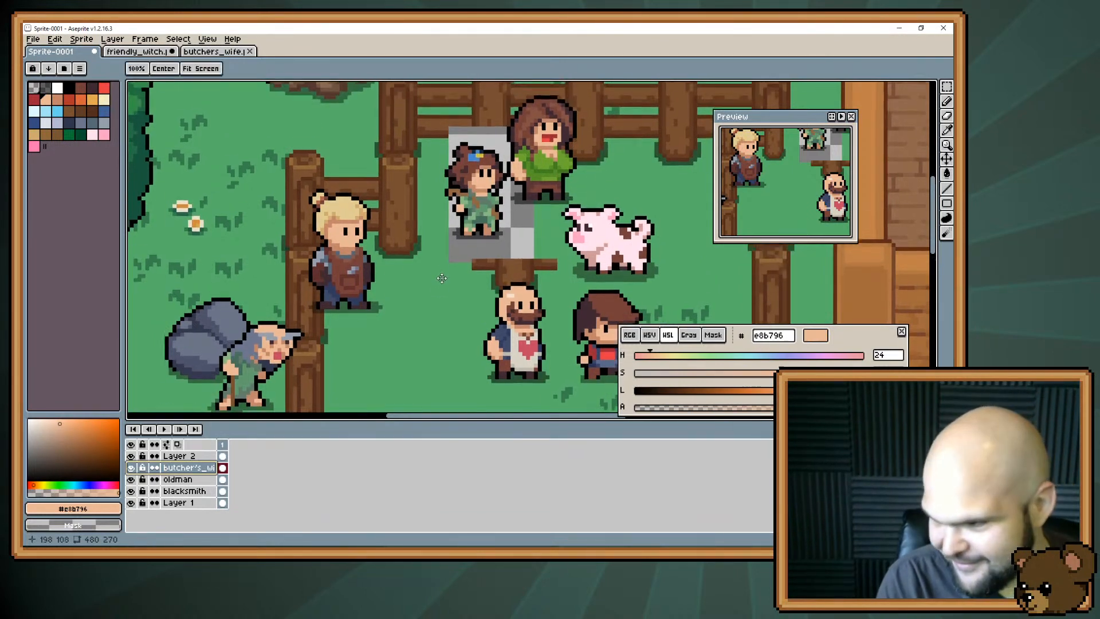
pyautogui.moveTo(439, 255)
pyautogui.mouseDown()
pyautogui.moveTo(439, 281)
pyautogui.moveTo(415, 276)
pyautogui.moveTo(426, 302)
pyautogui.moveTo(443, 251)
pyautogui.mouseUp()
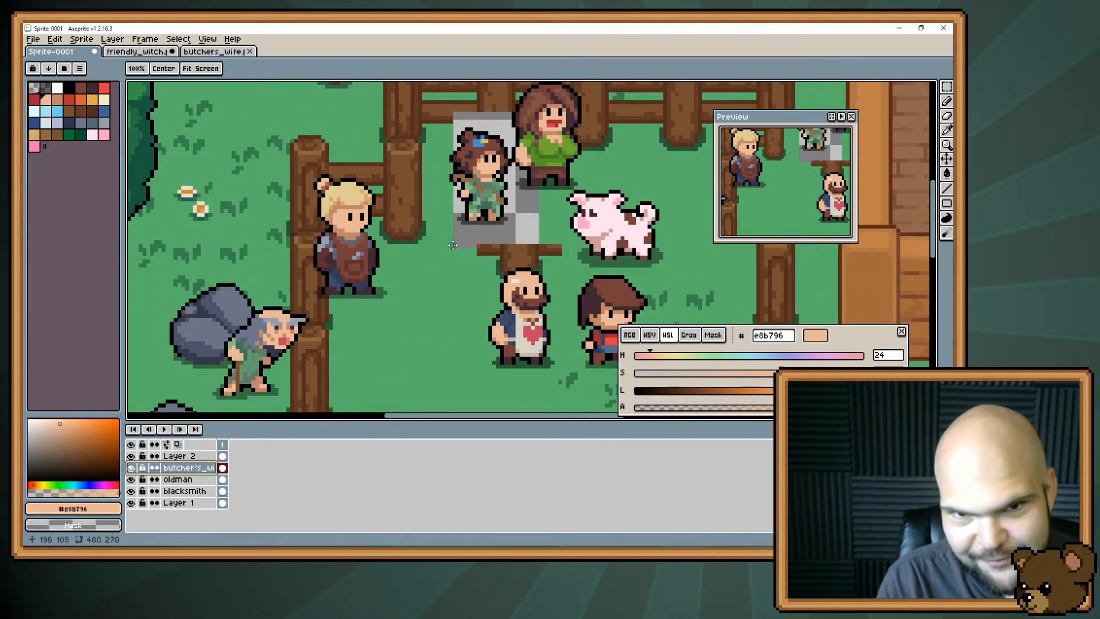
pyautogui.moveTo(496, 226); pyautogui.dragTo(486, 246)
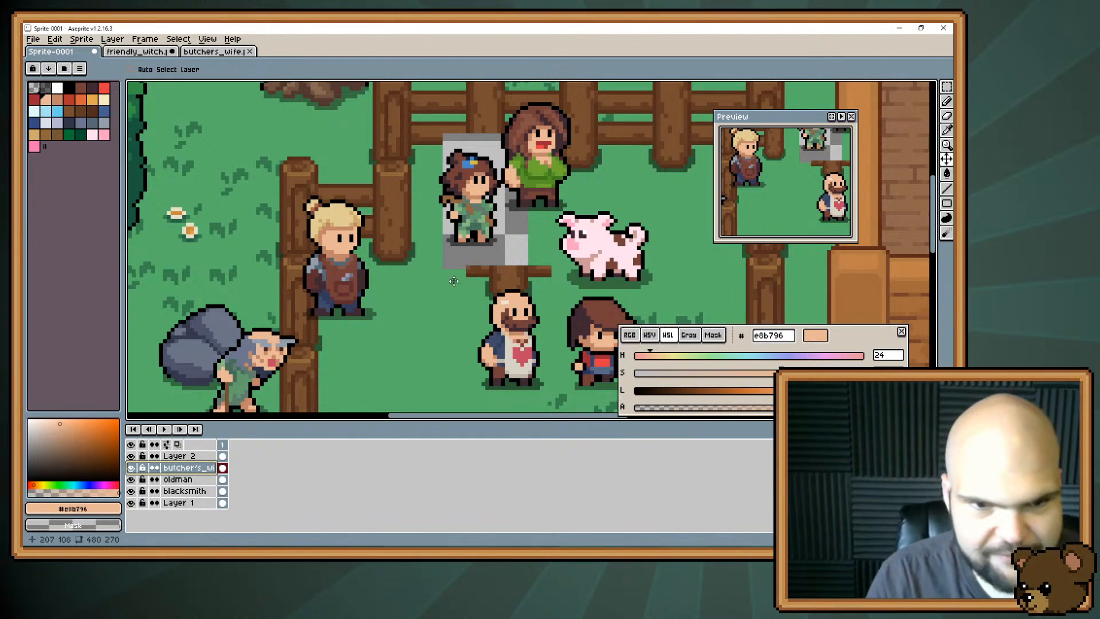
# Choose the brown #743f39 from the palette as the Pencil colour for drawing on the open grass inside the pen.
pyautogui.press('space')
pyautogui.moveTo(199, 221); pyautogui.dragTo(189, 166)
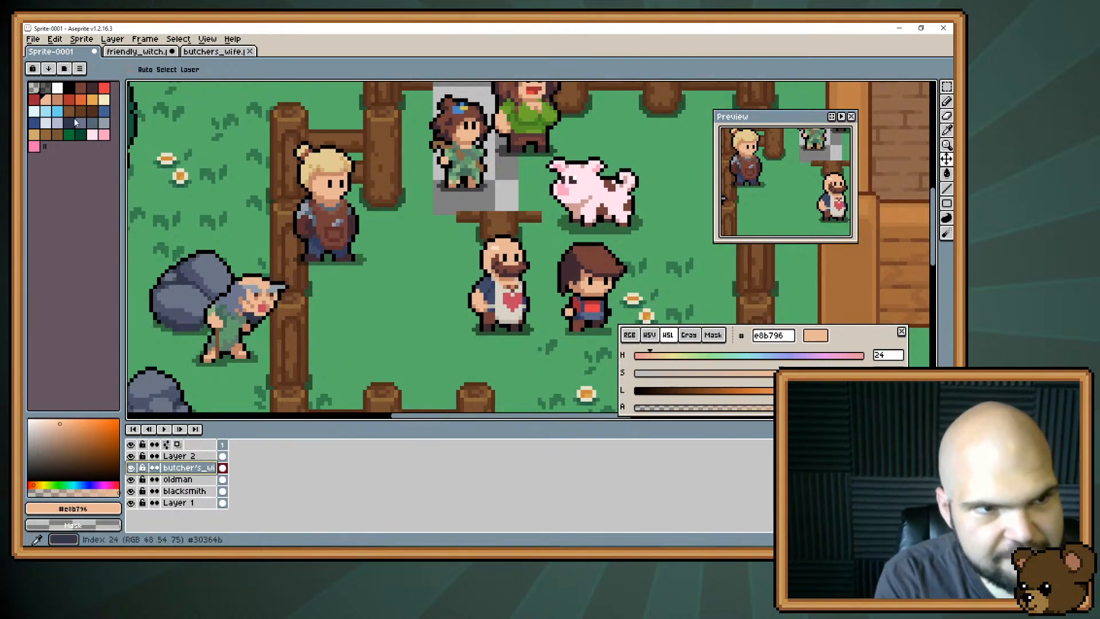
pyautogui.click(79, 89)
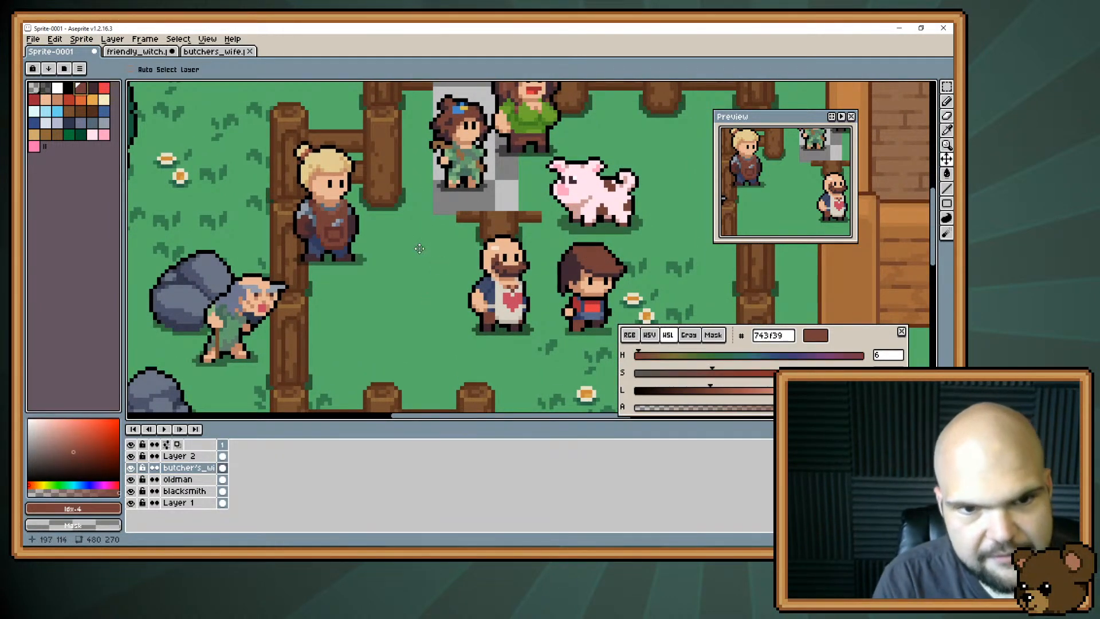
pyautogui.press('b')
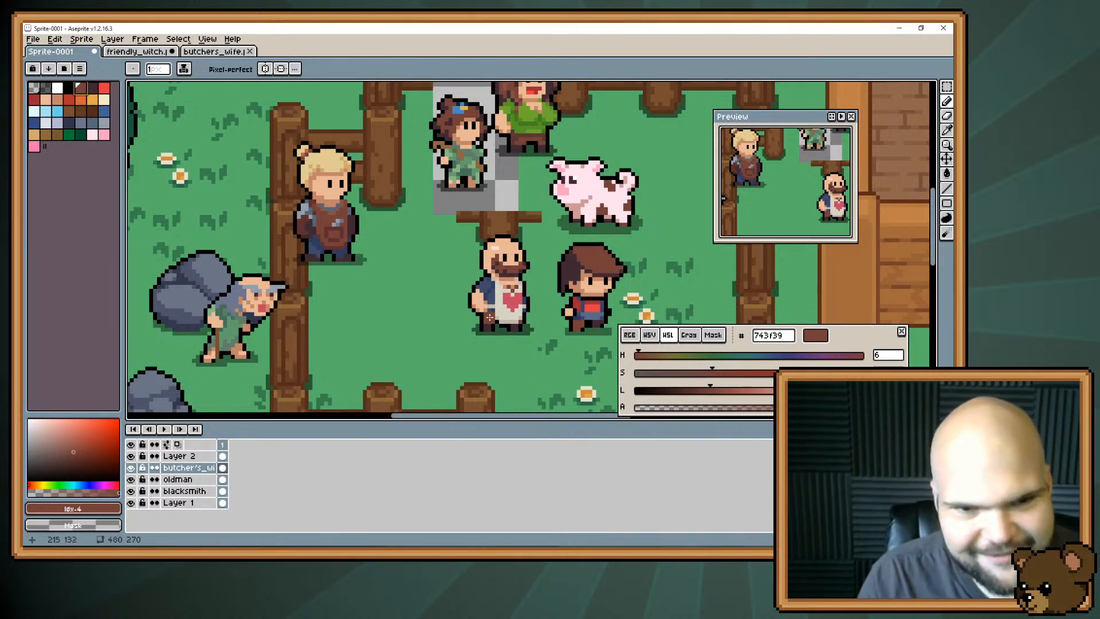
pyautogui.click(401, 293)
pyautogui.moveTo(401, 292); pyautogui.dragTo(403, 291)
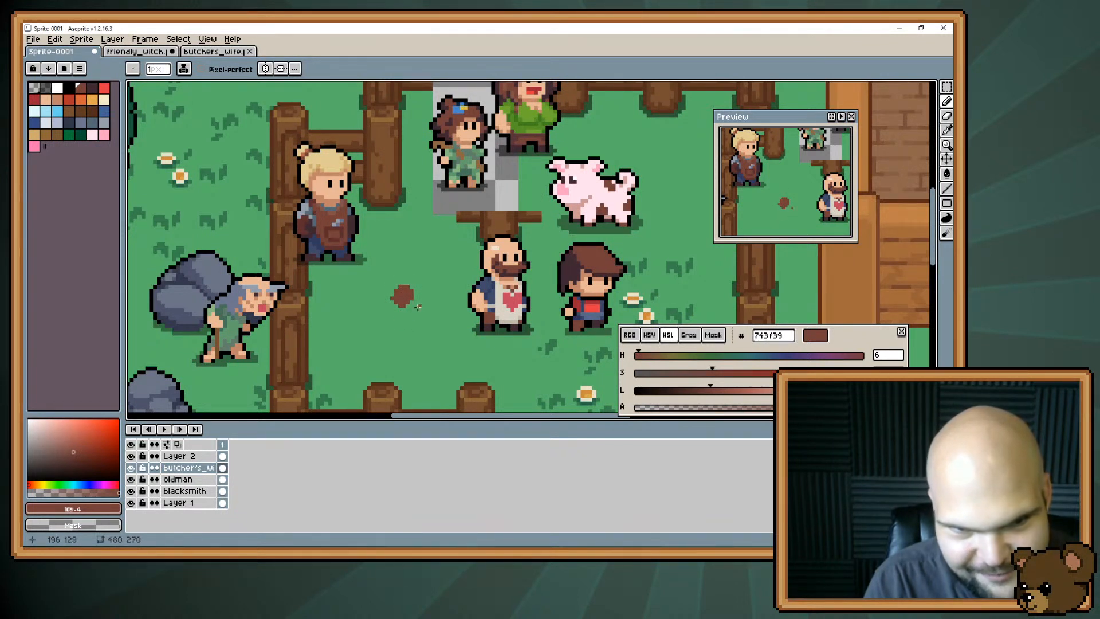
pyautogui.press('e')
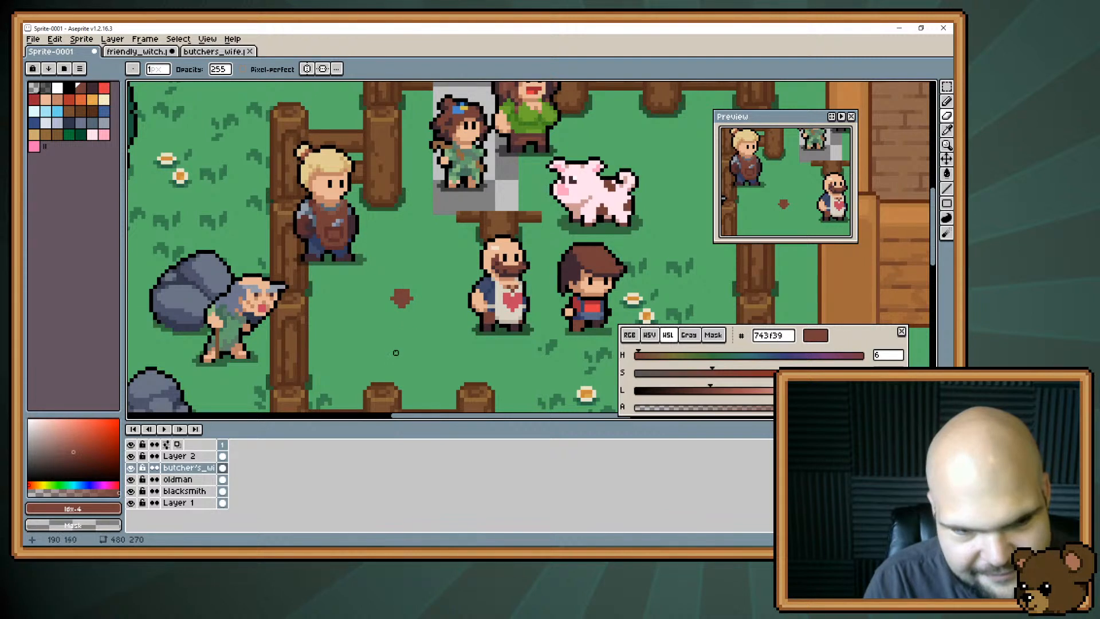
pyautogui.press('ctrl')
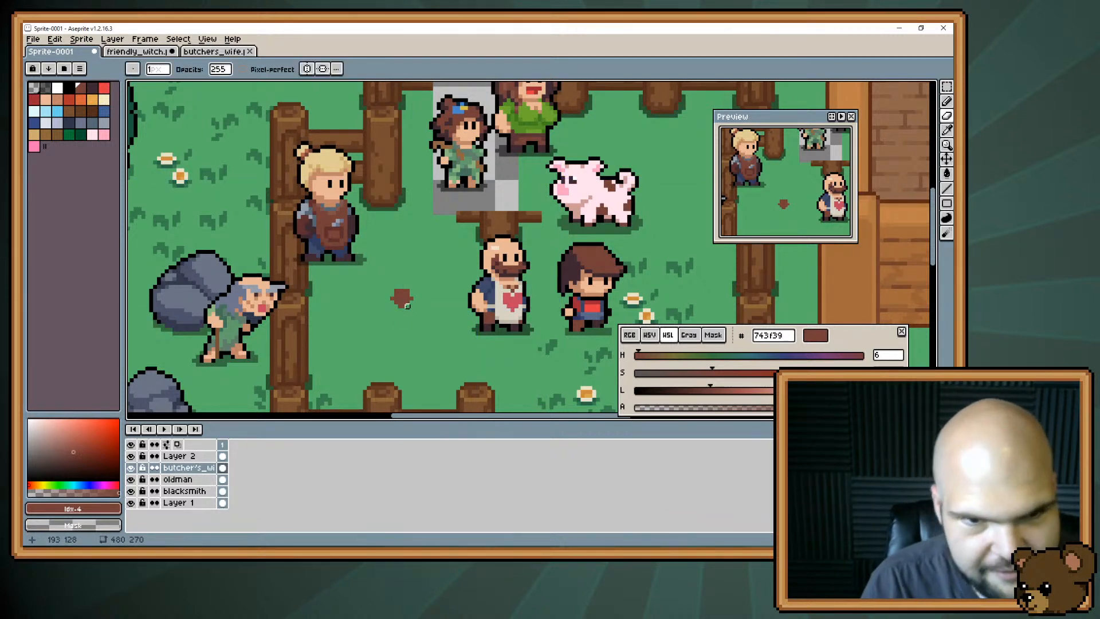
pyautogui.hotkey('ctrl', 'z')
pyautogui.hotkey('ctrl', 'z')
pyautogui.hotkey('ctrl', 'z')
pyautogui.hotkey('ctrl', 'z')
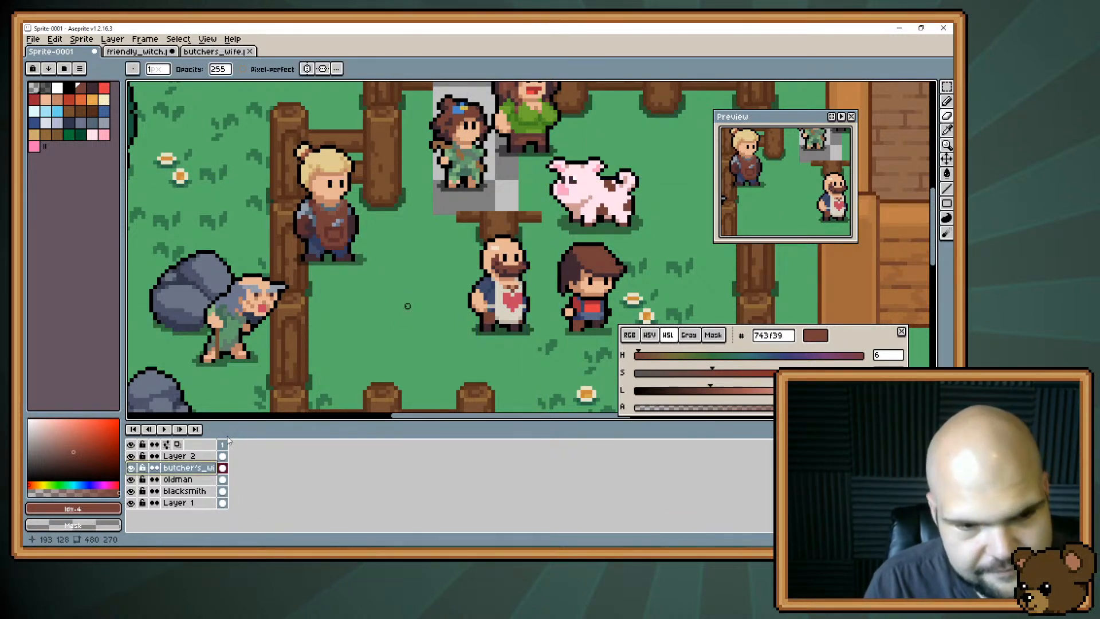
# Check that Layer 2 holds the witch by toggling its visibility, and rename it to witch.
pyautogui.click(130, 456)
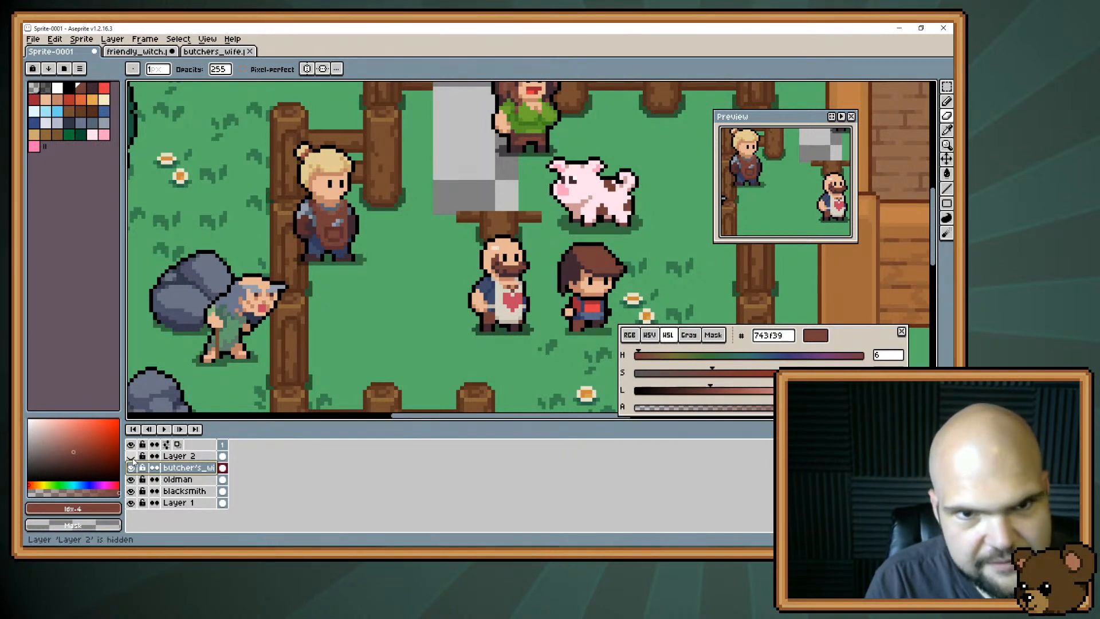
pyautogui.click(131, 456)
pyautogui.click(175, 456)
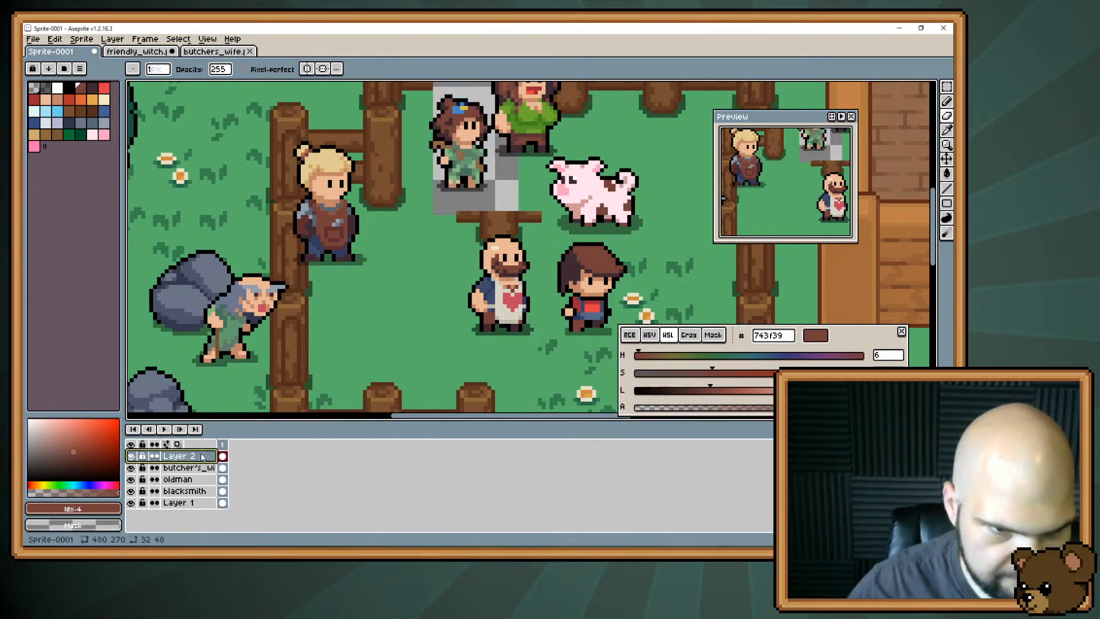
pyautogui.doubleClick(201, 457)
pyautogui.write('w')
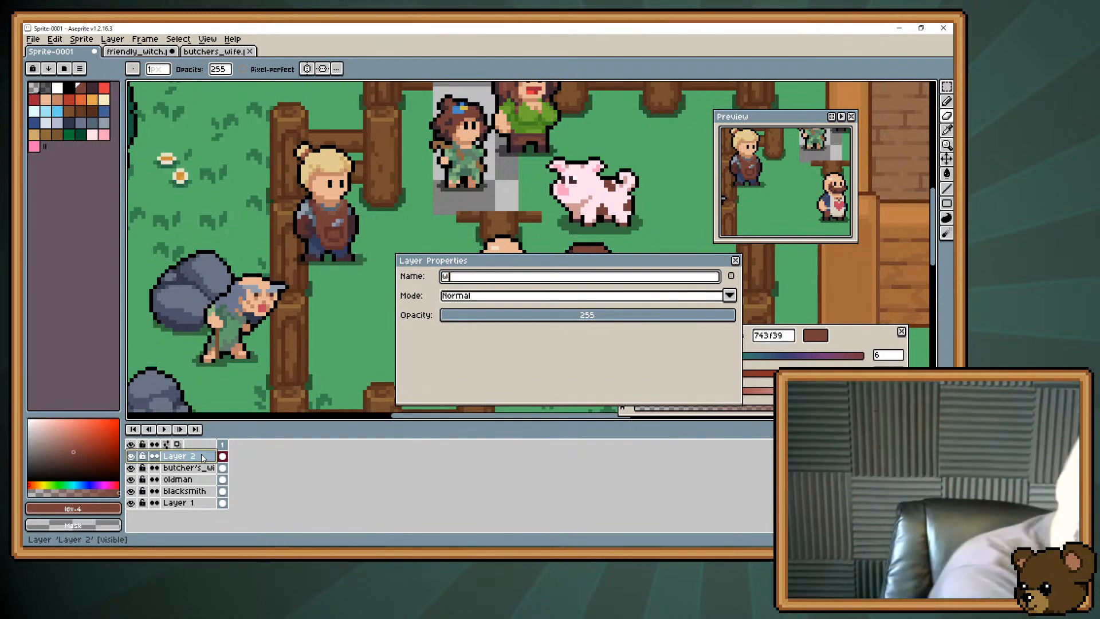
pyautogui.write('itch')
pyautogui.press('Return')
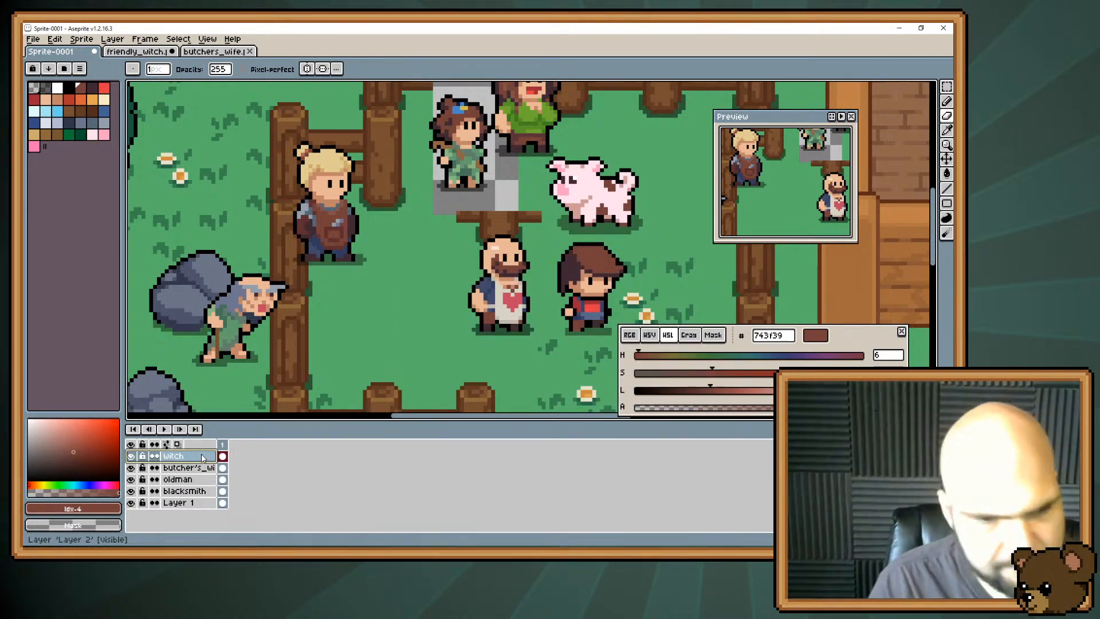
# Add a new layer above the witch layer and name it squirrel.
pyautogui.hotkey('shift', 'n')
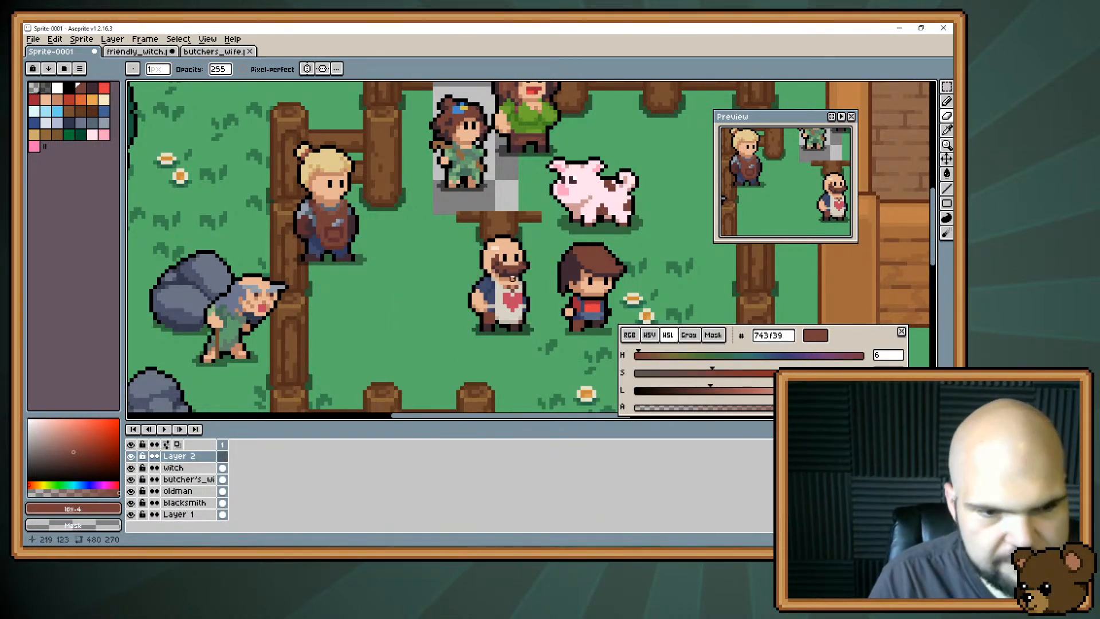
pyautogui.doubleClick(200, 454)
pyautogui.write('squirrel')
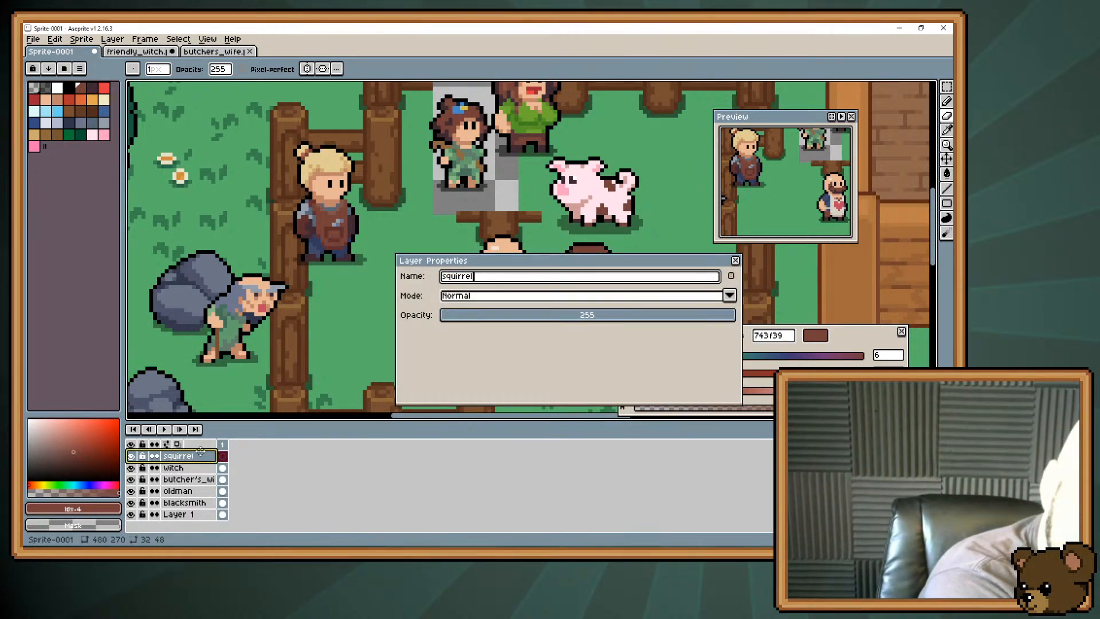
pyautogui.press('Return')
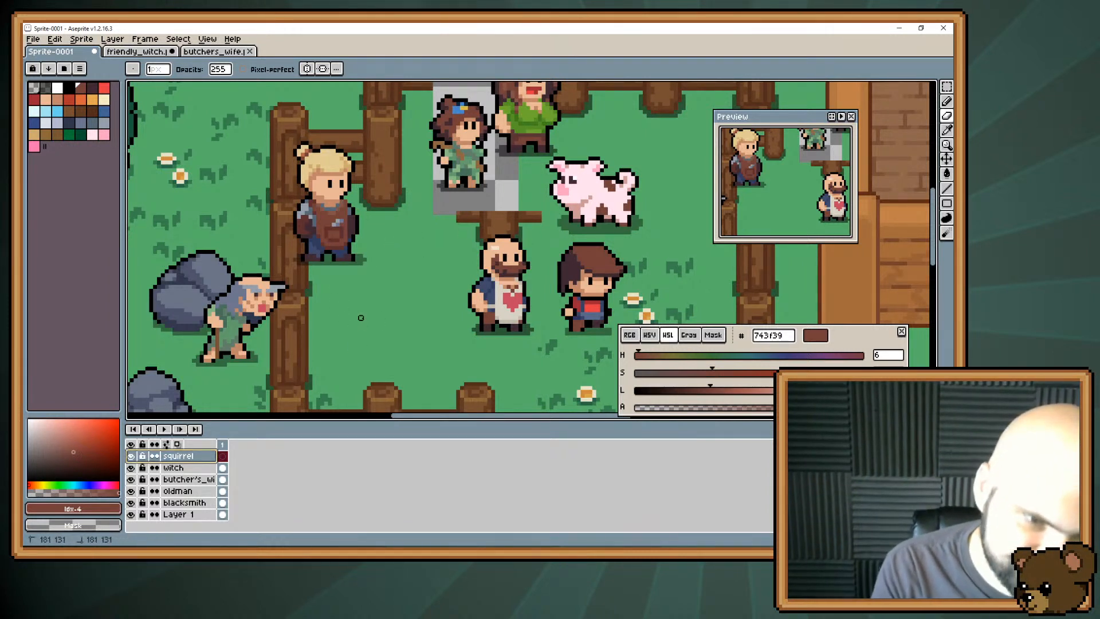
# Draw a small brown square of about 3 by 3 pixels on the grass between the old man and the butcher as the squirrel's head.
pyautogui.press('b')
pyautogui.moveTo(390, 299); pyautogui.dragTo(399, 306)
pyautogui.press('e')
pyautogui.press('b')
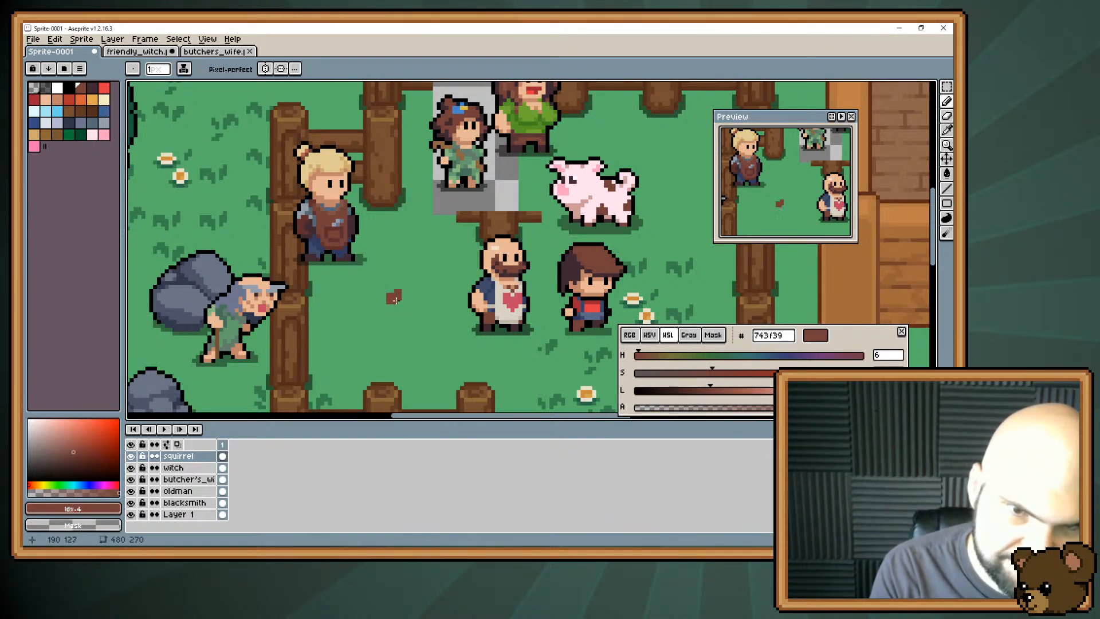
pyautogui.press('e')
pyautogui.moveTo(399, 294); pyautogui.dragTo(399, 300)
pyautogui.press('b')
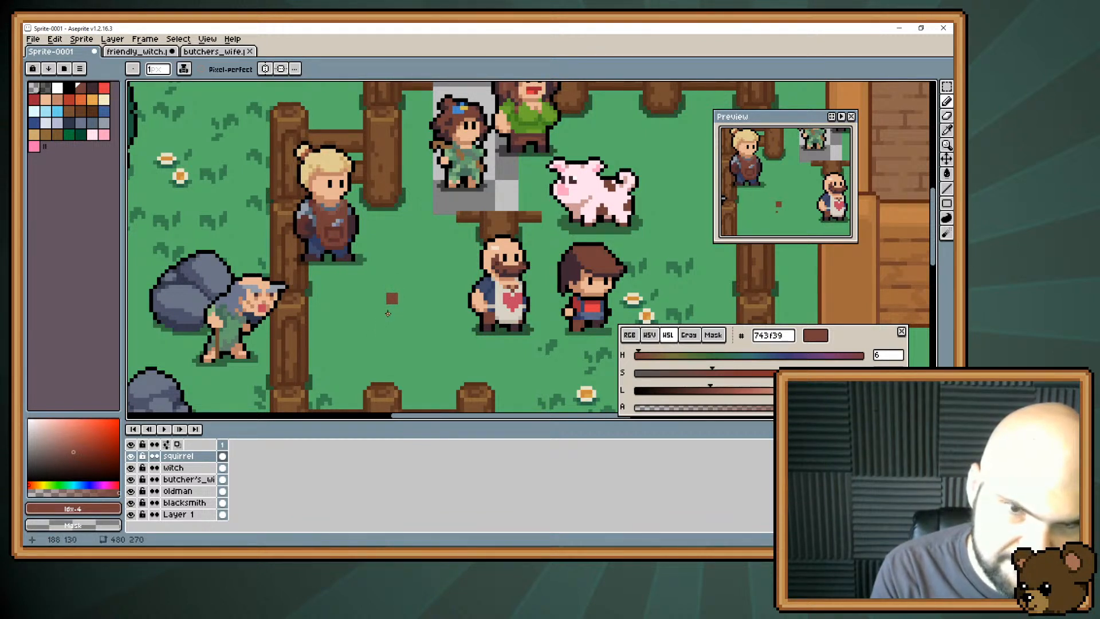
# Move the brown head square 12 pixels left and 4 pixels down, close to the fence beside the old man.
pyautogui.scroll(3, 388, 304)
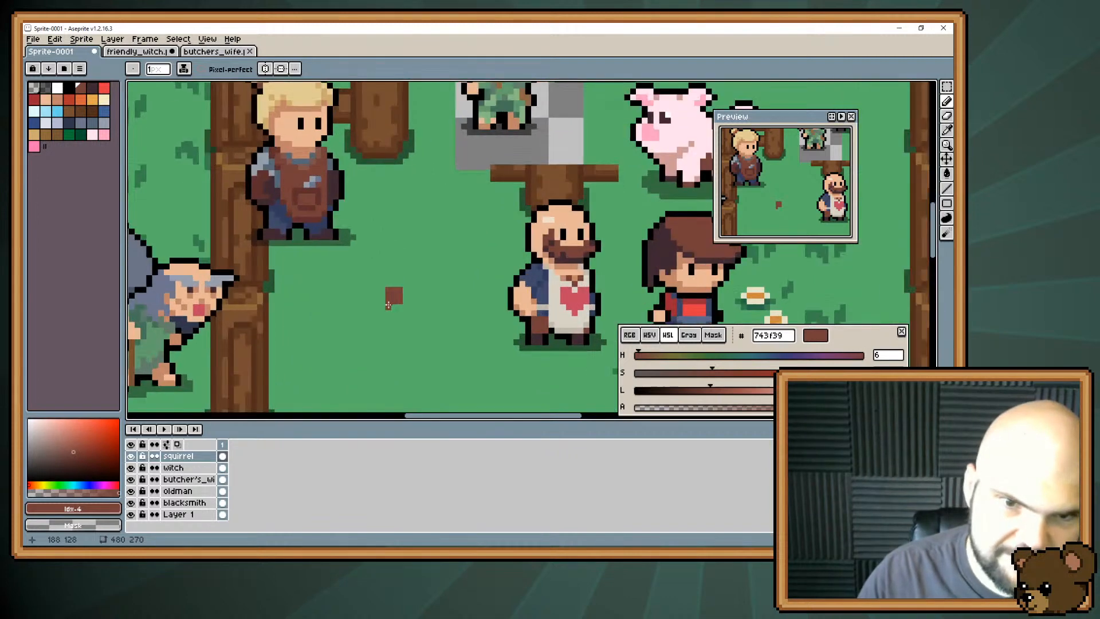
pyautogui.moveTo(528, 239)
pyautogui.mouseDown()
pyautogui.moveTo(546, 255)
pyautogui.moveTo(452, 276)
pyautogui.mouseUp()
pyautogui.press('v')
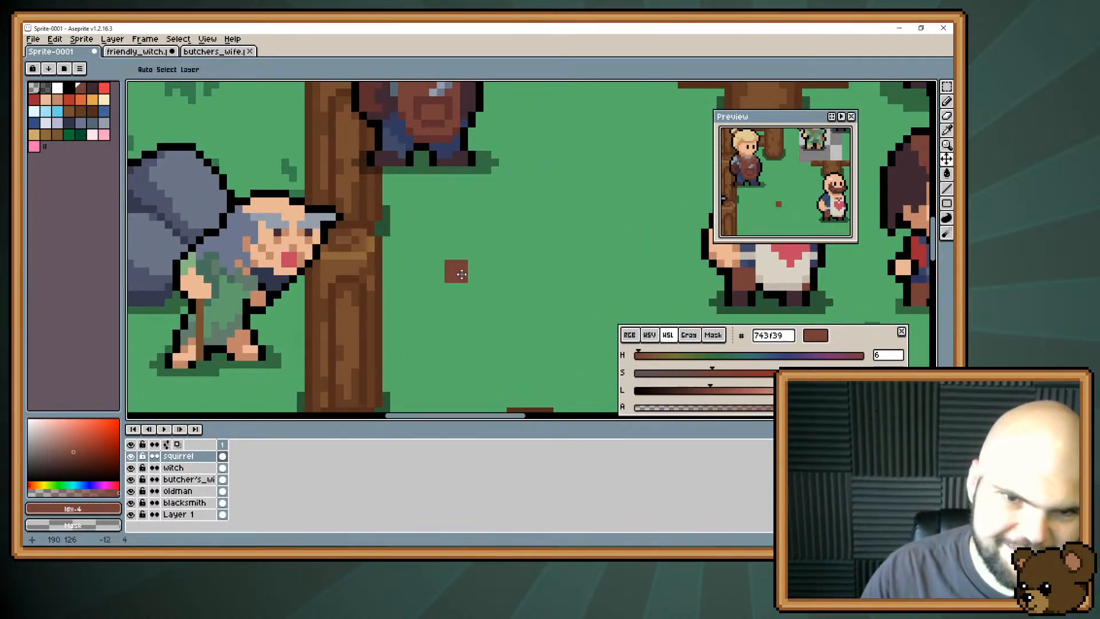
# Draw a small brown body slanting down and back from the squirrel's head.
pyautogui.press('b')
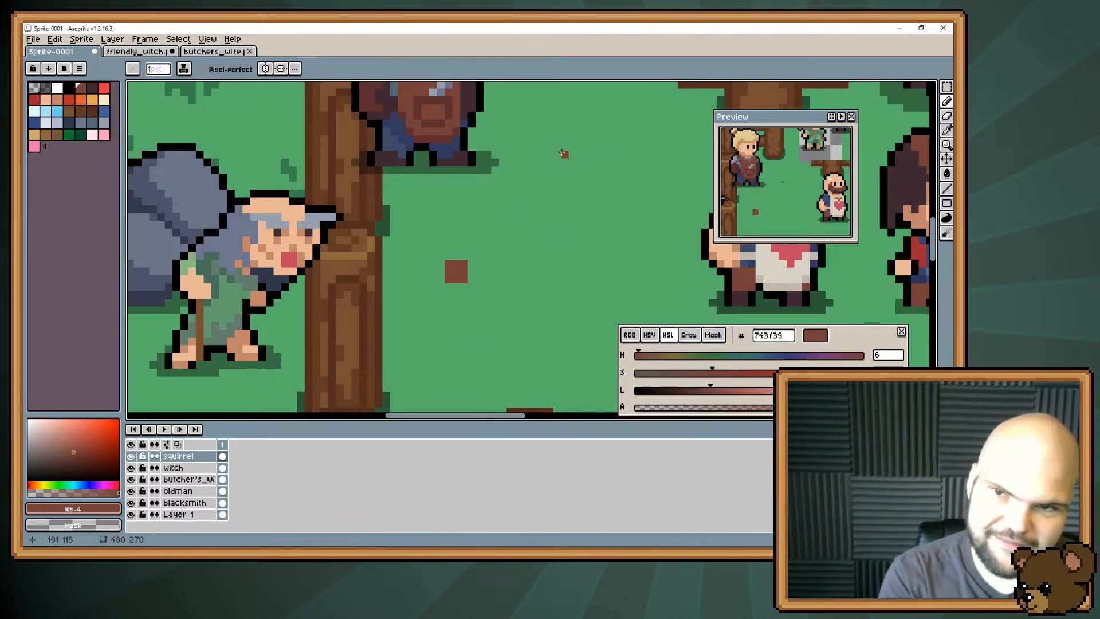
pyautogui.click(449, 286)
pyautogui.moveTo(450, 284)
pyautogui.mouseDown()
pyautogui.moveTo(441, 279)
pyautogui.moveTo(448, 292)
pyautogui.mouseUp()
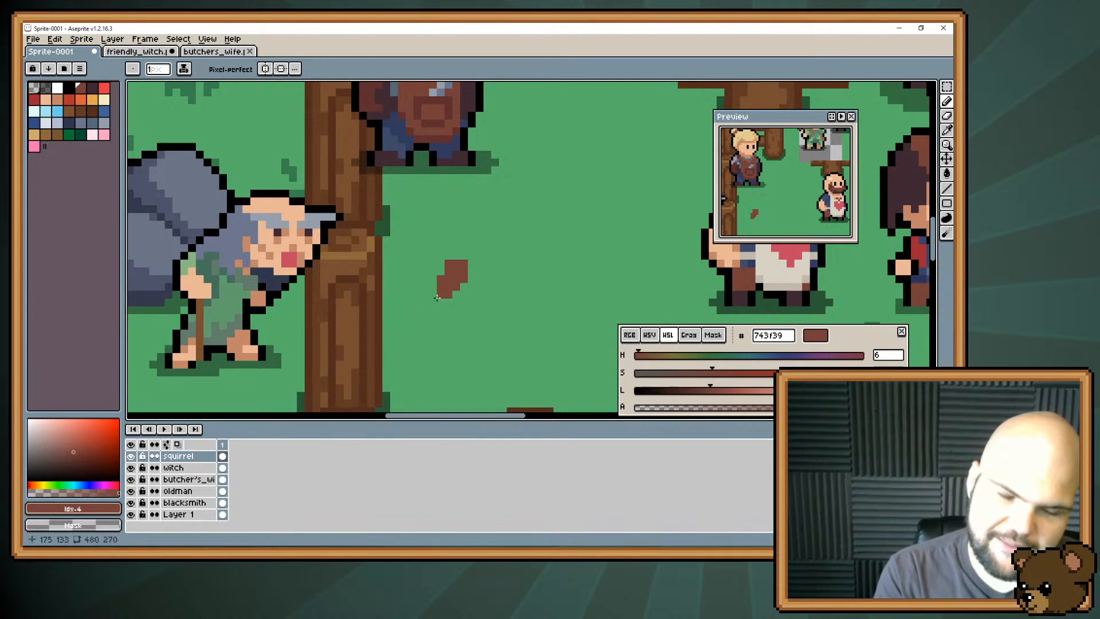
pyautogui.click(449, 301)
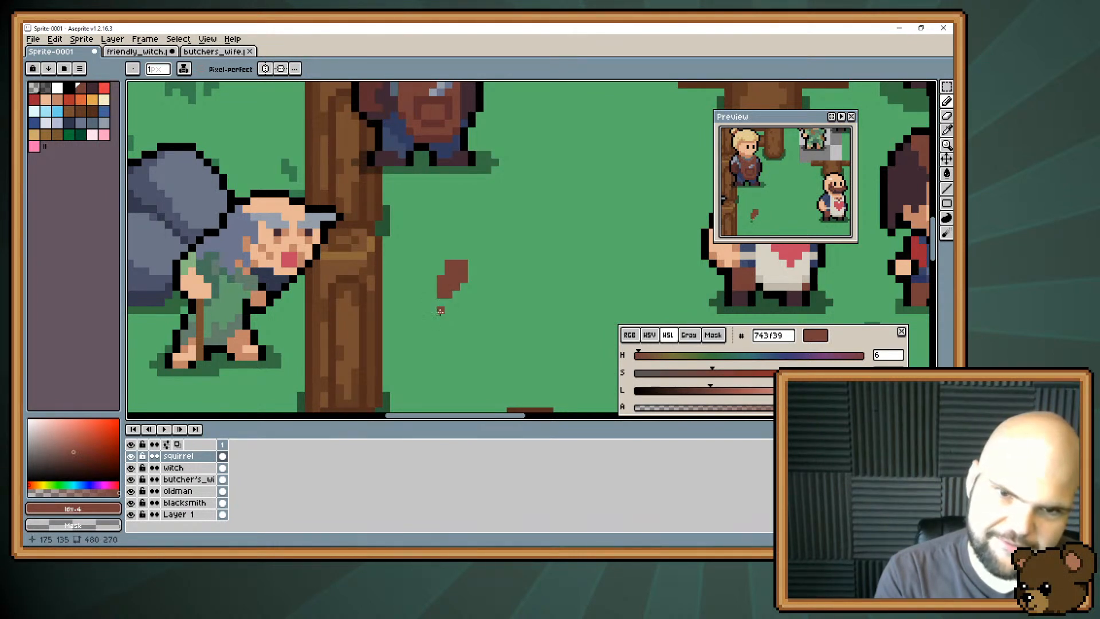
pyautogui.moveTo(448, 302); pyautogui.dragTo(432, 300)
pyautogui.click(433, 288)
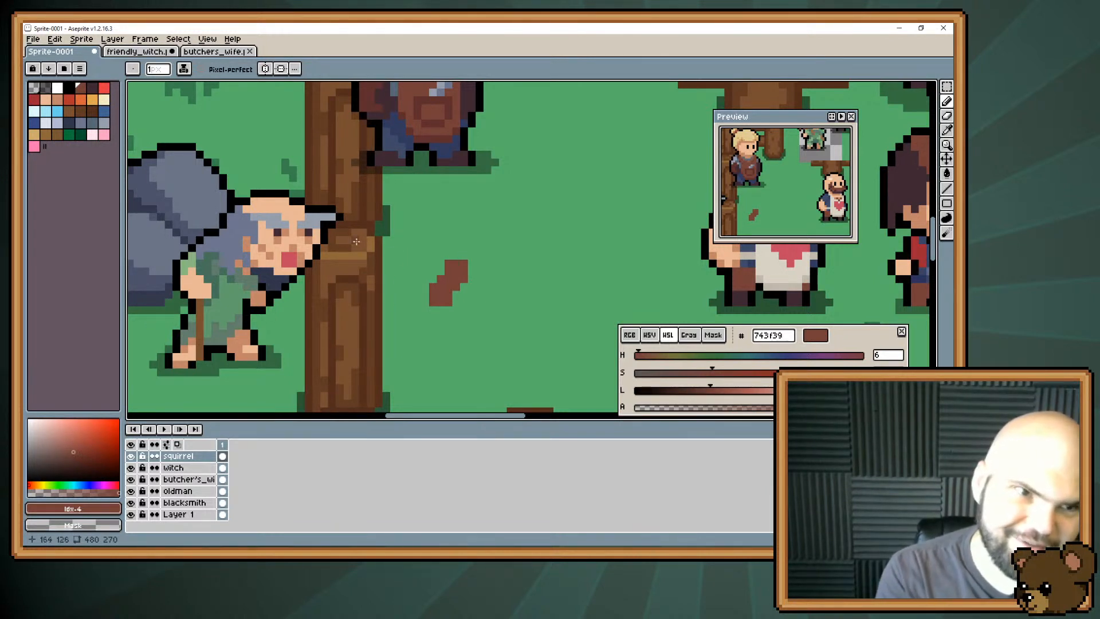
# Add two black eye pixels to the squirrel's head and extend the brown face around the outer eye.
pyautogui.click(68, 88)
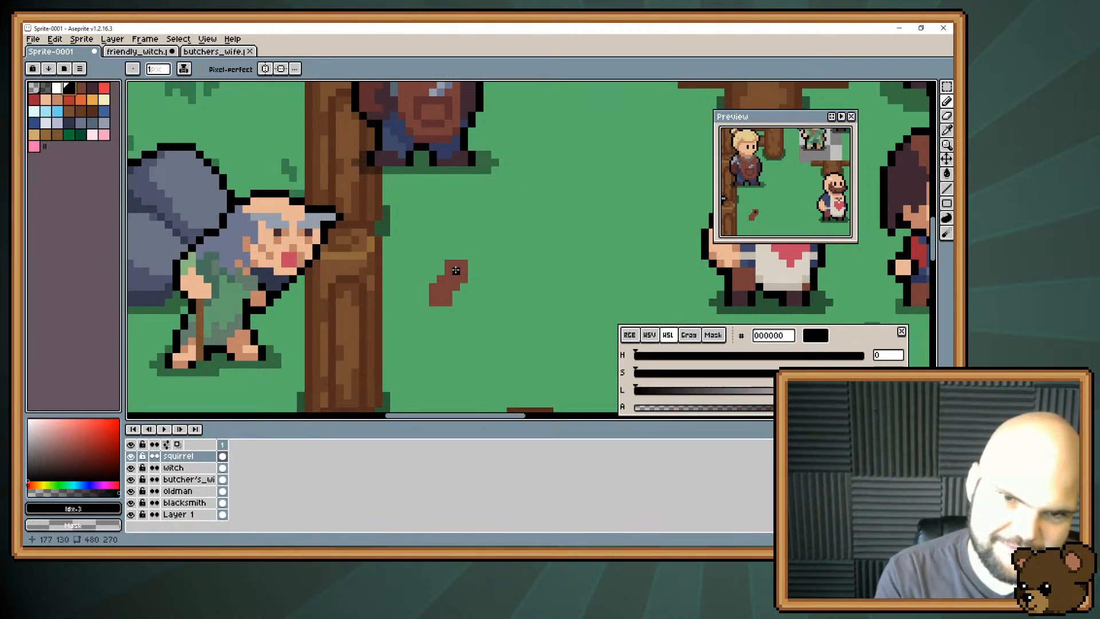
pyautogui.click(456, 270)
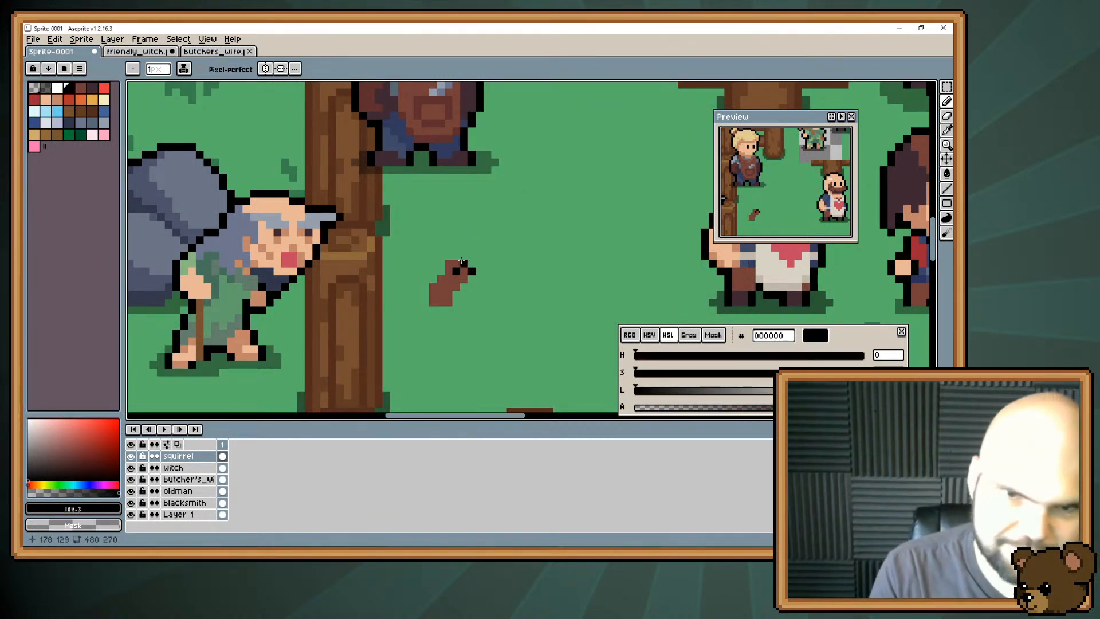
pyautogui.press('i')
pyautogui.keyDown('alt'); pyautogui.click(447, 282); pyautogui.keyUp('alt')
pyautogui.moveTo(471, 278)
pyautogui.mouseDown()
pyautogui.moveTo(472, 264)
pyautogui.moveTo(480, 287)
pyautogui.mouseUp()
pyautogui.press('e')
pyautogui.press('b')
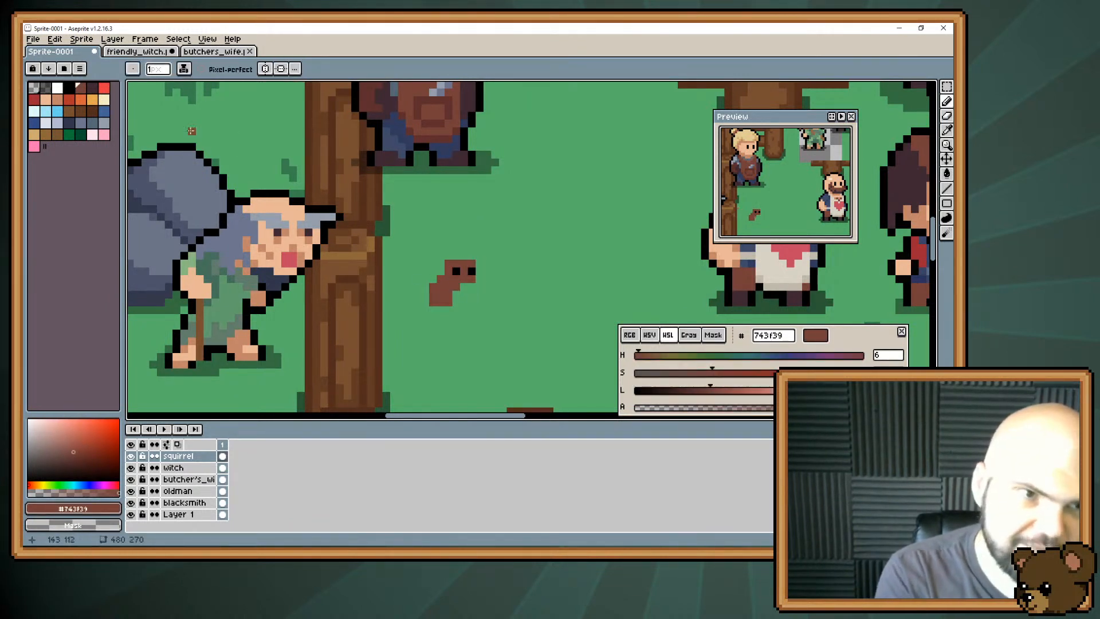
# Paint a row of dark #3f2832 pixels directly above the squirrel's eyes.
pyautogui.click(93, 88)
pyautogui.moveTo(459, 267); pyautogui.dragTo(471, 265)
pyautogui.click(457, 264)
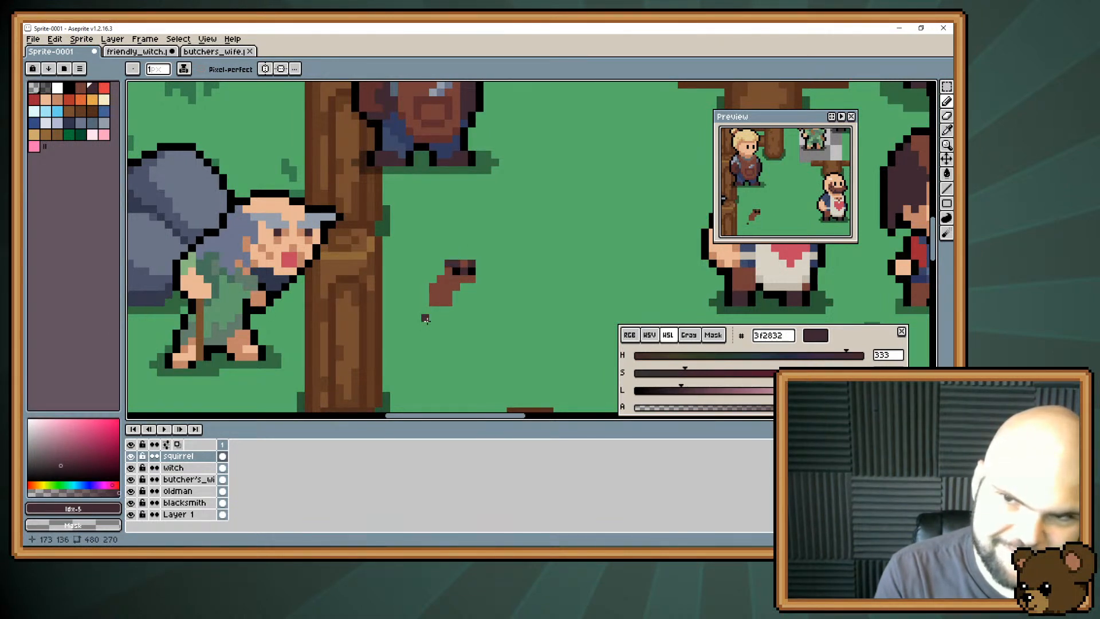
# Thicken the squirrel's back and raise the top of its head with brown #743f39.
pyautogui.keyDown('alt'); pyautogui.click(447, 285); pyautogui.keyUp('alt')
pyautogui.moveTo(442, 279)
pyautogui.mouseDown()
pyautogui.moveTo(441, 263)
pyautogui.moveTo(467, 258)
pyautogui.moveTo(464, 287)
pyautogui.moveTo(446, 296)
pyautogui.mouseUp()
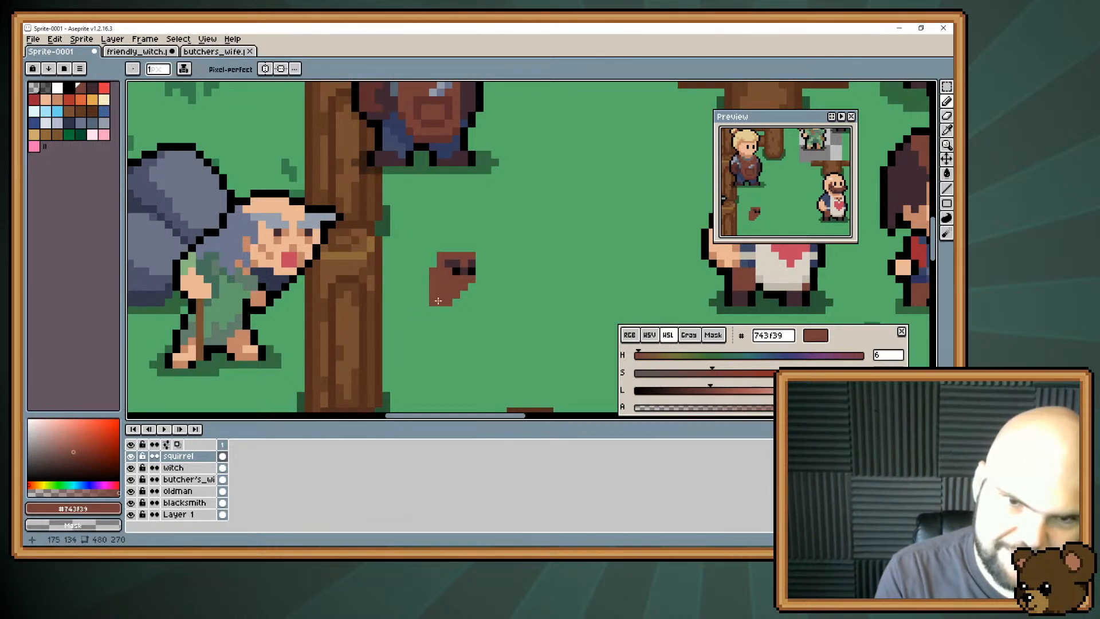
pyautogui.moveTo(427, 287); pyautogui.dragTo(426, 280)
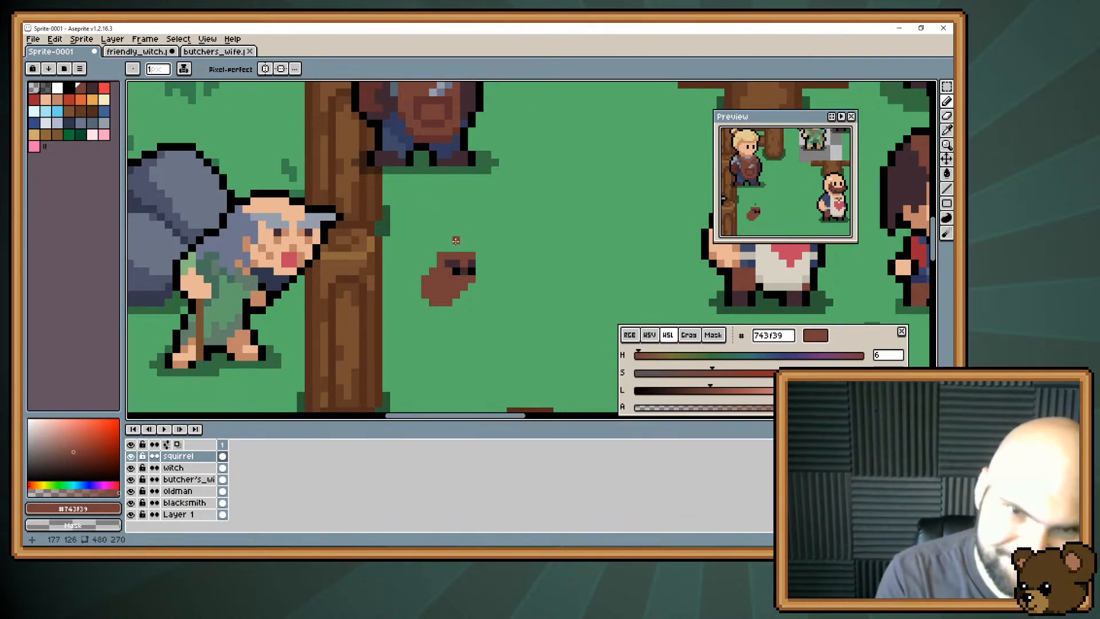
pyautogui.moveTo(448, 248); pyautogui.dragTo(465, 247)
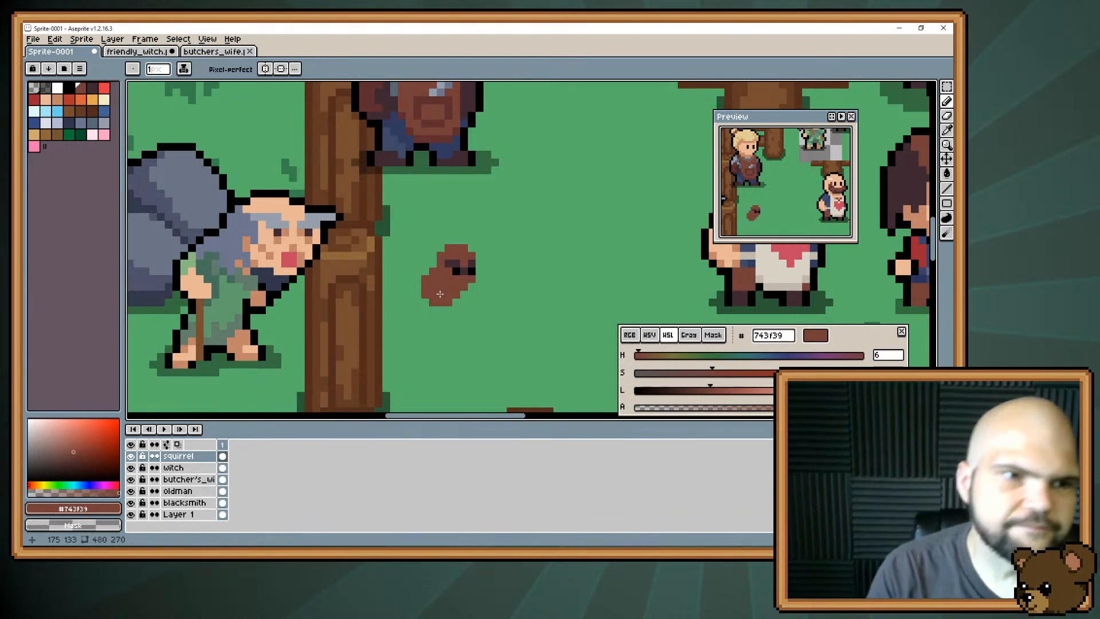
# Extend the squirrel's body backward and shape two short, separated hind legs beneath it.
pyautogui.press('e')
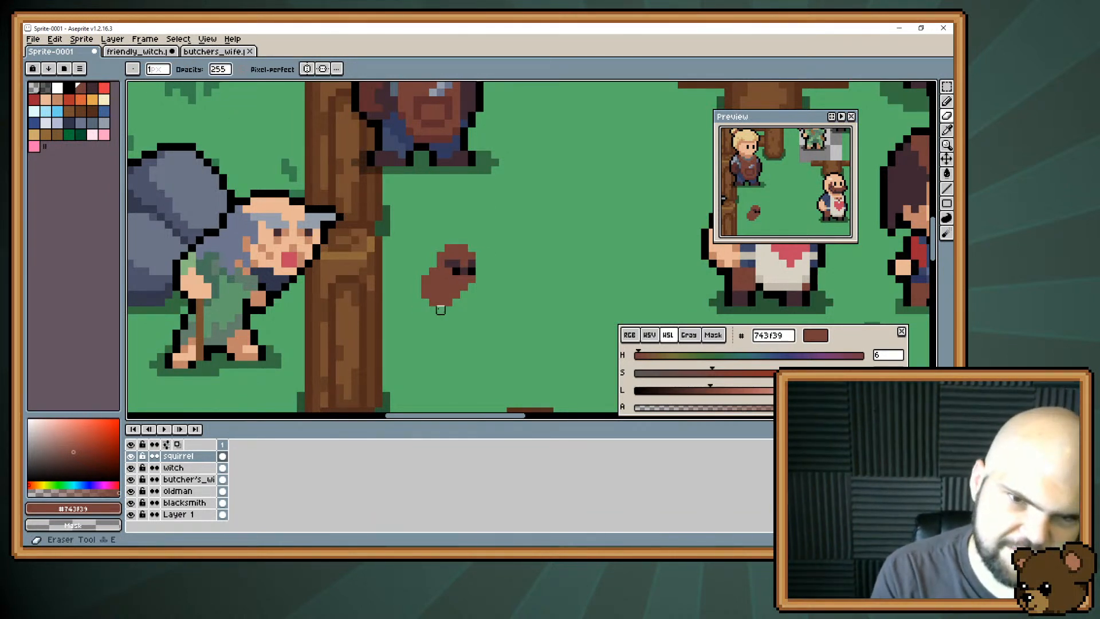
pyautogui.moveTo(433, 303)
pyautogui.mouseDown()
pyautogui.moveTo(449, 302)
pyautogui.moveTo(413, 271)
pyautogui.moveTo(415, 295)
pyautogui.mouseUp()
pyautogui.press('b')
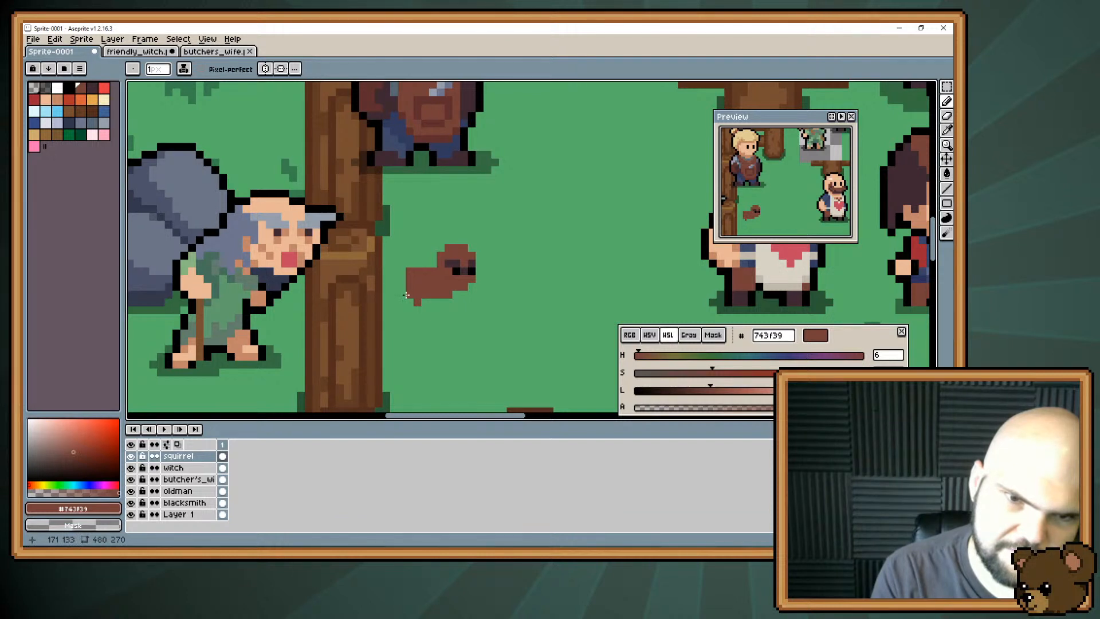
pyautogui.click(404, 295)
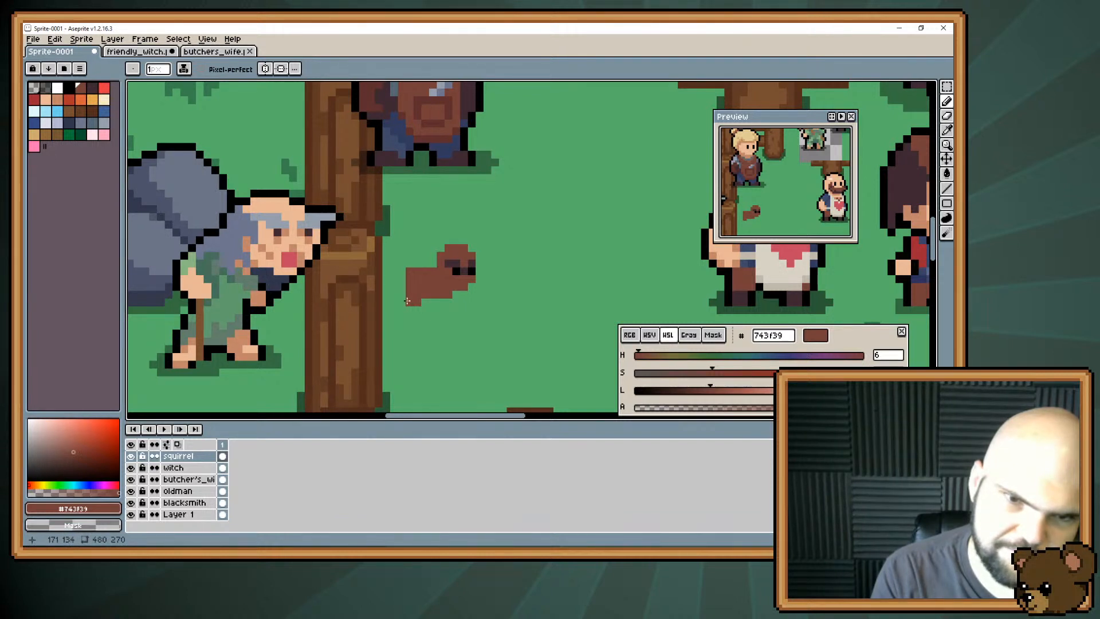
pyautogui.click(425, 301)
pyautogui.press('e')
pyautogui.click(416, 302)
pyautogui.press('b')
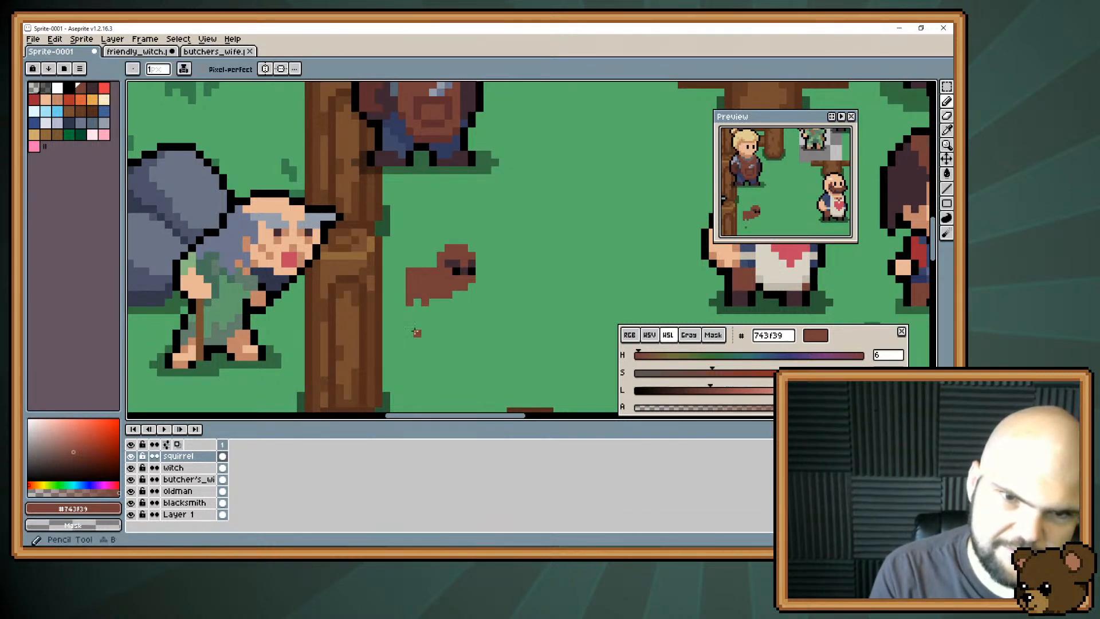
# Add a brown front-foot pixel under the squirrel's head and erase the upper rear corner to round its rump.
pyautogui.click(462, 302)
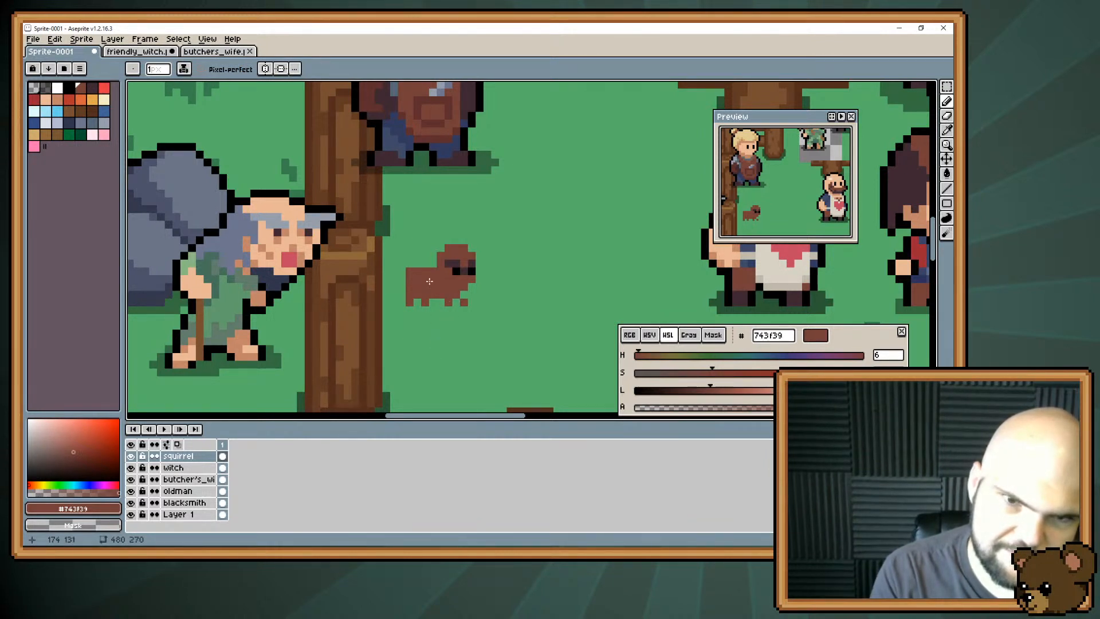
pyautogui.press('e')
pyautogui.click(409, 271)
pyautogui.press('b')
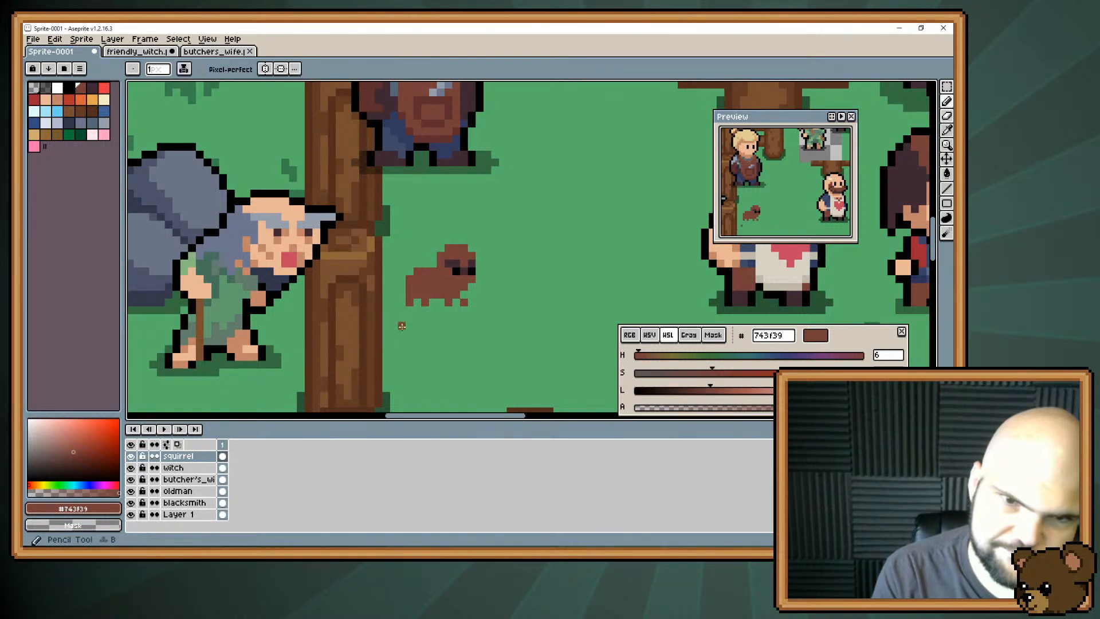
# Extend the squirrel's rump backward with brown #743f39 pixels above and around its hind foot.
pyautogui.moveTo(402, 302); pyautogui.dragTo(408, 294)
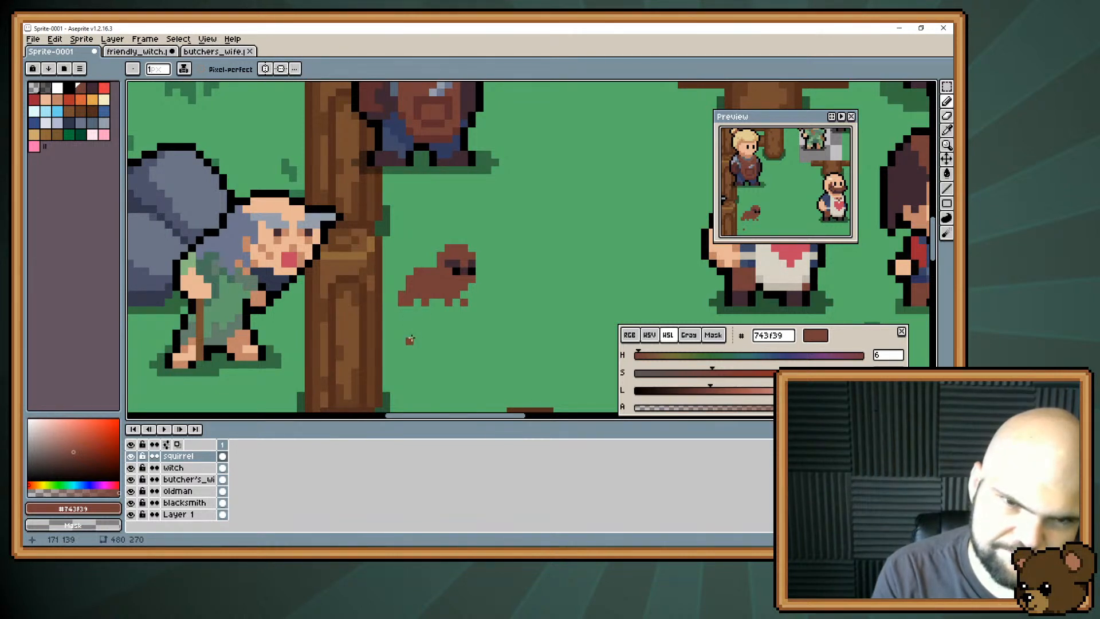
pyautogui.click(403, 288)
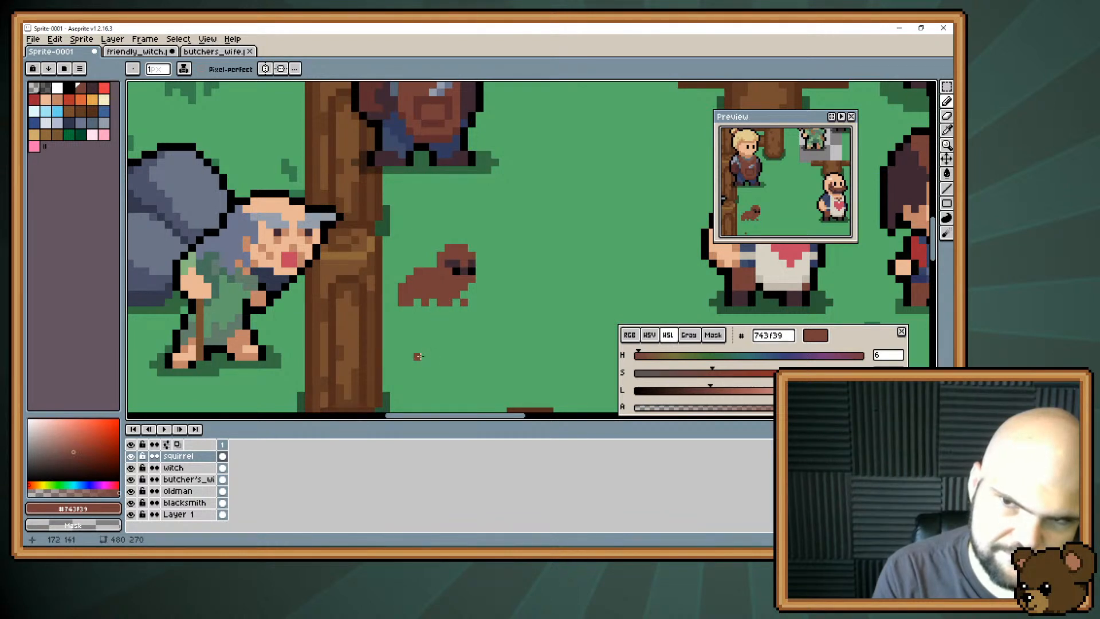
# Try lengthening the squirrel's legs downward with extra brown pixels, and undo those additions.
pyautogui.click(463, 302)
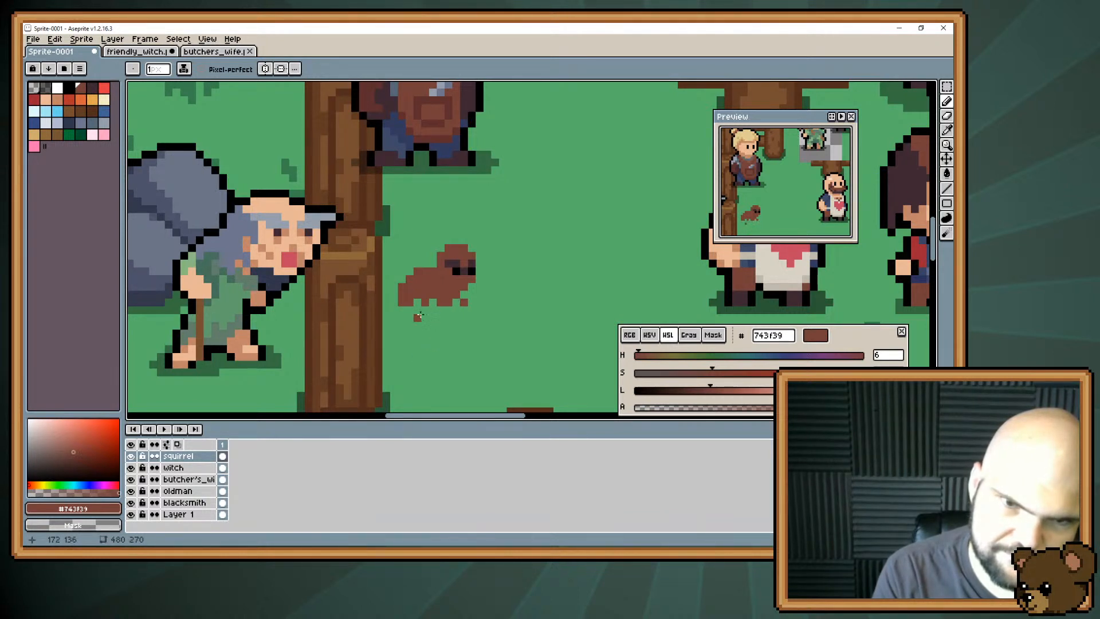
pyautogui.moveTo(441, 310); pyautogui.dragTo(449, 310)
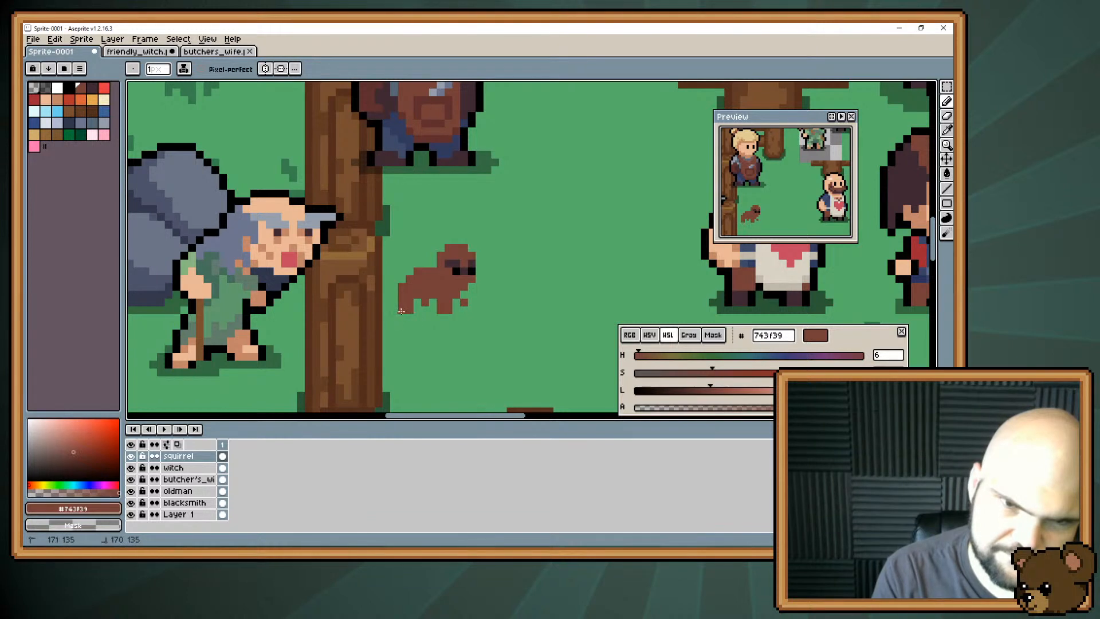
pyautogui.hotkey('ctrl', 'z')
pyautogui.hotkey('ctrl', 'z')
pyautogui.hotkey('ctrl', 'z')
# Rework the squirrel's short legs, erasing and repainting the brown front-foot pixel beneath its head.
pyautogui.click(464, 303)
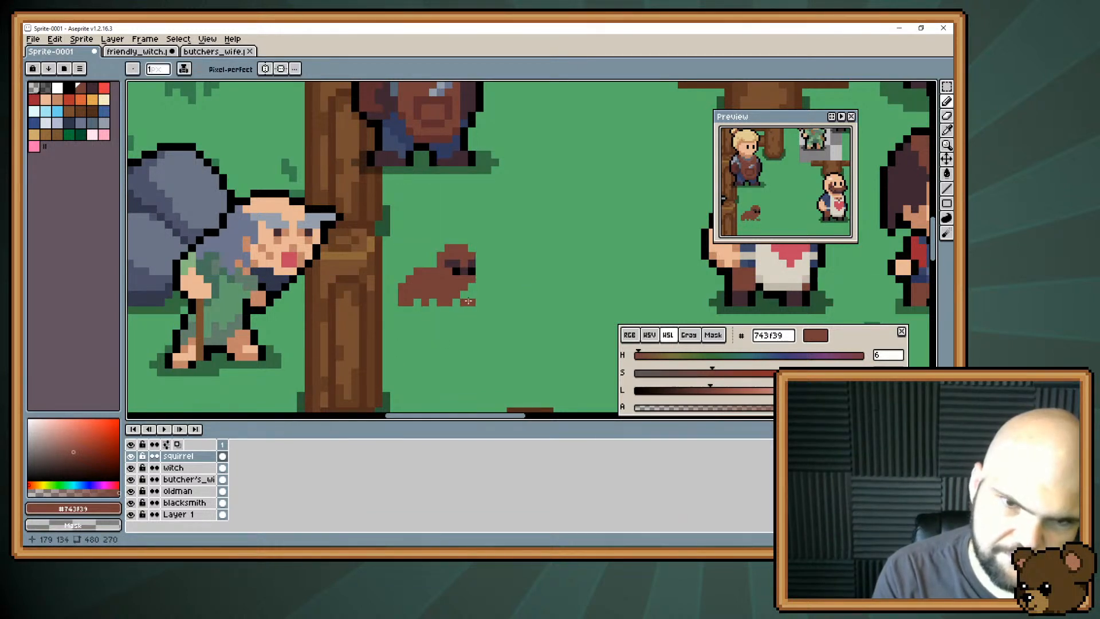
pyautogui.press('e')
pyautogui.click(425, 302)
pyautogui.press('b')
pyautogui.click(464, 304)
pyautogui.press('e')
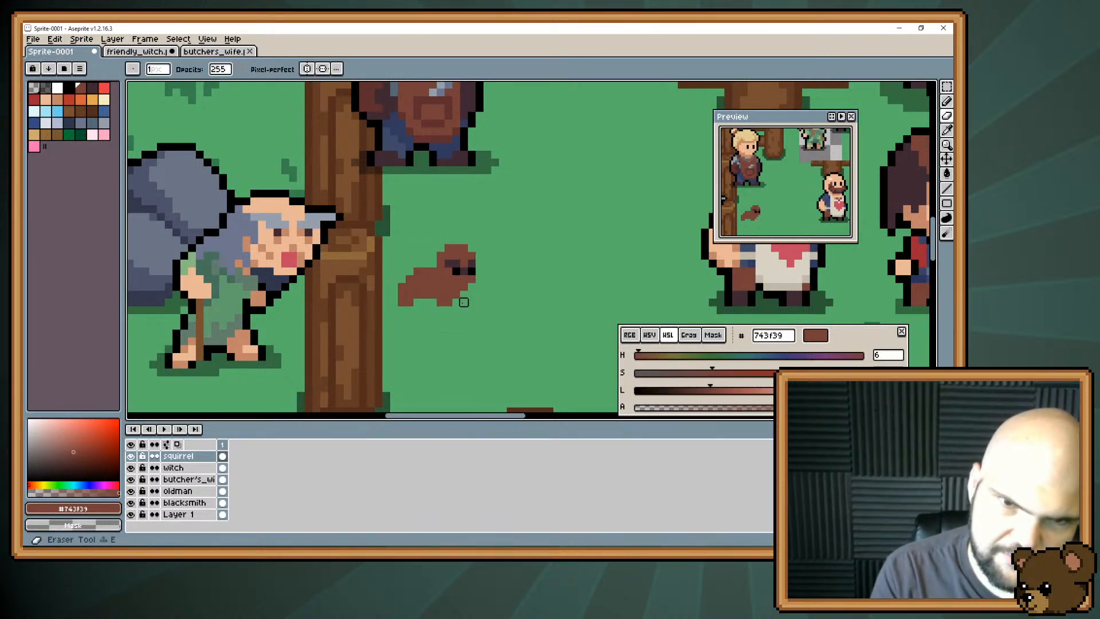
pyautogui.click(464, 302)
pyautogui.press('b')
pyautogui.click(463, 295)
pyautogui.click(464, 302)
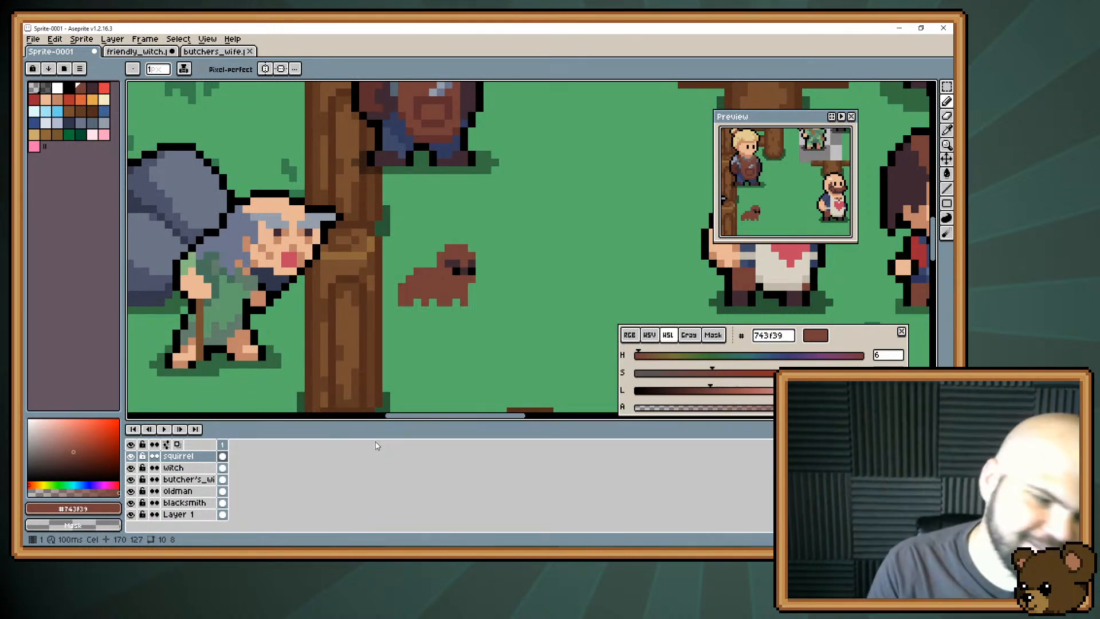
# Reshape the squirrel's body into an upright sitting pose by painting and erasing brown pixels, and undo the blur stroke along its back.
pyautogui.moveTo(409, 254)
pyautogui.mouseDown()
pyautogui.moveTo(356, 275)
pyautogui.moveTo(363, 319)
pyautogui.moveTo(389, 312)
pyautogui.moveTo(363, 298)
pyautogui.mouseUp()
pyautogui.press('e')
pyautogui.press('b')
pyautogui.press('e')
pyautogui.press('b')
pyautogui.press('r')
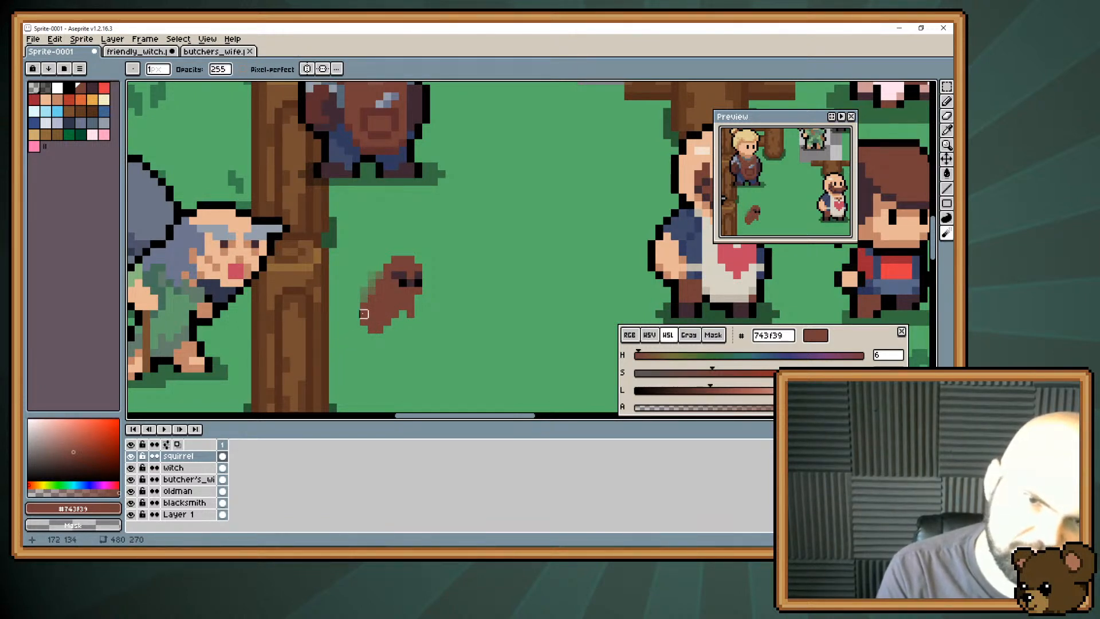
pyautogui.hotkey('ctrl', 'z')
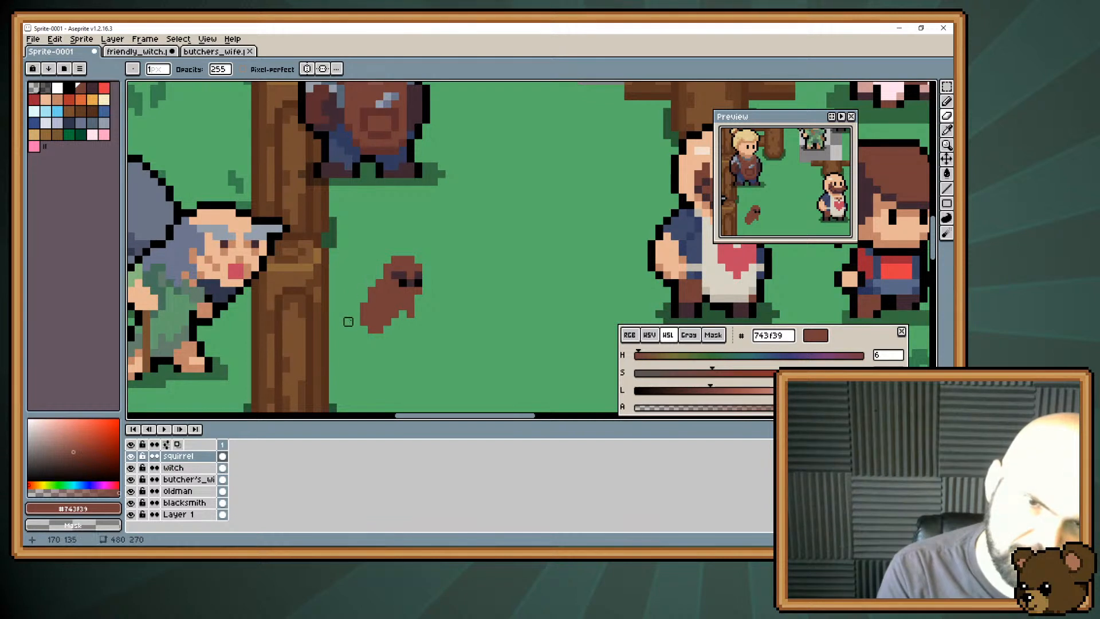
# Paint a brown haunch with a foot pointing forward under the sitting squirrel, and erase the stray pixels beneath it.
pyautogui.press('b')
pyautogui.moveTo(381, 327); pyautogui.dragTo(403, 338)
pyautogui.press('r')
pyautogui.press('e')
pyautogui.press('b')
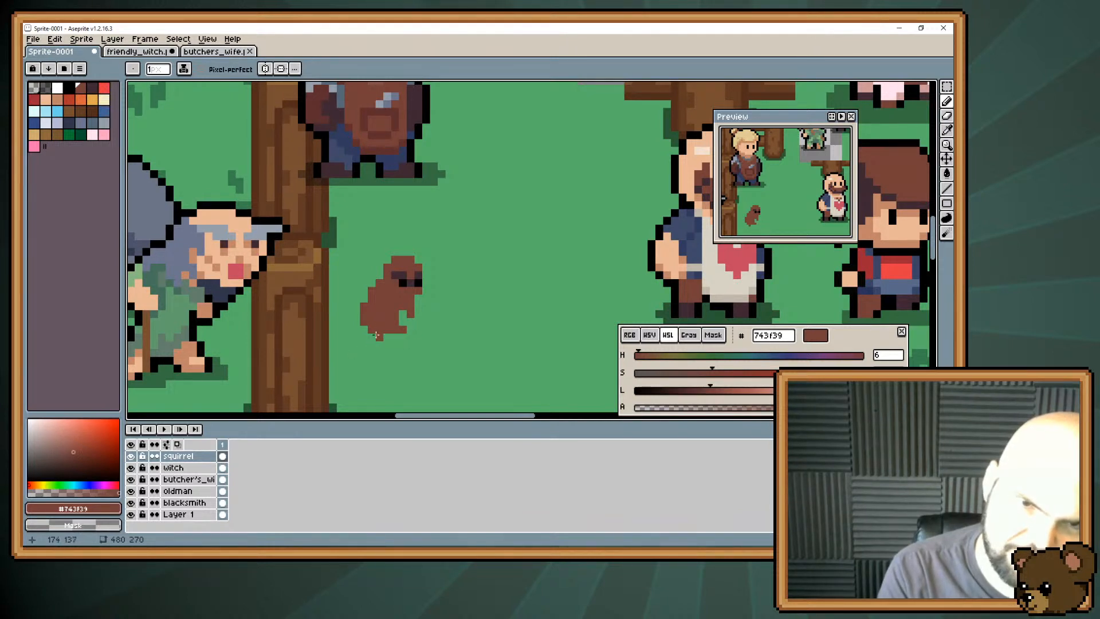
pyautogui.press('e')
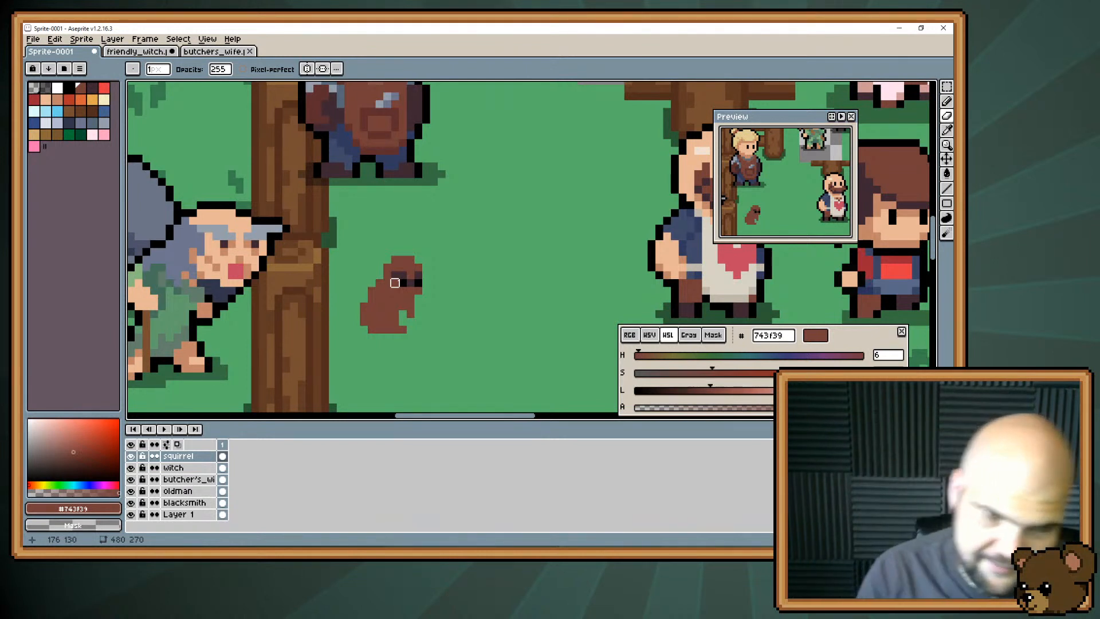
# Try adding a small brown ear pixel at each upper corner of the squirrel's head, and undo both.
pyautogui.press('b')
pyautogui.click(419, 252)
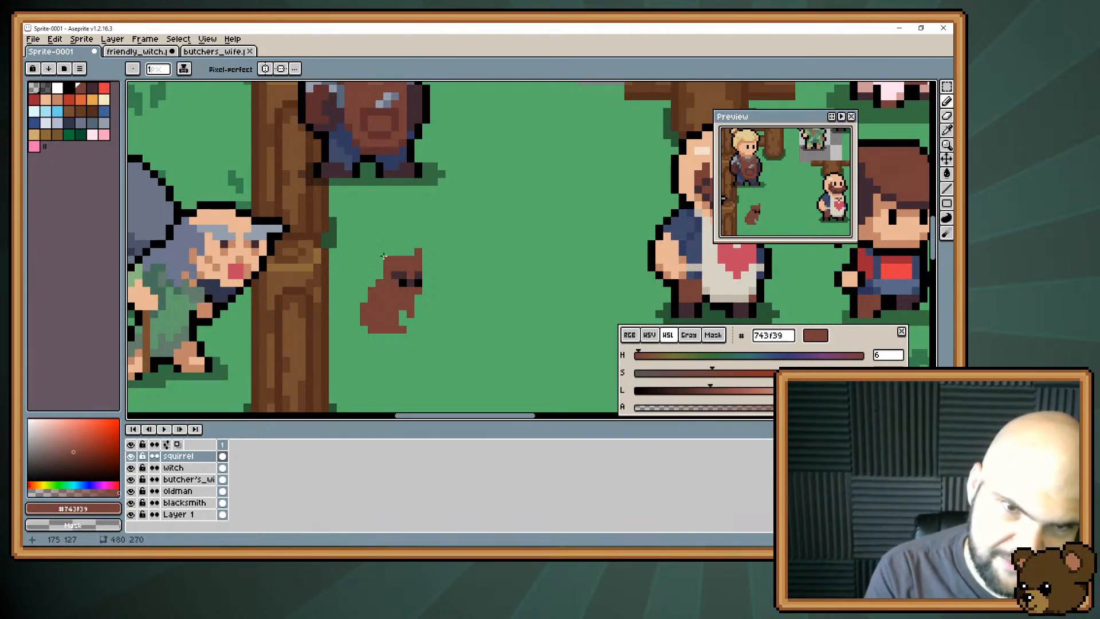
pyautogui.click(380, 252)
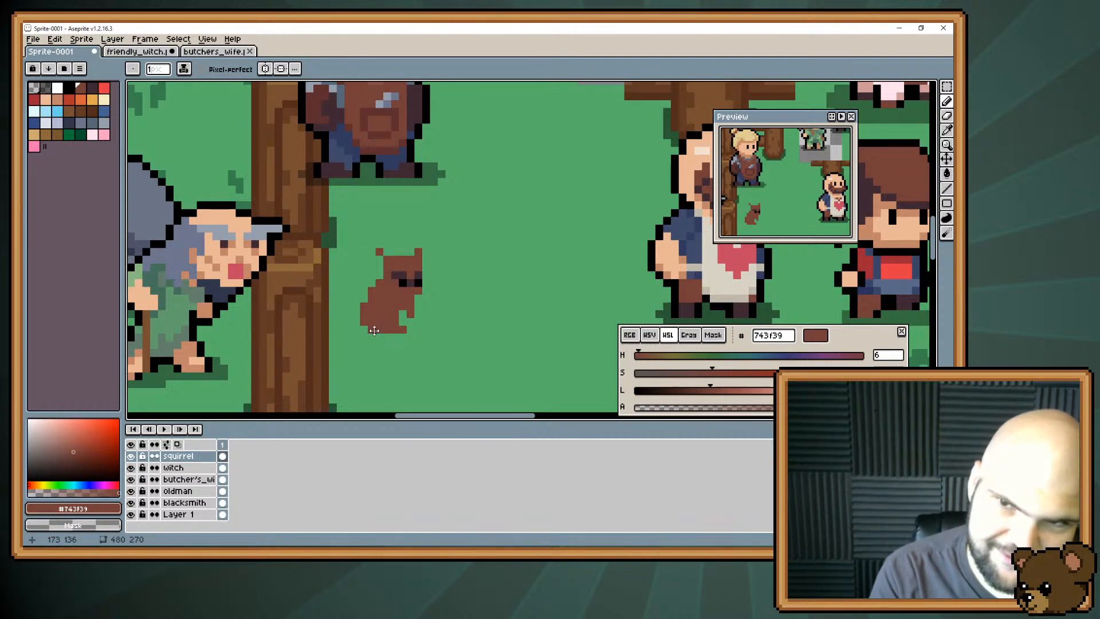
pyautogui.hotkey('ctrl', 'z')
pyautogui.hotkey('ctrl', 'z')
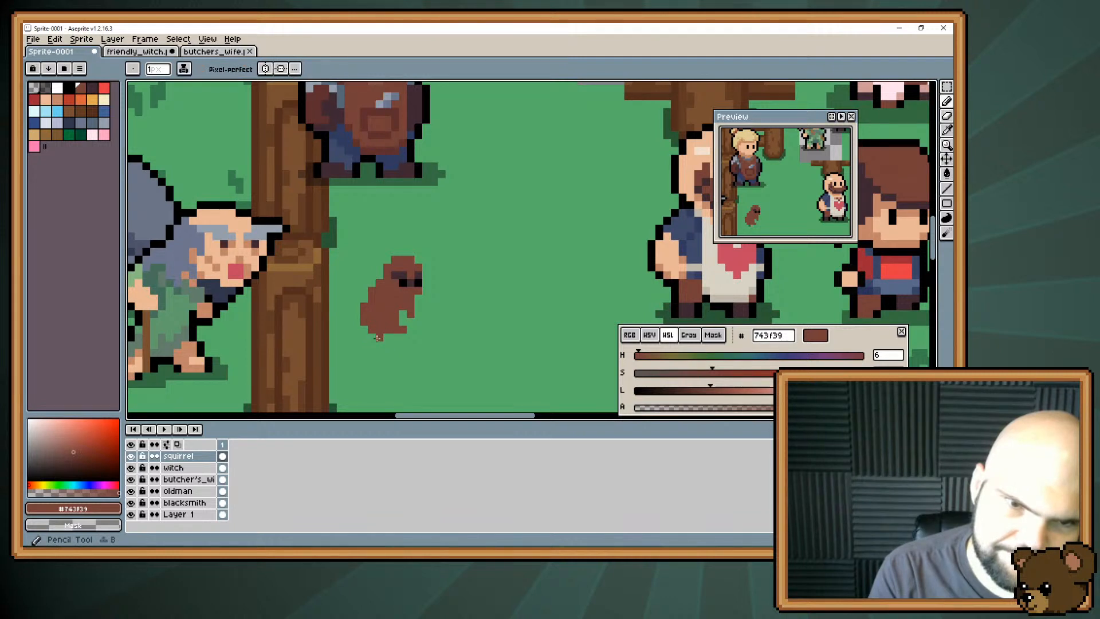
# Reshape the squirrel's foot and flatten its base, leaving a small gap between the front paw and the belly.
pyautogui.press('r')
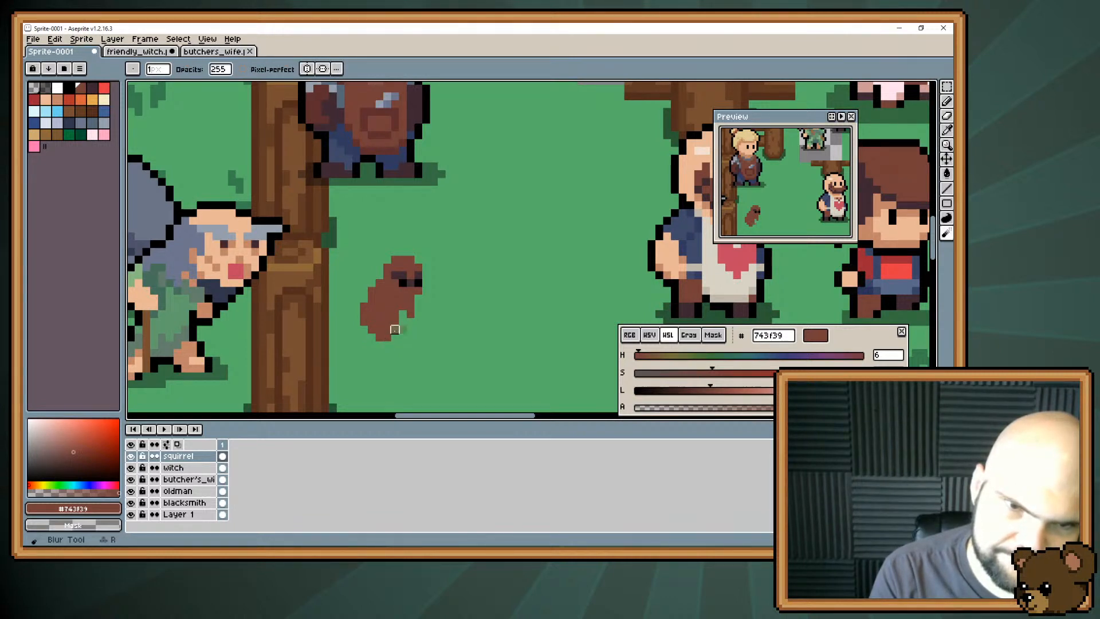
pyautogui.press('b')
pyautogui.click(403, 329)
pyautogui.click(401, 344)
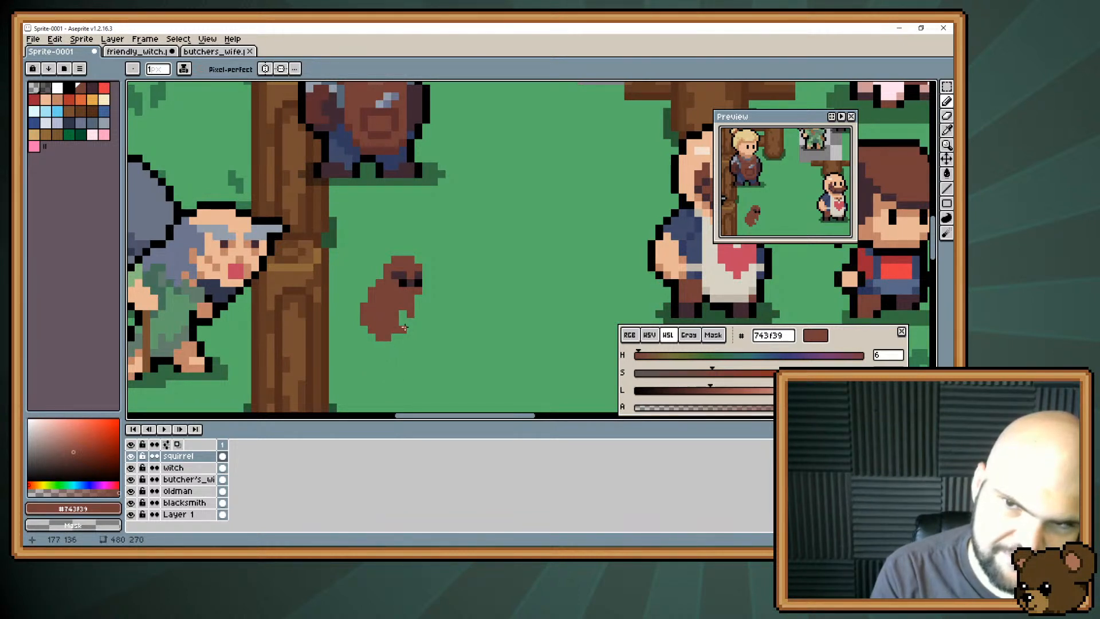
pyautogui.press('e')
pyautogui.moveTo(404, 324); pyautogui.dragTo(378, 338)
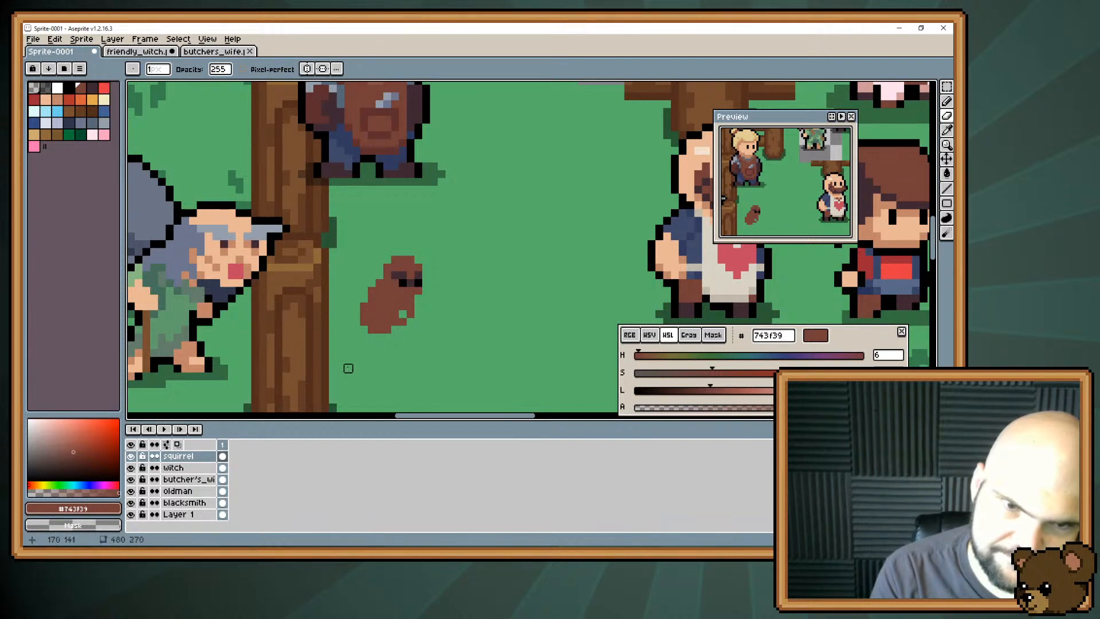
pyautogui.press('b')
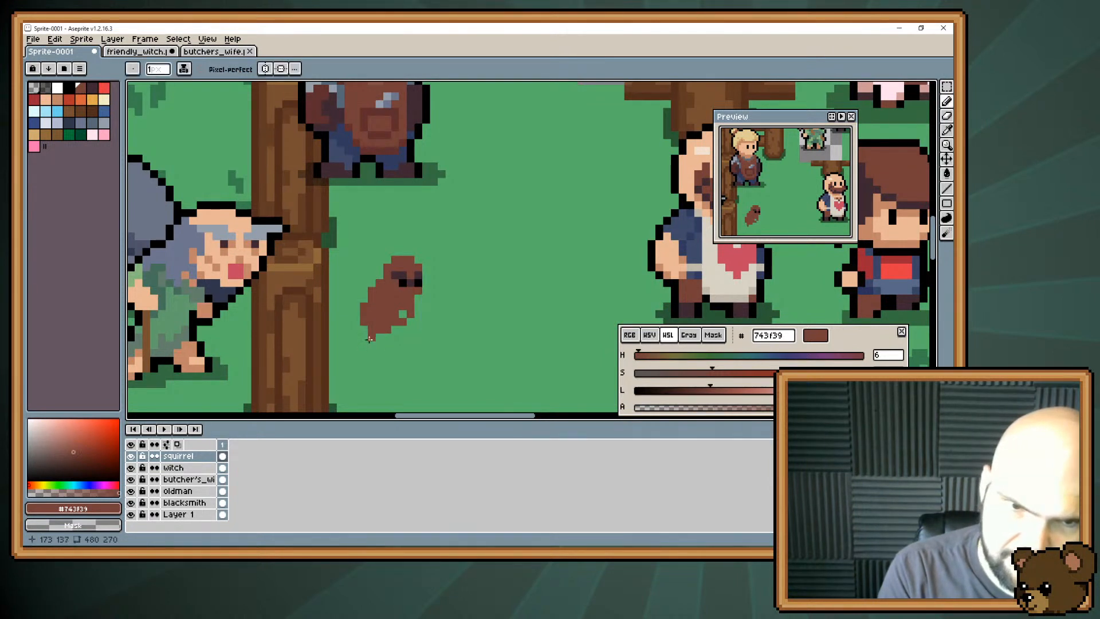
pyautogui.rightClick(402, 314)
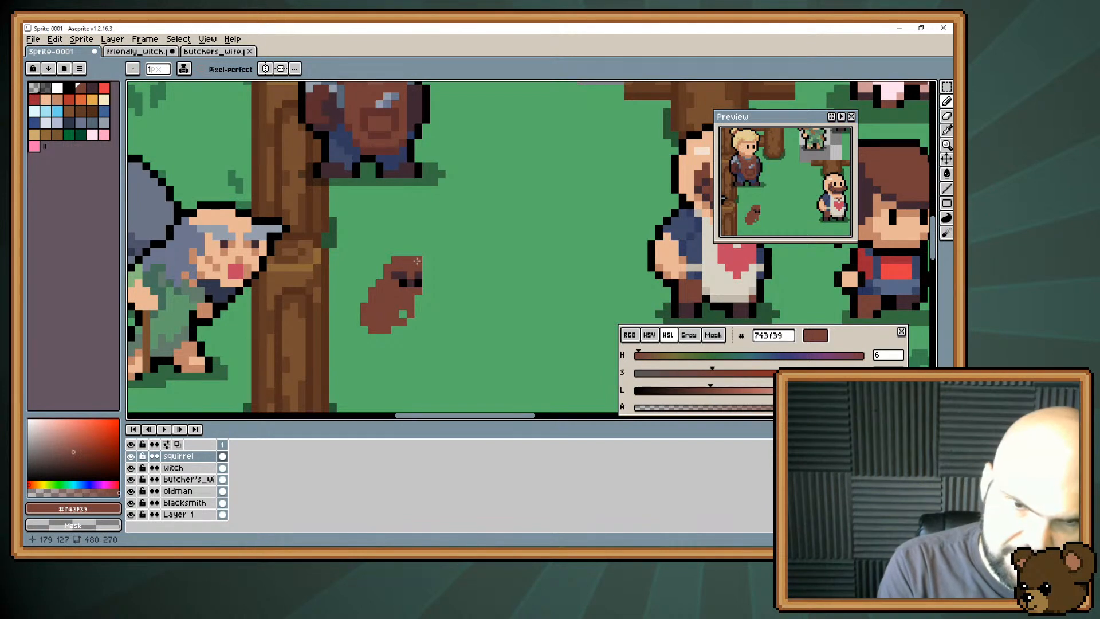
pyautogui.moveTo(404, 270); pyautogui.dragTo(380, 278)
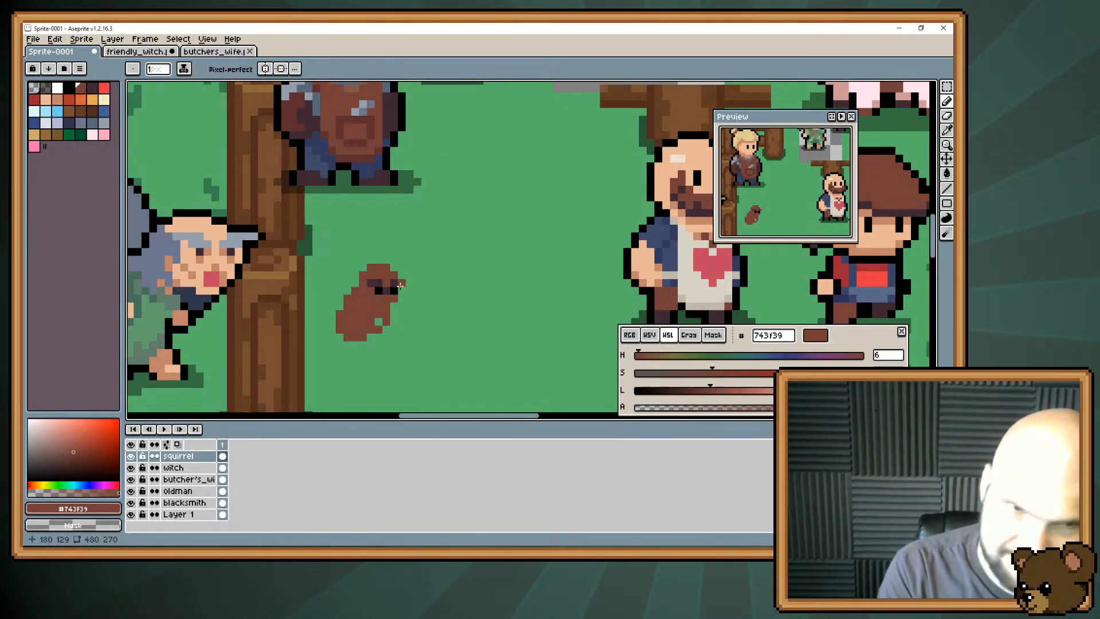
pyautogui.press('b')
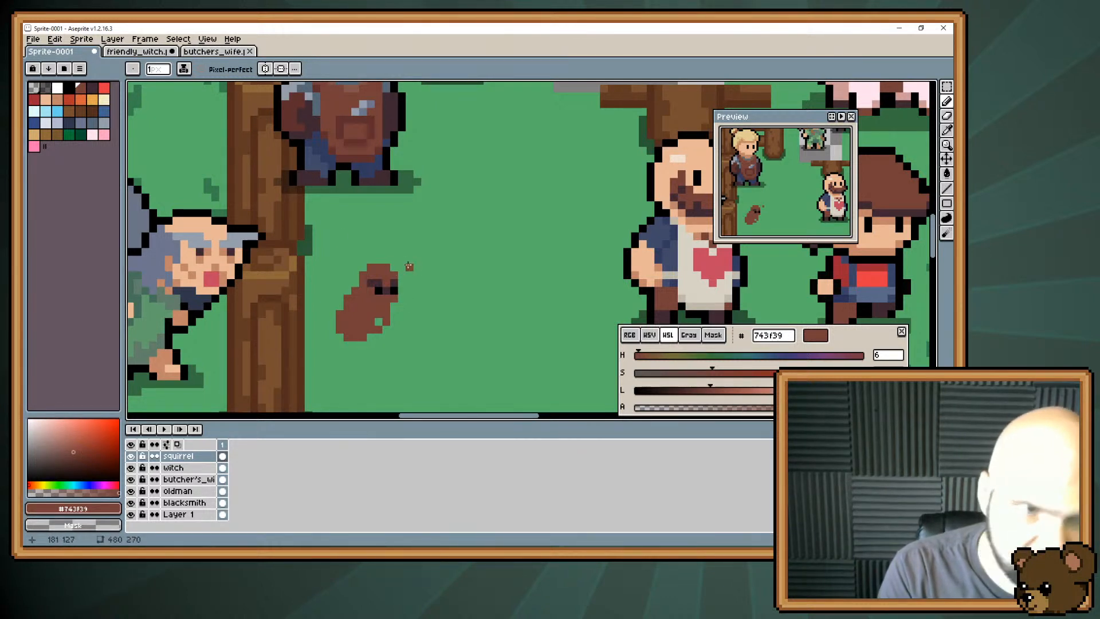
# Fill the squirrel's brown body with grey-blue #6d758d.
pyautogui.click(80, 123)
pyautogui.press('g')
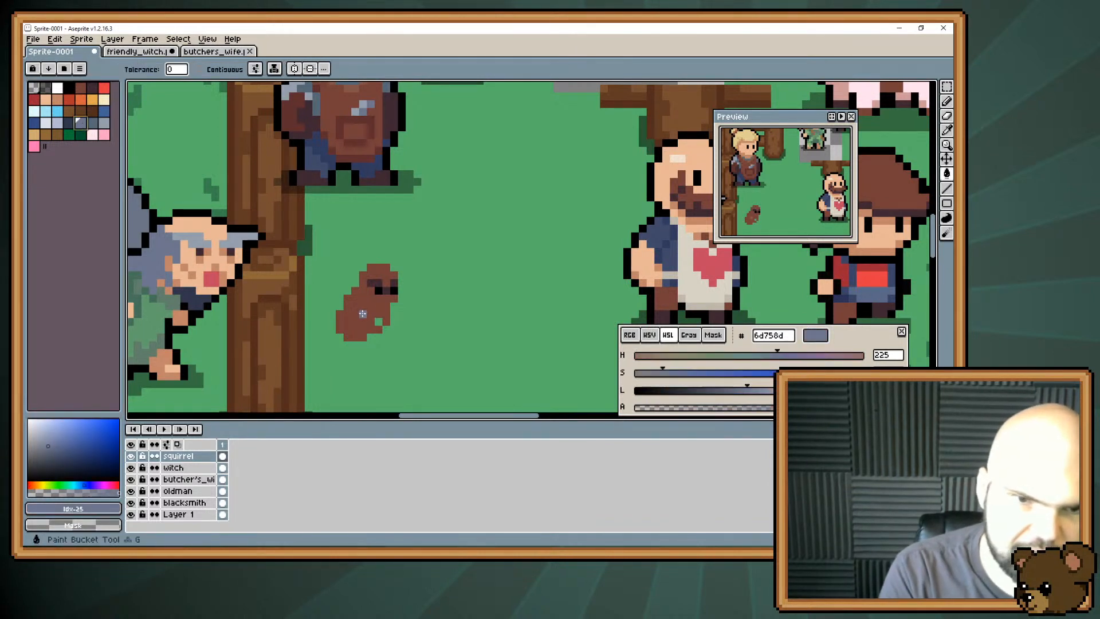
pyautogui.click(358, 322)
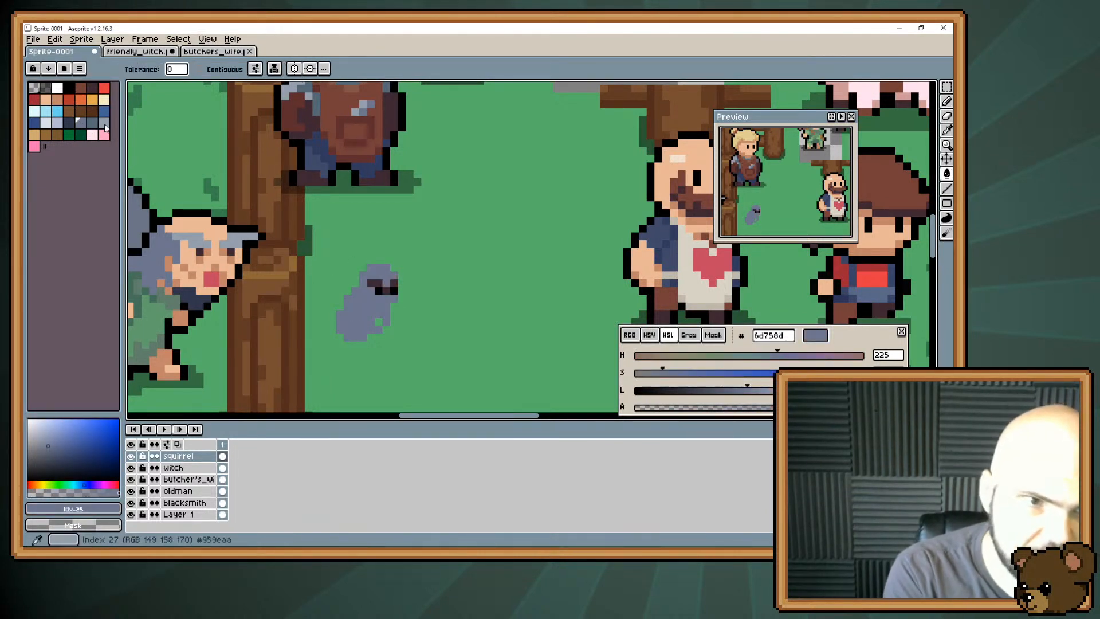
# Paint two square ears in grey #959eaa at the upper corners of the squirrel's head.
pyautogui.click(104, 124)
pyautogui.press('b')
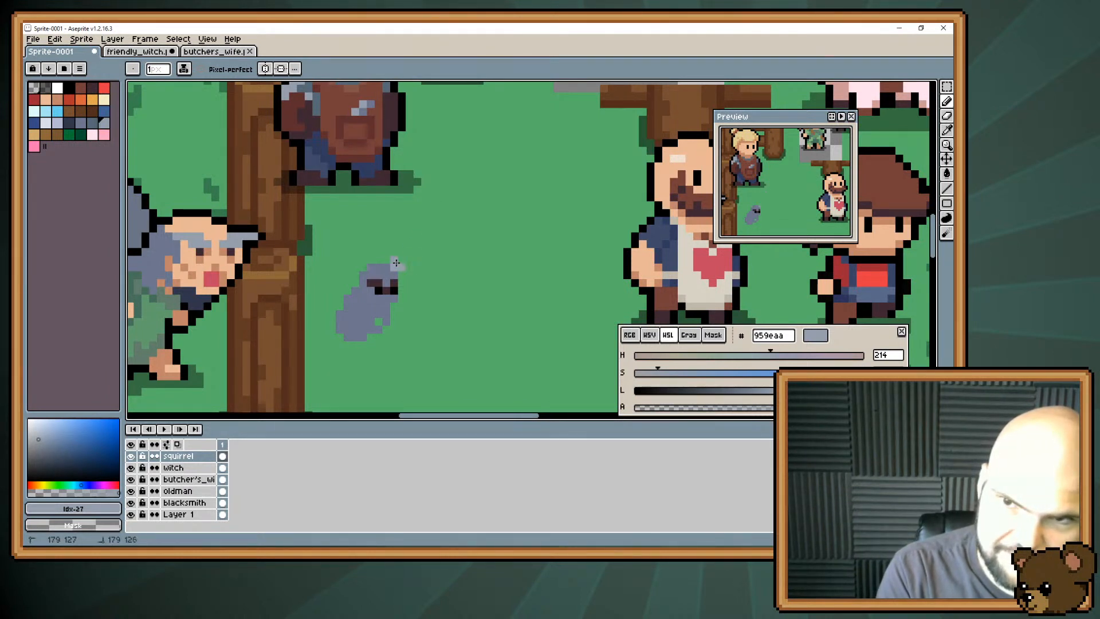
pyautogui.click(399, 262)
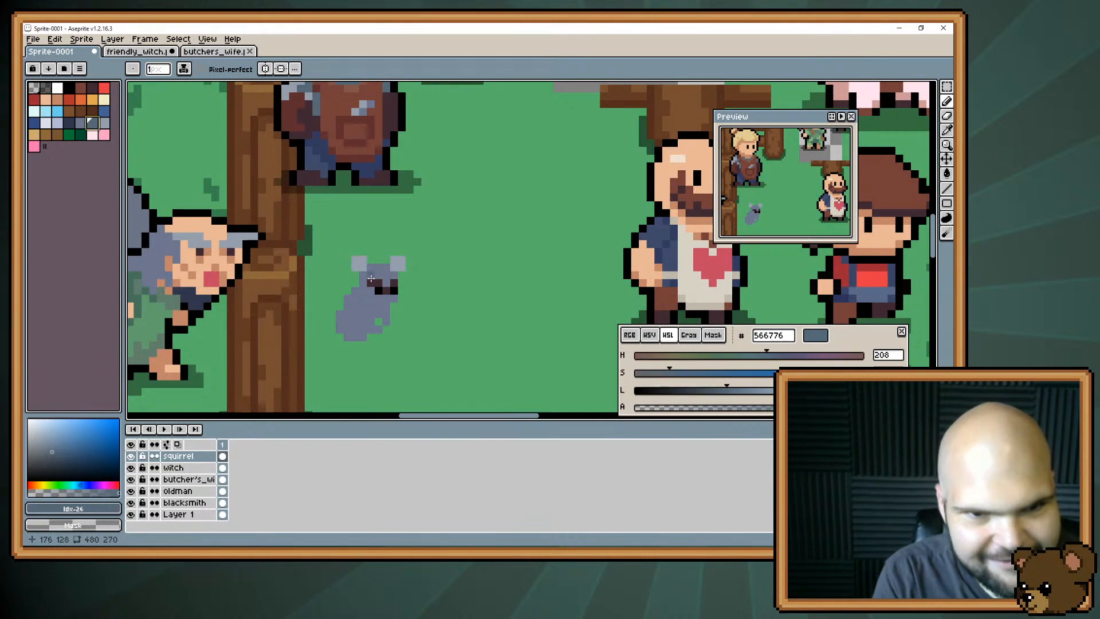
# Recolour the row above the squirrel's eyes with dark blue #30364b and fill its body with light grey #b3b9d1.
pyautogui.moveTo(370, 283); pyautogui.dragTo(383, 286)
pyautogui.click(69, 124)
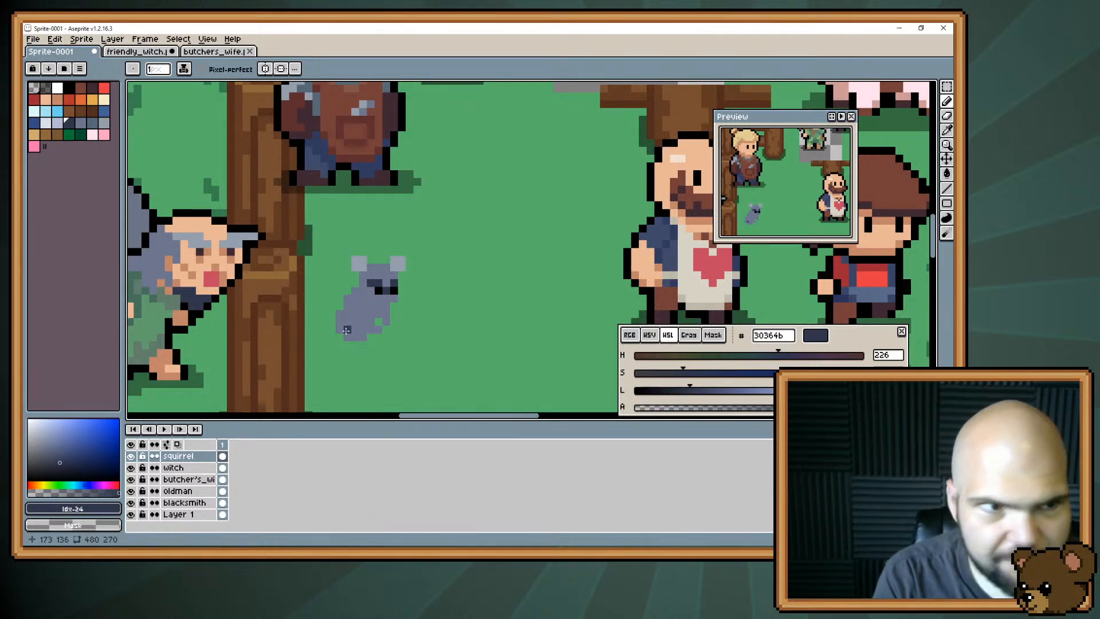
pyautogui.press('[')
pyautogui.press('g')
pyautogui.click(357, 308)
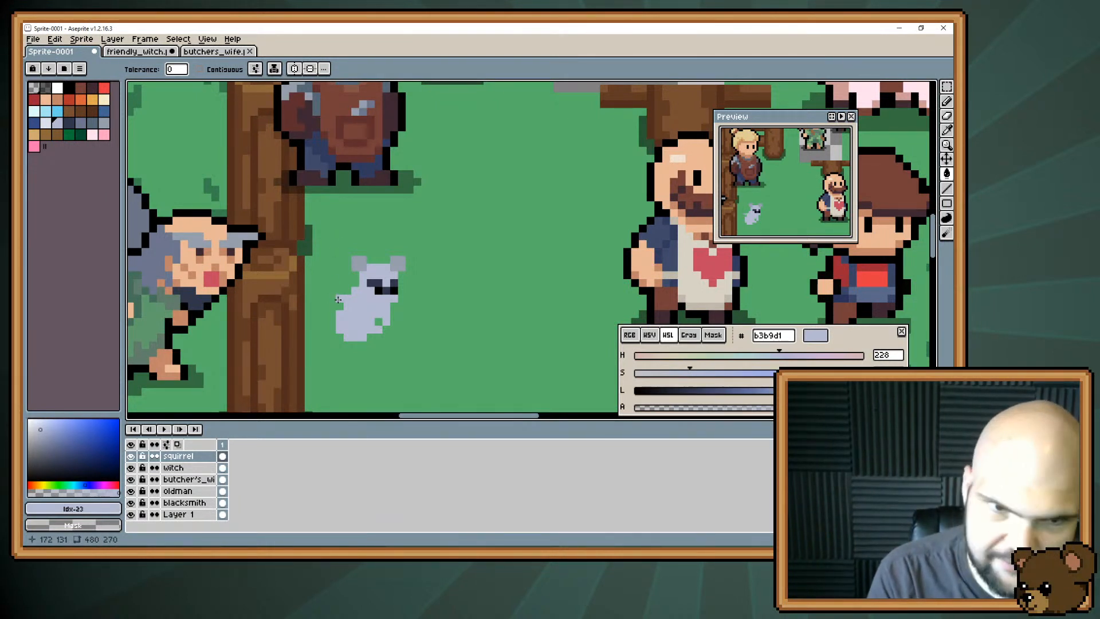
# Undo the accidental background fill and paint a thick curled tail in #6d758d behind the squirrel's body.
pyautogui.click(80, 123)
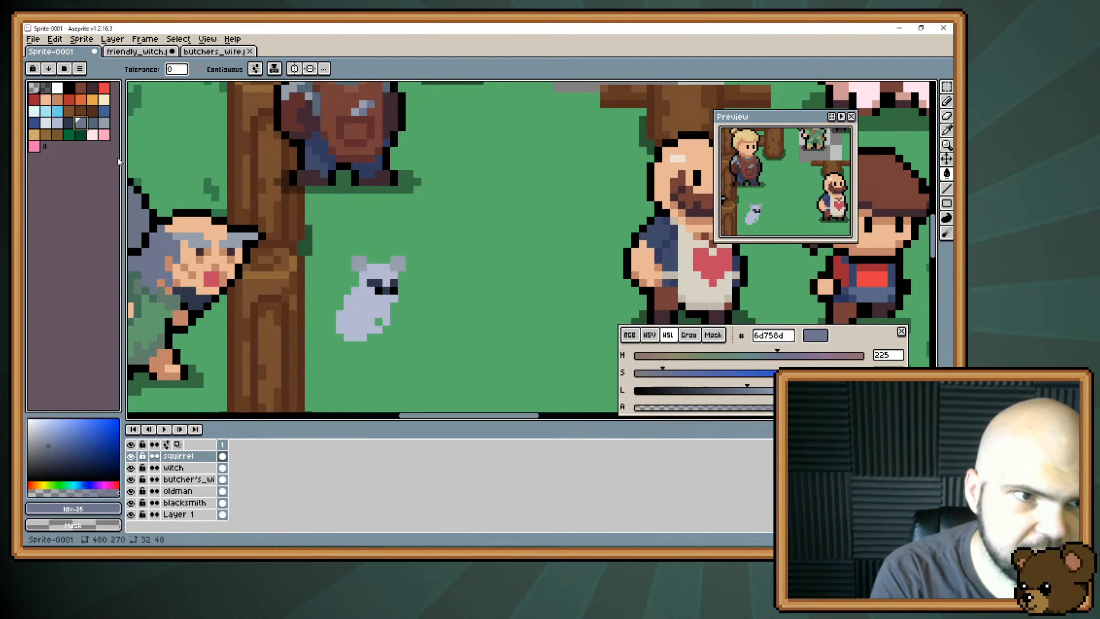
pyautogui.click(327, 315)
pyautogui.press('b')
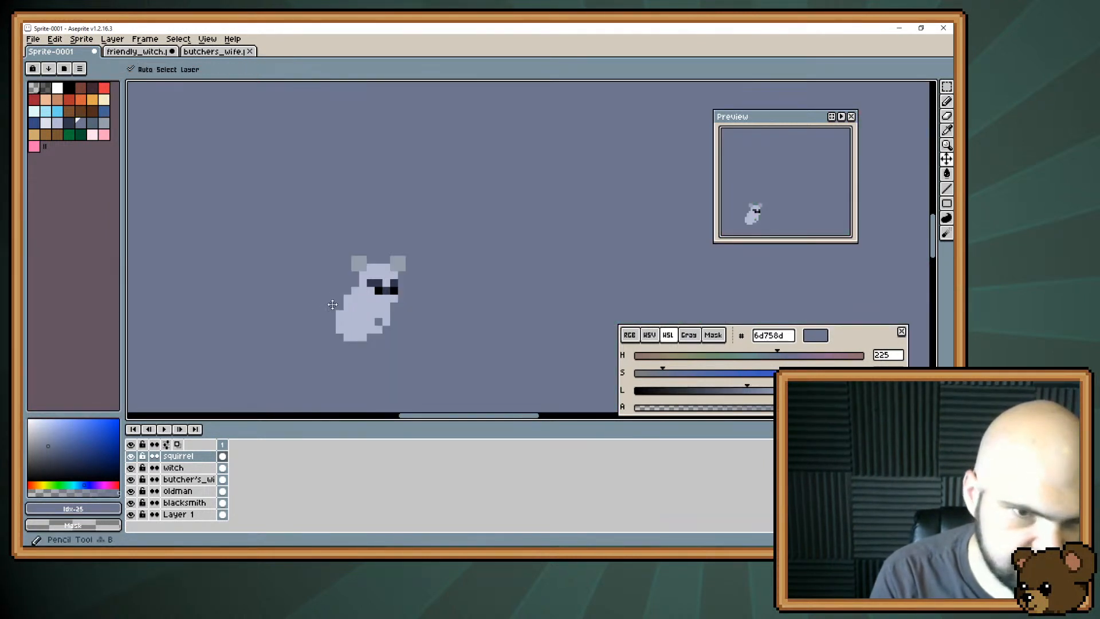
pyautogui.hotkey('ctrl', 'z')
pyautogui.moveTo(332, 306)
pyautogui.mouseDown()
pyautogui.moveTo(300, 282)
pyautogui.moveTo(286, 306)
pyautogui.moveTo(299, 342)
pyautogui.moveTo(316, 335)
pyautogui.moveTo(286, 304)
pyautogui.moveTo(309, 290)
pyautogui.moveTo(337, 308)
pyautogui.moveTo(331, 290)
pyautogui.moveTo(336, 301)
pyautogui.moveTo(301, 300)
pyautogui.moveTo(320, 326)
pyautogui.mouseUp()
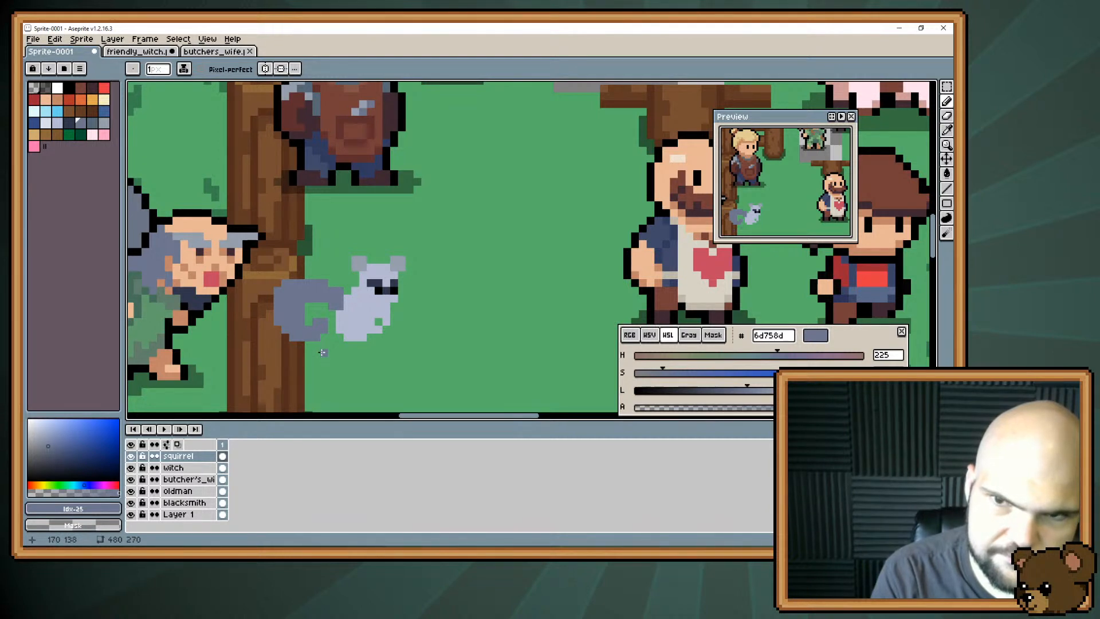
pyautogui.keyDown('alt'); pyautogui.click(321, 290); pyautogui.keyUp('alt')
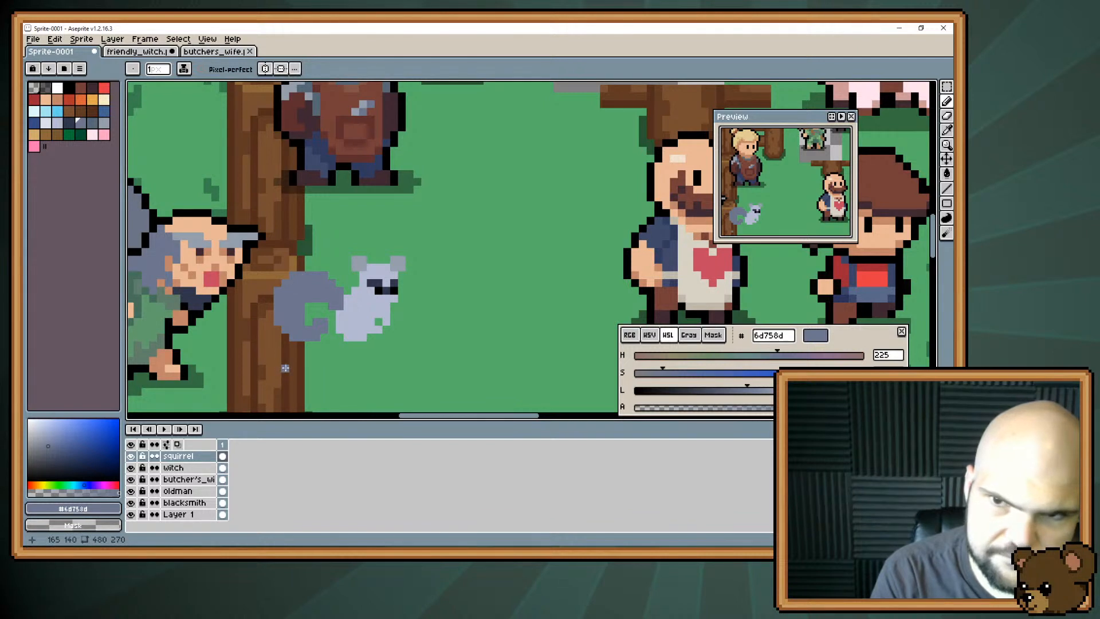
# Move the squirrel clear of the tree trunk and paint over the dark row above its eyes with #b3b9d1.
pyautogui.moveTo(310, 333); pyautogui.dragTo(356, 332)
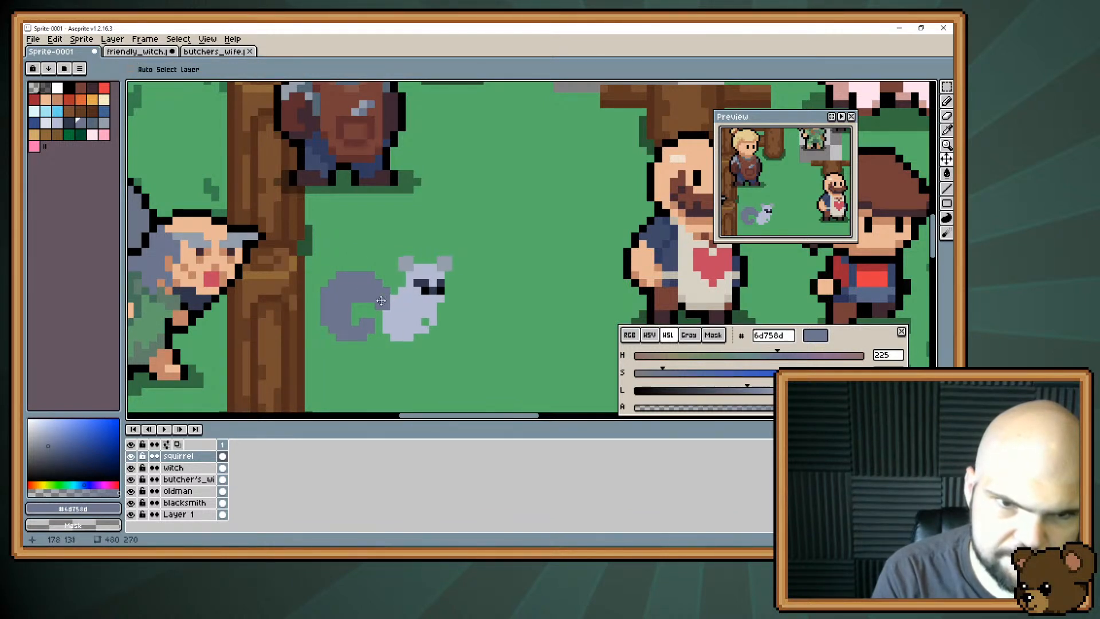
pyautogui.press('b')
pyautogui.keyDown('alt'); pyautogui.click(418, 283); pyautogui.keyUp('alt')
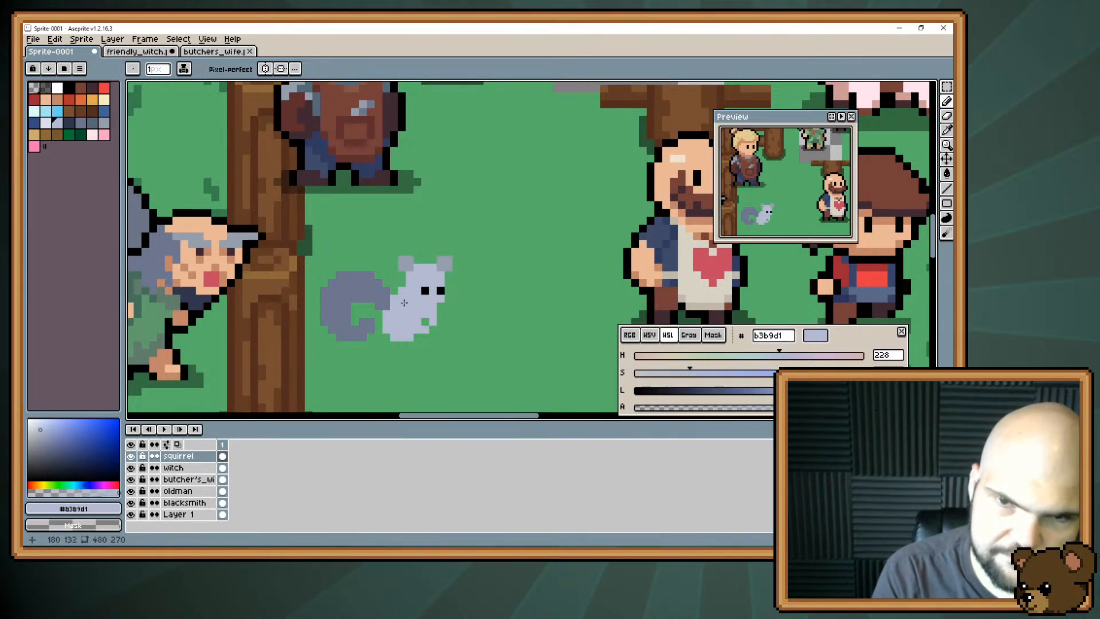
pyautogui.press('b')
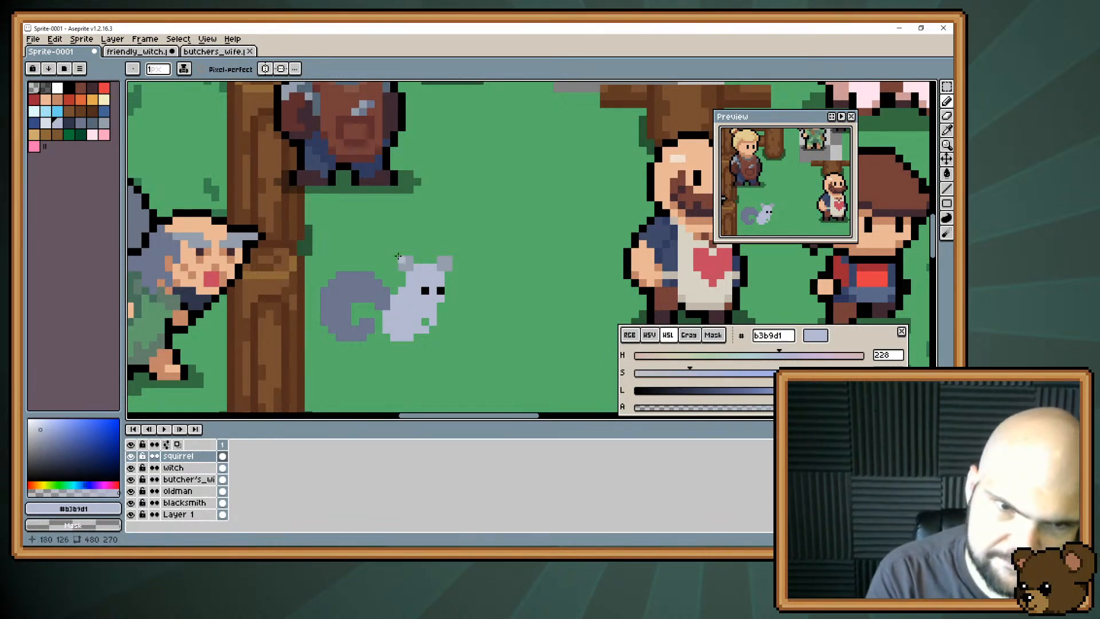
pyautogui.press('e')
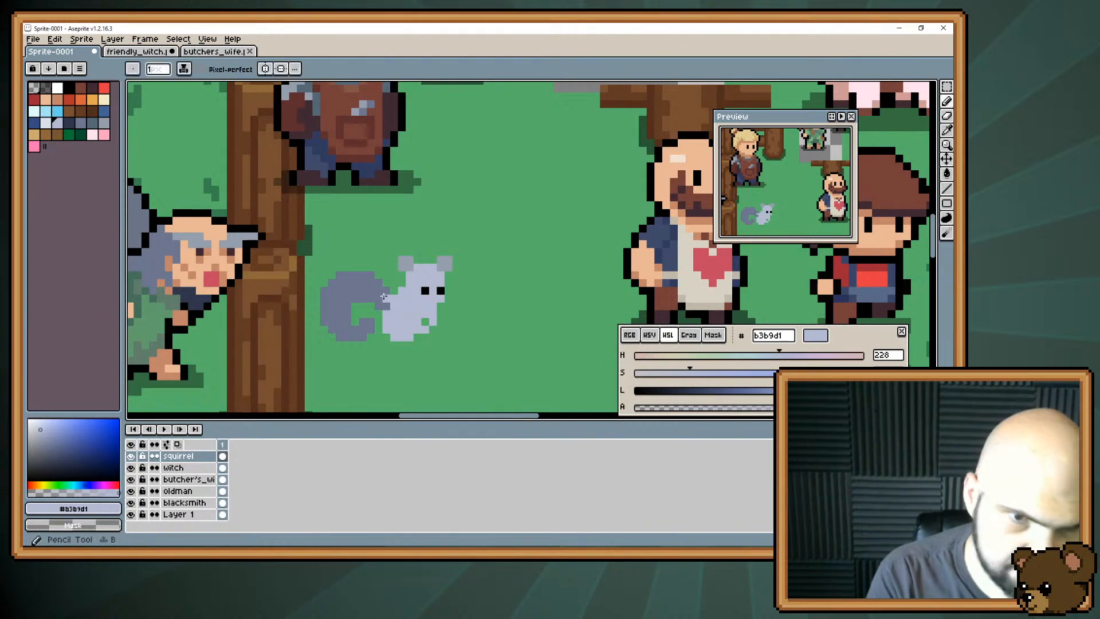
# Try repainting the squirrel's tail in #6d758d as an open curl rising from low on its back, and undo the strokes.
pyautogui.keyDown('alt'); pyautogui.click(378, 306); pyautogui.keyUp('alt')
pyautogui.moveTo(378, 306)
pyautogui.mouseDown()
pyautogui.moveTo(363, 282)
pyautogui.moveTo(355, 298)
pyautogui.moveTo(370, 275)
pyautogui.moveTo(370, 298)
pyautogui.moveTo(316, 321)
pyautogui.moveTo(347, 282)
pyautogui.moveTo(370, 329)
pyautogui.moveTo(322, 287)
pyautogui.moveTo(362, 292)
pyautogui.moveTo(335, 277)
pyautogui.moveTo(329, 311)
pyautogui.moveTo(347, 335)
pyautogui.moveTo(377, 328)
pyautogui.moveTo(328, 333)
pyautogui.mouseUp()
pyautogui.press('b')
pyautogui.moveTo(341, 281)
pyautogui.mouseDown()
pyautogui.moveTo(326, 322)
pyautogui.moveTo(339, 334)
pyautogui.moveTo(361, 332)
pyautogui.moveTo(330, 313)
pyautogui.moveTo(351, 336)
pyautogui.moveTo(378, 313)
pyautogui.moveTo(350, 326)
pyautogui.moveTo(376, 329)
pyautogui.moveTo(364, 334)
pyautogui.moveTo(381, 343)
pyautogui.moveTo(378, 322)
pyautogui.moveTo(342, 325)
pyautogui.moveTo(385, 321)
pyautogui.mouseUp()
pyautogui.hotkey('ctrl', 'z')
pyautogui.hotkey('ctrl', 'z')
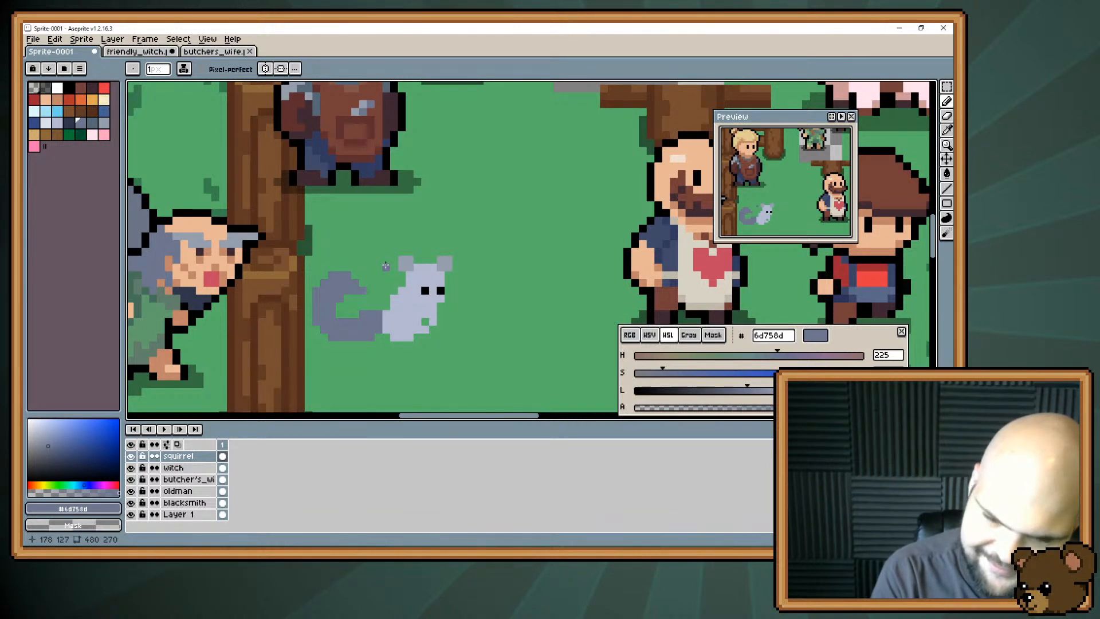
pyautogui.hotkey('ctrl', 'z')
pyautogui.hotkey('ctrl', 'z')
pyautogui.hotkey('ctrl', 'z')
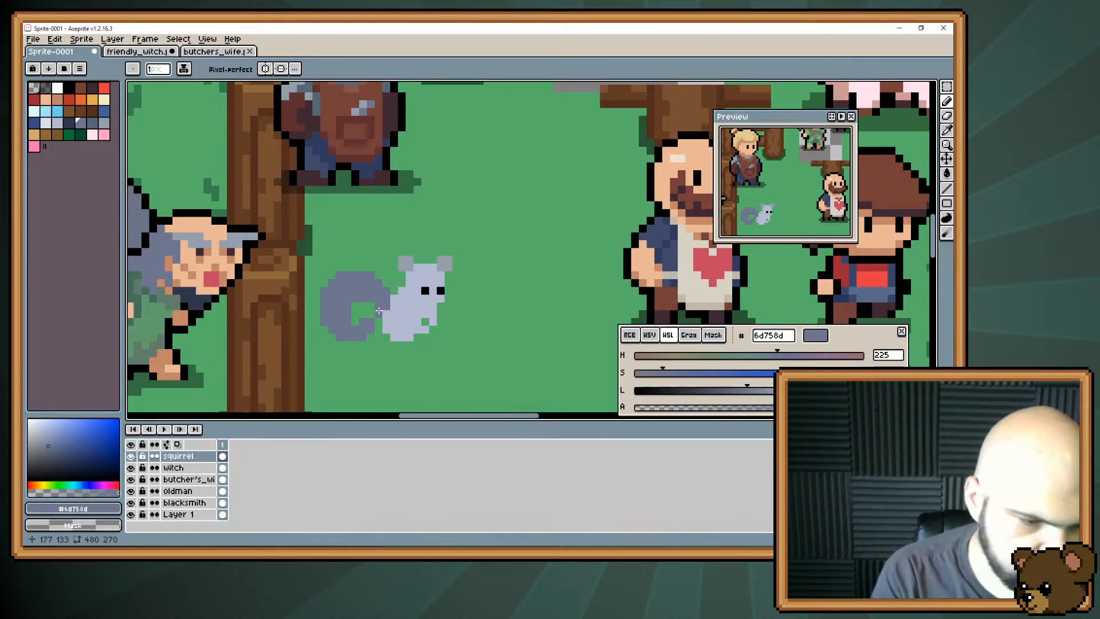
# Try to move the squirrel's tail two pixels away from the body and one pixel down, bridging the gap in #6d758d.
pyautogui.press('w')
pyautogui.click(378, 290)
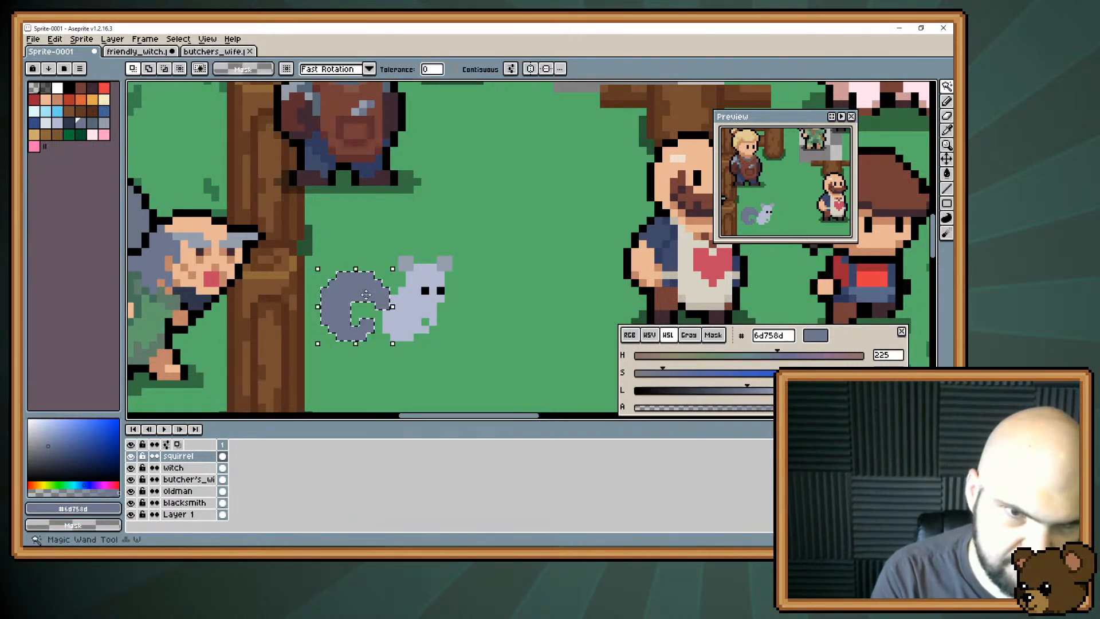
pyautogui.moveTo(364, 288)
pyautogui.mouseDown()
pyautogui.moveTo(350, 303)
pyautogui.moveTo(347, 295)
pyautogui.mouseUp()
pyautogui.hotkey('ctrl', 'd')
pyautogui.press('b')
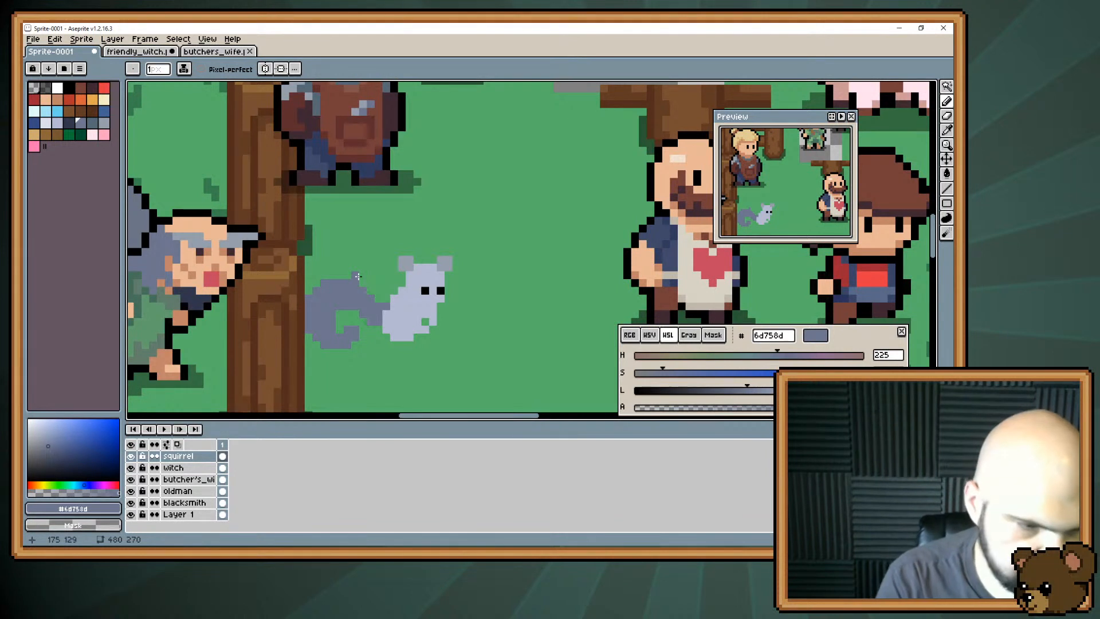
# Try to shift the tail's outer part one pixel toward the body, and undo the tail changes.
pyautogui.press('m')
pyautogui.moveTo(291, 274); pyautogui.dragTo(355, 350)
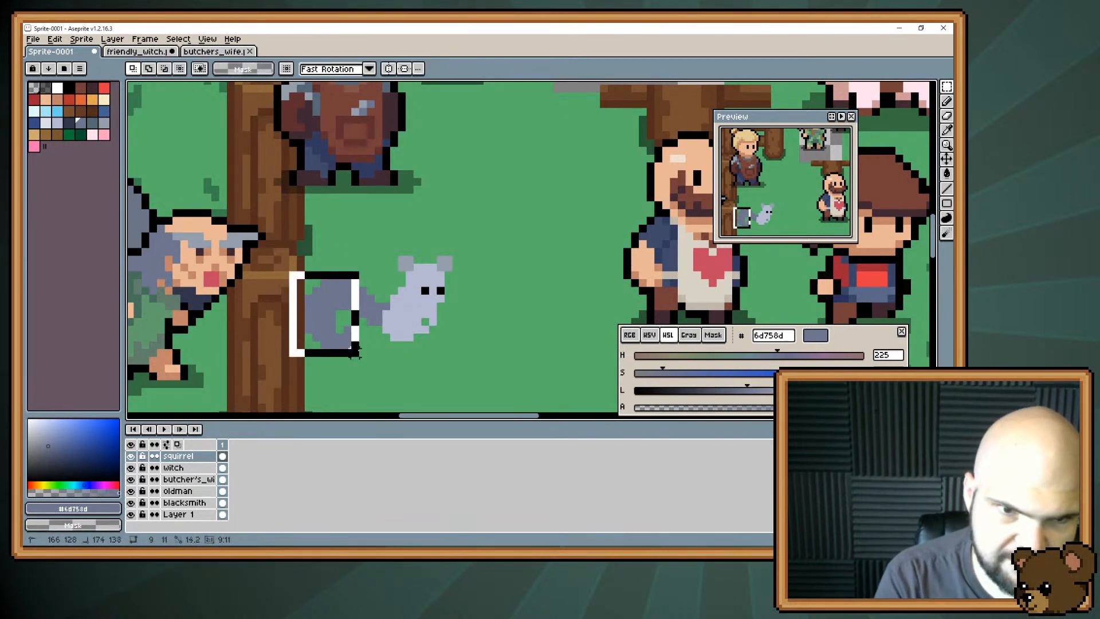
pyautogui.moveTo(330, 299); pyautogui.dragTo(339, 299)
pyautogui.hotkey('ctrl', 'd')
pyautogui.press('b')
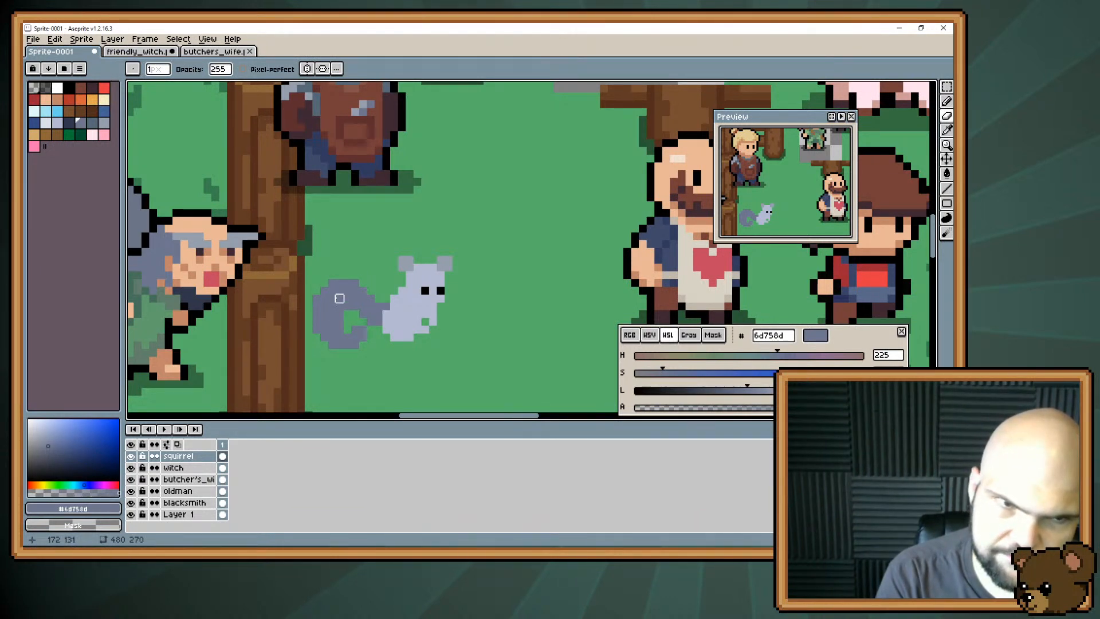
pyautogui.press('v')
pyautogui.hotkey('ctrl', 'z')
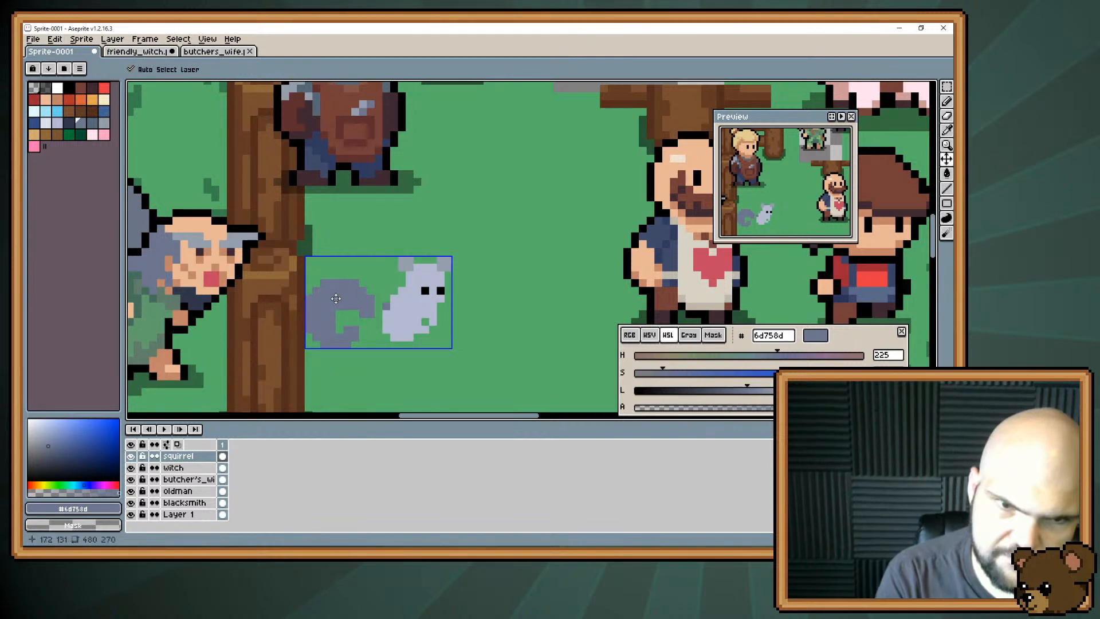
pyautogui.moveTo(336, 299); pyautogui.dragTo(358, 310)
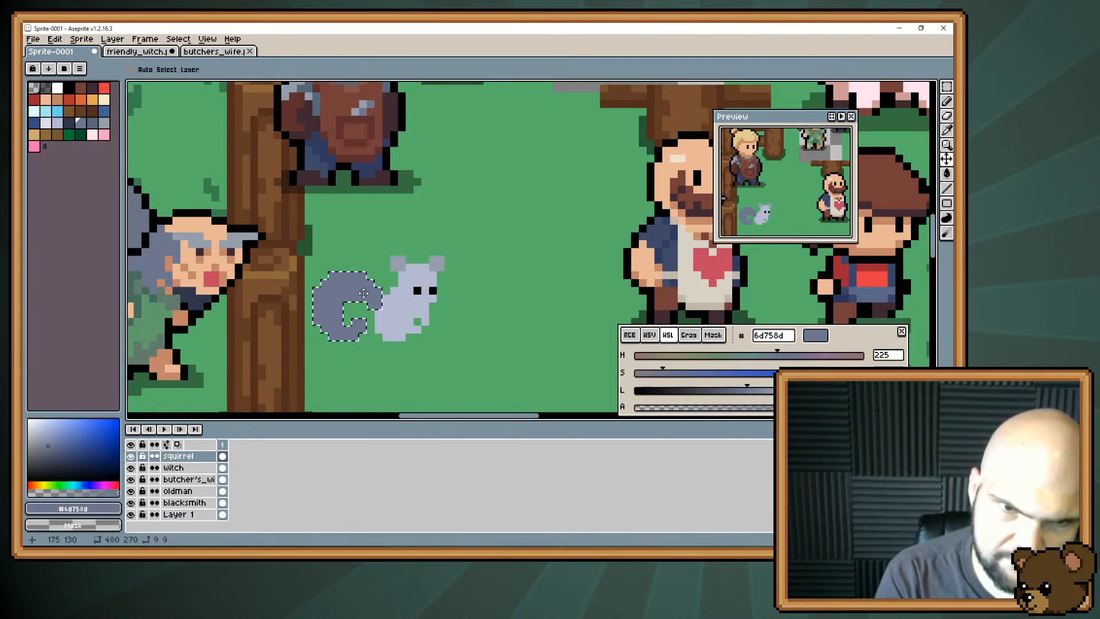
# Select the squirrel's whole tail and move it one pixel away from the body and one pixel down.
pyautogui.press('w')
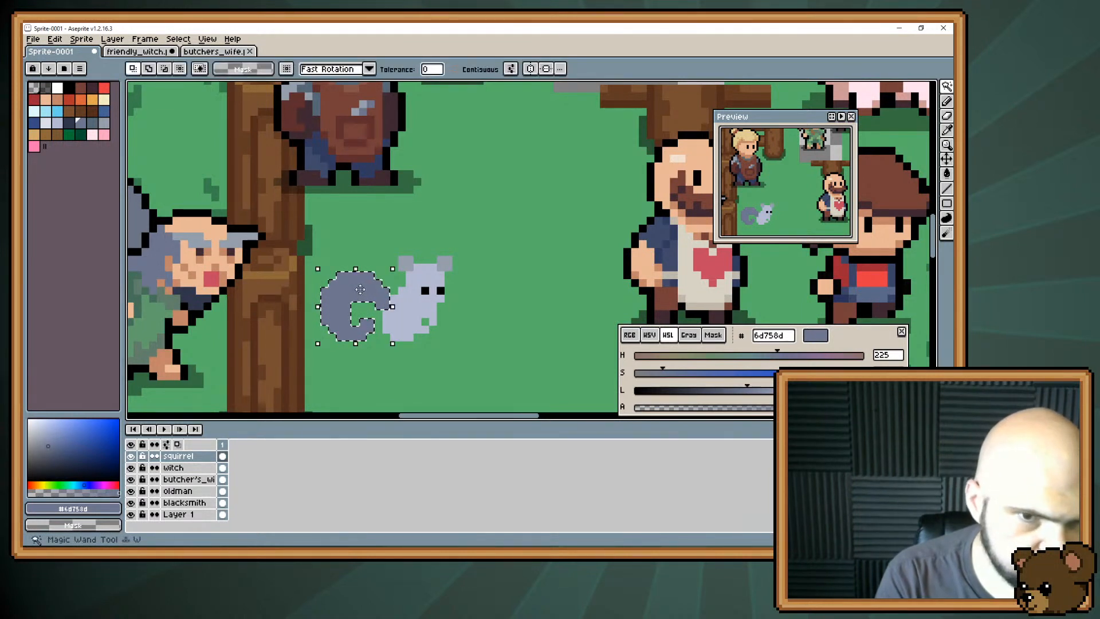
pyautogui.click(361, 294)
pyautogui.press('v')
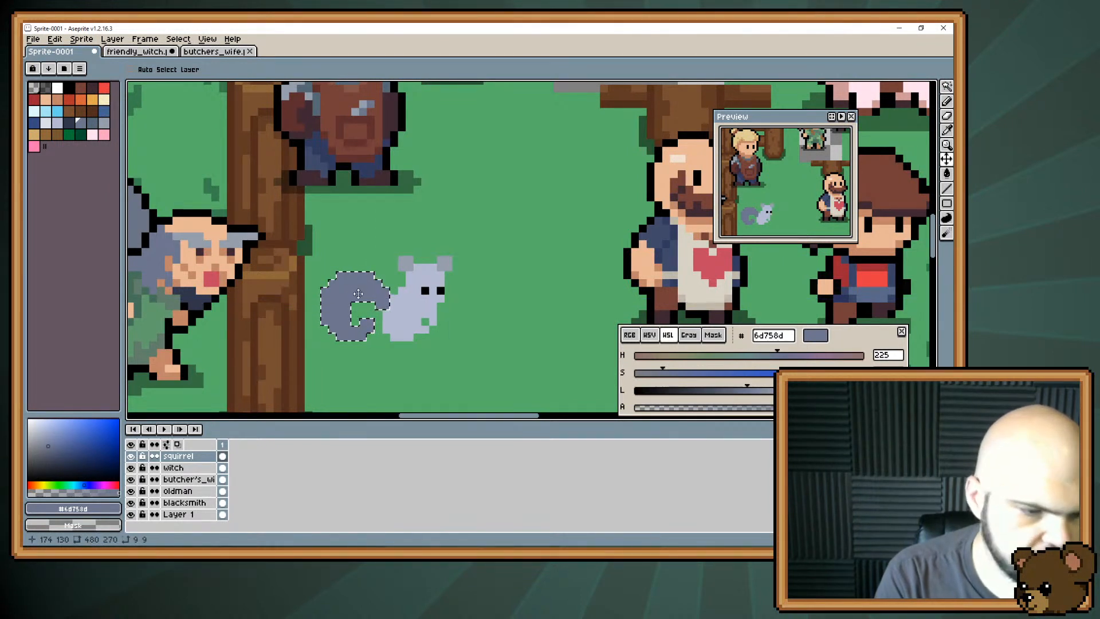
pyautogui.moveTo(358, 294); pyautogui.dragTo(344, 301)
pyautogui.hotkey('ctrl', 'd')
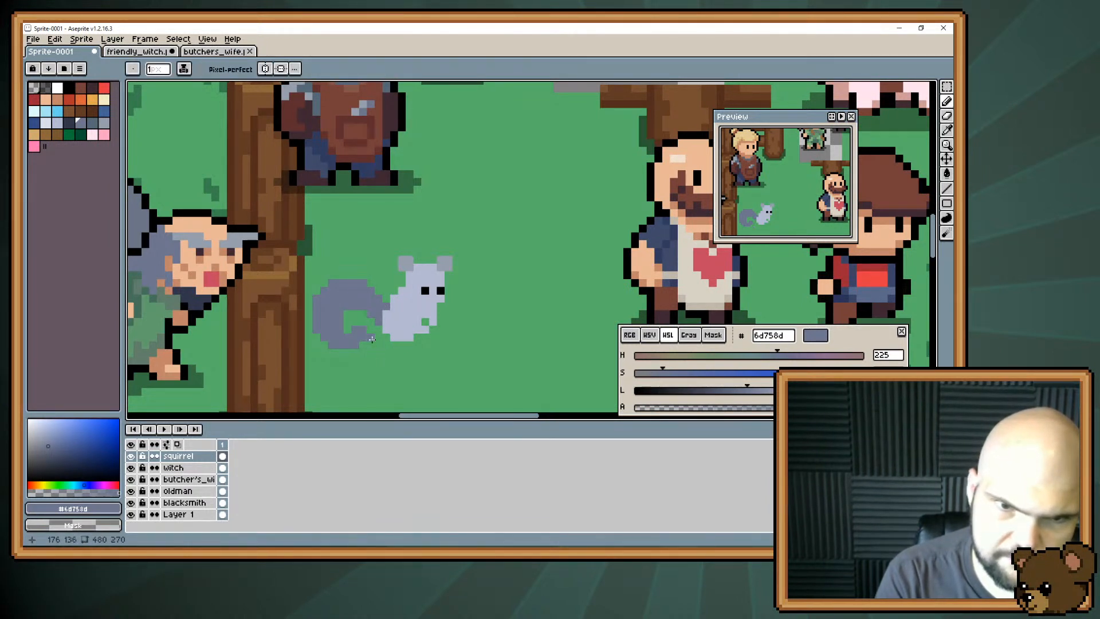
# Select the outer part of the squirrel's tail, shift it one pixel back toward the body and deselect it.
pyautogui.press('m')
pyautogui.moveTo(363, 243); pyautogui.dragTo(309, 361)
pyautogui.moveTo(343, 301); pyautogui.dragTo(359, 298)
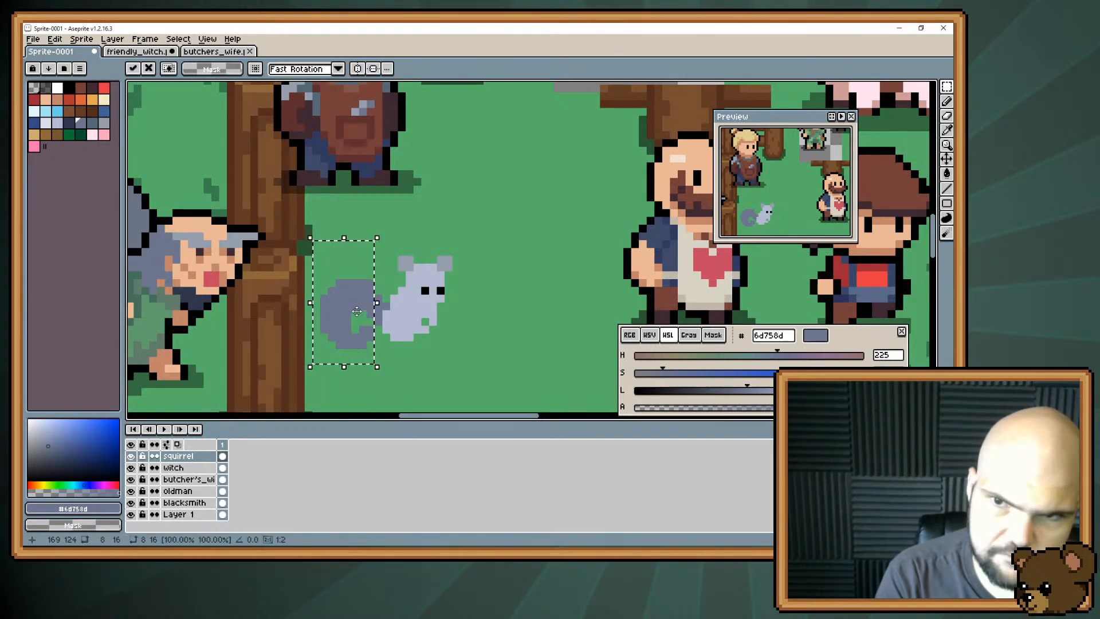
pyautogui.hotkey('ctrl', 'd')
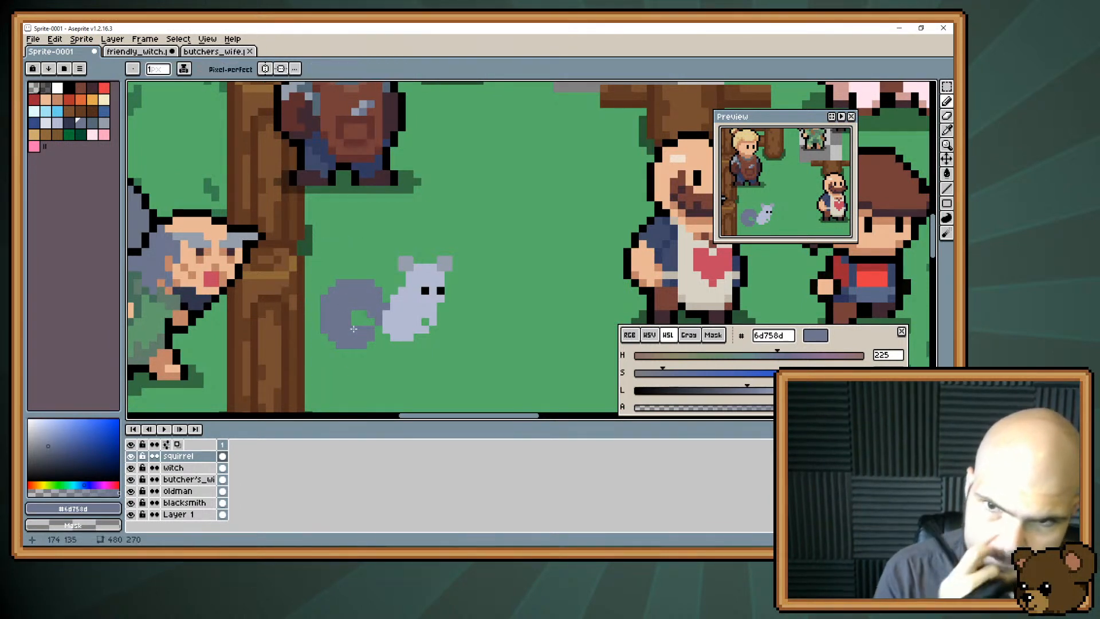
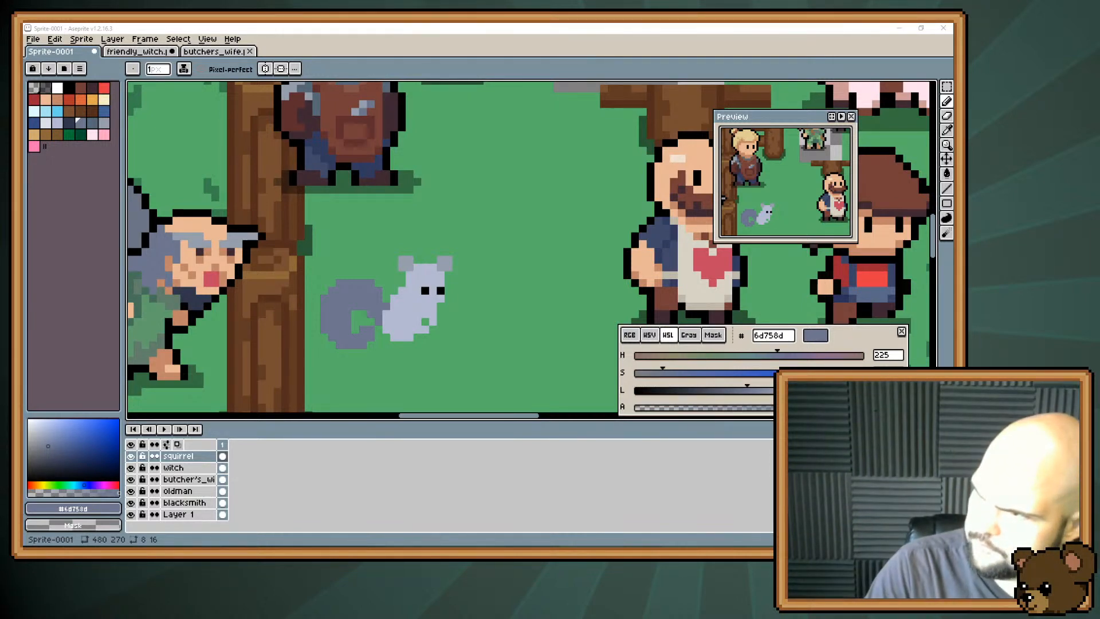
# Switch to the browser and examine the squirrel photos on Pinterest for the pose and the shape of the tail.
pyautogui.moveTo(745, 544); pyautogui.dragTo(536, 24)
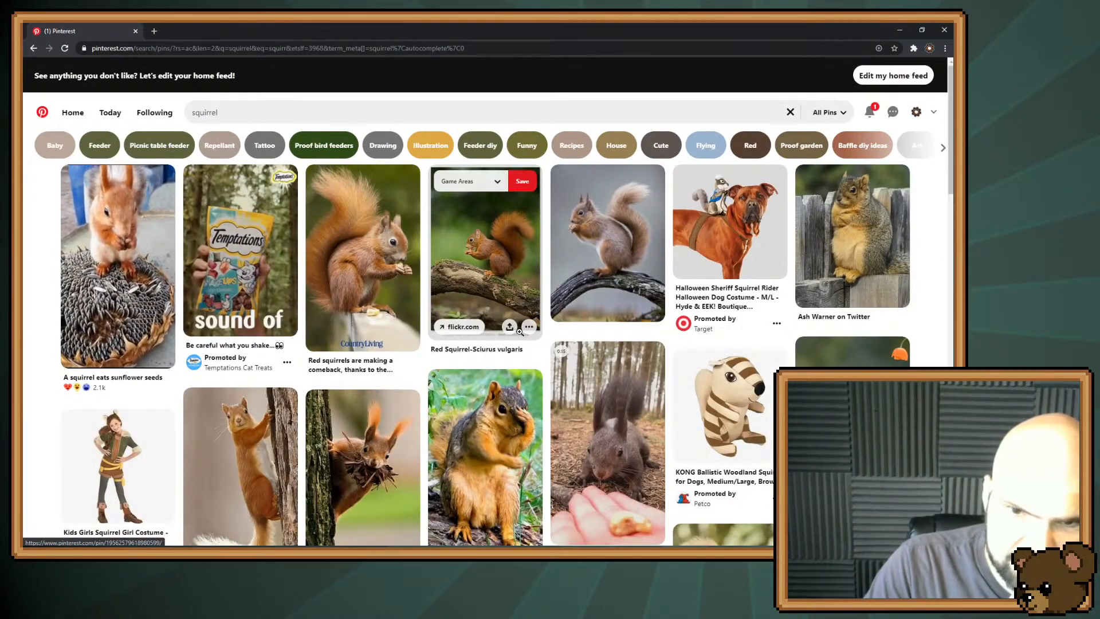
pyautogui.scroll(-3, 520, 332)
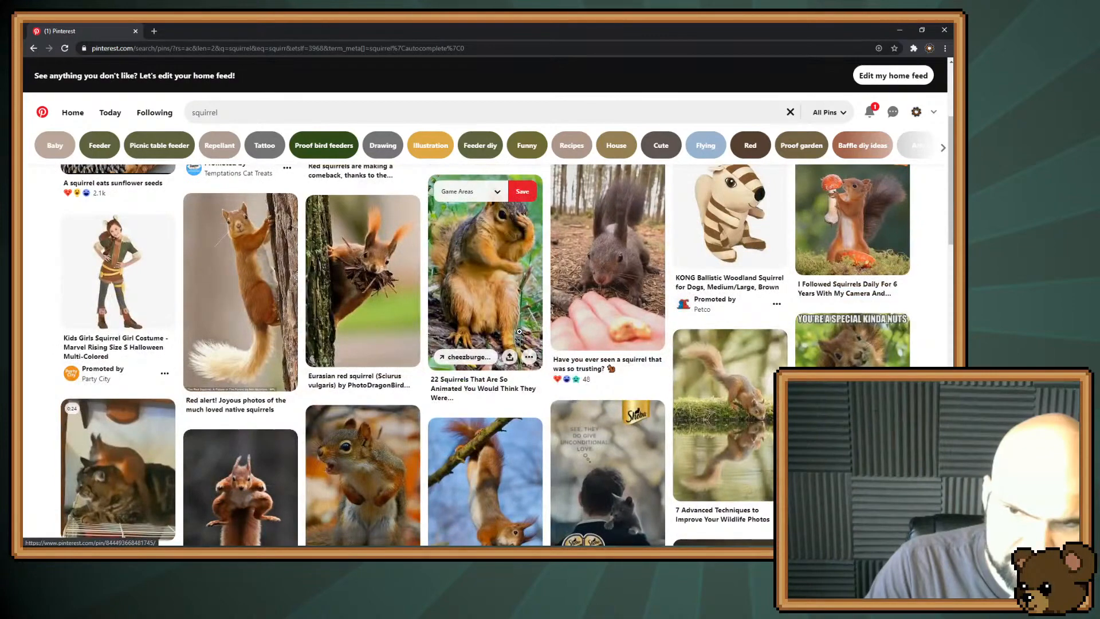
pyautogui.scroll(-2, 519, 331)
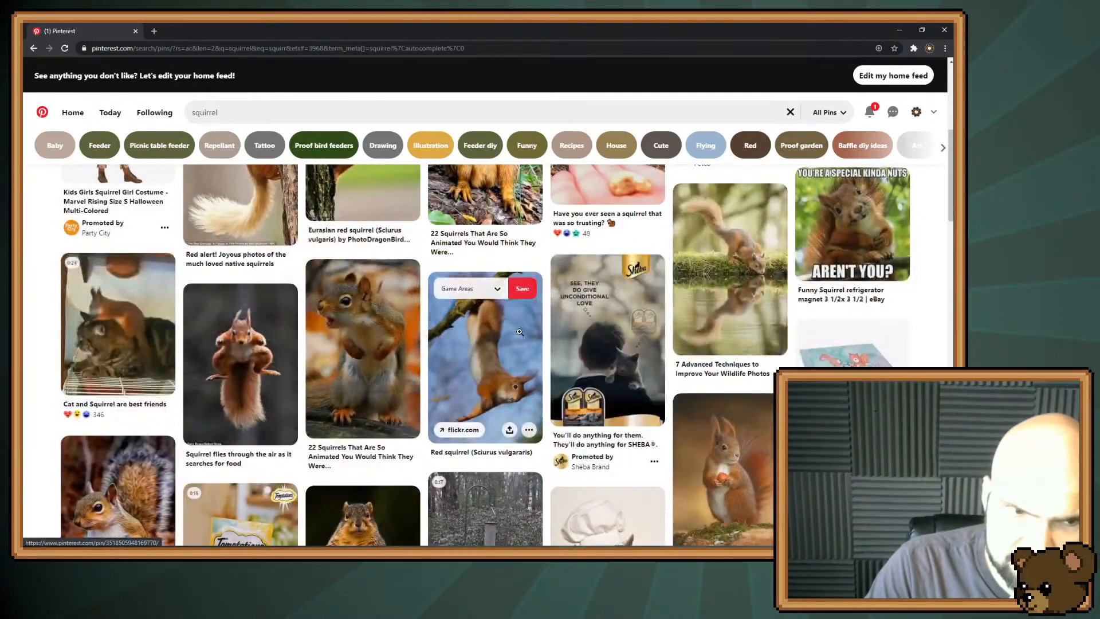
pyautogui.scroll(-3, 519, 331)
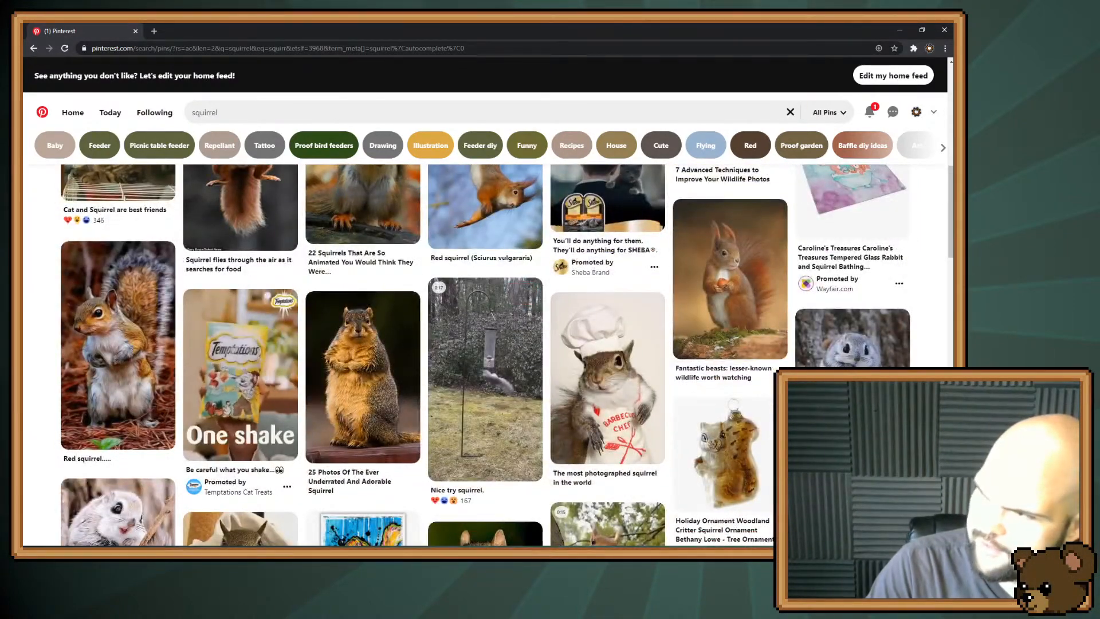
pyautogui.scroll(3, 801, 279)
pyautogui.scroll(5, 801, 279)
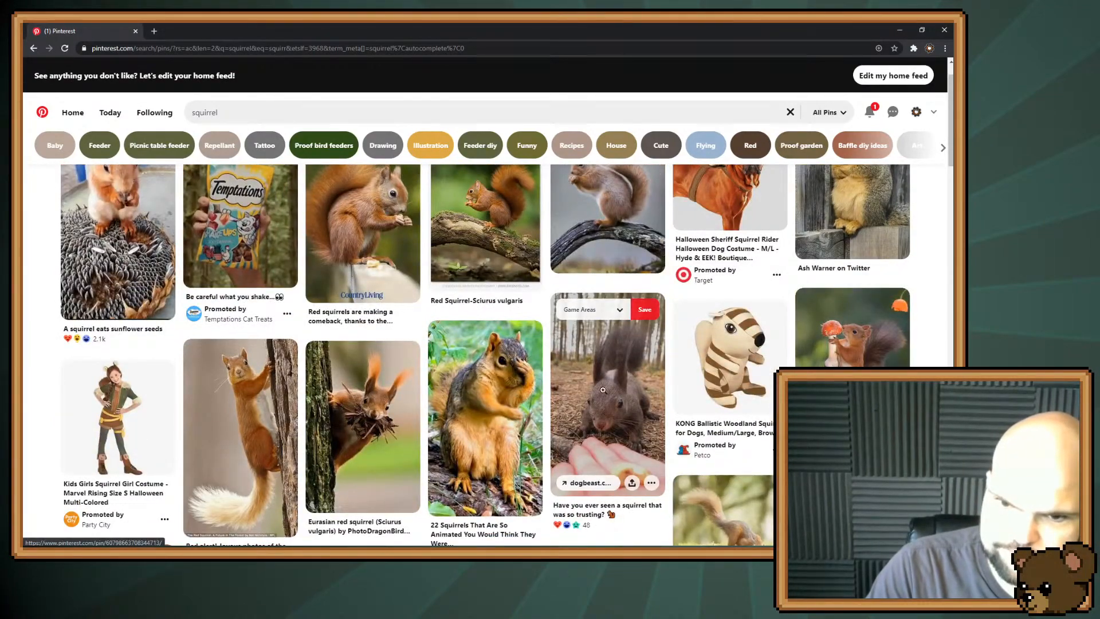
pyautogui.scroll(-7, 670, 371)
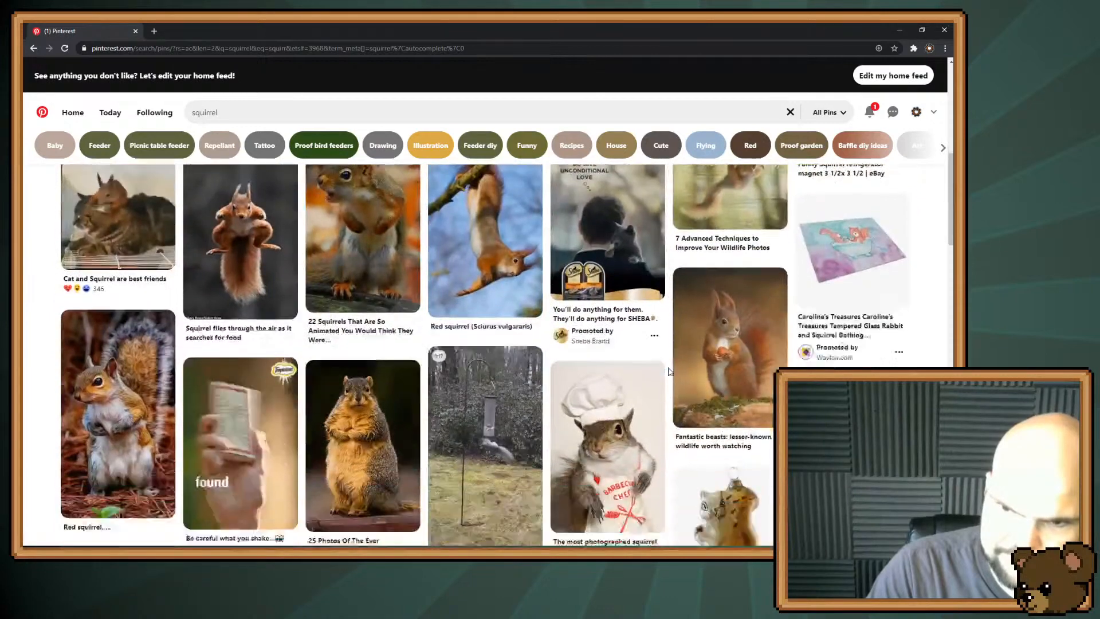
pyautogui.scroll(-1, 669, 371)
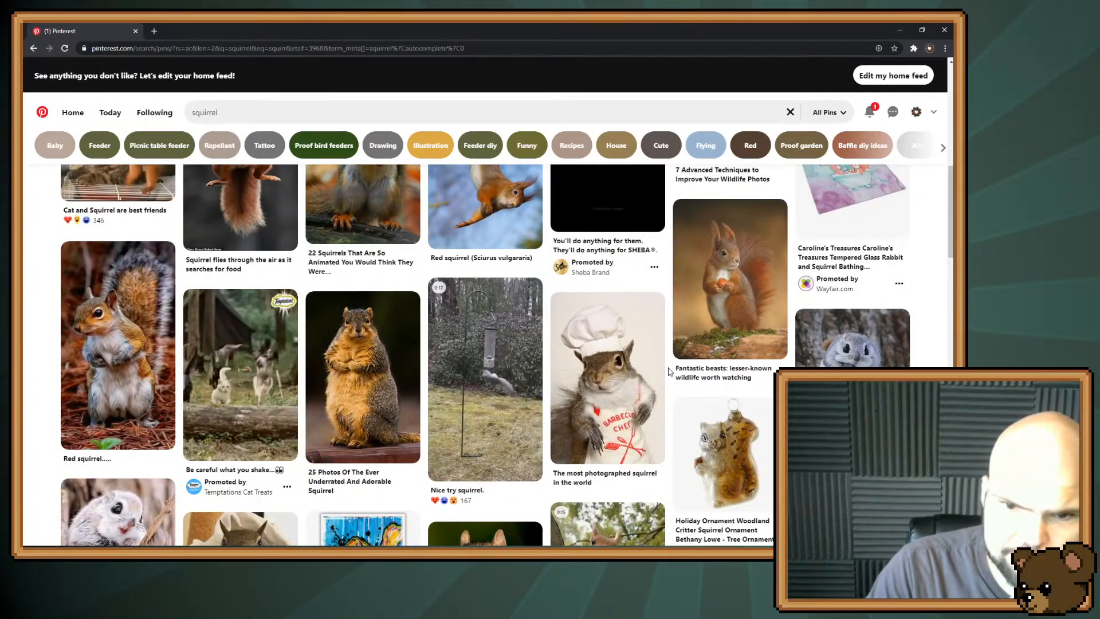
pyautogui.scroll(3, 669, 372)
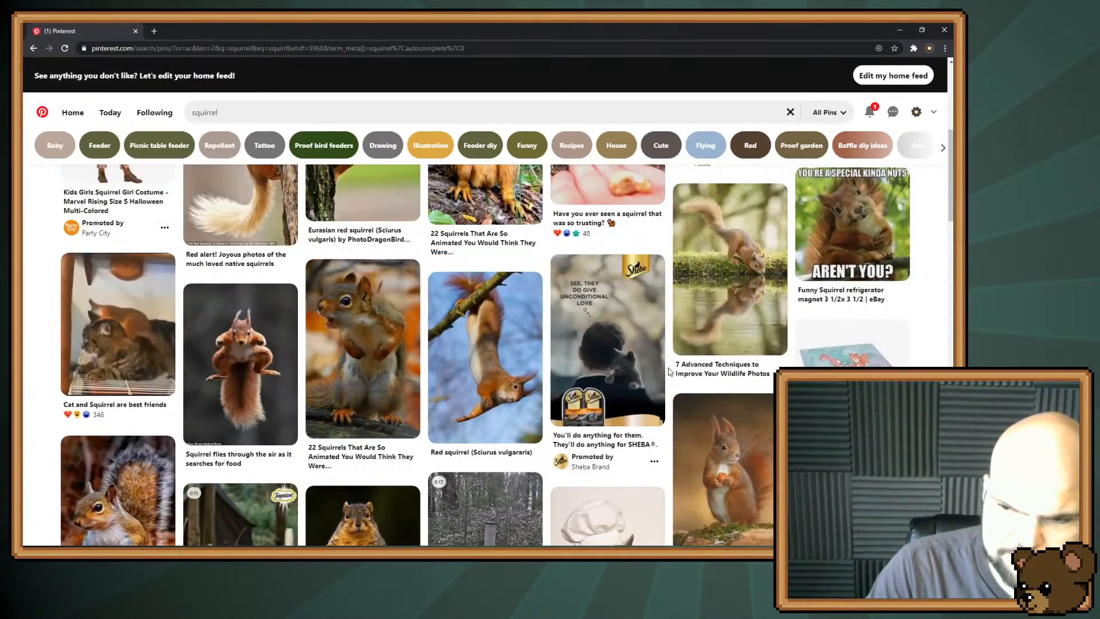
pyautogui.scroll(3, 669, 371)
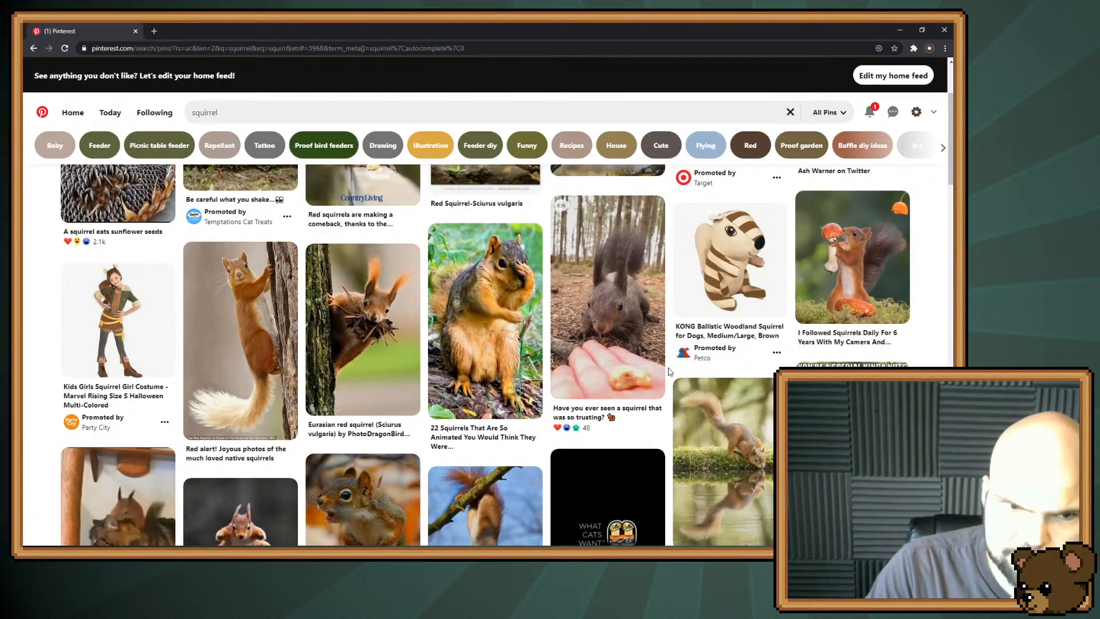
pyautogui.scroll(2, 669, 371)
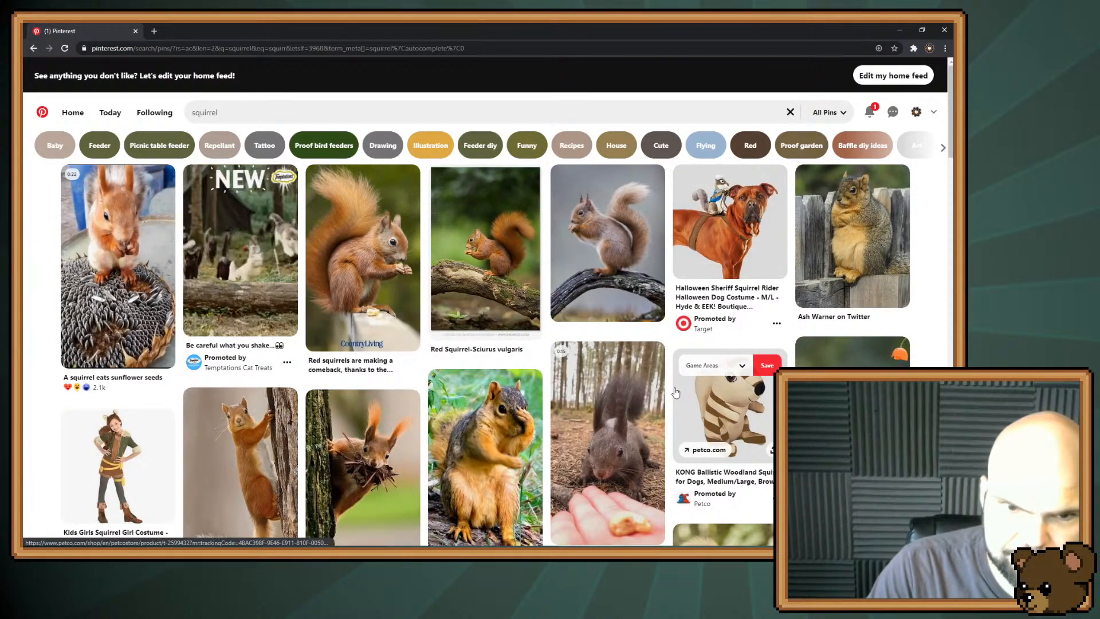
pyautogui.scroll(-5, 676, 392)
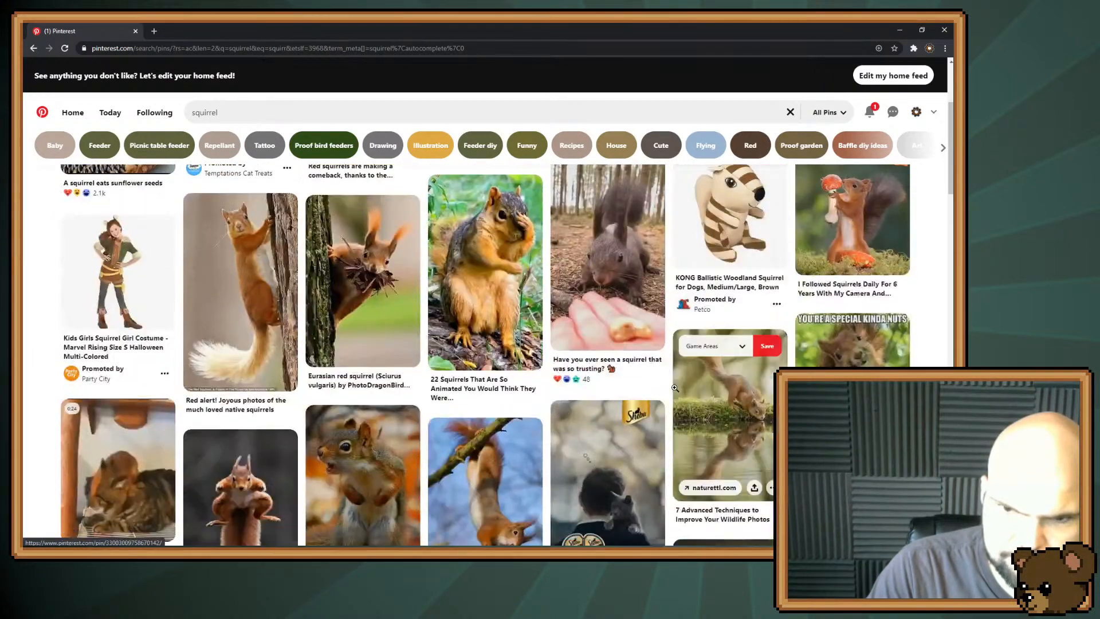
pyautogui.scroll(5, 676, 393)
pyautogui.scroll(-10, 676, 392)
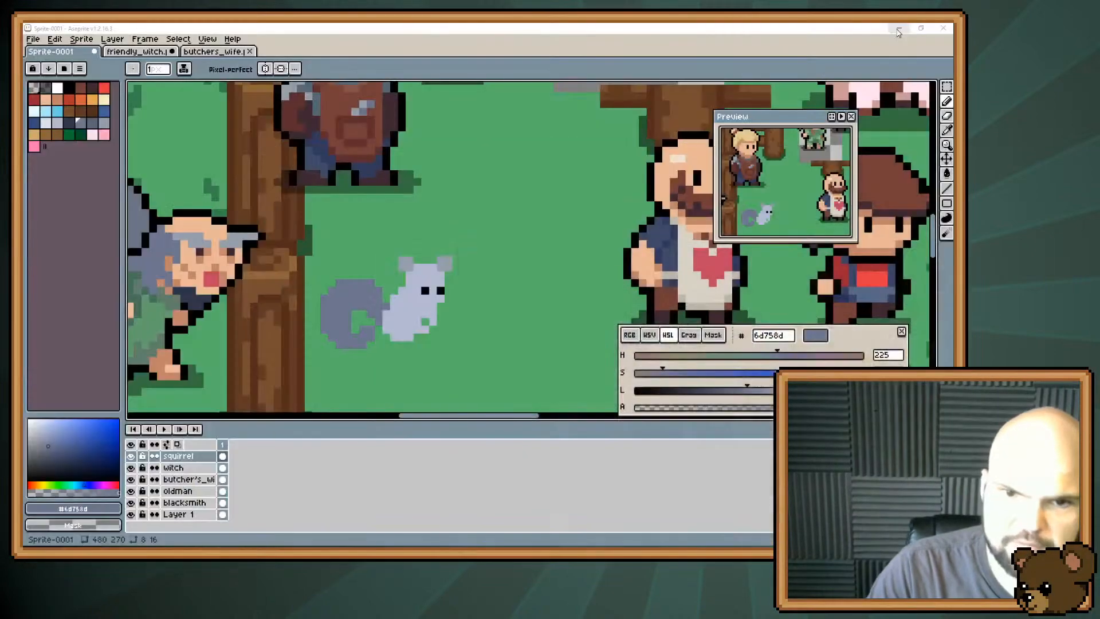
# Return to Aseprite and erase most of the squirrel's curled tail, leaving only the base by the body.
pyautogui.click(899, 30)
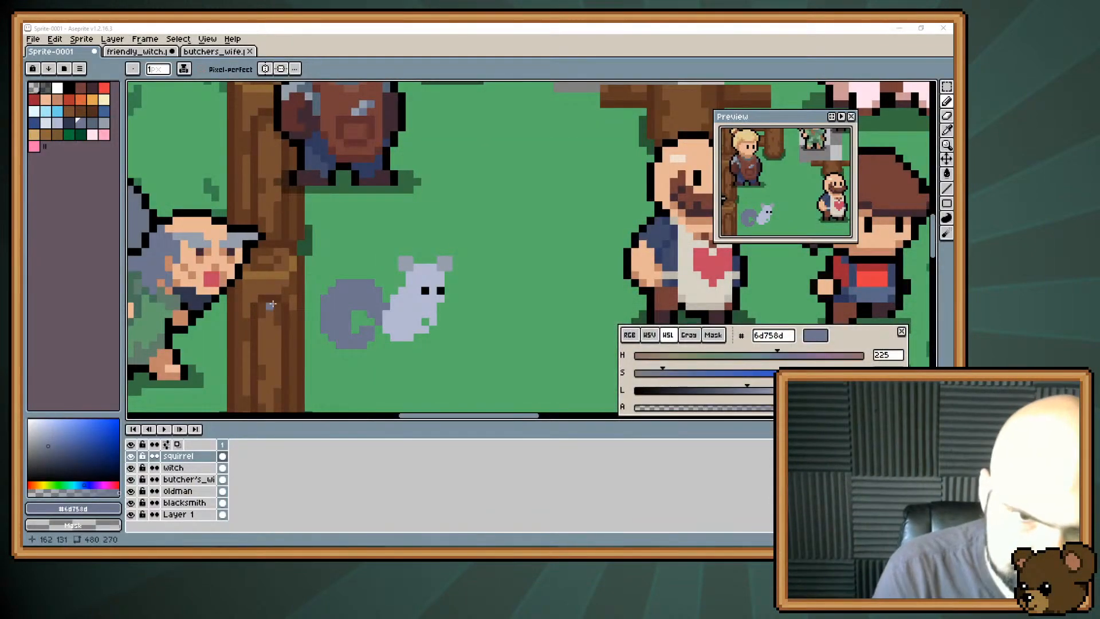
pyautogui.press('e')
pyautogui.moveTo(369, 283)
pyautogui.mouseDown()
pyautogui.moveTo(347, 330)
pyautogui.moveTo(370, 268)
pyautogui.mouseUp()
pyautogui.moveTo(348, 336)
pyautogui.mouseDown()
pyautogui.moveTo(371, 267)
pyautogui.moveTo(355, 345)
pyautogui.moveTo(371, 336)
pyautogui.moveTo(347, 337)
pyautogui.moveTo(362, 267)
pyautogui.moveTo(325, 337)
pyautogui.moveTo(331, 306)
pyautogui.moveTo(347, 321)
pyautogui.moveTo(325, 321)
pyautogui.moveTo(339, 337)
pyautogui.moveTo(339, 298)
pyautogui.mouseUp()
# Recheck the squirrel reference, redraw the tail curling up behind the back in #6d758d, and erase the stray pixel beside it.
pyautogui.press('i')
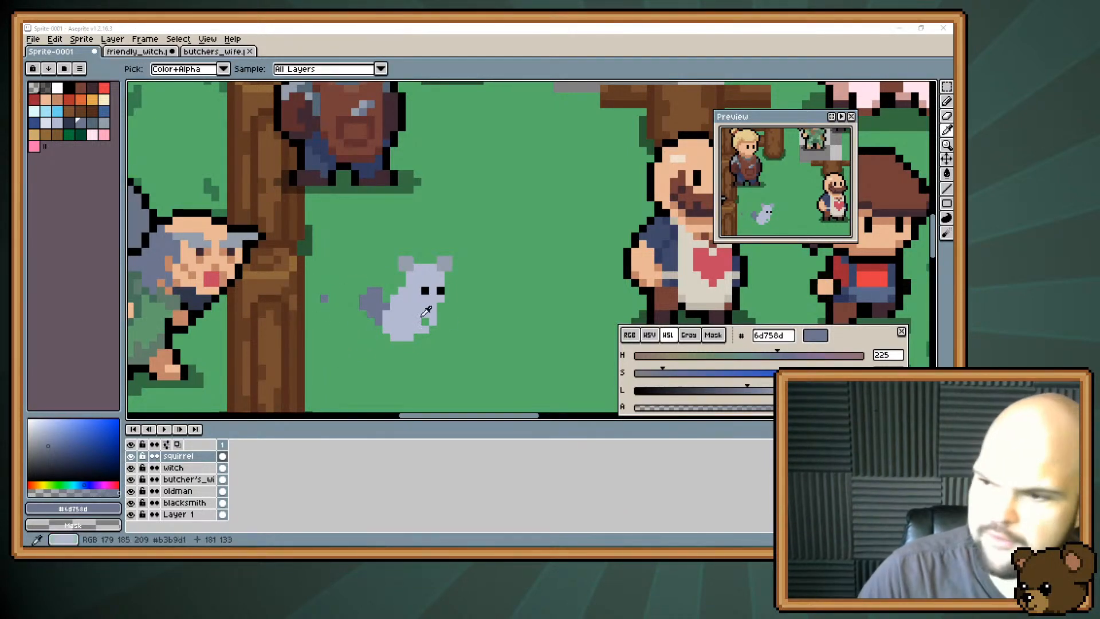
pyautogui.hotkey('alt', 'Tab')
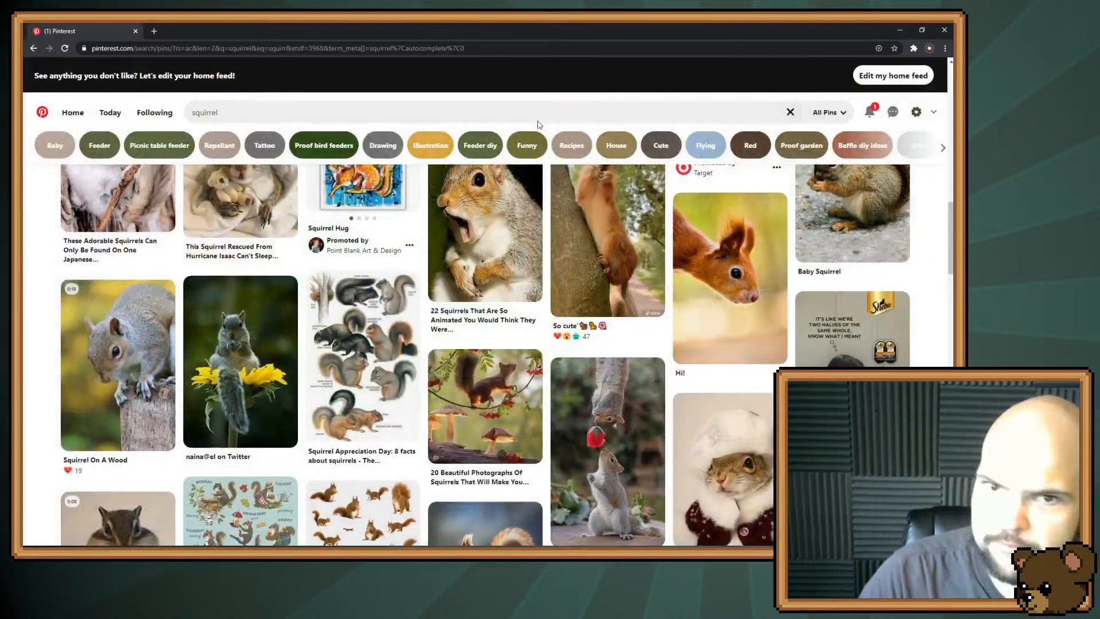
pyautogui.hotkey('alt', 'Tab')
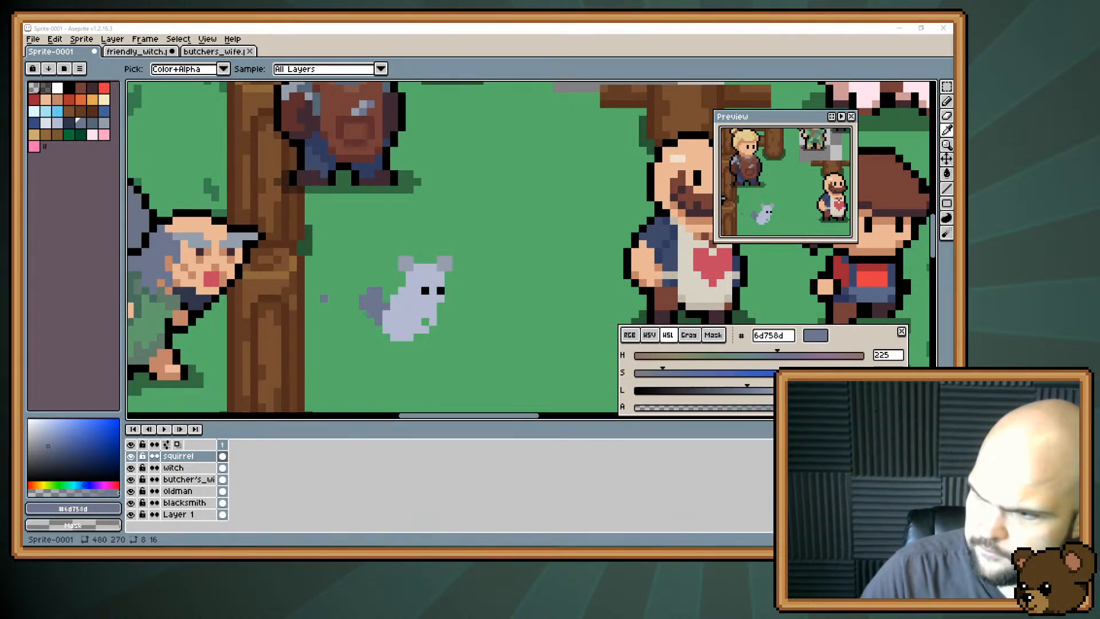
pyautogui.keyDown('alt'); pyautogui.click(370, 306); pyautogui.keyUp('alt')
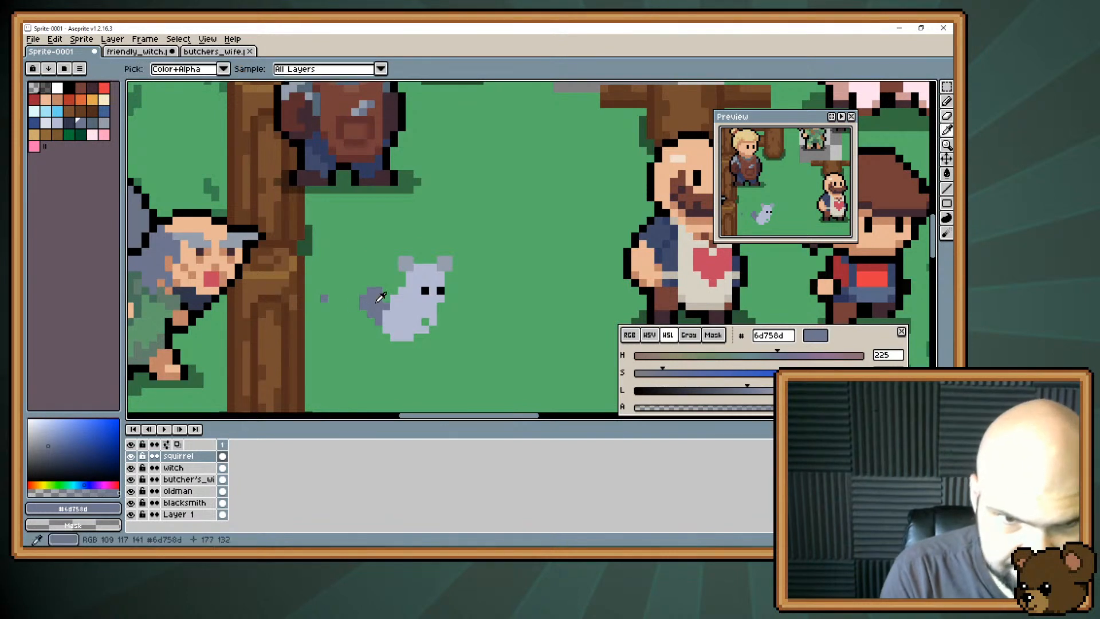
pyautogui.press('b')
pyautogui.moveTo(376, 298)
pyautogui.mouseDown()
pyautogui.moveTo(389, 274)
pyautogui.moveTo(349, 262)
pyautogui.moveTo(340, 276)
pyautogui.moveTo(337, 286)
pyautogui.moveTo(357, 263)
pyautogui.moveTo(378, 269)
pyautogui.moveTo(360, 264)
pyautogui.moveTo(343, 280)
pyautogui.moveTo(377, 264)
pyautogui.moveTo(380, 297)
pyautogui.moveTo(365, 269)
pyautogui.moveTo(371, 279)
pyautogui.moveTo(346, 273)
pyautogui.moveTo(358, 273)
pyautogui.moveTo(345, 289)
pyautogui.moveTo(343, 269)
pyautogui.moveTo(362, 252)
pyautogui.moveTo(379, 258)
pyautogui.moveTo(383, 295)
pyautogui.moveTo(394, 267)
pyautogui.mouseUp()
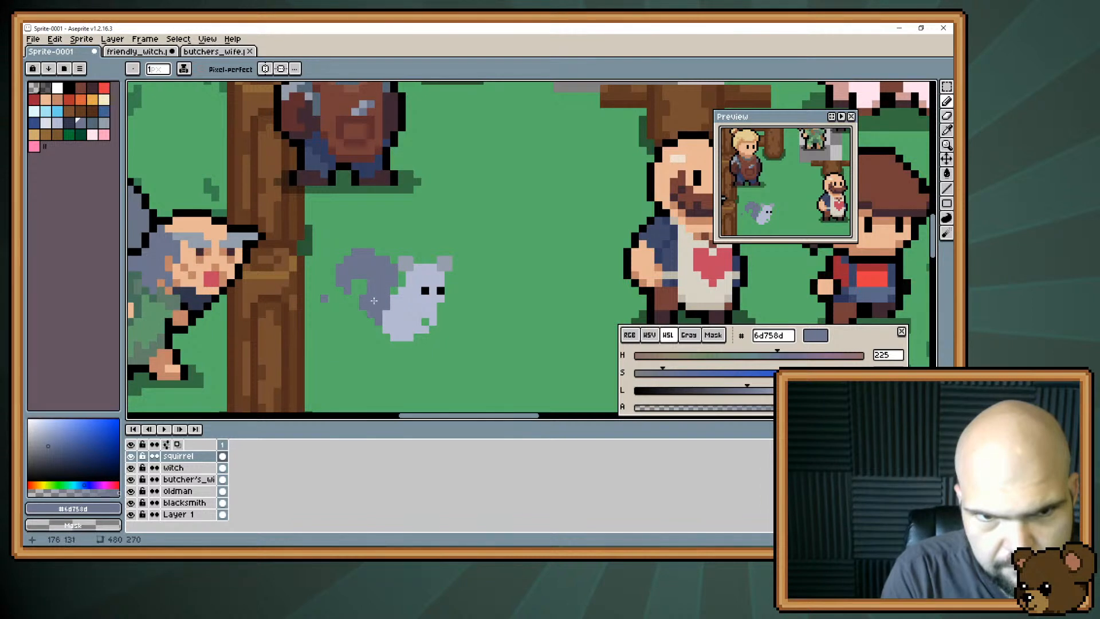
pyautogui.press('e')
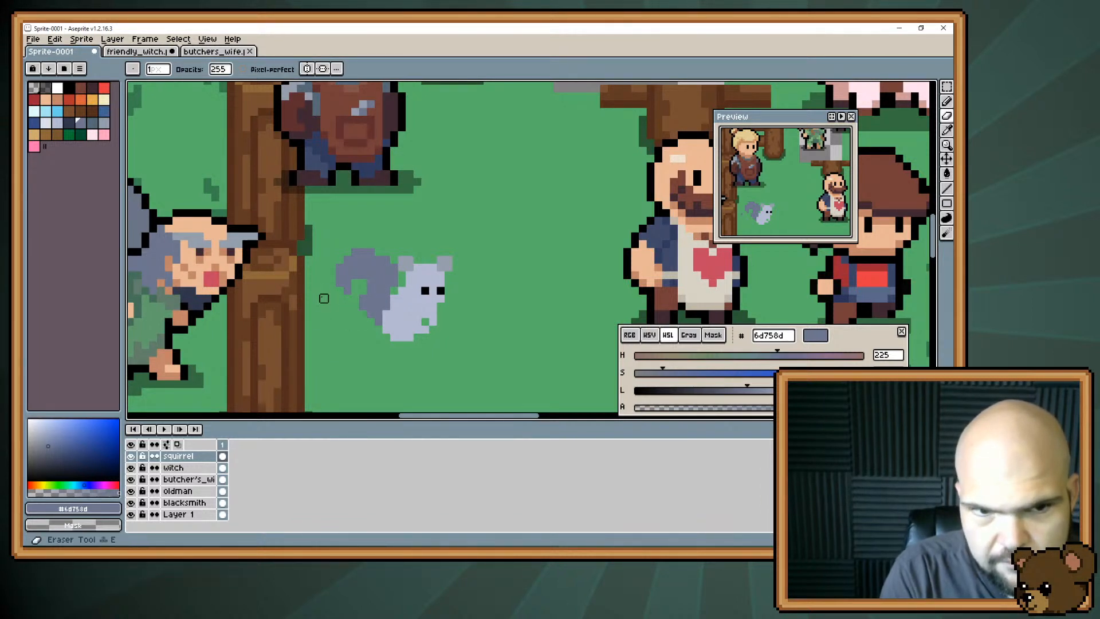
pyautogui.click(324, 298)
pyautogui.press('b')
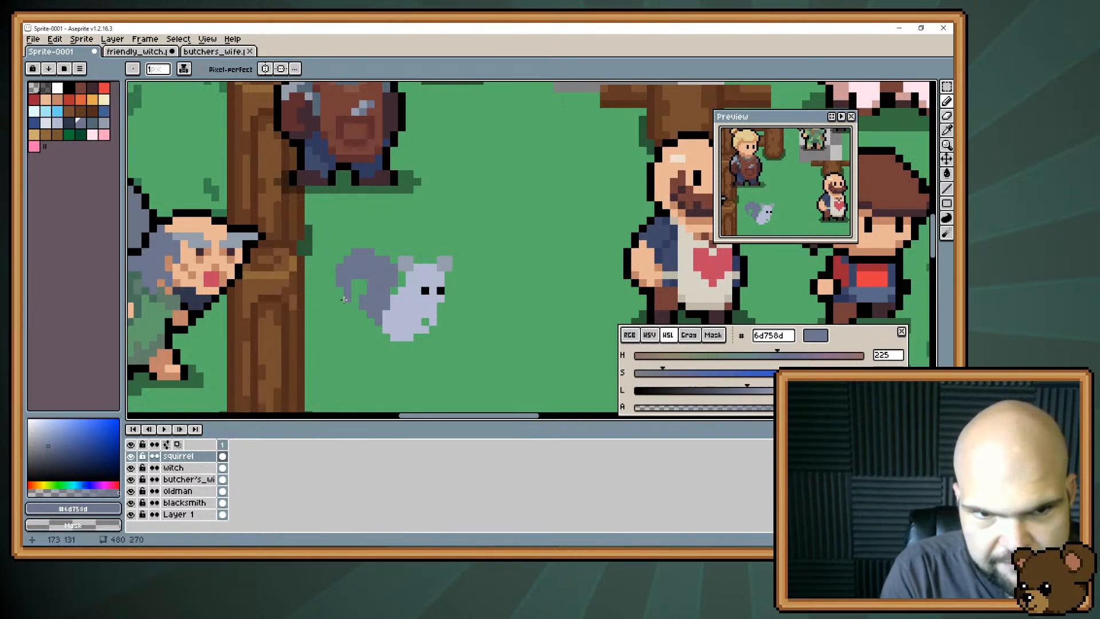
# Mix a muted brown #896a5d with hue 18, starting from the darker brown #743f39, and fill the squirrel's body with it.
pyautogui.moveTo(368, 368)
pyautogui.mouseDown()
pyautogui.moveTo(357, 340)
pyautogui.moveTo(342, 358)
pyautogui.mouseUp()
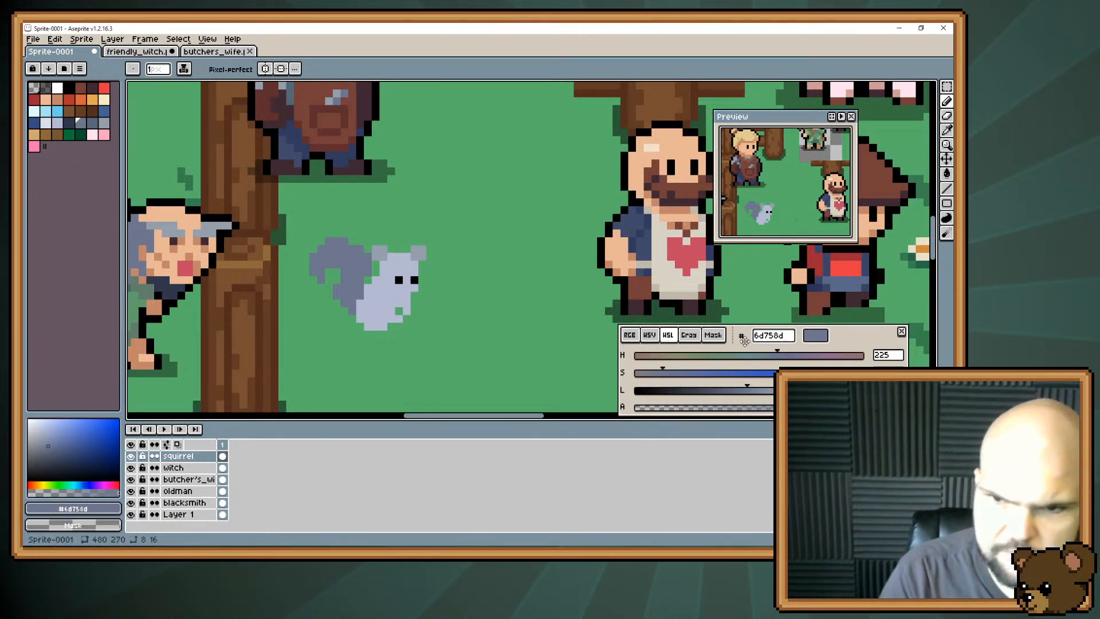
pyautogui.moveTo(666, 359); pyautogui.dragTo(641, 356)
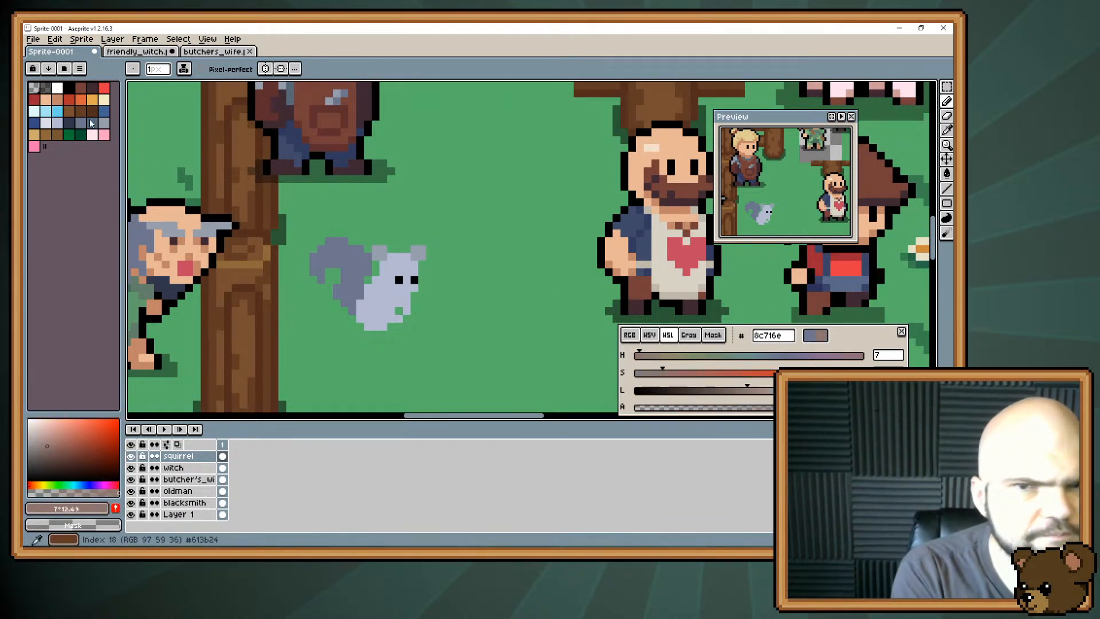
pyautogui.press('space')
pyautogui.moveTo(540, 167); pyautogui.dragTo(494, 214)
pyautogui.keyDown('alt'); pyautogui.click(645, 236); pyautogui.keyUp('alt')
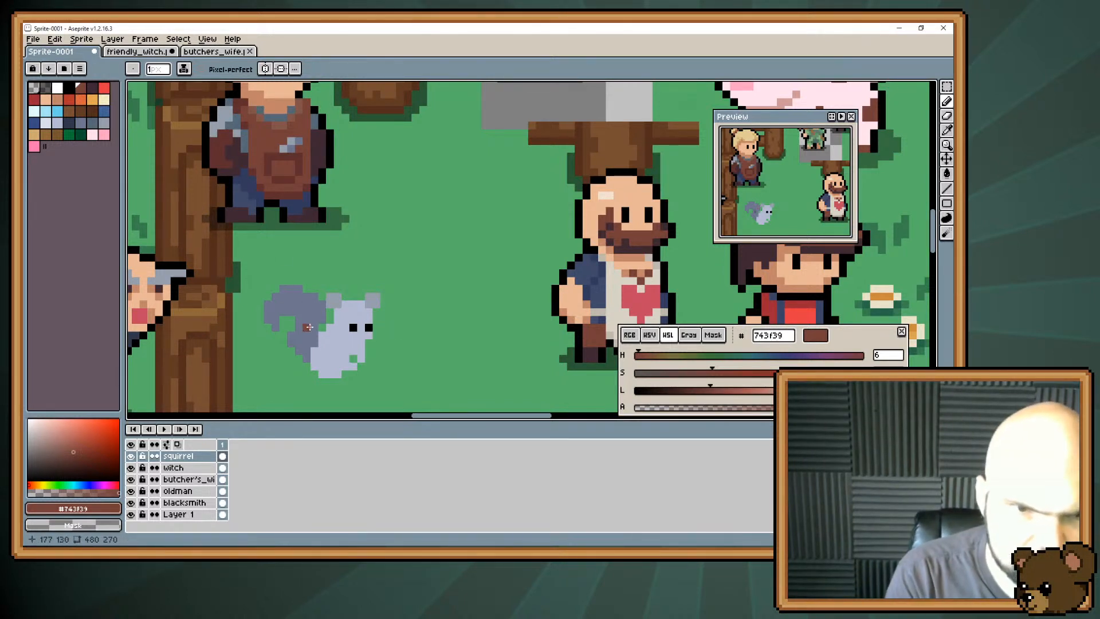
pyautogui.click(676, 376)
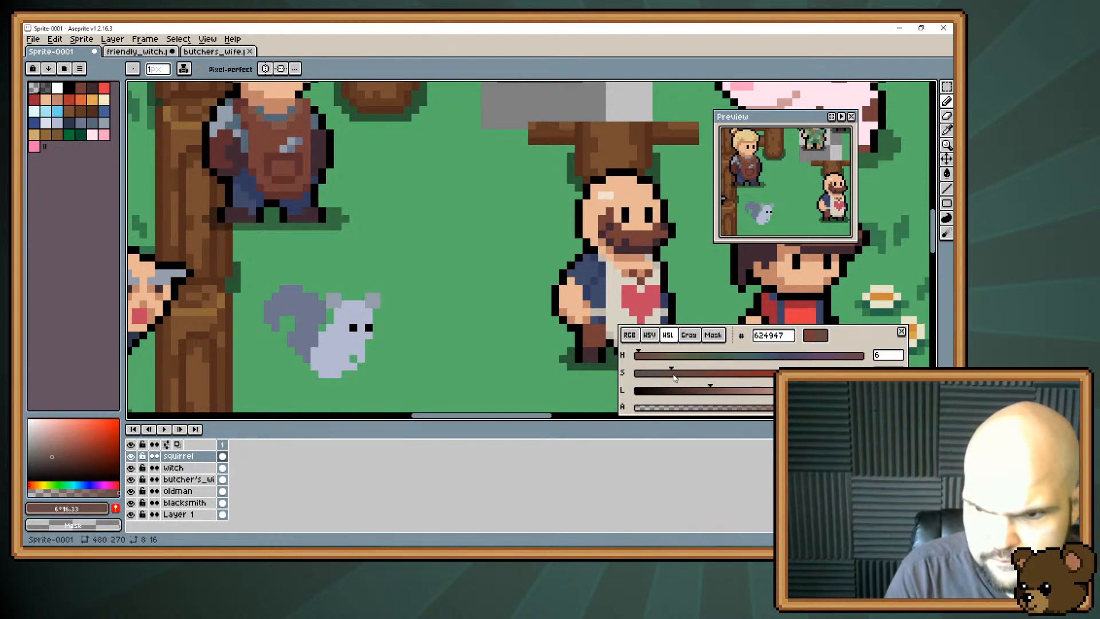
pyautogui.moveTo(707, 391); pyautogui.dragTo(741, 394)
pyautogui.moveTo(643, 358); pyautogui.dragTo(648, 359)
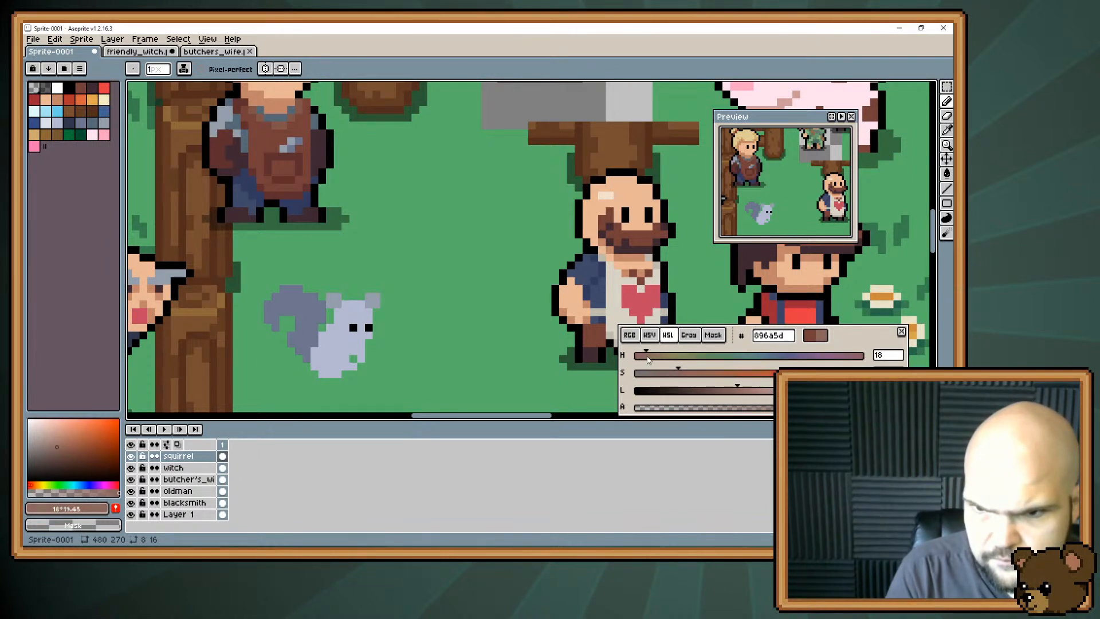
pyautogui.press('g')
pyautogui.click(341, 344)
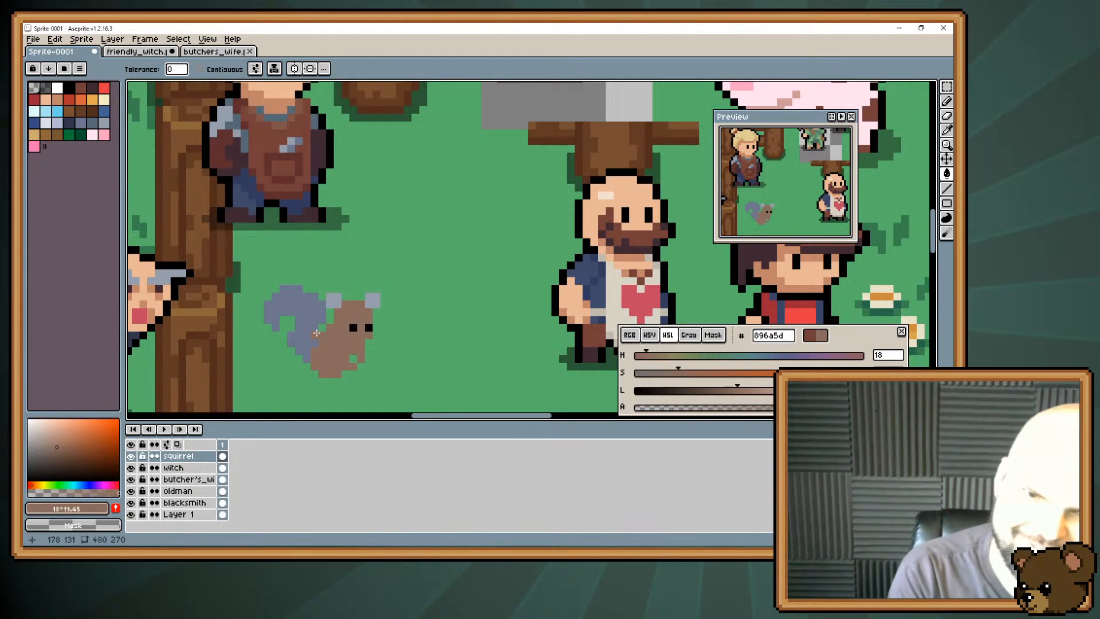
# Try shifting the squirrel's near eye up and to the left in black, repainting its old spot with the body brown.
pyautogui.moveTo(321, 279); pyautogui.dragTo(368, 279)
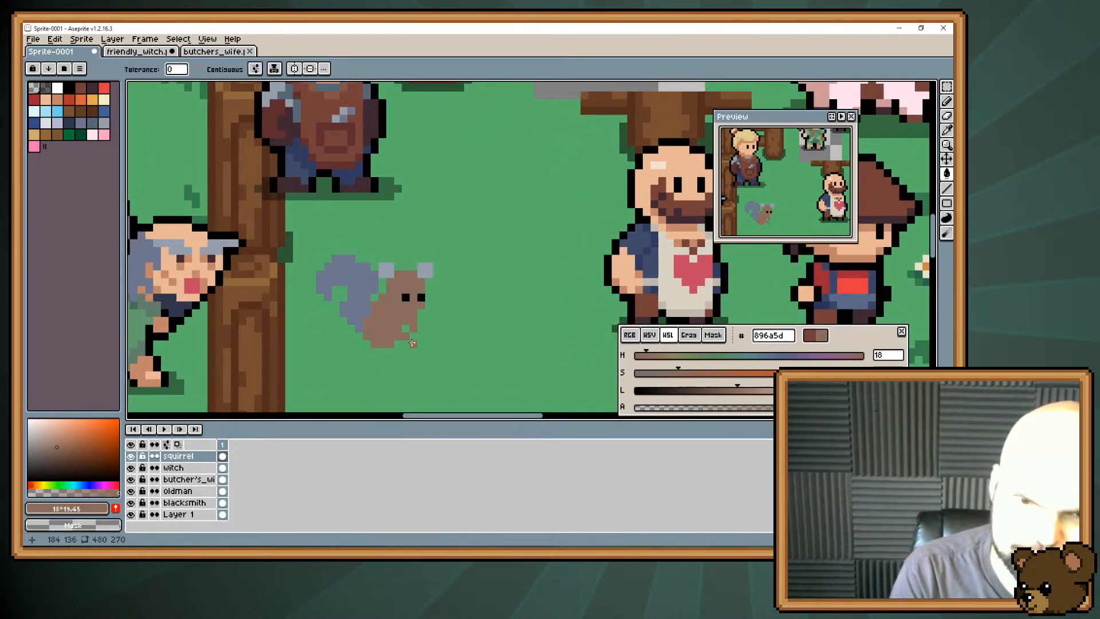
pyautogui.moveTo(648, 359); pyautogui.dragTo(639, 362)
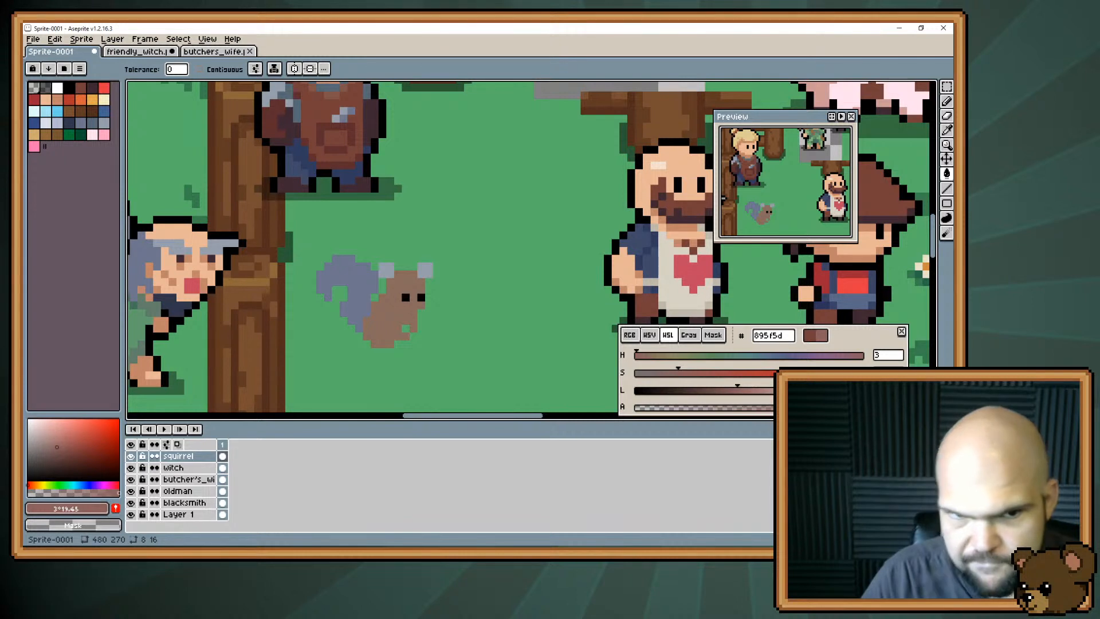
pyautogui.keyDown('alt'); pyautogui.click(404, 296); pyautogui.keyUp('alt')
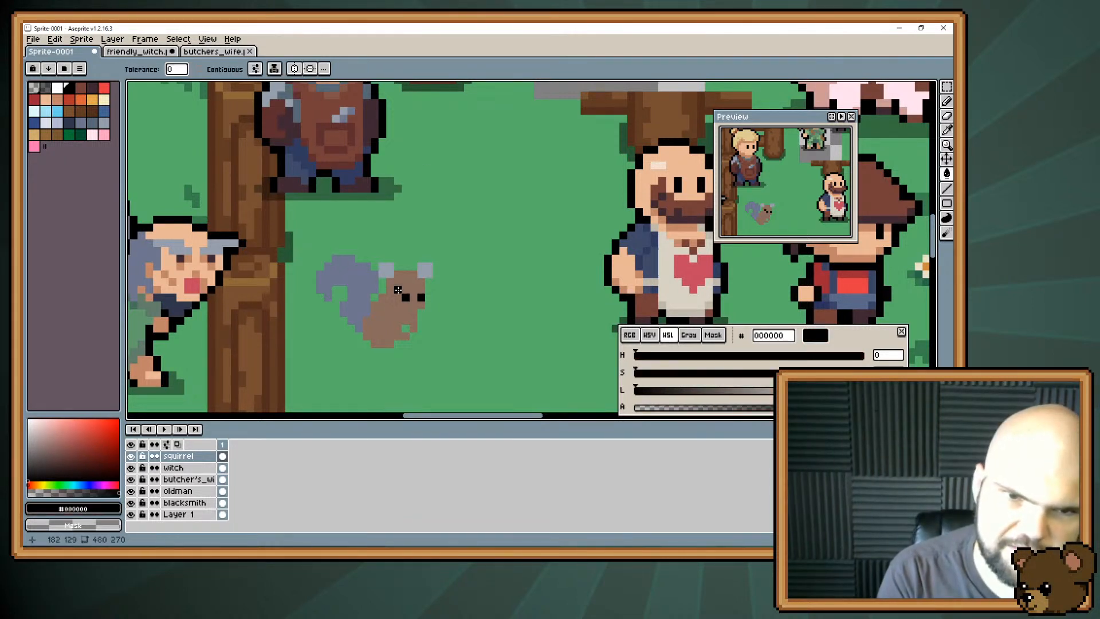
pyautogui.click(400, 299)
pyautogui.hotkey('ctrl', 'z')
pyautogui.press('b')
pyautogui.keyDown('alt'); pyautogui.click(405, 299); pyautogui.keyUp('alt')
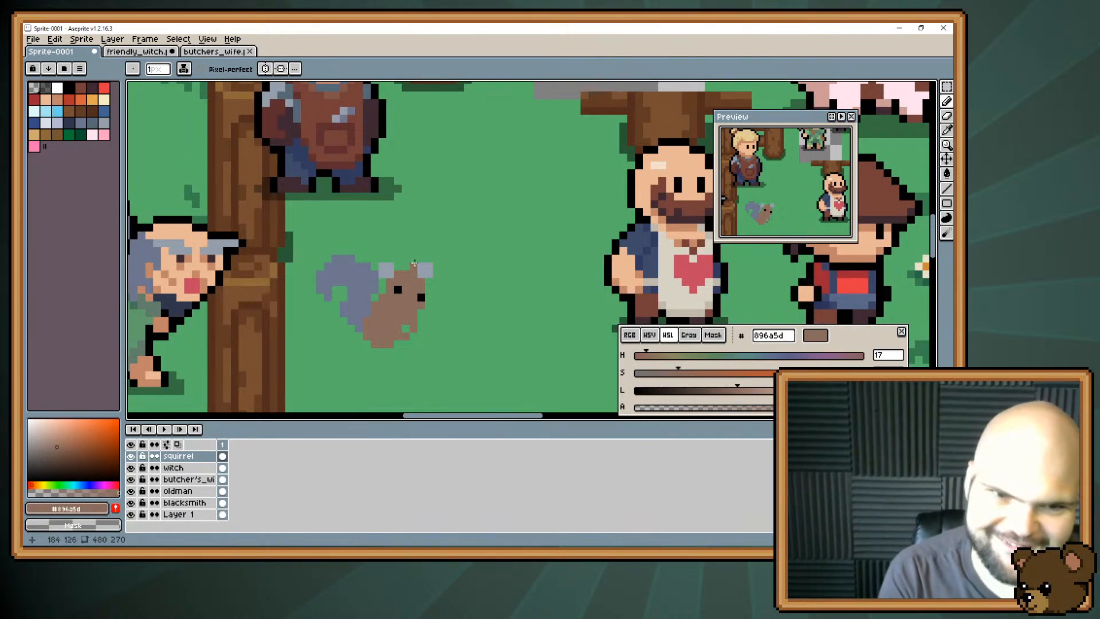
pyautogui.hotkey('ctrl', 'z')
pyautogui.hotkey('ctrl', 'z')
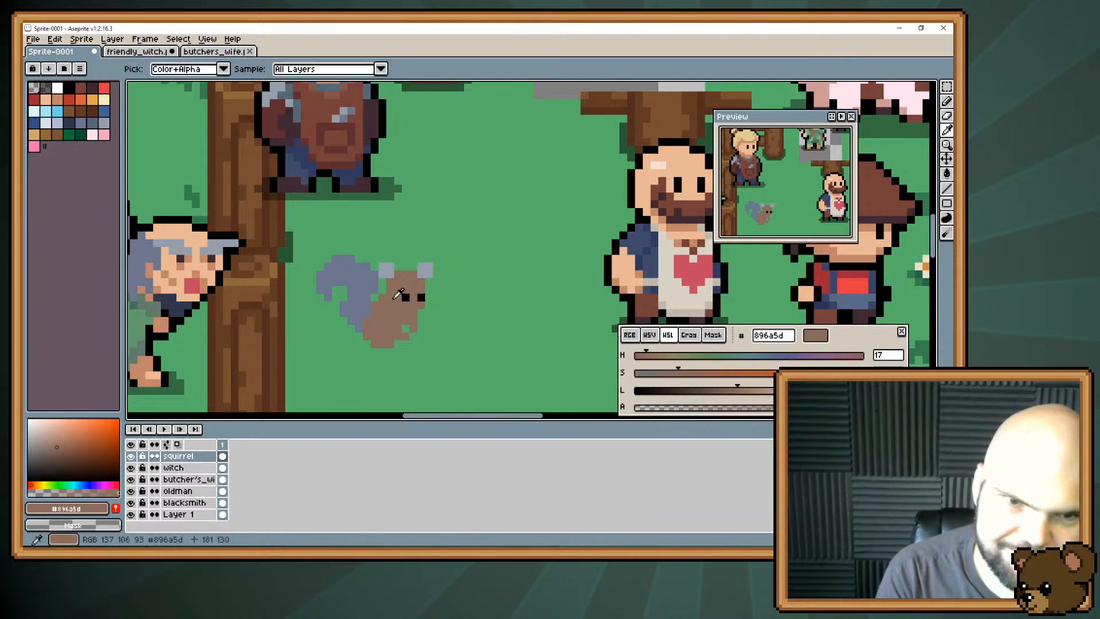
# Raise the body brown's saturation and lightness to #a06e5a and refill the squirrel's body with it.
pyautogui.click(698, 373)
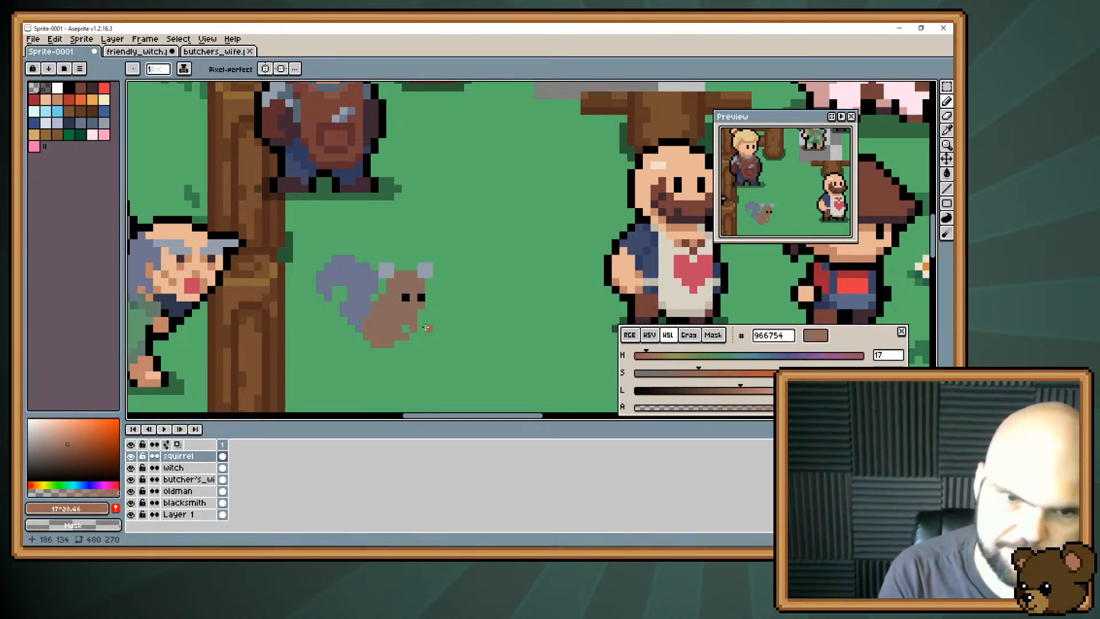
pyautogui.press('g')
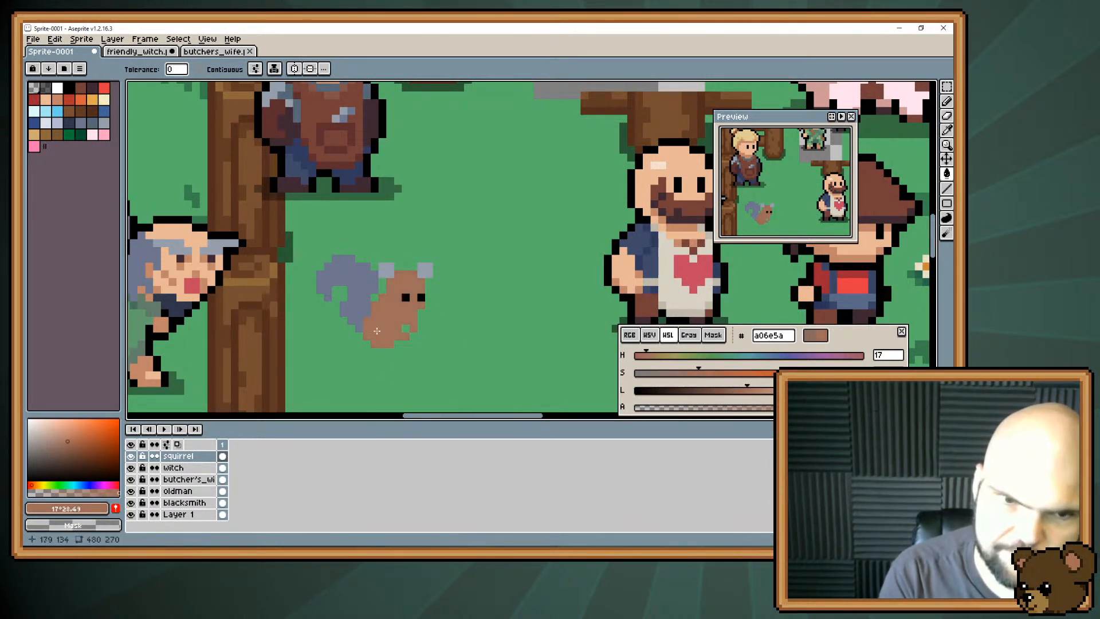
# Mix a darker reddish brown #945747 with hue 12 from the body brown and paint both of the squirrel's ears with it.
pyautogui.press('b')
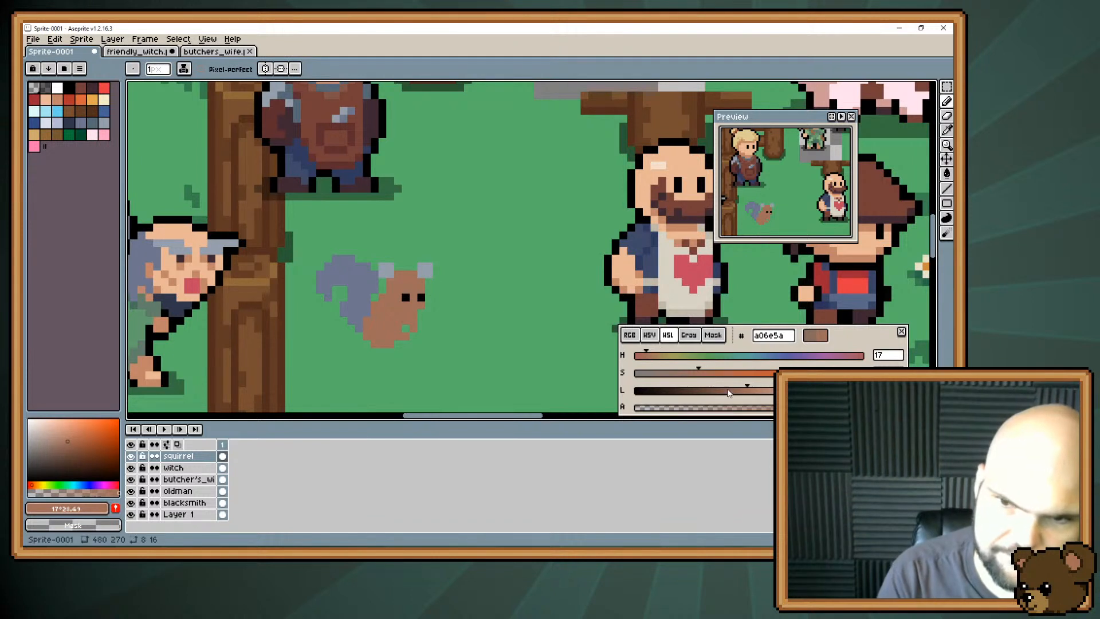
pyautogui.moveTo(741, 394); pyautogui.dragTo(715, 378)
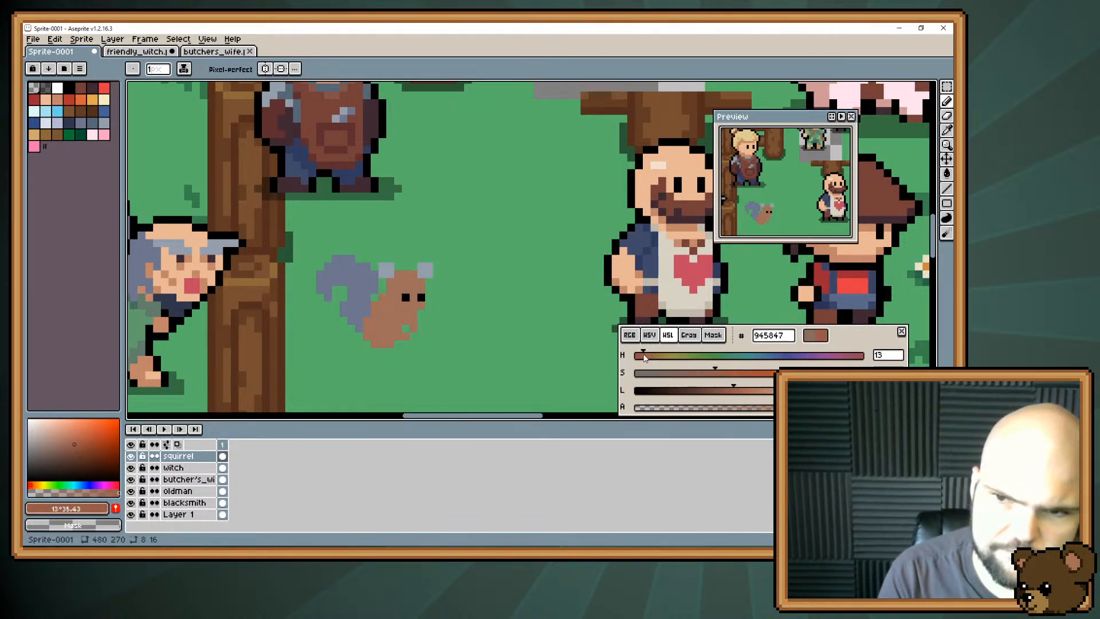
pyautogui.moveTo(645, 358); pyautogui.dragTo(642, 357)
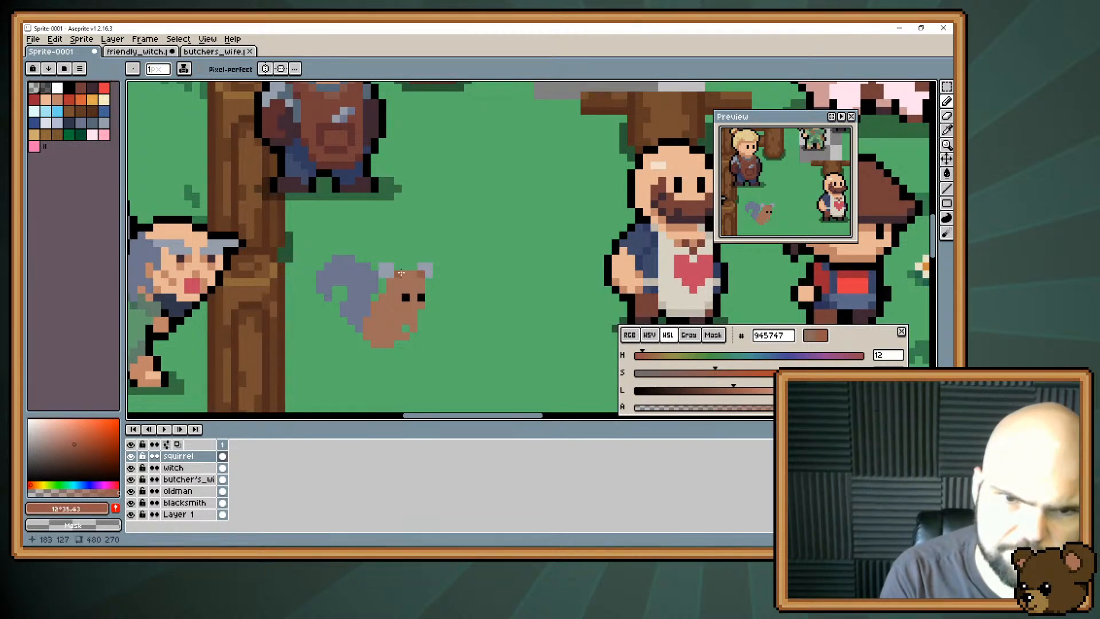
pyautogui.moveTo(429, 267); pyautogui.dragTo(421, 267)
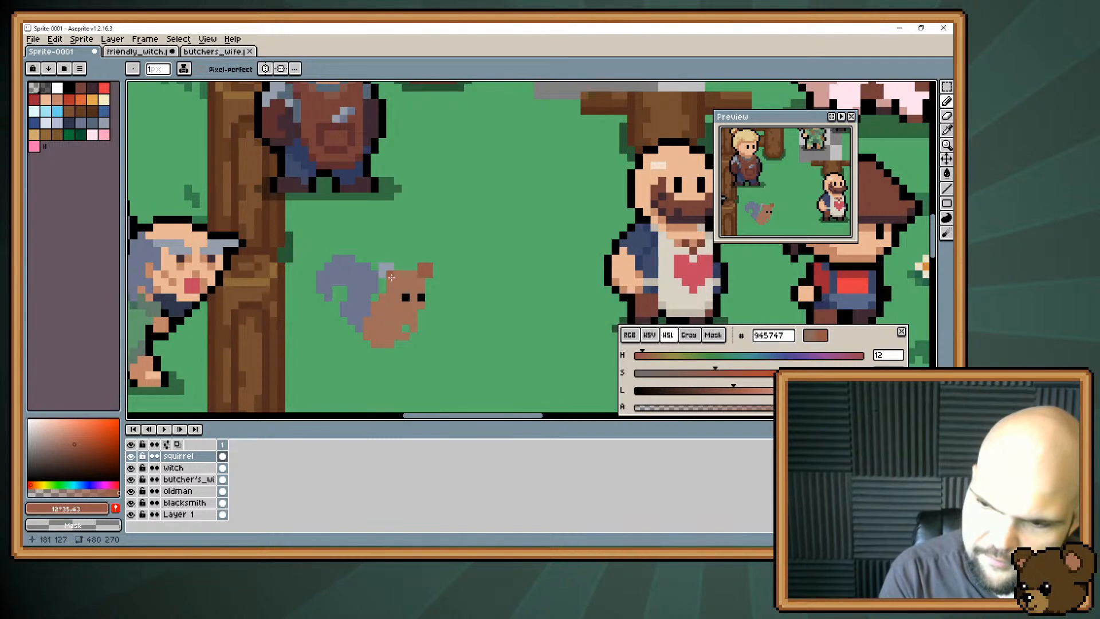
pyautogui.moveTo(383, 274); pyautogui.dragTo(386, 268)
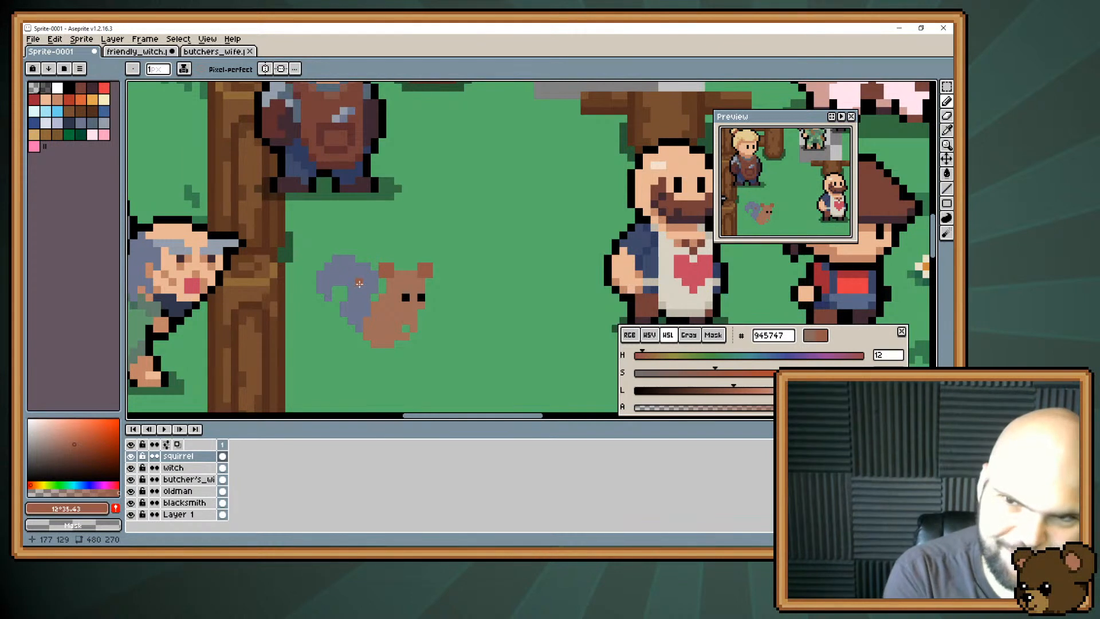
# Move the squirrel's near eye up and to the left in black, repainting its old spot with the body brown #a06e5a.
pyautogui.keyDown('alt'); pyautogui.click(406, 298); pyautogui.keyUp('alt')
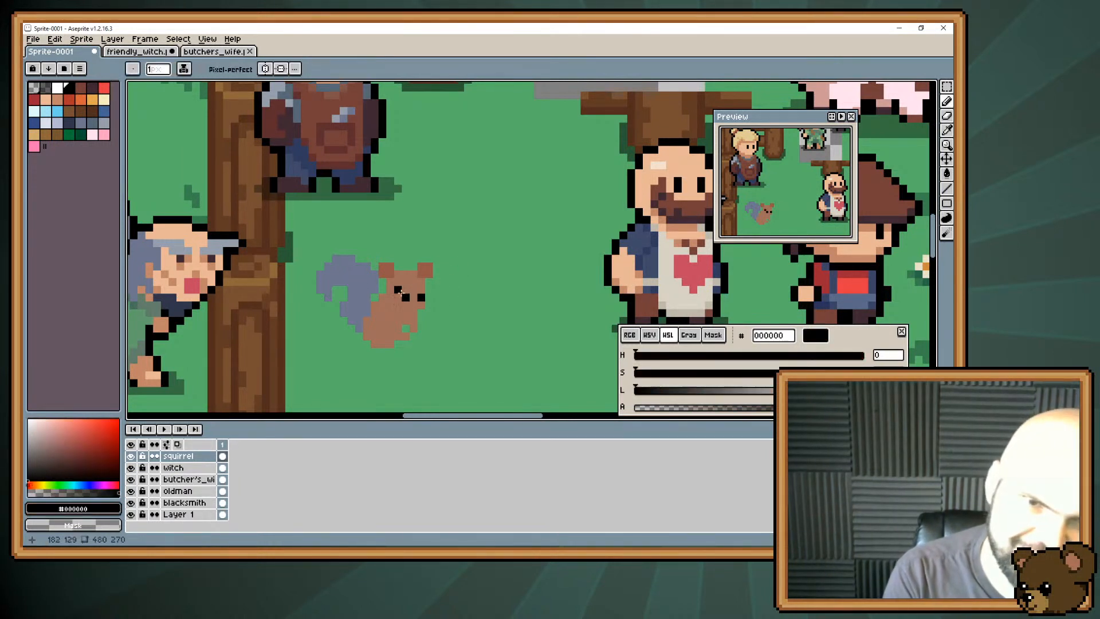
pyautogui.click(398, 290)
pyautogui.keyDown('alt'); pyautogui.click(400, 301); pyautogui.keyUp('alt')
pyautogui.click(402, 299)
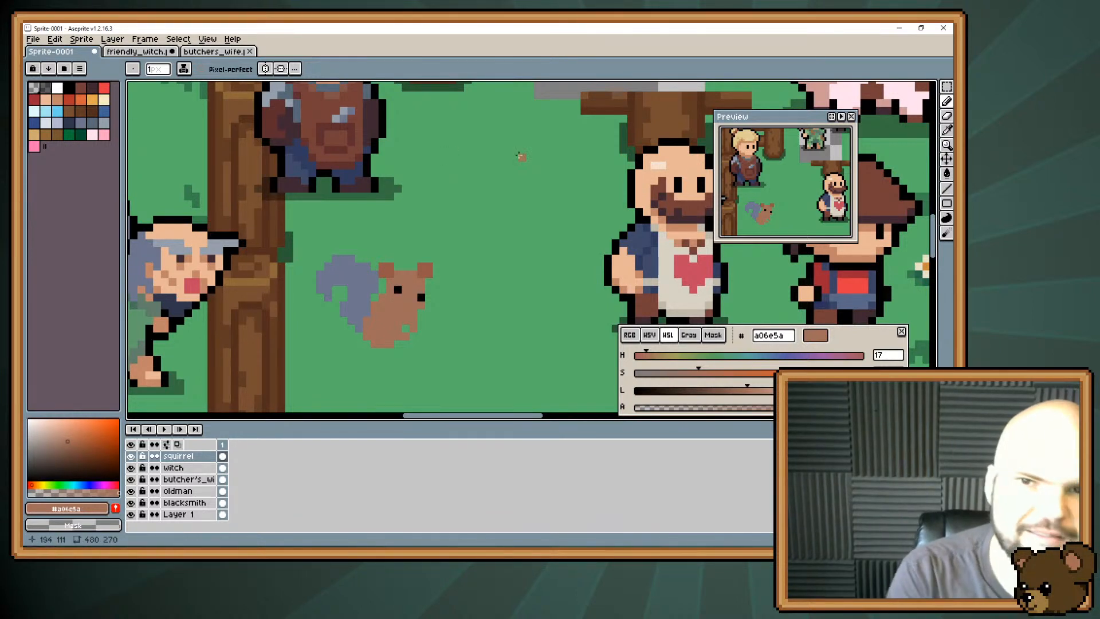
# Paint eye whites around the squirrel's two pupils in the off-white #d8d3c5 sampled from the bearded man's apron.
pyautogui.keyDown('alt'); pyautogui.click(664, 294); pyautogui.keyUp('alt')
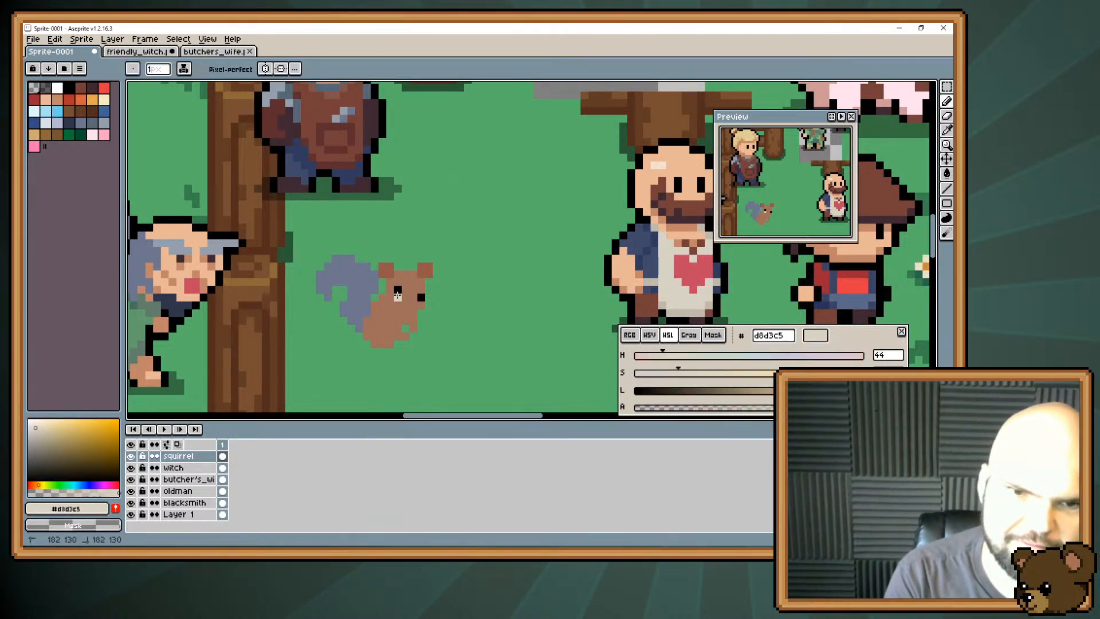
pyautogui.click(421, 289)
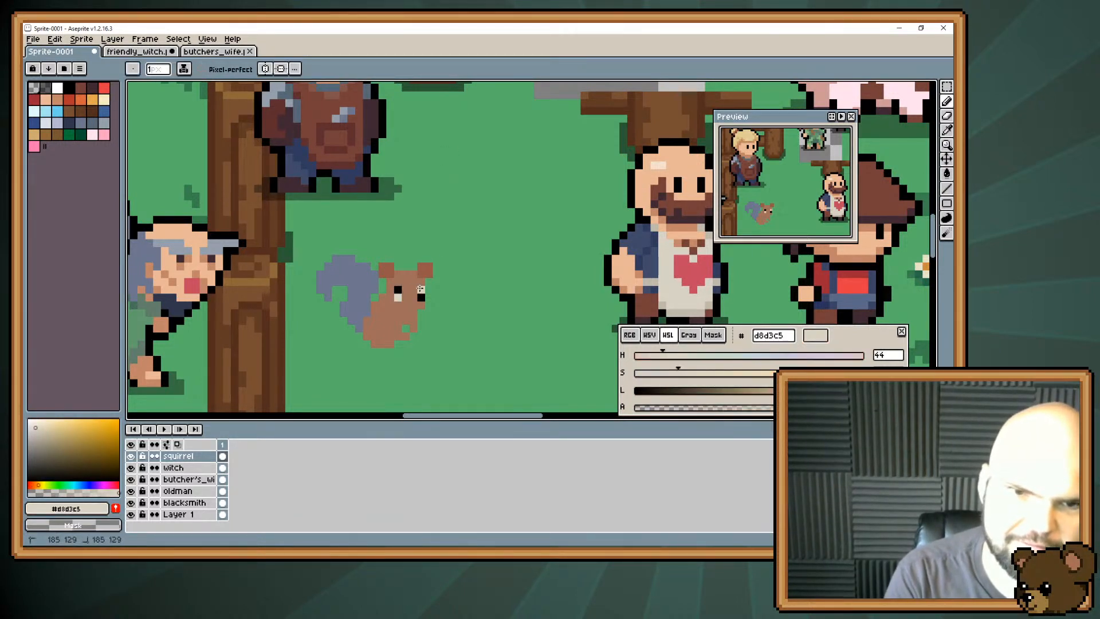
pyautogui.click(392, 282)
pyautogui.keyDown('alt'); pyautogui.click(396, 310); pyautogui.keyUp('alt')
pyautogui.click(397, 297)
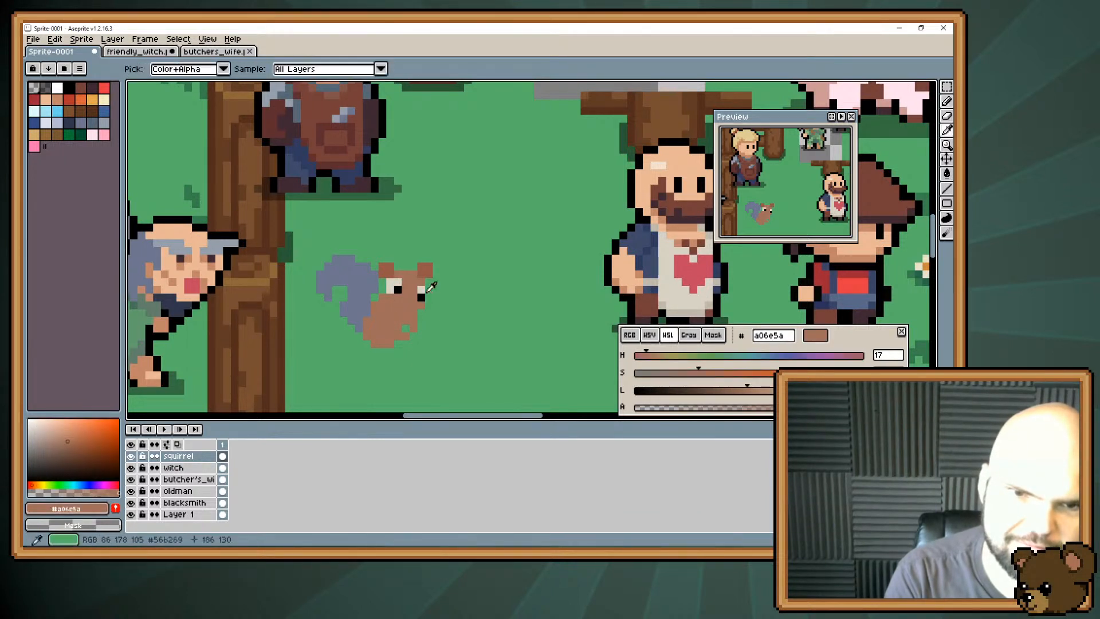
pyautogui.keyDown('alt'); pyautogui.click(422, 290); pyautogui.keyUp('alt')
pyautogui.moveTo(429, 289); pyautogui.dragTo(429, 297)
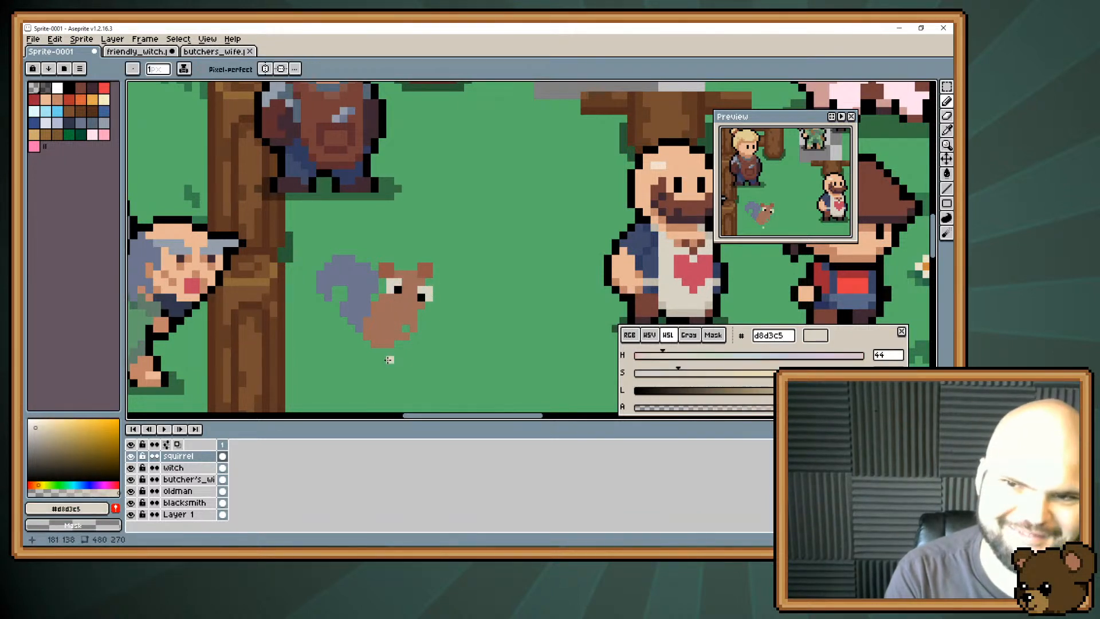
pyautogui.press('e')
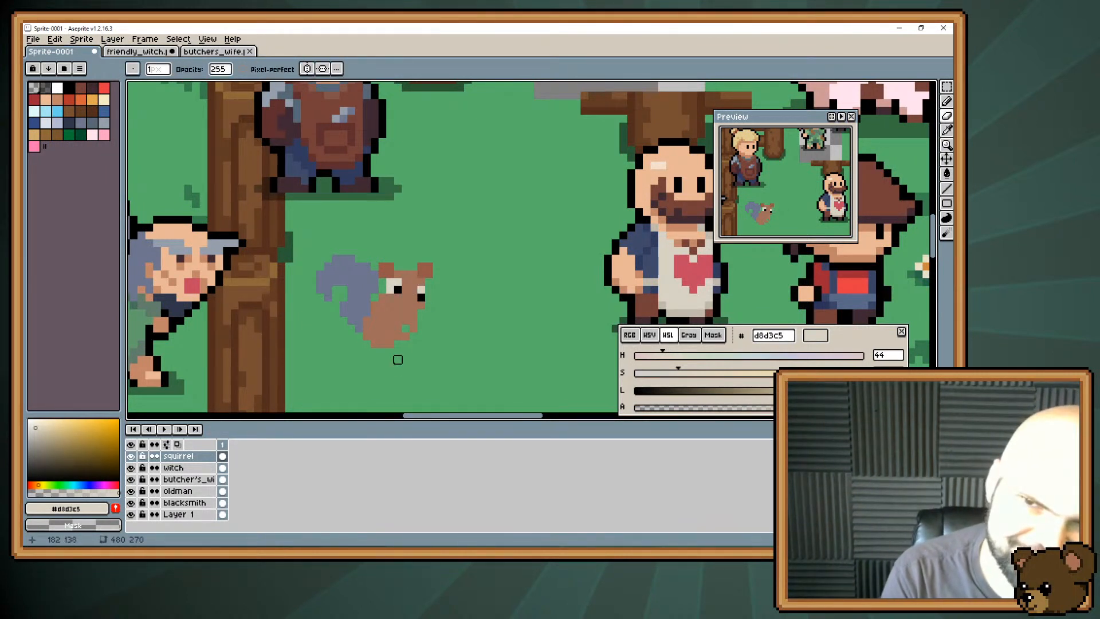
pyautogui.press('b')
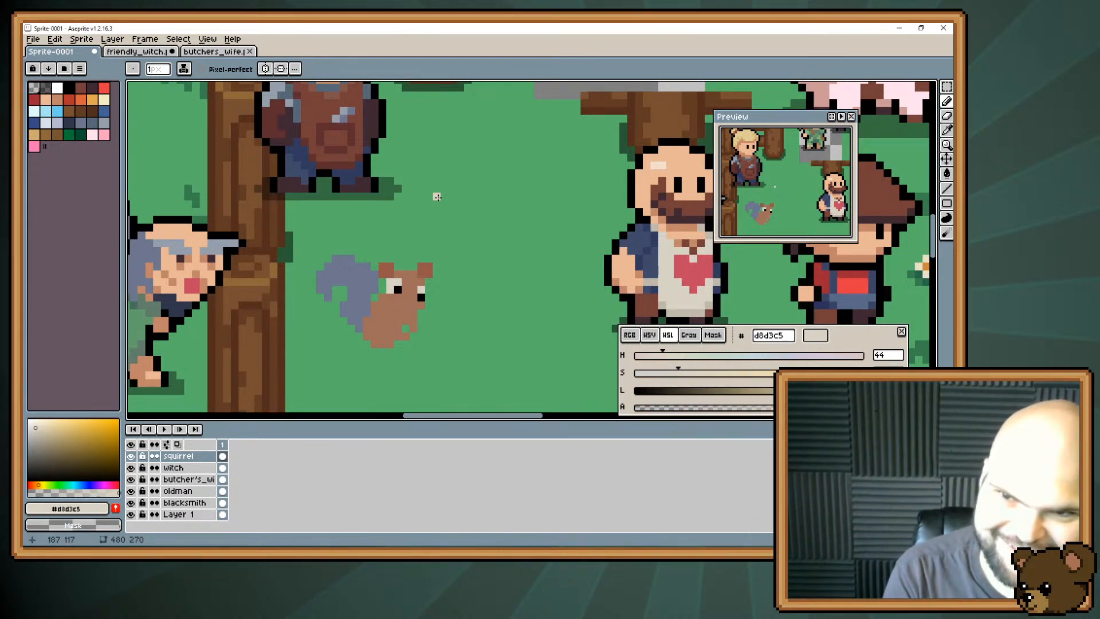
# Fill the squirrel's grey tail with the darker ear brown #945747.
pyautogui.keyDown('alt'); pyautogui.click(376, 302); pyautogui.keyUp('alt')
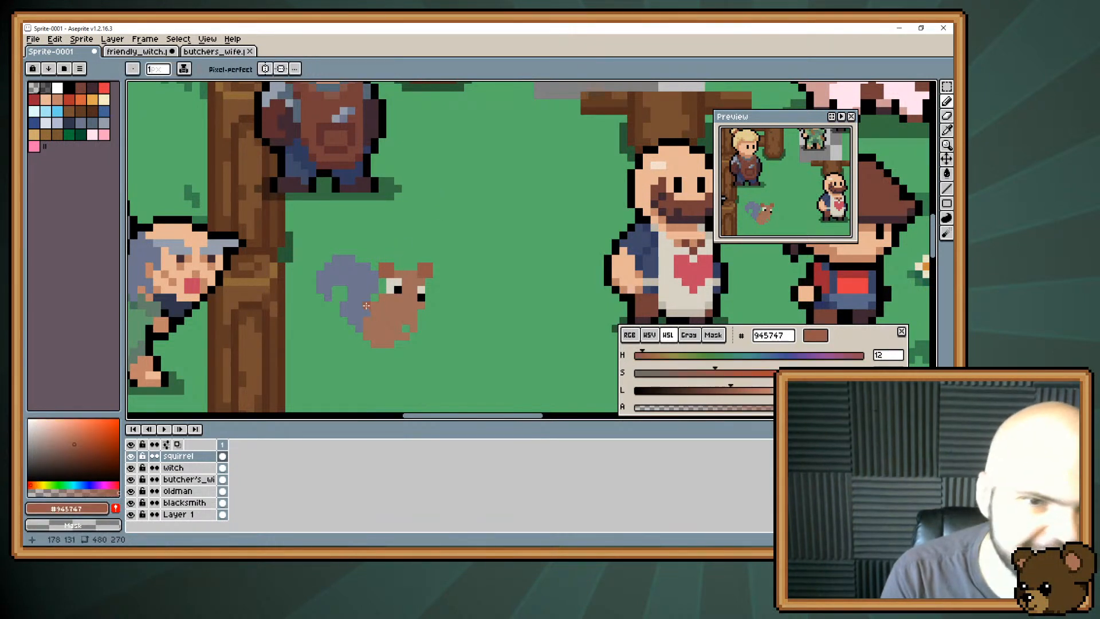
pyautogui.press('g')
pyautogui.click(366, 305)
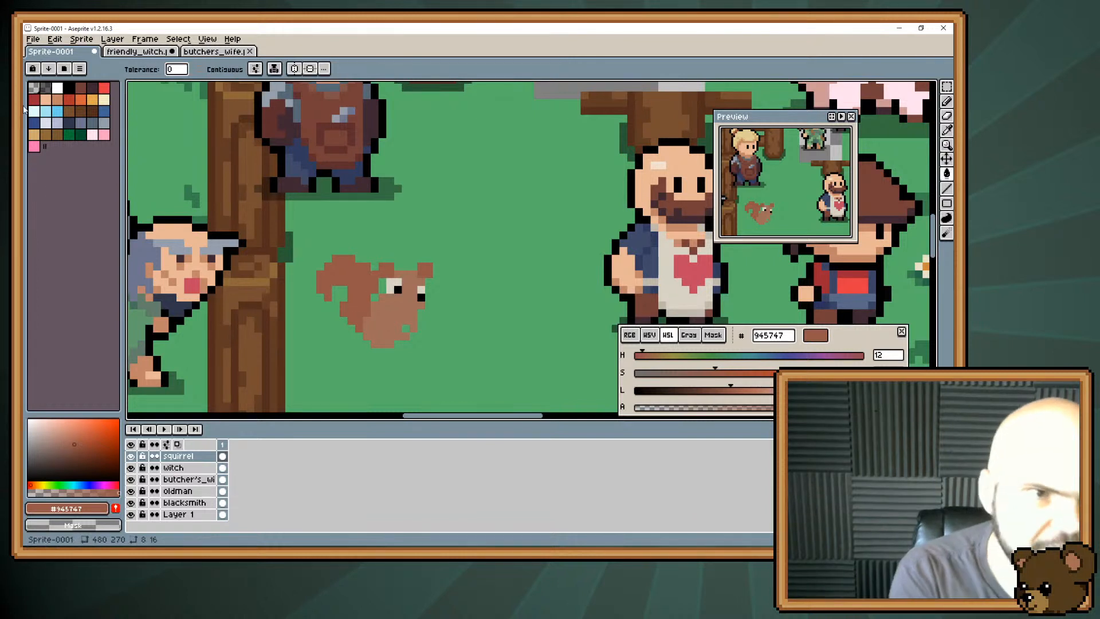
# Try outlining the squirrel by hand in black, starting between the head and tail, and undo the black fill and strokes.
pyautogui.click(68, 87)
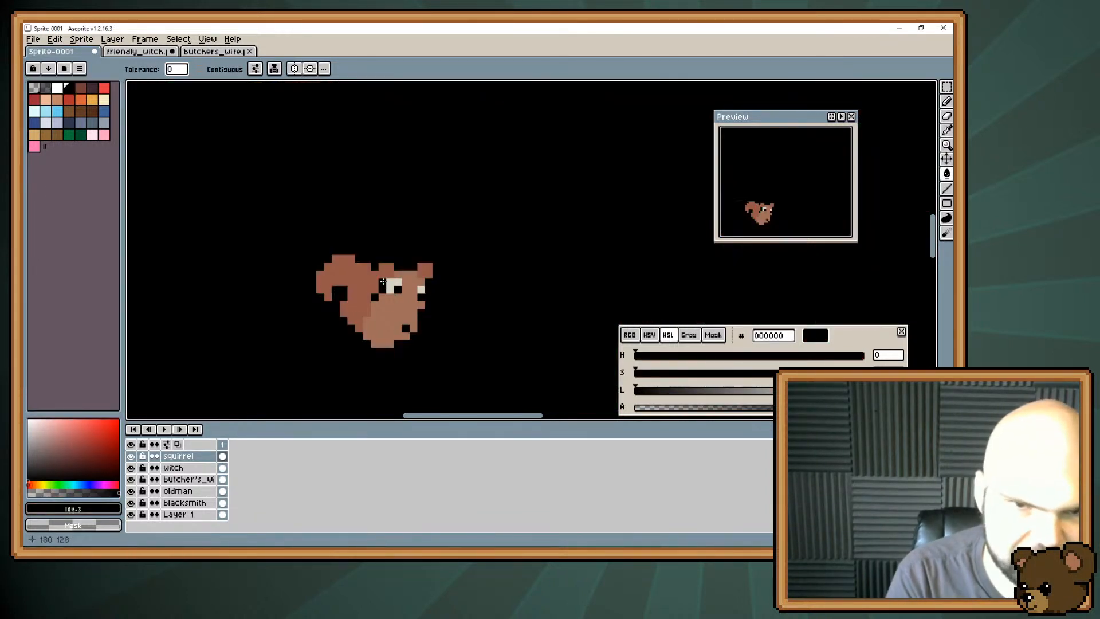
pyautogui.click(375, 291)
pyautogui.hotkey('ctrl', 'z')
pyautogui.press('b')
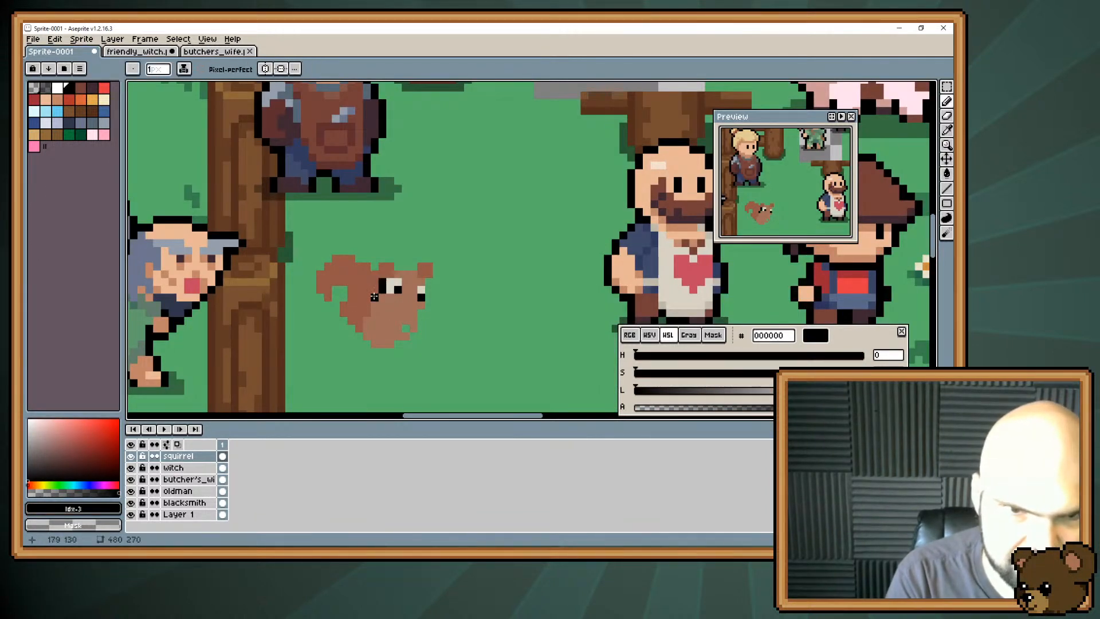
pyautogui.moveTo(373, 266); pyautogui.dragTo(340, 250)
pyautogui.hotkey('ctrl', 'z')
pyautogui.hotkey('ctrl', 'z')
pyautogui.hotkey('ctrl', 'z')
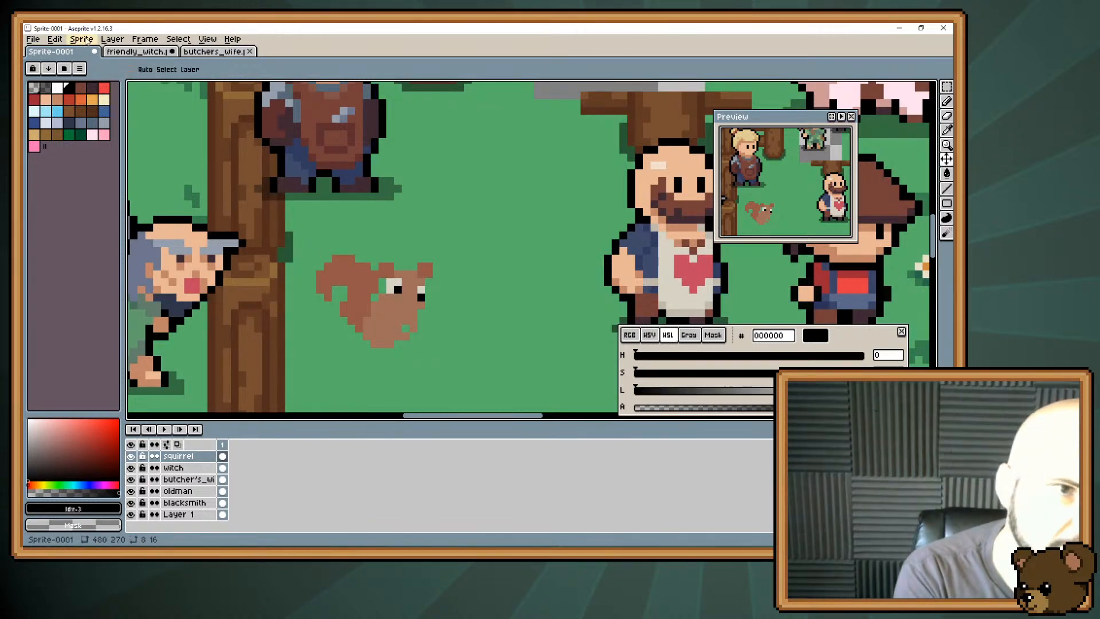
# Apply the Outline effect in black around the squirrel and erase the outline directly beneath its feet.
pyautogui.click(55, 39)
pyautogui.moveTo(195, 297)
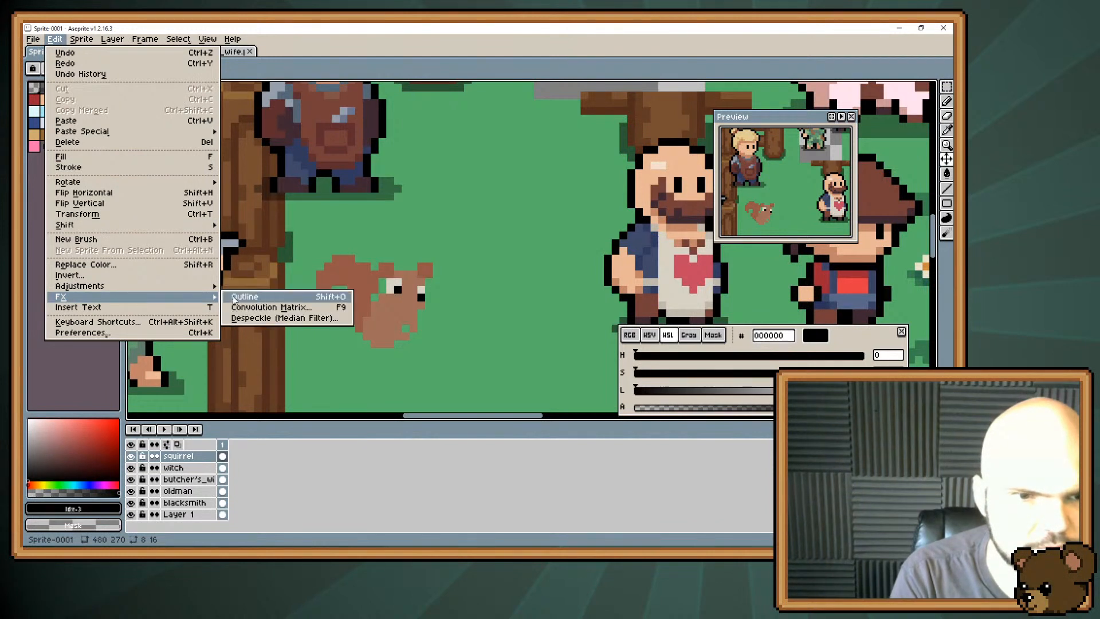
pyautogui.click(241, 296)
pyautogui.click(899, 240)
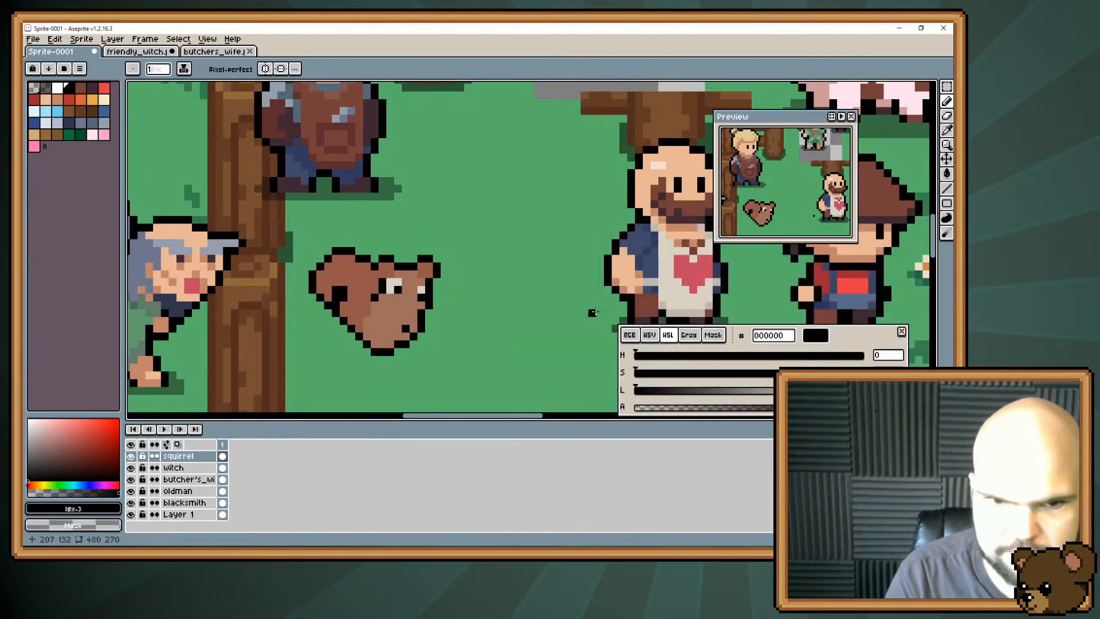
pyautogui.moveTo(374, 352)
pyautogui.mouseDown()
pyautogui.moveTo(413, 360)
pyautogui.moveTo(374, 352)
pyautogui.mouseUp()
pyautogui.hotkey('ctrl', 'z')
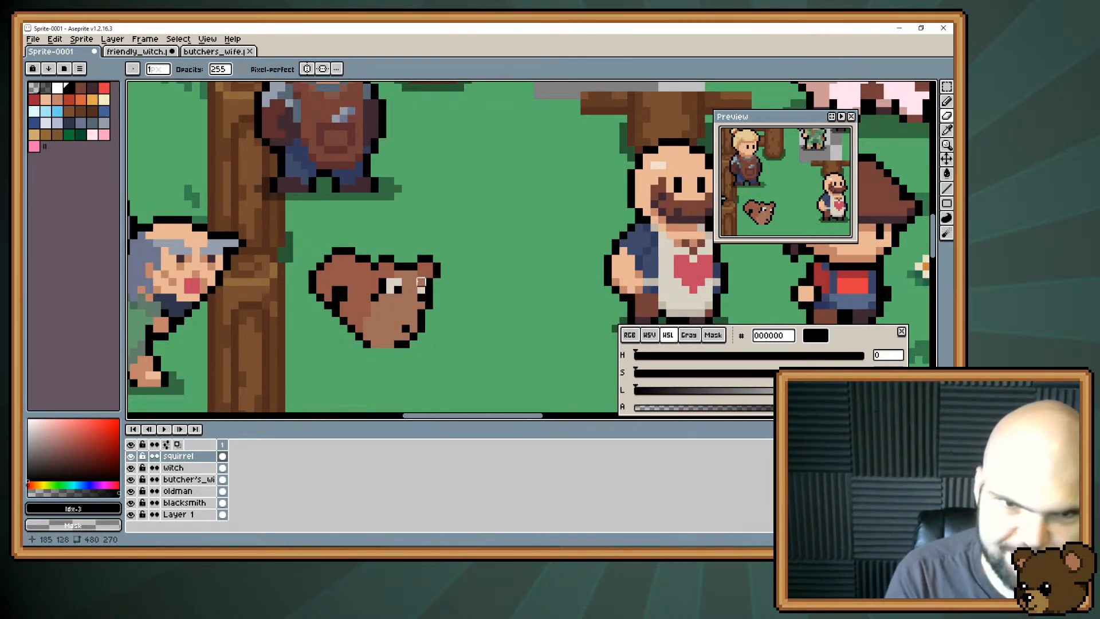
pyautogui.press('e')
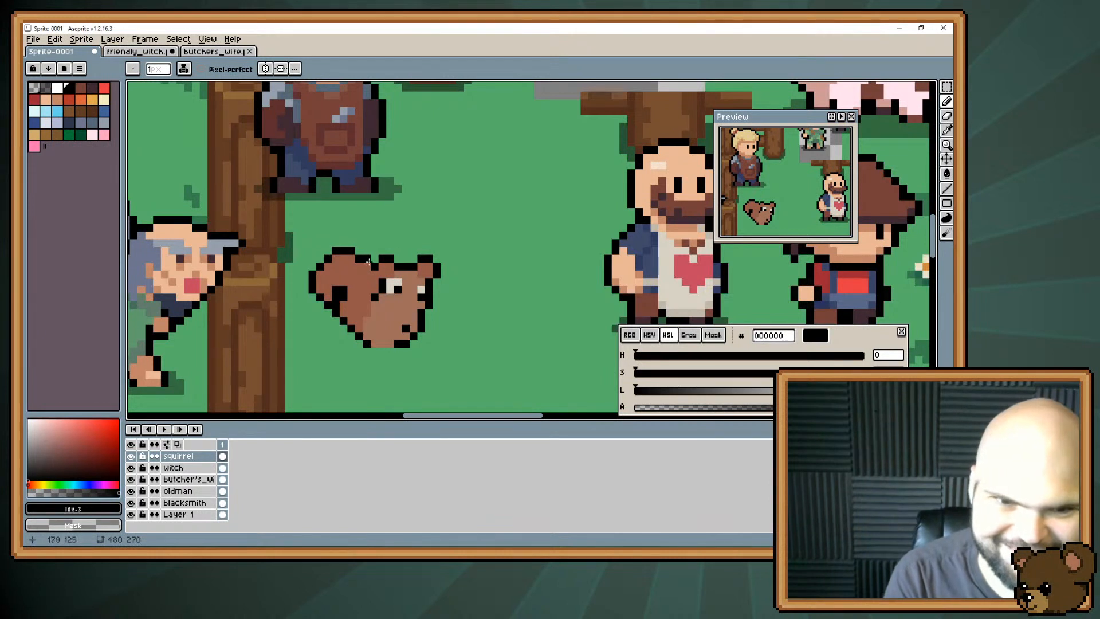
# Shade the squirrel's feet and lower belly with the darker brown #945747, touching up pixels with the body brown #a06e5a.
pyautogui.press('i')
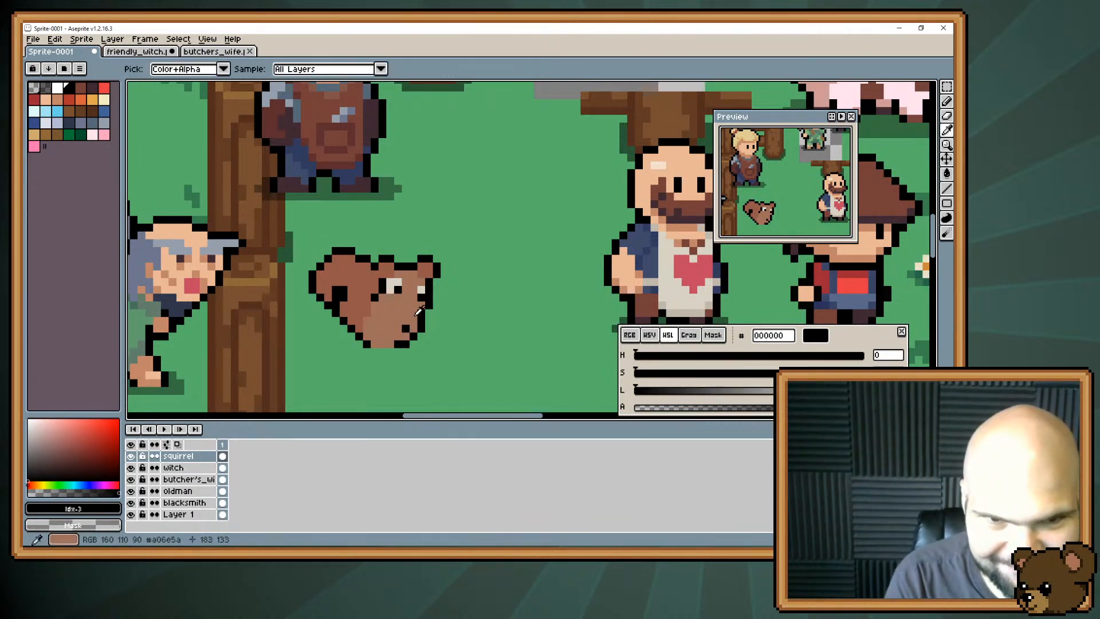
pyautogui.click(390, 318)
pyautogui.press('b')
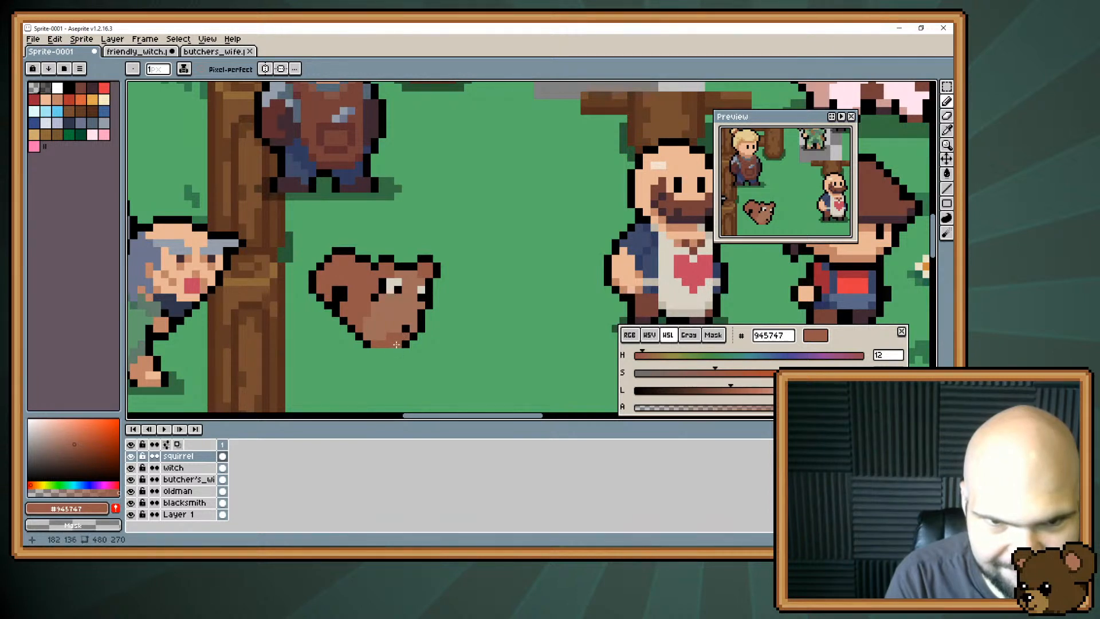
pyautogui.keyDown('alt'); pyautogui.click(395, 341); pyautogui.keyUp('alt')
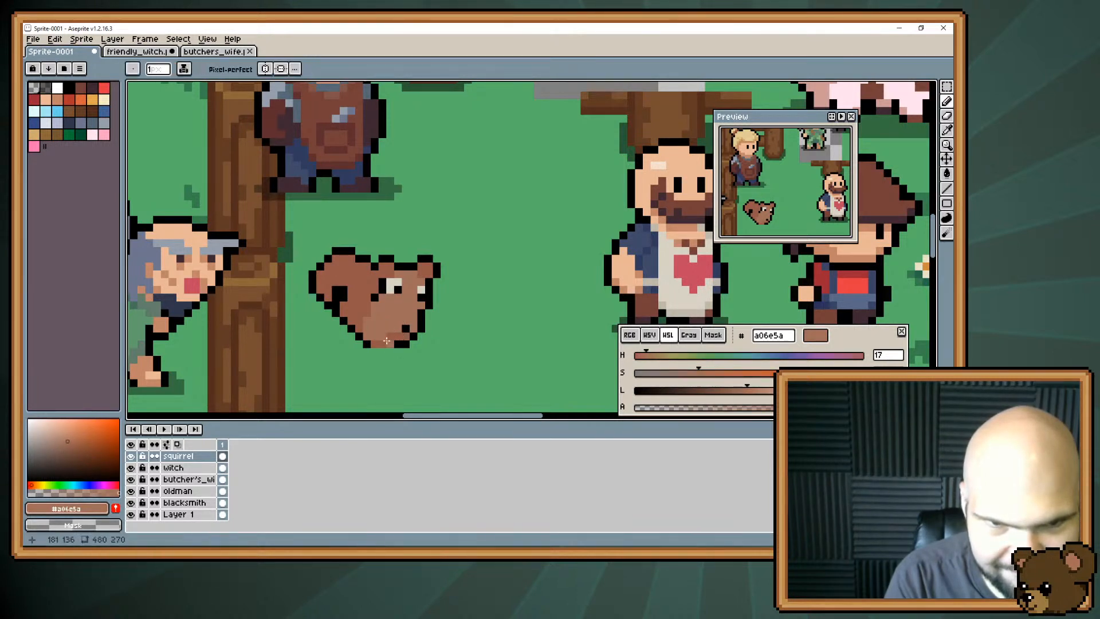
pyautogui.moveTo(383, 343); pyautogui.dragTo(388, 344)
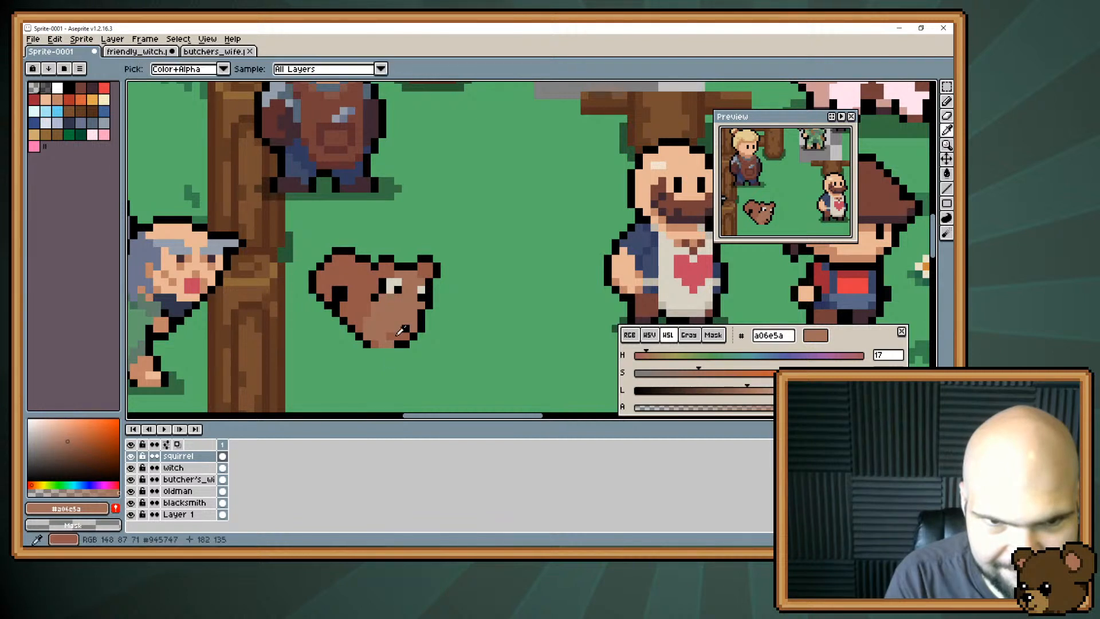
pyautogui.keyDown('alt'); pyautogui.click(393, 337); pyautogui.keyUp('alt')
pyautogui.click(390, 329)
pyautogui.keyDown('alt'); pyautogui.click(383, 332); pyautogui.keyUp('alt')
pyautogui.click(391, 336)
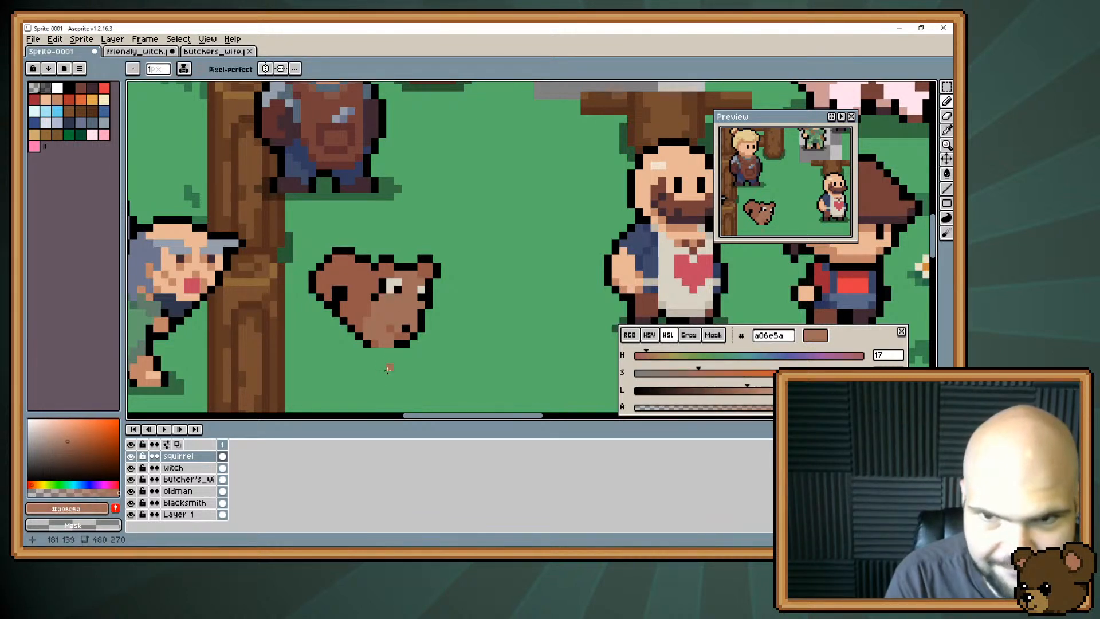
pyautogui.keyDown('alt'); pyautogui.click(399, 332); pyautogui.keyUp('alt')
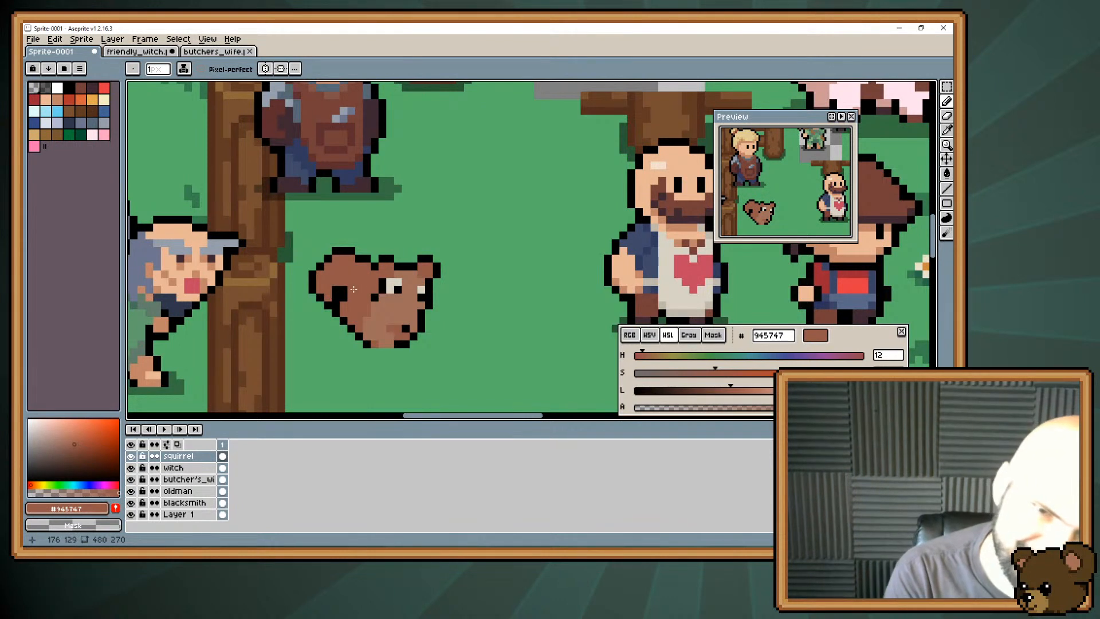
# Highlight the upper curl of the squirrel's tail with the lighter body brown #a06e5a.
pyautogui.keyDown('alt'); pyautogui.click(369, 314); pyautogui.keyUp('alt')
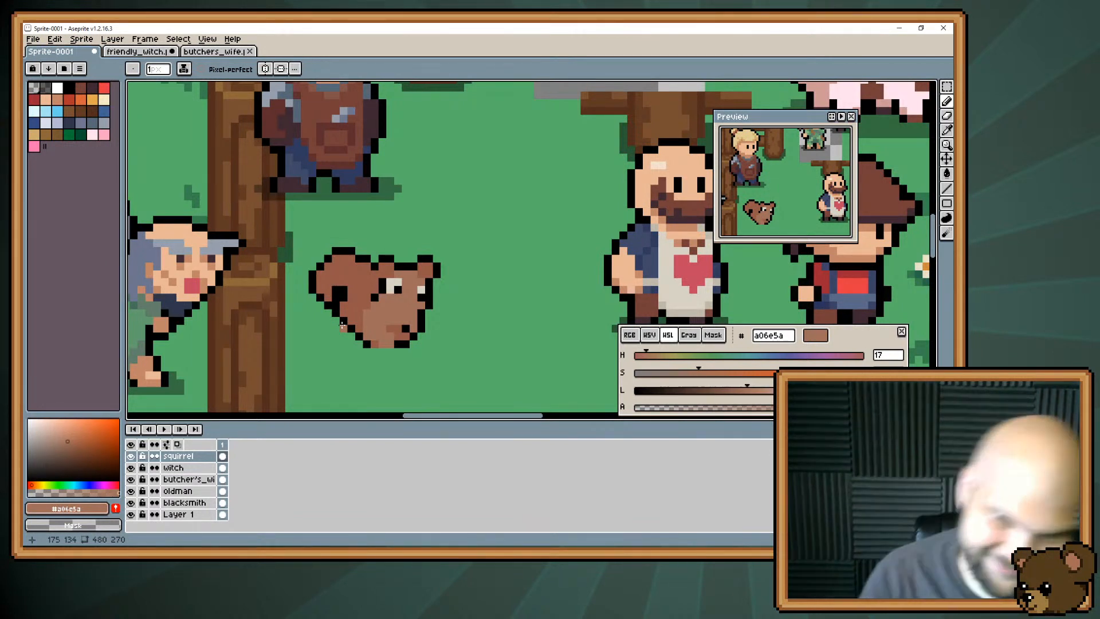
pyautogui.press('space')
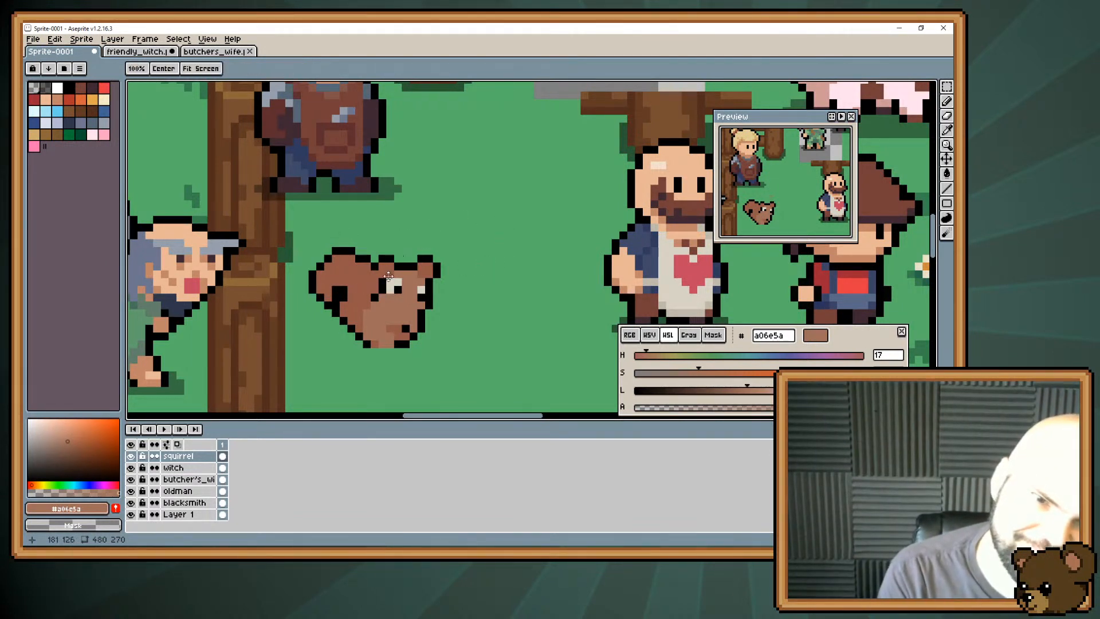
pyautogui.moveTo(389, 276); pyautogui.dragTo(383, 295)
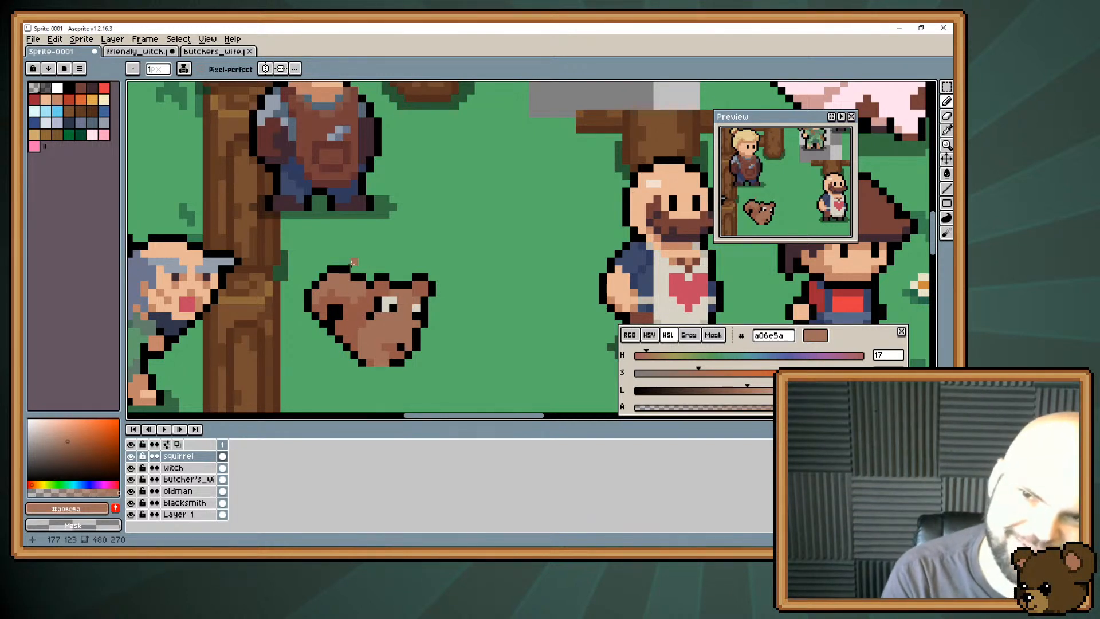
pyautogui.press('space')
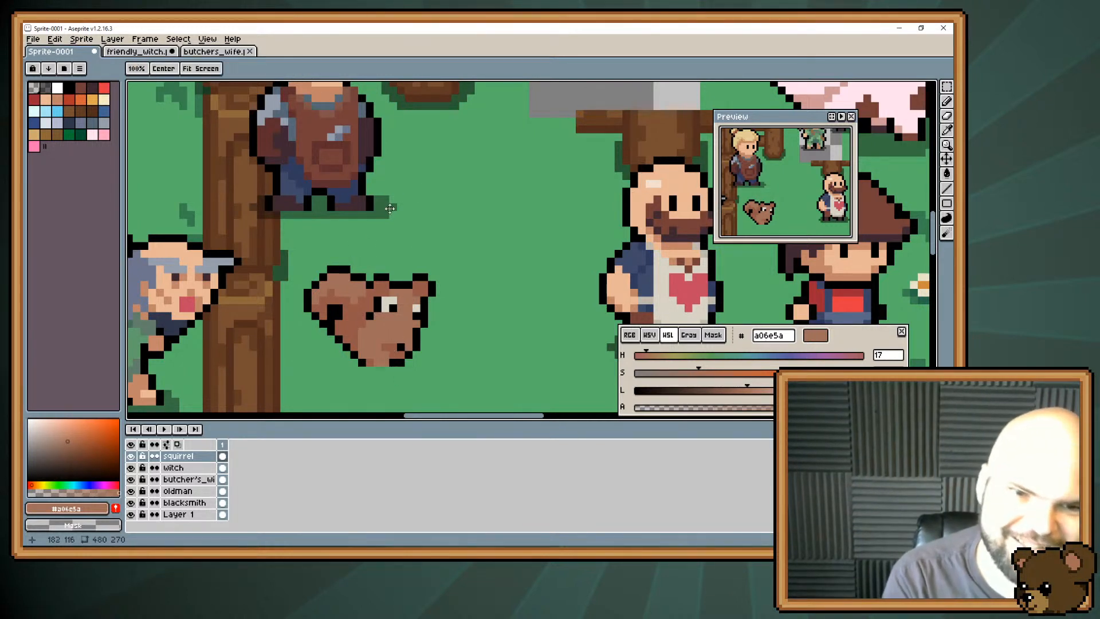
pyautogui.moveTo(352, 253); pyautogui.dragTo(345, 220)
pyautogui.keyDown('alt'); pyautogui.click(347, 283); pyautogui.keyUp('alt')
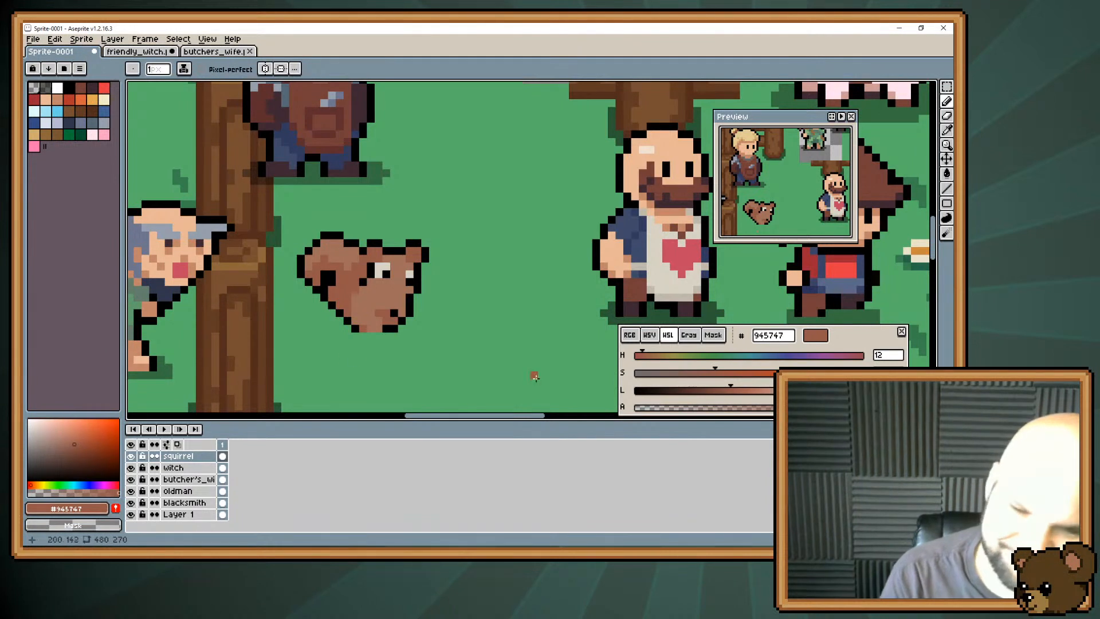
pyautogui.click(447, 307)
pyautogui.hotkey('ctrl', 'z')
# Sample the pink #fba2c1 from the pig's ear.
pyautogui.press('space')
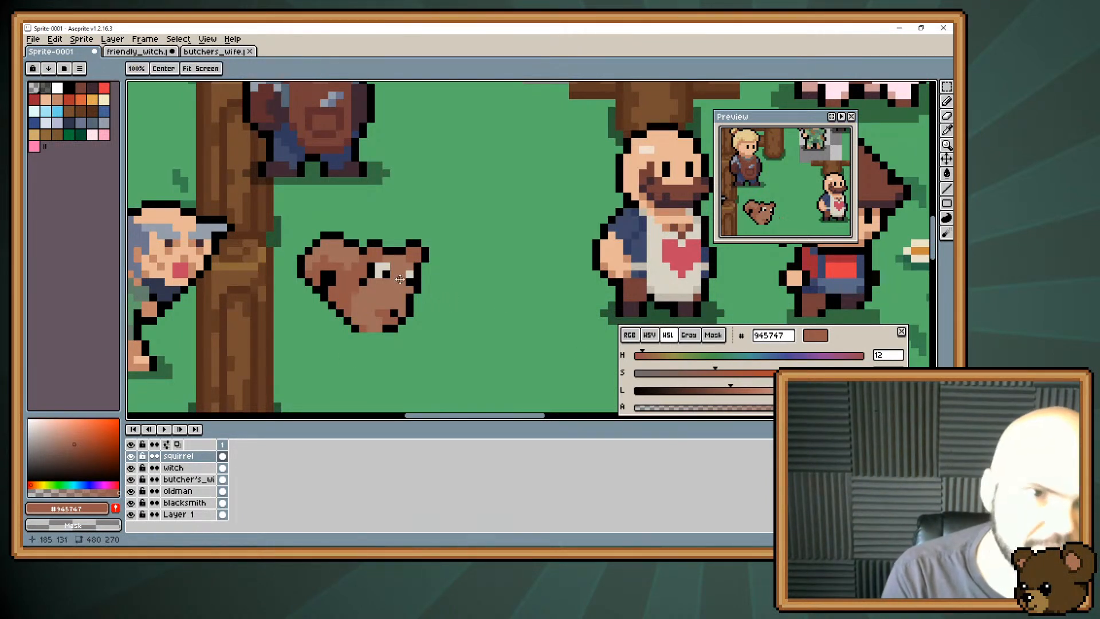
pyautogui.moveTo(332, 209); pyautogui.dragTo(331, 221)
pyautogui.press('space')
pyautogui.moveTo(416, 222); pyautogui.dragTo(267, 273)
pyautogui.moveTo(596, 134); pyautogui.dragTo(541, 173)
pyautogui.press('space')
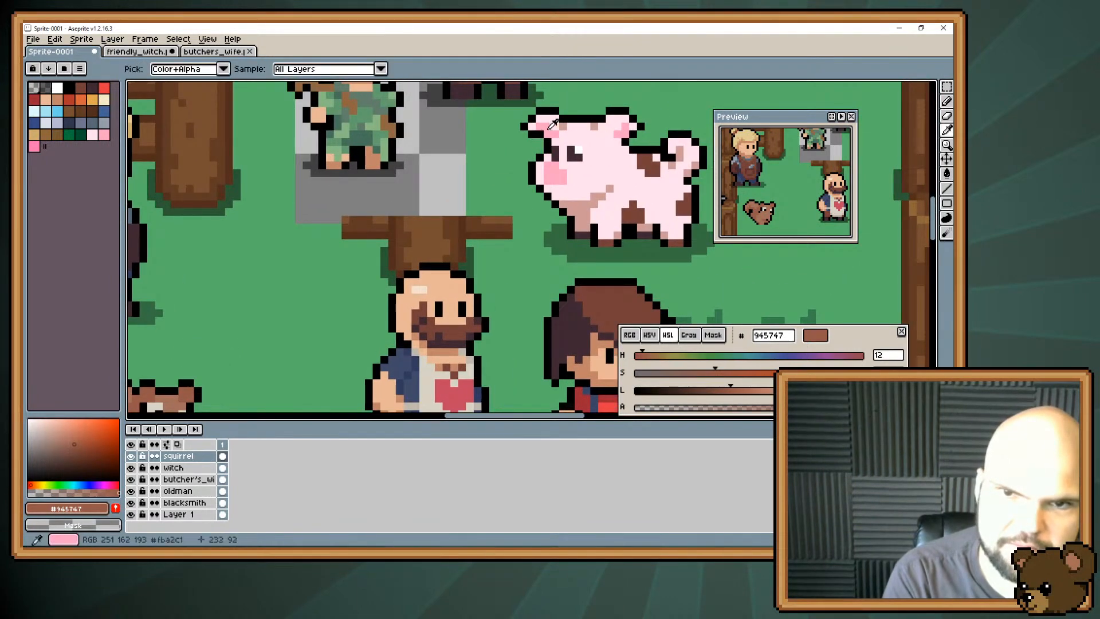
pyautogui.keyDown('alt'); pyautogui.click(555, 127); pyautogui.keyUp('alt')
pyautogui.press('space')
pyautogui.moveTo(195, 335); pyautogui.dragTo(398, 238)
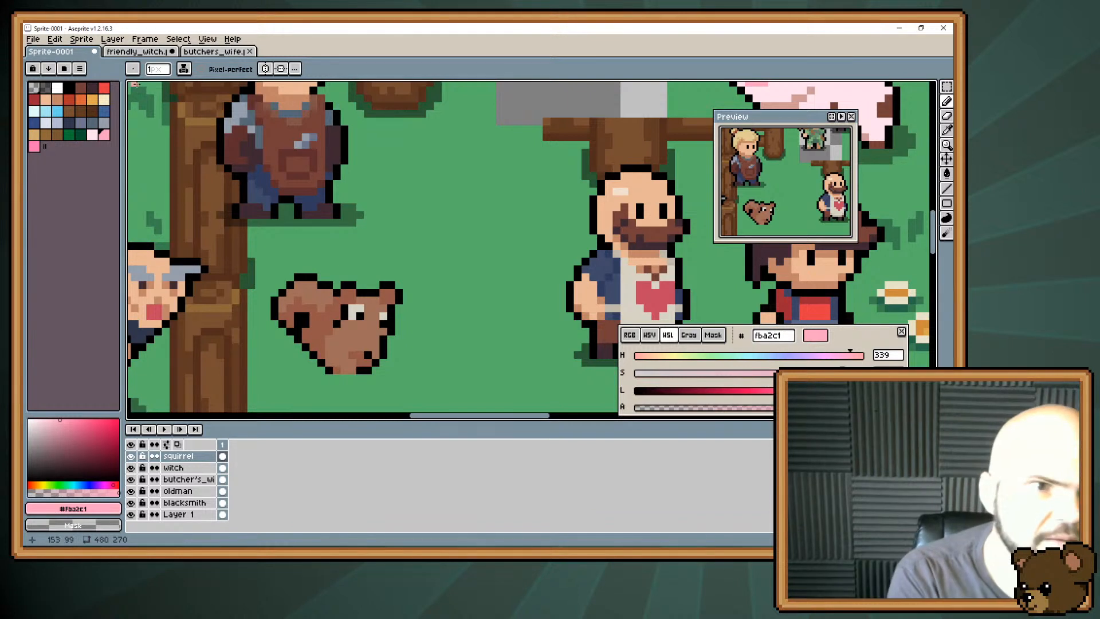
# Shade the squirrel's back beside the tail with dark brown #743f39, touching up neighbouring pixels with #945747.
pyautogui.click(81, 89)
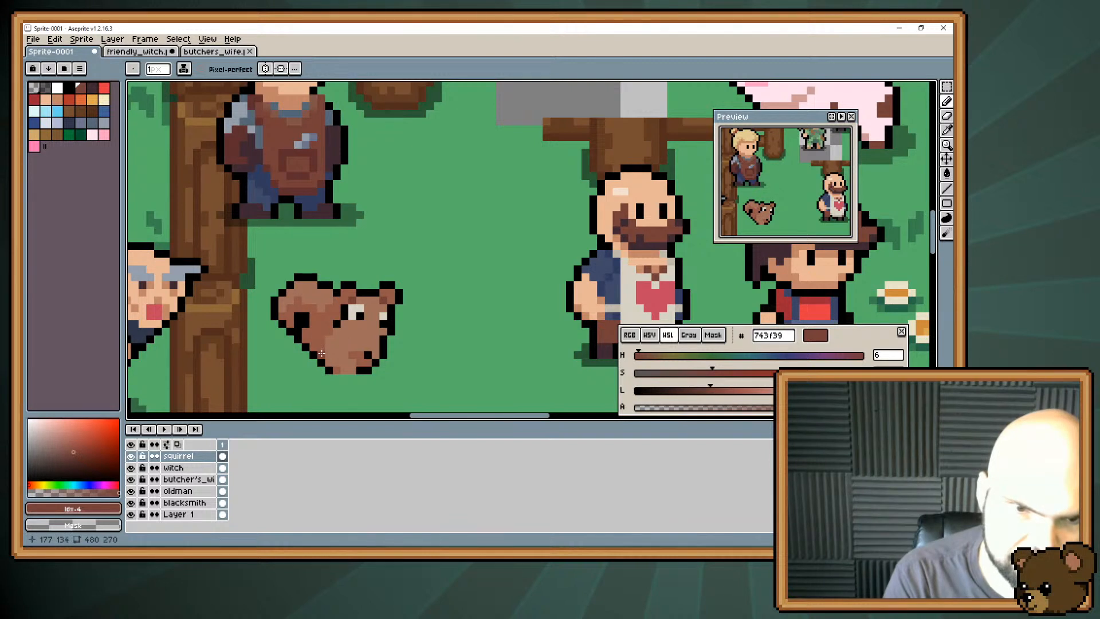
pyautogui.moveTo(321, 353); pyautogui.dragTo(322, 336)
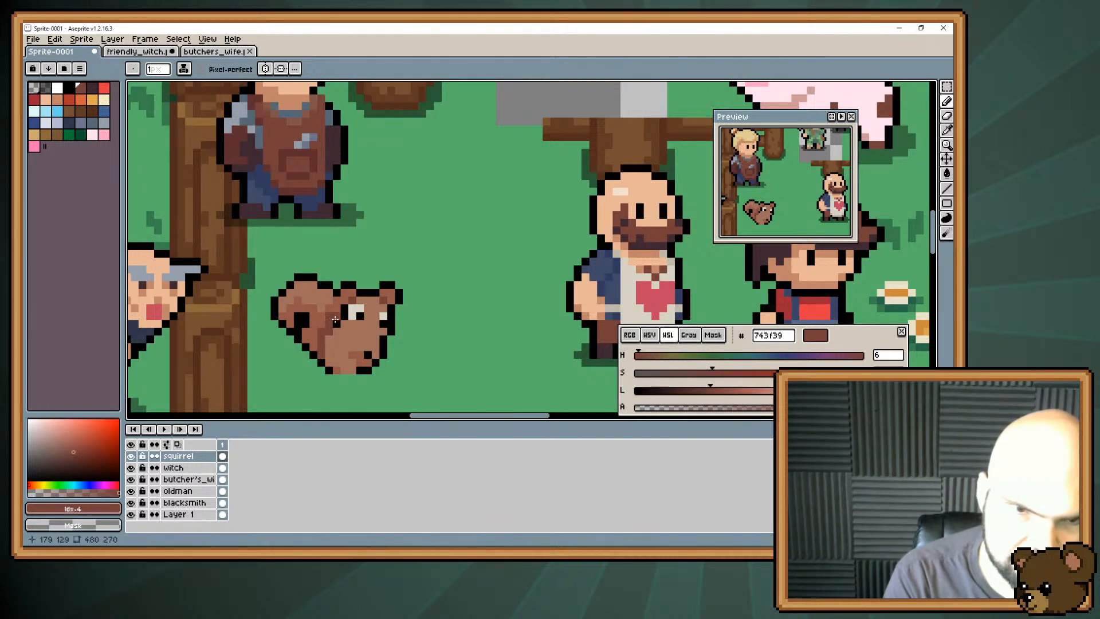
pyautogui.press('alt')
pyautogui.keyDown('alt'); pyautogui.click(322, 317); pyautogui.keyUp('alt')
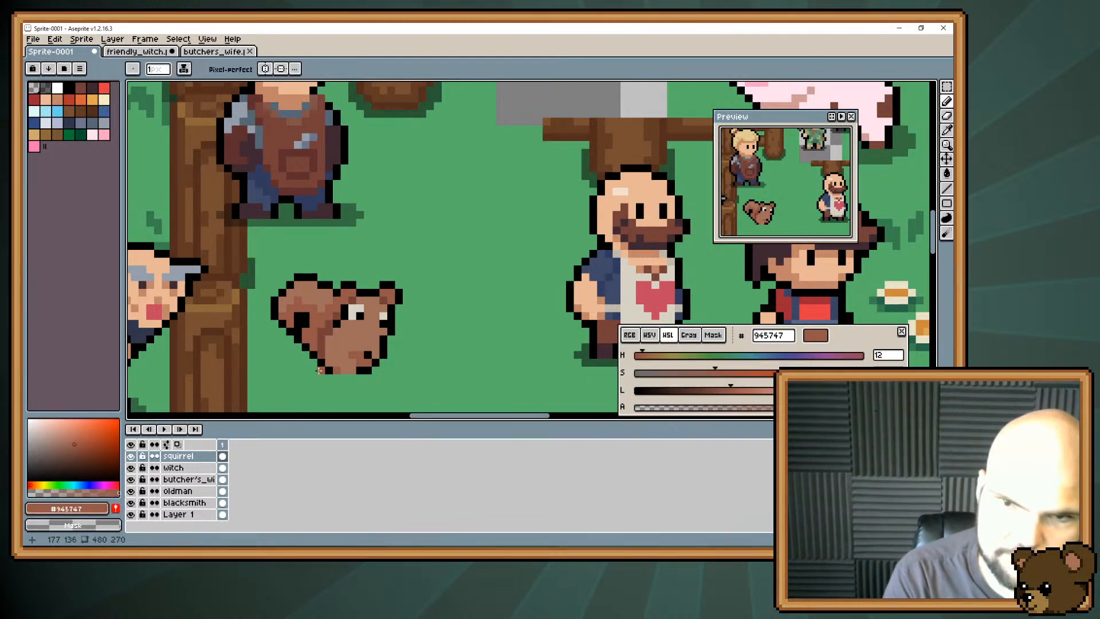
pyautogui.keyDown('alt'); pyautogui.click(322, 343); pyautogui.keyUp('alt')
pyautogui.click(315, 347)
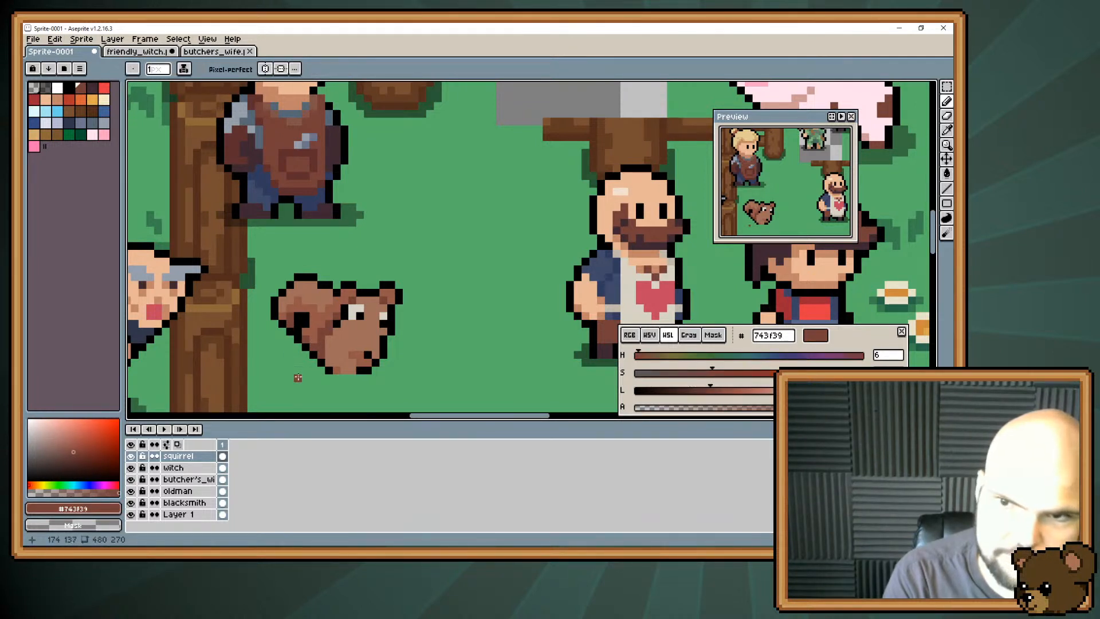
# Narrow the gap between the squirrel's tail and body using black #000000 and brown #945747 pixels.
pyautogui.keyDown('alt'); pyautogui.click(307, 310); pyautogui.keyUp('alt')
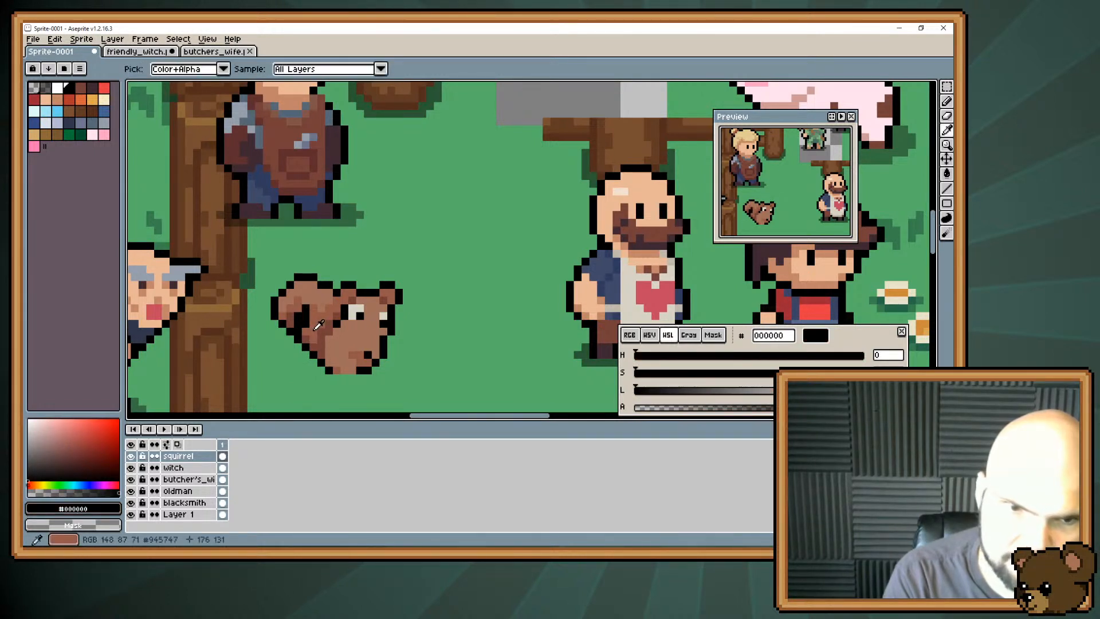
pyautogui.keyDown('alt'); pyautogui.click(312, 317); pyautogui.keyUp('alt')
pyautogui.moveTo(306, 317); pyautogui.dragTo(306, 331)
pyautogui.keyDown('alt'); pyautogui.click(306, 348); pyautogui.keyUp('alt')
pyautogui.click(305, 314)
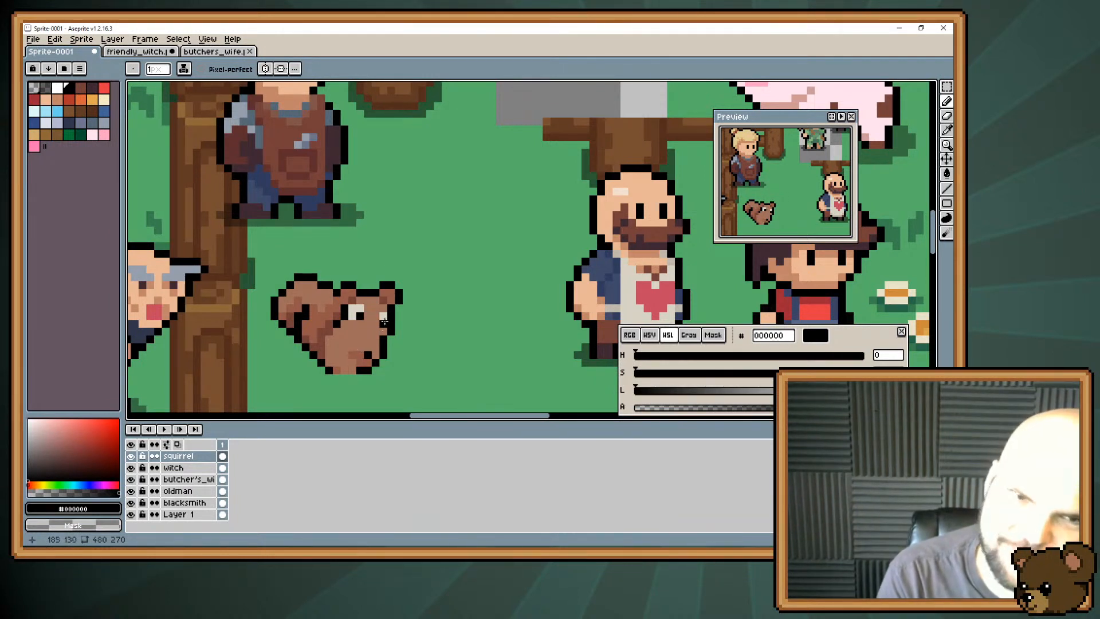
# Try dark brown #743f39 pixels on the squirrel's face below the eyes, painting back with #a06e5a and undoing the last strokes.
pyautogui.keyDown('alt'); pyautogui.click(333, 333); pyautogui.keyUp('alt')
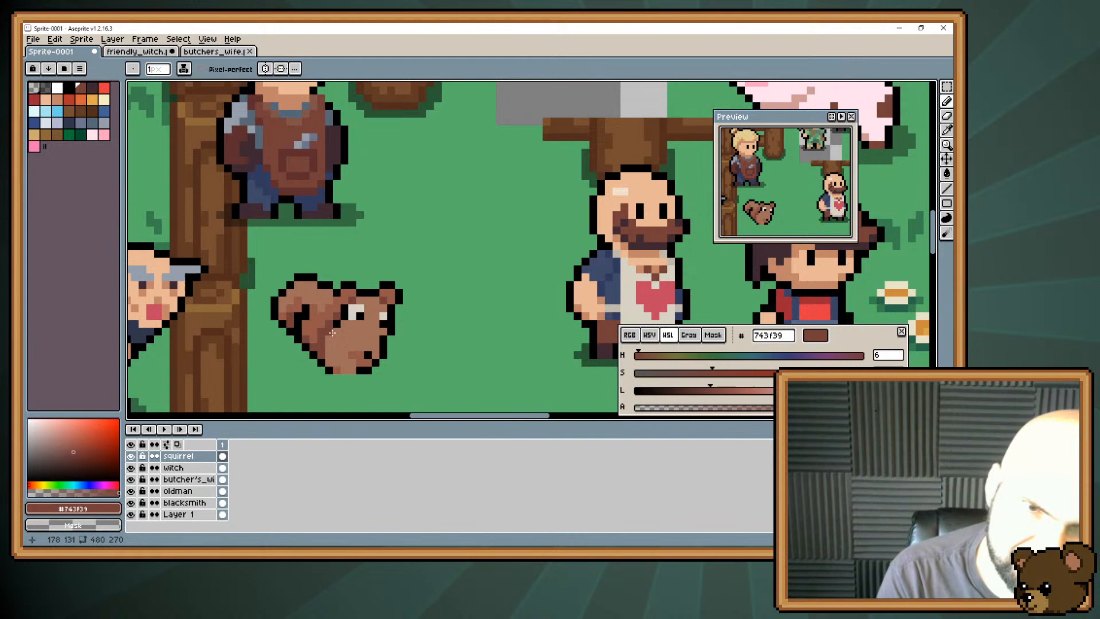
pyautogui.keyDown('alt'); pyautogui.click(375, 325); pyautogui.keyUp('alt')
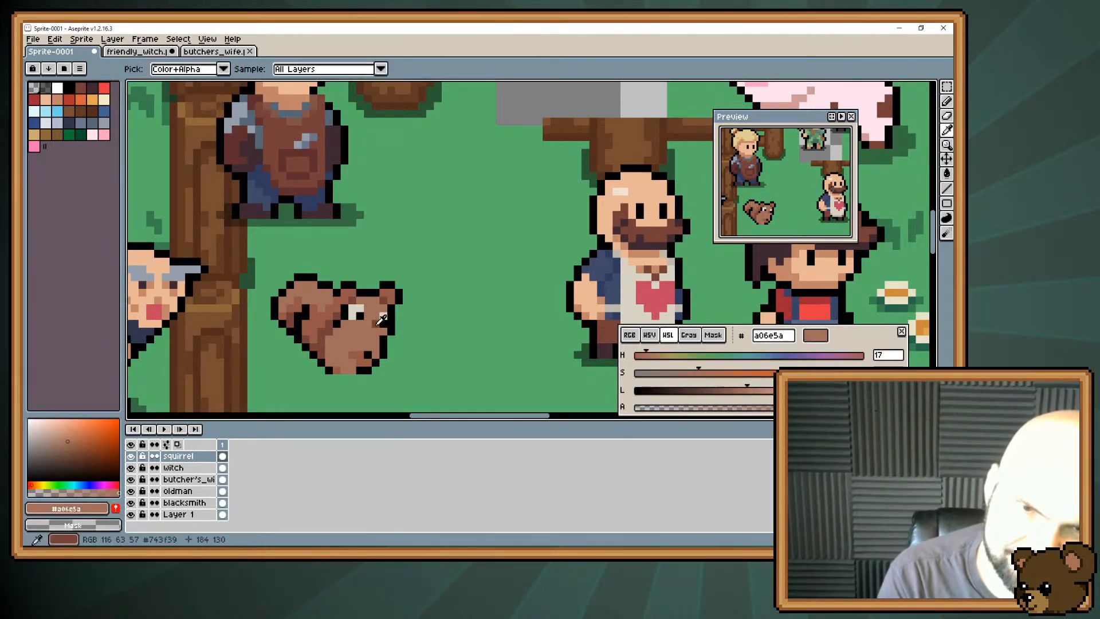
pyautogui.keyDown('alt'); pyautogui.click(376, 328); pyautogui.keyUp('alt')
pyautogui.keyDown('alt'); pyautogui.click(375, 327); pyautogui.keyUp('alt')
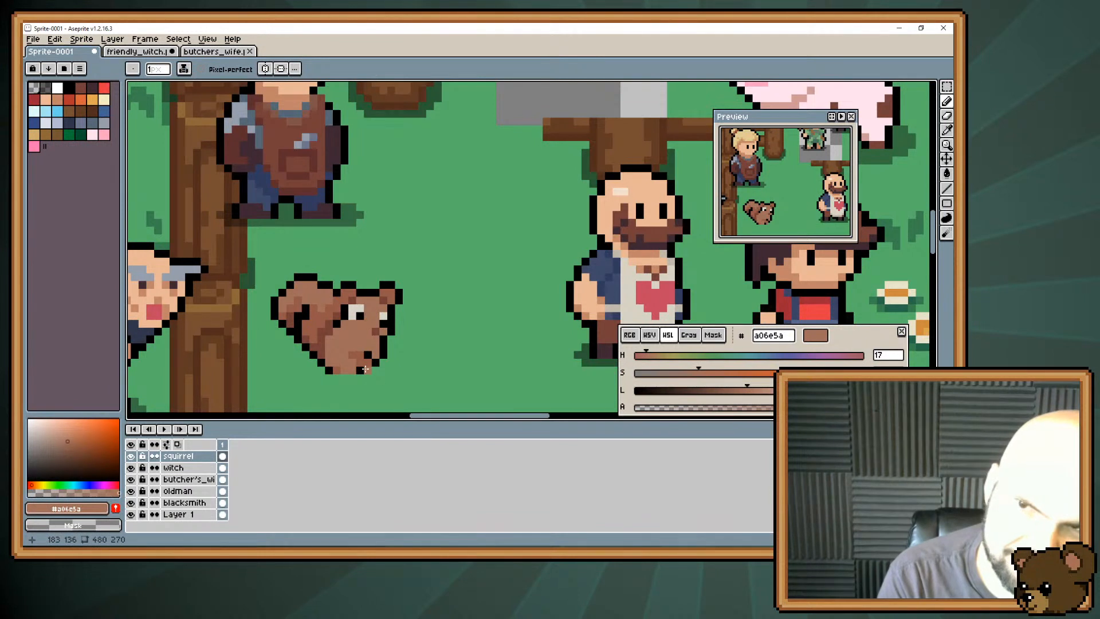
pyautogui.keyDown('alt'); pyautogui.click(375, 329); pyautogui.keyUp('alt')
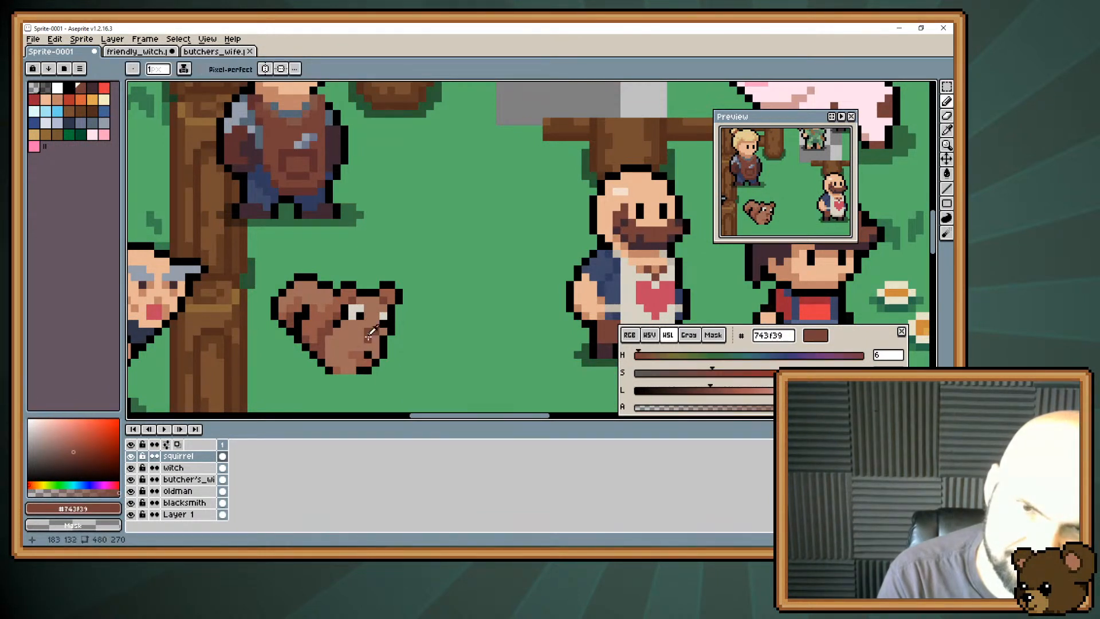
pyautogui.keyDown('alt'); pyautogui.click(369, 333); pyautogui.keyUp('alt')
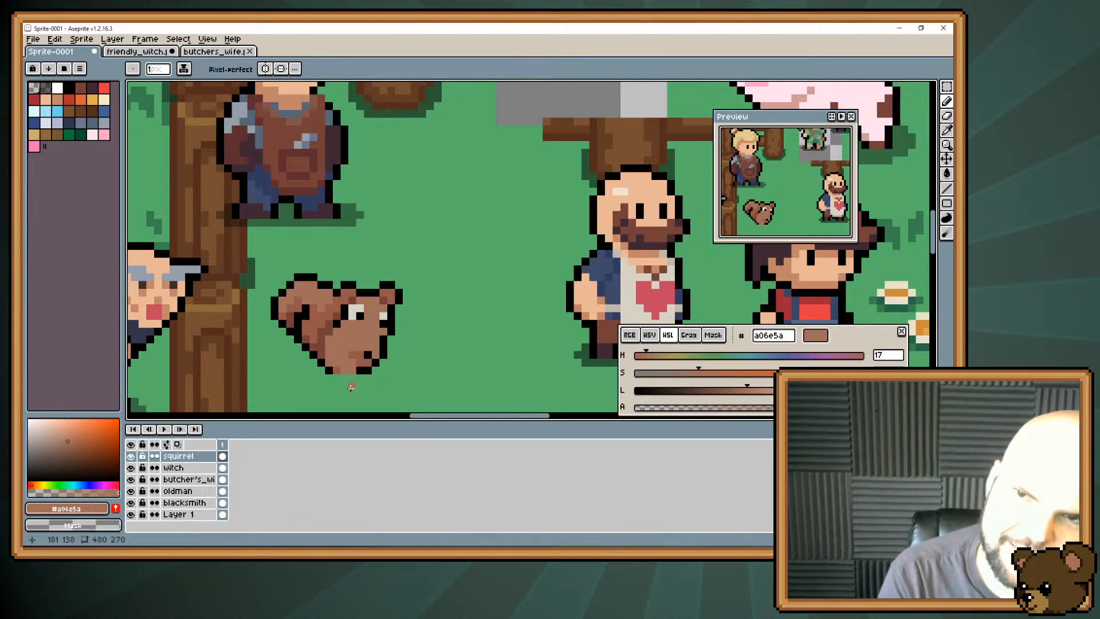
pyautogui.hotkey('ctrl', 'z')
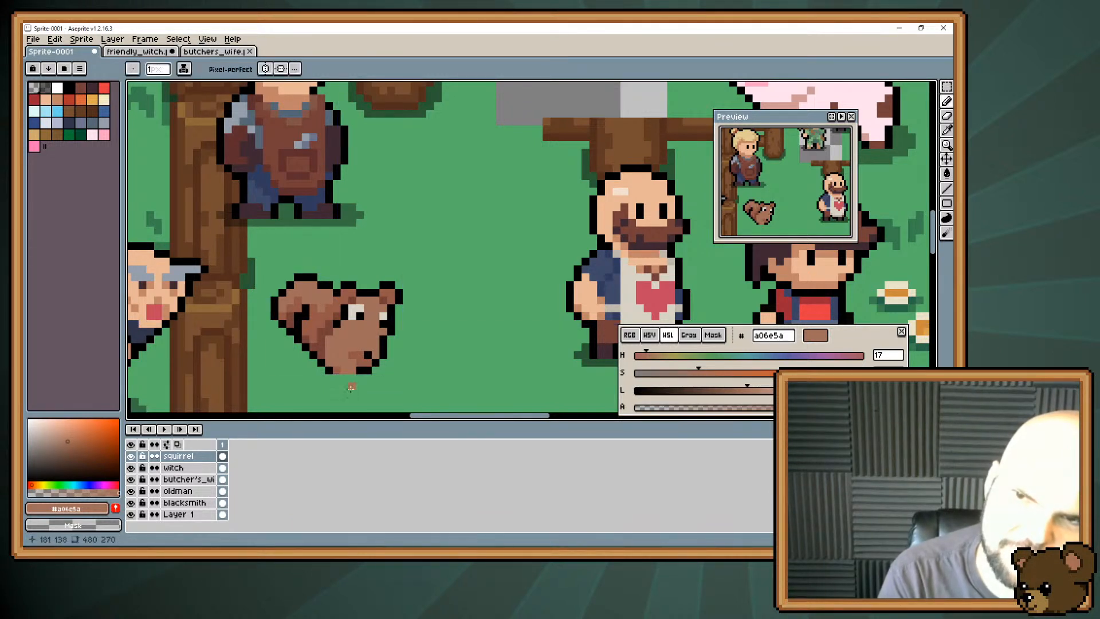
pyautogui.hotkey('ctrl', 'z')
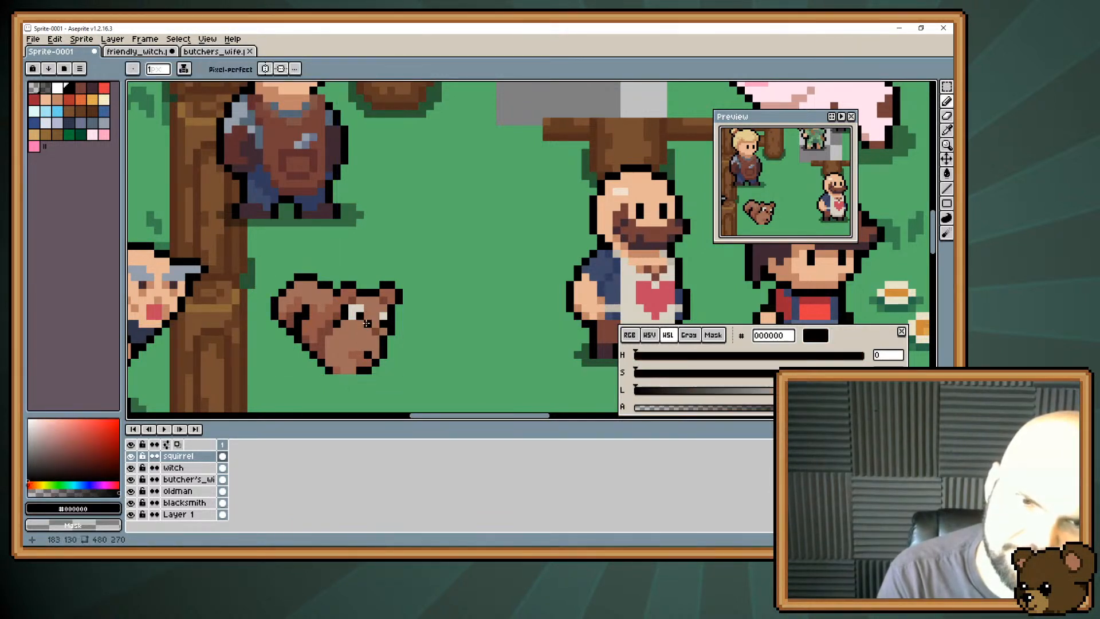
# Try replacing the squirrel's large white eyes with smaller off-white #d8d3c5 eyes, covering the old ones in #a06e5a.
pyautogui.click(353, 314)
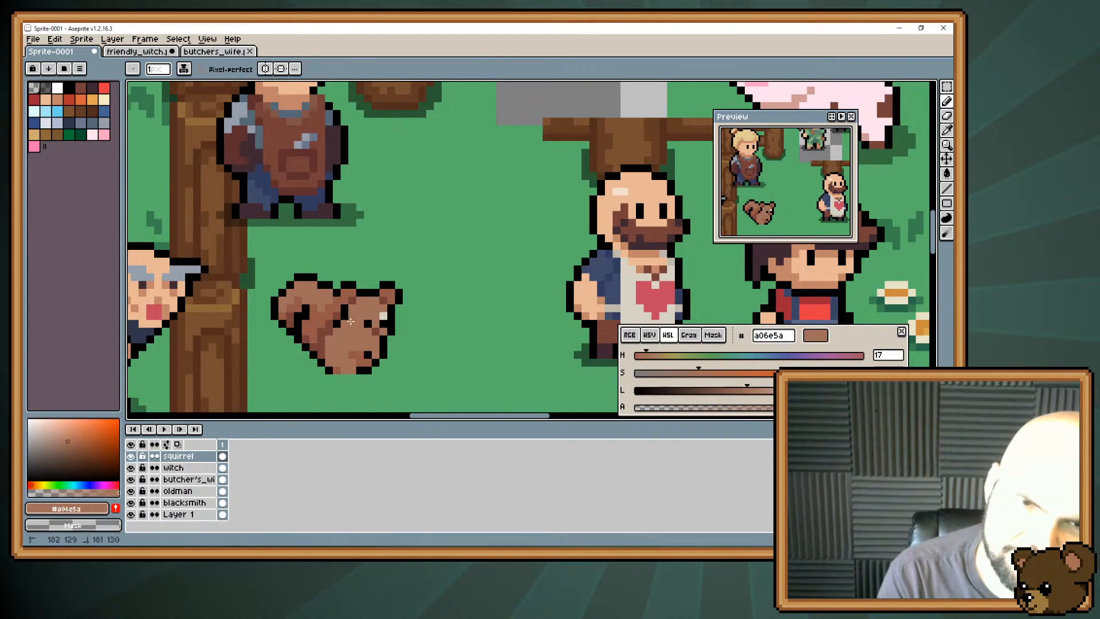
pyautogui.keyDown('alt'); pyautogui.click(383, 315); pyautogui.keyUp('alt')
pyautogui.click(368, 315)
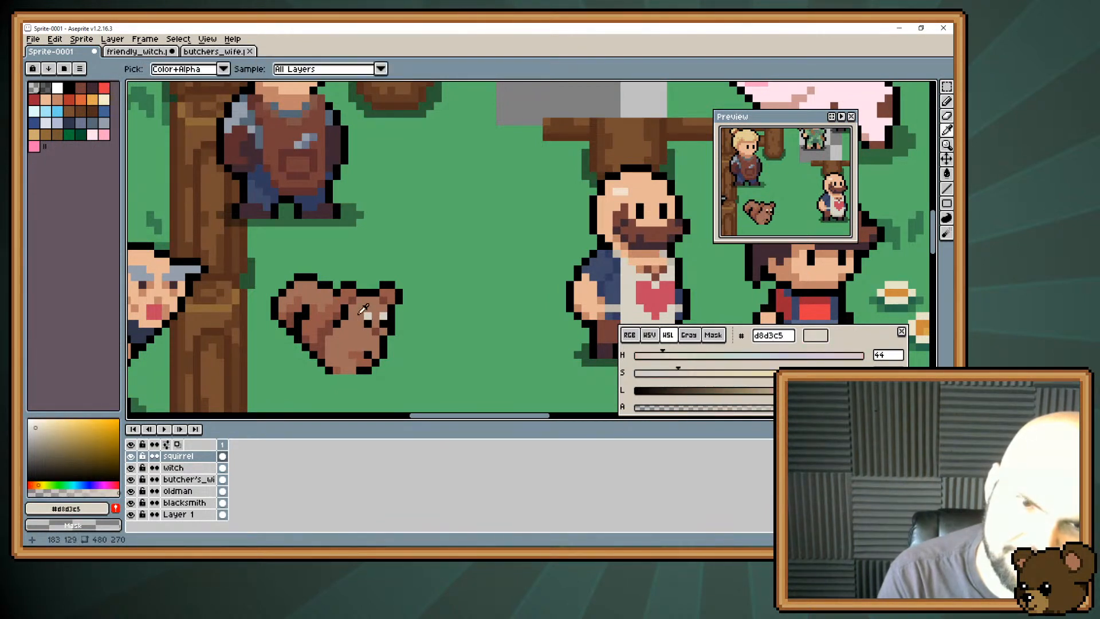
pyautogui.keyDown('alt'); pyautogui.click(361, 354); pyautogui.keyUp('alt')
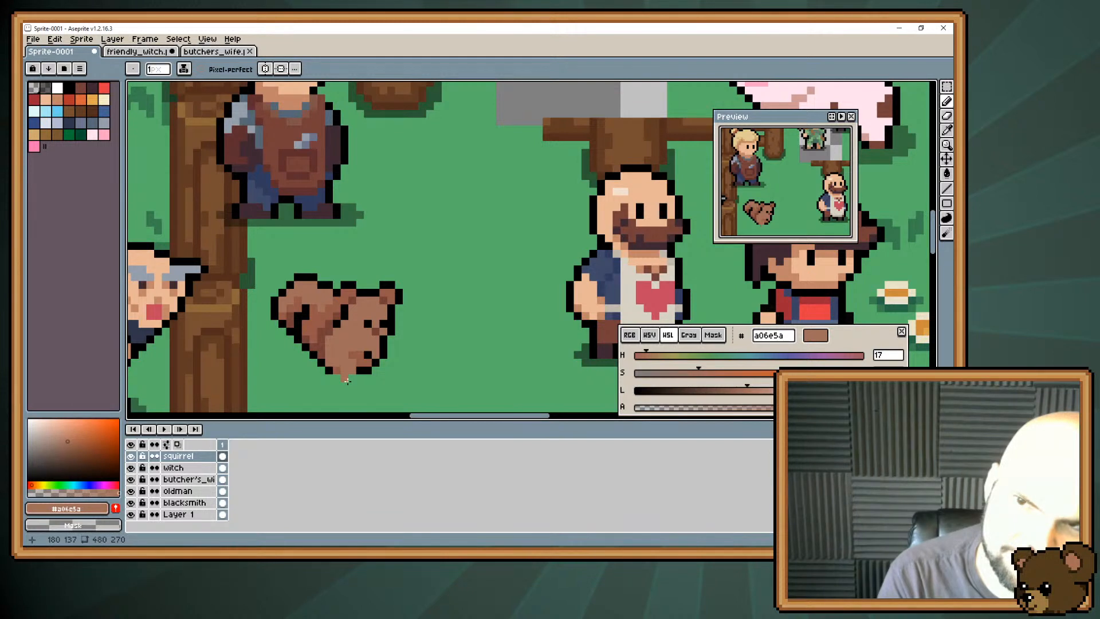
# Try small solid black eyes on the squirrel, trimming their shape with the body brown #a06e5a.
pyautogui.keyDown('alt'); pyautogui.click(367, 323); pyautogui.keyUp('alt')
pyautogui.click(367, 316)
pyautogui.click(382, 316)
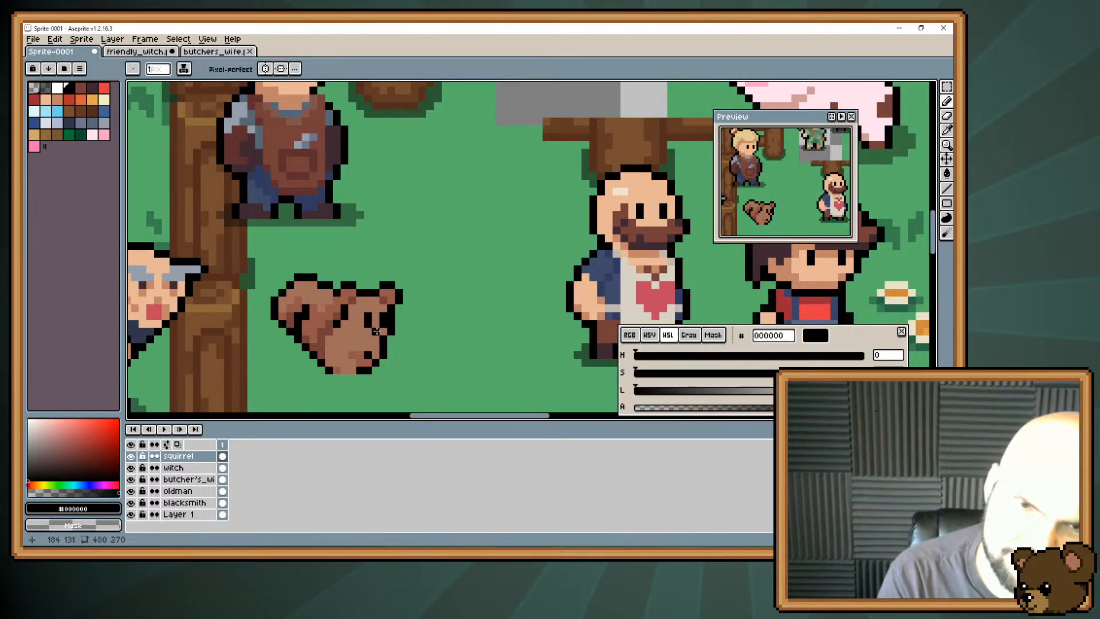
pyautogui.keyDown('alt'); pyautogui.click(369, 344); pyautogui.keyUp('alt')
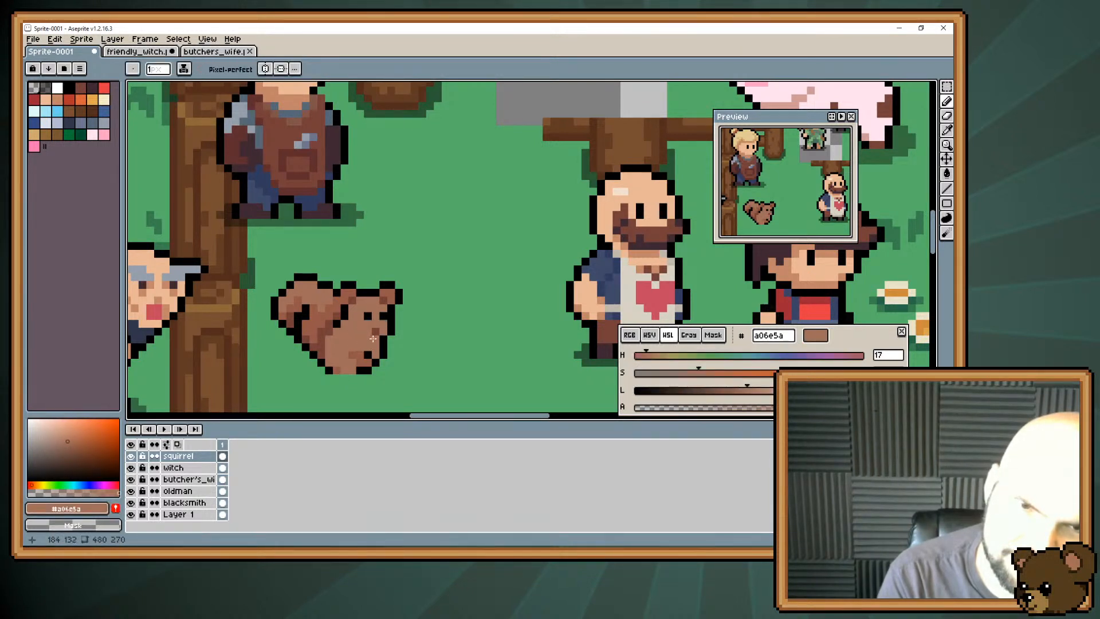
pyautogui.keyDown('alt'); pyautogui.click(359, 355); pyautogui.keyUp('alt')
pyautogui.keyDown('alt'); pyautogui.click(360, 364); pyautogui.keyUp('alt')
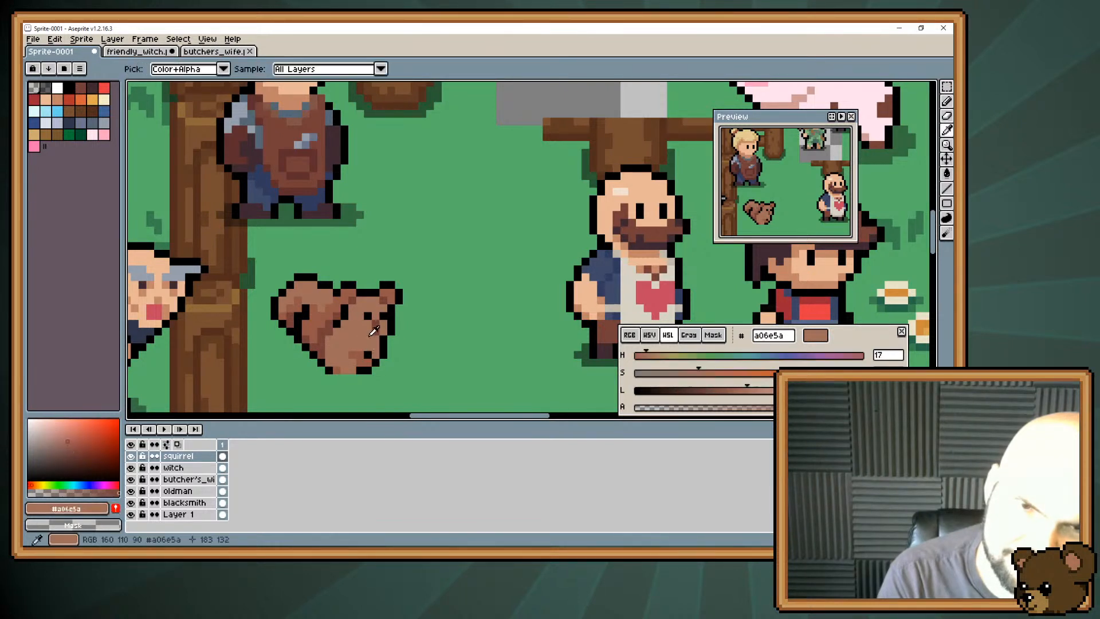
pyautogui.click(360, 370)
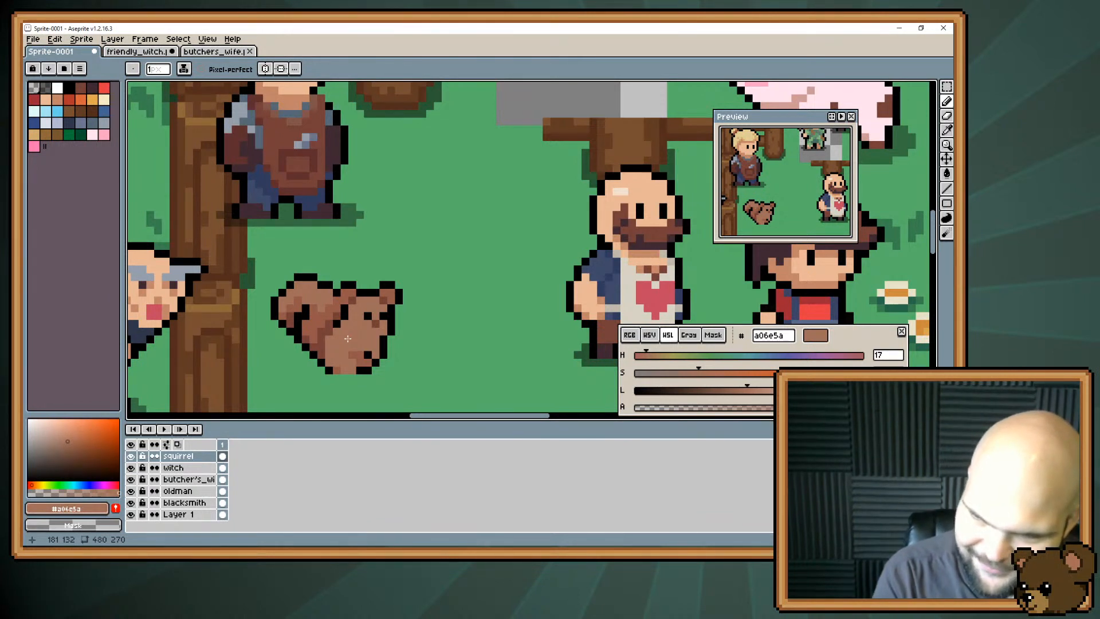
# Undo the eye experiments back to the squirrel's large white eyes with black pupils.
pyautogui.hotkey('ctrl', 'z')
pyautogui.hotkey('ctrl', 'z')
pyautogui.hotkey('ctrl', 'z')
pyautogui.hotkey('ctrl', 'z')
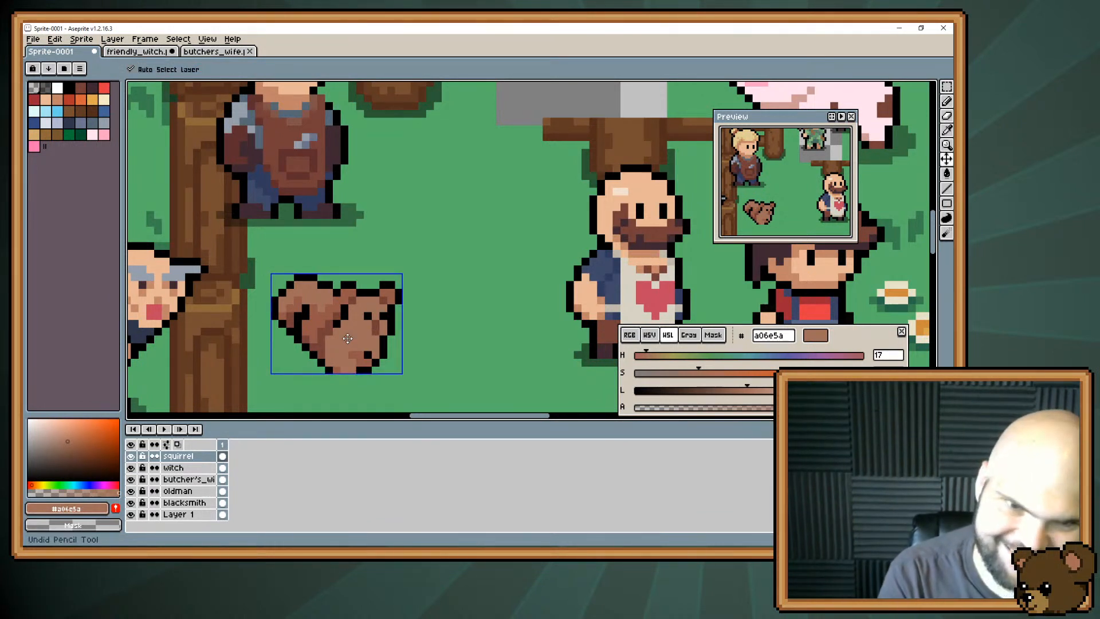
pyautogui.hotkey('ctrl', 'z')
pyautogui.hotkey('ctrl', 'z')
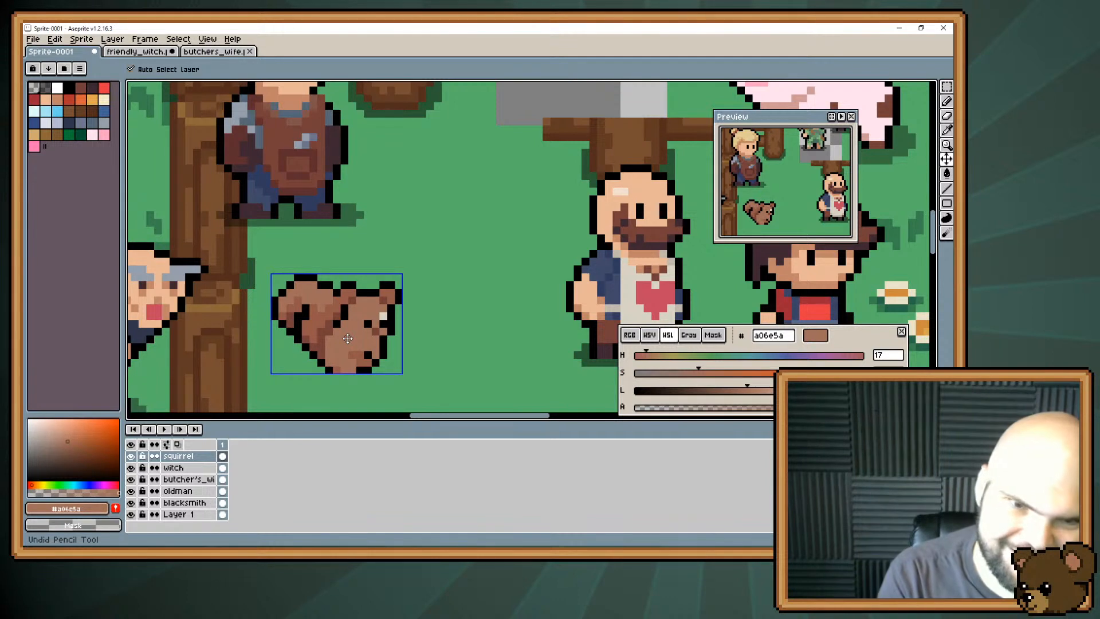
pyautogui.press('b')
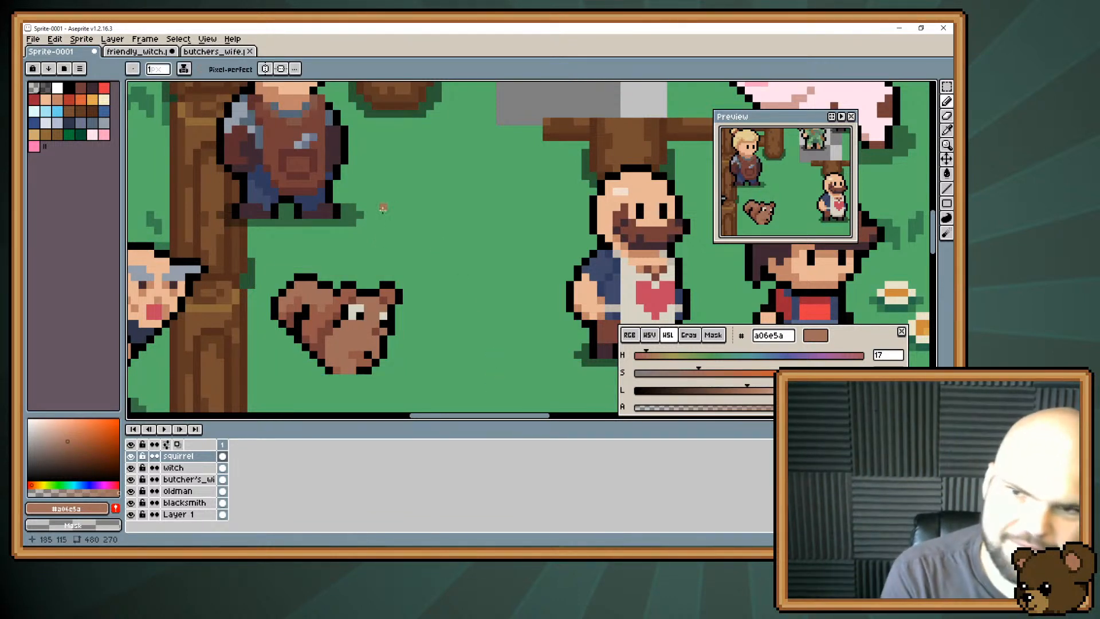
pyautogui.hotkey('ctrl', 'z')
pyautogui.hotkey('ctrl', 'z')
pyautogui.hotkey('ctrl', 'z')
pyautogui.hotkey('ctrl', 'z')
pyautogui.hotkey('ctrl', 'z')
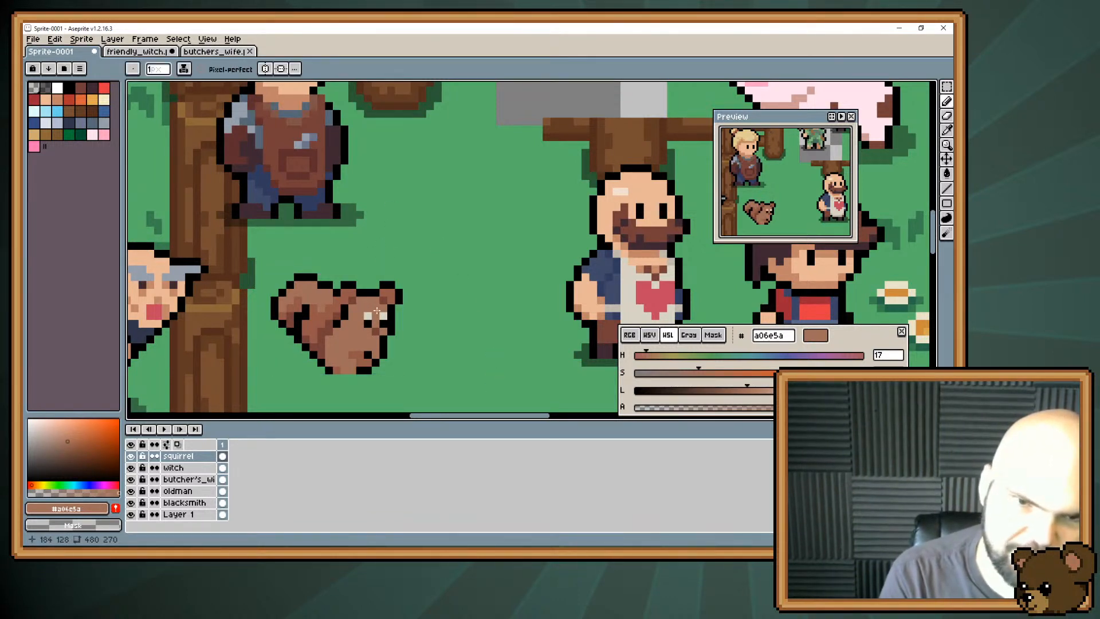
pyautogui.hotkey('ctrl', 'z')
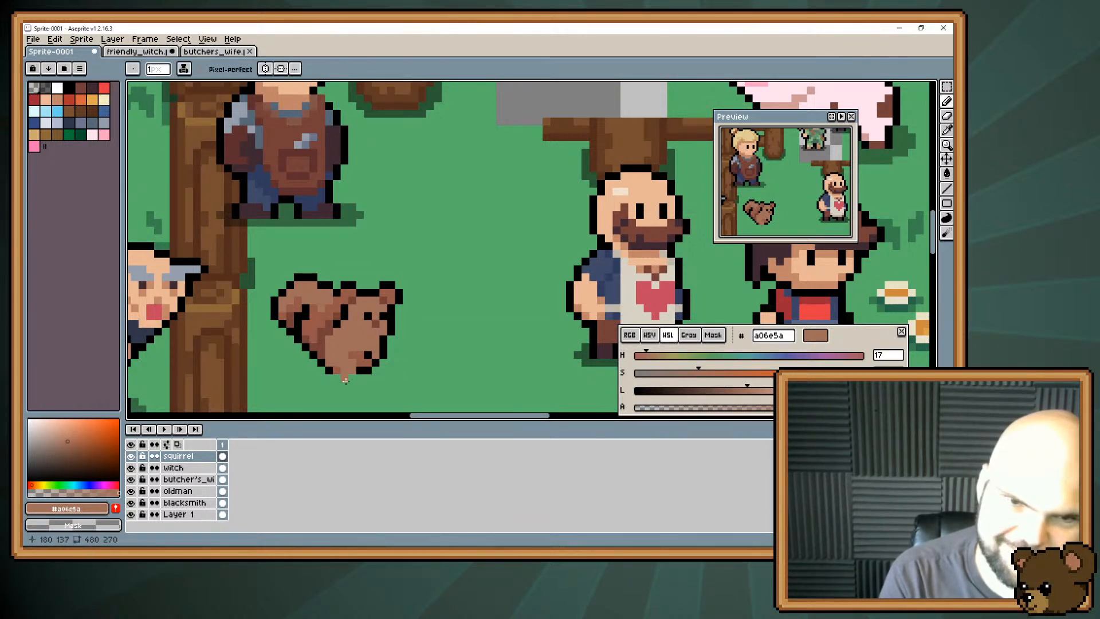
pyautogui.hotkey('ctrl', 'z')
pyautogui.hotkey('ctrl', 'z')
pyautogui.hotkey('ctrl', 'z')
pyautogui.hotkey('ctrl', 'z')
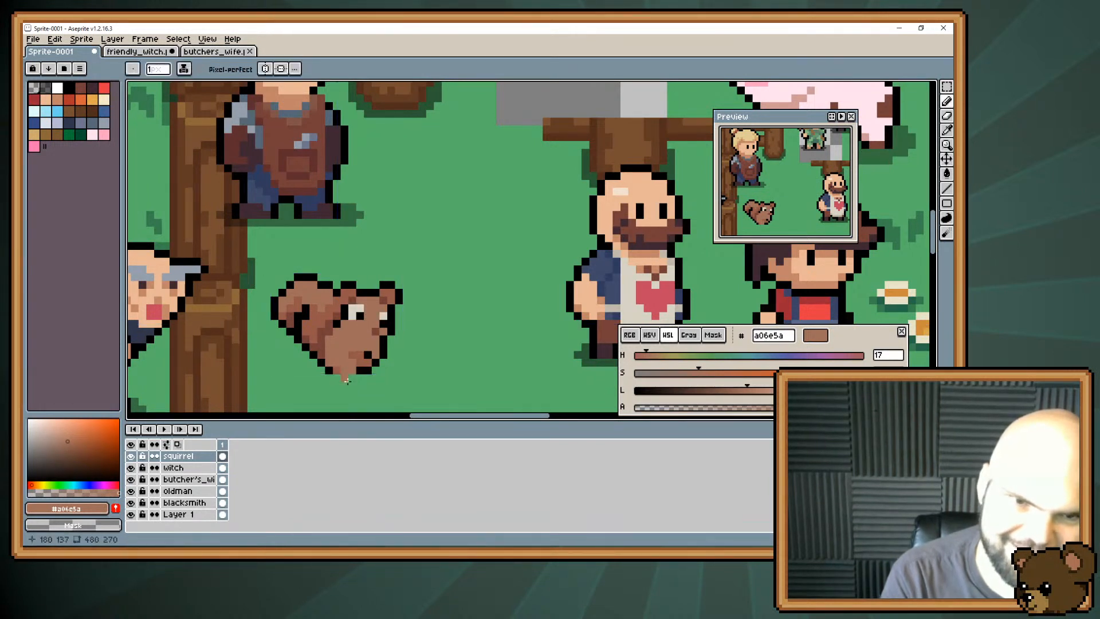
# Try a dark brown #743f39 accent on the squirrel's snout and cover it with #a06e5a.
pyautogui.keyDown('alt'); pyautogui.click(373, 326); pyautogui.keyUp('alt')
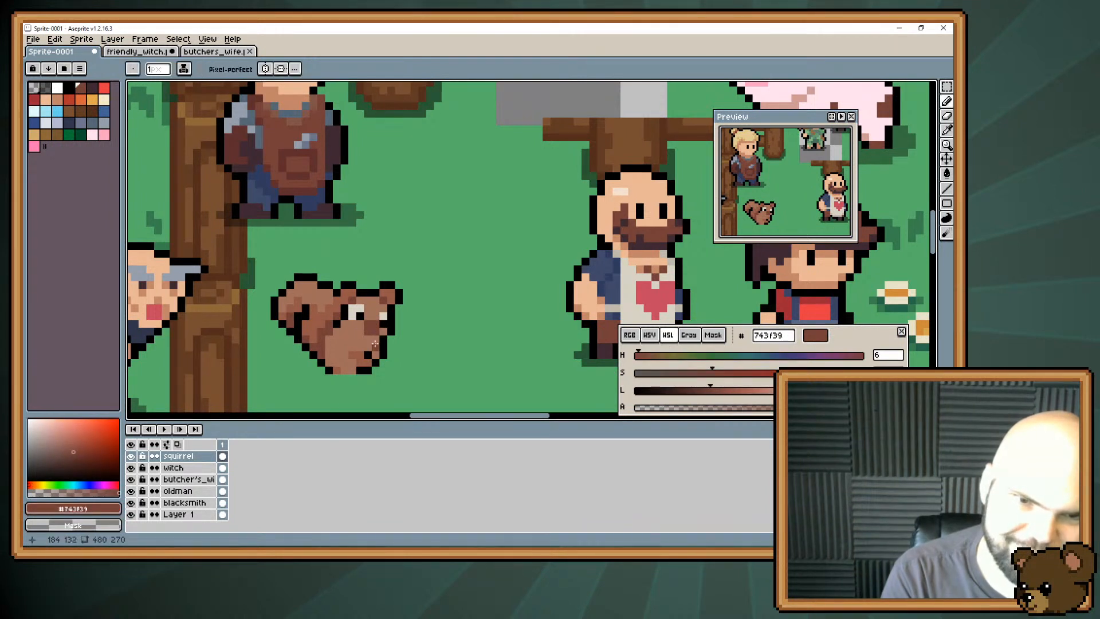
pyautogui.keyDown('alt'); pyautogui.click(376, 350); pyautogui.keyUp('alt')
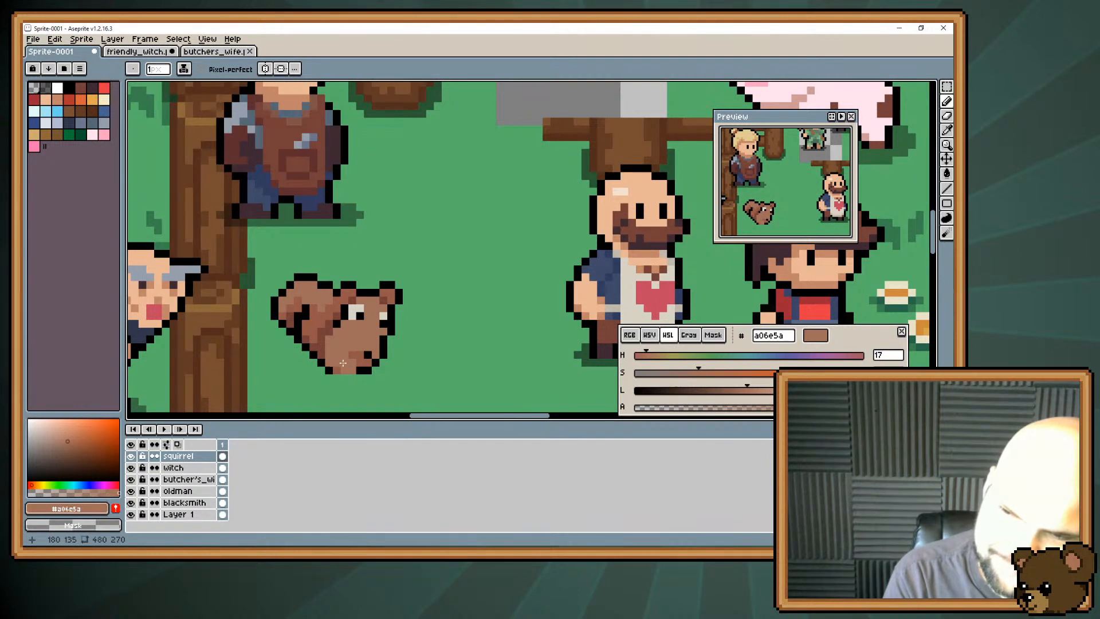
# Try a light muzzle patch on the squirrel in #c0b8aa and #d8d3c5, trimming it with body brown #a06e5a.
pyautogui.moveTo(360, 300); pyautogui.dragTo(378, 243)
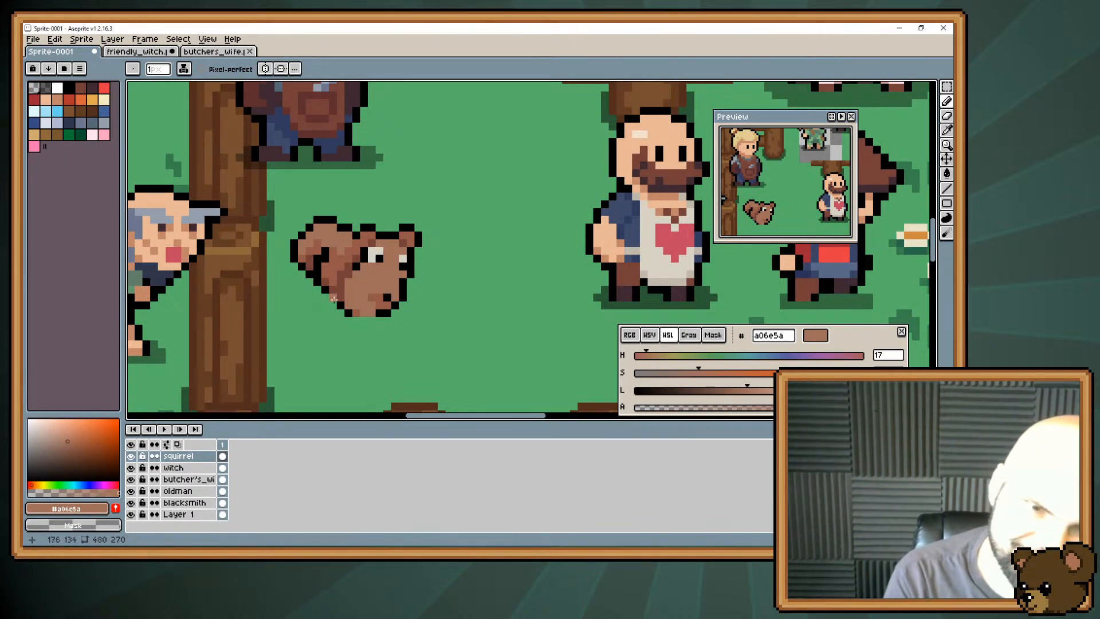
pyautogui.moveTo(357, 312); pyautogui.dragTo(355, 325)
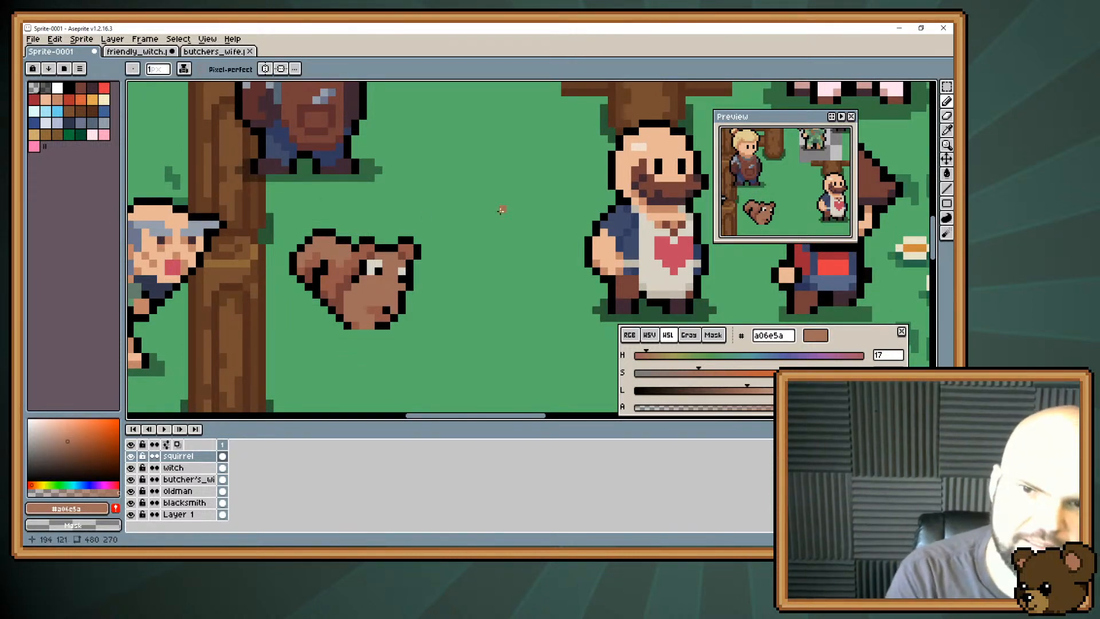
pyautogui.press('alt')
pyautogui.keyDown('alt'); pyautogui.click(659, 290); pyautogui.keyUp('alt')
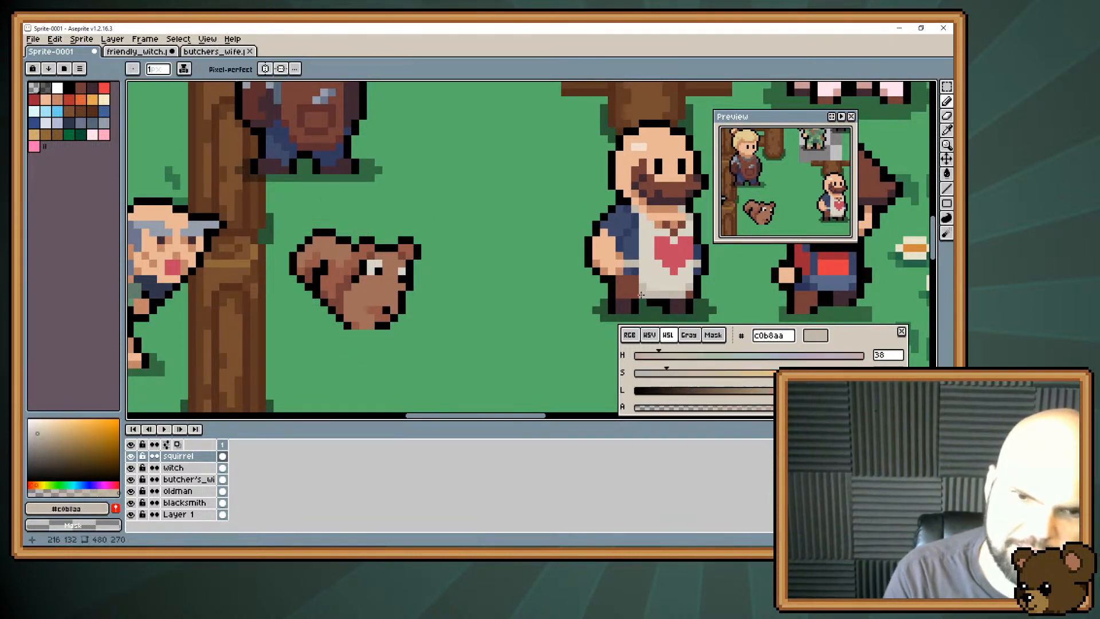
pyautogui.click(378, 299)
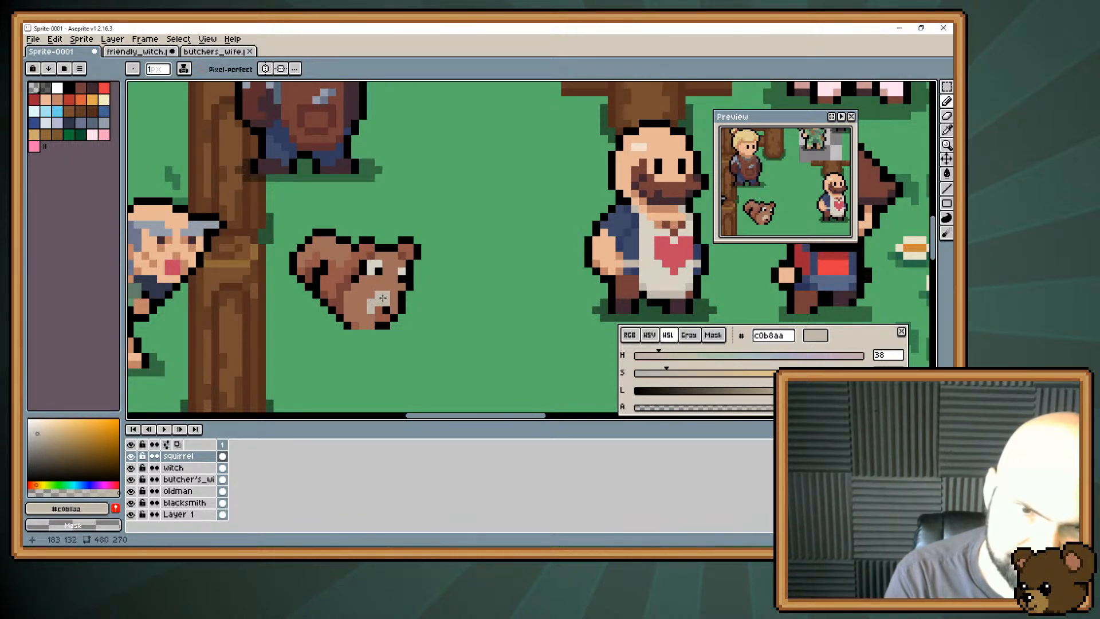
pyautogui.keyDown('alt'); pyautogui.click(383, 297); pyautogui.keyUp('alt')
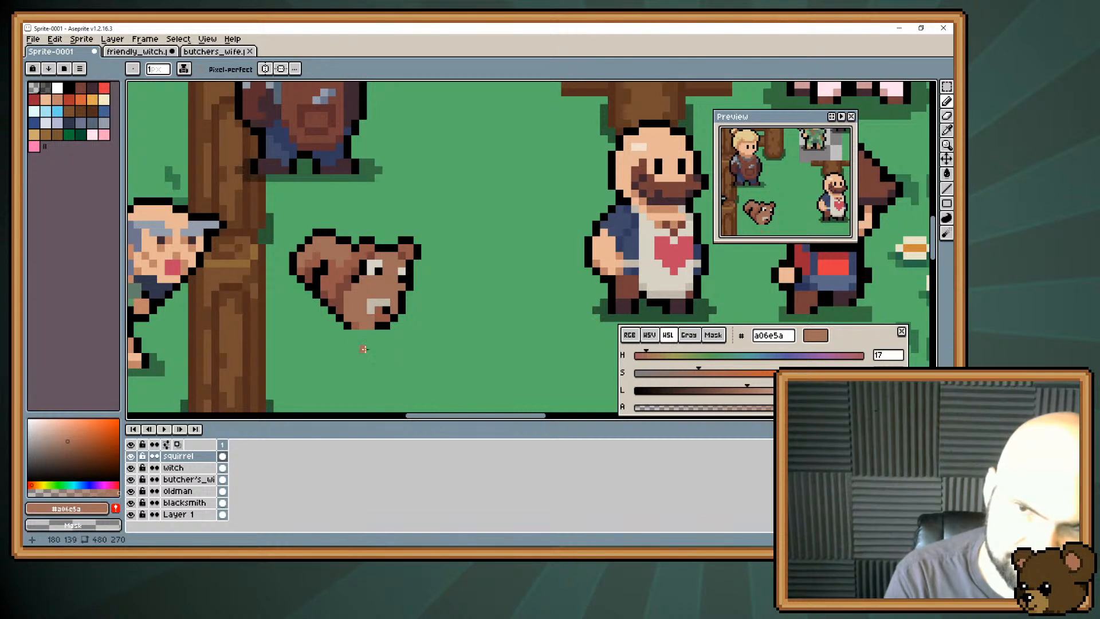
pyautogui.keyDown('alt'); pyautogui.click(373, 312); pyautogui.keyUp('alt')
pyautogui.keyDown('alt'); pyautogui.click(375, 310); pyautogui.keyUp('alt')
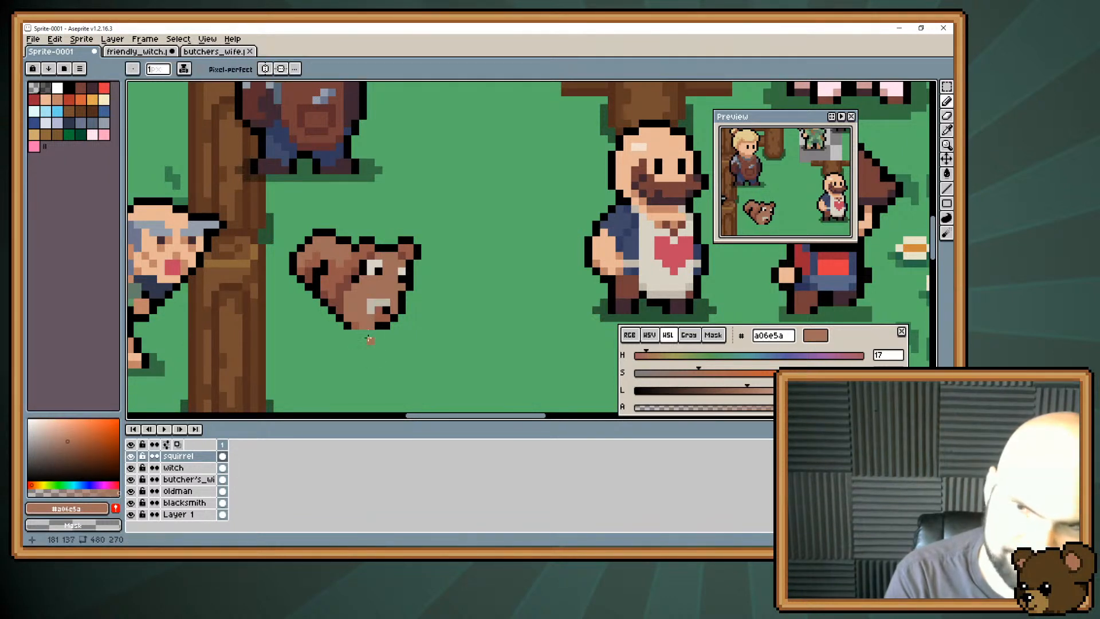
pyautogui.keyDown('alt'); pyautogui.click(372, 305); pyautogui.keyUp('alt')
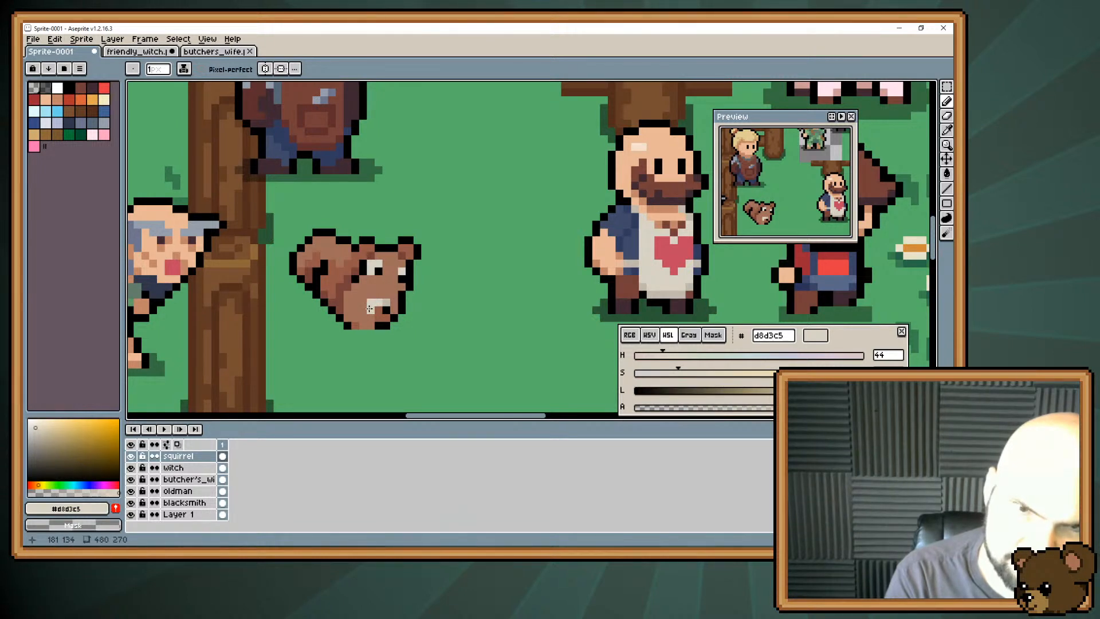
pyautogui.keyDown('alt'); pyautogui.click(370, 310); pyautogui.keyUp('alt')
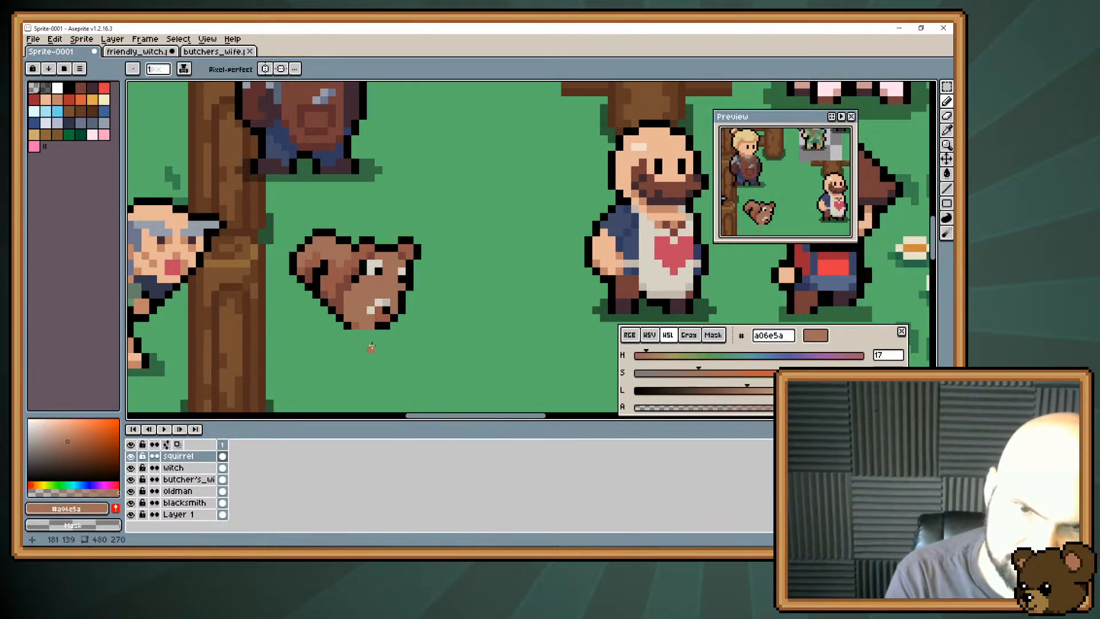
pyautogui.keyDown('alt'); pyautogui.click(375, 310); pyautogui.keyUp('alt')
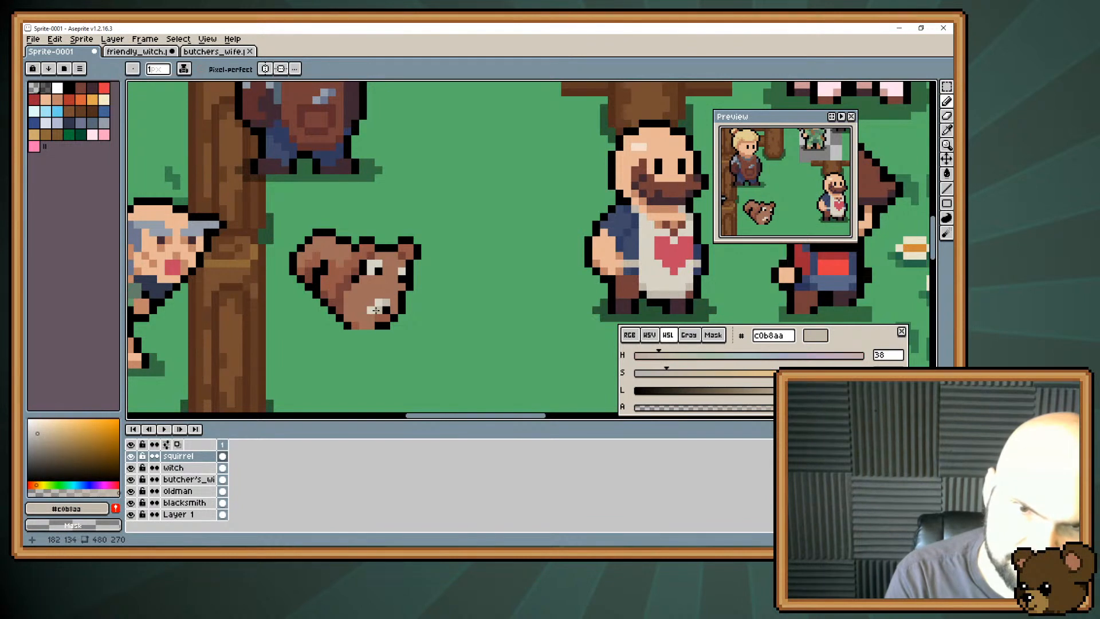
# Undo the light muzzle patch on the squirrel and return to the Pencil tool.
pyautogui.press('v')
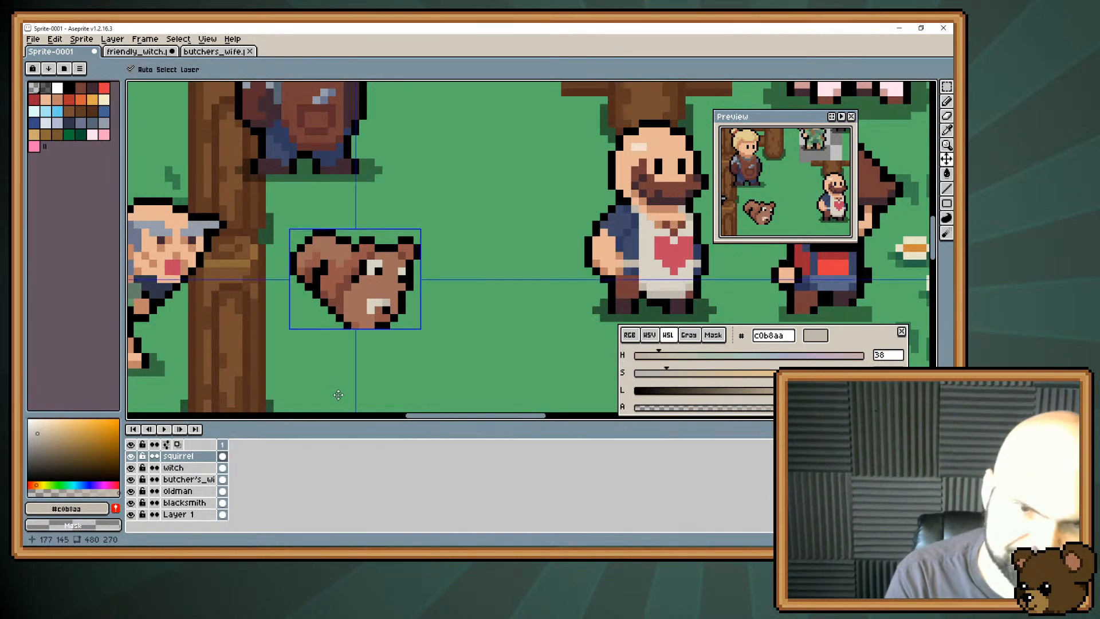
pyautogui.hotkey('ctrl', 'z')
pyautogui.hotkey('ctrl', 'z')
pyautogui.hotkey('ctrl', 'z')
pyautogui.hotkey('ctrl', 'z')
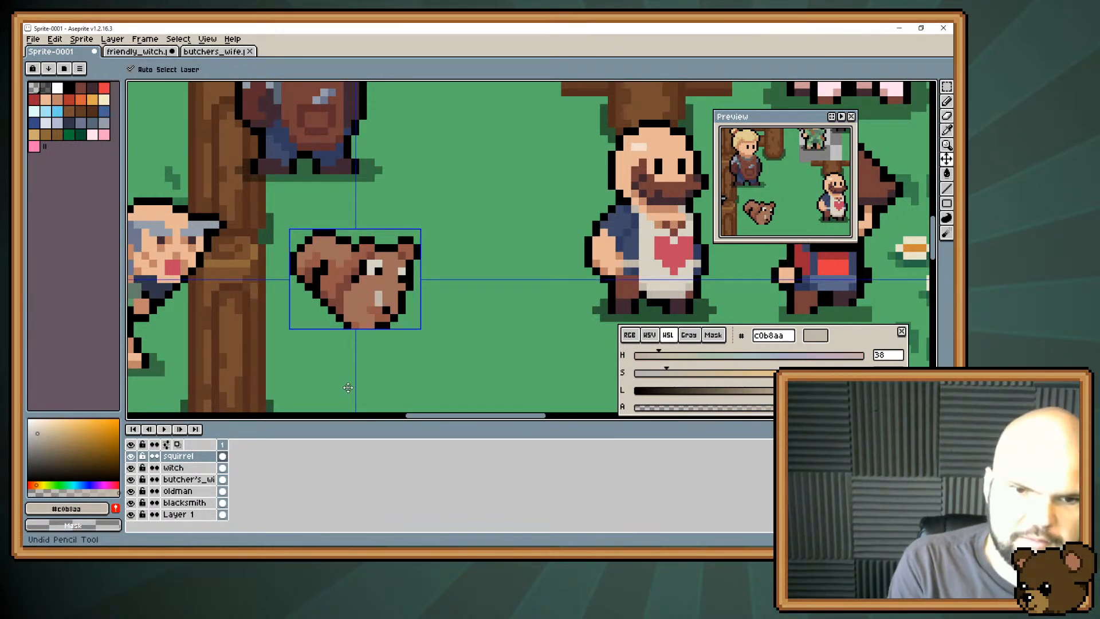
pyautogui.press('b')
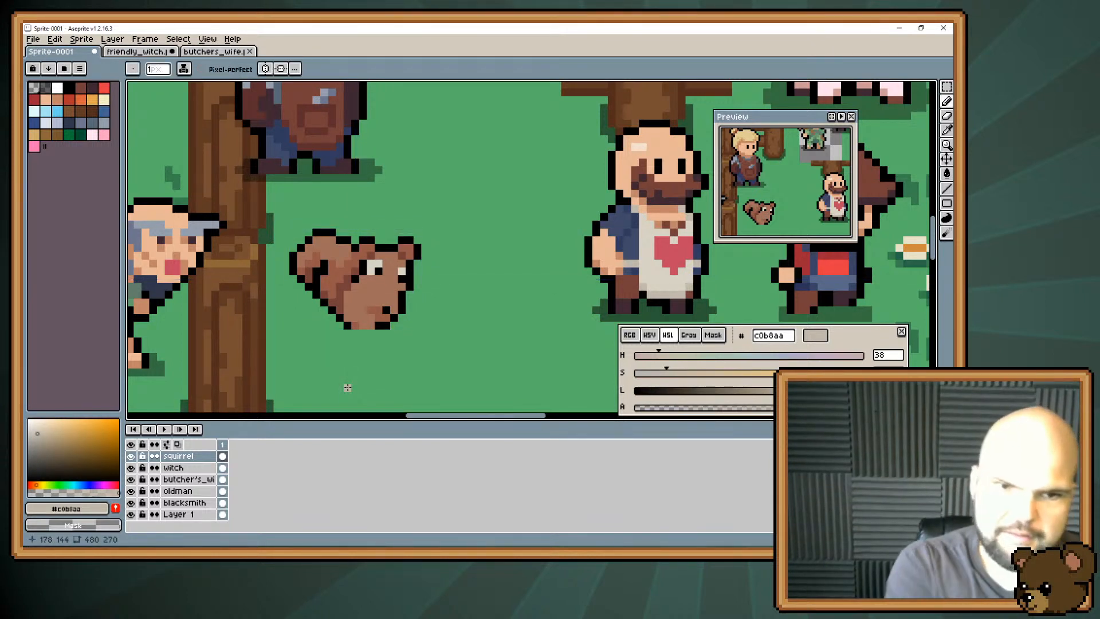
# Refine the shading between the squirrel's tail and head using browns #743f39, #945747 and #a06e5a.
pyautogui.keyDown('alt'); pyautogui.click(379, 278); pyautogui.keyUp('alt')
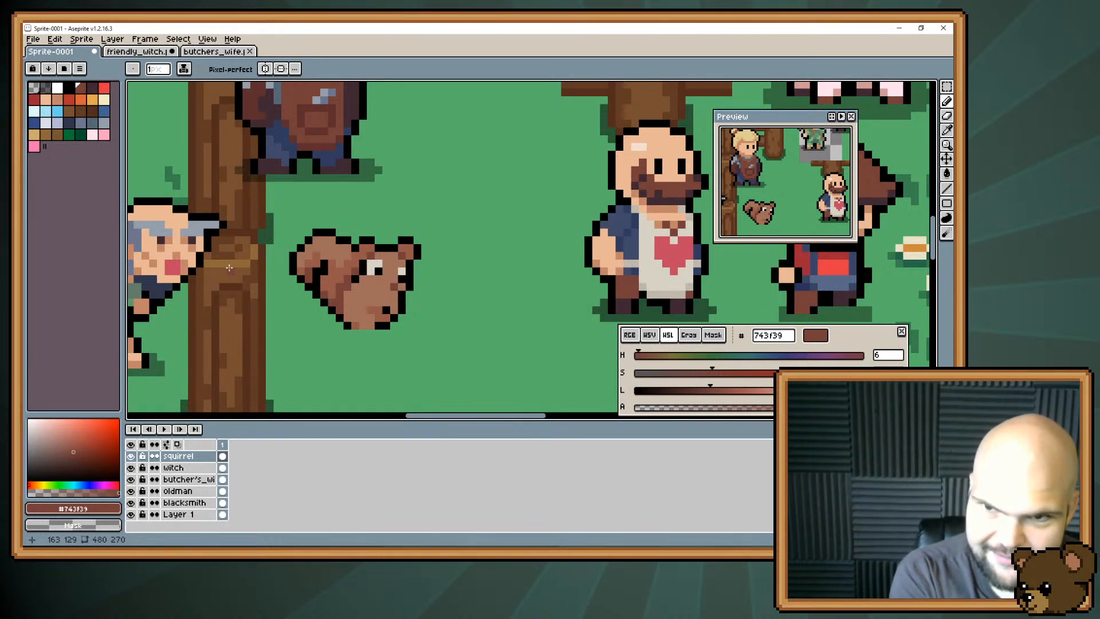
pyautogui.keyDown('alt'); pyautogui.click(368, 251); pyautogui.keyUp('alt')
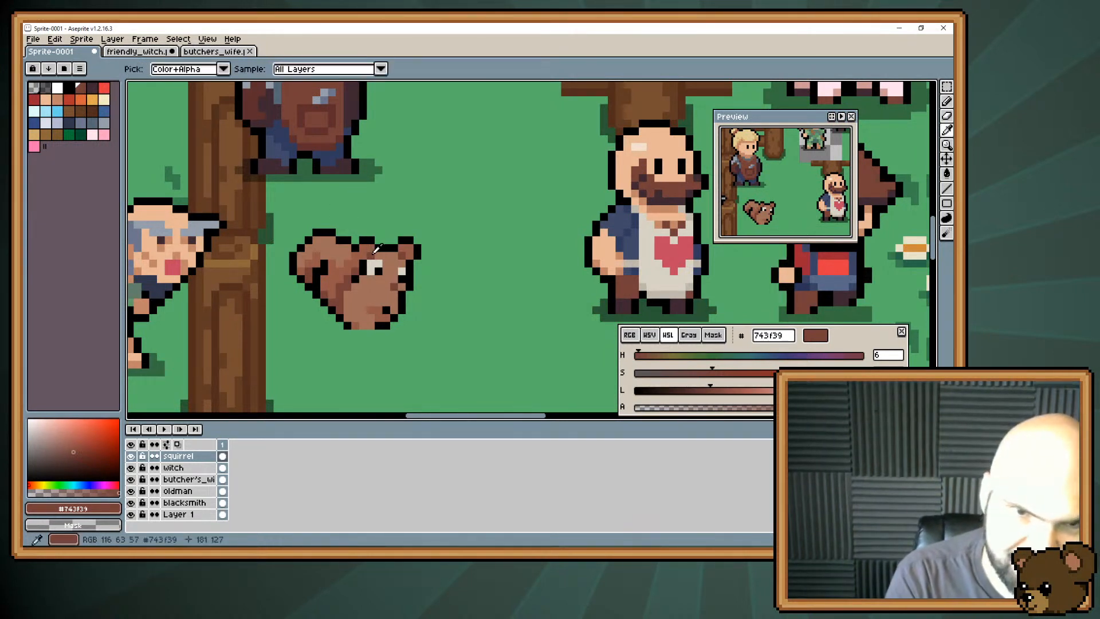
pyautogui.click(354, 258)
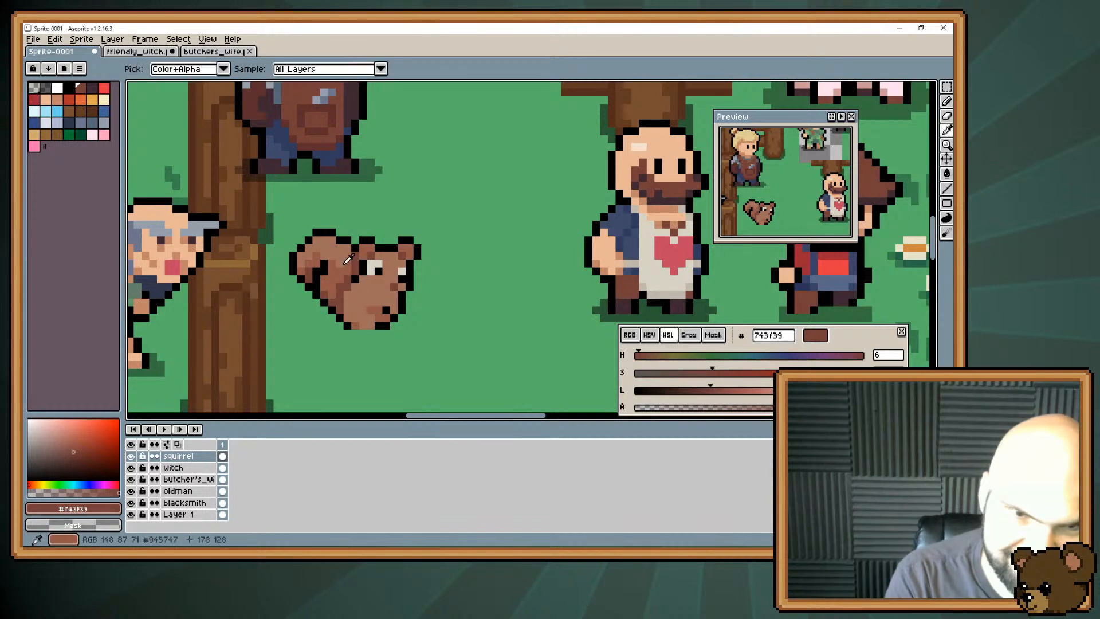
pyautogui.keyDown('alt'); pyautogui.click(349, 252); pyautogui.keyUp('alt')
pyautogui.keyDown('alt'); pyautogui.click(341, 265); pyautogui.keyUp('alt')
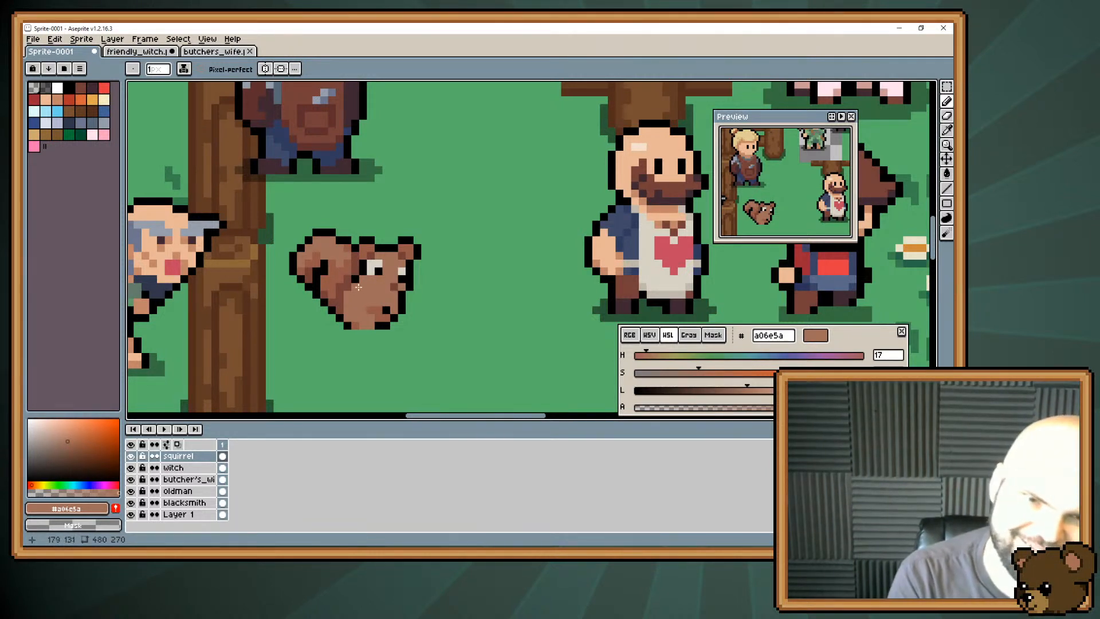
pyautogui.press('alt')
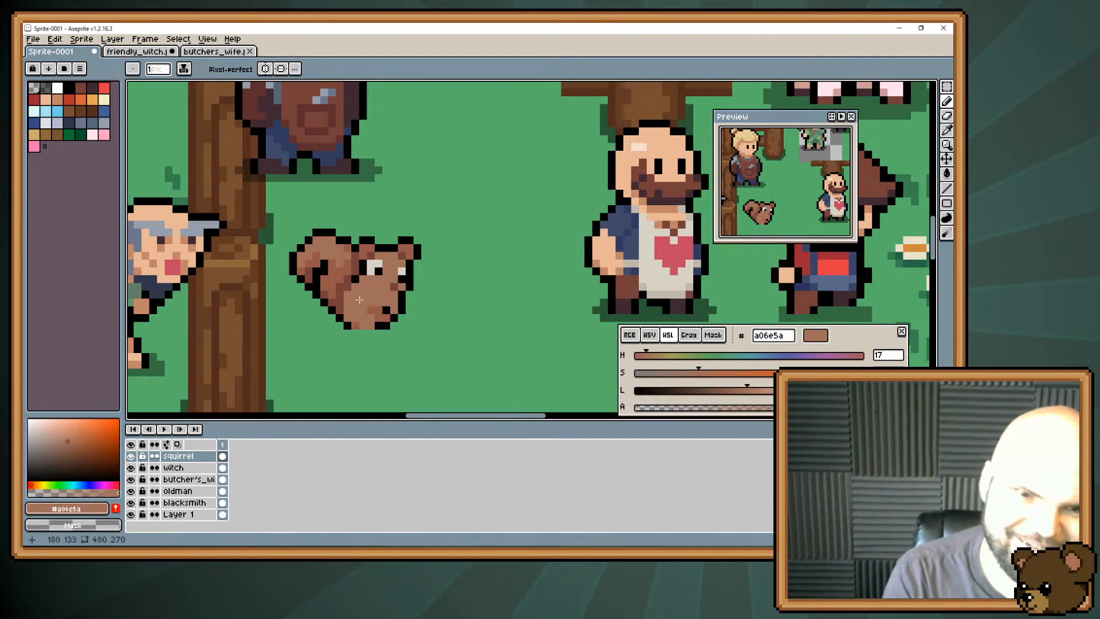
pyautogui.press('alt')
pyautogui.keyDown('alt'); pyautogui.click(347, 257); pyautogui.keyUp('alt')
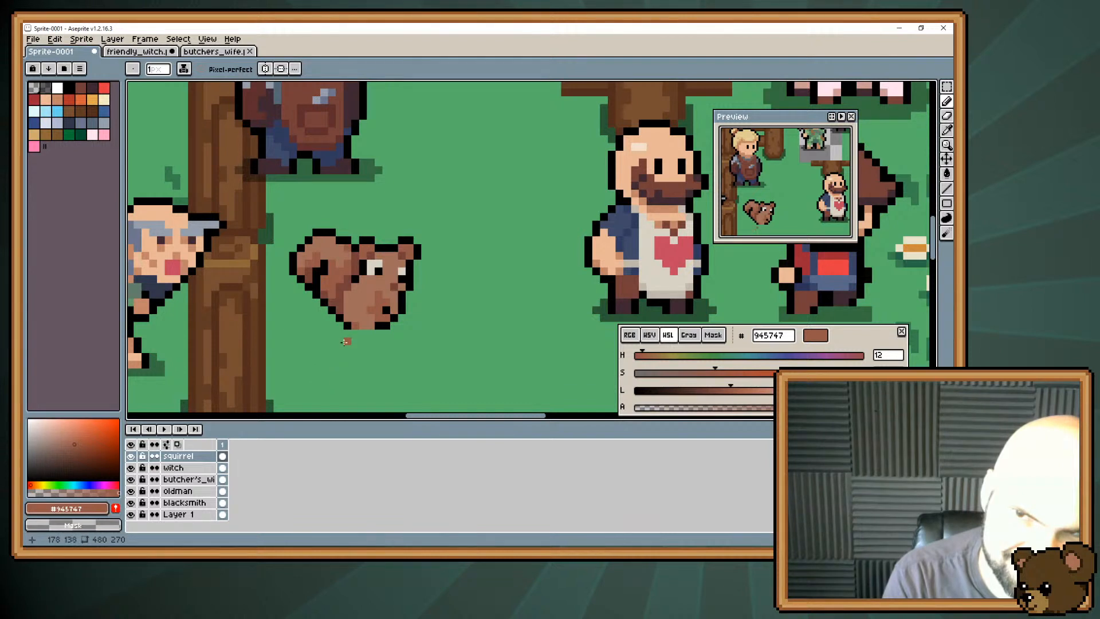
pyautogui.keyDown('alt'); pyautogui.click(398, 303); pyautogui.keyUp('alt')
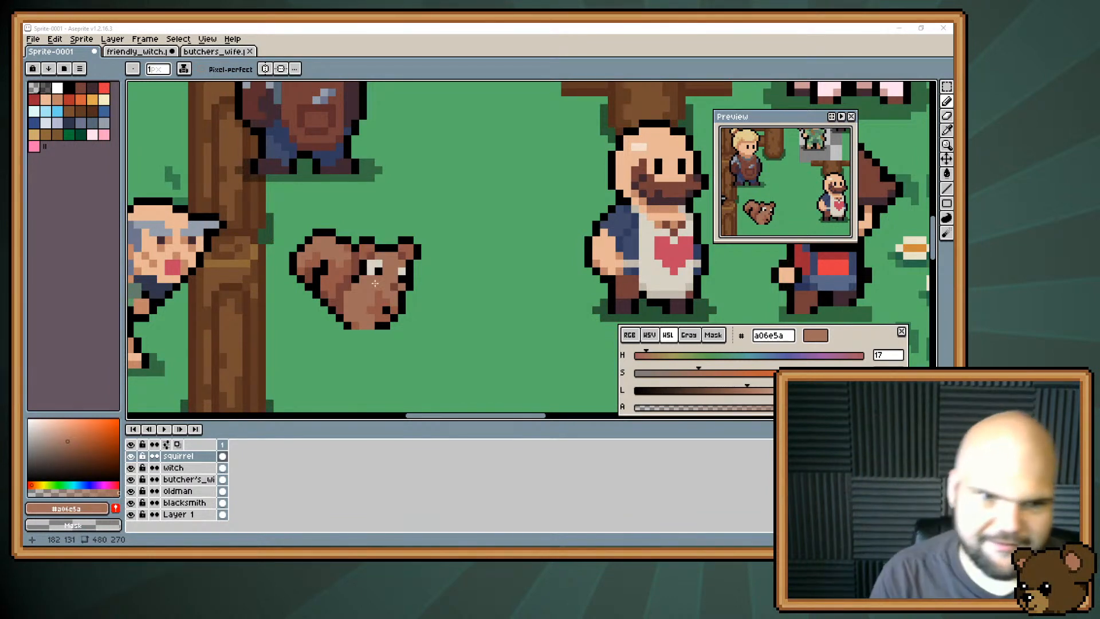
# Touch up the shading inside the squirrel's tail curl and along its base with #743f39 and #945747.
pyautogui.keyDown('alt'); pyautogui.click(319, 270); pyautogui.keyUp('alt')
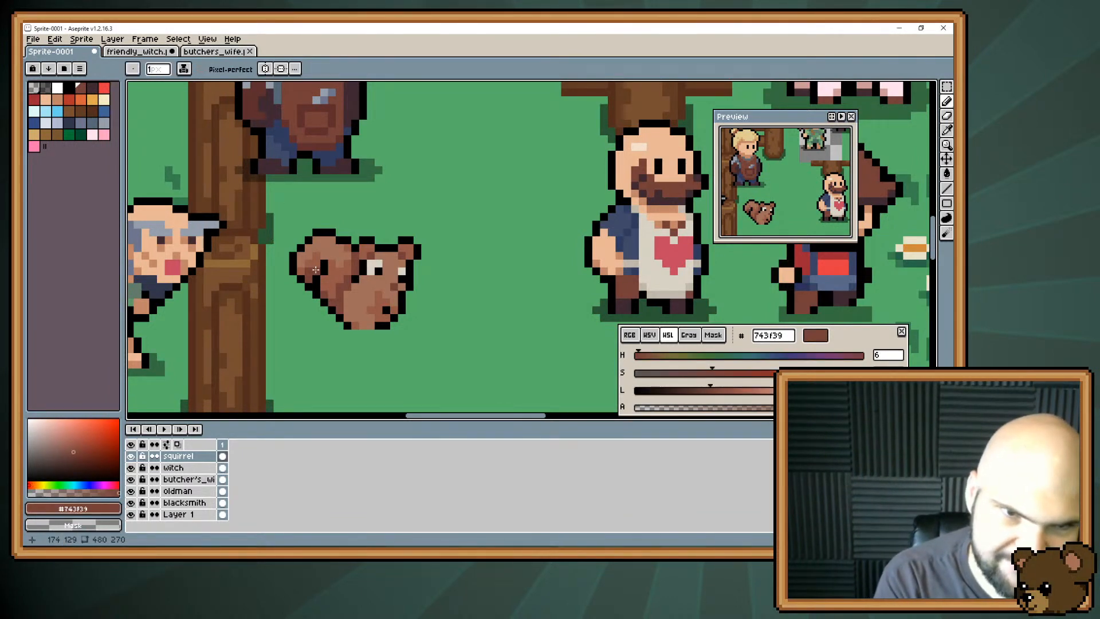
pyautogui.keyDown('alt'); pyautogui.click(315, 273); pyautogui.keyUp('alt')
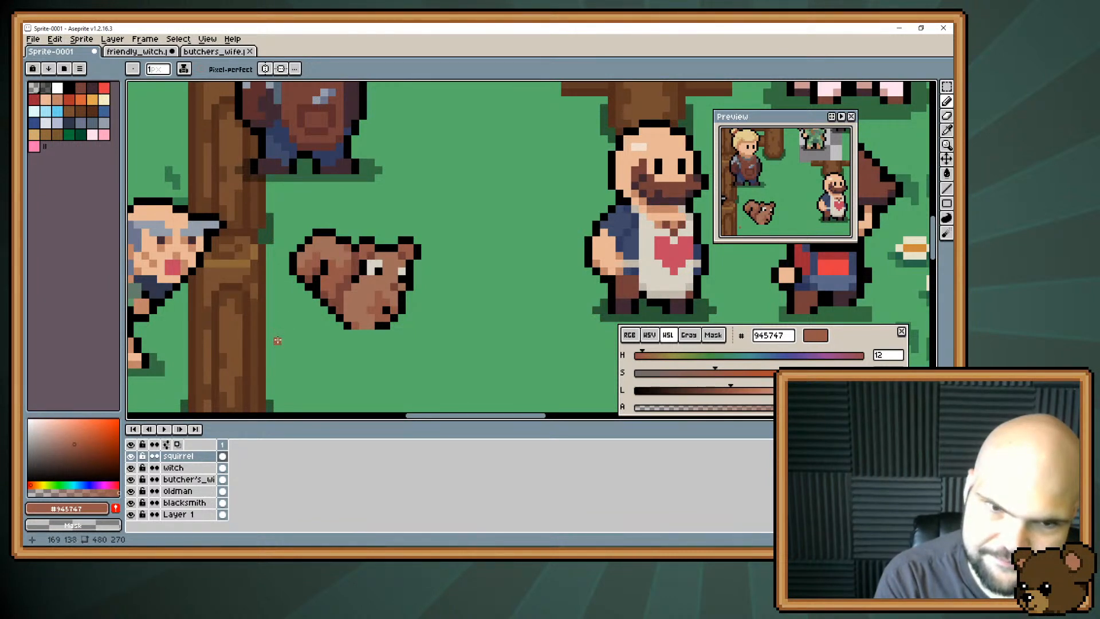
pyautogui.keyDown('alt'); pyautogui.click(342, 296); pyautogui.keyUp('alt')
pyautogui.keyDown('alt'); pyautogui.click(322, 301); pyautogui.keyUp('alt')
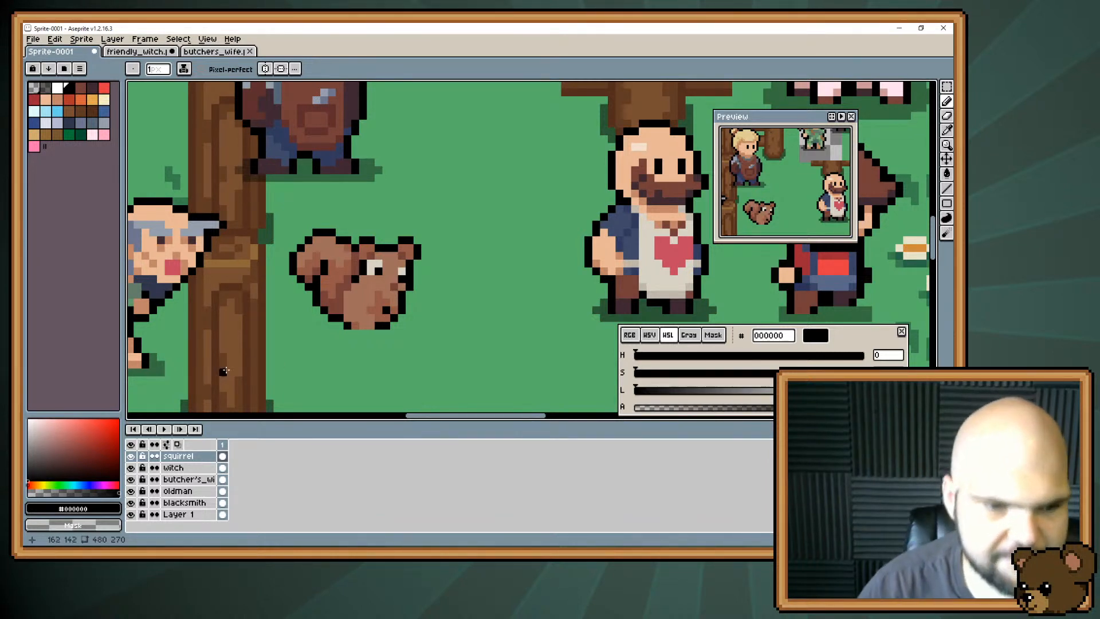
# Move the blacksmith from beside the fence down onto the dirt path below it.
pyautogui.scroll(-3, 321, 201)
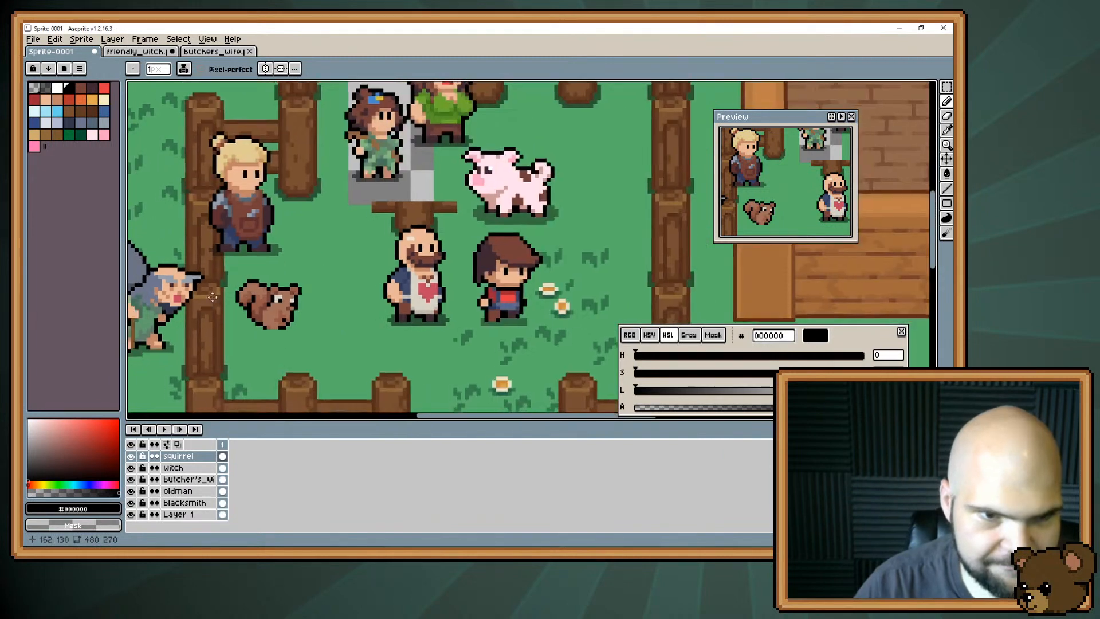
pyautogui.click(223, 479)
pyautogui.press('w')
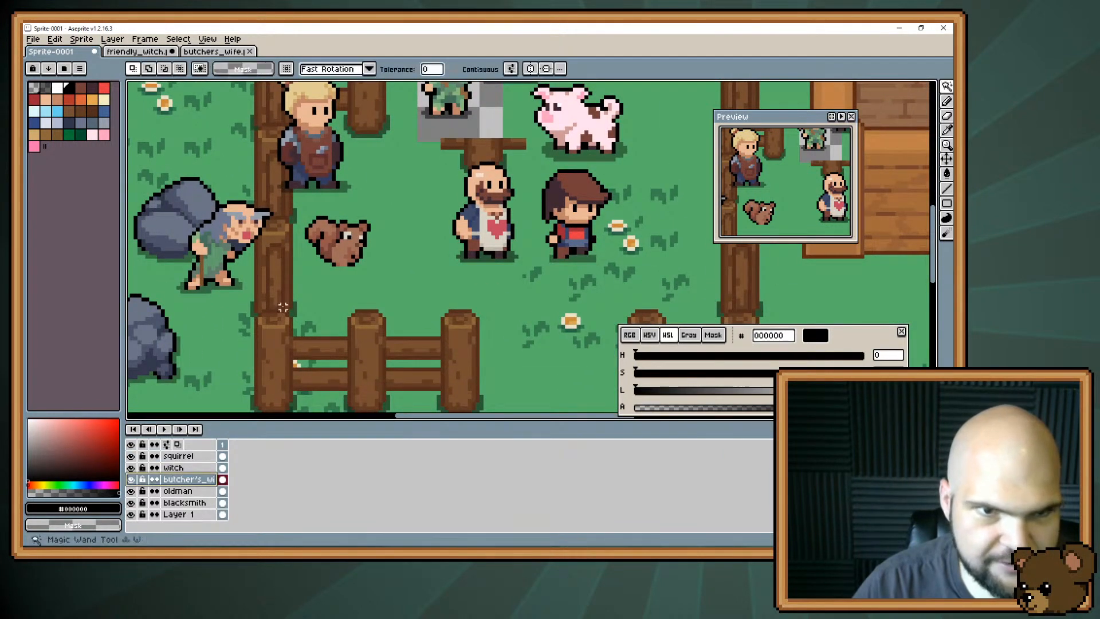
pyautogui.click(223, 503)
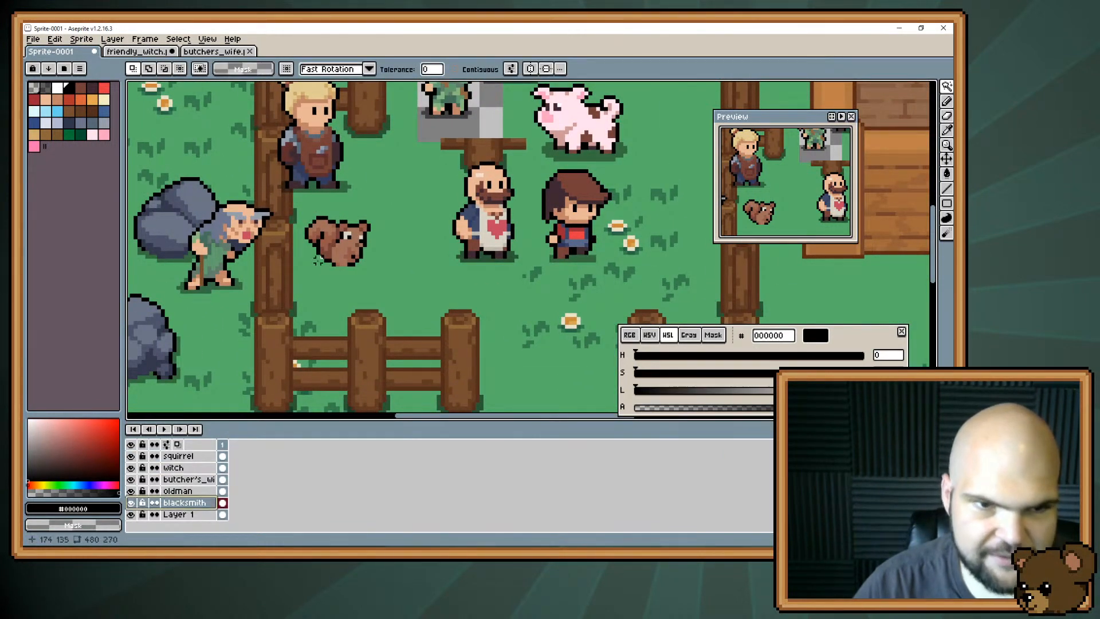
pyautogui.click(319, 190)
pyautogui.hotkey('ctrl', 'z')
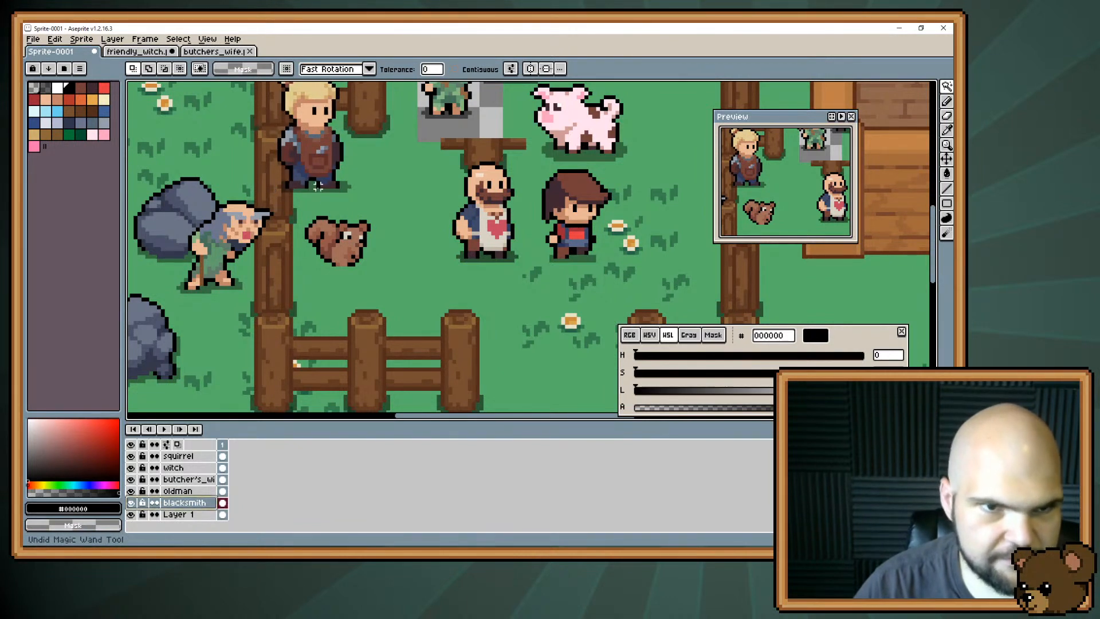
pyautogui.press('v')
pyautogui.moveTo(324, 162); pyautogui.dragTo(404, 302)
pyautogui.moveTo(409, 288); pyautogui.dragTo(374, 316)
pyautogui.scroll(-6, 396, 197)
pyautogui.scroll(5, 397, 197)
pyautogui.scroll(1, 340, 221)
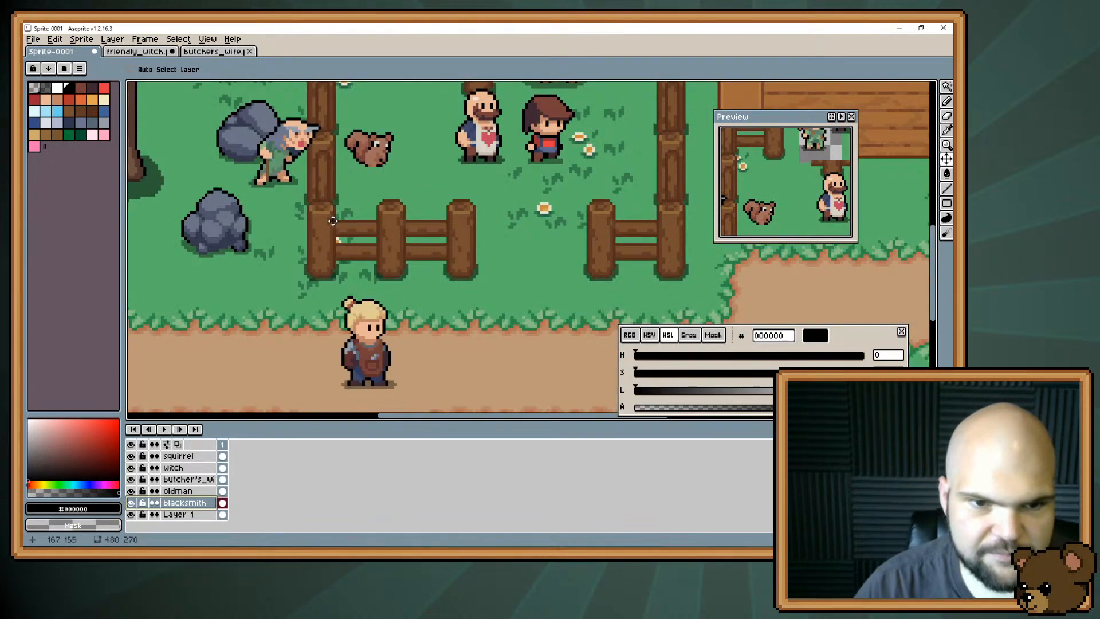
pyautogui.moveTo(333, 221)
pyautogui.mouseDown()
pyautogui.moveTo(348, 229)
pyautogui.moveTo(349, 300)
pyautogui.moveTo(336, 227)
pyautogui.mouseUp()
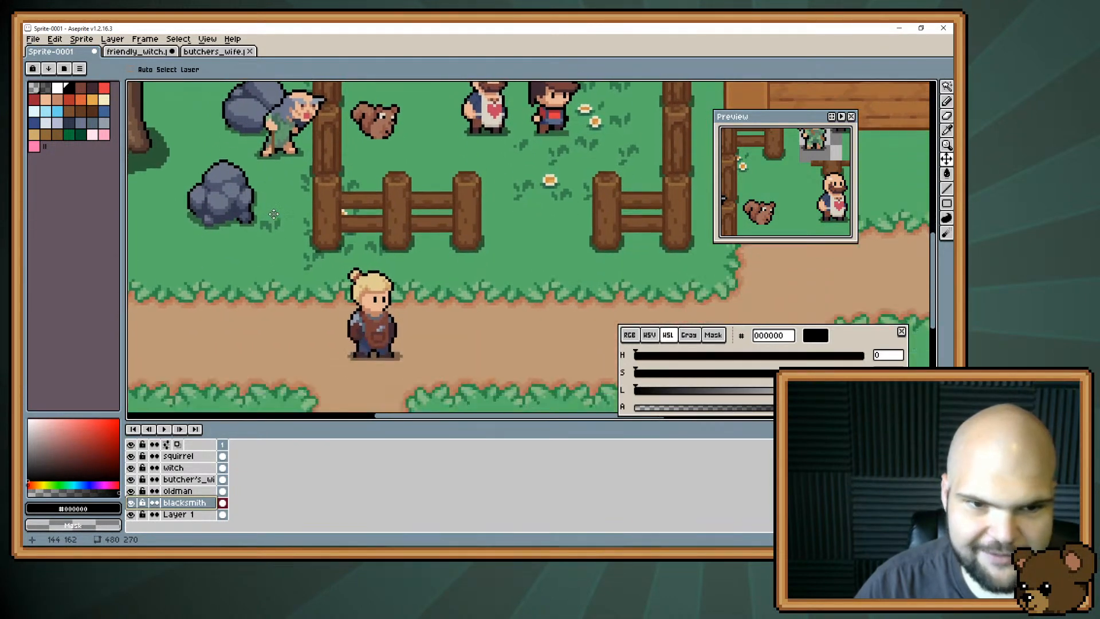
pyautogui.moveTo(423, 266); pyautogui.dragTo(421, 328)
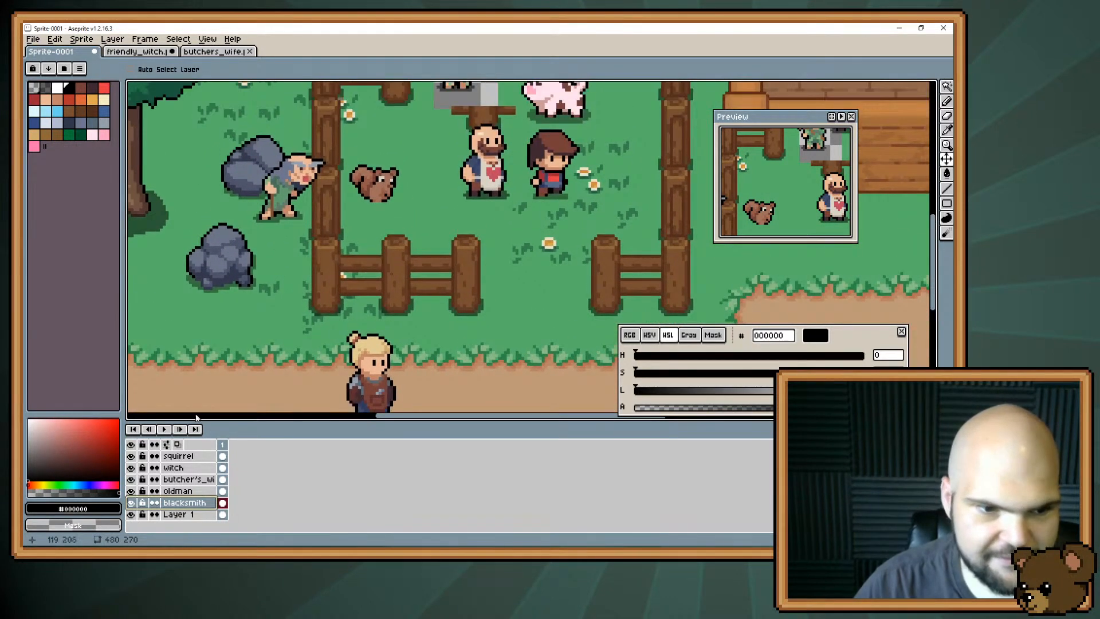
# Move the old man onto the dirt path, just to the right of the blacksmith.
pyautogui.click(187, 491)
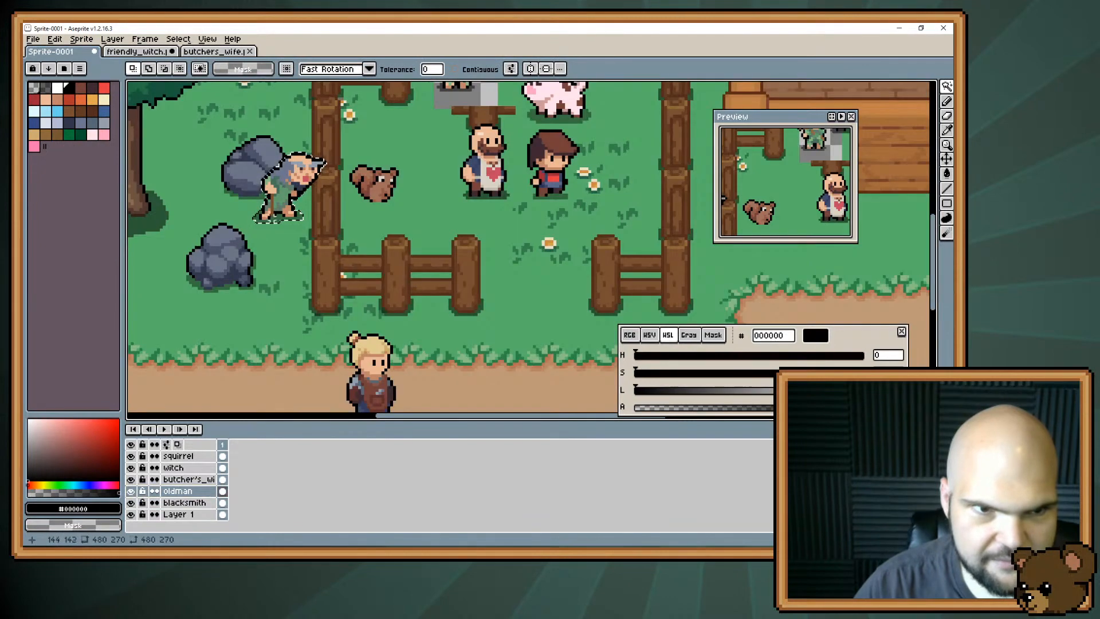
pyautogui.press('v')
pyautogui.moveTo(275, 215); pyautogui.dragTo(426, 322)
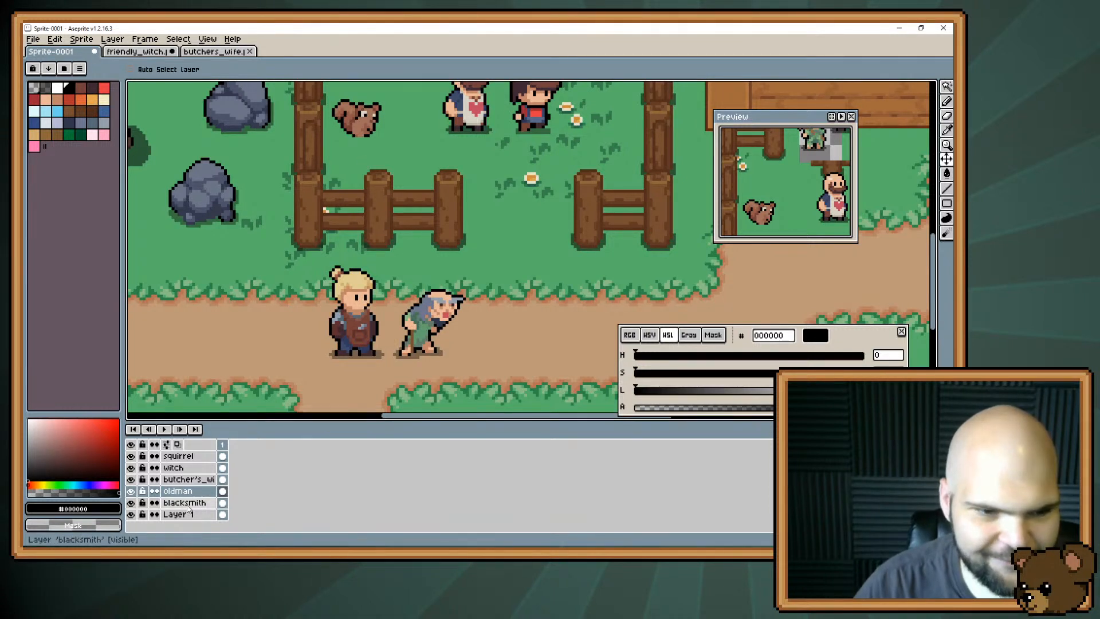
# Move the squirrel onto the dirt path, just to the right of the old man.
pyautogui.click(178, 456)
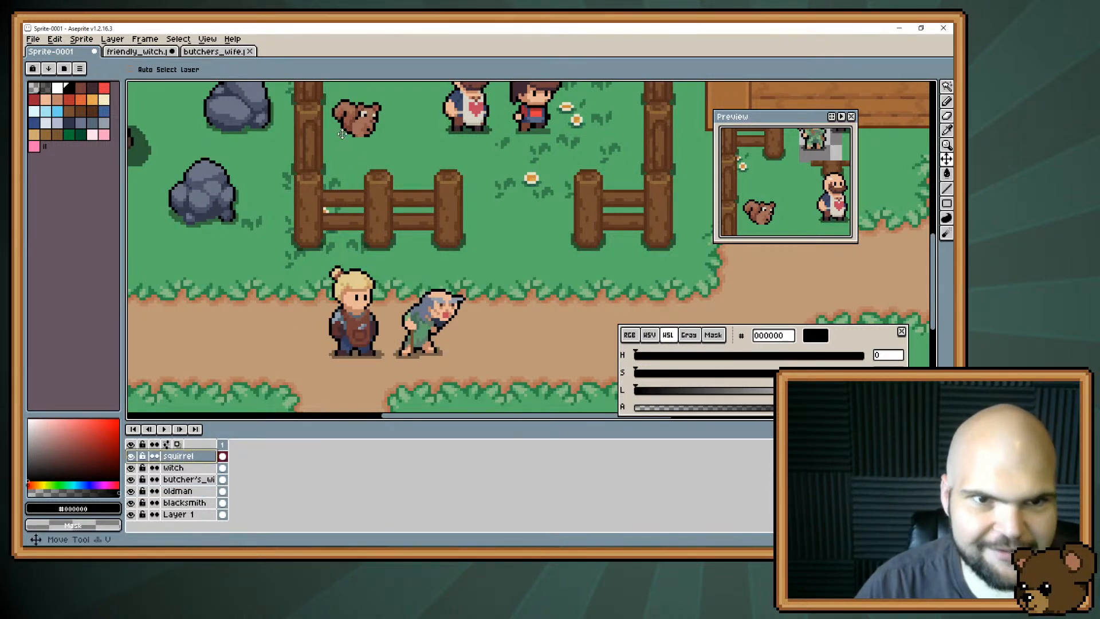
pyautogui.moveTo(343, 134); pyautogui.dragTo(499, 353)
pyautogui.scroll(2, 467, 354)
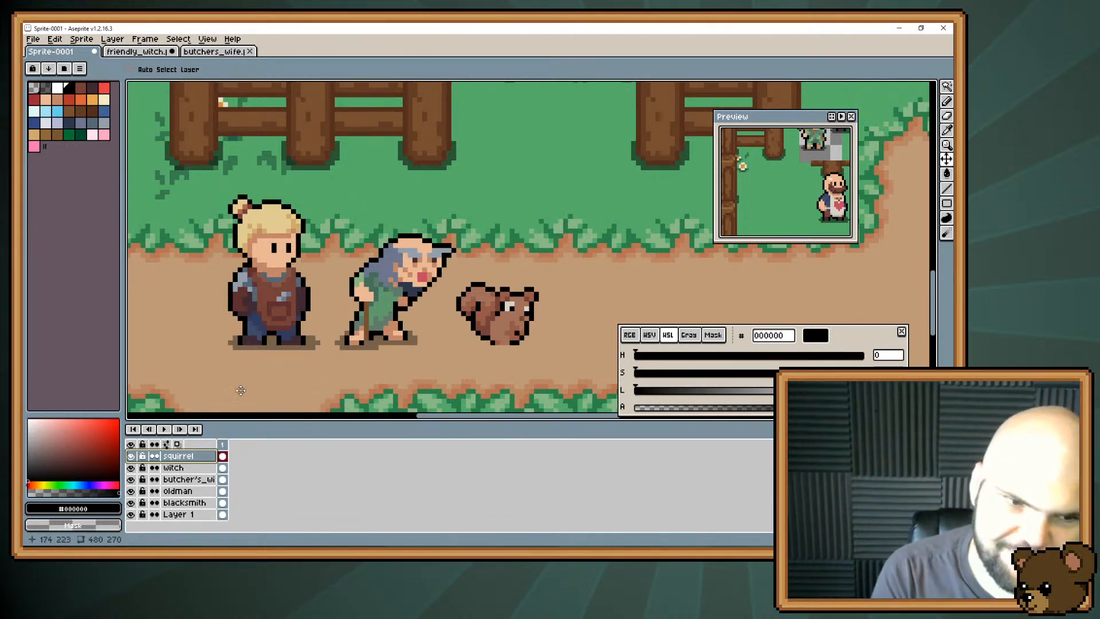
# Paint a ground shadow beneath the squirrel on its own layer, using translucent black with the alpha set to 96.
pyautogui.click(45, 88)
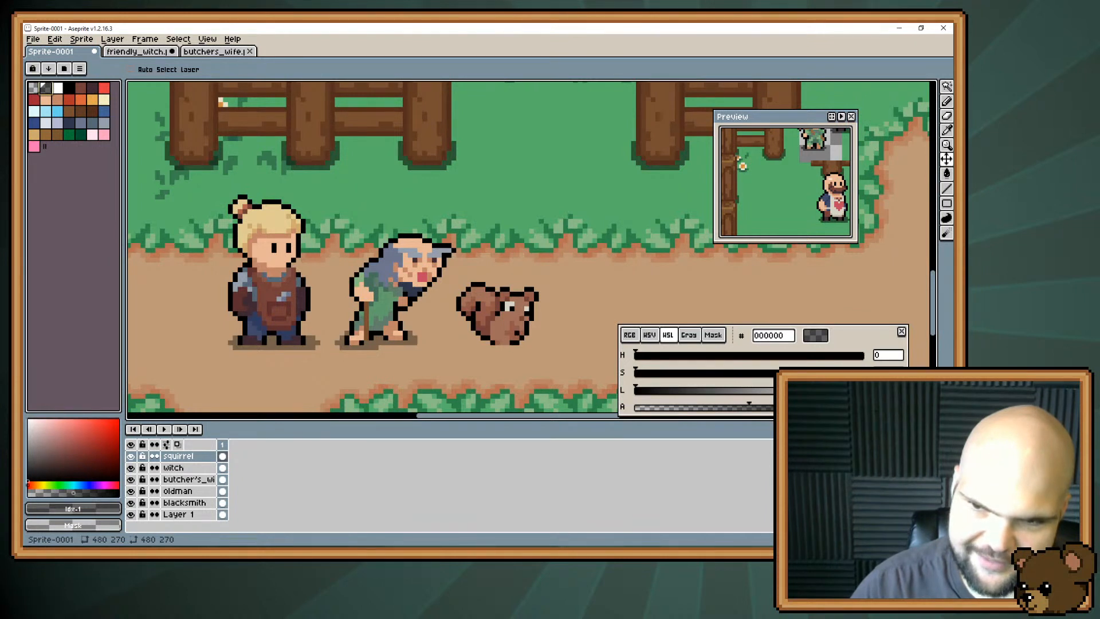
pyautogui.write('96')
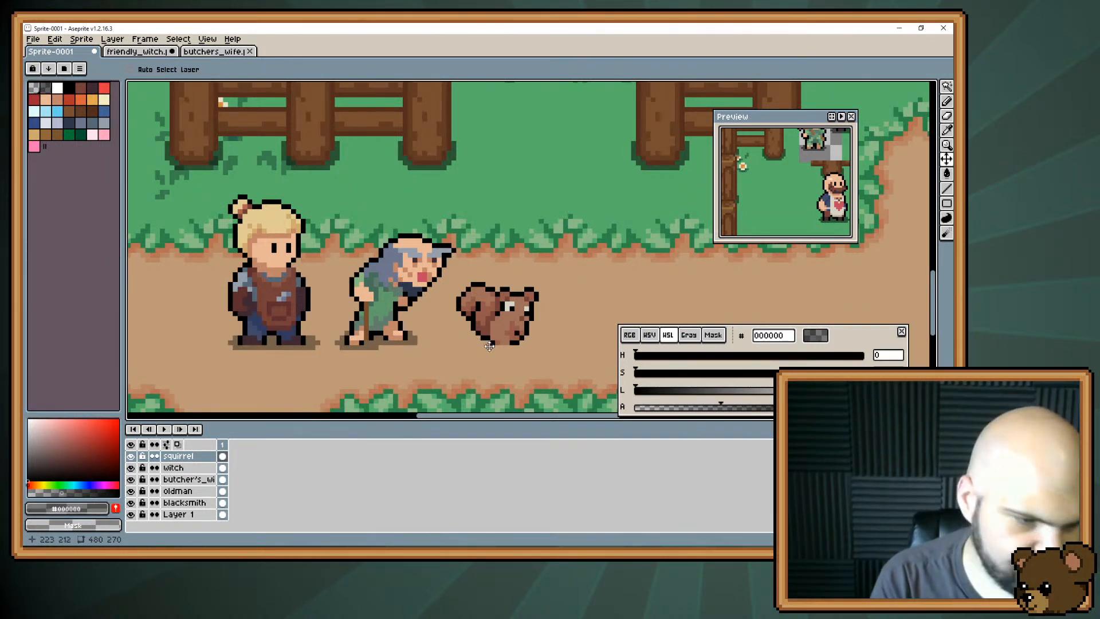
pyautogui.write('b')
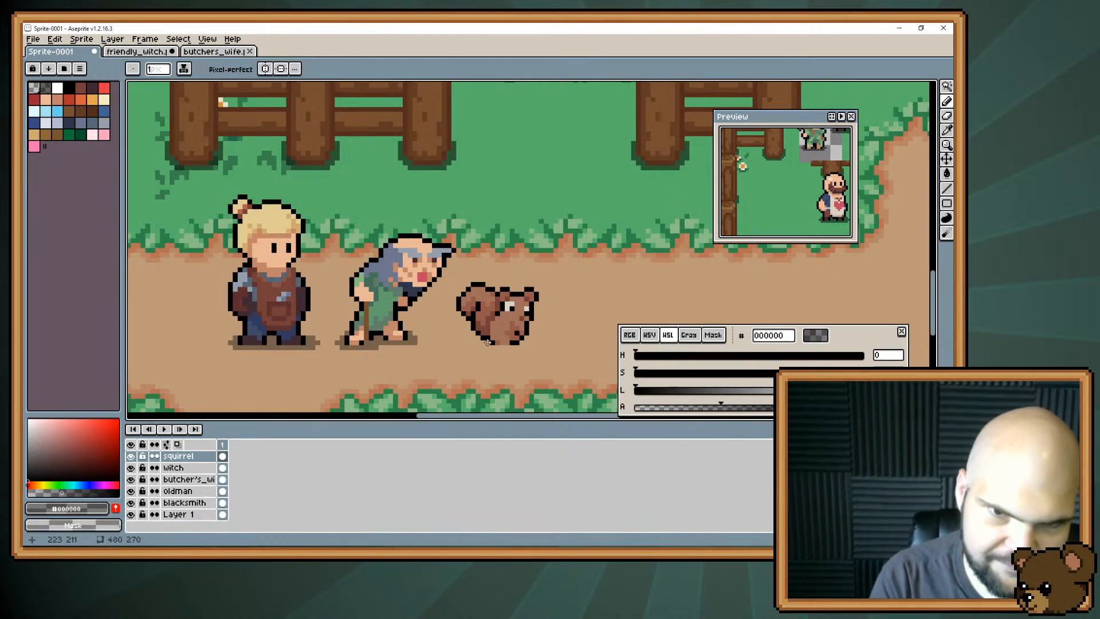
pyautogui.moveTo(492, 345); pyautogui.dragTo(530, 337)
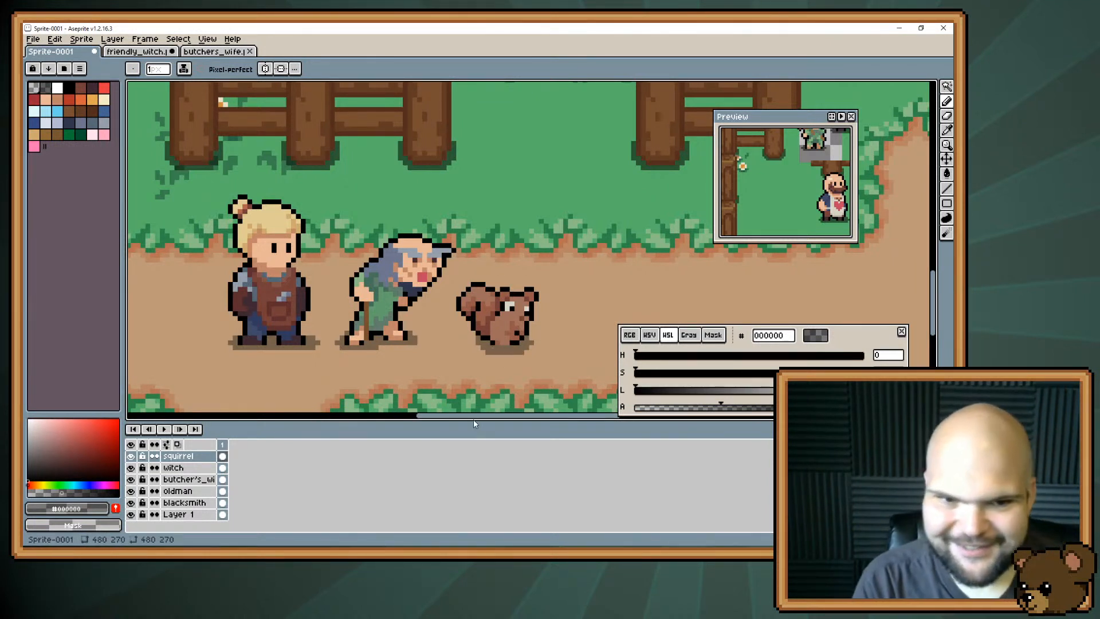
# Touch up the old man's upper back and shoulder edge on the oldman layer with the robe's muted green #637e6b.
pyautogui.press('z')
pyautogui.hotkey('ctrl', 'z')
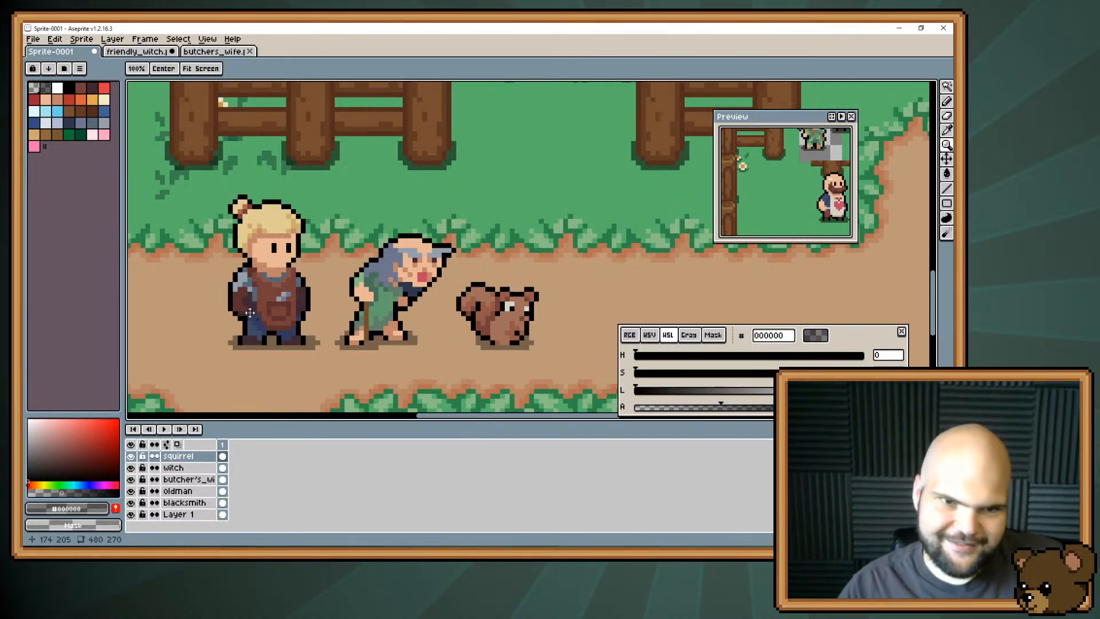
pyautogui.moveTo(243, 305); pyautogui.dragTo(269, 285)
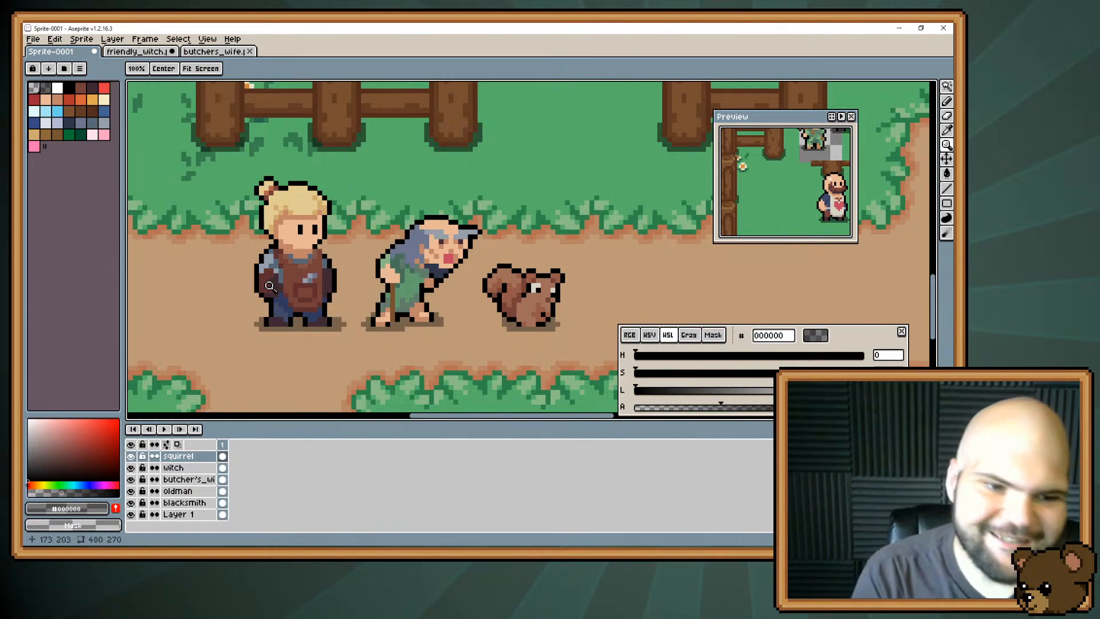
pyautogui.click(178, 491)
pyautogui.keyDown('alt'); pyautogui.click(401, 263); pyautogui.keyUp('alt')
pyautogui.press('b')
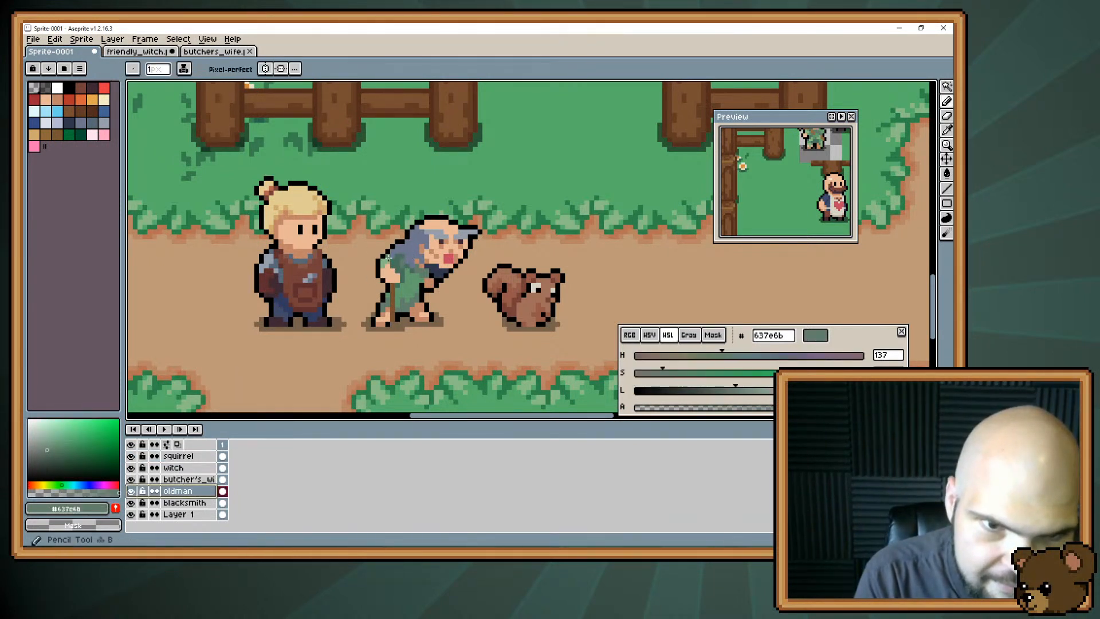
pyautogui.click(388, 258)
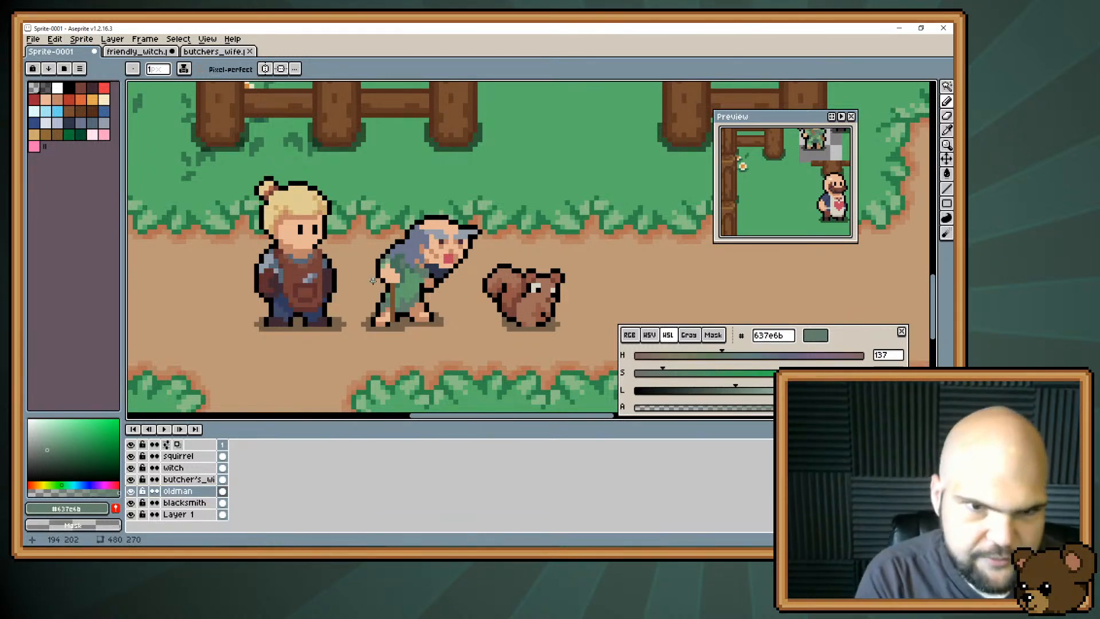
pyautogui.click(386, 261)
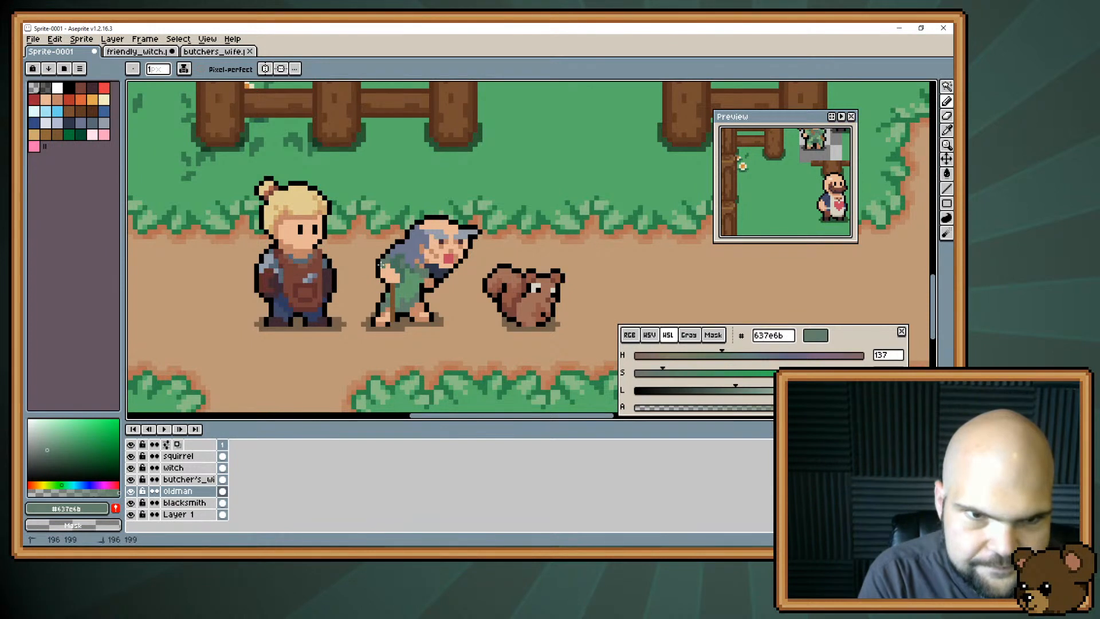